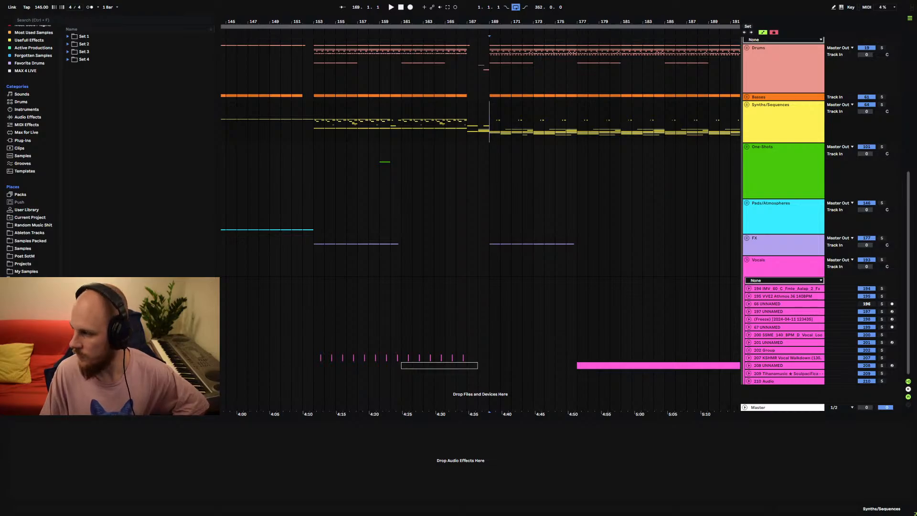
pyautogui.moveTo(916, 100); pyautogui.dragTo(515, 73)
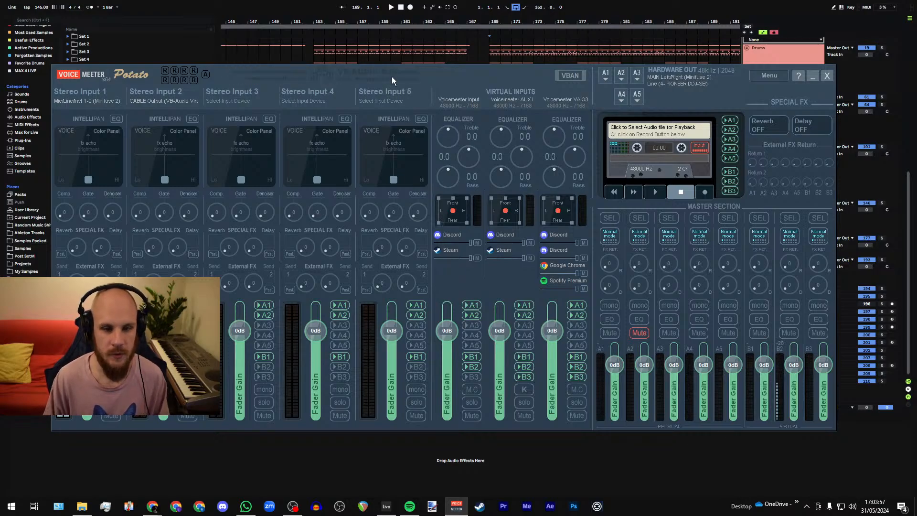
pyautogui.moveTo(391, 76); pyautogui.dragTo(916, 135)
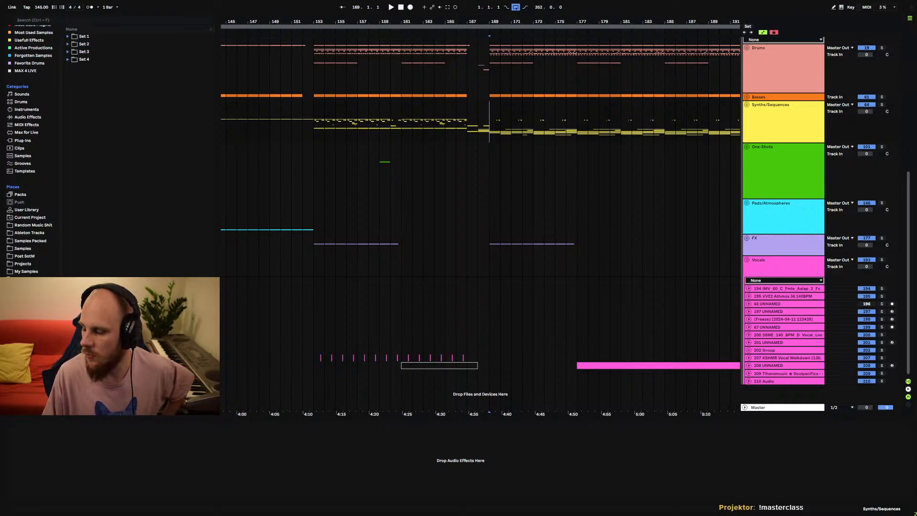
# - Bring the browser on screen and play, then pause the "Audio maths is fun sometimes" YouTube Short
pyautogui.moveTo(916, 74); pyautogui.dragTo(572, 68)
pyautogui.doubleClick(572, 67)
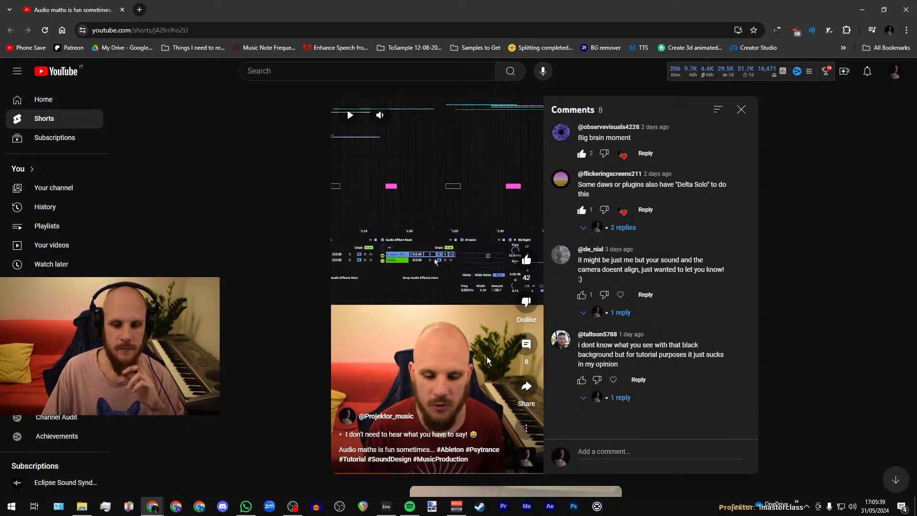
pyautogui.click(431, 332)
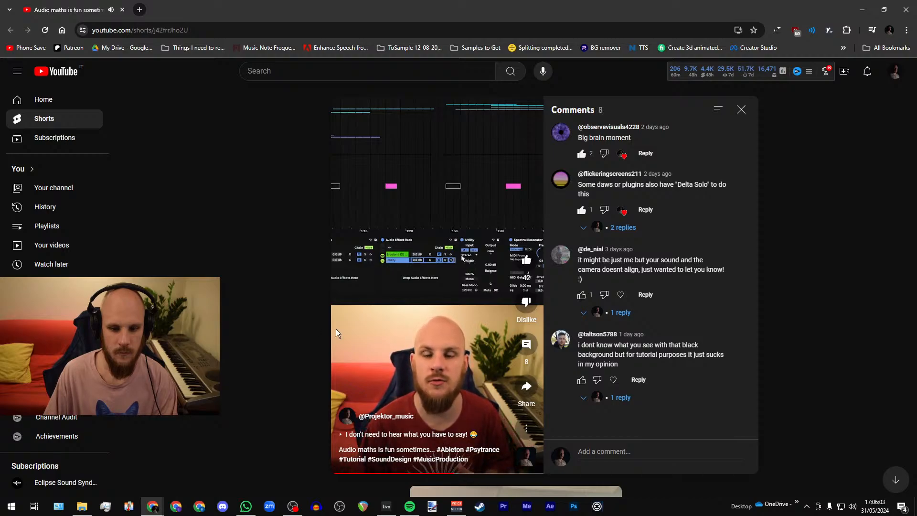
pyautogui.click(408, 332)
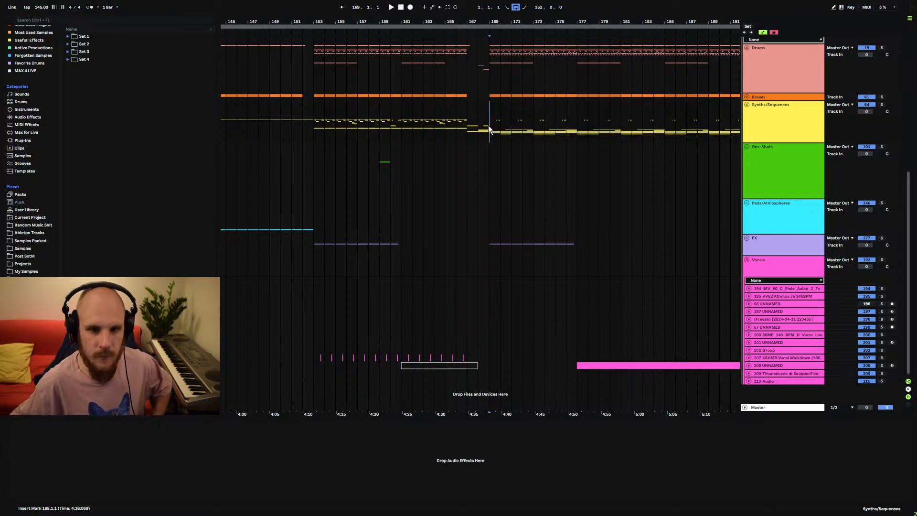
# - Show the whole song in the arrangement and collapse the Vocals group
pyautogui.moveTo(465, 24); pyautogui.dragTo(465, 0)
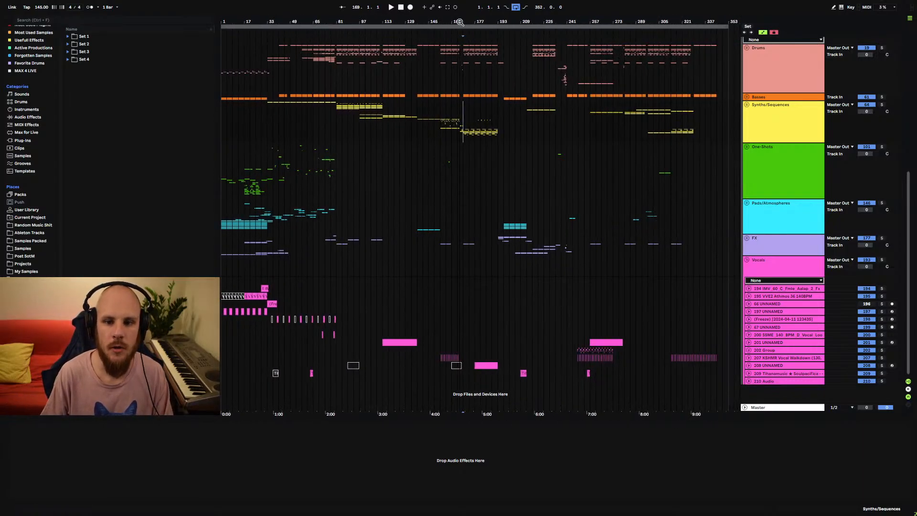
pyautogui.click(747, 259)
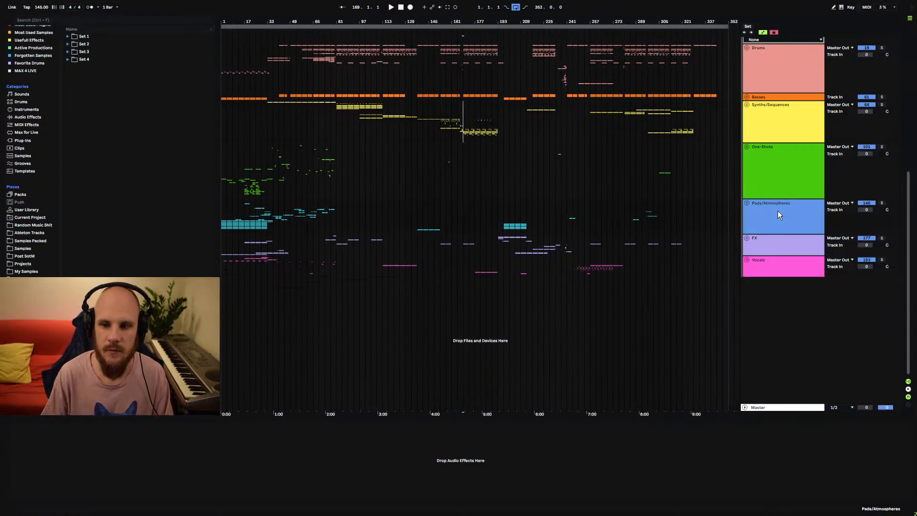
pyautogui.click(503, 239)
pyautogui.scroll(2, 490, 280)
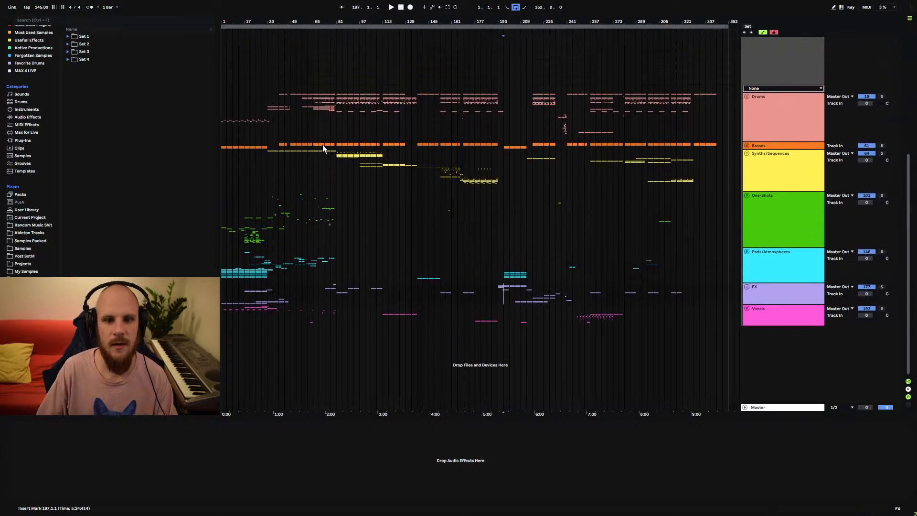
# - Examine how the Synths/Sequences clips are spread across the song, from about bar 45 to bar 345
pyautogui.moveTo(292, 155); pyautogui.dragTo(693, 185)
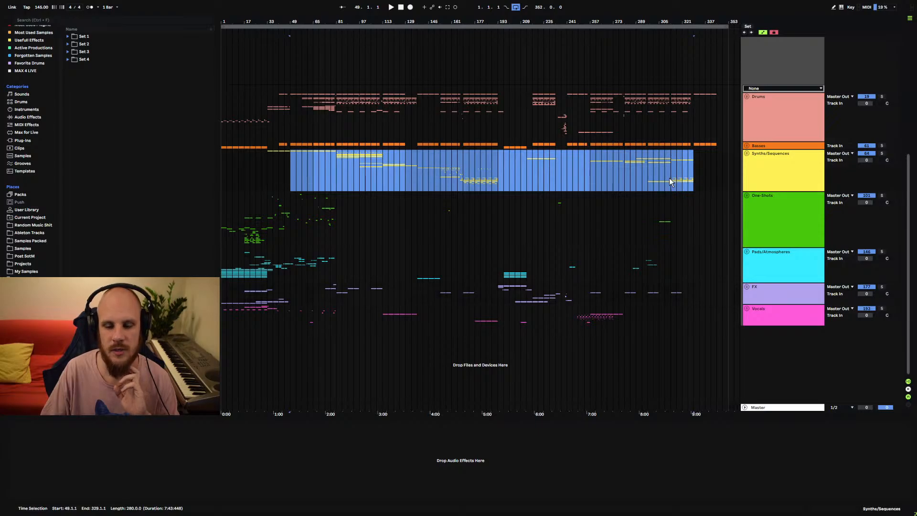
pyautogui.click(671, 179)
pyautogui.moveTo(491, 183); pyautogui.dragTo(686, 179)
pyautogui.click(682, 181)
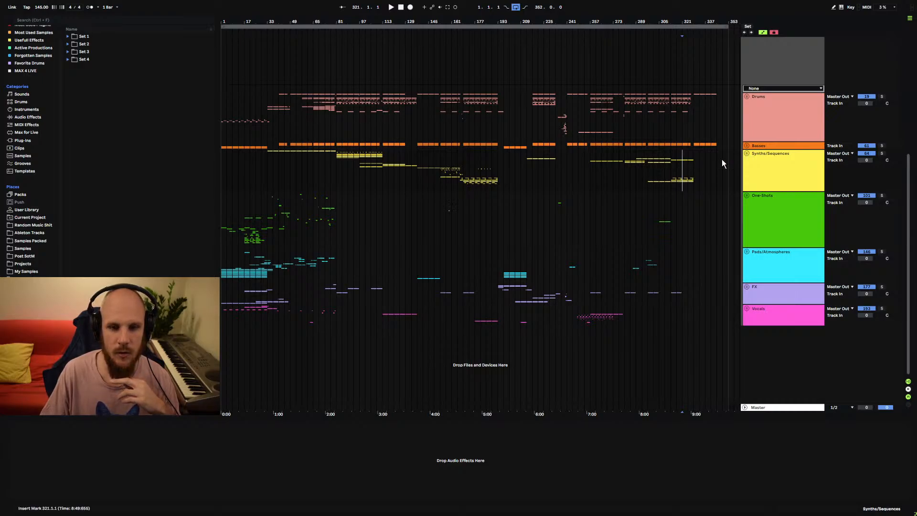
pyautogui.click(296, 167)
pyautogui.keyDown('shift'); pyautogui.click(717, 177); pyautogui.keyUp('shift')
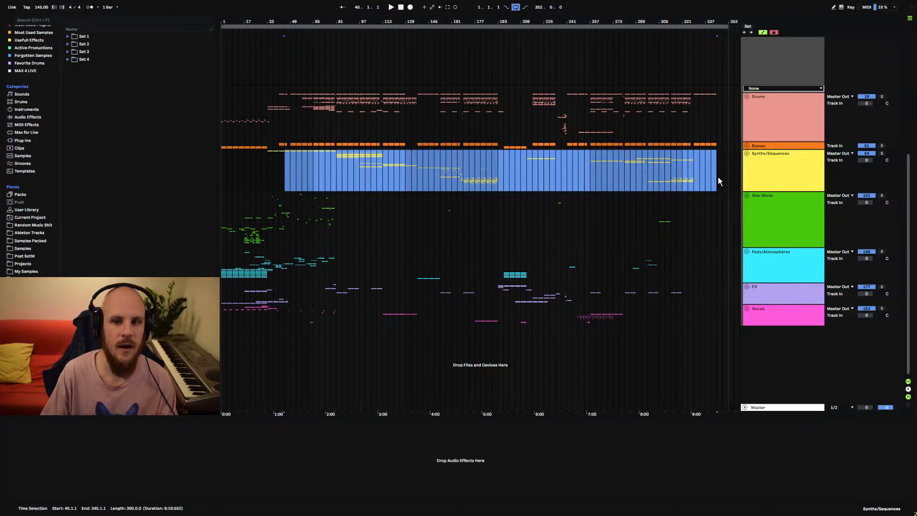
pyautogui.click(718, 177)
pyautogui.moveTo(432, 167); pyautogui.dragTo(692, 175)
pyautogui.click(692, 175)
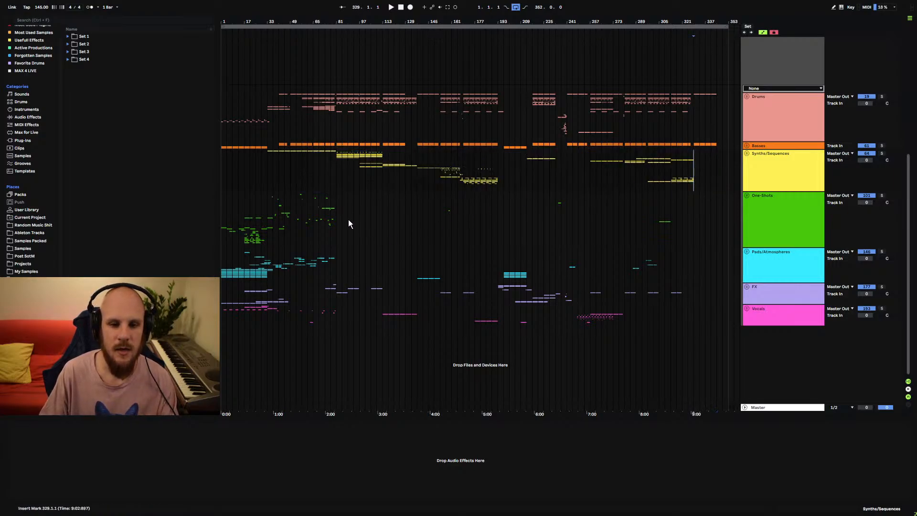
# - Examine the One-Shots group across the stretch from about bar 80 to bar 329
pyautogui.moveTo(334, 227); pyautogui.dragTo(696, 228)
pyautogui.click(690, 226)
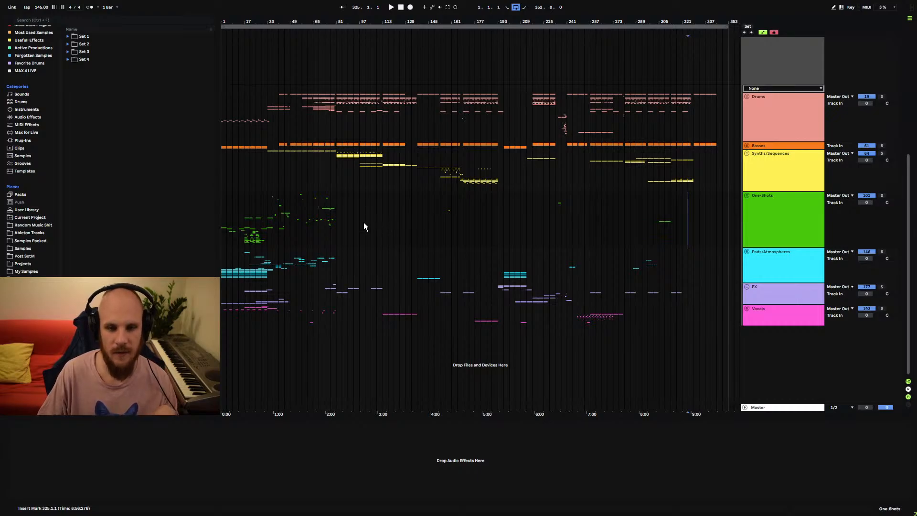
pyautogui.click(336, 220)
pyautogui.moveTo(344, 229); pyautogui.dragTo(694, 236)
pyautogui.click(395, 226)
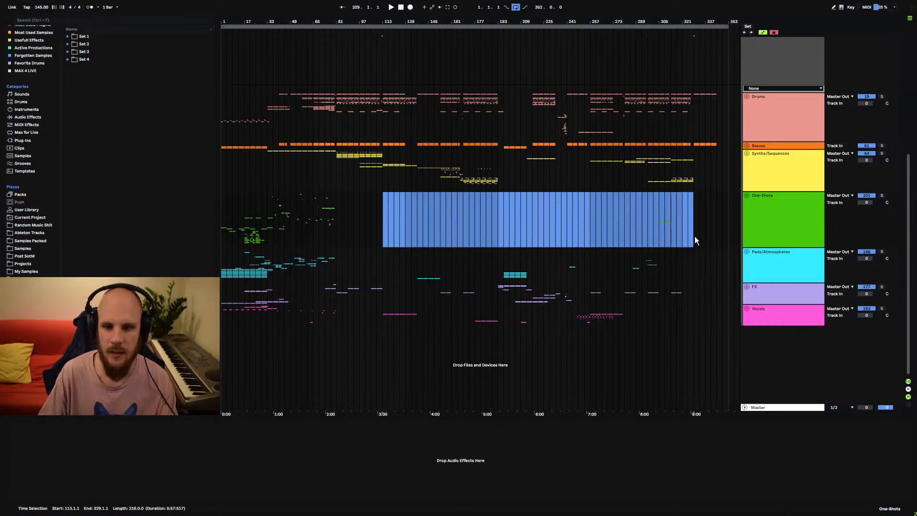
pyautogui.click(691, 232)
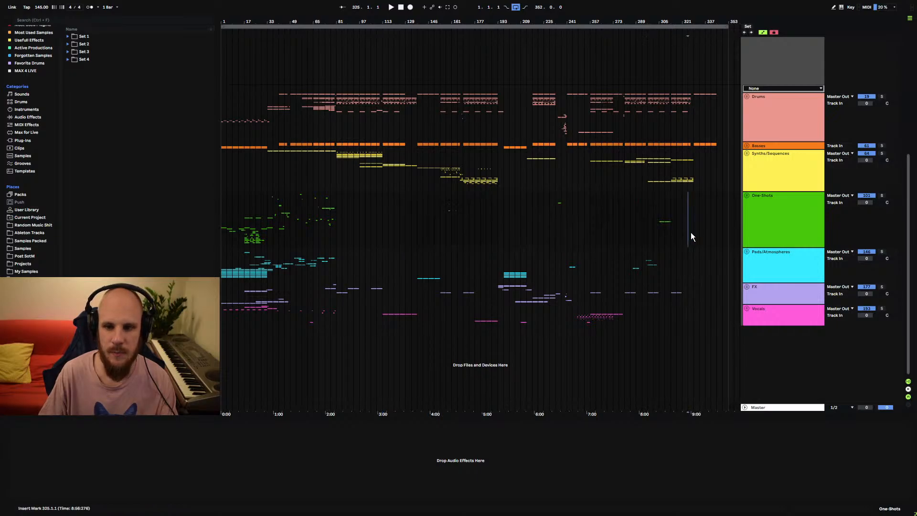
# - Inspect the isolated One-Shots clips in the second half of the song, including the range from bar 301 to 321
pyautogui.click(461, 214)
pyautogui.click(563, 207)
pyautogui.moveTo(563, 204); pyautogui.dragTo(569, 206)
pyautogui.moveTo(655, 224); pyautogui.dragTo(685, 228)
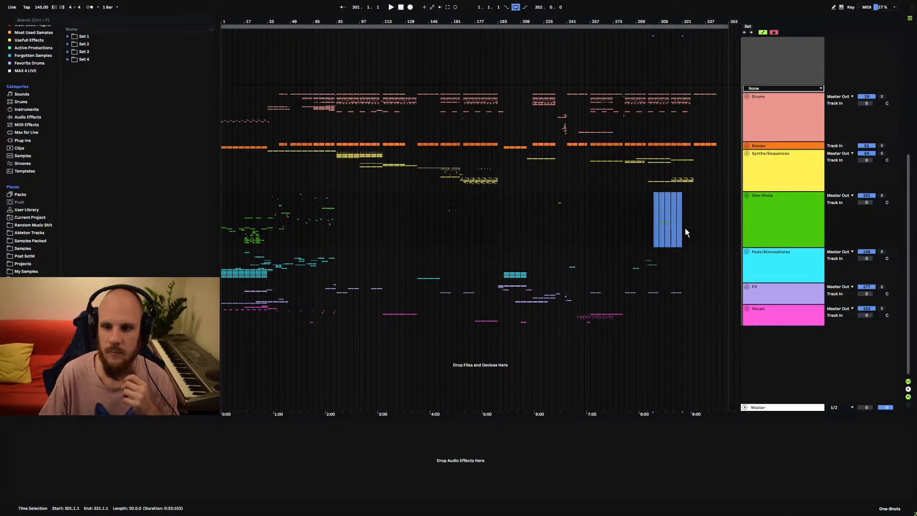
pyautogui.click(654, 230)
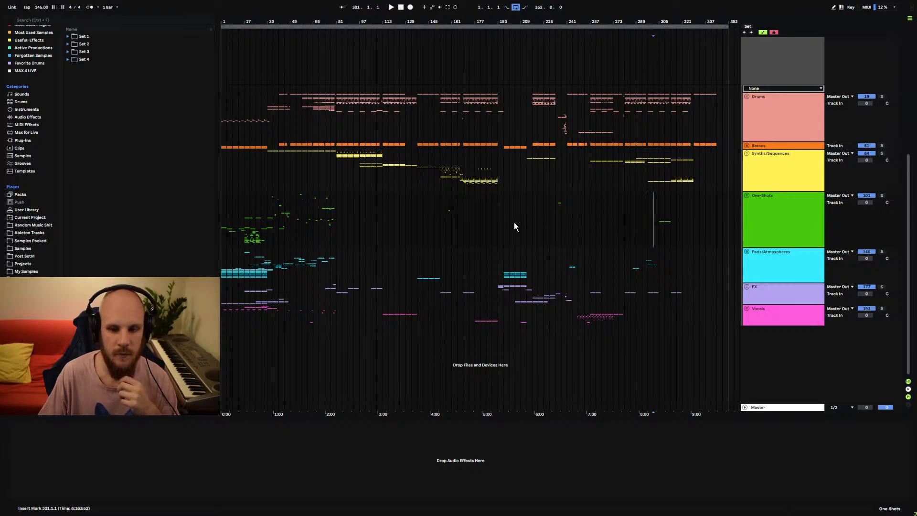
# - Examine the density of One-Shots and Pads/Atmospheres clips in the opening section, up to about bar 85
pyautogui.moveTo(337, 206); pyautogui.dragTo(240, 209)
pyautogui.click(244, 209)
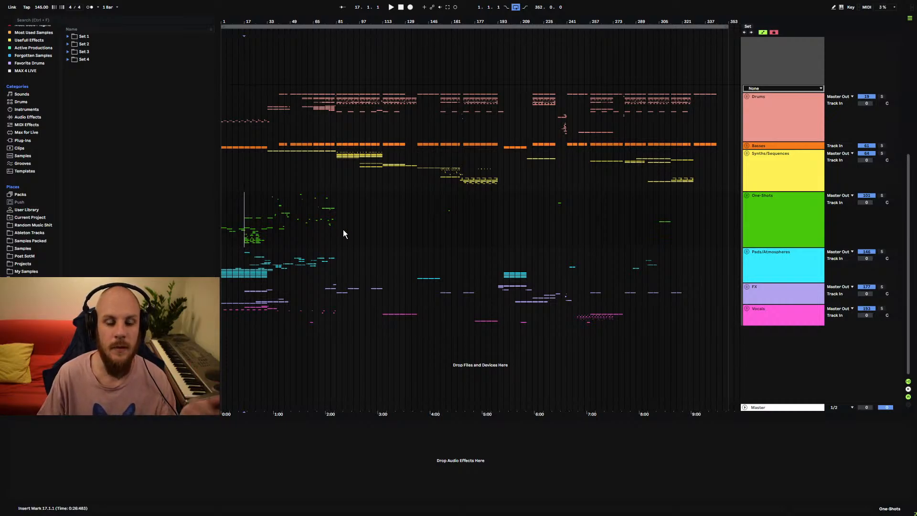
pyautogui.moveTo(261, 211); pyautogui.dragTo(340, 215)
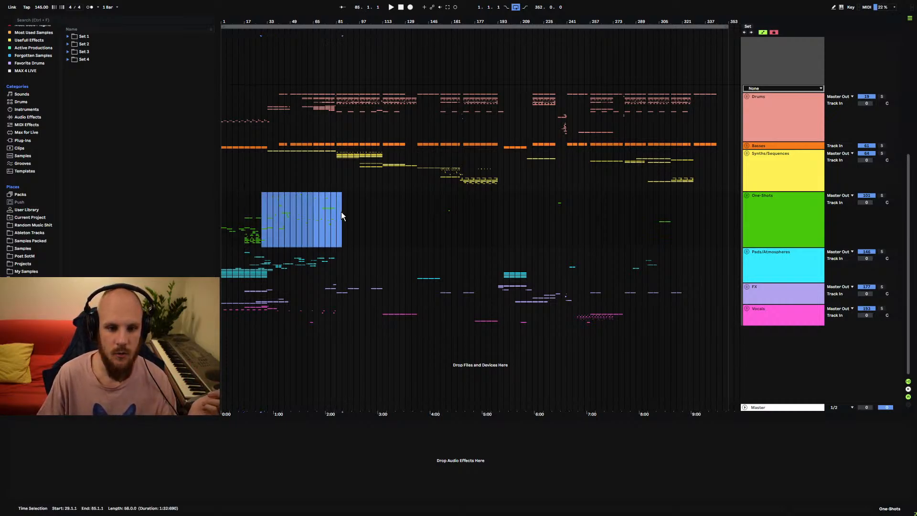
pyautogui.click(265, 263)
pyautogui.moveTo(265, 262); pyautogui.dragTo(340, 263)
pyautogui.click(303, 262)
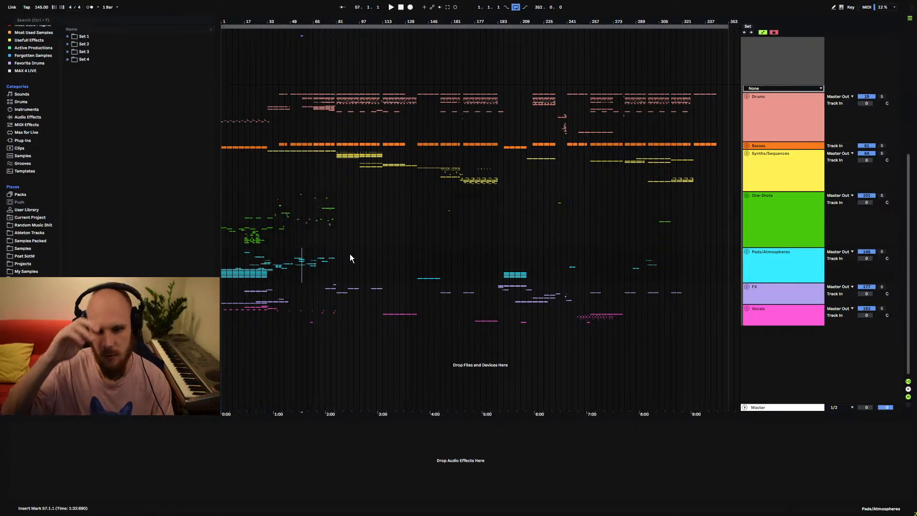
pyautogui.moveTo(337, 211); pyautogui.dragTo(233, 280)
pyautogui.click(284, 262)
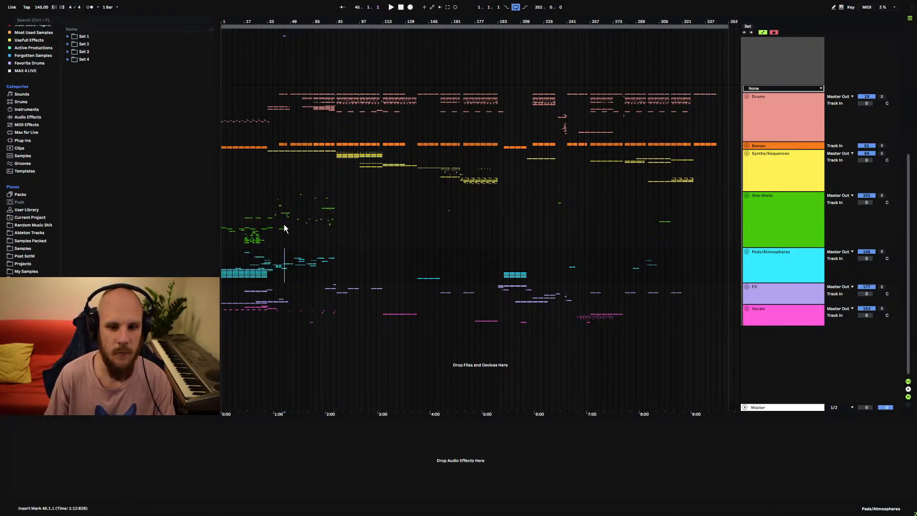
# - Compare the middle groups over the remaining song, then expand the Vocals group and play from its 202 Group clips at bar 253
pyautogui.moveTo(337, 176); pyautogui.dragTo(686, 256)
pyautogui.click(677, 243)
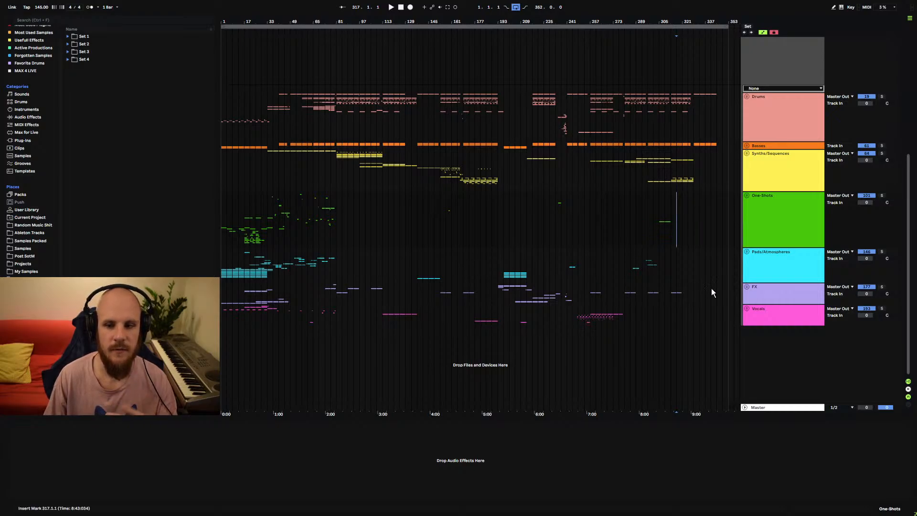
pyautogui.click(746, 308)
pyautogui.scroll(-2, 507, 265)
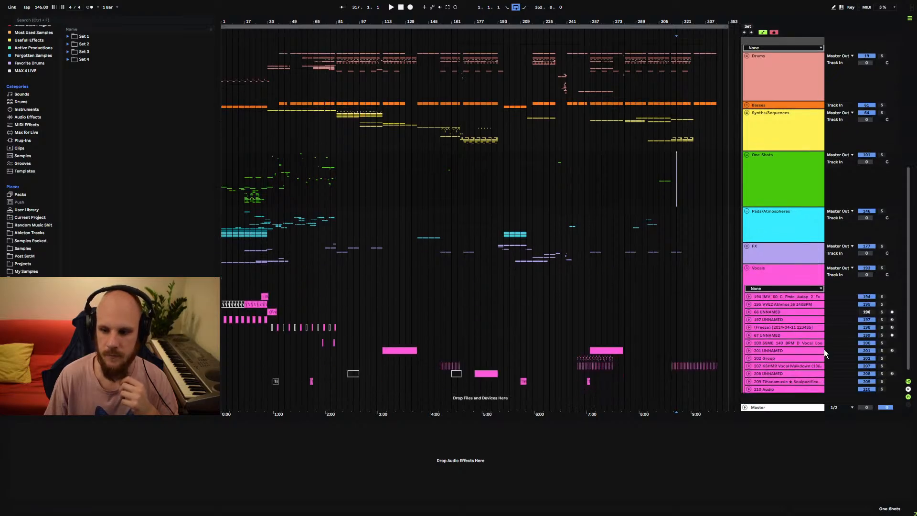
pyautogui.click(582, 359)
pyautogui.press('space')
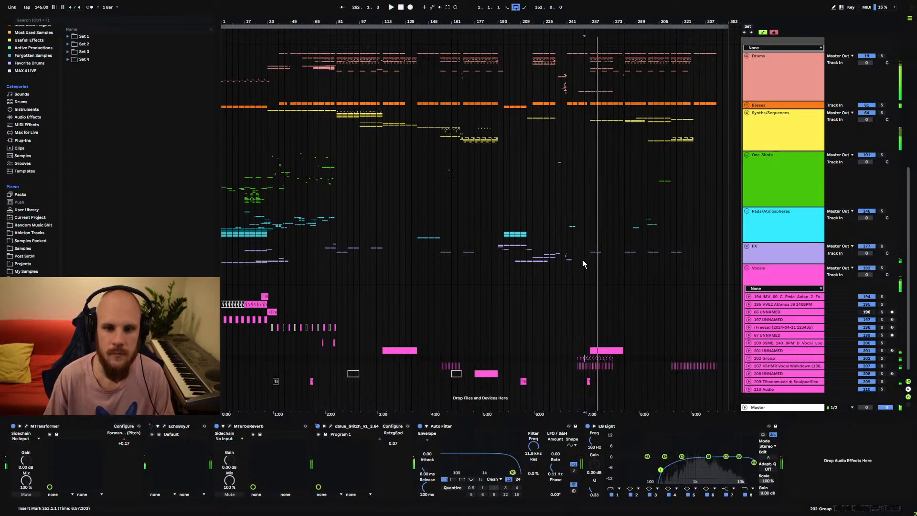
# - Listen to the Synths/Sequences sections starting at bars 85, 97 and 153
pyautogui.click(342, 119)
pyautogui.press('space')
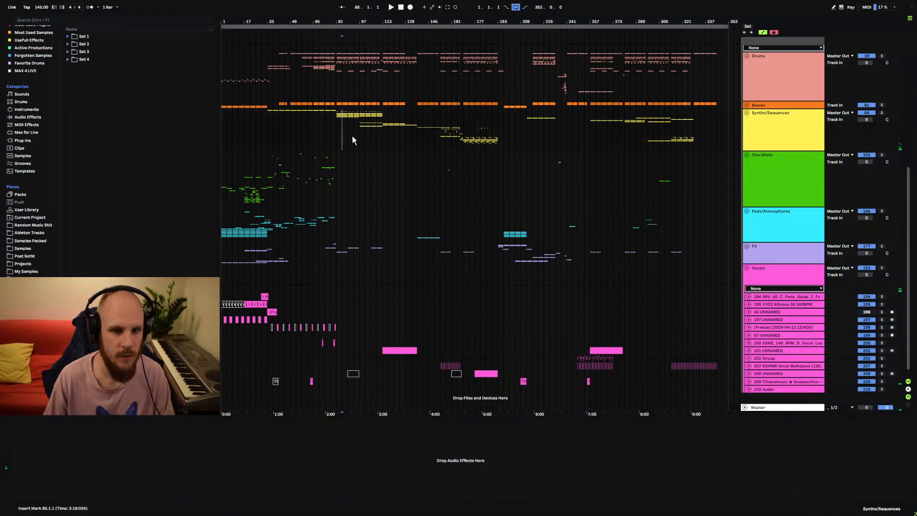
pyautogui.press('space')
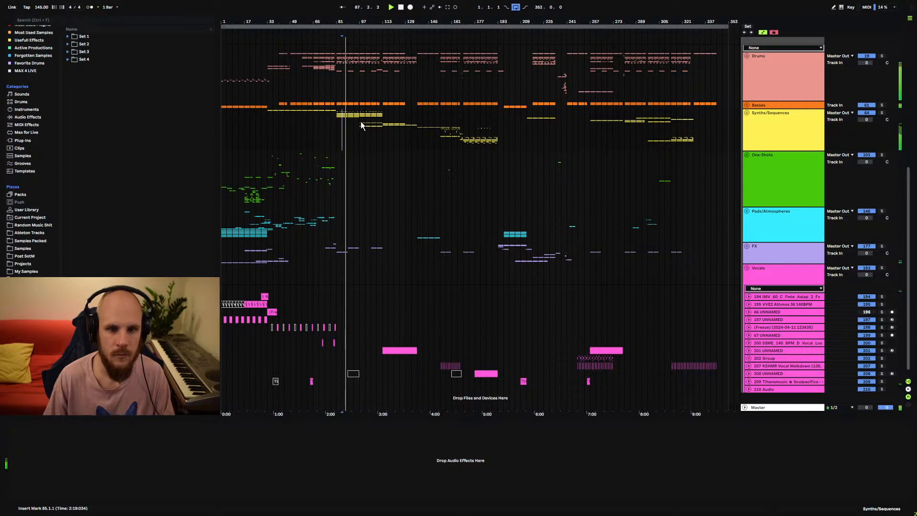
pyautogui.click(363, 163)
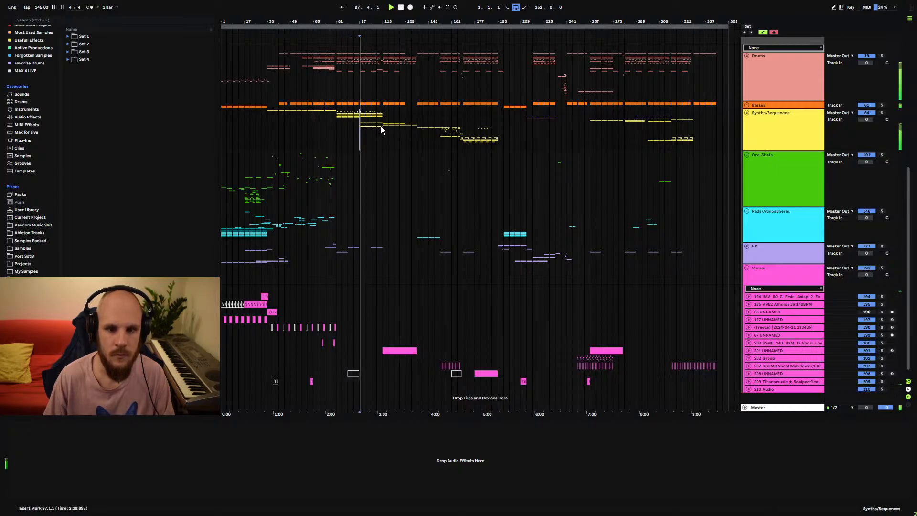
pyautogui.click(439, 131)
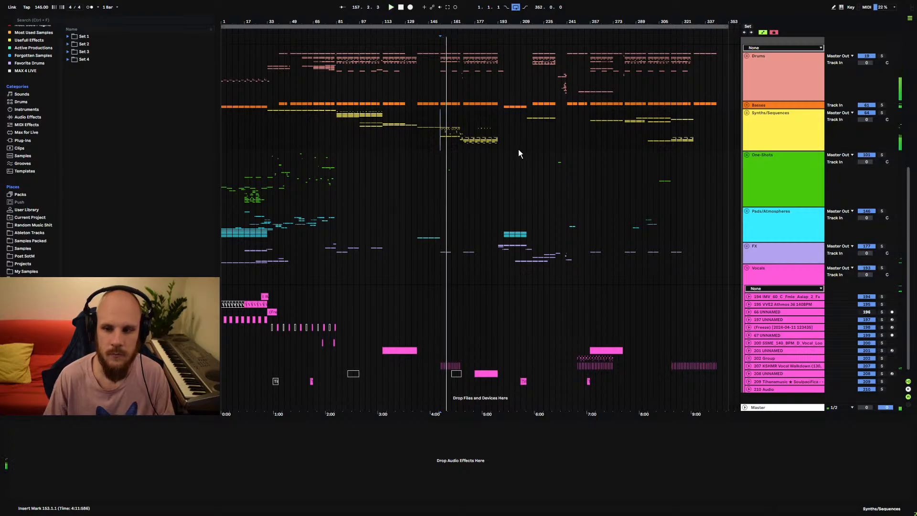
# - Stop playback and collapse the Vocals group, then expand Synths/Sequences with its nested 98 Group collapsed
pyautogui.click(748, 268)
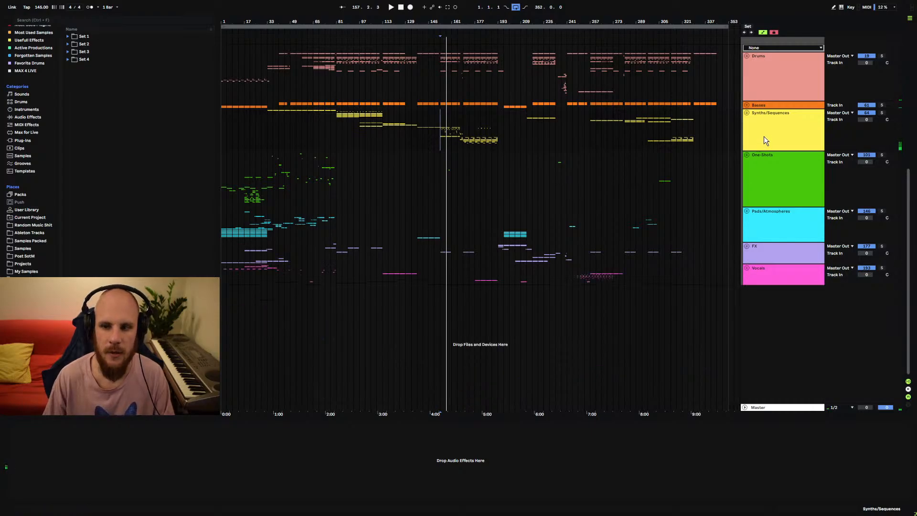
pyautogui.click(760, 142)
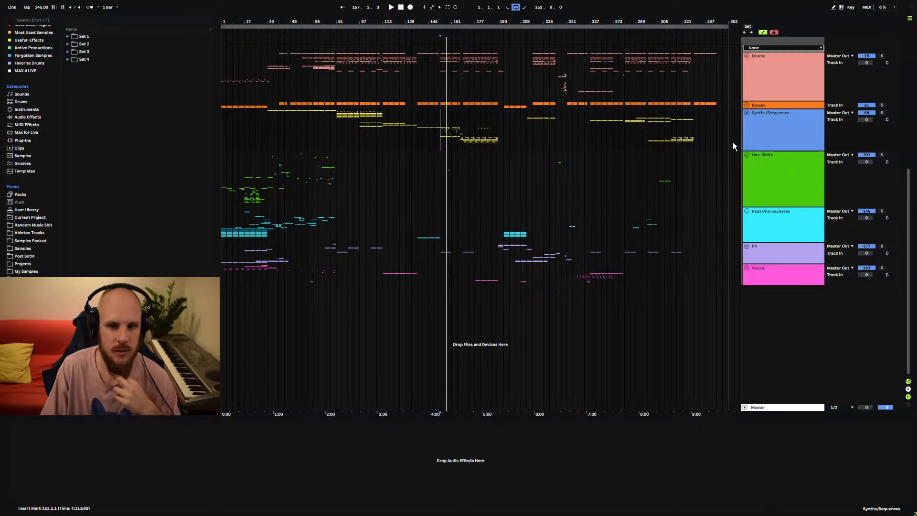
pyautogui.click(746, 113)
pyautogui.click(778, 248)
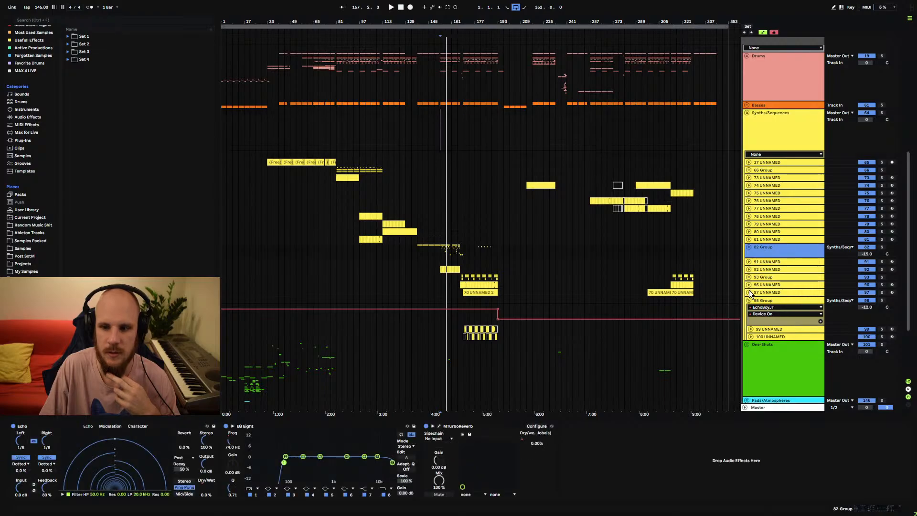
pyautogui.click(749, 300)
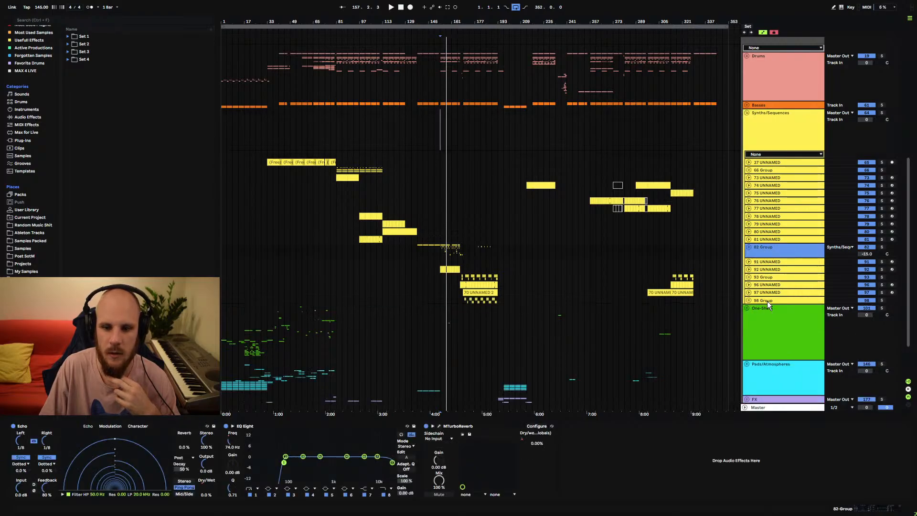
# - Insert a new MIDI track directly below 82 Group in Synths/Sequences and reselect 82 Group
pyautogui.click(767, 251)
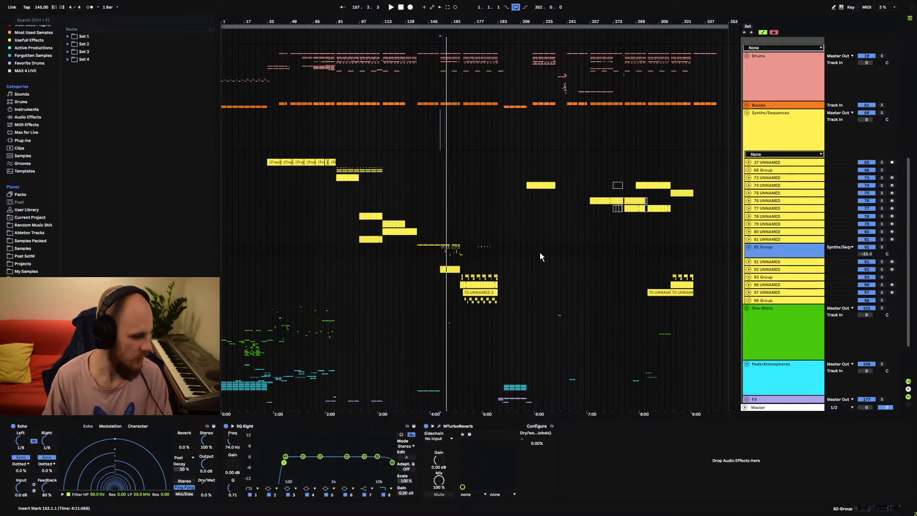
pyautogui.hotkey('ctrl', 'shift', 't')
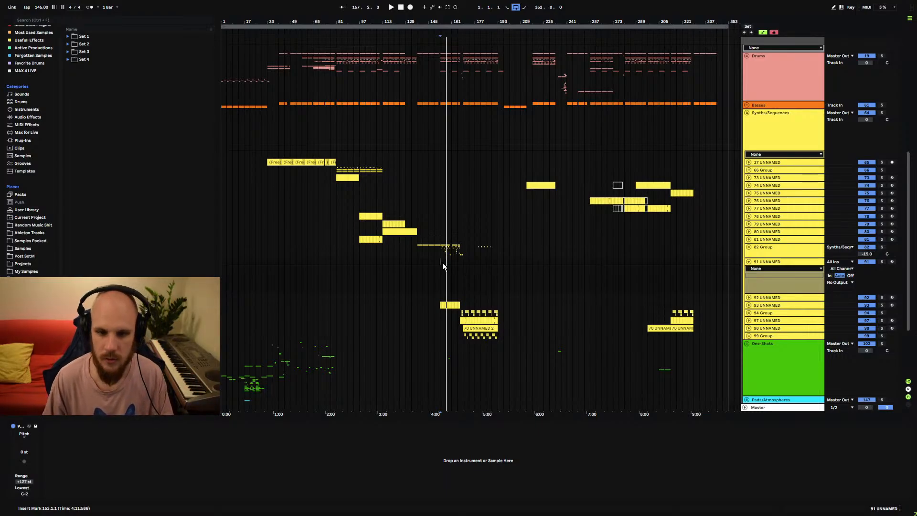
pyautogui.press('space')
pyautogui.press('Up')
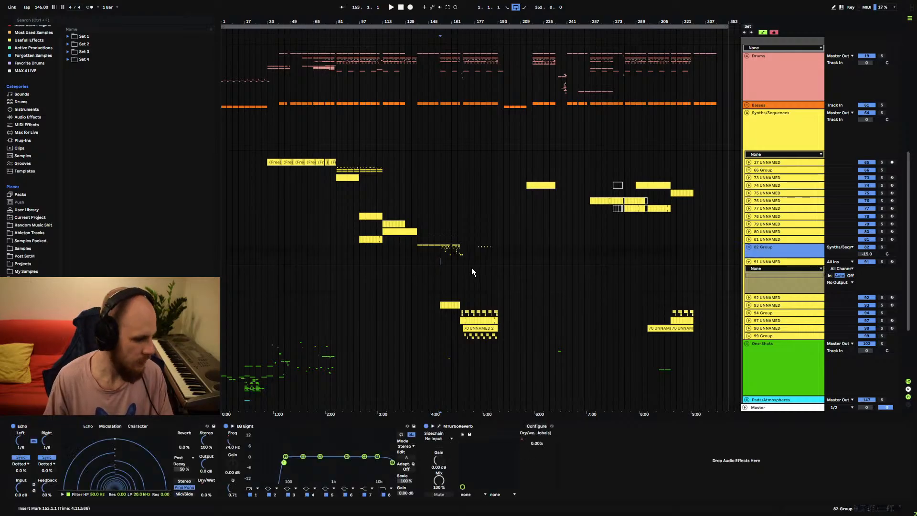
# - Solo 82 Group and play it from bar 153
pyautogui.click(881, 247)
pyautogui.click(447, 249)
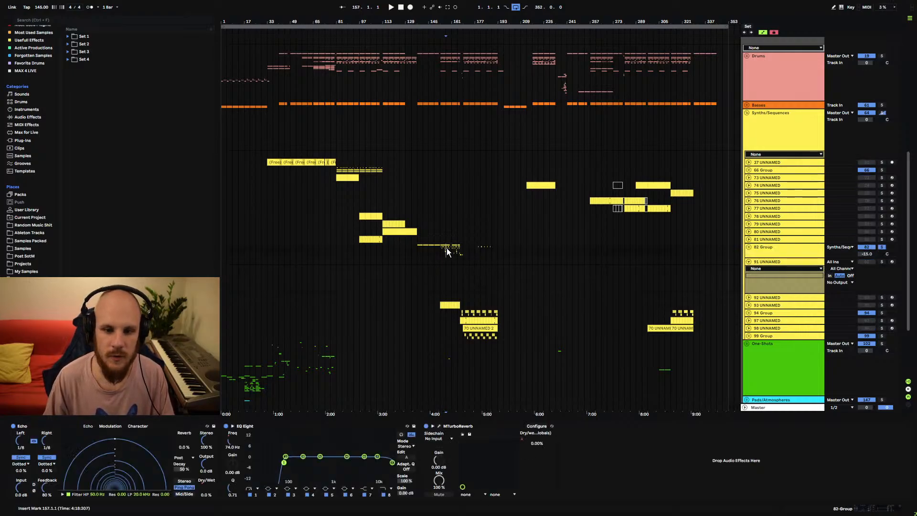
pyautogui.moveTo(445, 21); pyautogui.dragTo(456, 89)
pyautogui.click(419, 249)
pyautogui.press('space')
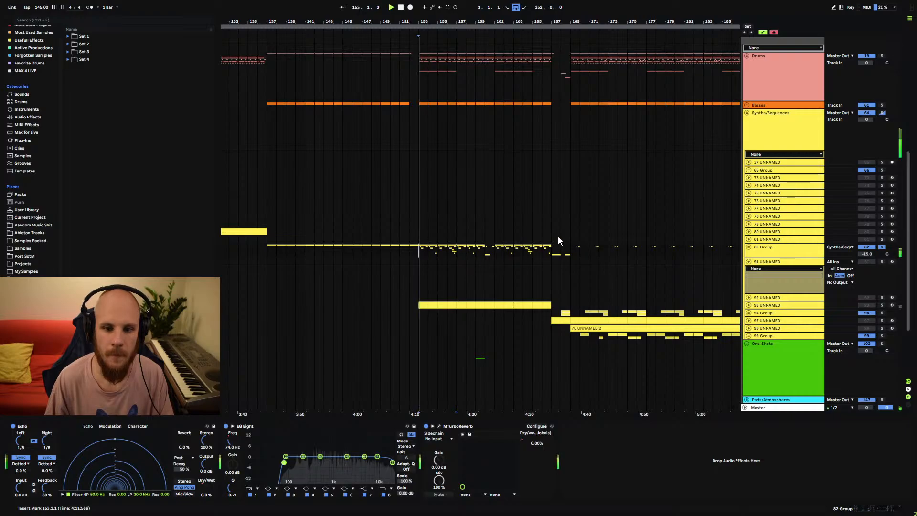
# - Expand 82 Group, its nested 83 Group and track 84 to show their individual clips from bar 153
pyautogui.click(749, 247)
pyautogui.scroll(-1, 755, 247)
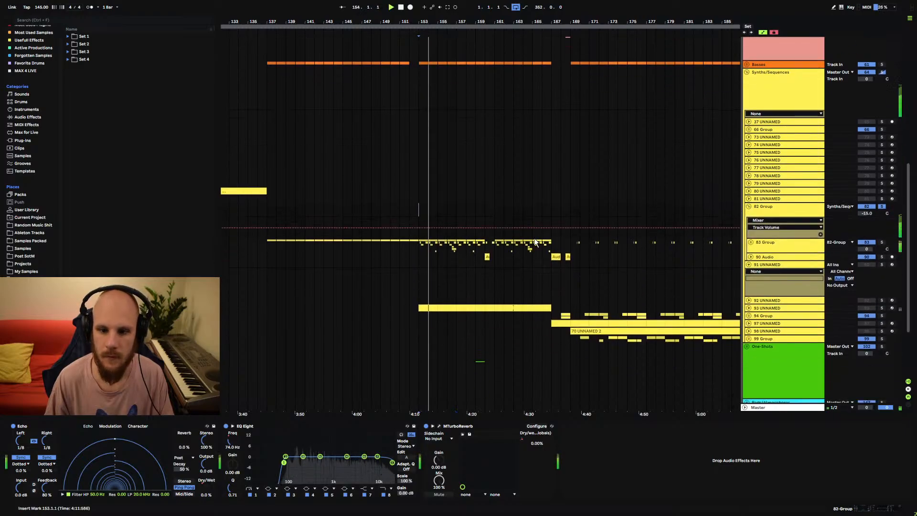
pyautogui.click(751, 242)
pyautogui.scroll(-1, 754, 245)
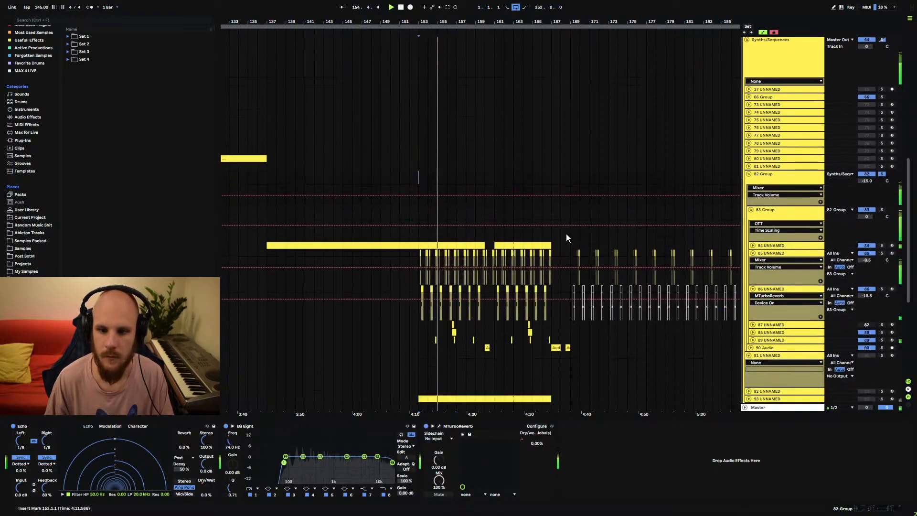
pyautogui.click(753, 246)
pyautogui.scroll(-1, 441, 153)
pyautogui.moveTo(438, 22); pyautogui.dragTo(412, 74)
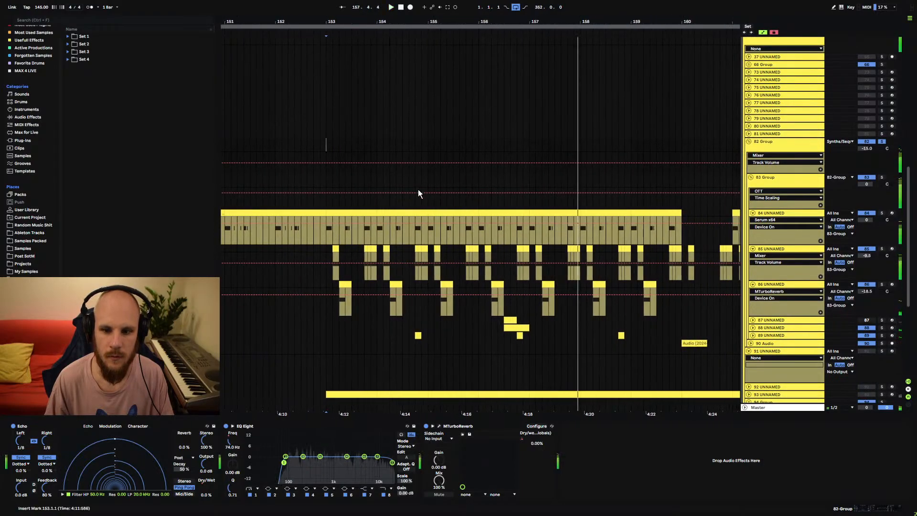
# - Solo track 85 in 83 Group and listen to its clips from the start of bar 153
pyautogui.click(346, 228)
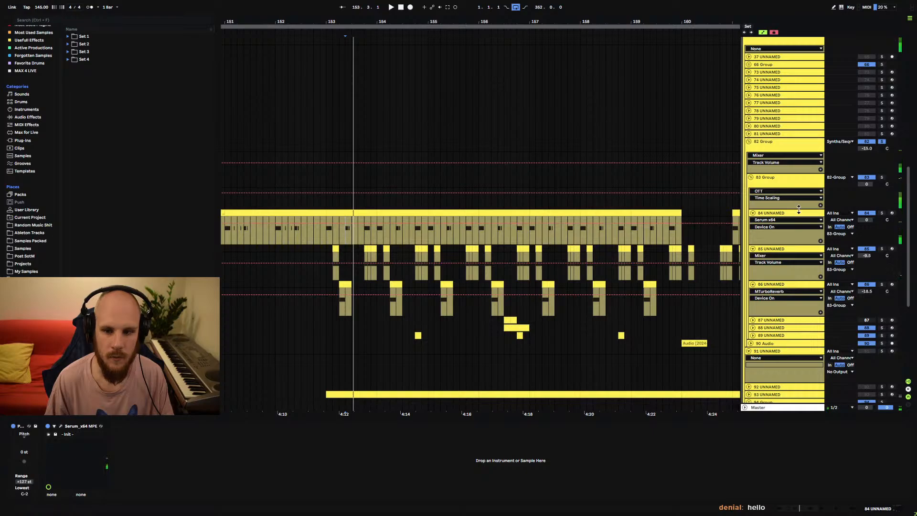
pyautogui.click(336, 249)
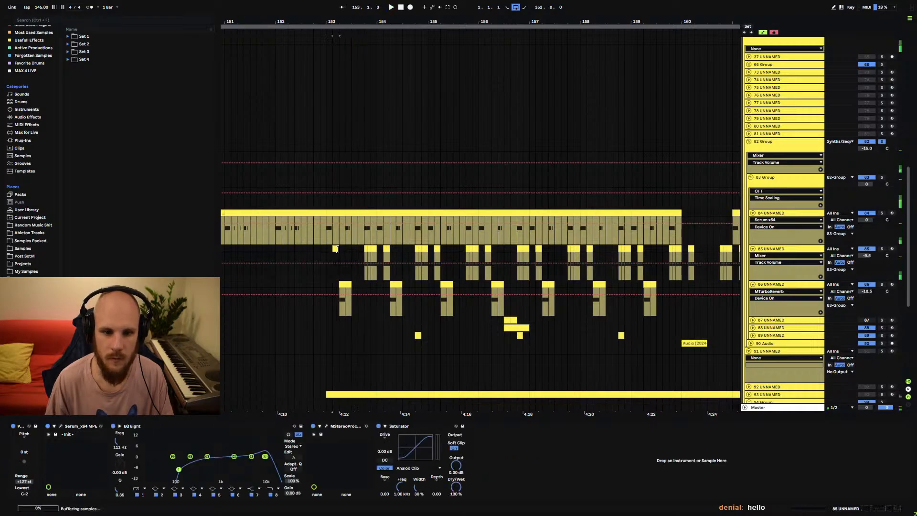
pyautogui.click(882, 249)
pyautogui.press('space')
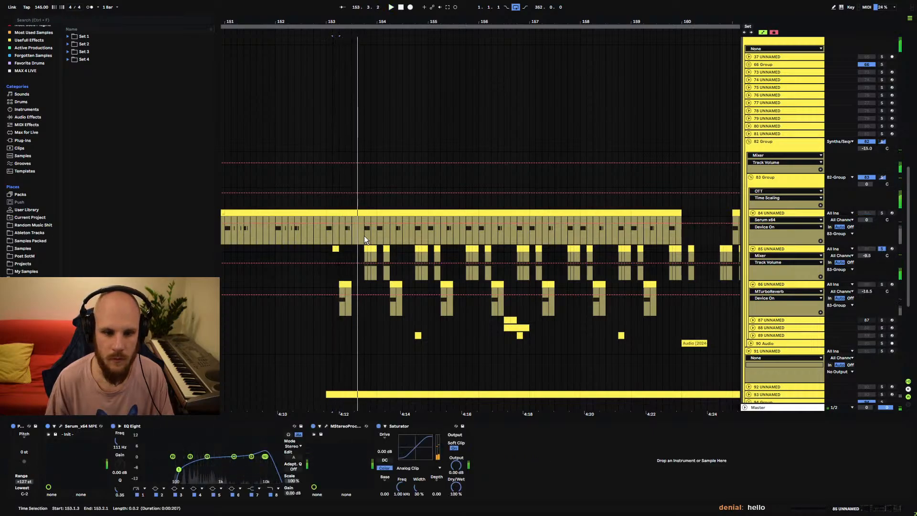
pyautogui.press('space')
pyautogui.press('space')
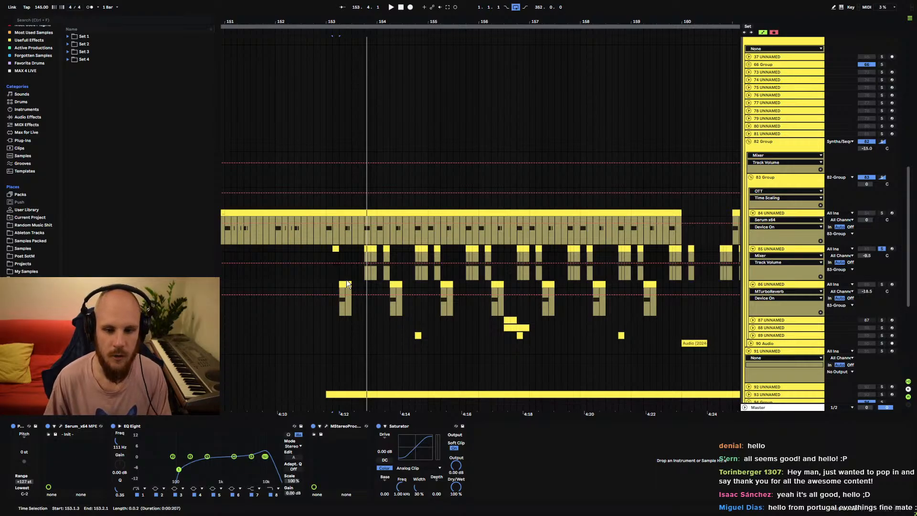
pyautogui.click(328, 249)
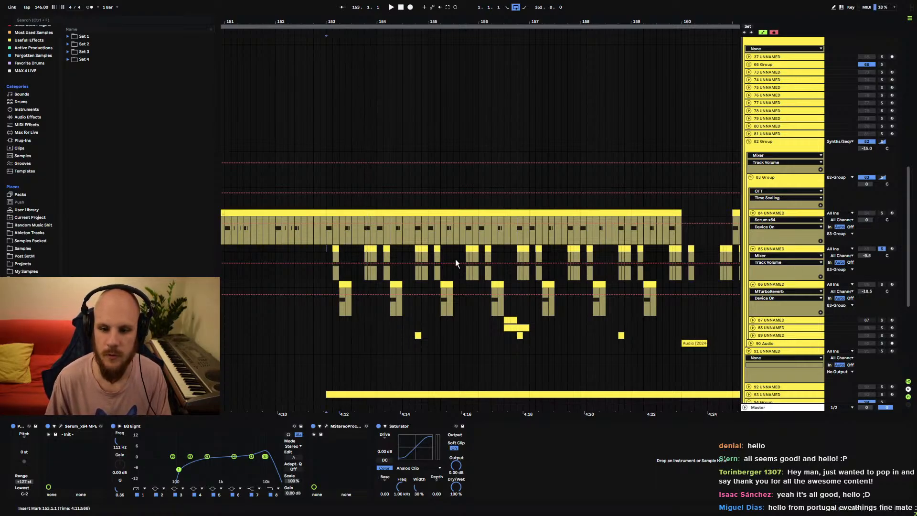
pyautogui.click(784, 249)
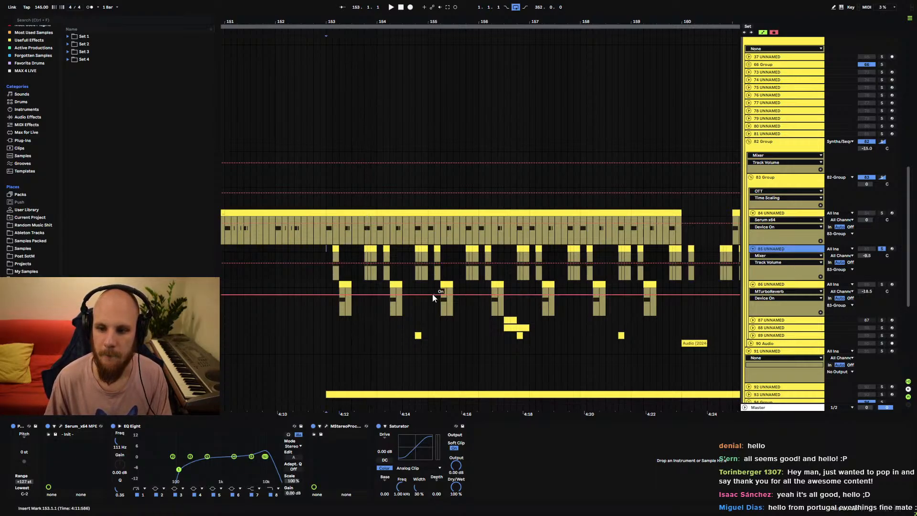
pyautogui.press('space')
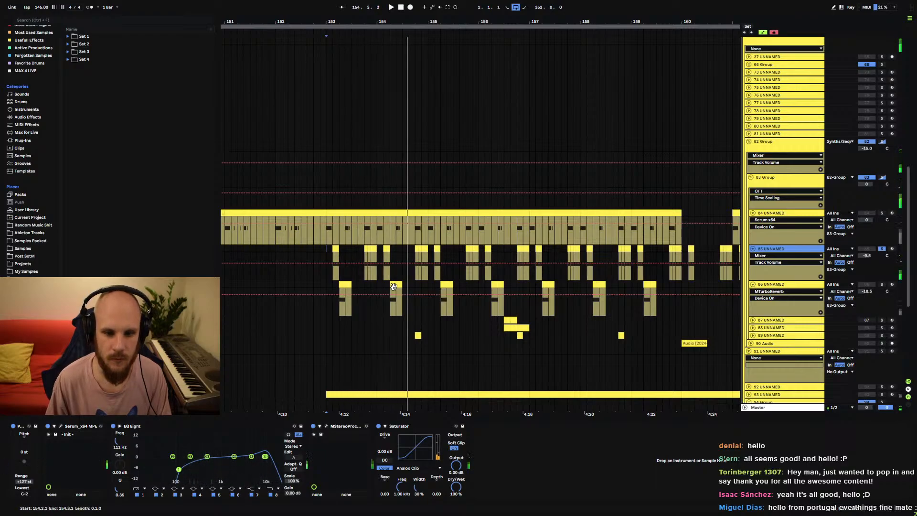
# - Clear the solos and listen to the full mix from bar 136, where track 84 begins
pyautogui.moveTo(385, 21)
pyautogui.mouseDown()
pyautogui.moveTo(260, 0)
pyautogui.moveTo(542, 22)
pyautogui.mouseUp()
pyautogui.click(392, 233)
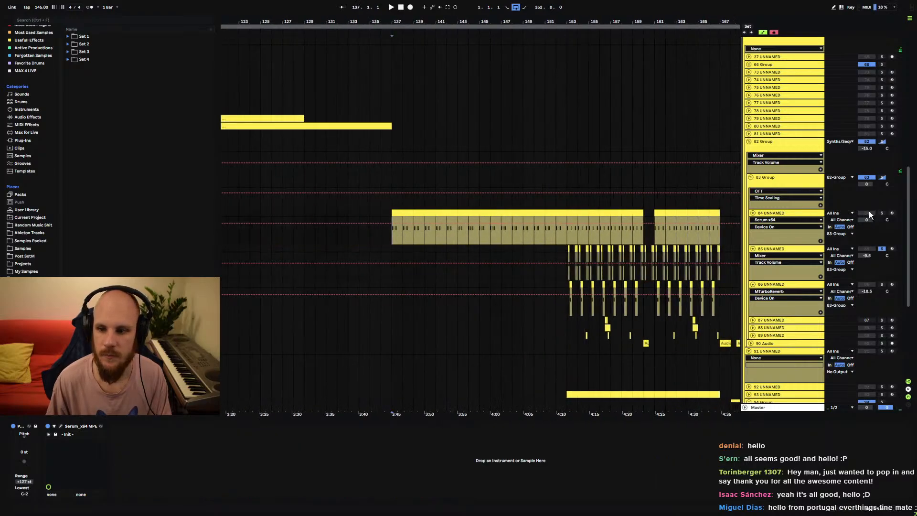
pyautogui.click(881, 249)
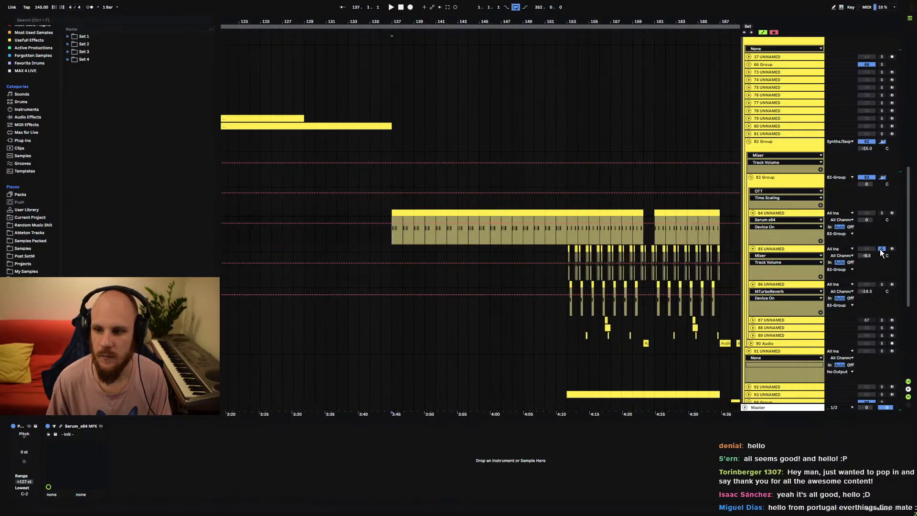
pyautogui.click(376, 233)
pyautogui.press('space')
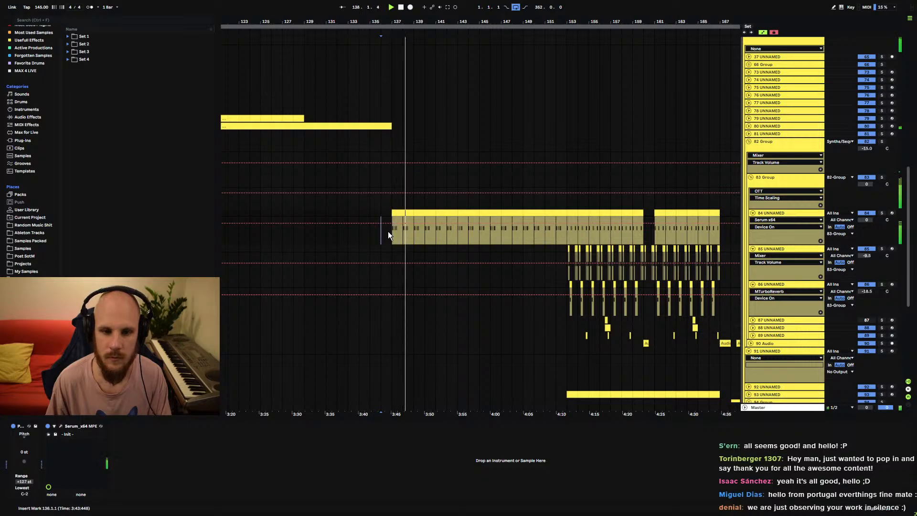
pyautogui.scroll(-7, 396, 251)
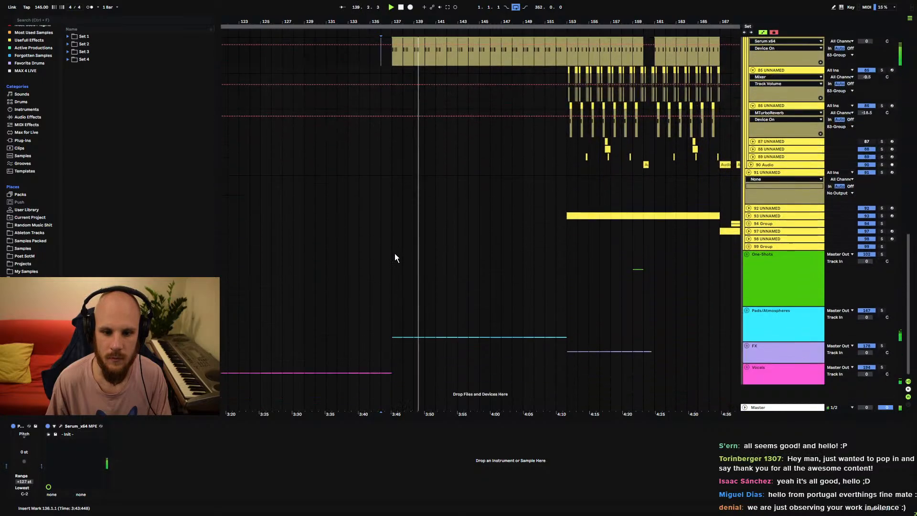
pyautogui.scroll(6, 395, 258)
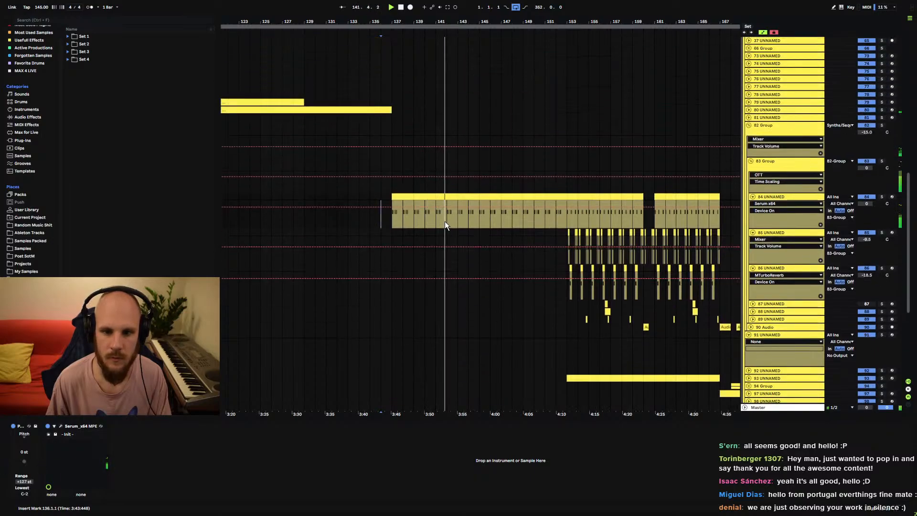
# - Delete the clips on track 84 between bars 137 and 153
pyautogui.click(401, 219)
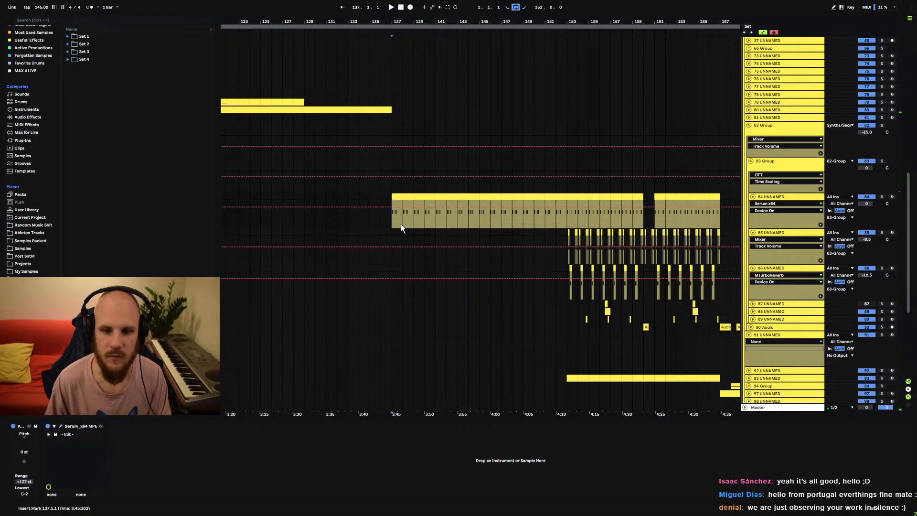
pyautogui.moveTo(400, 224); pyautogui.dragTo(562, 195)
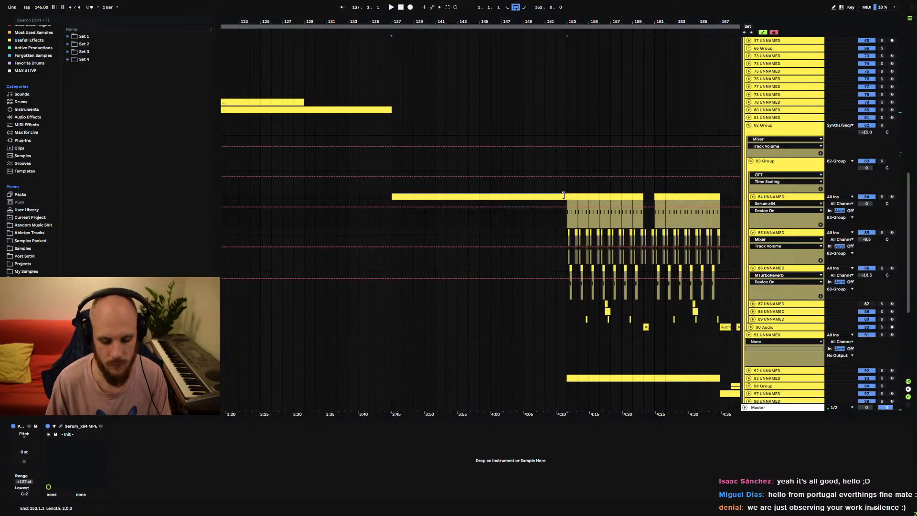
pyautogui.click(547, 197)
pyautogui.press('Delete')
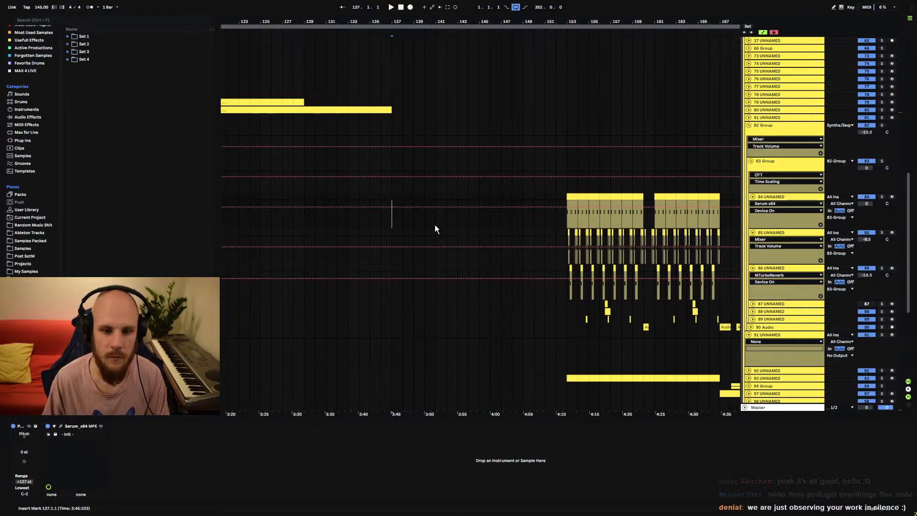
# - Delete the clips on track 85 from bar 153 to bar 167
pyautogui.hscroll(5, 423, 219)
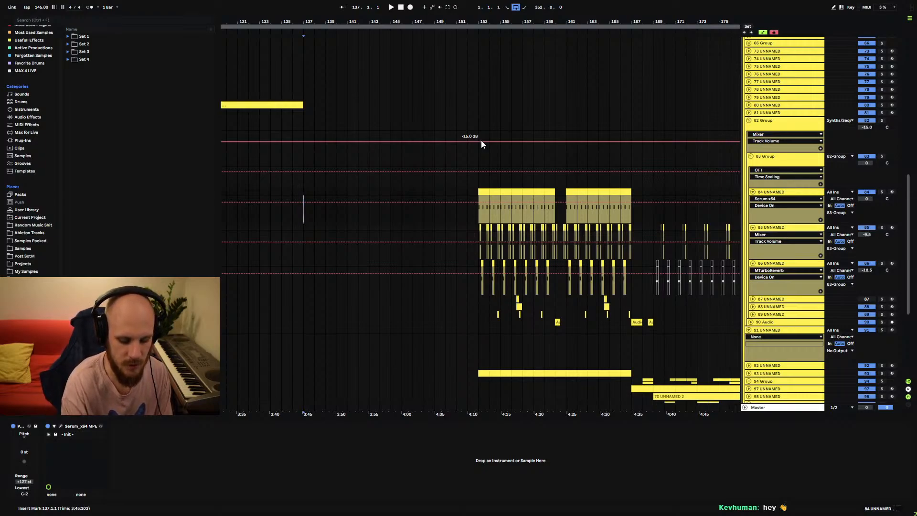
pyautogui.click(477, 228)
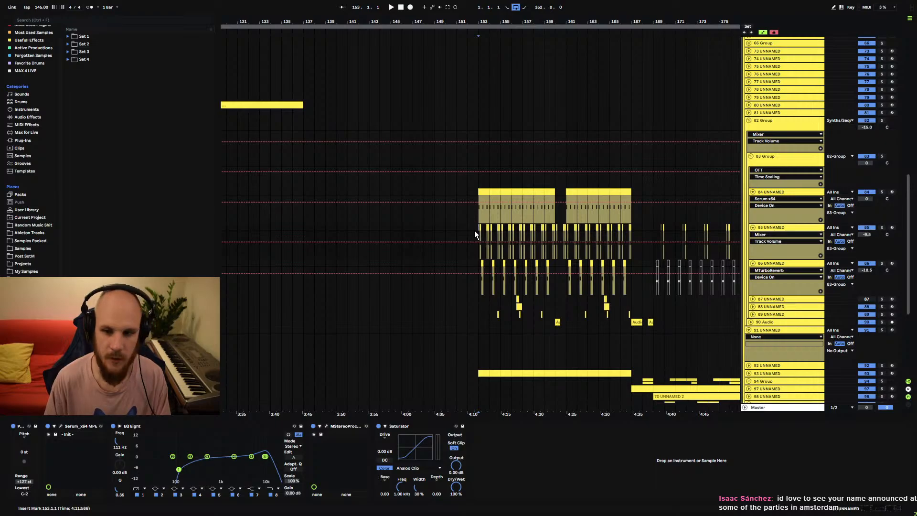
pyautogui.moveTo(477, 229); pyautogui.dragTo(419, 218)
pyautogui.press('Delete')
# - Copy track 85's four-bar section at bars 169 to 173 and paste it four times in a row from bar 153
pyautogui.hotkey('ctrl', 'c')
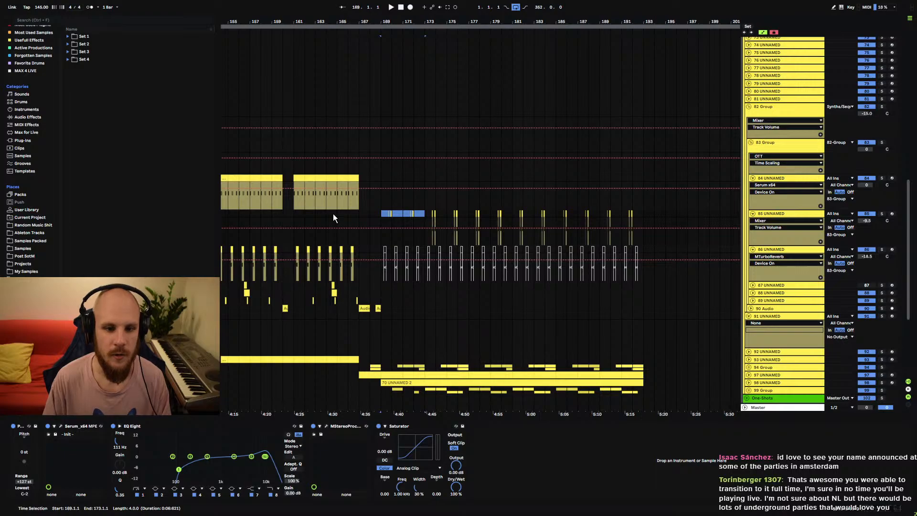
pyautogui.moveTo(333, 214); pyautogui.dragTo(432, 211)
pyautogui.click(308, 212)
pyautogui.hotkey('ctrl', 'v')
pyautogui.hotkey('ctrl', 'v')
pyautogui.hotkey('ctrl', 'v')
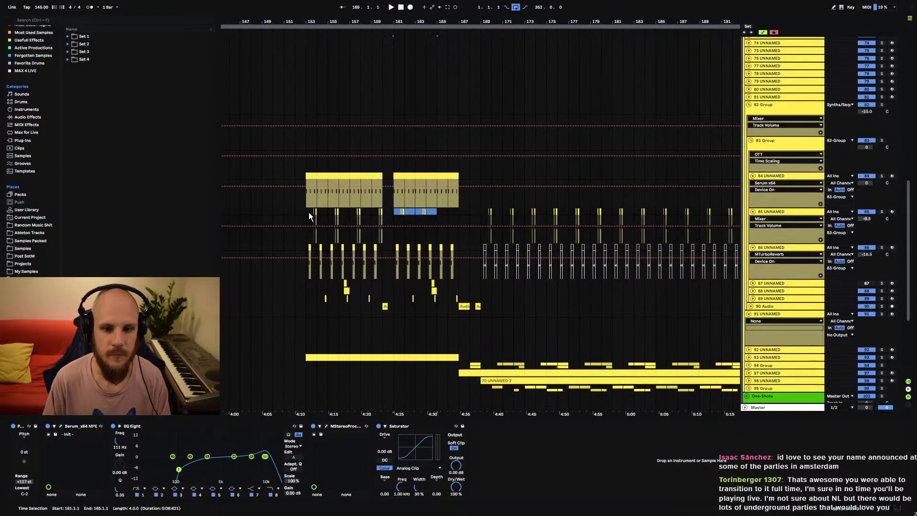
pyautogui.hotkey('ctrl', 'v')
pyautogui.click(306, 211)
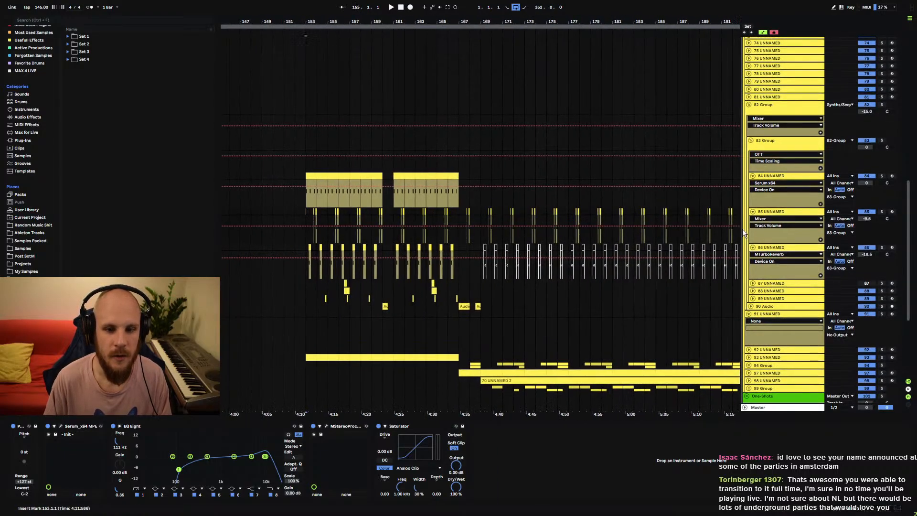
# - Solo track 84 in 83 Group and listen to it briefly from bar 153
pyautogui.click(770, 211)
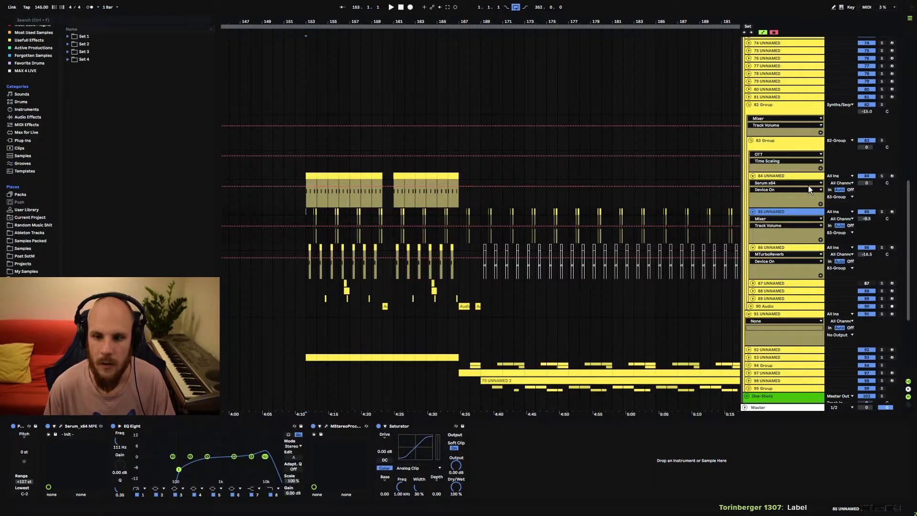
pyautogui.click(882, 176)
pyautogui.click(309, 188)
pyautogui.press('space')
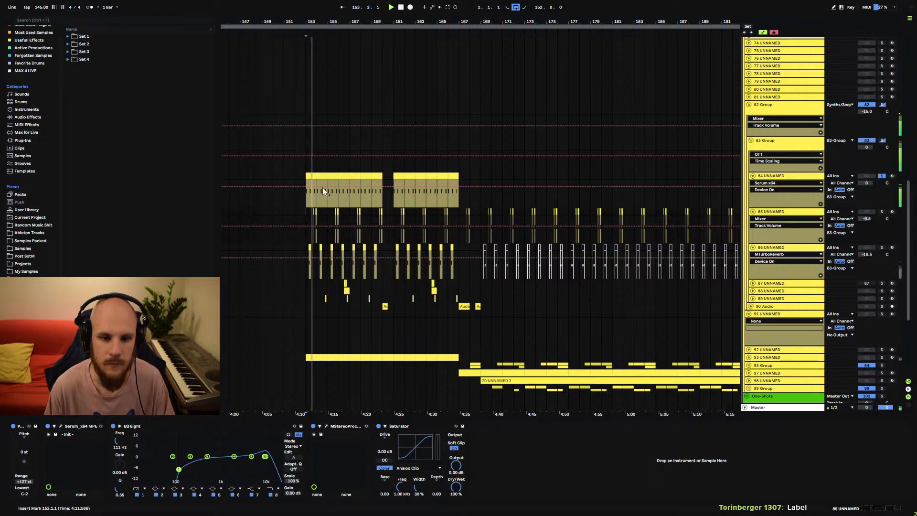
pyautogui.press('space')
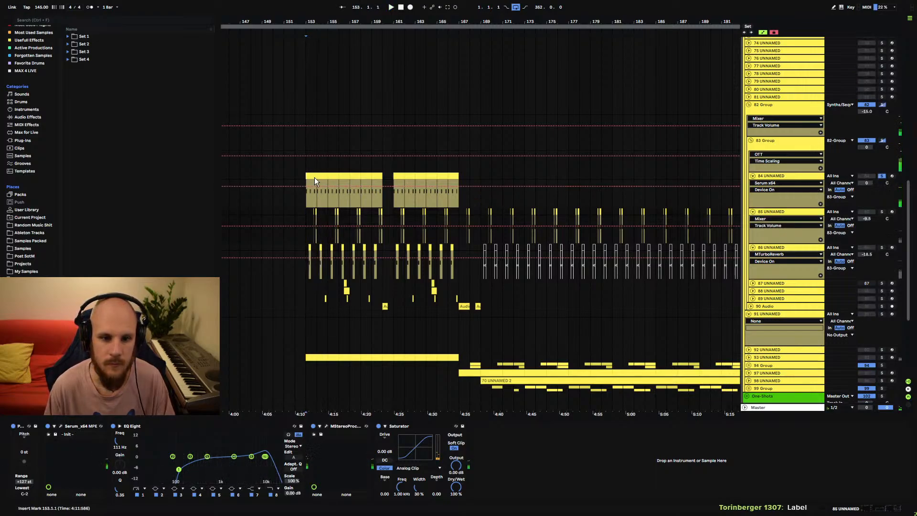
# - Clear track 84's clips between bars 153 and 169, and delete the track from 83 Group
pyautogui.moveTo(315, 177); pyautogui.dragTo(478, 181)
pyautogui.press('Delete')
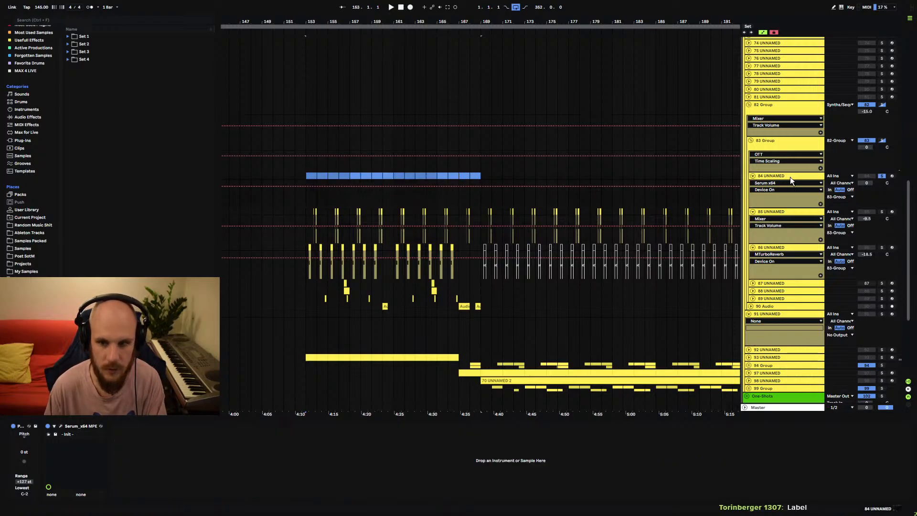
pyautogui.click(787, 176)
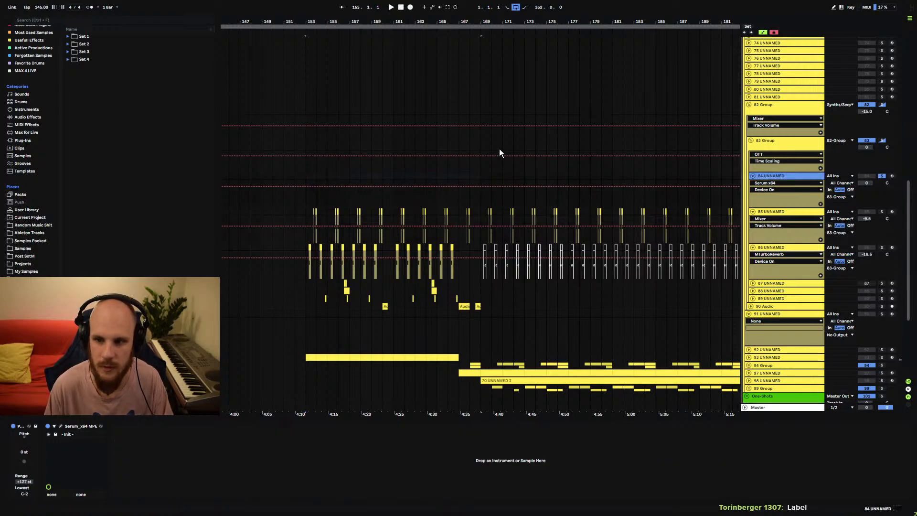
pyautogui.press('Delete')
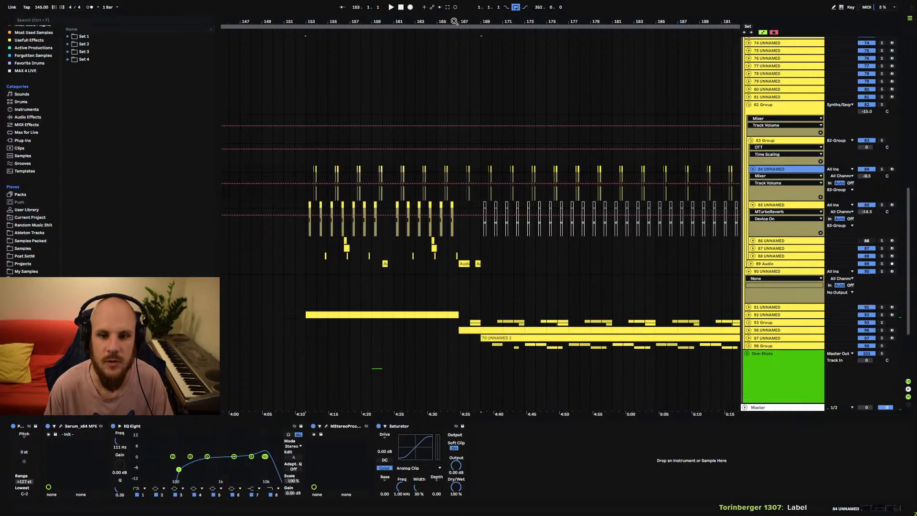
# - Undo the track deletion to check its lane across the whole song, and delete the empty track 84 again
pyautogui.hotkey('ctrl', 'z')
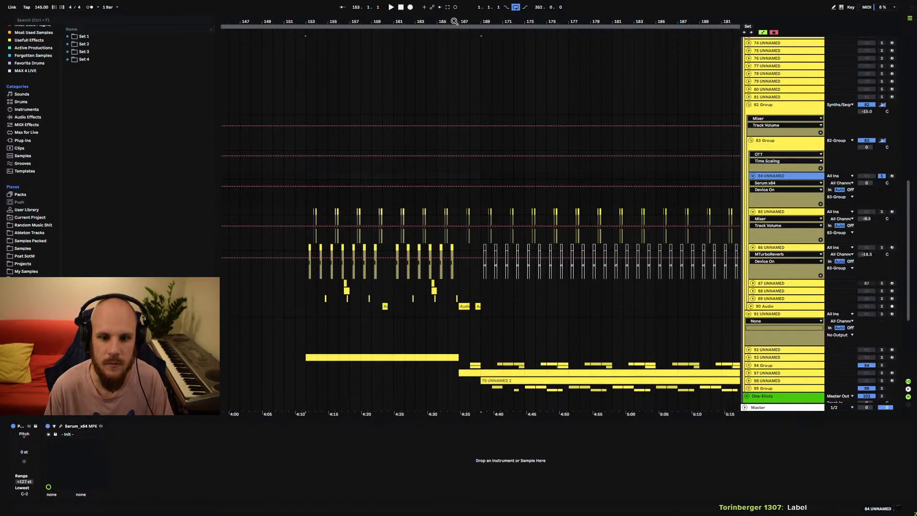
pyautogui.moveTo(452, 23); pyautogui.dragTo(452, 3)
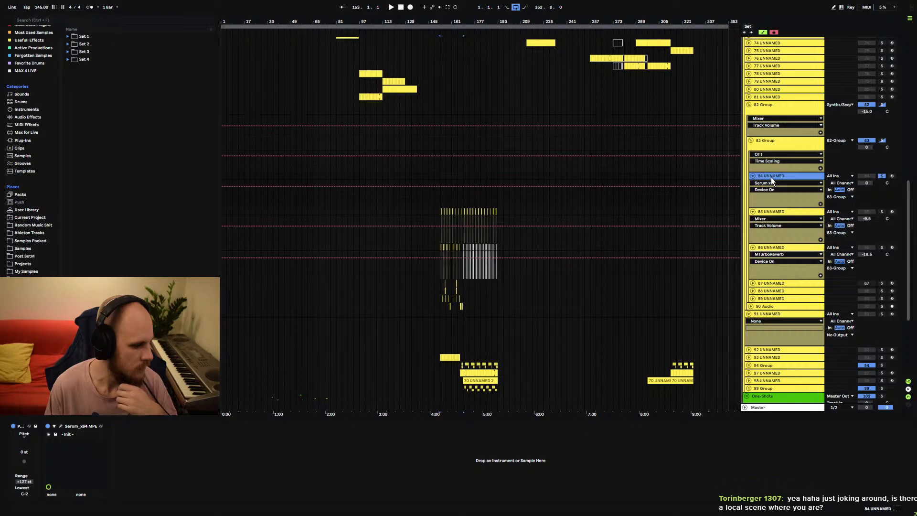
pyautogui.press('Delete')
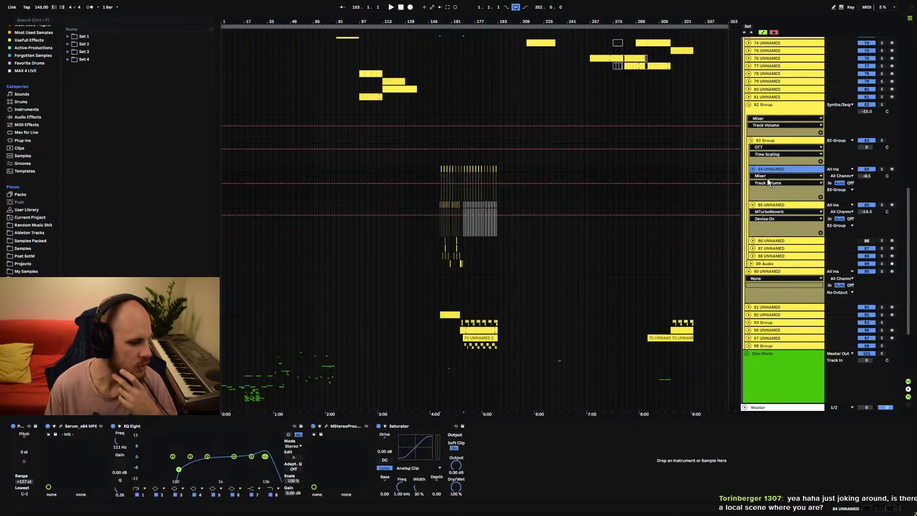
pyautogui.click(771, 205)
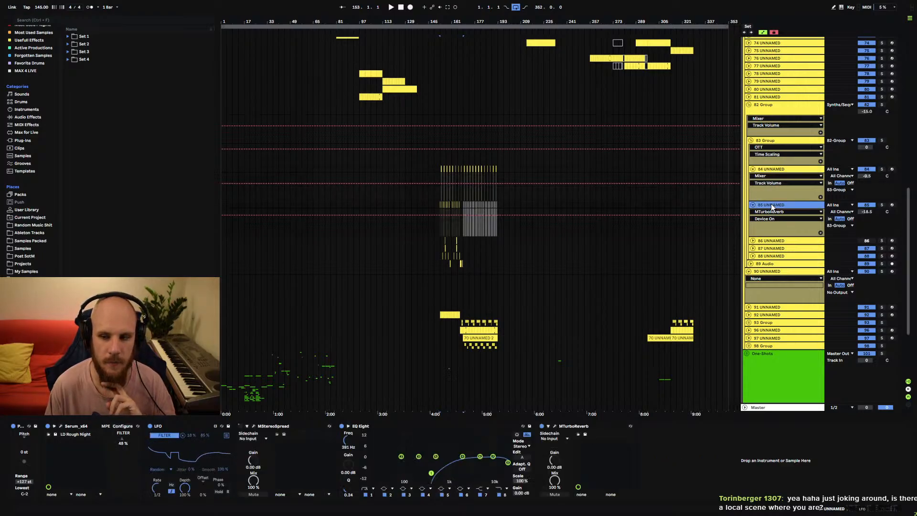
# - Delete tracks 85 to 89 Audio below track 84, and delete the two empty tracks that follow them
pyautogui.keyDown('shift'); pyautogui.click(764, 264); pyautogui.keyUp('shift')
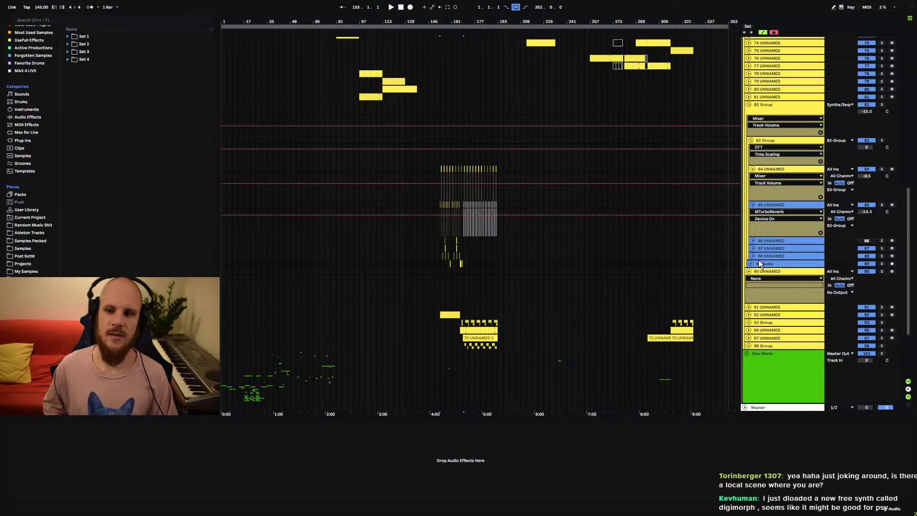
pyautogui.press('Delete')
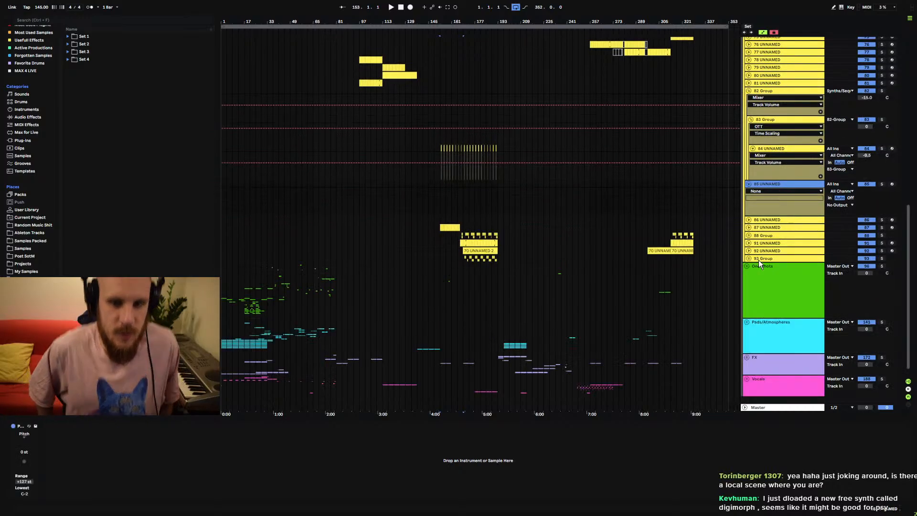
pyautogui.click(748, 184)
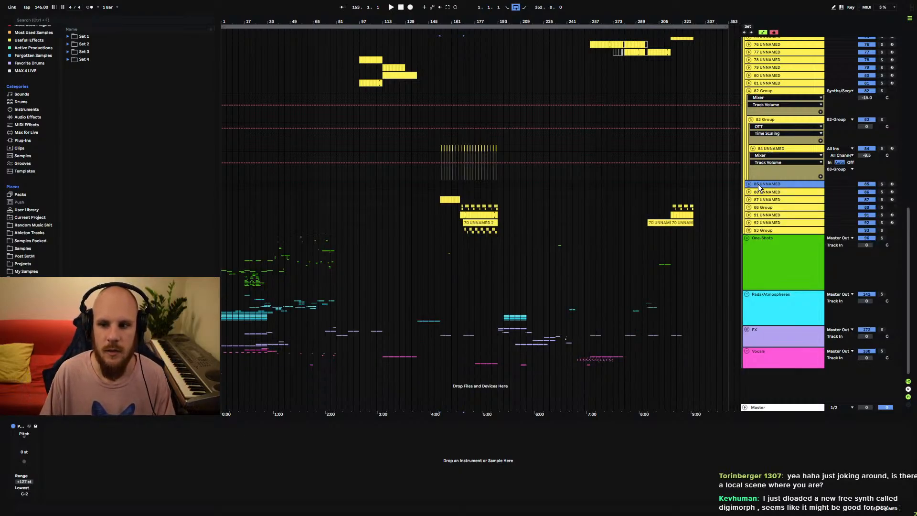
pyautogui.keyDown('shift'); pyautogui.click(759, 192); pyautogui.keyUp('shift')
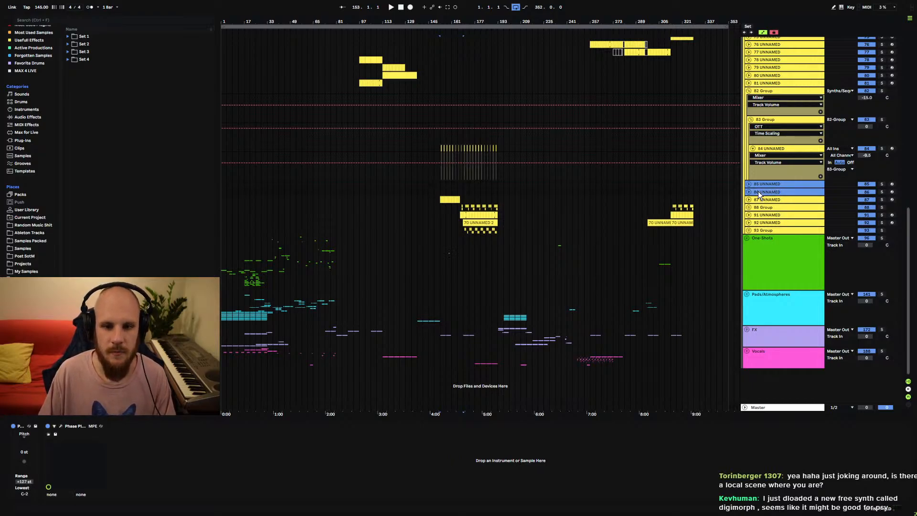
pyautogui.press('Delete')
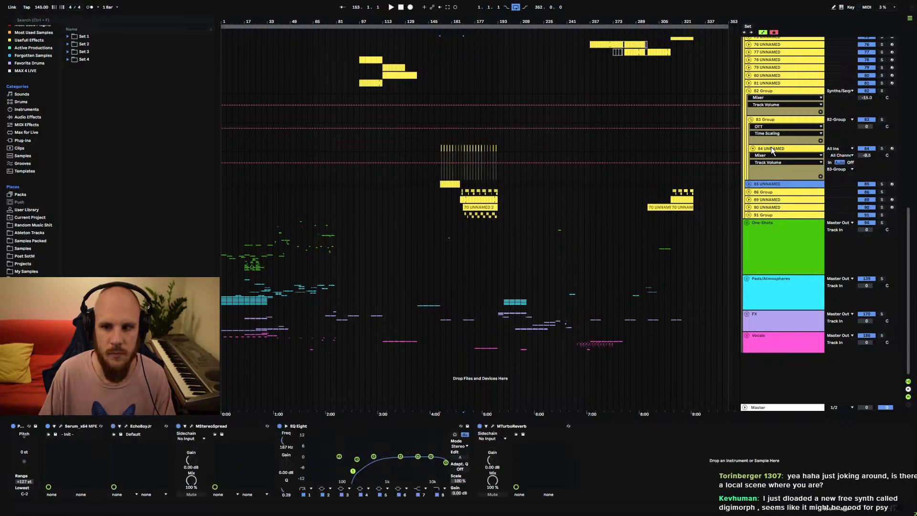
# - Cut the whole effect chain, from OTT through the dblue Glitch plug-in, out of 83 Group
pyautogui.click(755, 149)
pyautogui.click(766, 120)
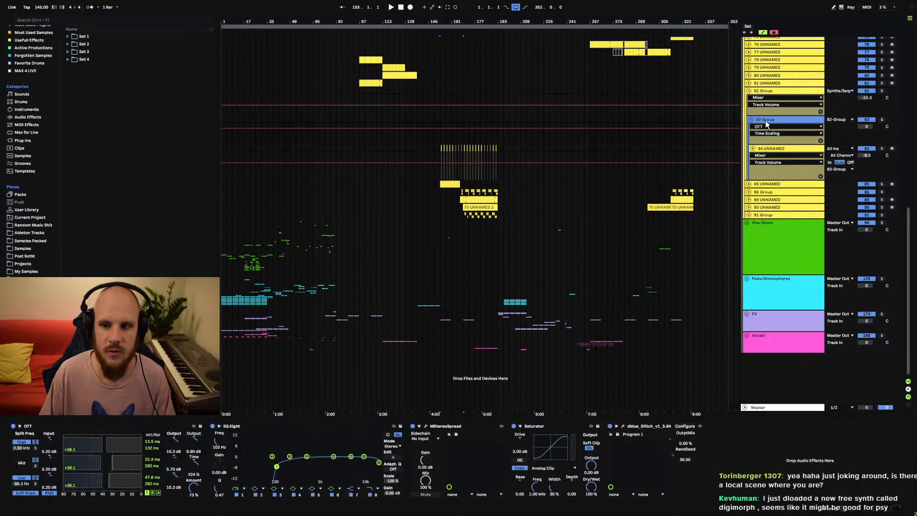
pyautogui.click(763, 92)
pyautogui.click(769, 121)
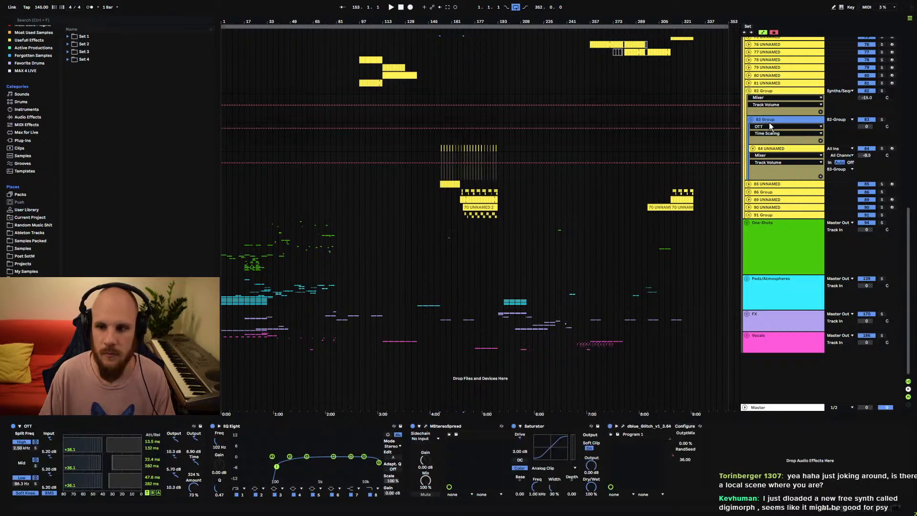
pyautogui.click(103, 425)
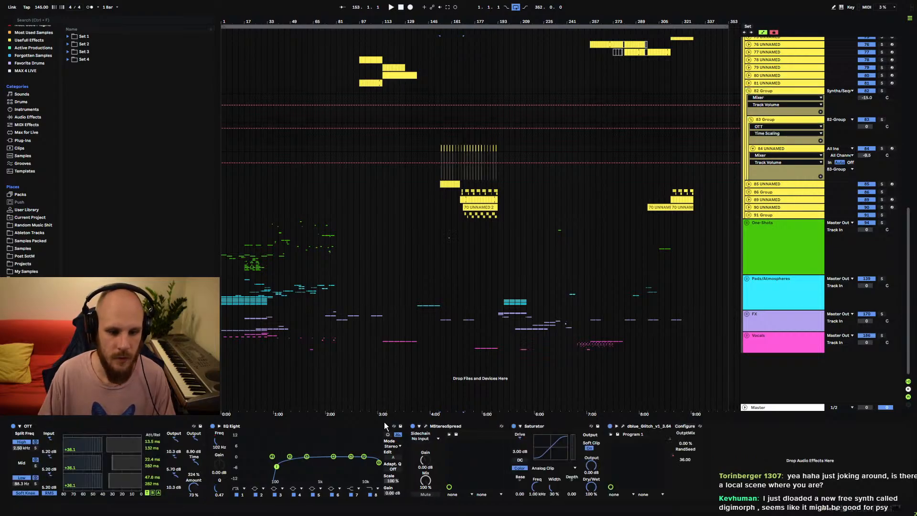
pyautogui.click(622, 424)
pyautogui.keyDown('shift'); pyautogui.click(100, 424); pyautogui.keyUp('shift')
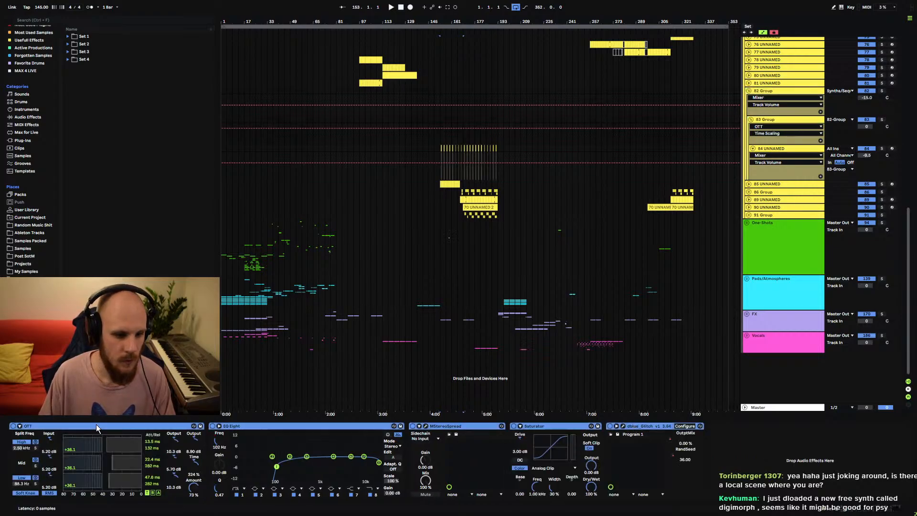
pyautogui.hotkey('ctrl', 'x')
# - Paste the effects onto 82 Group, move them ahead of its Echo, and ungroup 83 Group
pyautogui.click(764, 91)
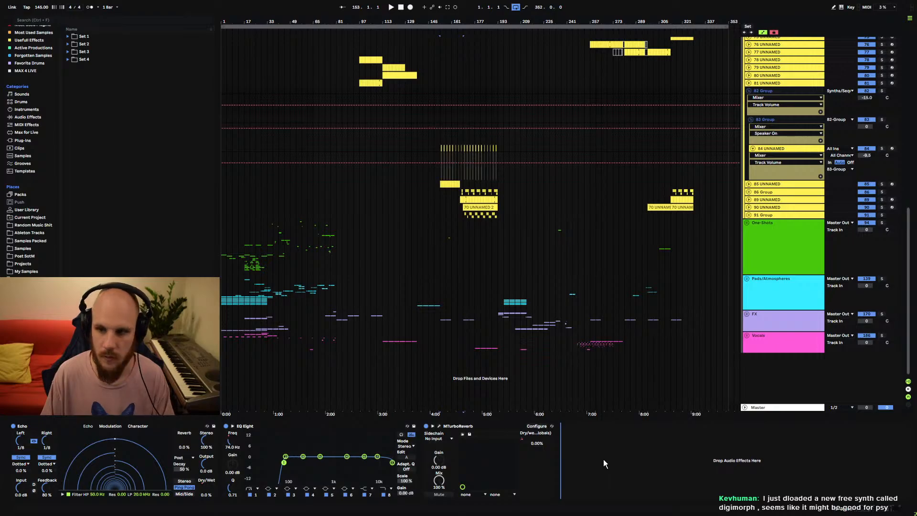
pyautogui.click(770, 75)
pyautogui.click(769, 91)
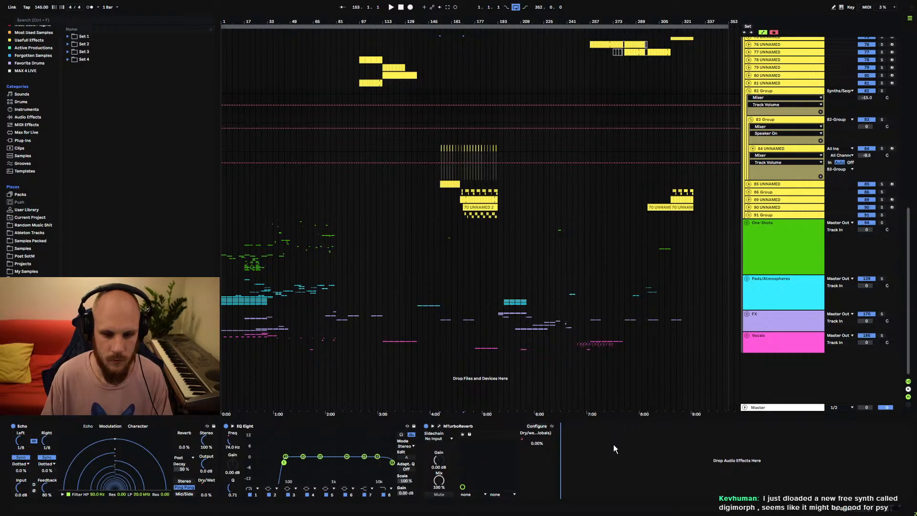
pyautogui.hotkey('ctrl', 'v')
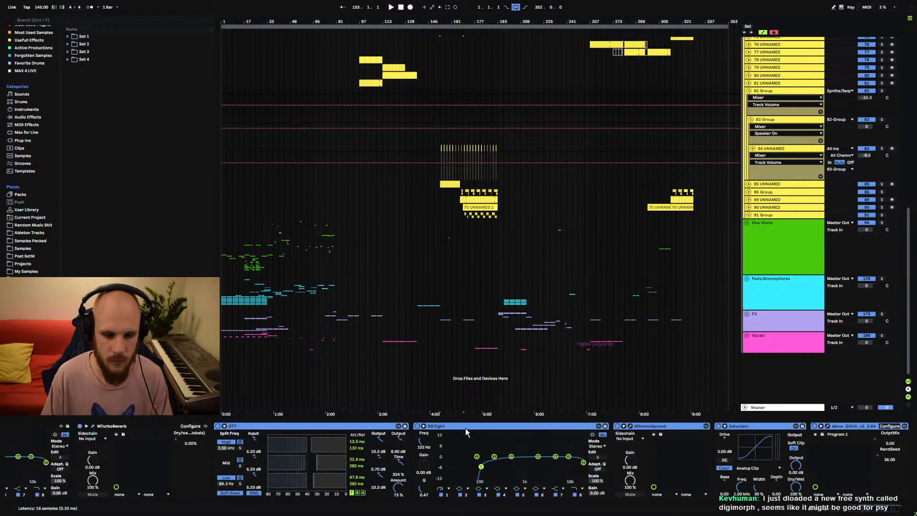
pyautogui.click(869, 511)
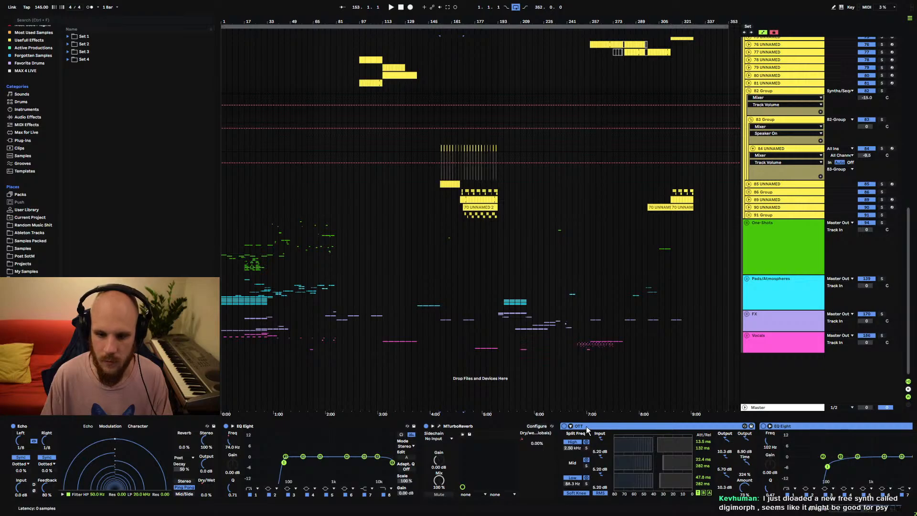
pyautogui.moveTo(585, 426); pyautogui.dragTo(17, 455)
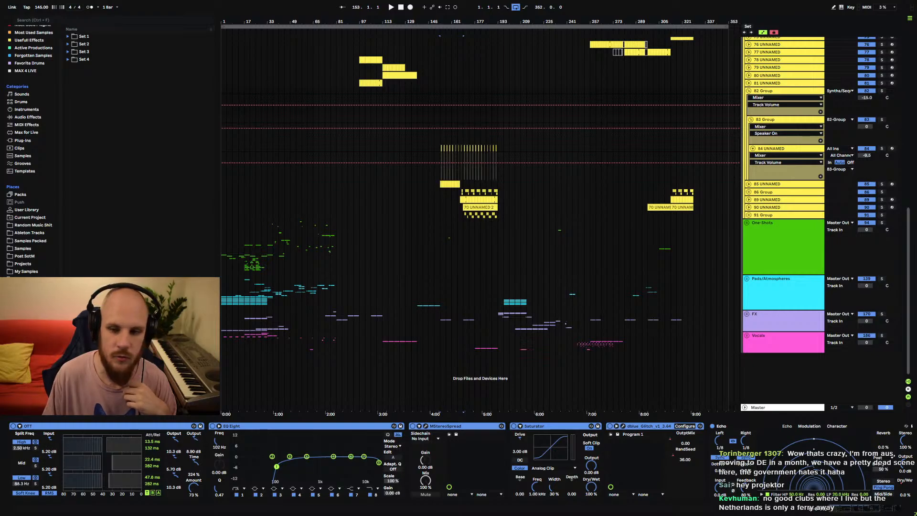
pyautogui.click(775, 119)
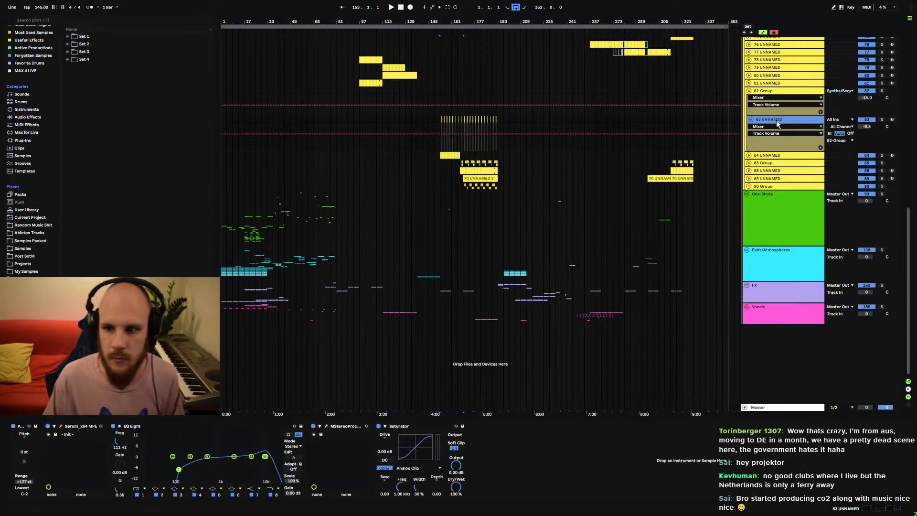
pyautogui.hotkey('ctrl', 'shift', 'g')
# - Solo track 83 in 82 Group and listen to its short clips from bar 153
pyautogui.click(448, 143)
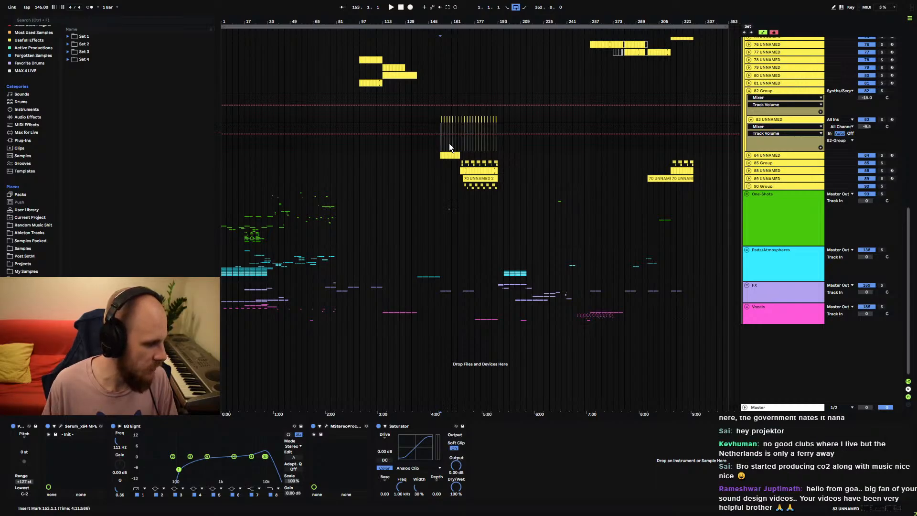
pyautogui.moveTo(449, 22); pyautogui.dragTo(477, 87)
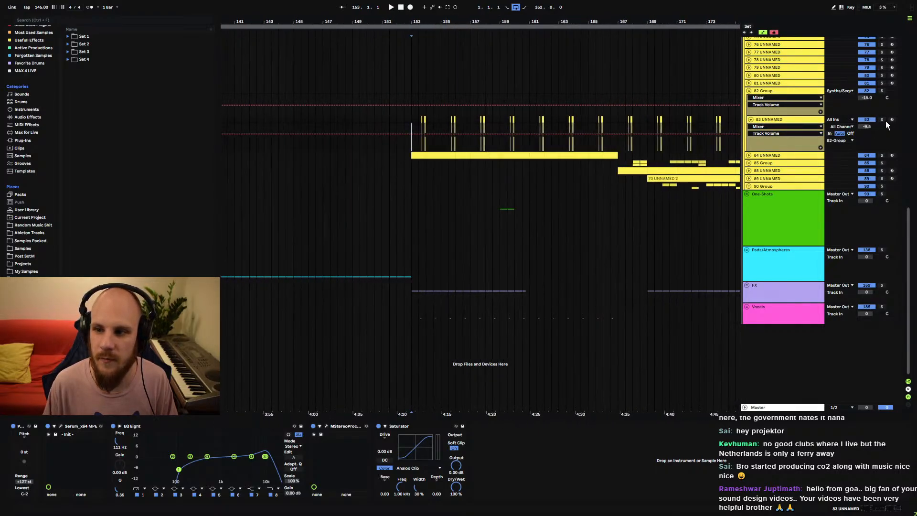
pyautogui.click(882, 120)
pyautogui.press('space')
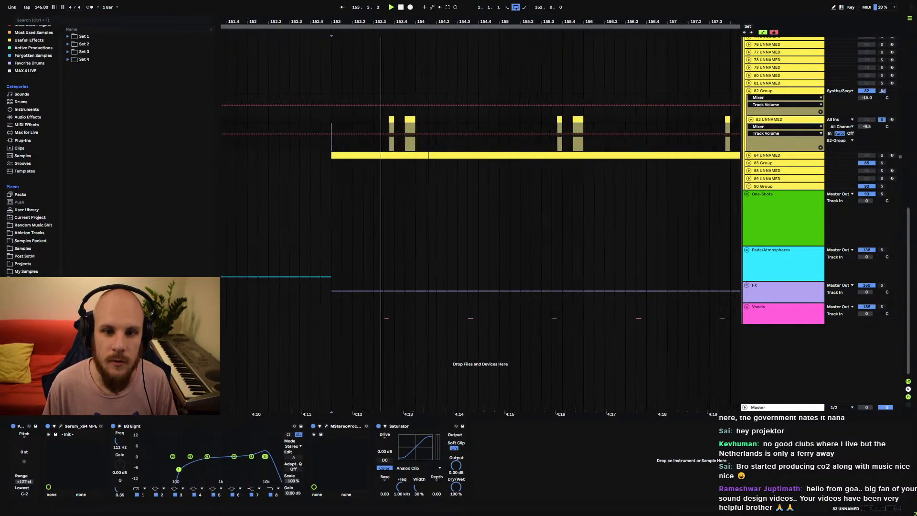
pyautogui.moveTo(478, 22); pyautogui.dragTo(383, 9)
pyautogui.press('space')
pyautogui.click(764, 120)
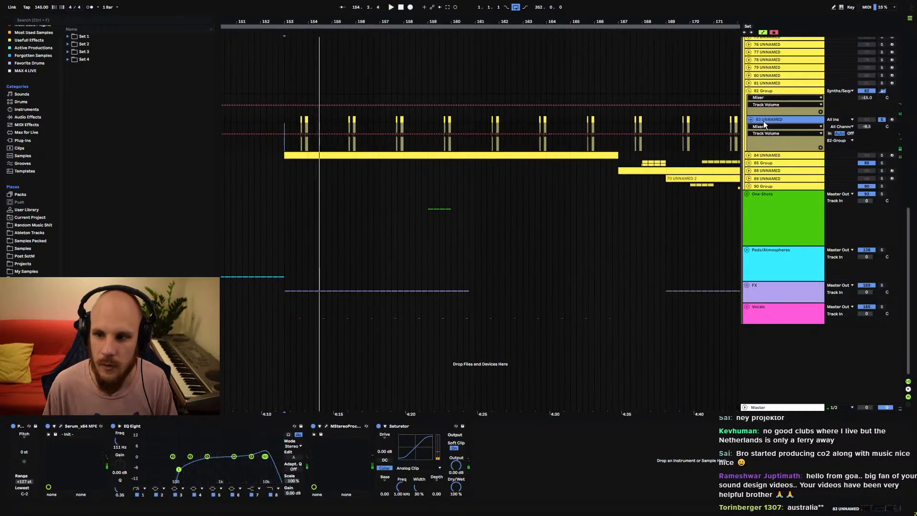
pyautogui.click(750, 120)
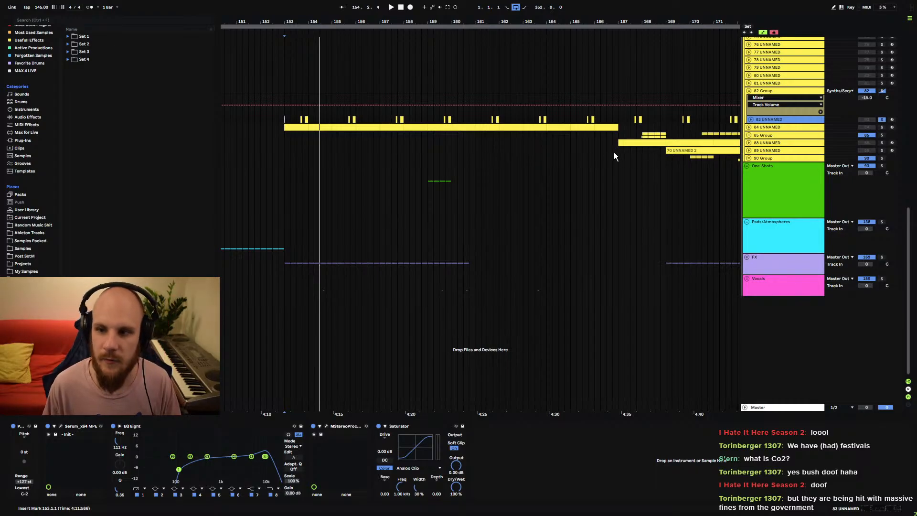
# - Unsolo track 83 and listen to it within the full mix from bar 153
pyautogui.moveTo(355, 22); pyautogui.dragTo(340, 2)
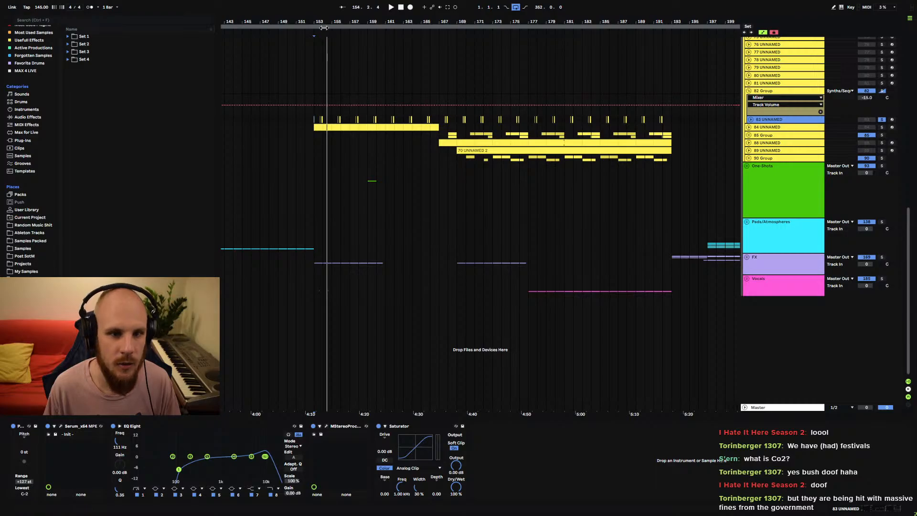
pyautogui.press('+')
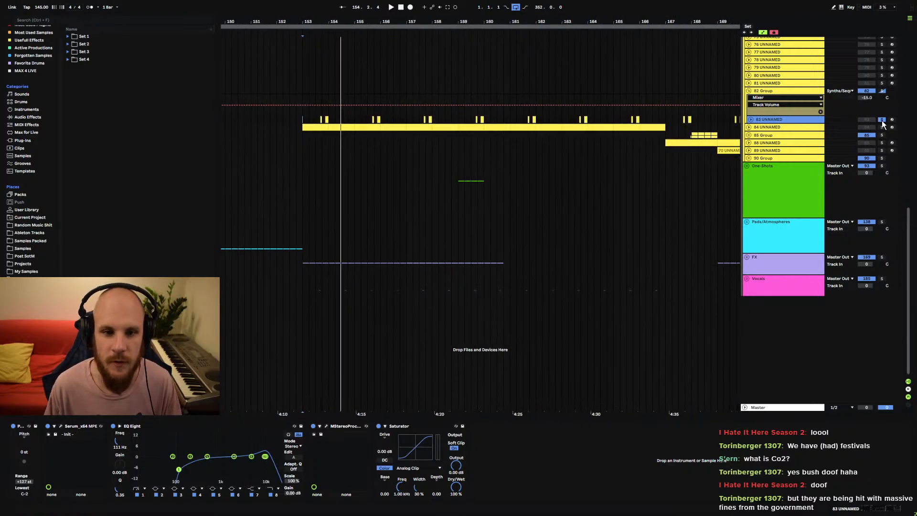
pyautogui.click(751, 119)
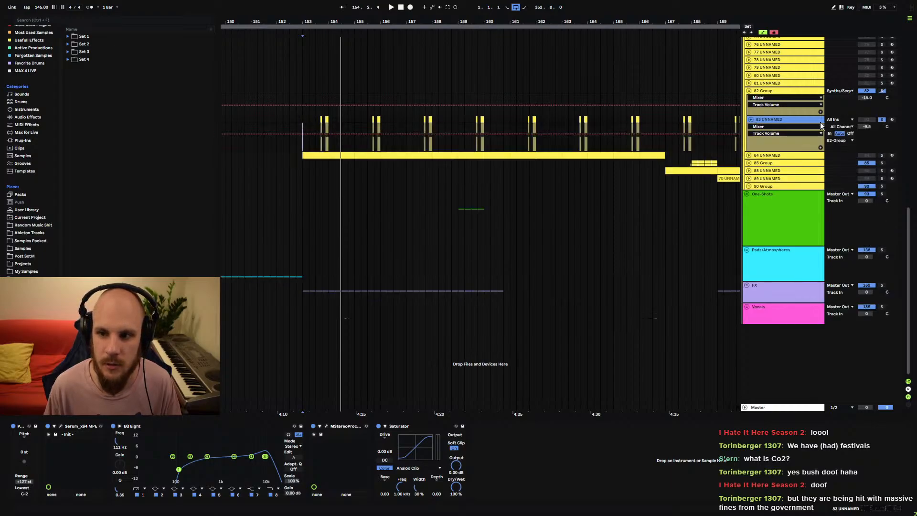
pyautogui.click(316, 141)
pyautogui.press('space')
pyautogui.moveTo(334, 22)
pyautogui.mouseDown()
pyautogui.moveTo(338, 38)
pyautogui.moveTo(445, 52)
pyautogui.mouseUp()
pyautogui.click(751, 120)
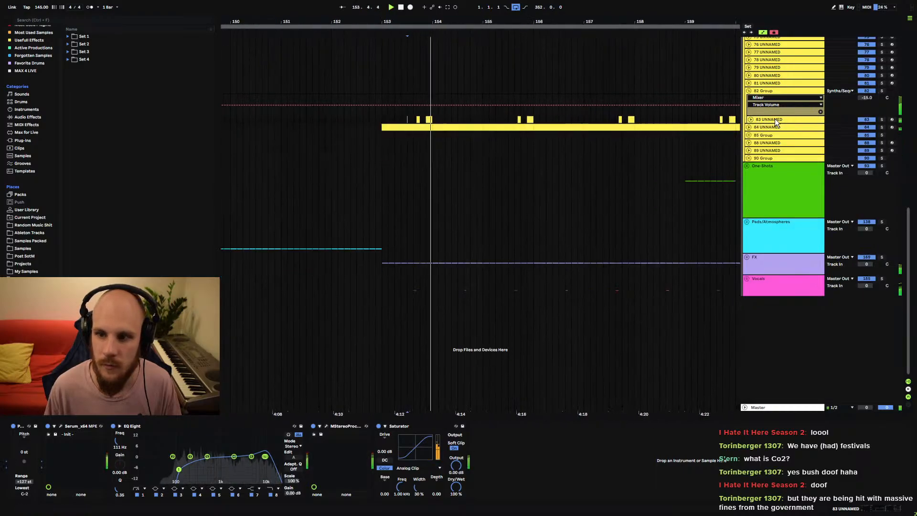
pyautogui.moveTo(403, 22); pyautogui.dragTo(360, 17)
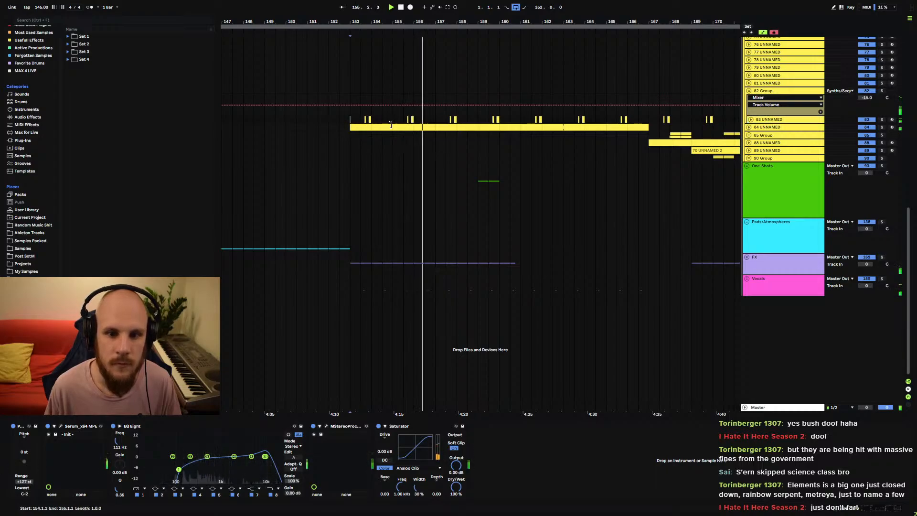
pyautogui.click(376, 127)
pyautogui.moveTo(358, 22)
pyautogui.mouseDown()
pyautogui.moveTo(358, 43)
pyautogui.moveTo(358, 25)
pyautogui.mouseUp()
pyautogui.press('space')
pyautogui.click(751, 120)
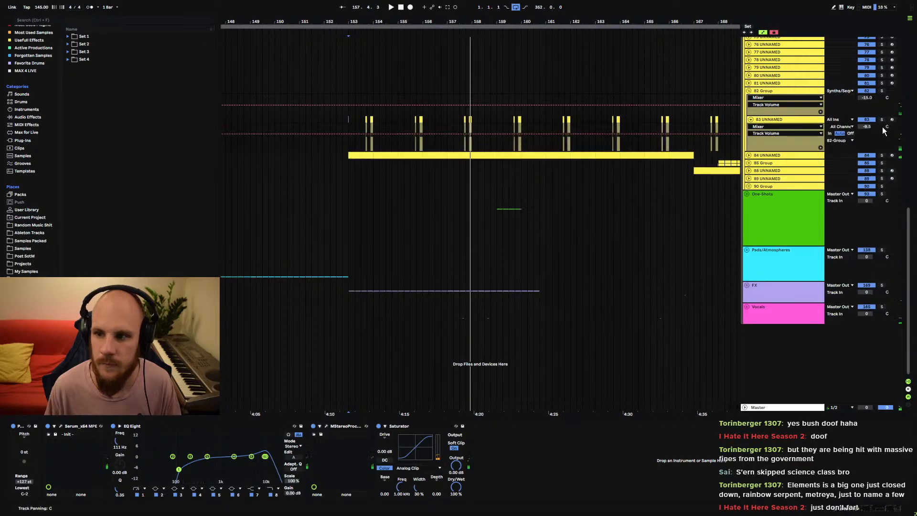
pyautogui.click(751, 119)
# - Solo track 84 and listen to its long clip from bar 153
pyautogui.click(749, 127)
pyautogui.click(766, 128)
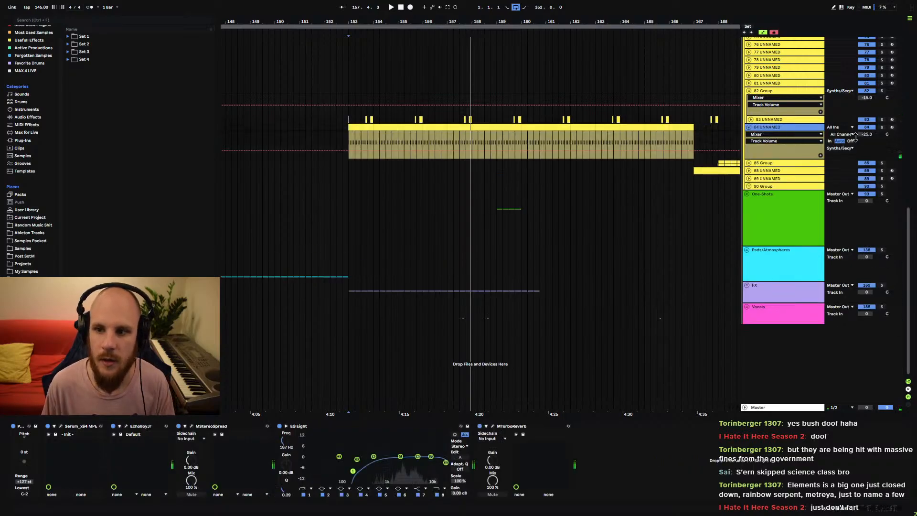
pyautogui.click(868, 136)
pyautogui.click(881, 127)
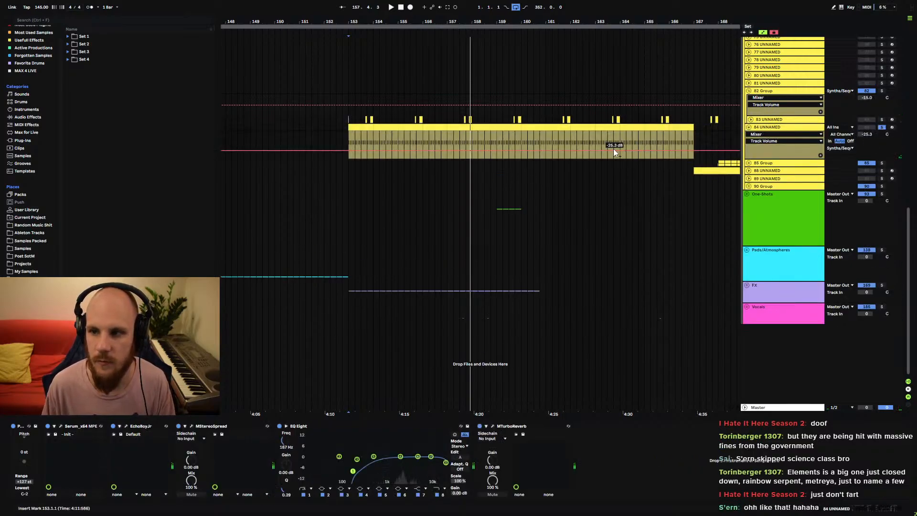
pyautogui.press('space')
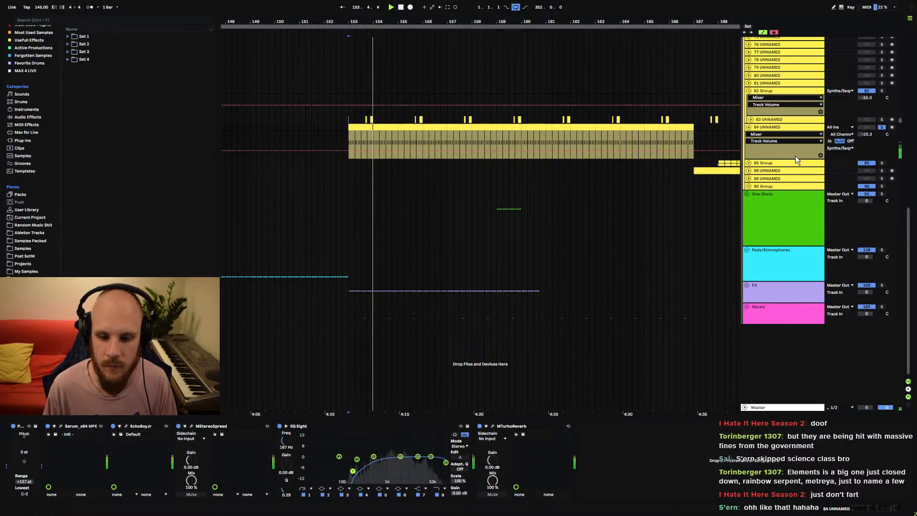
pyautogui.press('space')
# - Unsolo track 84 and compare the mix from bar 153 with the track switched off and on
pyautogui.click(882, 128)
pyautogui.press('space')
pyautogui.click(867, 127)
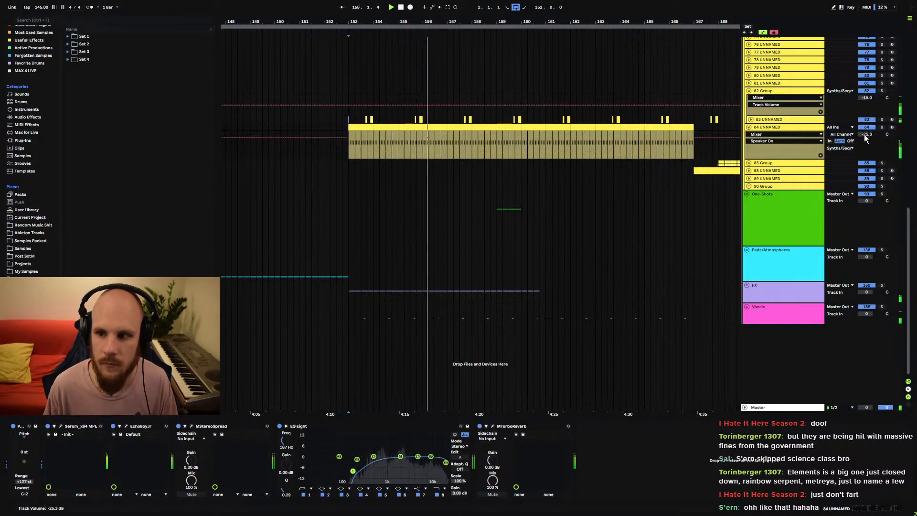
pyautogui.click(867, 128)
pyautogui.click(749, 127)
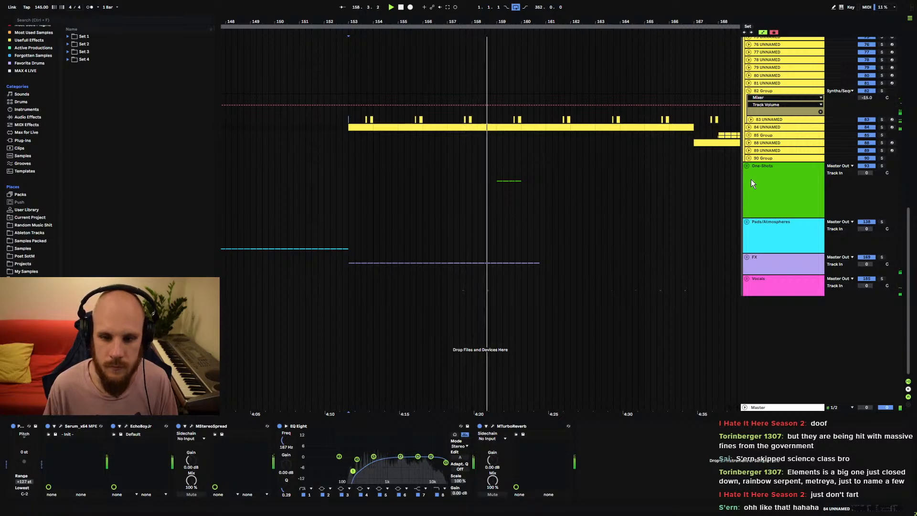
# - Open the One-Shots group and move track 108's one-bar clip from bar 159 to bar 160
pyautogui.click(746, 166)
pyautogui.scroll(-3, 549, 229)
pyautogui.click(496, 311)
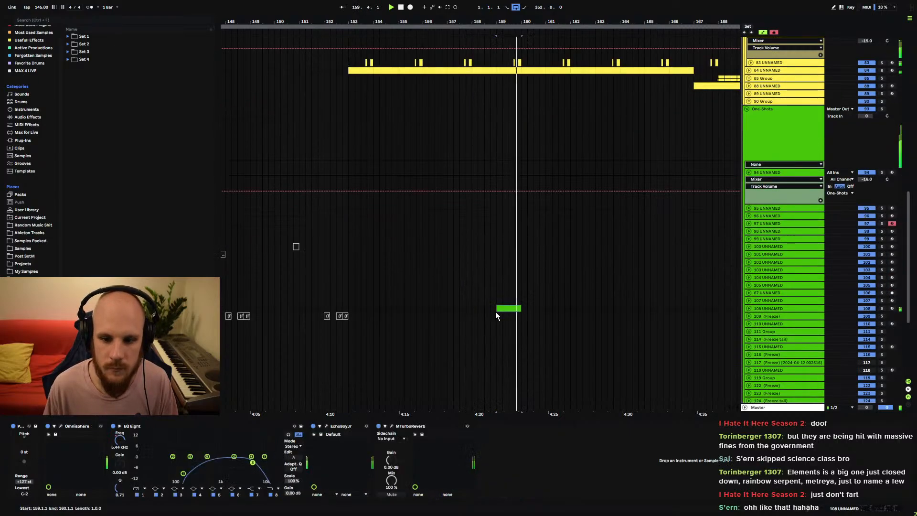
pyautogui.moveTo(506, 308); pyautogui.dragTo(534, 310)
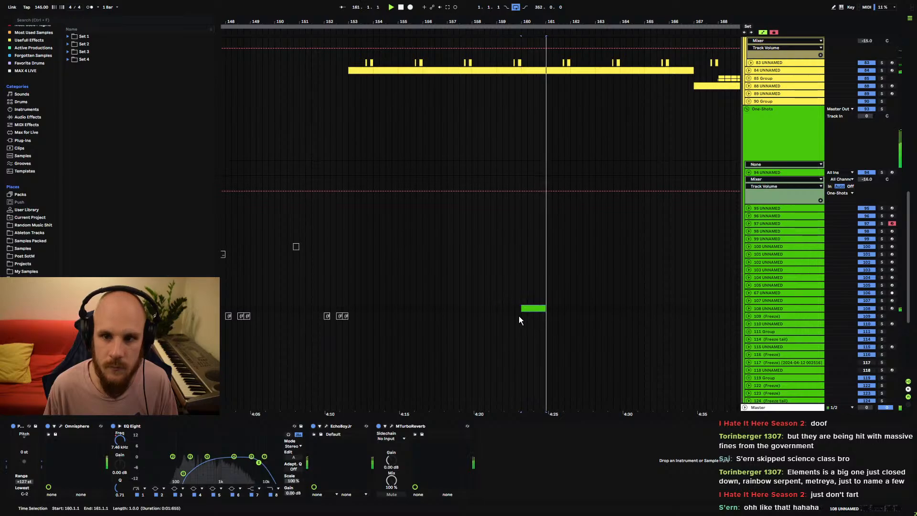
# - Listen to track 108's moved clip in the full mix from bar 160
pyautogui.press('space')
pyautogui.click(520, 310)
pyautogui.press('space')
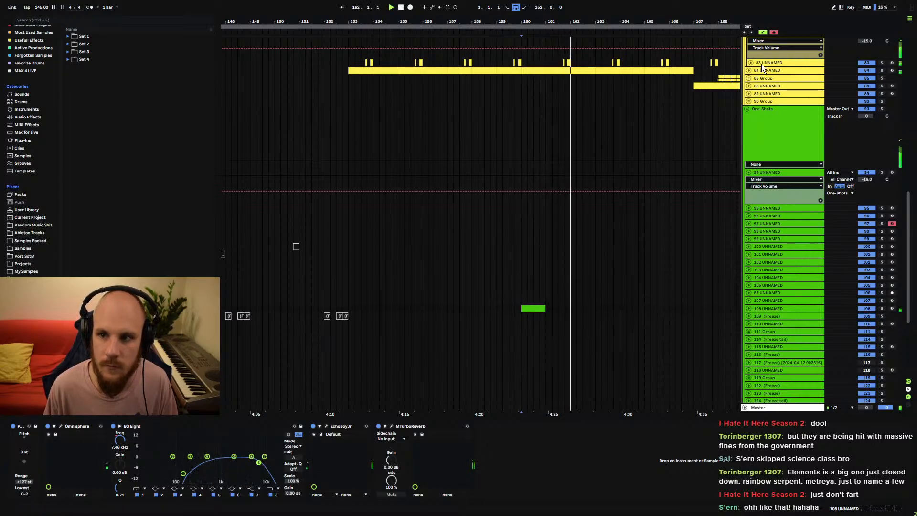
pyautogui.click(748, 173)
pyautogui.scroll(10, 640, 150)
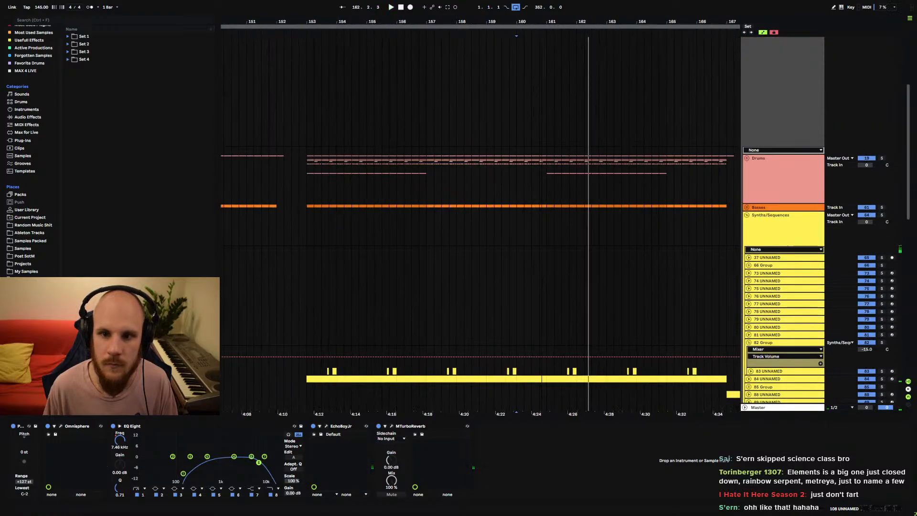
# - Listen to the full mix again from bar 160 leading into bar 161
pyautogui.scroll(-2, 544, 46)
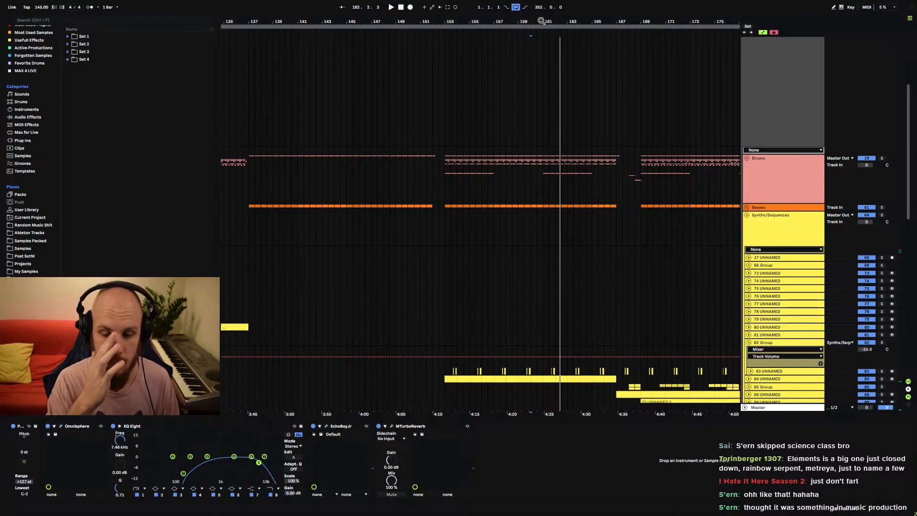
pyautogui.click(538, 164)
pyautogui.press('space')
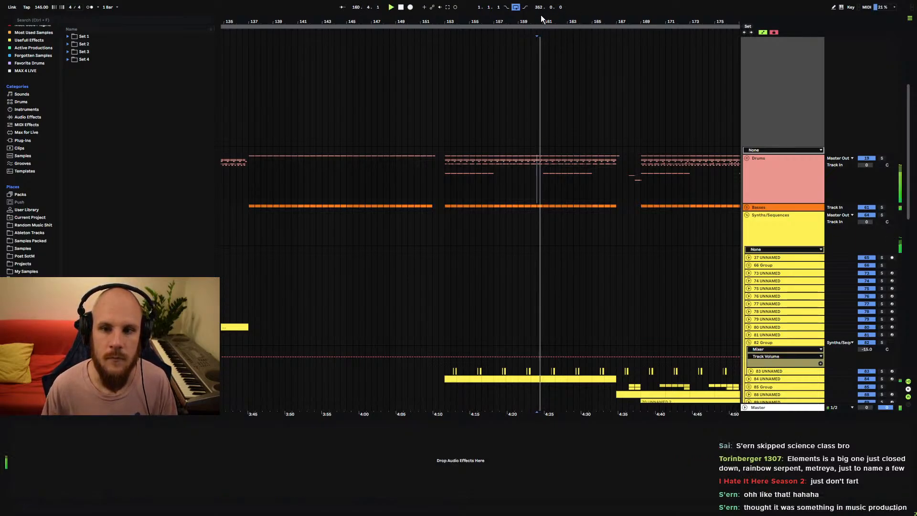
pyautogui.moveTo(544, 20)
pyautogui.mouseDown()
pyautogui.moveTo(554, 71)
pyautogui.moveTo(505, 72)
pyautogui.mouseUp()
pyautogui.press('space')
pyautogui.click(414, 156)
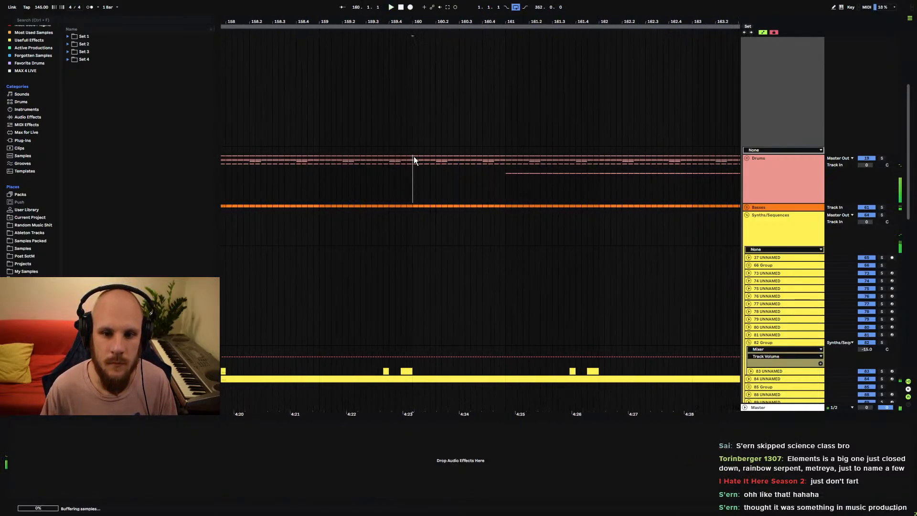
pyautogui.press('space')
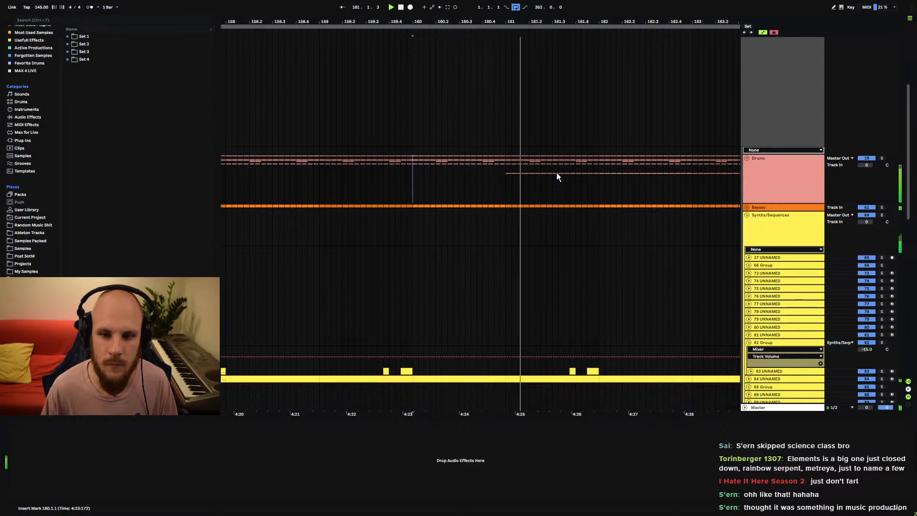
# - Open the Drums group and its 20 Group to show the kick track 21 around bar 160
pyautogui.click(747, 158)
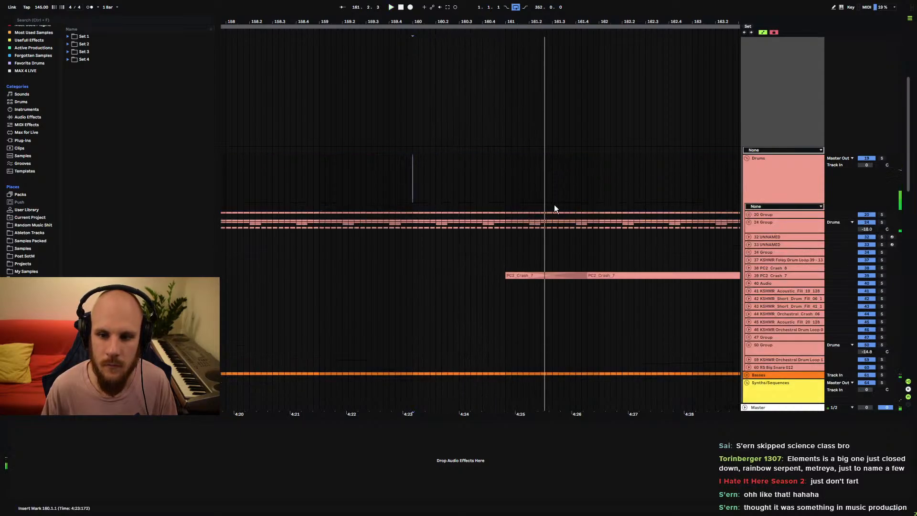
pyautogui.click(748, 218)
pyautogui.click(542, 283)
pyautogui.click(751, 286)
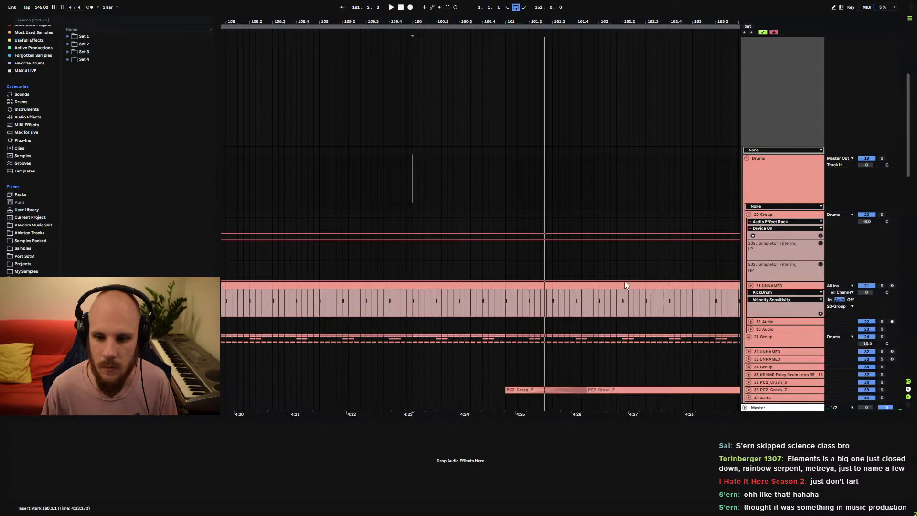
pyautogui.click(466, 304)
pyautogui.scroll(-3, 568, 257)
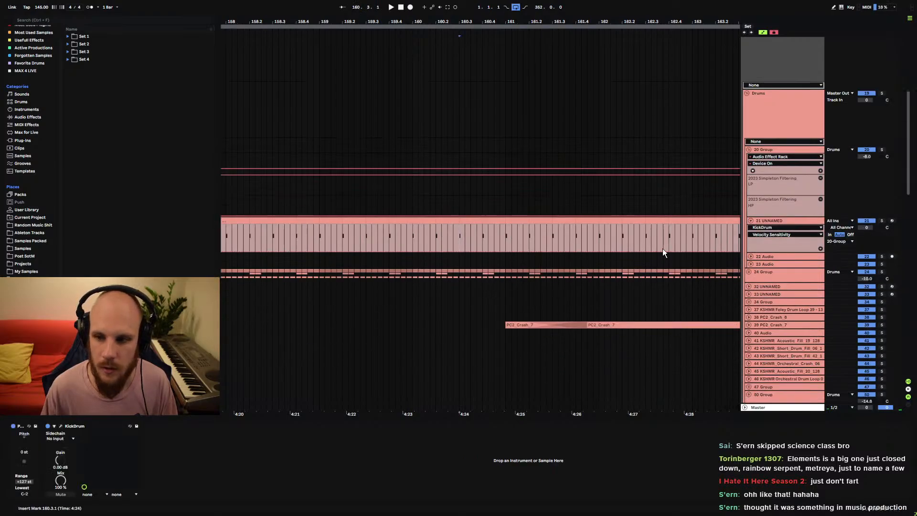
# - Unfold track 23 in the 20 Group and copy its short audio clip just before bar 89
pyautogui.moveTo(474, 24); pyautogui.dragTo(476, 22)
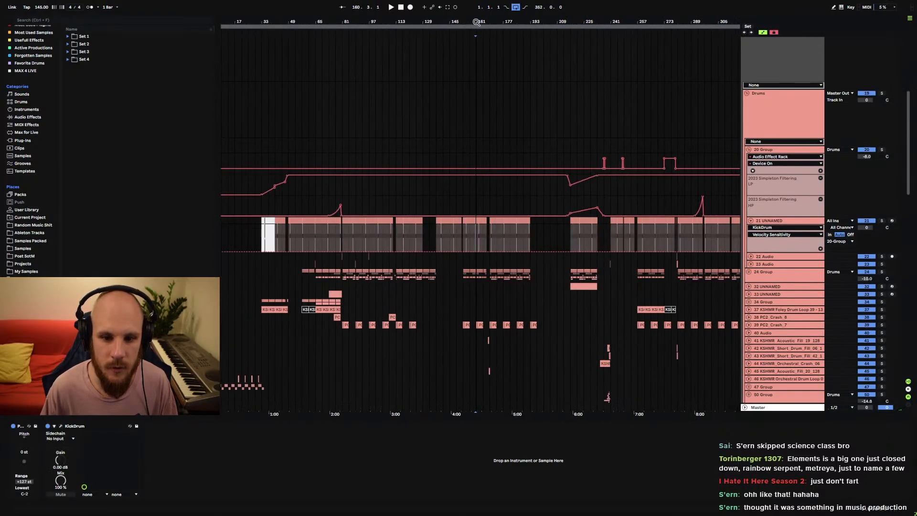
pyautogui.moveTo(341, 30); pyautogui.dragTo(334, 19)
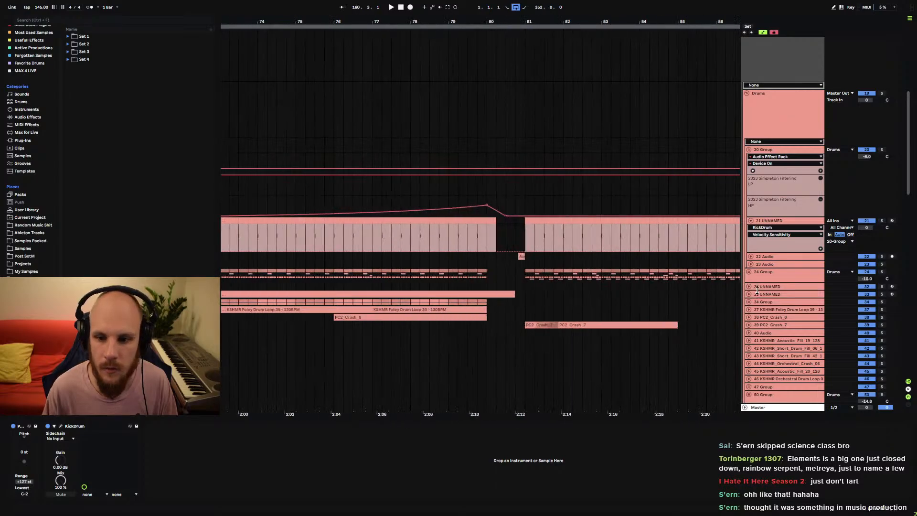
pyautogui.click(751, 264)
pyautogui.hscroll(5, 525, 212)
pyautogui.scroll(-2, 525, 212)
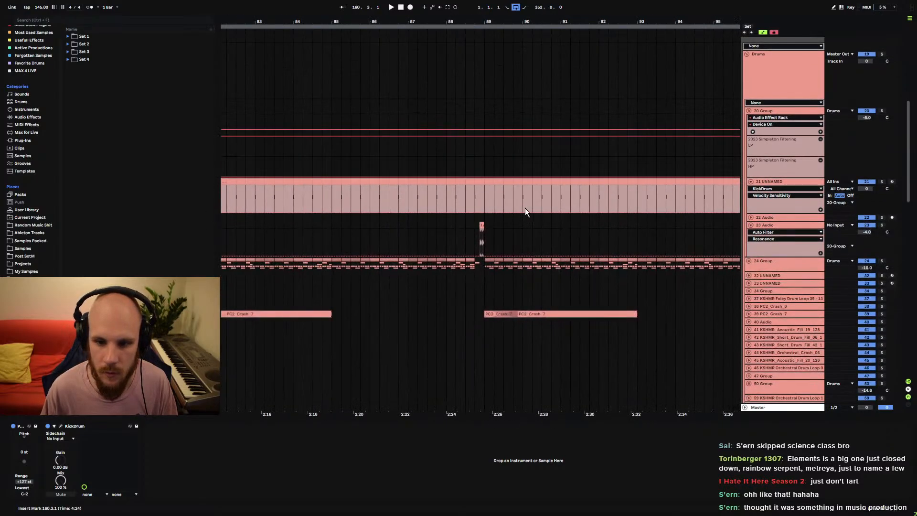
pyautogui.click(483, 223)
# - Paste the short audio clip on track 23 at 120.3 and duplicate it directly behind itself
pyautogui.moveTo(520, 22)
pyautogui.mouseDown()
pyautogui.moveTo(292, 21)
pyautogui.moveTo(293, 6)
pyautogui.mouseUp()
pyautogui.moveTo(410, 22); pyautogui.dragTo(352, 43)
pyautogui.click(442, 232)
pyautogui.hotkey('ctrl', 'v')
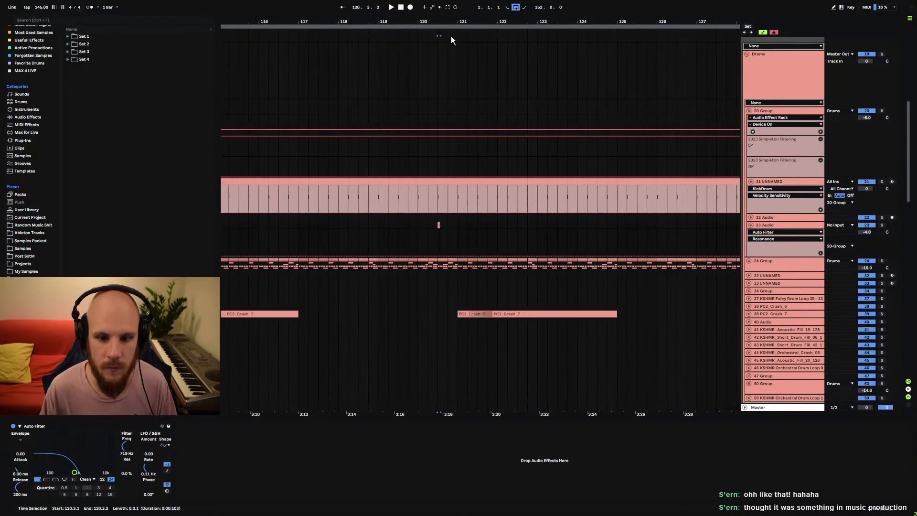
pyautogui.moveTo(446, 21); pyautogui.dragTo(446, 42)
pyautogui.hotkey('ctrl', 'd')
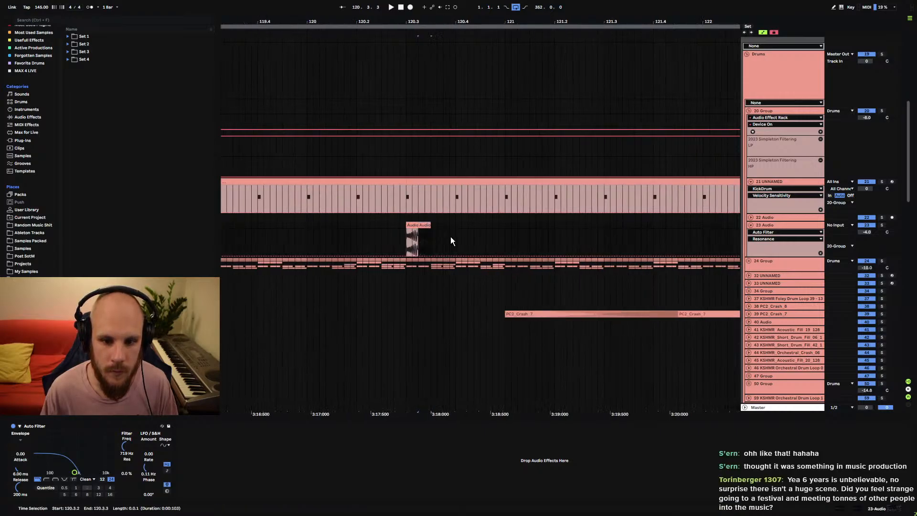
# - Repeat the clip pair at 120.3.4 and 120.4.3, and clear the kick on track 21 from 120.3 to 121
pyautogui.click(450, 238)
pyautogui.click(445, 225)
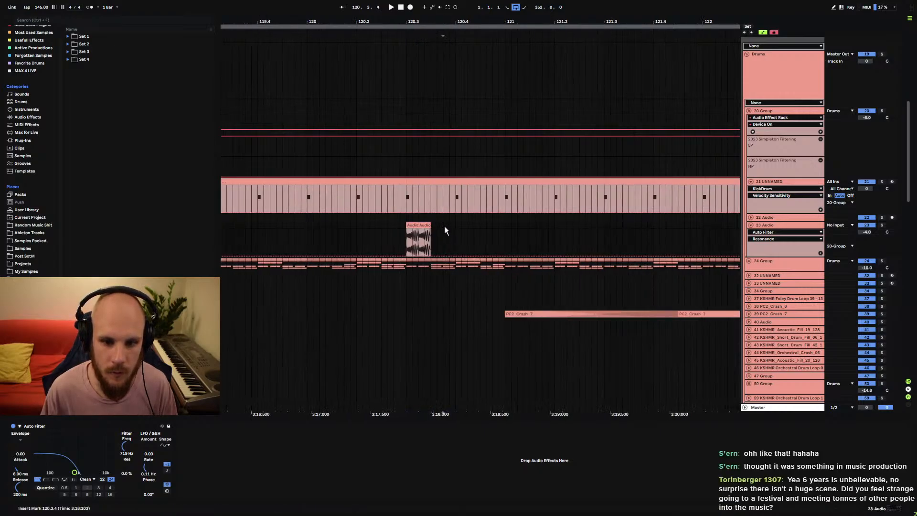
pyautogui.hotkey('ctrl', 'v')
pyautogui.click(484, 225)
pyautogui.hotkey('ctrl', 'v')
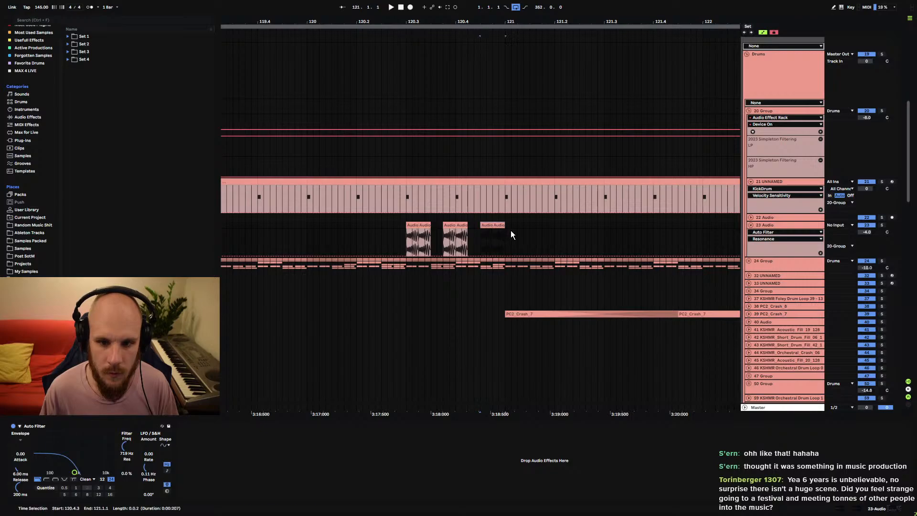
pyautogui.moveTo(472, 191); pyautogui.dragTo(430, 181)
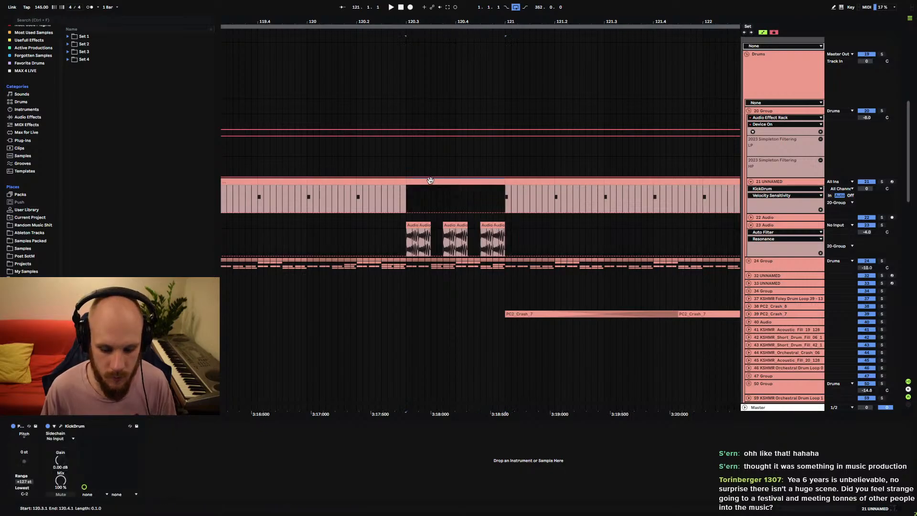
# - Play the new kick fill on track 23 repeatedly from 120.3
pyautogui.click(411, 230)
pyautogui.press('space')
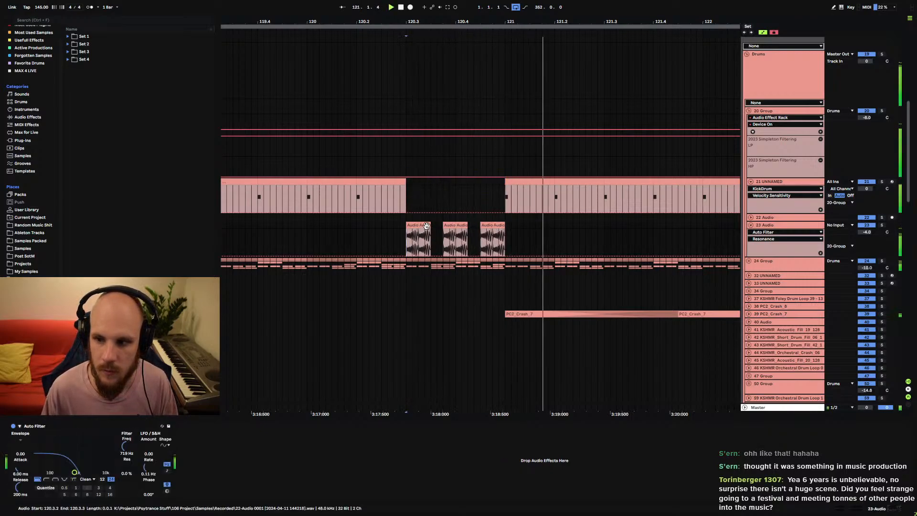
pyautogui.press('space')
pyautogui.press('space')
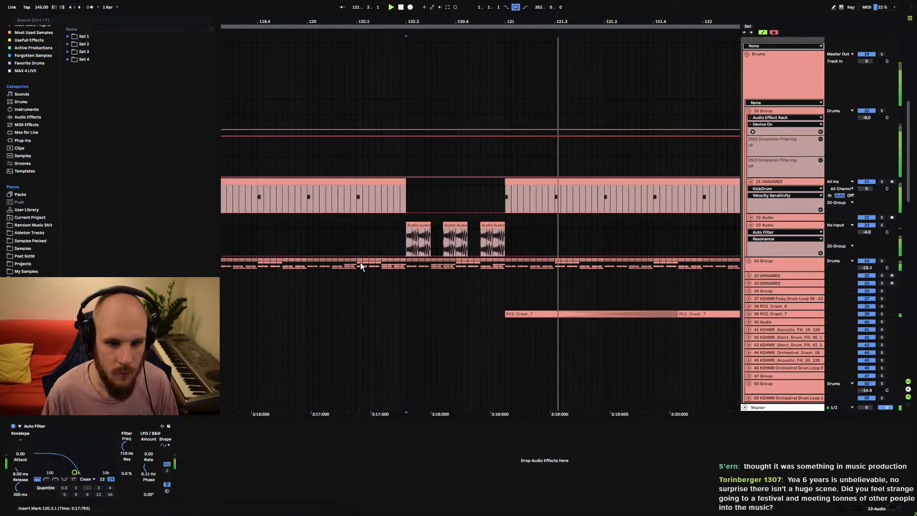
pyautogui.press('space')
pyautogui.press('space')
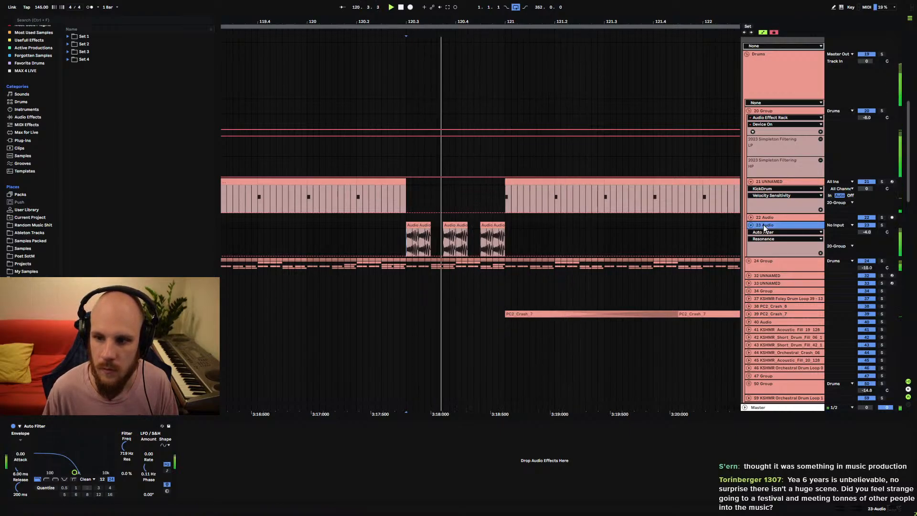
# - Solo track 23 and listen to the fill from 120.3 on its own
pyautogui.click(882, 225)
pyautogui.press('space')
pyautogui.press('space')
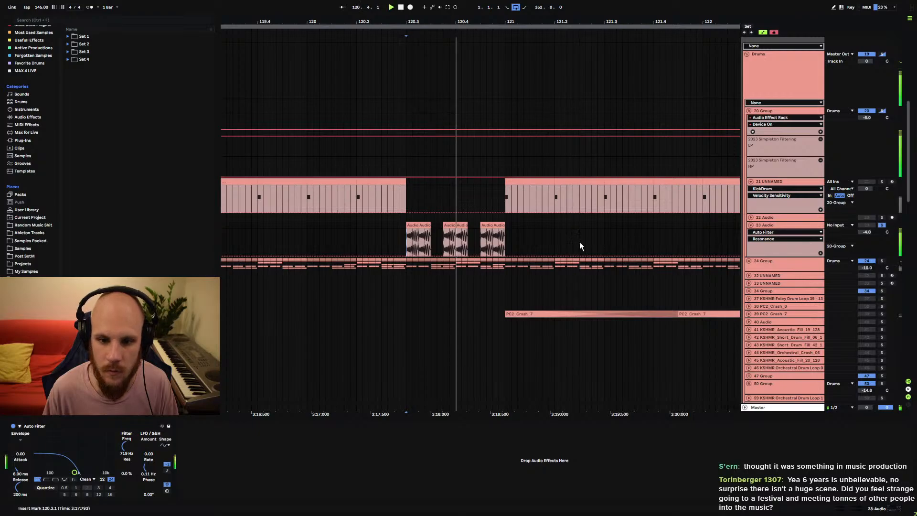
pyautogui.press('space')
# - Clear the 24 Group from 120.3 to 121, delete the fill's last short clip and play the result
pyautogui.moveTo(406, 261); pyautogui.dragTo(504, 267)
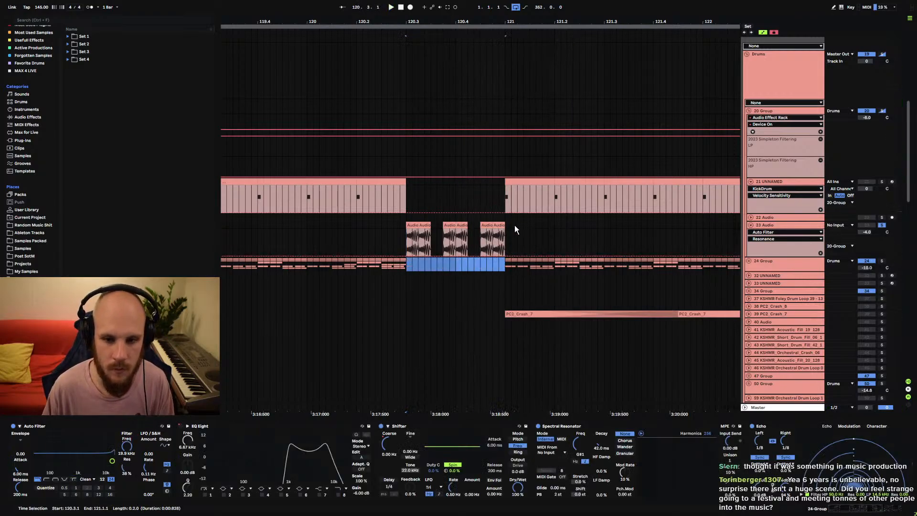
pyautogui.click(499, 225)
pyautogui.press('Delete')
pyautogui.click(404, 239)
pyautogui.press('space')
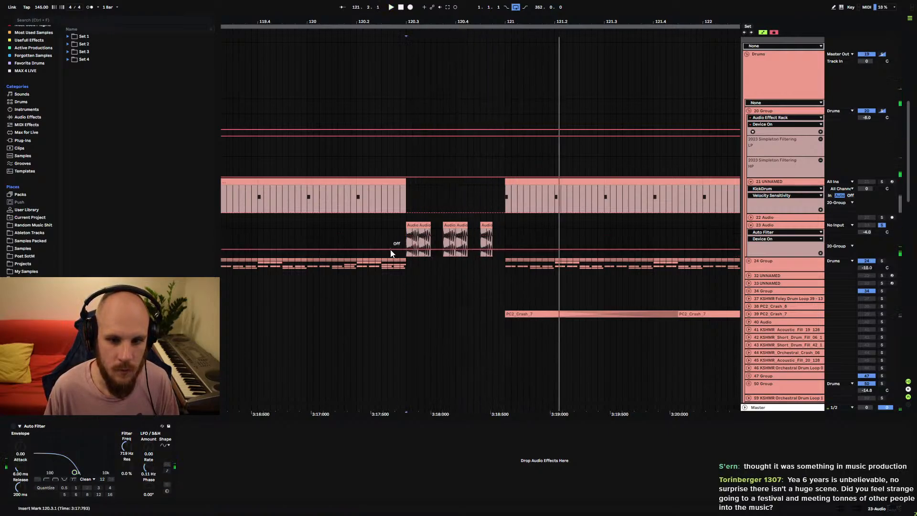
# - Automate track 23's Auto Filter off only across the fill before bar 121 and on elsewhere, and play it
pyautogui.moveTo(383, 248); pyautogui.dragTo(384, 235)
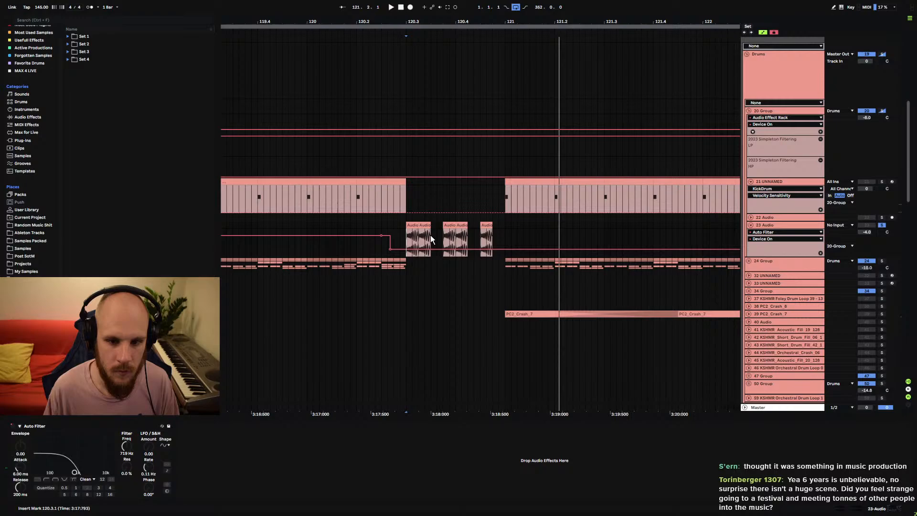
pyautogui.click(512, 248)
pyautogui.moveTo(521, 249); pyautogui.dragTo(521, 235)
pyautogui.click(395, 225)
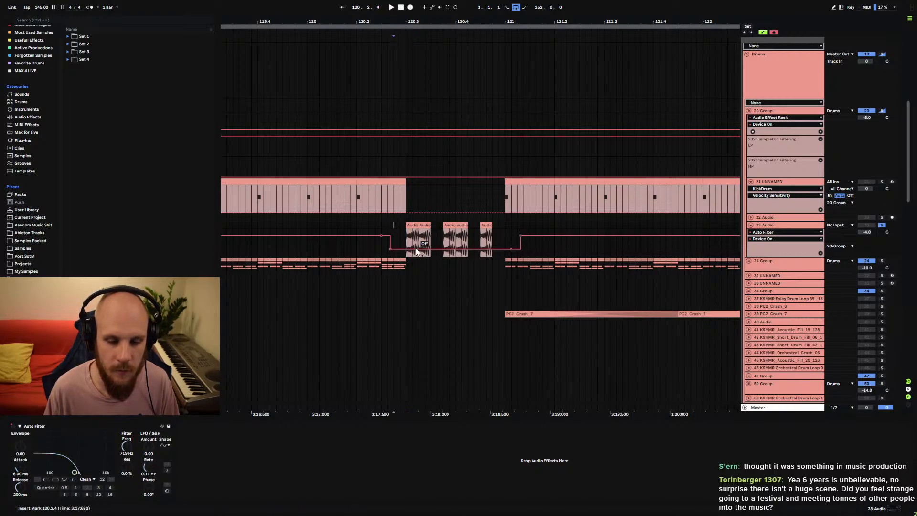
pyautogui.press('space')
# - Clear the Basses group from 120.3 to 121 and play across the gap
pyautogui.scroll(-5, 409, 297)
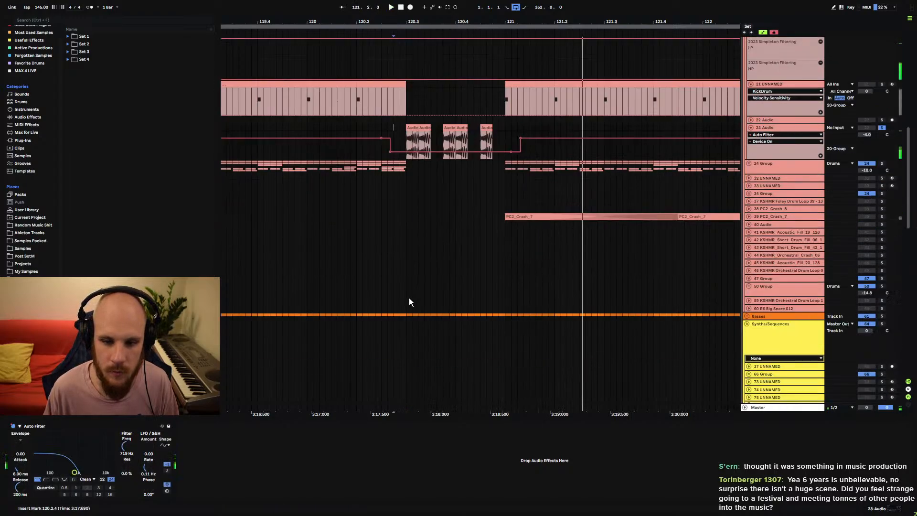
pyautogui.moveTo(409, 218); pyautogui.dragTo(508, 219)
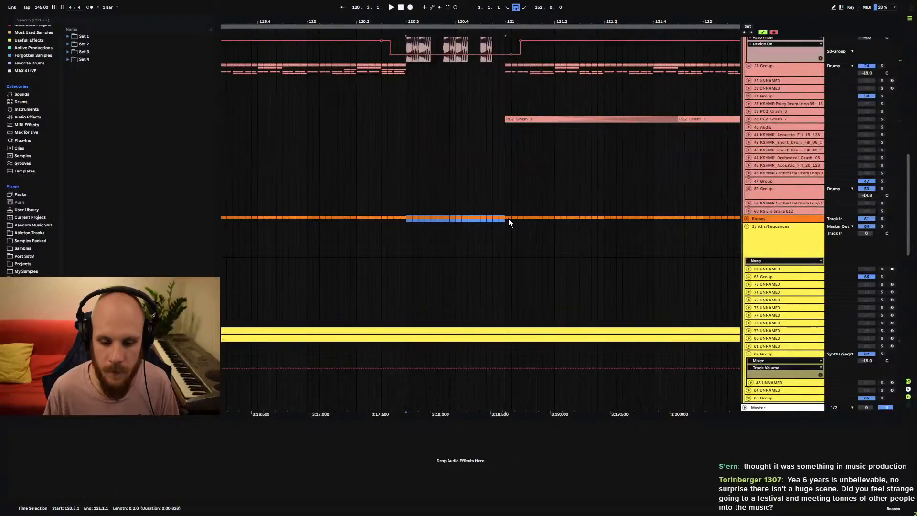
pyautogui.press('Delete')
pyautogui.click(345, 193)
pyautogui.press('space')
pyautogui.press('space')
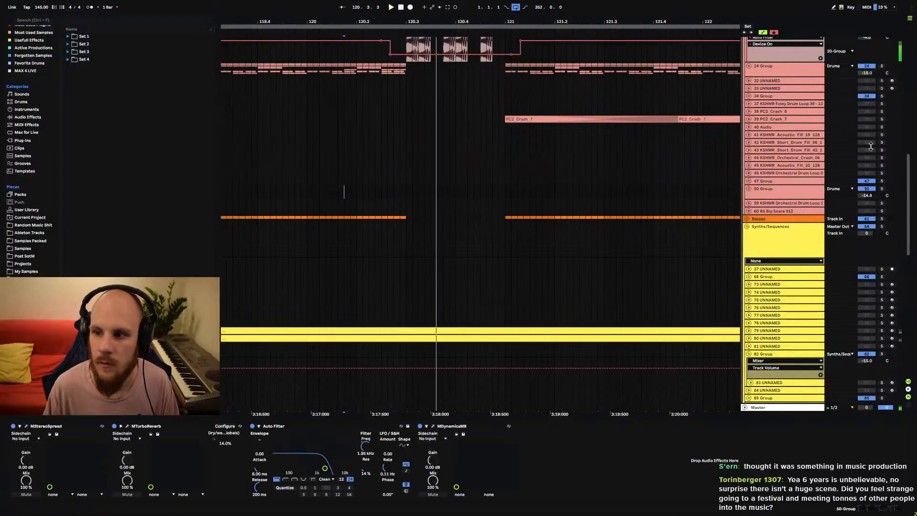
# - Unsolo track 23 and listen to the fill in the full mix from 119.3
pyautogui.scroll(1, 870, 145)
pyautogui.click(882, 96)
pyautogui.press('space')
pyautogui.moveTo(416, 23); pyautogui.dragTo(415, 2)
pyautogui.press('space')
pyautogui.click(389, 95)
pyautogui.press('space')
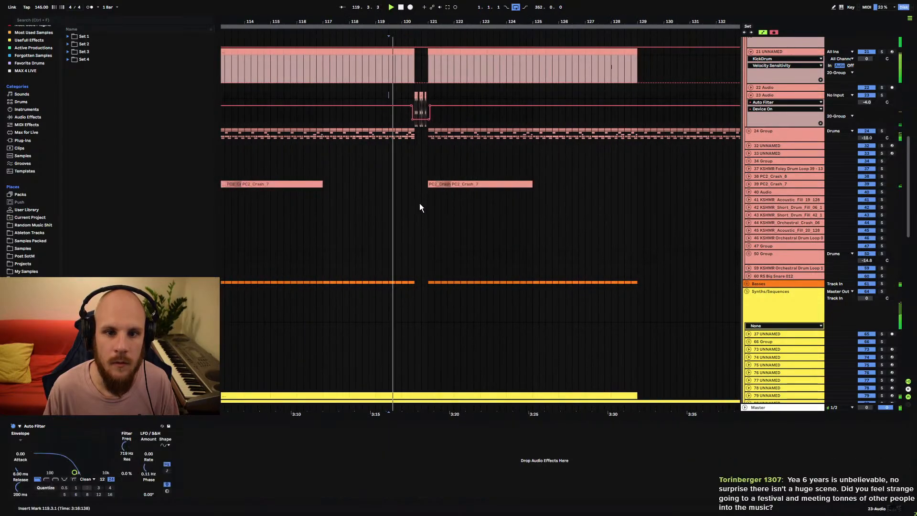
# - Check the drum, bass and synth clips surrounding the fill at bar 121 during playback
pyautogui.scroll(-2, 401, 244)
pyautogui.scroll(3, 416, 265)
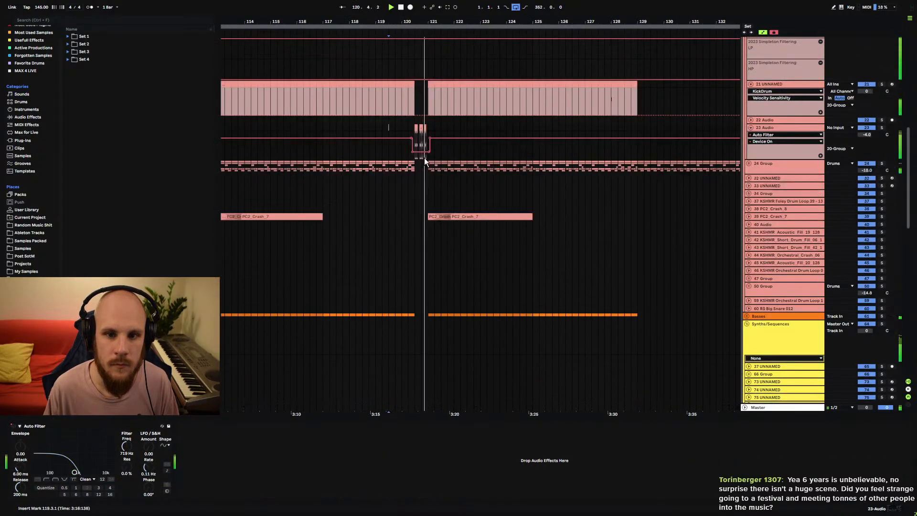
pyautogui.moveTo(420, 21); pyautogui.dragTo(448, 4)
pyautogui.scroll(-2, 459, 338)
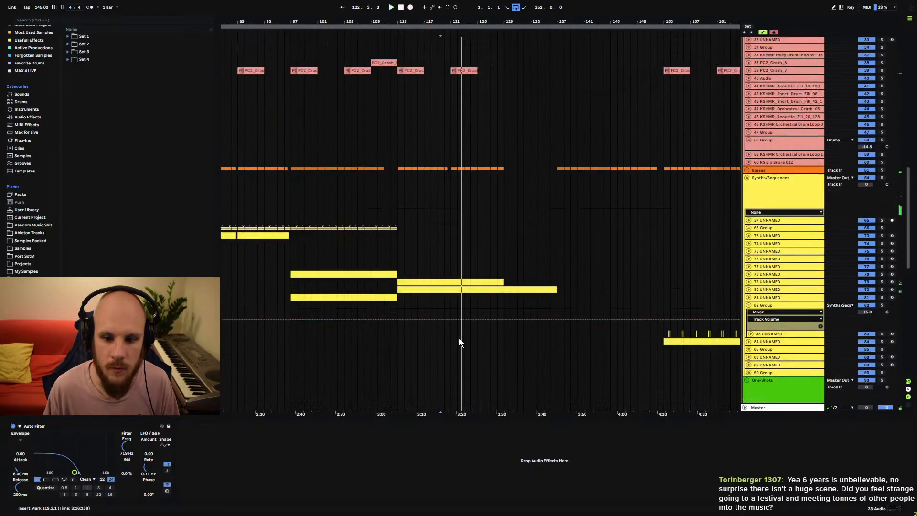
pyautogui.scroll(2, 460, 338)
pyautogui.scroll(1, 460, 338)
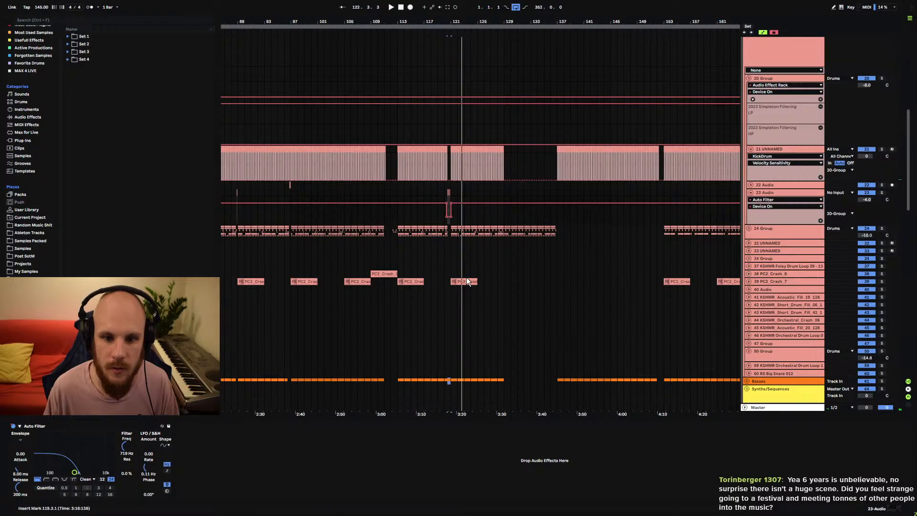
# - Undo the fill edits before bar 121, including the filter automation, the cleared sections and the pasted clips
pyautogui.hotkey('ctrl', 'z')
pyautogui.hotkey('ctrl', 'z')
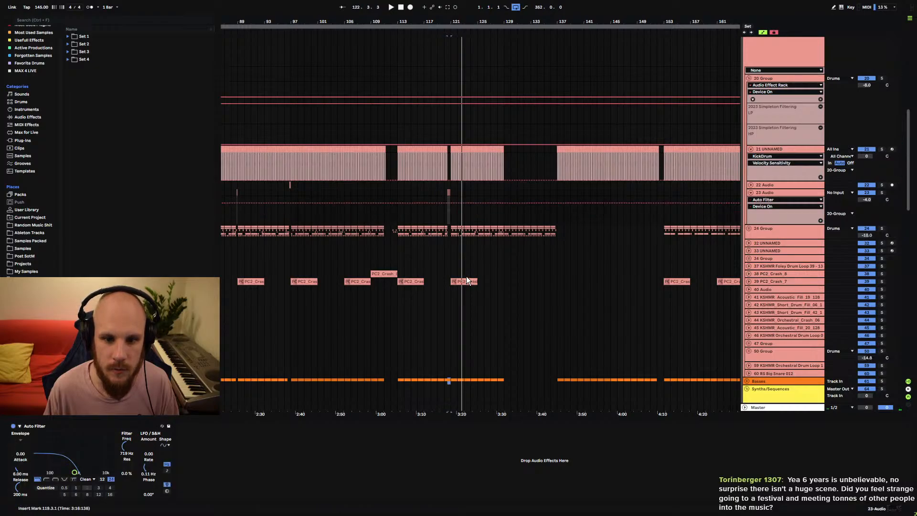
pyautogui.hotkey('ctrl', 'z')
pyautogui.scroll(5, 445, 38)
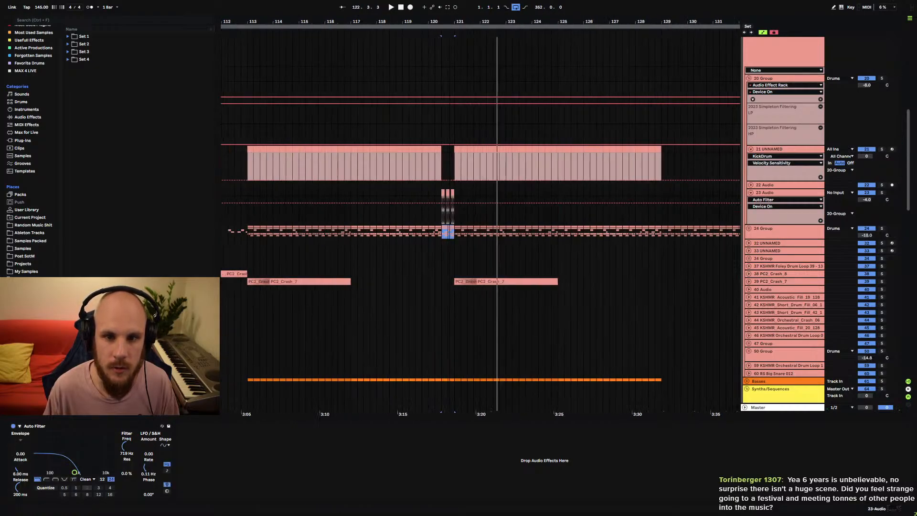
pyautogui.hotkey('ctrl', 'z')
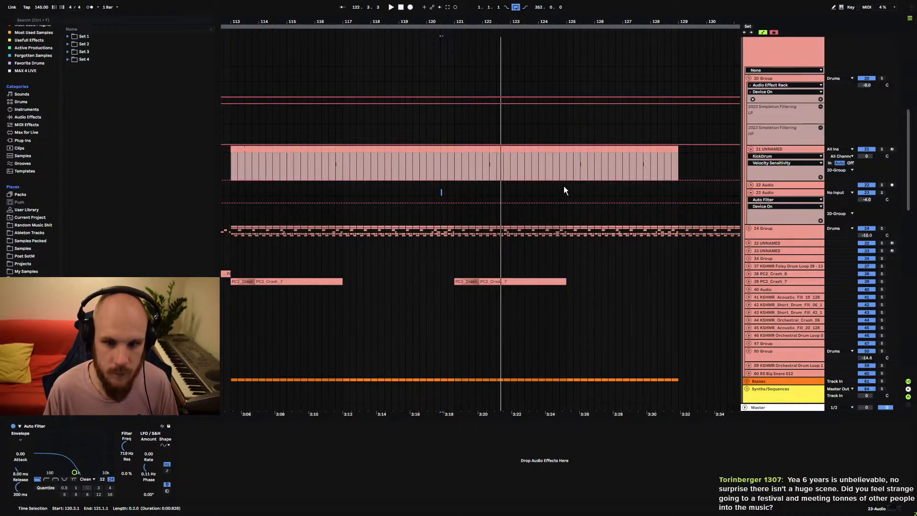
# - Go to the section around bar 160 and listen to the lead-in to bar 161
pyautogui.moveTo(564, 186); pyautogui.dragTo(213, 183)
pyautogui.moveTo(481, 177); pyautogui.dragTo(230, 152)
pyautogui.moveTo(495, 157); pyautogui.dragTo(199, 129)
pyautogui.moveTo(565, 160); pyautogui.dragTo(311, 170)
pyautogui.click(412, 151)
pyautogui.press('space')
pyautogui.press('space')
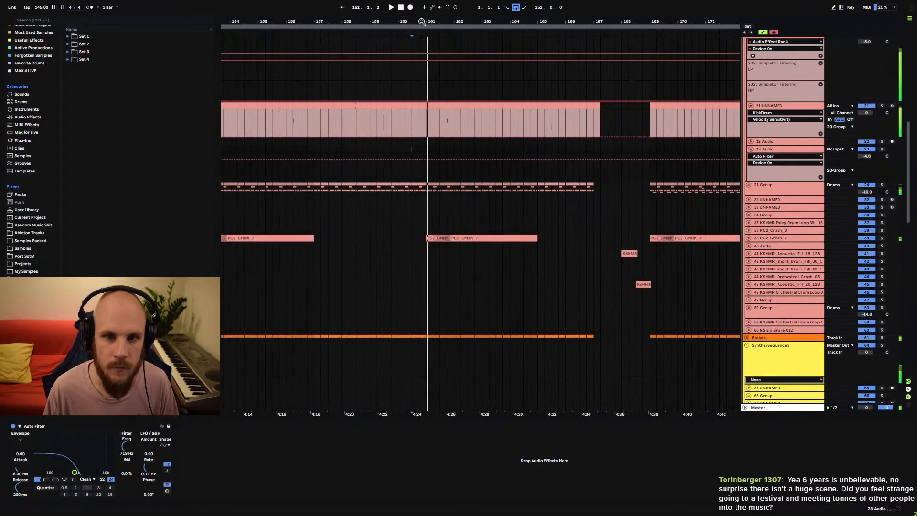
# - Paste the short audio clip on track 23 at 160.3 and clear the kick on track 21 from 160.3 to 161
pyautogui.moveTo(421, 22); pyautogui.dragTo(409, 46)
pyautogui.hotkey('ctrl', 'v')
pyautogui.click(406, 106)
pyautogui.keyDown('shift'); pyautogui.click(445, 106); pyautogui.keyUp('shift')
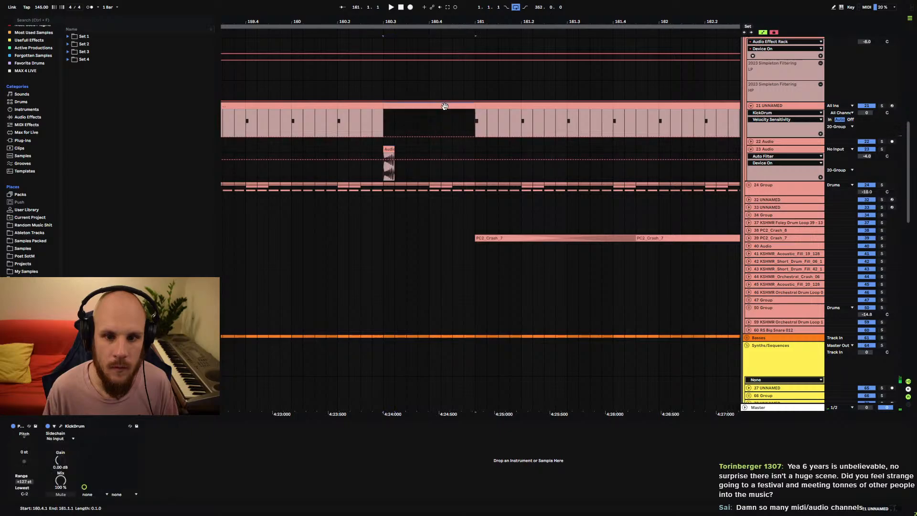
# - Duplicate the short audio clip on track 23 into pairs with short gaps from 160.3, removing the last copy before 161
pyautogui.press('Delete')
pyautogui.click(388, 149)
pyautogui.hotkey('ctrl', 'd')
pyautogui.moveTo(414, 149); pyautogui.dragTo(379, 151)
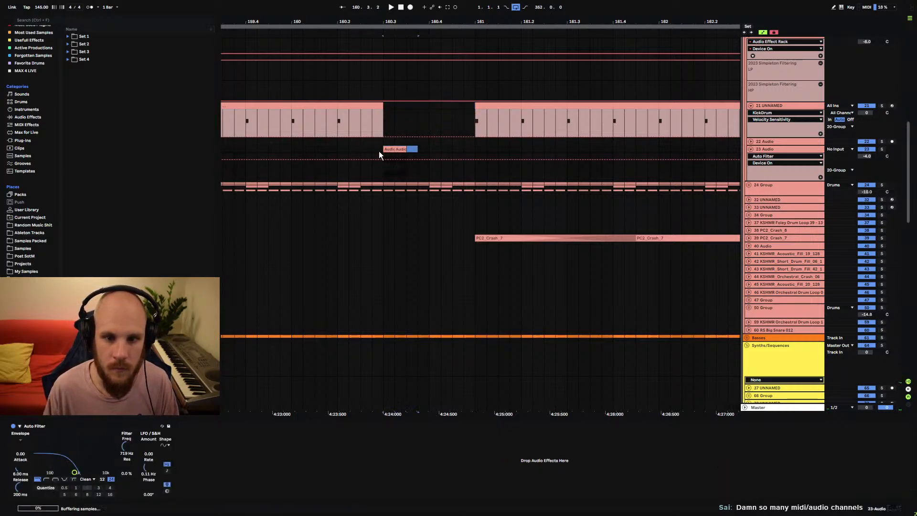
pyautogui.hotkey('ctrl', 'd')
pyautogui.hotkey('ctrl', 'd')
pyautogui.click(470, 148)
pyautogui.click(470, 148)
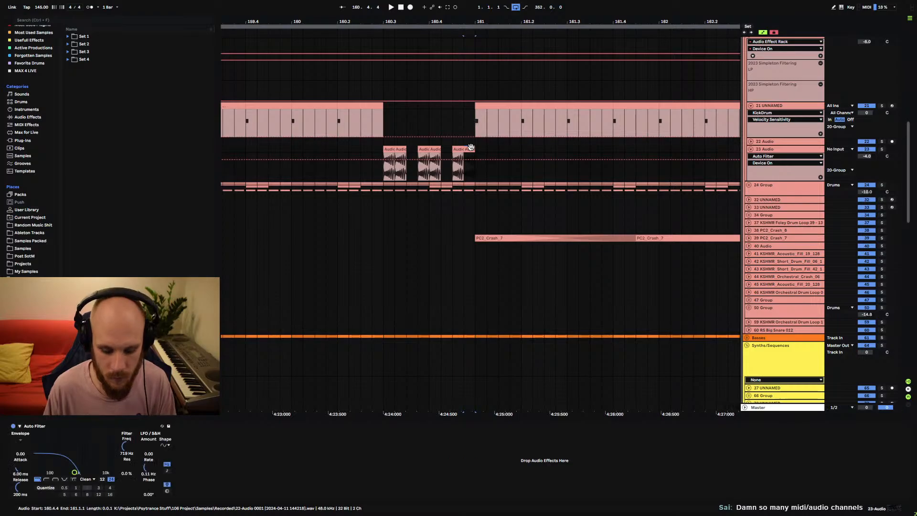
# - Clear the 24 Group clips from 160.3 to 161 and automate track 23's Auto Filter off across the fill
pyautogui.keyDown('shift'); pyautogui.click(392, 186); pyautogui.keyUp('shift')
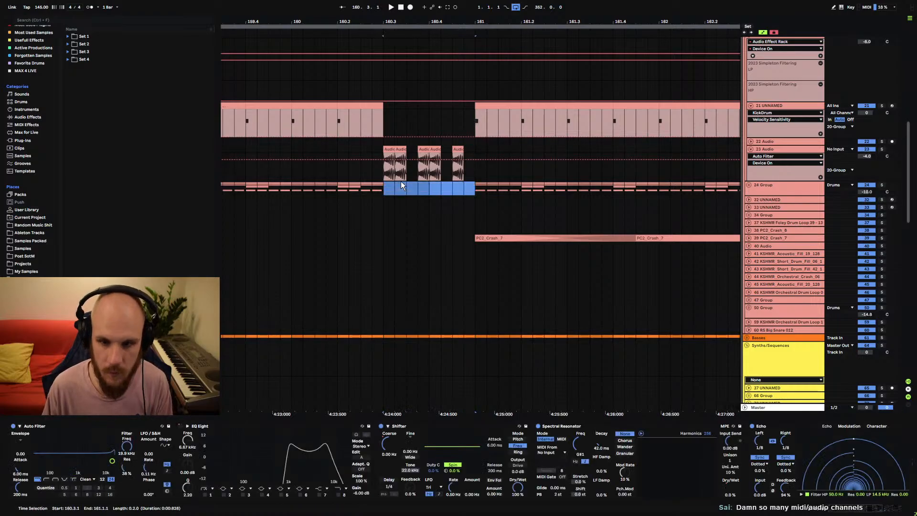
pyautogui.click(370, 160)
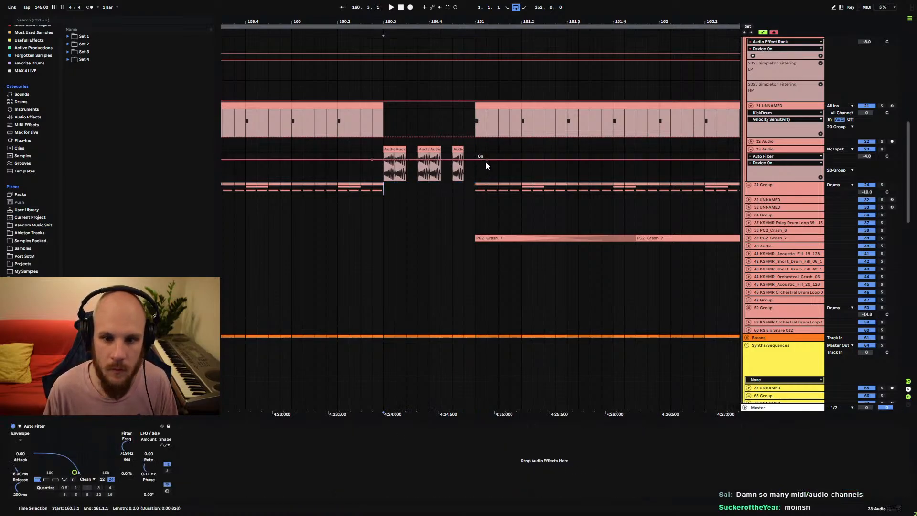
pyautogui.click(486, 161)
pyautogui.moveTo(376, 160); pyautogui.dragTo(377, 173)
pyautogui.click(375, 146)
pyautogui.press('space')
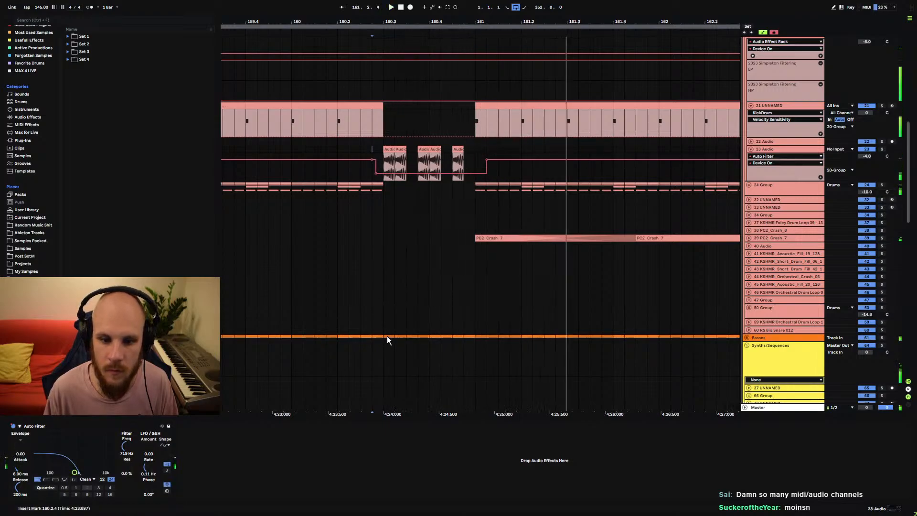
# - Clear the Basses group from 160.3 to 161 and play the fill from 160.2
pyautogui.moveTo(386, 336); pyautogui.dragTo(473, 337)
pyautogui.press('Delete')
pyautogui.click(350, 292)
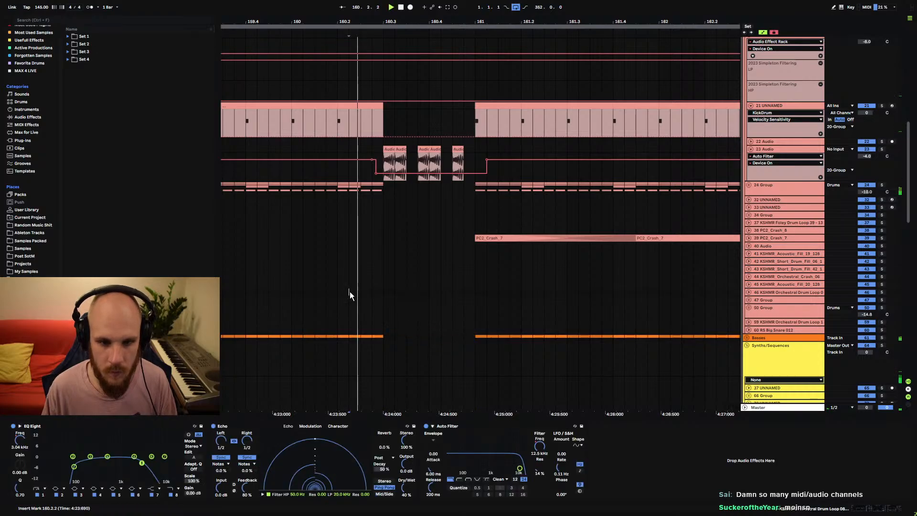
# - Listen to the fill while checking the synth, one-shot and vocal tracks around bar 160
pyautogui.scroll(-10, 363, 272)
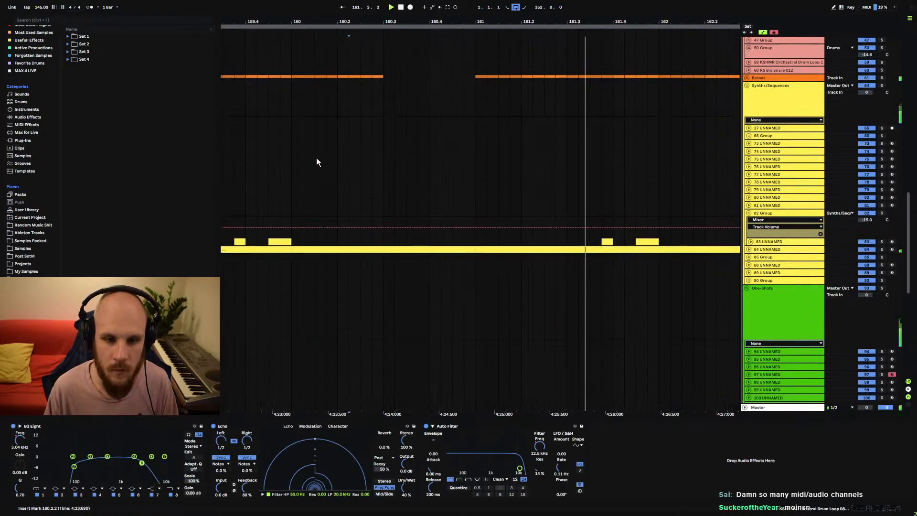
pyautogui.click(295, 119)
pyautogui.scroll(3, 752, 153)
pyautogui.click(748, 167)
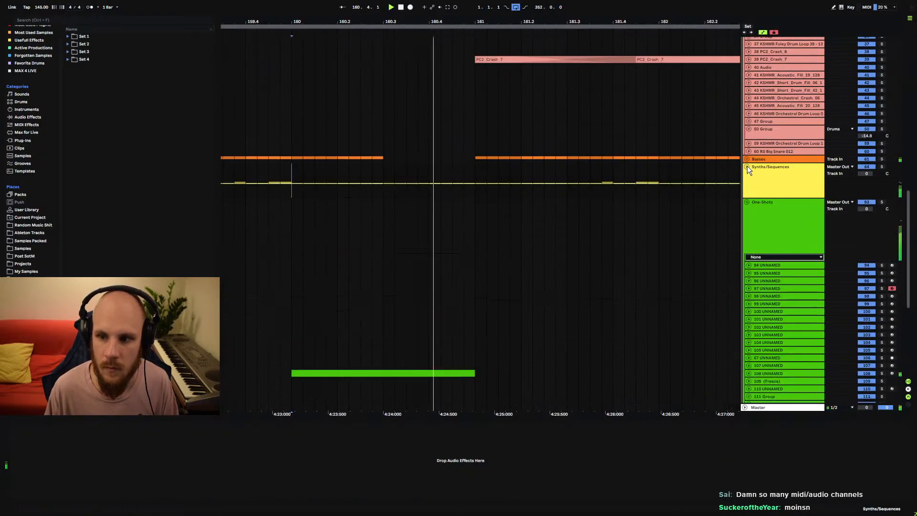
pyautogui.scroll(-8, 447, 191)
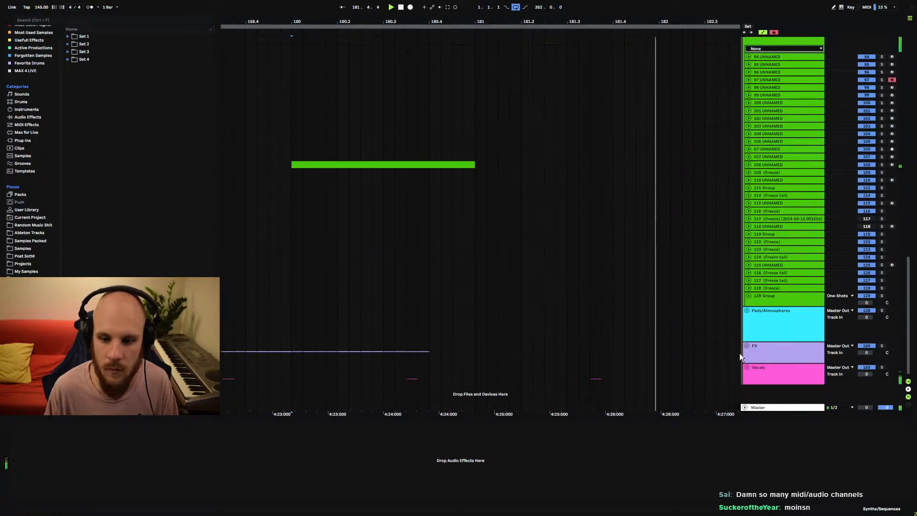
pyautogui.click(747, 367)
pyautogui.scroll(-6, 463, 209)
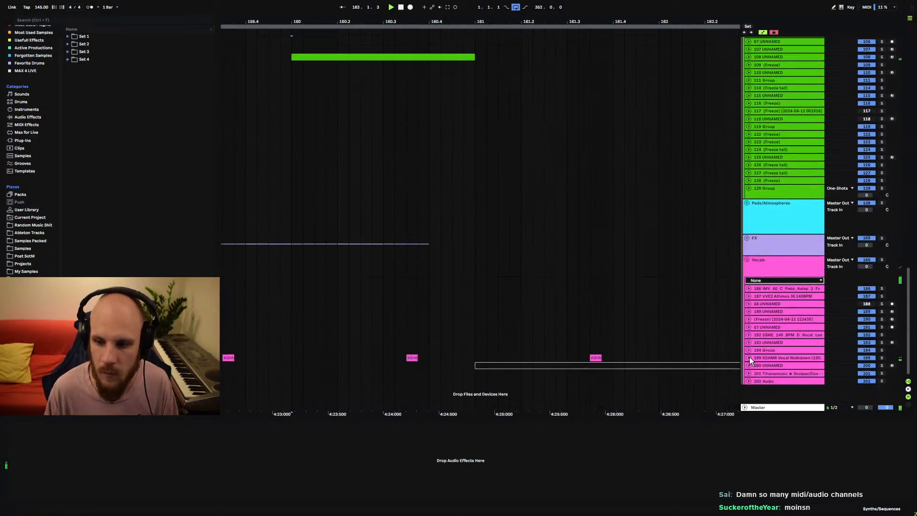
pyautogui.click(749, 358)
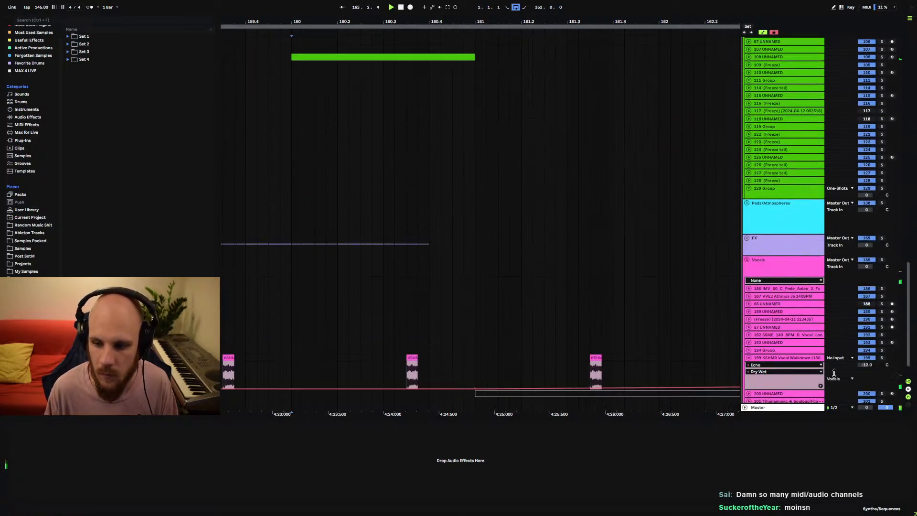
pyautogui.click(749, 359)
pyautogui.click(749, 259)
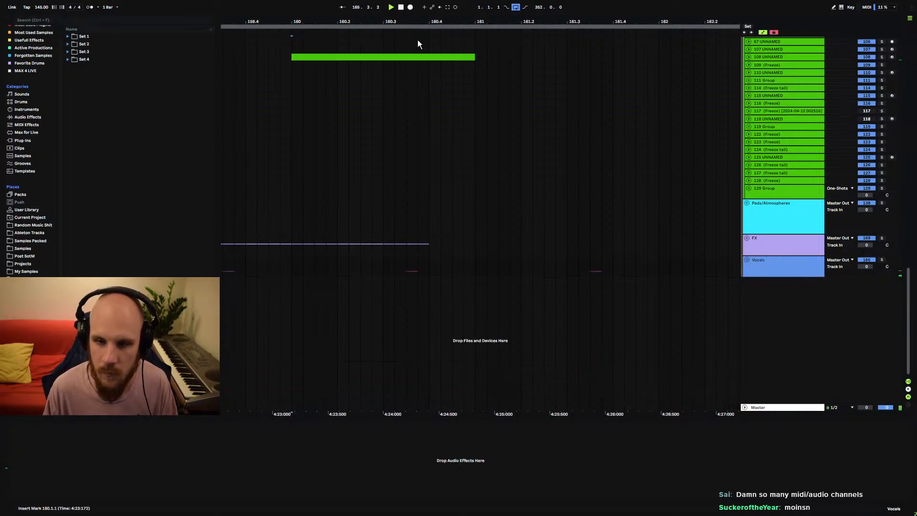
# - Show the wider arrangement around bars 143 to 172 and set the insert marker at bar 153
pyautogui.hscroll(-1, 418, 39)
pyautogui.moveTo(417, 22); pyautogui.dragTo(525, 3)
pyautogui.click(396, 271)
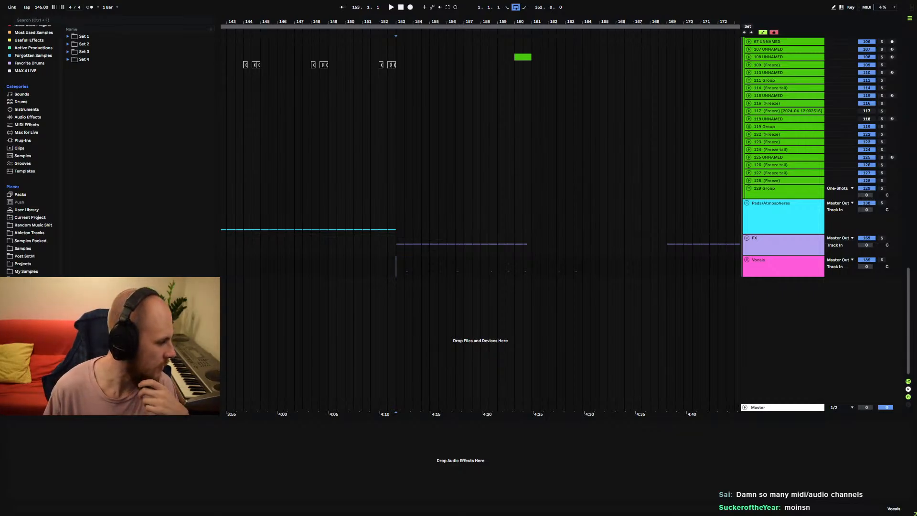
# - Switch to Discord, read the CO2 question in the general channel, and return to the arrangement in Ableton Live
pyautogui.moveTo(0, 38); pyautogui.dragTo(360, 45)
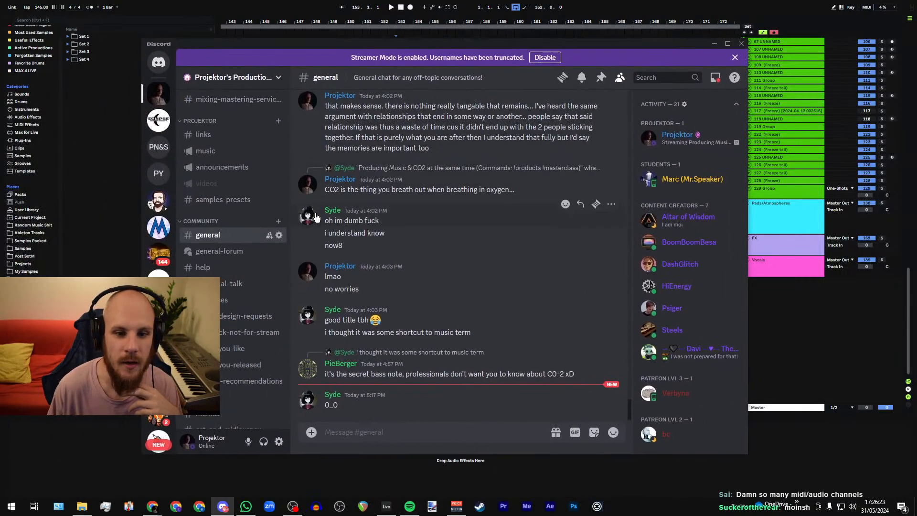
pyautogui.scroll(3, 404, 250)
pyautogui.scroll(1, 404, 250)
pyautogui.moveTo(328, 196); pyautogui.dragTo(534, 198)
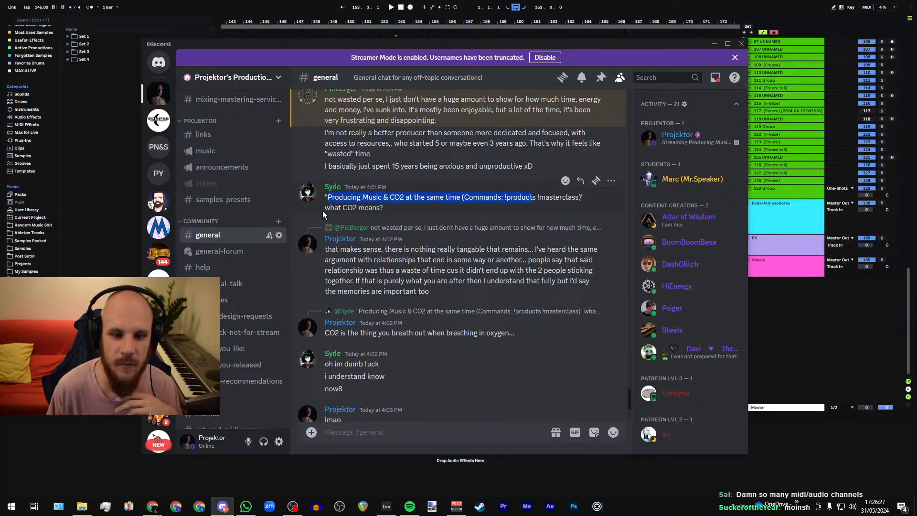
pyautogui.moveTo(329, 208); pyautogui.dragTo(399, 208)
pyautogui.click(381, 210)
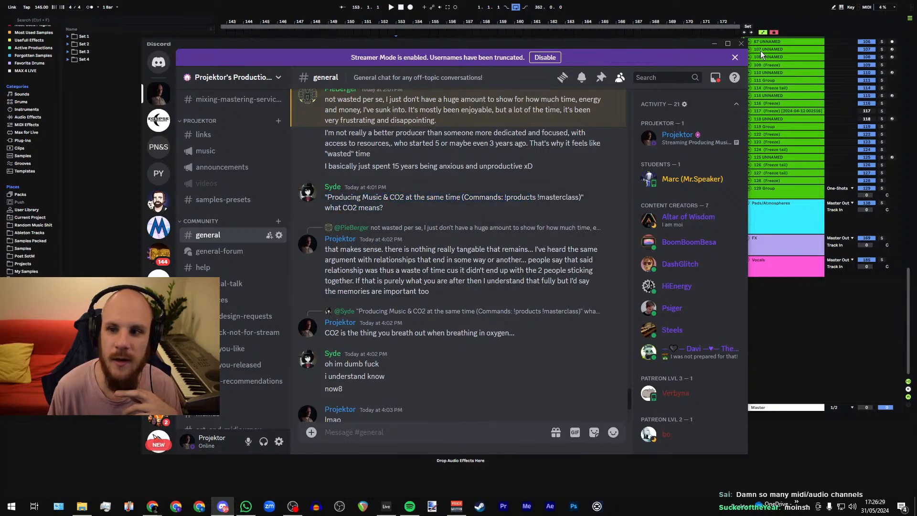
pyautogui.click(741, 44)
pyautogui.scroll(5, 397, 216)
pyautogui.scroll(10, 413, 244)
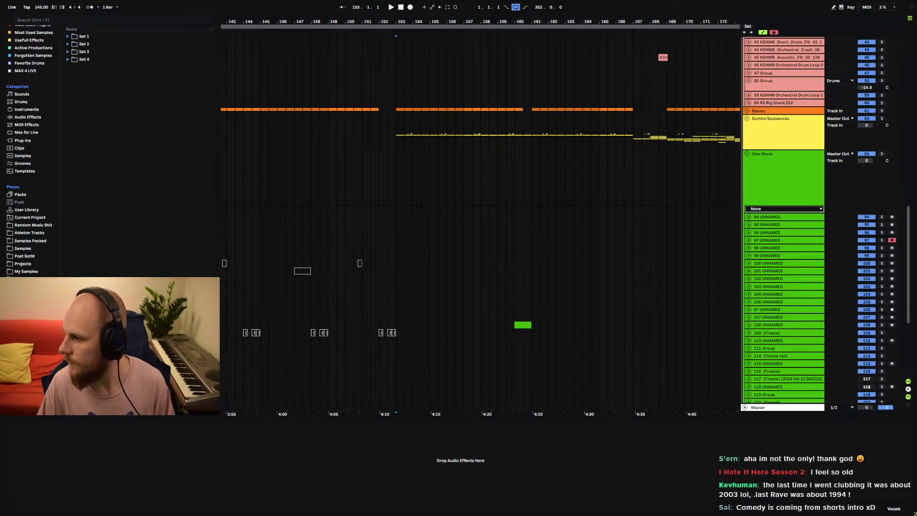
# - Switch to paint.net and view the screenshot of the video's analytics
pyautogui.moveTo(916, 136); pyautogui.dragTo(550, 137)
pyautogui.doubleClick(550, 137)
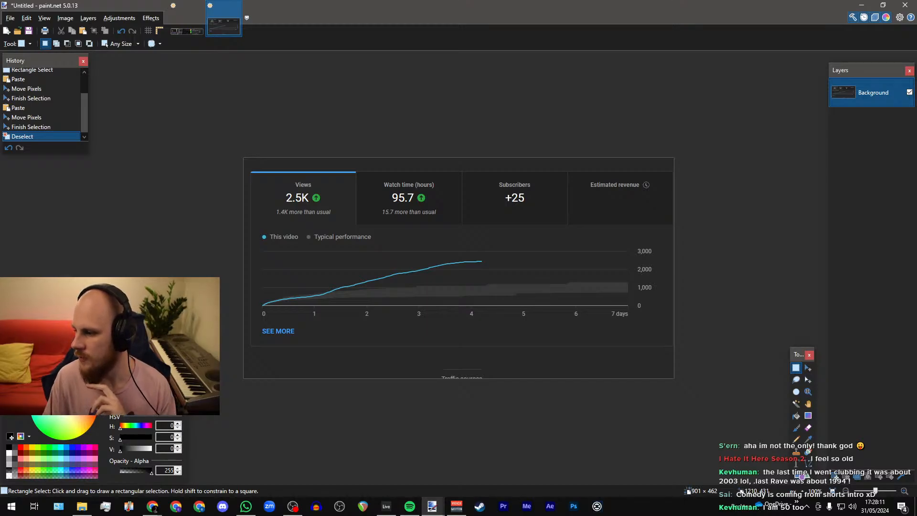
pyautogui.hotkey('alt', 'Tab')
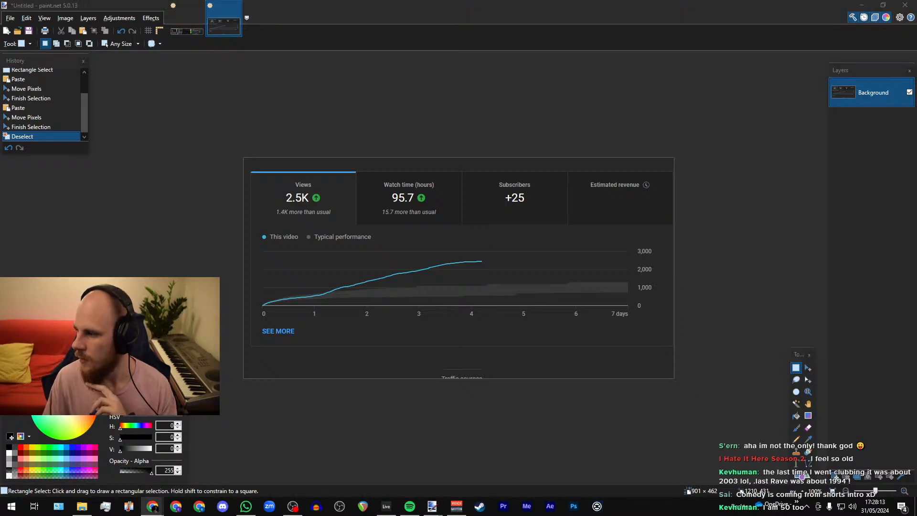
# - Switch to YouTube Studio and examine the title and source filename of the stereo layers video
pyautogui.moveTo(916, 151); pyautogui.dragTo(424, 52)
pyautogui.doubleClick(498, 54)
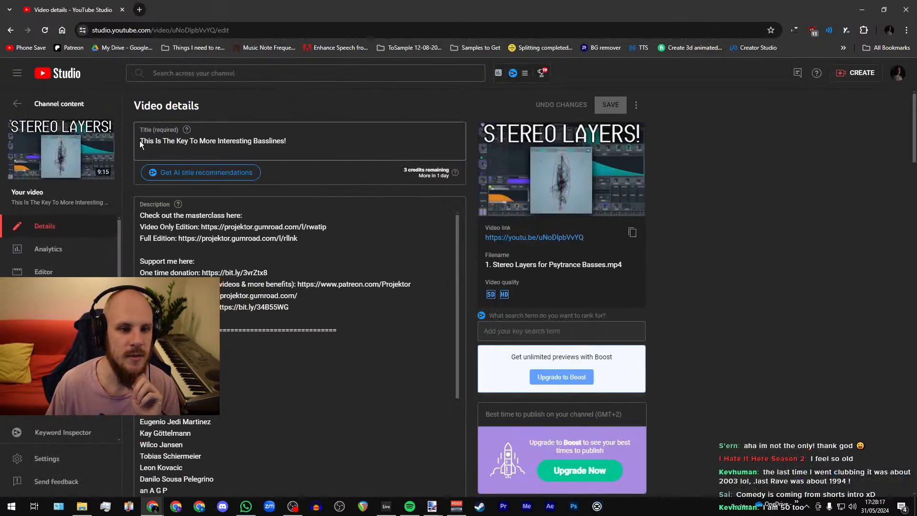
pyautogui.moveTo(141, 141); pyautogui.dragTo(299, 140)
pyautogui.click(298, 141)
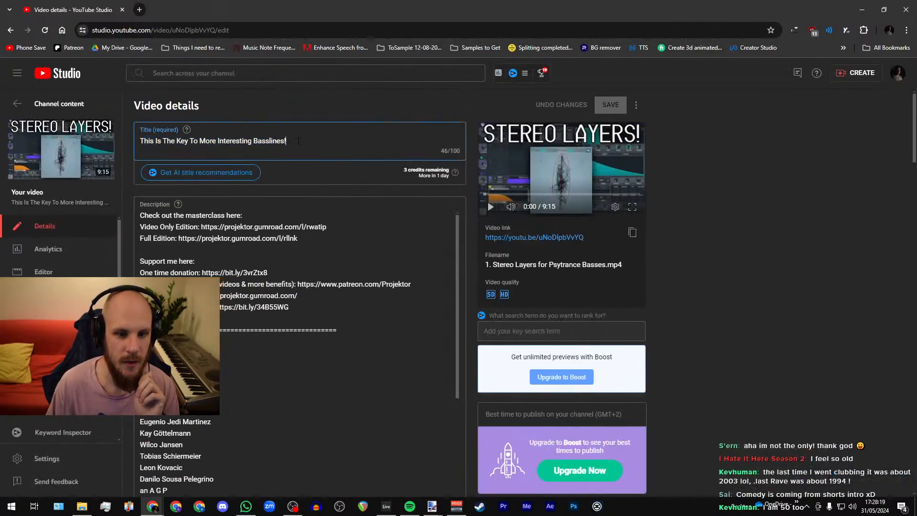
pyautogui.scroll(-5, 386, 283)
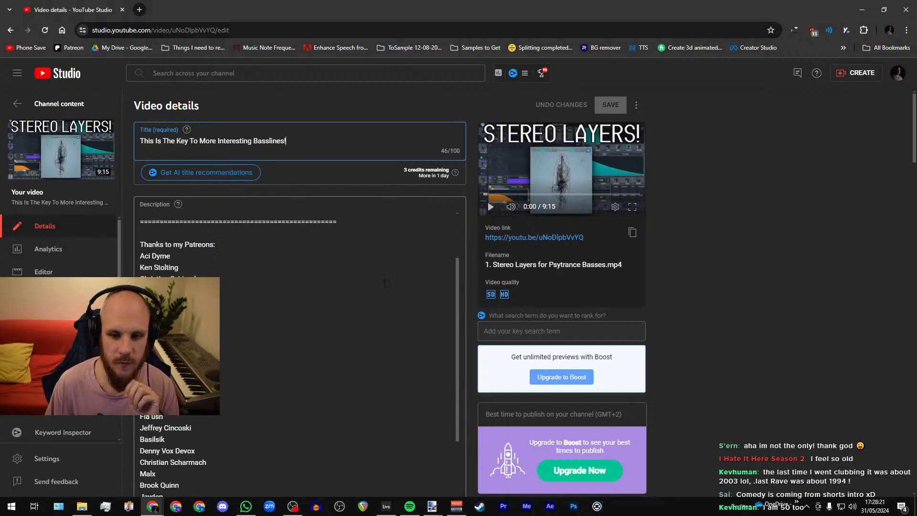
pyautogui.moveTo(493, 265); pyautogui.dragTo(623, 264)
pyautogui.click(701, 288)
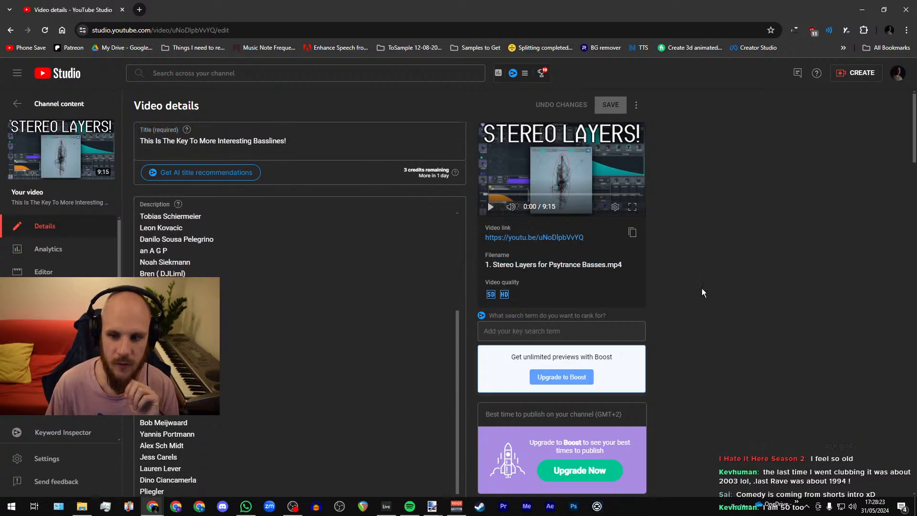
# - Examine the closing line of the video's description and compare it with the title
pyautogui.scroll(-6, 256, 271)
pyautogui.scroll(-4, 774, 303)
pyautogui.scroll(-3, 243, 255)
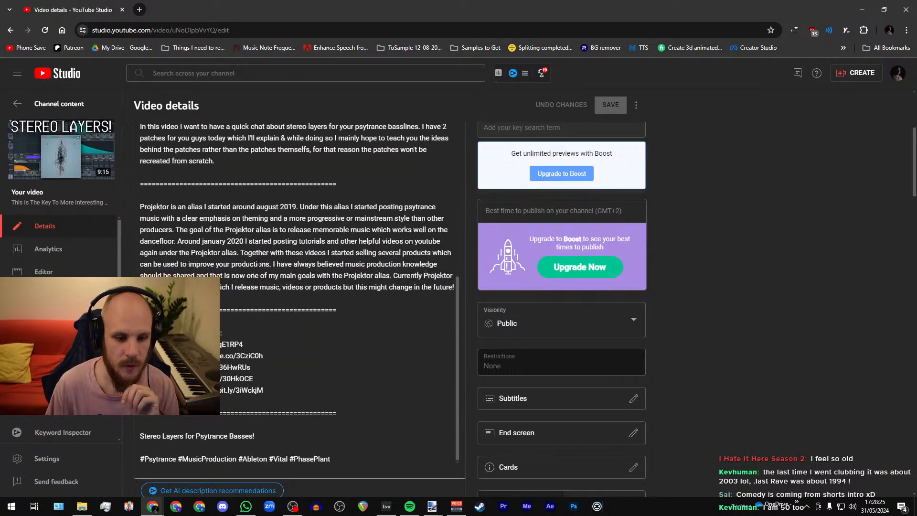
pyautogui.moveTo(141, 436); pyautogui.dragTo(272, 436)
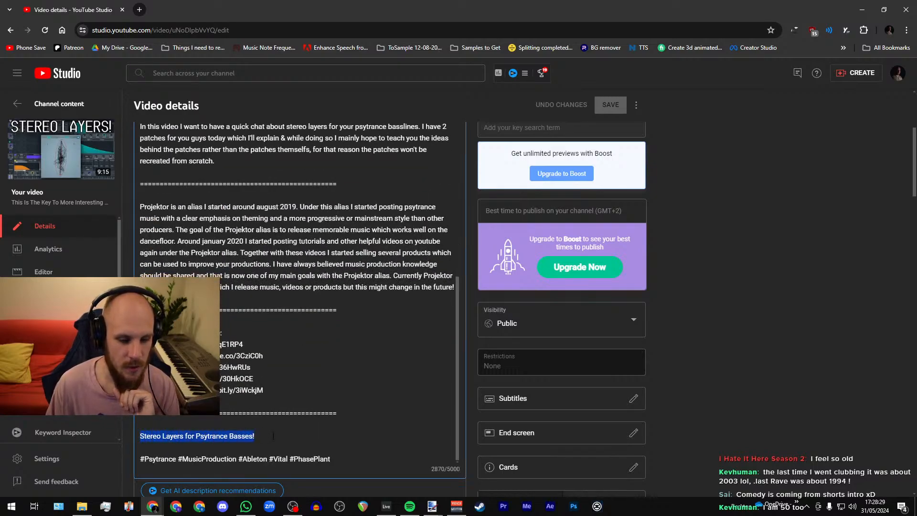
pyautogui.click(266, 436)
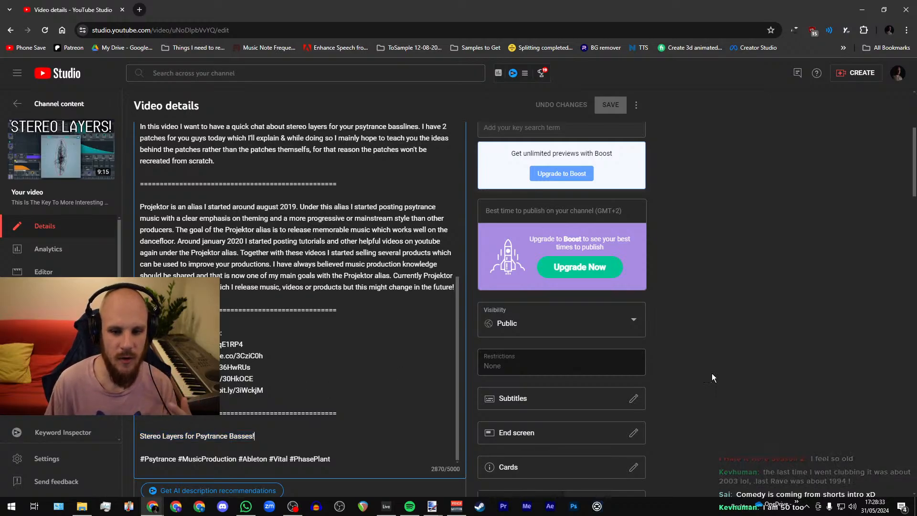
pyautogui.scroll(4, 712, 374)
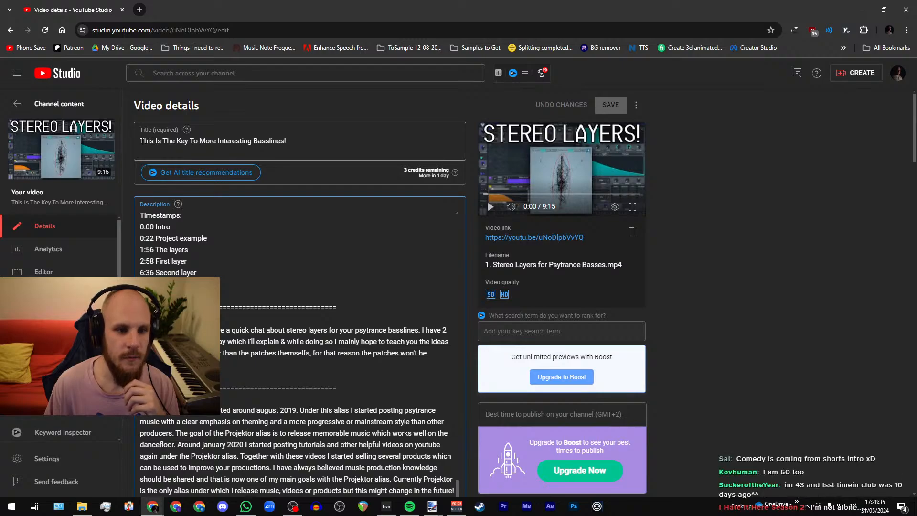
pyautogui.moveTo(140, 141); pyautogui.dragTo(329, 146)
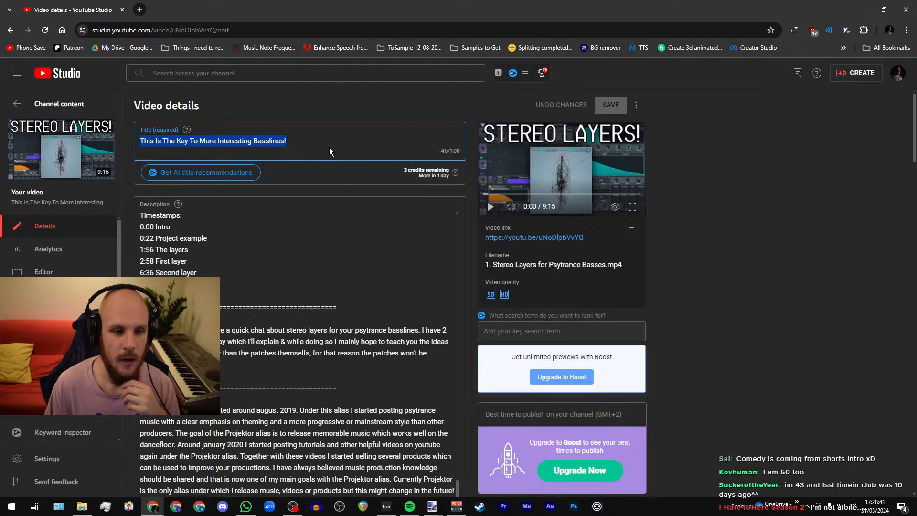
pyautogui.click(320, 140)
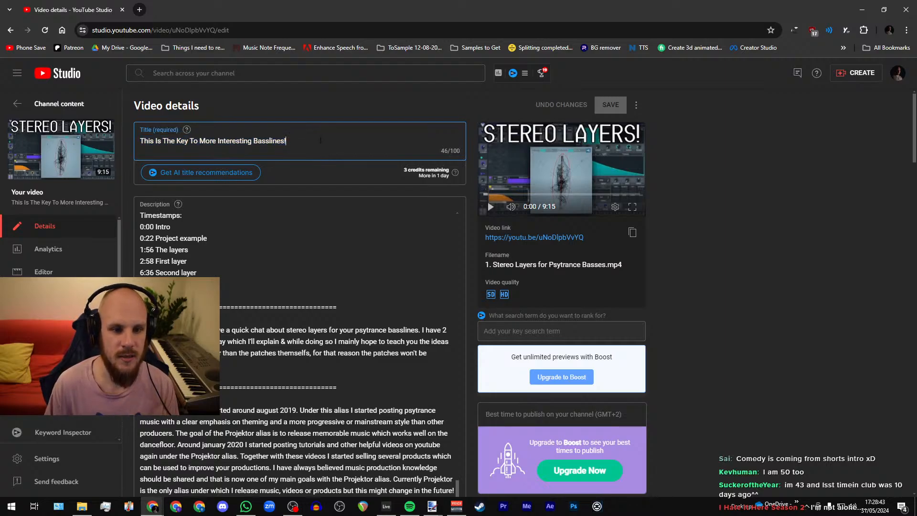
# - Close paint.net without saving its images and return to the Synths/Sequences group at bar 153 in Ableton Live
pyautogui.hotkey('alt', 'Tab')
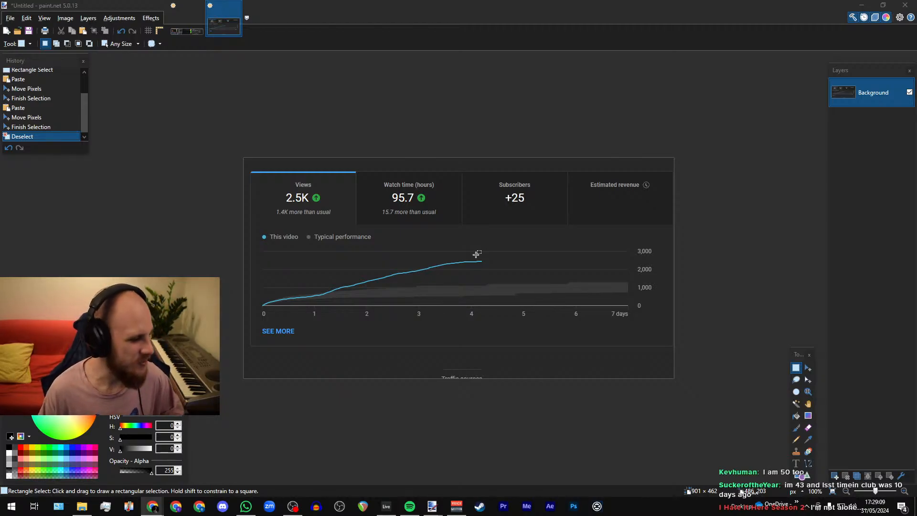
pyautogui.click(904, 6)
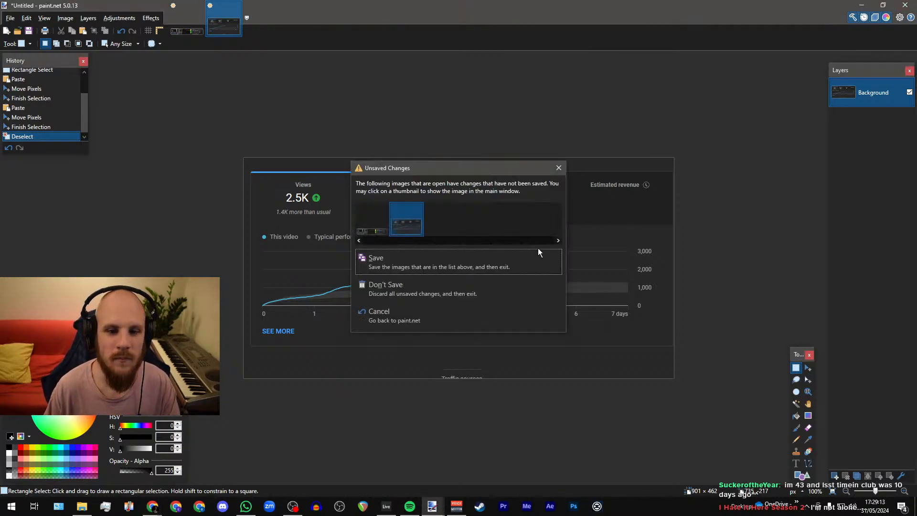
pyautogui.click(411, 289)
pyautogui.click(403, 143)
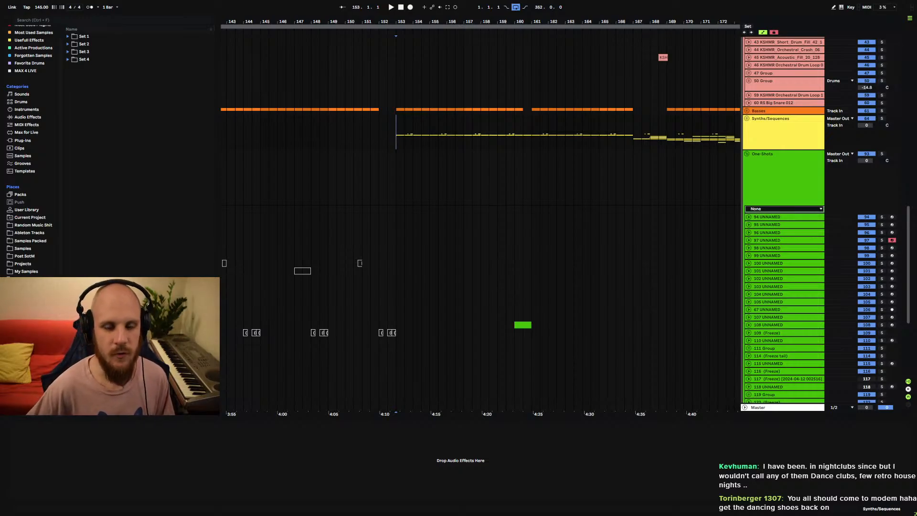
pyautogui.click(772, 177)
pyautogui.scroll(-3, 531, 217)
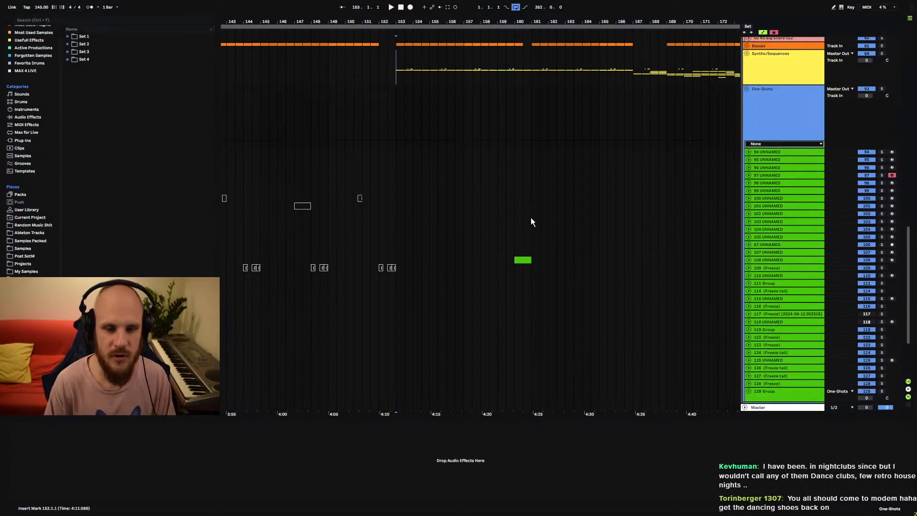
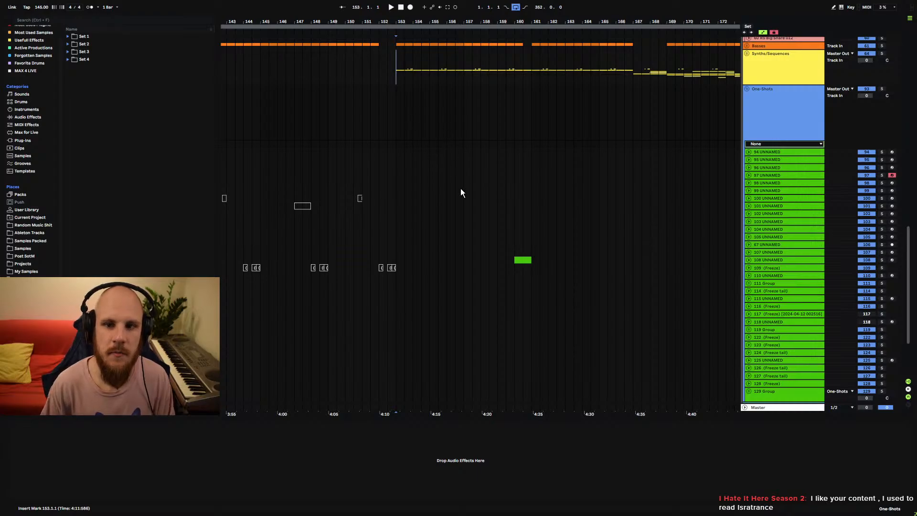
pyautogui.scroll(5, 460, 192)
pyautogui.scroll(-3, 411, 191)
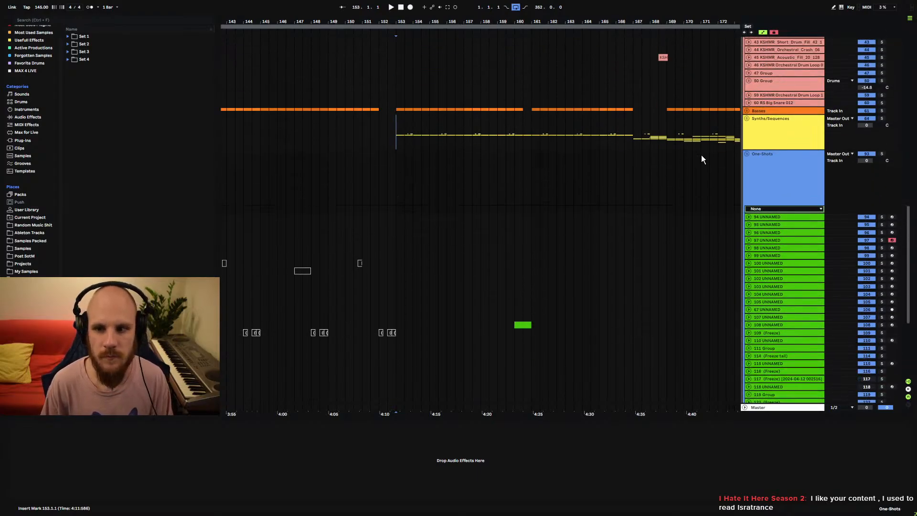
# - Fold the One-Shots group, unfold Synths/Sequences and insert a new MIDI track below 83 UNNAMED
pyautogui.click(747, 154)
pyautogui.click(747, 118)
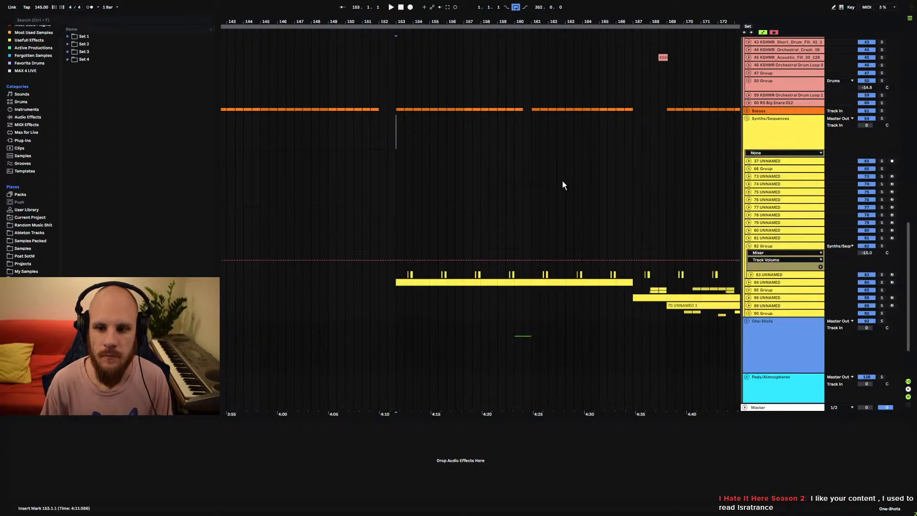
pyautogui.click(769, 275)
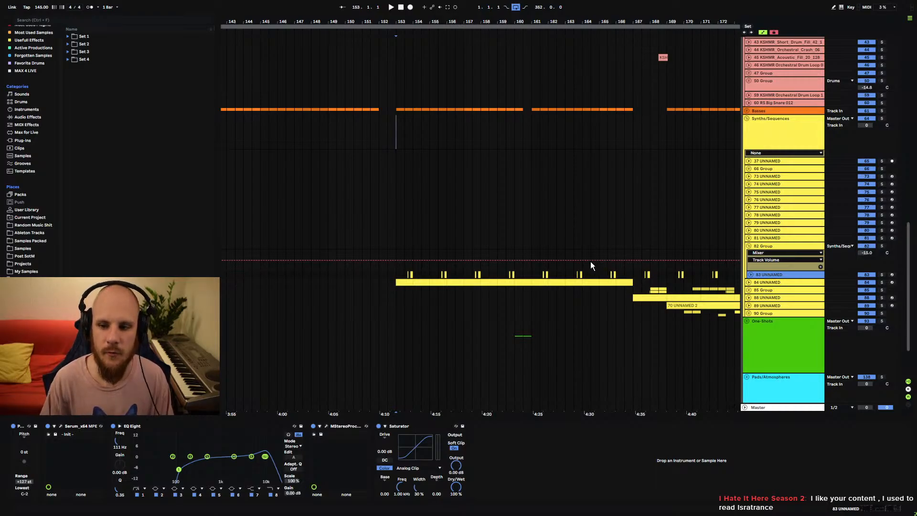
pyautogui.hotkey('ctrl', 'shift', 't')
pyautogui.click(410, 289)
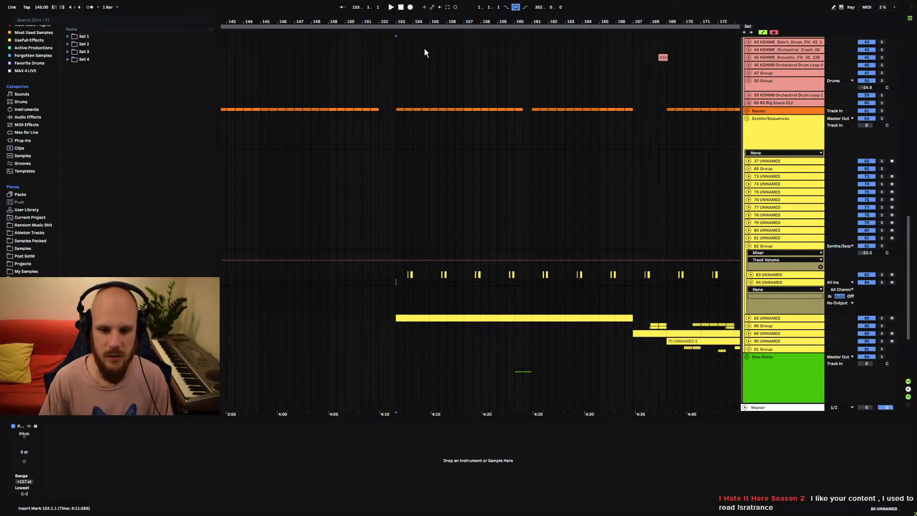
# - Duplicate the bar 153 clips on 83 UNNAMED three times so the pattern fills bars 153 to 157
pyautogui.moveTo(421, 22); pyautogui.dragTo(411, 143)
pyautogui.moveTo(351, 275); pyautogui.dragTo(432, 273)
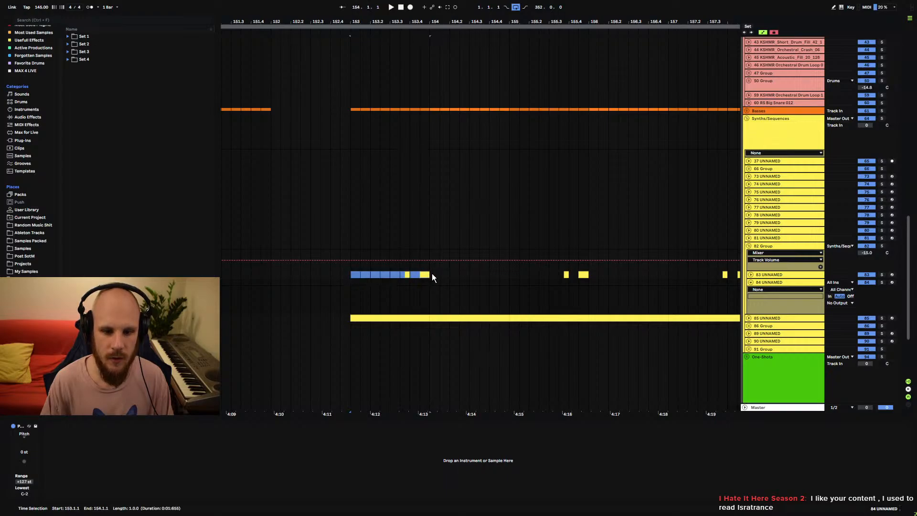
pyautogui.hotkey('ctrl', 'd')
pyautogui.hotkey('ctrl', 'd')
pyautogui.hotkey('ctrl', 'd')
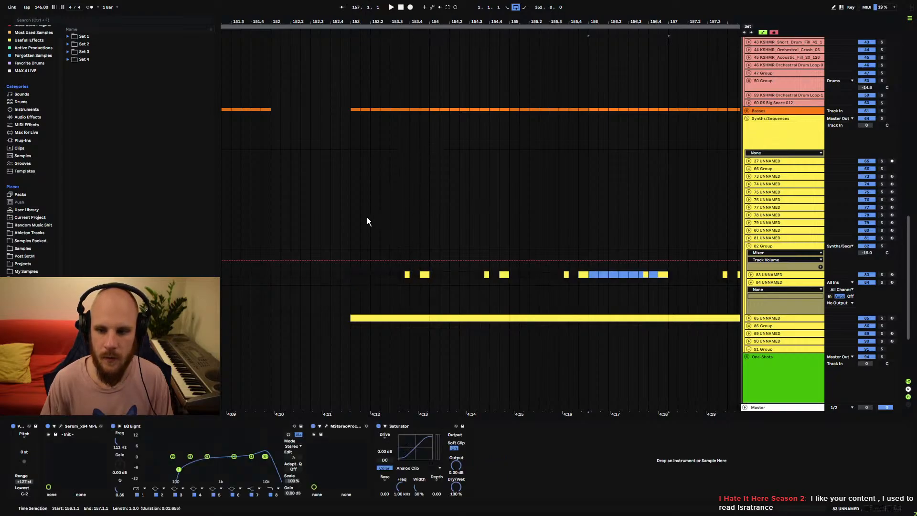
# - Set the loop to the four bars from 153 to 157 and play the pattern from bar 153
pyautogui.moveTo(350, 275); pyautogui.dragTo(671, 275)
pyautogui.hotkey('ctrl', 'l')
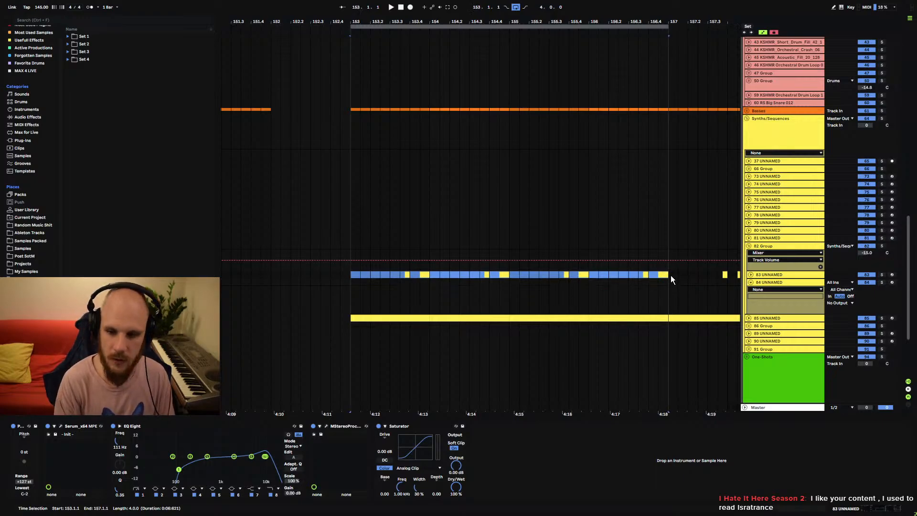
pyautogui.click(351, 275)
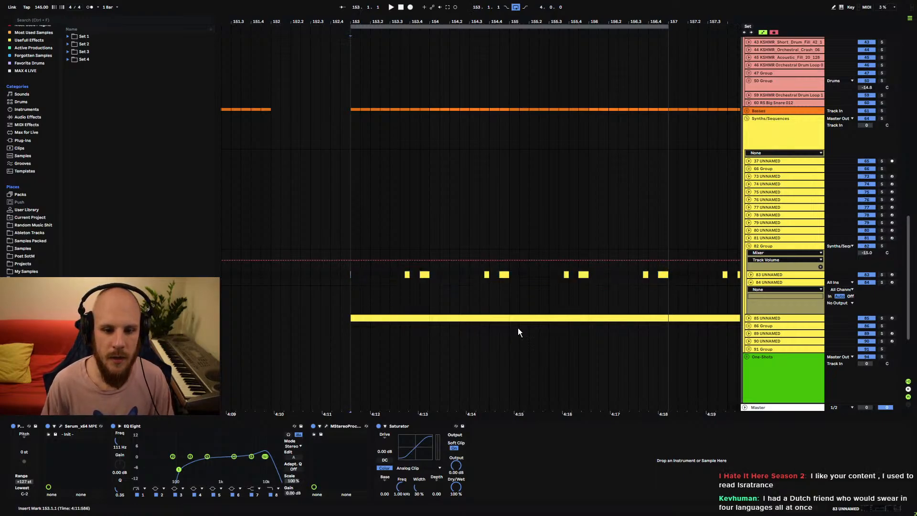
pyautogui.press('space')
pyautogui.scroll(-5, 461, 309)
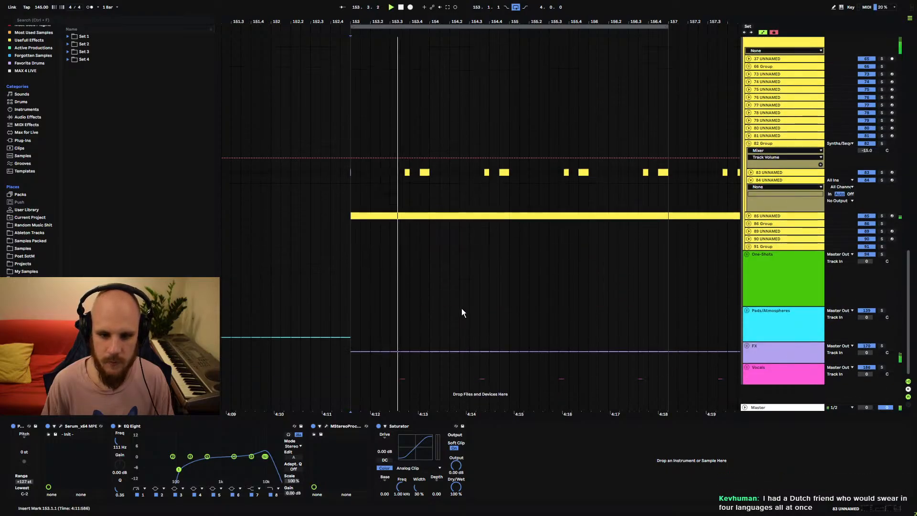
pyautogui.scroll(4, 461, 308)
pyautogui.scroll(-4, 470, 304)
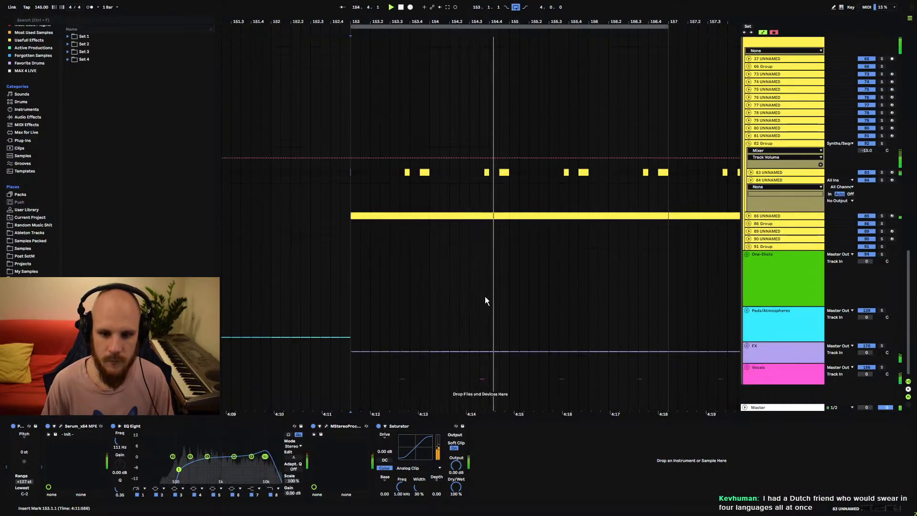
# - Paste a copy of the short end-of-bar clip at 153.2.3 on 83 UNNAMED and audition it from bar 153
pyautogui.click(539, 180)
pyautogui.click(424, 172)
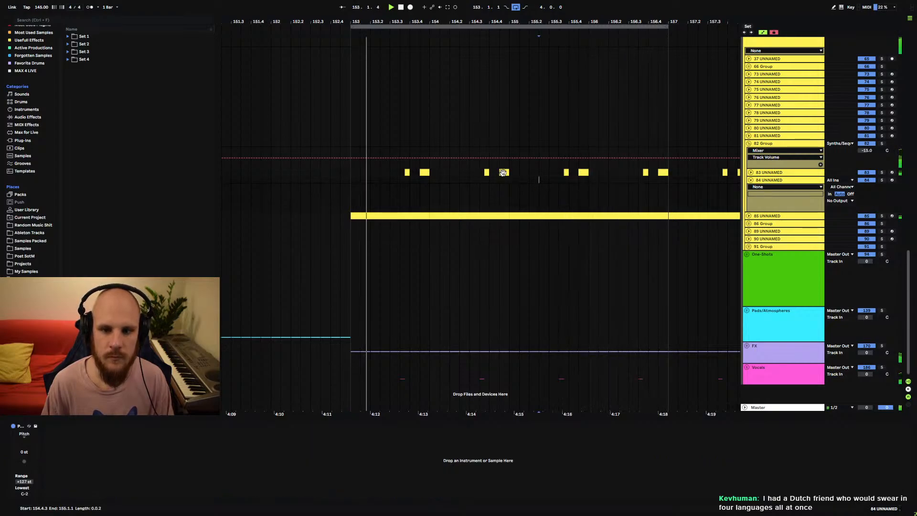
pyautogui.hotkey('ctrl', 'c')
pyautogui.click(373, 174)
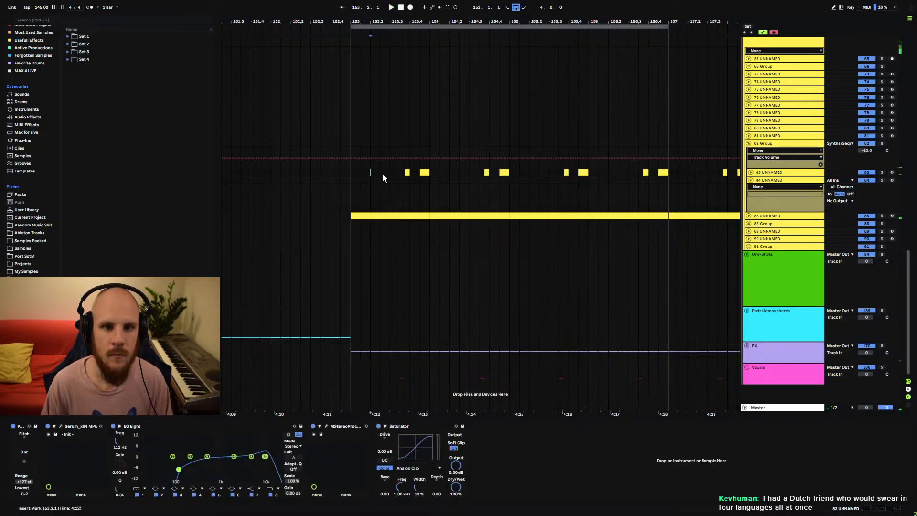
pyautogui.click(382, 174)
pyautogui.hotkey('ctrl', 'v')
pyautogui.click(352, 172)
pyautogui.press('space')
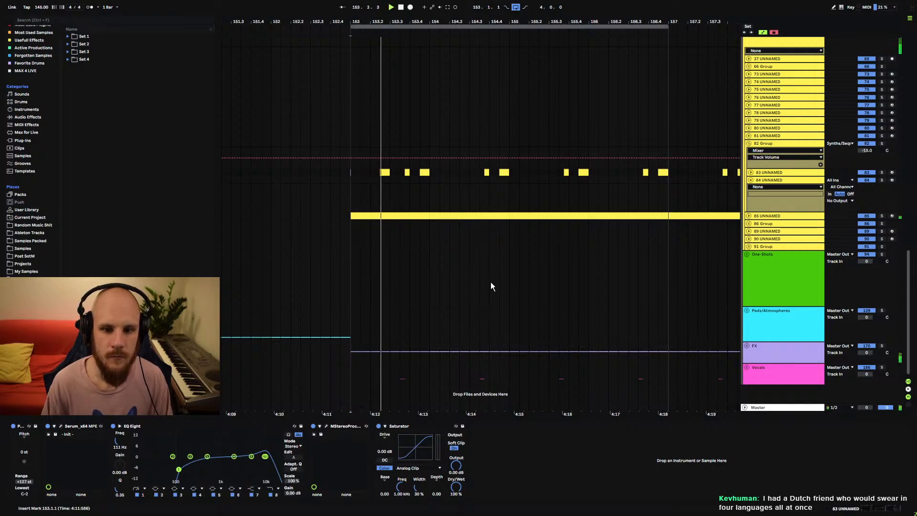
pyautogui.click(448, 216)
pyautogui.press('space')
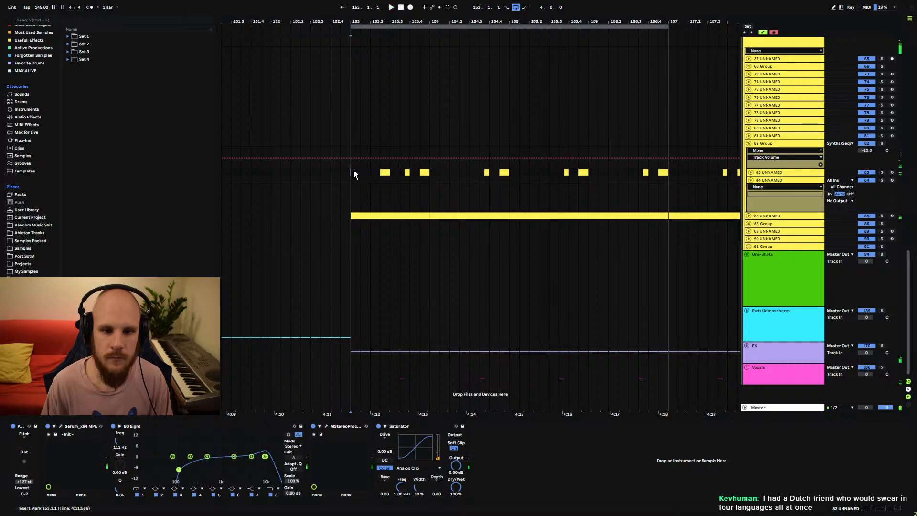
# - Duplicate the revised bar 153 pattern on 83 UNNAMED three times up to bar 157 and play it from bar 153
pyautogui.moveTo(354, 171); pyautogui.dragTo(427, 173)
pyautogui.hotkey('ctrl', 'd')
pyautogui.hotkey('ctrl', 'd')
pyautogui.hotkey('ctrl', 'd')
pyautogui.click(353, 173)
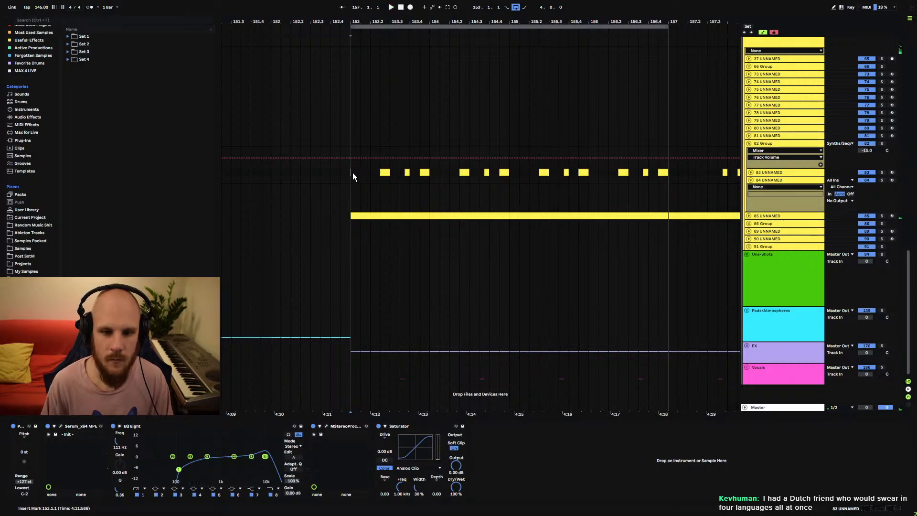
pyautogui.press('space')
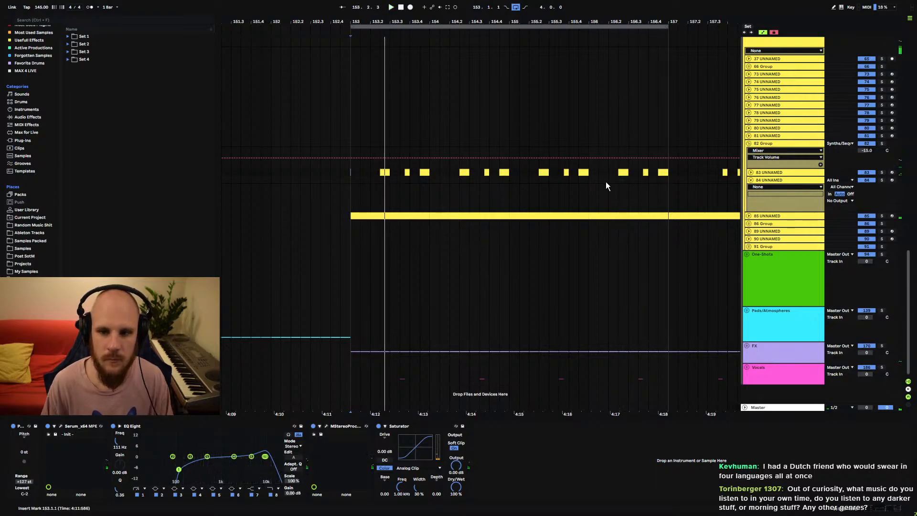
# - Load Phase Plant on the 84 UNNAMED track and move the clips between 153.3.1 and 154.1.1 down onto it
pyautogui.click(778, 180)
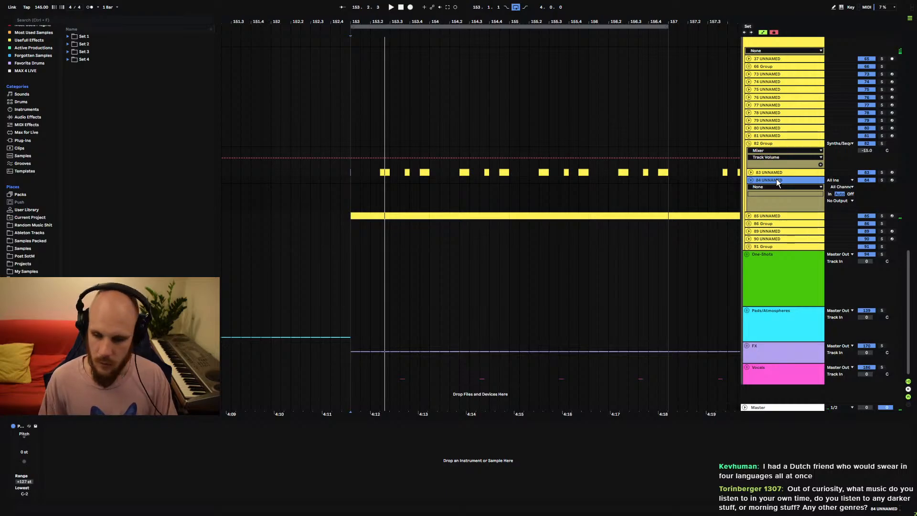
pyautogui.rightClick(414, 187)
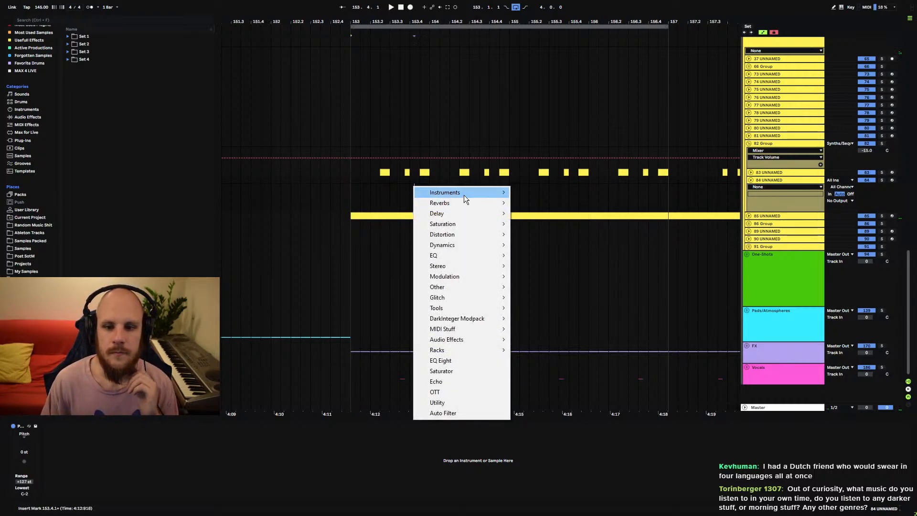
pyautogui.moveTo(463, 196)
pyautogui.click(564, 212)
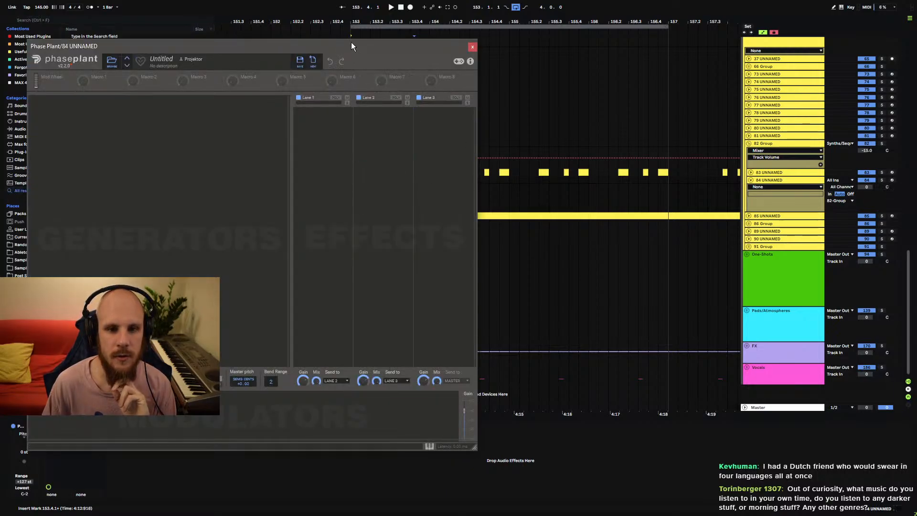
pyautogui.moveTo(352, 42); pyautogui.dragTo(567, 62)
pyautogui.click(687, 67)
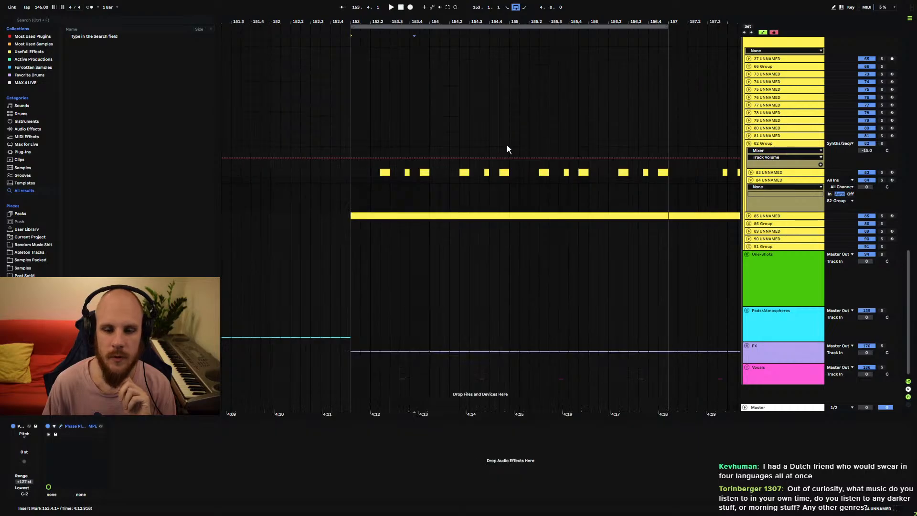
pyautogui.moveTo(393, 173); pyautogui.dragTo(418, 212)
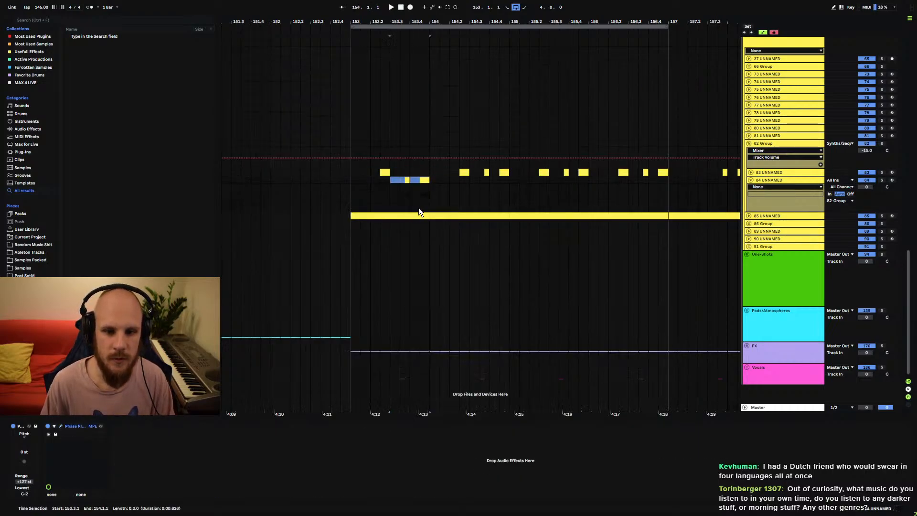
# - Add two Analog oscillators to the Phase Plant patch on 84 UNNAMED, one inside a group and one below it
pyautogui.click(60, 426)
pyautogui.click(370, 131)
pyautogui.click(380, 151)
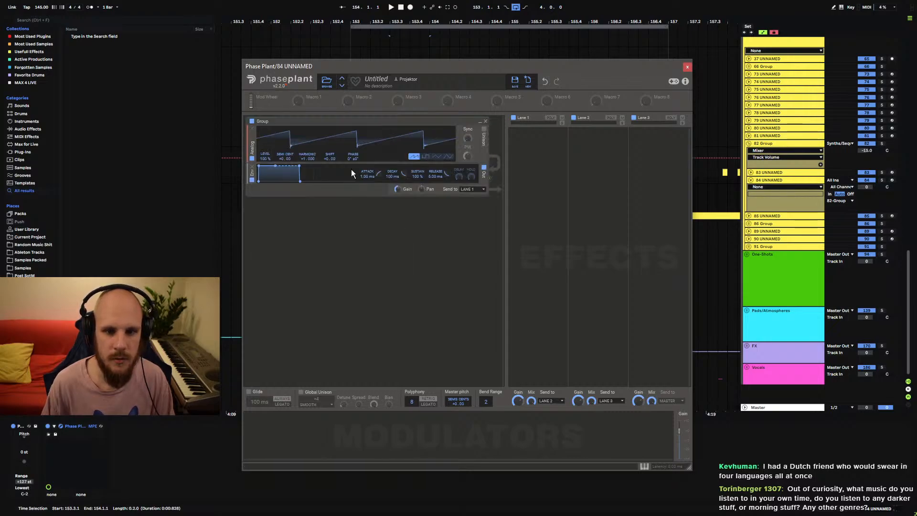
pyautogui.click(336, 205)
pyautogui.click(347, 224)
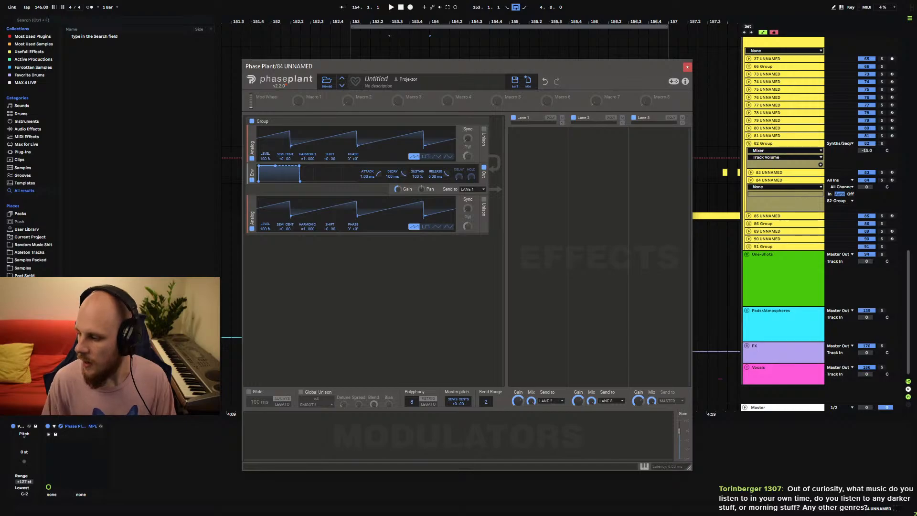
# - Switch to Discord, open the landing-page channel and follow its favourite-music post to the artist page in Spotify
pyautogui.hotkey('alt', 'Tab')
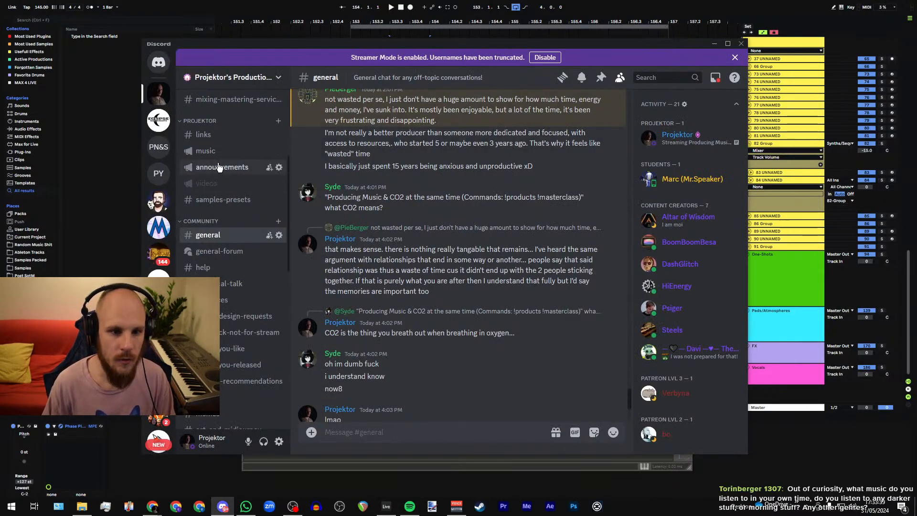
pyautogui.scroll(5, 219, 167)
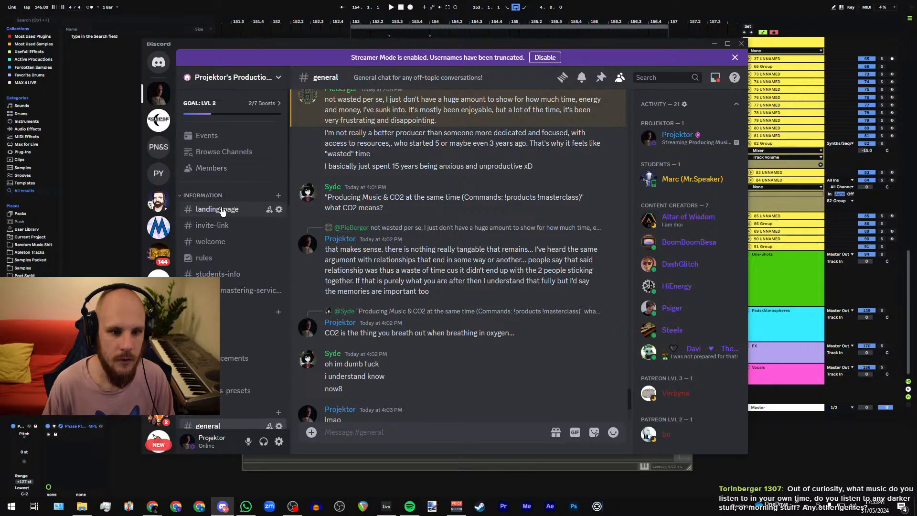
pyautogui.click(218, 209)
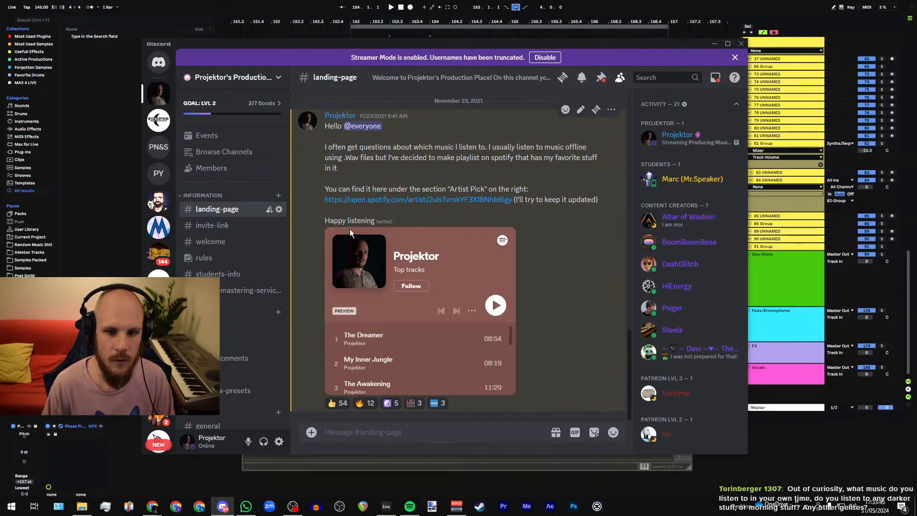
pyautogui.click(425, 263)
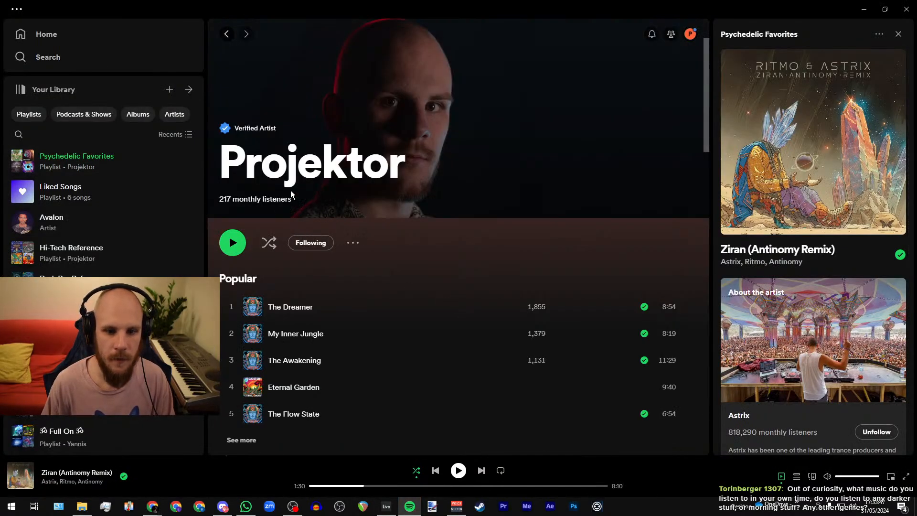
# - Open the Psychedelic Favorites playlist from the artist page and examine its songs and artists
pyautogui.scroll(-15, 420, 228)
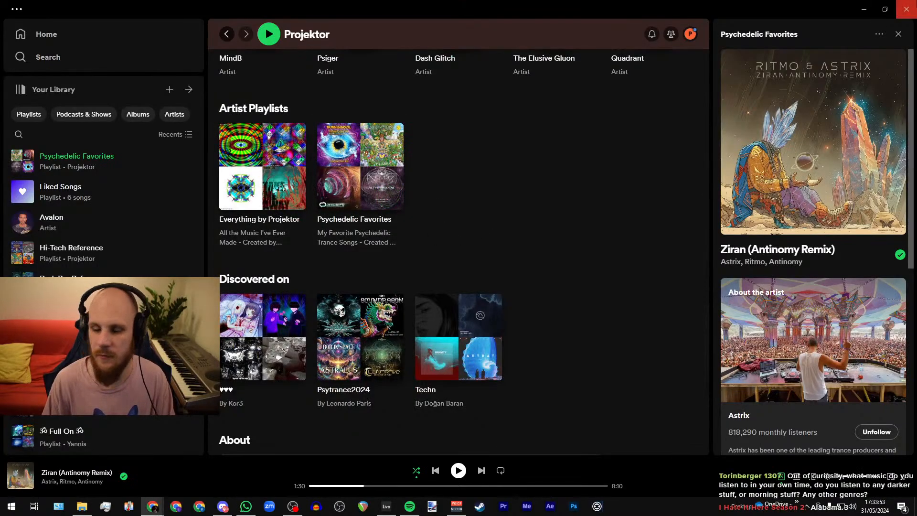
pyautogui.click(353, 222)
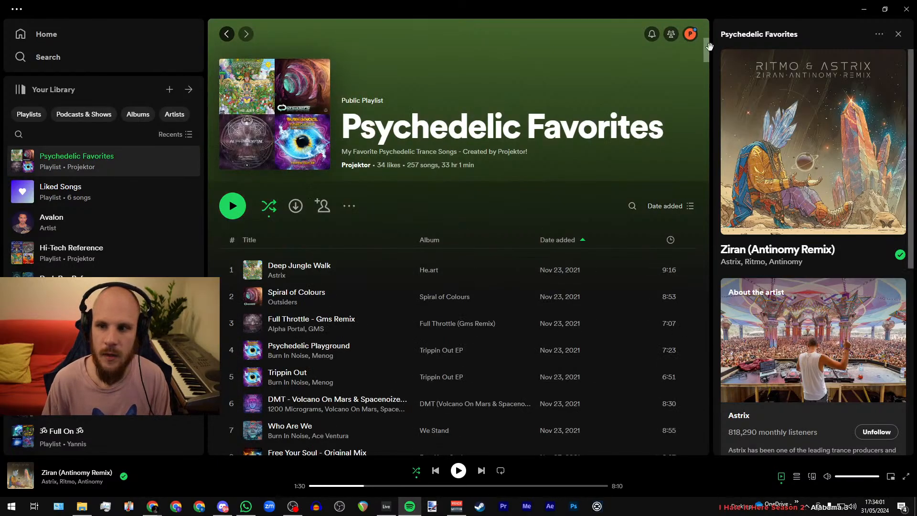
pyautogui.scroll(-5, 707, 74)
pyautogui.moveTo(707, 74); pyautogui.dragTo(723, 133)
pyautogui.scroll(7, 518, 225)
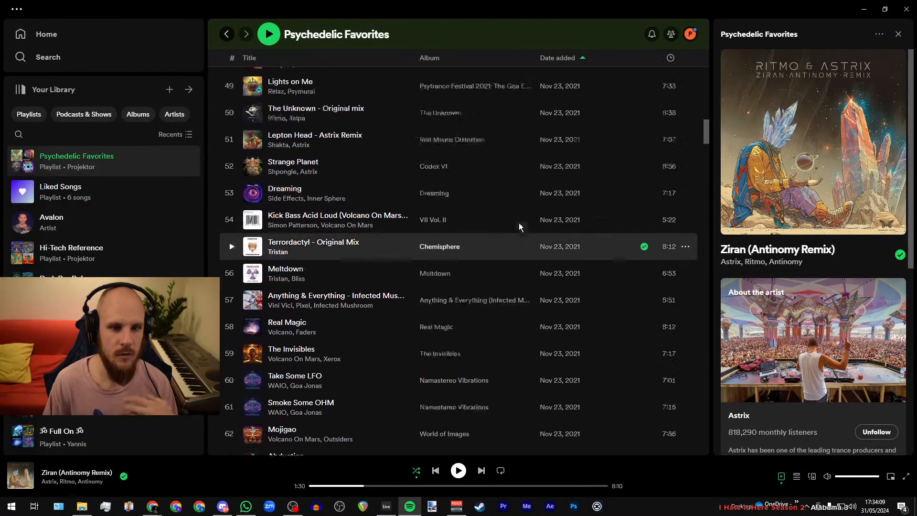
pyautogui.scroll(-3, 378, 275)
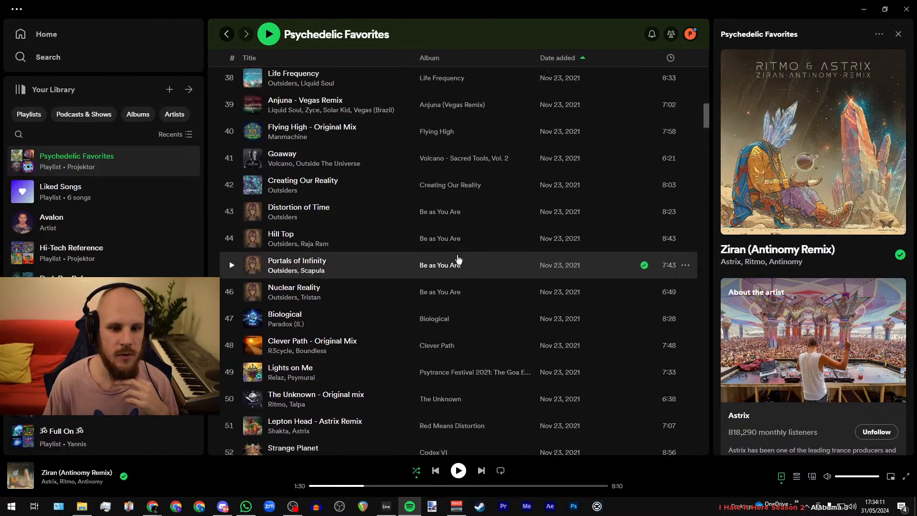
pyautogui.scroll(5, 457, 255)
pyautogui.scroll(5, 388, 242)
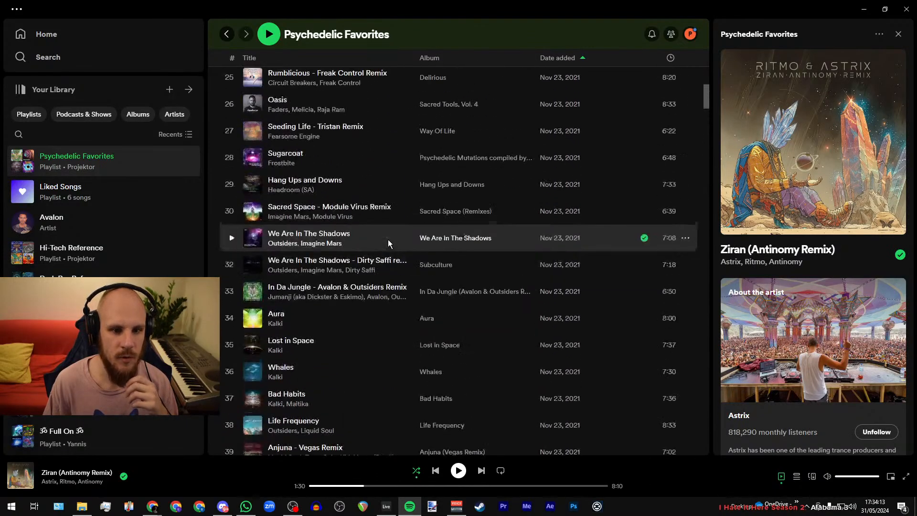
pyautogui.scroll(-12, 388, 239)
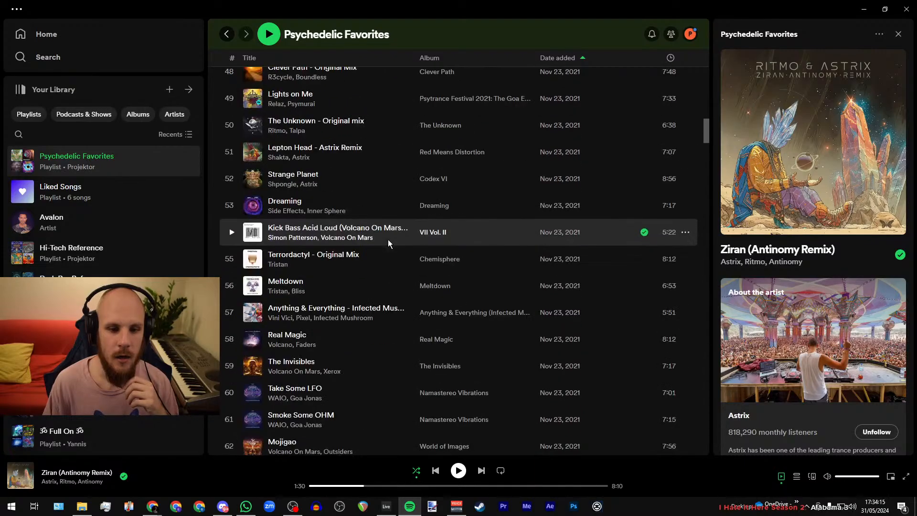
pyautogui.scroll(2, 388, 239)
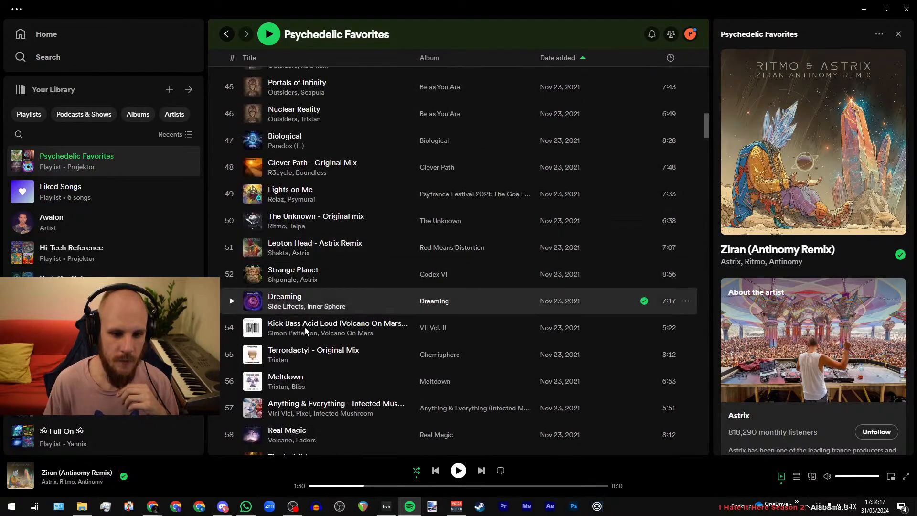
pyautogui.scroll(-3, 395, 258)
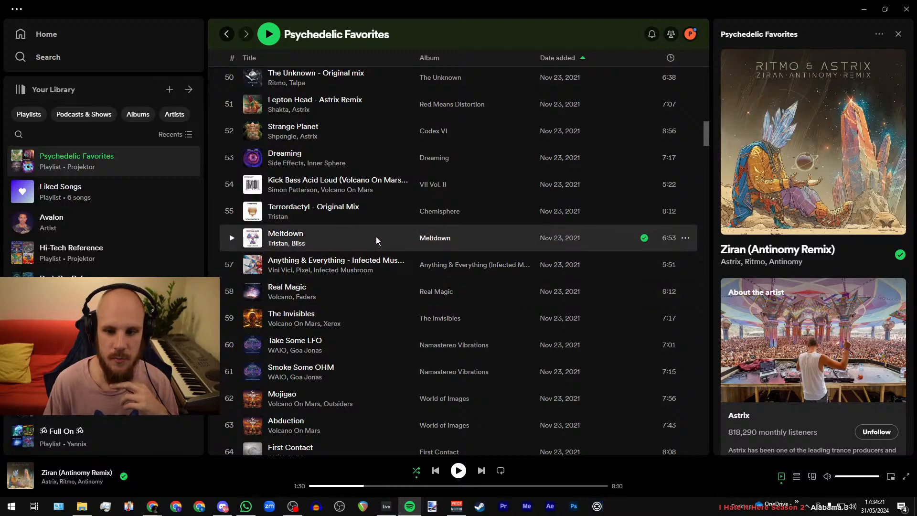
pyautogui.scroll(-14, 376, 236)
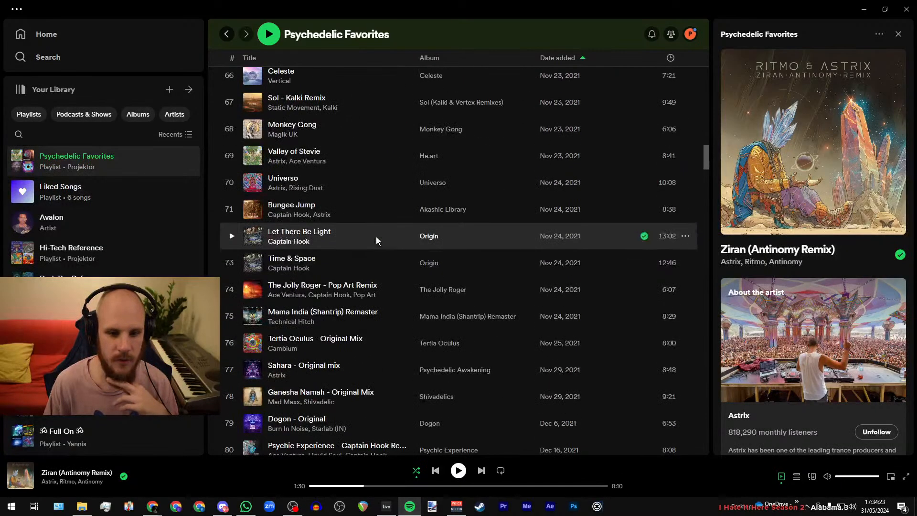
# - Examine the remaining songs and artists in the Psychedelic Favorites playlist down to its end, and close Spotify and Discord
pyautogui.moveTo(704, 169); pyautogui.dragTo(701, 387)
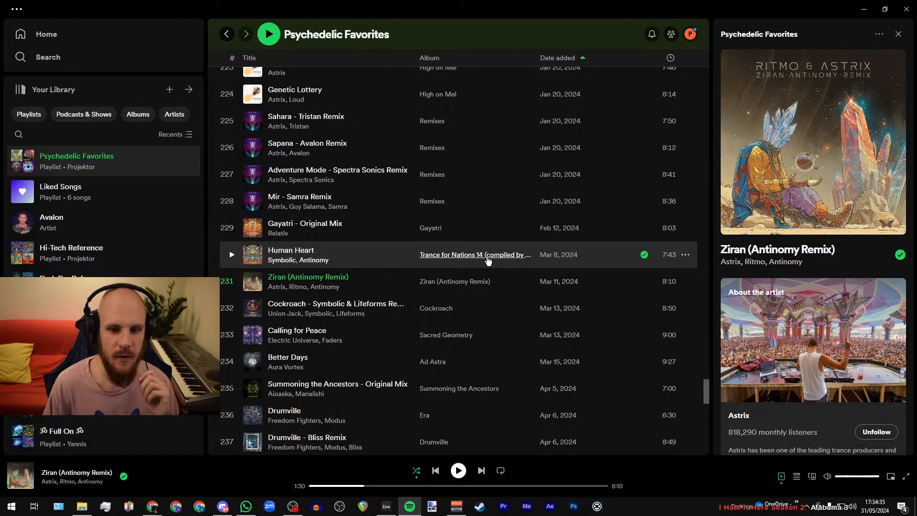
pyautogui.scroll(-5, 487, 260)
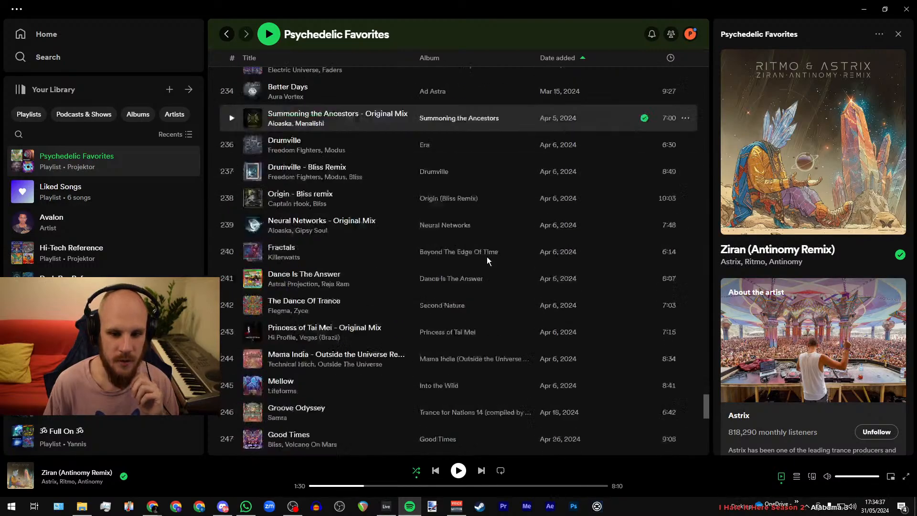
pyautogui.scroll(-6, 486, 258)
pyautogui.scroll(13, 486, 258)
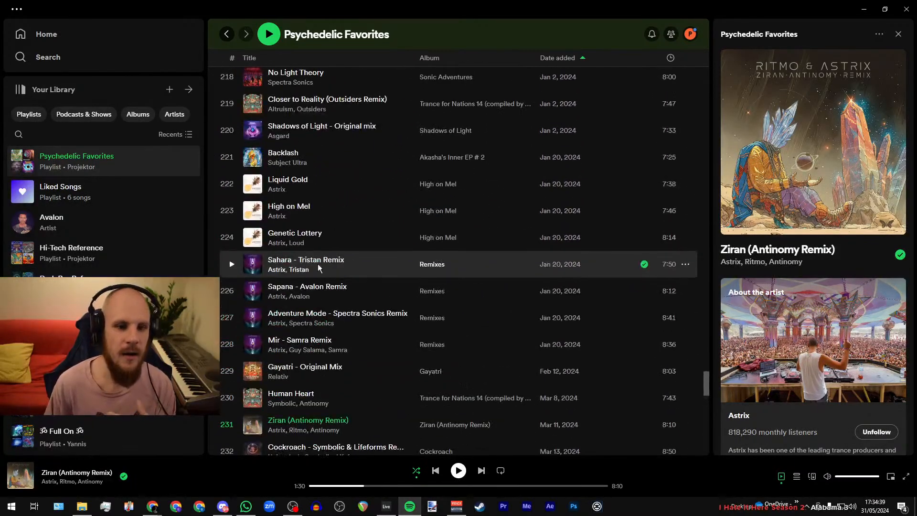
pyautogui.scroll(6, 318, 268)
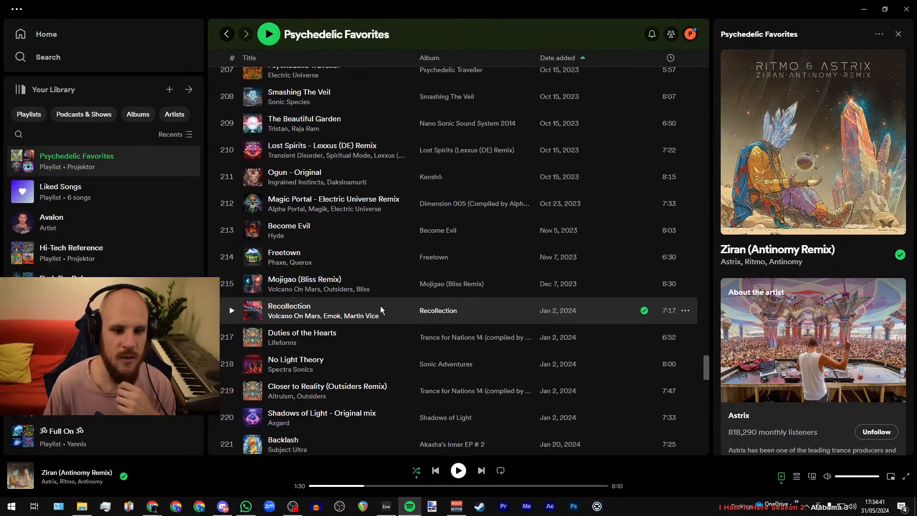
pyautogui.scroll(8, 382, 306)
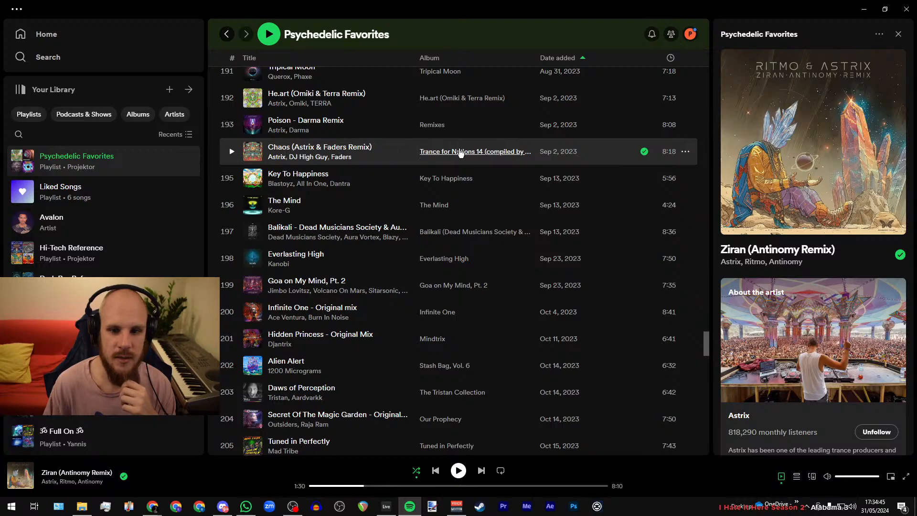
pyautogui.scroll(-10, 460, 152)
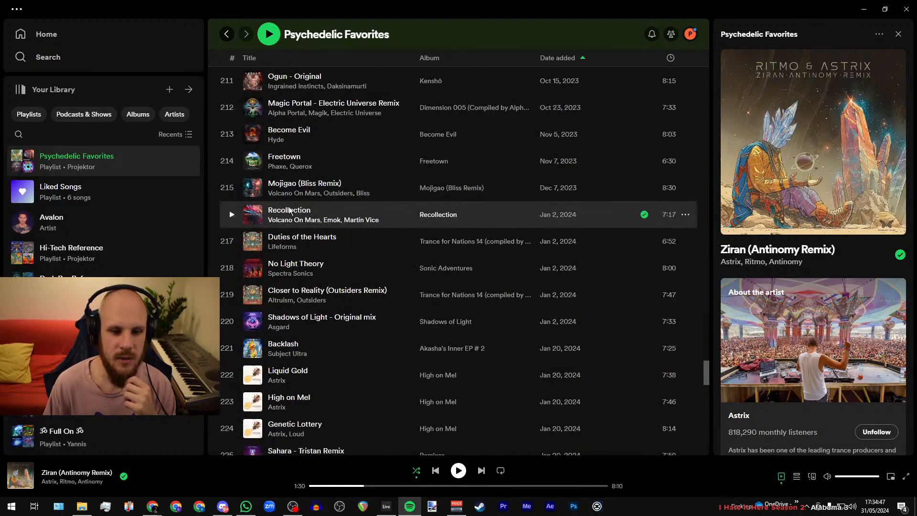
pyautogui.scroll(-2, 292, 206)
pyautogui.scroll(-2, 363, 197)
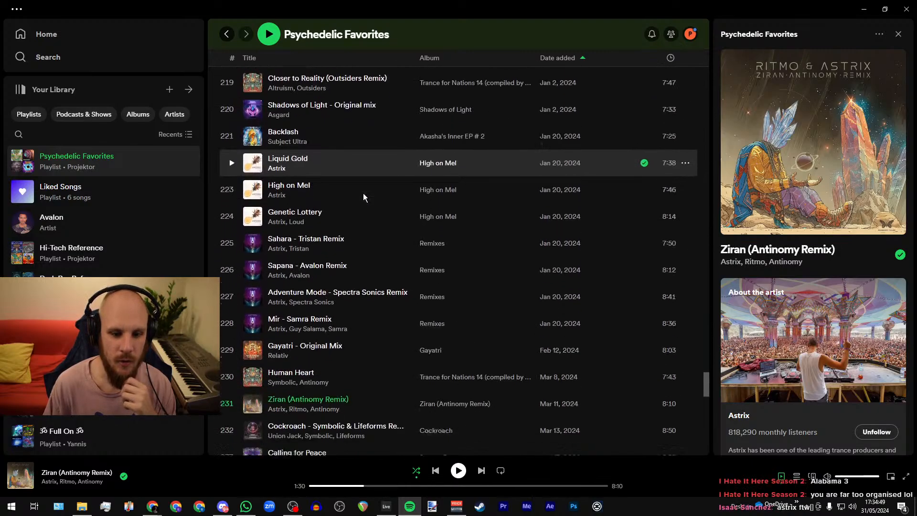
pyautogui.scroll(-3, 378, 214)
pyautogui.scroll(-3, 402, 243)
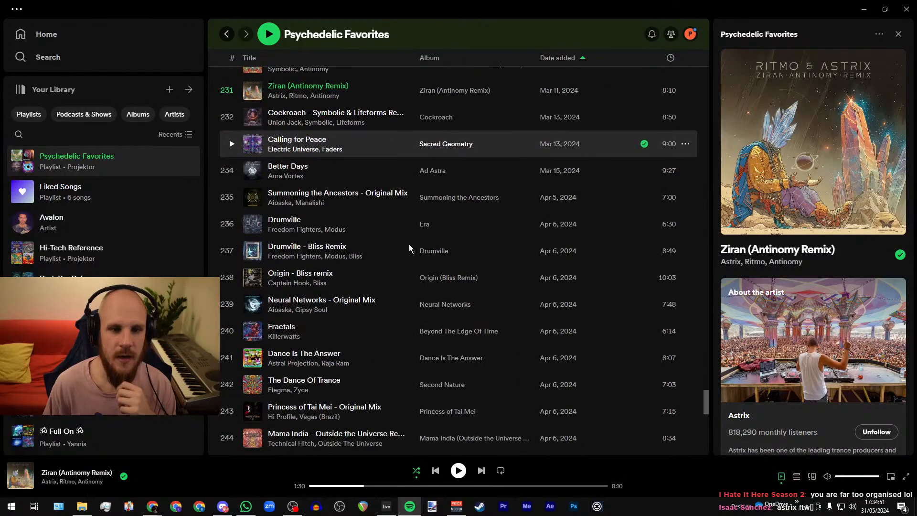
pyautogui.scroll(3, 409, 245)
pyautogui.scroll(-3, 388, 225)
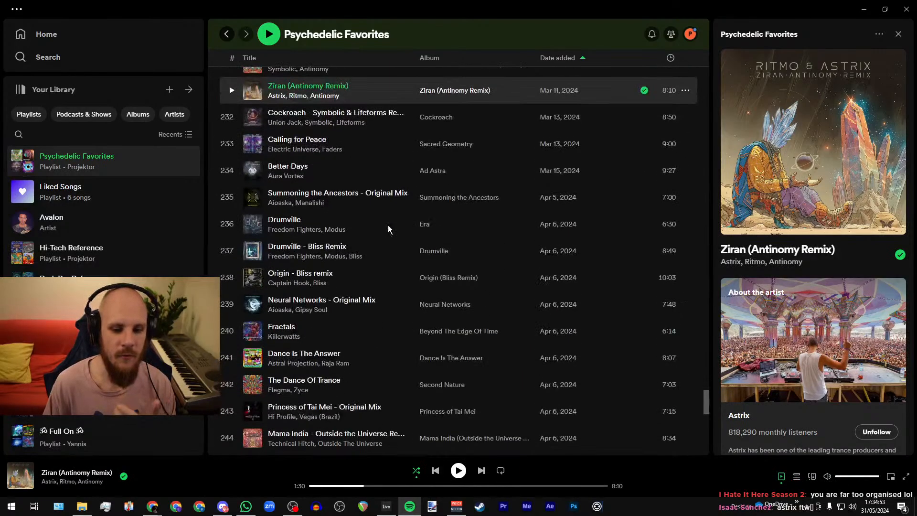
pyautogui.scroll(1, 388, 225)
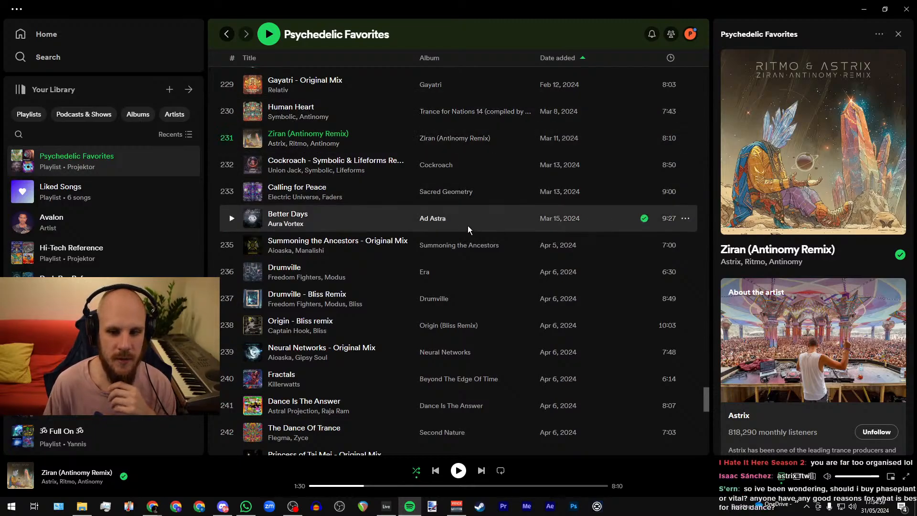
pyautogui.scroll(-10, 468, 228)
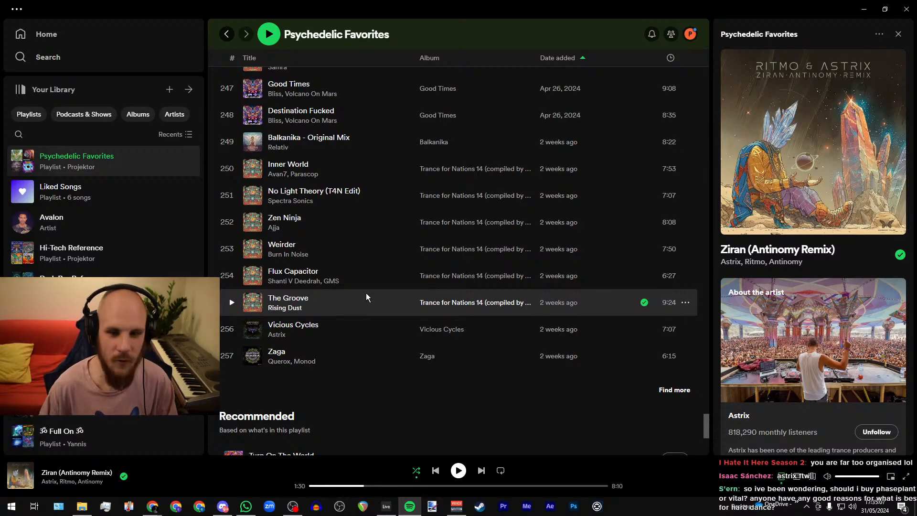
pyautogui.click(906, 8)
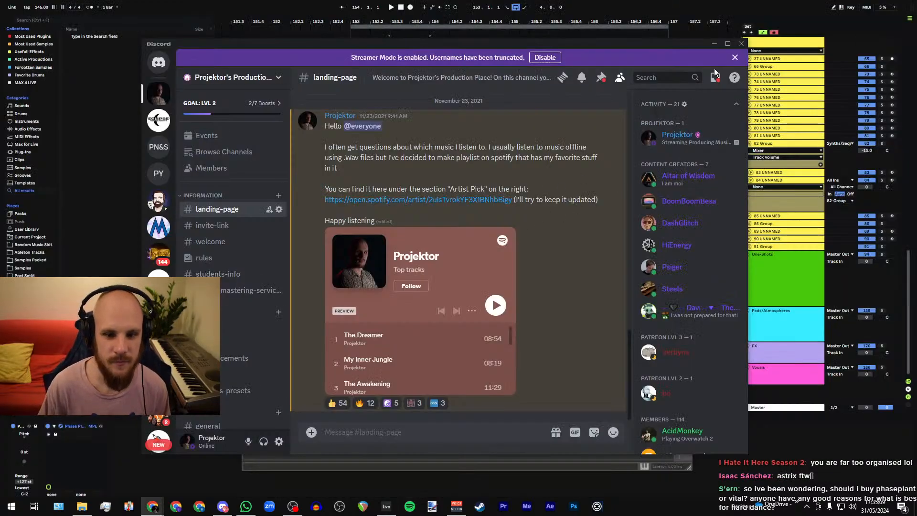
pyautogui.click(741, 43)
# - Set the lower Analog oscillator in Phase Plant to a sine wave and route it to modulate the upper oscillator's phase
pyautogui.click(601, 67)
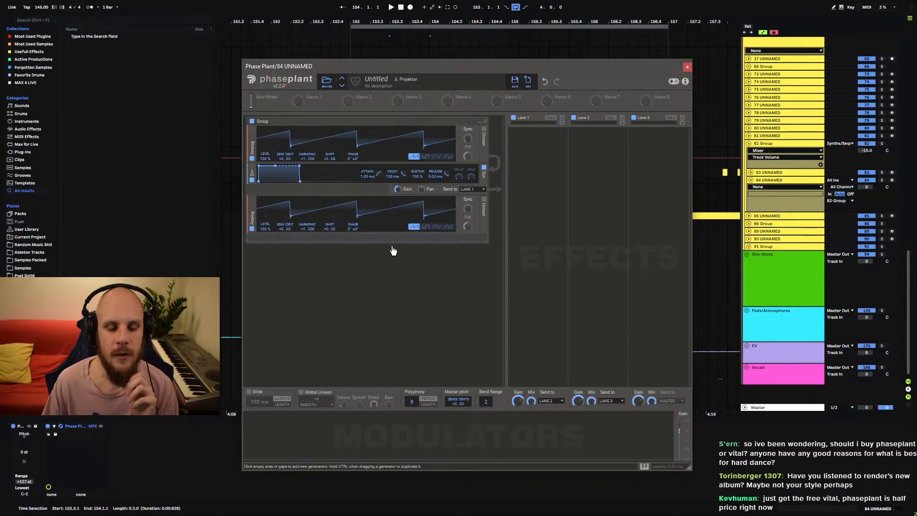
pyautogui.click(448, 227)
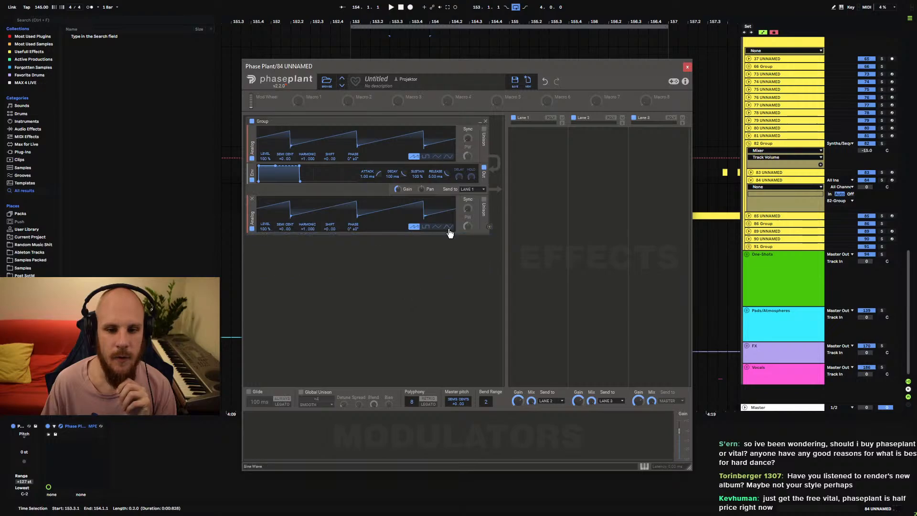
pyautogui.moveTo(488, 226); pyautogui.dragTo(354, 138)
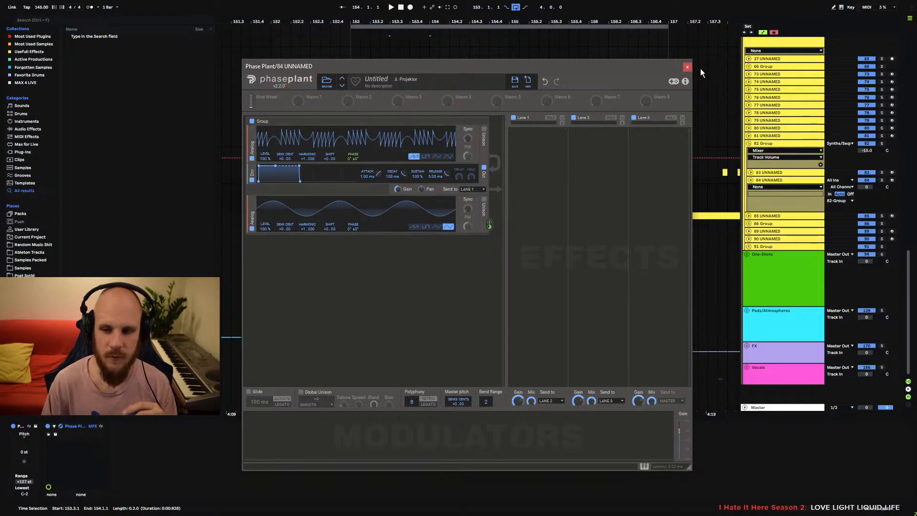
# - Close Phase Plant, add a new MIDI track below 84 UNNAMED and load Vital on it
pyautogui.click(687, 67)
pyautogui.click(770, 180)
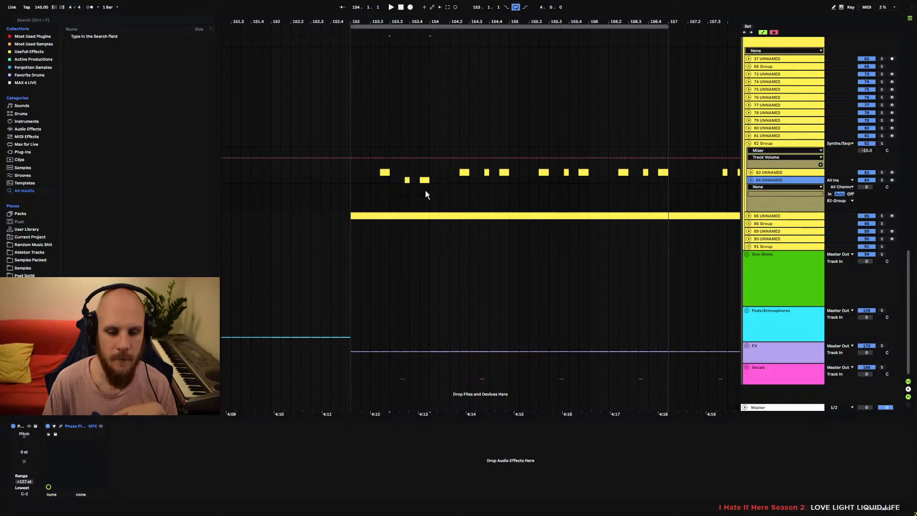
pyautogui.hotkey('ctrl', 'shift', 't')
pyautogui.rightClick(415, 233)
pyautogui.rightClick(415, 233)
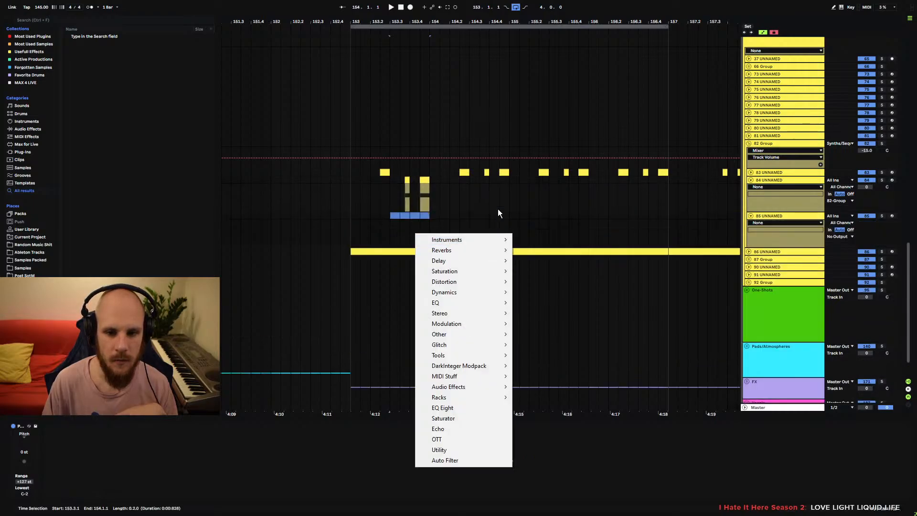
pyautogui.moveTo(485, 238)
pyautogui.click(540, 252)
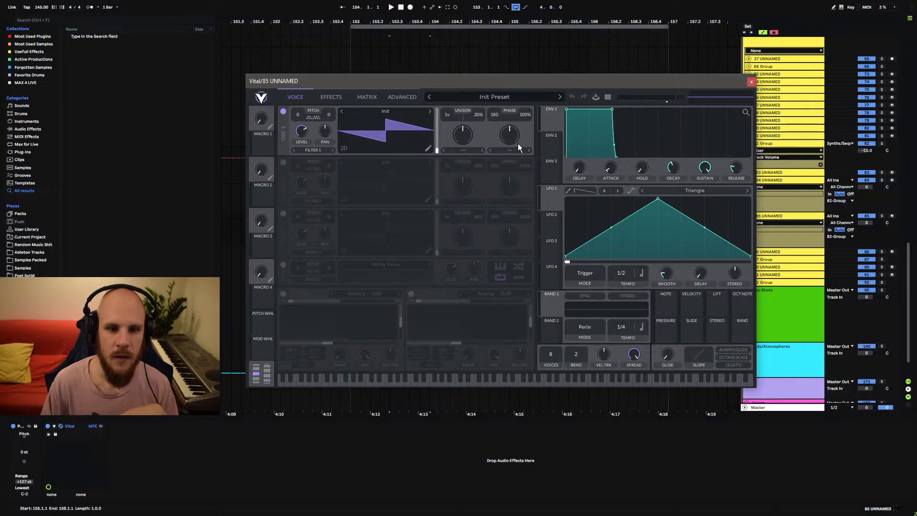
# - Try the Random Amplitudes and Inharmonic Stretch spectral morphs on Vital's oscillator 1, varying the morph amount
pyautogui.click(464, 151)
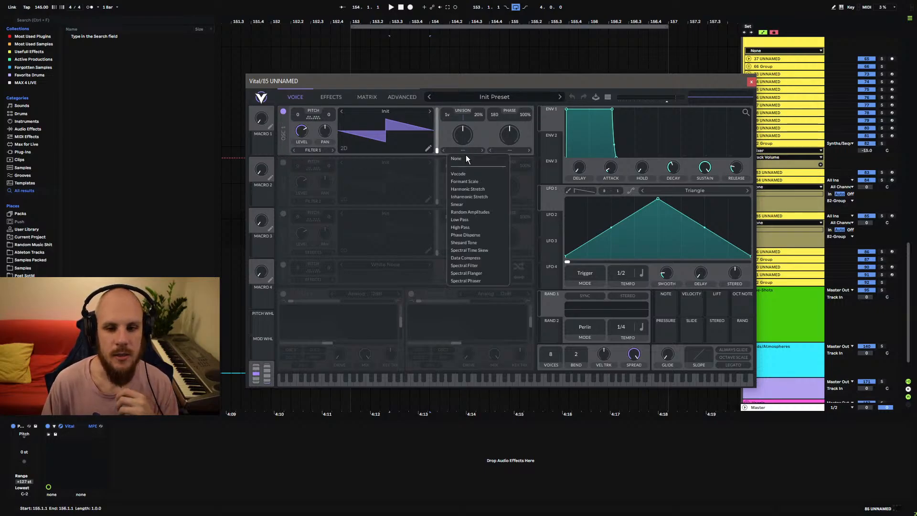
pyautogui.click(488, 216)
pyautogui.moveTo(462, 139); pyautogui.dragTo(468, 161)
pyautogui.click(468, 152)
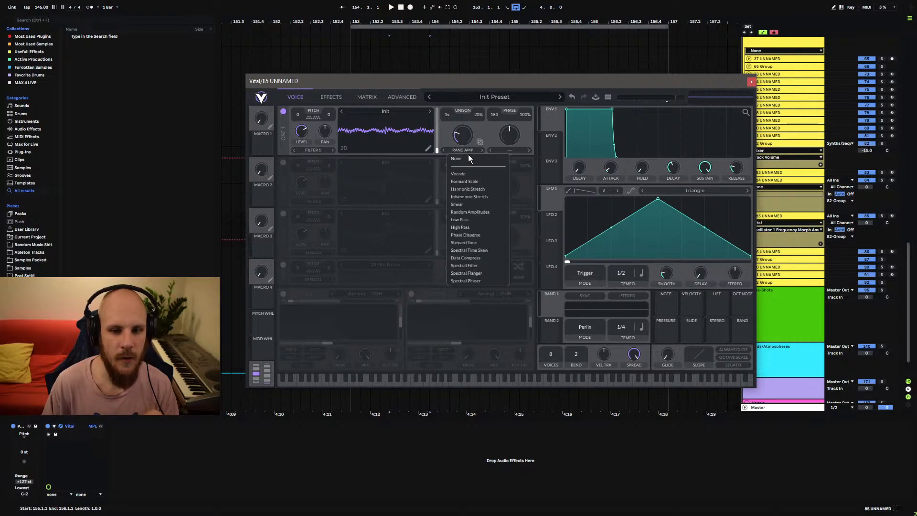
pyautogui.click(474, 196)
pyautogui.moveTo(460, 142); pyautogui.dragTo(469, 136)
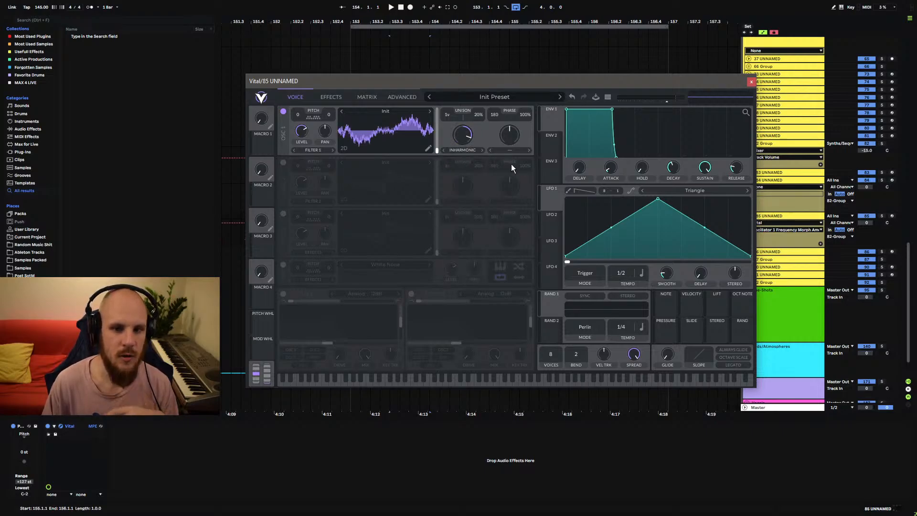
# - Try the Harmonic Stretch morph on oscillator 1 with different amounts, and switch to Spectral Time Skew
pyautogui.click(462, 151)
pyautogui.click(473, 189)
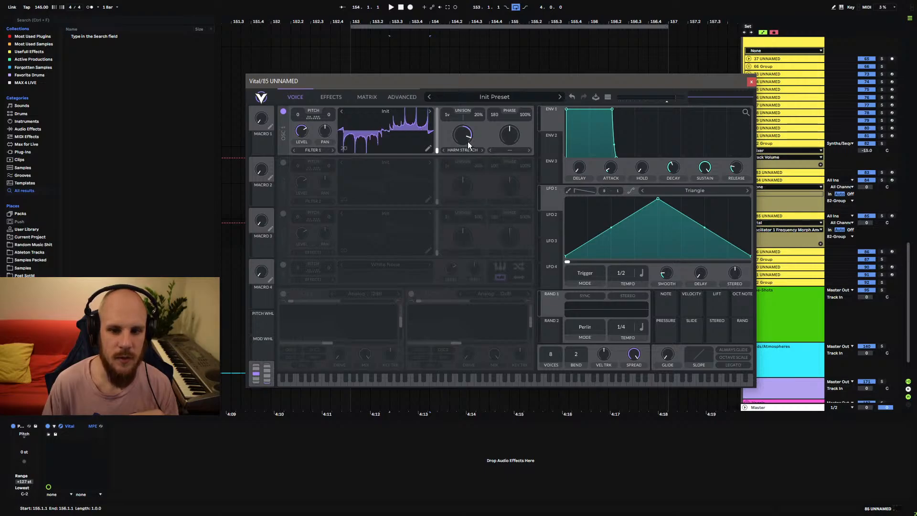
pyautogui.moveTo(466, 134); pyautogui.dragTo(460, 191)
pyautogui.click(462, 150)
pyautogui.click(472, 250)
# - Try the Shepard Tone morph on oscillator 1 with different amounts, and set the spectral morph back to None
pyautogui.click(462, 150)
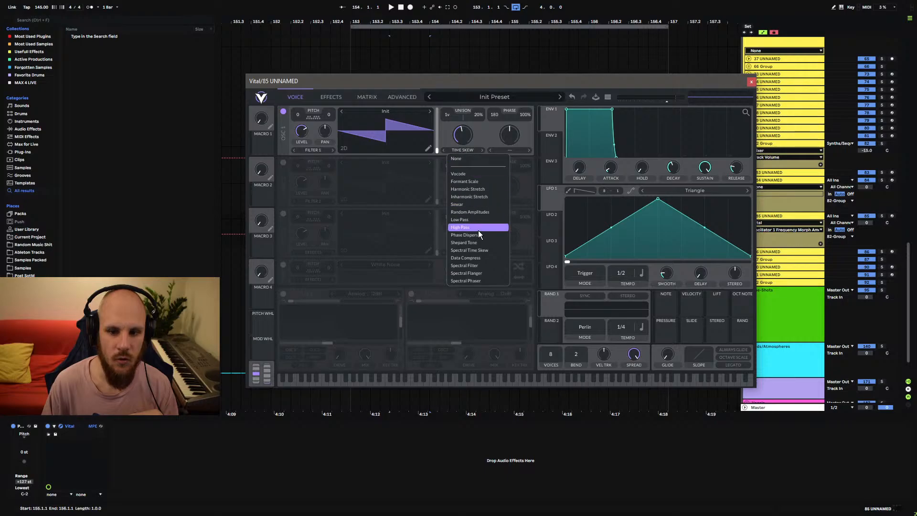
pyautogui.click(474, 244)
pyautogui.moveTo(462, 136); pyautogui.dragTo(470, 211)
pyautogui.moveTo(470, 141)
pyautogui.mouseDown()
pyautogui.moveTo(472, 105)
pyautogui.moveTo(471, 127)
pyautogui.mouseUp()
pyautogui.click(468, 151)
pyautogui.click(469, 159)
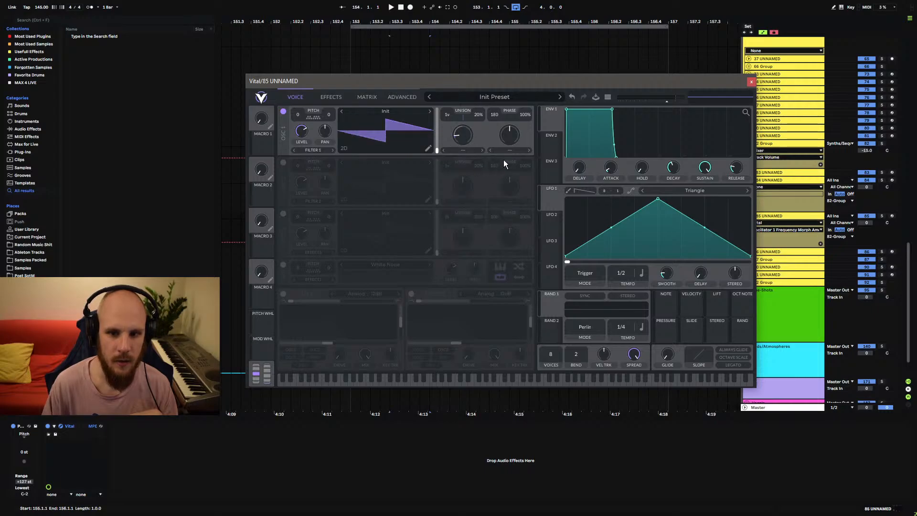
# - Look through oscillator 1's distortion modes, including the FM and RM sources, and close Vital
pyautogui.click(515, 149)
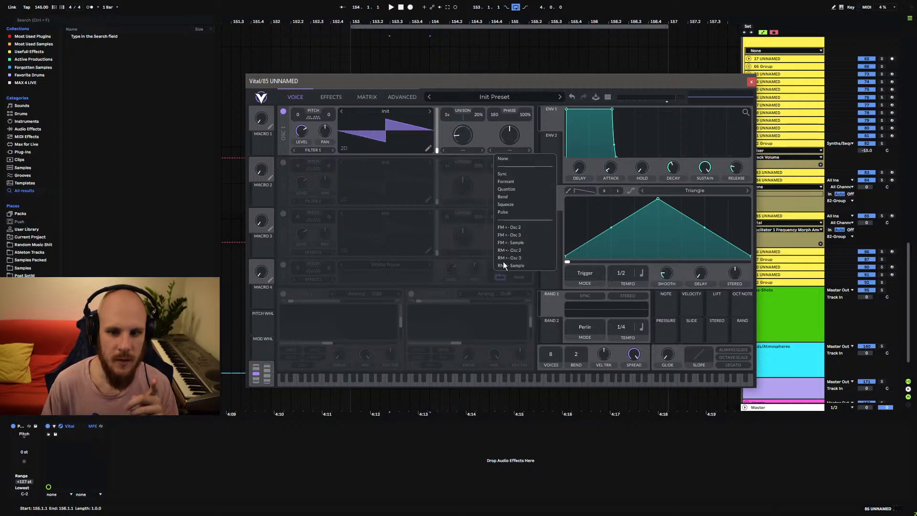
pyautogui.click(492, 130)
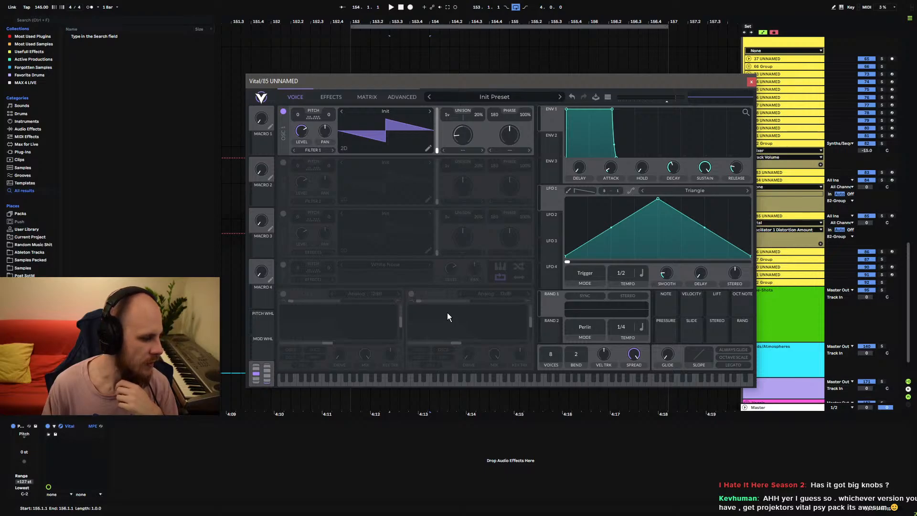
pyautogui.click(752, 82)
# - Reopen Phase Plant on 84 UNNAMED, solo the track and play from the 83 UNNAMED clip at 153.2.3
pyautogui.click(765, 180)
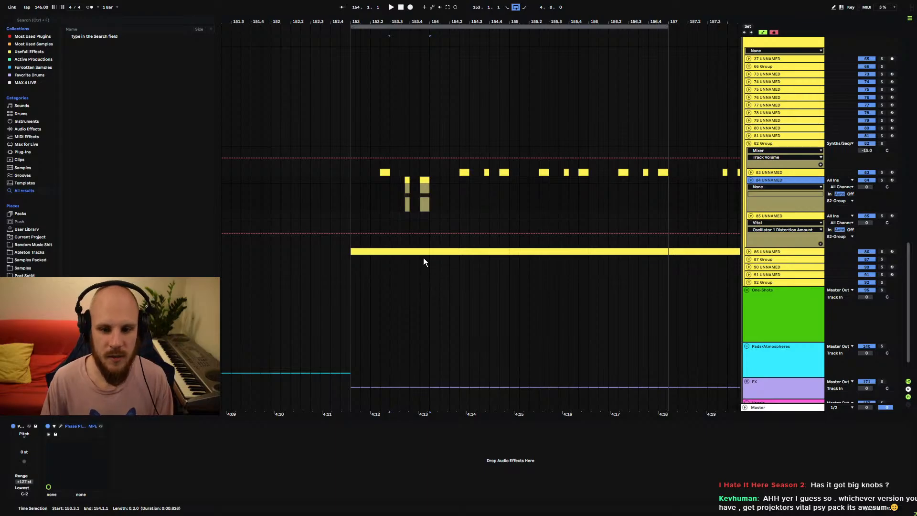
pyautogui.click(61, 425)
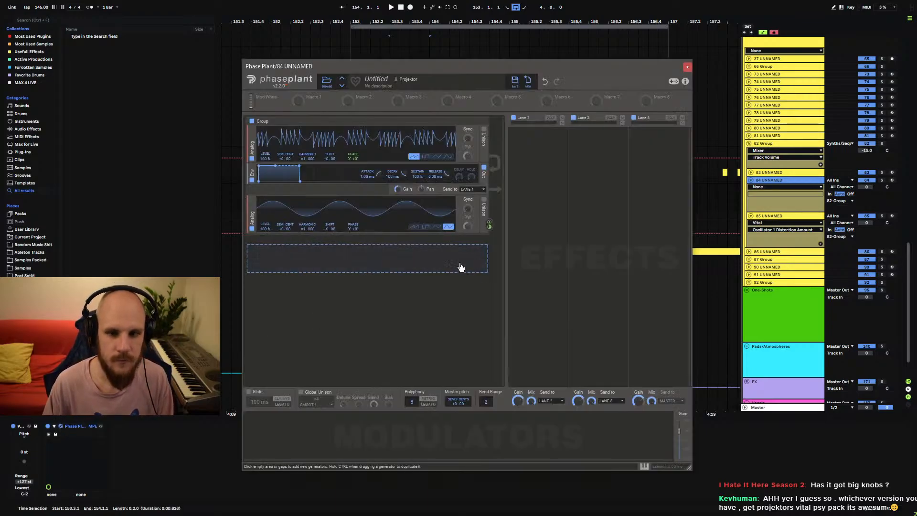
pyautogui.click(881, 180)
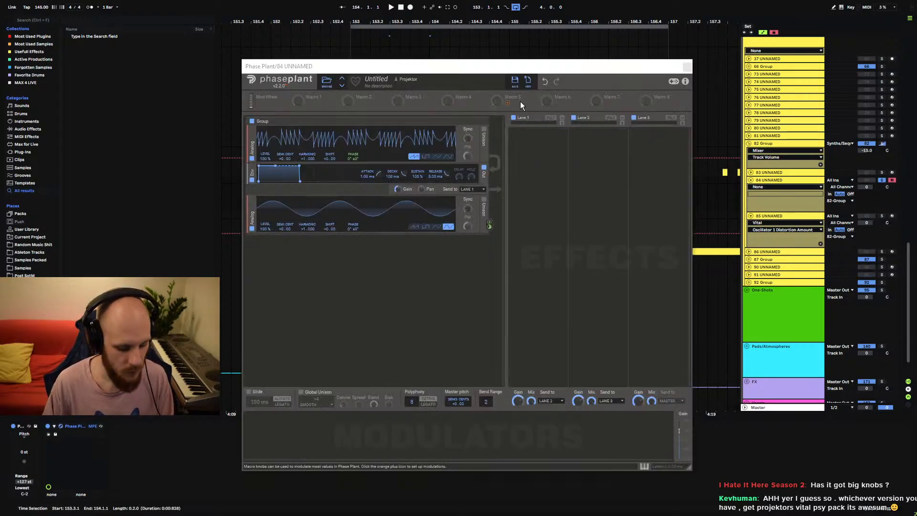
pyautogui.moveTo(452, 65); pyautogui.dragTo(432, 224)
pyautogui.click(384, 171)
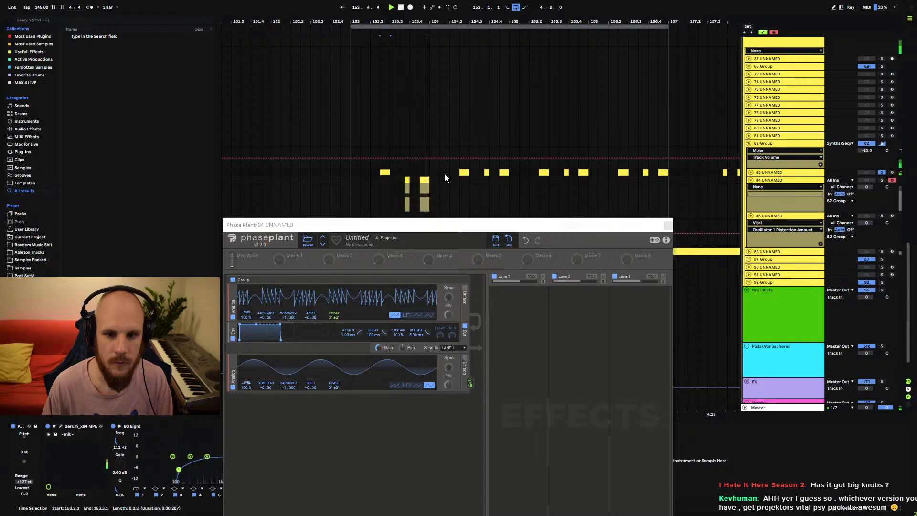
pyautogui.moveTo(426, 226); pyautogui.dragTo(432, 105)
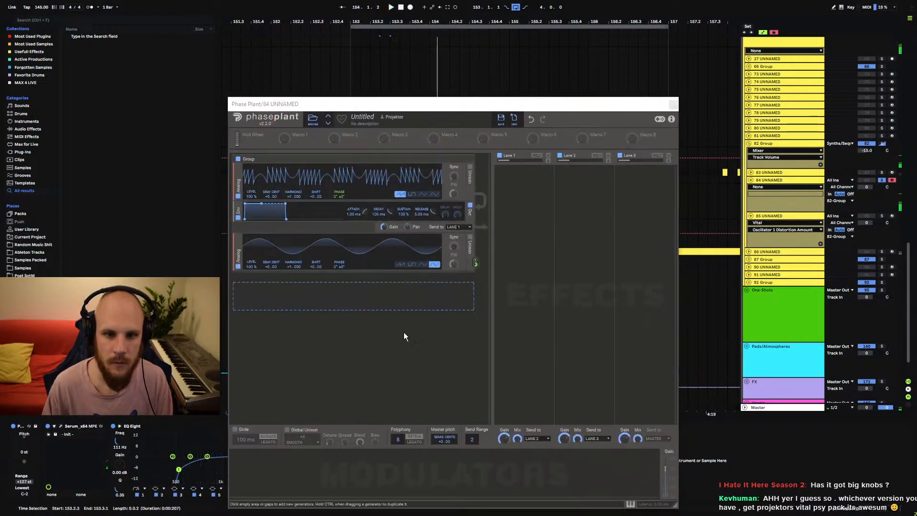
# - Add a Nonlinear Filter to the Phase Plant patch and place it in the group between the upper oscillator and the envelope
pyautogui.click(264, 462)
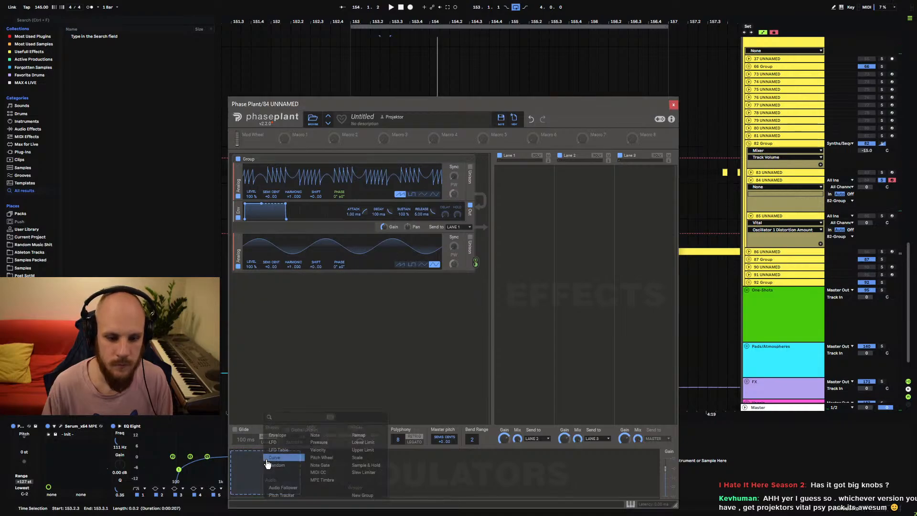
pyautogui.click(329, 329)
pyautogui.click(311, 285)
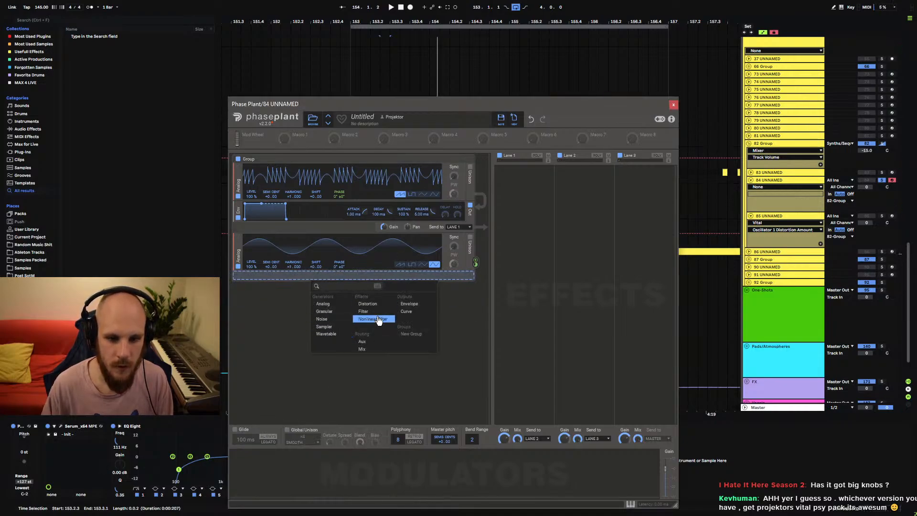
pyautogui.click(375, 319)
pyautogui.moveTo(238, 293); pyautogui.dragTo(240, 229)
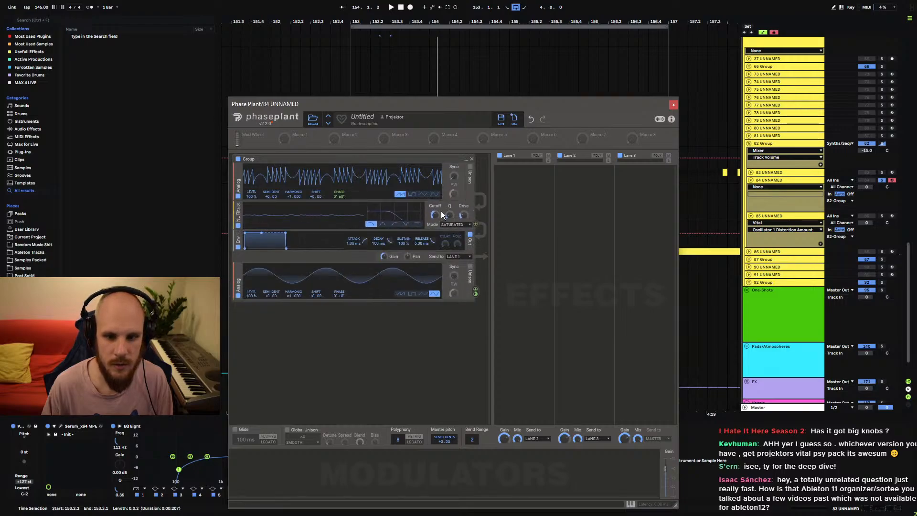
# - Add an Envelope modulator to the patch with 0 ms attack, about 208 ms decay and 0% sustain
pyautogui.click(285, 471)
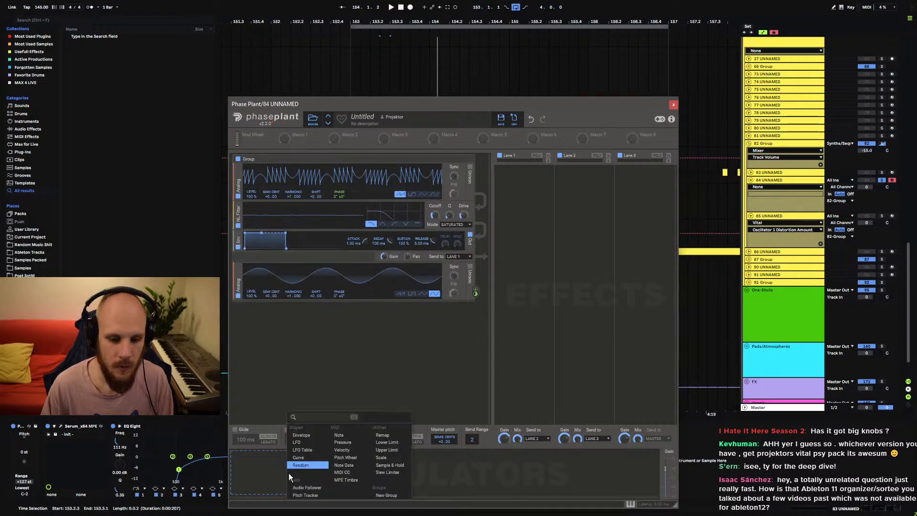
pyautogui.click(311, 437)
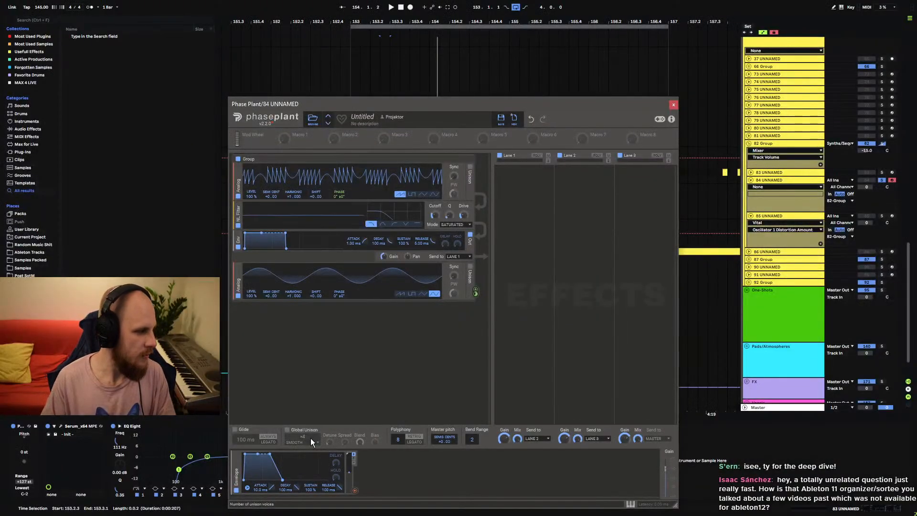
pyautogui.moveTo(422, 105); pyautogui.dragTo(455, 42)
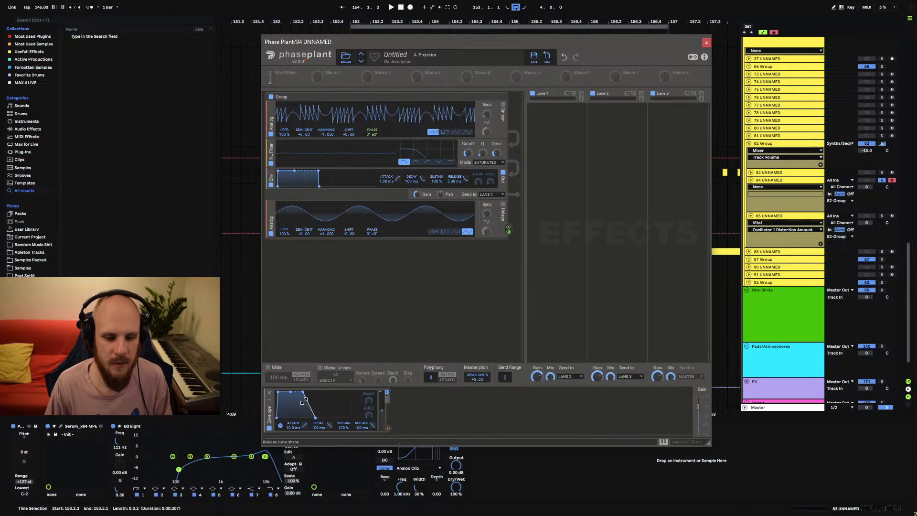
pyautogui.doubleClick(292, 427)
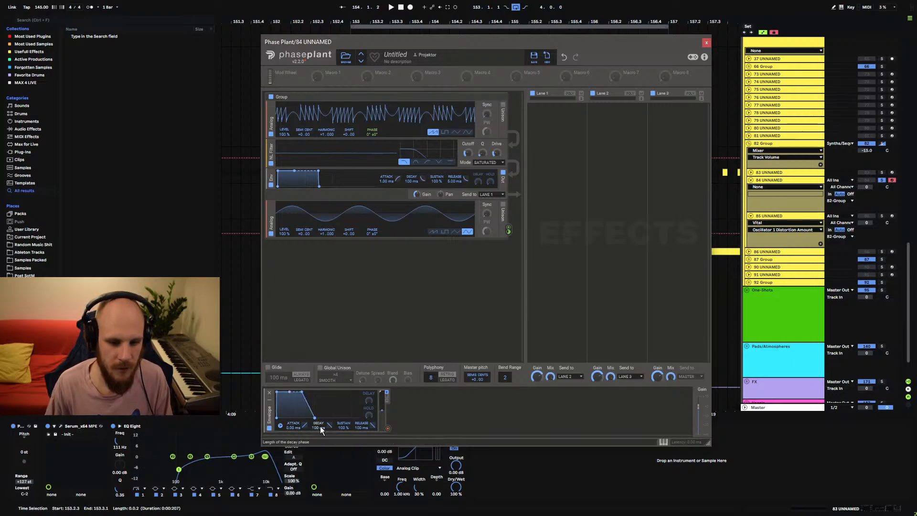
pyautogui.moveTo(320, 430)
pyautogui.mouseDown()
pyautogui.moveTo(321, 416)
pyautogui.moveTo(352, 447)
pyautogui.moveTo(331, 417)
pyautogui.mouseUp()
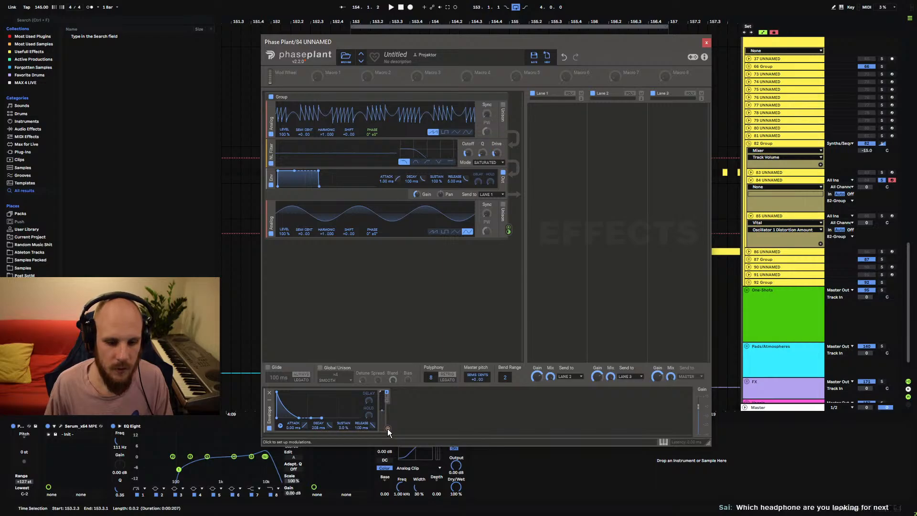
# - Route the Envelope modulator to the nonlinear filter's cutoff and play a few test notes
pyautogui.moveTo(388, 429)
pyautogui.mouseDown()
pyautogui.moveTo(504, 207)
pyautogui.moveTo(468, 165)
pyautogui.moveTo(468, 148)
pyautogui.mouseUp()
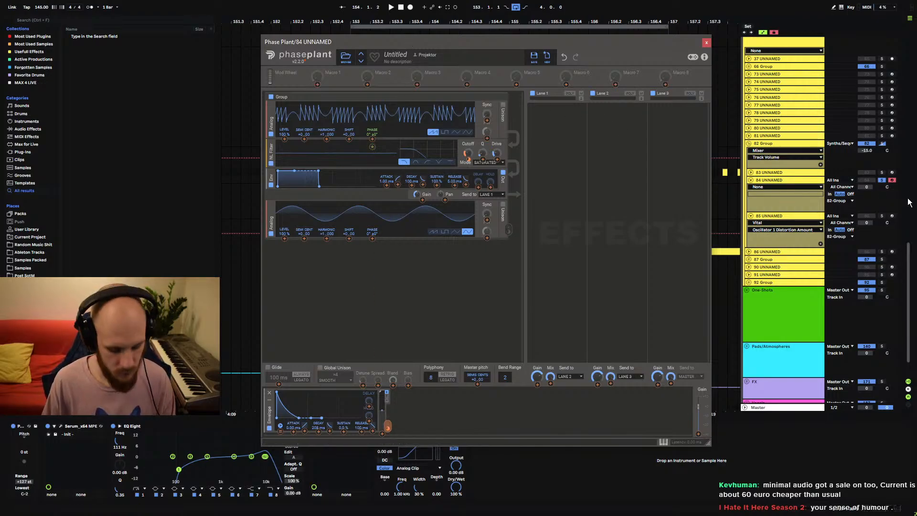
pyautogui.press('m')
pyautogui.press('a')
pyautogui.press('z')
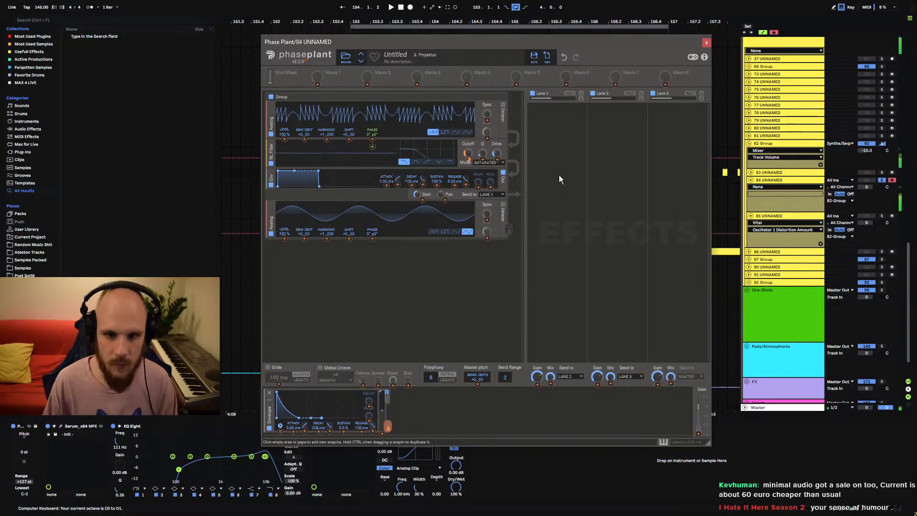
# - Close Phase Plant and arm 83 UNNAMED to audition its sound for comparison
pyautogui.click(706, 43)
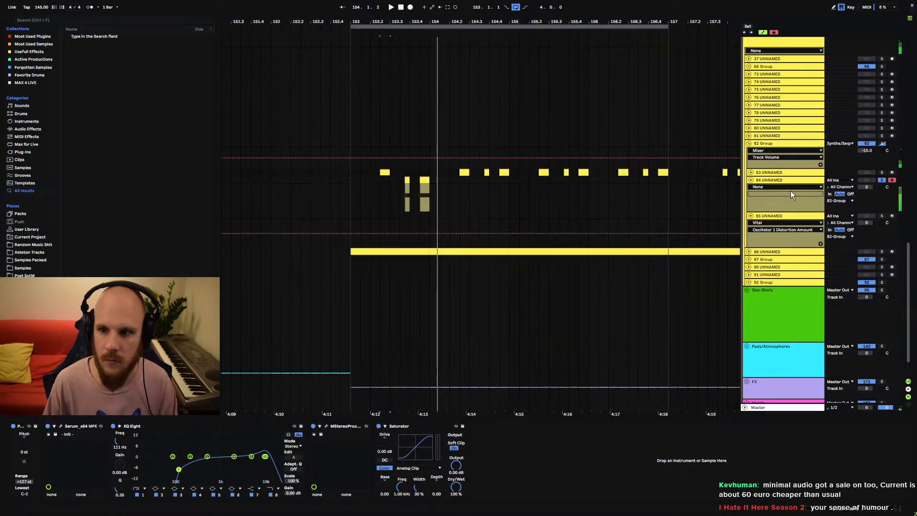
pyautogui.click(892, 172)
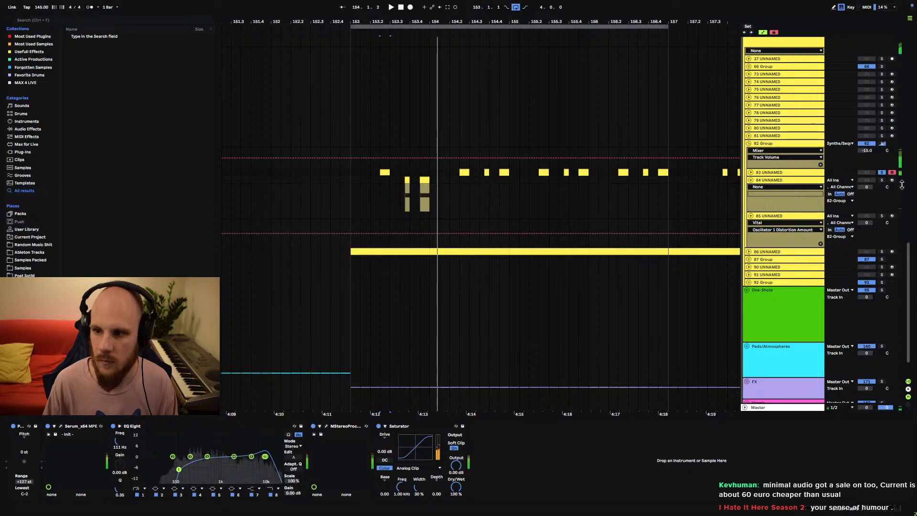
pyautogui.click(843, 198)
# - Reopen Phase Plant on 84 UNNAMED and set the group's output envelope to 0% sustain and about 284 ms decay
pyautogui.click(61, 425)
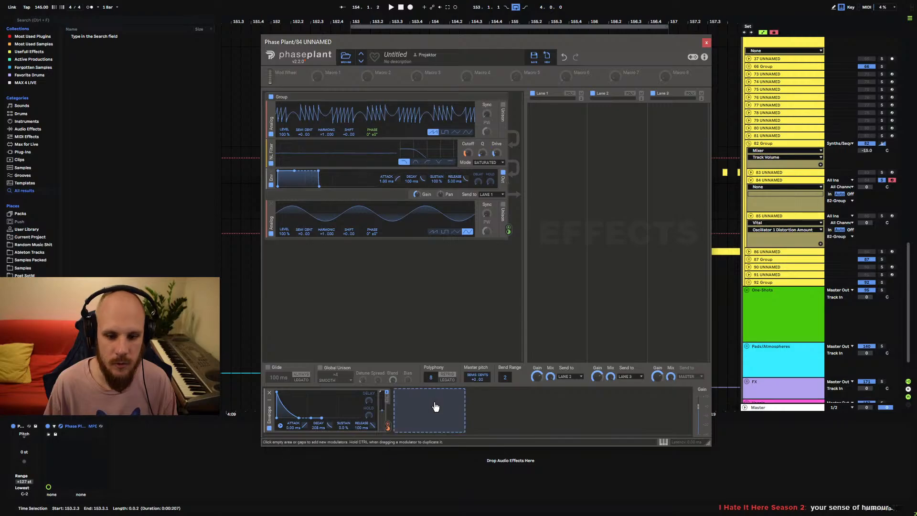
pyautogui.moveTo(436, 181); pyautogui.dragTo(436, 230)
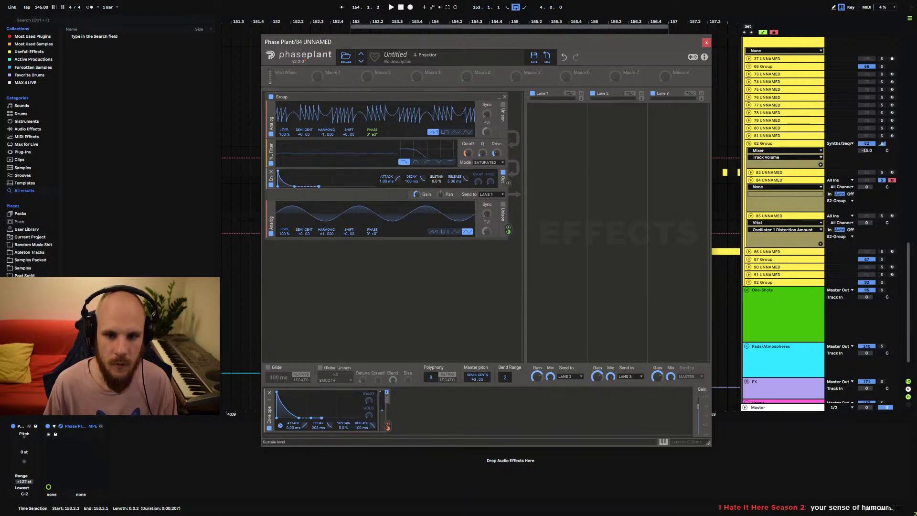
pyautogui.moveTo(409, 181); pyautogui.dragTo(409, 163)
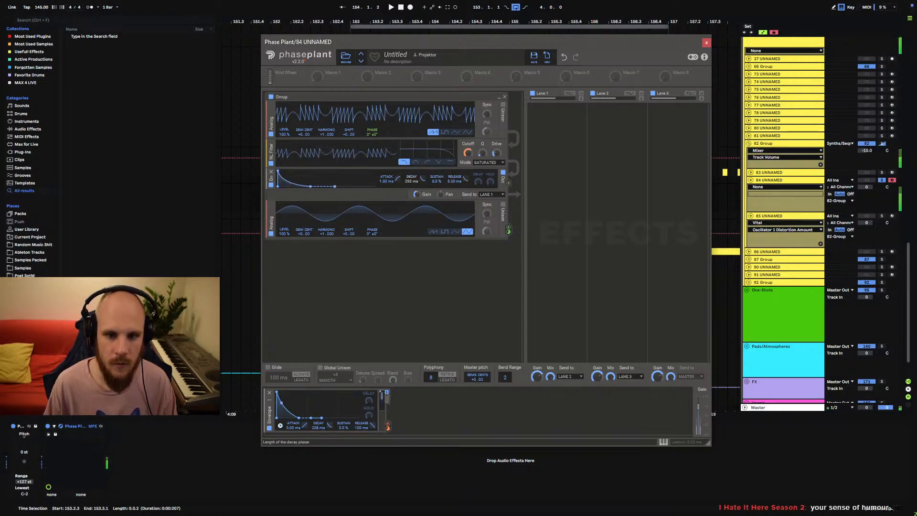
# - Add a Disperser at about 820 Hz to Lane 1, followed by a Distortion effect
pyautogui.click(558, 129)
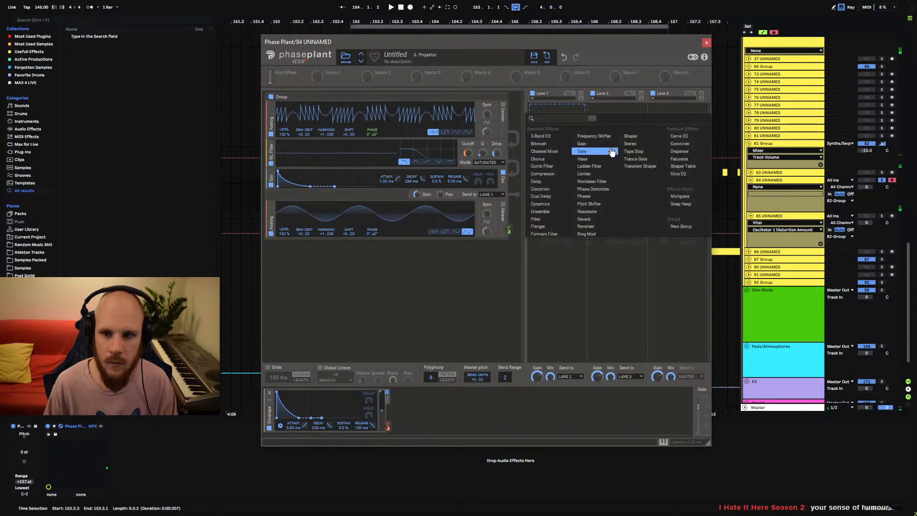
pyautogui.click(685, 152)
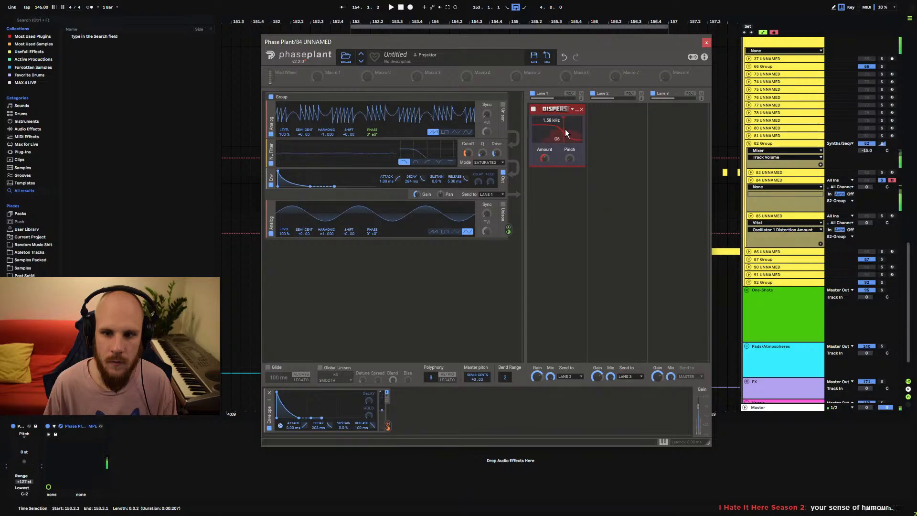
pyautogui.moveTo(565, 129)
pyautogui.mouseDown()
pyautogui.moveTo(571, 163)
pyautogui.moveTo(559, 133)
pyautogui.mouseUp()
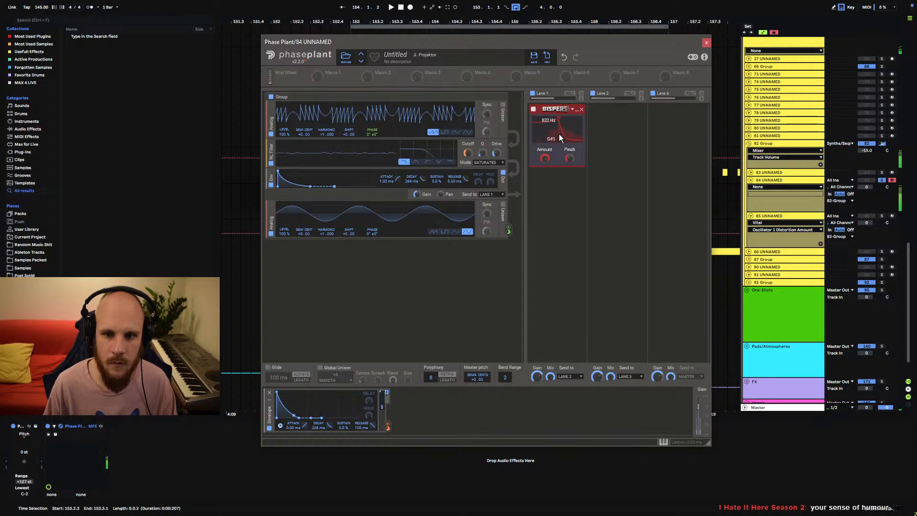
pyautogui.click(554, 189)
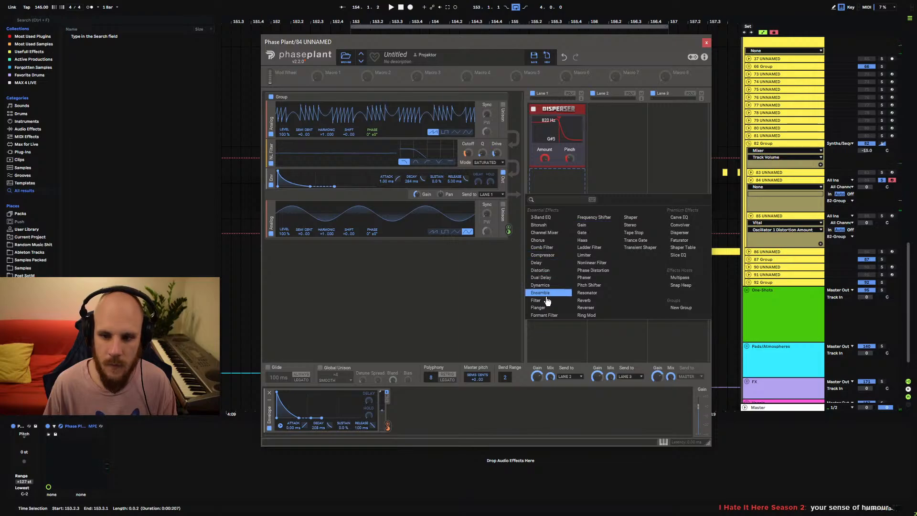
pyautogui.click(548, 270)
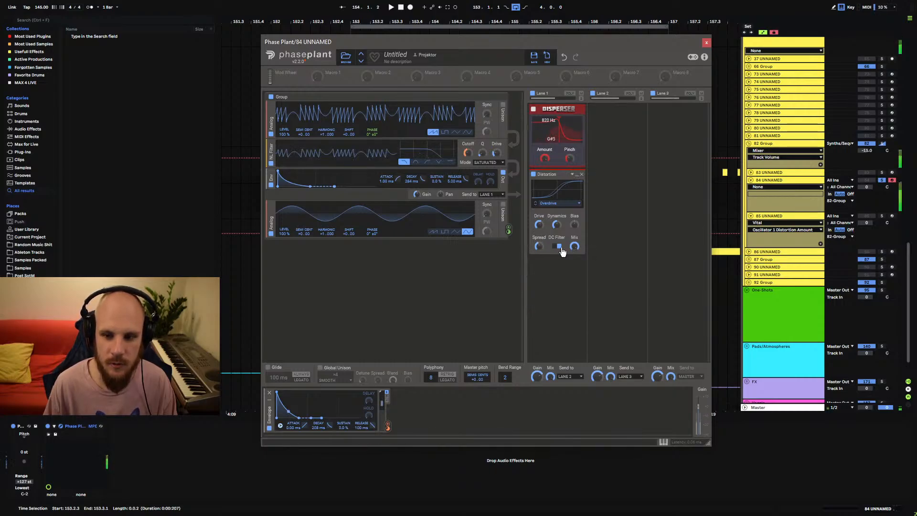
# - Add a Compressor to Lane 2, set it to Fast mode and adjust its threshold, attack and ratio
pyautogui.click(611, 125)
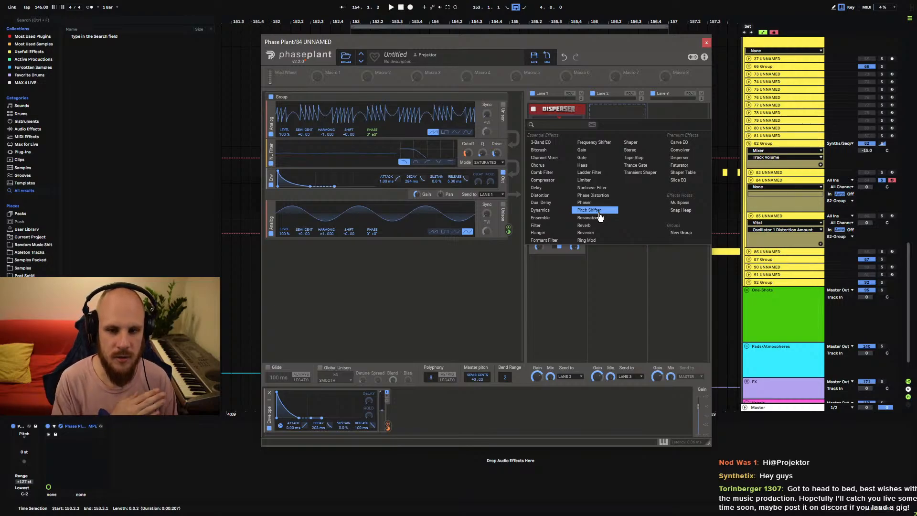
pyautogui.click(561, 180)
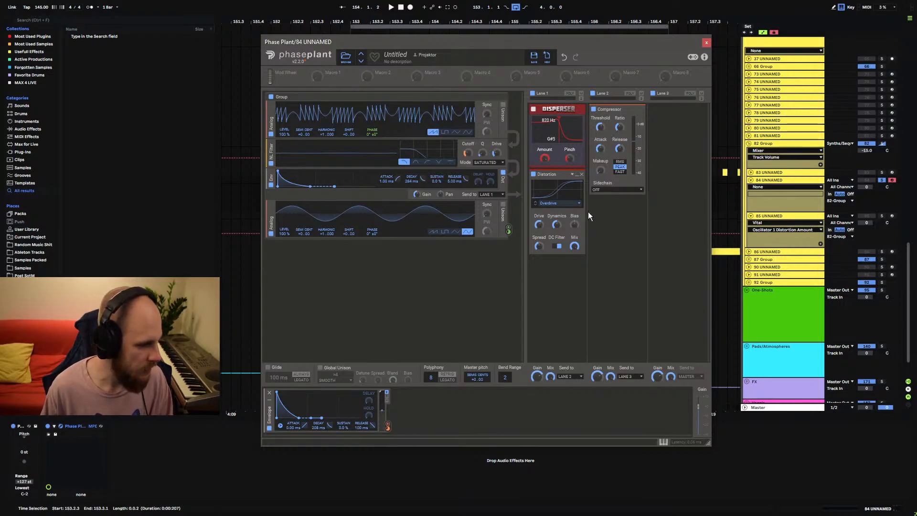
pyautogui.click(559, 246)
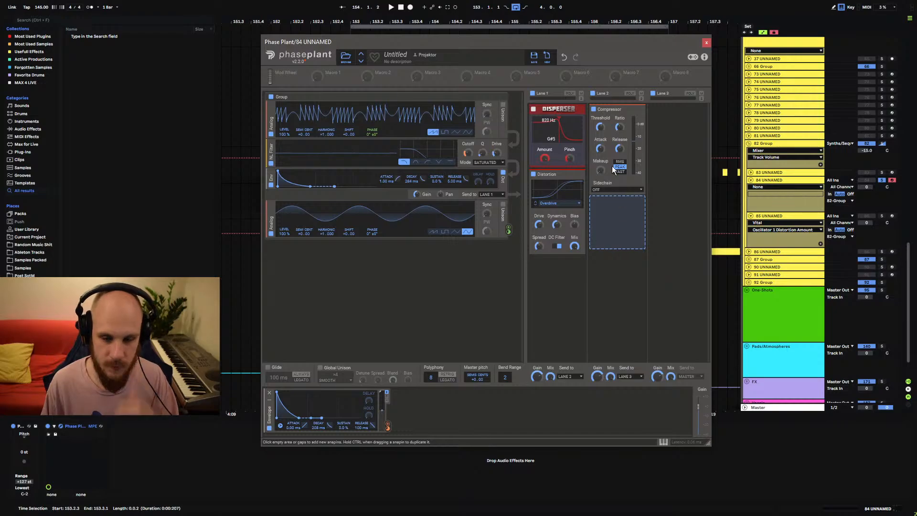
pyautogui.moveTo(564, 44); pyautogui.dragTo(529, 46)
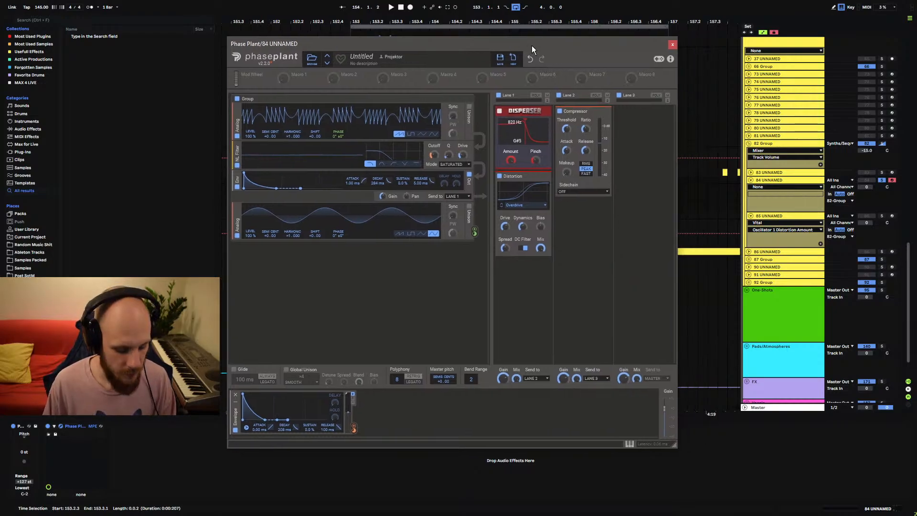
pyautogui.moveTo(566, 129); pyautogui.dragTo(566, 126)
pyautogui.moveTo(566, 151); pyautogui.dragTo(585, 136)
pyautogui.click(586, 173)
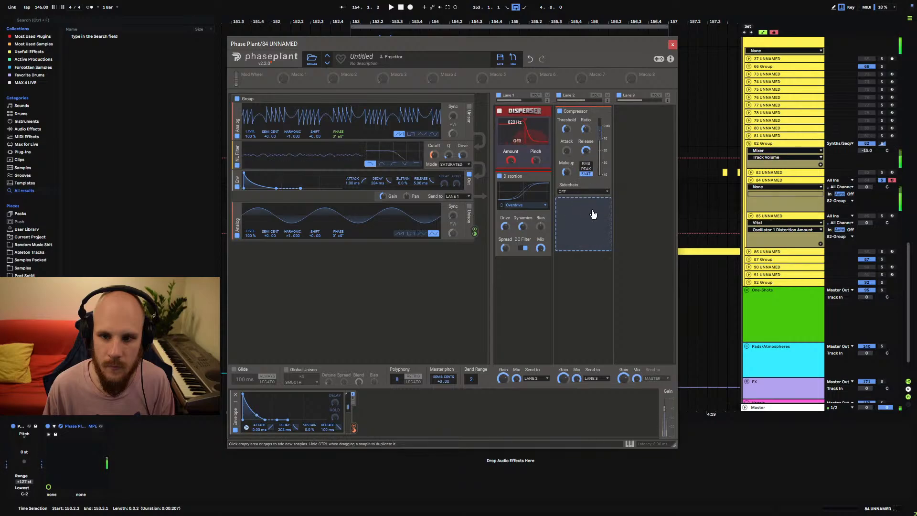
pyautogui.moveTo(584, 130); pyautogui.dragTo(584, 122)
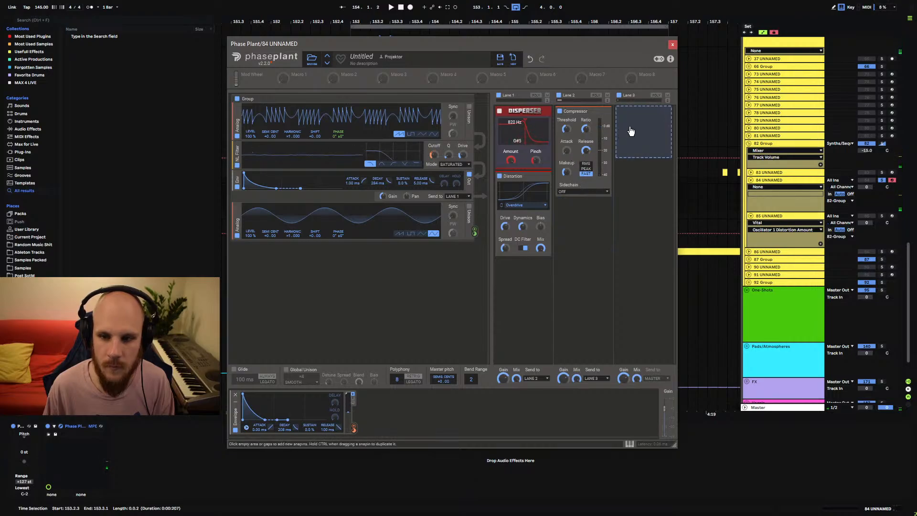
# - Add a Bitcrush below the Compressor in Lane 2 and lower its sample rate to about 11.9 kHz
pyautogui.click(591, 215)
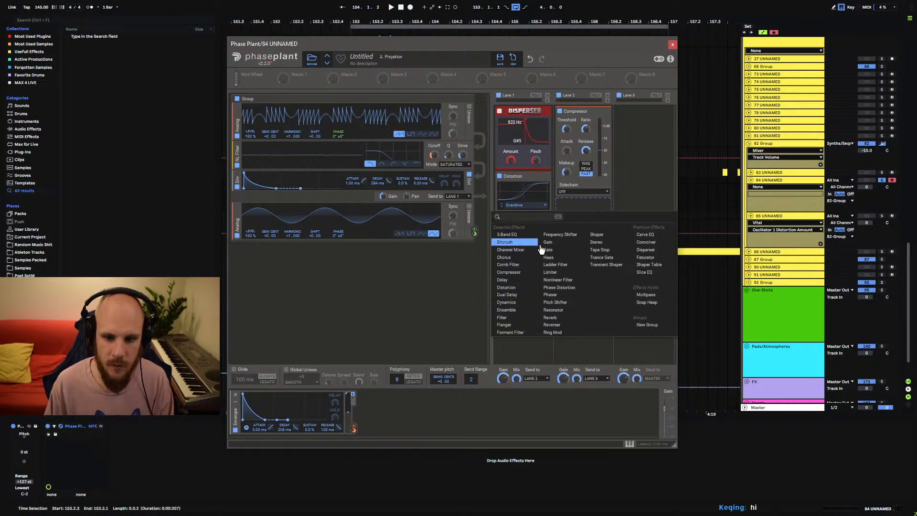
pyautogui.click(521, 242)
pyautogui.moveTo(577, 217)
pyautogui.mouseDown()
pyautogui.moveTo(578, 187)
pyautogui.moveTo(578, 199)
pyautogui.mouseUp()
pyautogui.moveTo(578, 223); pyautogui.dragTo(579, 218)
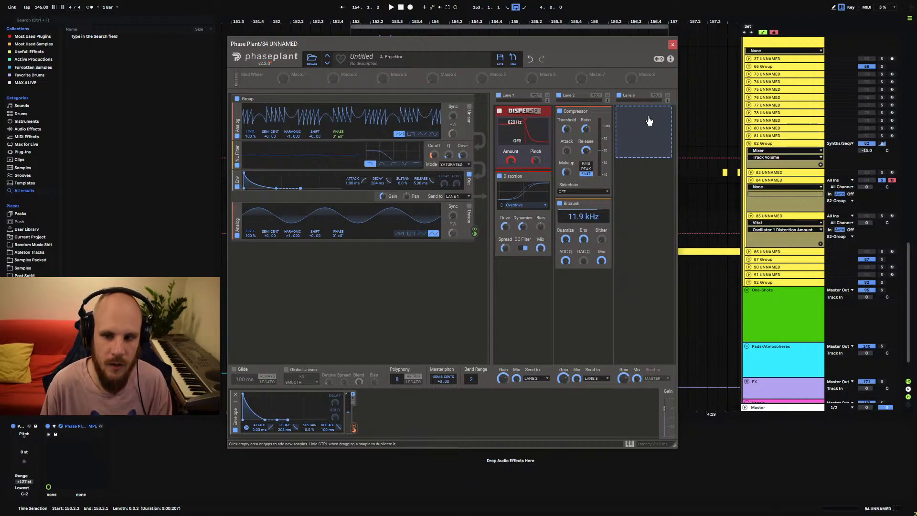
# - Add a Phase Distortion effect to Lane 3
pyautogui.click(646, 121)
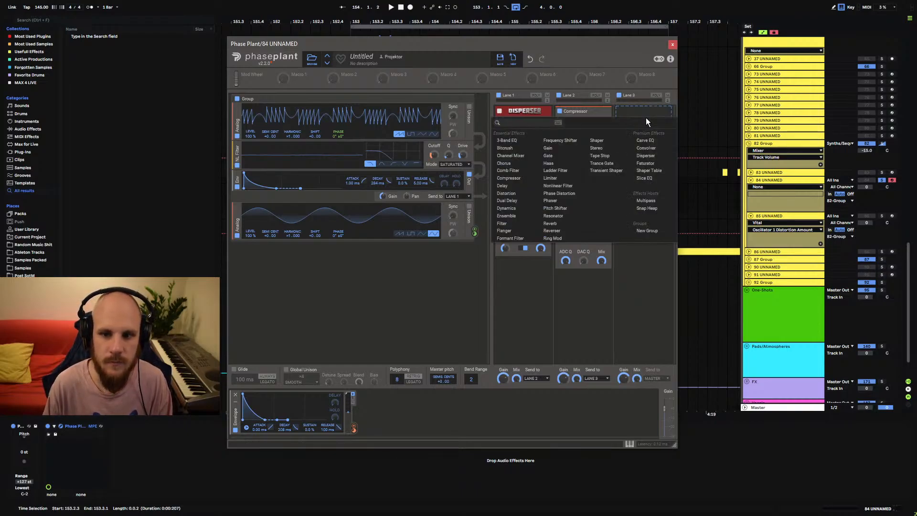
pyautogui.click(559, 193)
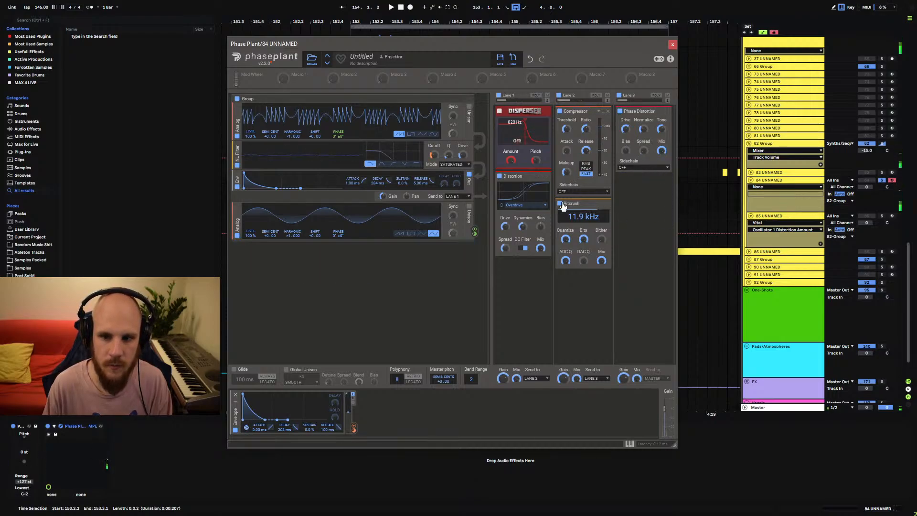
# - Add an Analog oscillator in a new group sent to Sideband, and set the Phase Distortion's sidechain to Sideband
pyautogui.click(375, 267)
pyautogui.click(374, 295)
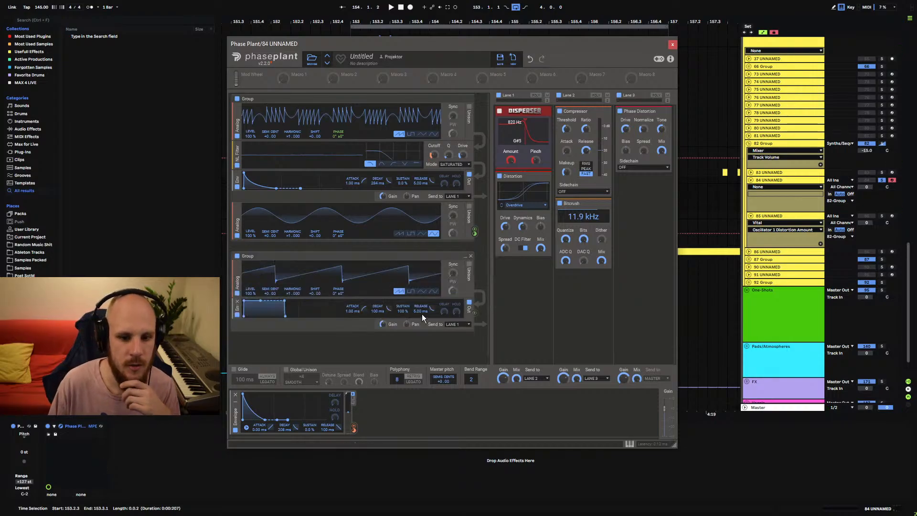
pyautogui.click(458, 323)
pyautogui.click(457, 352)
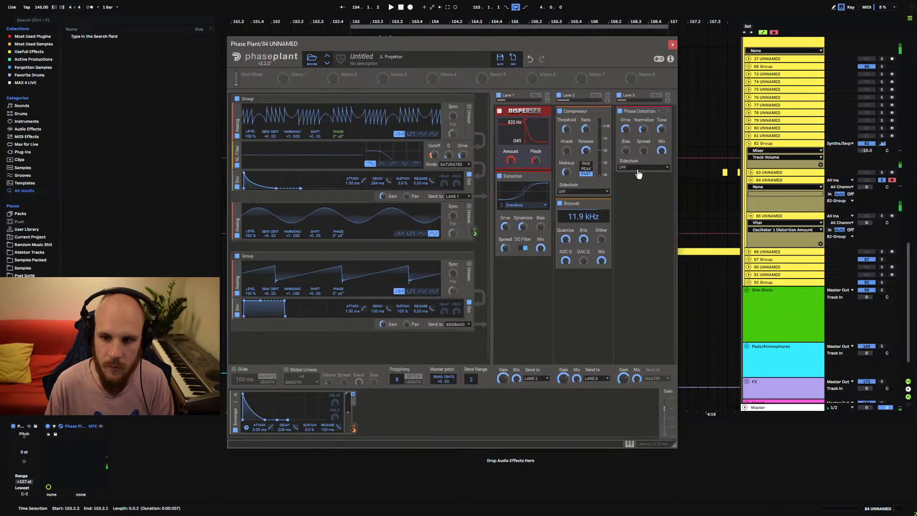
pyautogui.click(643, 167)
pyautogui.click(645, 178)
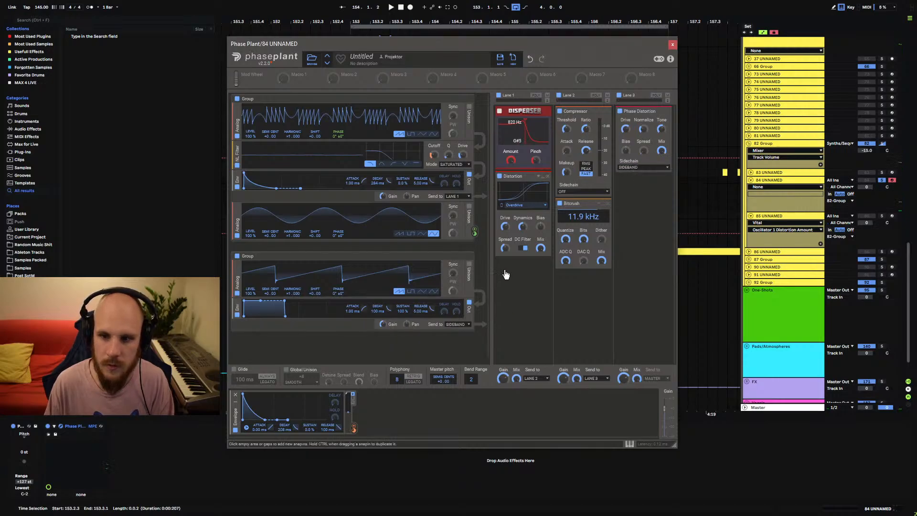
# - Add another Analog oscillator below the Sideband group, set it to a triangle wave and use it to modulate the Sideband oscillator's phase
pyautogui.click(403, 336)
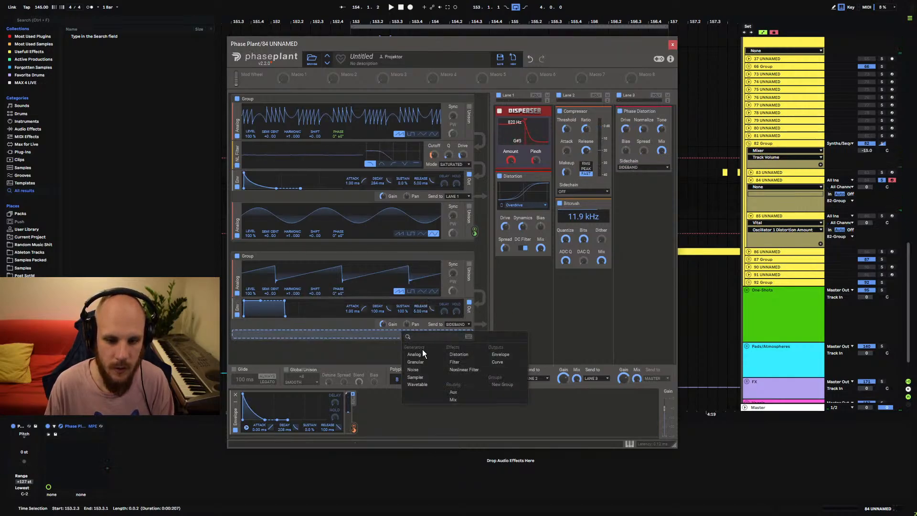
pyautogui.click(422, 349)
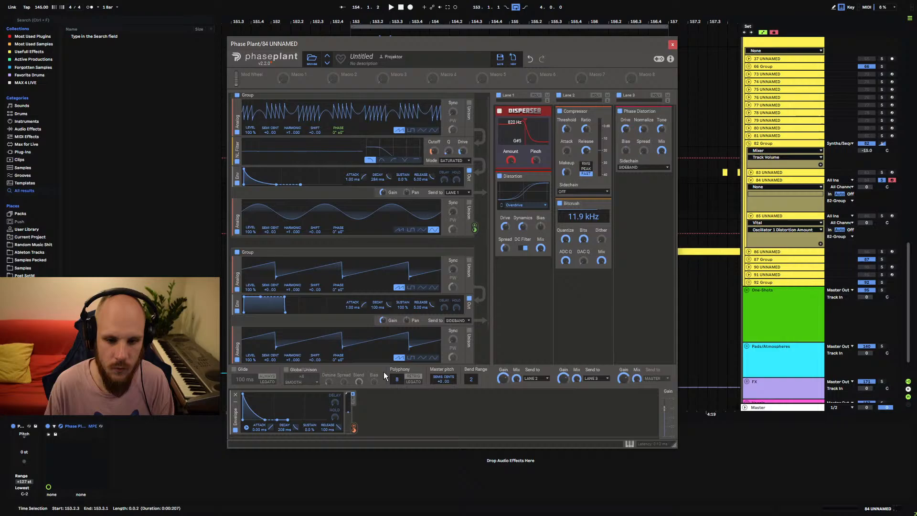
pyautogui.click(422, 357)
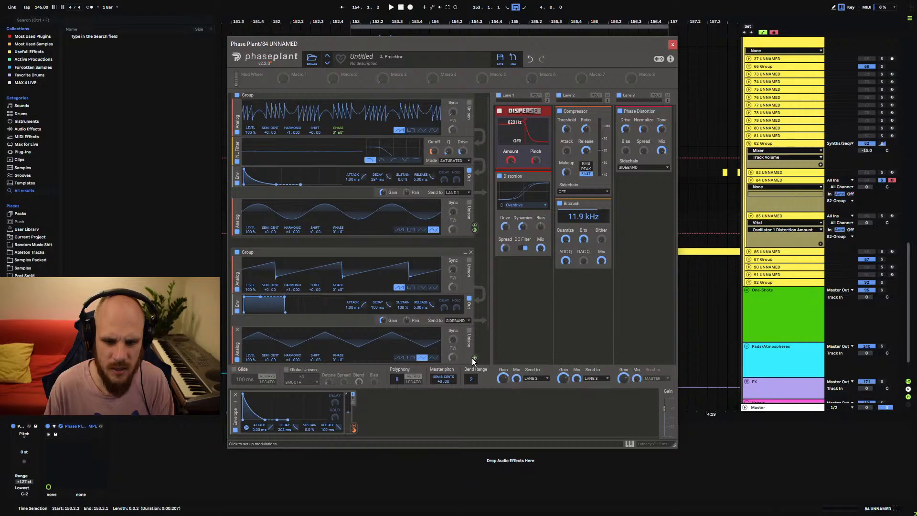
pyautogui.moveTo(474, 358); pyautogui.dragTo(339, 302)
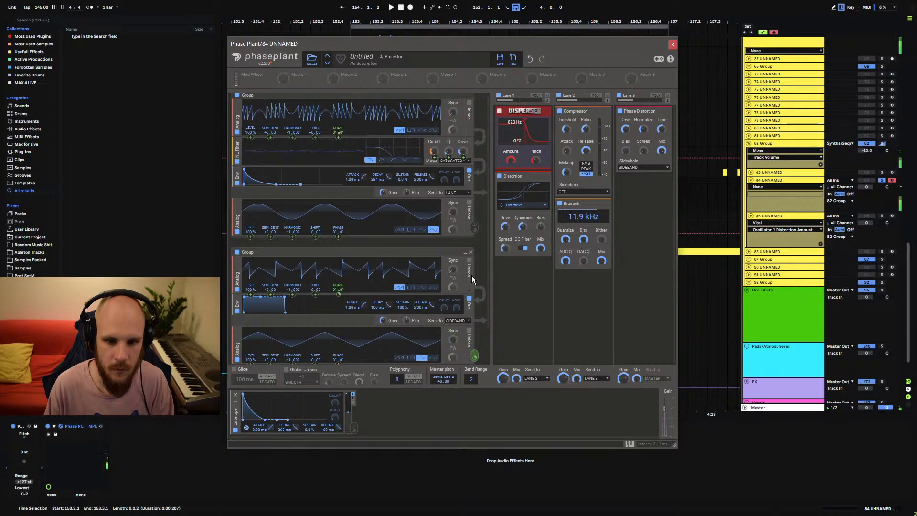
pyautogui.scroll(-3, 486, 253)
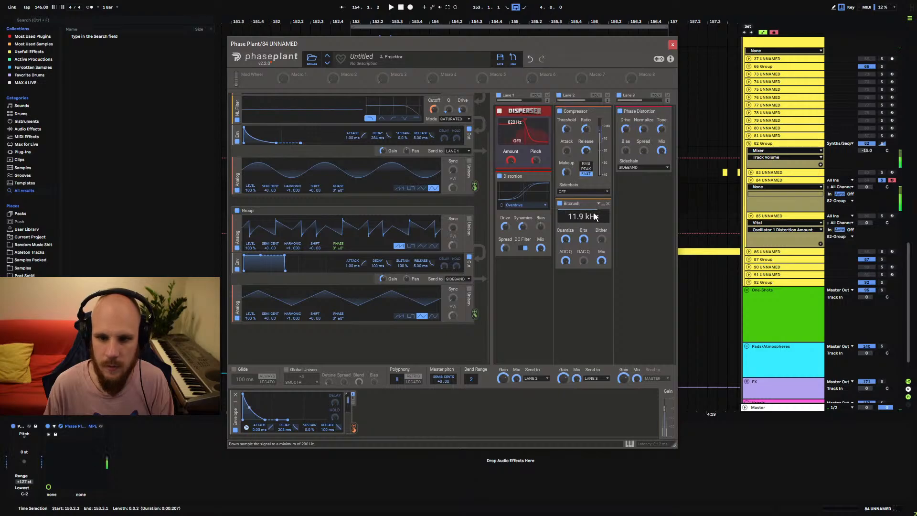
# - Add a Distortion below the Phase Distortion in Lane 3, set it to Foldback and modulate its drive with the envelope
pyautogui.click(639, 193)
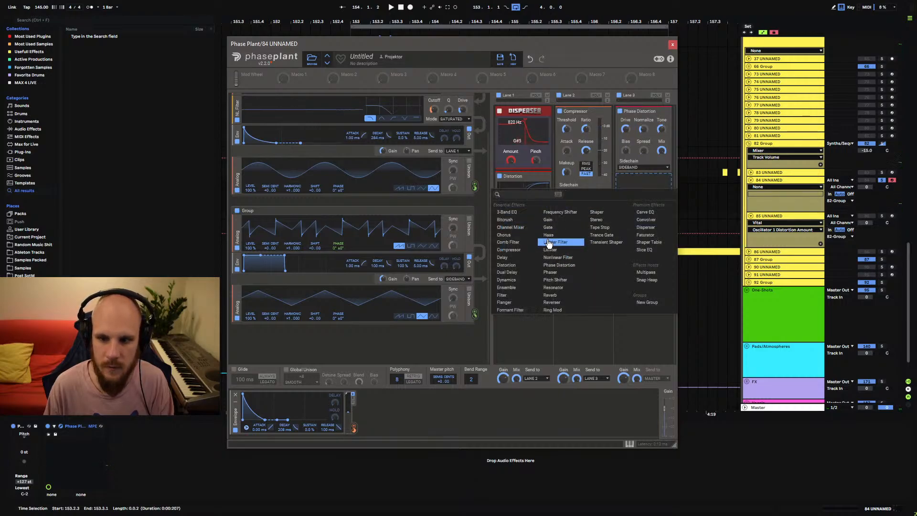
pyautogui.click(506, 265)
pyautogui.click(642, 208)
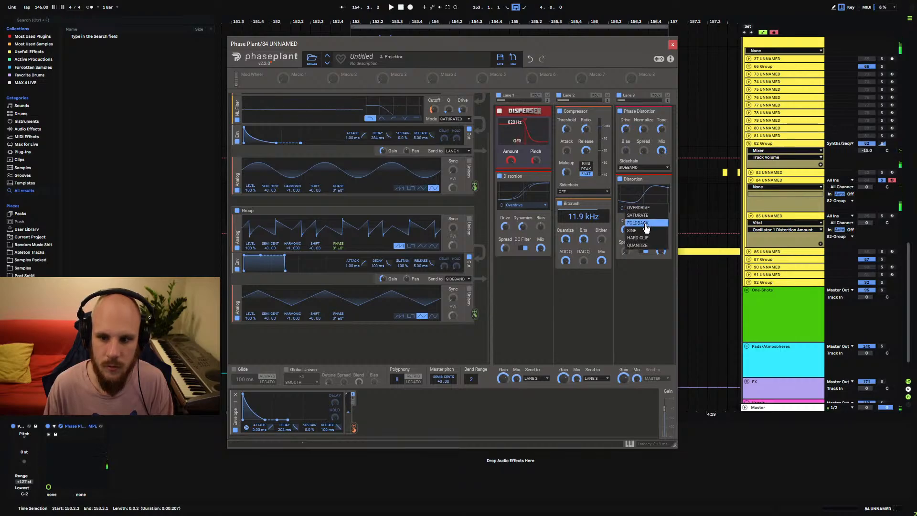
pyautogui.click(635, 227)
pyautogui.moveTo(626, 230); pyautogui.dragTo(625, 232)
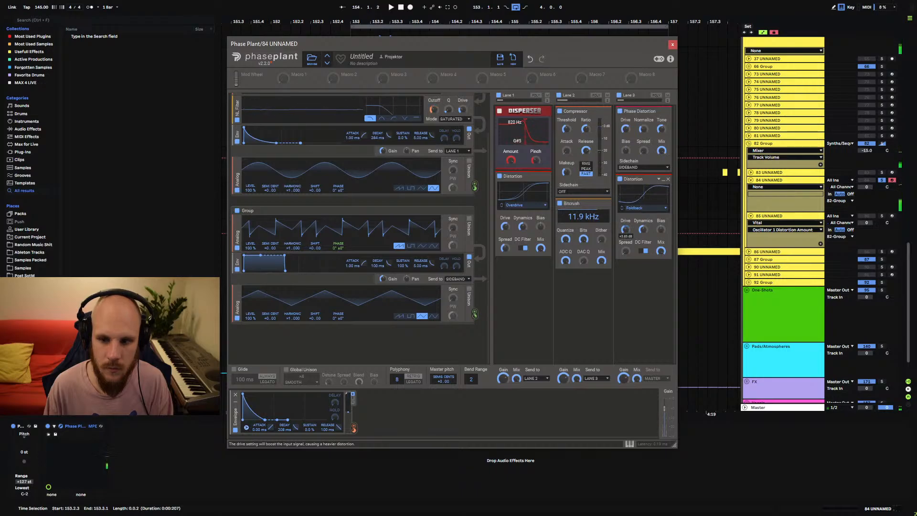
pyautogui.moveTo(353, 428); pyautogui.dragTo(626, 201)
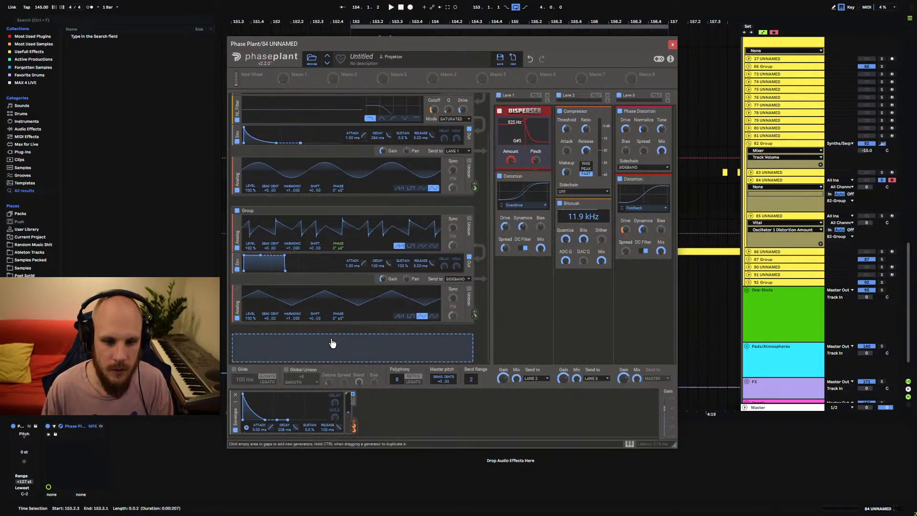
# - Enable two-voice Smooth unison on the Sideband group's oscillator, raise its stereo spread and close the synth window
pyautogui.click(469, 221)
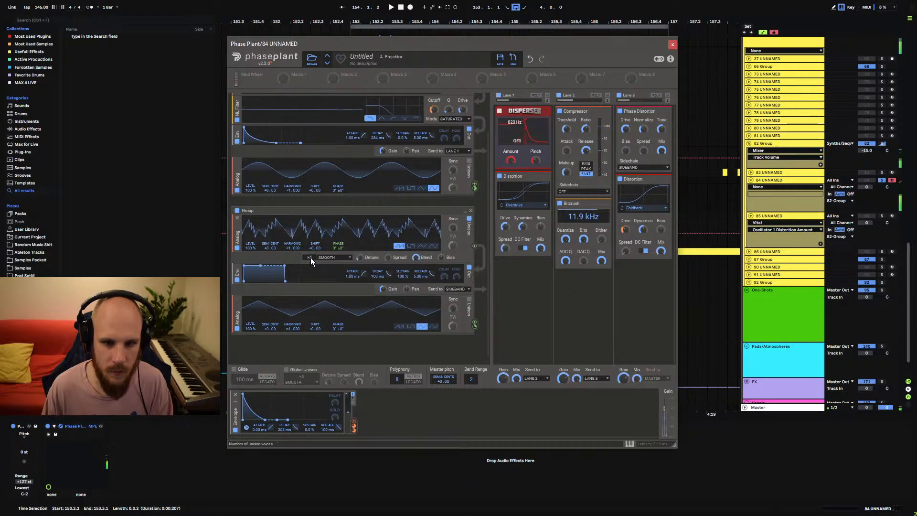
pyautogui.moveTo(311, 258); pyautogui.dragTo(310, 273)
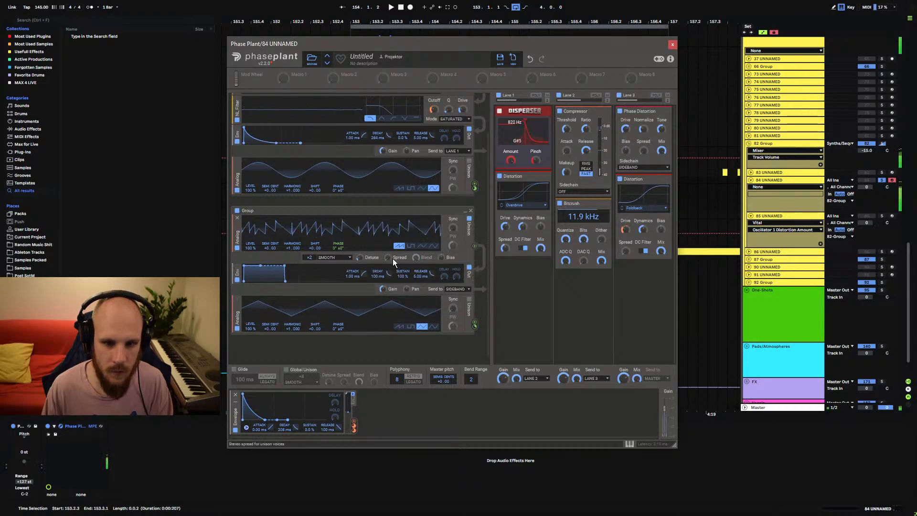
pyautogui.moveTo(388, 258); pyautogui.dragTo(388, 242)
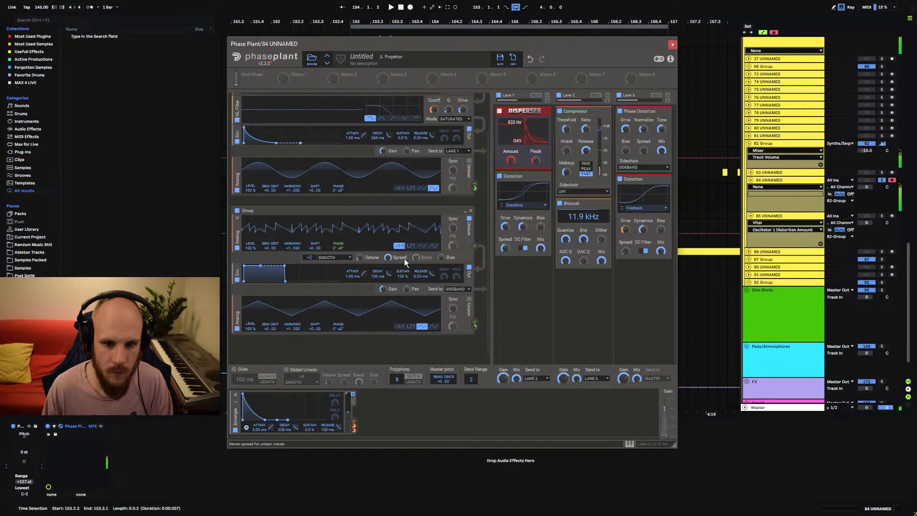
pyautogui.scroll(2, 488, 260)
pyautogui.scroll(-2, 492, 239)
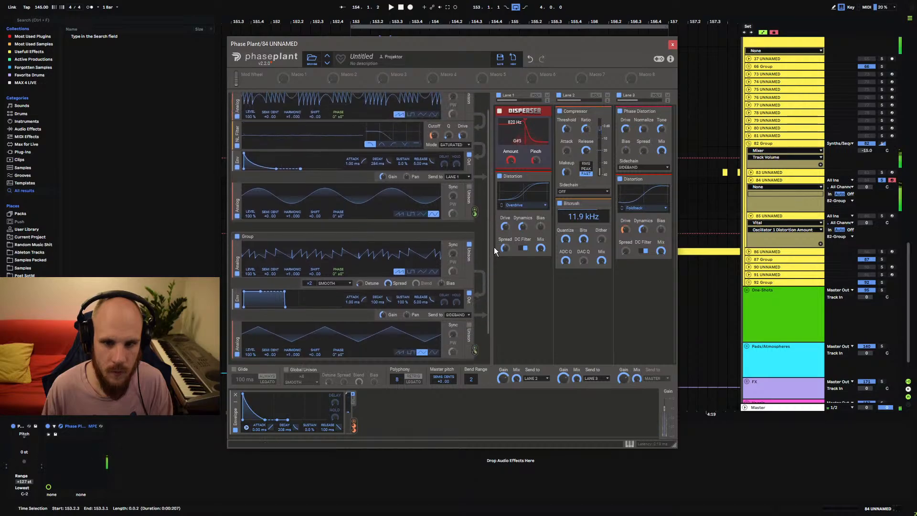
pyautogui.click(673, 45)
# - Listen to the new synth sound in the full mix from bar 153
pyautogui.press('space')
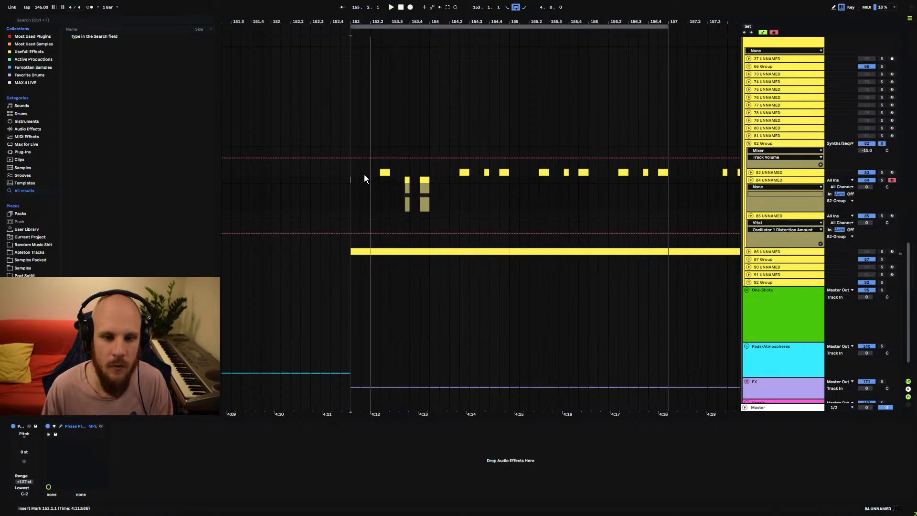
pyautogui.click(349, 179)
pyautogui.press('space')
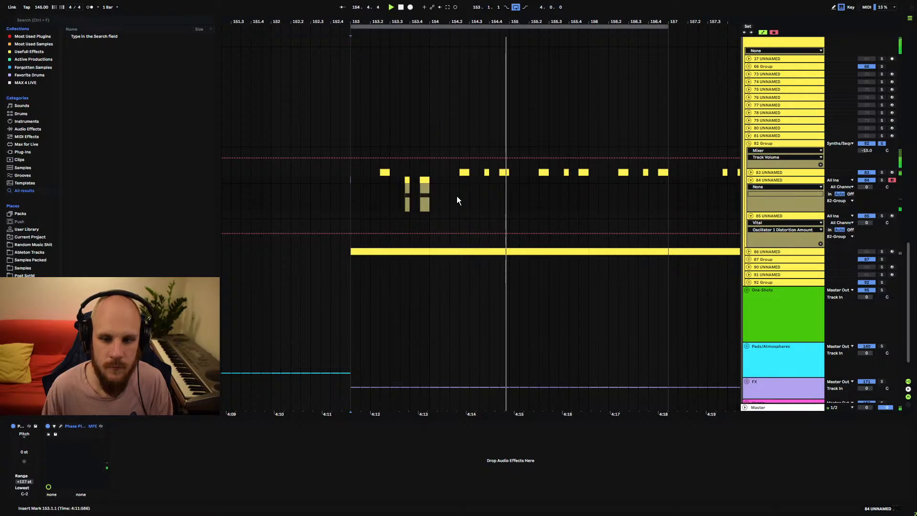
# - Replace track 83's response clips in bars 154 to 156 with copies of track 84's bar 153 pattern, and play from bar 153
pyautogui.moveTo(470, 173); pyautogui.dragTo(649, 173)
pyautogui.moveTo(430, 181); pyautogui.dragTo(349, 184)
pyautogui.hotkey('ctrl', 'd')
pyautogui.hotkey('ctrl', 'd')
pyautogui.click(352, 181)
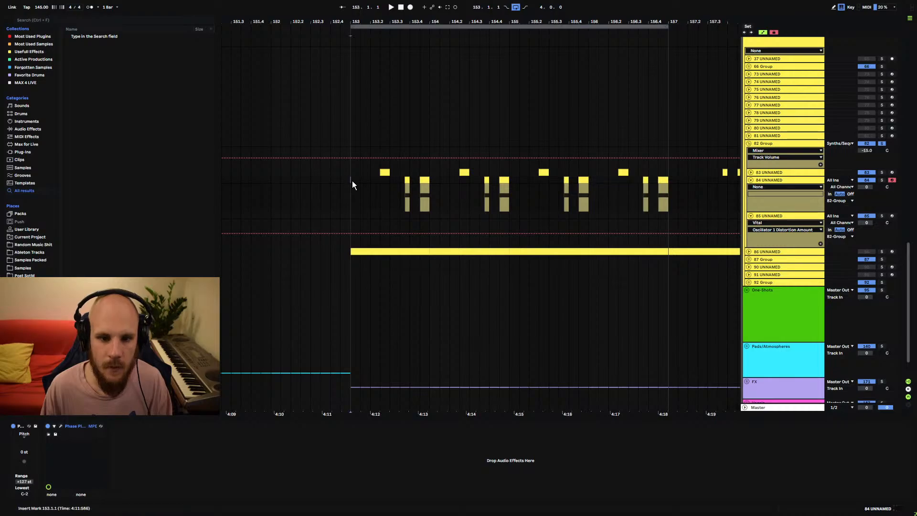
pyautogui.press('space')
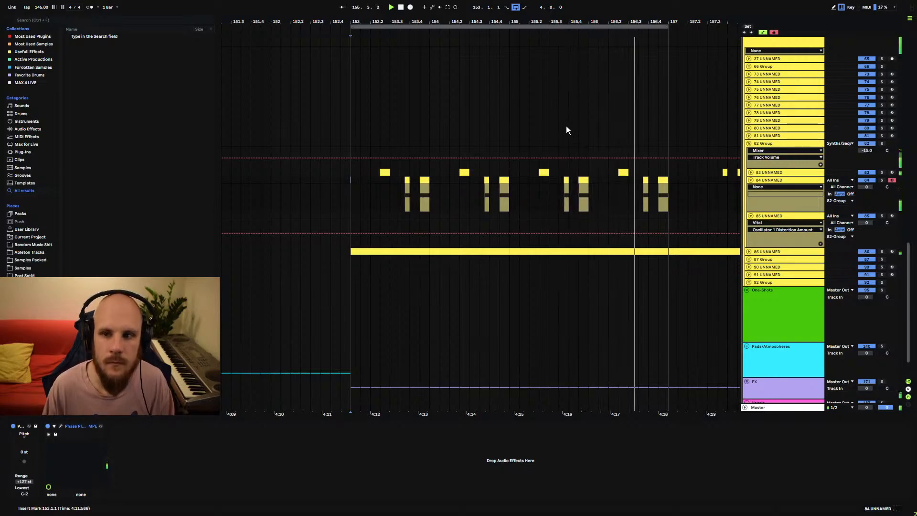
# - Try repeating only track 84's four-bar pattern over the bars after 157, and undo the duplicates
pyautogui.moveTo(406, 21); pyautogui.dragTo(406, 0)
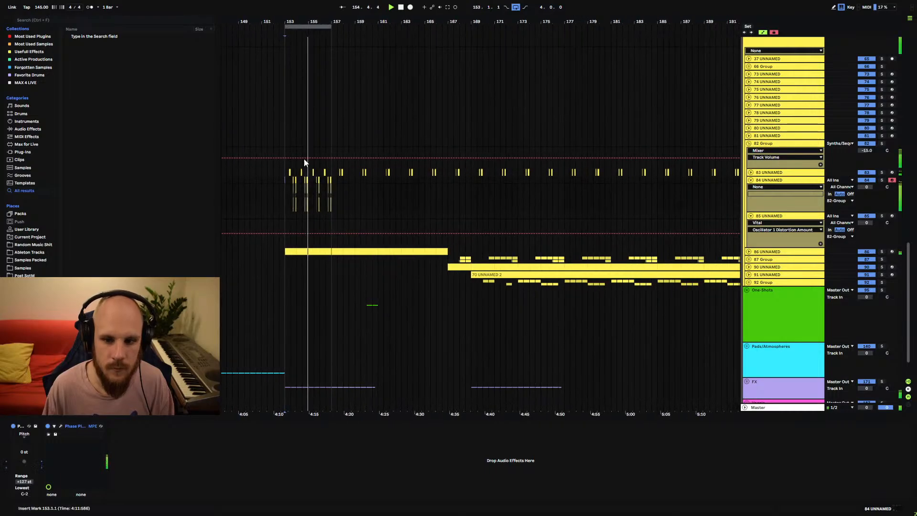
pyautogui.moveTo(286, 180); pyautogui.dragTo(333, 182)
pyautogui.hotkey('ctrl', 'd')
pyautogui.hotkey('ctrl', 'd')
pyautogui.hotkey('ctrl', 'd')
pyautogui.hotkey('ctrl', 'd')
pyautogui.hotkey('ctrl', 'd')
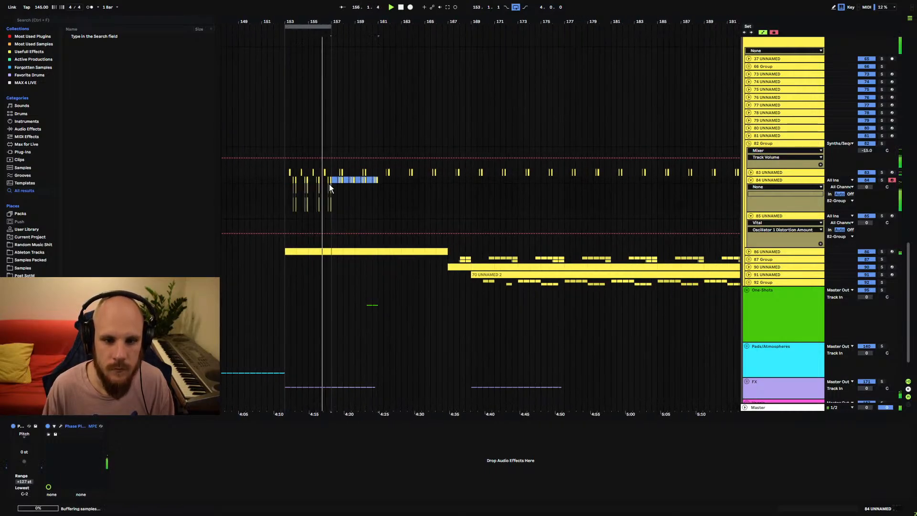
pyautogui.hotkey('ctrl', 'z')
pyautogui.hotkey('ctrl', 'z')
pyautogui.hotkey('ctrl', 'z')
pyautogui.hotkey('ctrl', 'z')
pyautogui.hotkey('ctrl', 'z')
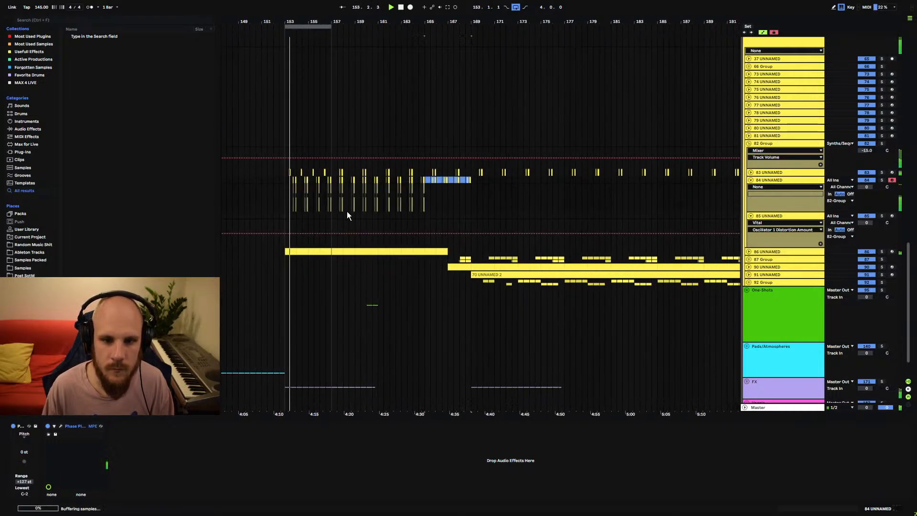
# - Clear track 83's clips after bar 157 and repeat the combined four-bar pattern of tracks 83 and 84 up to bar 193
pyautogui.moveTo(344, 23); pyautogui.dragTo(287, 2)
pyautogui.moveTo(273, 170); pyautogui.dragTo(436, 174)
pyautogui.moveTo(269, 171); pyautogui.dragTo(248, 189)
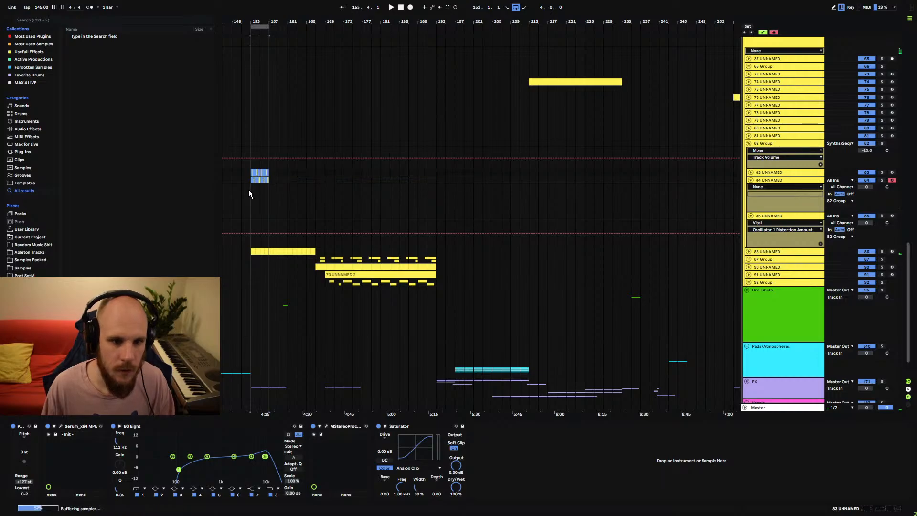
pyautogui.hotkey('ctrl', 'd')
pyautogui.hotkey('ctrl', 'd')
pyautogui.hotkey('ctrl', 'd')
pyautogui.hotkey('ctrl', 'd')
pyautogui.hotkey('ctrl', 'd')
pyautogui.hotkey('ctrl', 'd')
pyautogui.hotkey('ctrl', 'd')
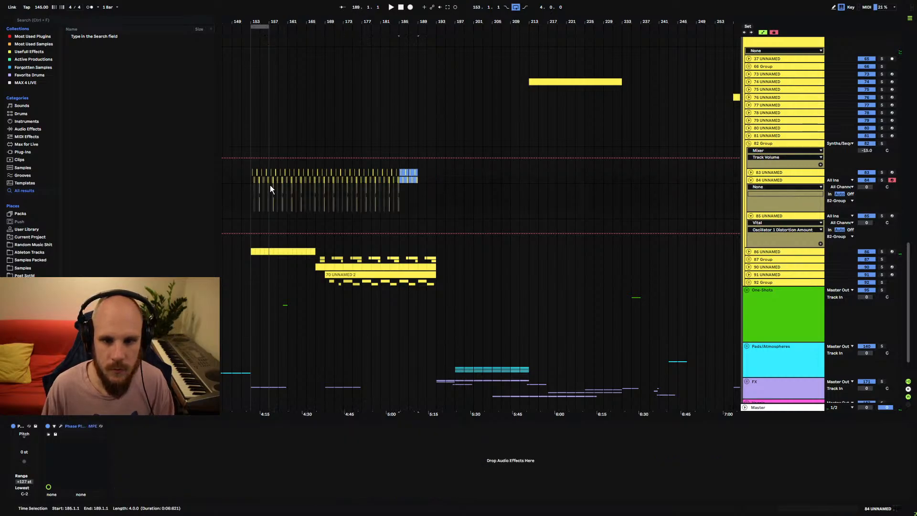
pyautogui.hotkey('ctrl', 'd')
# - Play from bar 169 and set track 84's volume to -5 dB
pyautogui.click(327, 191)
pyautogui.press('space')
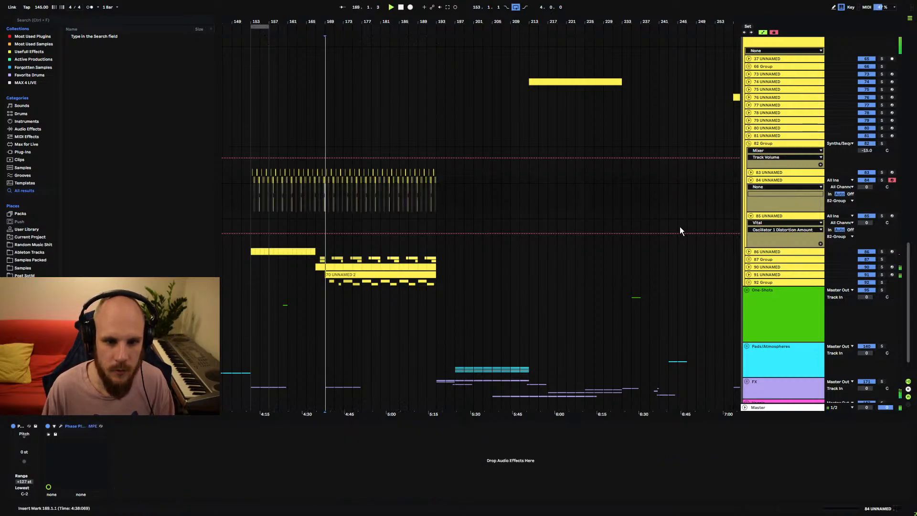
pyautogui.click(751, 180)
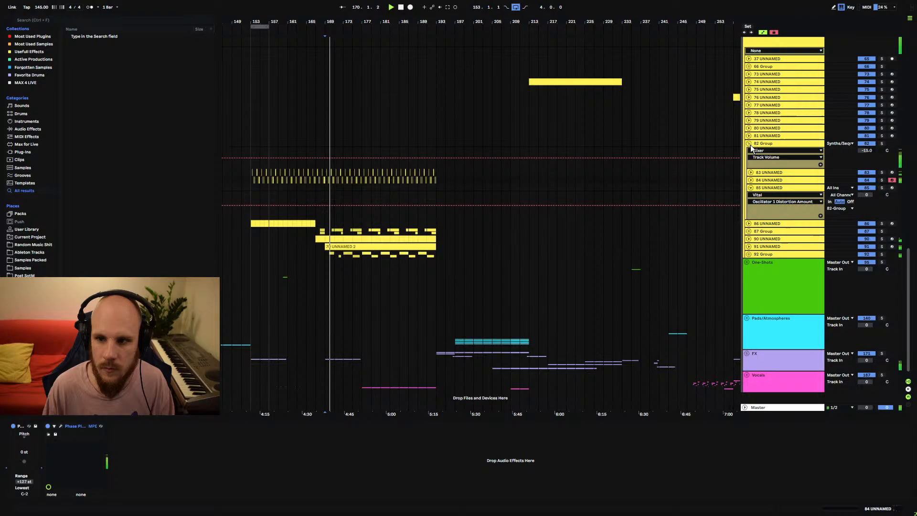
pyautogui.click(751, 180)
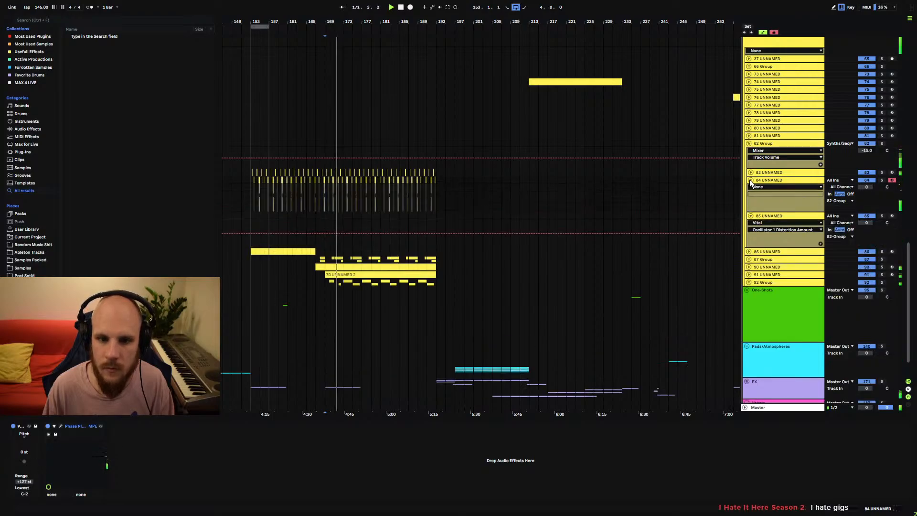
pyautogui.click(865, 187)
pyautogui.write('-5')
pyautogui.press('Return')
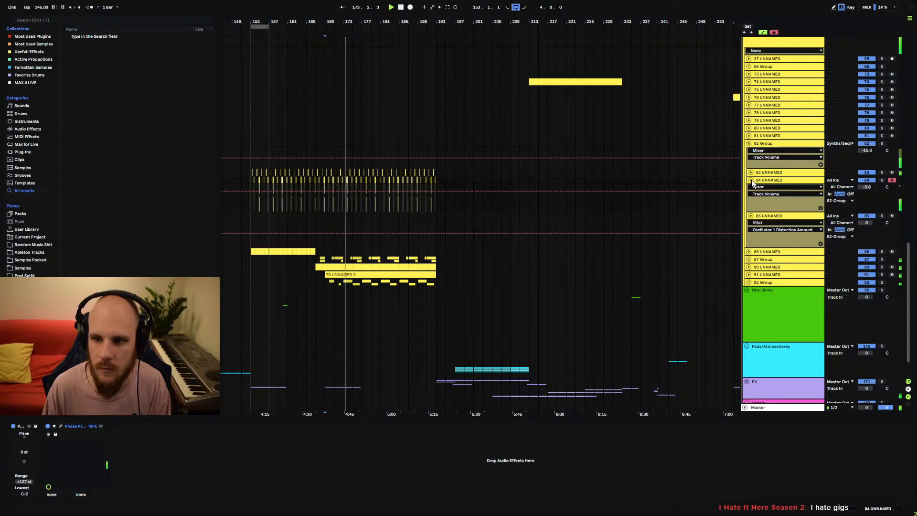
pyautogui.click(751, 181)
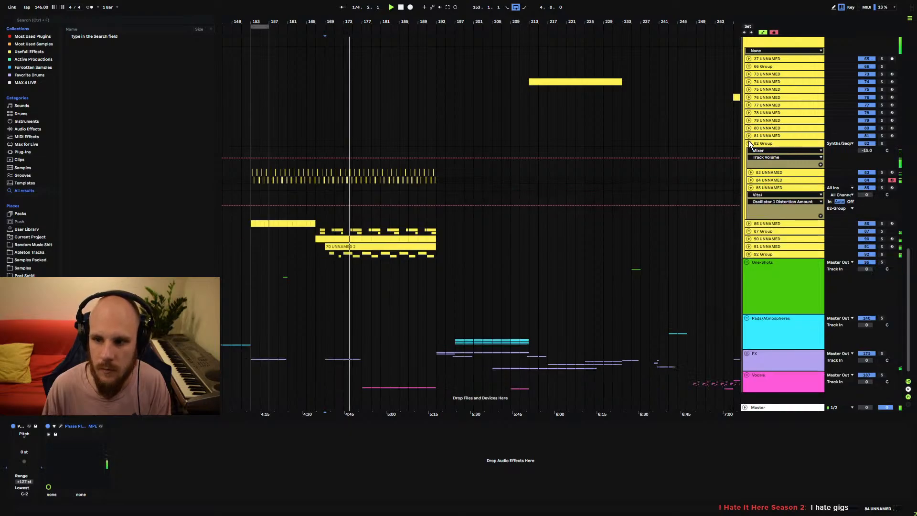
# - Raise track 83's volume slightly and collapse the 82 Group with its track lanes
pyautogui.click(751, 188)
pyautogui.click(751, 172)
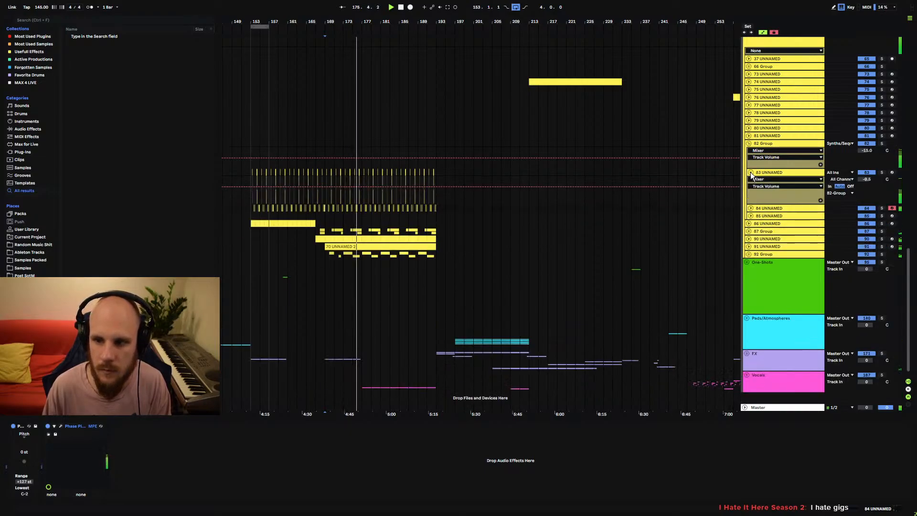
pyautogui.moveTo(867, 180); pyautogui.dragTo(867, 174)
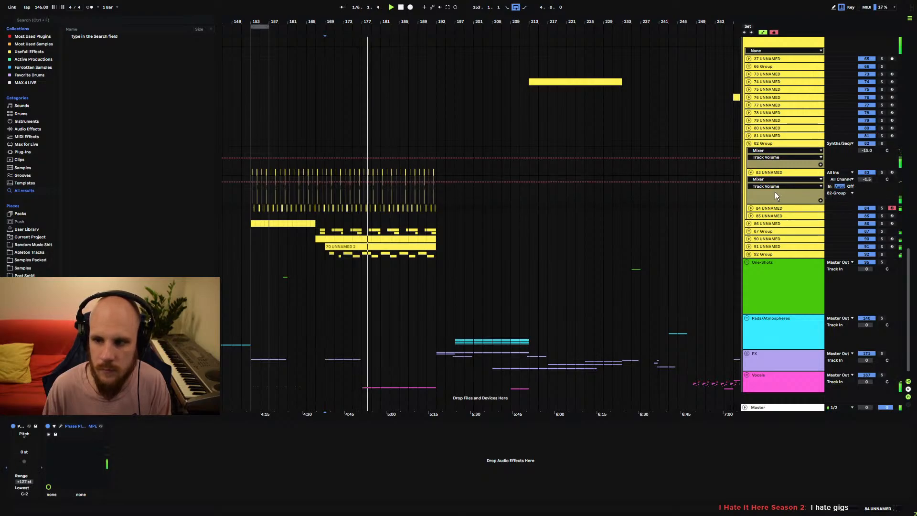
pyautogui.click(751, 172)
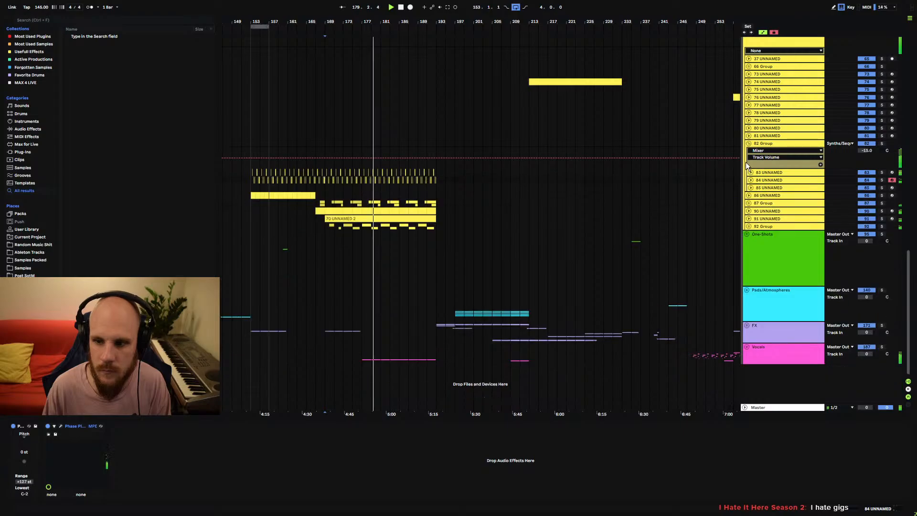
pyautogui.click(748, 143)
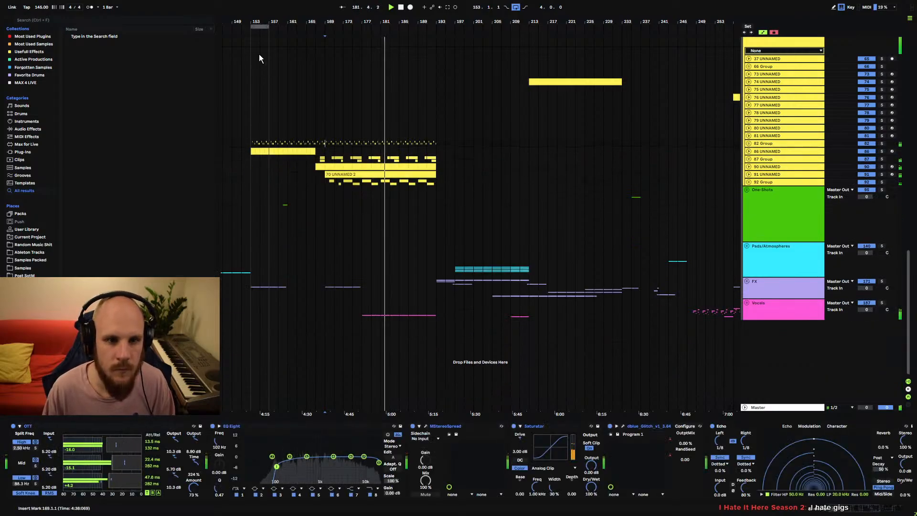
# - Extend the loop range to cover bars 137 to 193 and place the playback start at bar 169
pyautogui.moveTo(268, 27); pyautogui.dragTo(432, 76)
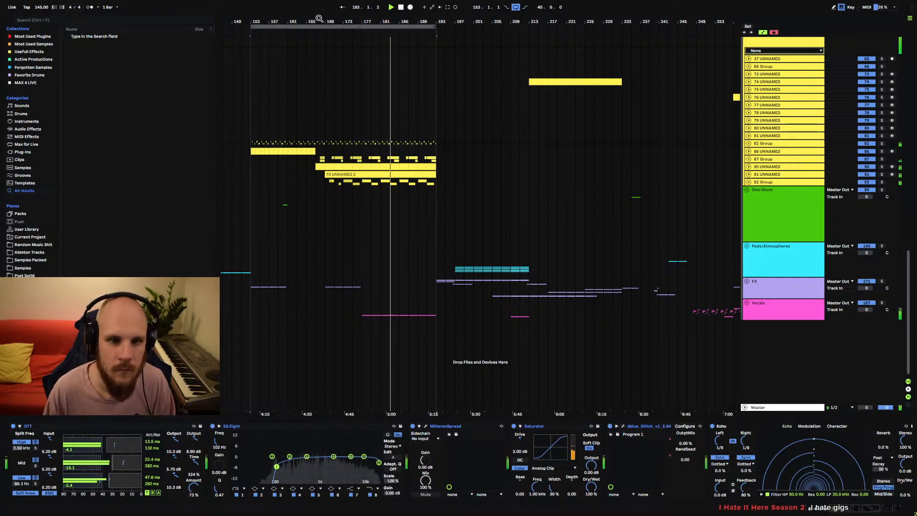
pyautogui.moveTo(318, 19); pyautogui.dragTo(345, 27)
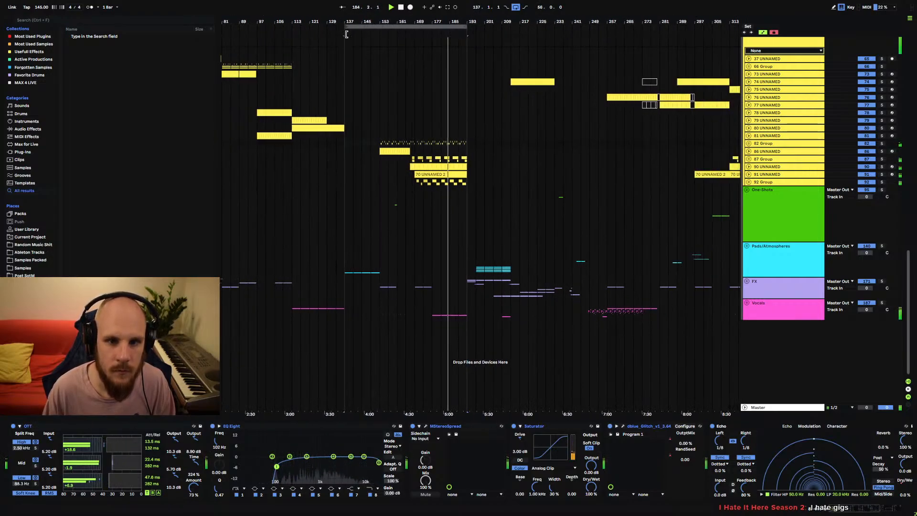
pyautogui.click(411, 163)
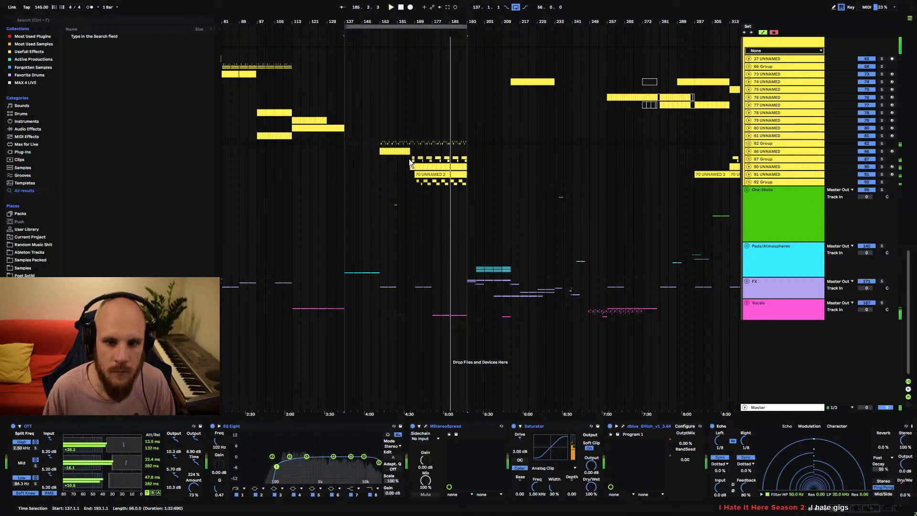
pyautogui.click(414, 182)
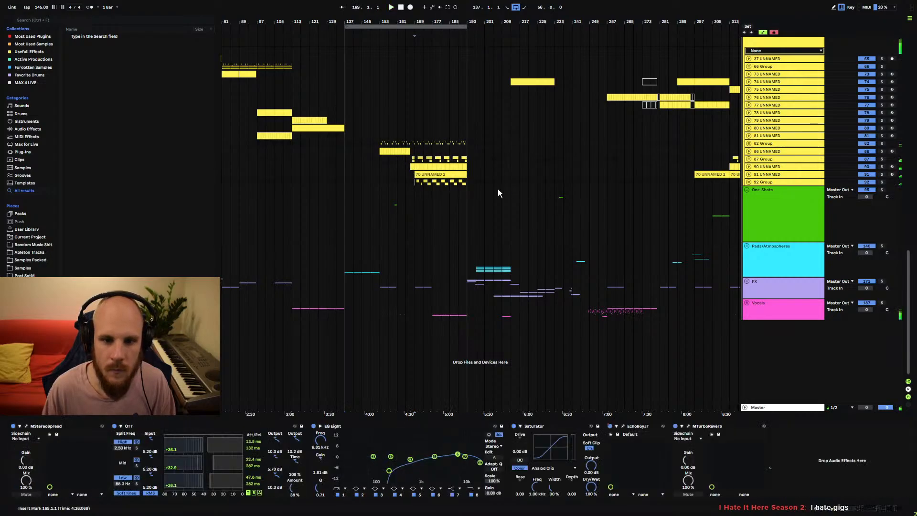
# - Unfold the 87 Group, listen to it soloed from bar 168 and examine the device chain on its first frozen-audio track
pyautogui.click(748, 174)
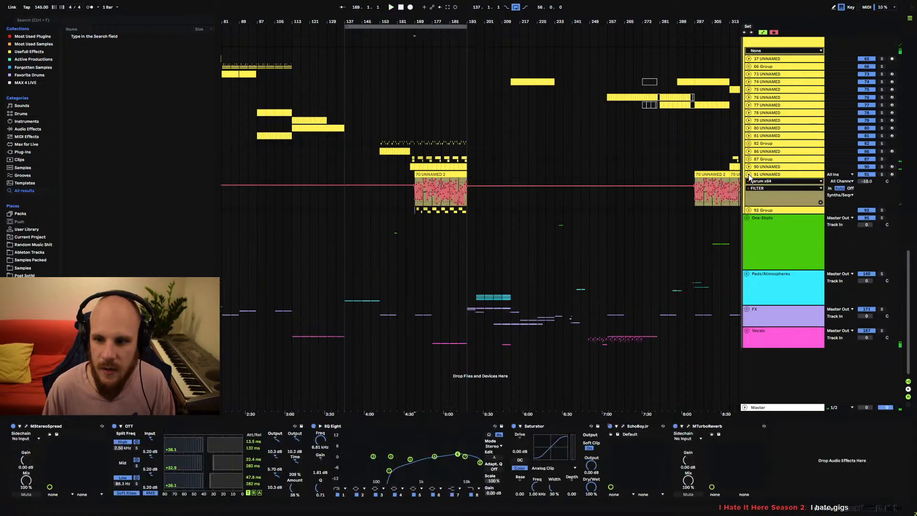
pyautogui.click(749, 174)
pyautogui.moveTo(416, 20); pyautogui.dragTo(519, 120)
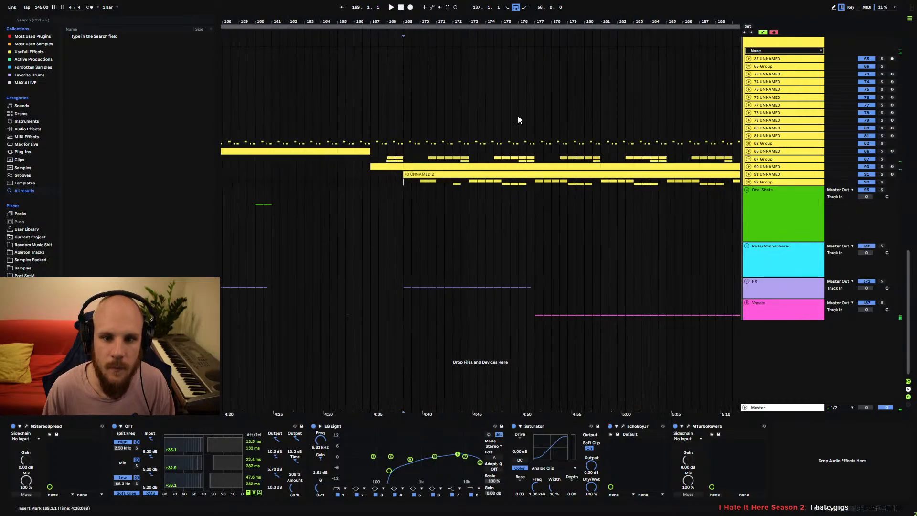
pyautogui.click(749, 158)
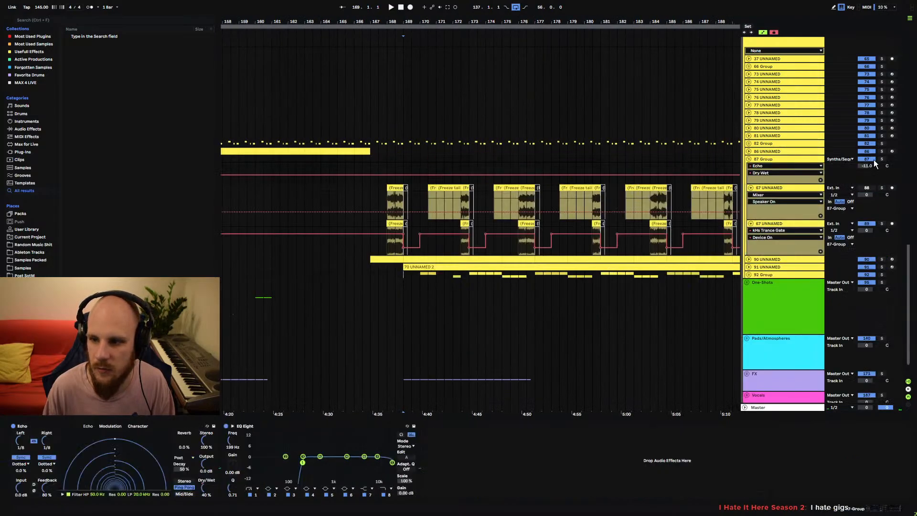
pyautogui.click(387, 203)
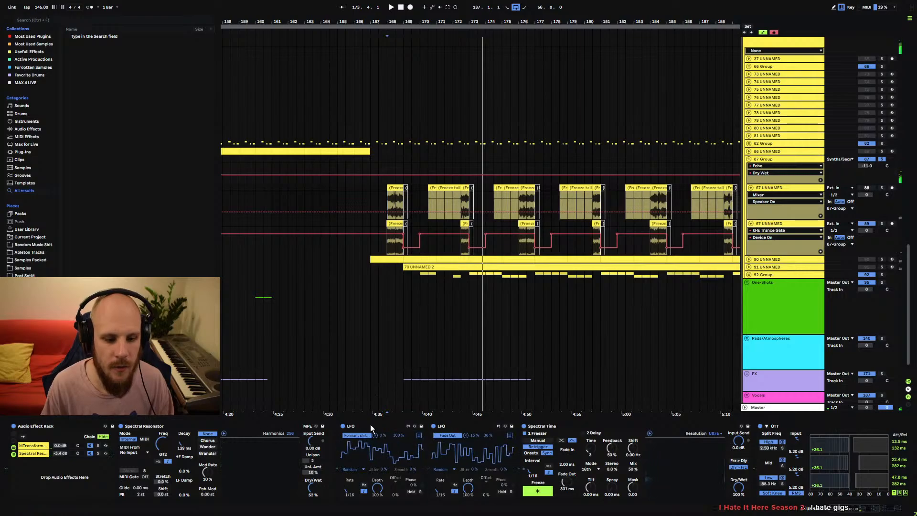
pyautogui.click(890, 510)
pyautogui.click(855, 510)
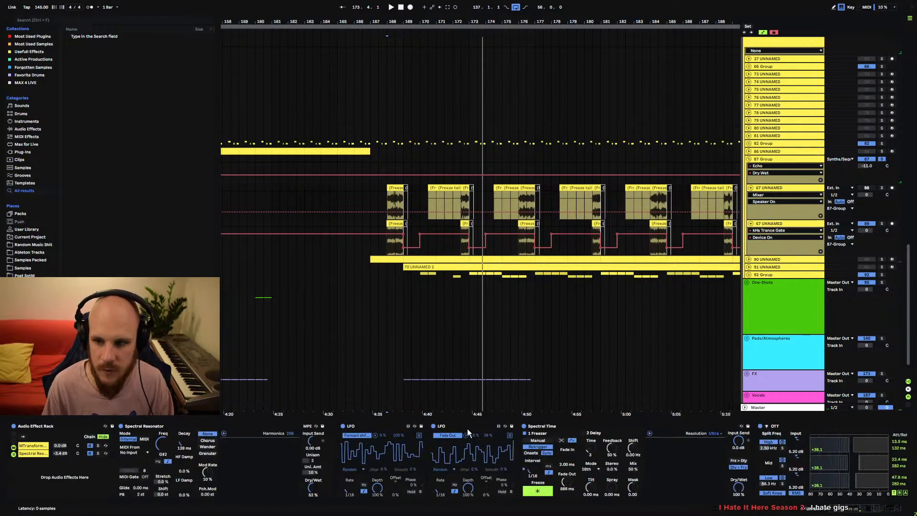
# - Examine the device chains of the 87 Group and both of its frozen-audio tracks, playing the section from bar 168
pyautogui.click(768, 162)
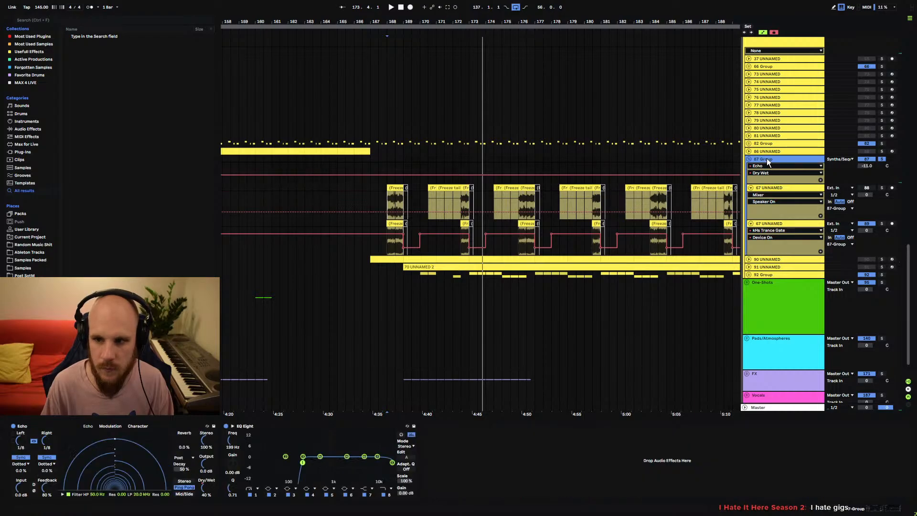
pyautogui.click(768, 188)
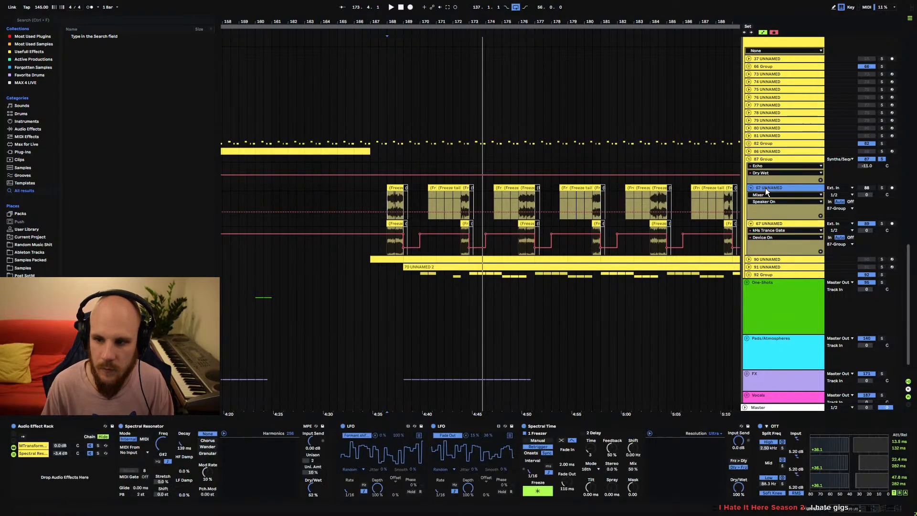
pyautogui.click(775, 222)
pyautogui.press('space')
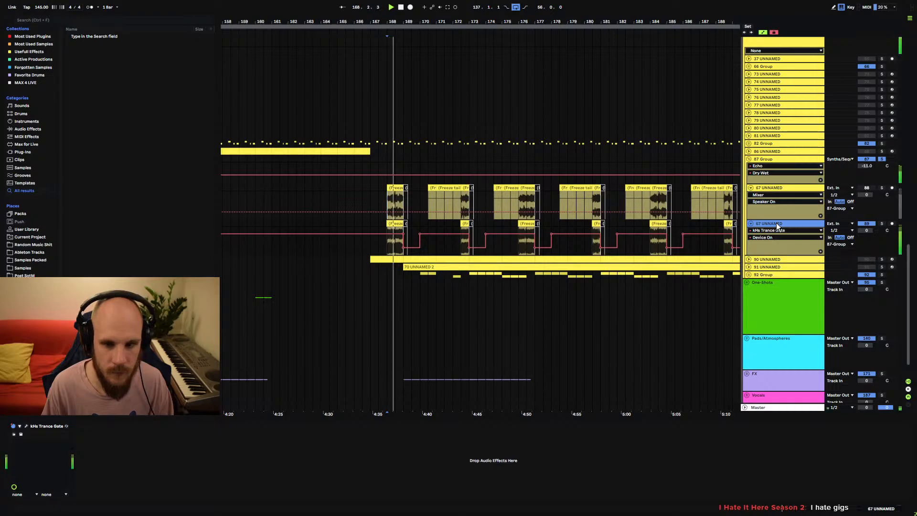
pyautogui.press('space')
# - Solo the second frozen-audio track in the 87 Group and listen closely to its clip start at bar 168
pyautogui.click(882, 224)
pyautogui.click(867, 224)
pyautogui.press('space')
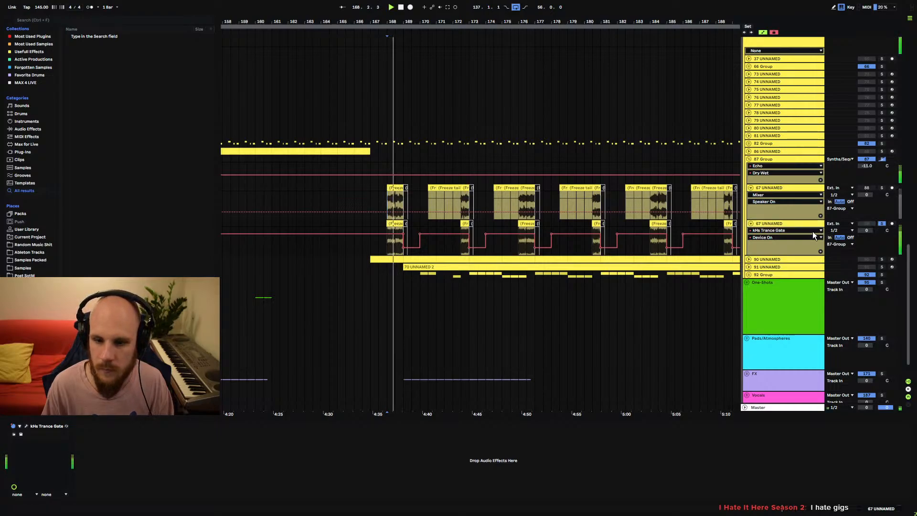
pyautogui.moveTo(390, 23); pyautogui.dragTo(390, 104)
pyautogui.press('space')
pyautogui.press('space')
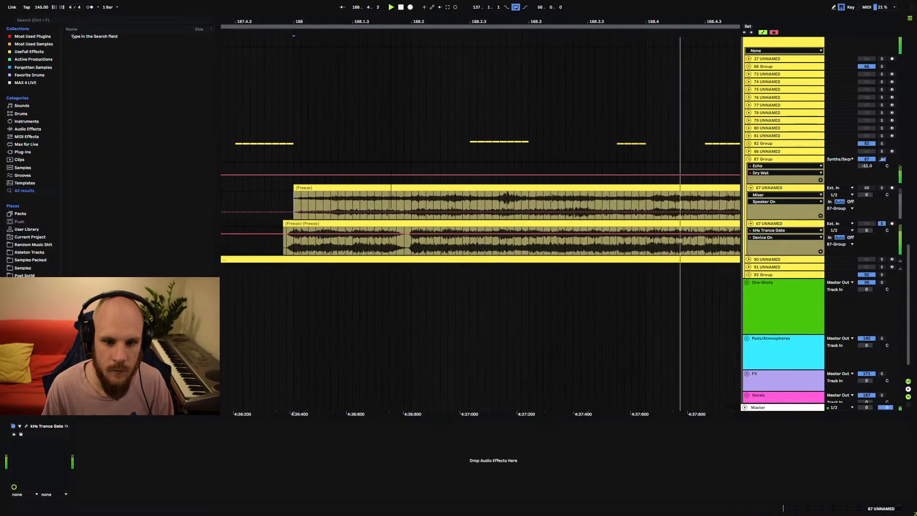
pyautogui.press('space')
pyautogui.press('space')
pyautogui.press('space')
pyautogui.press('space')
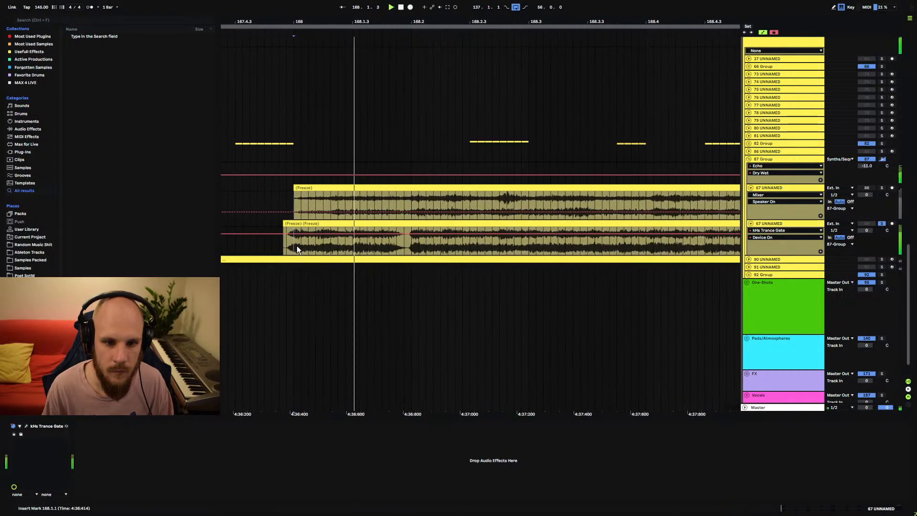
# - Deactivate the 87 Group, fold it and take it out of solo
pyautogui.click(760, 161)
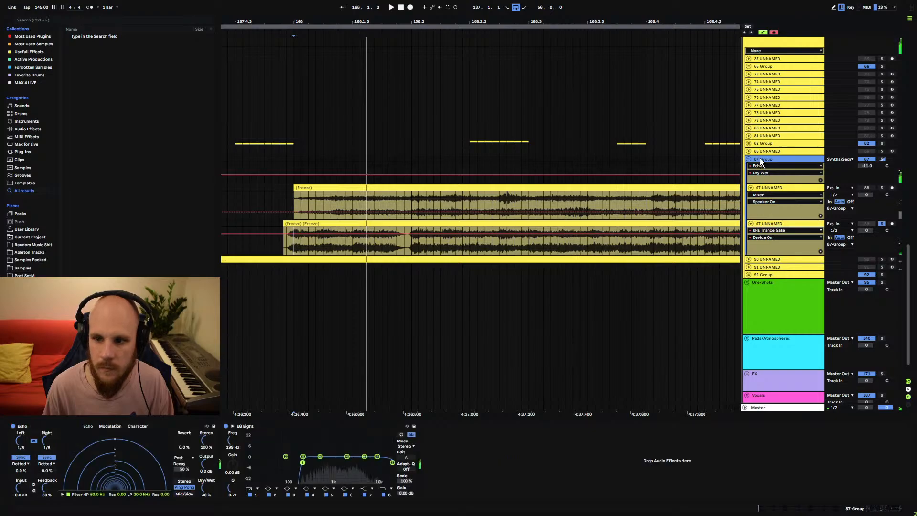
pyautogui.click(867, 159)
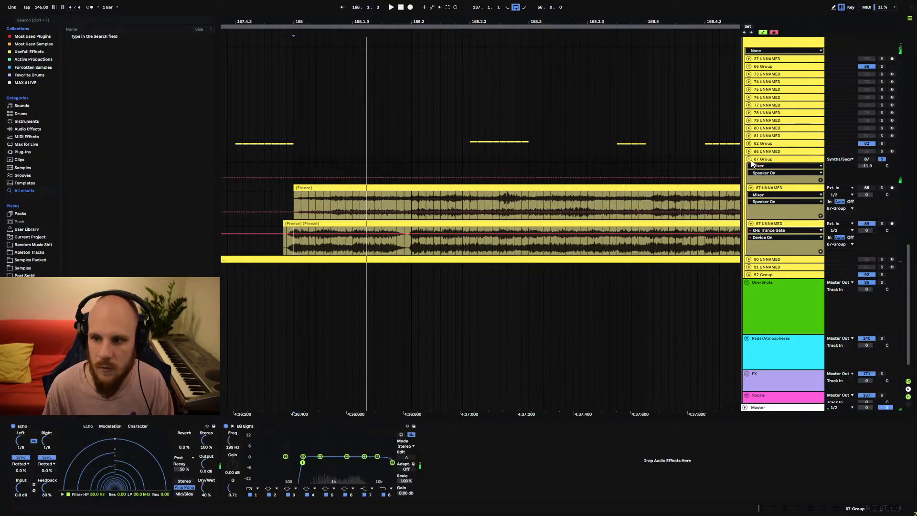
pyautogui.click(748, 159)
pyautogui.moveTo(413, 16); pyautogui.dragTo(413, 3)
pyautogui.press('space')
pyautogui.click(882, 159)
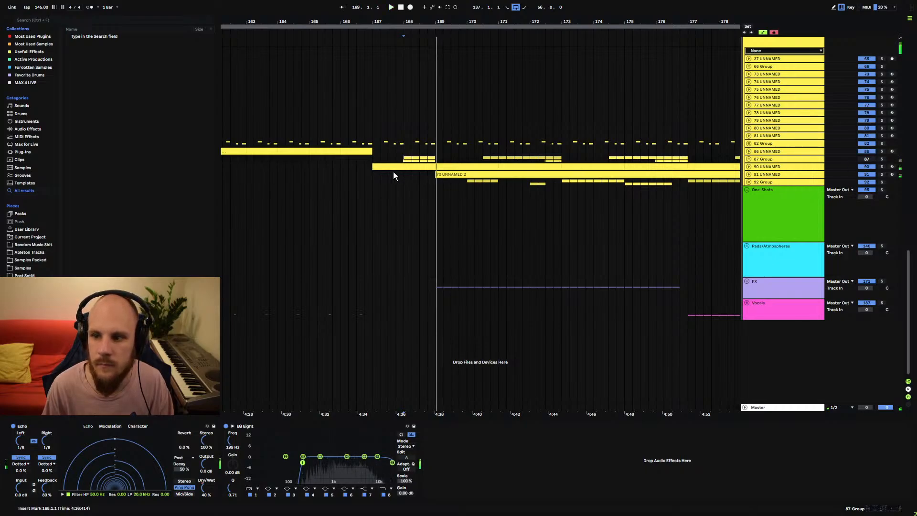
# - Play the full arrangement from bar 167 to check it without the 87 Group
pyautogui.click(375, 162)
pyautogui.moveTo(385, 20); pyautogui.dragTo(408, 10)
pyautogui.press('space')
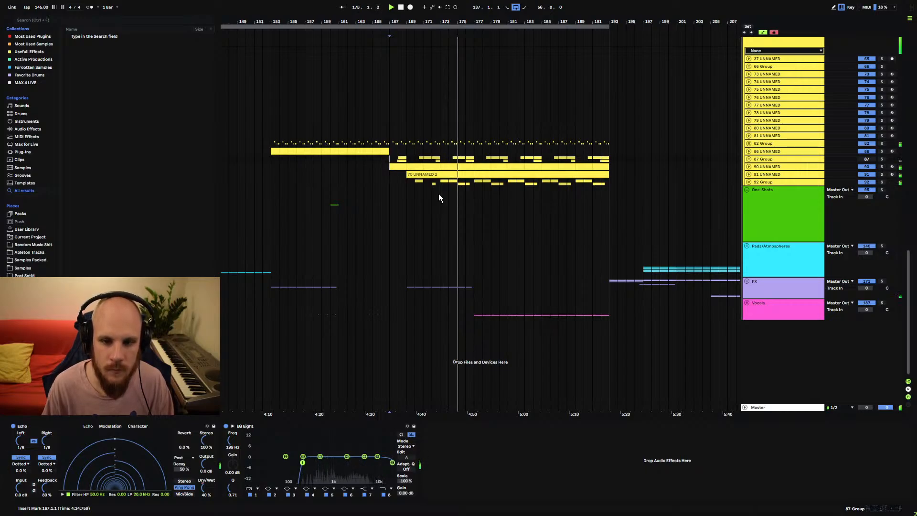
# - Unfold the 82 Group, clear tracks 83 and 84 from bar 157 to 193, and remove every second phrase in bars 153–157
pyautogui.click(749, 144)
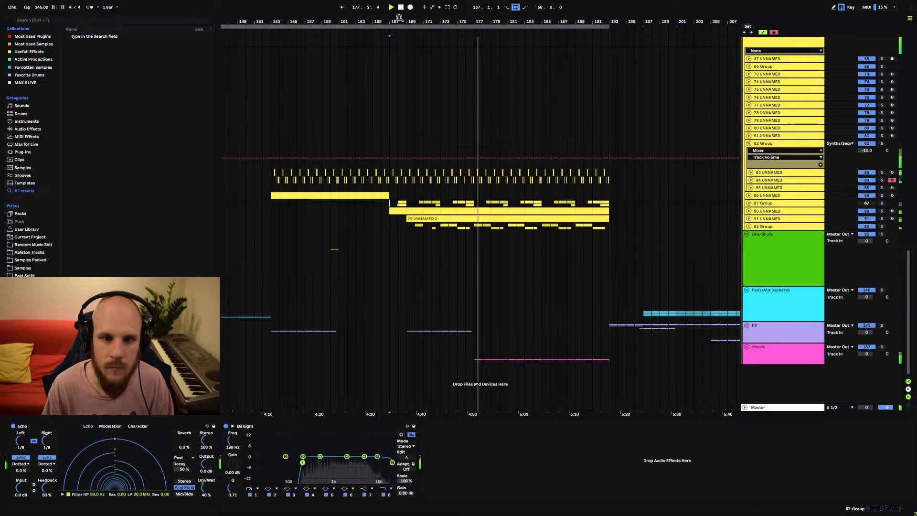
pyautogui.moveTo(406, 172); pyautogui.dragTo(612, 180)
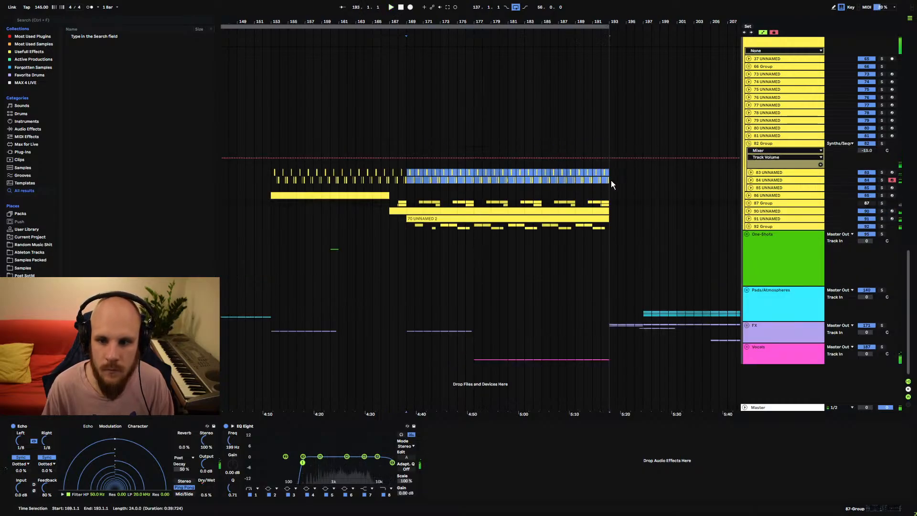
pyautogui.press('Delete')
pyautogui.moveTo(280, 175); pyautogui.dragTo(289, 177)
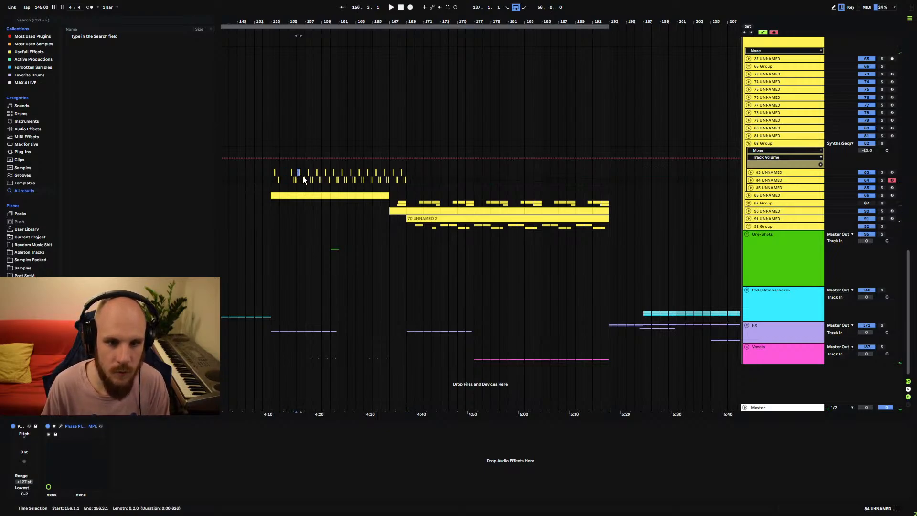
pyautogui.moveTo(305, 176); pyautogui.dragTo(405, 181)
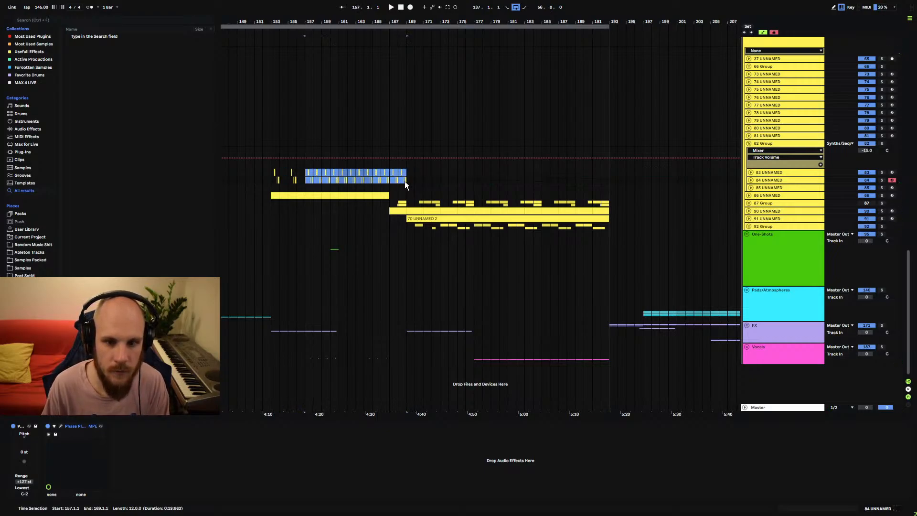
# - Duplicate the four-bar section at bars 153–157 on tracks 83 and 84 repeatedly up to bar 193 and play from bar 153
pyautogui.moveTo(305, 171); pyautogui.dragTo(270, 180)
pyautogui.hotkey('ctrl', 'd')
pyautogui.hotkey('ctrl', 'd')
pyautogui.hotkey('ctrl', 'd')
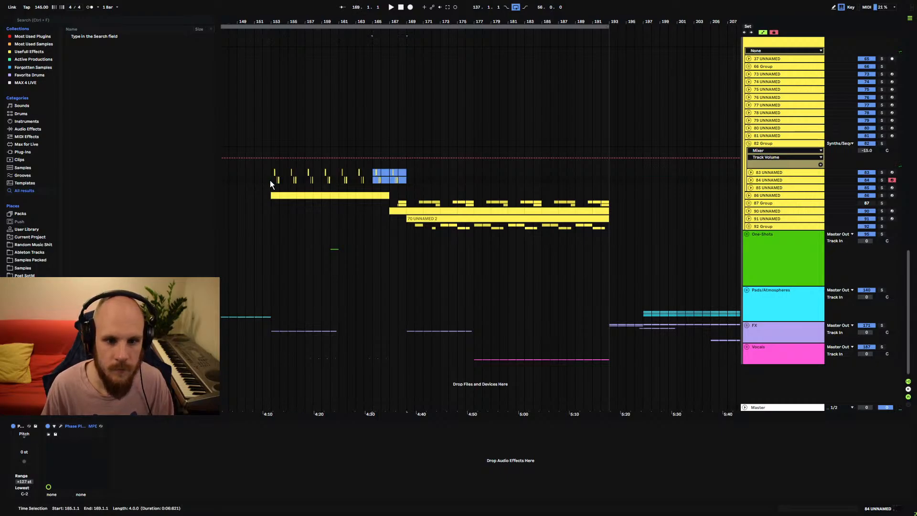
pyautogui.hotkey('ctrl', 'd')
pyautogui.hotkey('ctrl', 'd')
pyautogui.hotkey('ctrl', 'd')
pyautogui.hotkey('ctrl', 'd')
pyautogui.hotkey('ctrl', 'd')
pyautogui.hotkey('ctrl', 'd')
pyautogui.click(270, 176)
pyautogui.press('space')
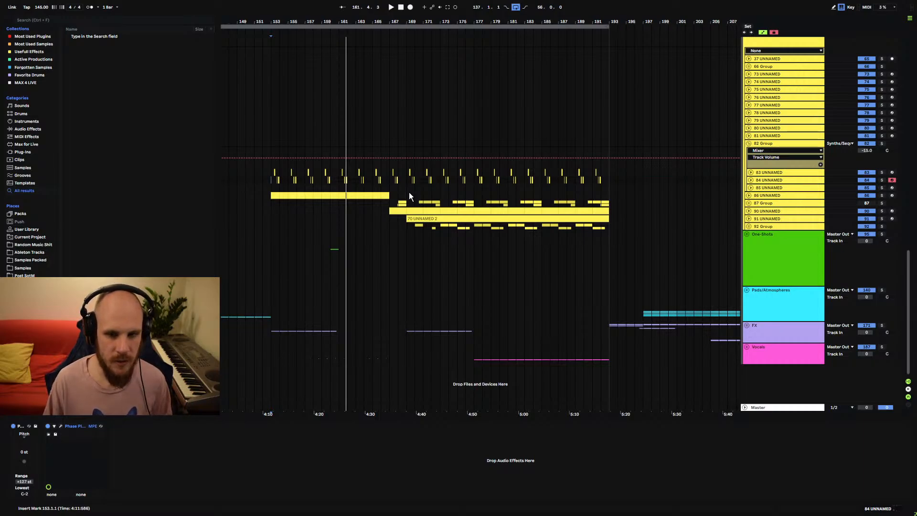
# - Delete track 85 from the 82 Group
pyautogui.moveTo(364, 211); pyautogui.dragTo(406, 220)
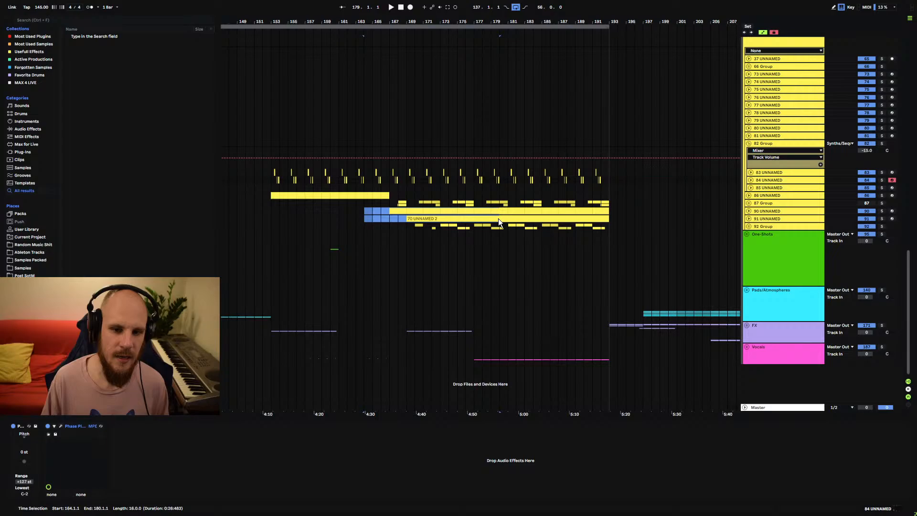
pyautogui.click(407, 228)
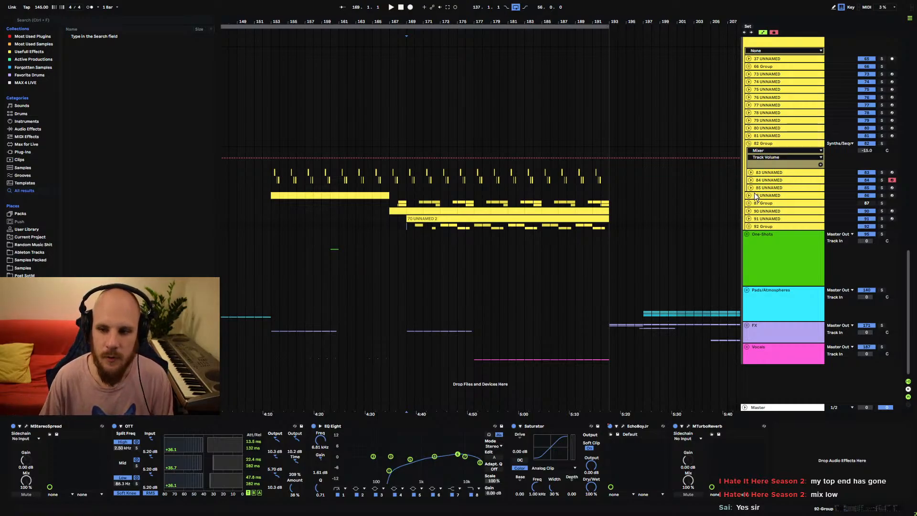
pyautogui.click(767, 188)
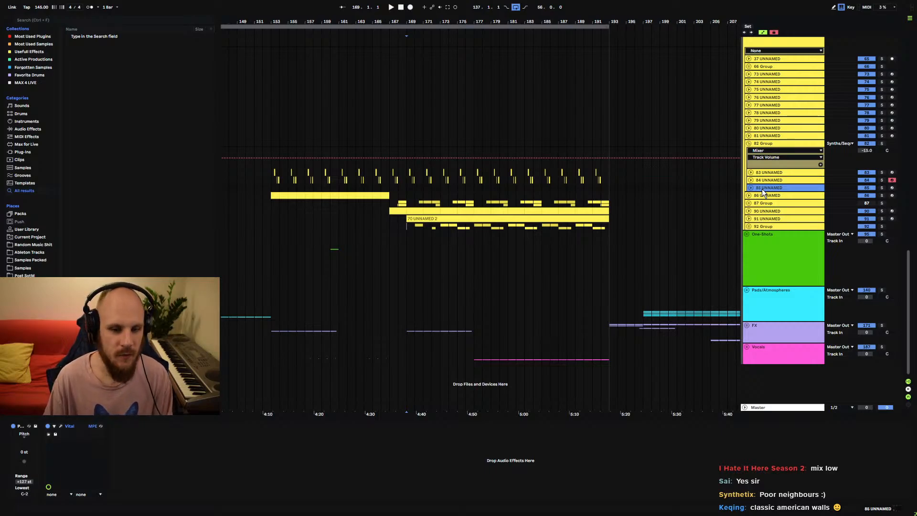
pyautogui.press('Delete')
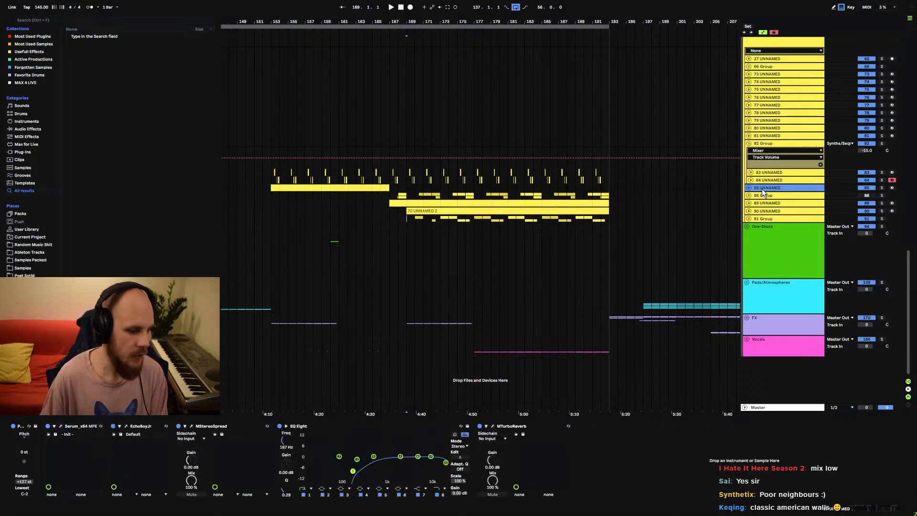
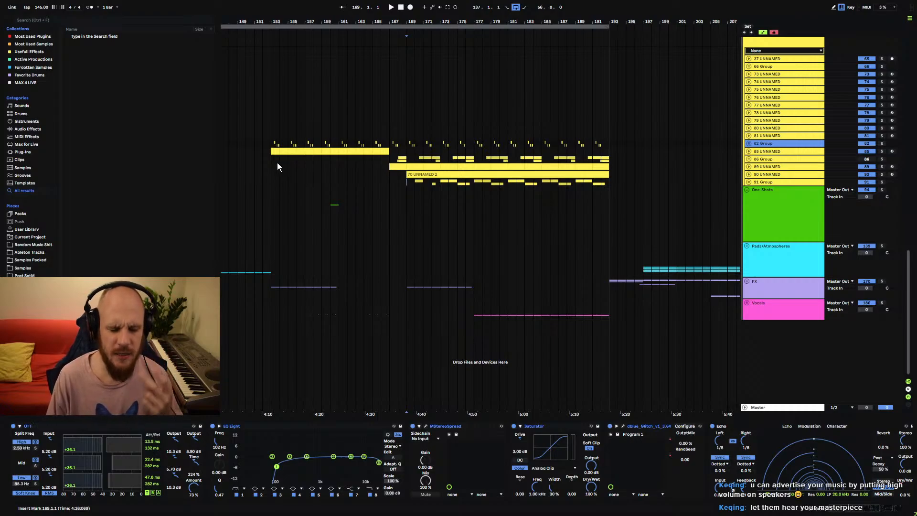
# - Place the playback start at bar 153 and delete the deactivated 86 Group together with its frozen-audio tracks
pyautogui.click(271, 161)
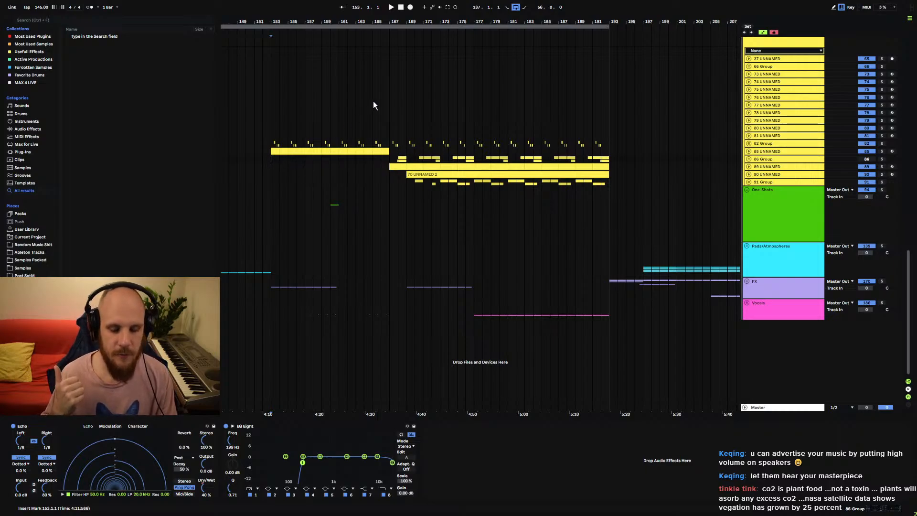
pyautogui.click(274, 143)
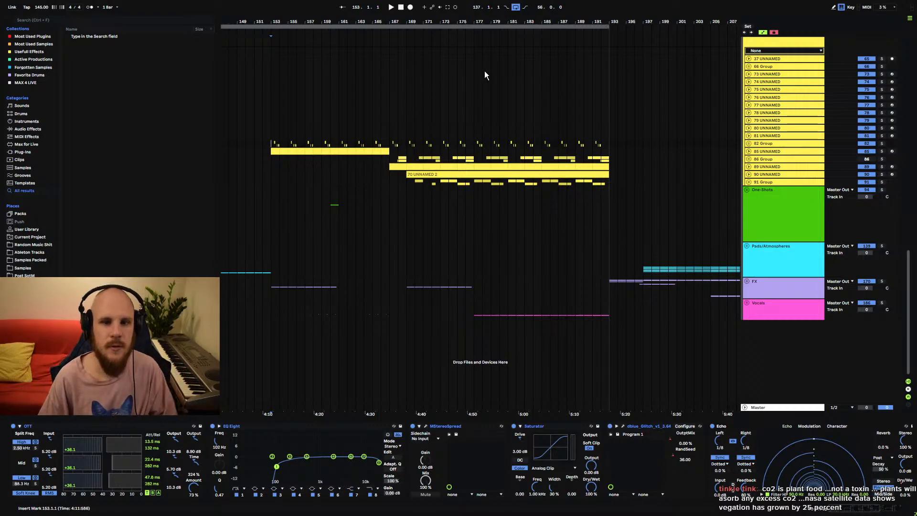
pyautogui.moveTo(486, 22); pyautogui.dragTo(486, 0)
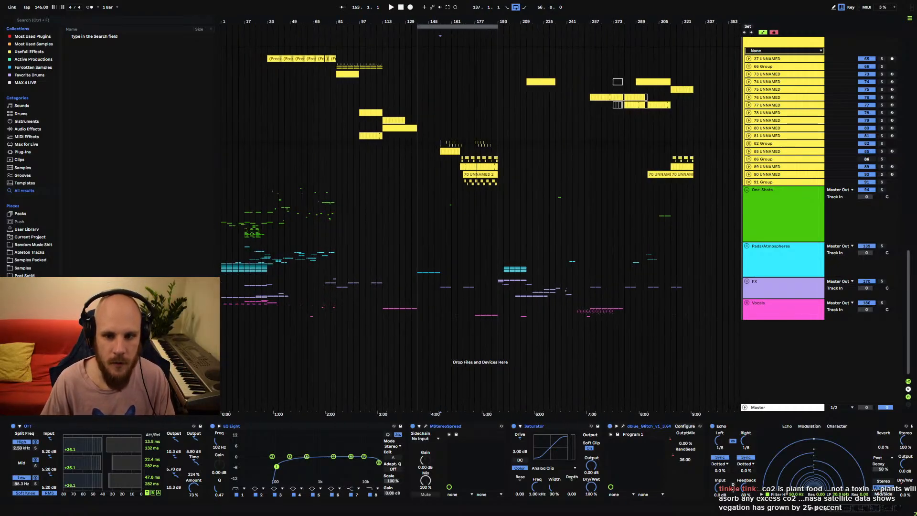
pyautogui.click(763, 160)
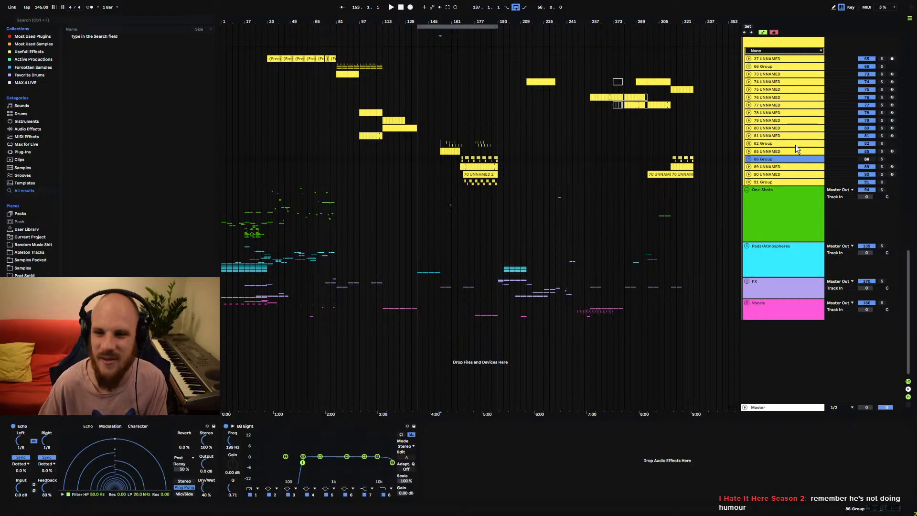
pyautogui.click(770, 151)
pyautogui.click(771, 159)
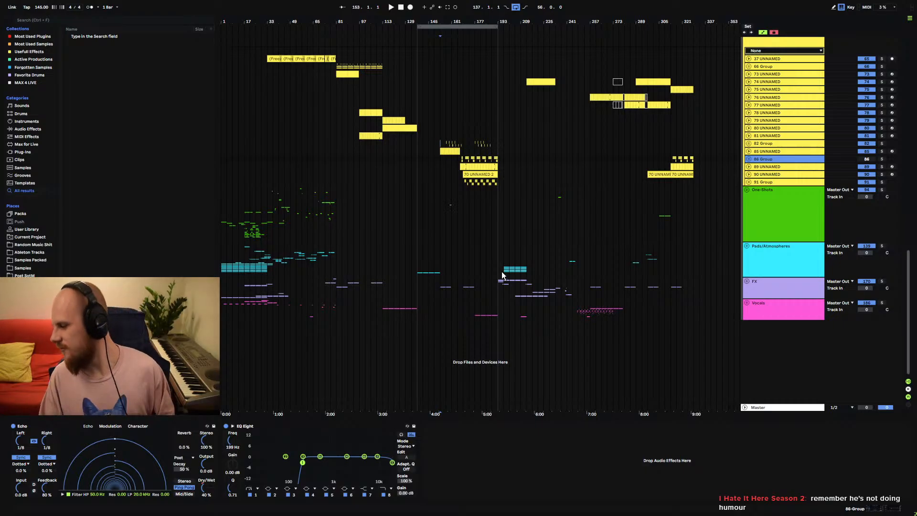
pyautogui.hotkey('ctrl', 'shift', 'g')
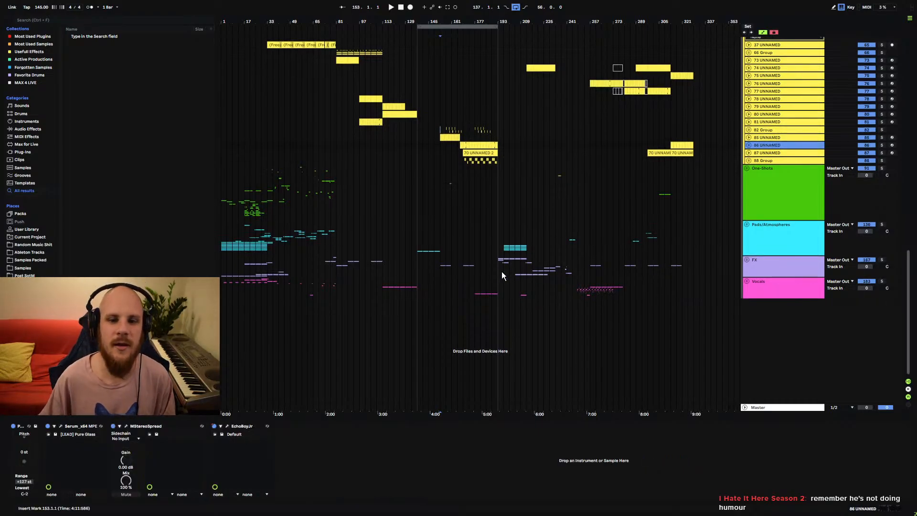
# - Extend the loop to 344 bars starting at bar 1 and play the arrangement from bar 153
pyautogui.click(442, 128)
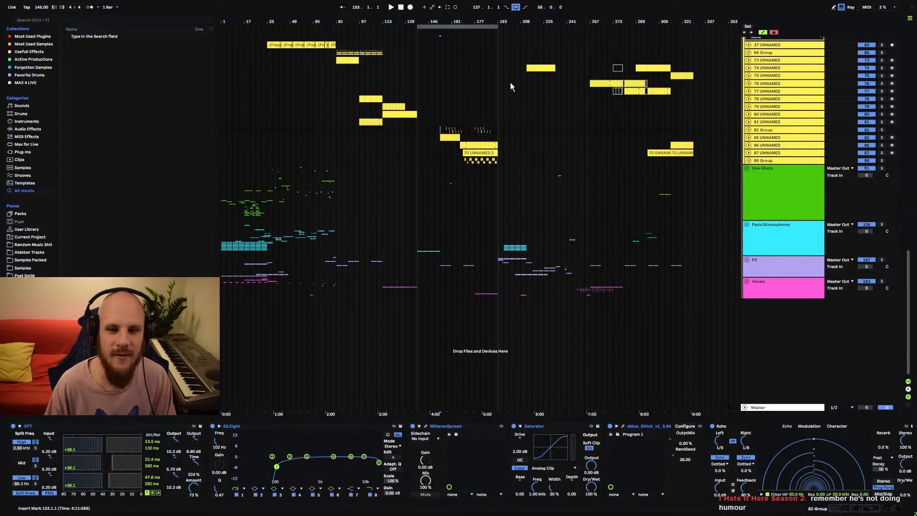
pyautogui.moveTo(499, 32); pyautogui.dragTo(714, 73)
pyautogui.moveTo(418, 27); pyautogui.dragTo(222, 27)
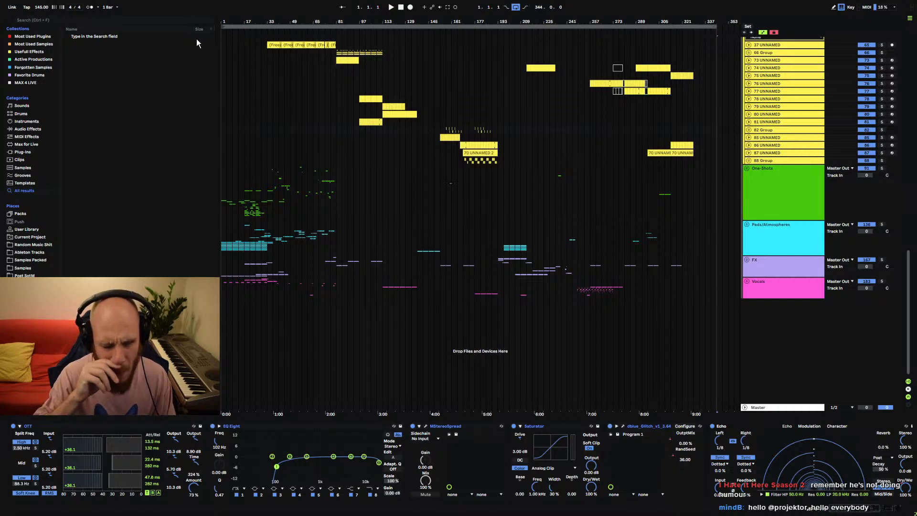
pyautogui.click(445, 130)
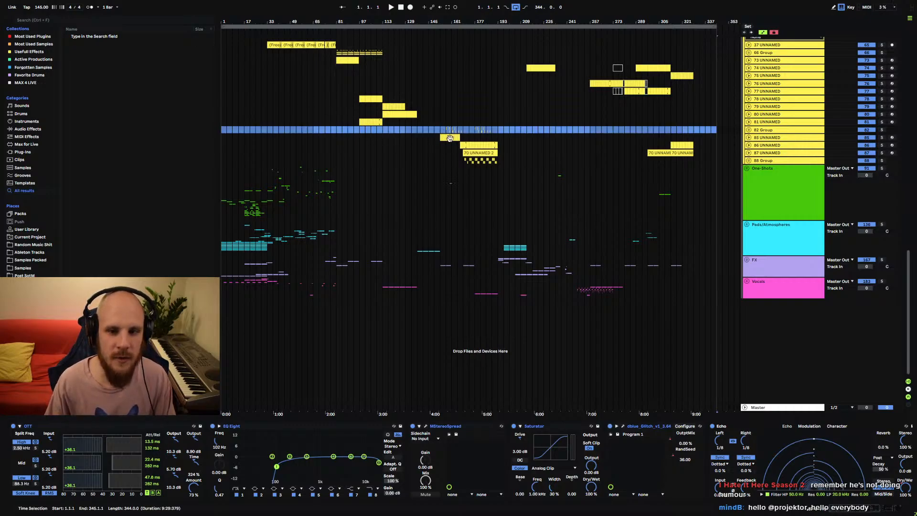
pyautogui.click(449, 138)
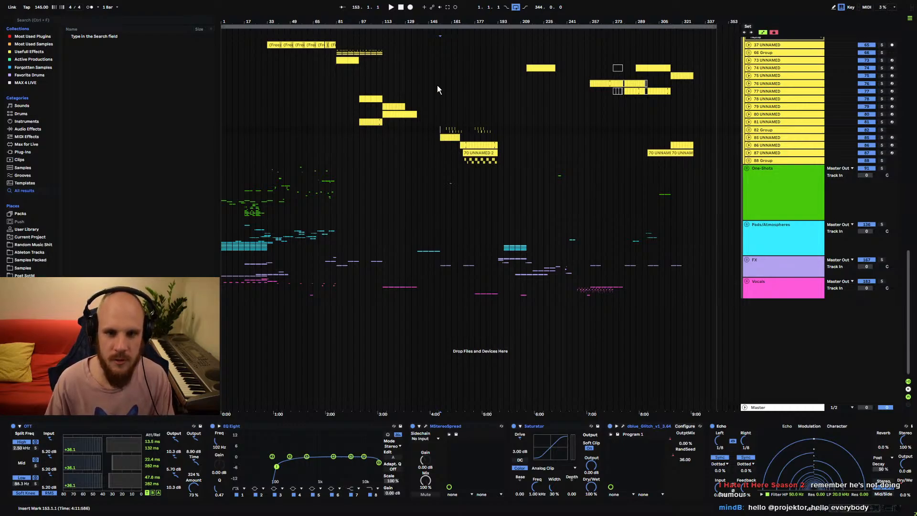
pyautogui.moveTo(441, 22); pyautogui.dragTo(394, 88)
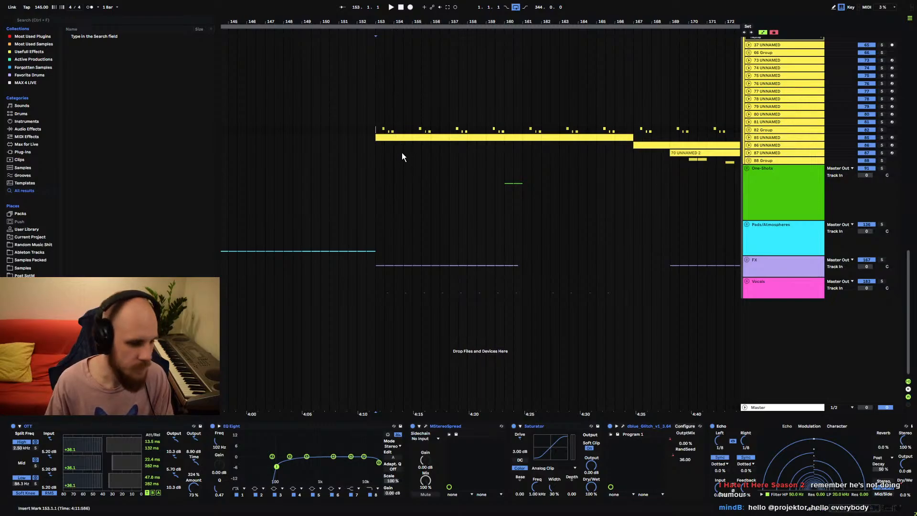
pyautogui.press('space')
# - Unfold the One-Shots group and track 106, and examine the device chain behind its clip at bar 160 during playback
pyautogui.click(771, 130)
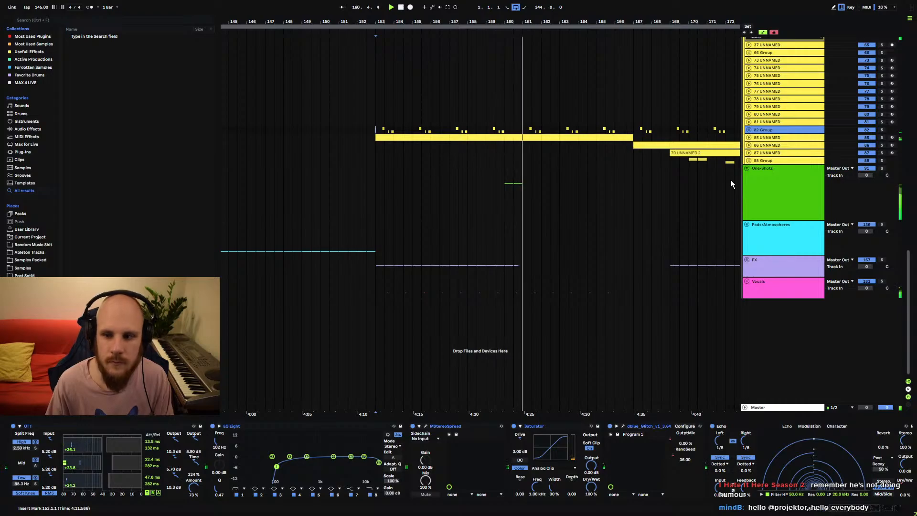
pyautogui.click(747, 168)
pyautogui.press('space')
pyautogui.click(513, 339)
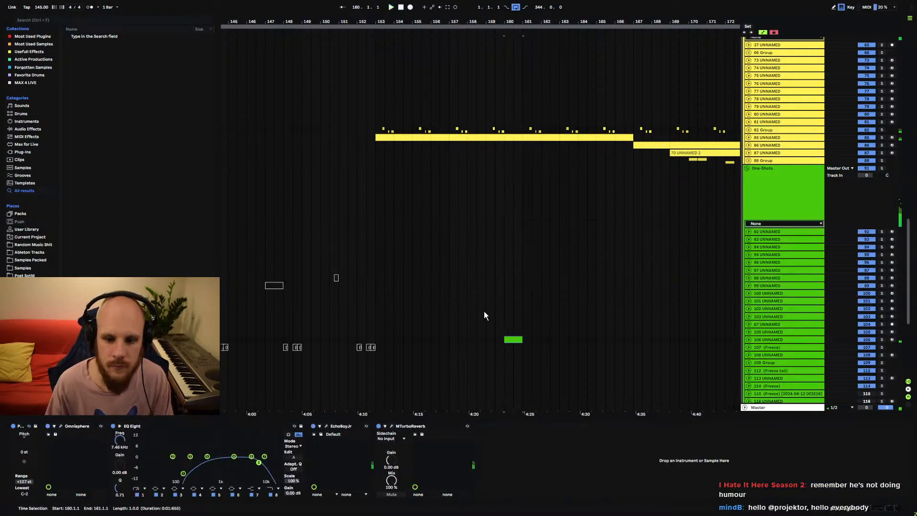
pyautogui.scroll(-3, 484, 315)
pyautogui.click(749, 258)
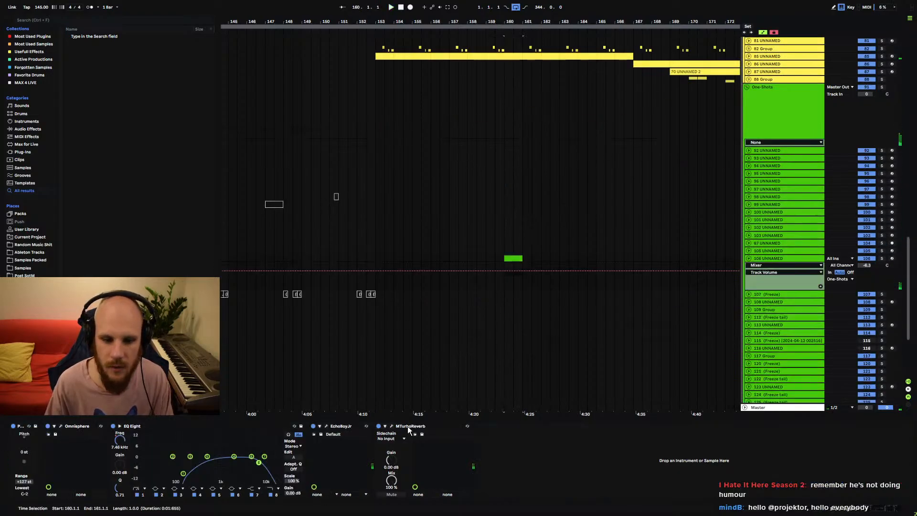
# - Move the EQ Eight 8 Frequency A automation ramp on track 106 one bar later, so it rises across the clip at bar 160
pyautogui.click(124, 439)
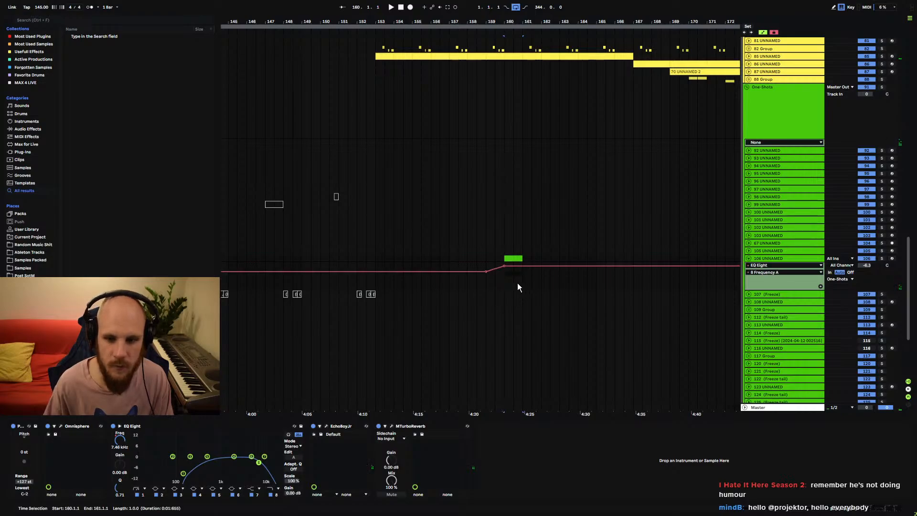
pyautogui.moveTo(488, 263); pyautogui.dragTo(500, 284)
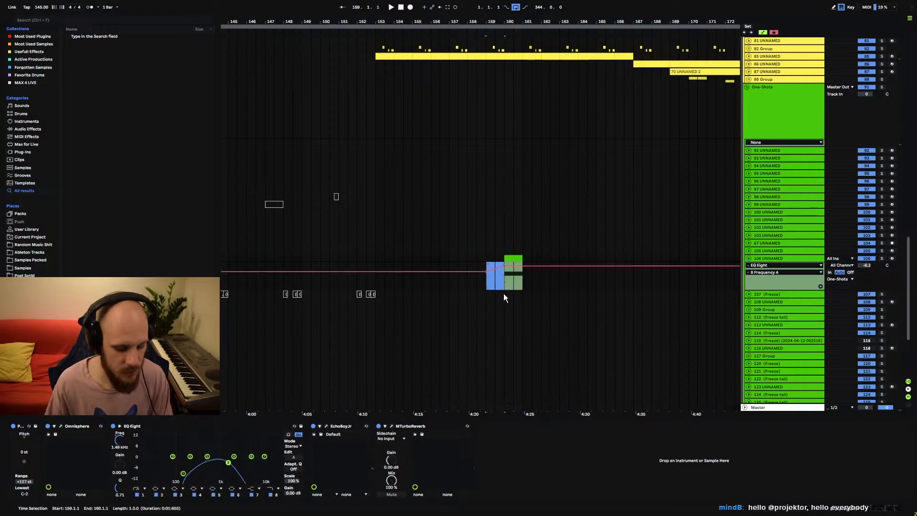
pyautogui.hotkey('ctrl', 'x')
pyautogui.click(505, 282)
pyautogui.hotkey('ctrl', 'v')
pyautogui.click(498, 281)
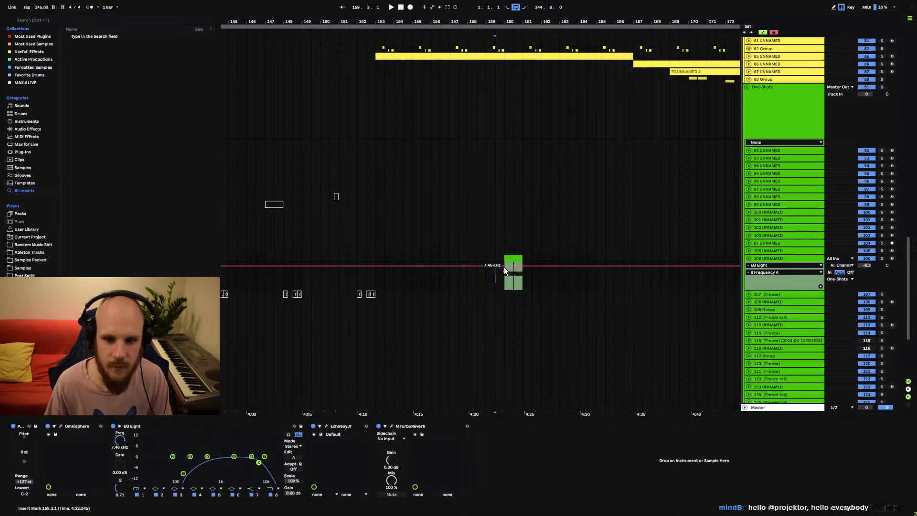
pyautogui.click(504, 265)
pyautogui.press('space')
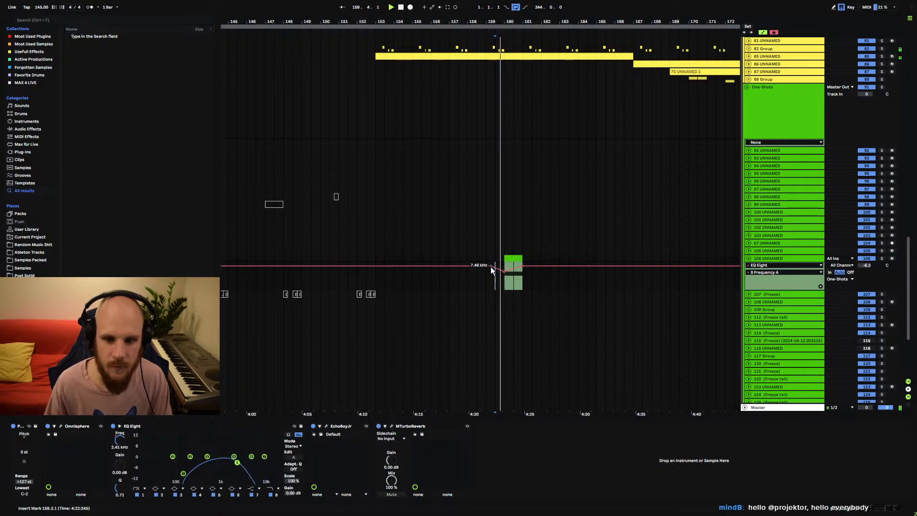
pyautogui.click(487, 266)
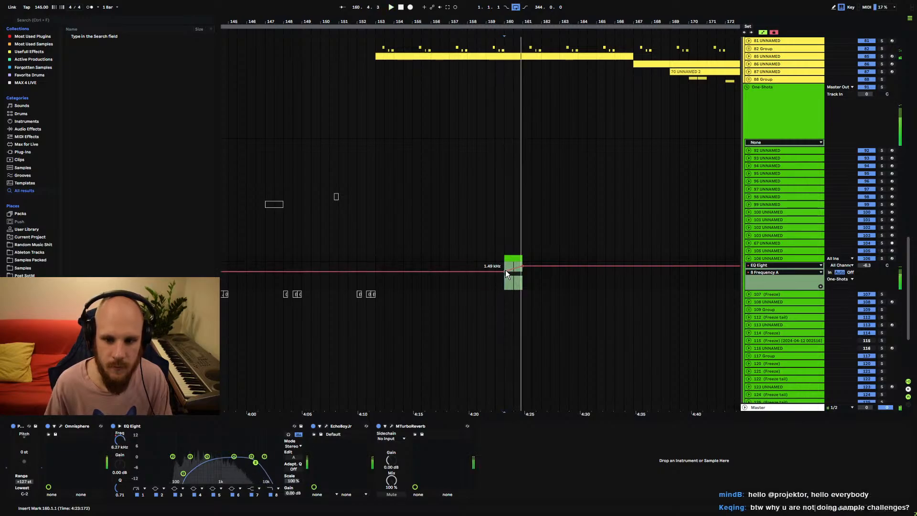
# - Widen the filter sweep on track 106 by lowering its start at bar 160 and raising its end to 22.0 kHz during playback
pyautogui.moveTo(505, 271); pyautogui.dragTo(523, 262)
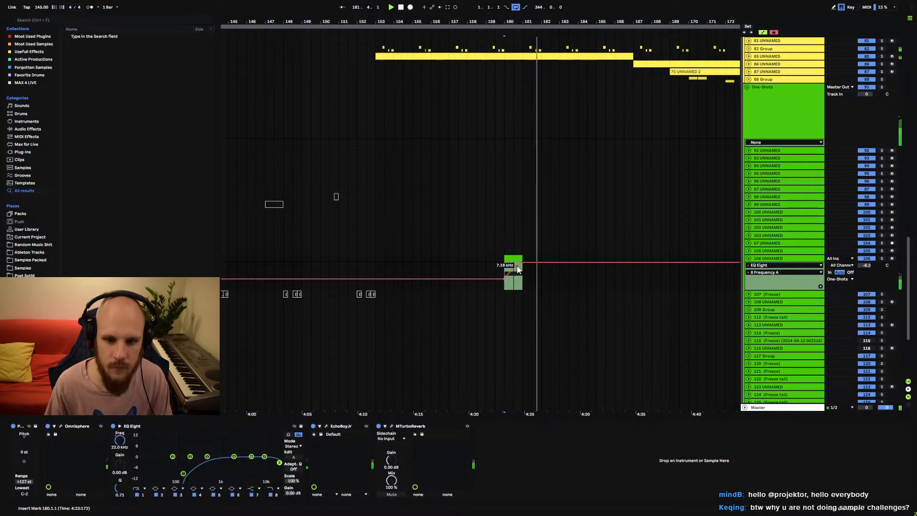
pyautogui.press('space')
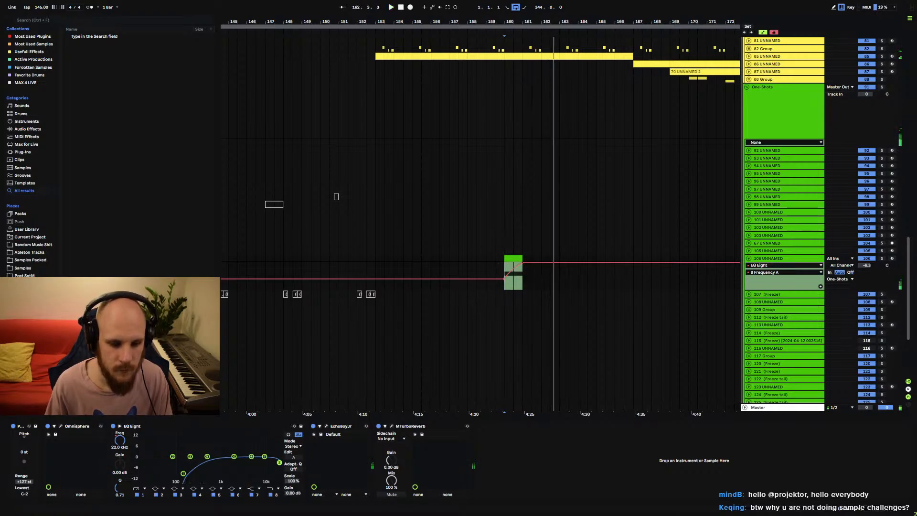
pyautogui.press('space')
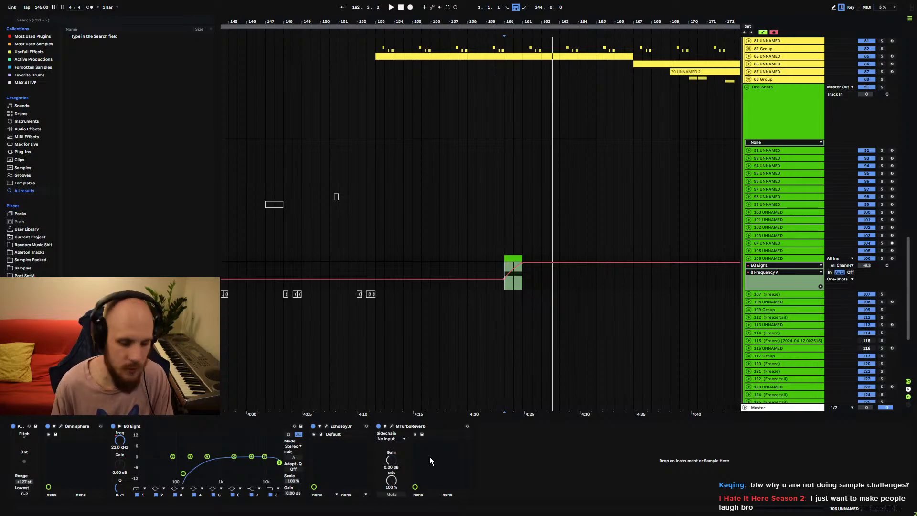
# - Fold track 106, select the One-Shots group and look over the full arrangement from the one-shots and synths up to the drums
pyautogui.click(750, 258)
pyautogui.click(761, 122)
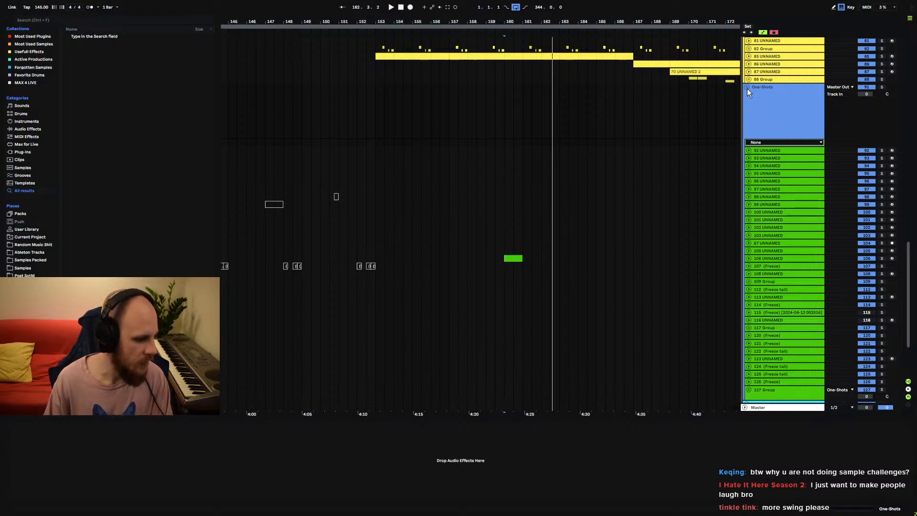
pyautogui.scroll(5, 770, 141)
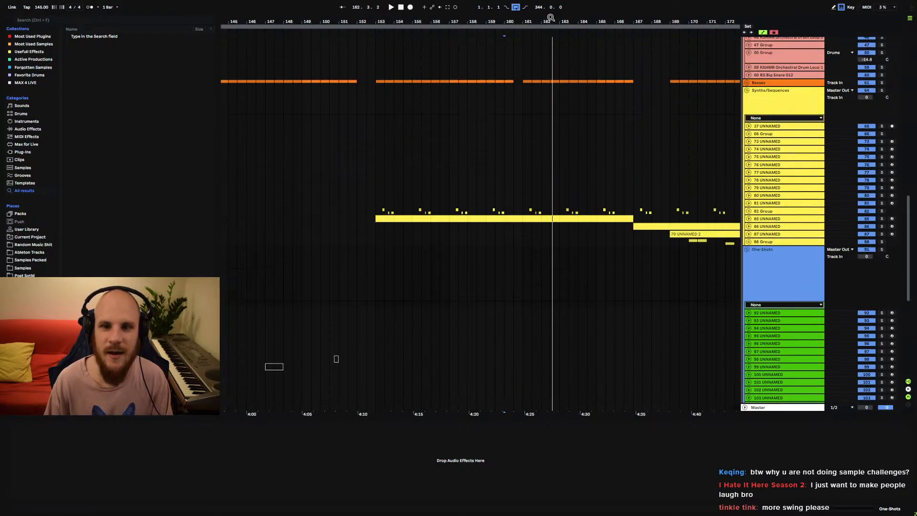
pyautogui.moveTo(551, 21); pyautogui.dragTo(443, 22)
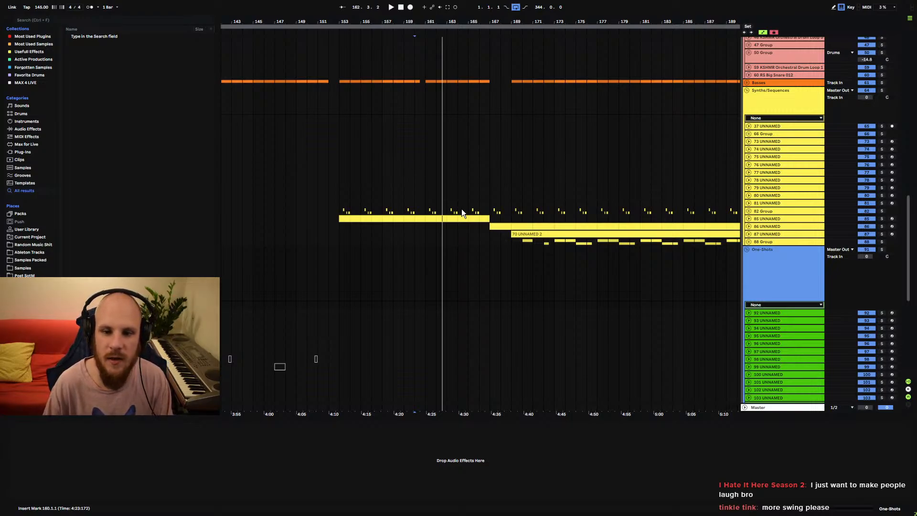
pyautogui.scroll(-3, 451, 201)
pyautogui.moveTo(474, 21); pyautogui.dragTo(474, 2)
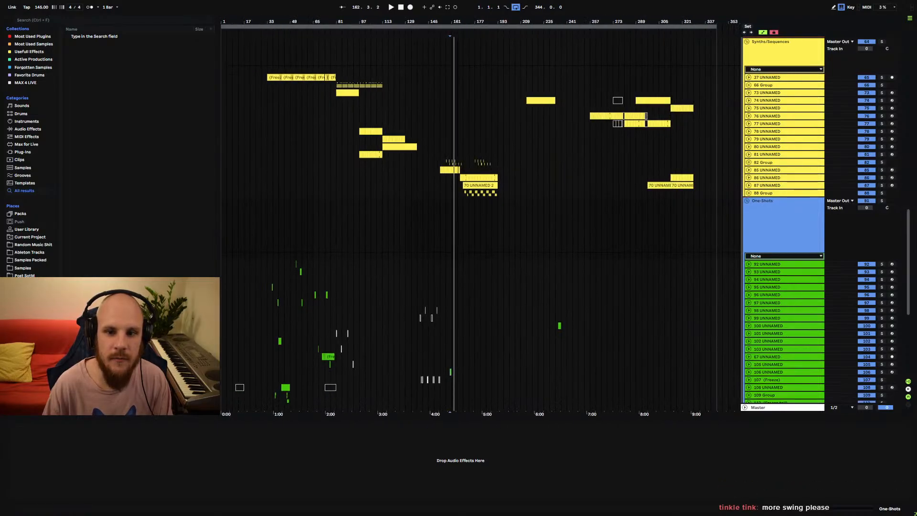
pyautogui.scroll(10, 562, 257)
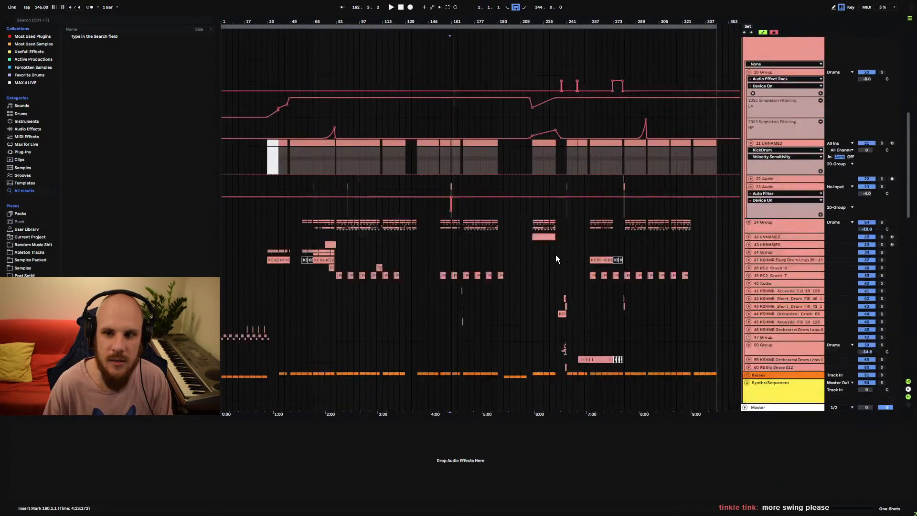
# - Play the arrangement from bar 153 and check the device chains of the synth tracks 85 and 86
pyautogui.scroll(-15, 557, 259)
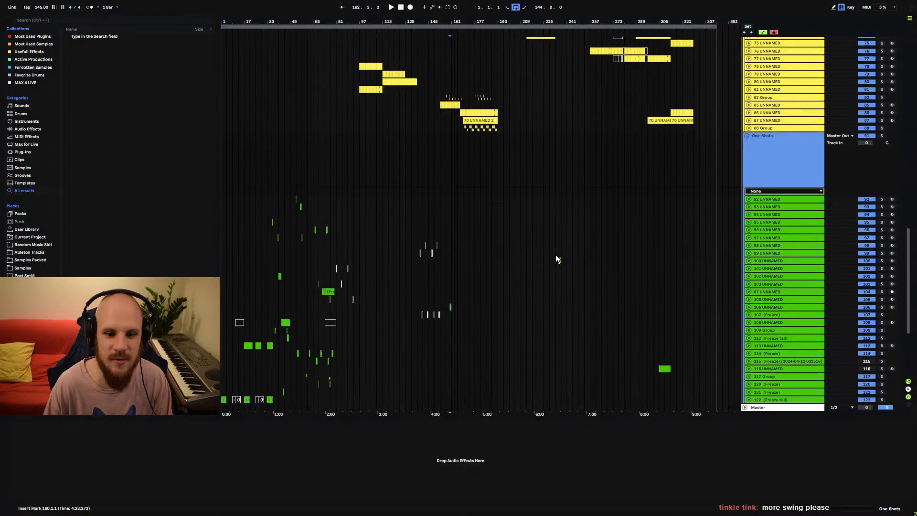
pyautogui.scroll(1, 557, 259)
pyautogui.moveTo(453, 39); pyautogui.dragTo(363, 119)
pyautogui.click(316, 133)
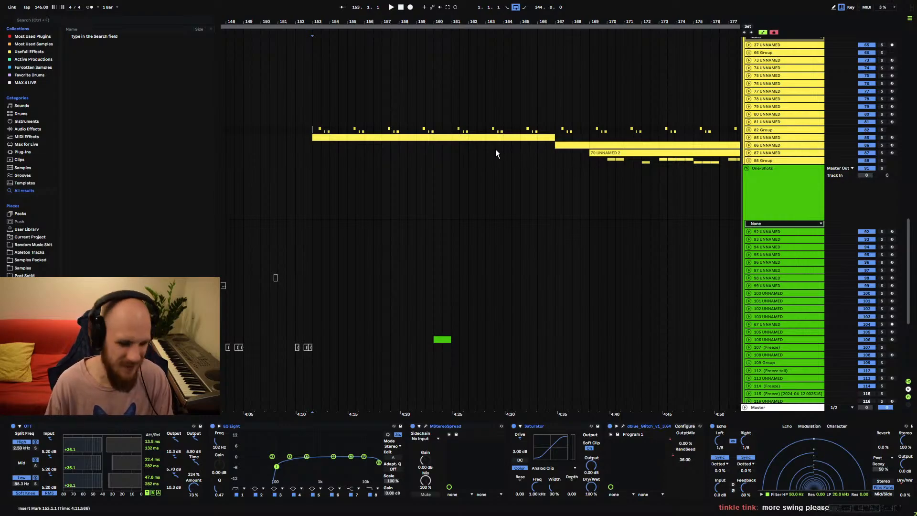
pyautogui.press('space')
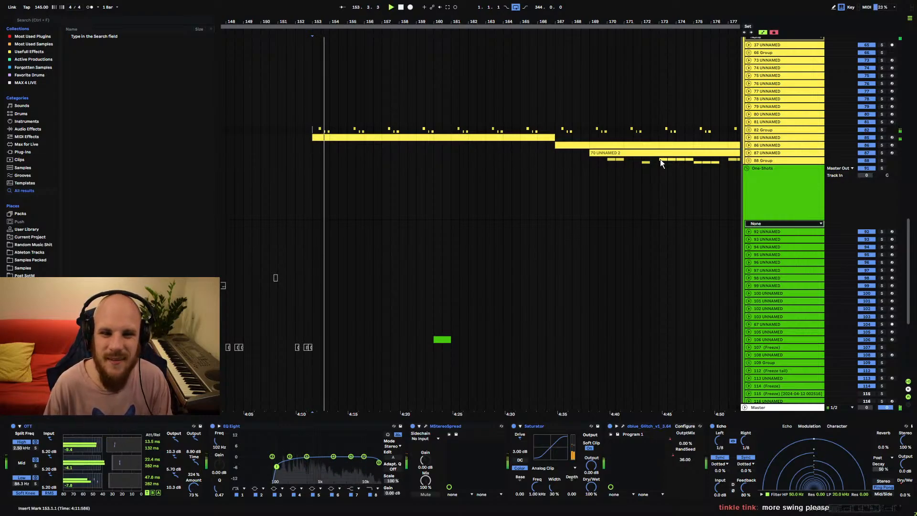
pyautogui.click(775, 138)
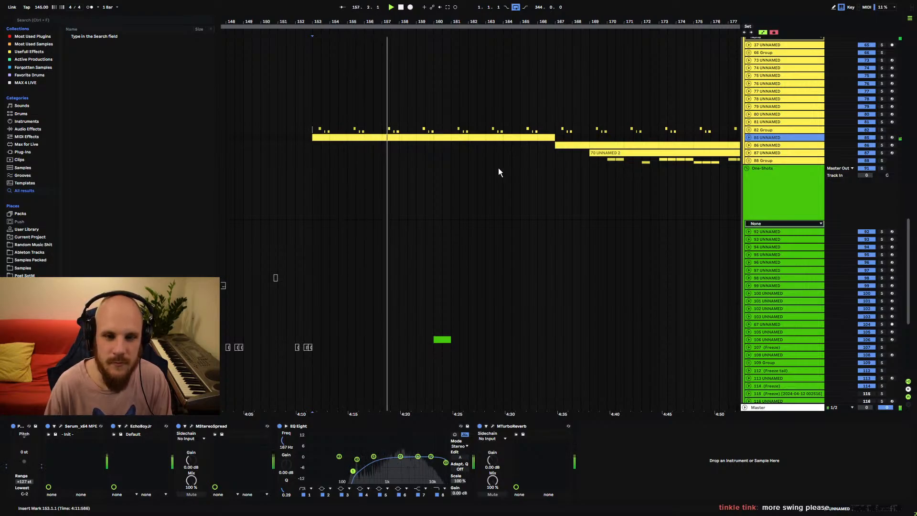
pyautogui.click(341, 144)
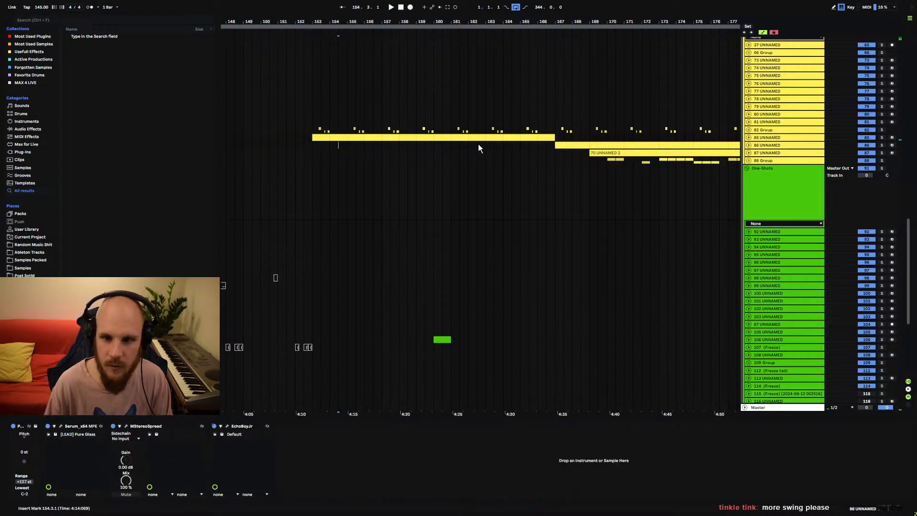
# - Insert a new MIDI track below track 85 and play the section from bar 169
pyautogui.click(763, 138)
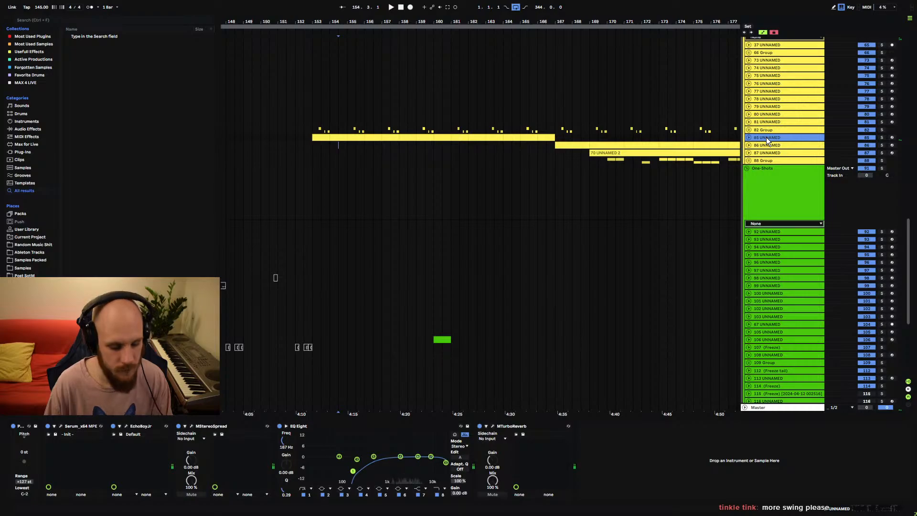
pyautogui.hotkey('ctrl', 'shift', 't')
pyautogui.rightClick(338, 163)
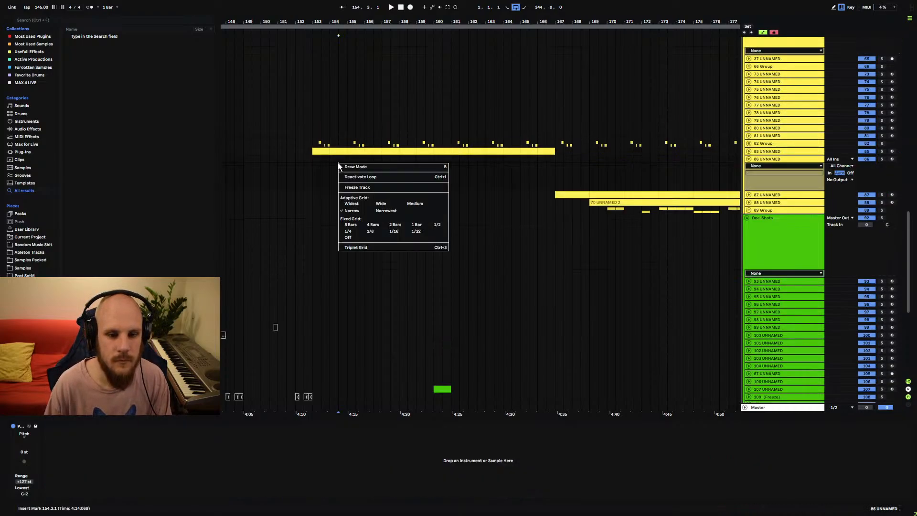
pyautogui.rightClick(338, 162)
pyautogui.moveTo(372, 168)
pyautogui.click(591, 170)
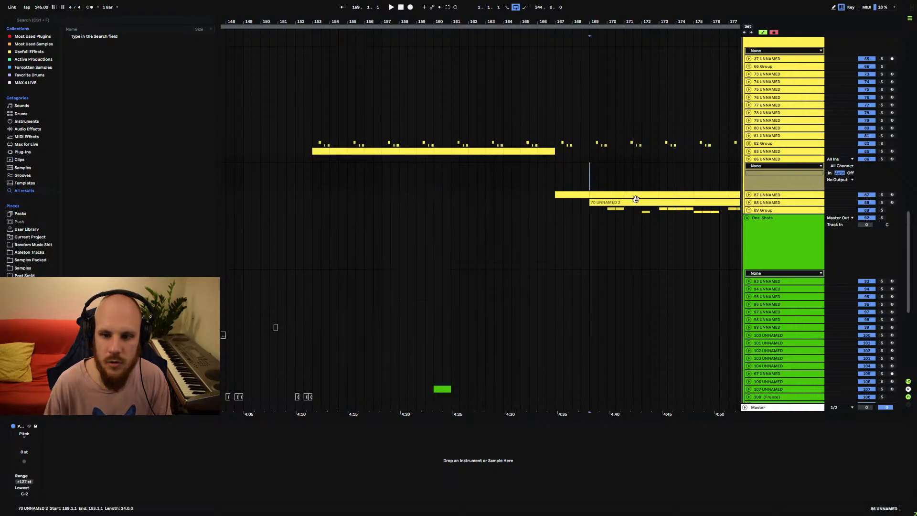
pyautogui.press('space')
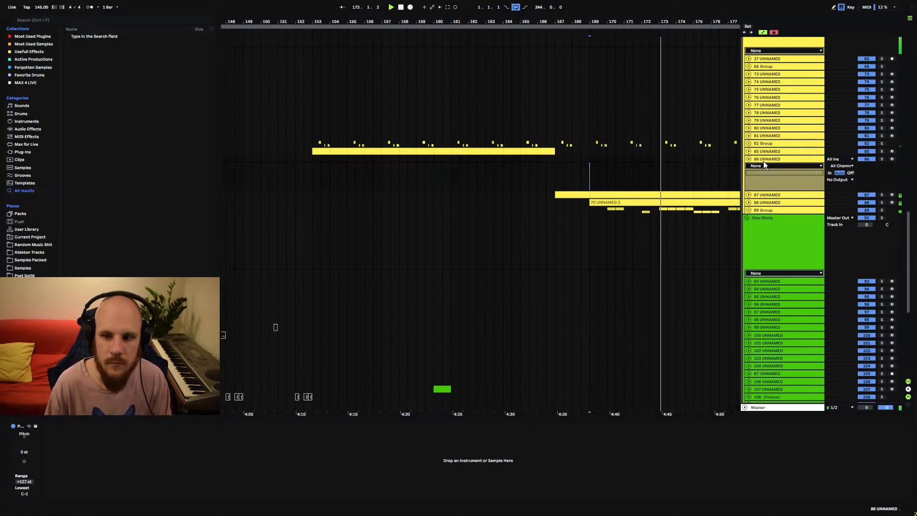
# - Load the Serum instrument on the new track and shift the computer keyboard's octave to C1 to D2
pyautogui.rightClick(389, 170)
pyautogui.moveTo(428, 175)
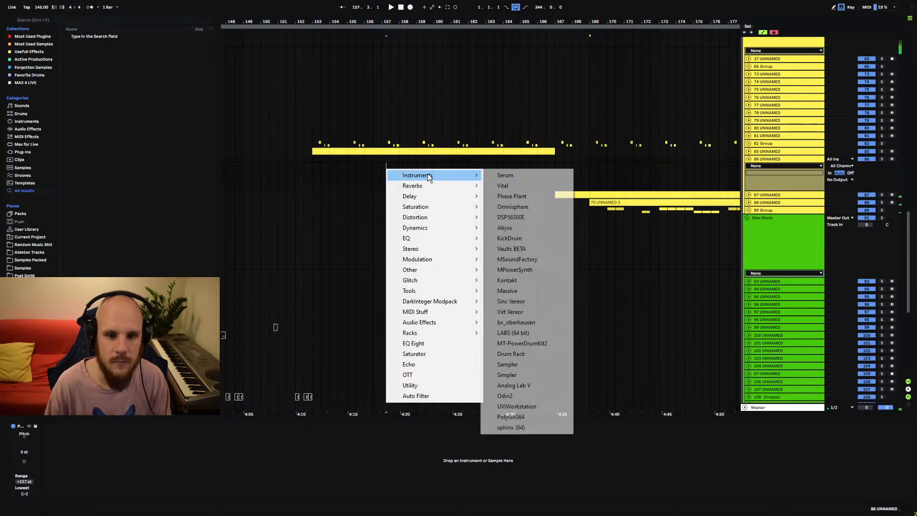
pyautogui.click(523, 175)
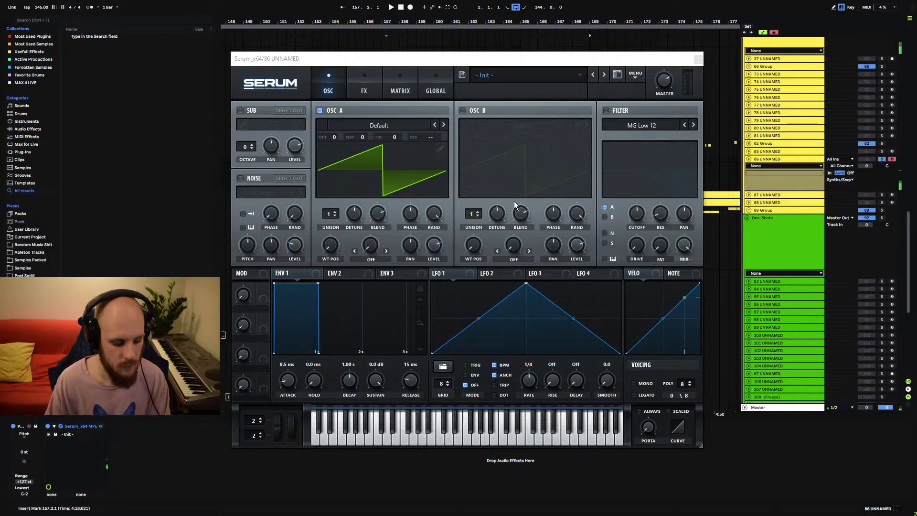
pyautogui.press('z')
pyautogui.press('y')
# - Reshape LFO 1 into a falling ramp and set oscillator A's warp mode to FM (From B)
pyautogui.moveTo(528, 287); pyautogui.dragTo(442, 271)
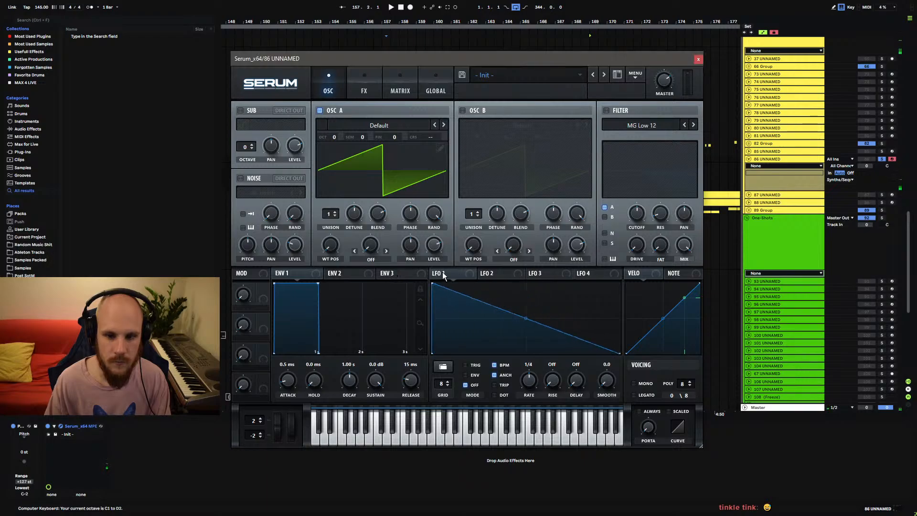
pyautogui.click(380, 258)
pyautogui.click(402, 218)
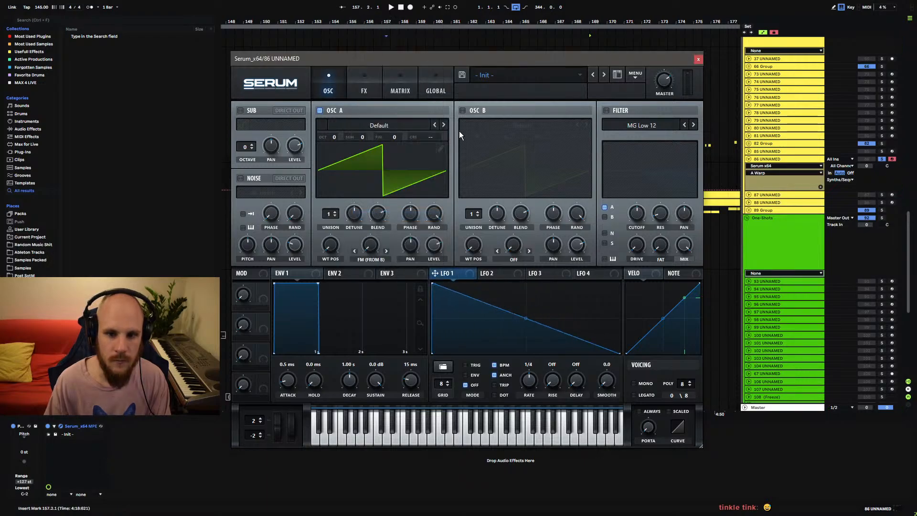
# - Turn on oscillator B, try out oscillator A's FM amount and turn oscillator B's level down
pyautogui.click(462, 110)
pyautogui.press('a')
pyautogui.moveTo(373, 245); pyautogui.dragTo(383, 223)
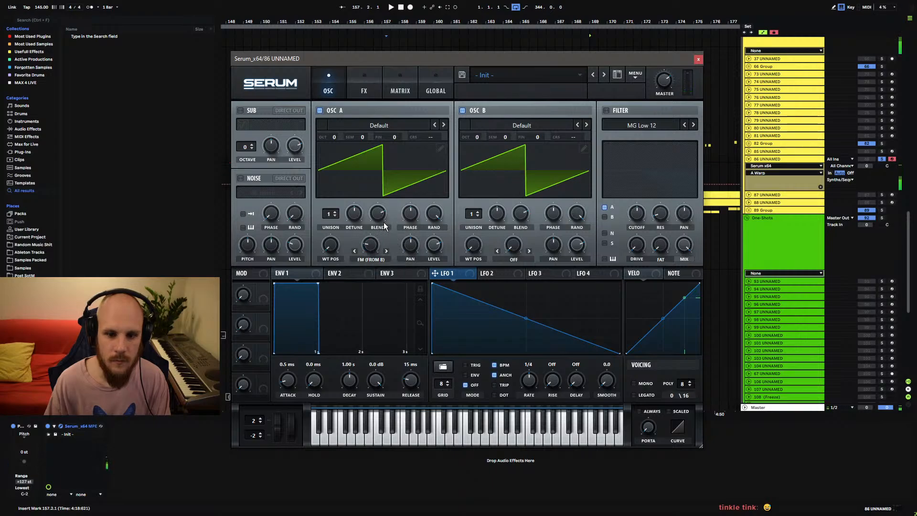
pyautogui.moveTo(578, 244); pyautogui.dragTo(573, 315)
# - Modulate oscillator A's FM amount with LFO 1 in ENV mode at a 1/4 rate, bowing its falling curve upward
pyautogui.moveTo(435, 285); pyautogui.dragTo(370, 245)
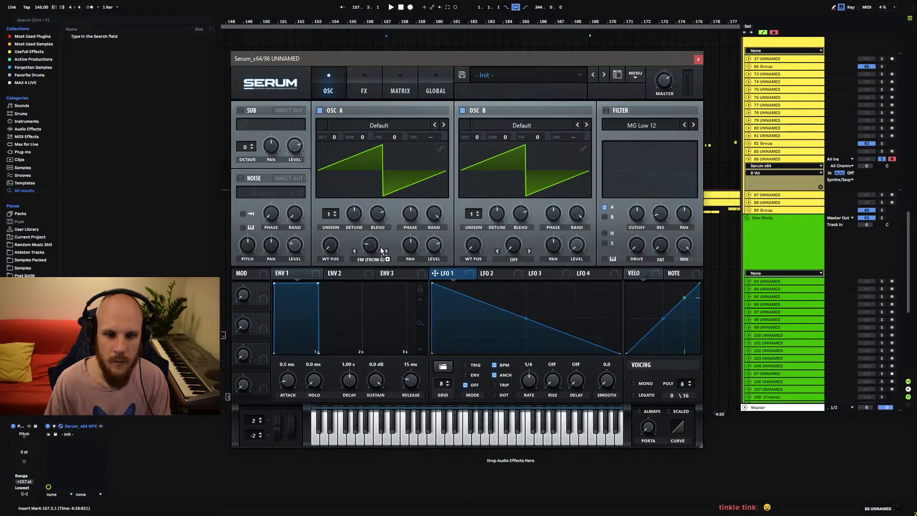
pyautogui.click(530, 382)
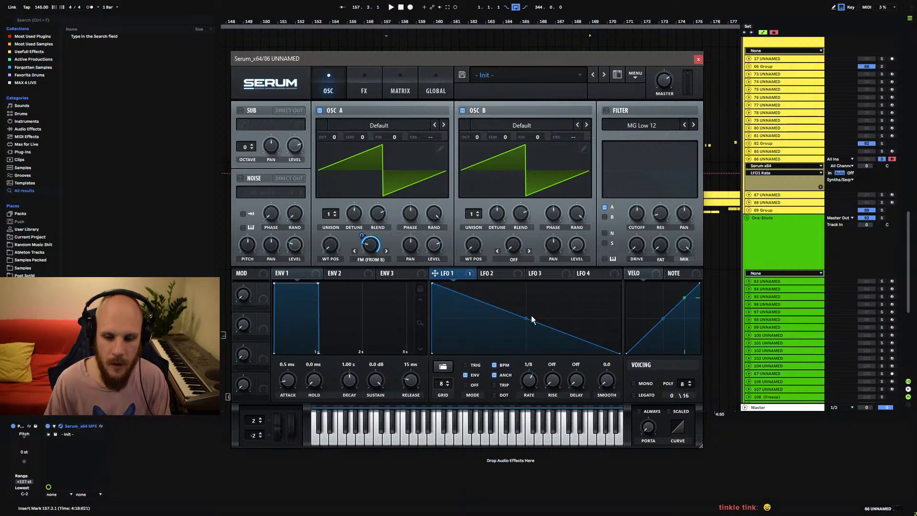
pyautogui.moveTo(526, 319)
pyautogui.mouseDown()
pyautogui.moveTo(530, 343)
pyautogui.moveTo(531, 332)
pyautogui.mouseUp()
pyautogui.moveTo(531, 380); pyautogui.dragTo(534, 386)
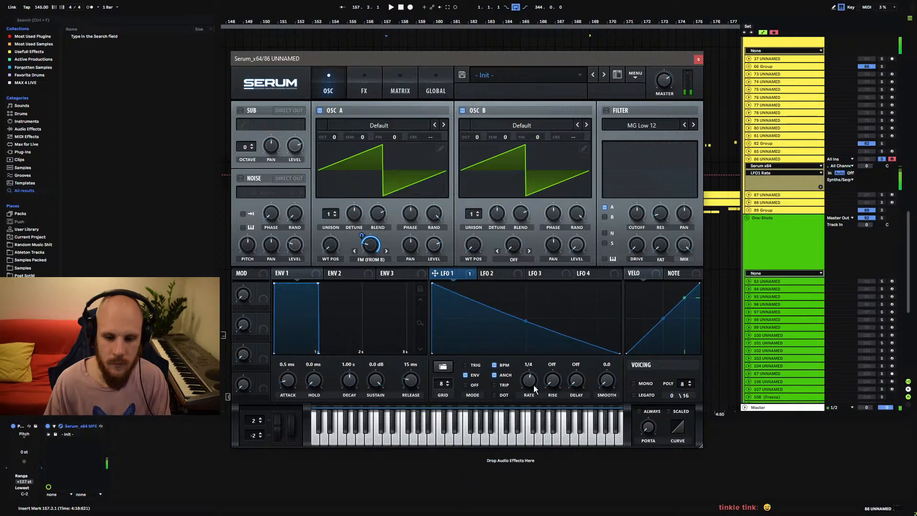
pyautogui.moveTo(526, 321); pyautogui.dragTo(529, 311)
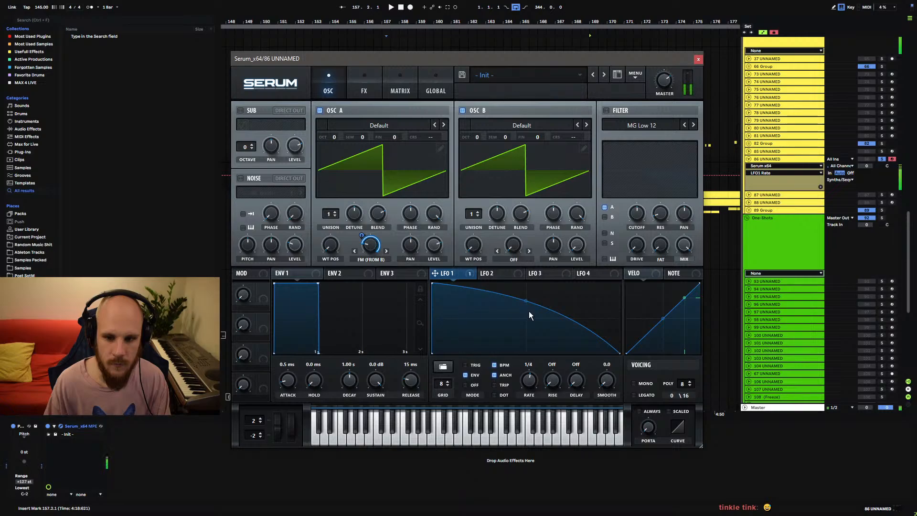
# - Enable the filter as Band 24 with its cutoff modulated by LFO 1, and reduce the filter mix
pyautogui.click(606, 110)
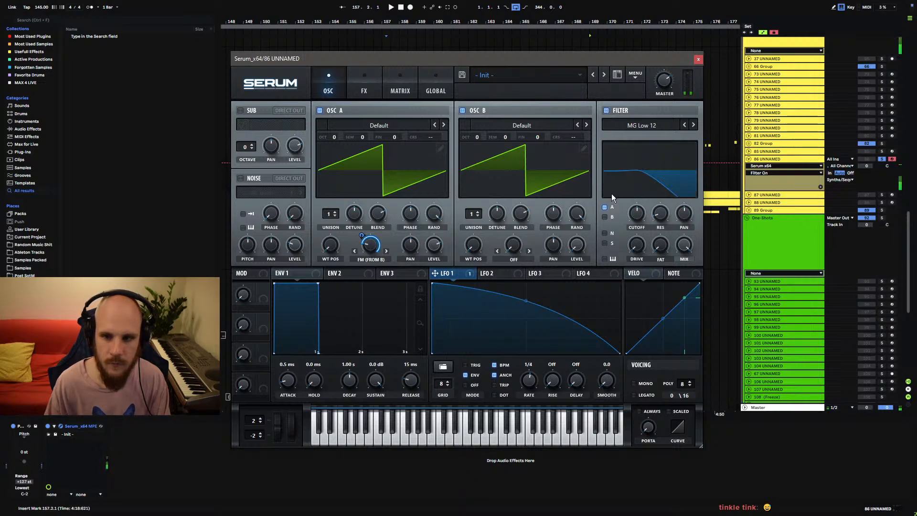
pyautogui.moveTo(636, 214)
pyautogui.mouseDown()
pyautogui.moveTo(635, 239)
pyautogui.moveTo(634, 216)
pyautogui.mouseUp()
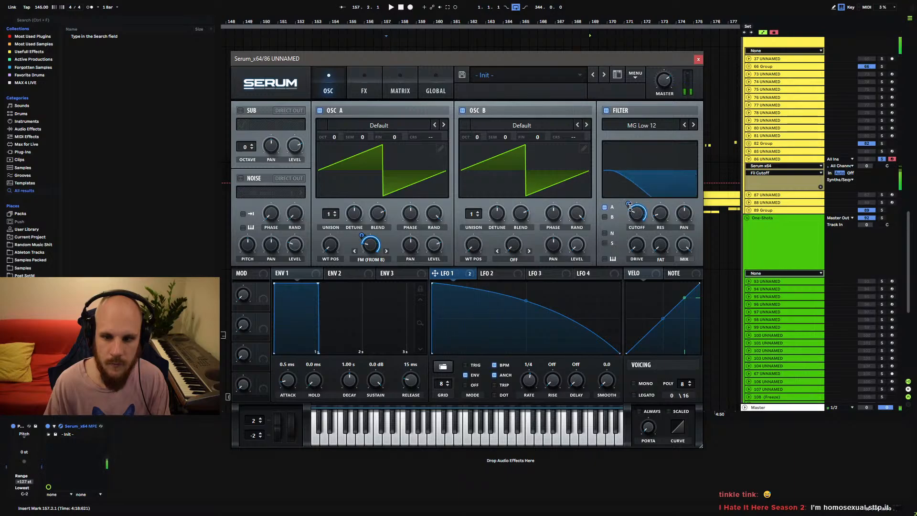
pyautogui.click(655, 125)
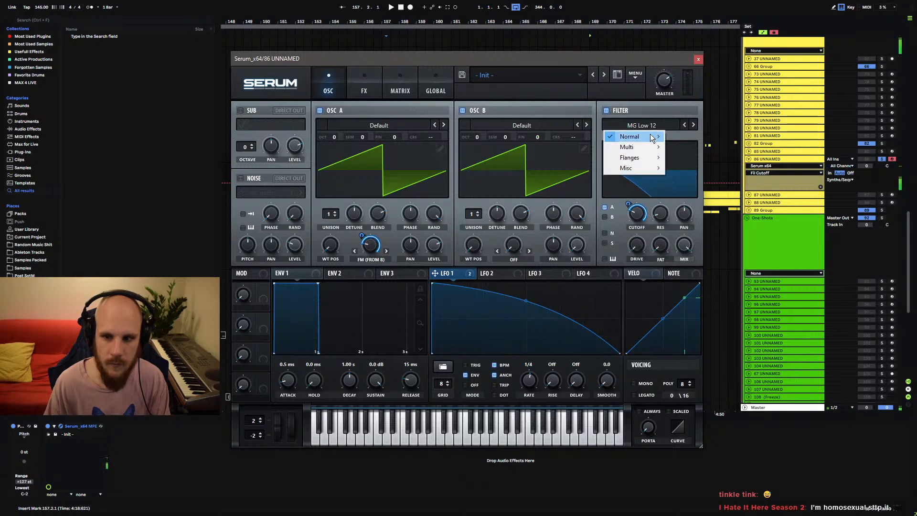
pyautogui.moveTo(630, 137)
pyautogui.click(688, 273)
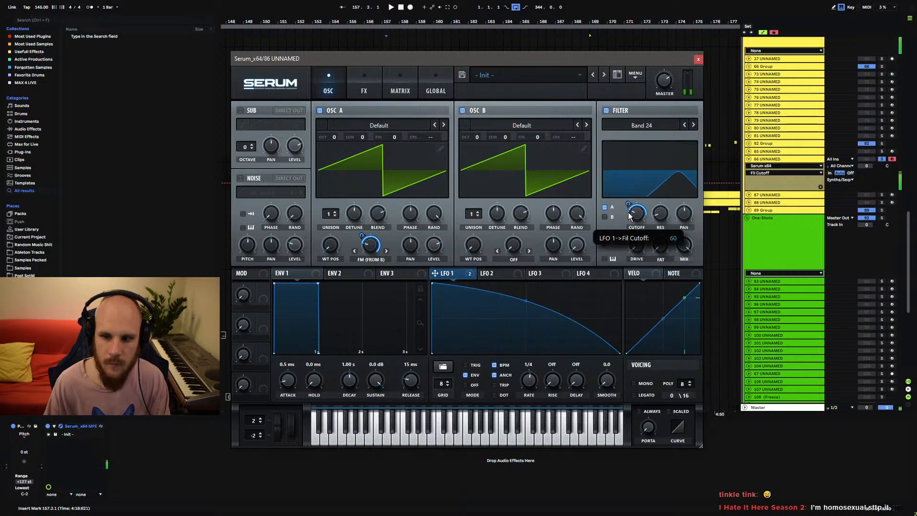
pyautogui.moveTo(629, 209); pyautogui.dragTo(643, 208)
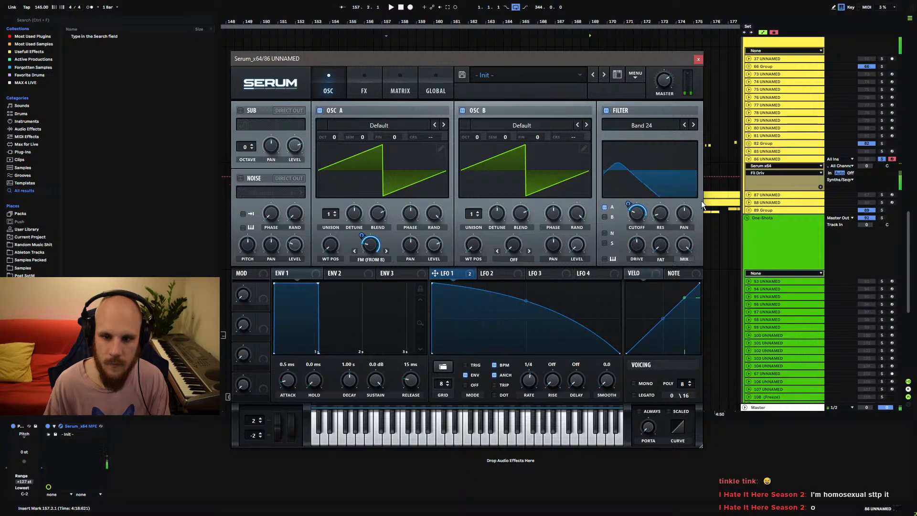
pyautogui.moveTo(684, 244); pyautogui.dragTo(681, 265)
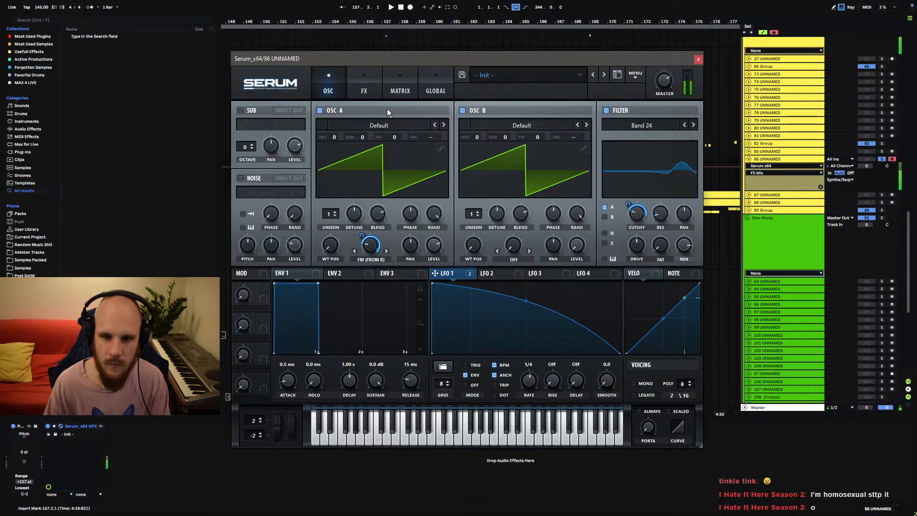
# - Enable the Tube distortion effect and raise its drive to 90%
pyautogui.click(365, 94)
pyautogui.click(244, 128)
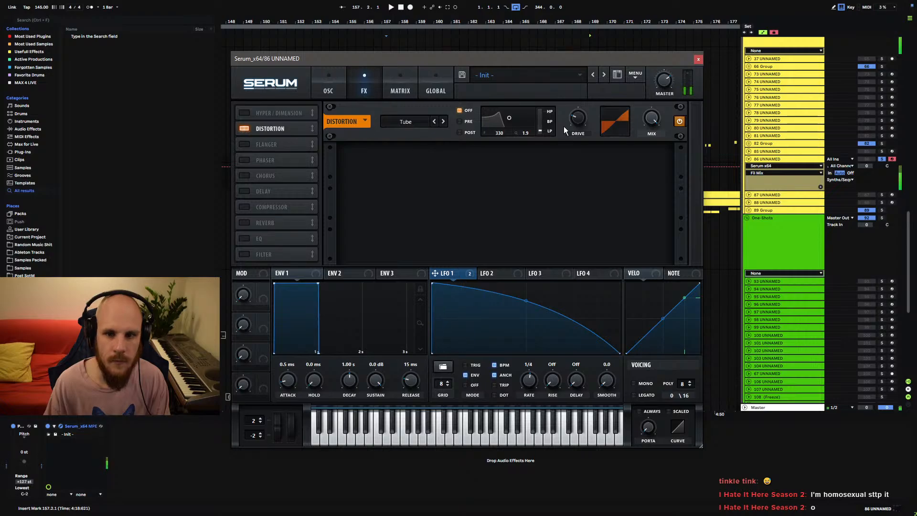
pyautogui.moveTo(577, 121); pyautogui.dragTo(600, 65)
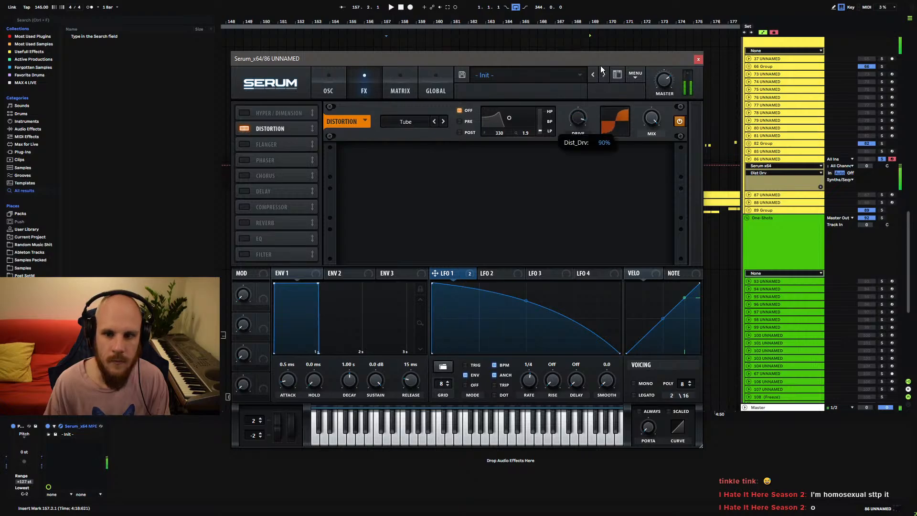
# - Set oscillator A's unison to 2 voices and lower the distortion drive to 71%
pyautogui.click(334, 79)
pyautogui.click(335, 211)
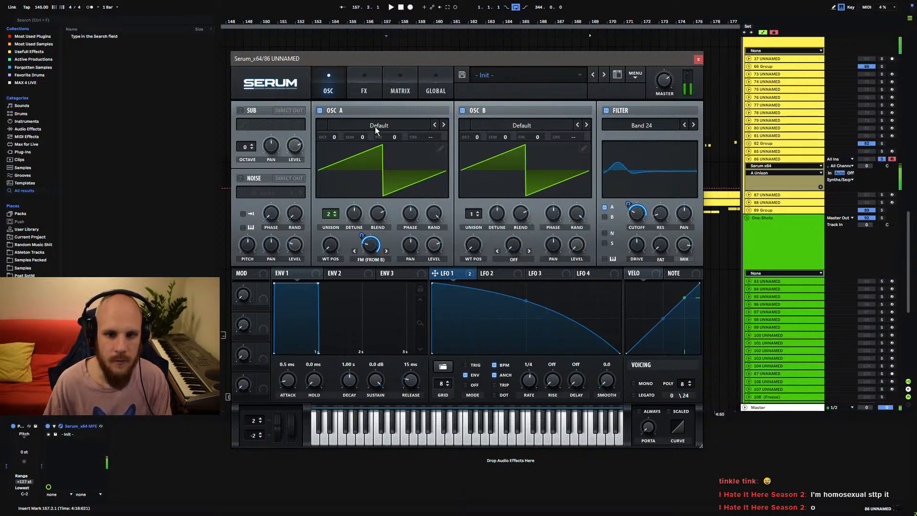
pyautogui.click(366, 91)
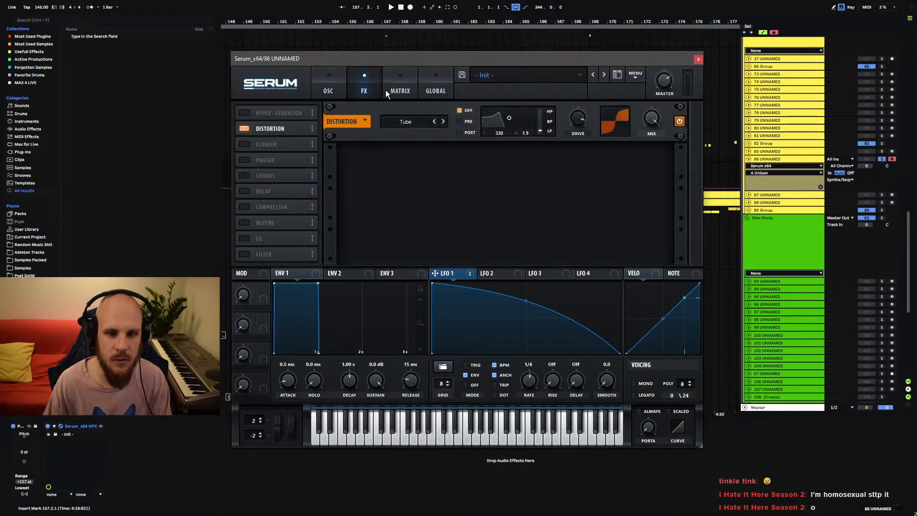
pyautogui.moveTo(577, 123); pyautogui.dragTo(580, 139)
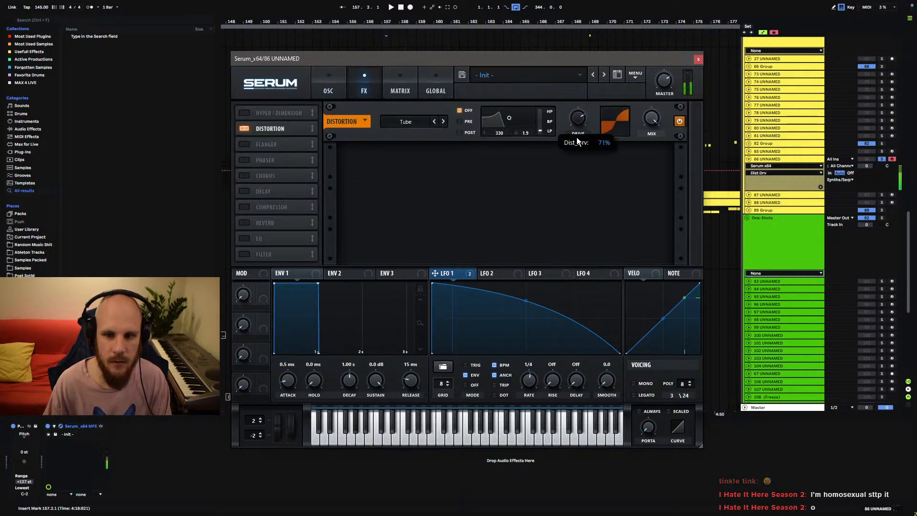
# - Add Hyper/Dimension after the distortion with Retrig on, a Hyper mix of 30% and a raised Dimension mix
pyautogui.click(246, 113)
pyautogui.moveTo(247, 113); pyautogui.dragTo(271, 136)
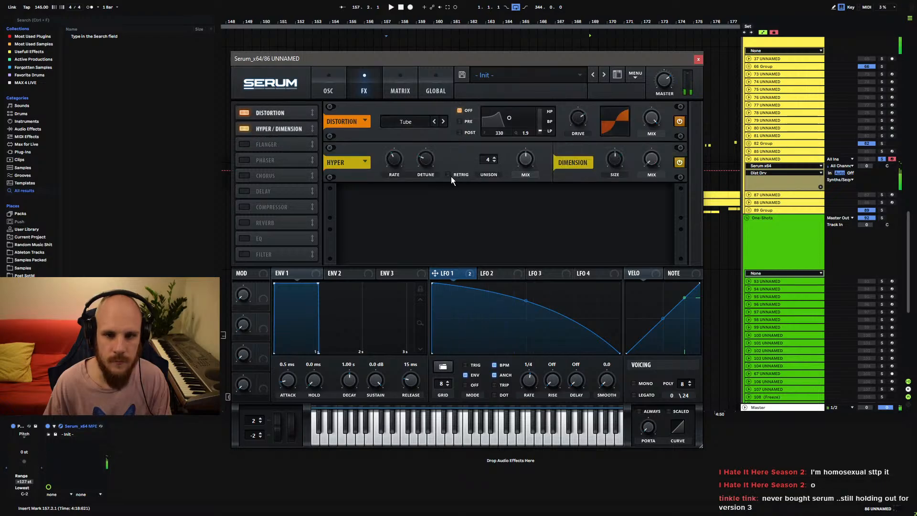
pyautogui.click(448, 174)
pyautogui.moveTo(525, 159); pyautogui.dragTo(525, 177)
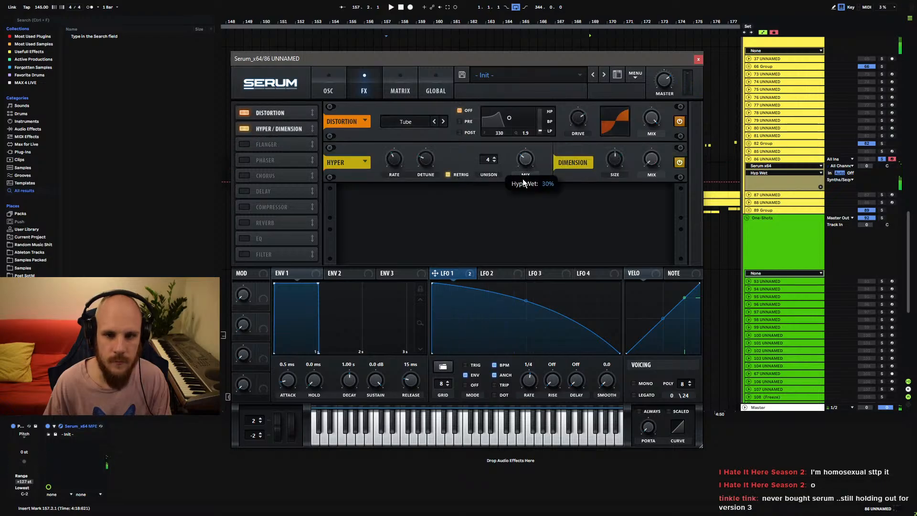
pyautogui.click(616, 157)
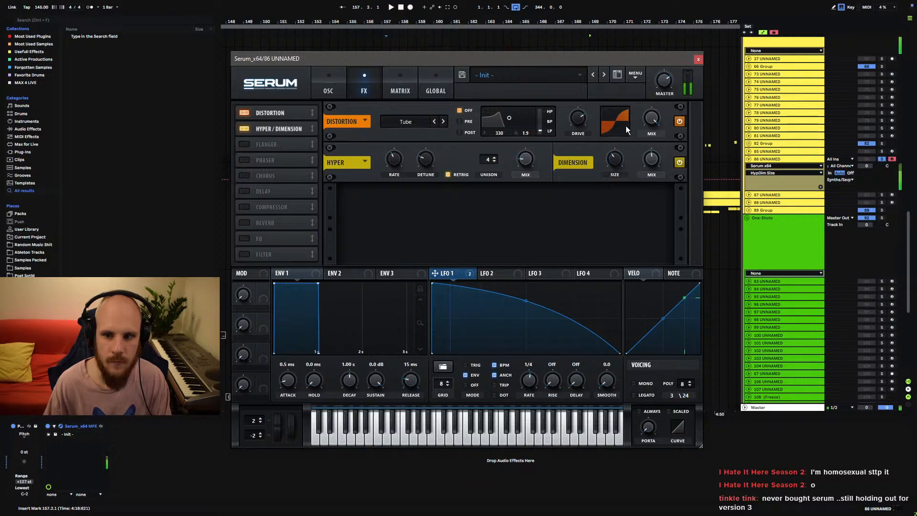
# - Close Serum to check the arrangement around the new track, and reopen its oscillator page
pyautogui.click(698, 60)
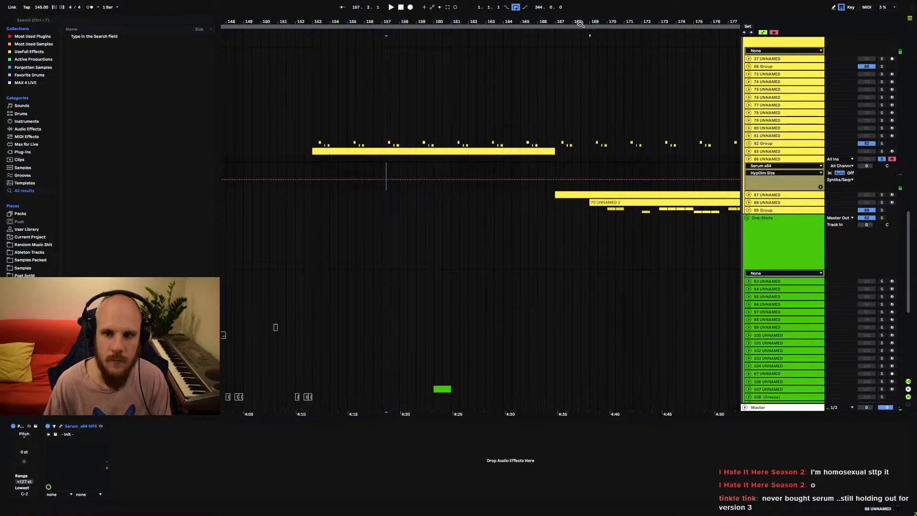
pyautogui.scroll(-2, 297, 229)
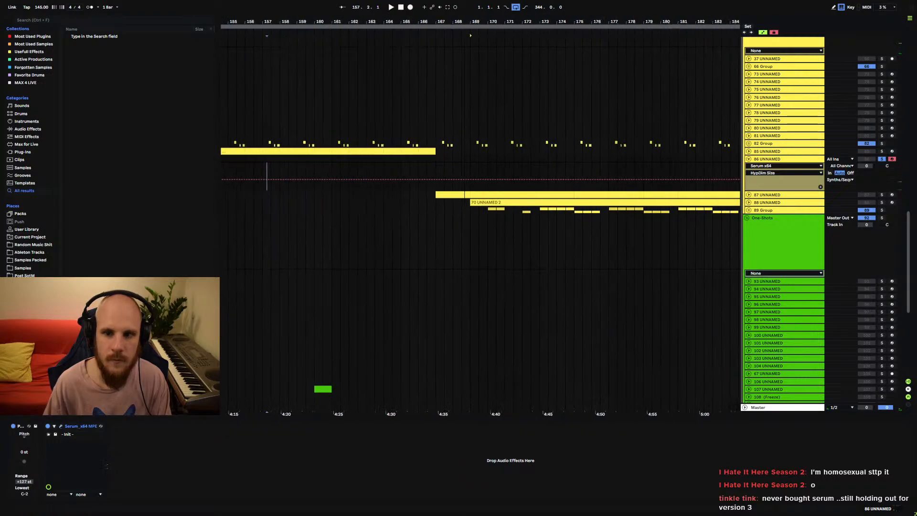
pyautogui.click(61, 425)
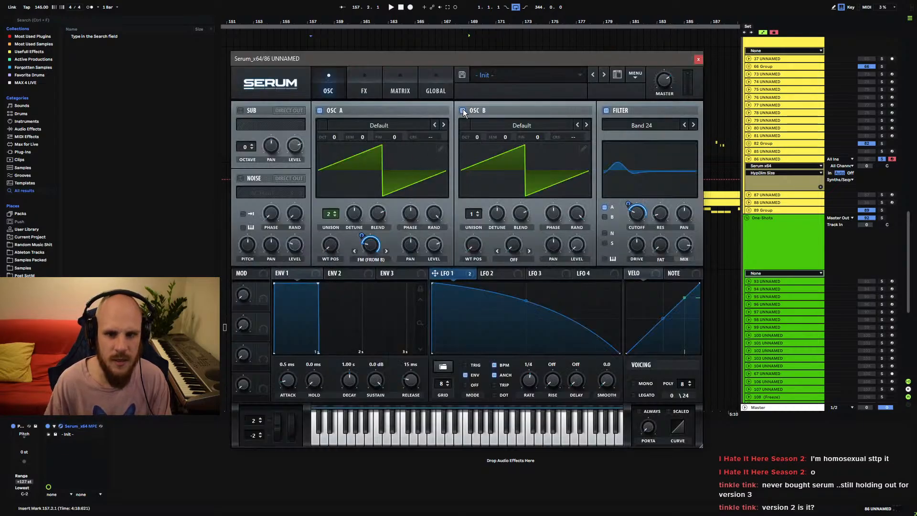
# - Remove all modulators from oscillator A's FM amount and modulate its coarse pitch with LFO 1 instead
pyautogui.rightClick(370, 252)
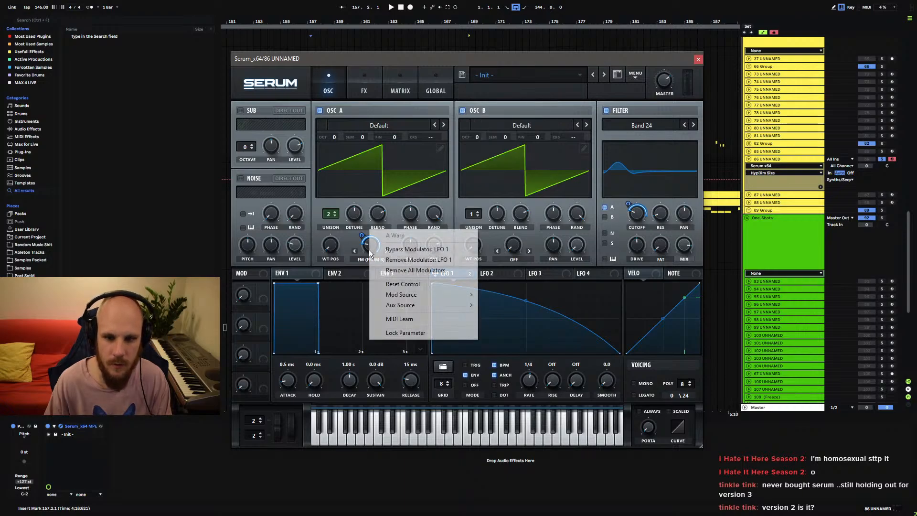
pyautogui.click(414, 271)
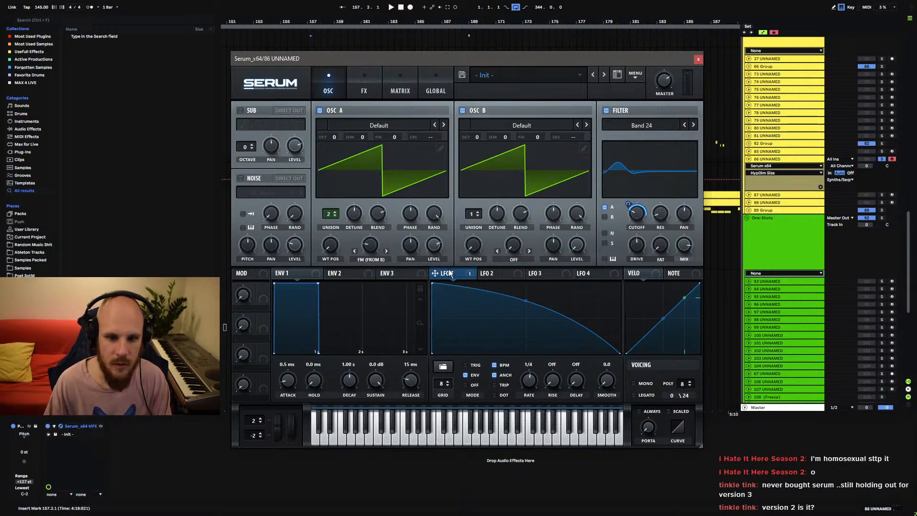
pyautogui.moveTo(340, 132); pyautogui.dragTo(347, 109)
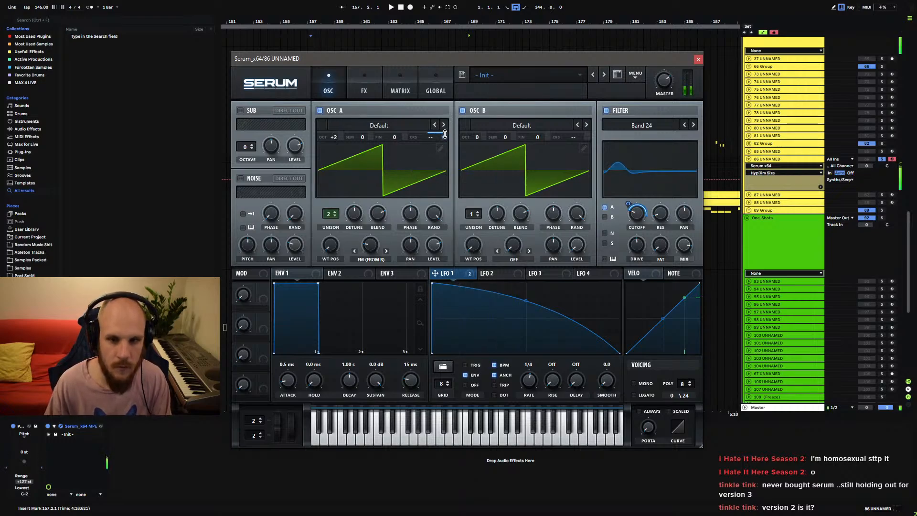
pyautogui.moveTo(445, 135); pyautogui.dragTo(446, 163)
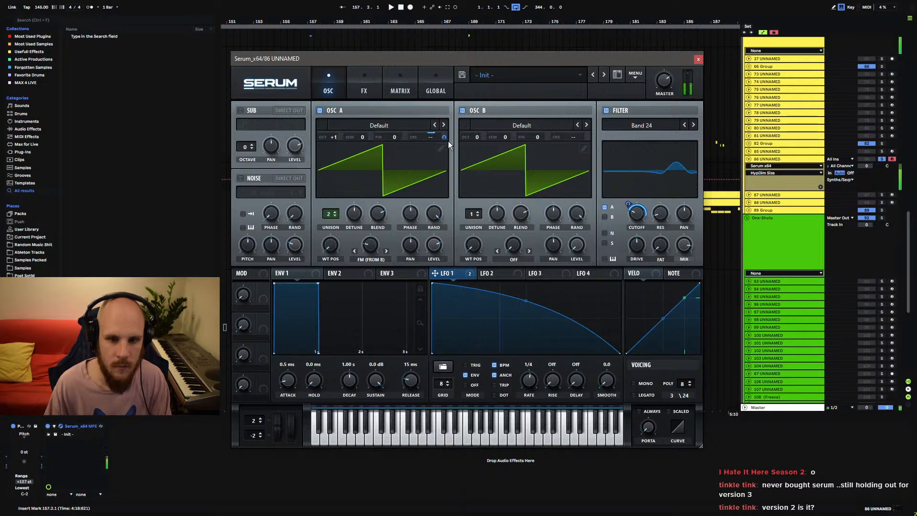
# - Set oscillator A's octave to 0, fine-tune the LFO 1 depth on its coarse pitch, and audition the sound
pyautogui.moveTo(447, 138); pyautogui.dragTo(455, 134)
pyautogui.moveTo(336, 139); pyautogui.dragTo(334, 145)
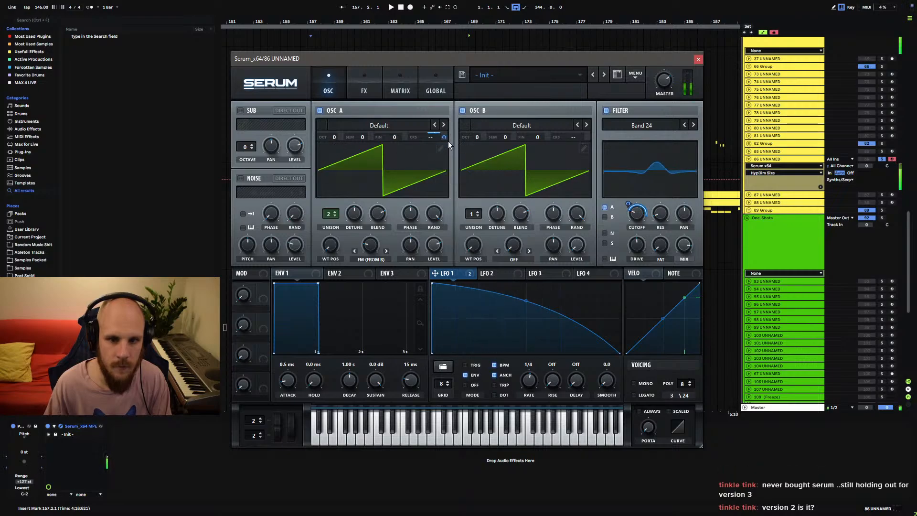
pyautogui.moveTo(445, 138); pyautogui.dragTo(450, 140)
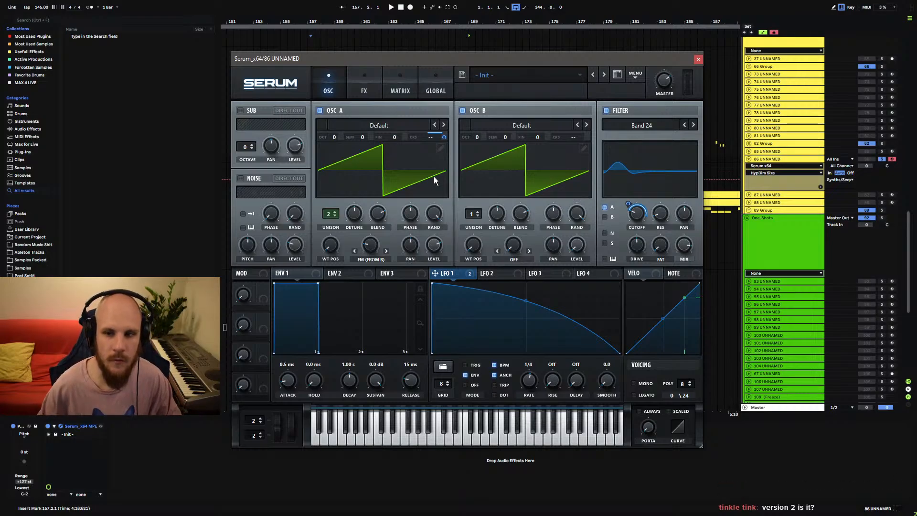
pyautogui.press('a')
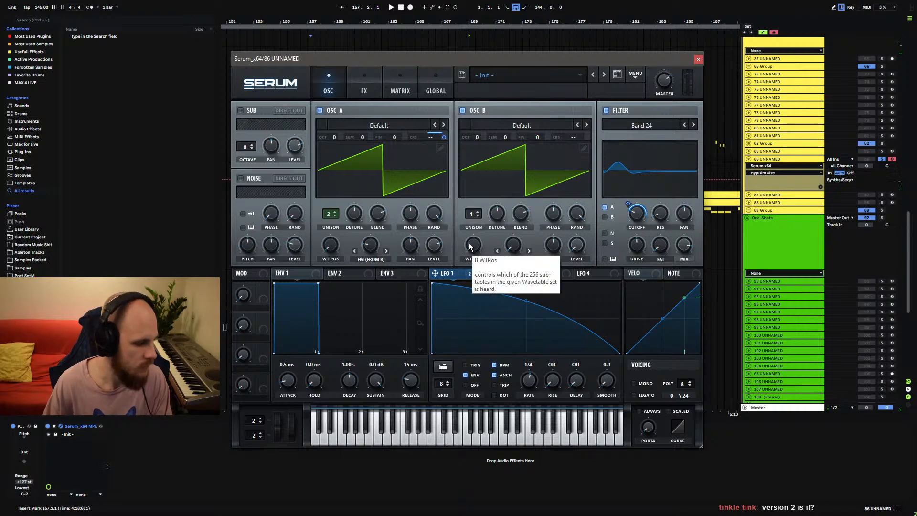
# - Close Serum and add OTT after it, with an output of 9.50 dB, time of 263% and amount of 54%
pyautogui.click(369, 89)
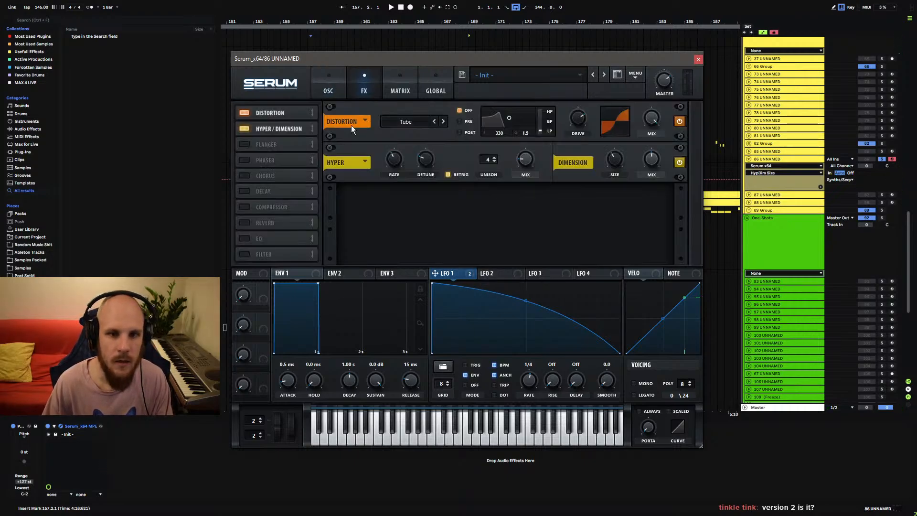
pyautogui.click(697, 59)
pyautogui.rightClick(205, 472)
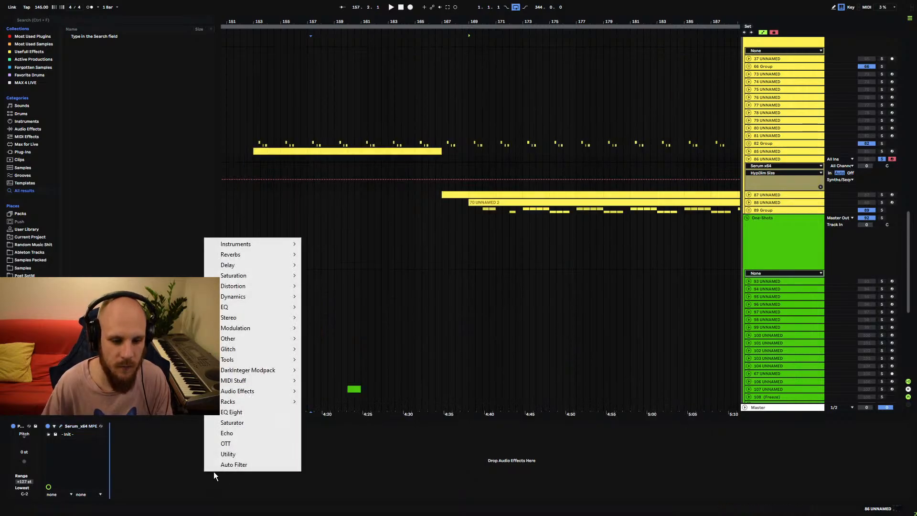
pyautogui.click(261, 442)
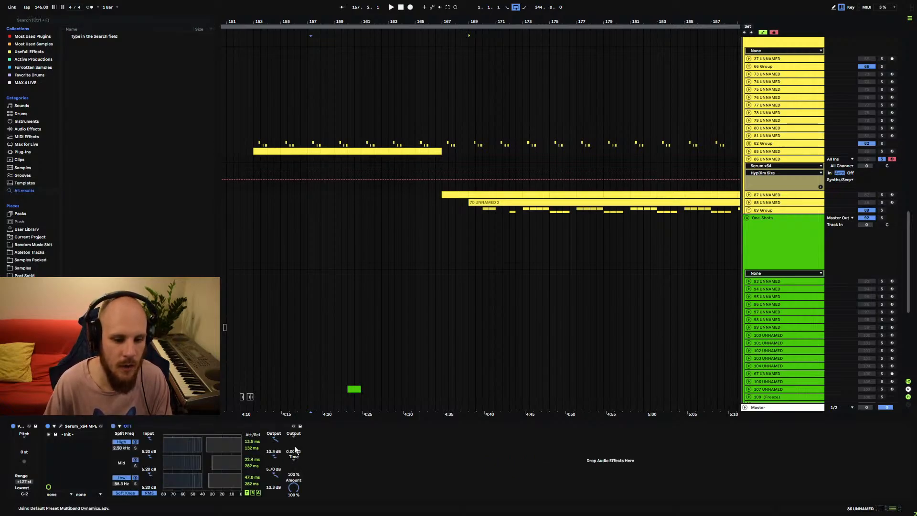
pyautogui.moveTo(293, 451); pyautogui.dragTo(293, 423)
pyautogui.moveTo(295, 468); pyautogui.dragTo(295, 448)
pyautogui.moveTo(293, 487); pyautogui.dragTo(293, 495)
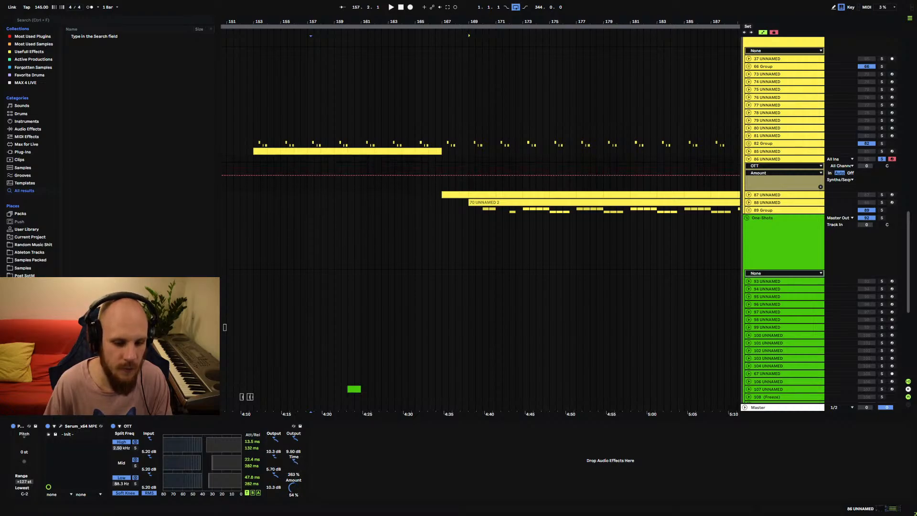
# - Add EQ Eight after OTT and set band 1's low cut to 653 Hz with a Q of 0.38
pyautogui.click(353, 466)
pyautogui.rightClick(343, 460)
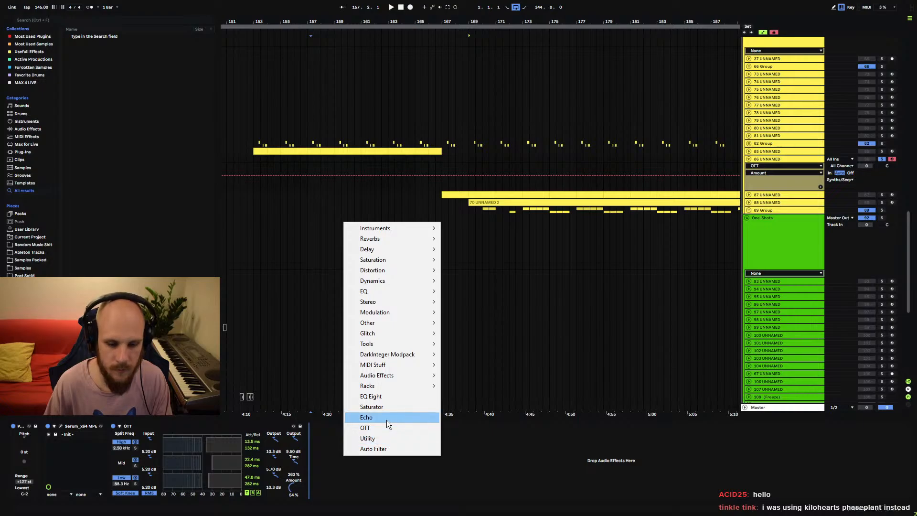
pyautogui.click(383, 396)
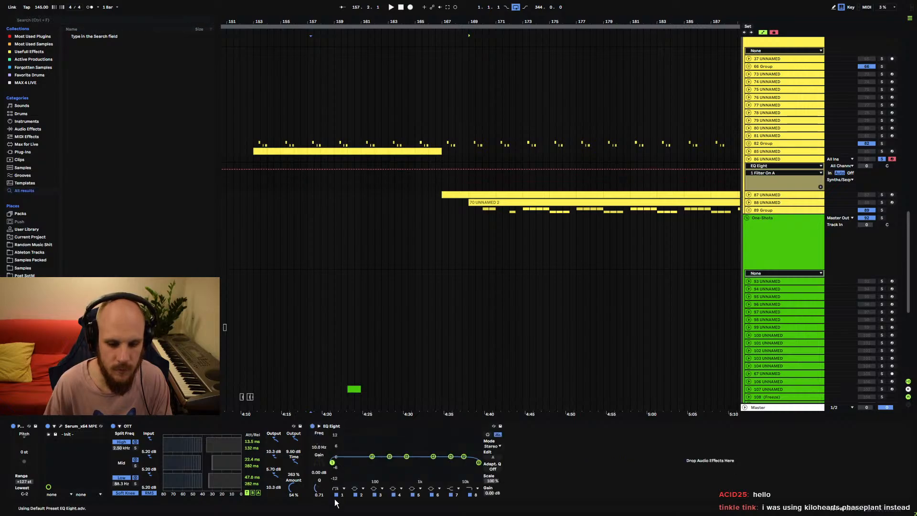
pyautogui.moveTo(333, 466); pyautogui.dragTo(412, 469)
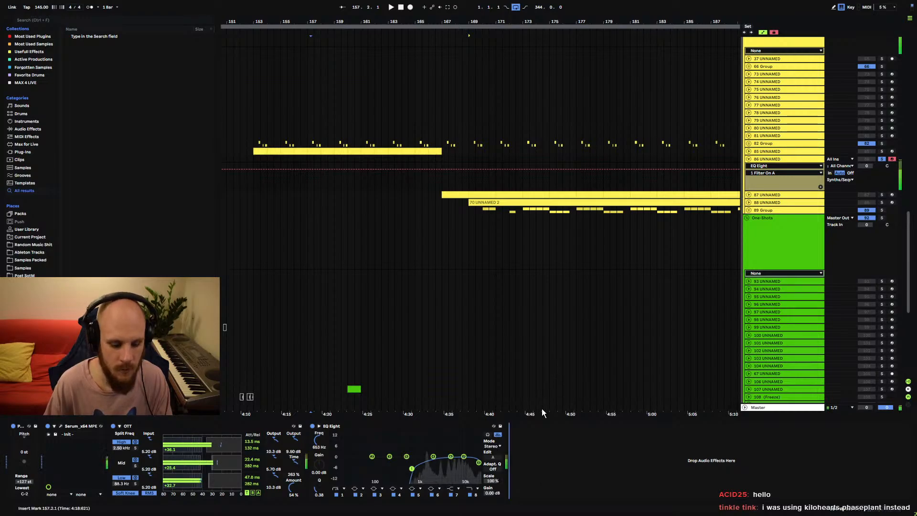
# - Play the arrangement from bar 172 and unsolo the new synth track to hear it with everything else
pyautogui.scroll(5, 499, 96)
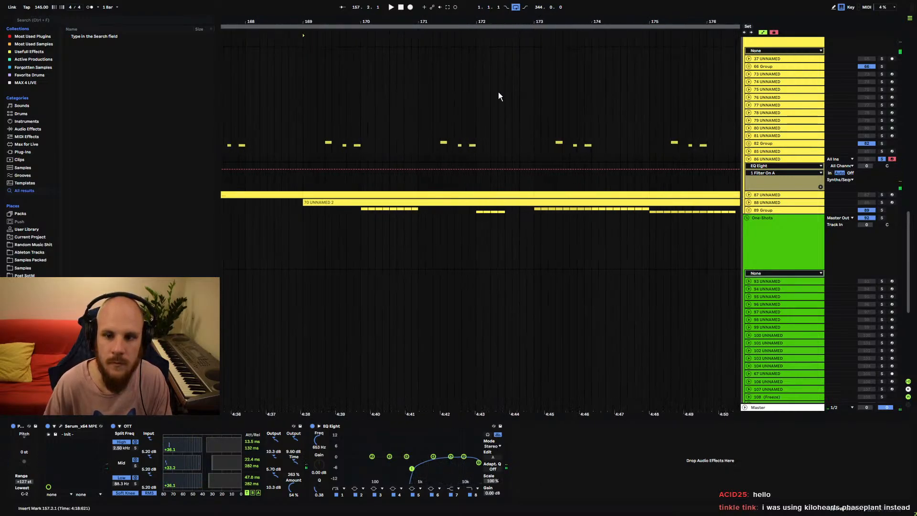
pyautogui.click(502, 162)
pyautogui.press('space')
pyautogui.click(479, 159)
pyautogui.press('space')
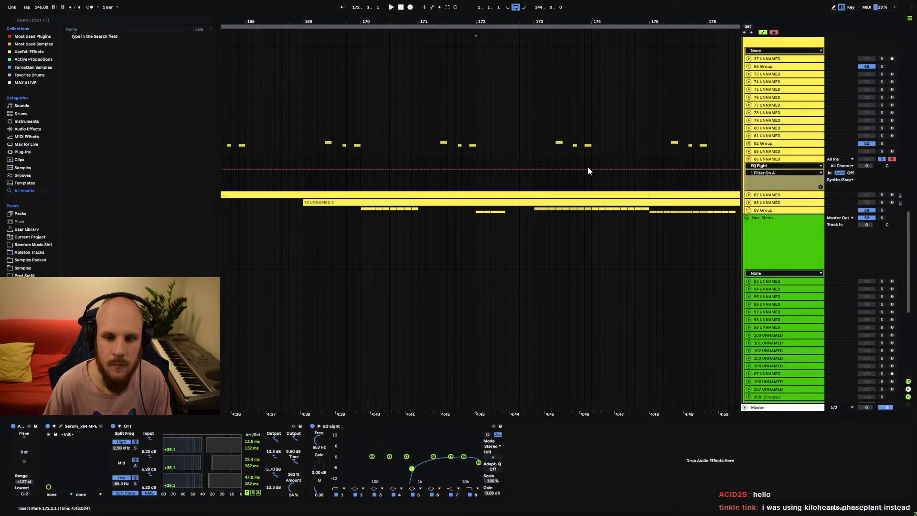
pyautogui.press('space')
pyautogui.click(883, 160)
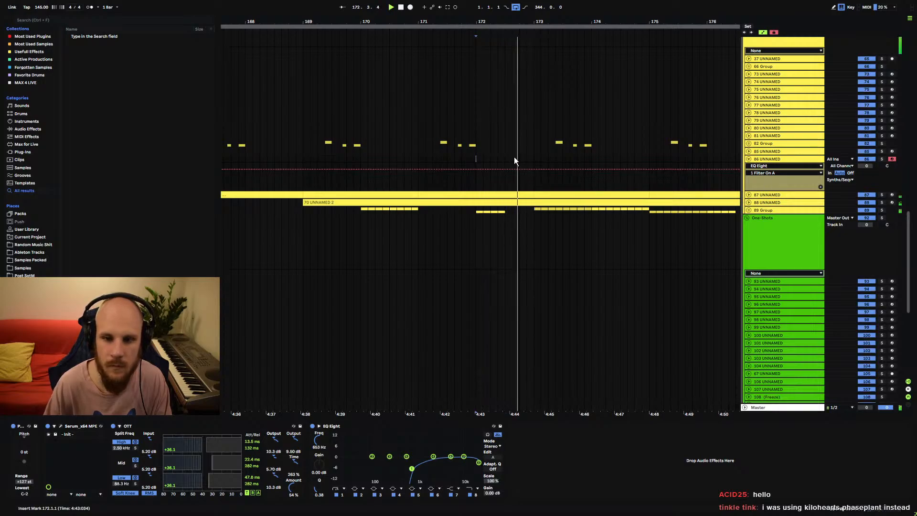
# - Insert a two-beat MIDI clip at 172.3 on the synth track and draw G#1 notes at 1.3 and 1.3.3
pyautogui.moveTo(505, 160); pyautogui.dragTo(534, 161)
pyautogui.hotkey('ctrl', 'shift', 'm')
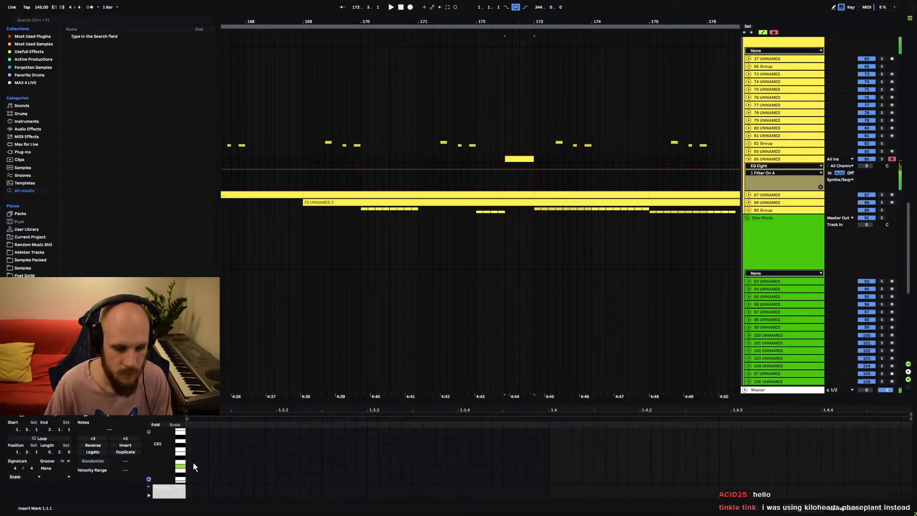
pyautogui.doubleClick(188, 466)
pyautogui.moveTo(259, 467); pyautogui.dragTo(294, 467)
pyautogui.doubleClick(372, 470)
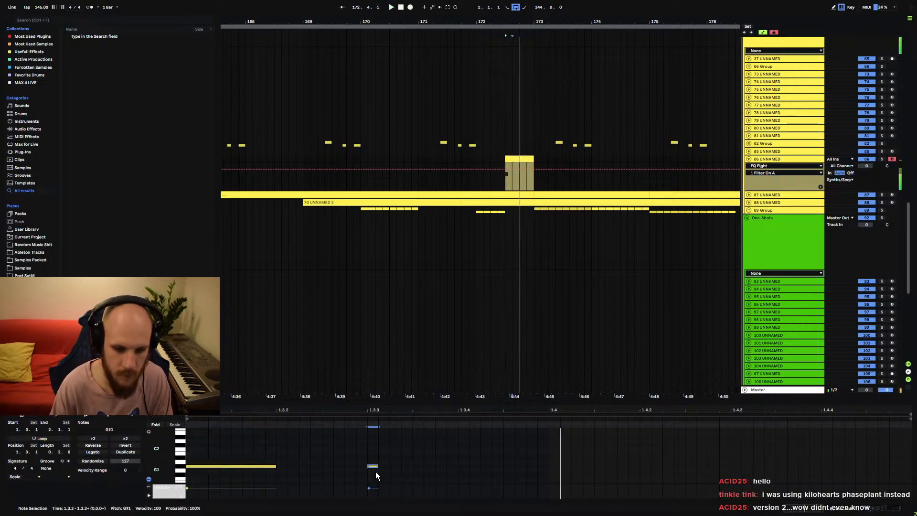
pyautogui.press('Up')
pyautogui.moveTo(378, 466); pyautogui.dragTo(401, 466)
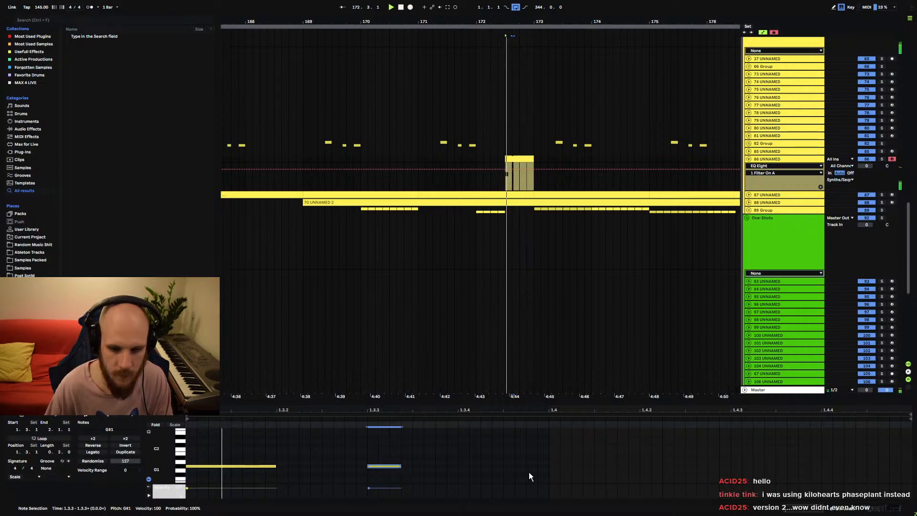
# - Add a G#1 note at 1.4, duplicate it to 1.4.2 and 1.4.3, and lengthen the last copy past 1.4.4
pyautogui.doubleClick(554, 466)
pyautogui.moveTo(560, 467); pyautogui.dragTo(594, 470)
pyautogui.press('space')
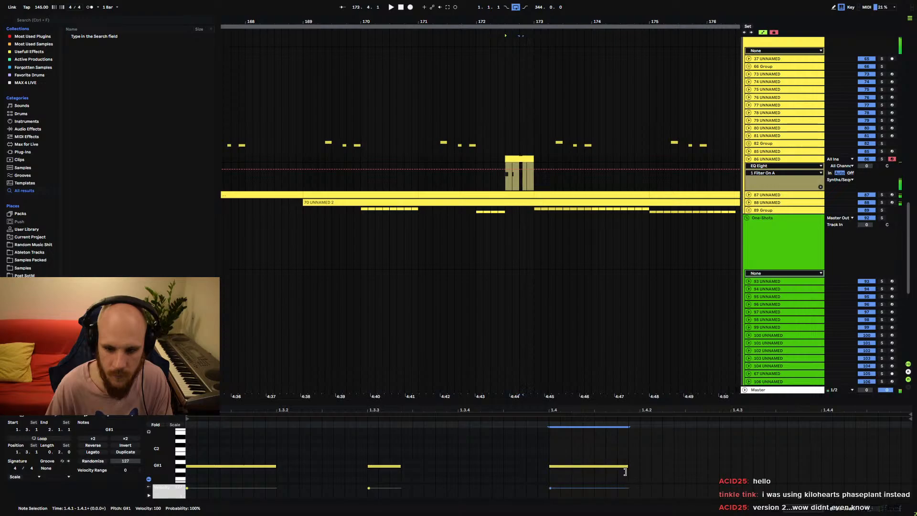
pyautogui.hotkey('ctrl', 'd')
pyautogui.hotkey('ctrl', 'd')
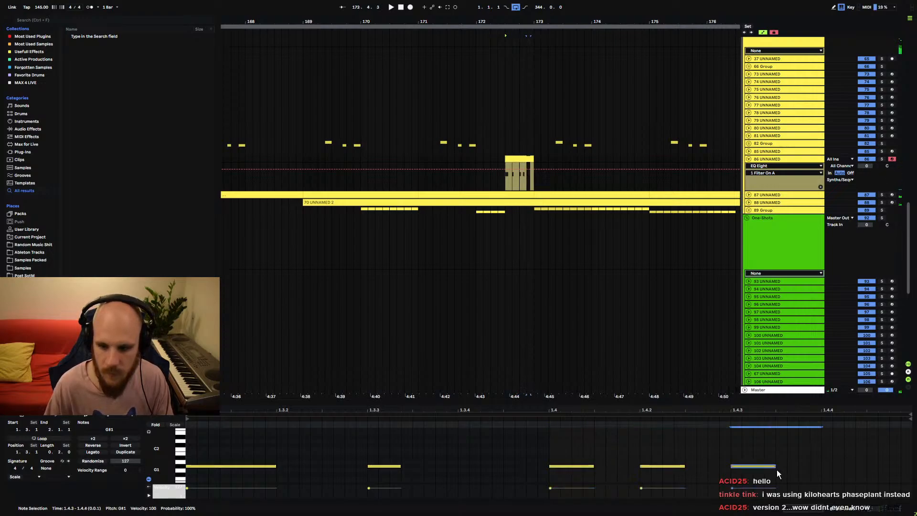
pyautogui.moveTo(776, 467); pyautogui.dragTo(869, 469)
pyautogui.press('space')
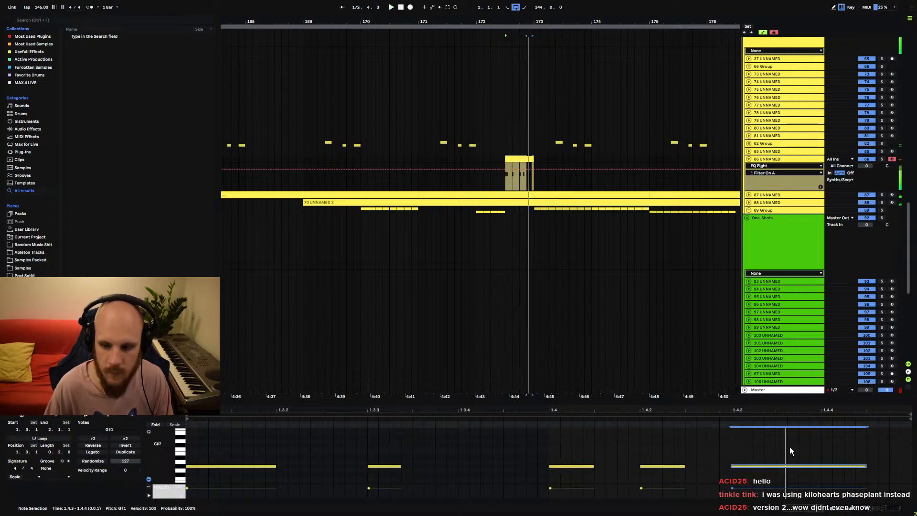
# - Transpose the note at 1.4.2 down one octave and the last note at 1.4.3 down two octaves to G#-1
pyautogui.press('space')
pyautogui.moveTo(789, 446); pyautogui.dragTo(585, 485)
pyautogui.moveTo(748, 433); pyautogui.dragTo(650, 479)
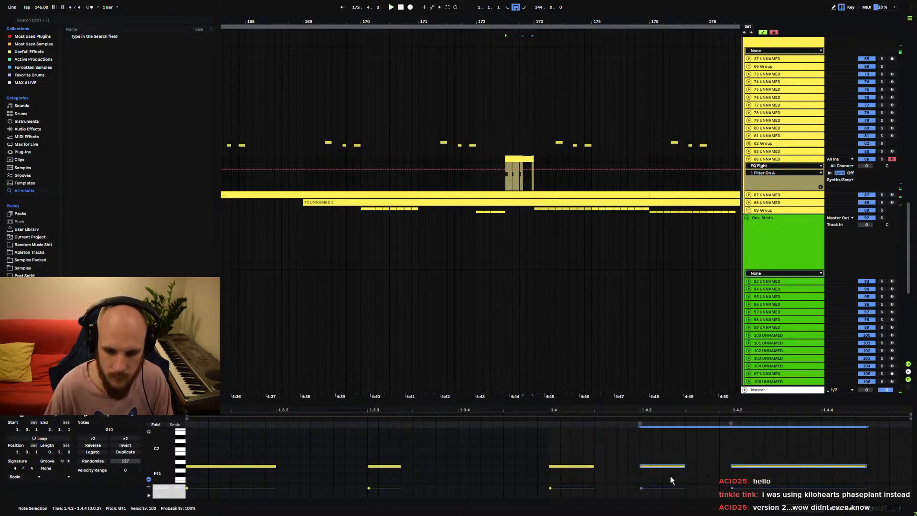
pyautogui.hotkey('shift', 'Down')
pyautogui.press('space')
pyautogui.hotkey('shift', 'Down')
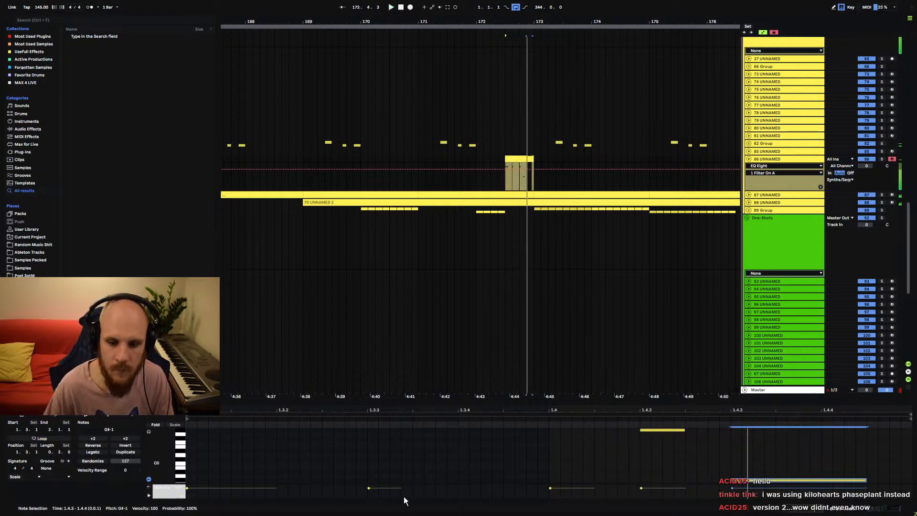
# - Transpose the first note down an octave to G#0 and the note at 1.3.3 down two octaves to G#-1
pyautogui.scroll(5, 411, 471)
pyautogui.moveTo(273, 455); pyautogui.dragTo(241, 504)
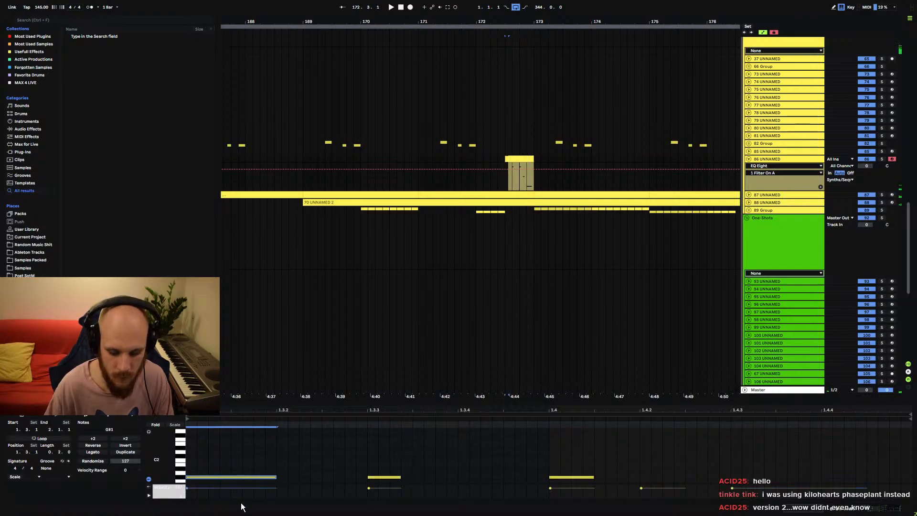
pyautogui.hotkey('shift', 'Down')
pyautogui.press('space')
pyautogui.moveTo(442, 401); pyautogui.dragTo(442, 294)
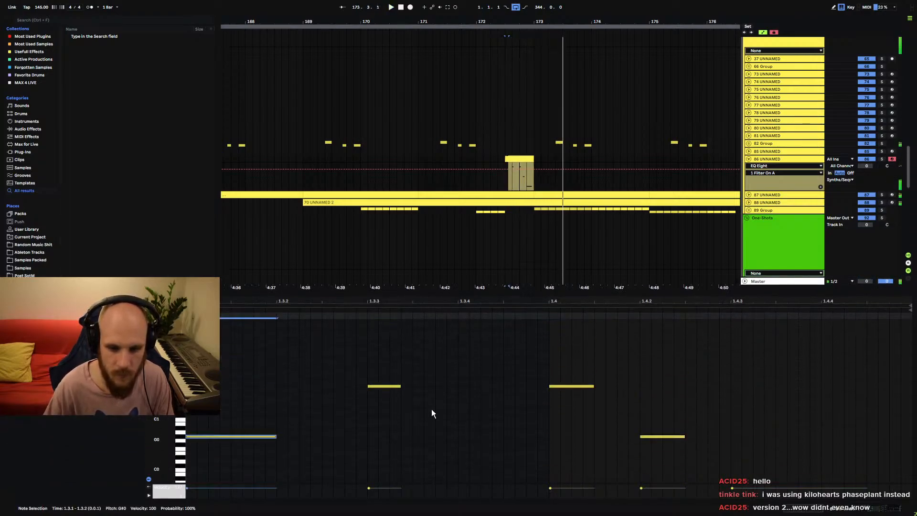
pyautogui.moveTo(420, 370); pyautogui.dragTo(369, 437)
pyautogui.hotkey('shift', 'Down')
pyautogui.hotkey('shift', 'Down')
pyautogui.press('space')
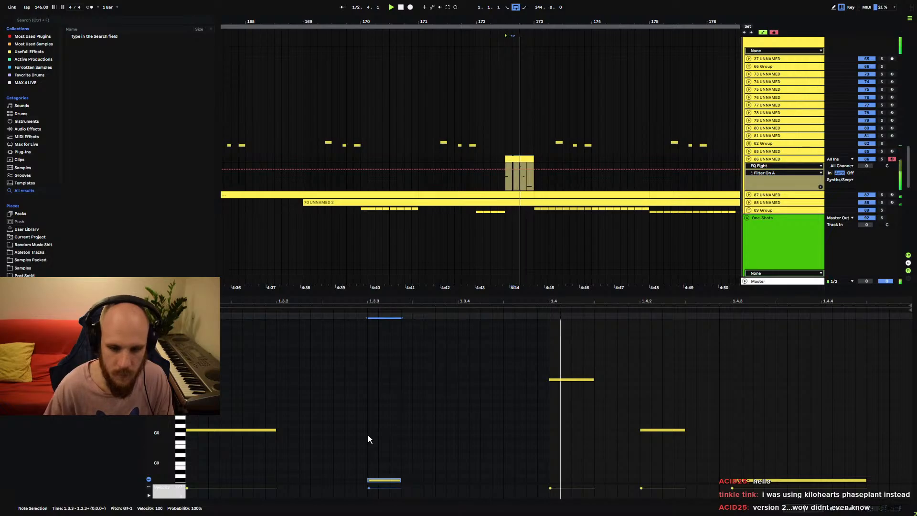
# - Highlight bars 169 to 173 on the synth track to check where the new clip sits in the arrangement
pyautogui.click(483, 179)
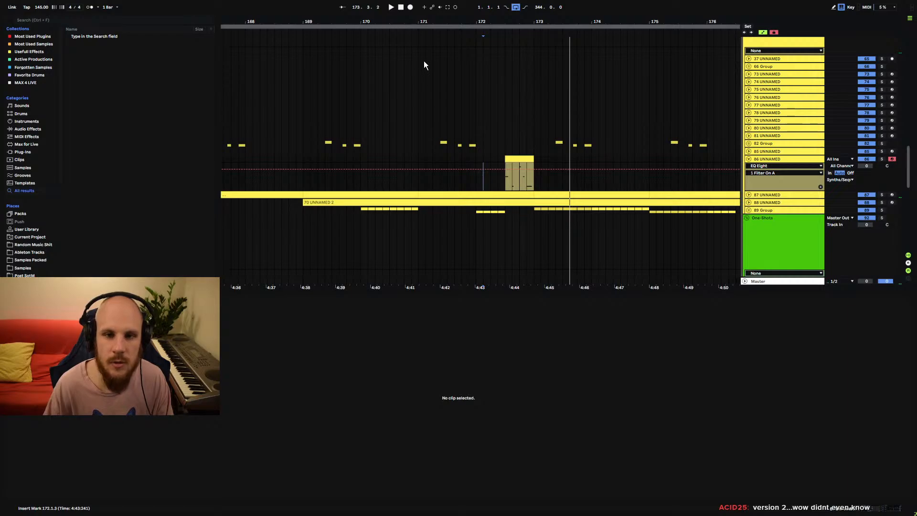
pyautogui.moveTo(425, 21); pyautogui.dragTo(393, 2)
pyautogui.moveTo(357, 158); pyautogui.dragTo(425, 162)
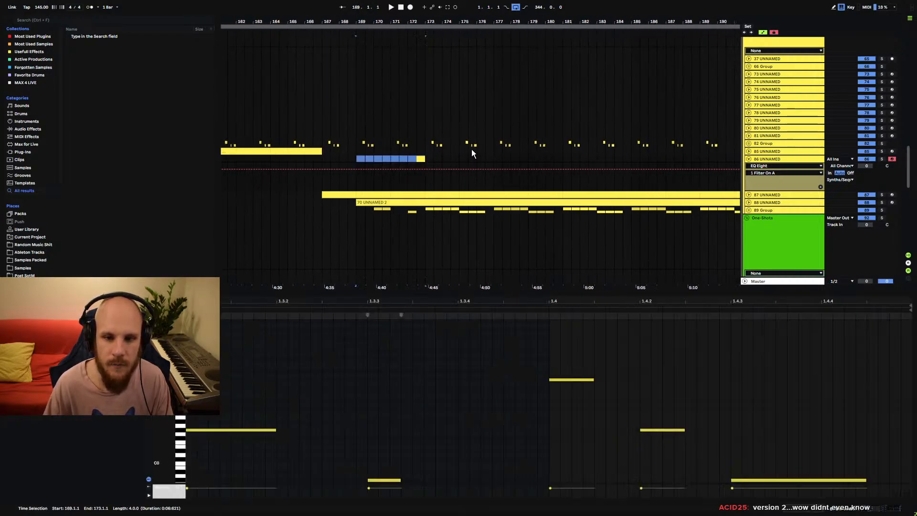
pyautogui.press('Delete')
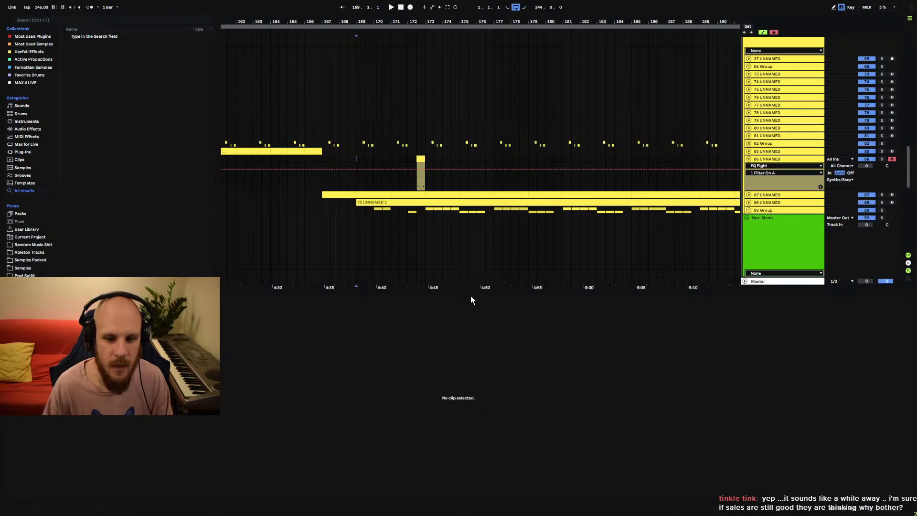
pyautogui.moveTo(471, 296); pyautogui.dragTo(480, 435)
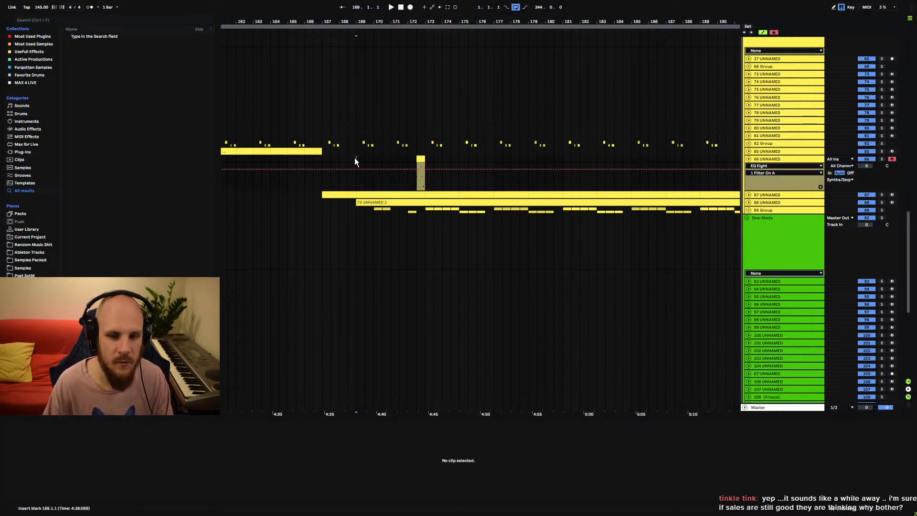
# - Check the clip's place within bars 169 to 177 and play the arrangement from the clip
pyautogui.moveTo(356, 159); pyautogui.dragTo(422, 160)
pyautogui.keyDown('shift'); pyautogui.click(492, 159); pyautogui.keyUp('shift')
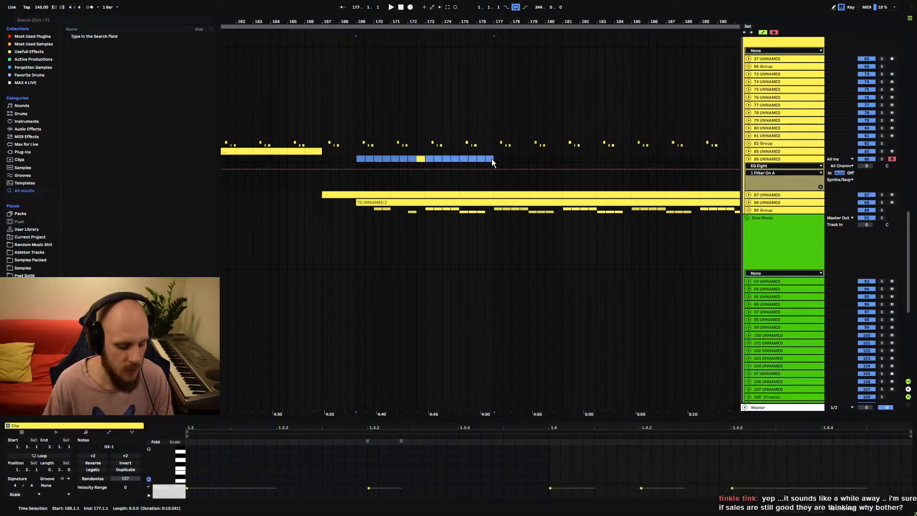
pyautogui.click(353, 159)
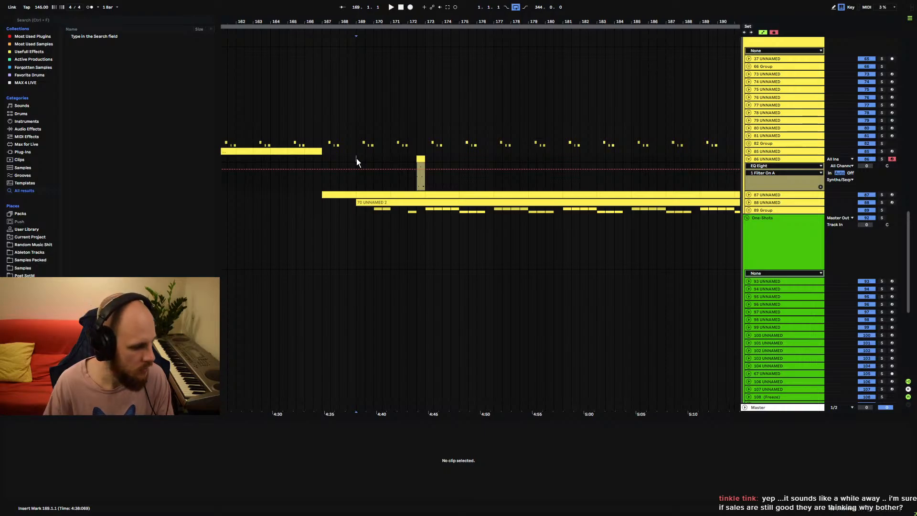
pyautogui.click(423, 158)
pyautogui.press('space')
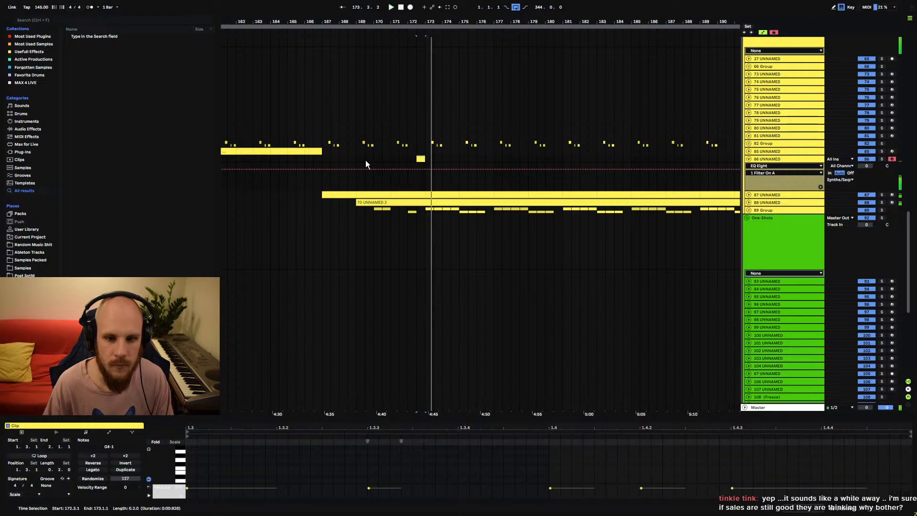
# - Duplicate bars 169 to 177 of the synth track so the fill clip repeats eight bars on
pyautogui.moveTo(365, 164); pyautogui.dragTo(490, 165)
pyautogui.hotkey('ctrl', 'd')
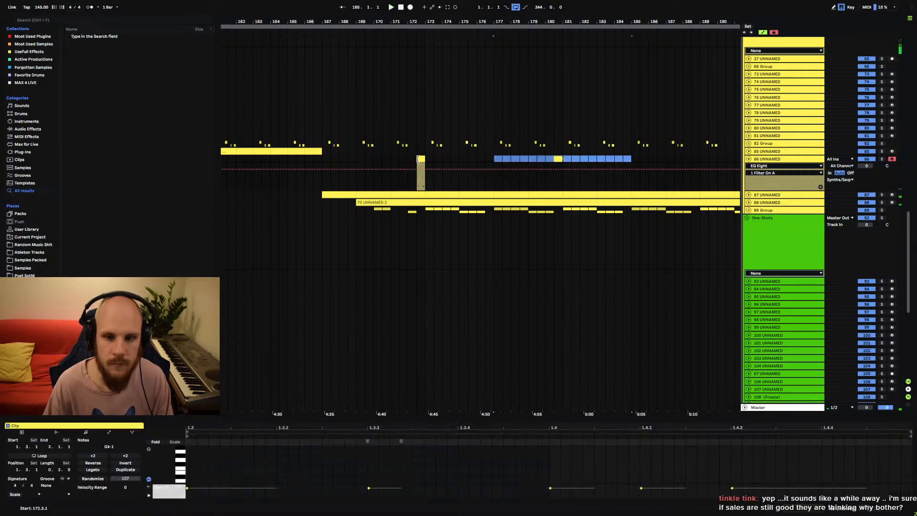
# - Add a Saturator after the EQ Eight on track 86 and play the fill from 172.3.1
pyautogui.doubleClick(761, 159)
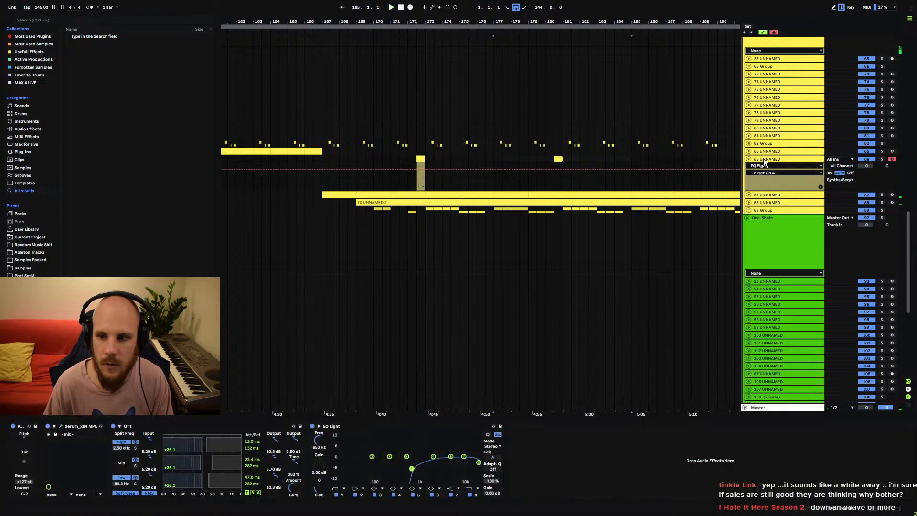
pyautogui.rightClick(549, 457)
pyautogui.click(587, 406)
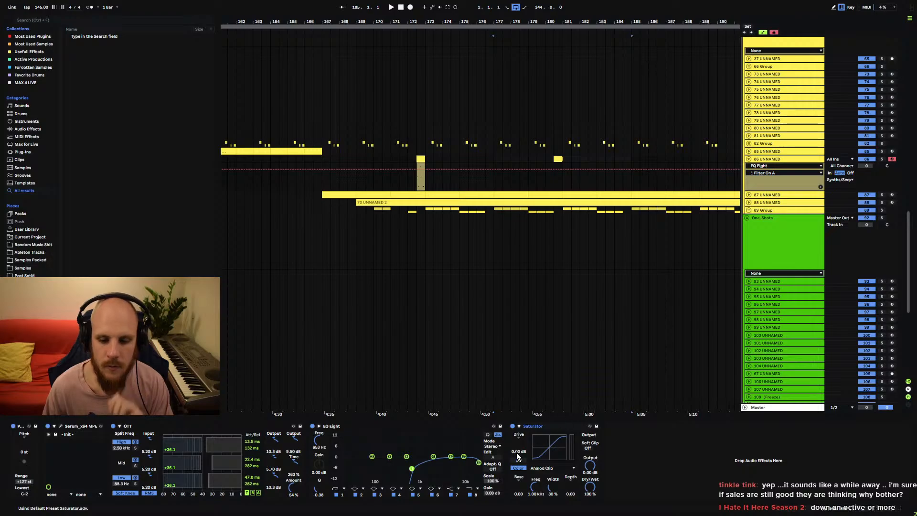
pyautogui.press('space')
pyautogui.click(417, 185)
pyautogui.press('space')
pyautogui.press('space')
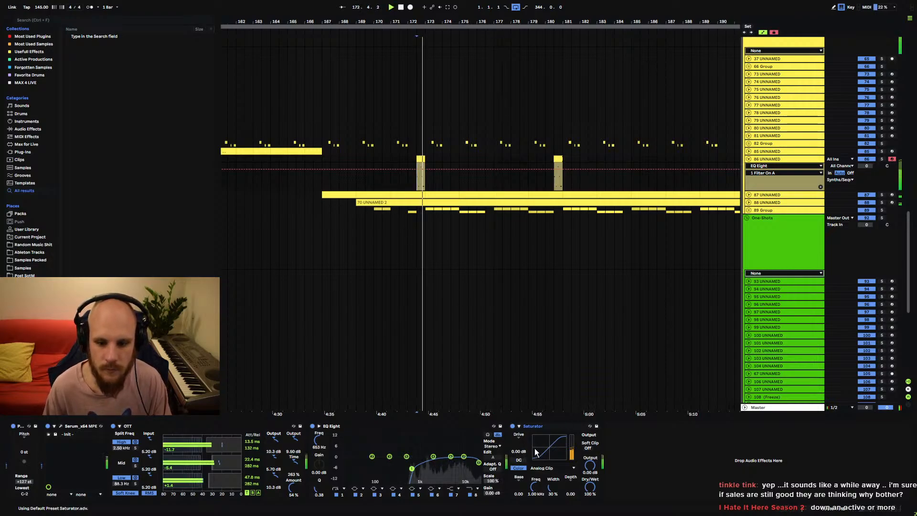
# - Raise the Saturator's drive to 4.57 dB while auditioning the fill
pyautogui.moveTo(519, 438); pyautogui.dragTo(519, 432)
pyautogui.press('space')
pyautogui.press('space')
pyautogui.press('space')
pyautogui.press('space')
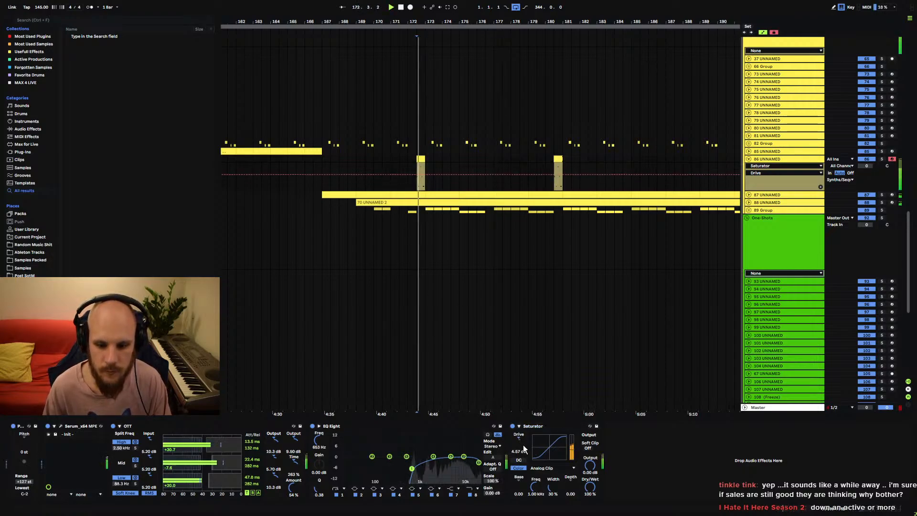
# - Add a Spectral Resonator after the Saturator, tune it by note to G#0, and compare the fill with the effect on and off
pyautogui.rightClick(620, 462)
pyautogui.moveTo(679, 383)
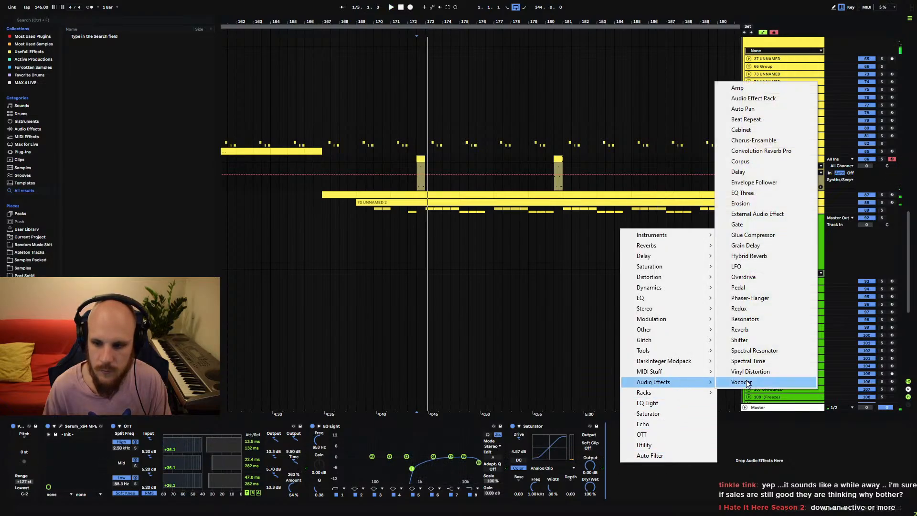
pyautogui.click(764, 350)
pyautogui.moveTo(760, 366); pyautogui.dragTo(671, 459)
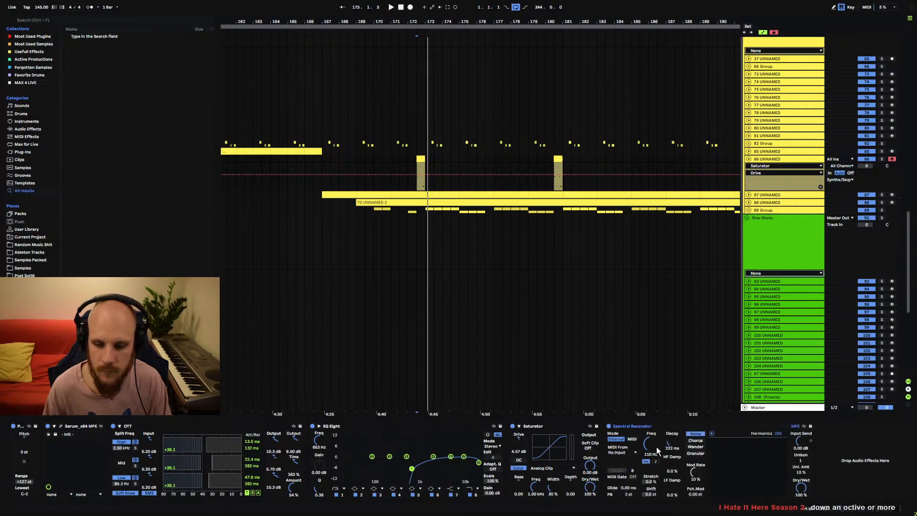
pyautogui.click(656, 462)
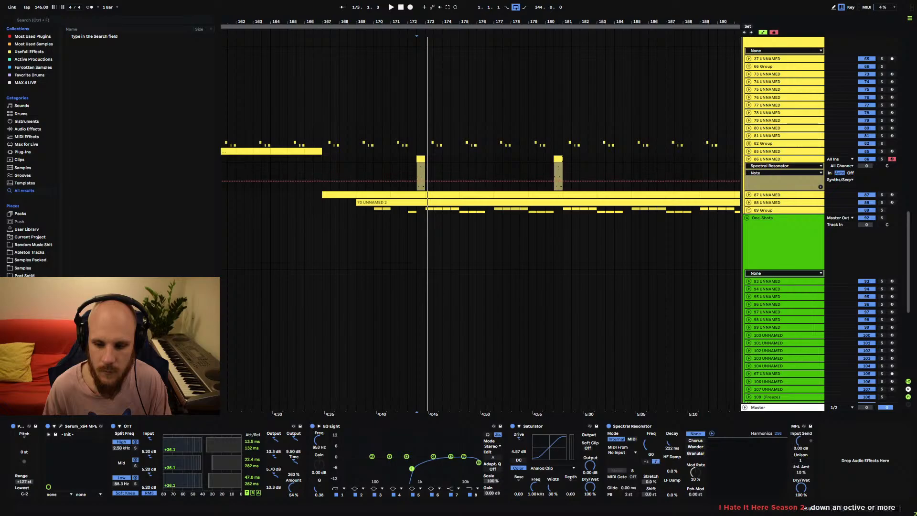
pyautogui.press('space')
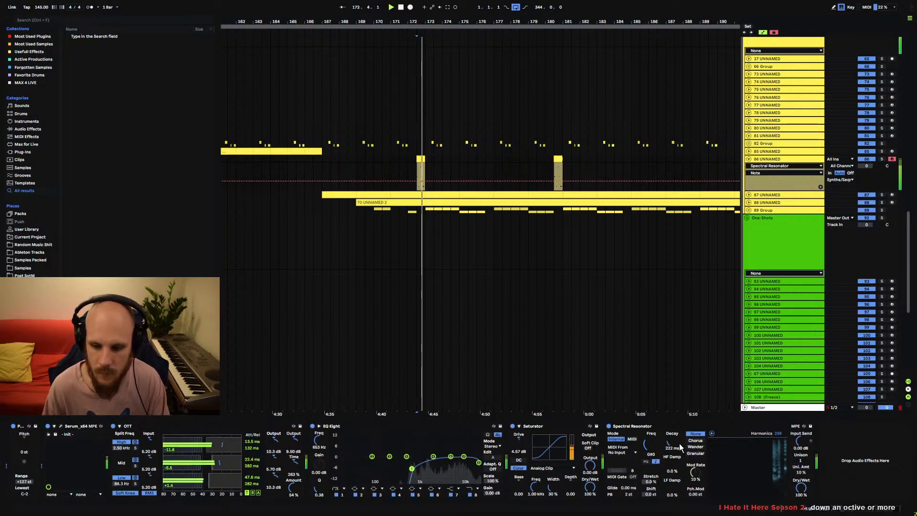
pyautogui.click(617, 428)
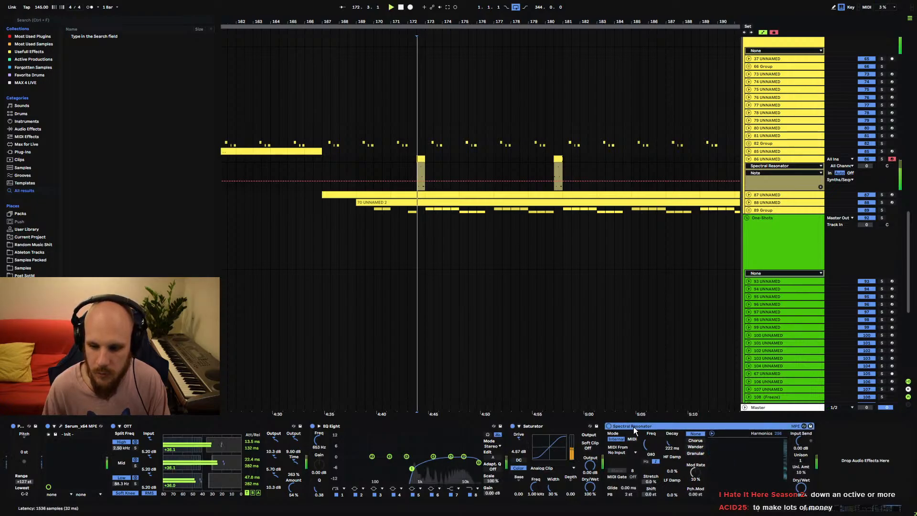
pyautogui.click(608, 426)
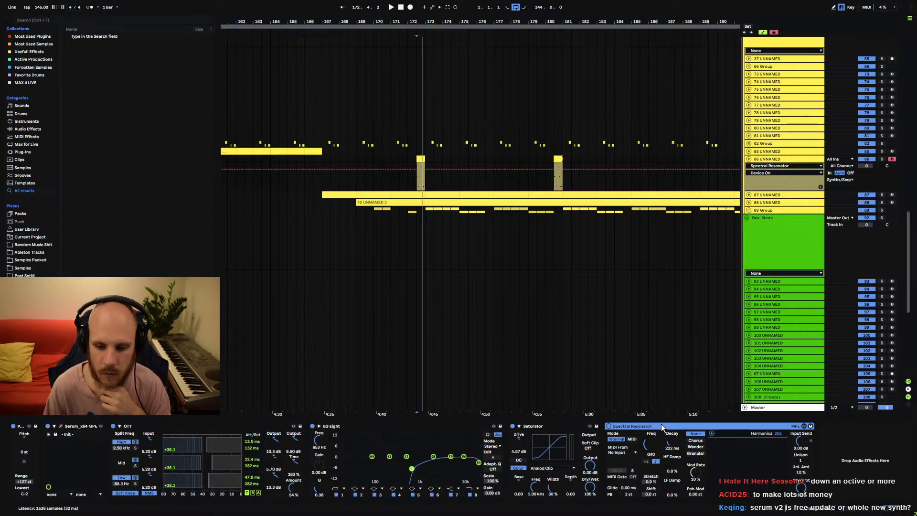
# - Group the Spectral Resonator into a rack, duplicate its chain, pan the chains 50L and 50R, and play the fill
pyautogui.hotkey('ctrl', 'g')
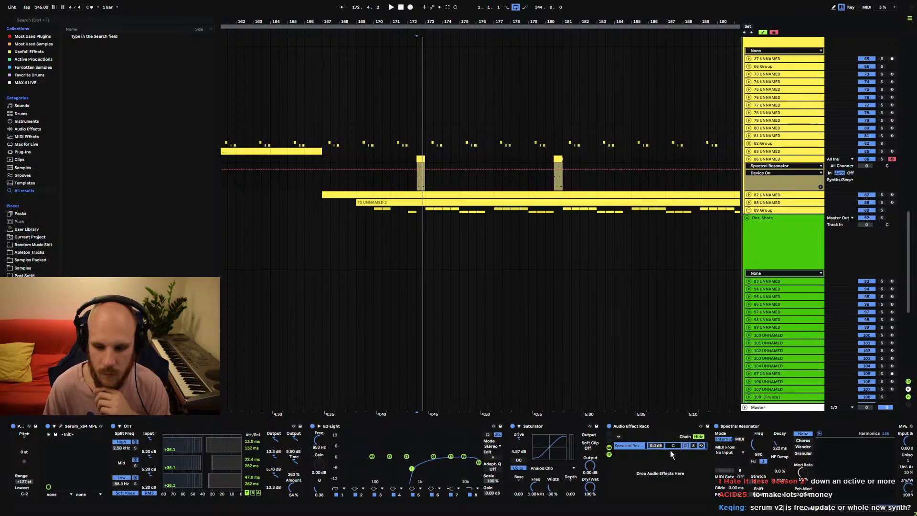
pyautogui.hotkey('ctrl', 'd')
pyautogui.moveTo(673, 446); pyautogui.dragTo(674, 410)
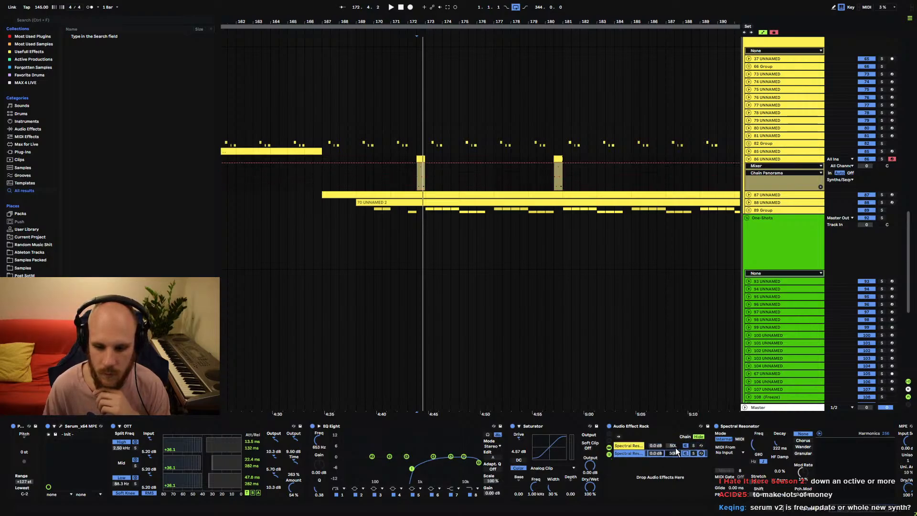
pyautogui.press('space')
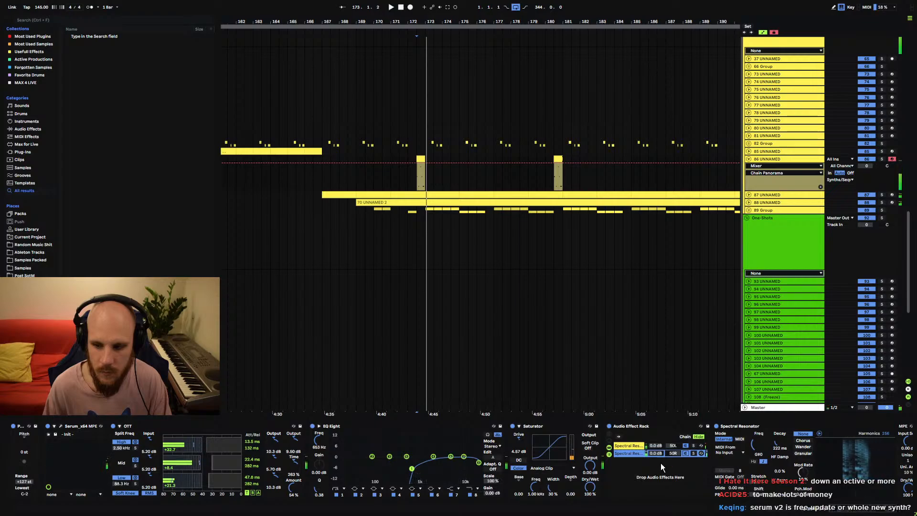
pyautogui.click(627, 445)
pyautogui.click(635, 454)
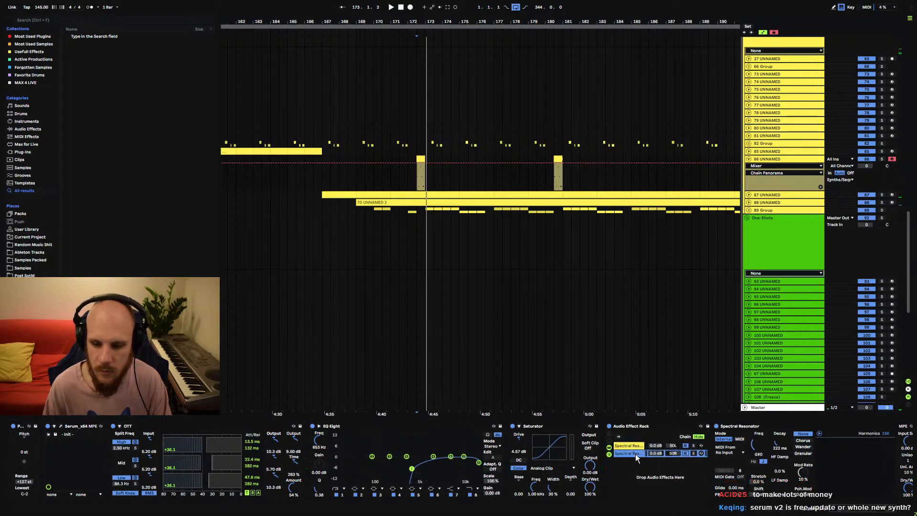
pyautogui.press('space')
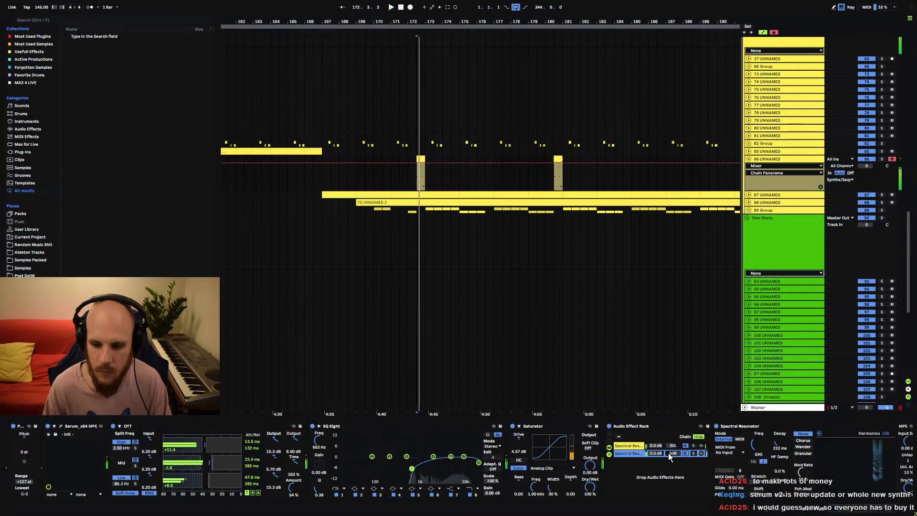
# - Check both resonator chains during playback and reset their panning to centre
pyautogui.hscroll(2, 847, 507)
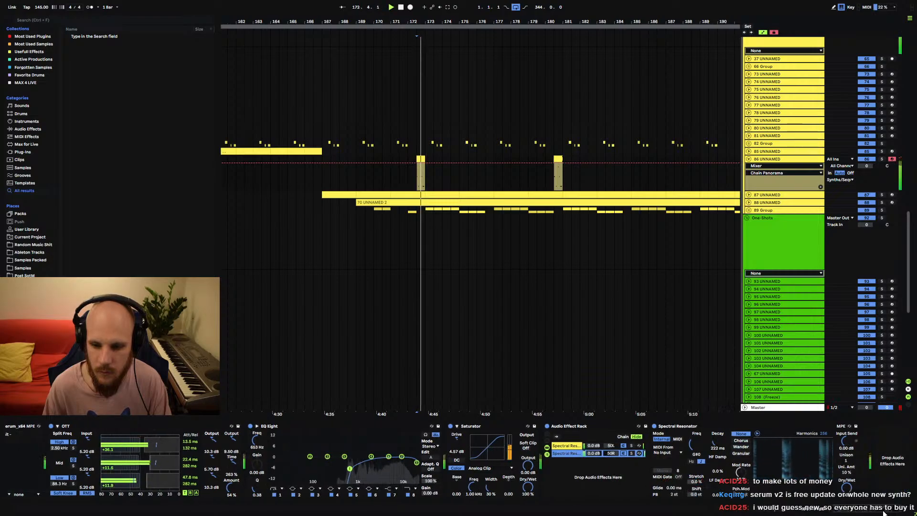
pyautogui.click(596, 454)
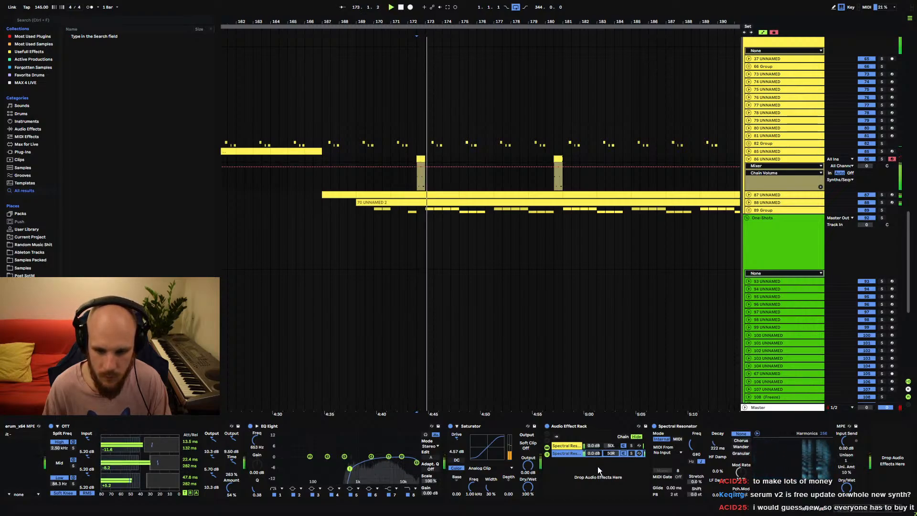
pyautogui.click(575, 445)
pyautogui.click(568, 454)
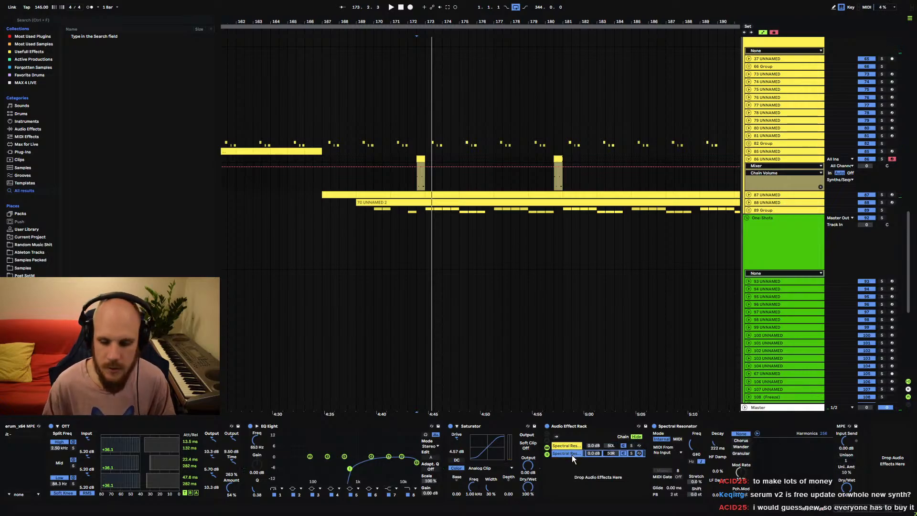
pyautogui.doubleClick(611, 453)
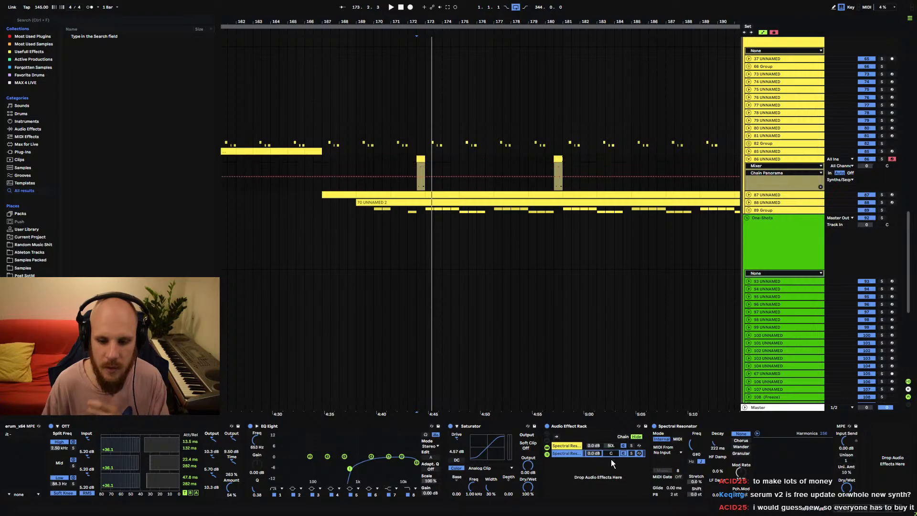
pyautogui.doubleClick(611, 446)
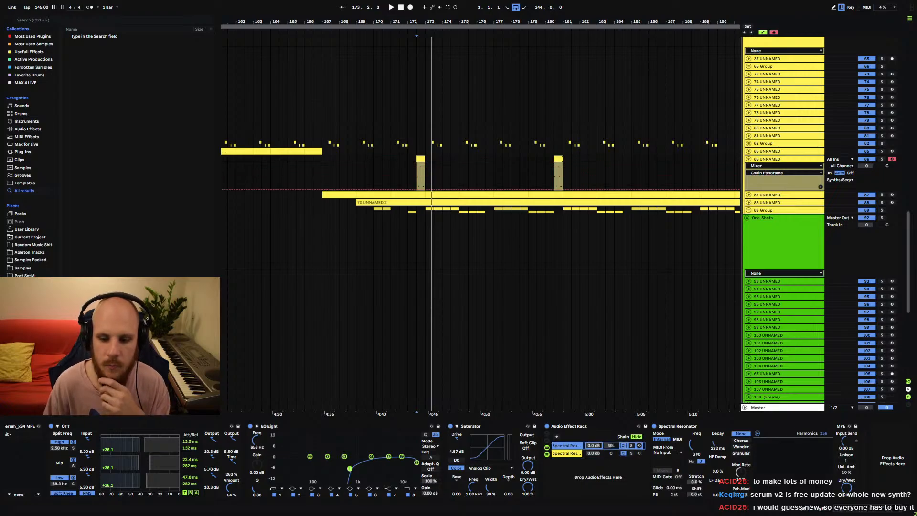
# - Add a Utility before the Spectral Resonator in the first rack chain and set its balance to 50L
pyautogui.rightClick(872, 444)
pyautogui.click(870, 440)
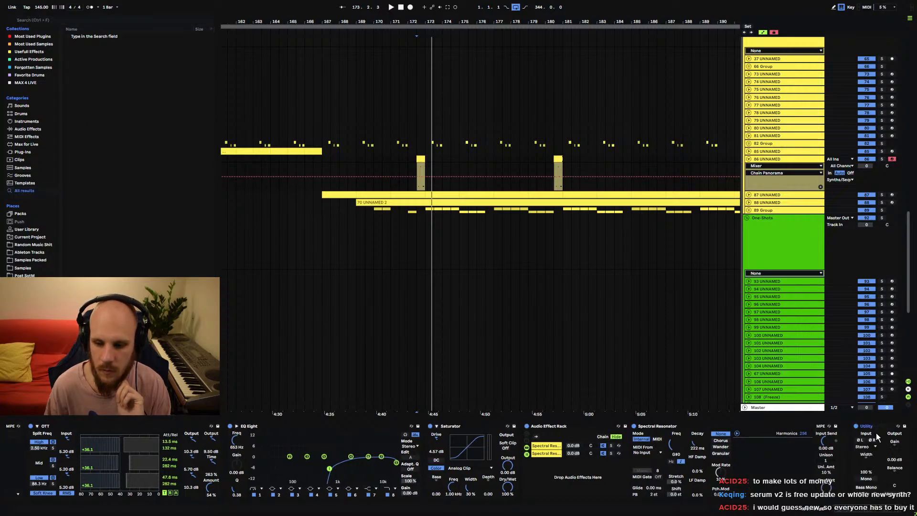
pyautogui.moveTo(877, 428); pyautogui.dragTo(635, 471)
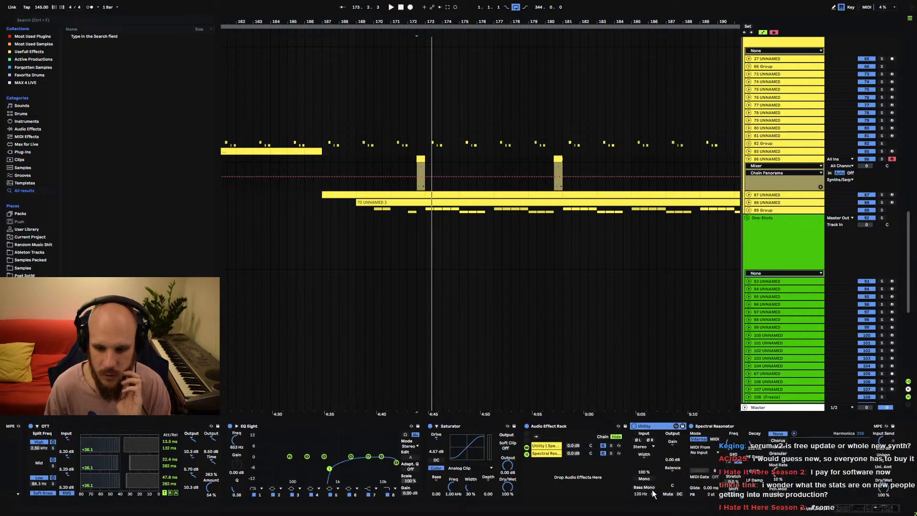
pyautogui.moveTo(668, 469); pyautogui.dragTo(628, 474)
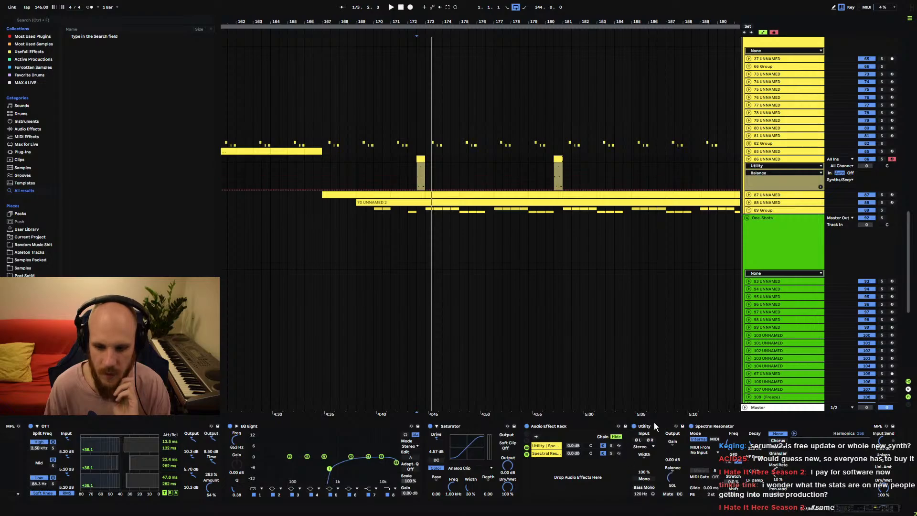
# - Copy the Utility to the start of the second rack chain, set its balance to 50R, and play the fill
pyautogui.click(547, 446)
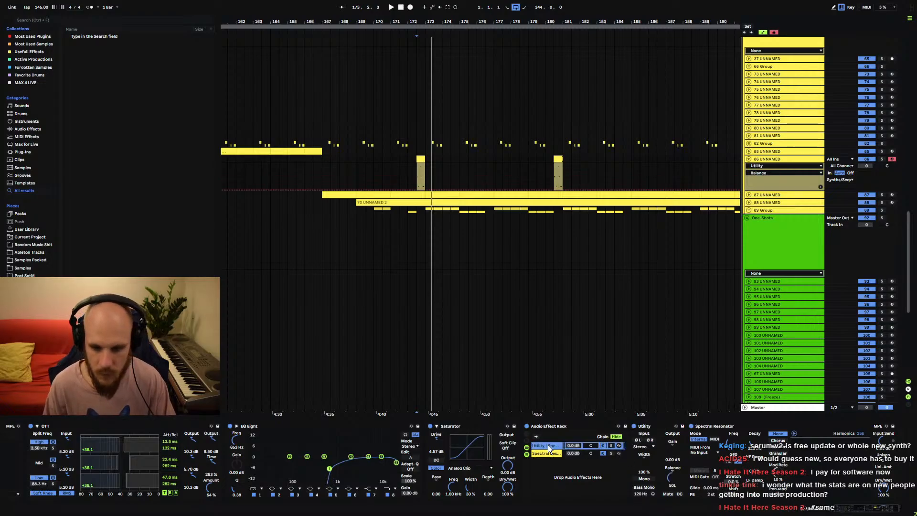
pyautogui.click(550, 453)
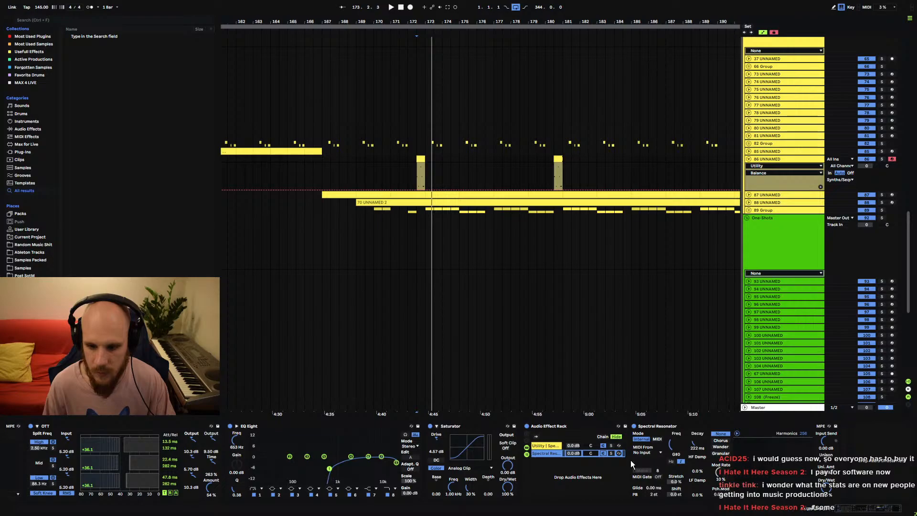
pyautogui.click(656, 426)
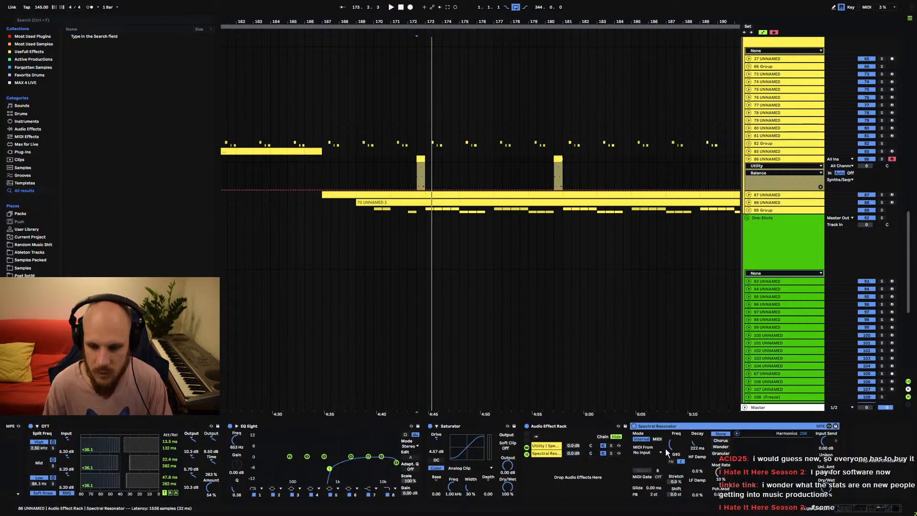
pyautogui.hotkey('ctrl', 'v')
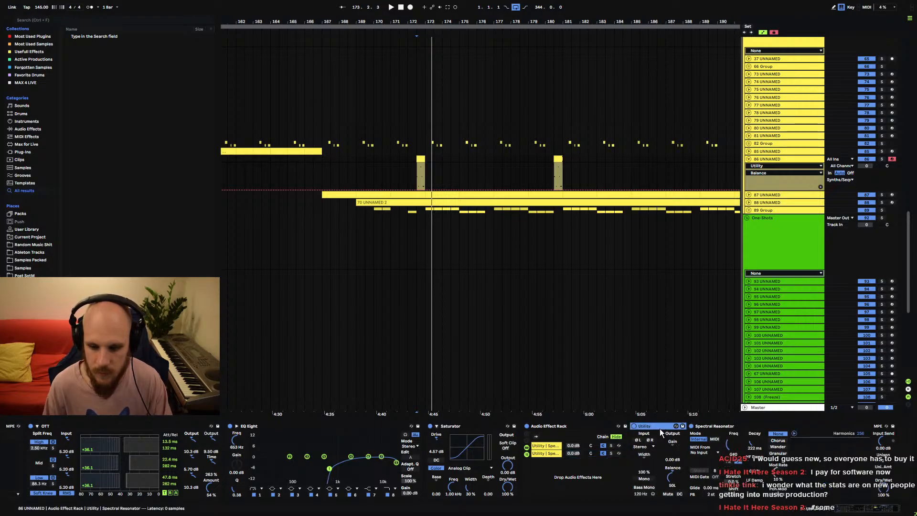
pyautogui.moveTo(671, 476); pyautogui.dragTo(670, 466)
pyautogui.press('space')
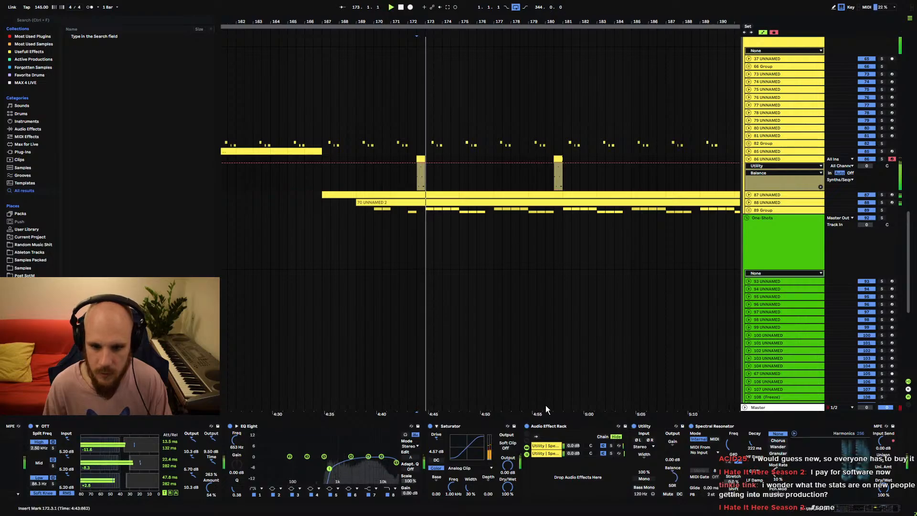
# - Solo track 86 and lower its volume to -8.3 dB
pyautogui.click(881, 159)
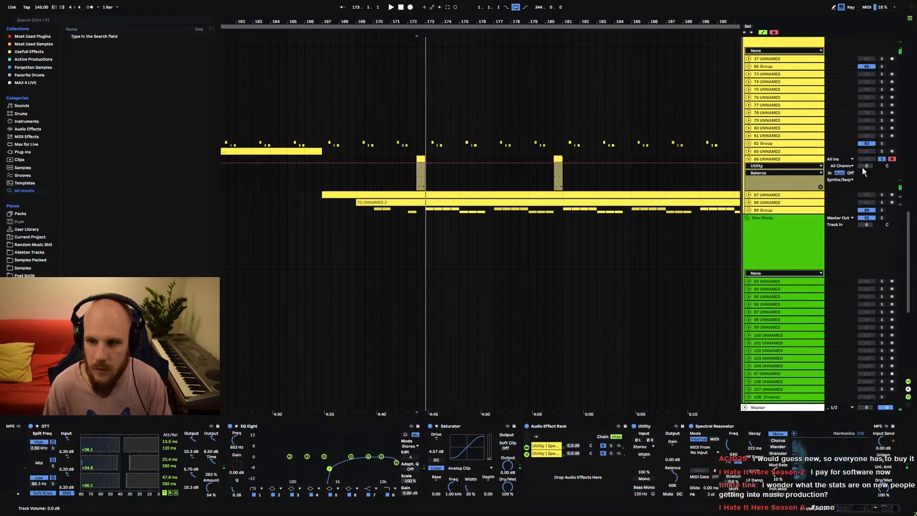
pyautogui.moveTo(865, 166); pyautogui.dragTo(865, 179)
pyautogui.press('space')
pyautogui.click(778, 158)
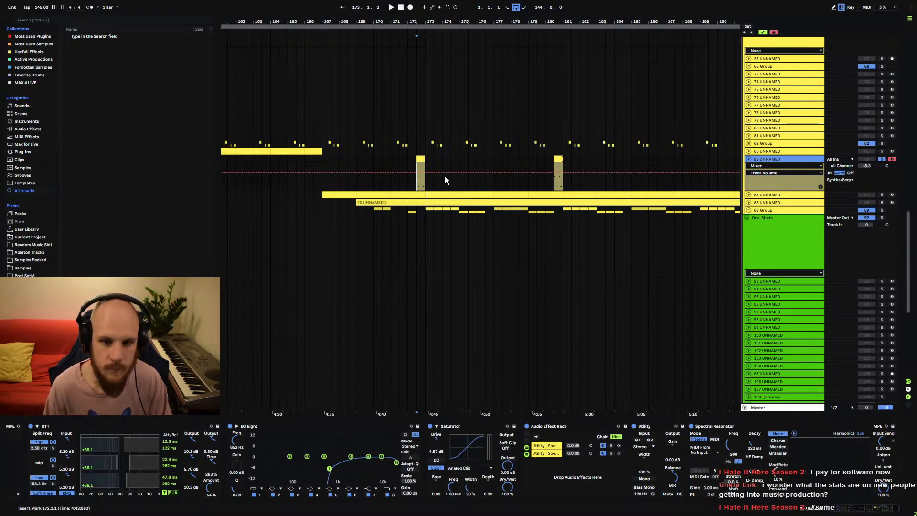
# - Delete the Audio Effect Rack containing the two Spectral Resonator chains
pyautogui.click(549, 439)
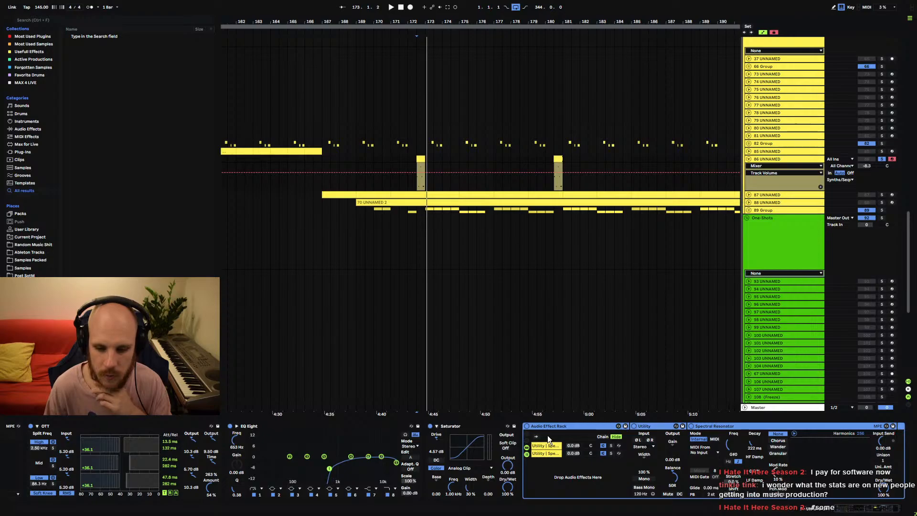
pyautogui.press('Delete')
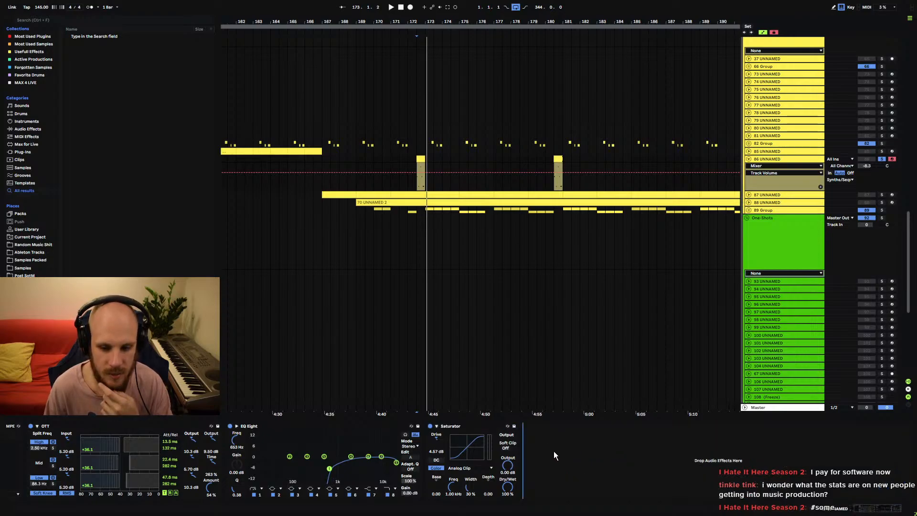
pyautogui.rightClick(553, 451)
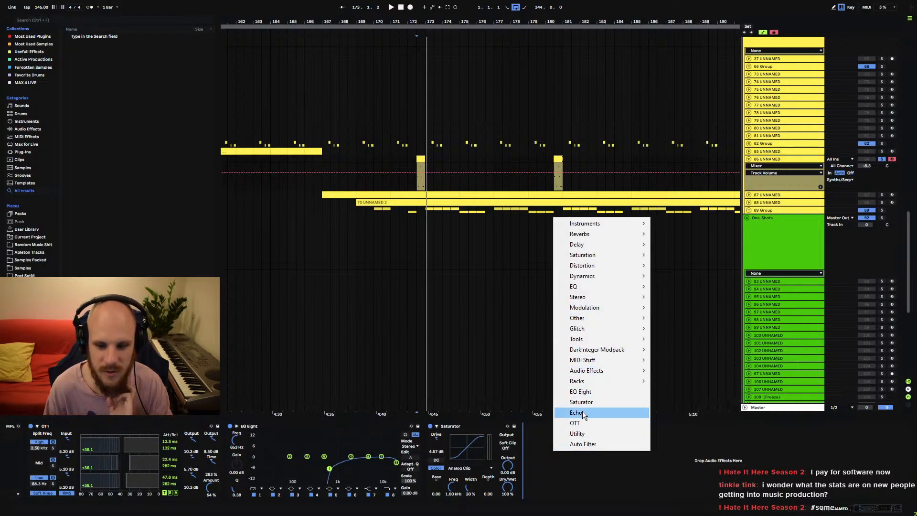
pyautogui.click(549, 474)
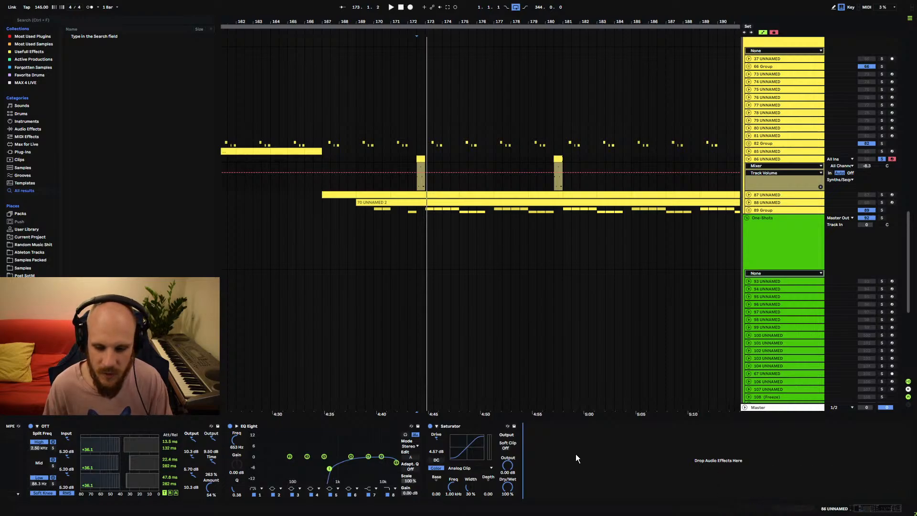
# - Paste the Audio Effect Rack after the Saturator and pan its first chain 50L and its second chain 50R
pyautogui.hotkey('ctrl', 'v')
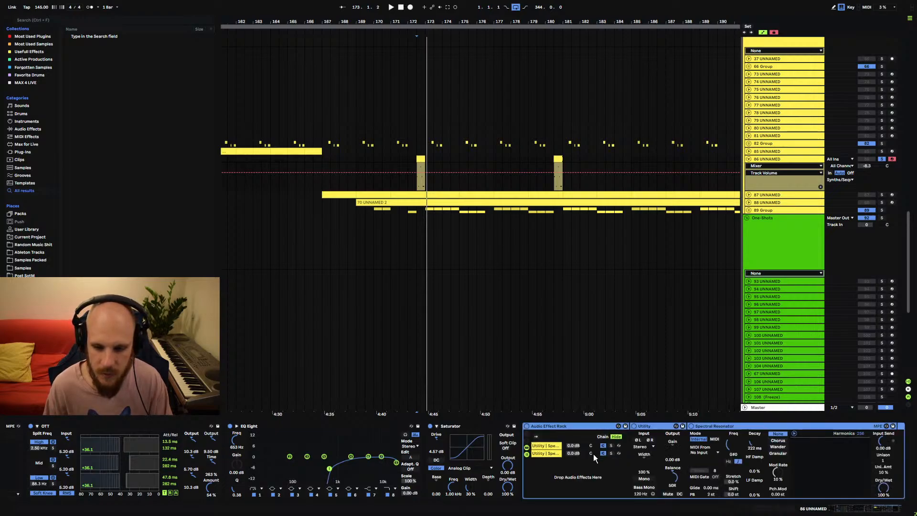
pyautogui.moveTo(593, 454); pyautogui.dragTo(591, 478)
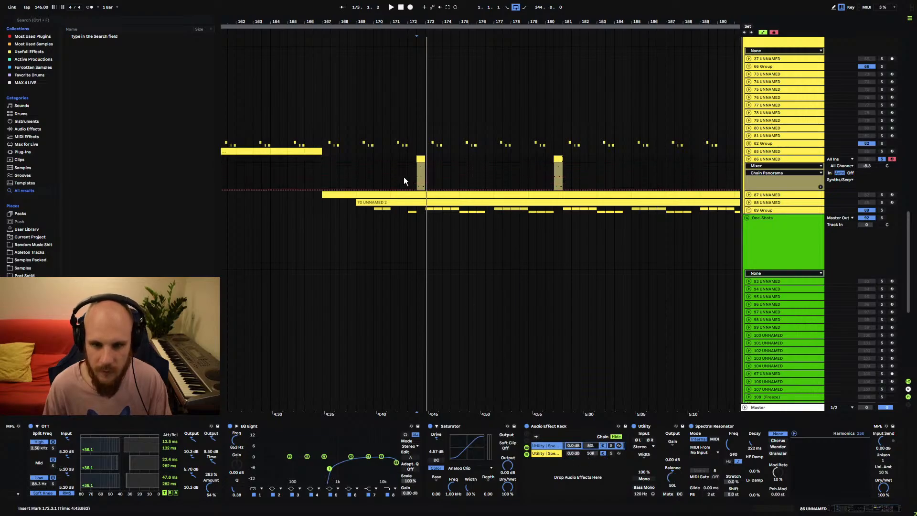
# - Play the first fill on track 86 repeatedly with the Audio Effect Rack switched on and off to compare the sound
pyautogui.moveTo(427, 177); pyautogui.dragTo(417, 174)
pyautogui.click(550, 425)
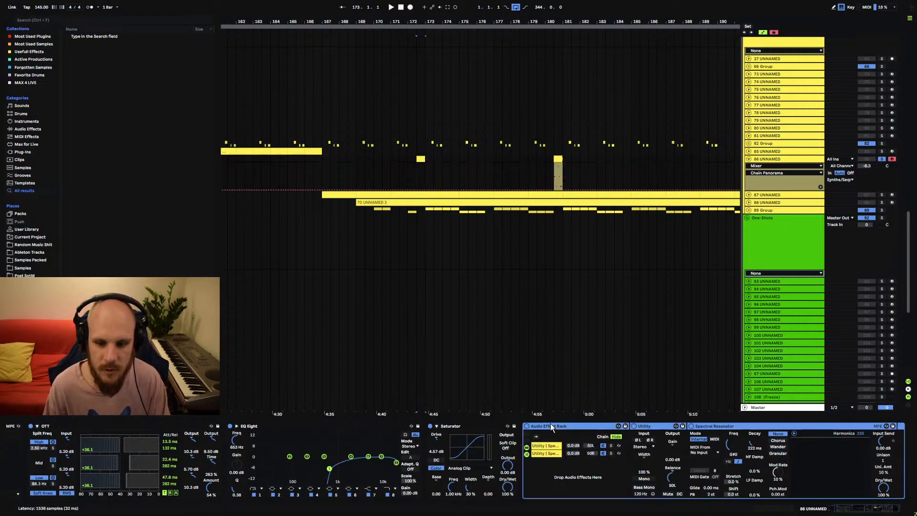
pyautogui.press('space')
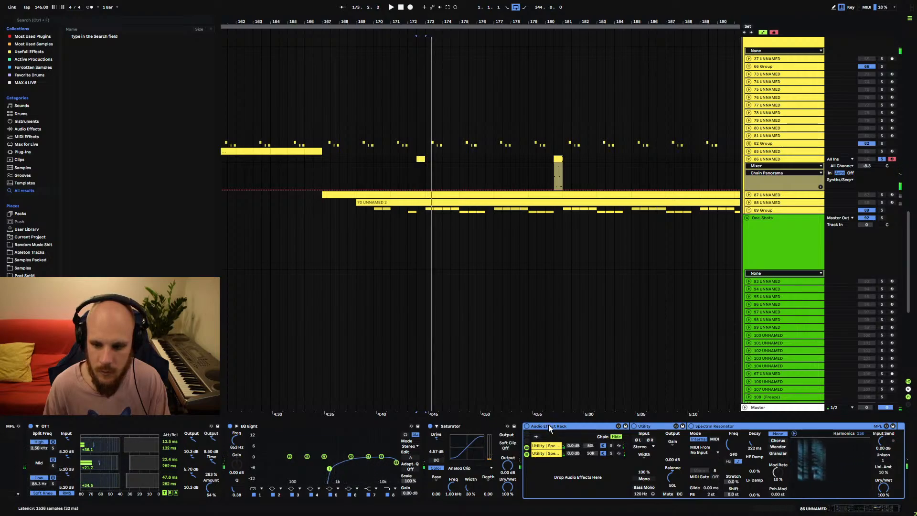
pyautogui.press('space')
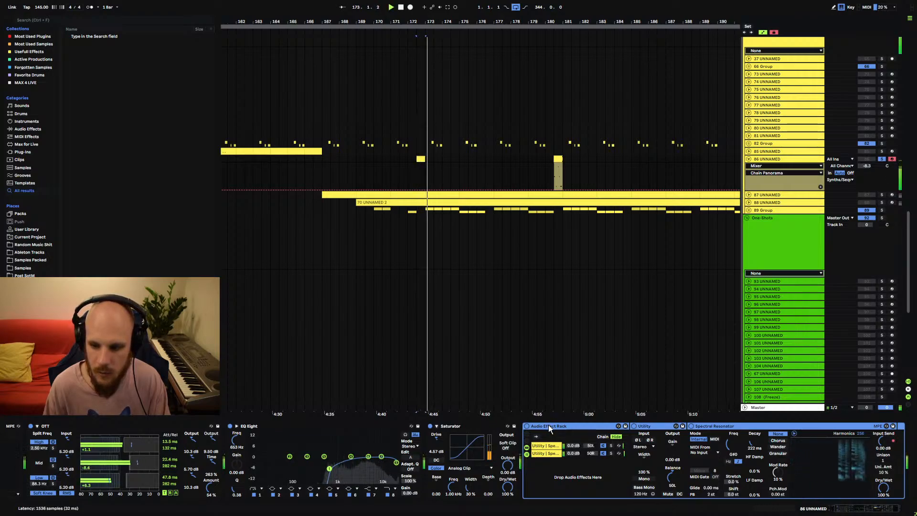
pyautogui.press('space')
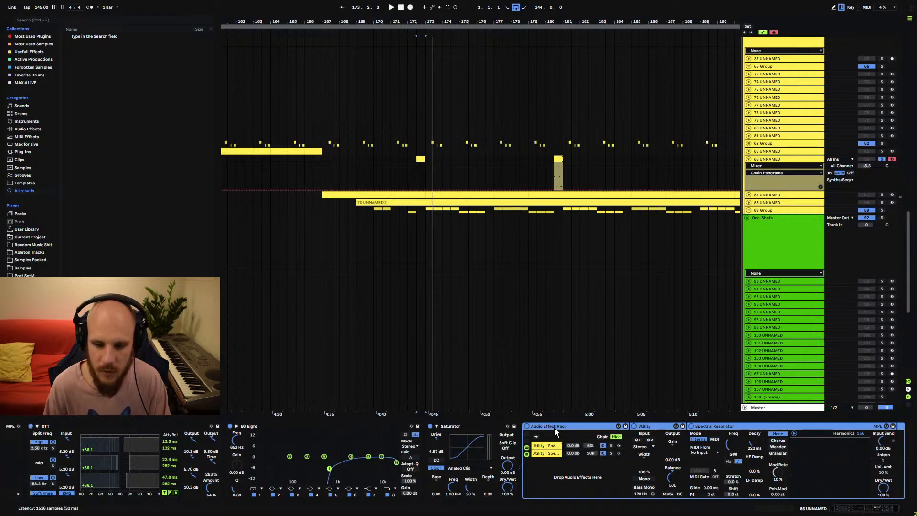
pyautogui.click(526, 425)
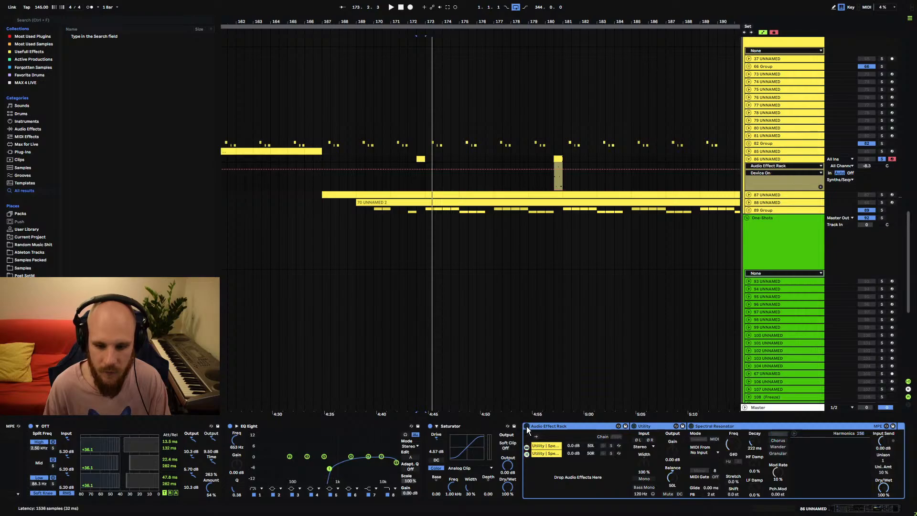
pyautogui.press('space')
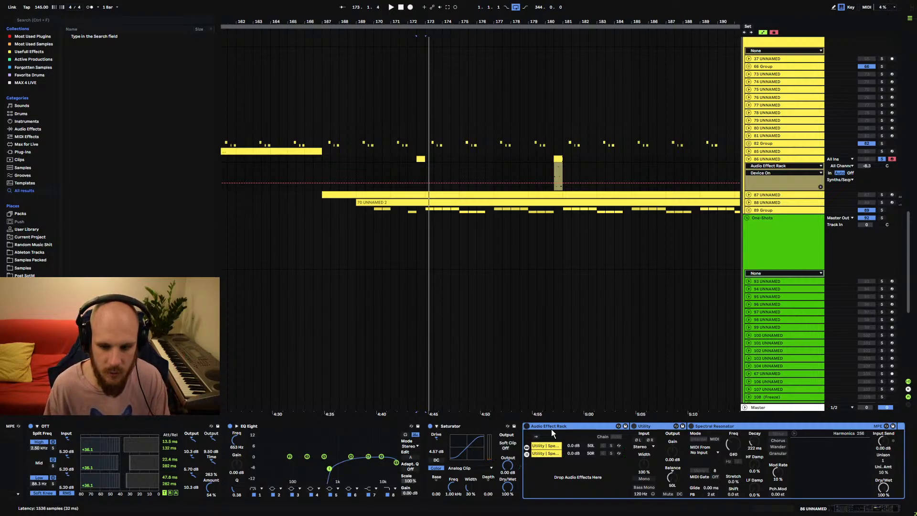
pyautogui.click(533, 426)
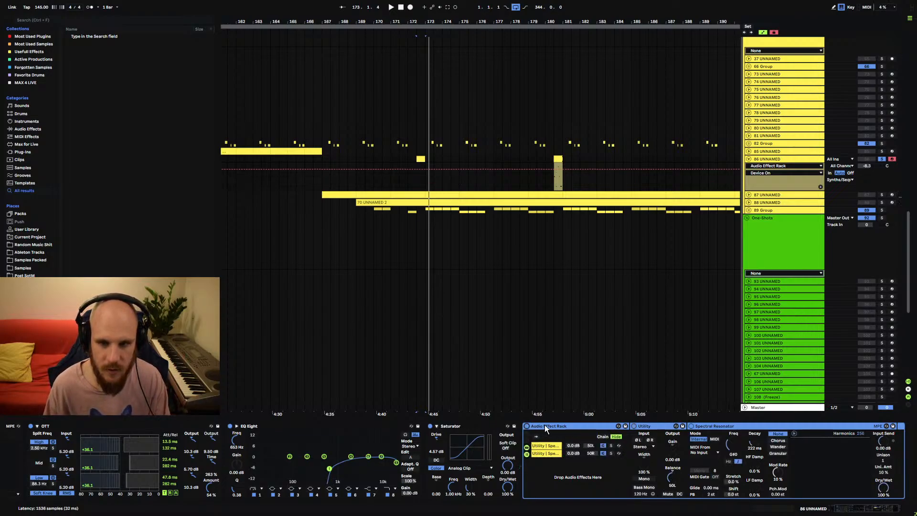
pyautogui.press('space')
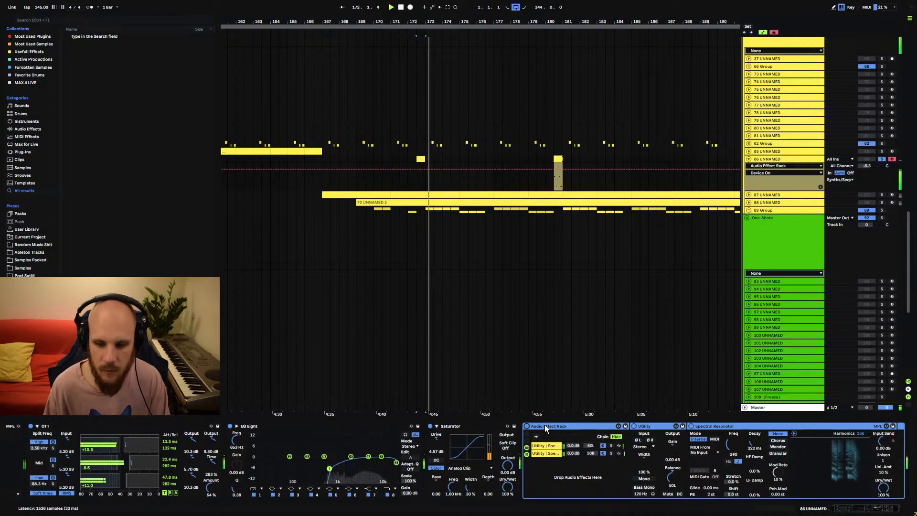
pyautogui.click(527, 426)
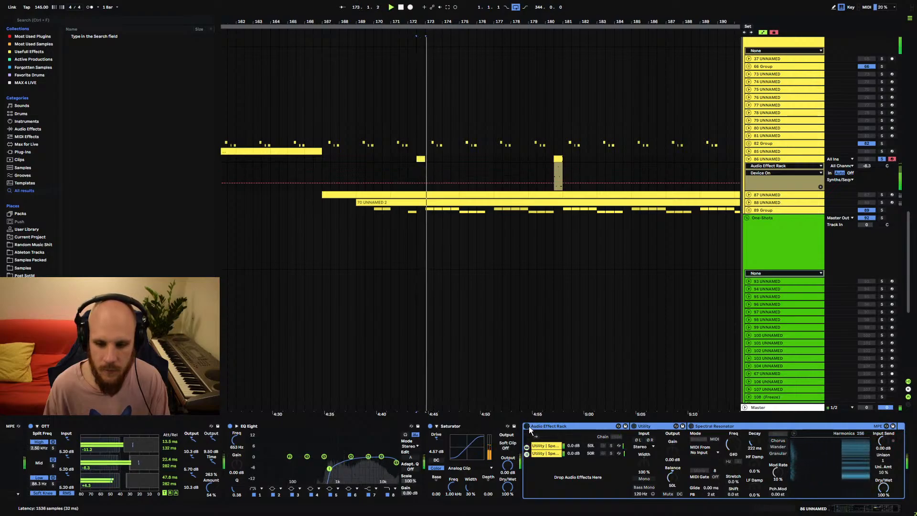
pyautogui.click(528, 426)
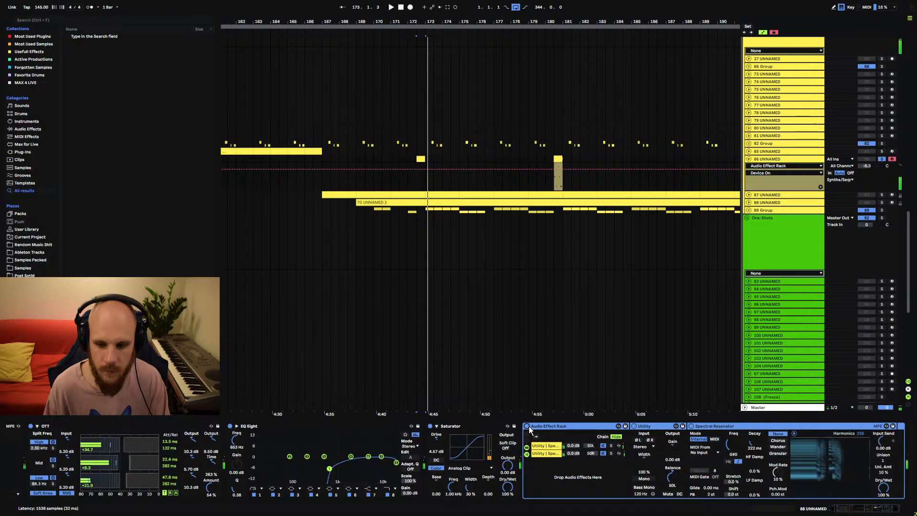
# - Set the Shift of the Spectral Resonator in the first rack chain to 0.2 st
pyautogui.moveTo(869, 509); pyautogui.dragTo(886, 508)
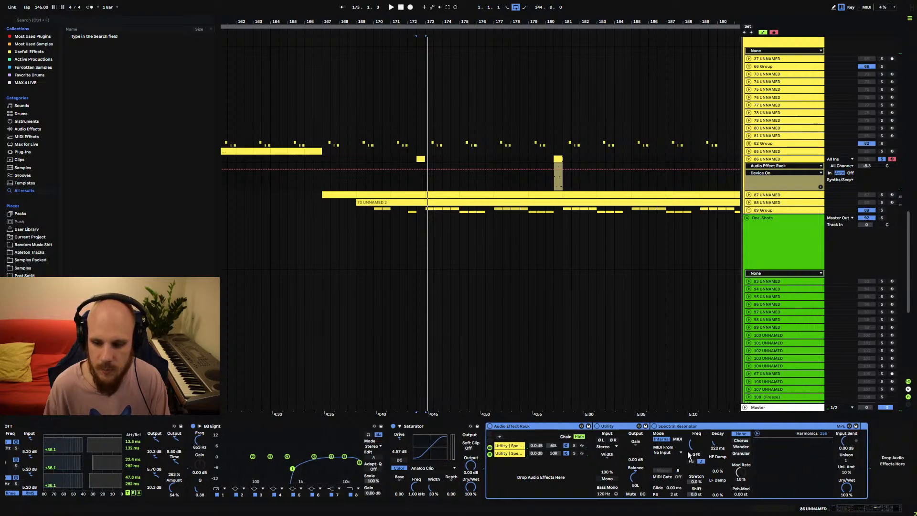
pyautogui.rightClick(890, 457)
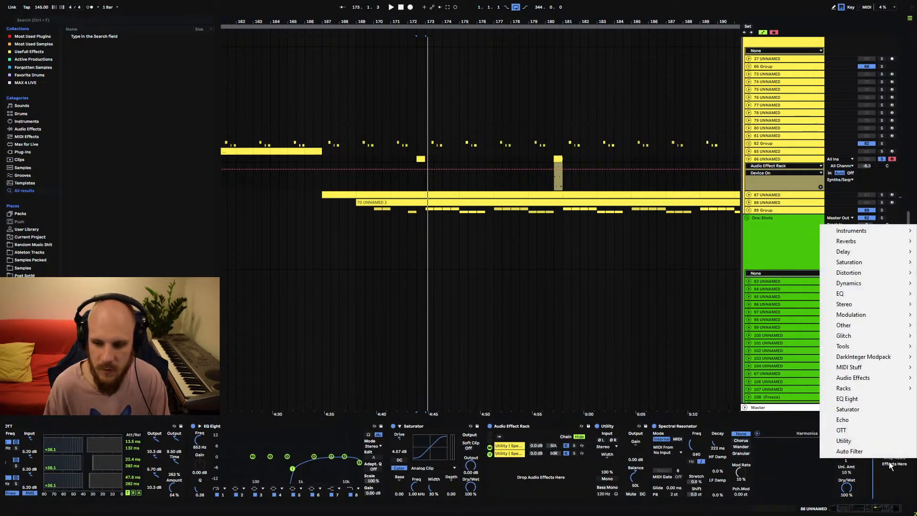
pyautogui.click(540, 480)
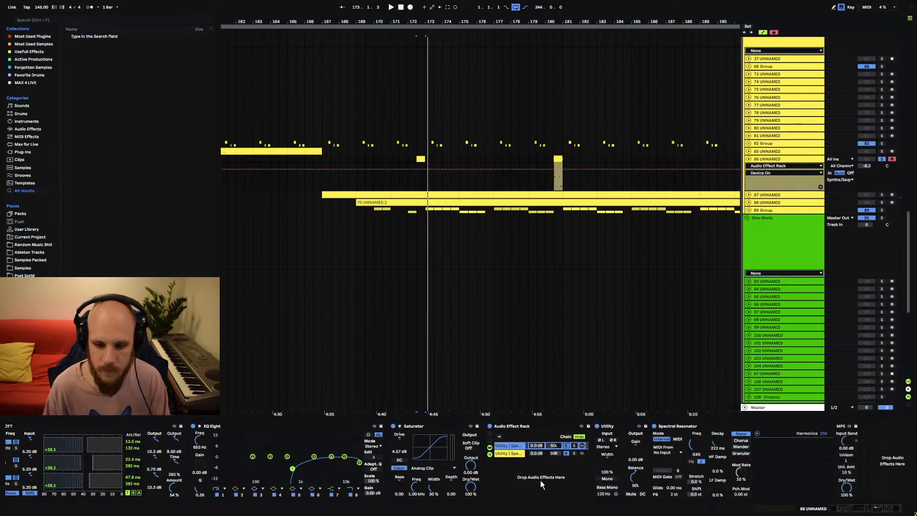
pyautogui.click(704, 491)
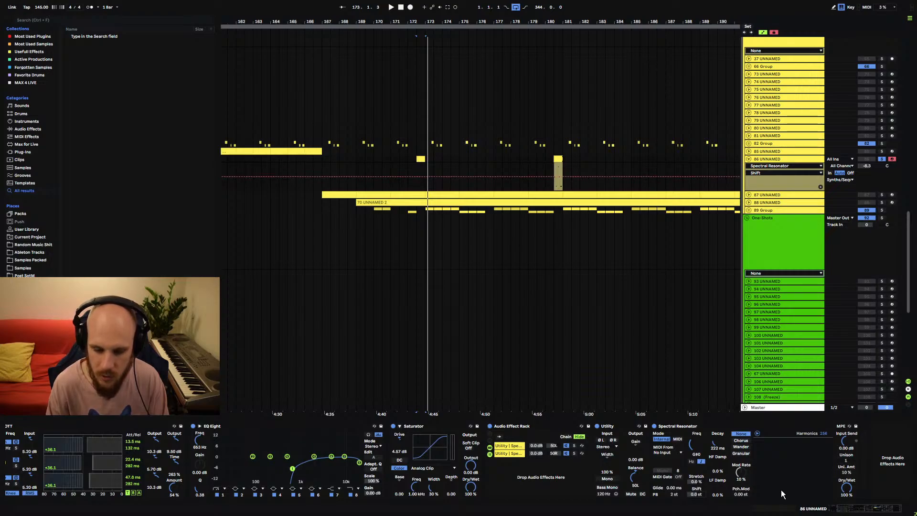
pyautogui.write('0.')
pyautogui.press('Return')
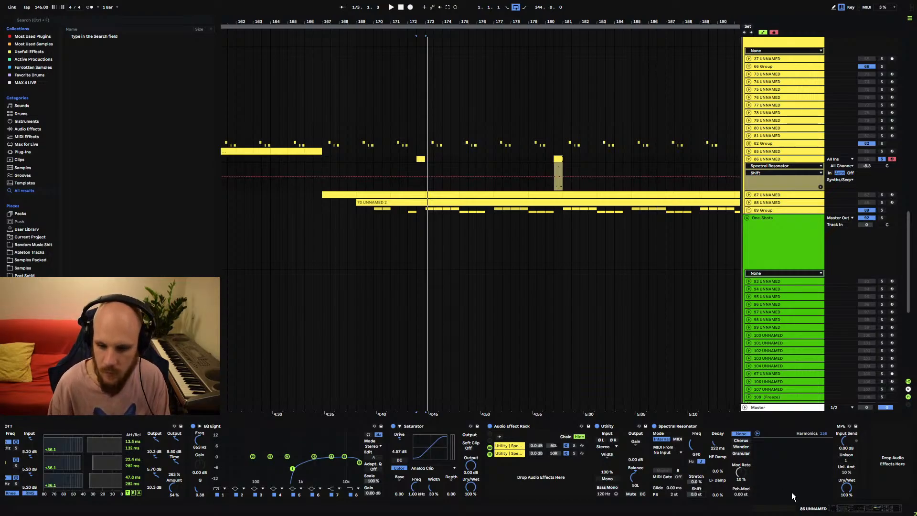
pyautogui.moveTo(696, 495)
pyautogui.mouseDown()
pyautogui.moveTo(696, 504)
pyautogui.moveTo(695, 489)
pyautogui.mouseUp()
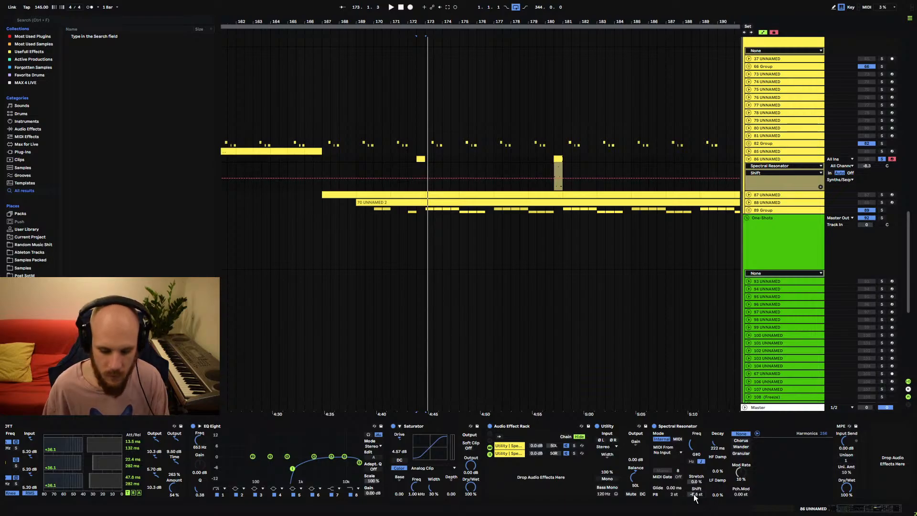
pyautogui.press('Return')
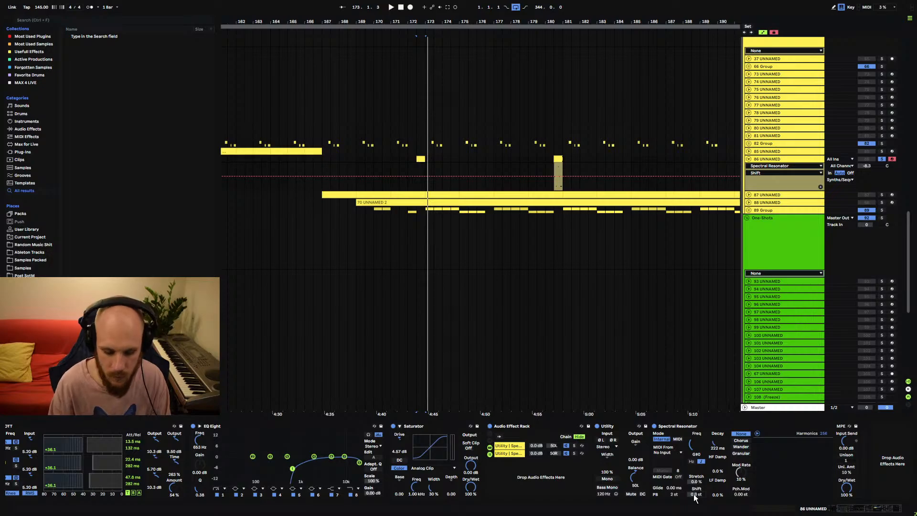
pyautogui.write('2')
pyautogui.press('Return')
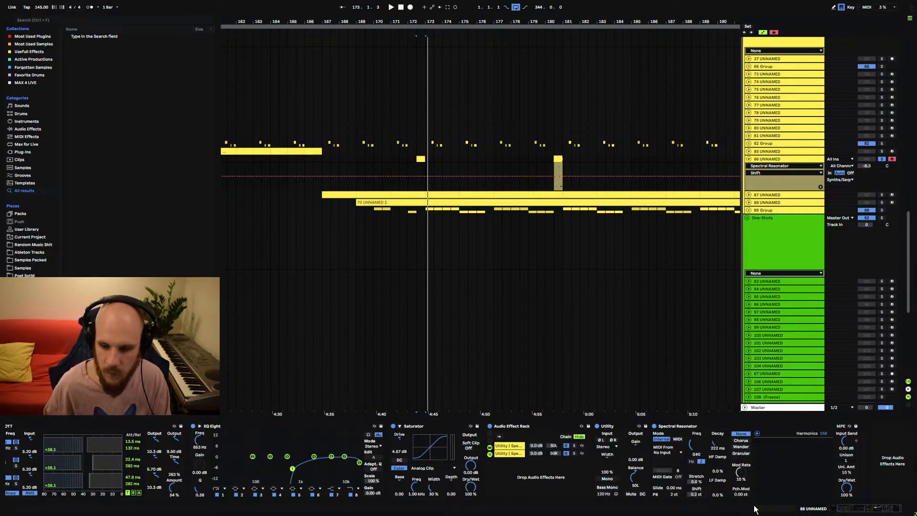
# - Set the Shift of the Spectral Resonator in the second rack chain to -0.2 st and play the fill
pyautogui.click(516, 453)
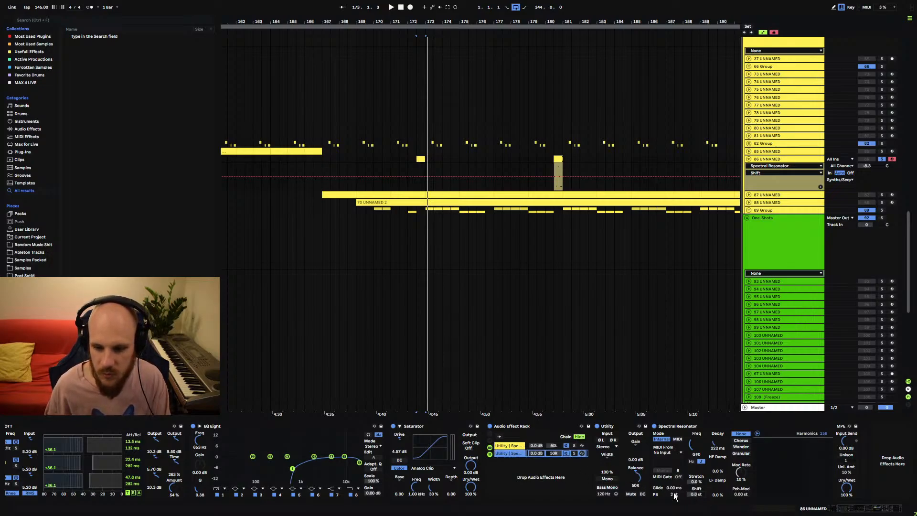
pyautogui.click(695, 494)
pyautogui.write('-0.2')
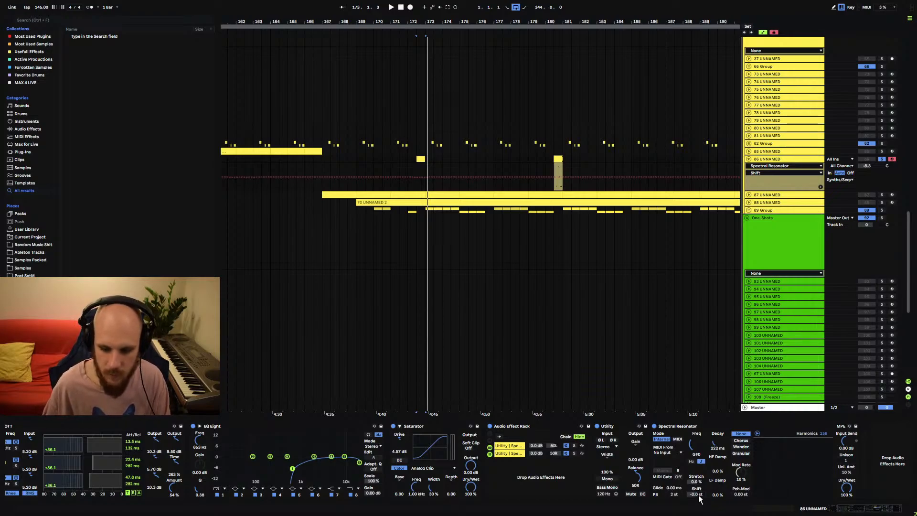
pyautogui.write('.2')
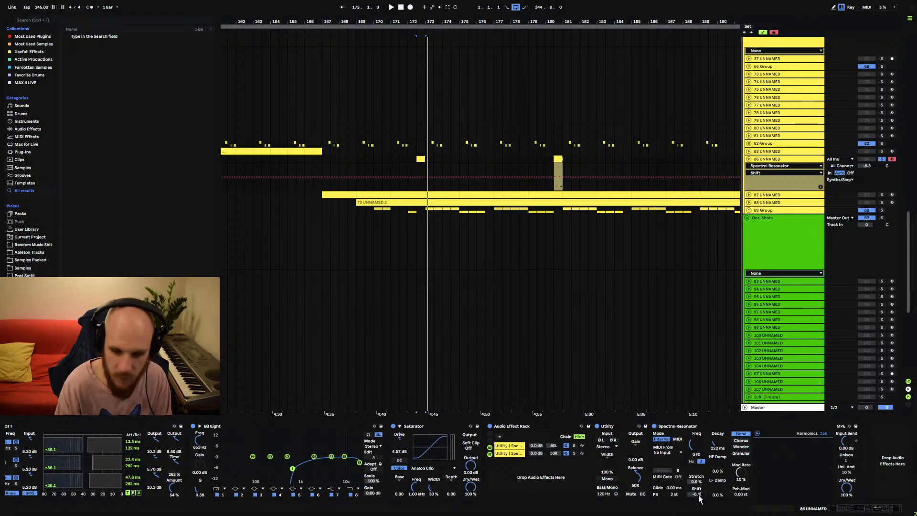
pyautogui.press('space')
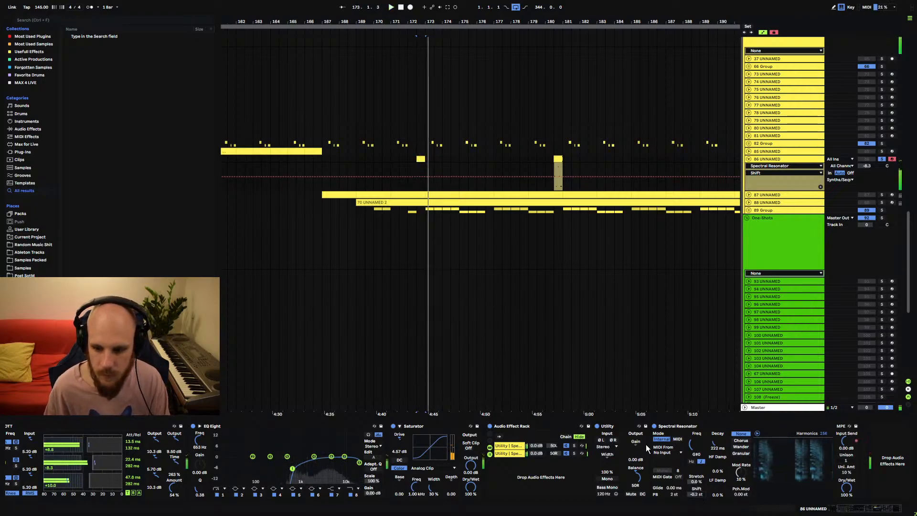
pyautogui.press('space')
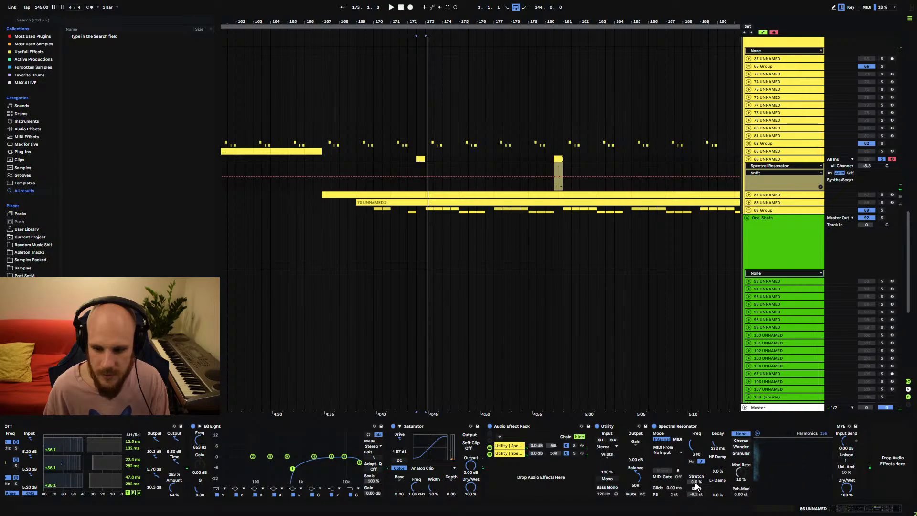
# - Give the second chain's Spectral Resonator a slightly positive Stretch and the first chain's a slightly negative one, and play the fill
pyautogui.click(697, 481)
pyautogui.moveTo(697, 482); pyautogui.dragTo(696, 480)
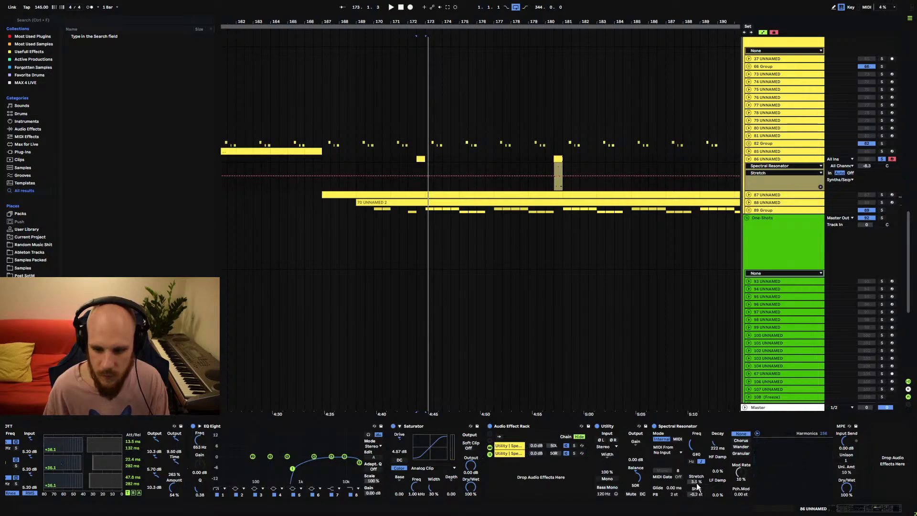
pyautogui.click(514, 453)
pyautogui.click(502, 444)
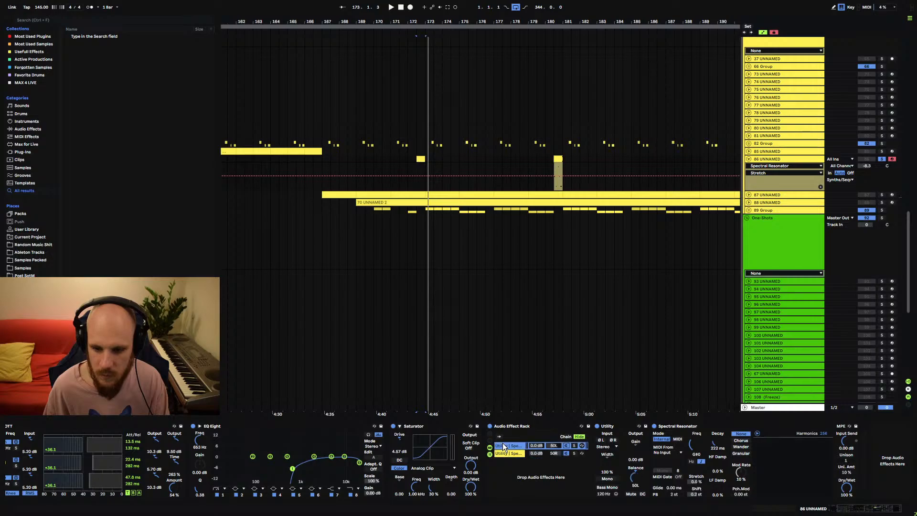
pyautogui.moveTo(698, 480); pyautogui.dragTo(699, 485)
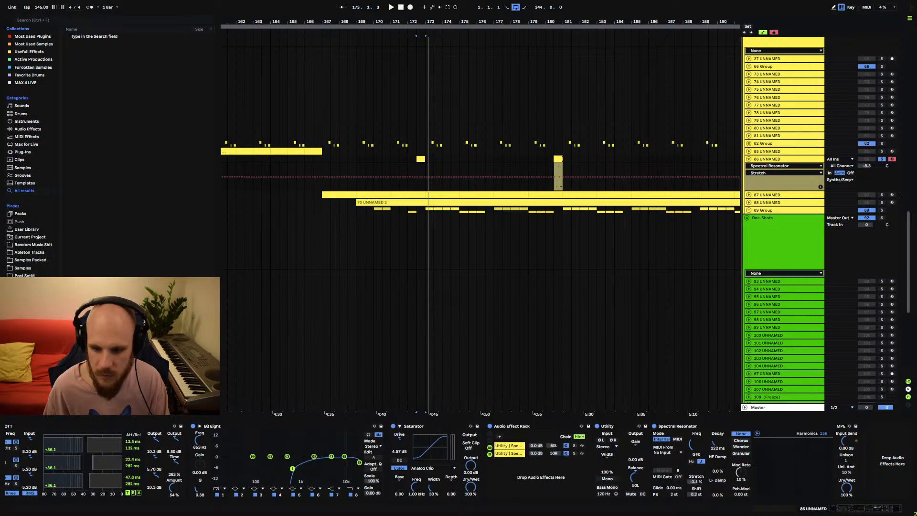
pyautogui.press('space')
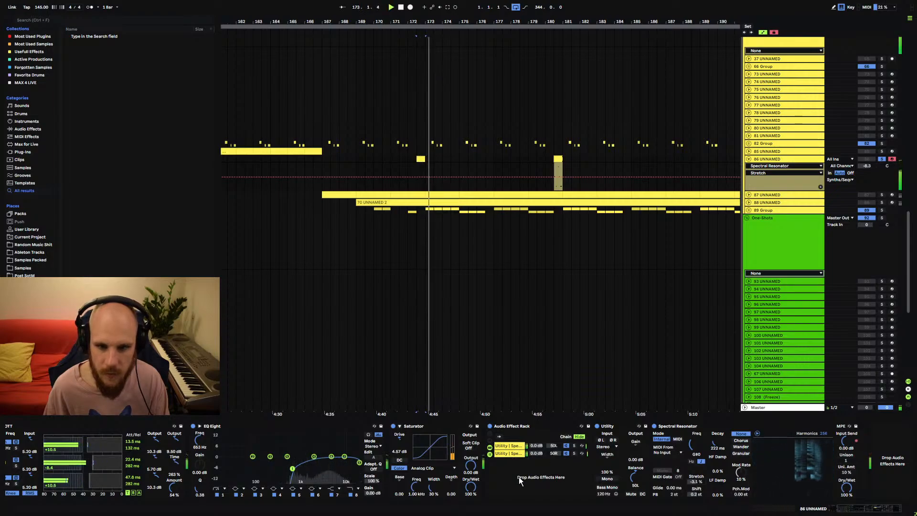
pyautogui.press('space')
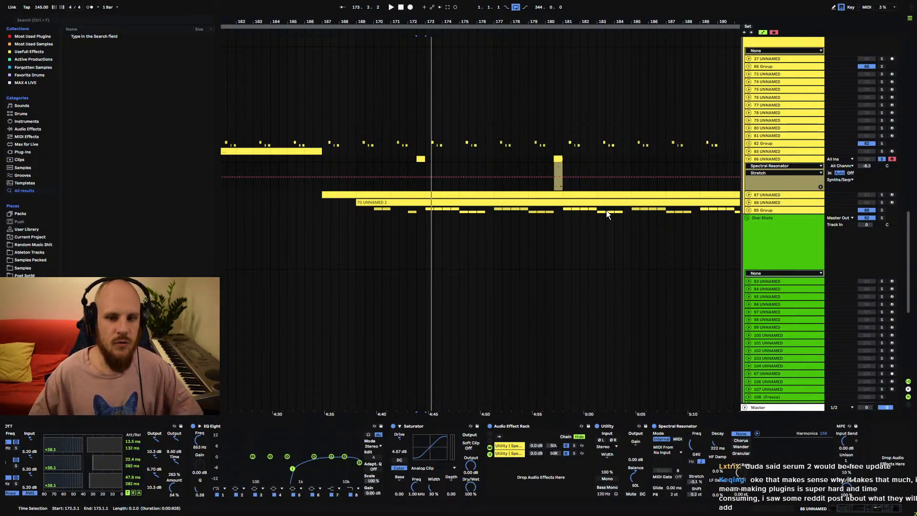
# - Duplicate the eight-bar range from bar 177 on track 86 to repeat the fill once more
pyautogui.scroll(-5, 400, 161)
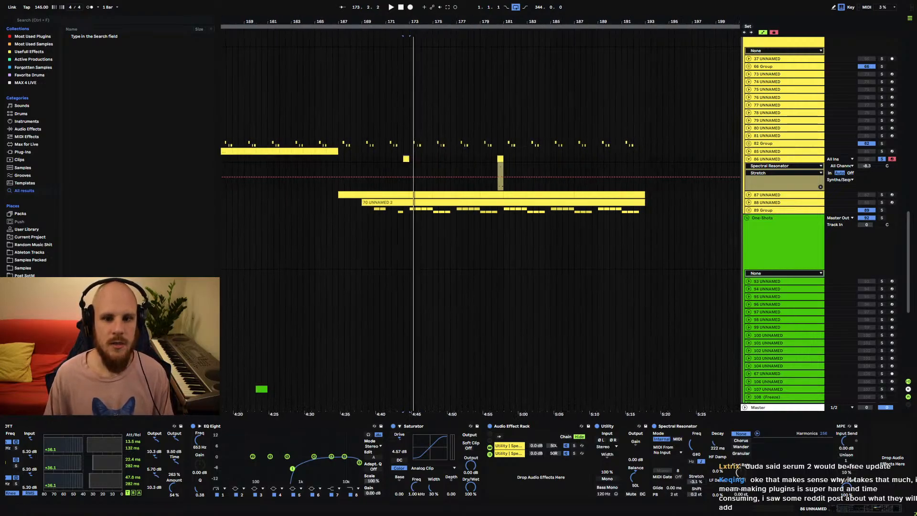
pyautogui.moveTo(399, 157); pyautogui.dragTo(471, 160)
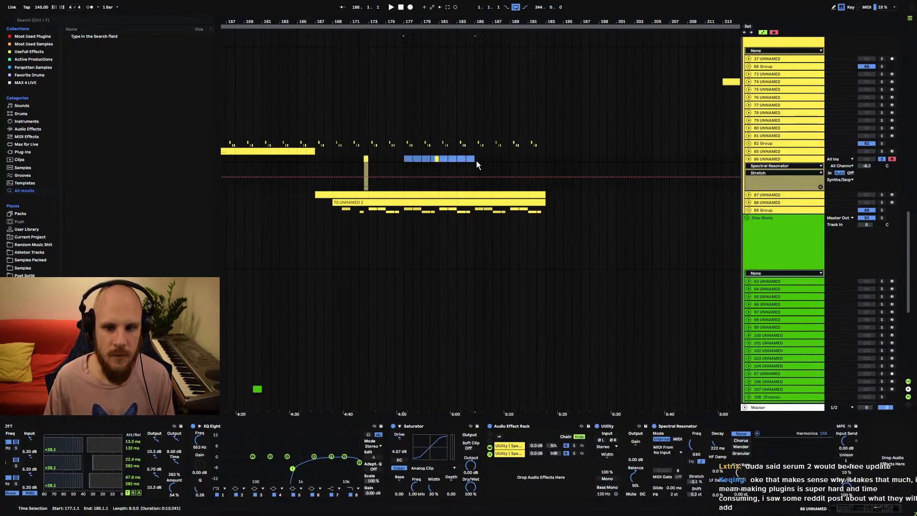
pyautogui.hotkey('ctrl', 'd')
# - Open the middle fill clip at 180.3 in an enlarged note editor and transpose its note at 1.3.3 up two octaves
pyautogui.click(477, 161)
pyautogui.click(437, 158)
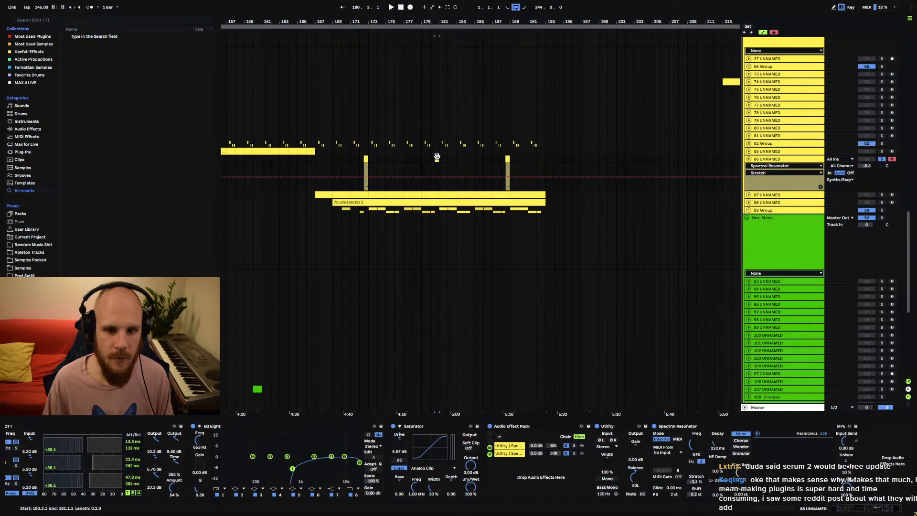
pyautogui.moveTo(438, 420); pyautogui.dragTo(456, 214)
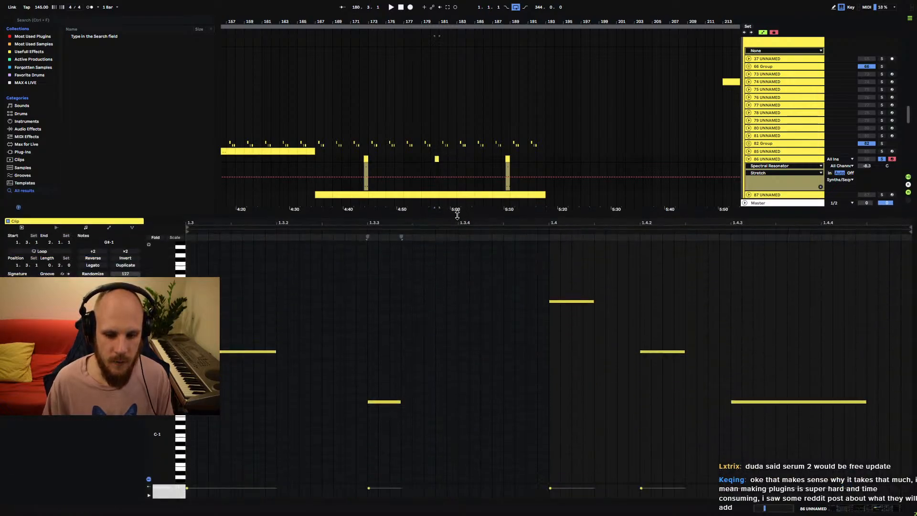
pyautogui.moveTo(426, 383); pyautogui.dragTo(383, 432)
pyautogui.hotkey('shift', 'Up')
pyautogui.hotkey('shift', 'Up')
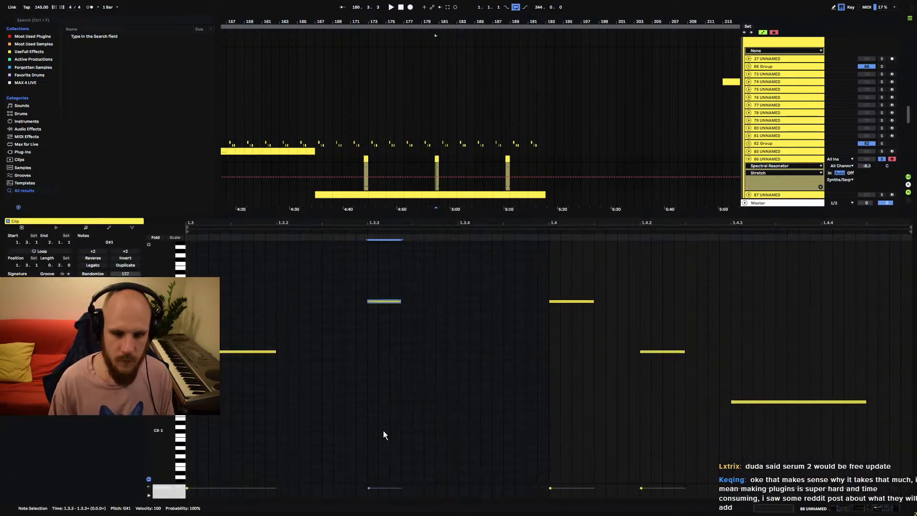
# - In the middle fill clip, transpose the note at 1.4 down two octaves and the last note at 1.4.3 up two octaves
pyautogui.moveTo(577, 279); pyautogui.dragTo(576, 319)
pyautogui.hotkey('shift', 'Down')
pyautogui.hotkey('shift', 'Down')
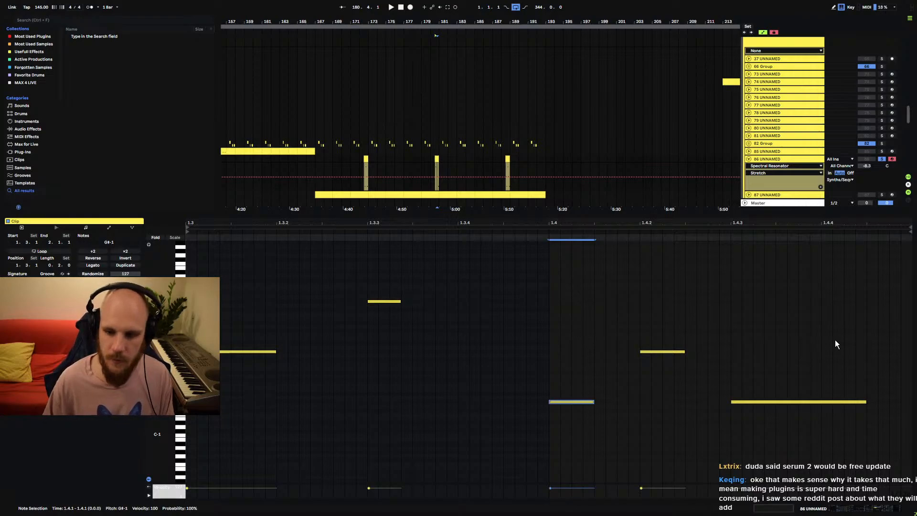
pyautogui.moveTo(835, 339); pyautogui.dragTo(814, 419)
pyautogui.hotkey('shift', 'Up')
pyautogui.hotkey('shift', 'Up')
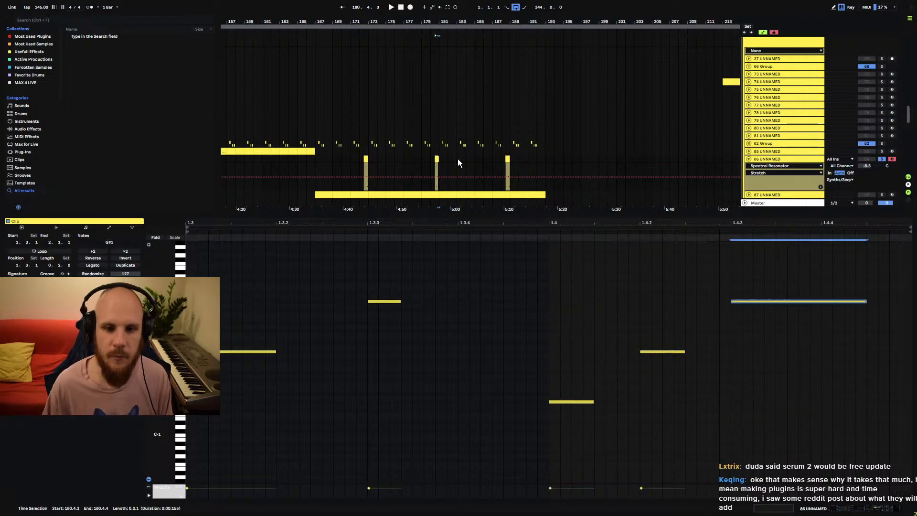
pyautogui.click(437, 158)
# - Open the third fill clip at 188.3 and raise its first note to G#1 and its note at 1.3.3 to G#0
pyautogui.click(508, 158)
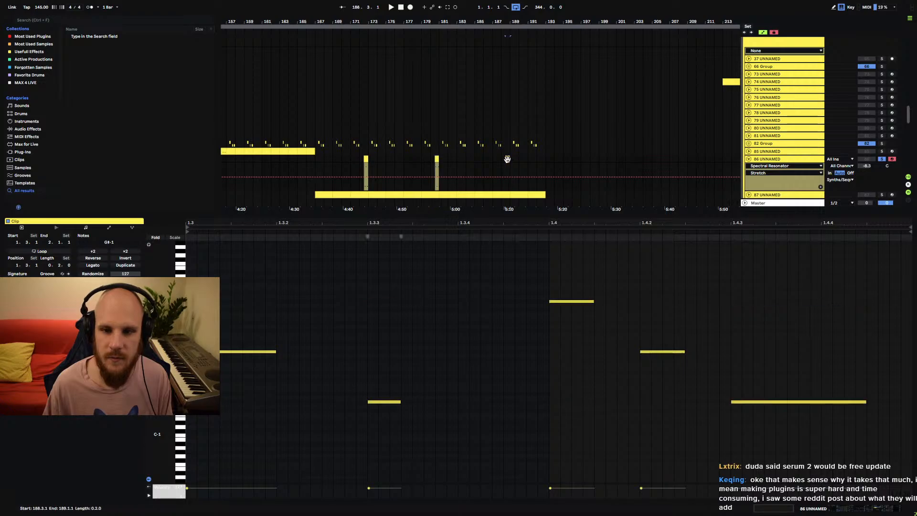
pyautogui.moveTo(400, 381); pyautogui.dragTo(387, 421)
pyautogui.hotkey('shift', 'Up')
pyautogui.hotkey('shift', 'Up')
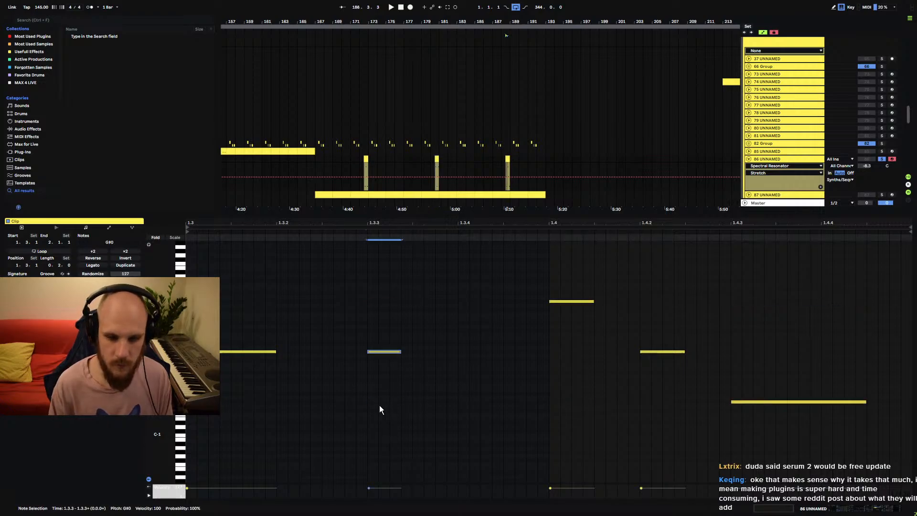
pyautogui.click(252, 351)
pyautogui.hotkey('shift', 'Up')
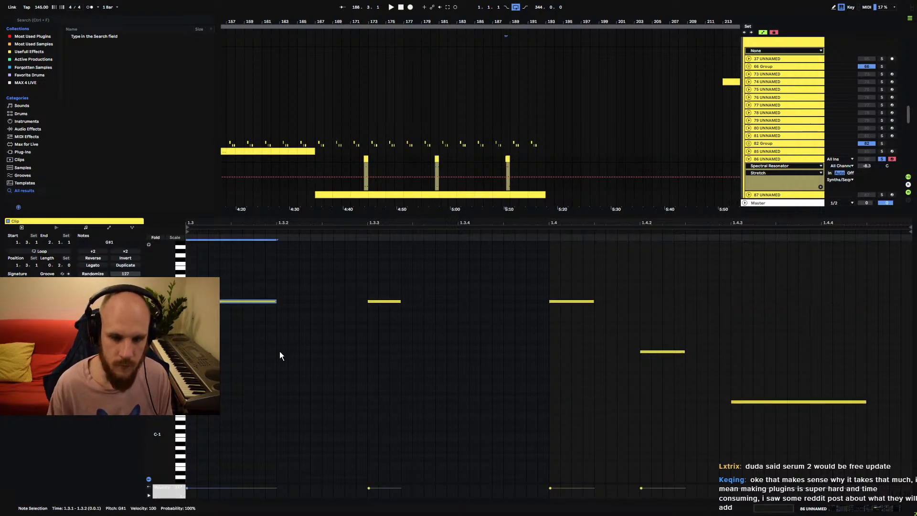
pyautogui.click(392, 302)
pyautogui.hotkey('shift', 'Down')
# - Transpose the third clip's note at 1.4.2 up to G#1 and the one at 1.4 down to G#0, and play the fill
pyautogui.moveTo(687, 318); pyautogui.dragTo(668, 373)
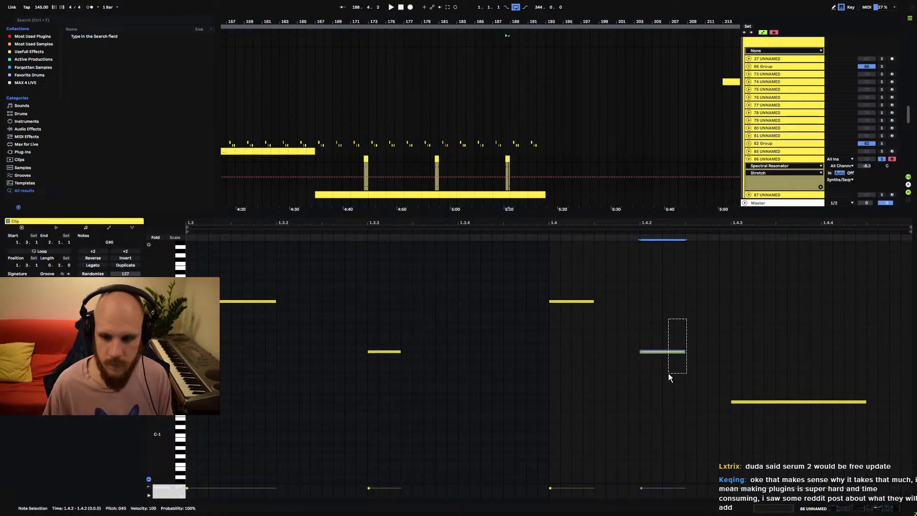
pyautogui.hotkey('shift', 'Up')
pyautogui.moveTo(580, 285); pyautogui.dragTo(560, 330)
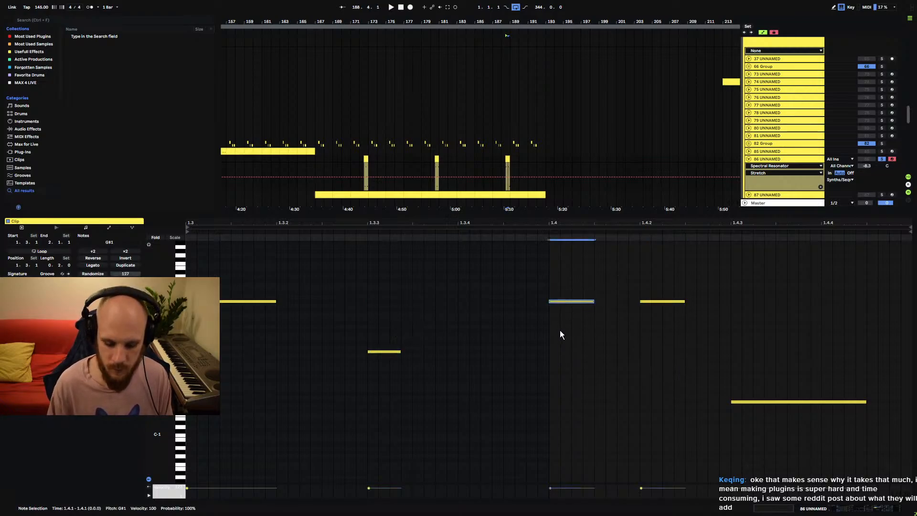
pyautogui.hotkey('shift', 'Down')
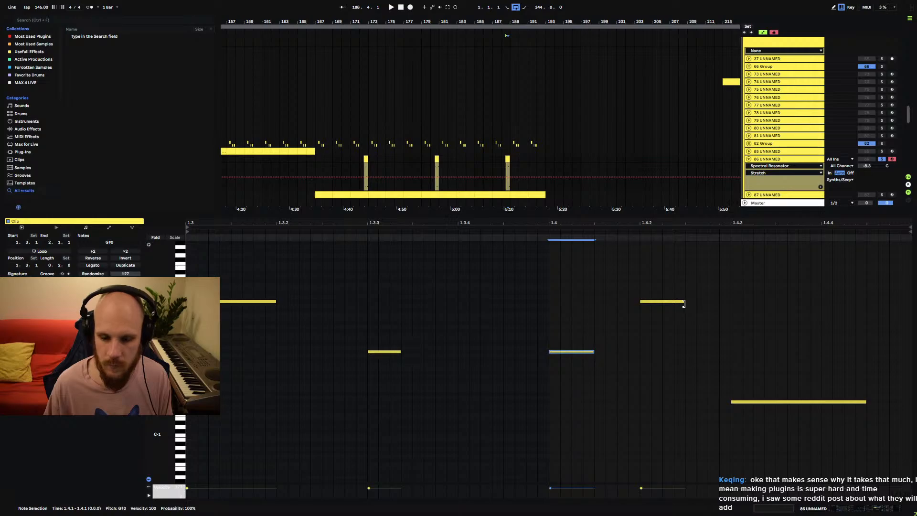
pyautogui.press('space')
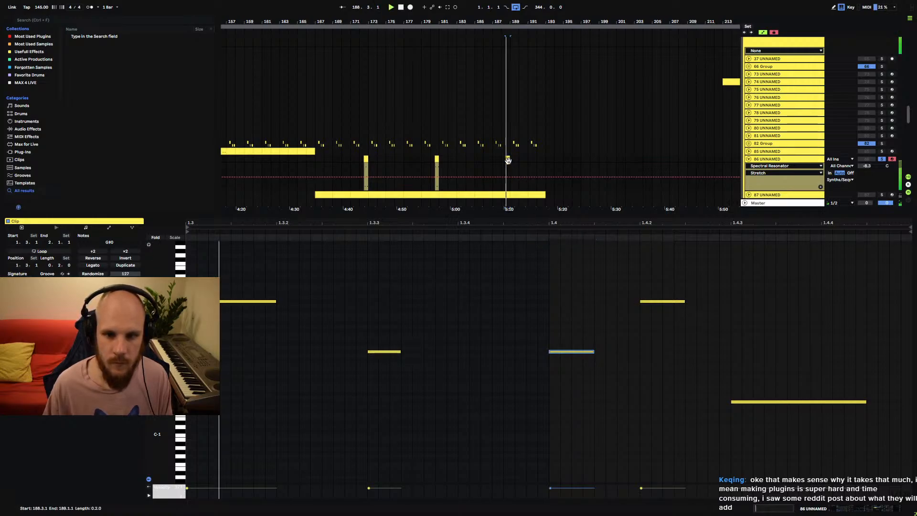
pyautogui.press('space')
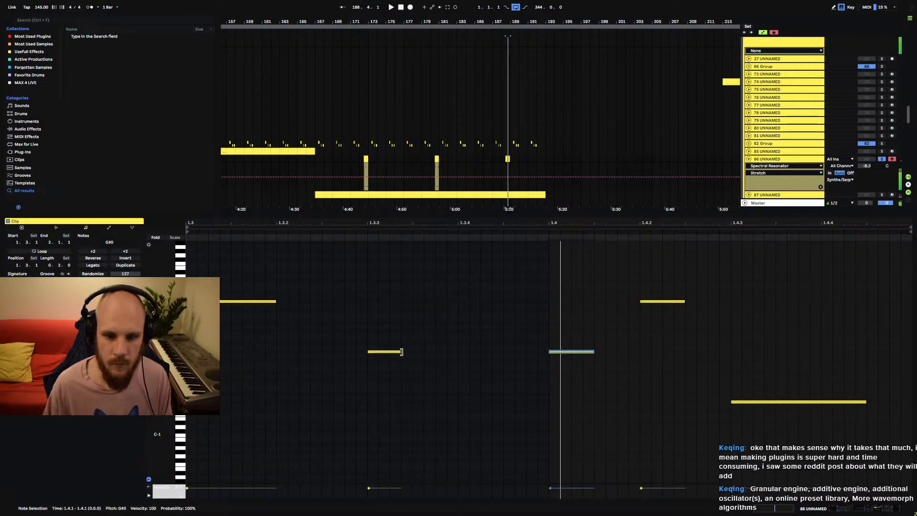
# - In the third clip, lengthen the 1.3.3 note past 1.3.4, delete the note at 1.4.3 and extend the 1.4.2 note to 1.4.4
pyautogui.moveTo(402, 352); pyautogui.dragTo(503, 356)
pyautogui.click(853, 402)
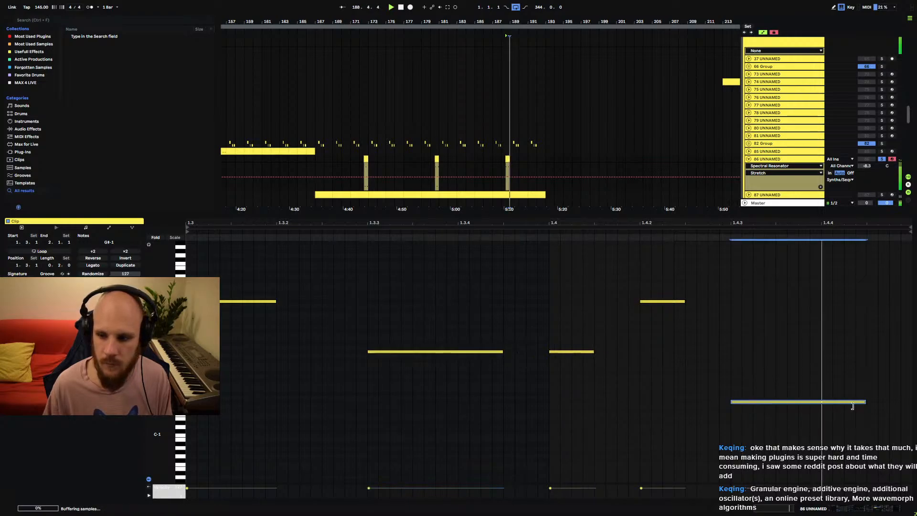
pyautogui.moveTo(853, 406); pyautogui.dragTo(753, 405)
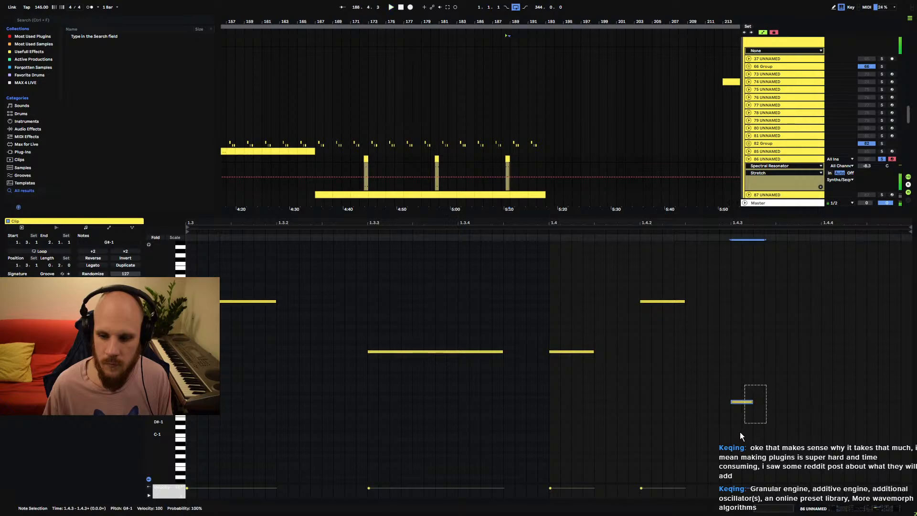
pyautogui.press('Delete')
pyautogui.press('space')
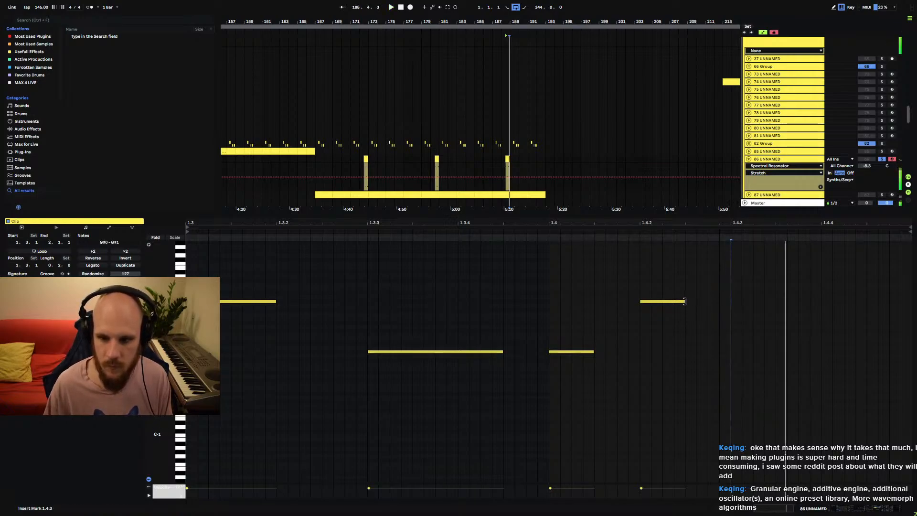
pyautogui.moveTo(685, 301); pyautogui.dragTo(820, 313)
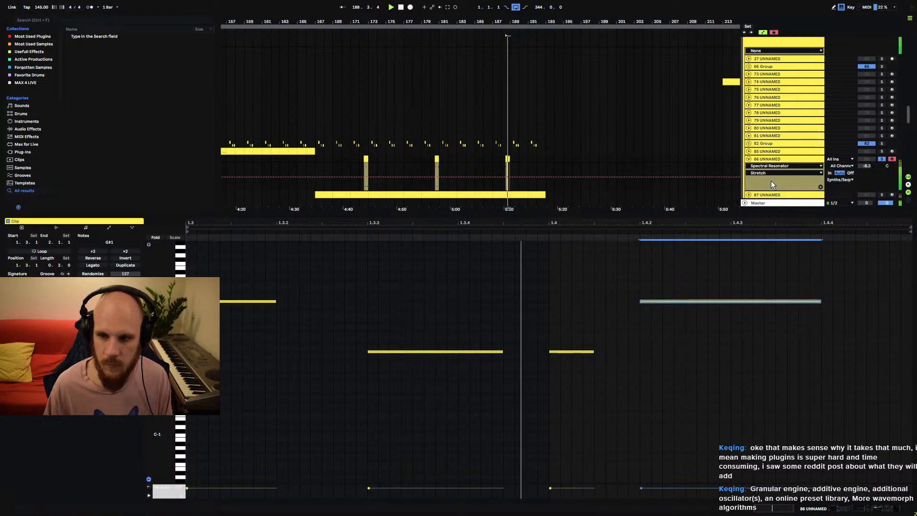
# - In the middle fill clip, lengthen the note at 1.4 to just before 1.4.2, shorten the note at 1.4.2, and play the fill
pyautogui.click(440, 159)
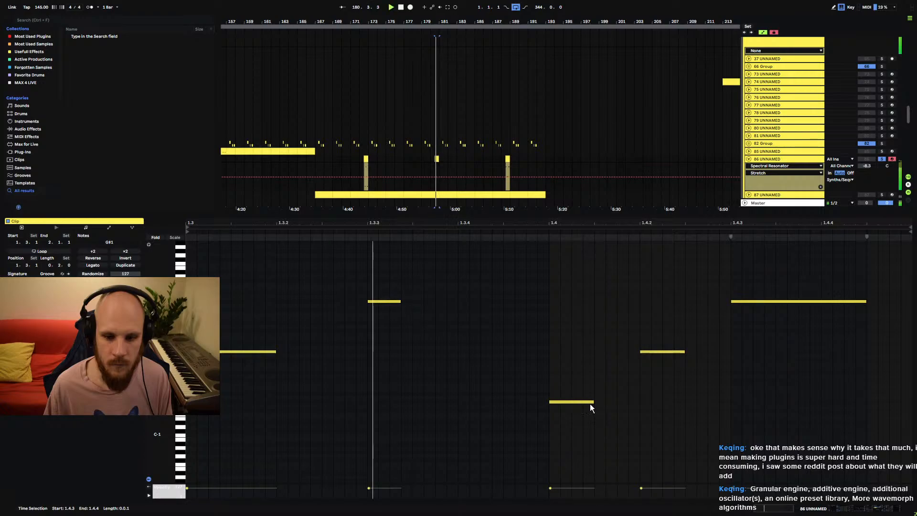
pyautogui.moveTo(593, 402); pyautogui.dragTo(629, 403)
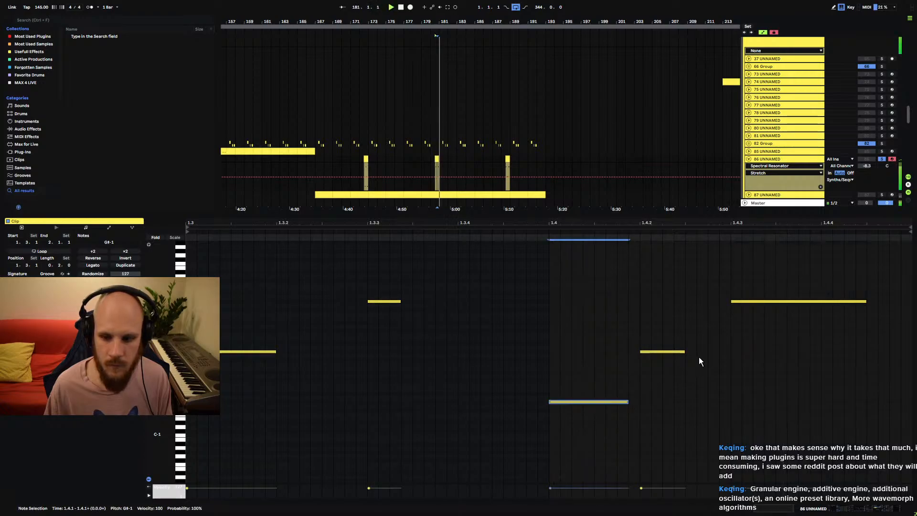
pyautogui.moveTo(684, 352); pyautogui.dragTo(660, 357)
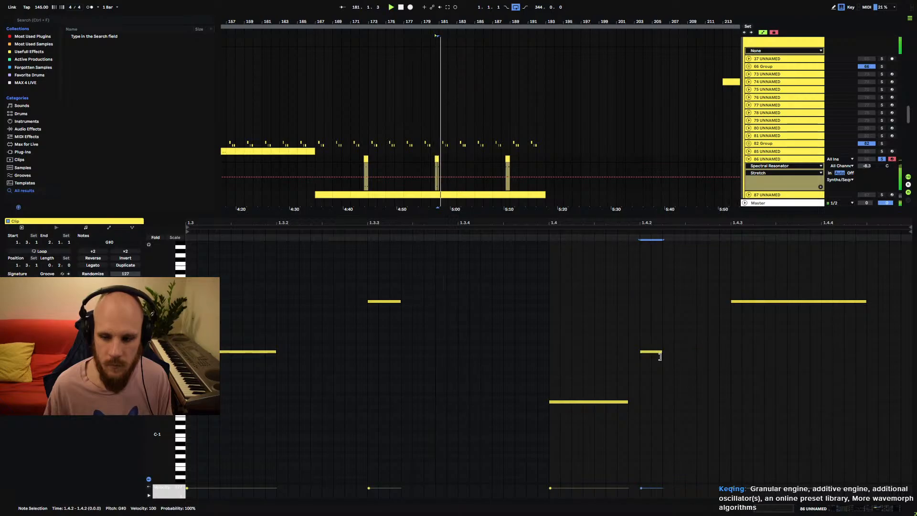
pyautogui.press('space')
pyautogui.press('space')
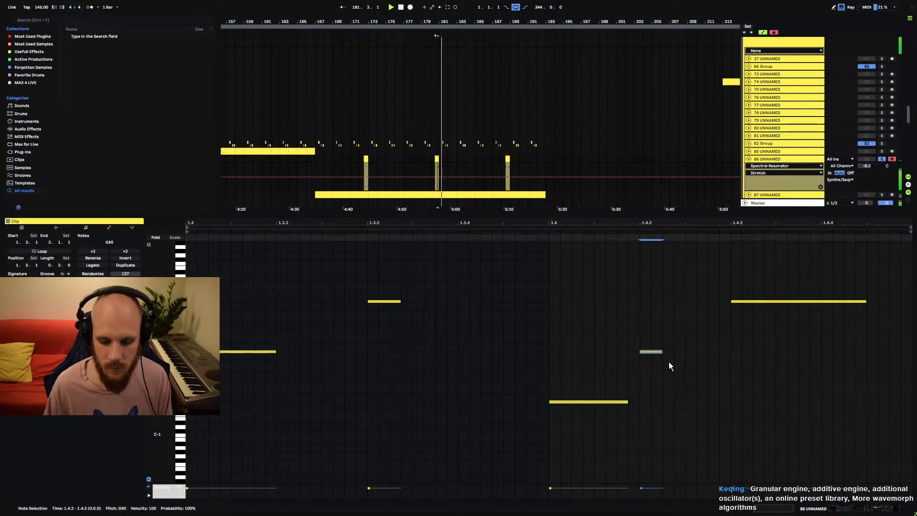
# - Add a G#1 note at 1.3.4 and a short one at 1.4.4 in the middle clip, shortening the note at 1.4.3
pyautogui.click(462, 303)
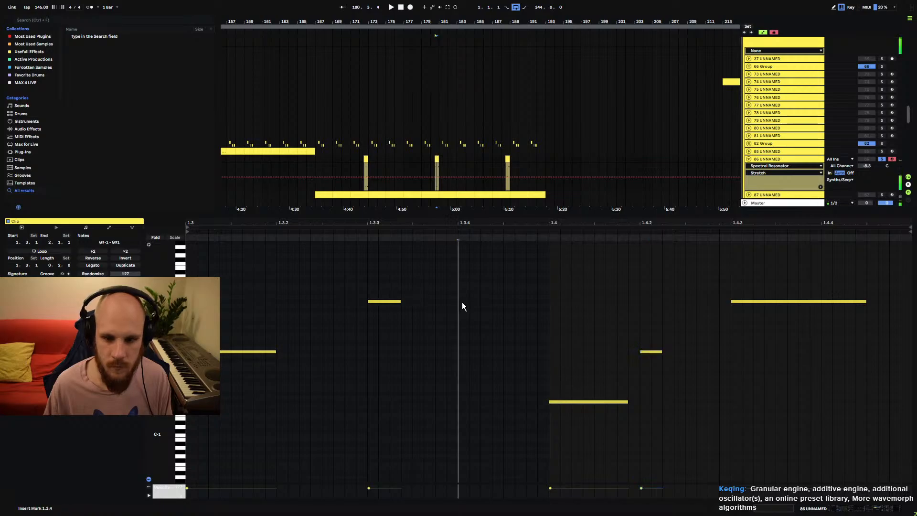
pyautogui.doubleClick(462, 301)
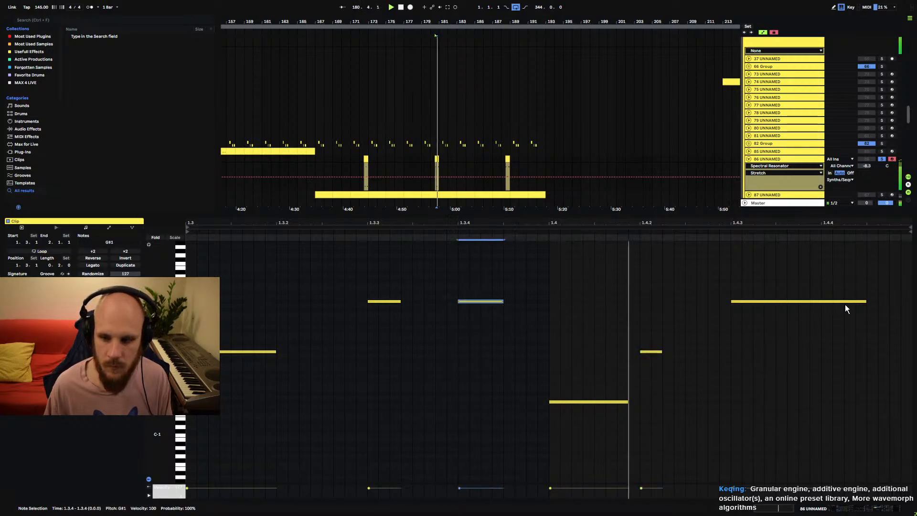
pyautogui.doubleClick(826, 302)
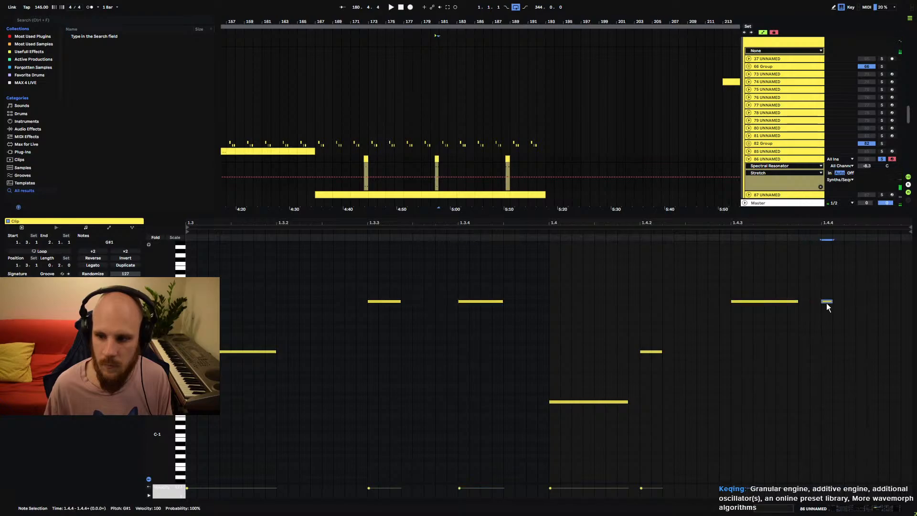
pyautogui.moveTo(832, 302); pyautogui.dragTo(844, 302)
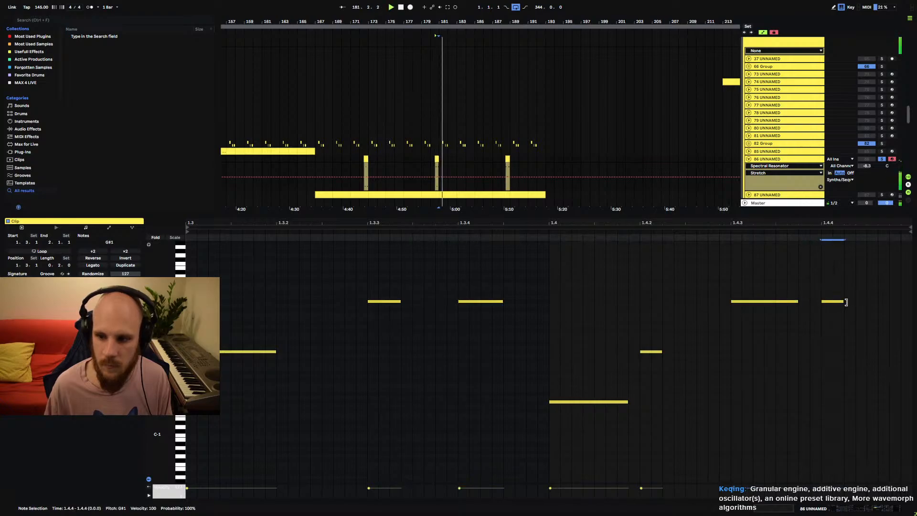
# - Take track 86 out of solo, play the full mix from bar 169 and set the track volume to -10.4 dB
pyautogui.click(882, 158)
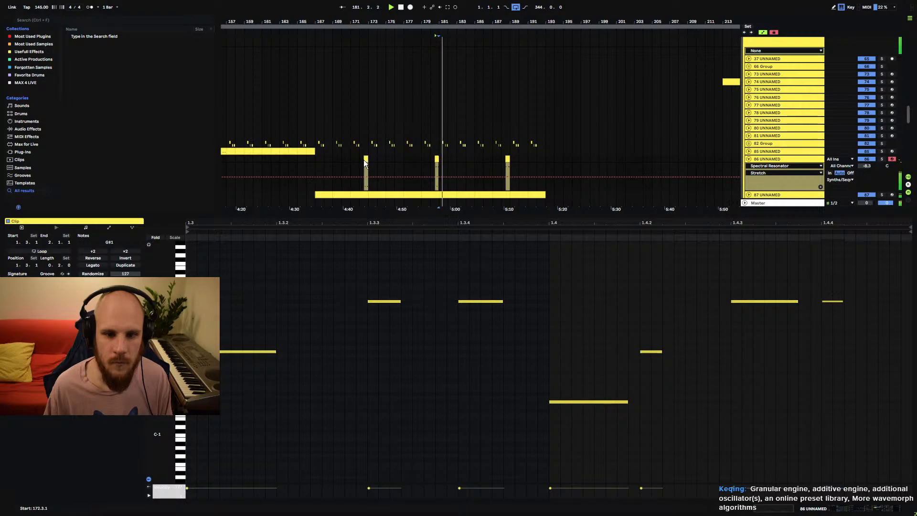
pyautogui.click(331, 159)
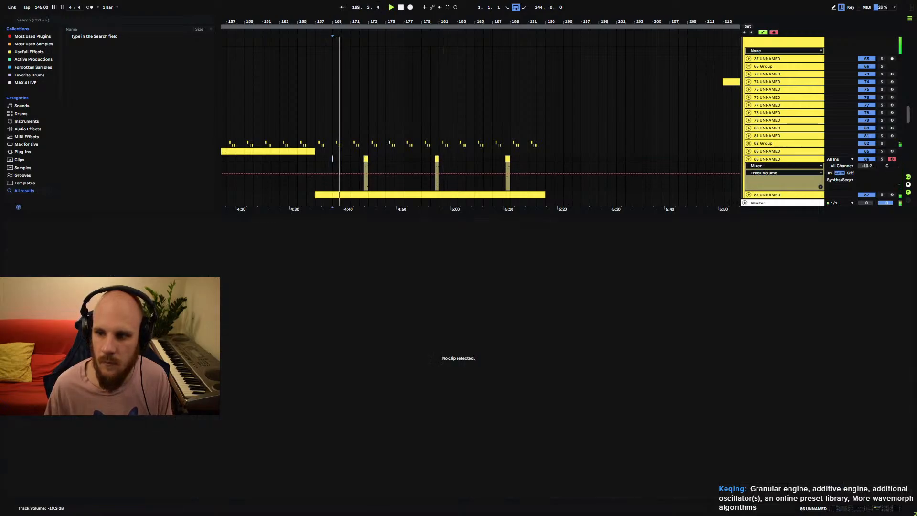
pyautogui.click(755, 159)
pyautogui.moveTo(514, 222); pyautogui.dragTo(547, 465)
pyautogui.click(548, 466)
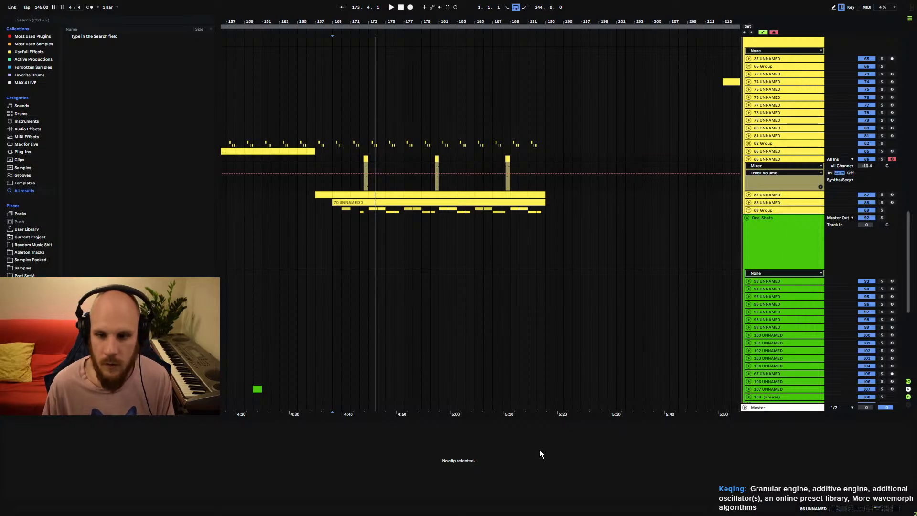
# - Add an Echo at the end of track 86's device chain, after the Audio Effect Rack
pyautogui.click(767, 160)
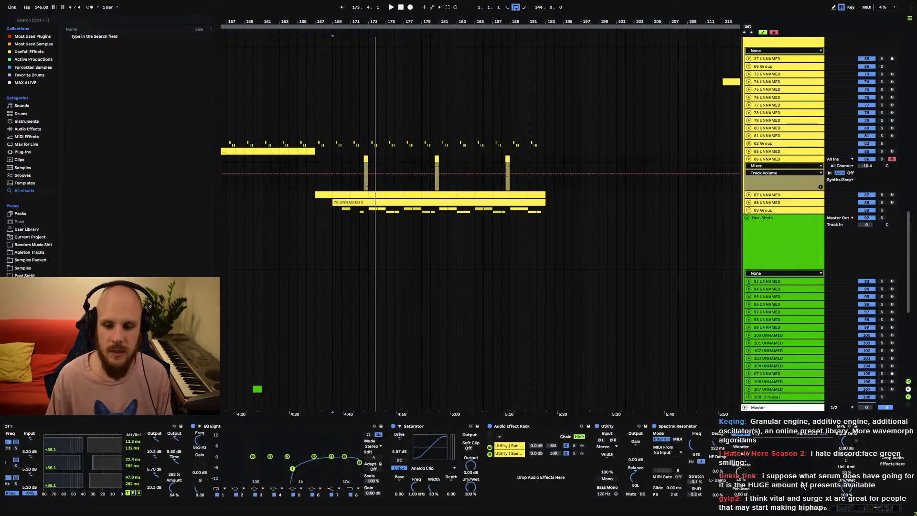
pyautogui.rightClick(881, 455)
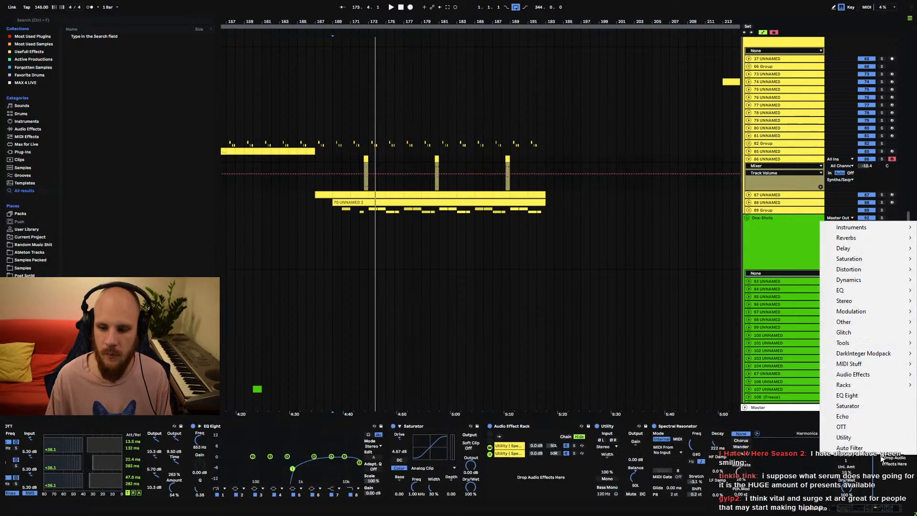
pyautogui.click(853, 415)
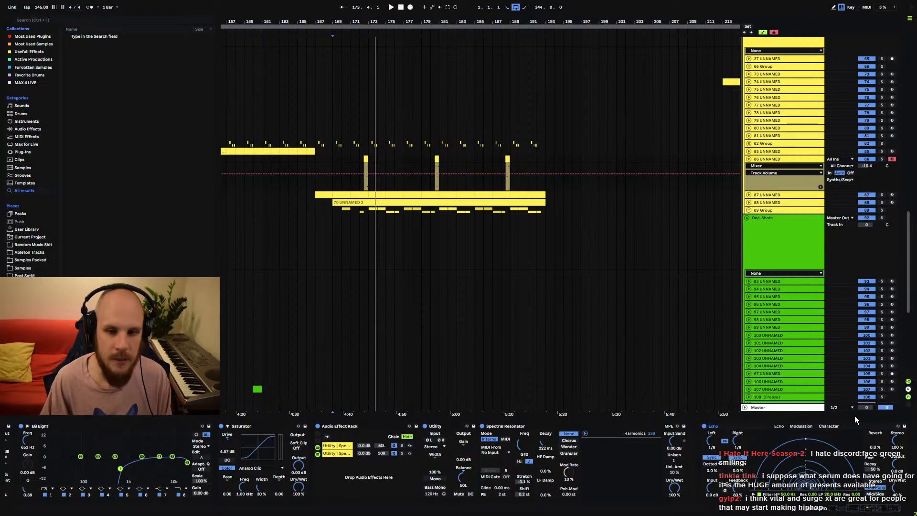
pyautogui.click(880, 511)
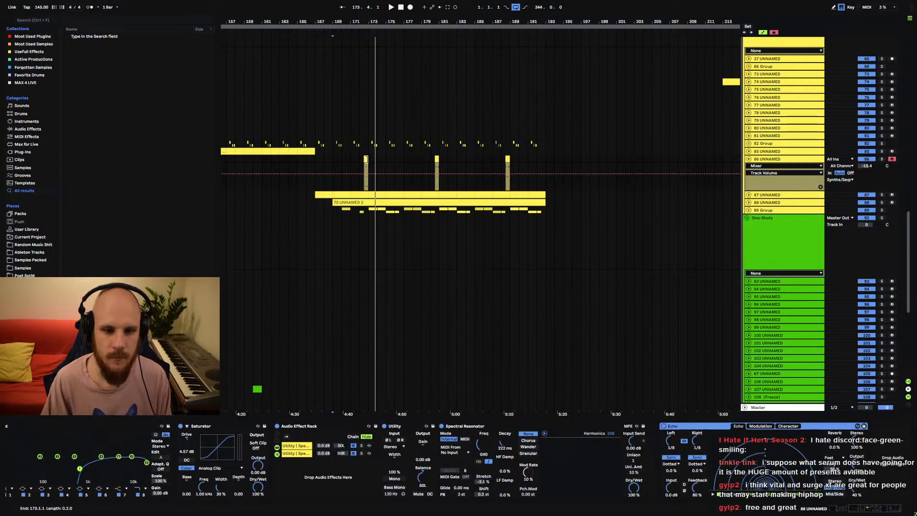
# - Set track 86's volume to -12.1 dB and play the arrangement from bar 172
pyautogui.click(366, 159)
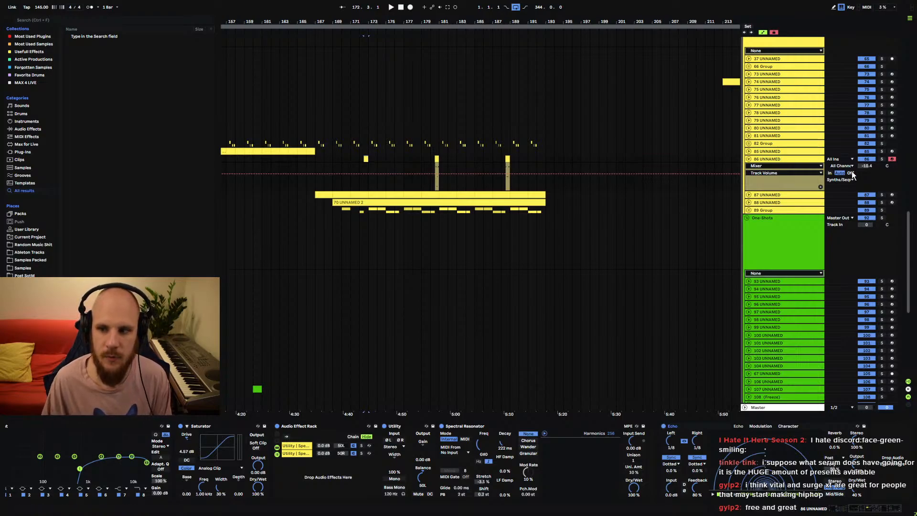
pyautogui.moveTo(866, 165); pyautogui.dragTo(867, 167)
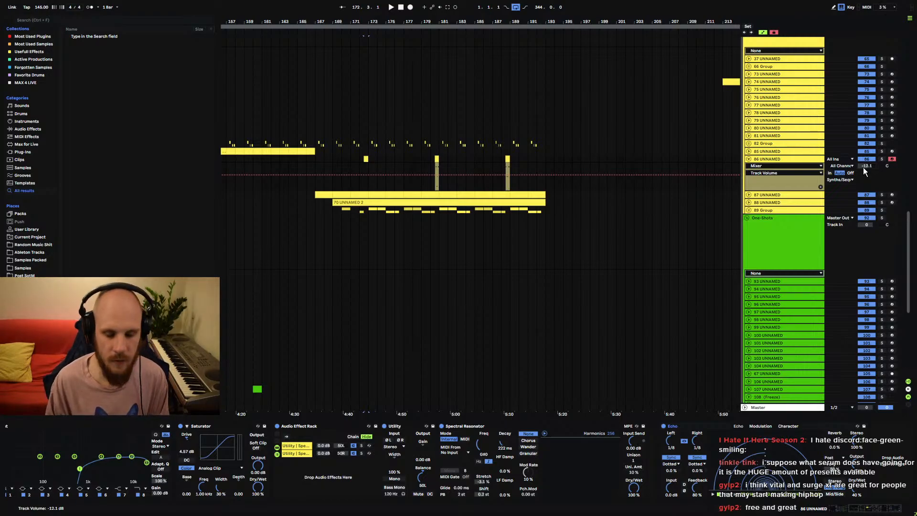
pyautogui.click(360, 159)
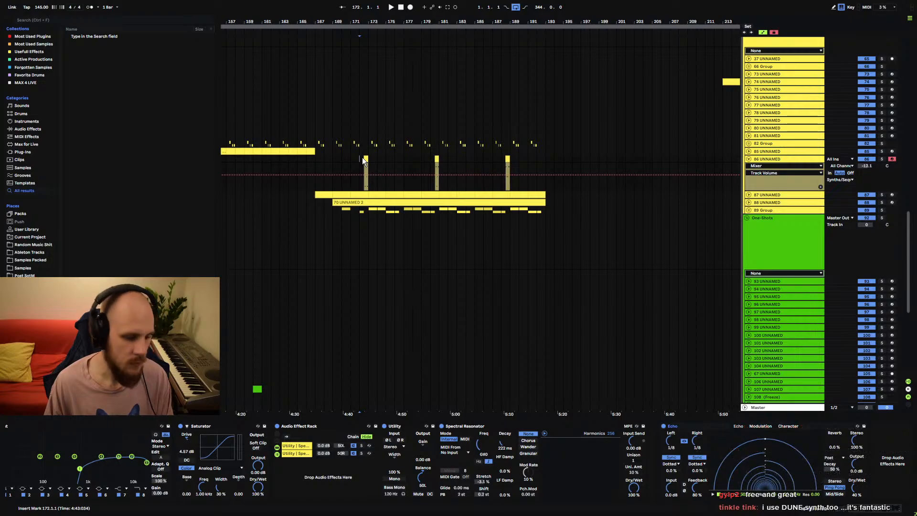
pyautogui.press('space')
pyautogui.moveTo(366, 22); pyautogui.dragTo(444, 24)
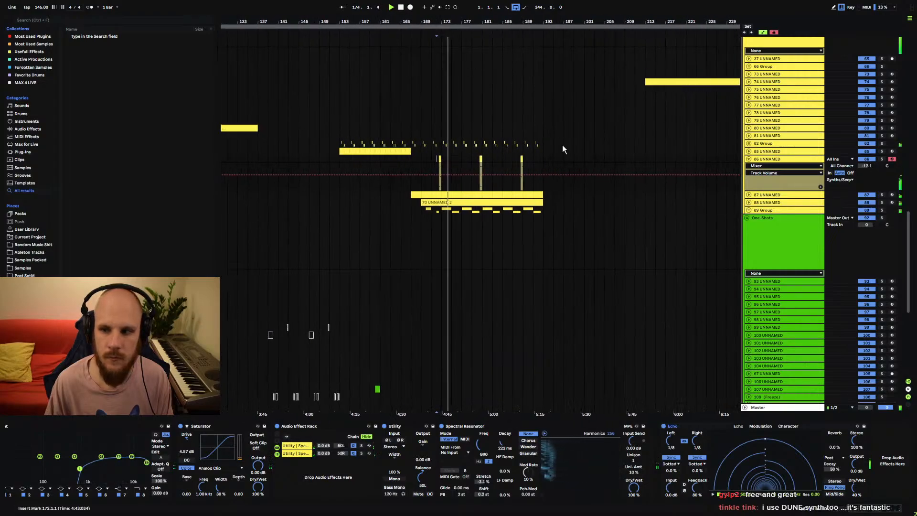
# - Move track 86 into the One-Shots group below its third track, assign the group's colour to its tracks and clips, and fold the moved track
pyautogui.moveTo(777, 159); pyautogui.dragTo(741, 262)
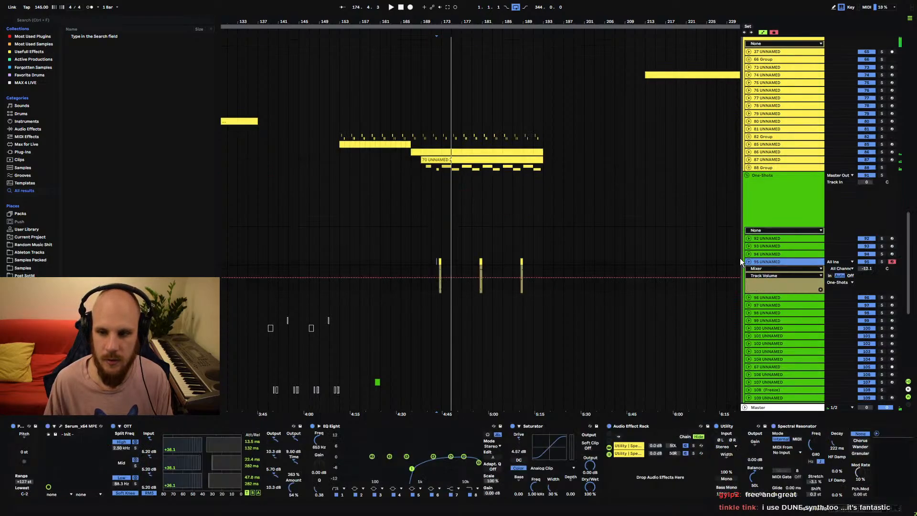
pyautogui.rightClick(789, 230)
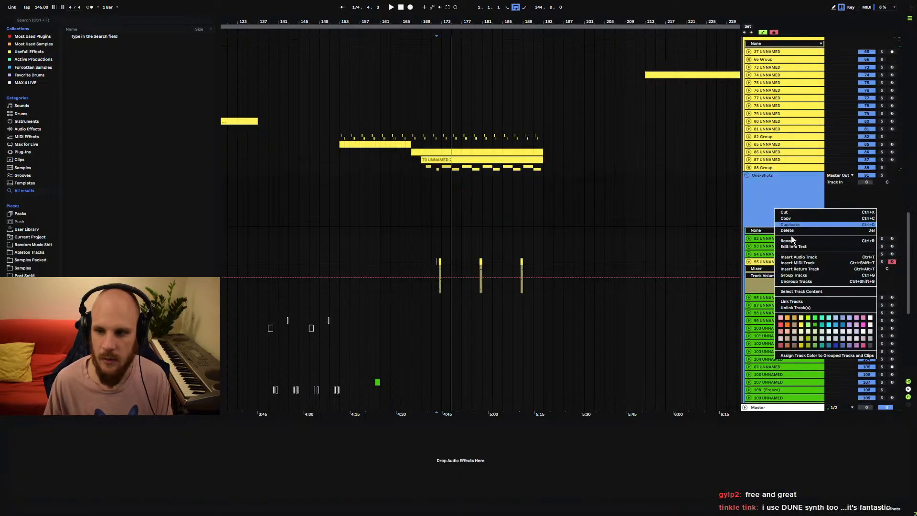
pyautogui.click(814, 346)
pyautogui.click(422, 262)
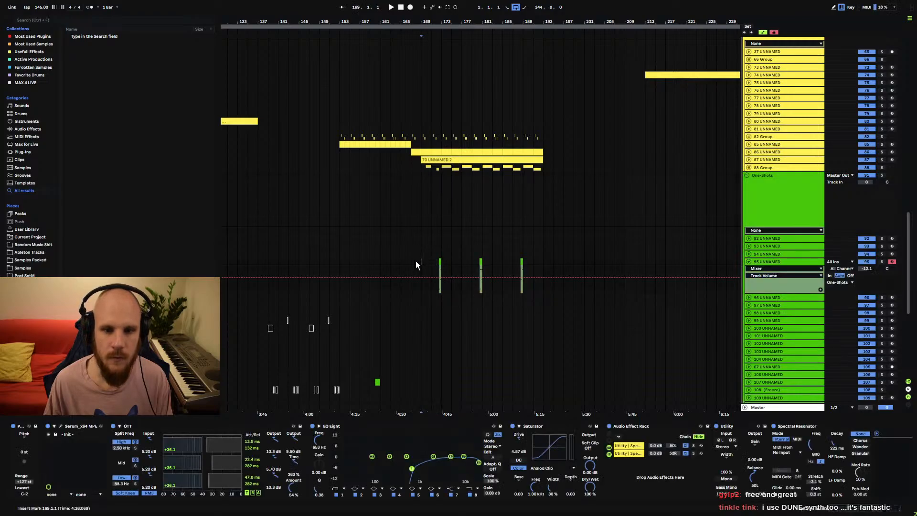
pyautogui.click(748, 261)
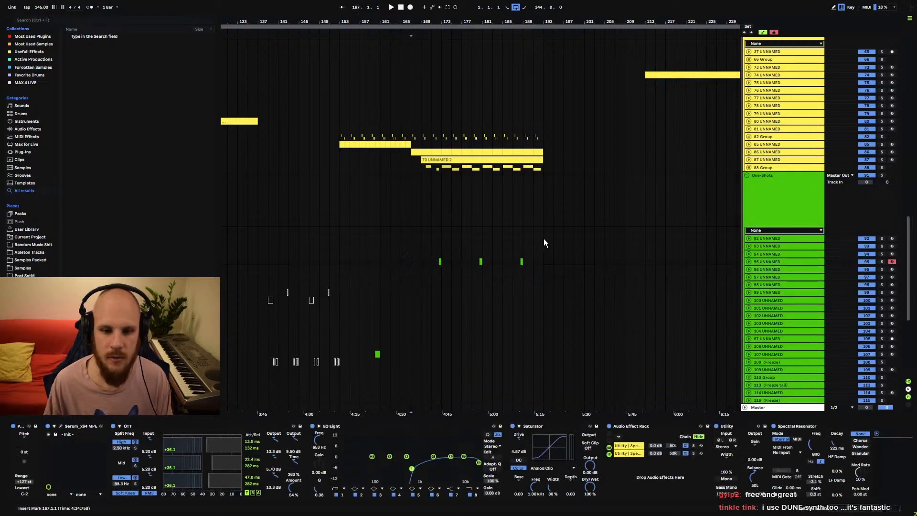
# - Play the full mix from bar 167 to hear the transition into bar 169
pyautogui.press('space')
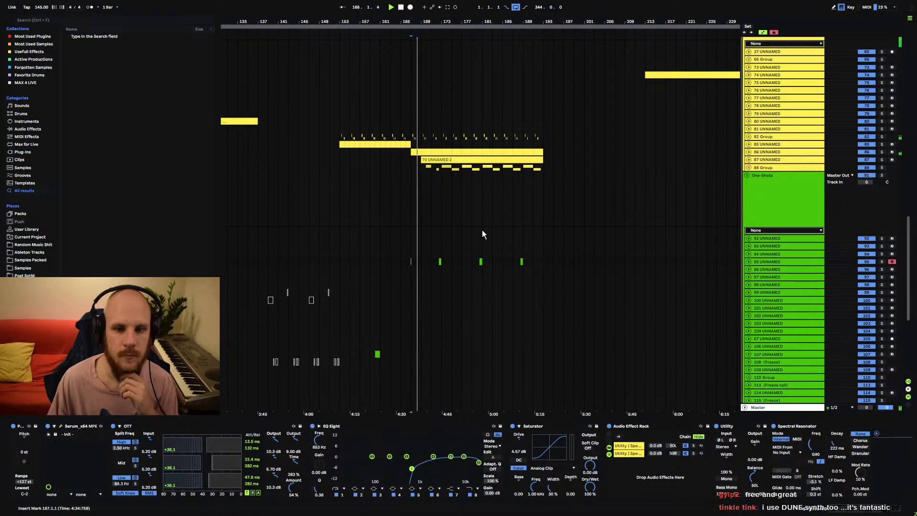
pyautogui.moveTo(422, 21); pyautogui.dragTo(421, 91)
pyautogui.press('space')
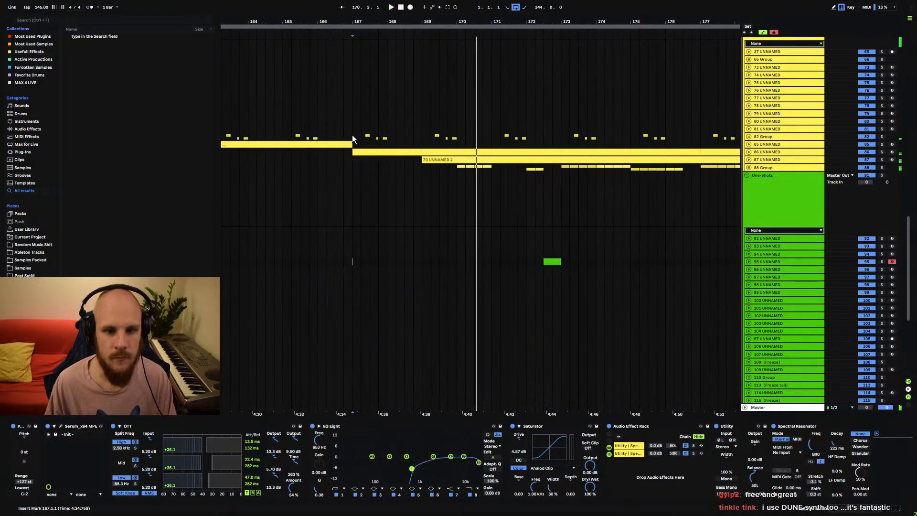
pyautogui.click(352, 136)
pyautogui.press('space')
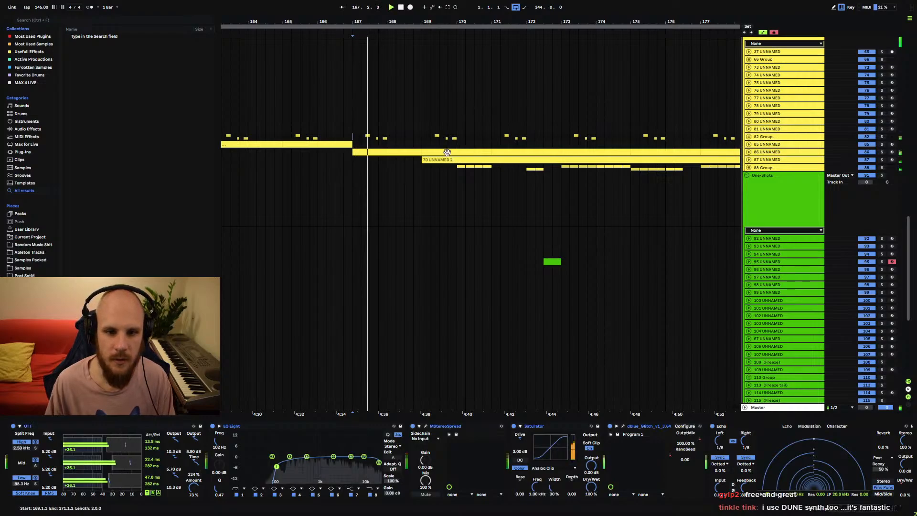
pyautogui.press('space')
pyautogui.press('space')
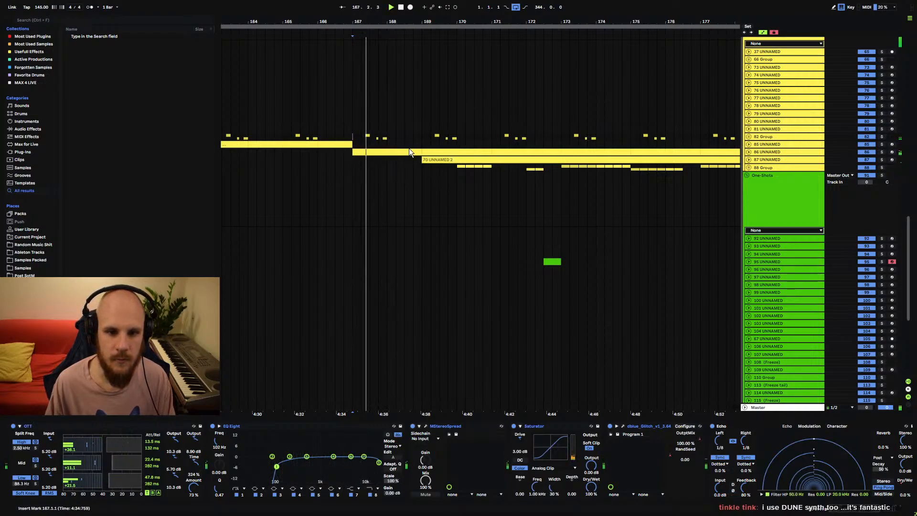
# - Open 82 Group, solo track 83 inside it and play it from bar 167
pyautogui.click(749, 137)
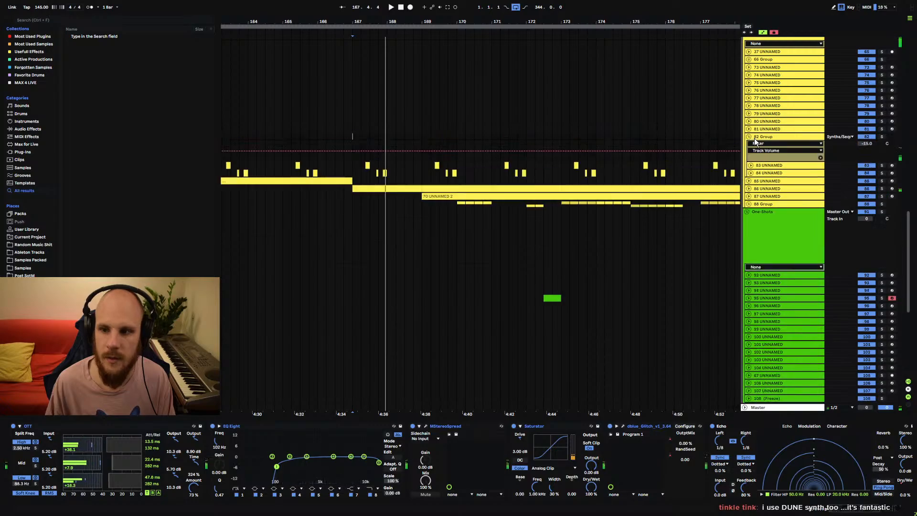
pyautogui.click(750, 165)
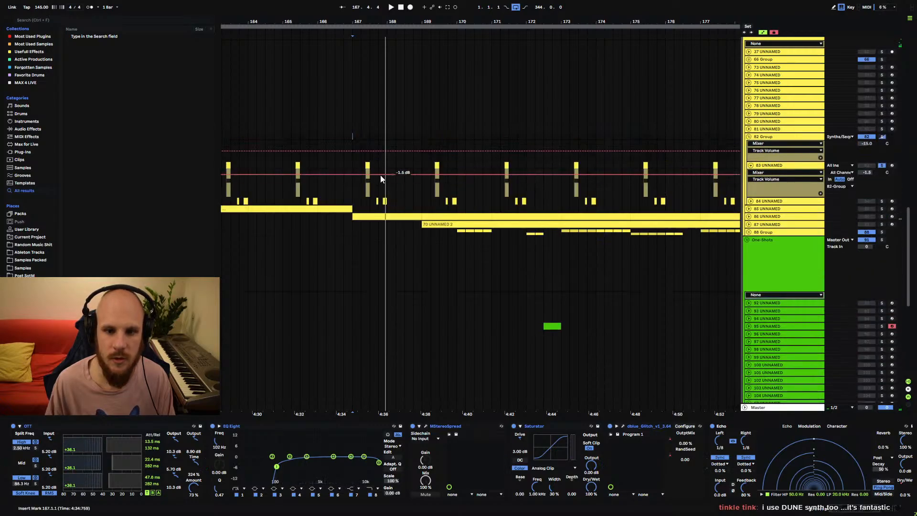
pyautogui.click(367, 165)
pyautogui.click(355, 166)
pyautogui.press('space')
pyautogui.press('space')
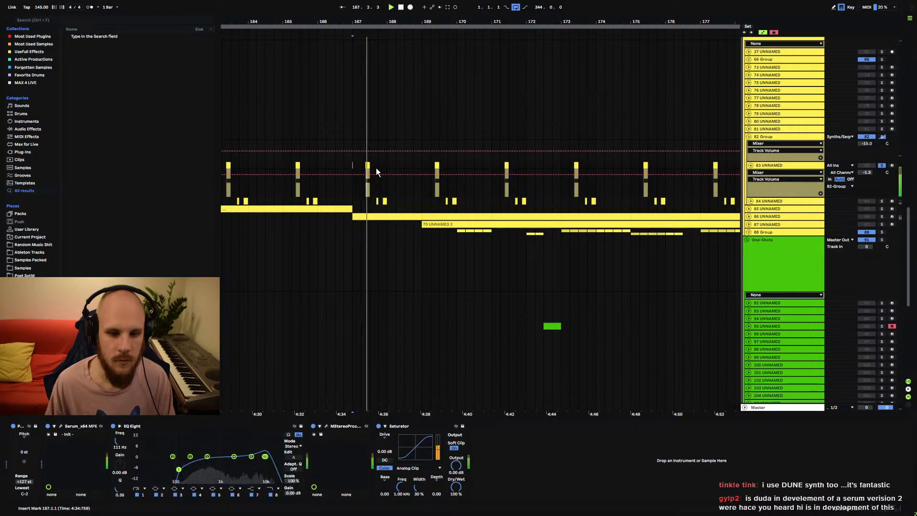
# - Show the dblue Glitch OutptMix automation on 82 Group and delete its envelope between 166.4.1 and 169.2.1
pyautogui.click(770, 137)
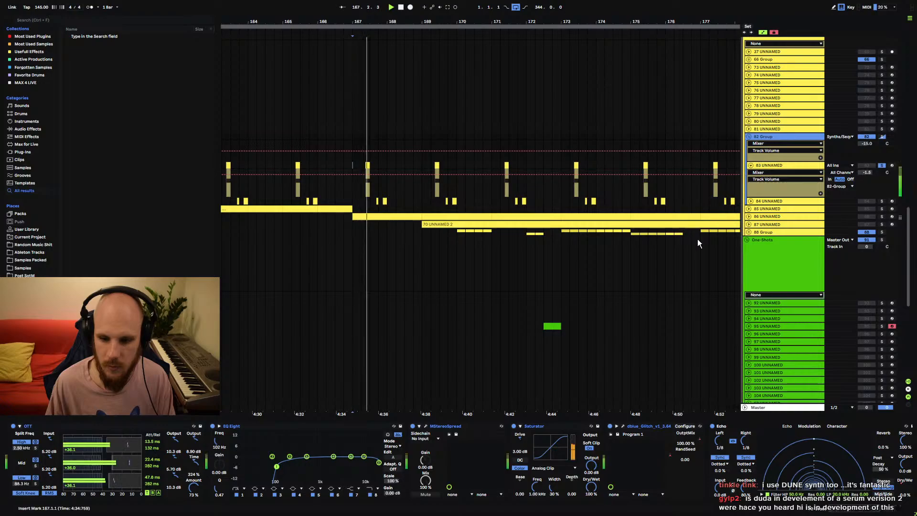
pyautogui.click(610, 425)
pyautogui.click(609, 425)
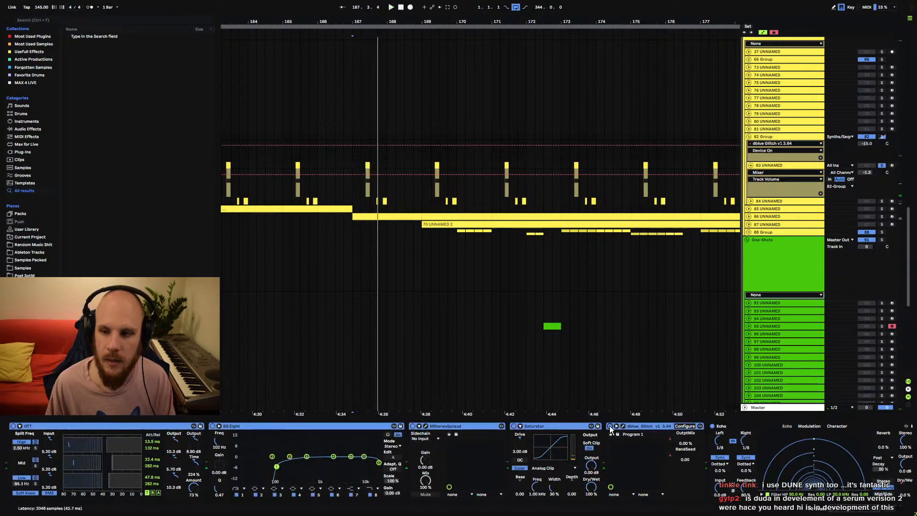
pyautogui.click(668, 440)
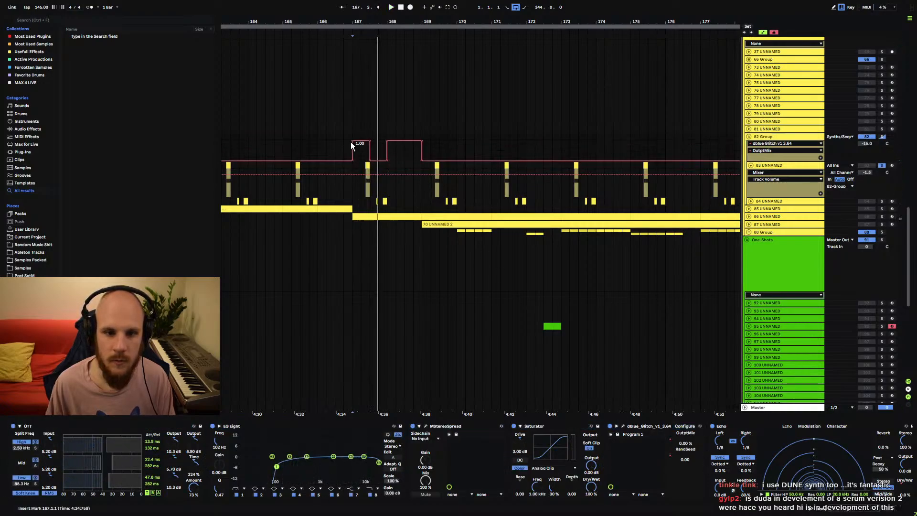
pyautogui.moveTo(344, 151); pyautogui.dragTo(432, 152)
pyautogui.press('Delete')
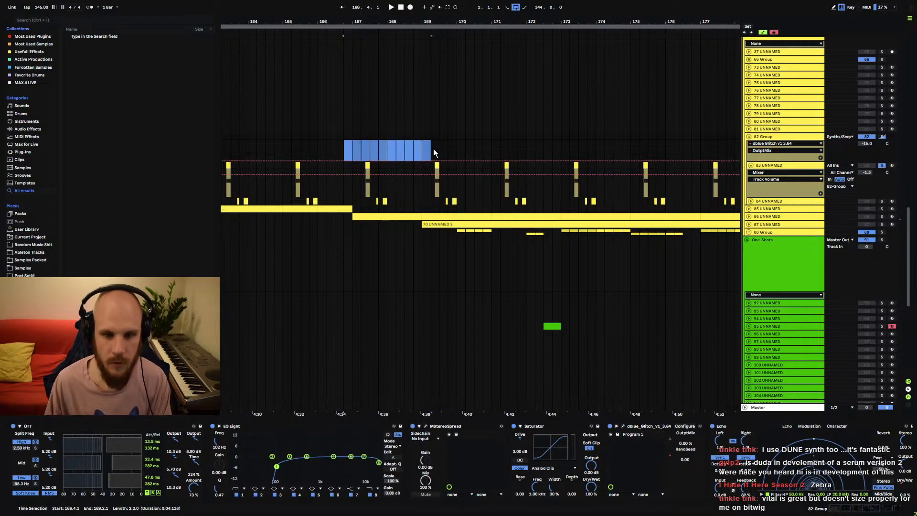
# - Play 82 Group from bar 167, end the soloing to hear the full mix, and fold track 83 and the group
pyautogui.click(351, 152)
pyautogui.press('space')
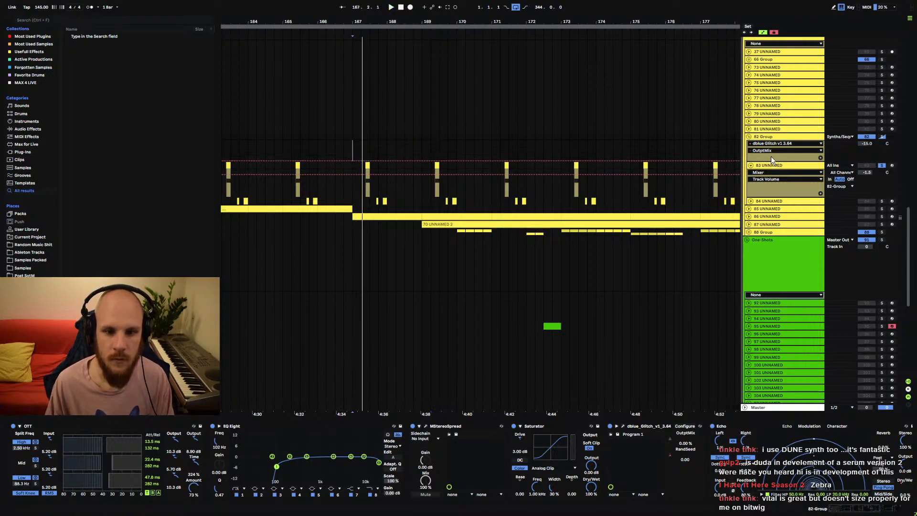
pyautogui.click(882, 137)
pyautogui.click(882, 137)
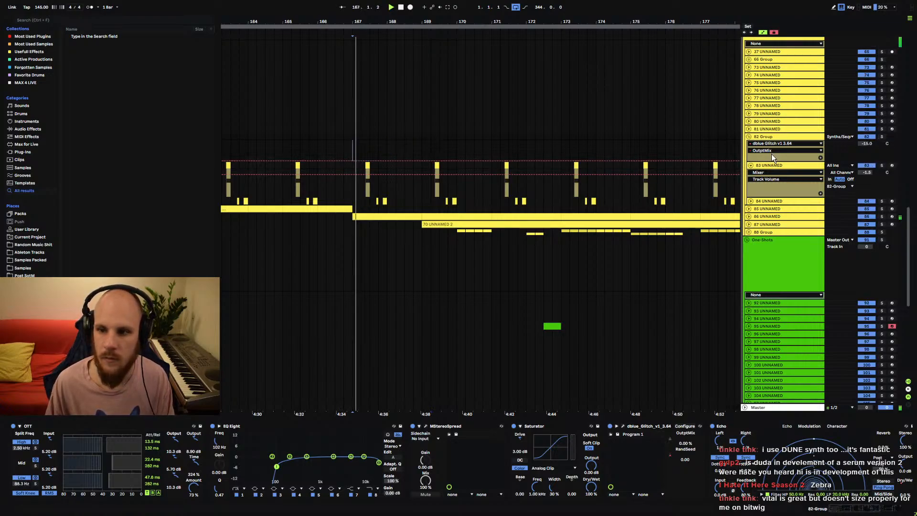
pyautogui.click(750, 165)
pyautogui.click(749, 137)
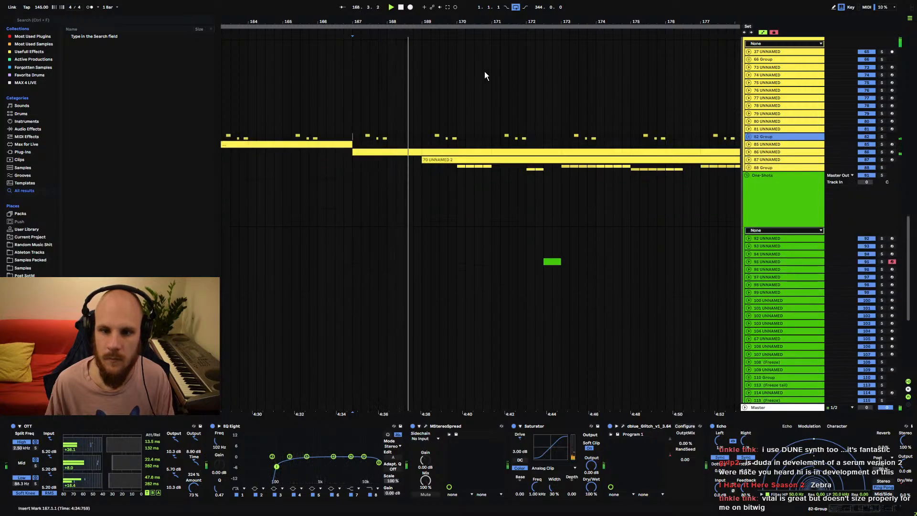
# - Collapse the Synths/Sequences and One-Shots groups in the arrangement
pyautogui.moveTo(395, 18); pyautogui.dragTo(460, 17)
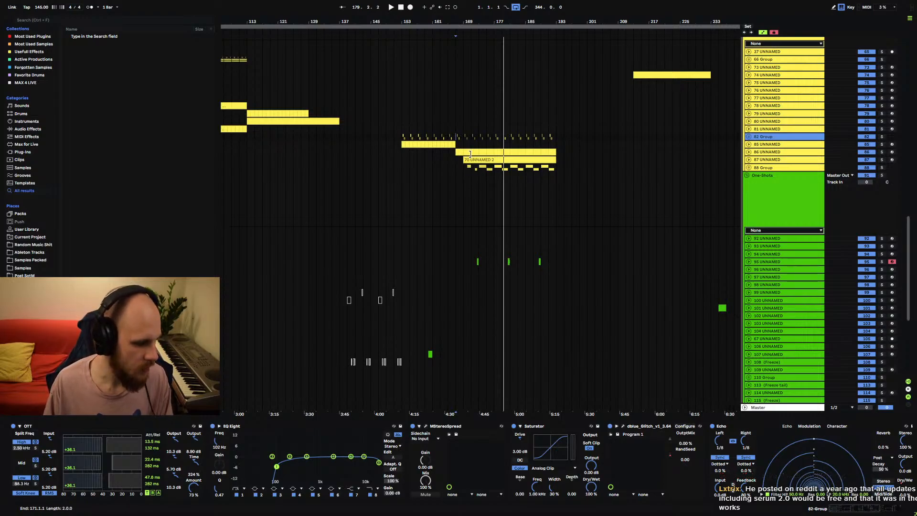
pyautogui.scroll(3, 757, 114)
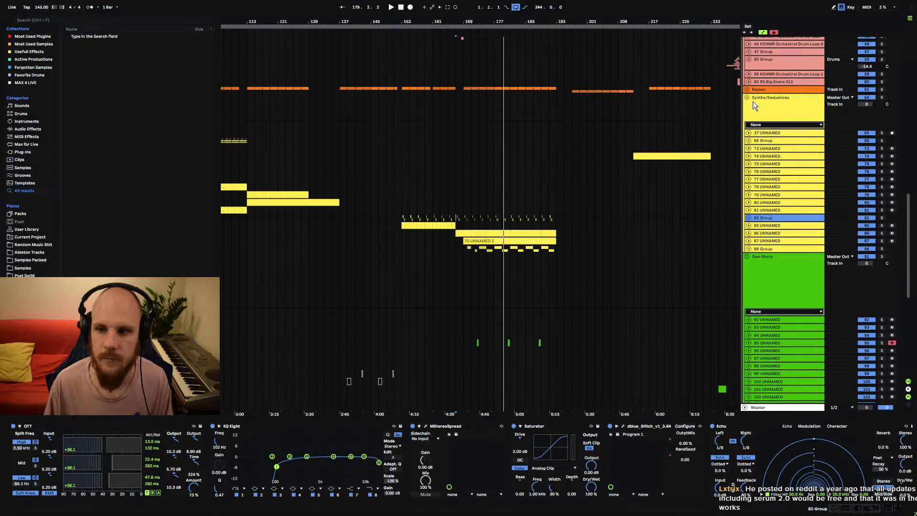
pyautogui.click(747, 97)
pyautogui.click(750, 125)
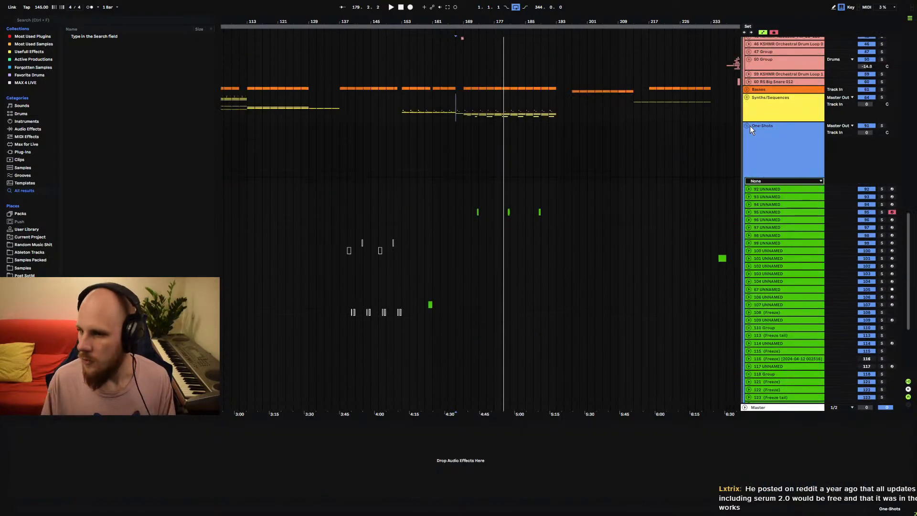
pyautogui.click(747, 126)
pyautogui.scroll(5, 472, 21)
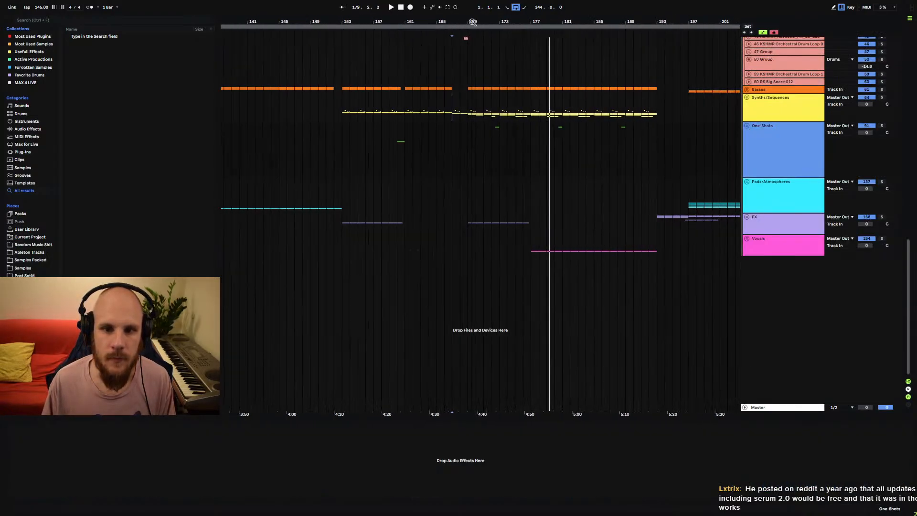
# - Examine the KSHMR Acoustic Fill 19 and 20 clips between bars 168 and 169 and their track volume lanes
pyautogui.scroll(3, 455, 181)
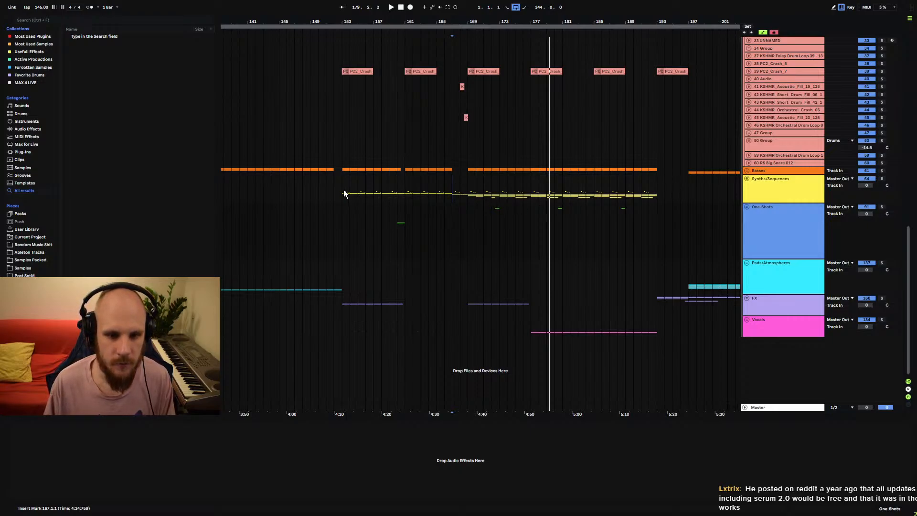
pyautogui.scroll(5, 465, 24)
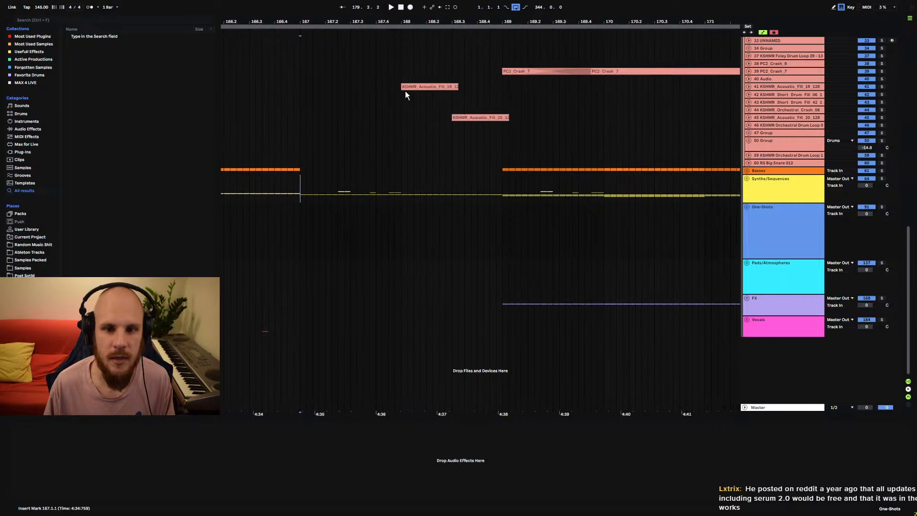
pyautogui.moveTo(400, 89); pyautogui.dragTo(515, 125)
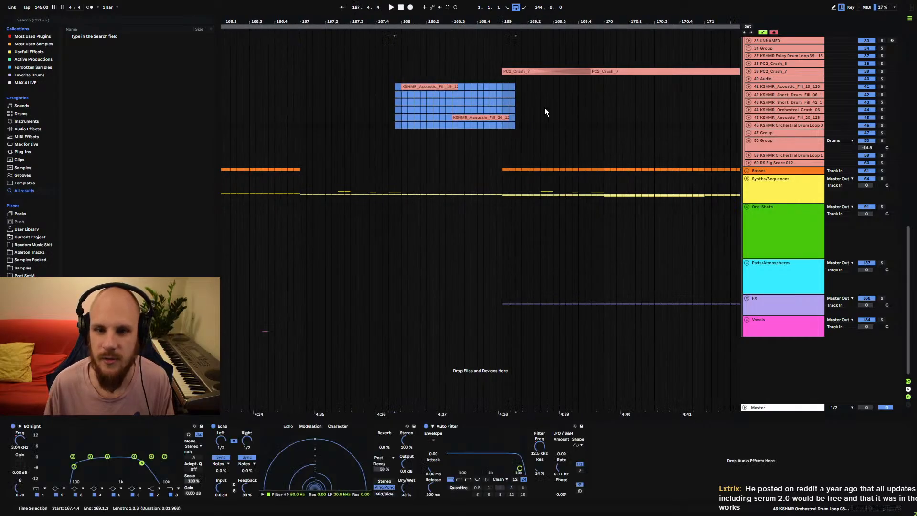
pyautogui.click(748, 125)
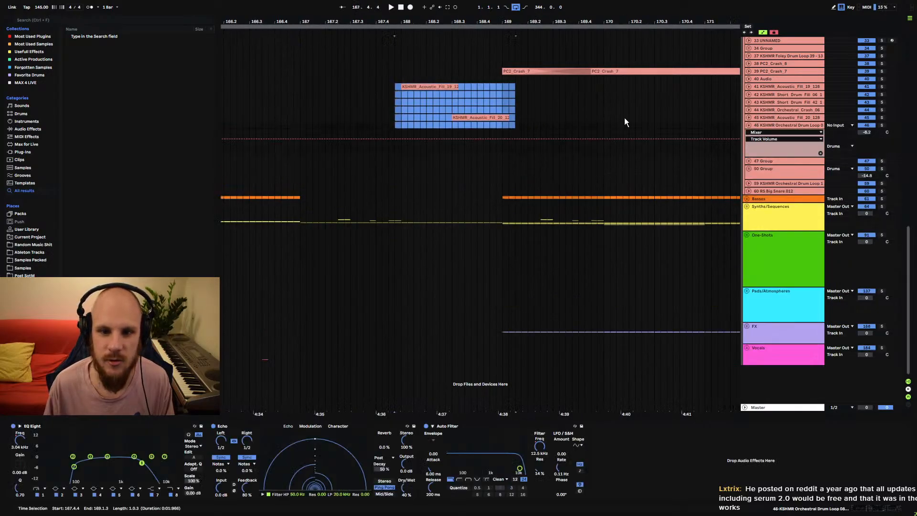
pyautogui.click(748, 125)
pyautogui.click(748, 117)
pyautogui.click(440, 138)
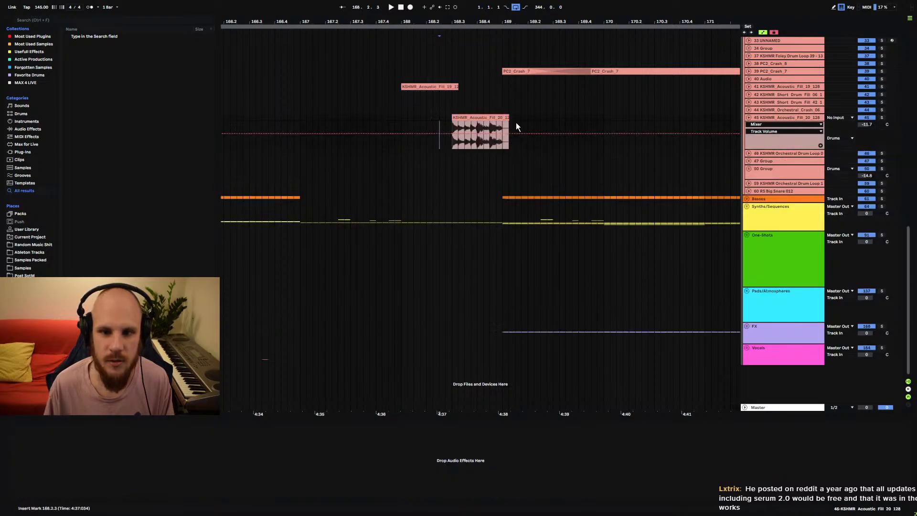
pyautogui.click(749, 87)
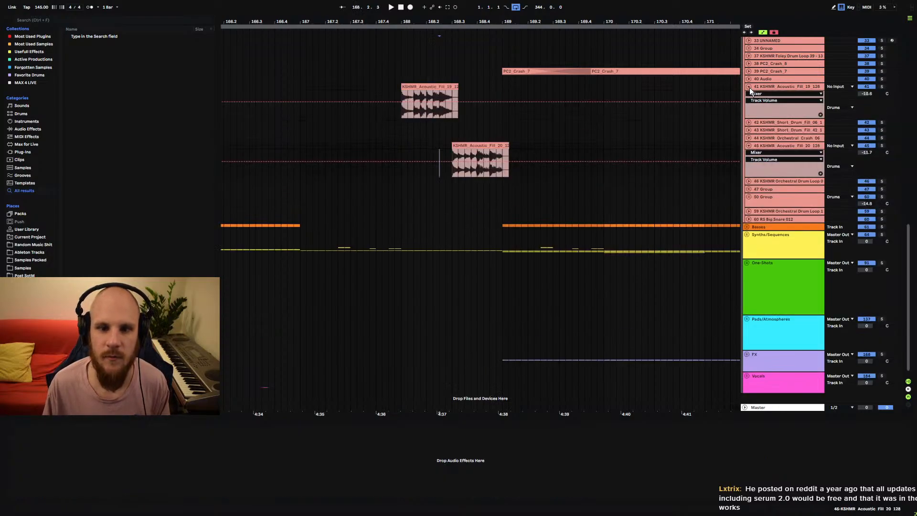
pyautogui.click(749, 87)
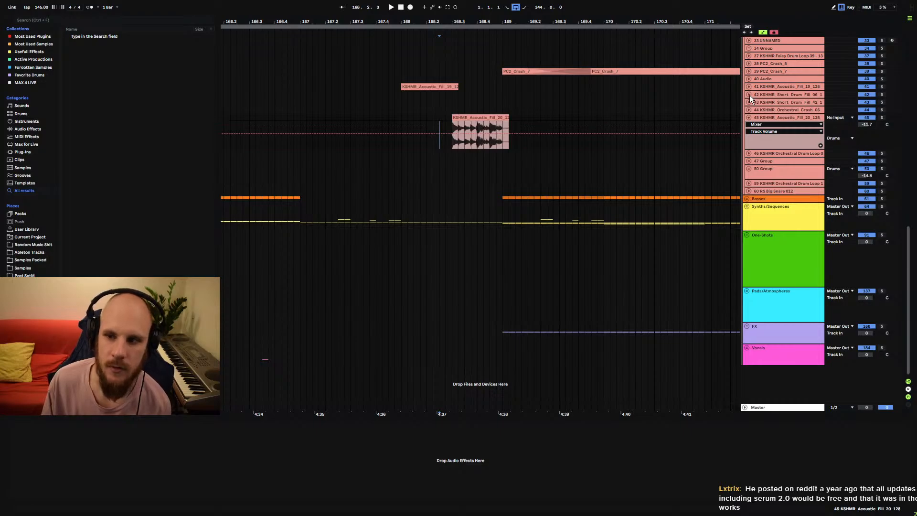
pyautogui.click(749, 117)
# - Look over the wider arrangement around the fills and the Synths/Sequences content between bars 153 and 193
pyautogui.moveTo(498, 20); pyautogui.dragTo(497, 7)
pyautogui.click(467, 87)
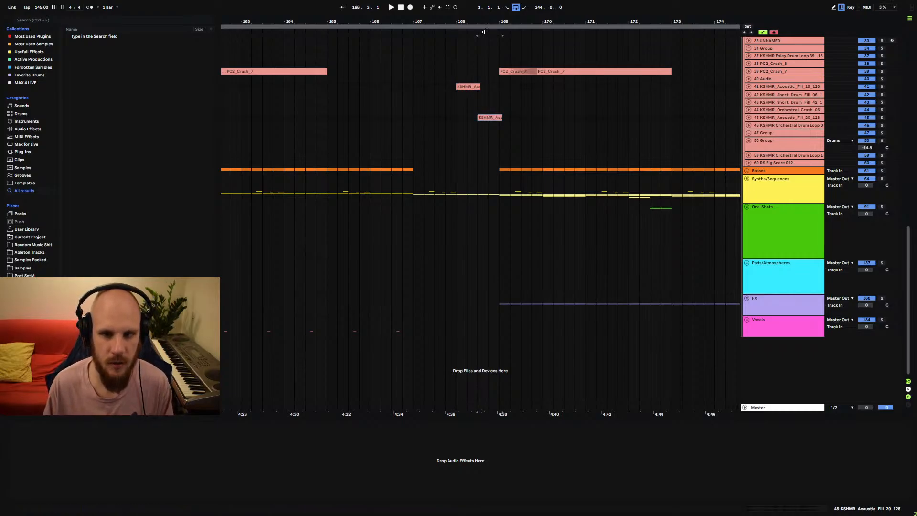
pyautogui.moveTo(485, 23); pyautogui.dragTo(485, 1)
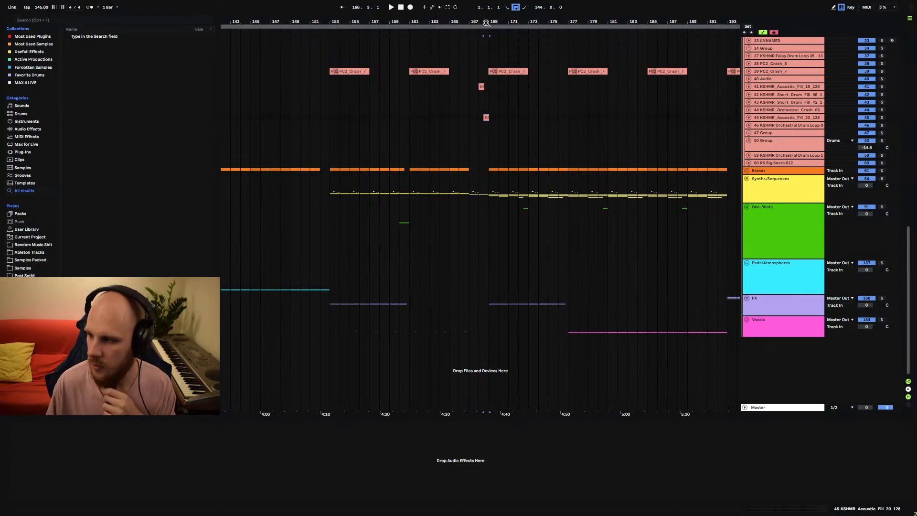
pyautogui.click(333, 143)
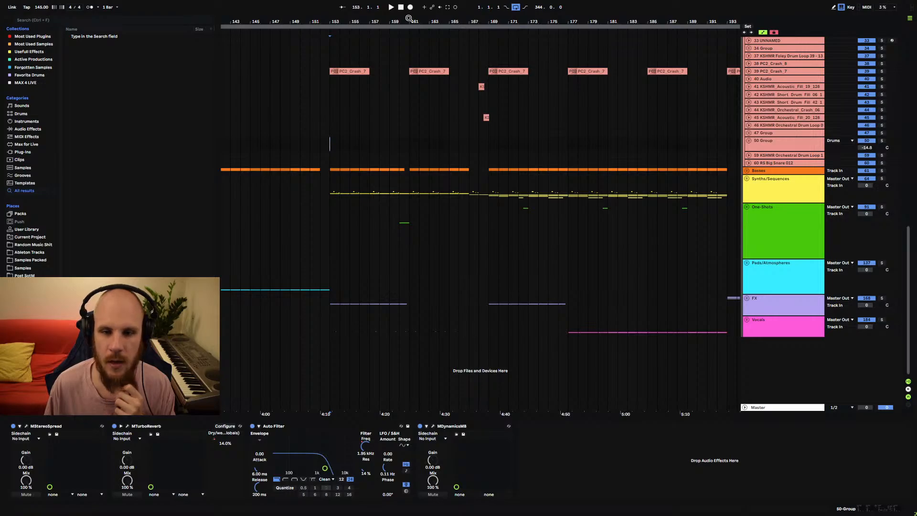
pyautogui.moveTo(409, 19); pyautogui.dragTo(409, 3)
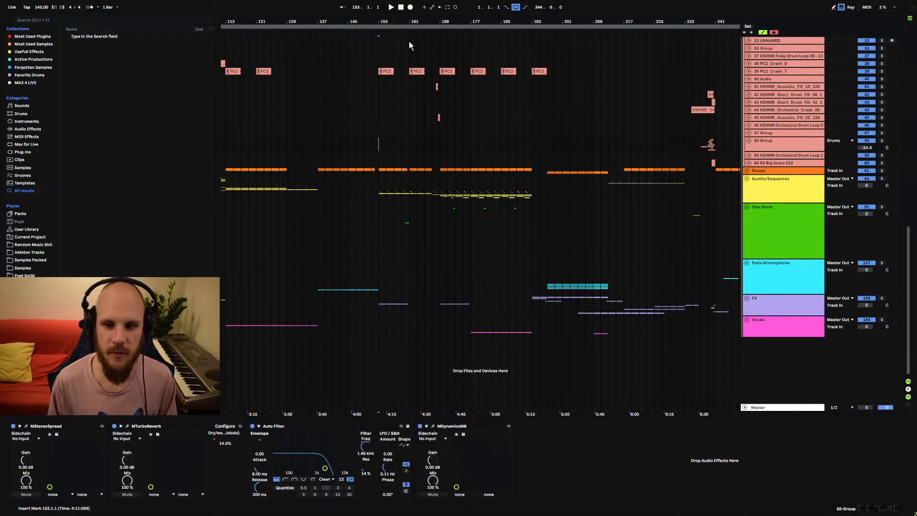
pyautogui.moveTo(379, 192); pyautogui.dragTo(535, 193)
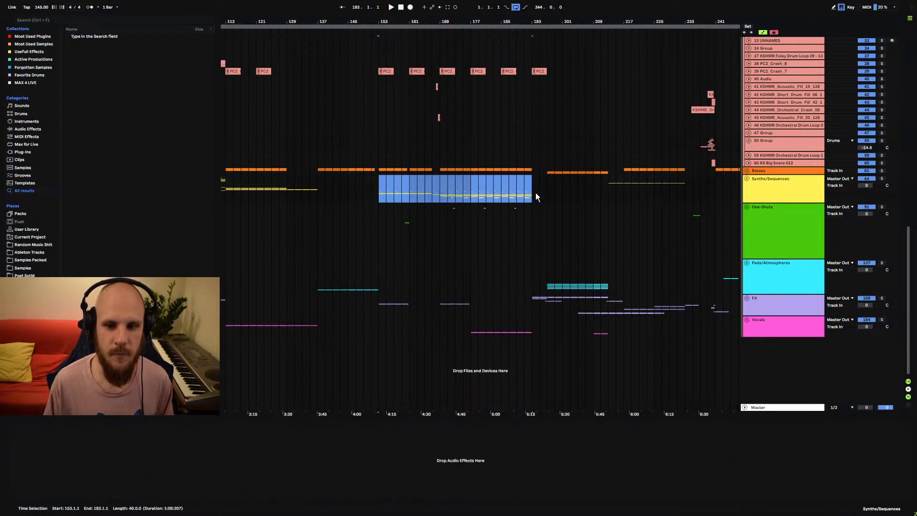
pyautogui.click(486, 193)
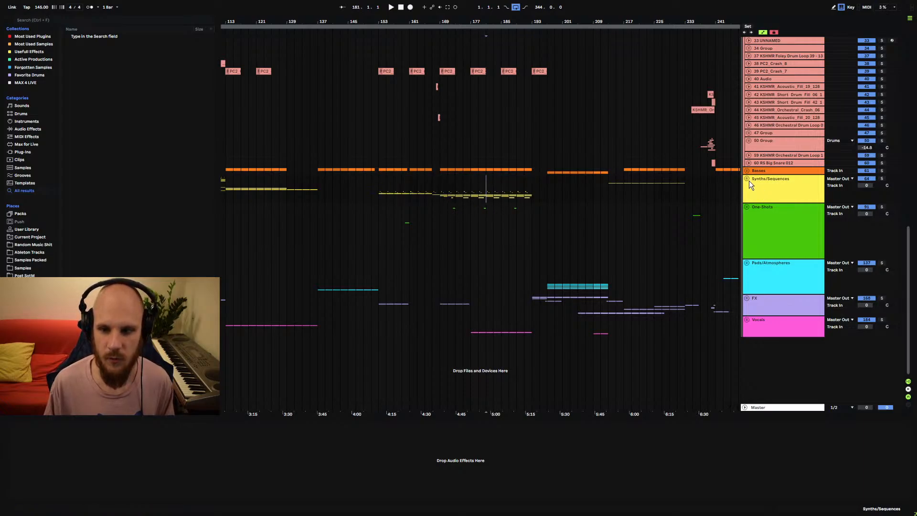
# - Look over the Synths/Sequences content and gaps between bars 111 and 155 in the arrangement
pyautogui.hscroll(-4, 430, 189)
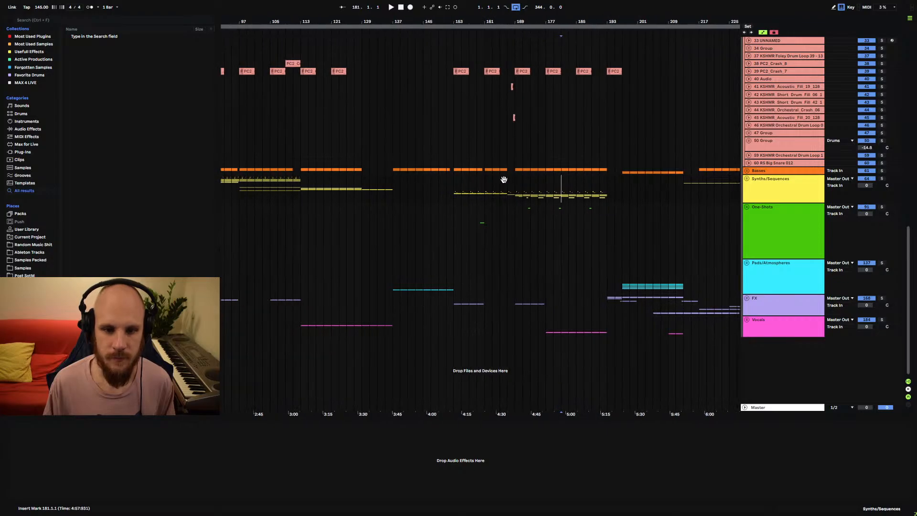
pyautogui.moveTo(394, 196); pyautogui.dragTo(455, 227)
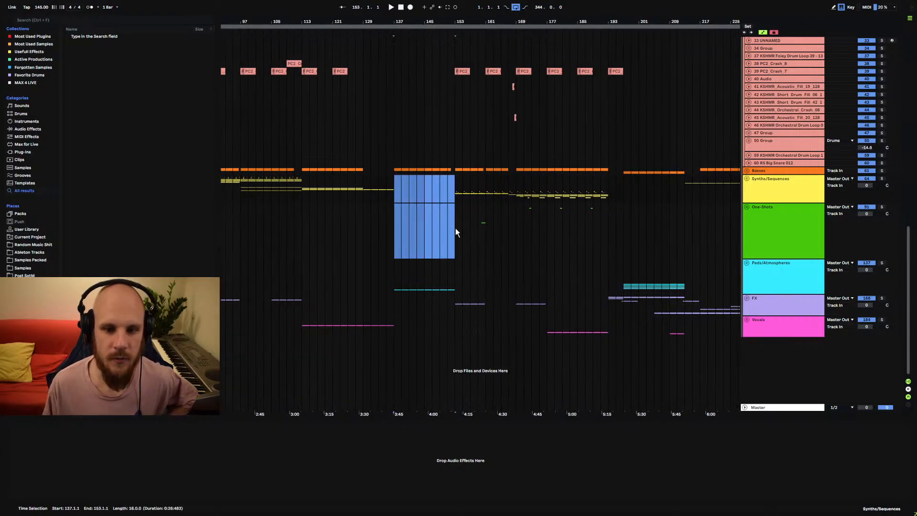
pyautogui.click(401, 191)
pyautogui.moveTo(356, 189); pyautogui.dragTo(455, 197)
pyautogui.click(389, 194)
pyautogui.click(455, 197)
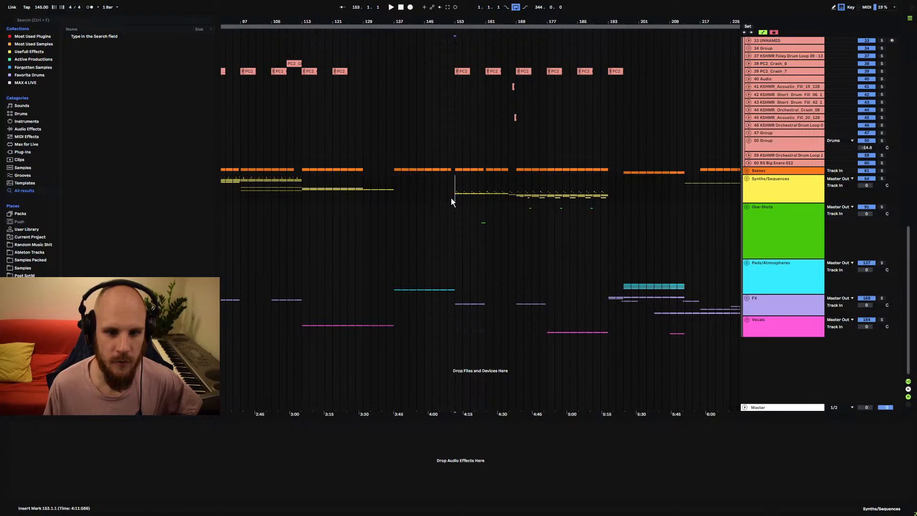
pyautogui.hscroll(-6, 454, 198)
pyautogui.moveTo(345, 177); pyautogui.dragTo(665, 198)
pyautogui.click(529, 204)
pyautogui.moveTo(424, 191); pyautogui.dragTo(549, 198)
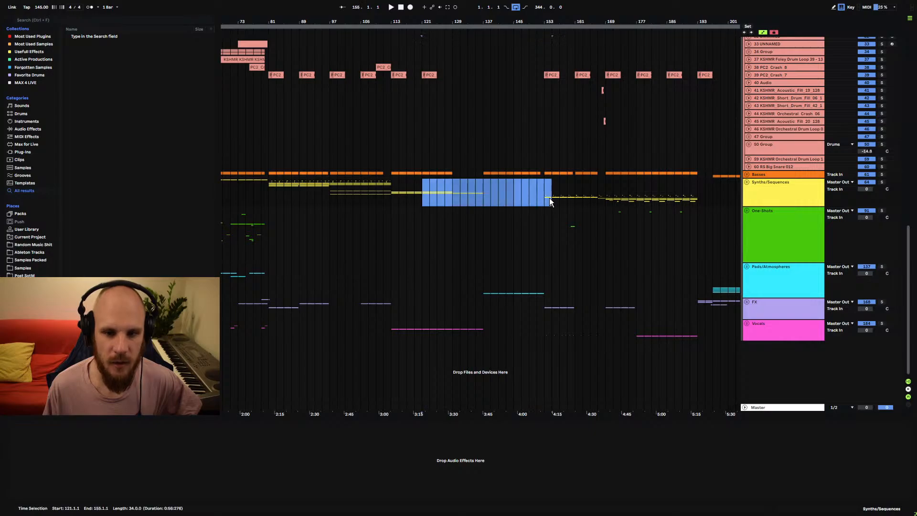
pyautogui.click(530, 202)
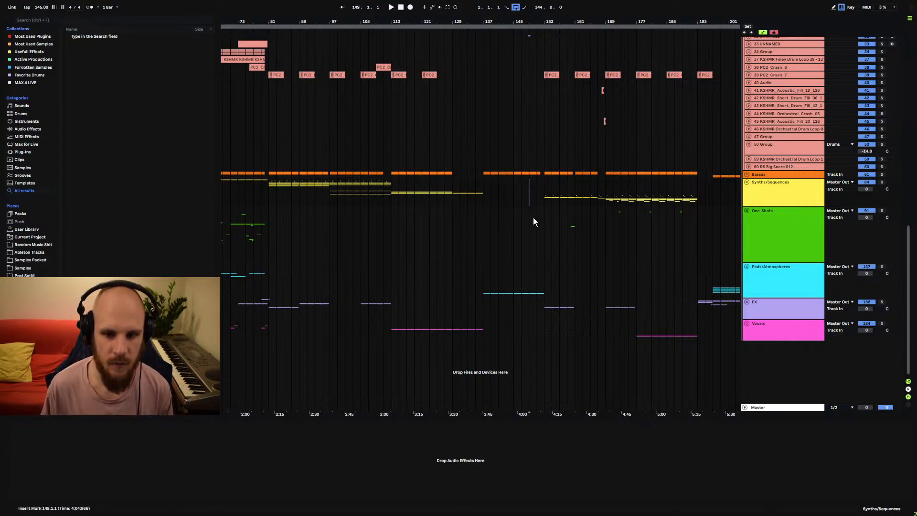
pyautogui.moveTo(385, 194); pyautogui.dragTo(522, 197)
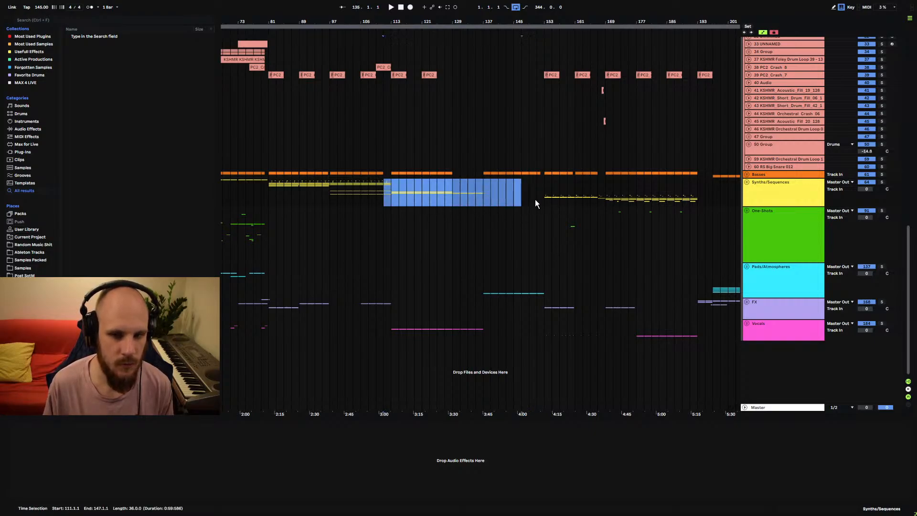
pyautogui.click(522, 200)
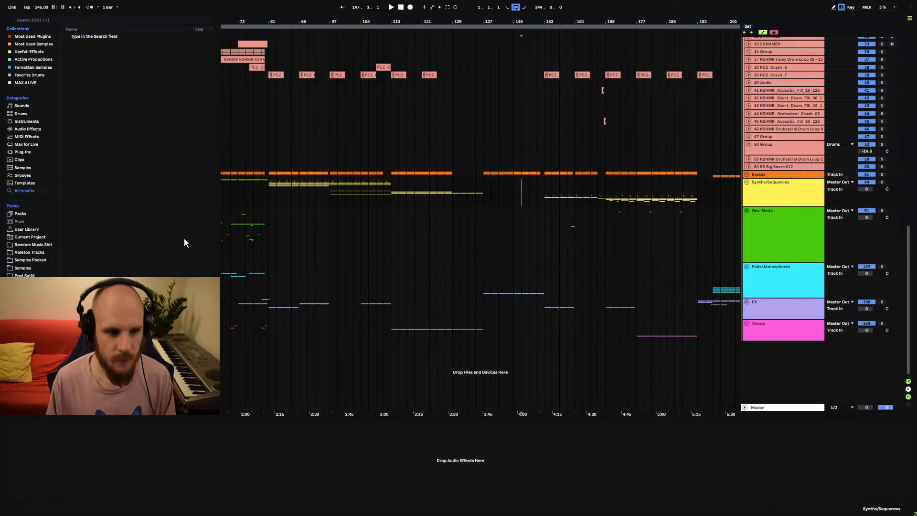
# - Import the 99 render from the Post SotM folder as a new audio track and align its clip start with bar 1
pyautogui.click(22, 275)
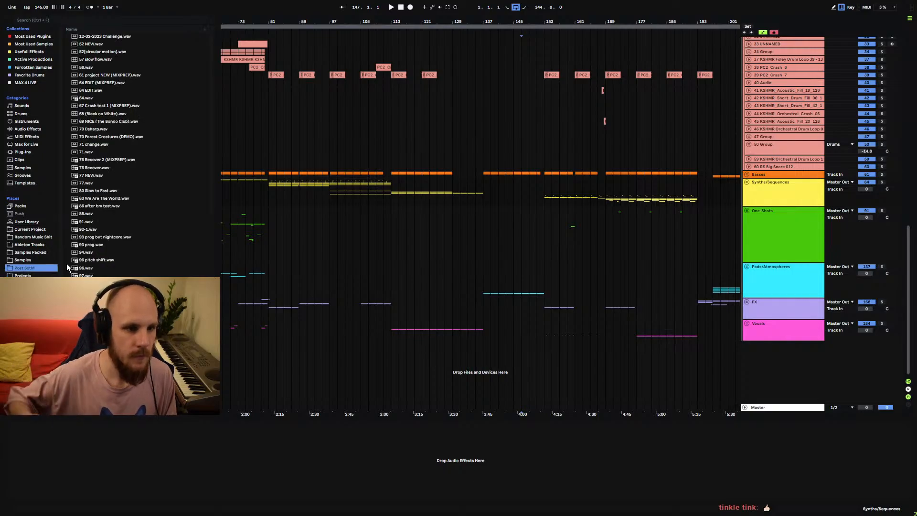
pyautogui.moveTo(124, 334); pyautogui.dragTo(158, 354)
pyautogui.moveTo(86, 291); pyautogui.dragTo(268, 352)
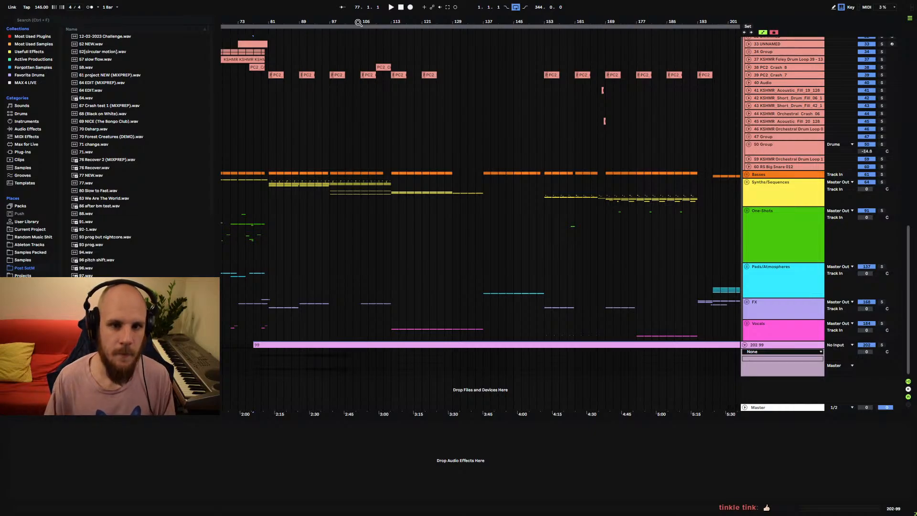
pyautogui.moveTo(359, 23); pyautogui.dragTo(356, 2)
pyautogui.click(375, 365)
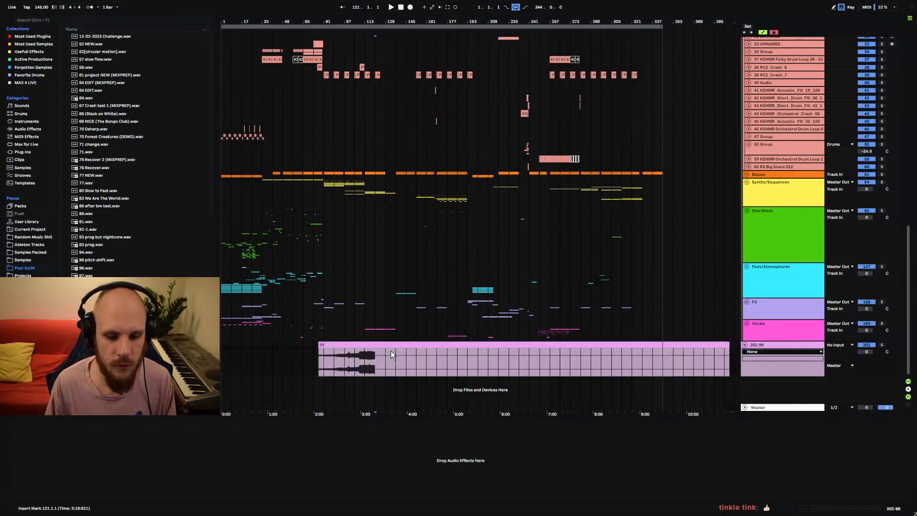
pyautogui.moveTo(391, 354); pyautogui.dragTo(261, 359)
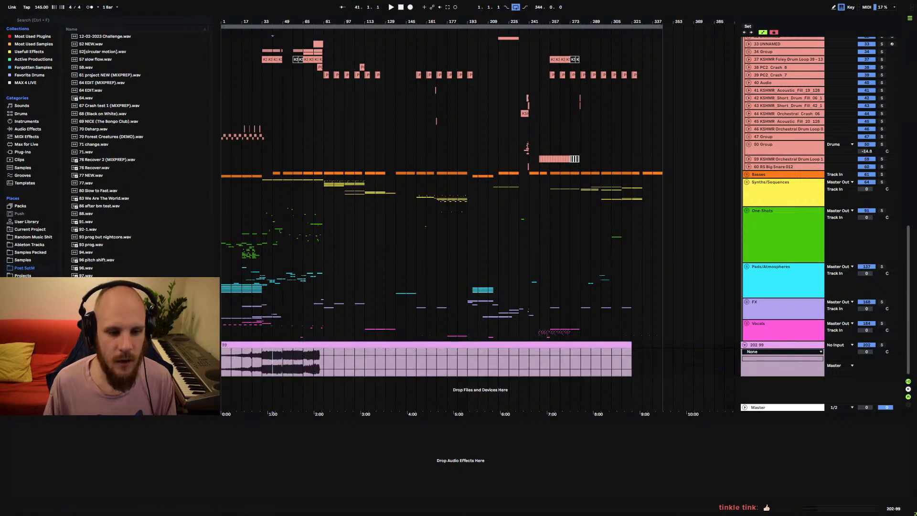
pyautogui.click(321, 360)
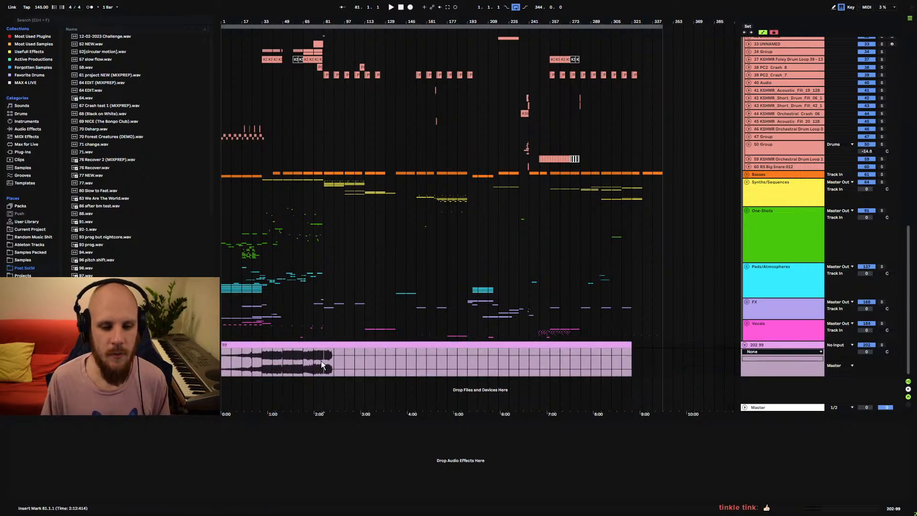
# - Solo the imported 99 track and set the arrangement loop to the clip's full 320-bar length
pyautogui.click(882, 345)
pyautogui.click(618, 344)
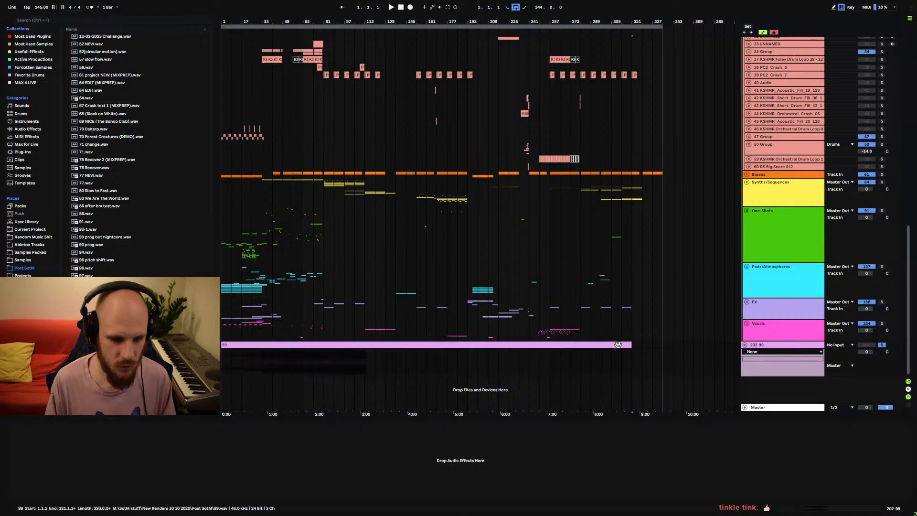
pyautogui.hotkey('ctrl', 'l')
pyautogui.click(374, 365)
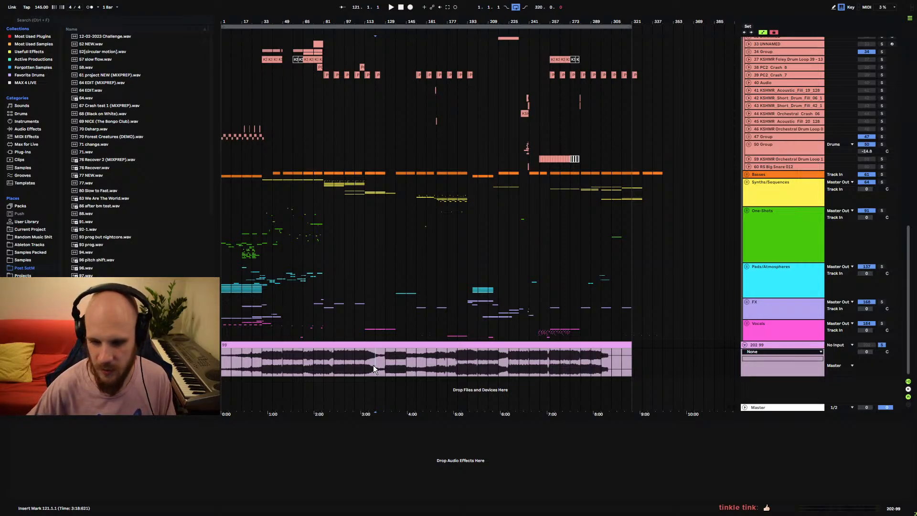
# - Play the soloed 99 render from bar 1 to listen through the whole track
pyautogui.moveTo(273, 365); pyautogui.dragTo(590, 368)
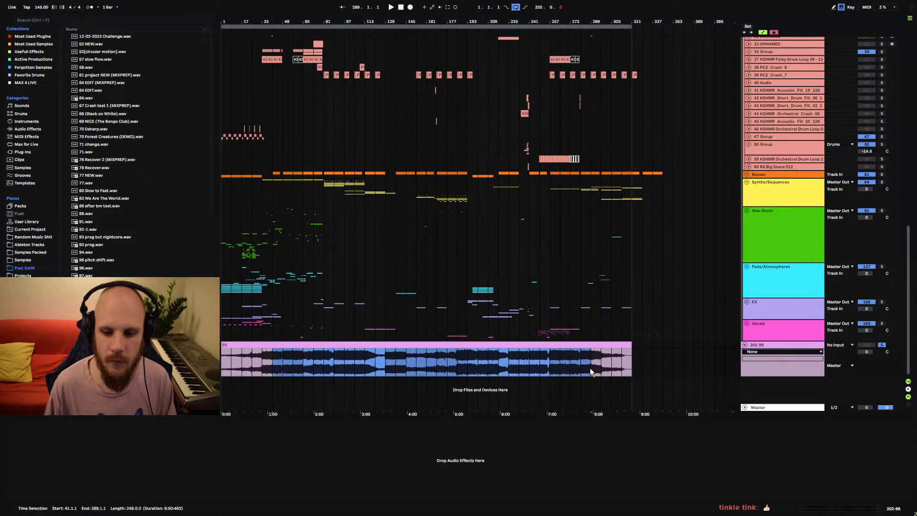
pyautogui.click(590, 368)
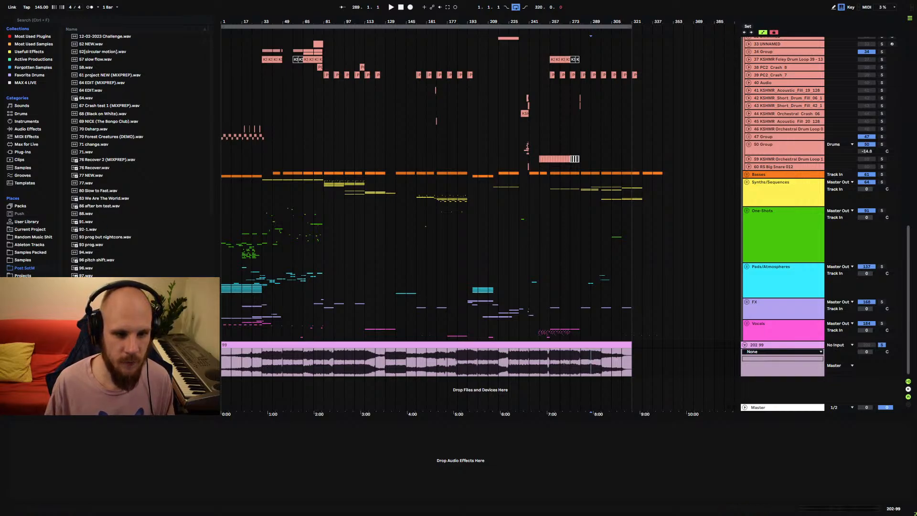
pyautogui.click(224, 360)
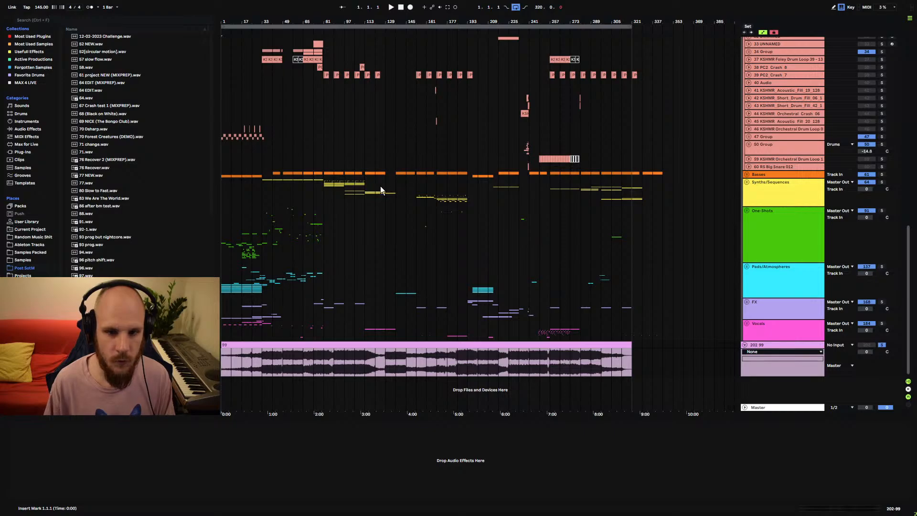
pyautogui.press('space')
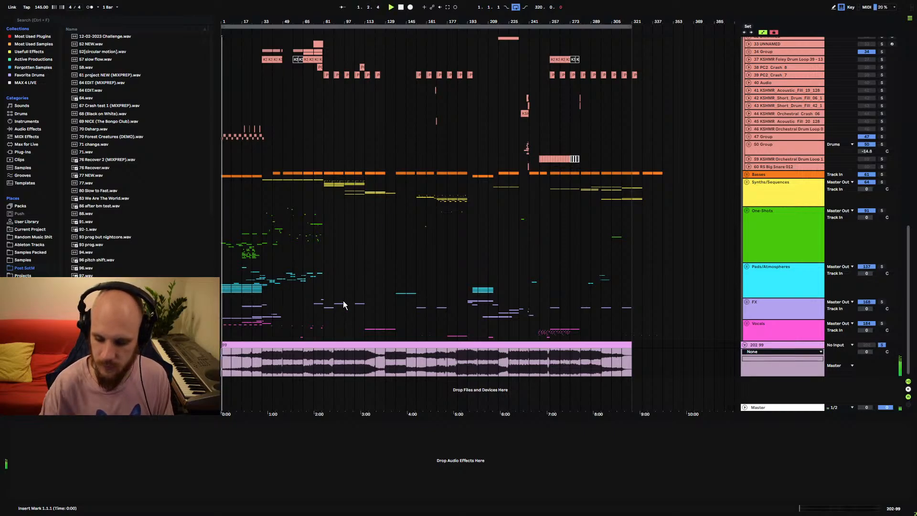
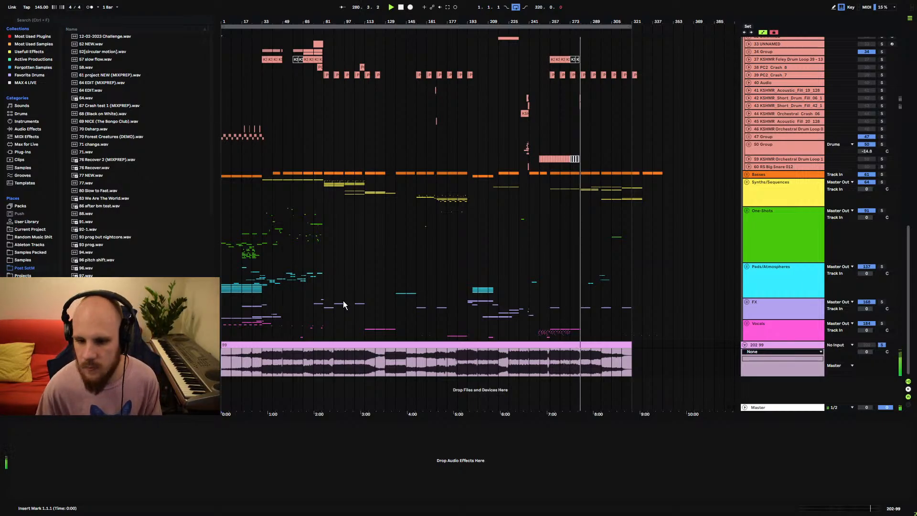
# - Stop playback and delete the imported 99 audio track
pyautogui.click(767, 347)
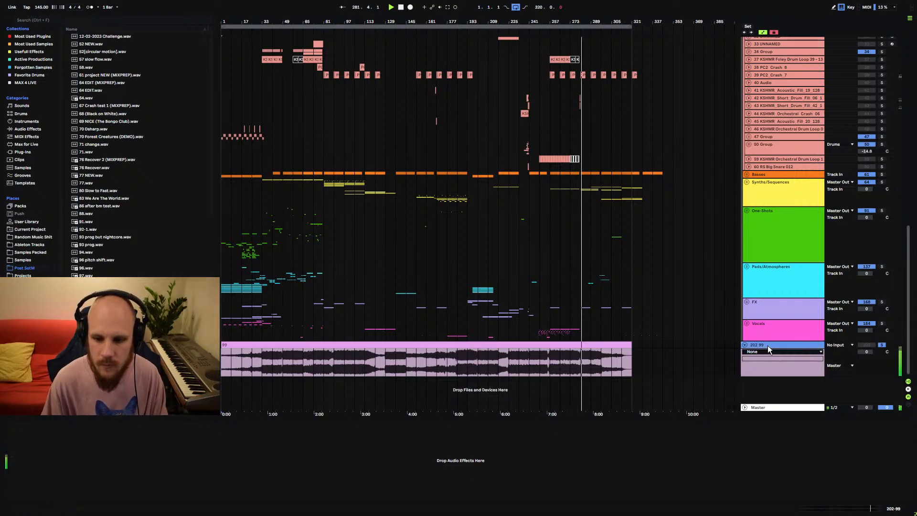
pyautogui.press('space')
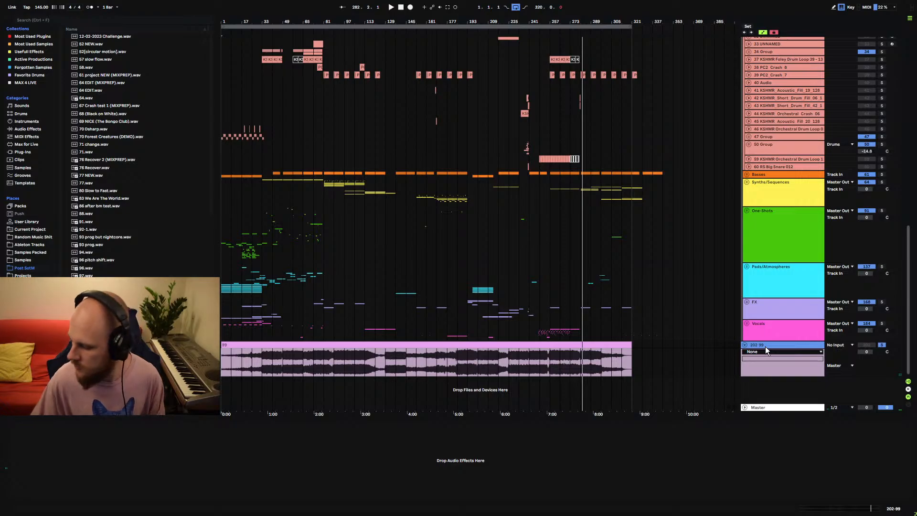
pyautogui.press('Delete')
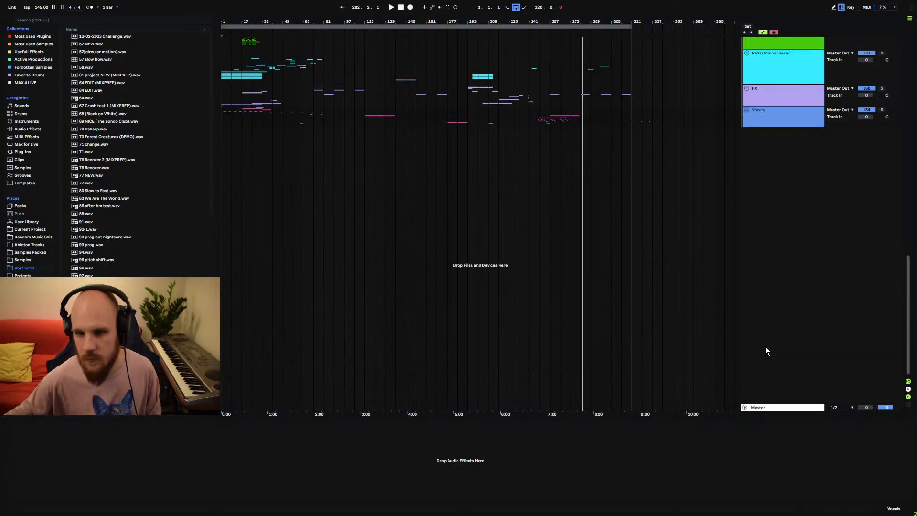
# - Fold 20 Group and the Drums group, and place the insert marker at bar 233 in One-Shots
pyautogui.scroll(5, 777, 311)
pyautogui.scroll(10, 776, 304)
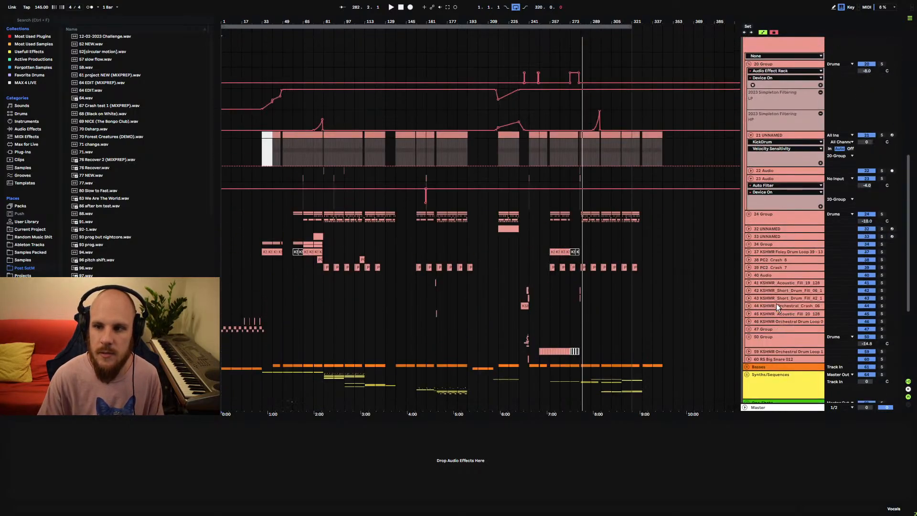
pyautogui.click(749, 146)
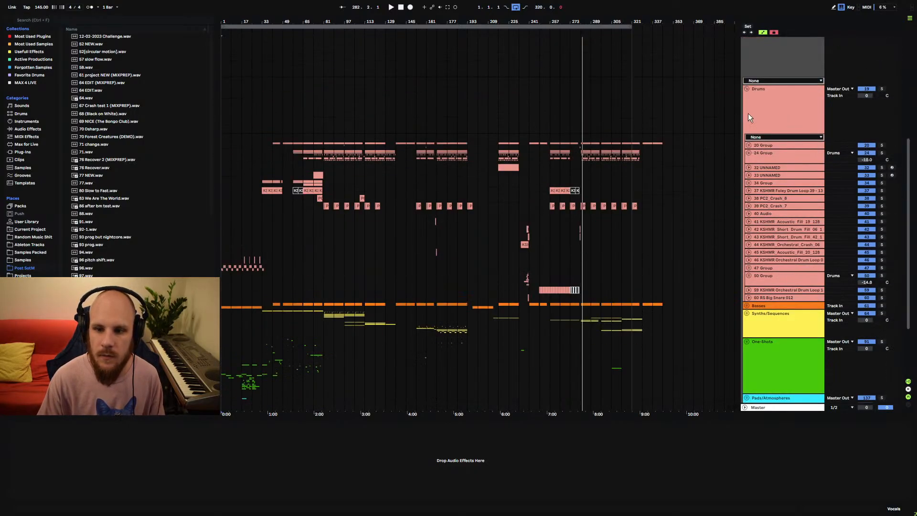
pyautogui.click(747, 89)
pyautogui.click(519, 201)
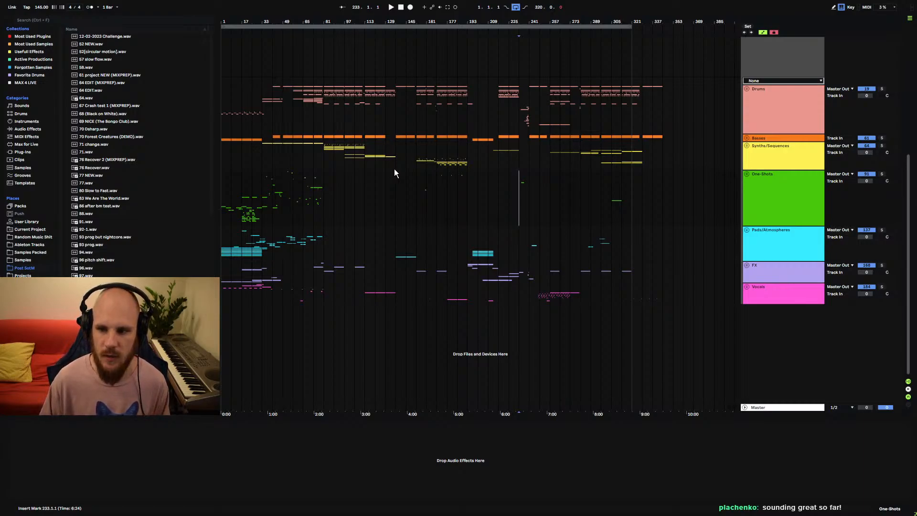
# - Unfold the Vocals group to check its tracks and clips, and fold it again
pyautogui.click(747, 286)
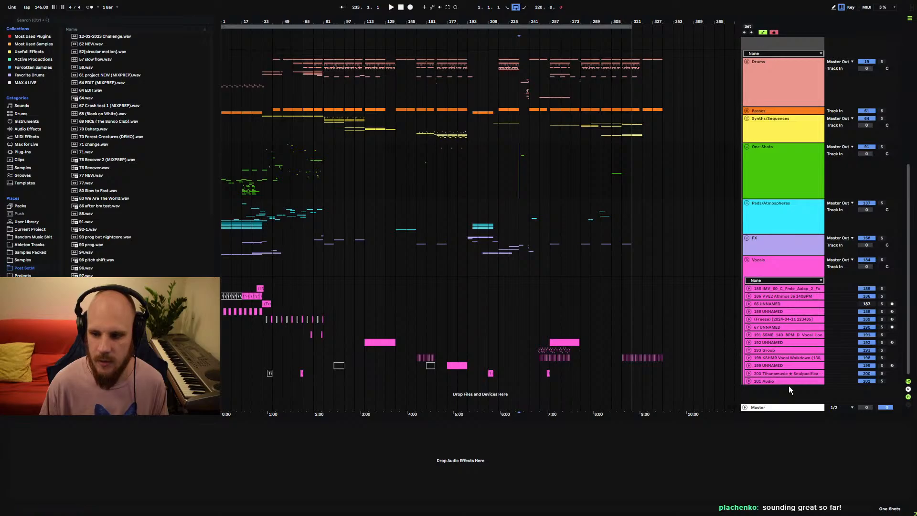
pyautogui.click(745, 261)
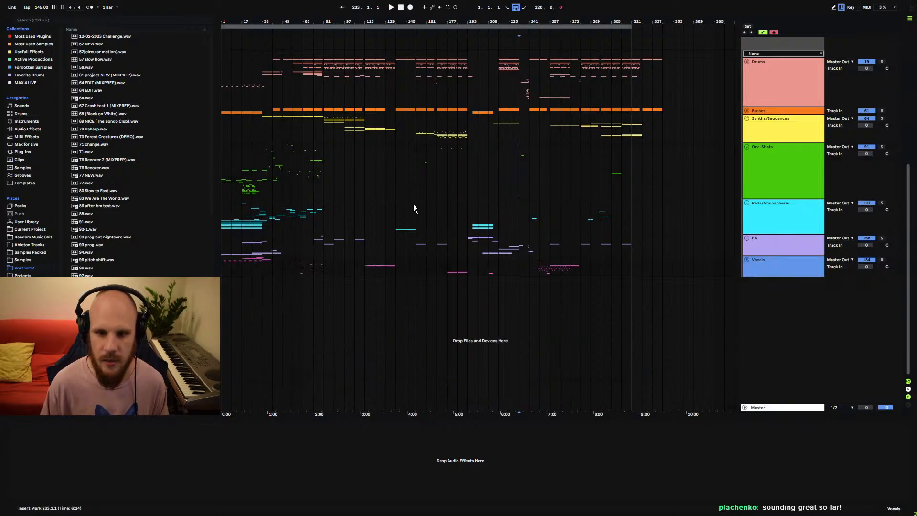
pyautogui.scroll(2, 466, 219)
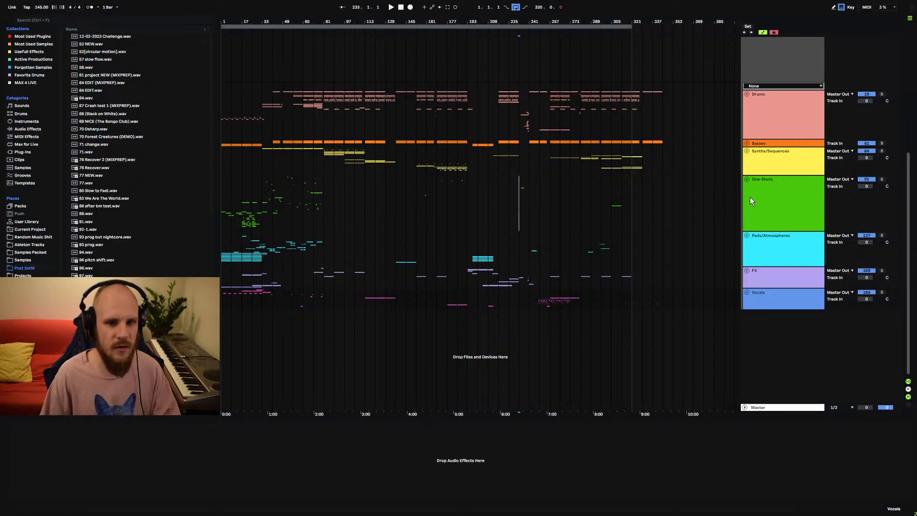
# - Unfold the One-Shots group, examine how its clips are spread across the arrangement, and fold it again
pyautogui.click(765, 196)
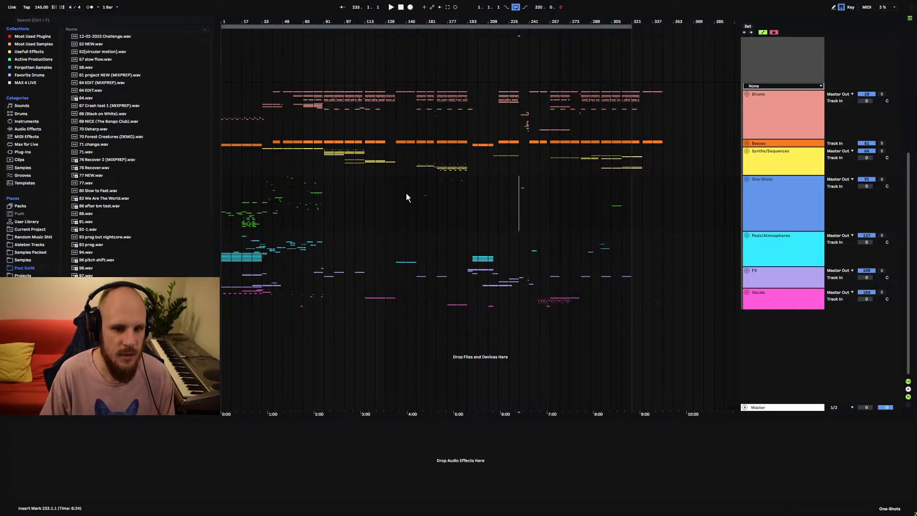
pyautogui.click(747, 179)
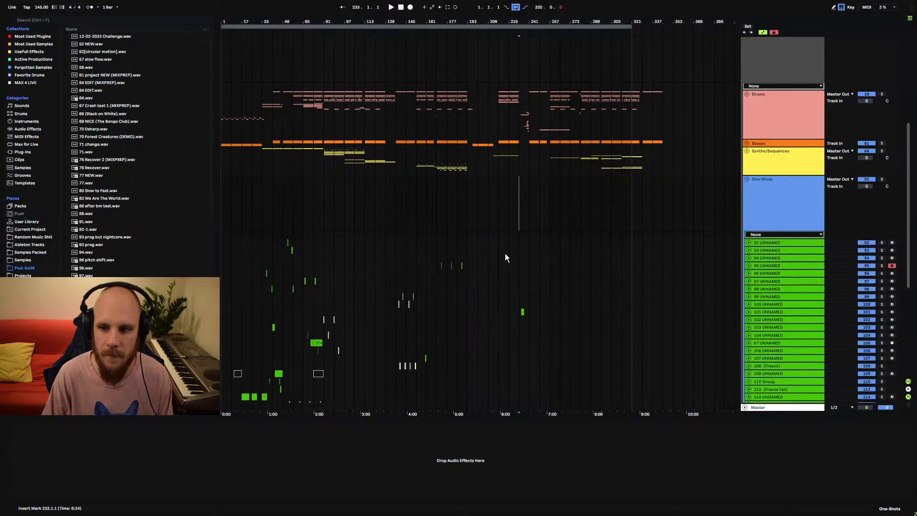
pyautogui.scroll(-3, 506, 253)
pyautogui.scroll(-2, 516, 234)
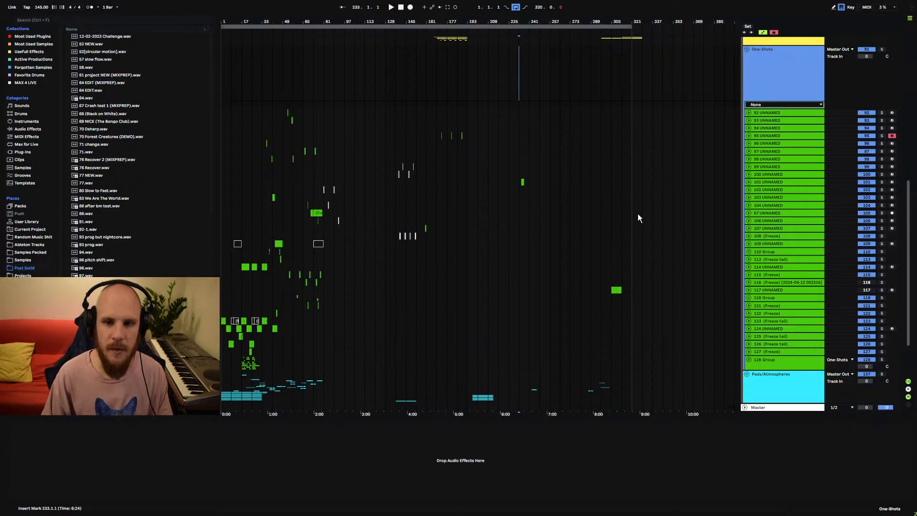
pyautogui.scroll(2, 764, 156)
pyautogui.click(747, 66)
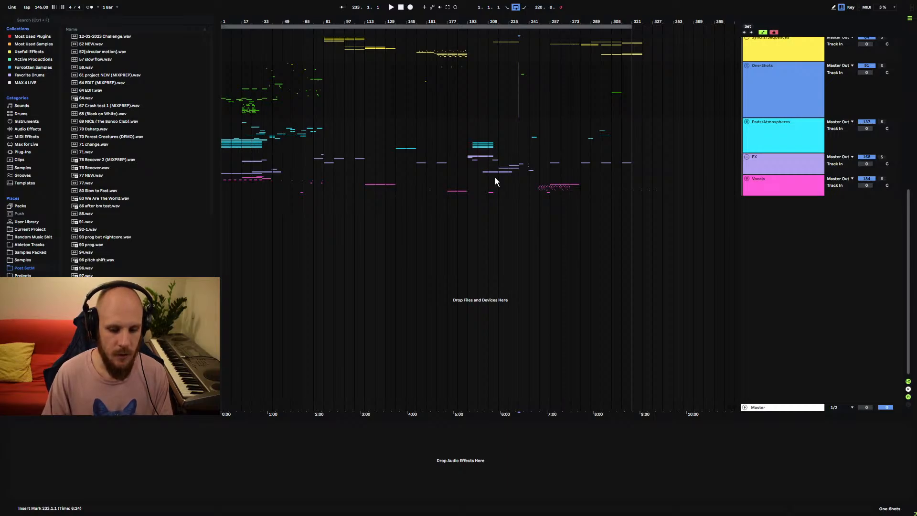
# - Place the insert marker at bar 137 in One-Shots and unfold the group to inspect its tracks
pyautogui.scroll(2, 495, 181)
pyautogui.scroll(4, 494, 184)
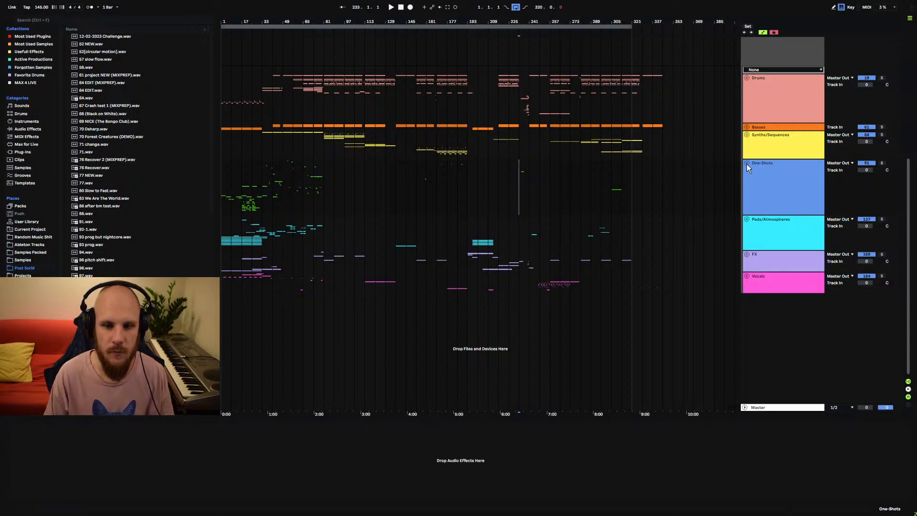
pyautogui.click(396, 167)
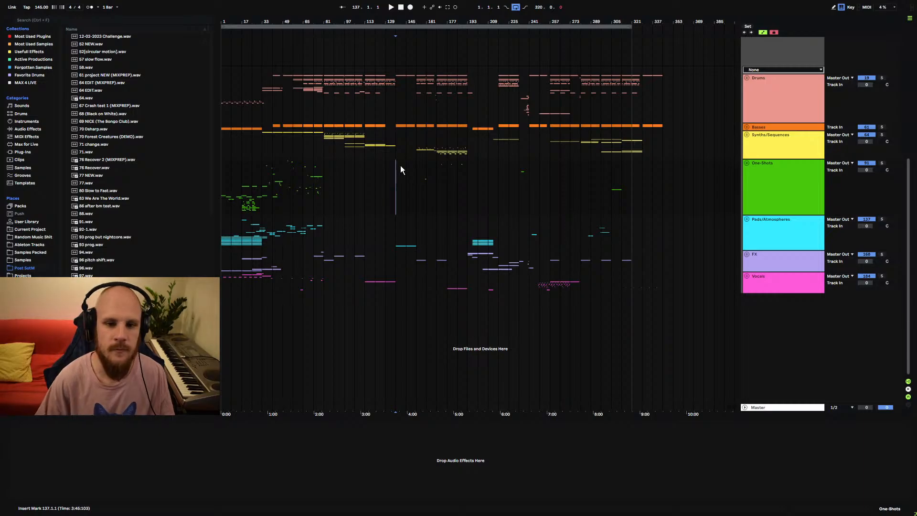
pyautogui.click(747, 163)
pyautogui.scroll(-8, 668, 225)
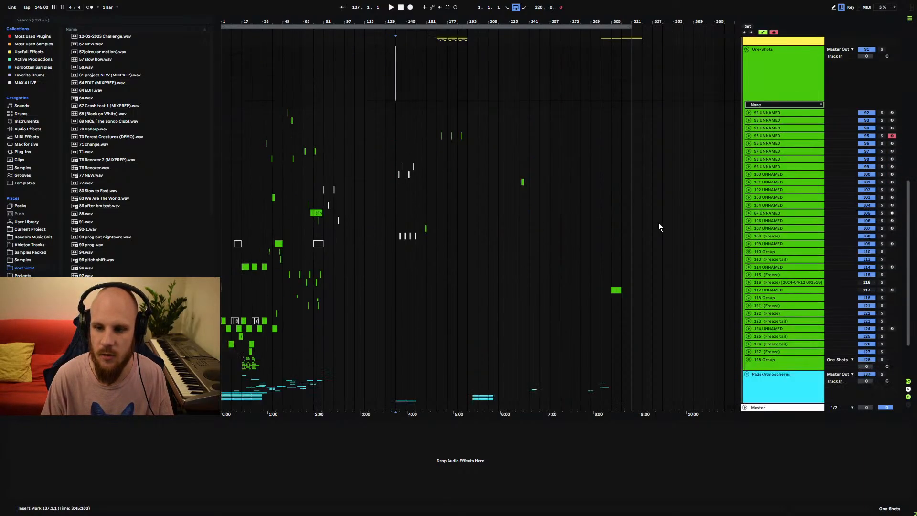
# - Insert a new MIDI track below frozen track 116 in the One-Shots group
pyautogui.click(773, 250)
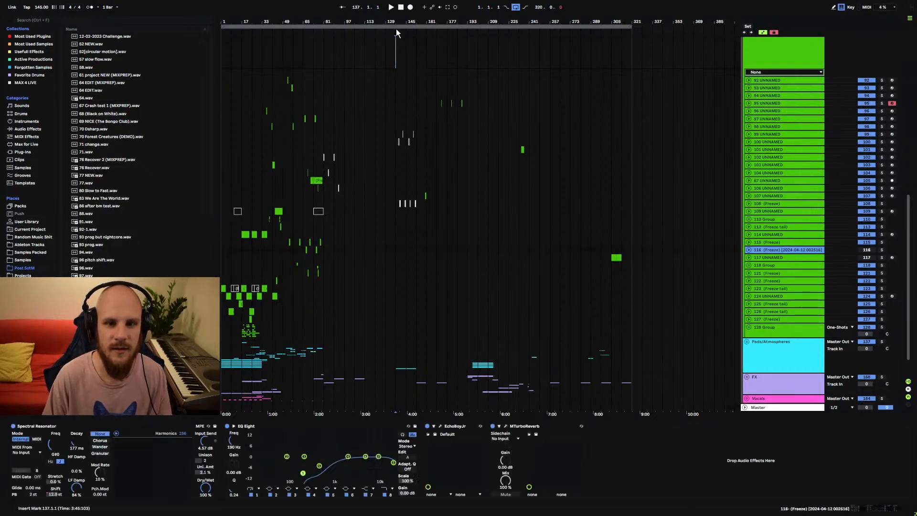
pyautogui.hotkey('ctrl', 'shift', 't')
pyautogui.moveTo(397, 23); pyautogui.dragTo(412, 71)
pyautogui.scroll(4, 402, 280)
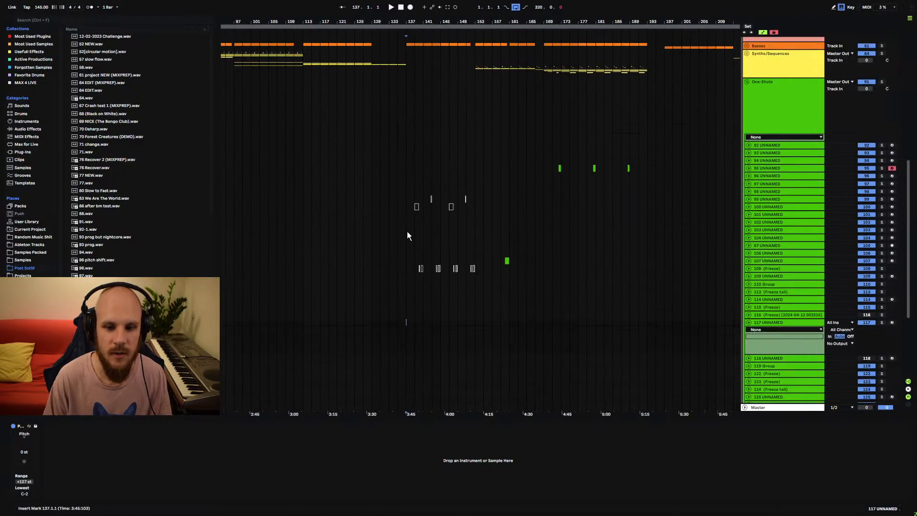
pyautogui.scroll(5, 406, 148)
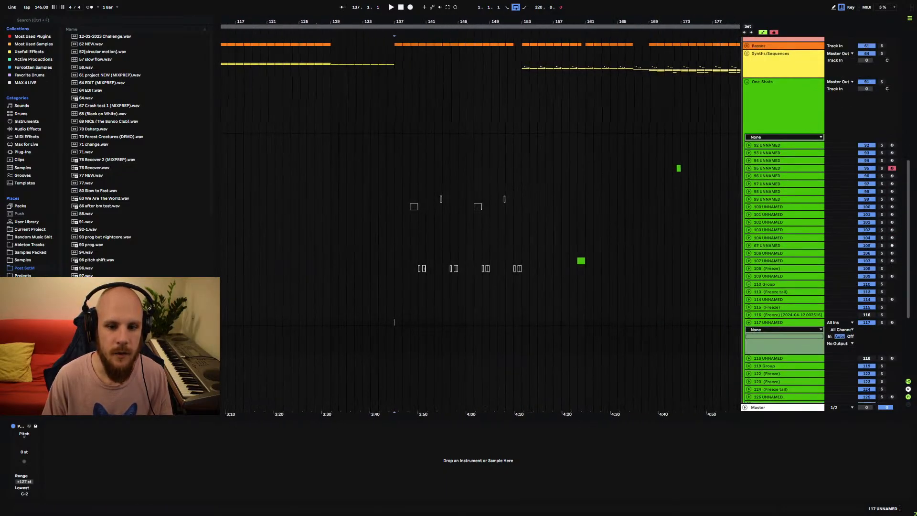
# - Solo track 99 in One-Shots, try a note on its synth, and reactivate its clip at the end of bar 142 to audition it
pyautogui.click(754, 191)
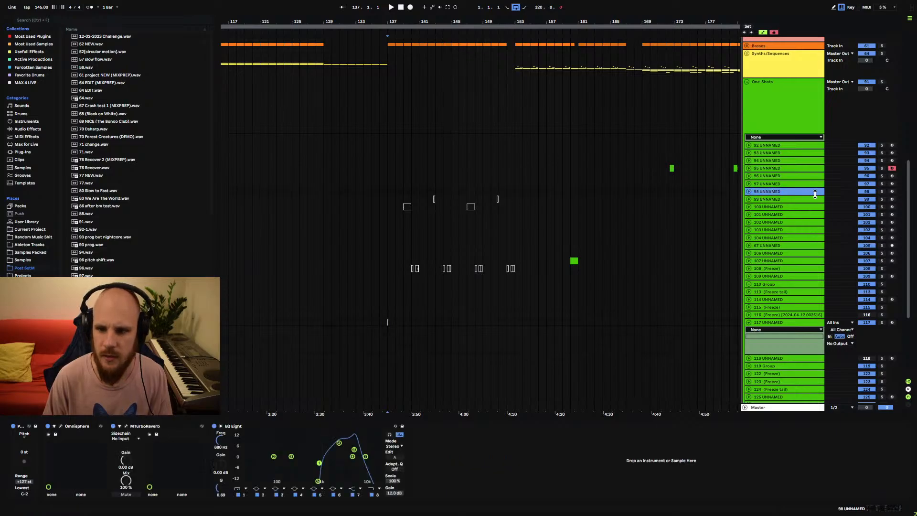
pyautogui.click(785, 200)
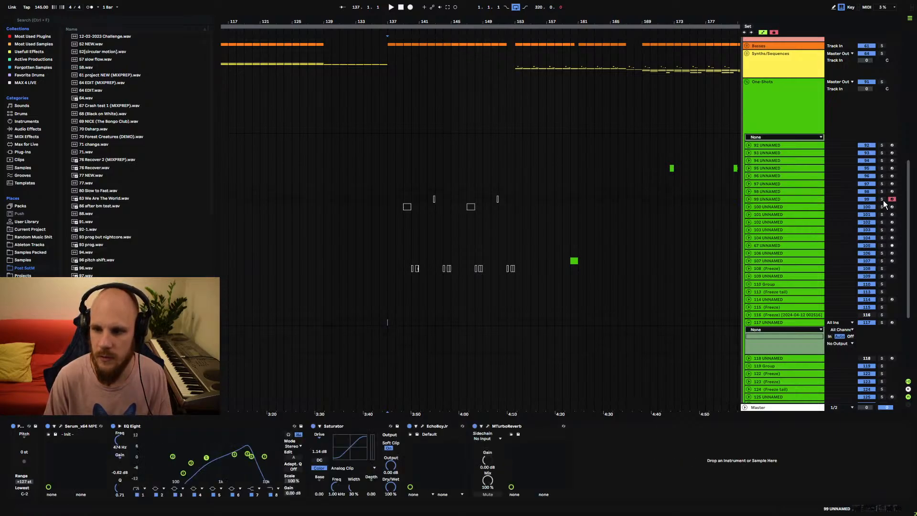
pyautogui.click(881, 200)
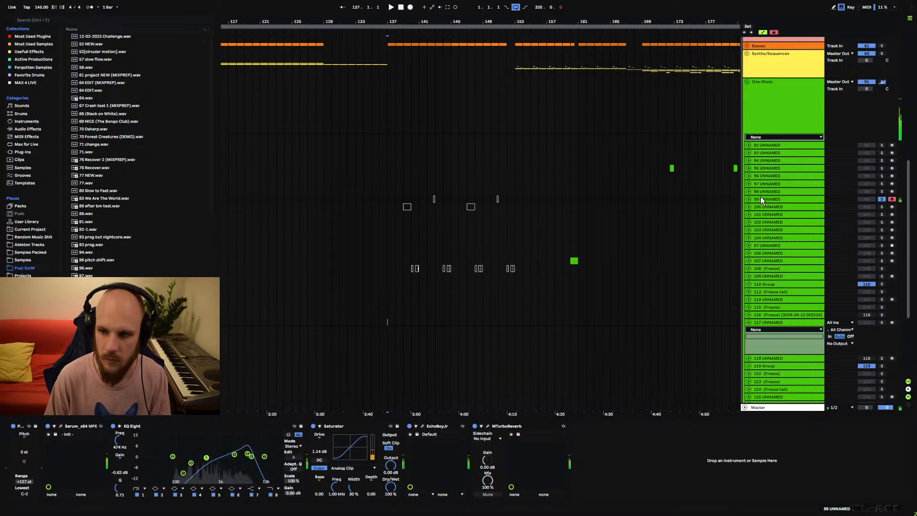
pyautogui.press('z')
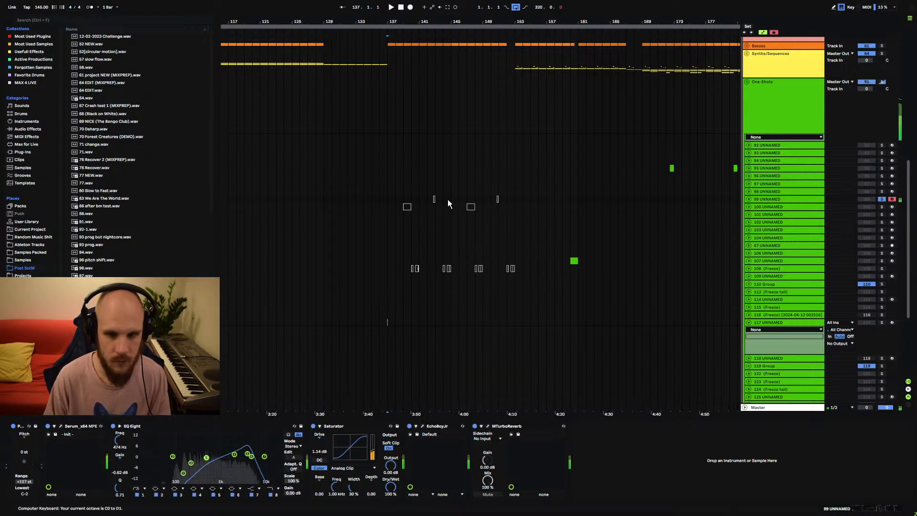
pyautogui.click(434, 198)
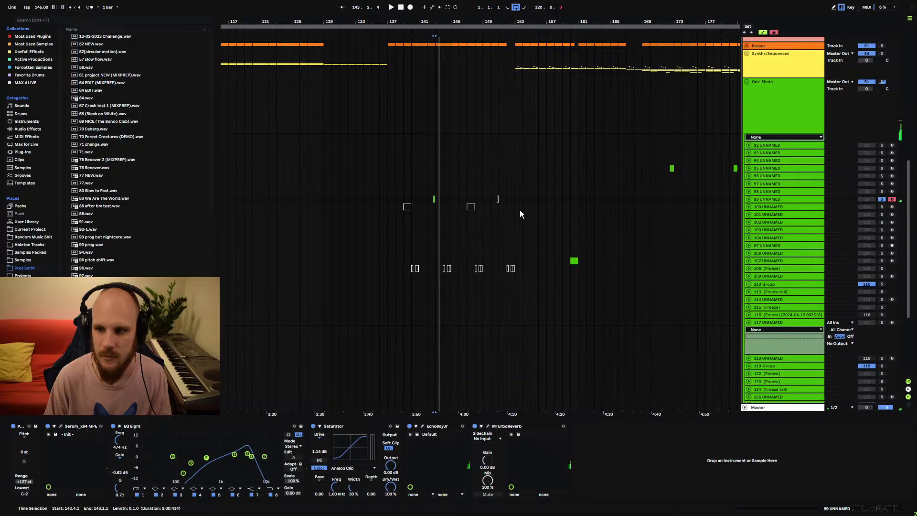
# - Solo track 100 instead, reactivate its clip at bar 139, and play it
pyautogui.click(407, 207)
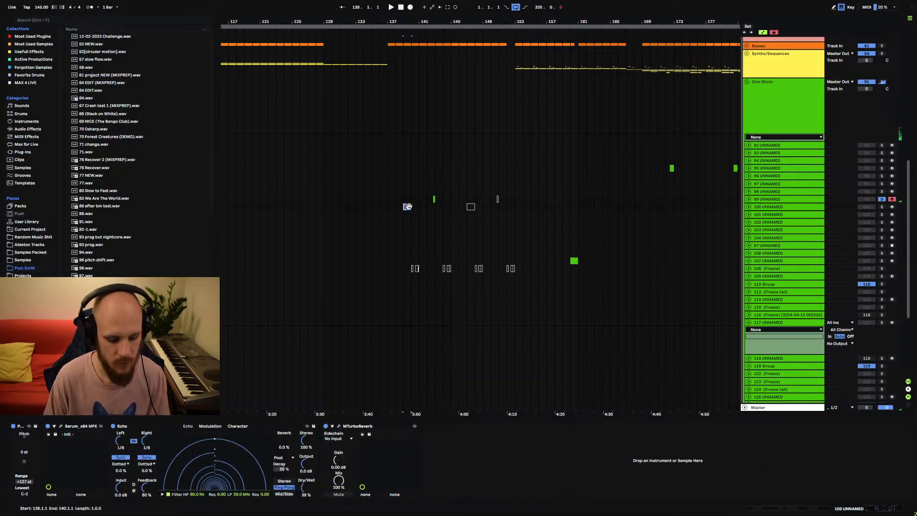
pyautogui.click(882, 207)
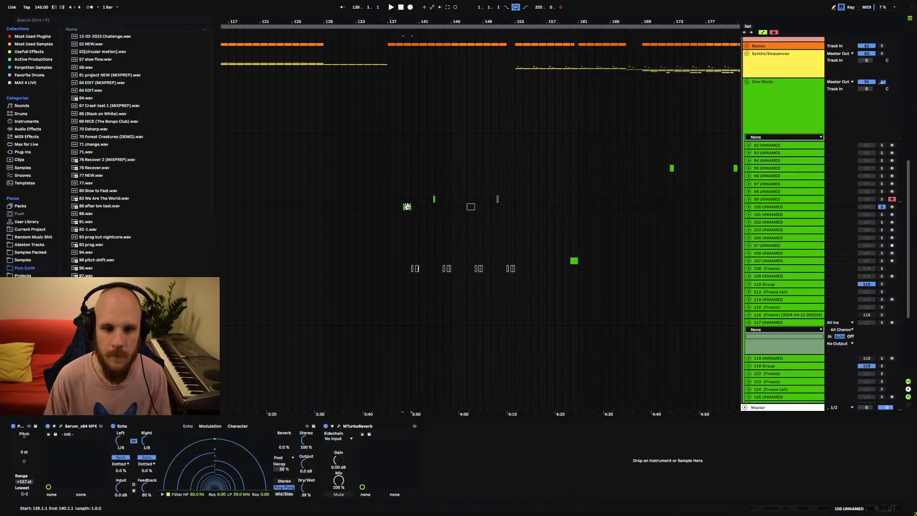
pyautogui.press('space')
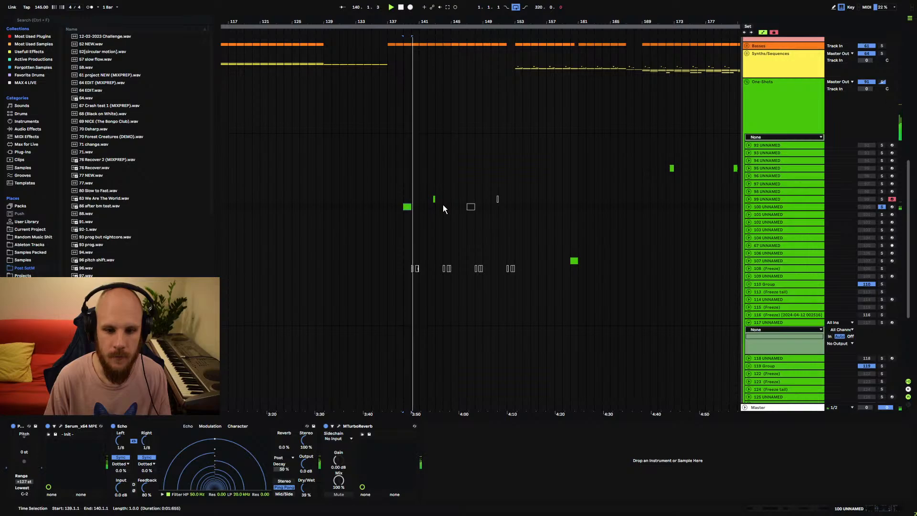
# - Delete tracks 99 and 100 from the One-Shots group
pyautogui.click(760, 209)
pyautogui.keyDown('shift'); pyautogui.click(763, 201); pyautogui.keyUp('shift')
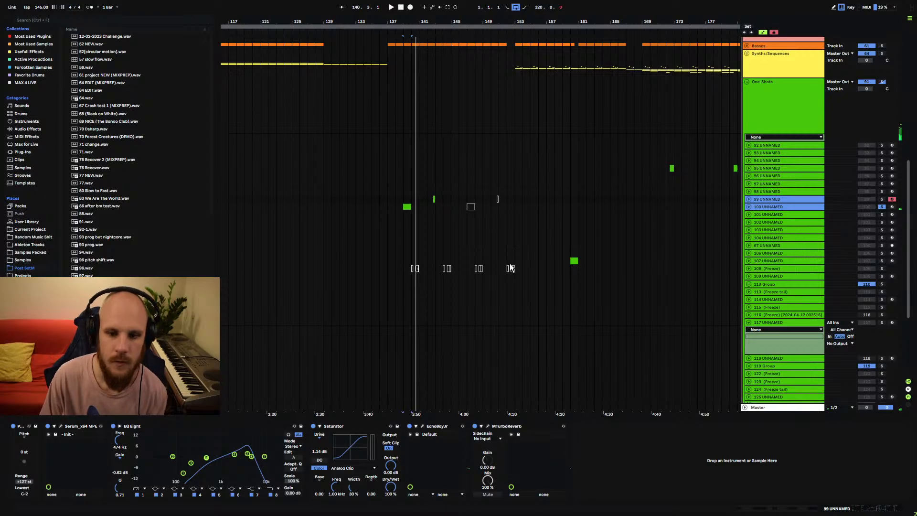
pyautogui.press('Delete')
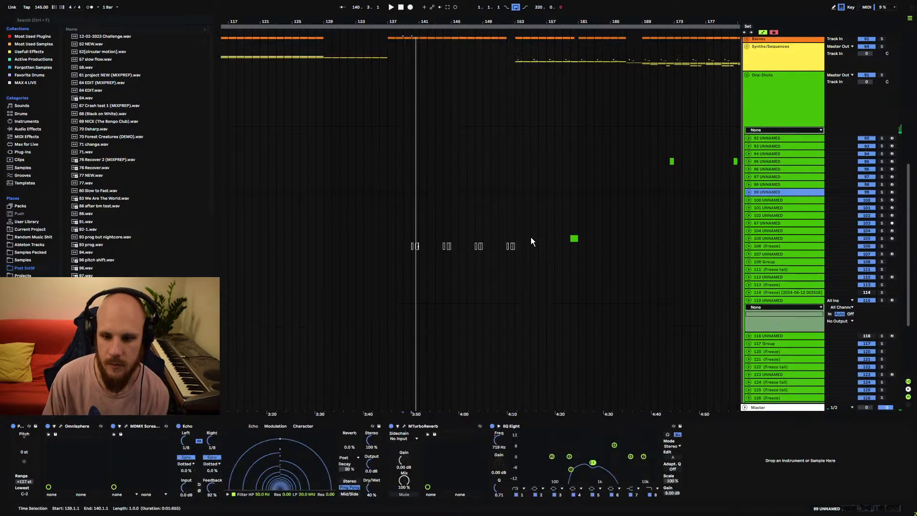
# - Solo frozen track 106 in One-Shots, reactivate its first pair of clips at bar 140, and play them
pyautogui.click(759, 247)
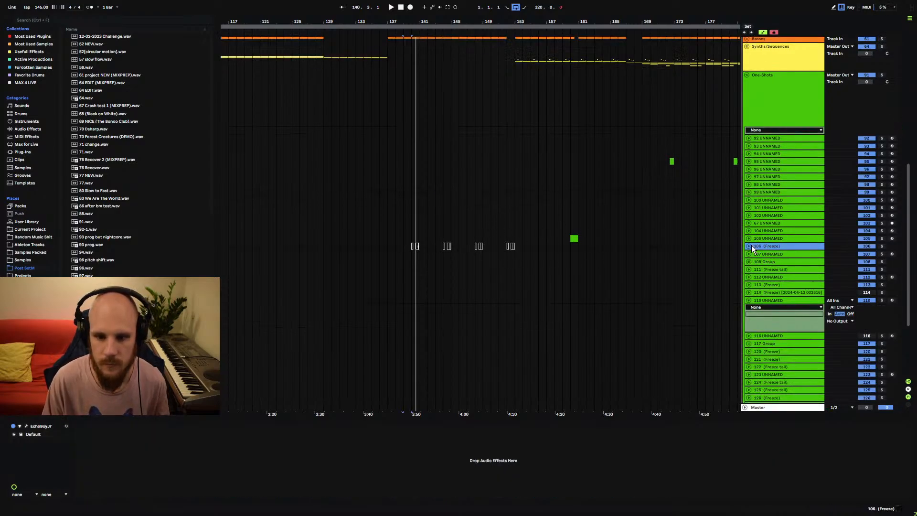
pyautogui.click(882, 246)
pyautogui.click(405, 248)
pyautogui.moveTo(405, 248); pyautogui.dragTo(431, 248)
pyautogui.click(414, 246)
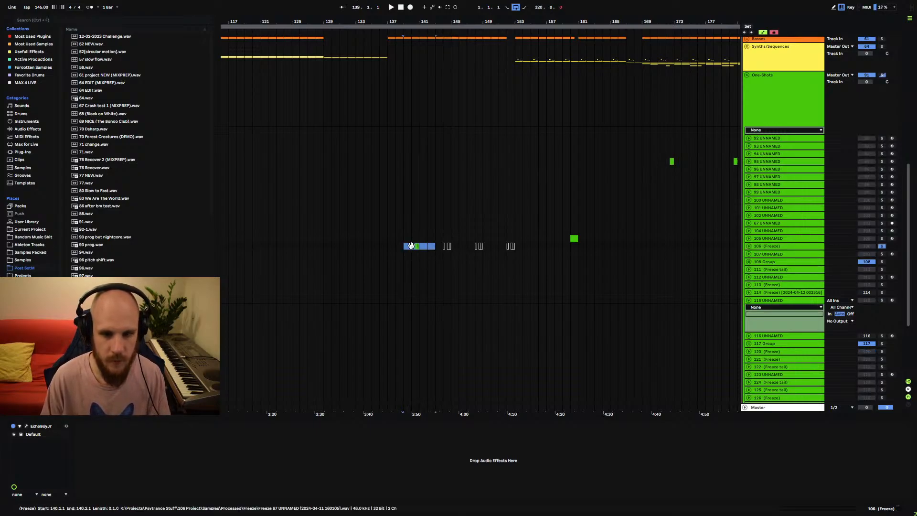
pyautogui.press('space')
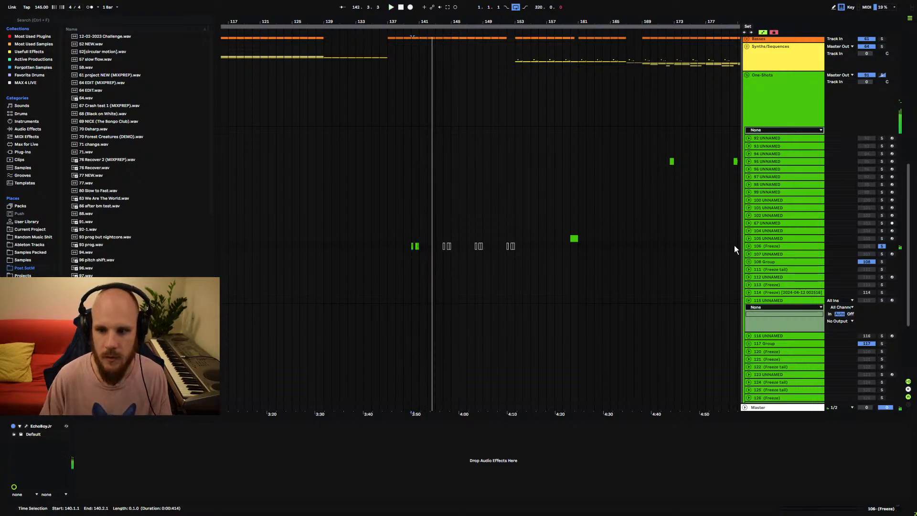
# - Delete frozen track 106 from One-Shots and fold the new empty MIDI track
pyautogui.click(770, 245)
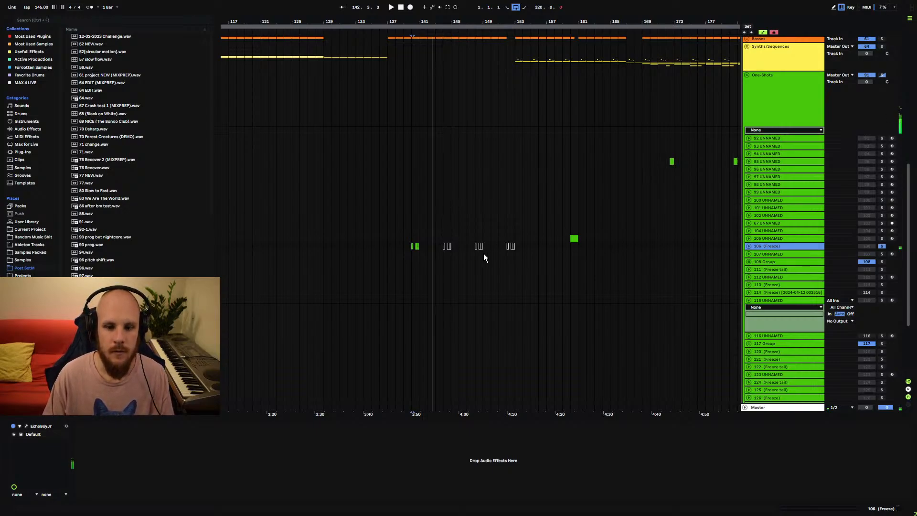
pyautogui.press('Delete')
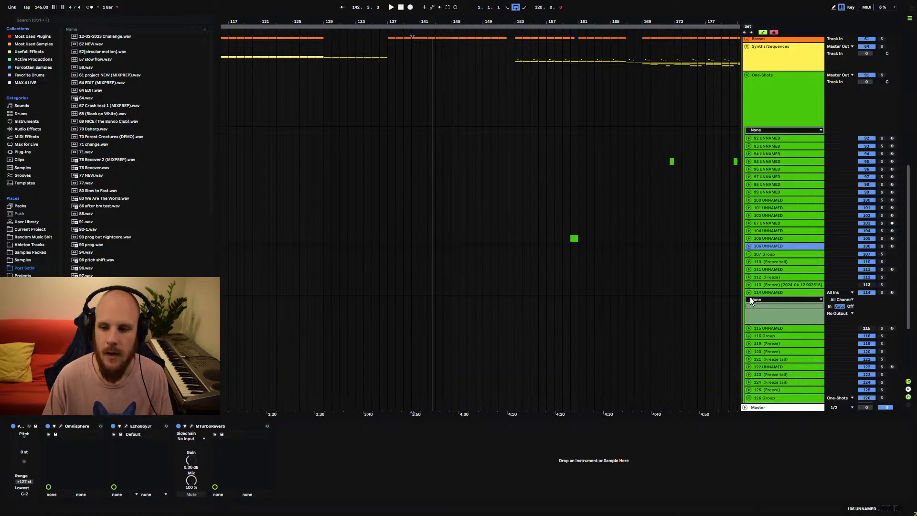
pyautogui.click(749, 293)
# - Unfold the Vocals group and inspect its clips and the devices on tracks 191 and 189
pyautogui.scroll(-3, 471, 234)
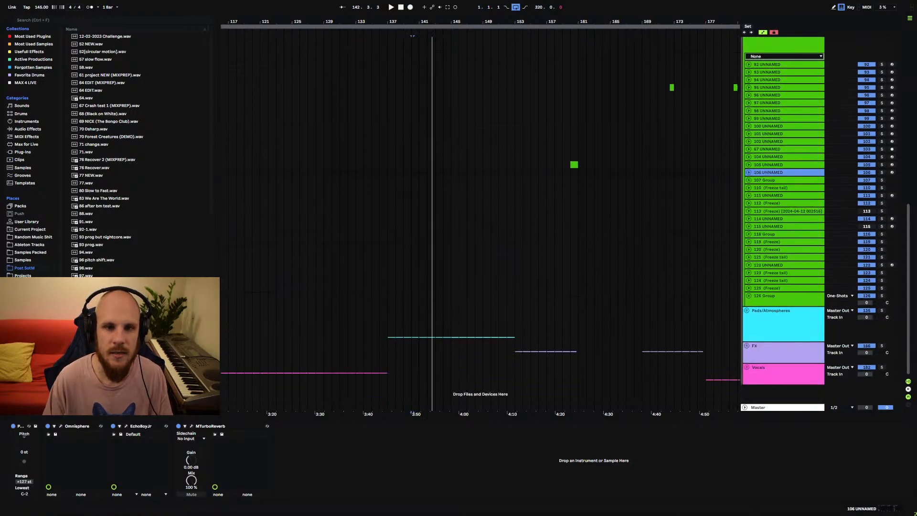
pyautogui.moveTo(412, 22); pyautogui.dragTo(383, 4)
pyautogui.click(747, 367)
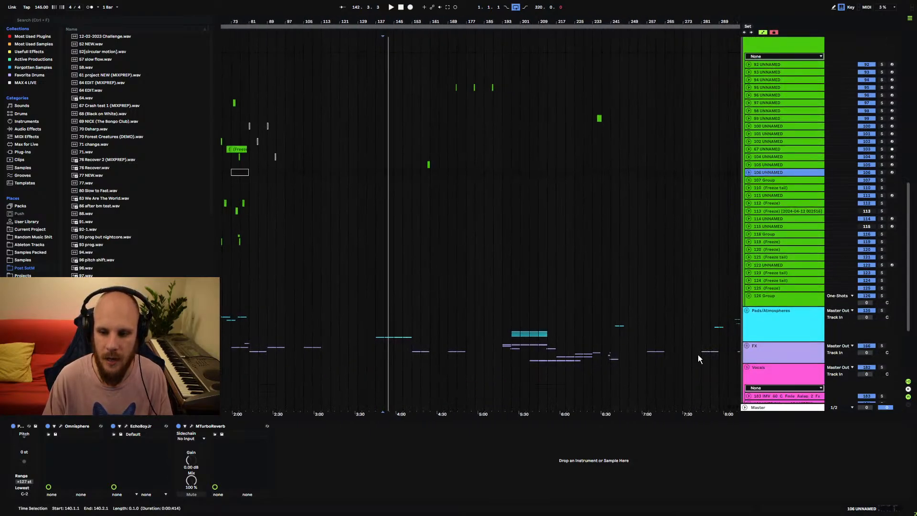
pyautogui.scroll(-5, 503, 303)
pyautogui.click(484, 350)
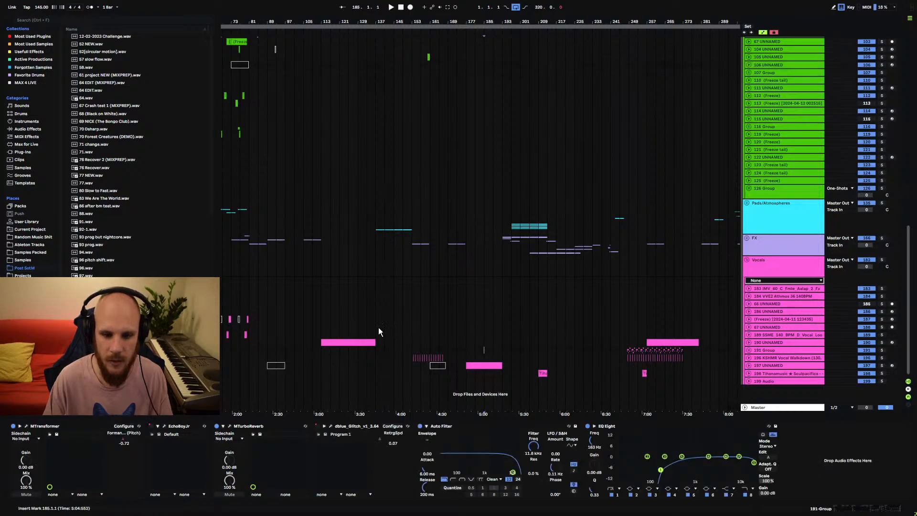
pyautogui.click(348, 335)
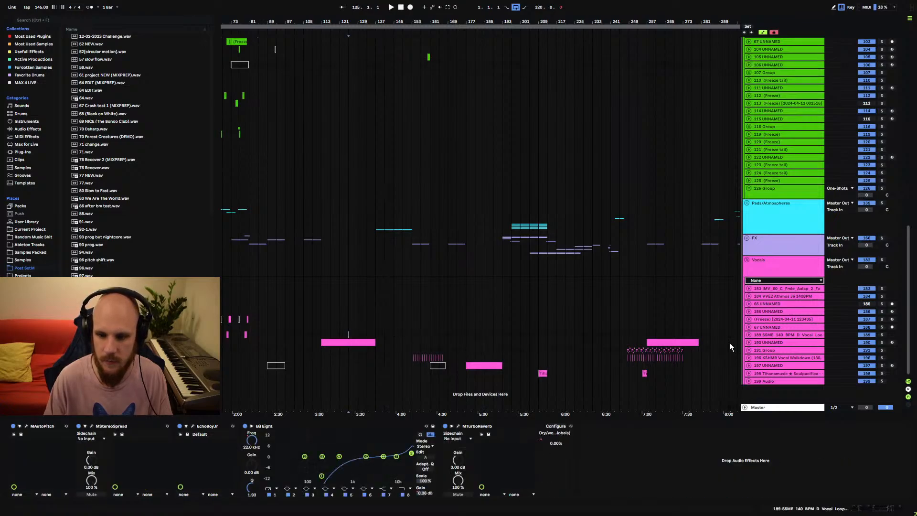
# - Unfold and solo vocal track 197, listen to its clips from bar 177, and fold the track again
pyautogui.click(475, 358)
pyautogui.click(749, 365)
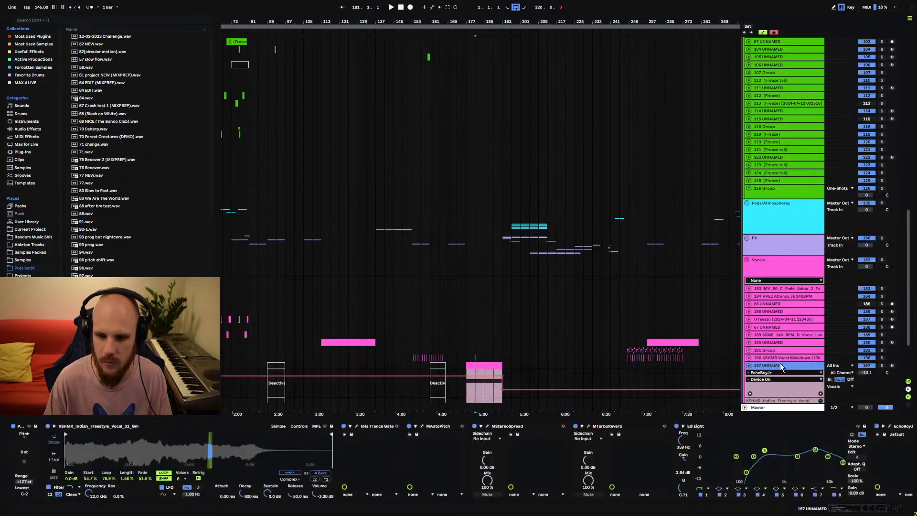
pyautogui.click(466, 390)
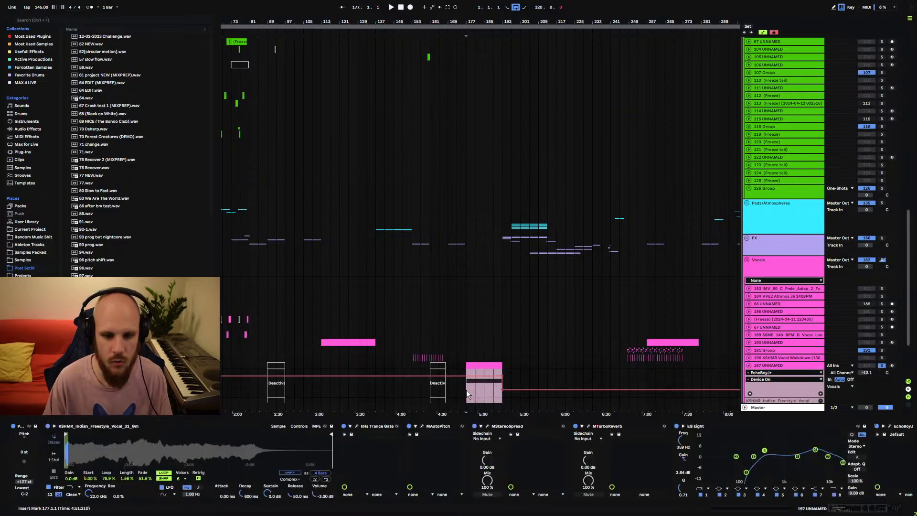
pyautogui.scroll(-3, 518, 328)
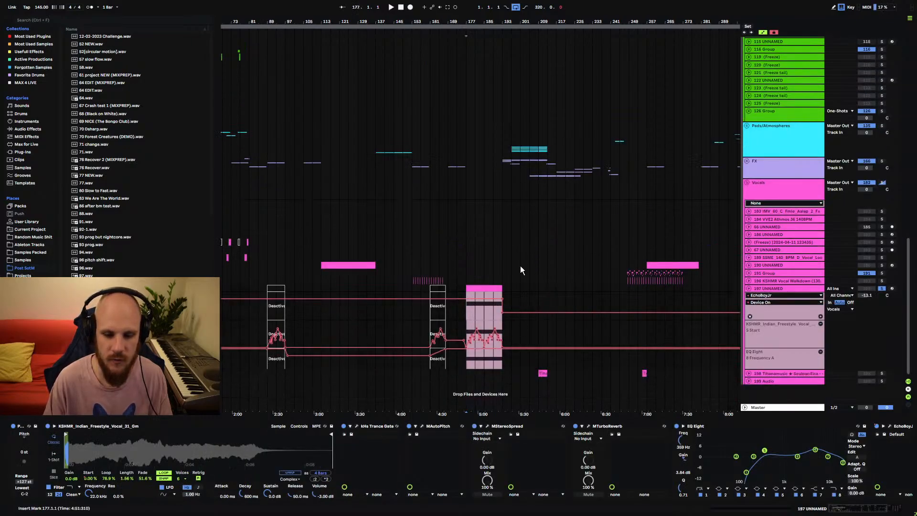
pyautogui.press('space')
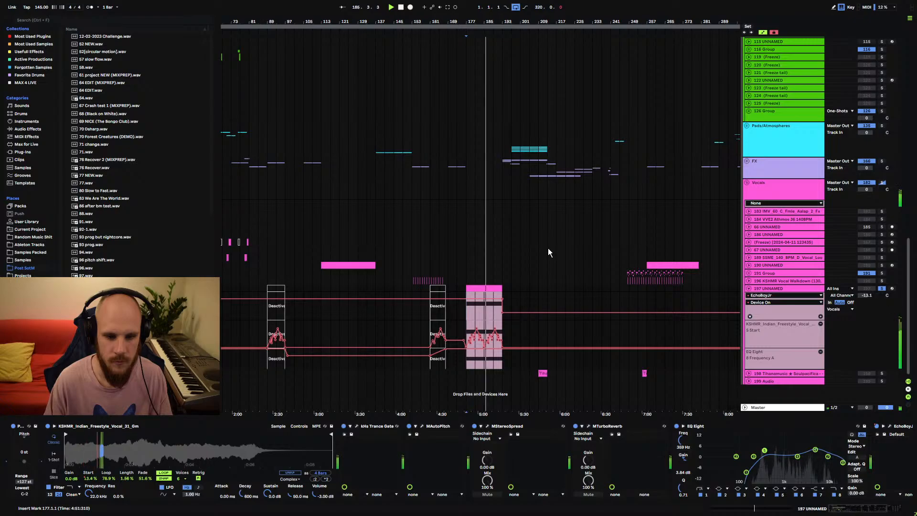
pyautogui.press('space')
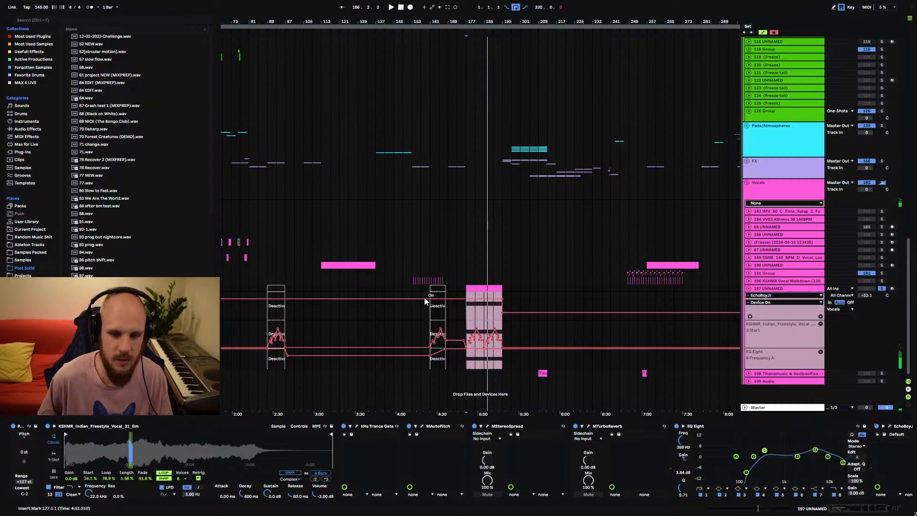
pyautogui.click(749, 289)
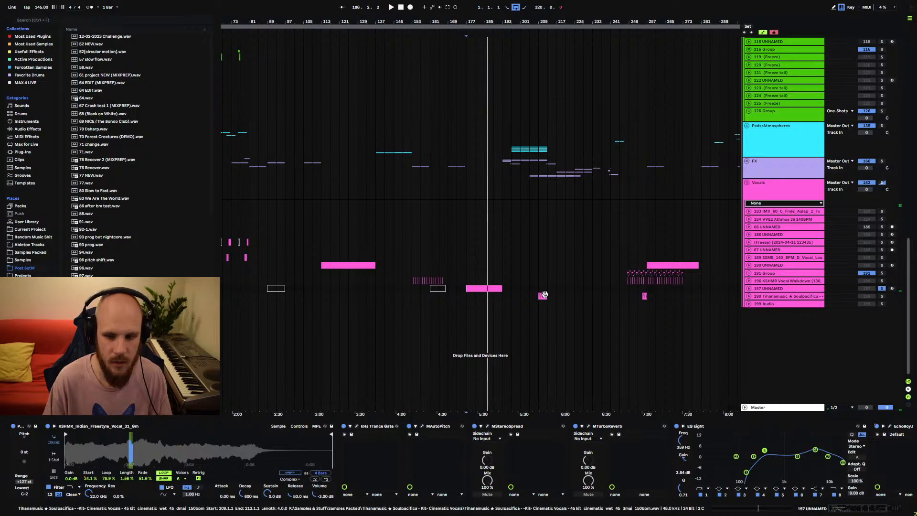
# - Solo vocal track 198 instead and listen to its clip from bar 209
pyautogui.click(545, 294)
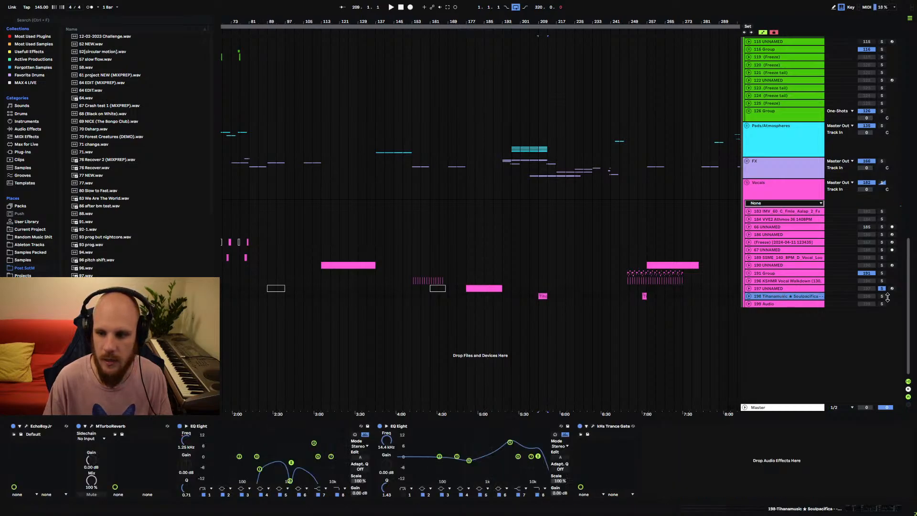
pyautogui.click(539, 296)
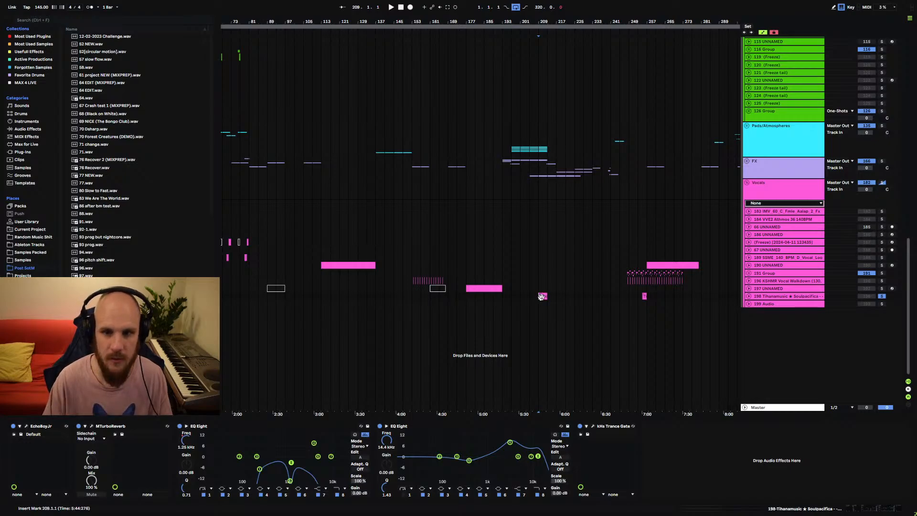
pyautogui.press('space')
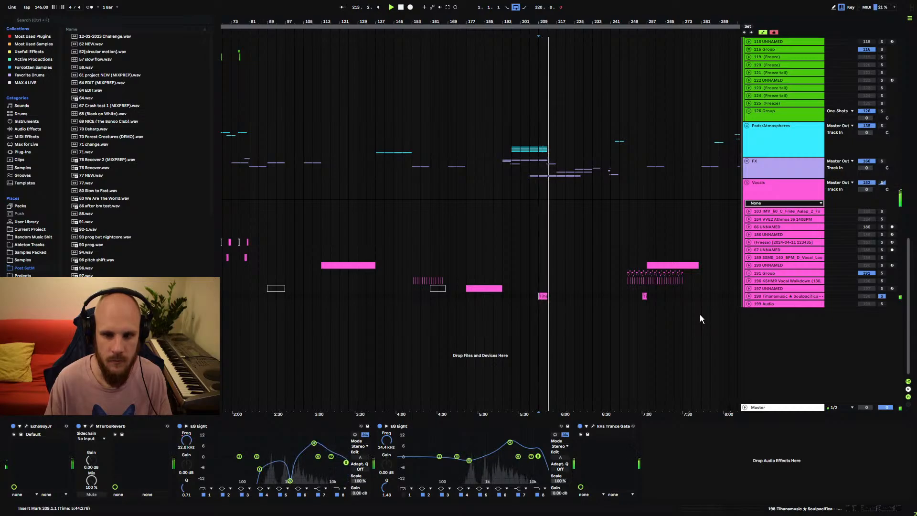
# - Turn off the solo on vocal track 198 and listen to its second clip within the full mix from bar 253
pyautogui.click(644, 297)
pyautogui.press('space')
pyautogui.click(881, 296)
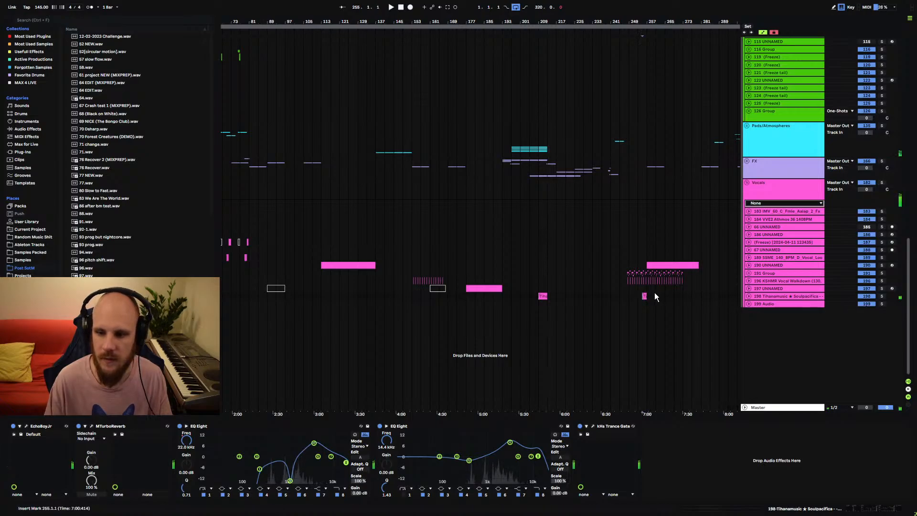
pyautogui.click(638, 296)
pyautogui.press('space')
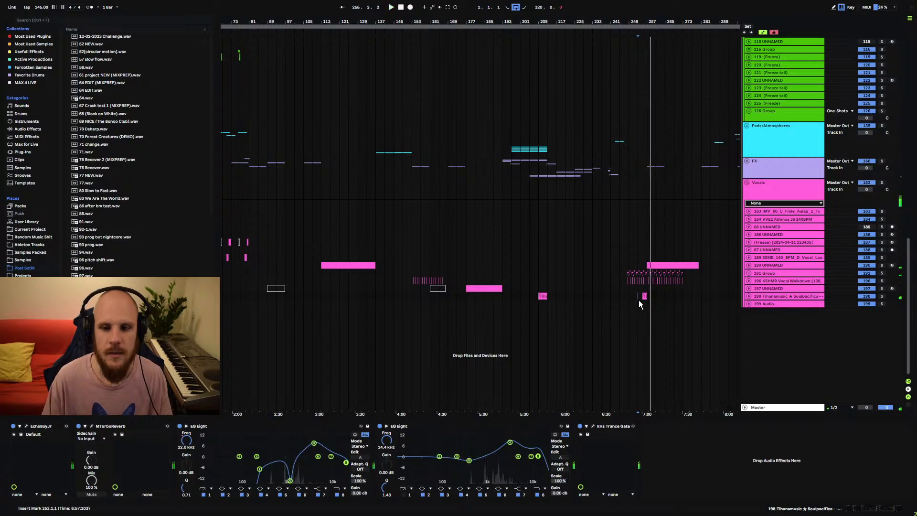
# - Move the content of bars 253 to 261 on vocal track 198 to bar 141
pyautogui.moveTo(637, 296); pyautogui.dragTo(653, 300)
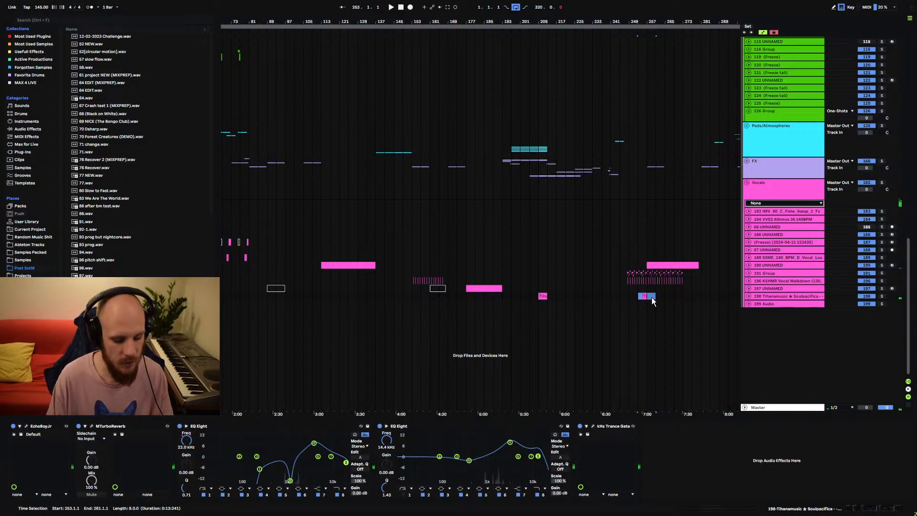
pyautogui.click(388, 296)
pyautogui.hotkey('ctrl', 'v')
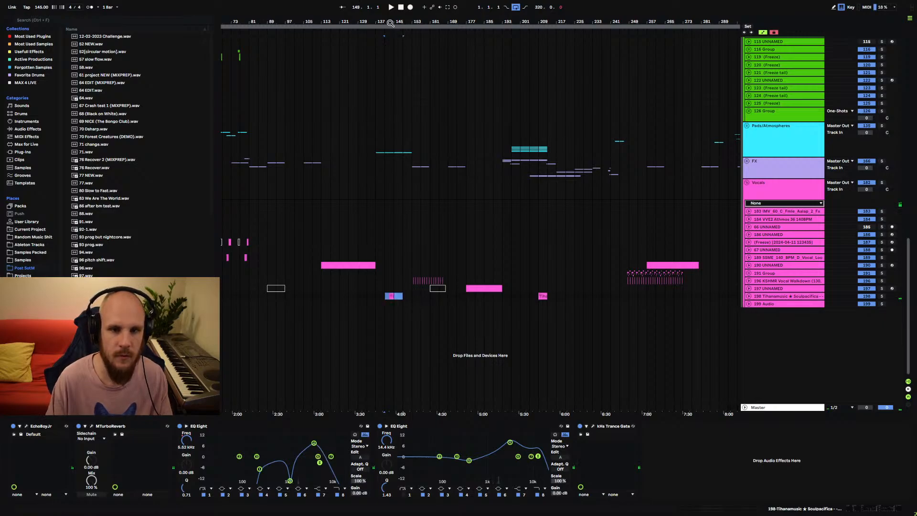
# - Undo the last vocal move, place the content of bars 253 to 261 on vocal track 198 at bar 149 instead, and listen to it
pyautogui.click(774, 32)
pyautogui.moveTo(638, 296); pyautogui.dragTo(655, 296)
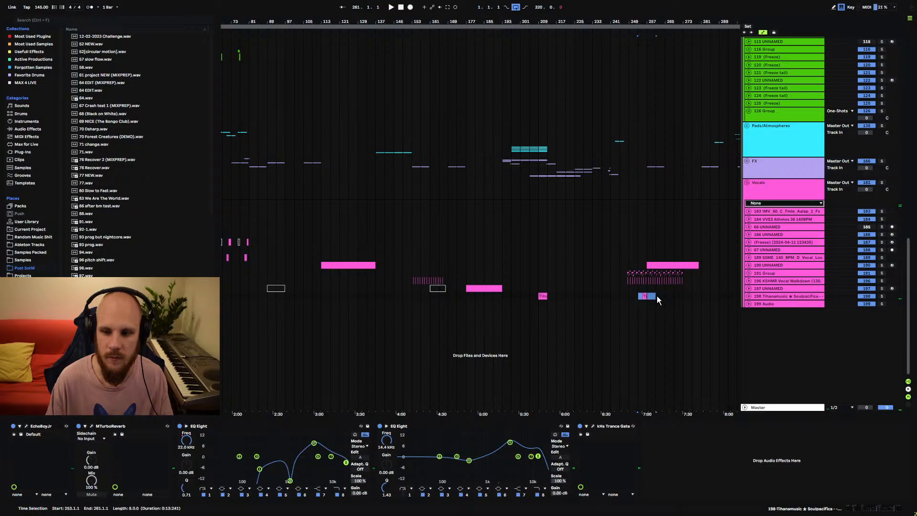
pyautogui.press('Delete')
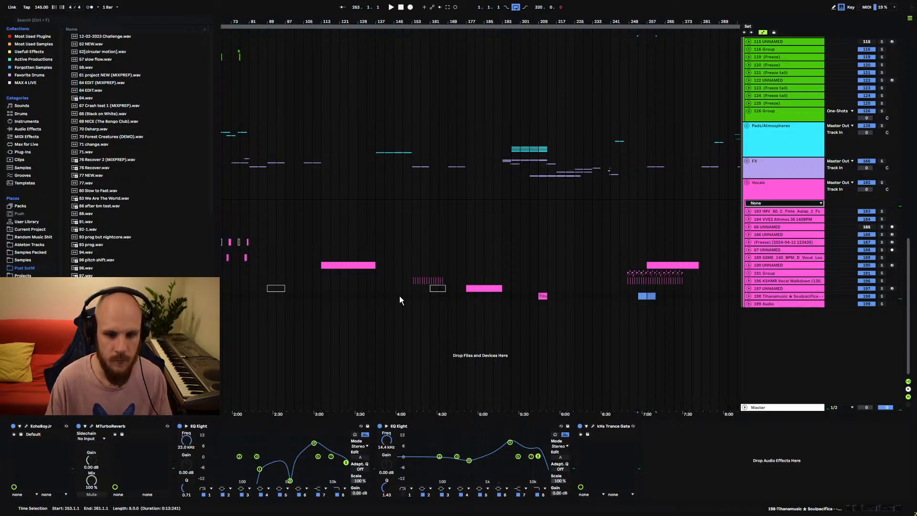
pyautogui.click(403, 296)
pyautogui.hotkey('ctrl', 'v')
pyautogui.click(403, 294)
pyautogui.press('space')
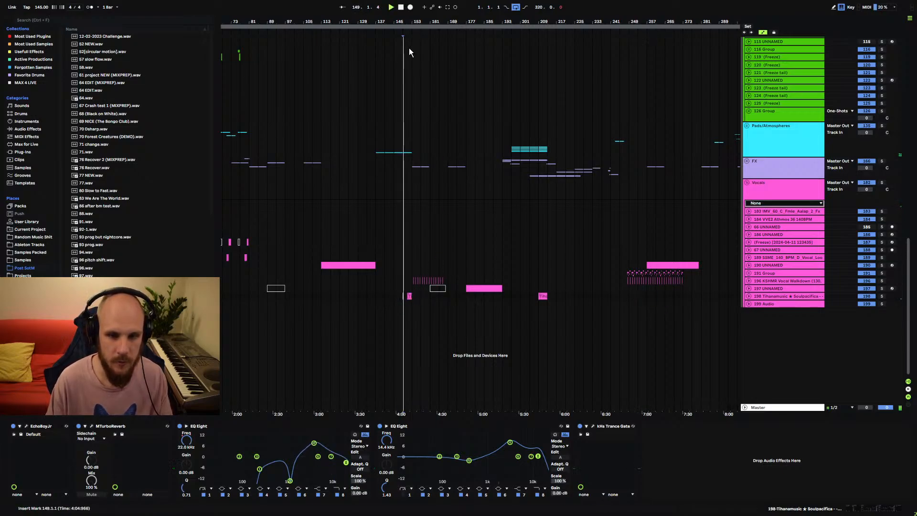
pyautogui.moveTo(412, 22); pyautogui.dragTo(444, 22)
pyautogui.scroll(3, 435, 210)
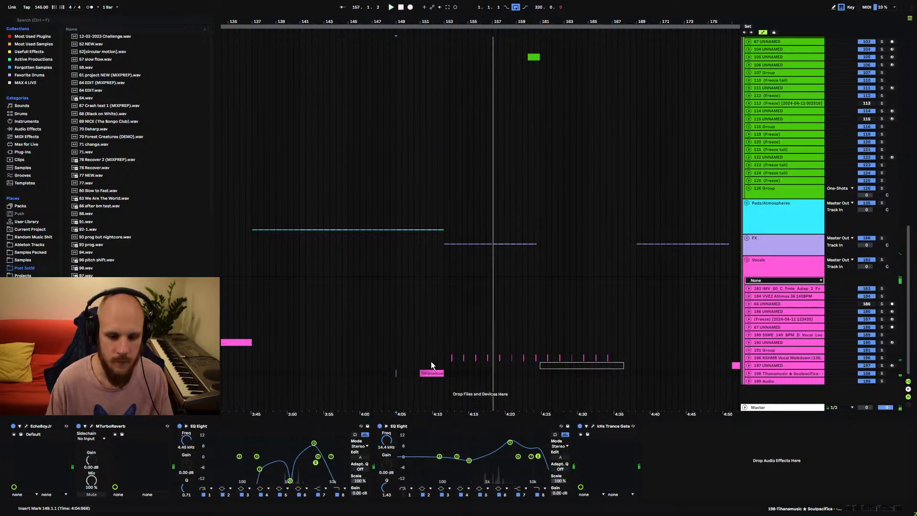
pyautogui.press('space')
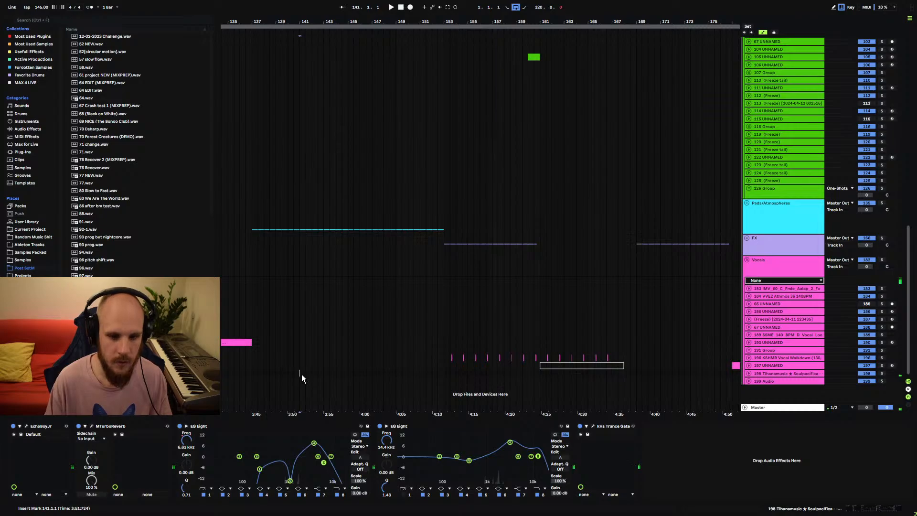
# - Move the vocal content on track 198 from bar 149 to bar 141 and play from there
pyautogui.hotkey('ctrl', 'z')
pyautogui.click(302, 373)
pyautogui.press('space')
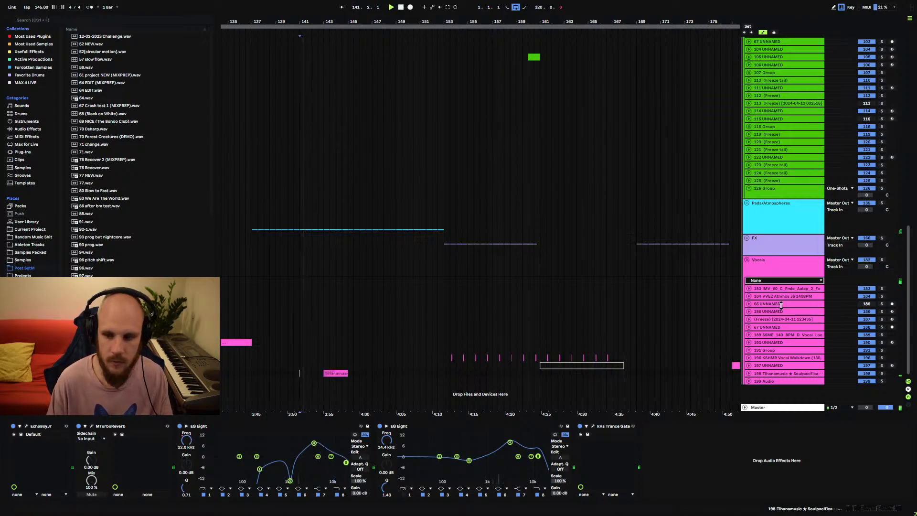
# - Fold the Vocals and One-Shots groups and listen to the full mix of the section from bar 141
pyautogui.click(747, 259)
pyautogui.click(761, 225)
pyautogui.scroll(1, 644, 285)
pyautogui.scroll(6, 643, 282)
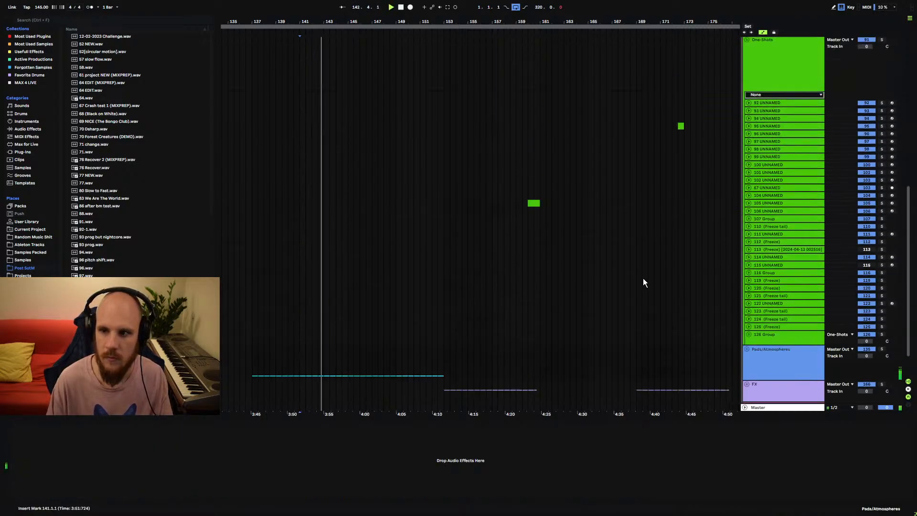
pyautogui.click(747, 121)
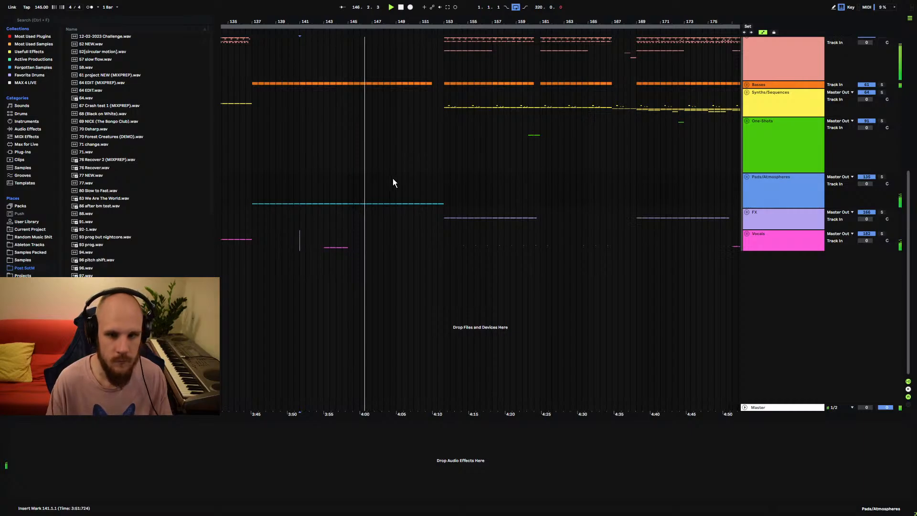
pyautogui.moveTo(348, 21); pyautogui.dragTo(446, 22)
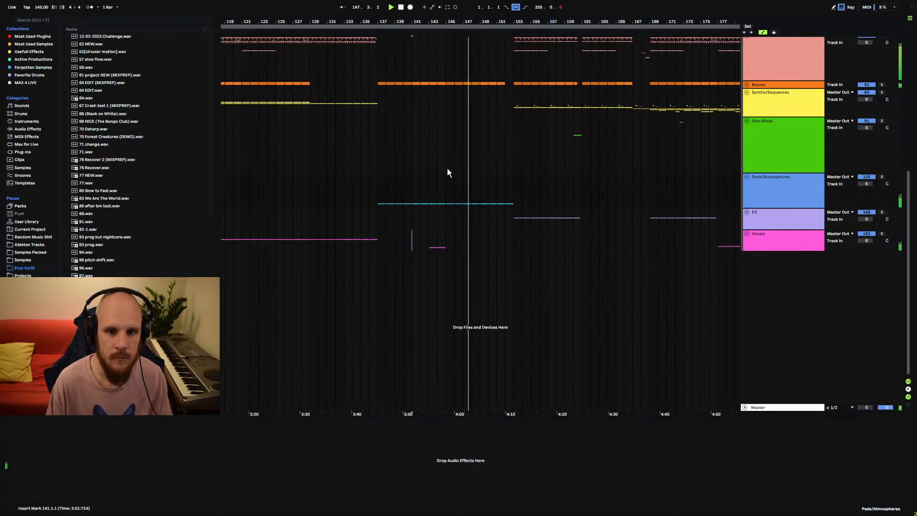
pyautogui.scroll(3, 454, 208)
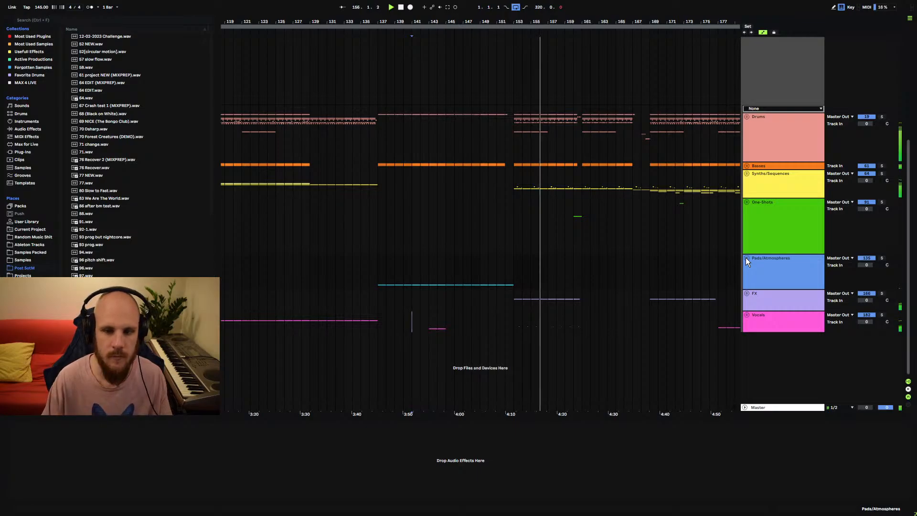
# - Unfold the Synths/Sequences group, deactivate synth track 85, and listen to the section from bar 153 without it
pyautogui.click(747, 174)
pyautogui.click(810, 303)
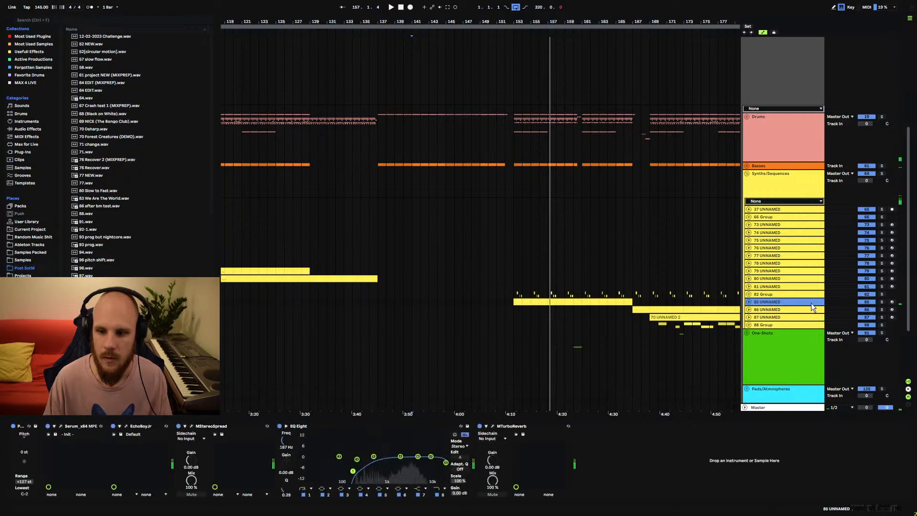
pyautogui.click(516, 329)
pyautogui.scroll(-3, 516, 325)
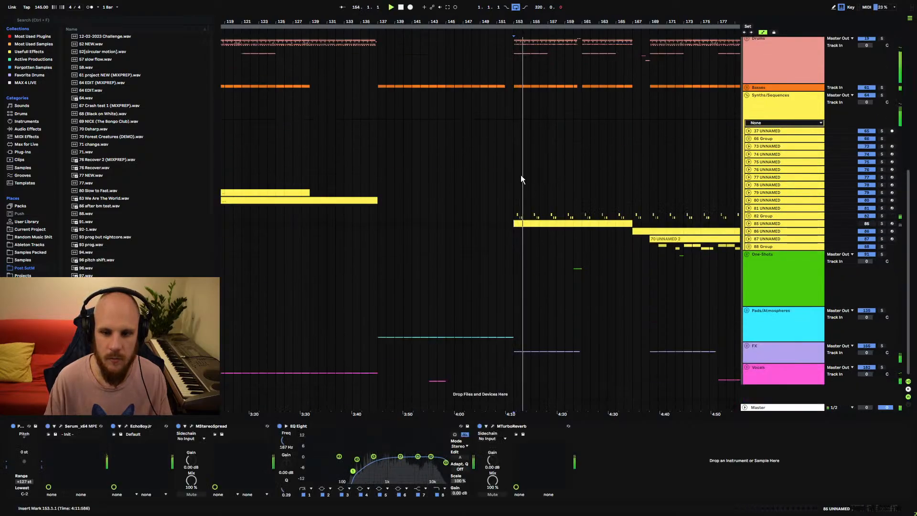
pyautogui.moveTo(539, 22); pyautogui.dragTo(383, 22)
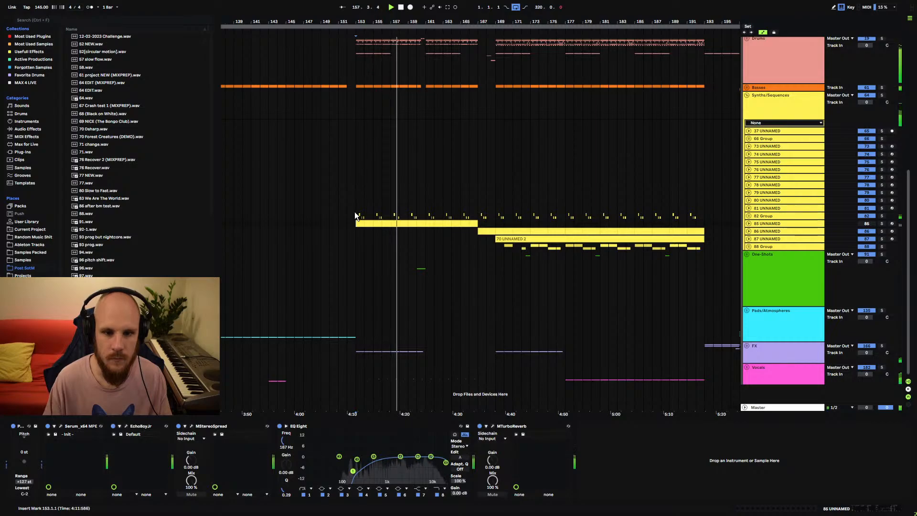
pyautogui.click(339, 227)
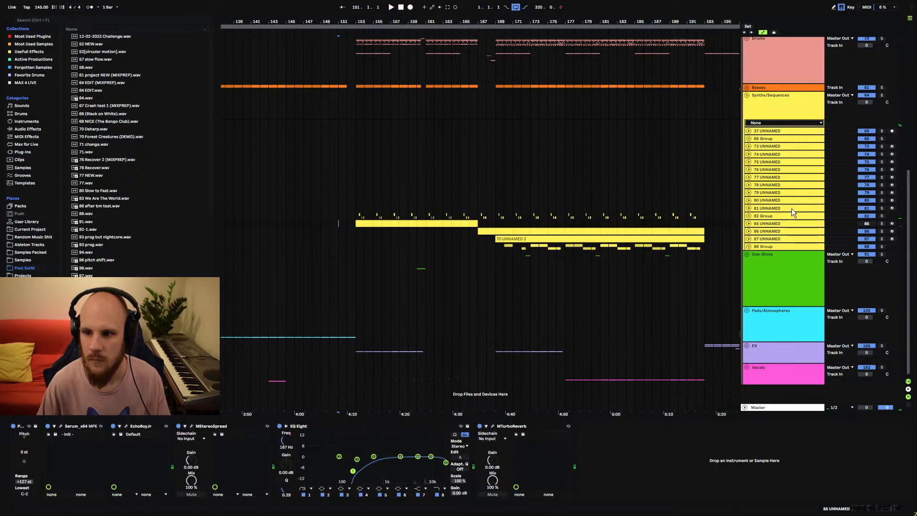
# - Clear the Echo Dry Wet automation curve on the 82 Group and delete its Echo device
pyautogui.click(776, 215)
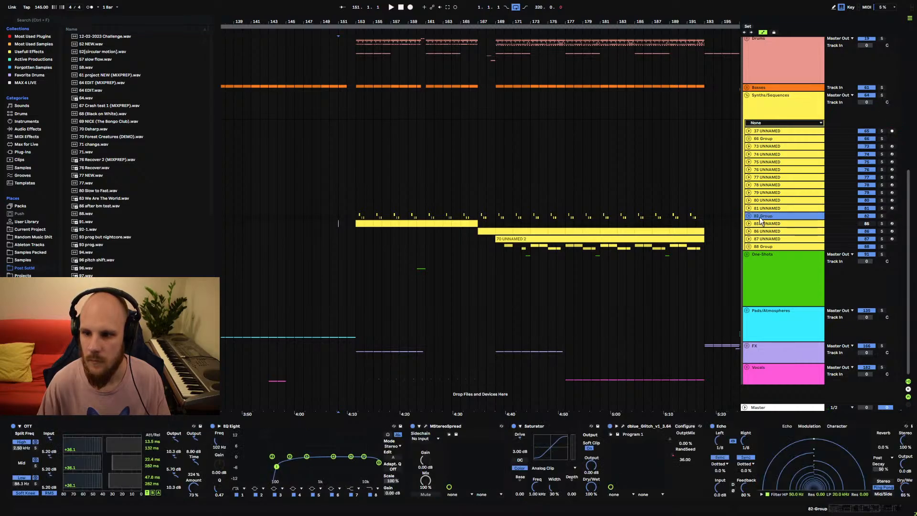
pyautogui.click(906, 487)
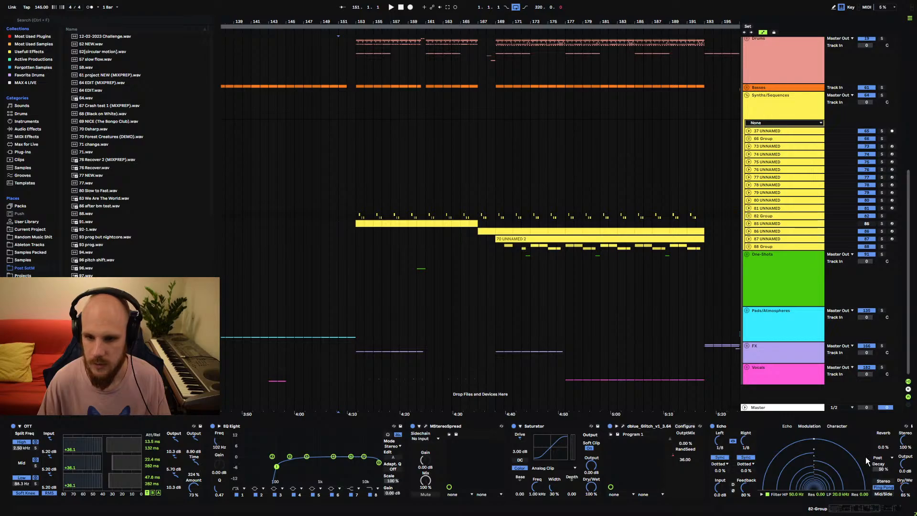
pyautogui.click(749, 216)
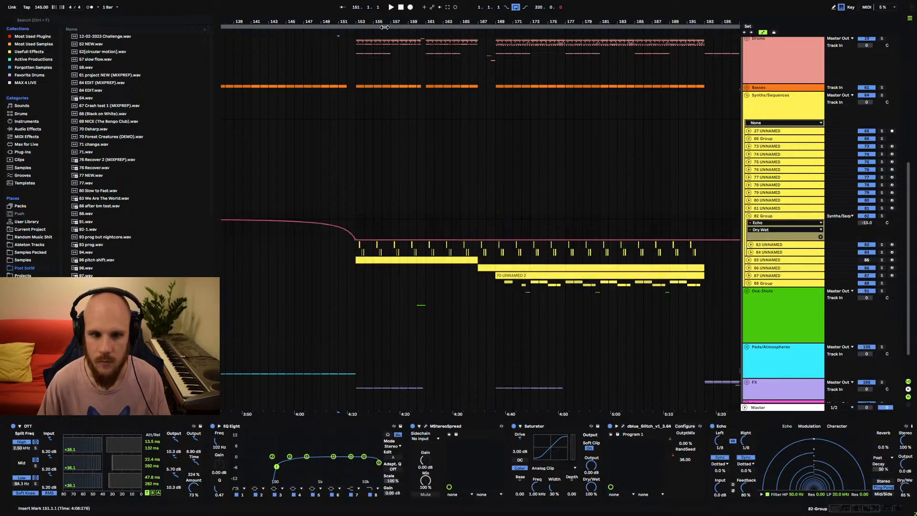
pyautogui.moveTo(384, 22); pyautogui.dragTo(446, 22)
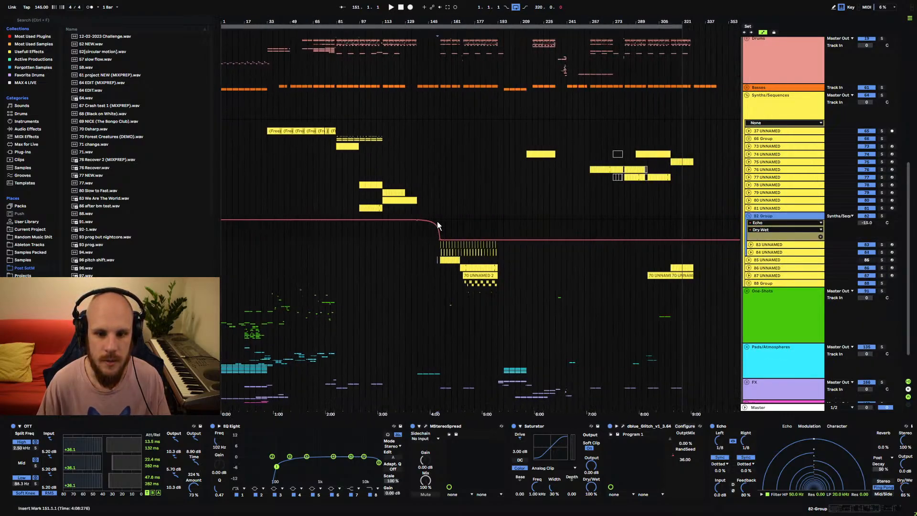
pyautogui.click(418, 220)
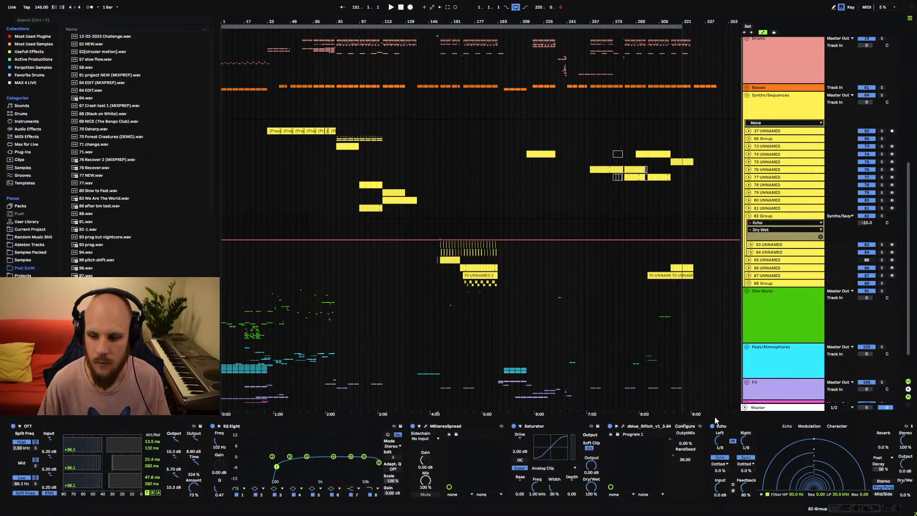
pyautogui.click(729, 426)
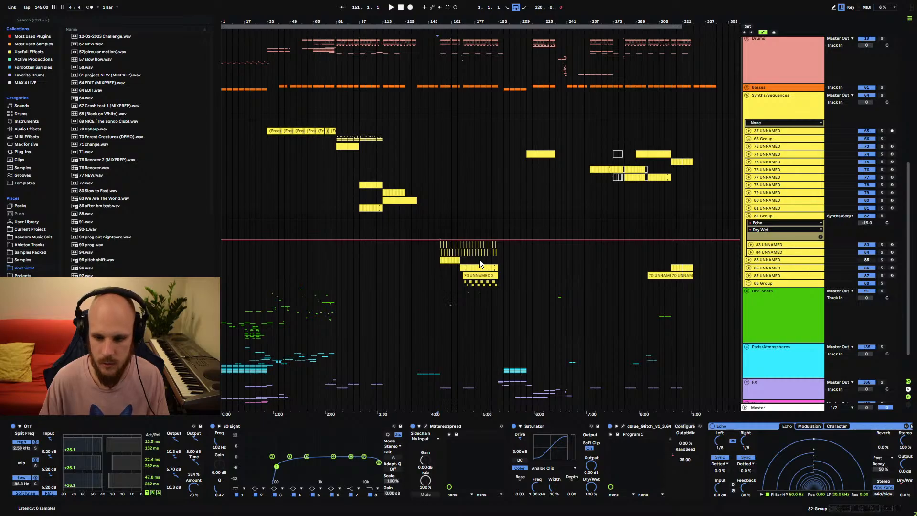
pyautogui.press('Delete')
# - Check the output mix parameter of dblue Glitch on the 82 Group and delete the device
pyautogui.click(632, 428)
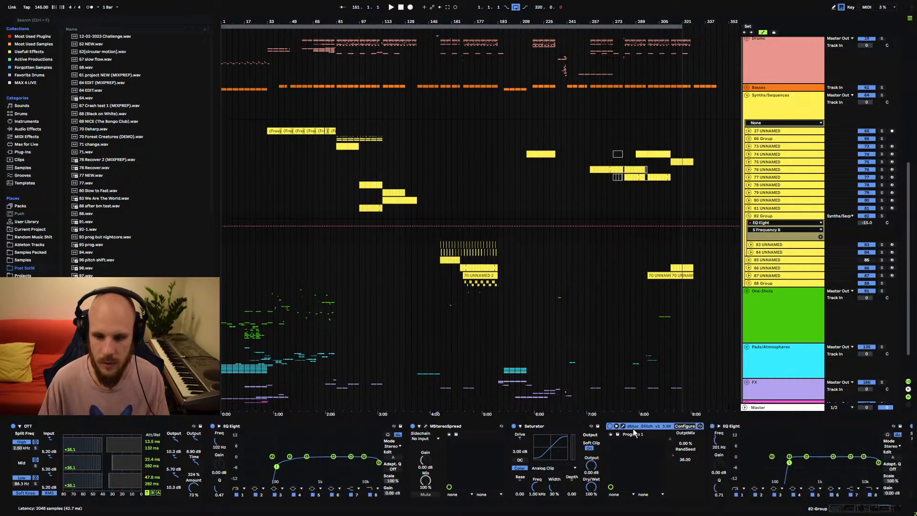
pyautogui.moveTo(674, 437); pyautogui.dragTo(673, 435)
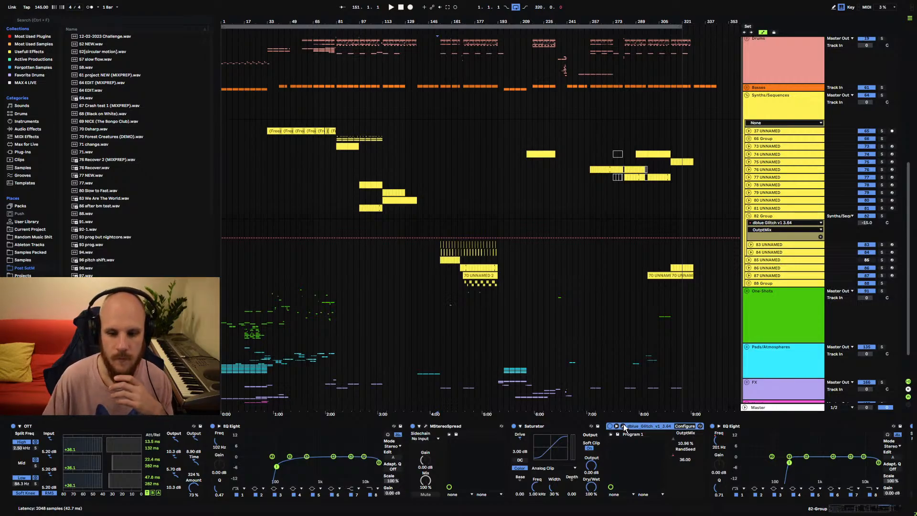
pyautogui.press('Delete')
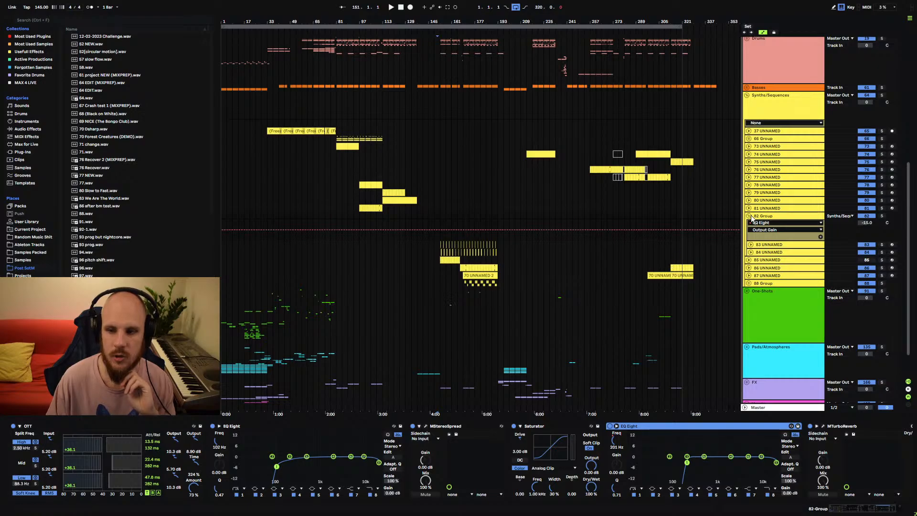
pyautogui.click(847, 430)
pyautogui.click(882, 512)
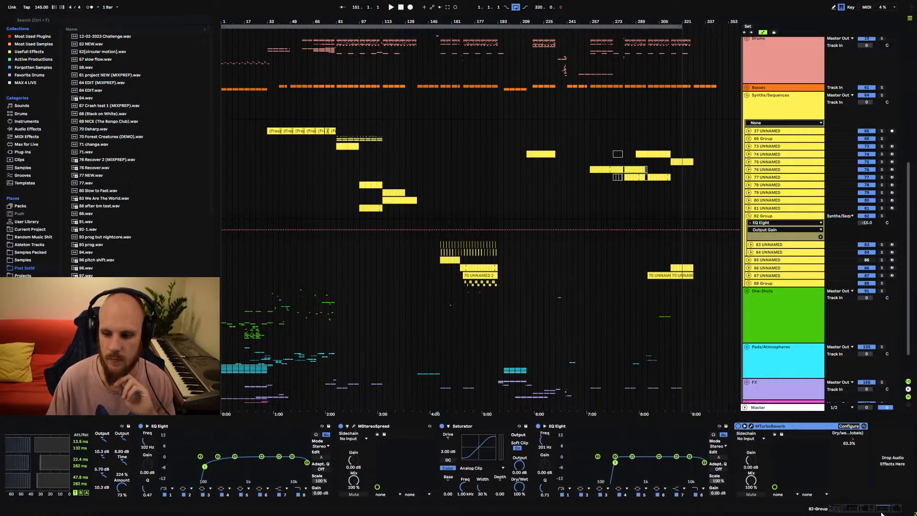
pyautogui.click(849, 443)
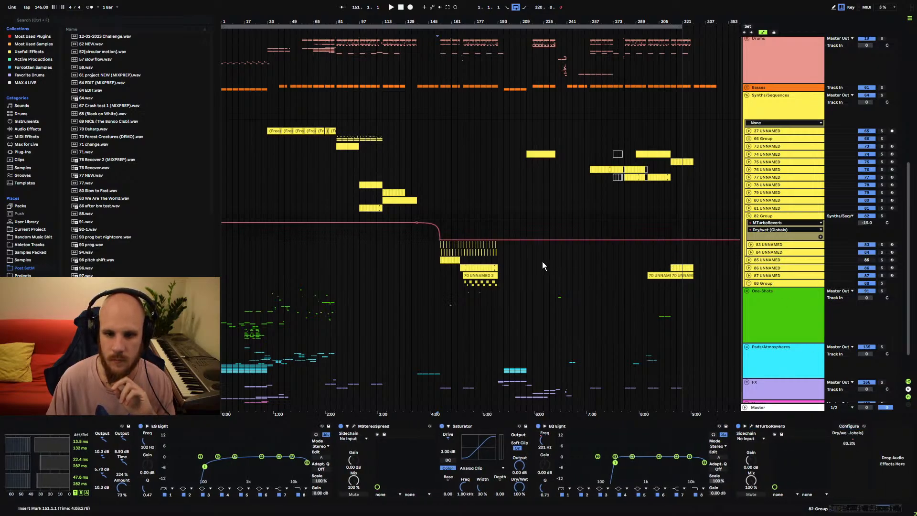
pyautogui.click(795, 428)
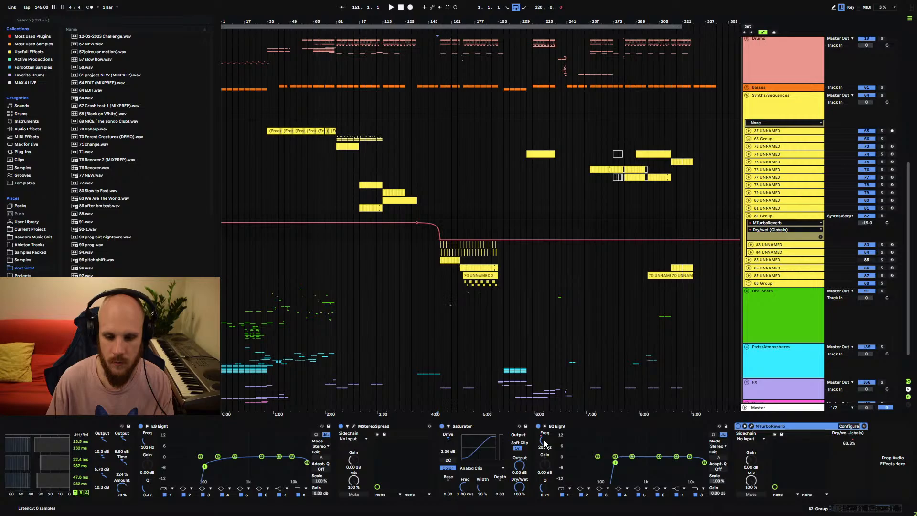
pyautogui.press('Delete')
pyautogui.click(554, 427)
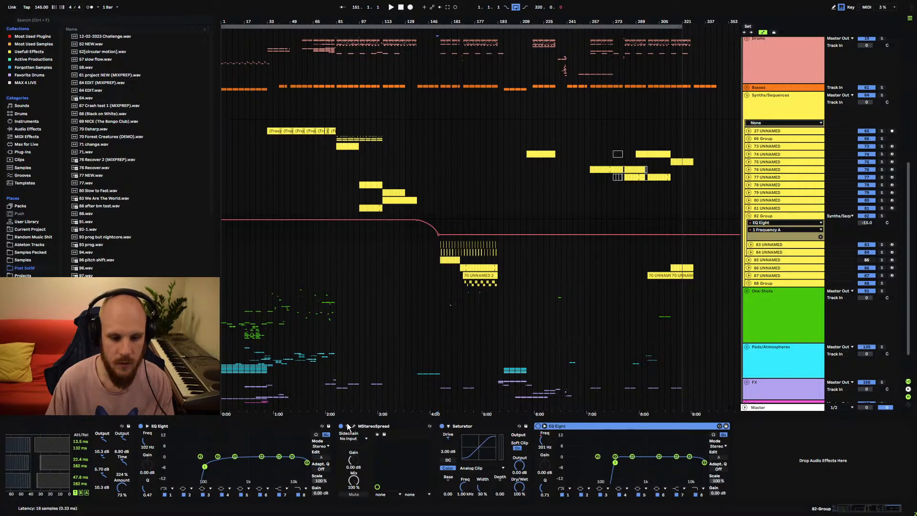
pyautogui.press('Delete')
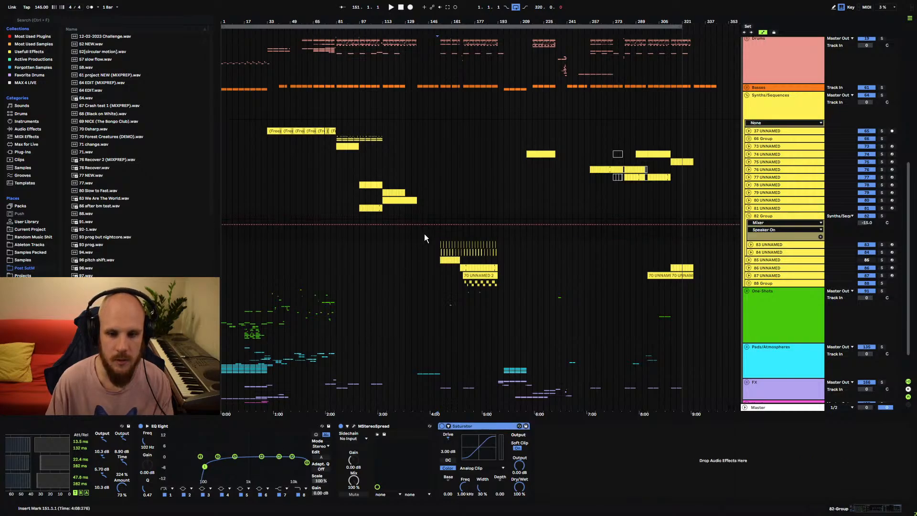
# - Listen to the reduced 82 Group in the mix from bar 153, and fold it and the Synths/Sequences group
pyautogui.click(439, 234)
pyautogui.press('space')
pyautogui.click(767, 218)
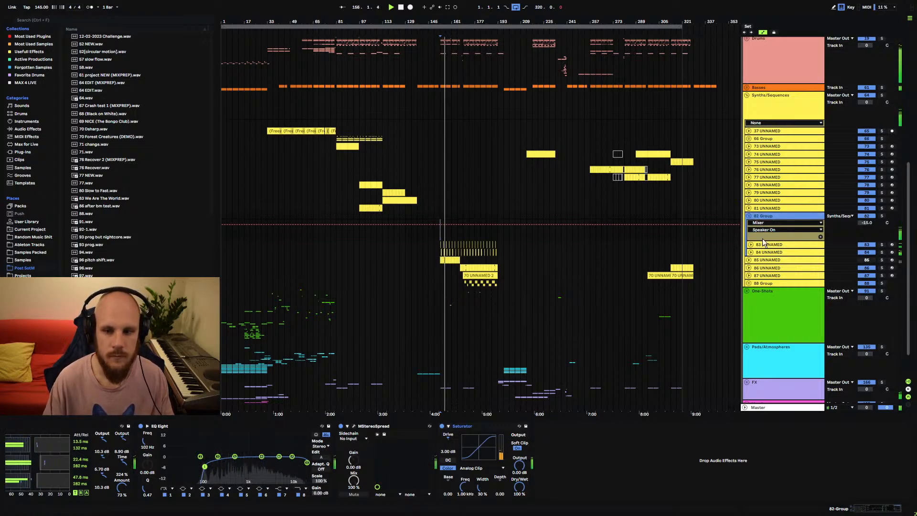
pyautogui.click(749, 219)
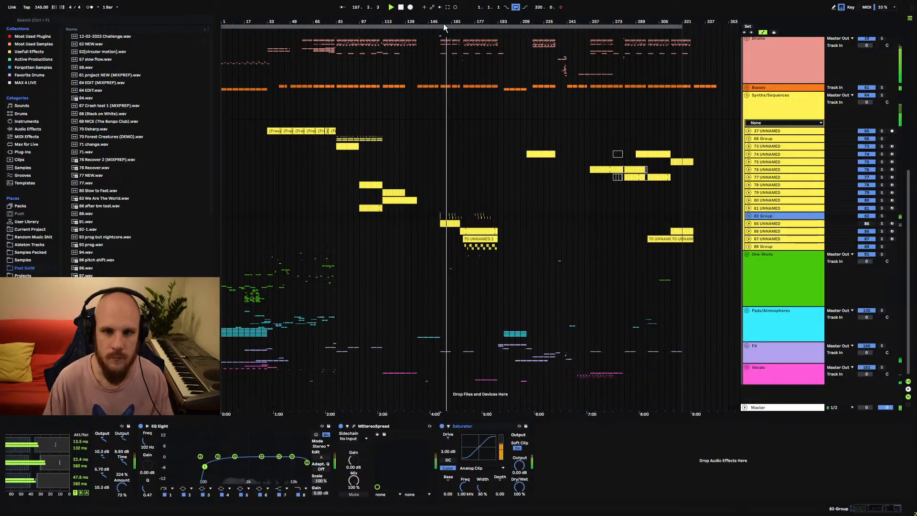
pyautogui.press('z')
pyautogui.moveTo(475, 21); pyautogui.dragTo(511, 28)
pyautogui.scroll(4, 511, 156)
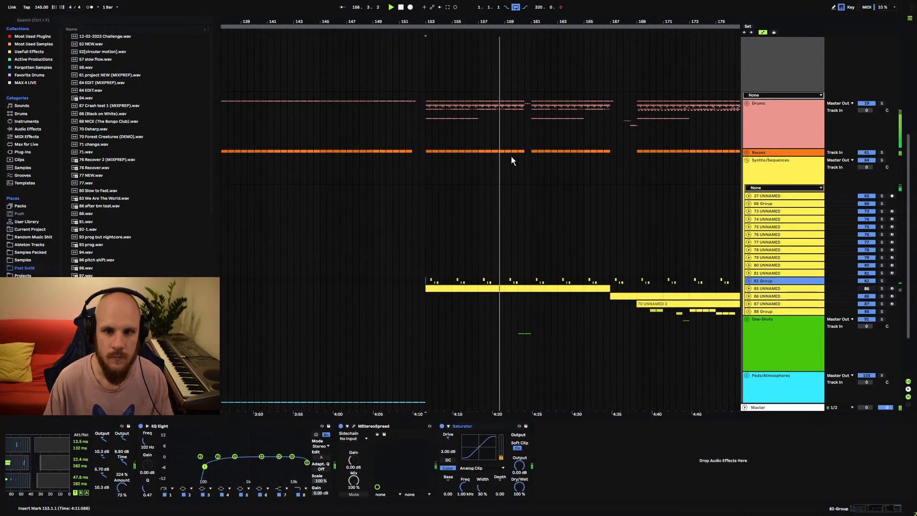
pyautogui.scroll(-3, 511, 161)
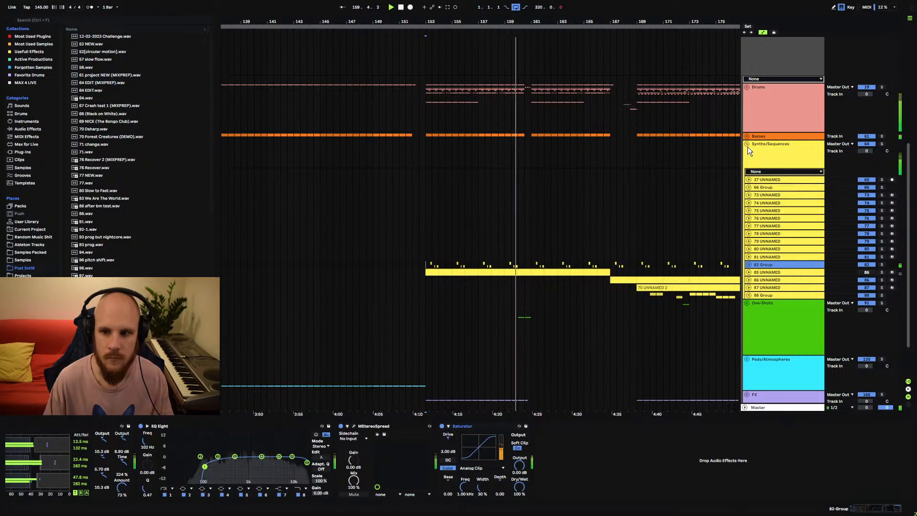
pyautogui.click(747, 145)
pyautogui.click(754, 182)
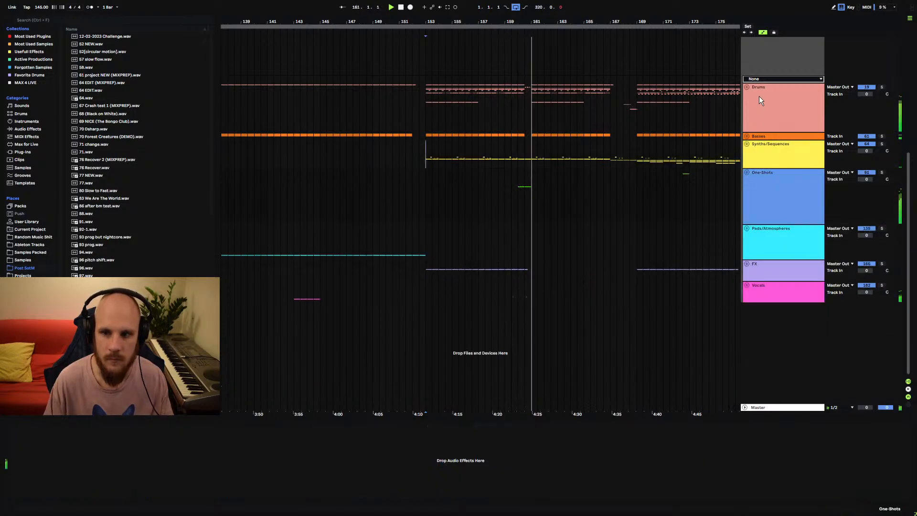
# - Unfold the Drums group and solo the 24 Group during playback
pyautogui.click(758, 96)
pyautogui.click(747, 87)
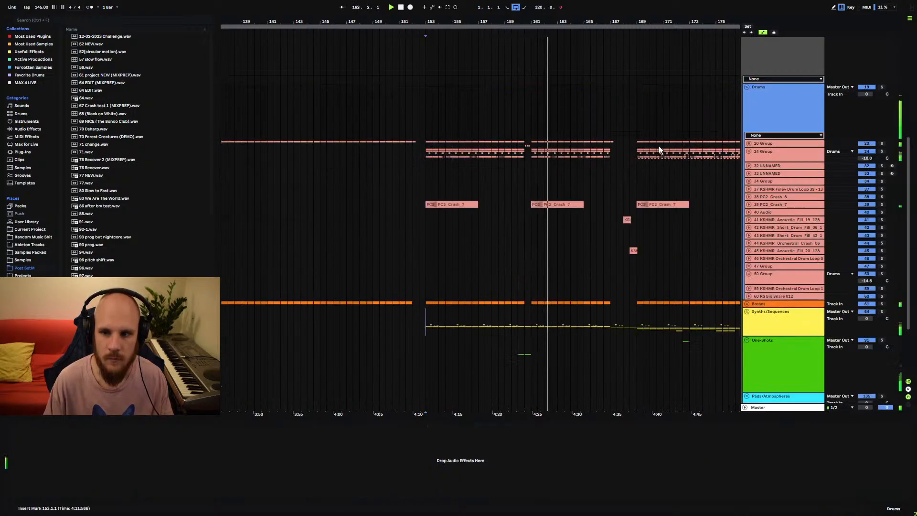
pyautogui.click(882, 152)
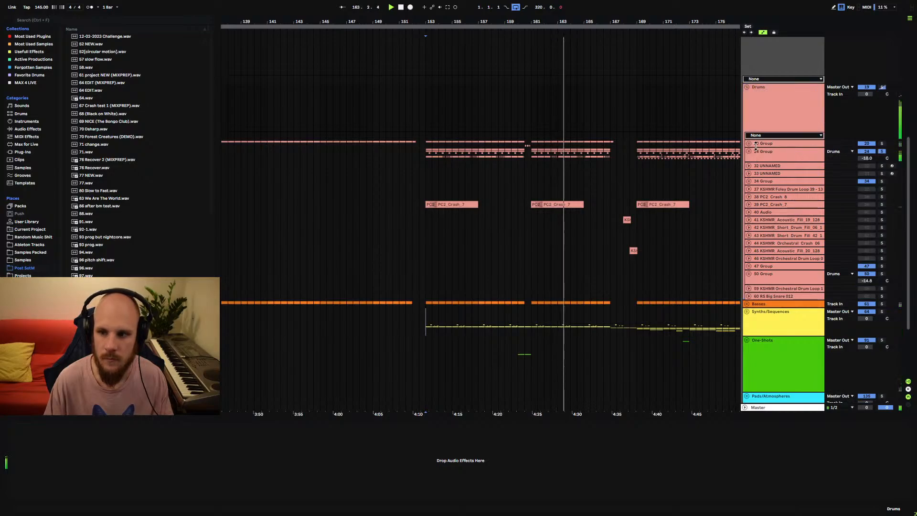
# - Unfold the 24 Group, inspect its NIA_138_Tops_19 and APS (147 bpm) tracks, and solo the APS track from bar 153
pyautogui.click(749, 152)
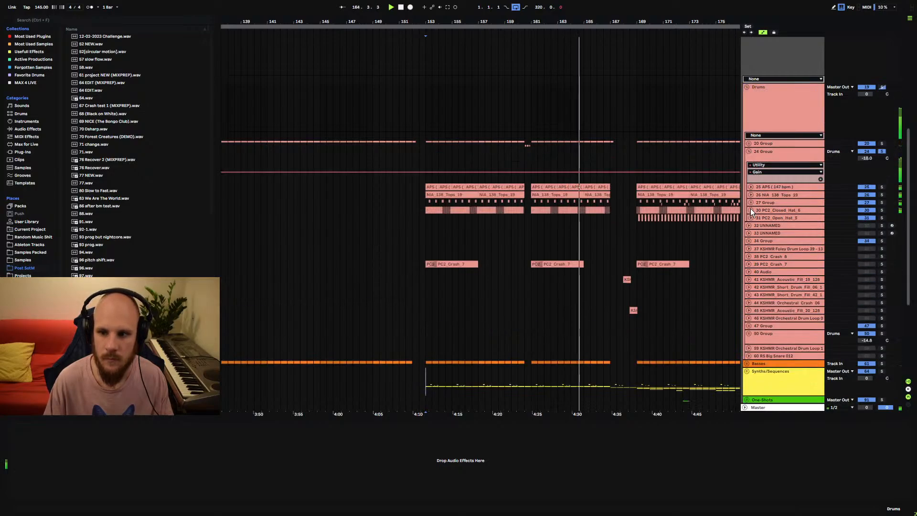
pyautogui.click(751, 196)
pyautogui.click(787, 195)
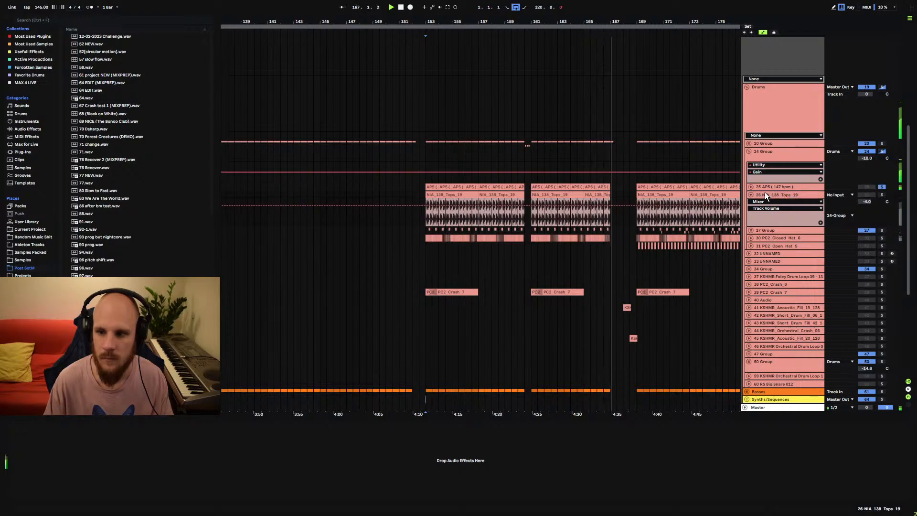
pyautogui.click(751, 195)
pyautogui.click(751, 186)
pyautogui.click(427, 207)
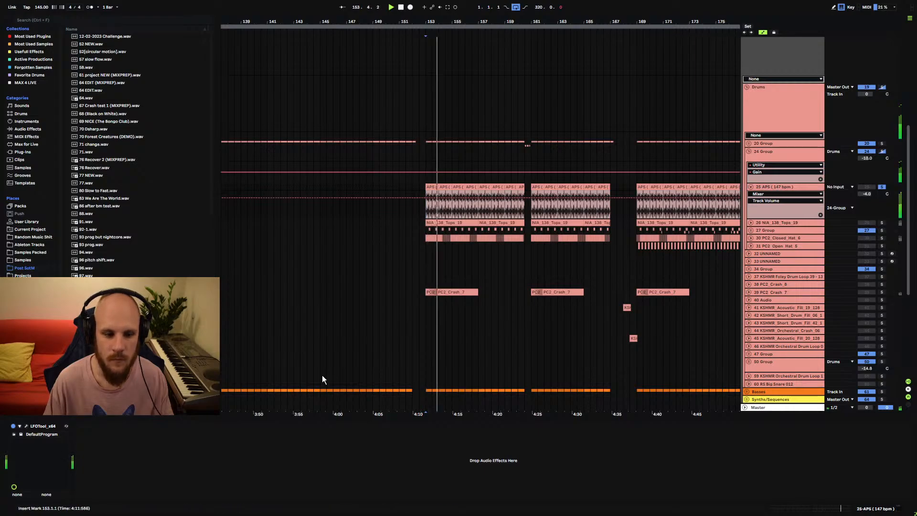
# - Add a second LFOTool_x64 to the end of the APS (147 bpm) track's device chain
pyautogui.click(249, 460)
pyautogui.rightClick(259, 459)
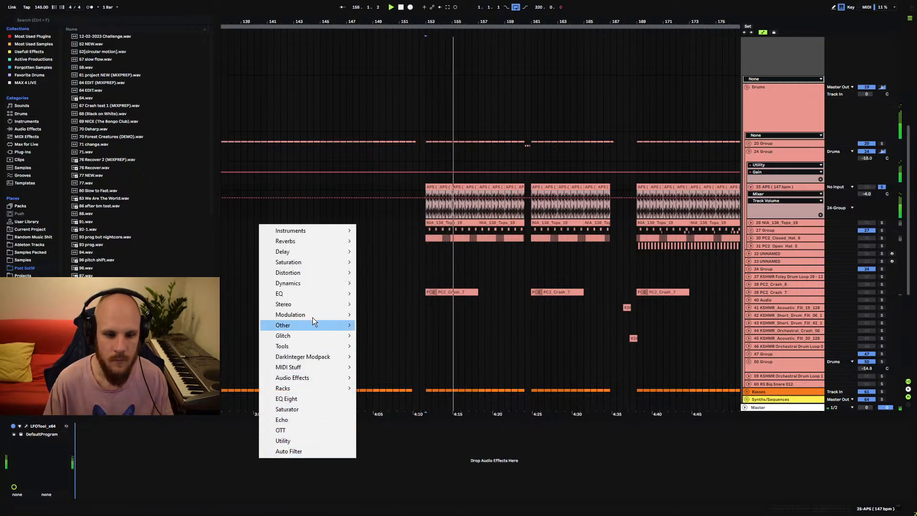
pyautogui.moveTo(317, 304)
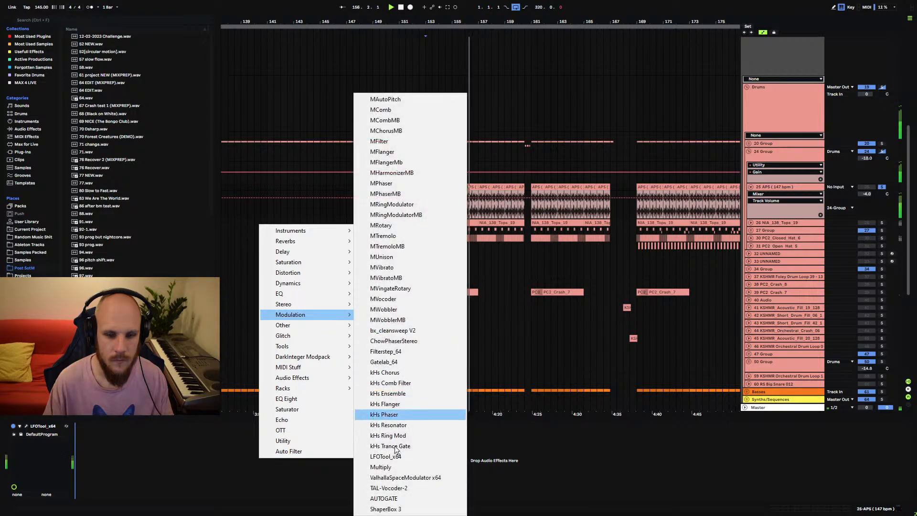
pyautogui.click(394, 456)
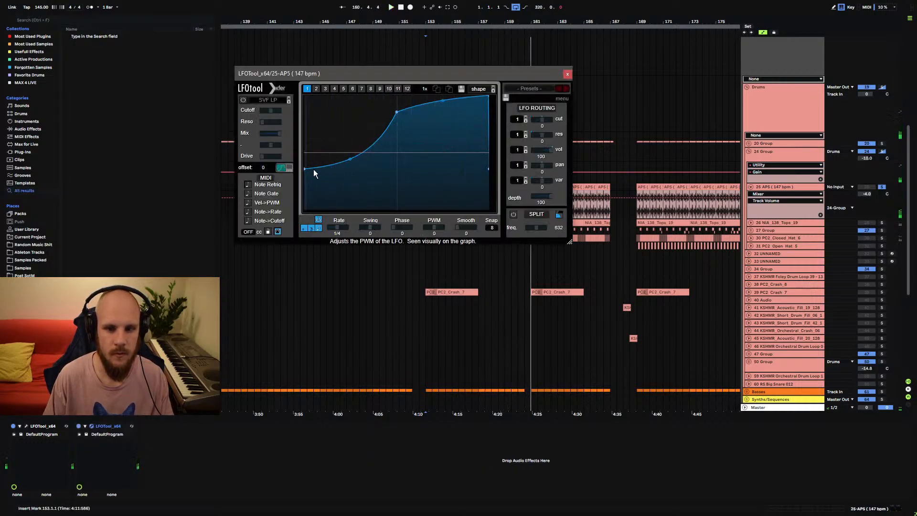
# - Shape the new LFOTool's curve to hold full level for about two thirds of the cycle and fall steeply to zero
pyautogui.moveTo(307, 169); pyautogui.dragTo(304, 97)
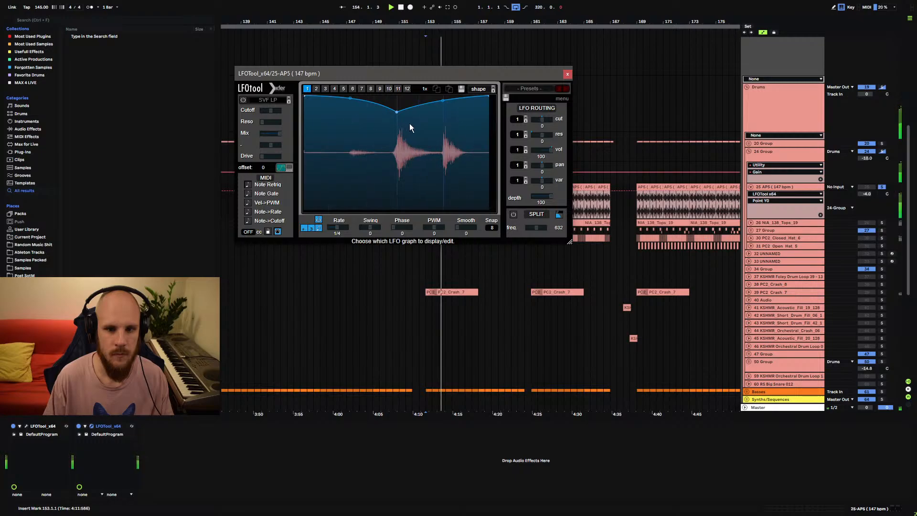
pyautogui.moveTo(398, 113); pyautogui.dragTo(446, 249)
pyautogui.moveTo(468, 153); pyautogui.dragTo(507, 262)
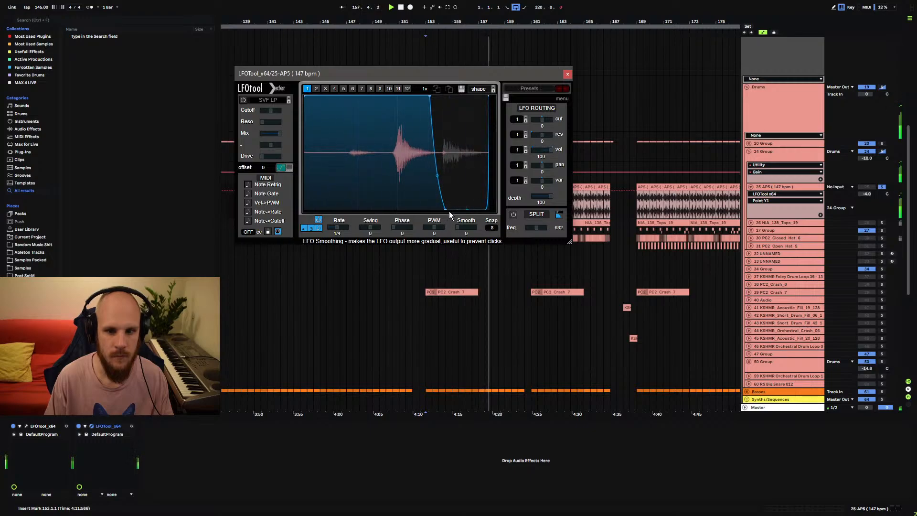
pyautogui.moveTo(446, 209); pyautogui.dragTo(439, 221)
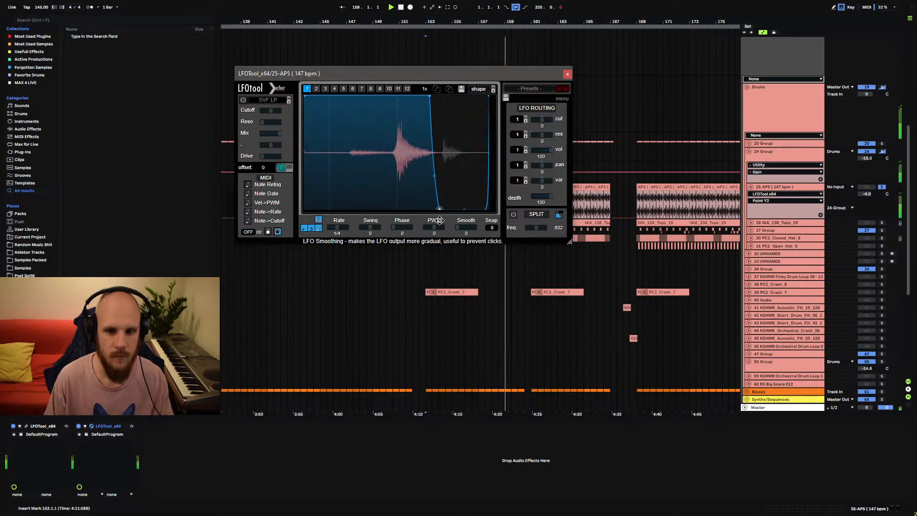
# - Unsolo the APS track, close LFOTool, and listen to the full mix from bar 153 with the 24 Group folded
pyautogui.click(883, 189)
pyautogui.click(567, 74)
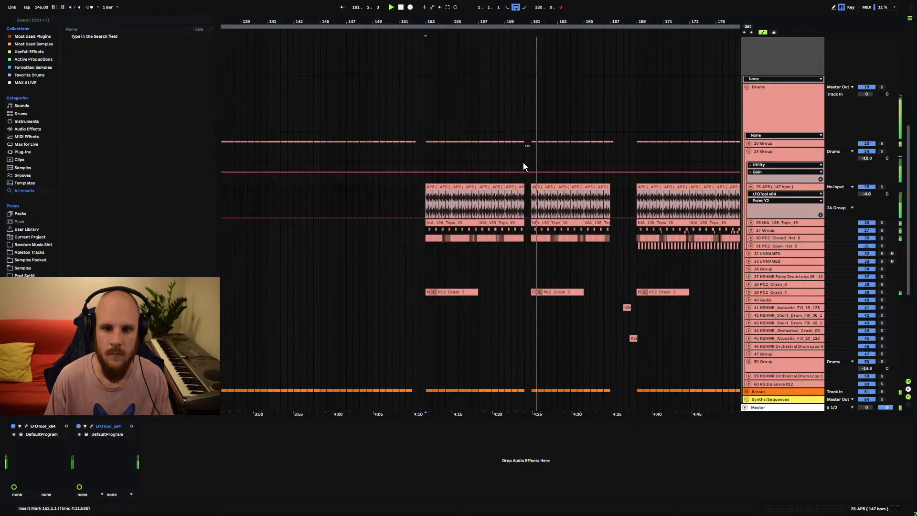
pyautogui.click(425, 204)
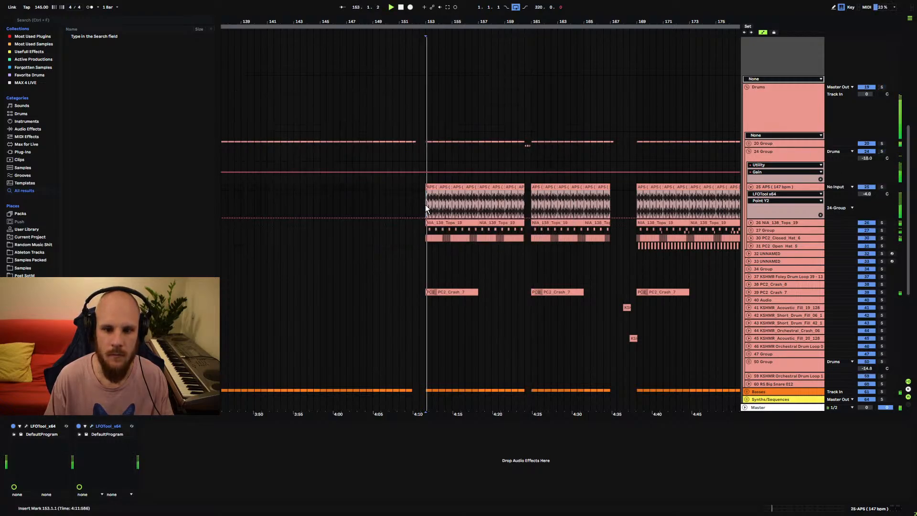
pyautogui.click(751, 186)
pyautogui.click(749, 152)
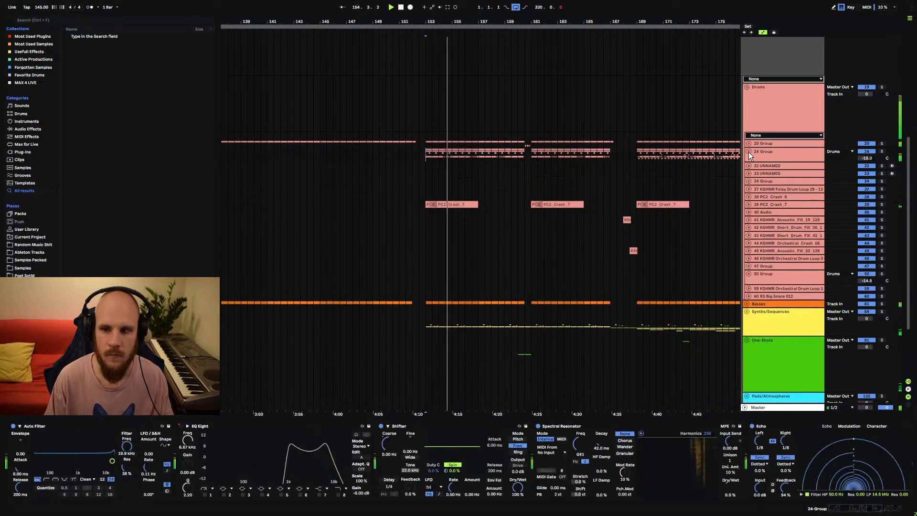
pyautogui.click(749, 152)
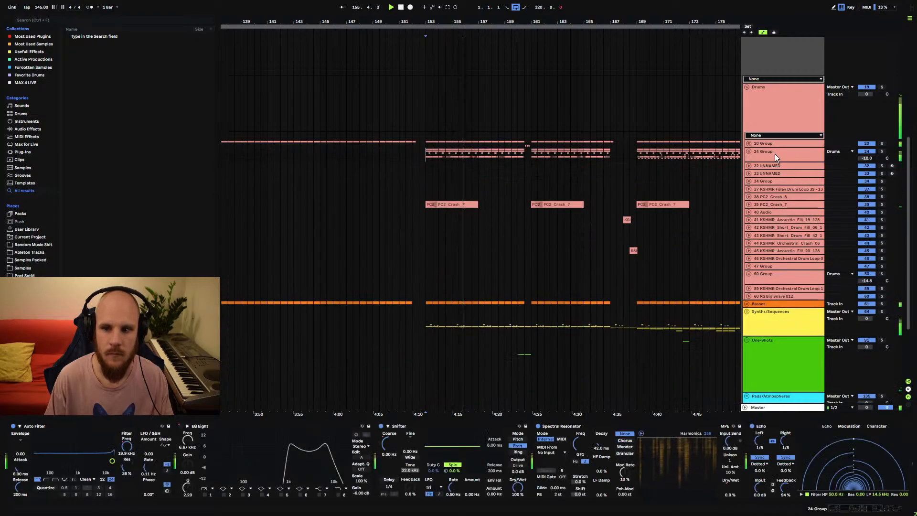
# - Solo the 27 Group inside the 24 Group and pull an EQ Eight band down to -6.82 dB at 1.70 kHz
pyautogui.click(749, 152)
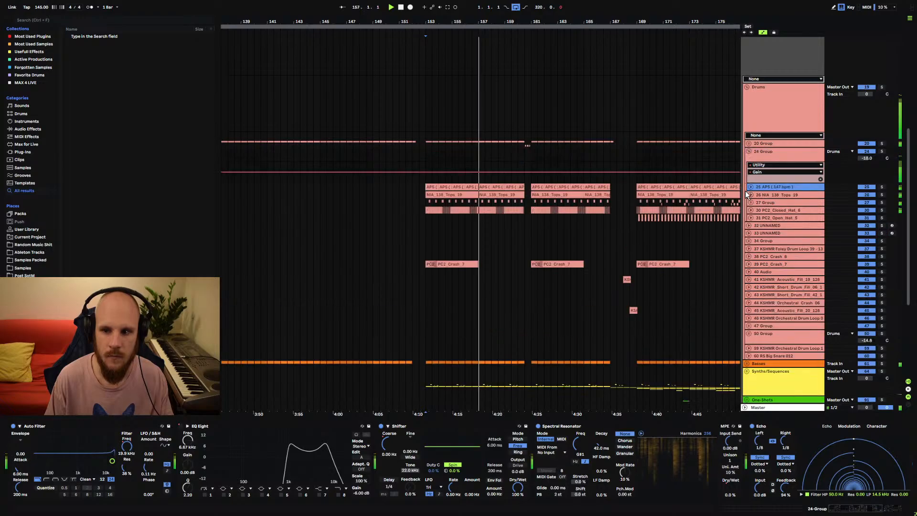
pyautogui.click(751, 202)
pyautogui.click(882, 202)
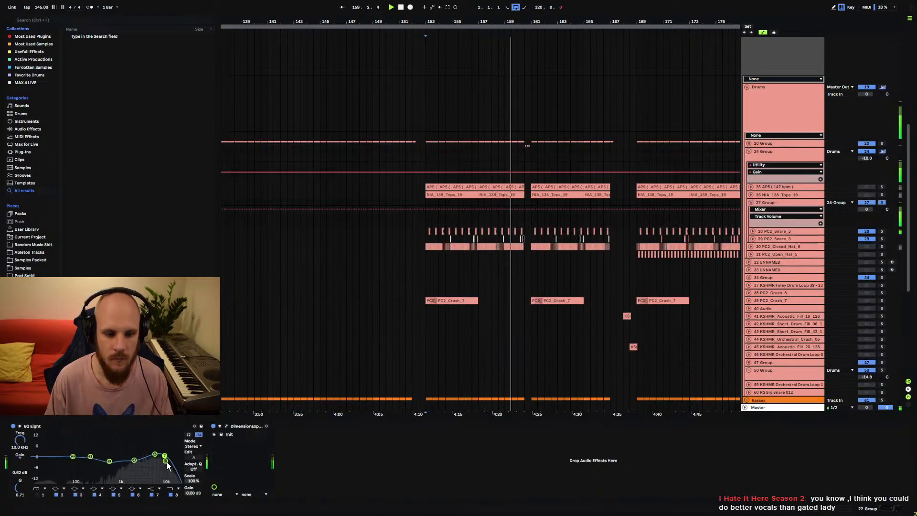
pyautogui.moveTo(165, 462); pyautogui.dragTo(130, 468)
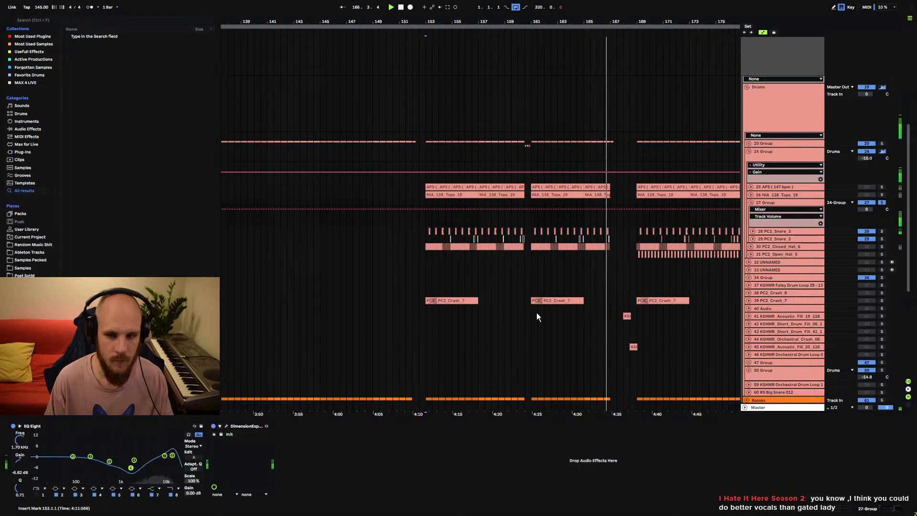
# - Unsolo the 27 Group, replay from bar 153, ease its EQ Eight midrange cut and set the high band to 7.91 kHz at 0.87 dB
pyautogui.click(882, 203)
pyautogui.press('space')
pyautogui.press('space')
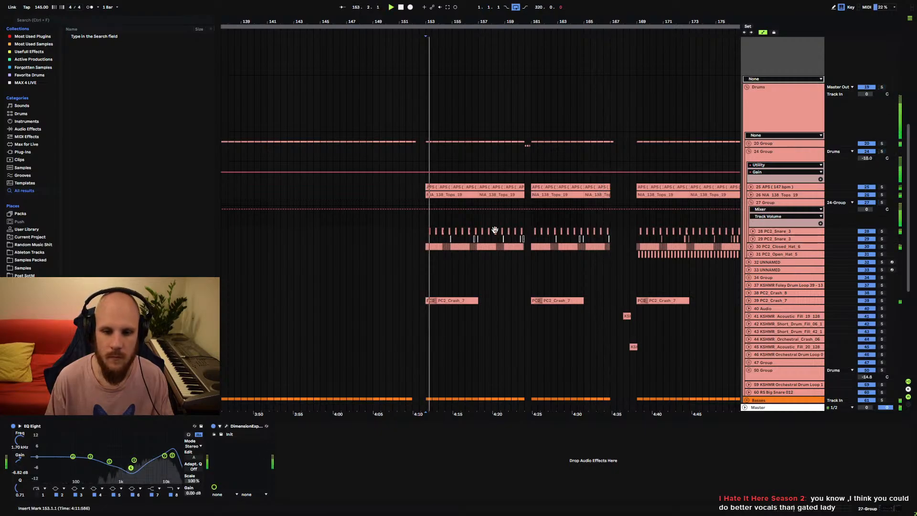
pyautogui.moveTo(136, 466); pyautogui.dragTo(160, 455)
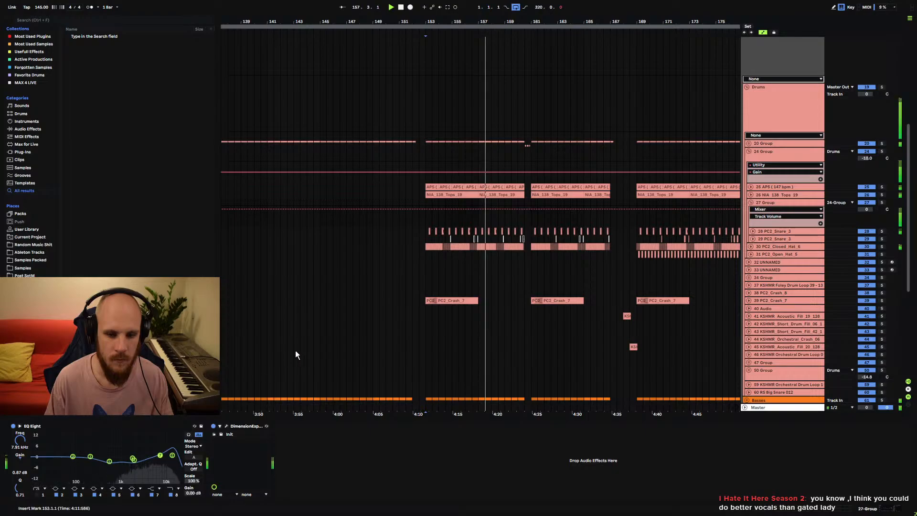
# - Listen on through the mix and fold the 27 Group and the whole Drums group
pyautogui.click(751, 203)
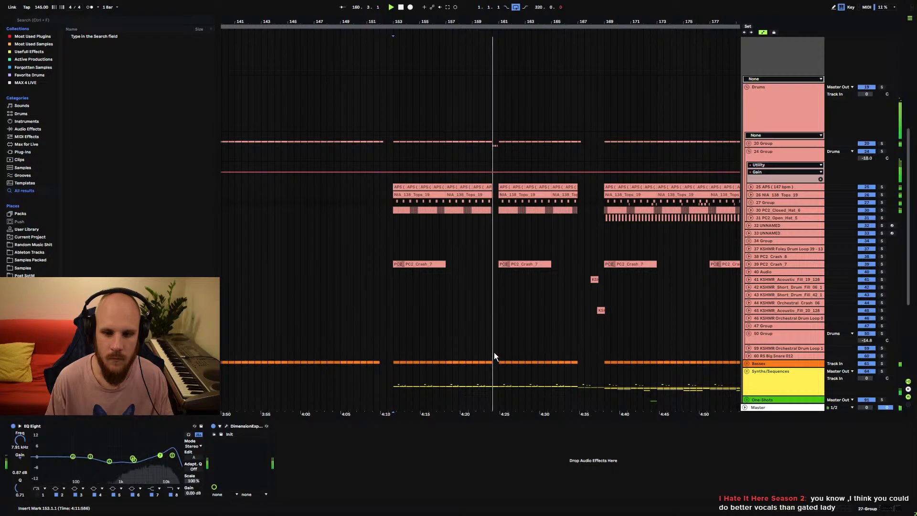
pyautogui.scroll(-5, 494, 356)
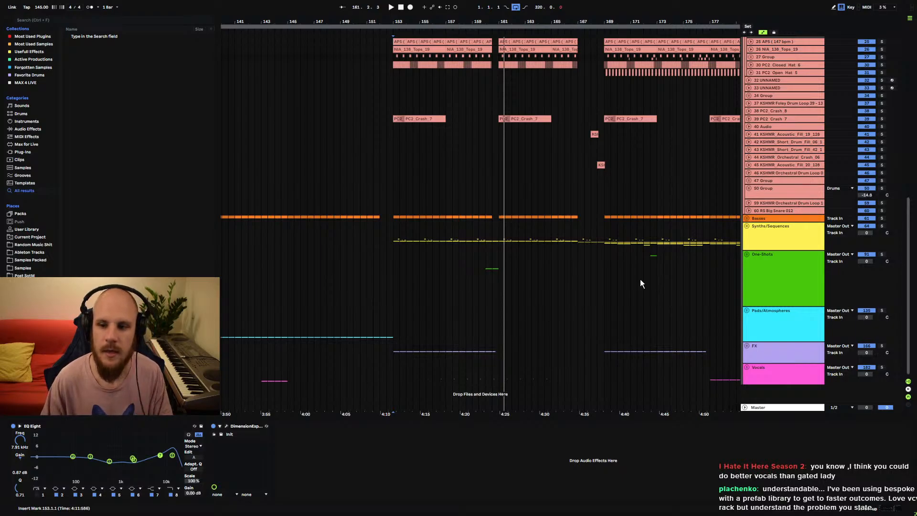
pyautogui.scroll(5, 760, 268)
pyautogui.click(749, 72)
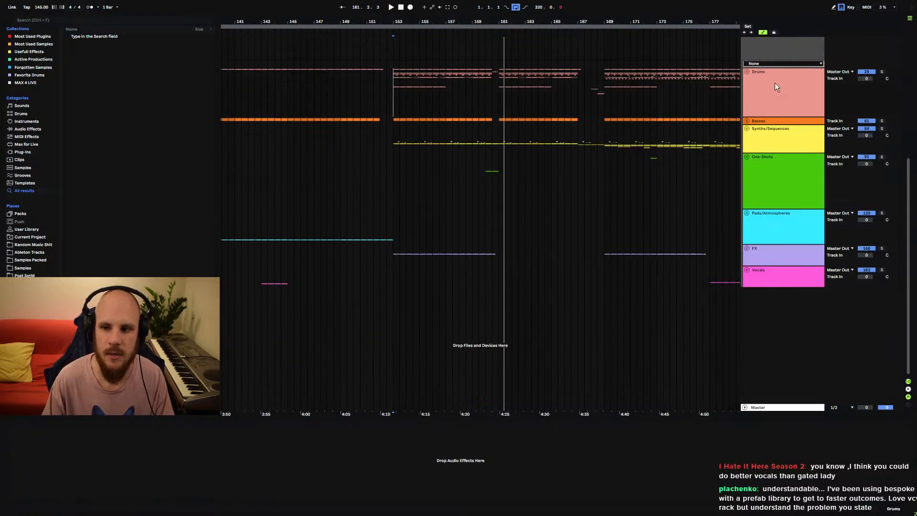
# - Play the arrangement from bar 177, where the long Vocals part starts
pyautogui.hscroll(-2, 533, 157)
pyautogui.moveTo(458, 22); pyautogui.dragTo(497, 22)
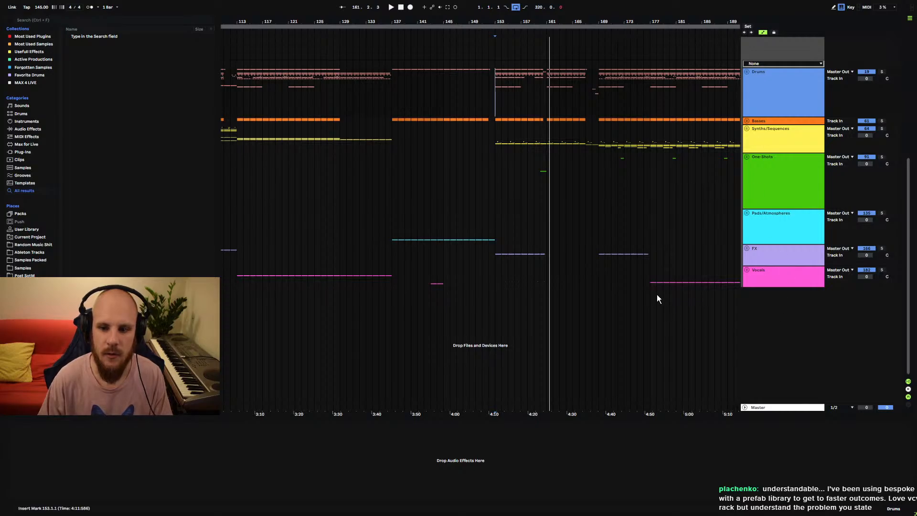
pyautogui.click(649, 279)
pyautogui.moveTo(631, 281)
pyautogui.mouseDown()
pyautogui.moveTo(601, 283)
pyautogui.moveTo(497, 323)
pyautogui.mouseUp()
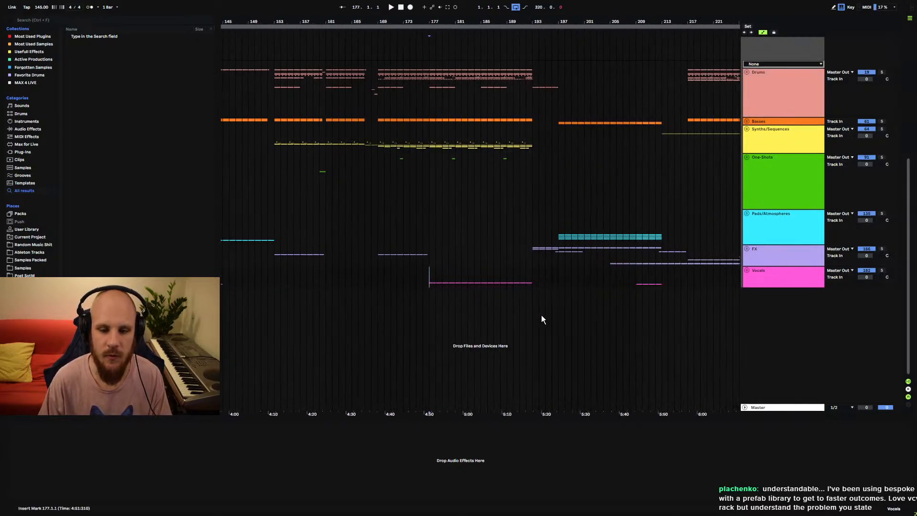
pyautogui.press('space')
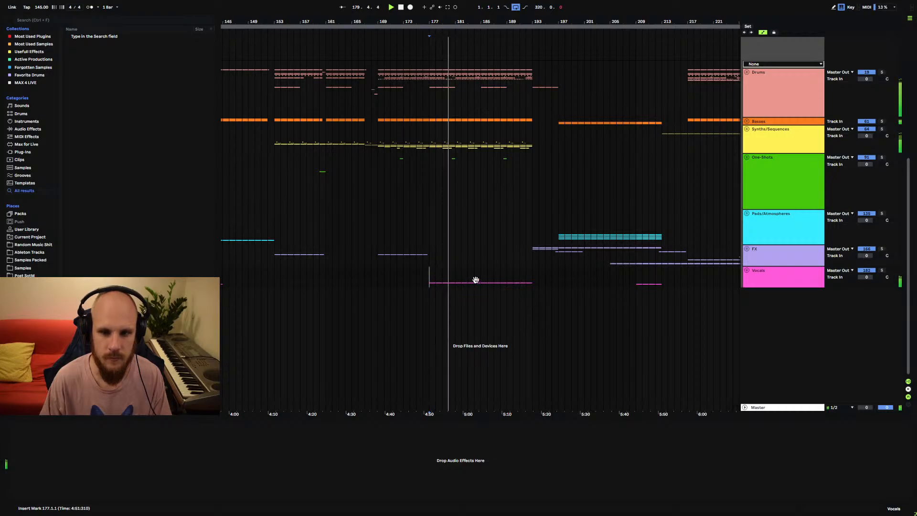
pyautogui.moveTo(475, 278); pyautogui.dragTo(502, 271)
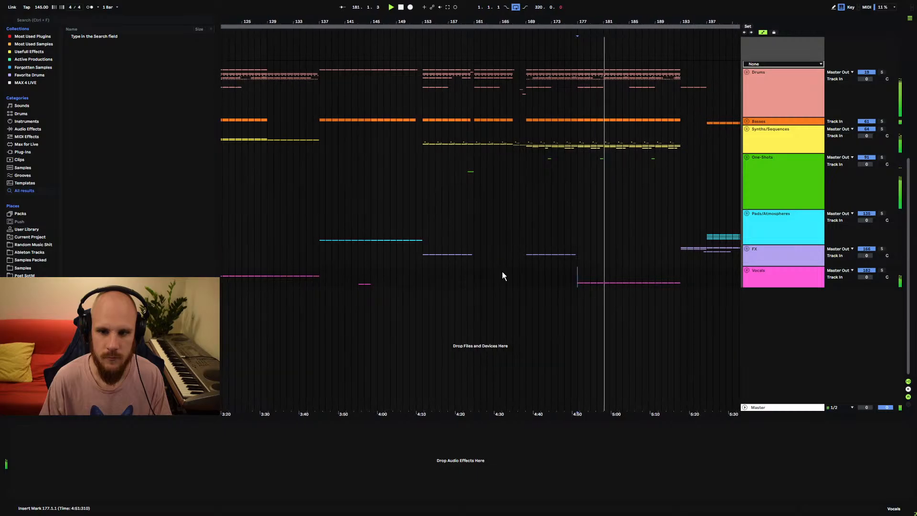
# - Unfold the One-Shots group and lower the volume of track 95 to -20.1 dB during a replay from bar 177
pyautogui.click(746, 157)
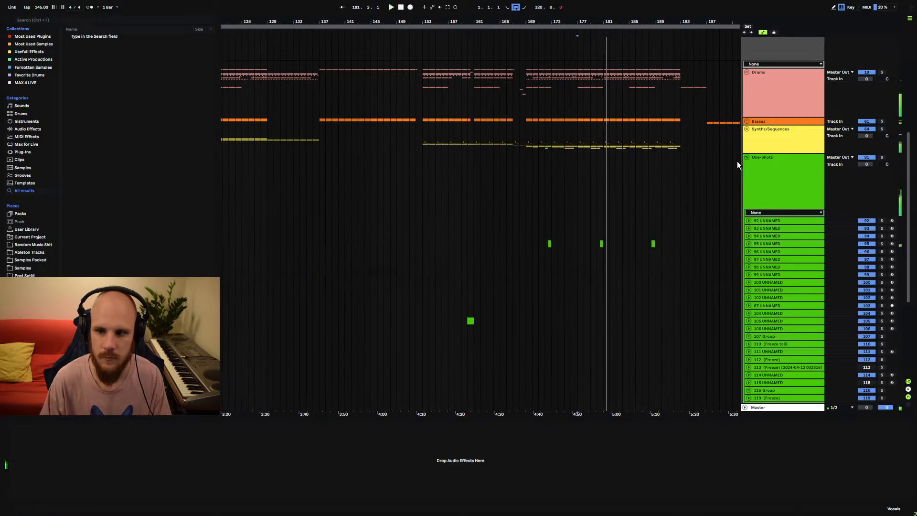
pyautogui.click(749, 244)
pyautogui.click(757, 242)
pyautogui.scroll(-5, 866, 250)
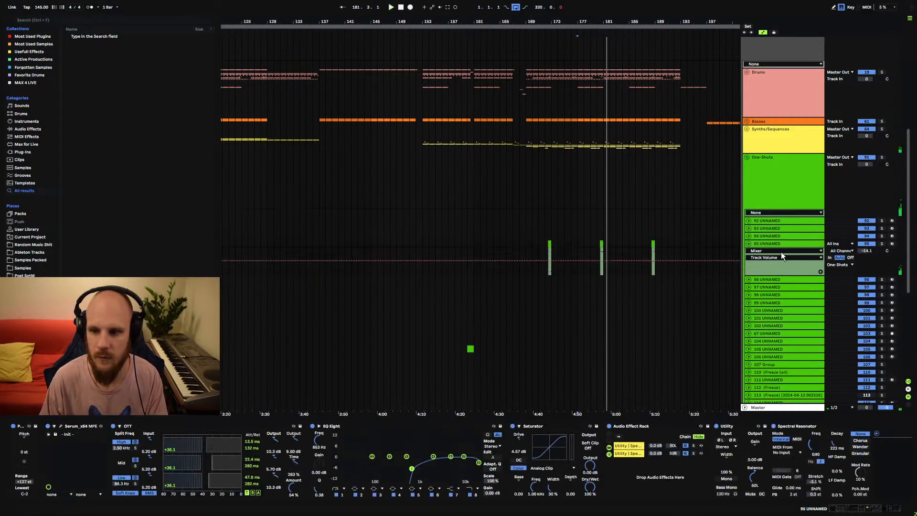
pyautogui.press('Down')
pyautogui.press('Down')
pyautogui.press('Down')
pyautogui.press('space')
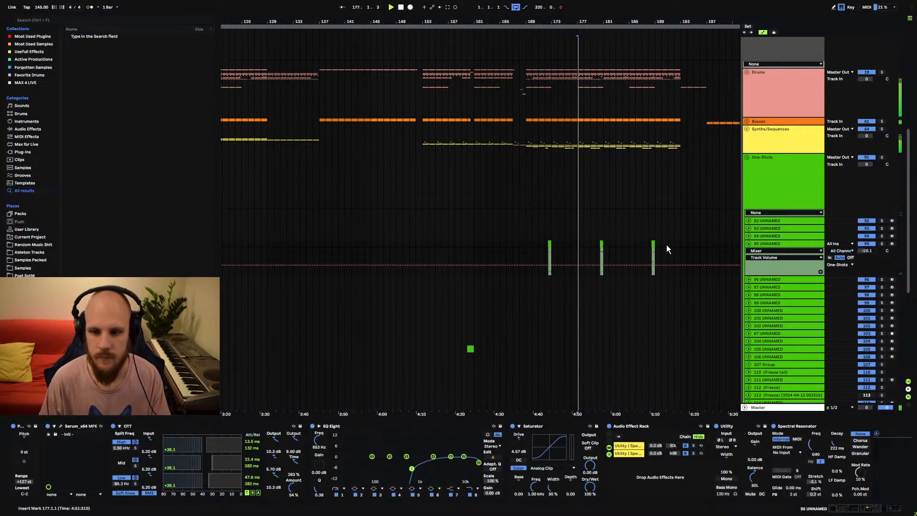
# - Audition the one-shot around bar 180, deactivate track 95, and fold the One-Shots group
pyautogui.click(749, 243)
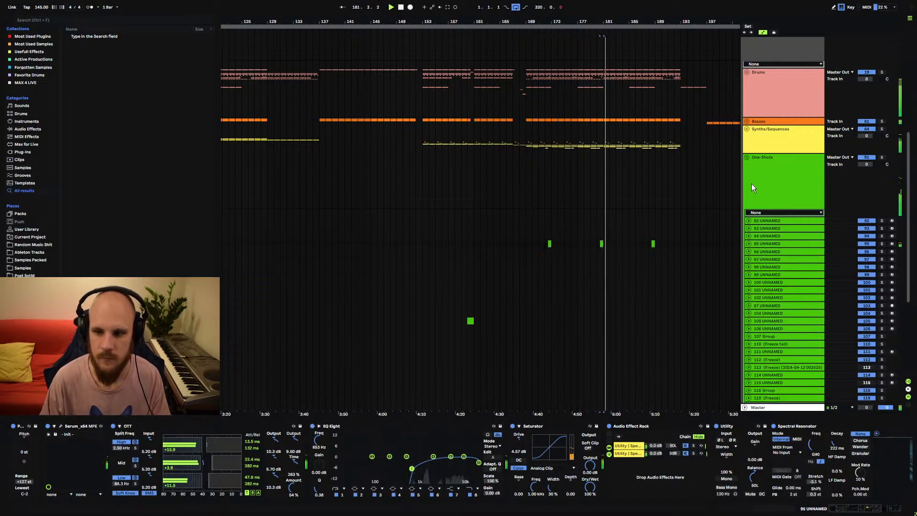
pyautogui.click(747, 158)
pyautogui.click(747, 157)
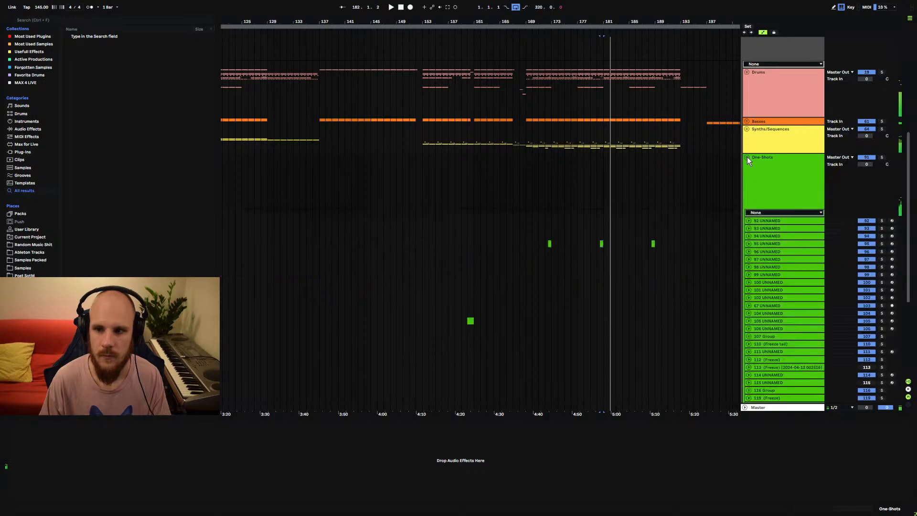
pyautogui.click(764, 244)
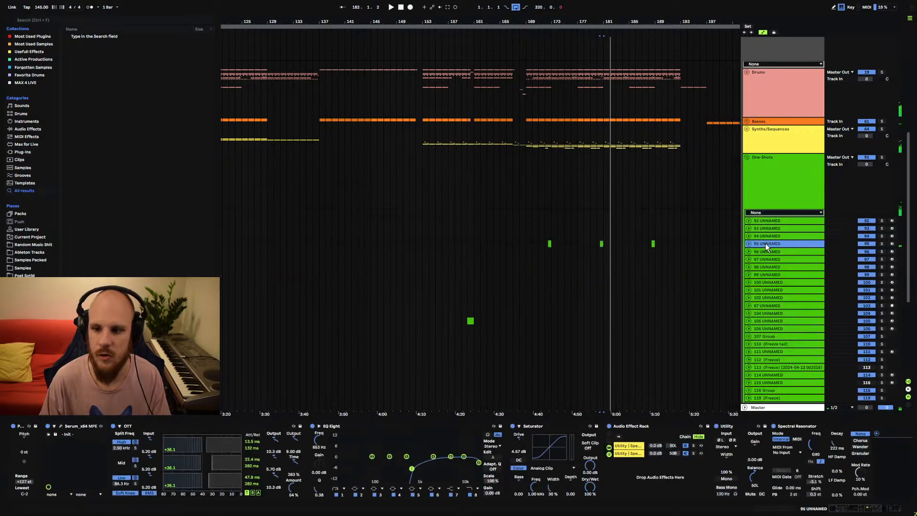
pyautogui.click(867, 243)
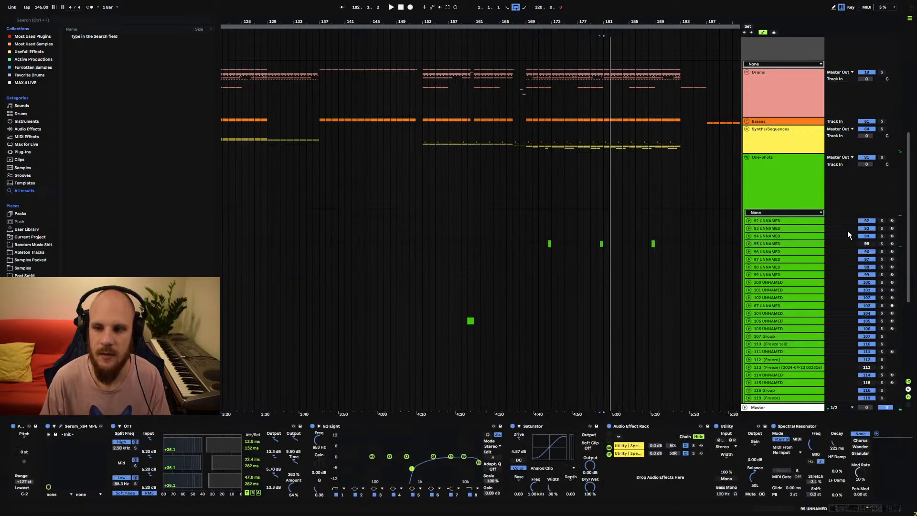
pyautogui.click(746, 158)
# - Look over the arrangement from bar 113 onward and select the Vocals group
pyautogui.click(776, 140)
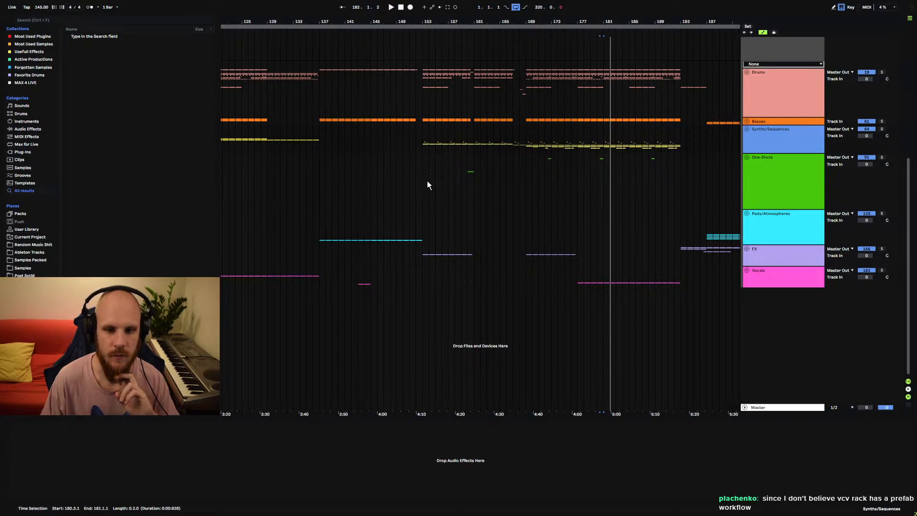
pyautogui.moveTo(427, 181); pyautogui.dragTo(502, 176)
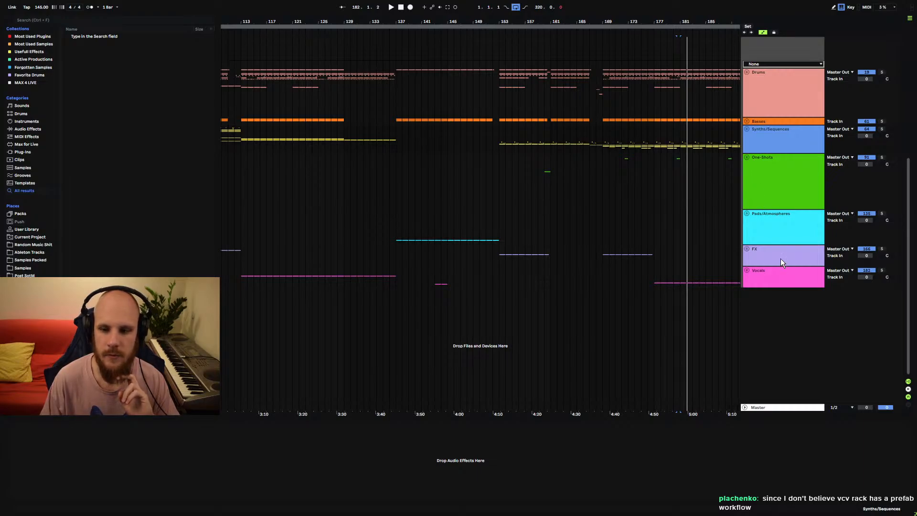
pyautogui.click(780, 276)
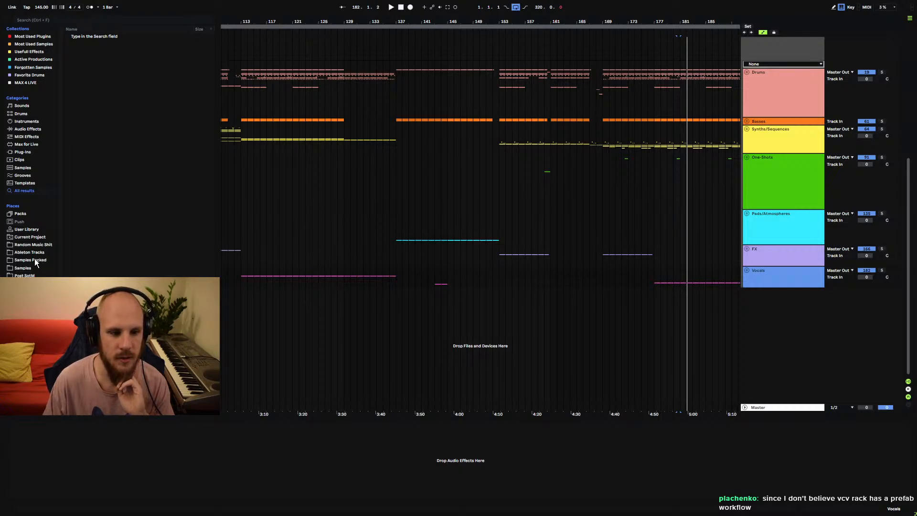
# - Browse the Samples Packed folder to KSHMR - Sounds of KSHMR VOL 2 and open its Vocals - Ethnic subfolder
pyautogui.click(34, 258)
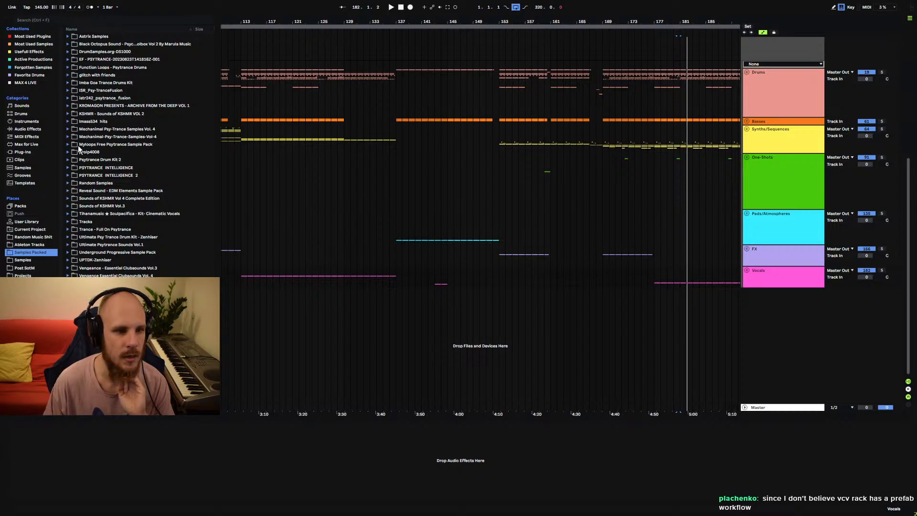
pyautogui.click(68, 114)
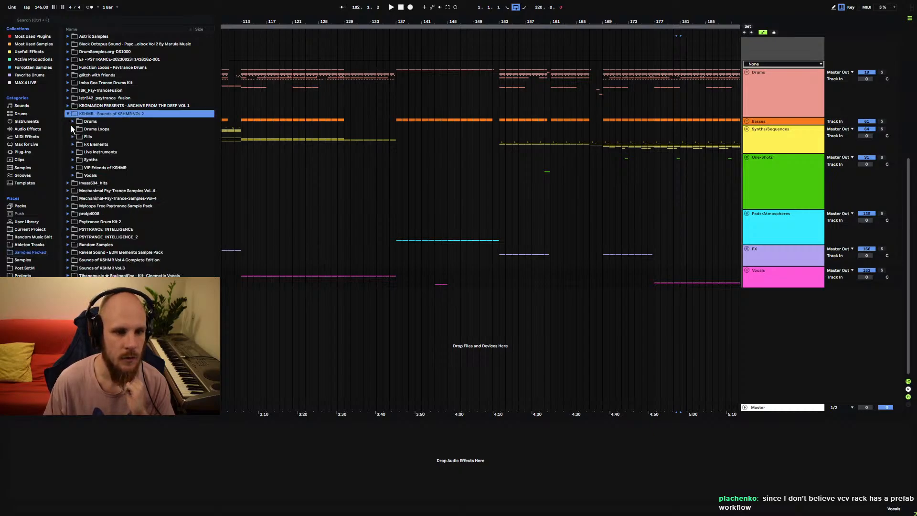
pyautogui.click(67, 113)
pyautogui.click(68, 113)
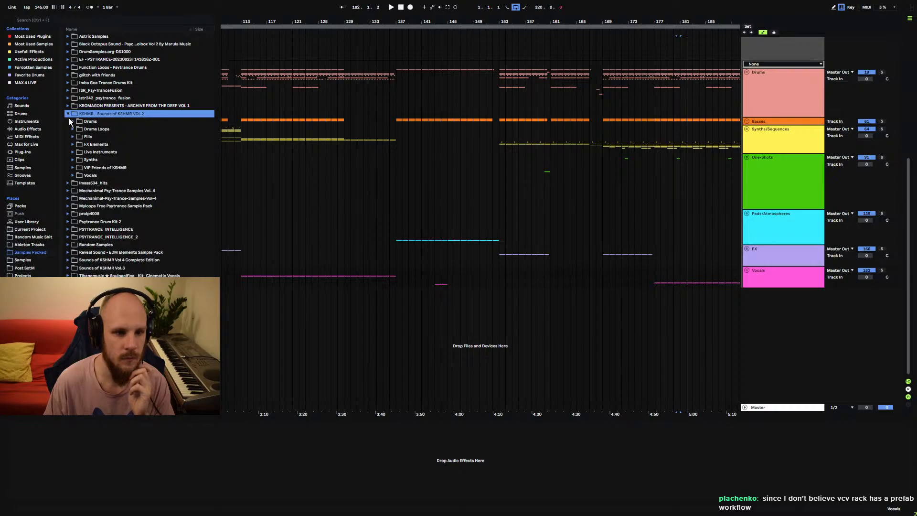
pyautogui.click(73, 176)
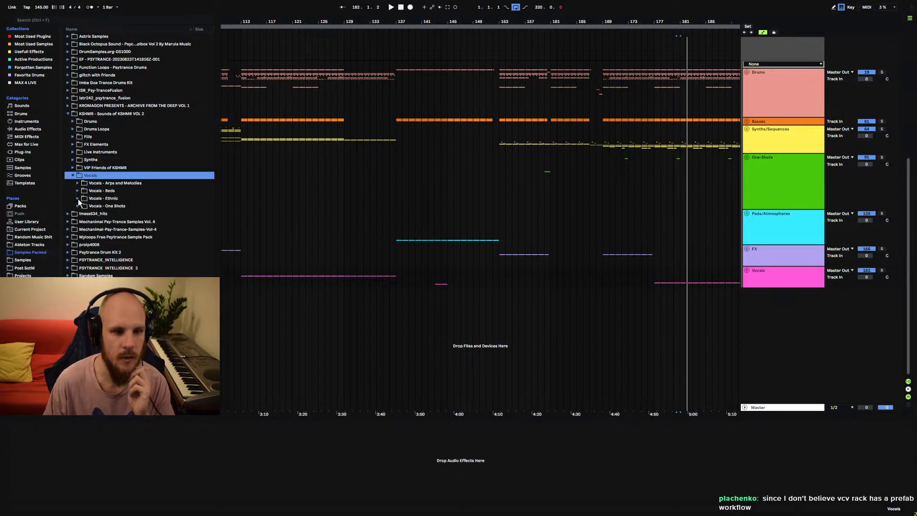
pyautogui.click(78, 199)
pyautogui.scroll(-6, 136, 258)
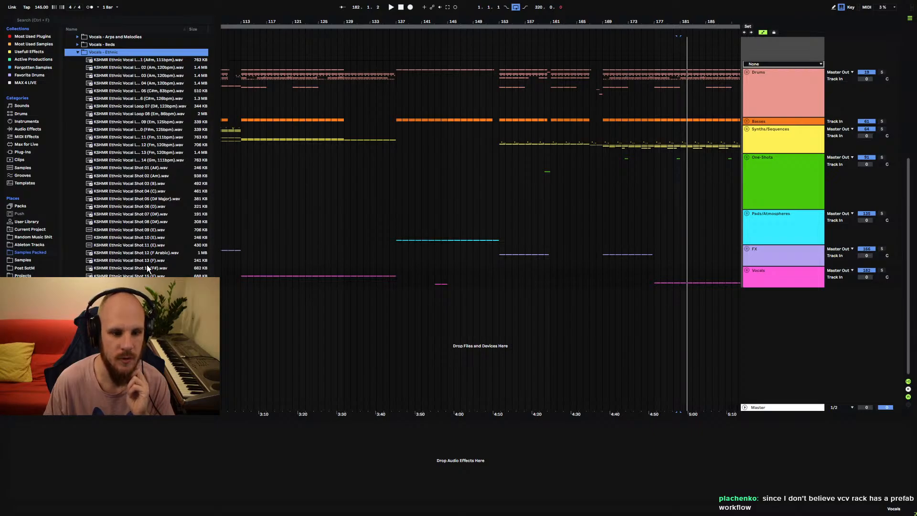
# - Audition several KSHMR Ethnic Vocal Shot samples, working back from shot 15 through 10, 09 and 08 to 07
pyautogui.click(131, 284)
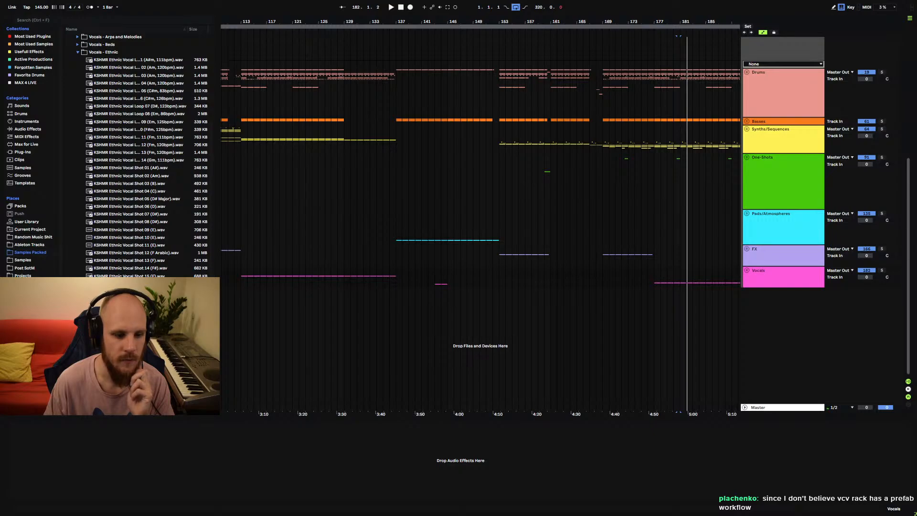
pyautogui.press('Up')
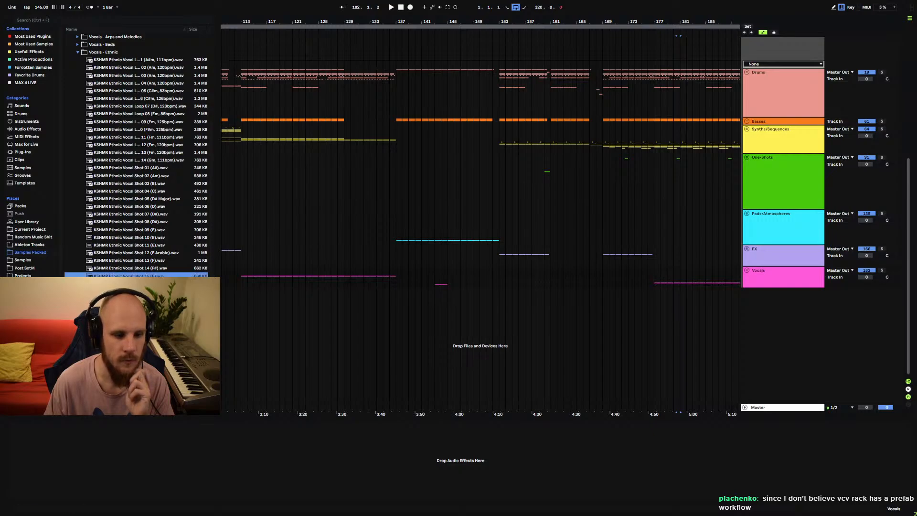
pyautogui.click(155, 261)
pyautogui.click(153, 237)
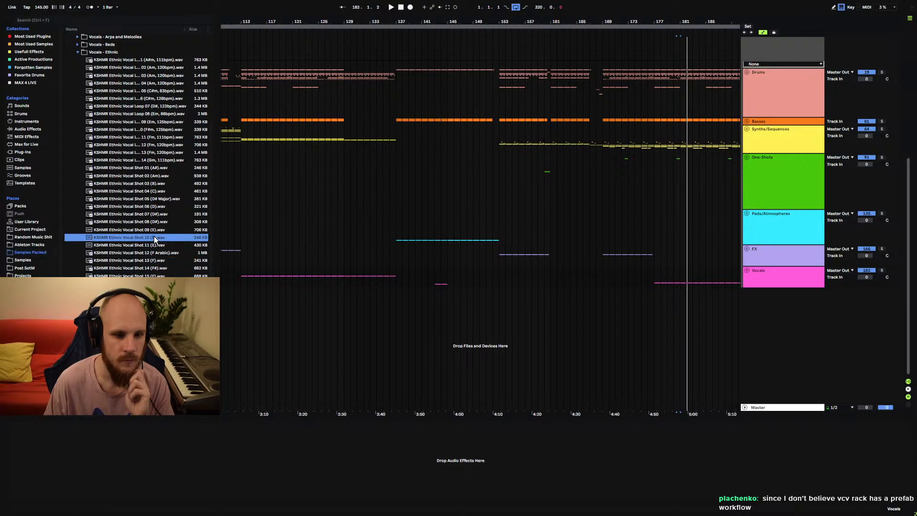
pyautogui.click(156, 230)
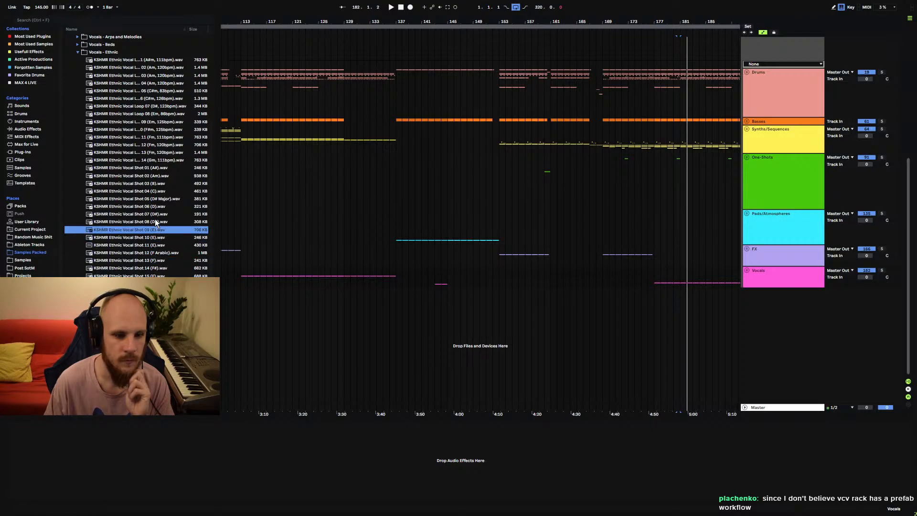
pyautogui.click(154, 221)
pyautogui.click(157, 215)
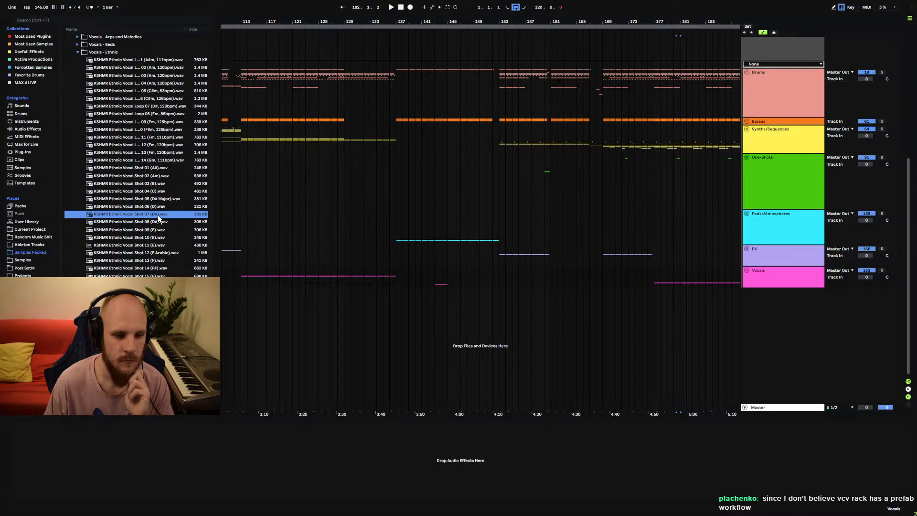
# - Audition KSHMR Ethnic Vocal Loops 03, 09 and 14, and return to the Vocals - Ethnic folder
pyautogui.scroll(3, 146, 221)
pyautogui.click(101, 116)
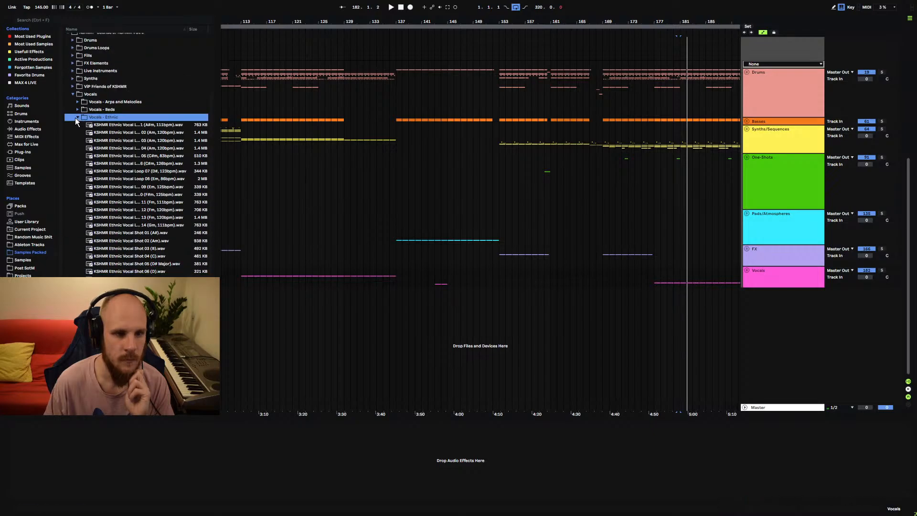
pyautogui.click(150, 141)
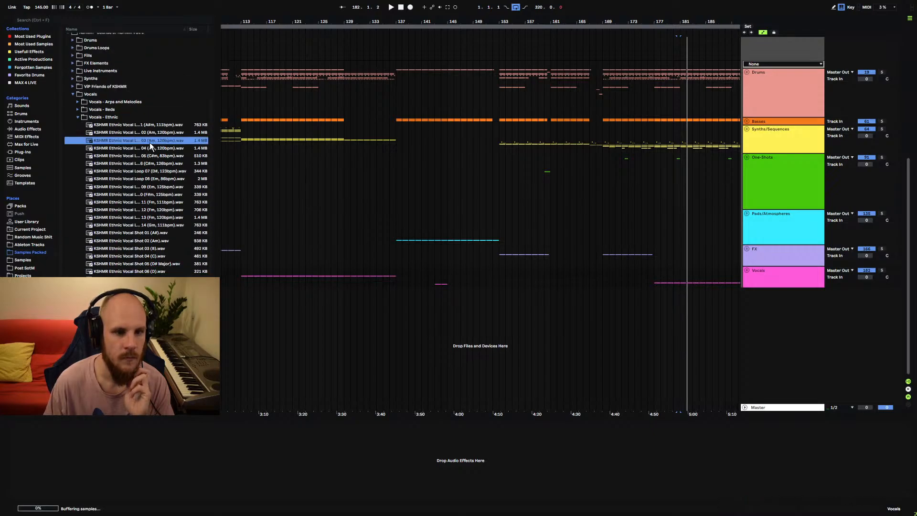
pyautogui.click(150, 186)
pyautogui.click(157, 225)
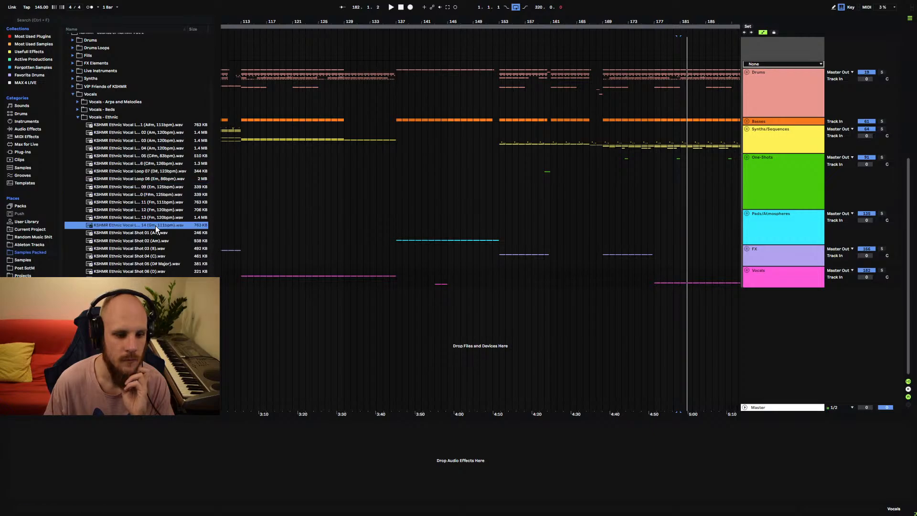
pyautogui.click(107, 119)
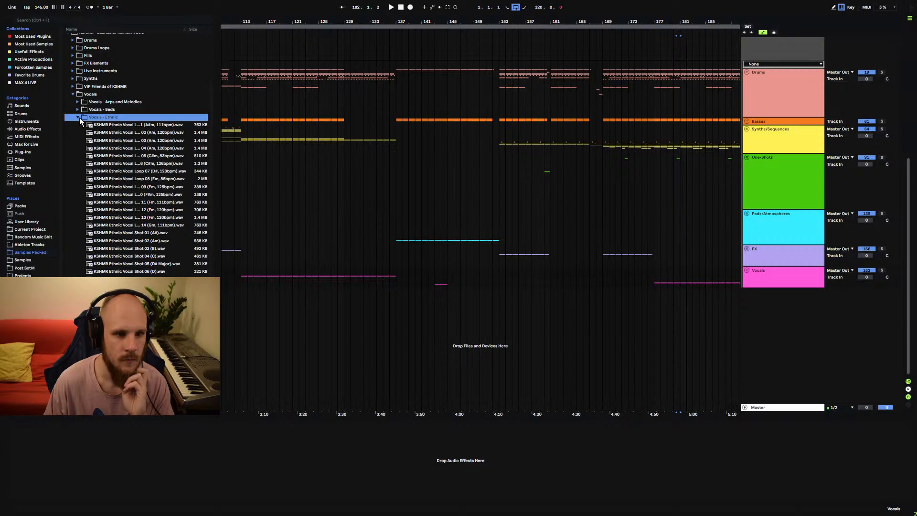
# - Collapse the KSHMR VOL 2 folders and open Vocals > Ethnic and World in Sounds of KSHMR Vol 4 Complete Edition
pyautogui.click(78, 117)
pyautogui.click(72, 174)
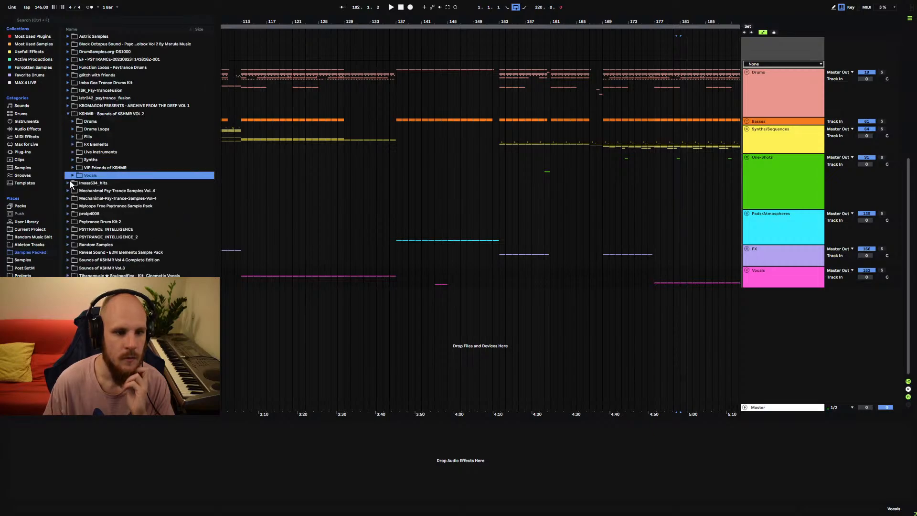
pyautogui.click(95, 261)
pyautogui.click(68, 260)
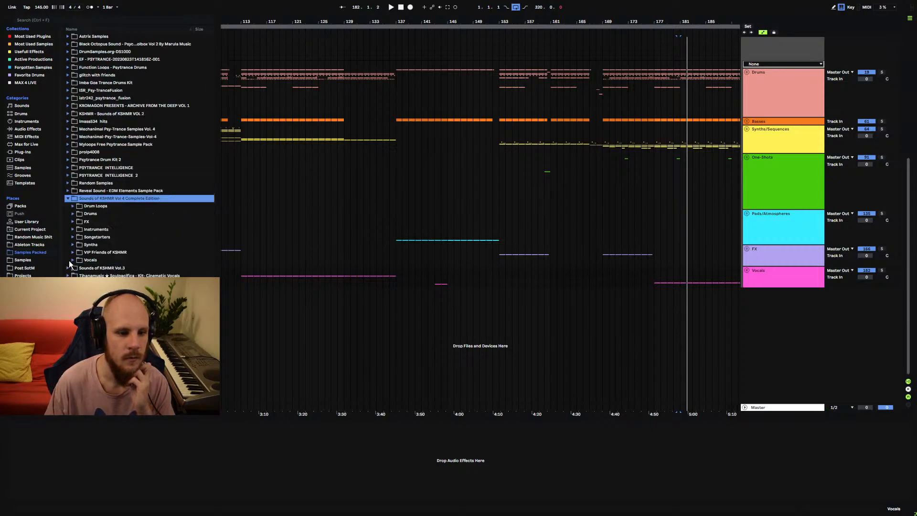
pyautogui.click(73, 260)
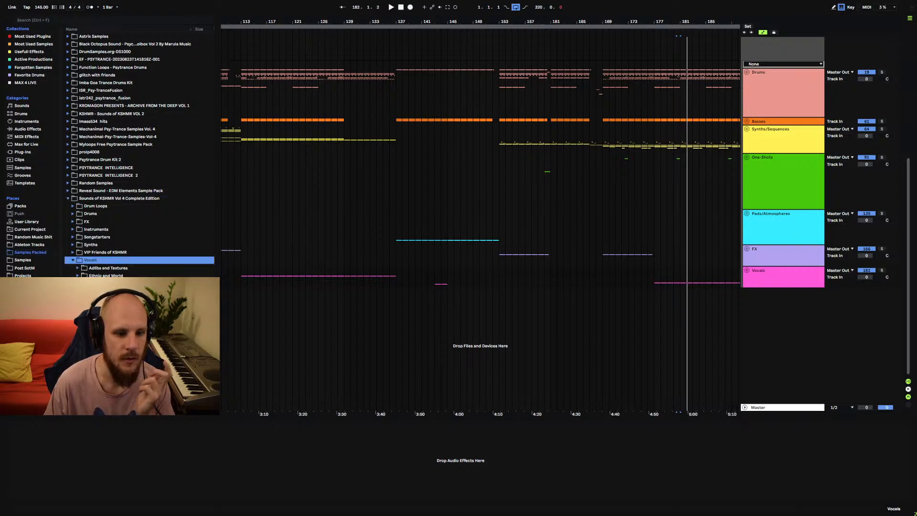
pyautogui.click(77, 276)
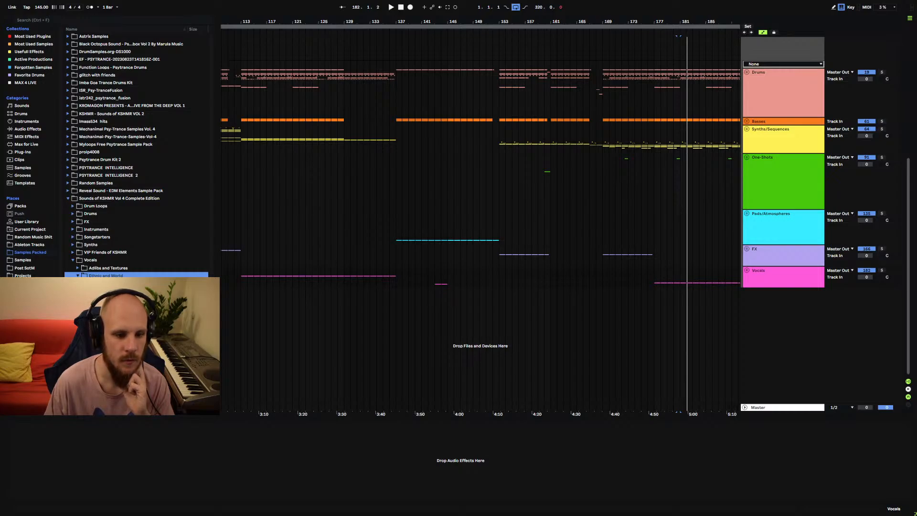
# - Open the Kids Singing folder within Ethnic and World and audition its singing loops, including Loop 04
pyautogui.press('Down')
pyautogui.scroll(-3, 137, 214)
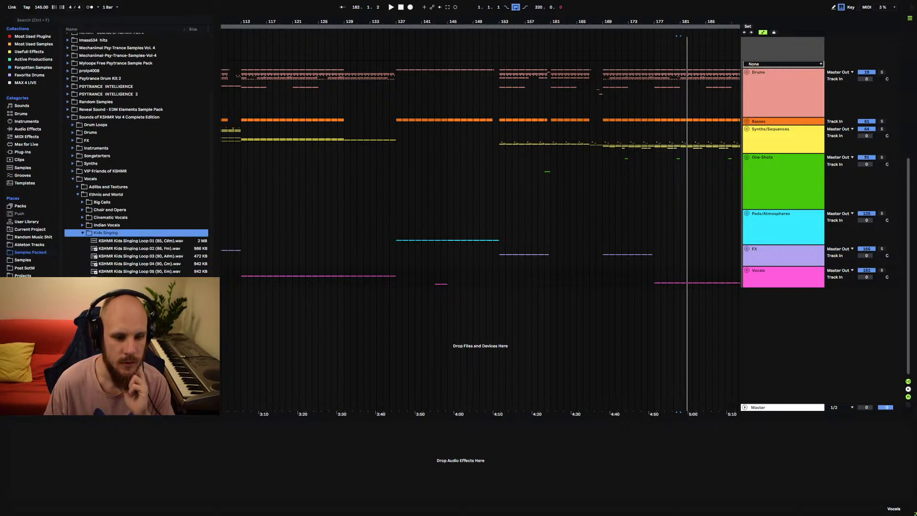
pyautogui.click(139, 294)
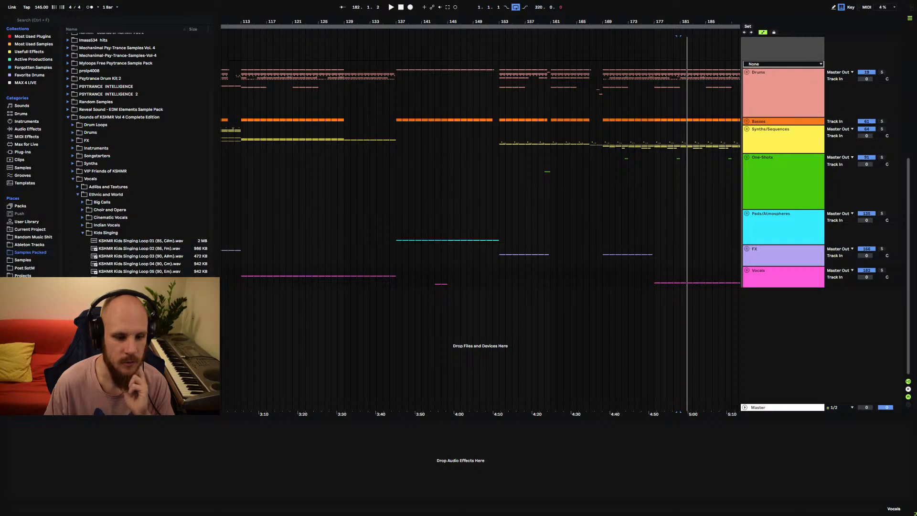
pyautogui.click(108, 234)
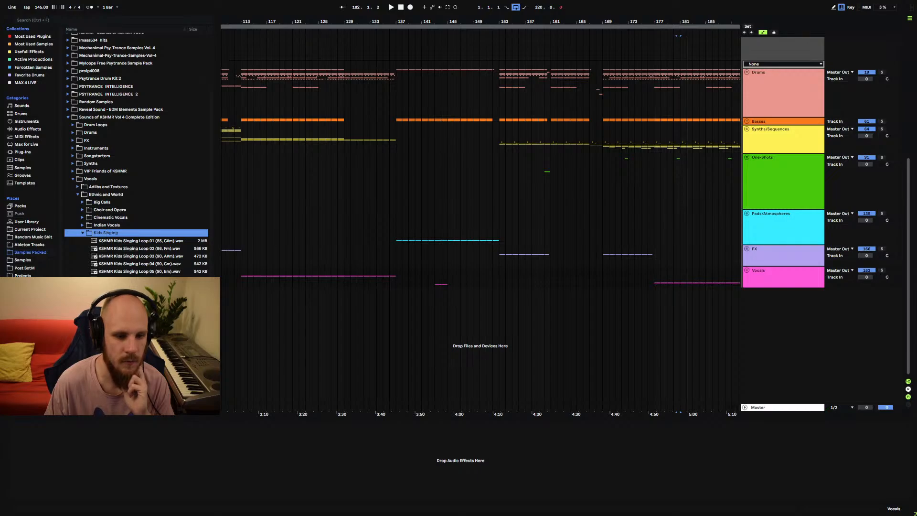
pyautogui.click(134, 295)
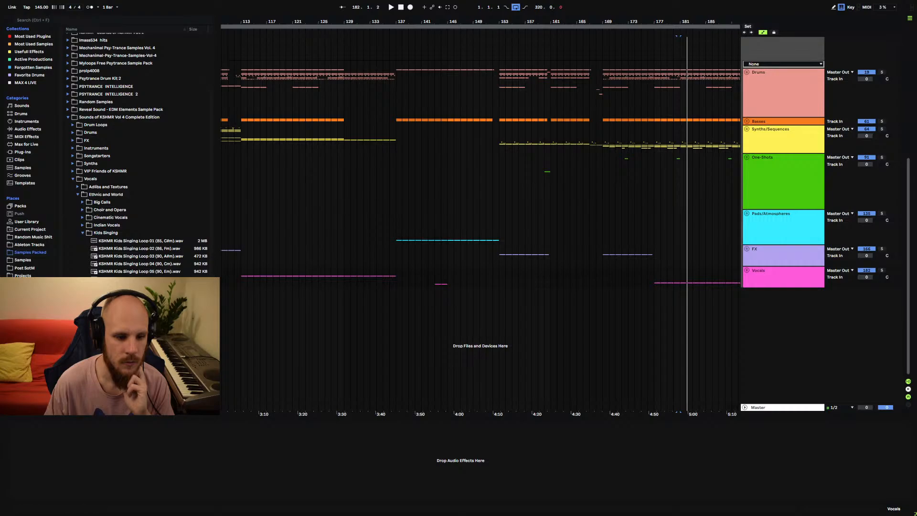
pyautogui.click(147, 264)
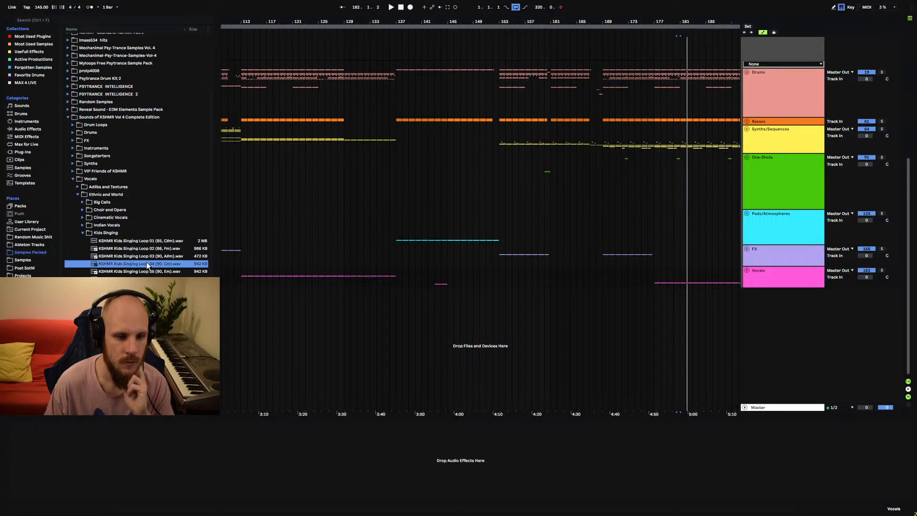
pyautogui.click(100, 232)
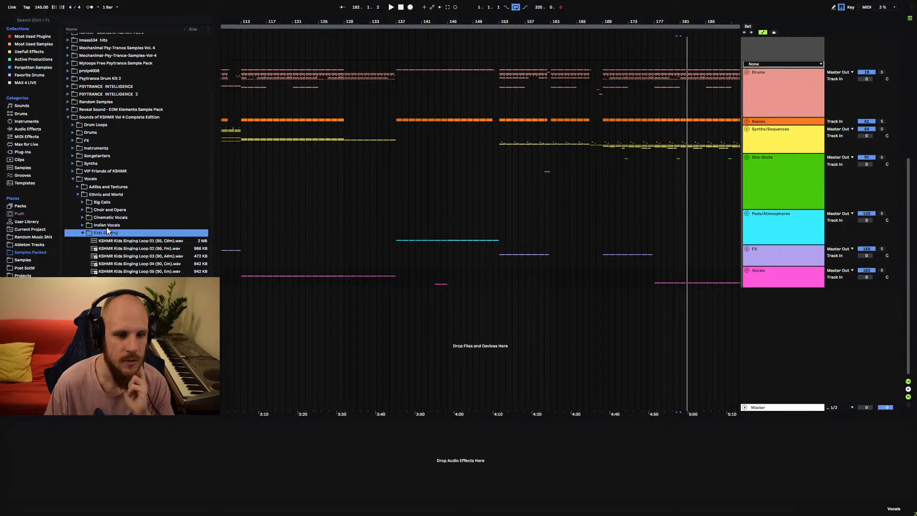
# - Open the Indian Vocals folder, look through its One Shots samples and collapse that subfolder again
pyautogui.click(107, 226)
pyautogui.click(82, 225)
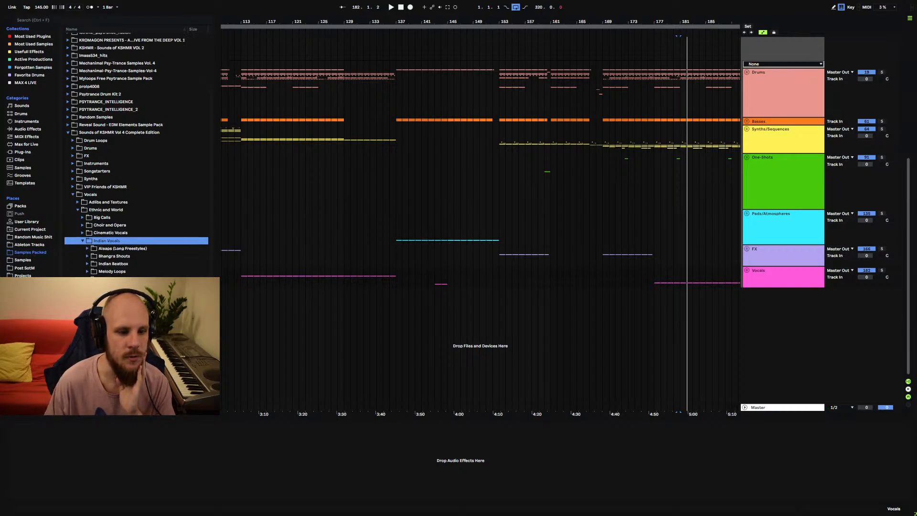
pyautogui.doubleClick(110, 279)
pyautogui.scroll(-5, 144, 281)
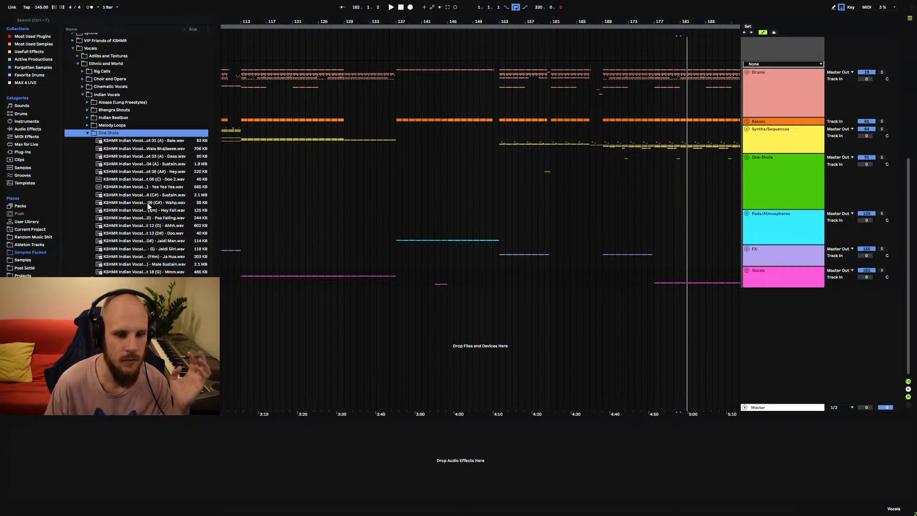
pyautogui.click(88, 133)
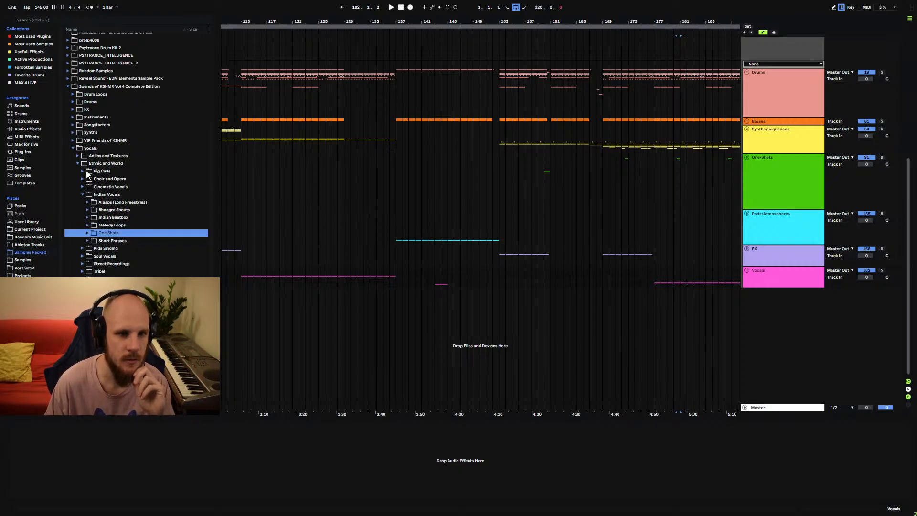
# - Open the Short Phrases subfolder of Indian Vocals and audition its male and female phrases
pyautogui.click(88, 240)
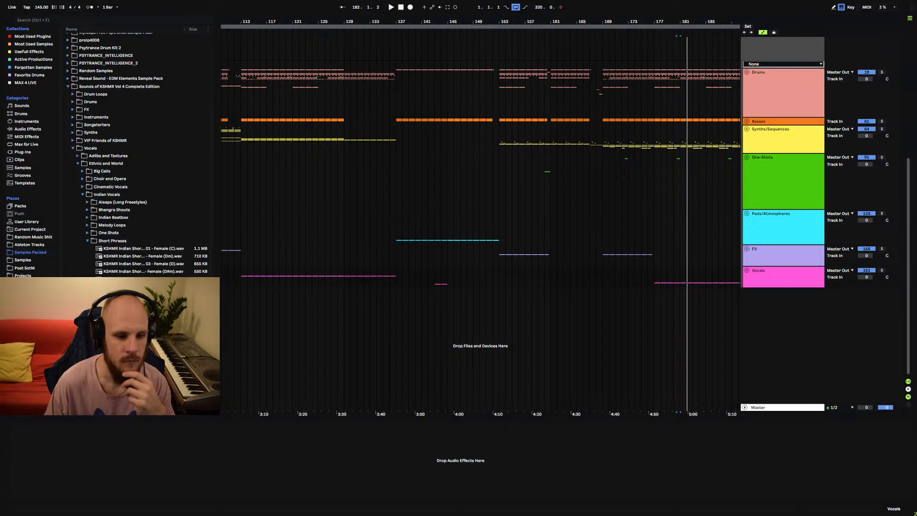
pyautogui.scroll(-3, 138, 158)
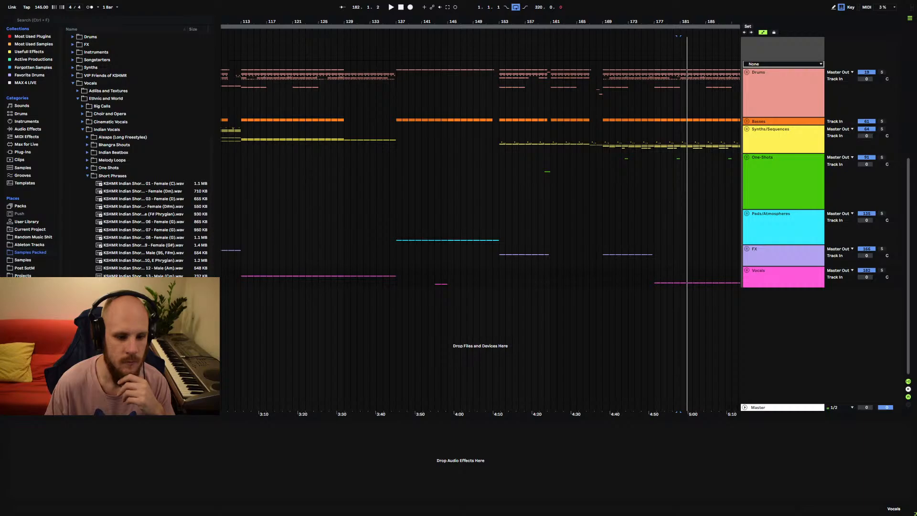
pyautogui.click(108, 176)
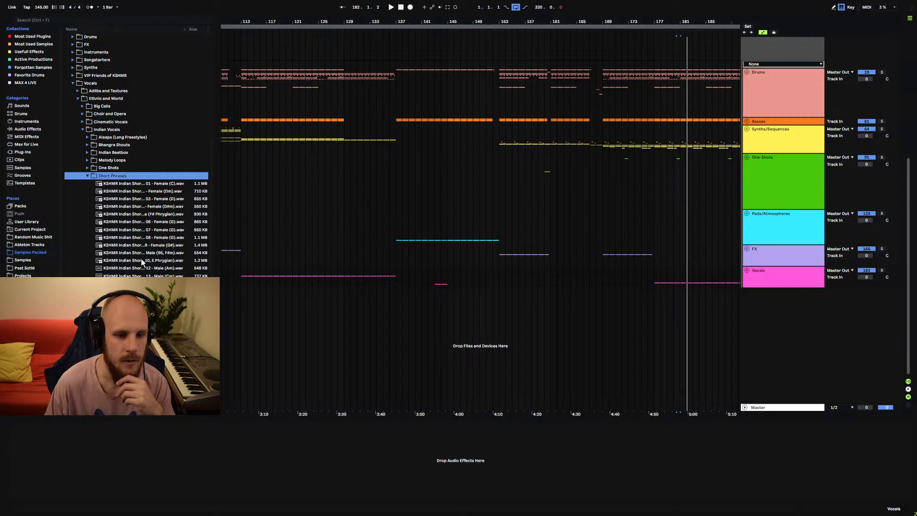
pyautogui.click(129, 299)
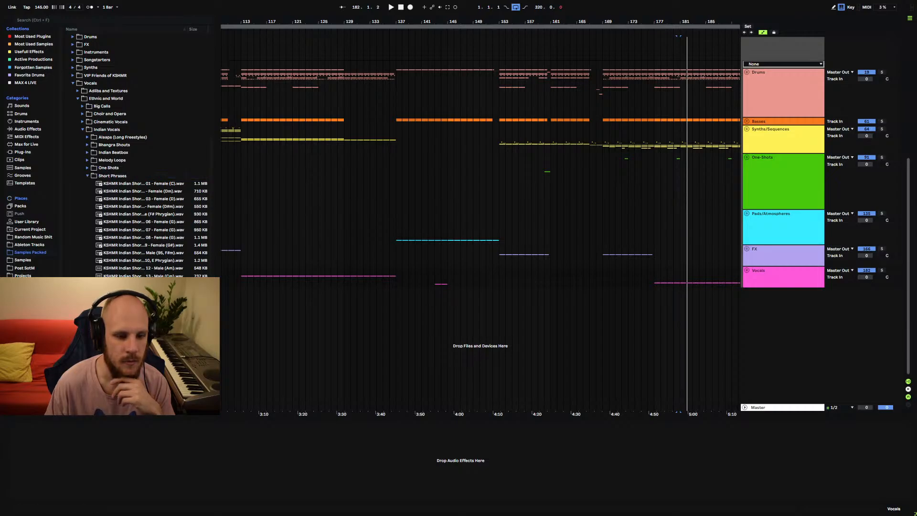
pyautogui.click(167, 239)
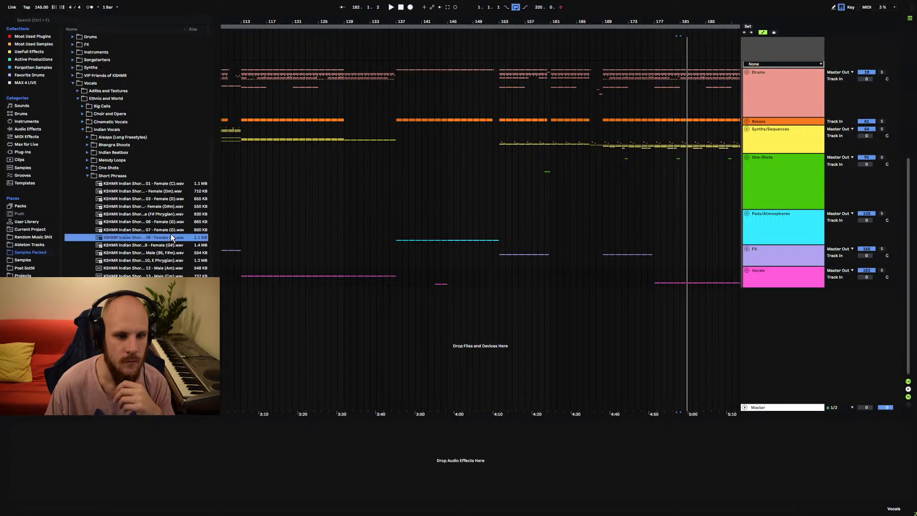
pyautogui.click(176, 215)
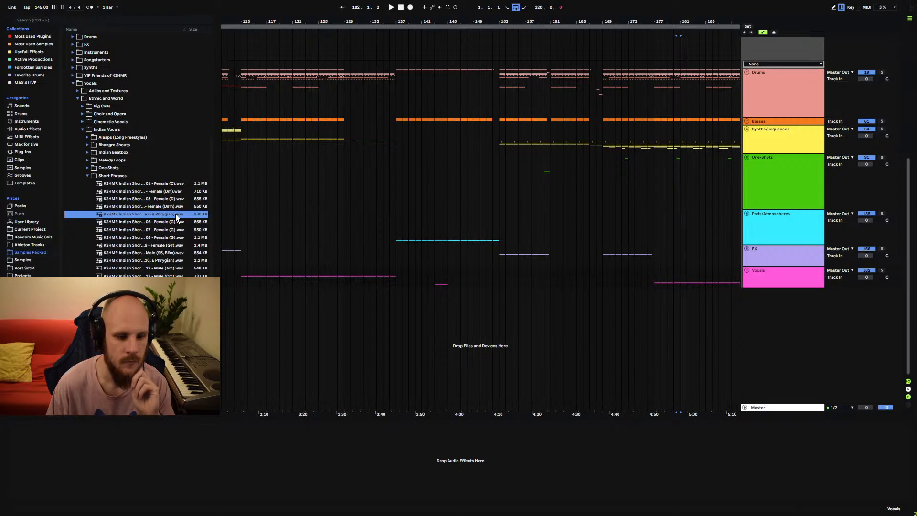
pyautogui.click(176, 207)
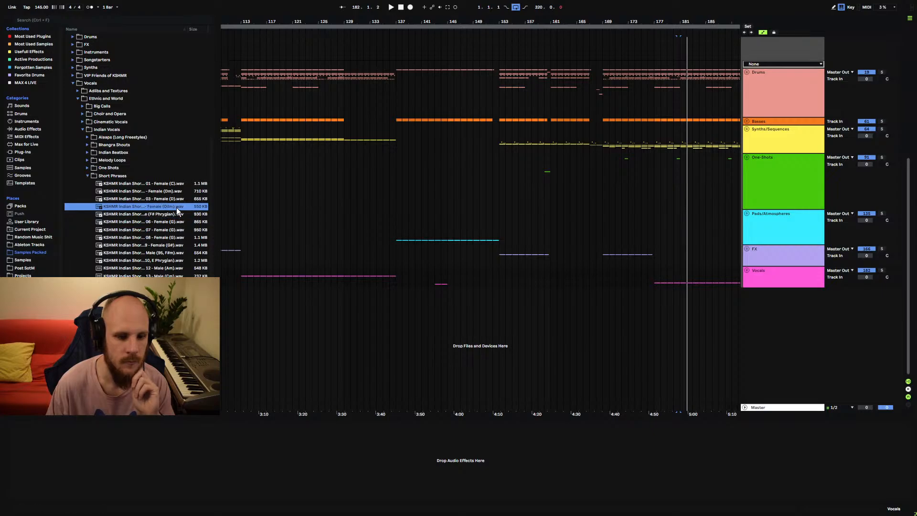
pyautogui.click(178, 192)
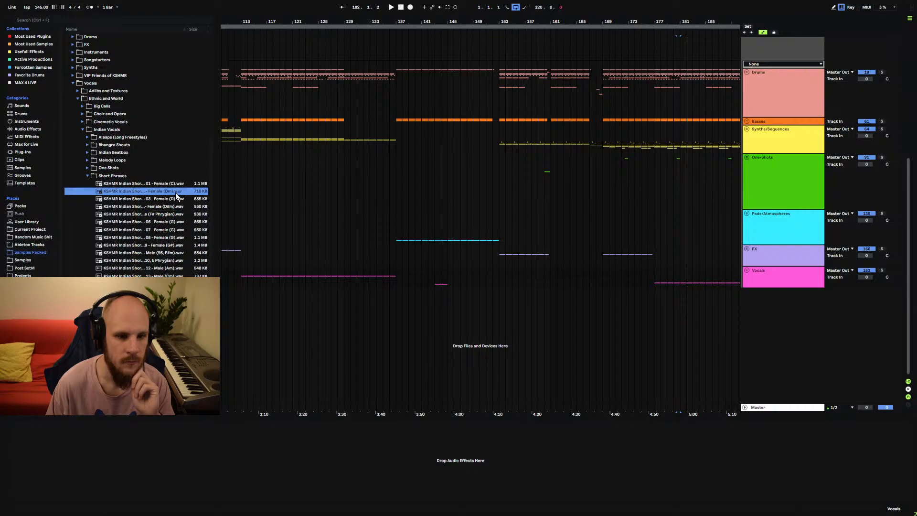
pyautogui.click(174, 185)
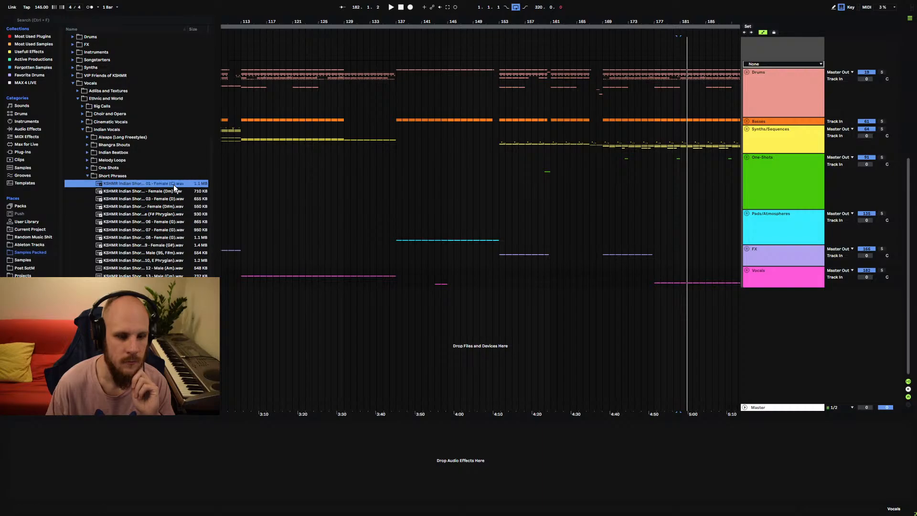
pyautogui.click(104, 175)
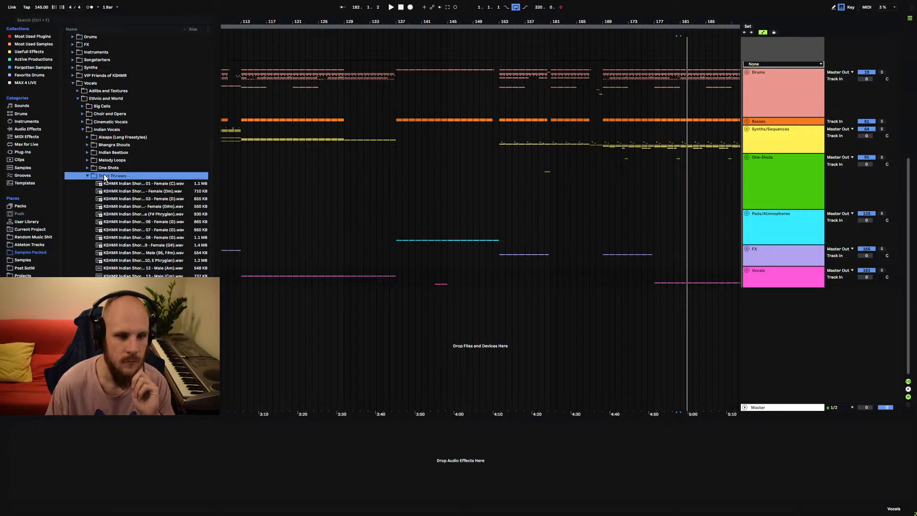
pyautogui.click(165, 191)
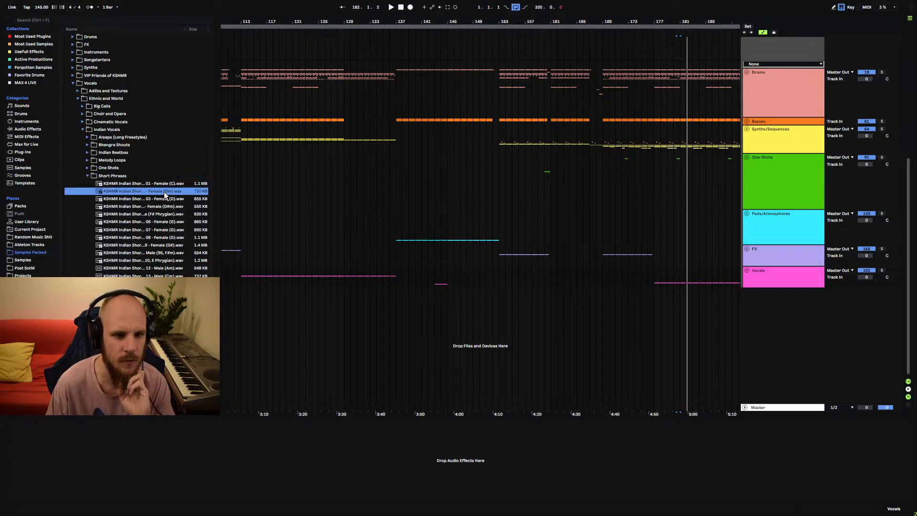
pyautogui.click(108, 176)
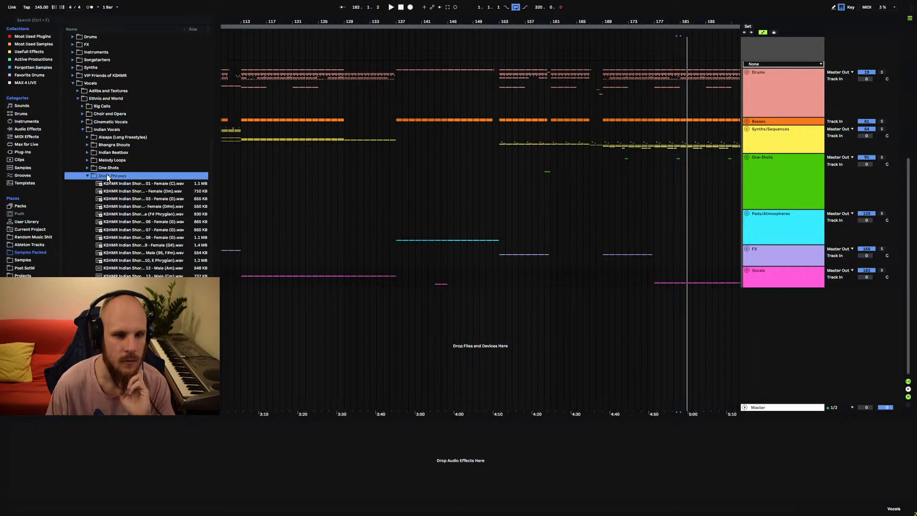
# - Reopen the Indian Vocals One Shots subfolder and audition its samples, including the 04 (A) Sustain
pyautogui.click(90, 169)
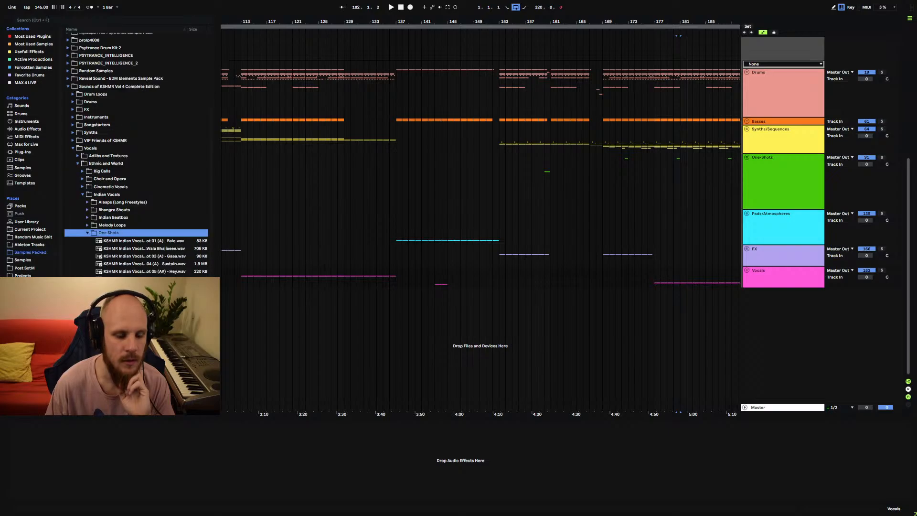
pyautogui.click(170, 242)
pyautogui.click(170, 249)
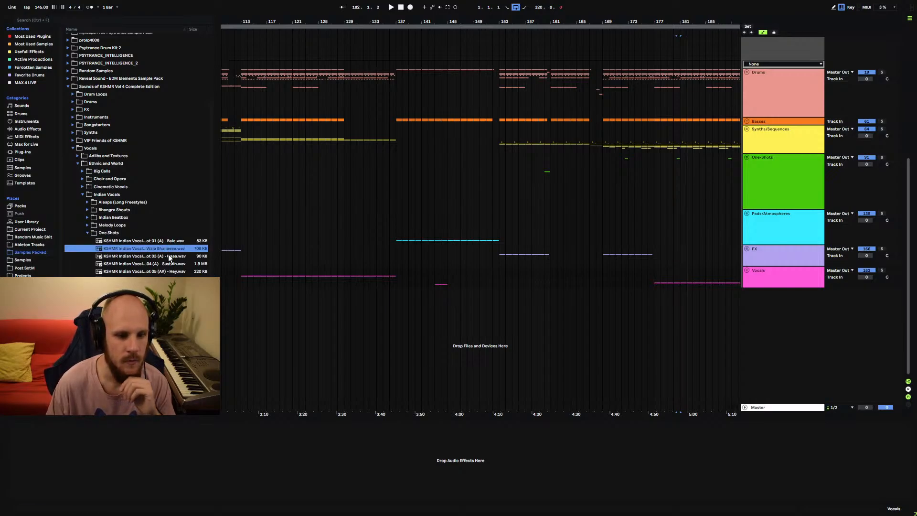
pyautogui.click(170, 264)
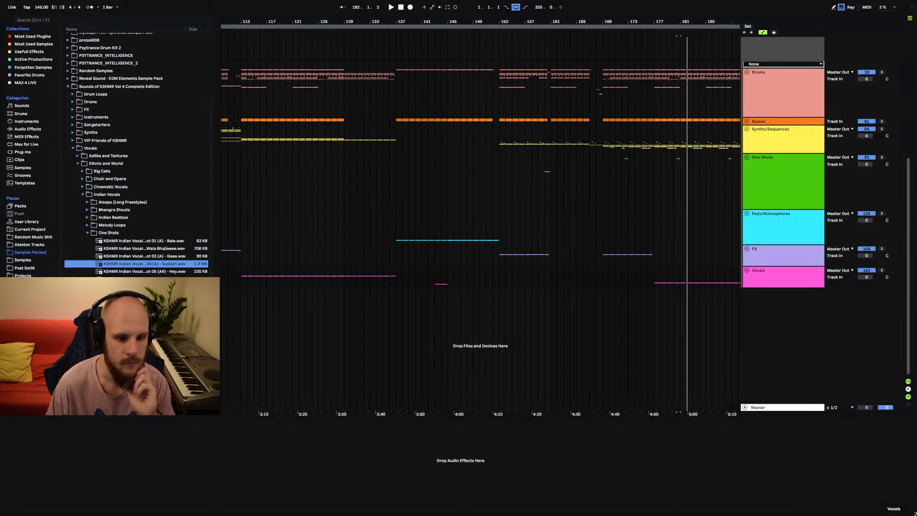
pyautogui.click(171, 287)
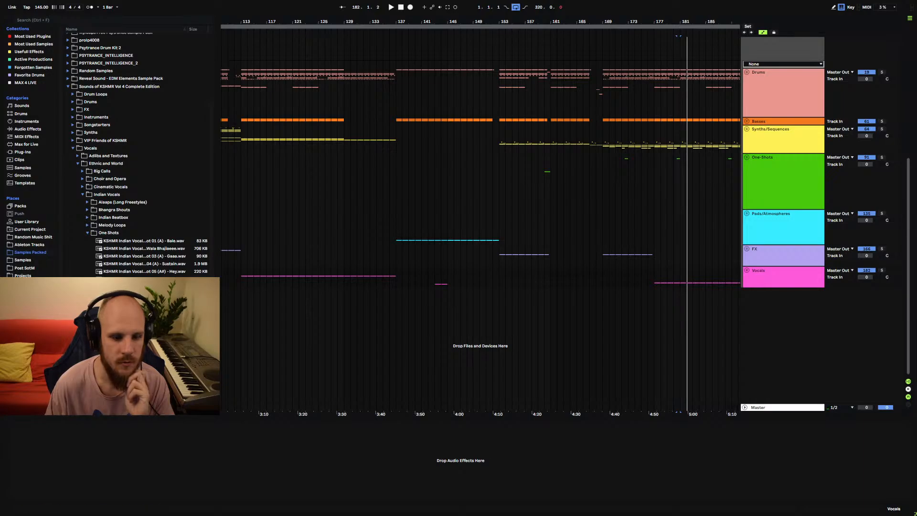
# - Expand the Vocals group and place KSHMR Indian Vocal One Shot 17 (F#) - Male Sustain on its last audio track, from bar 133 to 137
pyautogui.click(747, 271)
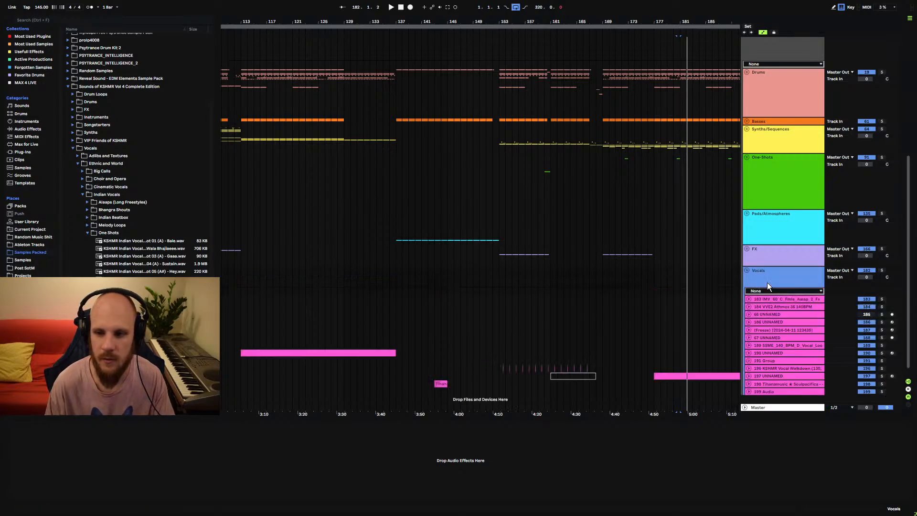
pyautogui.click(770, 392)
pyautogui.moveTo(143, 334); pyautogui.dragTo(394, 385)
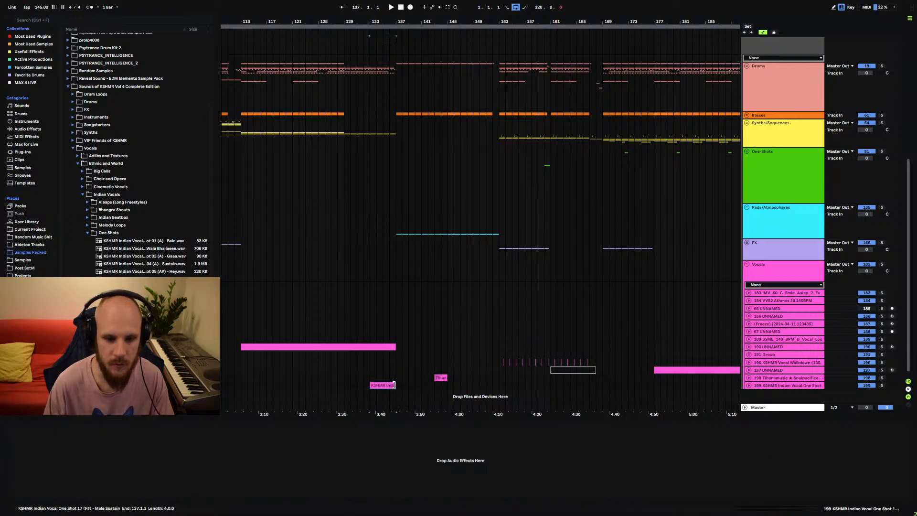
# - Open the placed Male Sustain clip, focus the arrangement around it and transpose it up 2 semitones
pyautogui.doubleClick(373, 385)
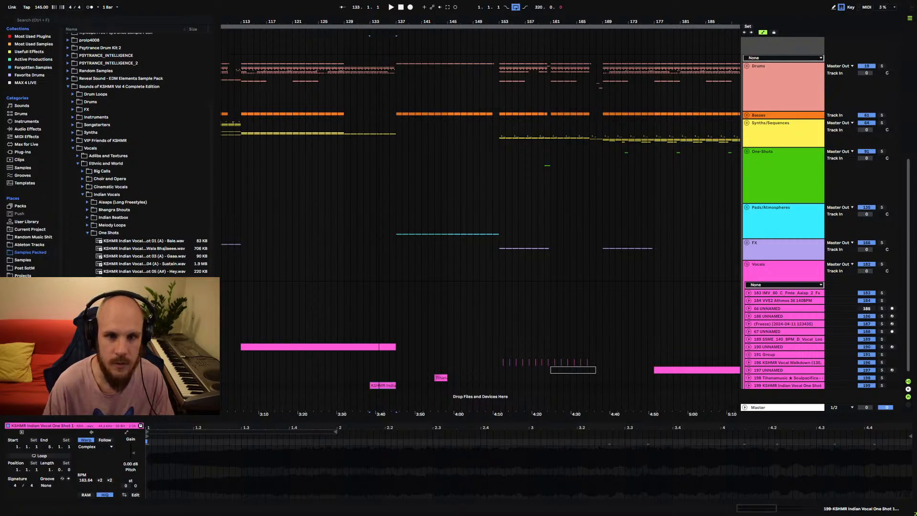
pyautogui.moveTo(379, 22); pyautogui.dragTo(379, 67)
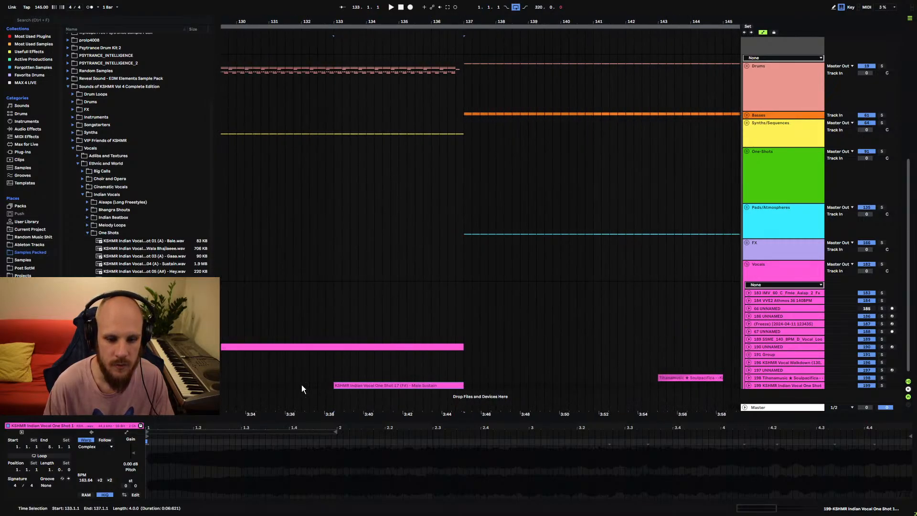
pyautogui.moveTo(127, 478); pyautogui.dragTo(148, 463)
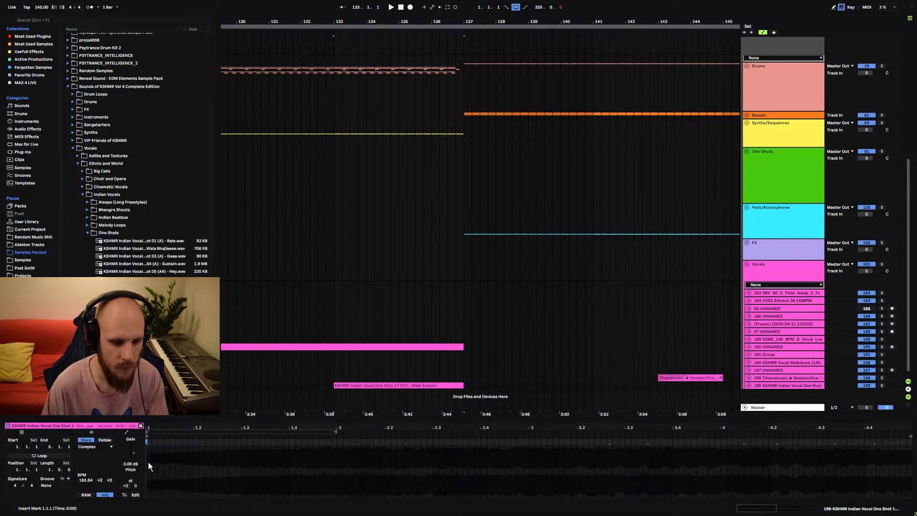
# - Set the Male Sustain clip's warp mode to Complex Pro and play the arrangement from bar 133
pyautogui.click(101, 447)
pyautogui.click(93, 490)
pyautogui.press('space')
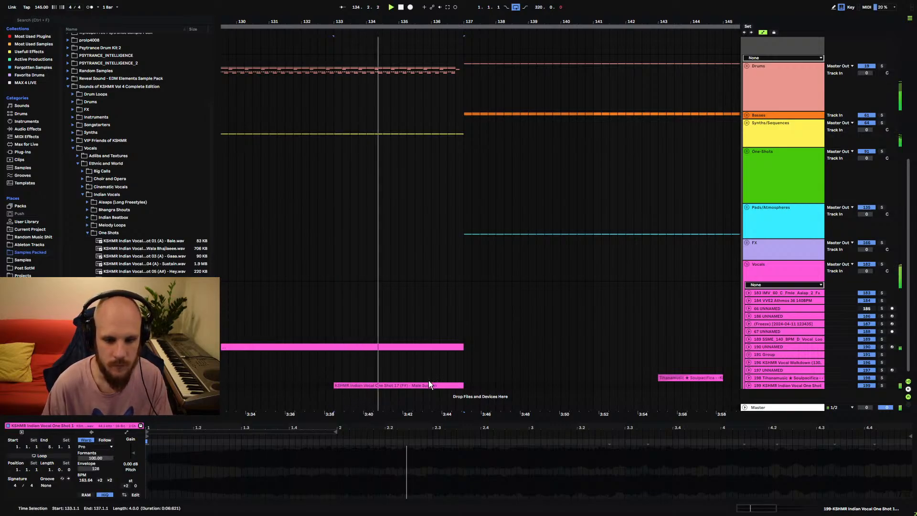
# - Unfold the Male Sustain track, stop playback and show the clip's Transposition envelope
pyautogui.click(749, 385)
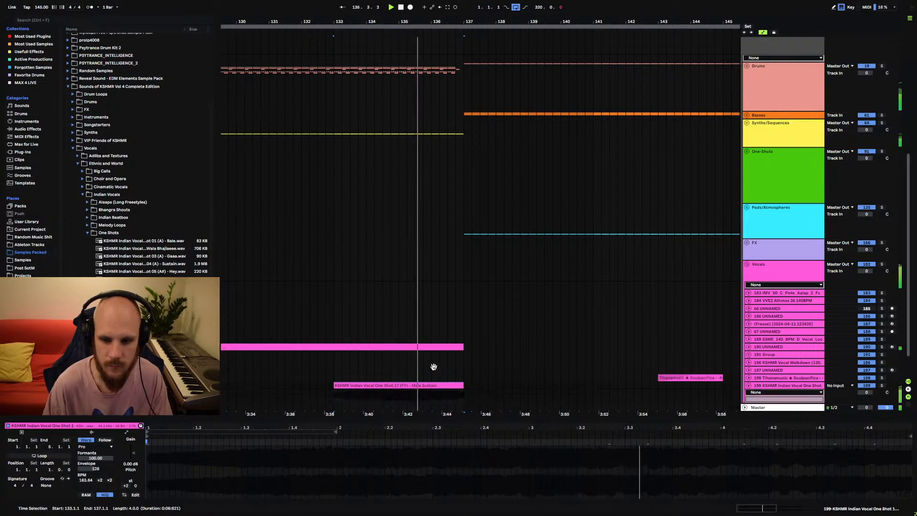
pyautogui.scroll(-2, 413, 367)
pyautogui.click(392, 369)
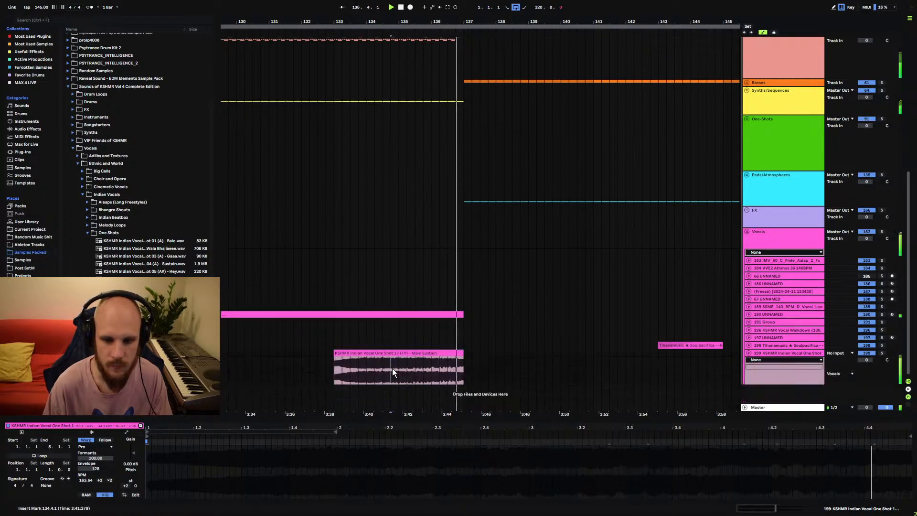
pyautogui.press('space')
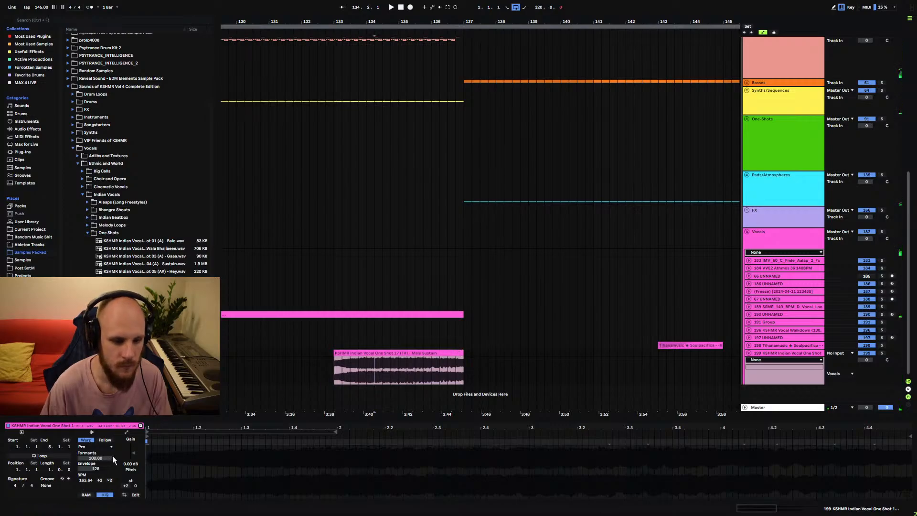
pyautogui.click(127, 433)
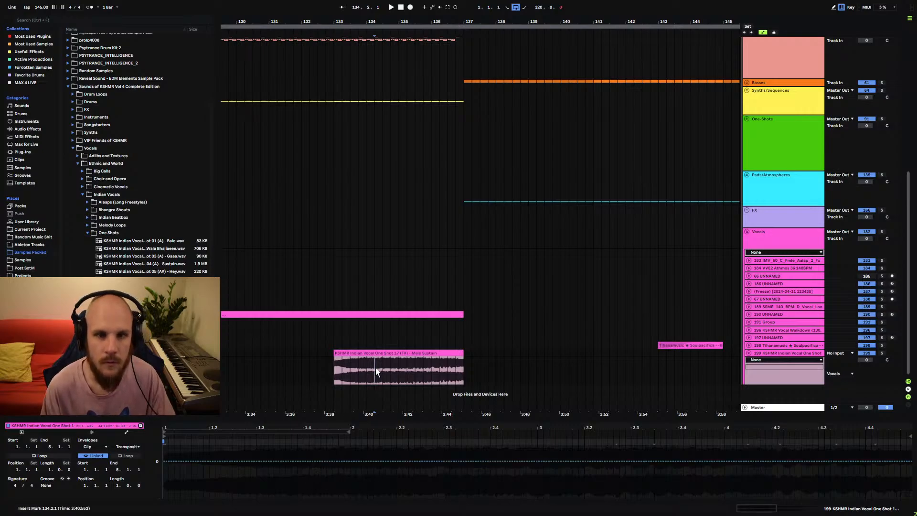
# - Play the Male Sustain clip from bar 133 and select its passage from 133.4.3 to 134.1.1
pyautogui.moveTo(382, 368); pyautogui.dragTo(374, 367)
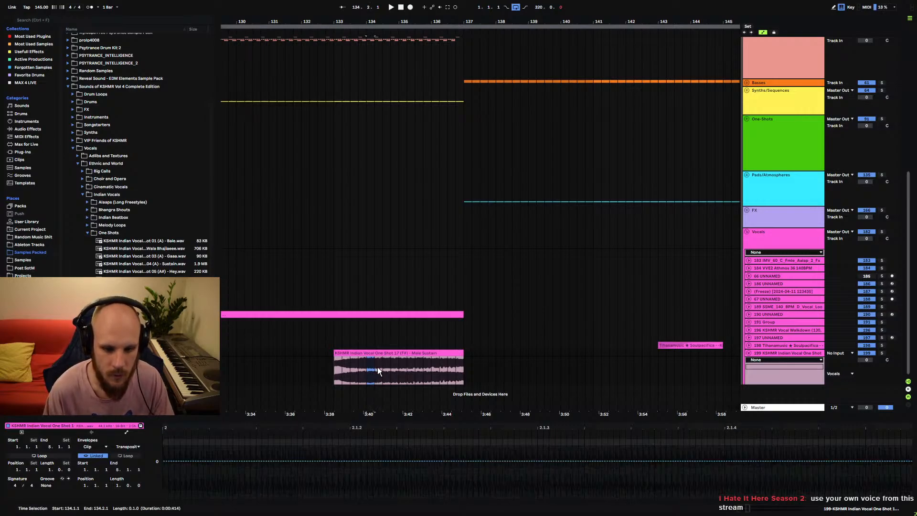
pyautogui.click(334, 367)
pyautogui.press('space')
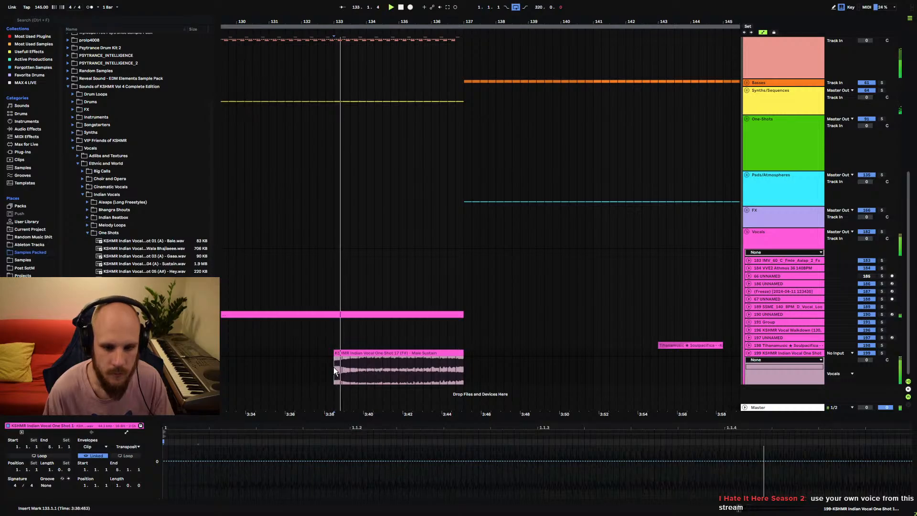
pyautogui.click(358, 366)
pyautogui.moveTo(364, 22); pyautogui.dragTo(364, 81)
pyautogui.click(359, 374)
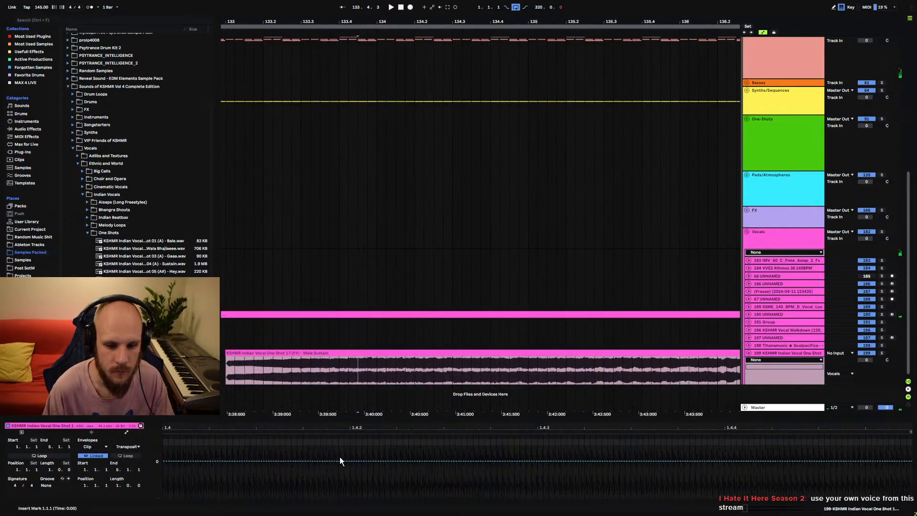
pyautogui.moveTo(355, 366); pyautogui.dragTo(377, 368)
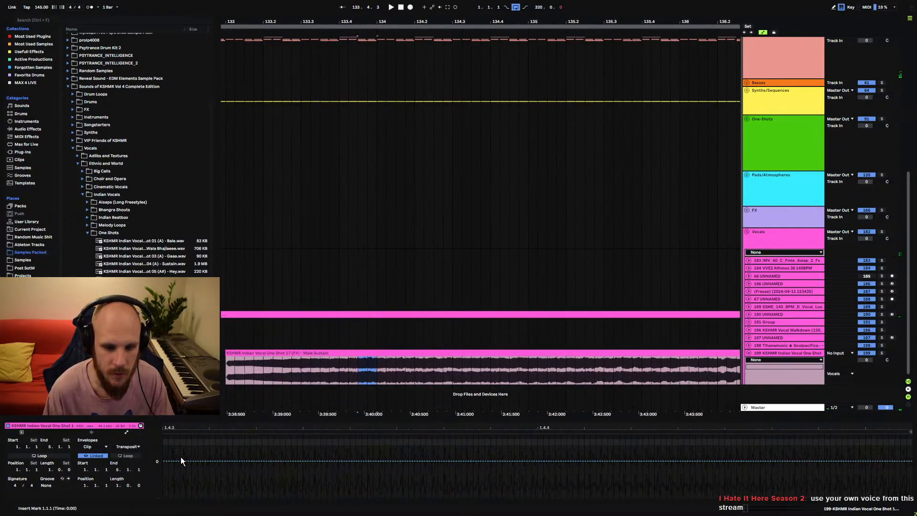
# - Draw a transposition dip of -2 st across the selected passage and play the clip with it
pyautogui.click(910, 462)
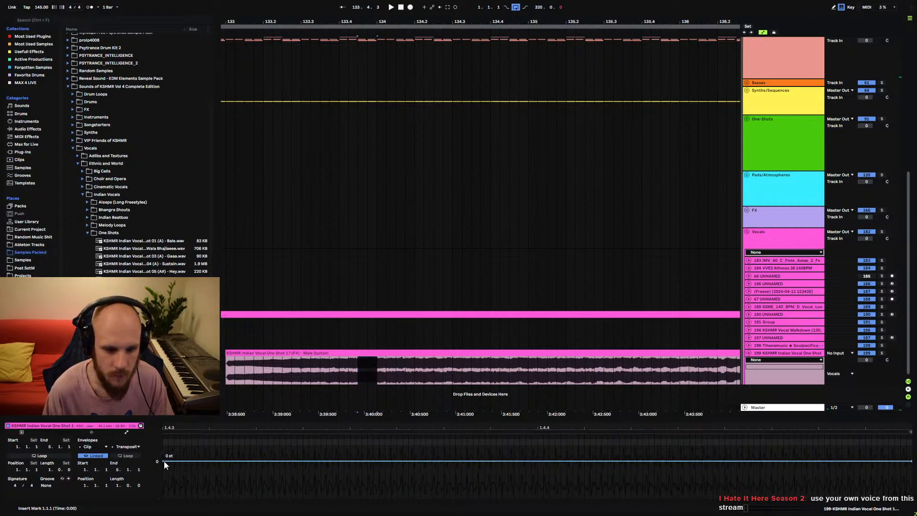
pyautogui.moveTo(179, 461); pyautogui.dragTo(180, 467)
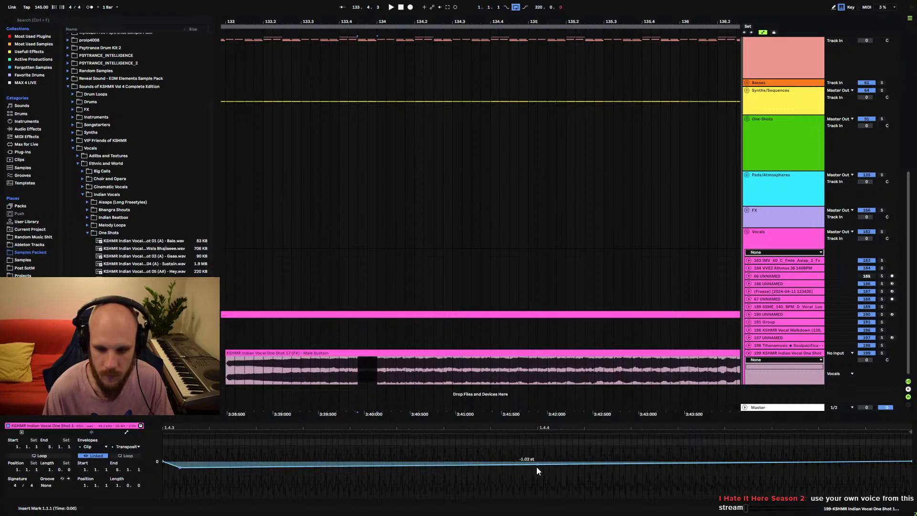
pyautogui.moveTo(537, 466); pyautogui.dragTo(537, 471)
pyautogui.press('space')
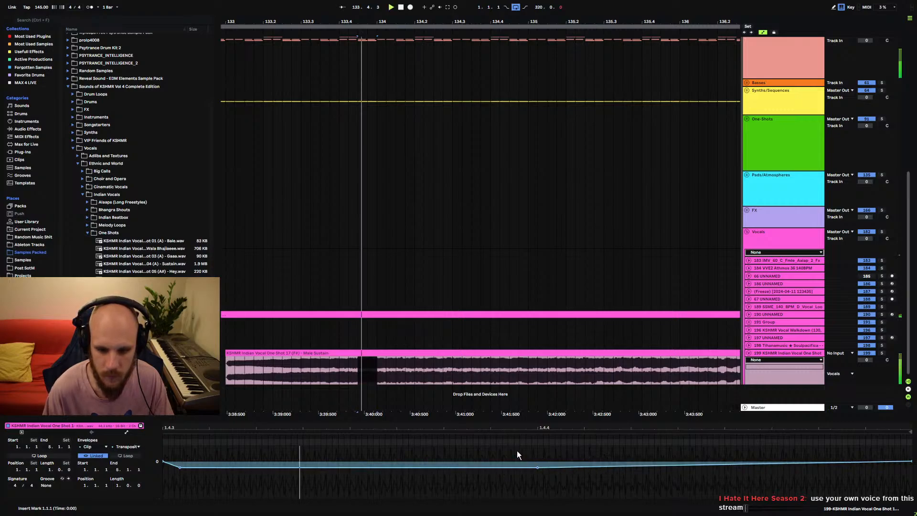
pyautogui.click(336, 373)
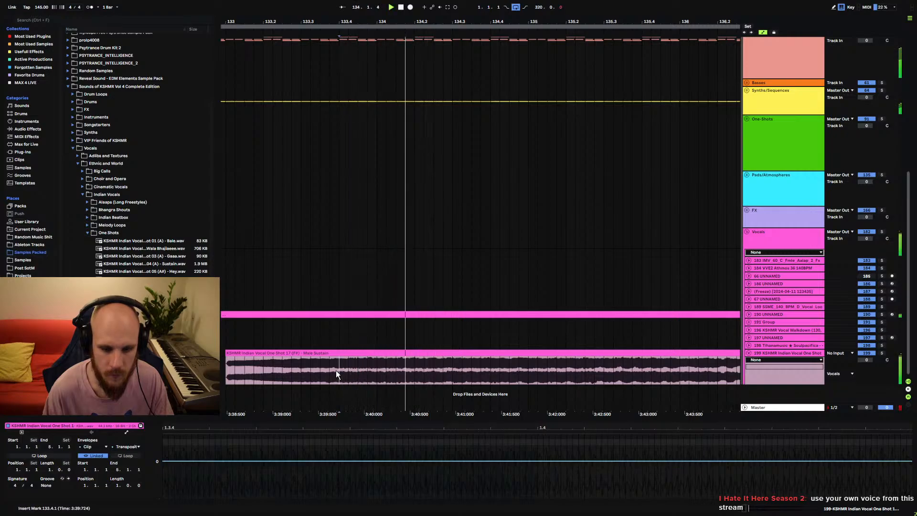
pyautogui.click(276, 376)
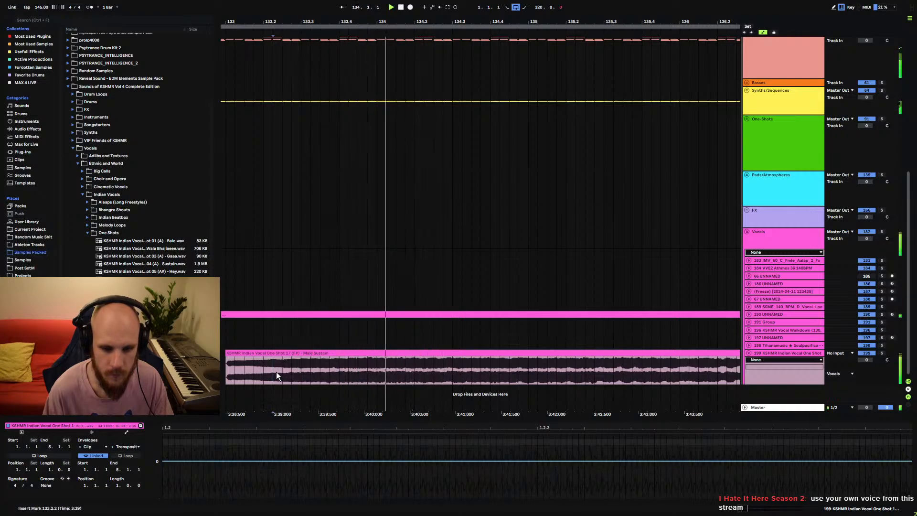
# - Extend the transposition dip to about beat 2.1.3 of the clip, ramping back to 0 st just after it, and play the result
pyautogui.click(346, 351)
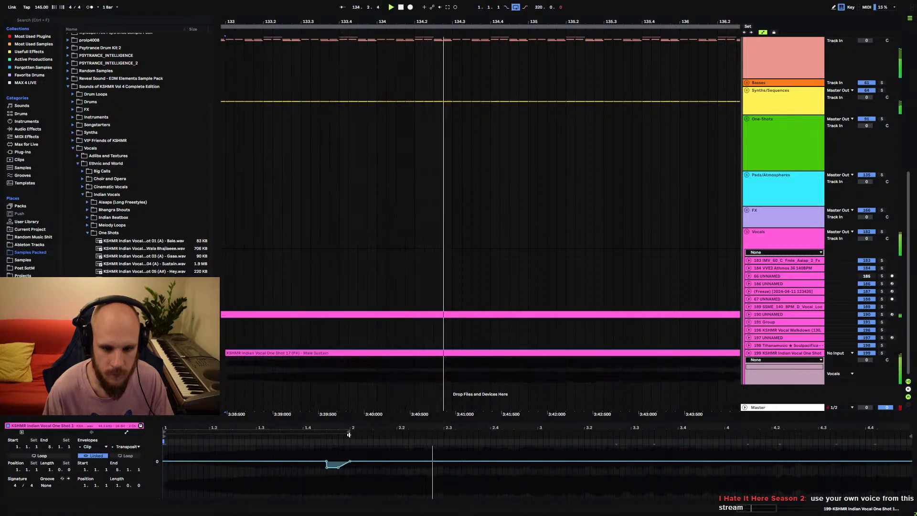
pyautogui.press('space')
pyautogui.moveTo(343, 461); pyautogui.dragTo(349, 461)
pyautogui.press('Delete')
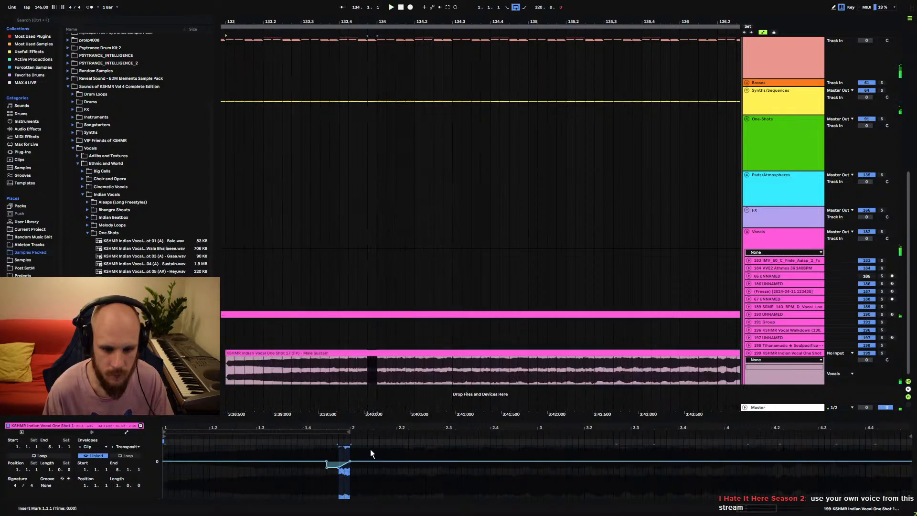
pyautogui.click(381, 448)
pyautogui.click(372, 448)
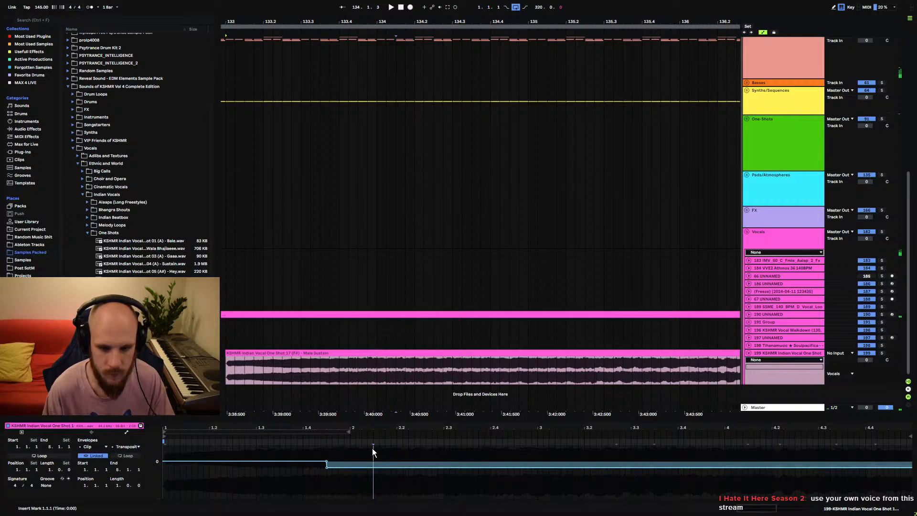
pyautogui.hotkey('ctrl', 'v')
pyautogui.click(367, 449)
pyautogui.press('space')
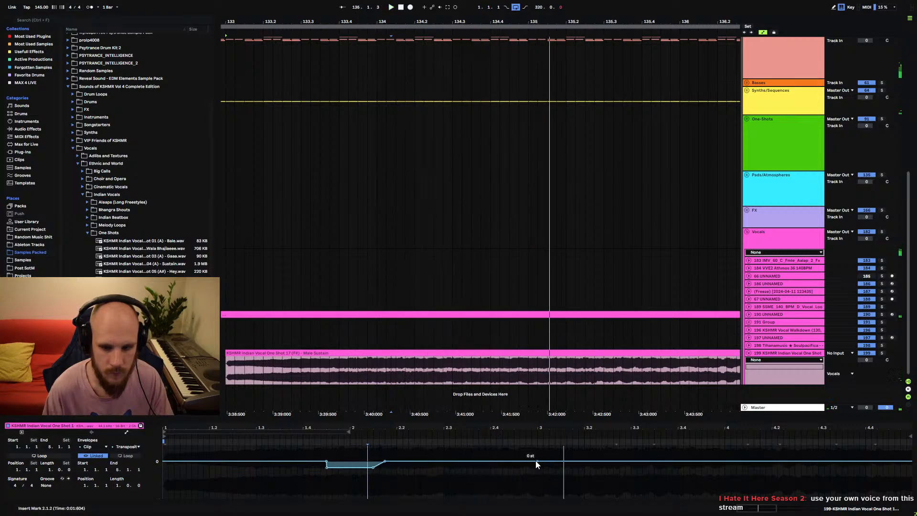
# - Raise the transposition envelope to +1 st from about clip bar 3, drop it to -2 st at about 3.3.3, and play it
pyautogui.moveTo(548, 461); pyautogui.dragTo(547, 458)
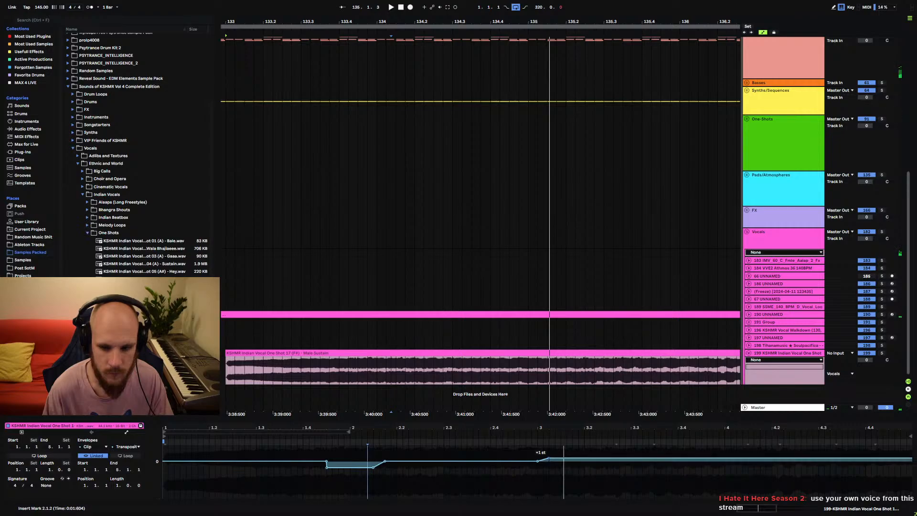
pyautogui.press('space')
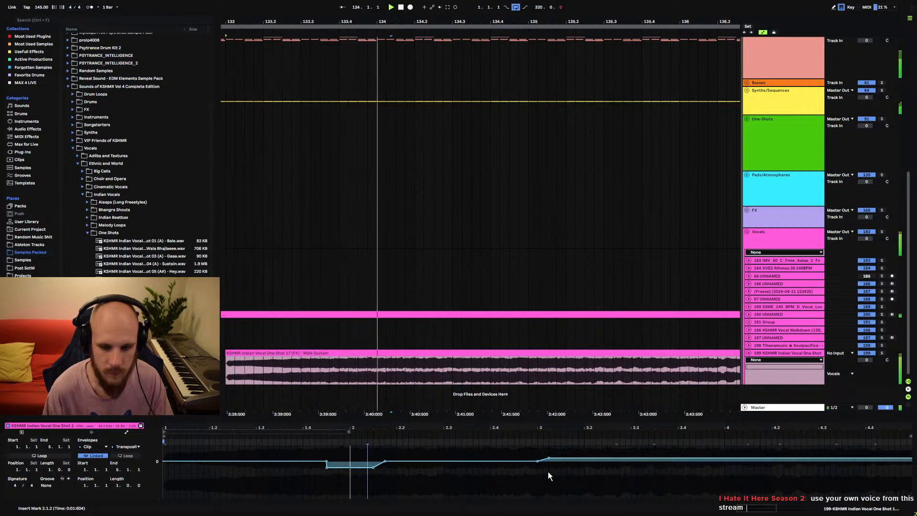
pyautogui.moveTo(538, 462); pyautogui.dragTo(543, 459)
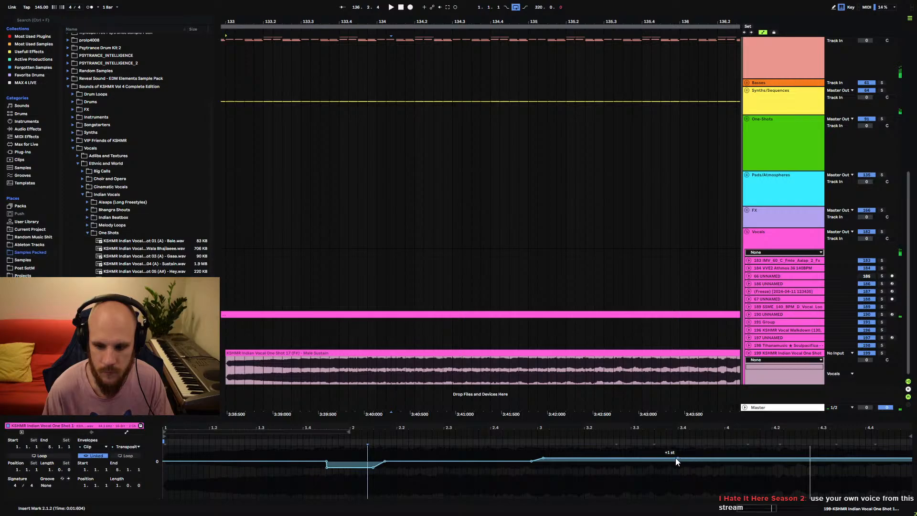
pyautogui.moveTo(659, 459); pyautogui.dragTo(659, 466)
pyautogui.press('space')
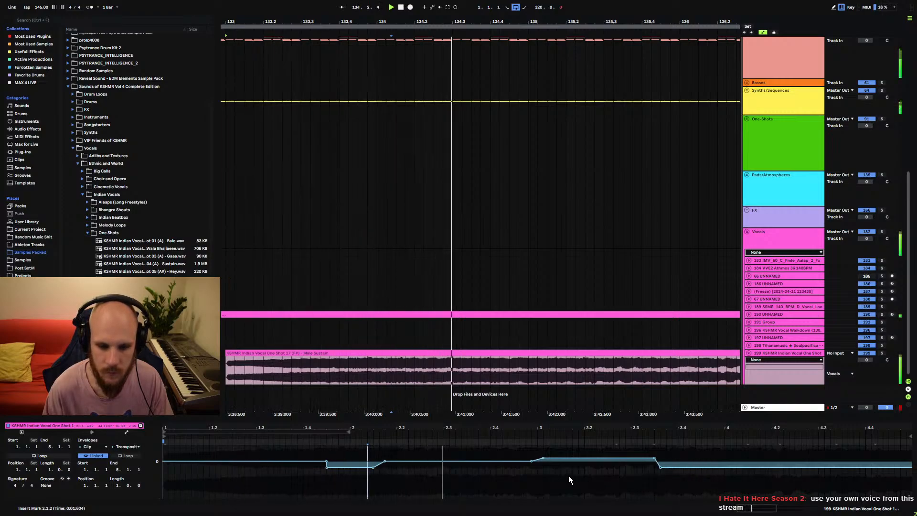
# - Ramp gradually into the first transposition dip, return the final -2 st section to 0 st at about beat 4.3, and play the vocal soloed
pyautogui.click(325, 460)
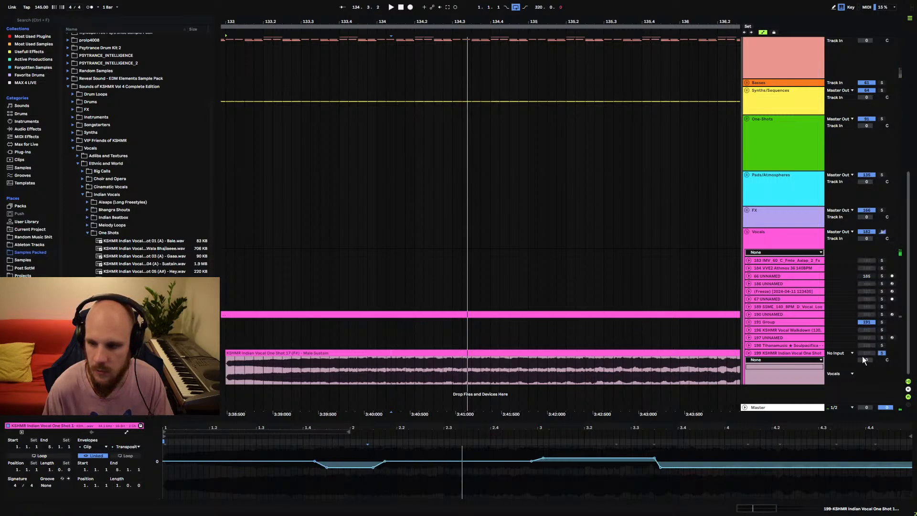
pyautogui.press('space')
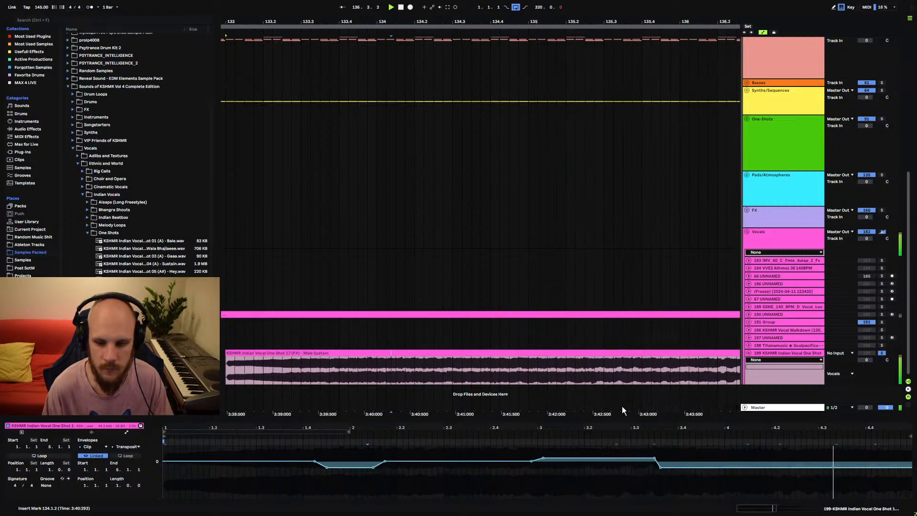
pyautogui.press('space')
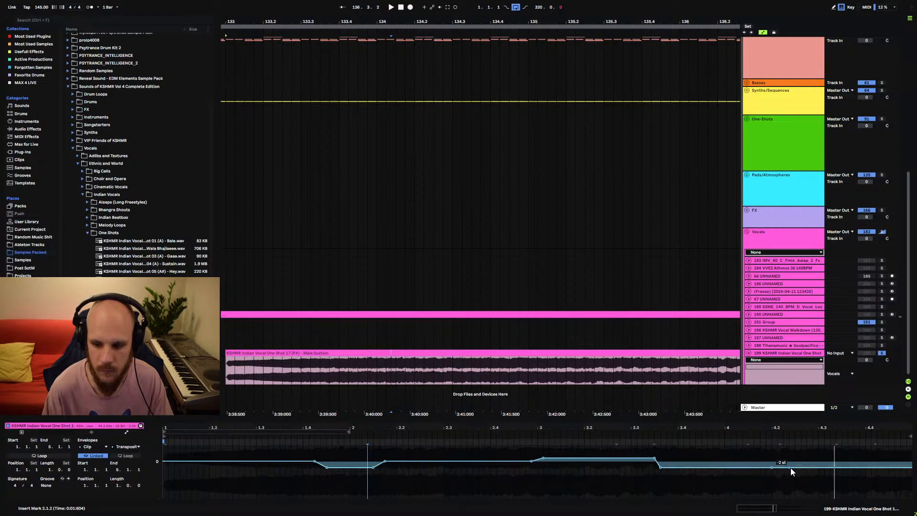
pyautogui.moveTo(790, 468); pyautogui.dragTo(819, 461)
pyautogui.press('space')
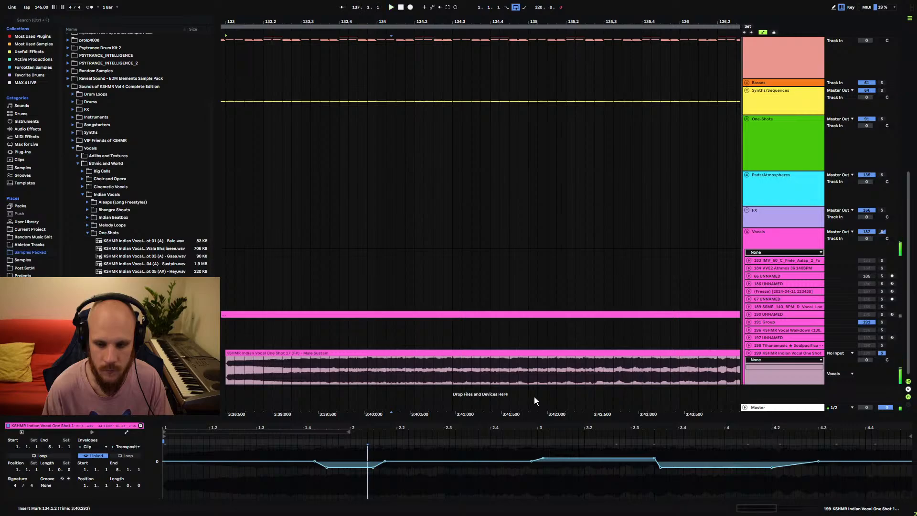
# - Add MTransformer to the Male Sustain track and bring up its Formant shift (Pitch) as the track's automation lane
pyautogui.moveTo(463, 20); pyautogui.dragTo(462, 7)
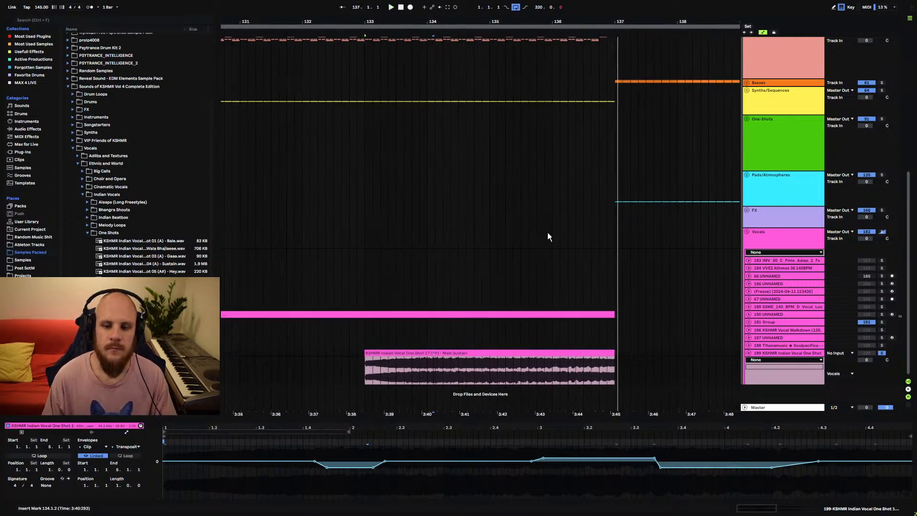
pyautogui.rightClick(541, 374)
pyautogui.rightClick(541, 374)
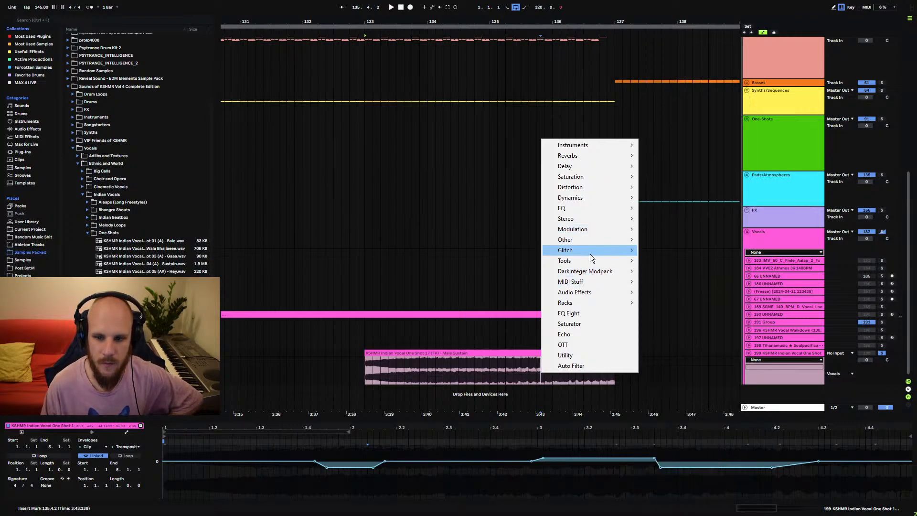
pyautogui.moveTo(589, 262)
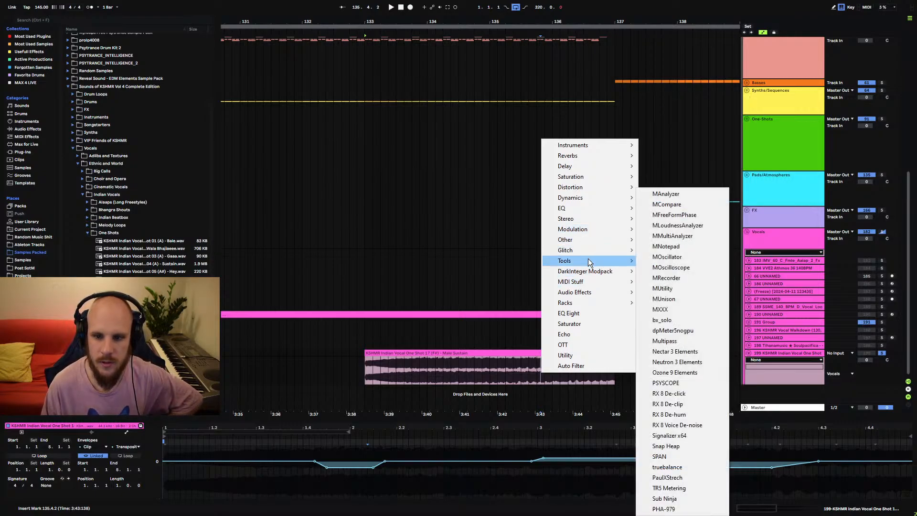
pyautogui.moveTo(591, 241)
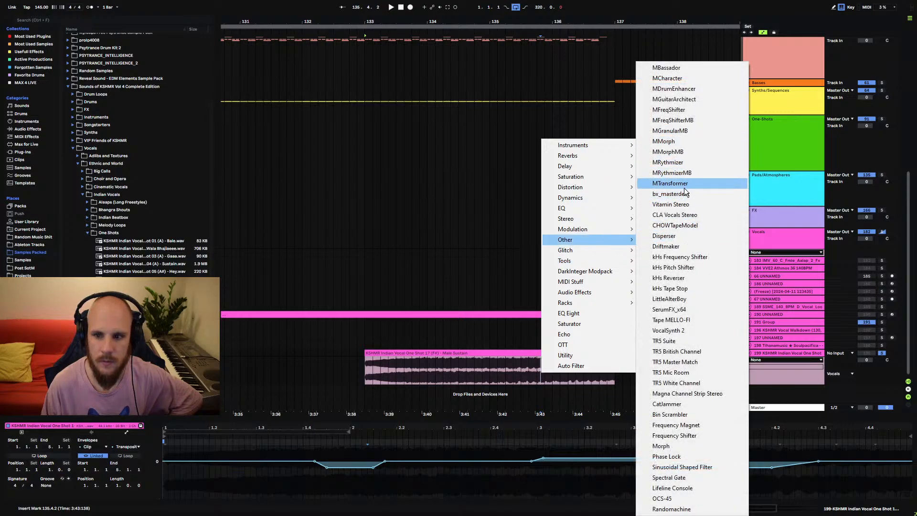
pyautogui.click(683, 187)
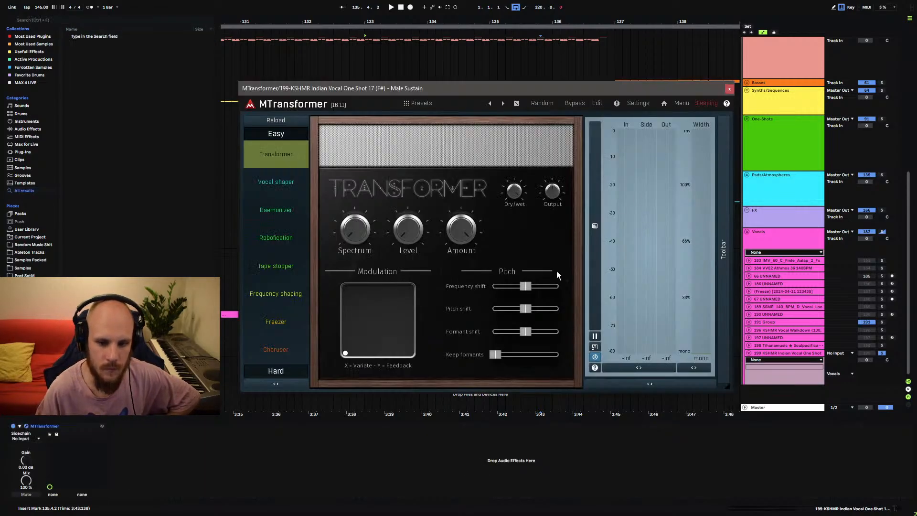
pyautogui.click(730, 89)
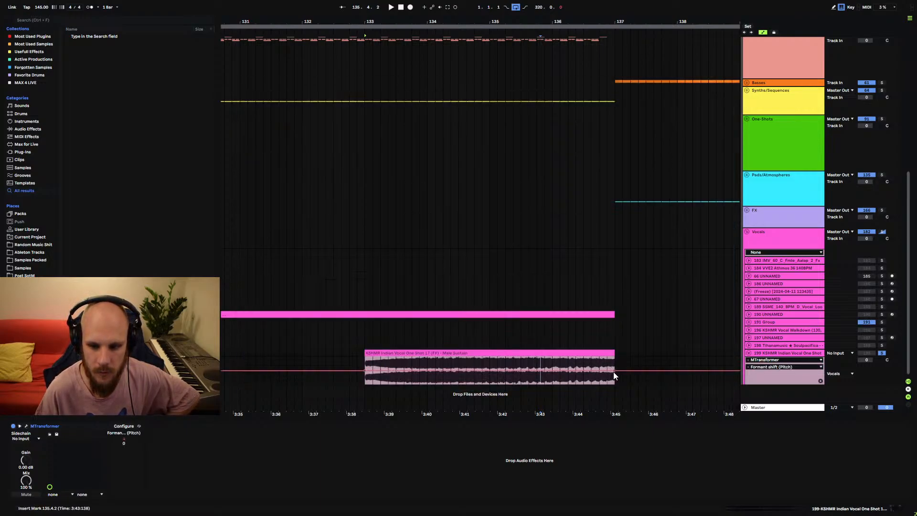
# - Automate the formant shift to rise across the clip to about +3.58 at bar 137 and play from bar 133
pyautogui.moveTo(613, 372); pyautogui.dragTo(613, 368)
pyautogui.click(365, 361)
pyautogui.press('space')
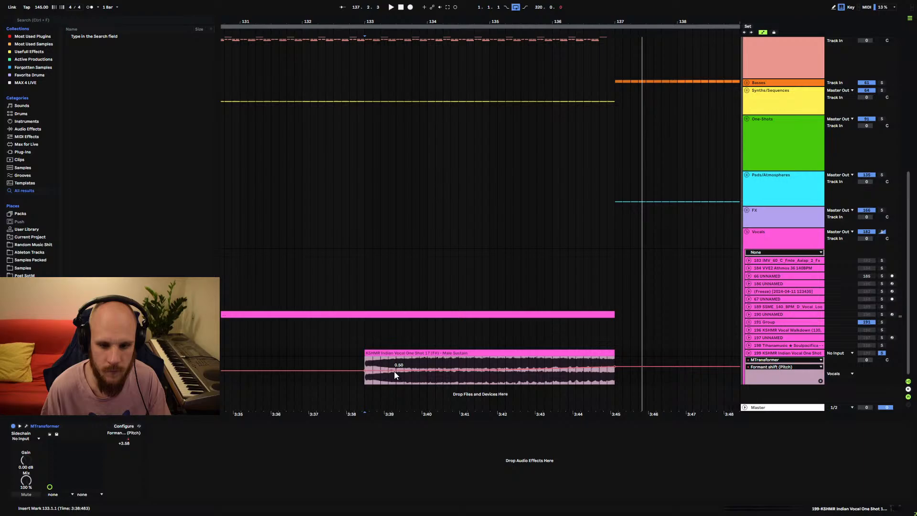
# - Add a raised formant shift point at about bar 134 and play the clip again from bar 133
pyautogui.moveTo(425, 369); pyautogui.dragTo(427, 366)
pyautogui.press('space')
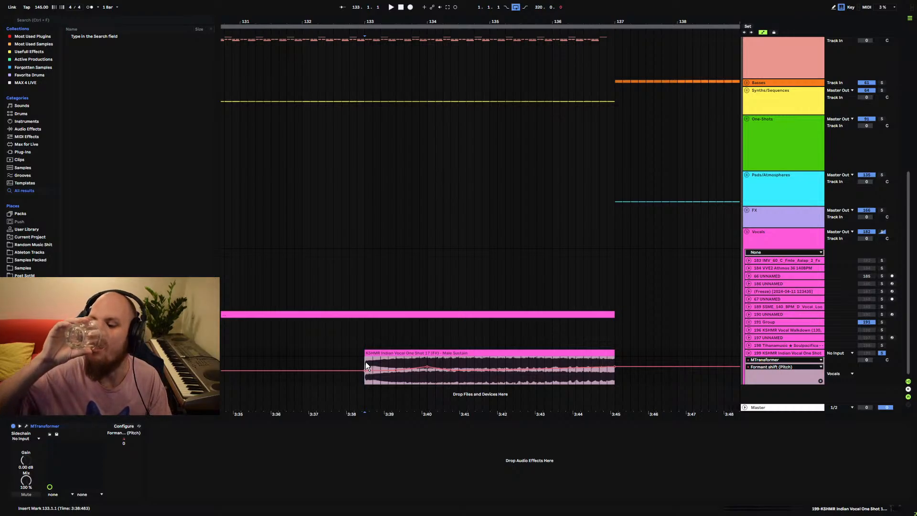
pyautogui.press('space')
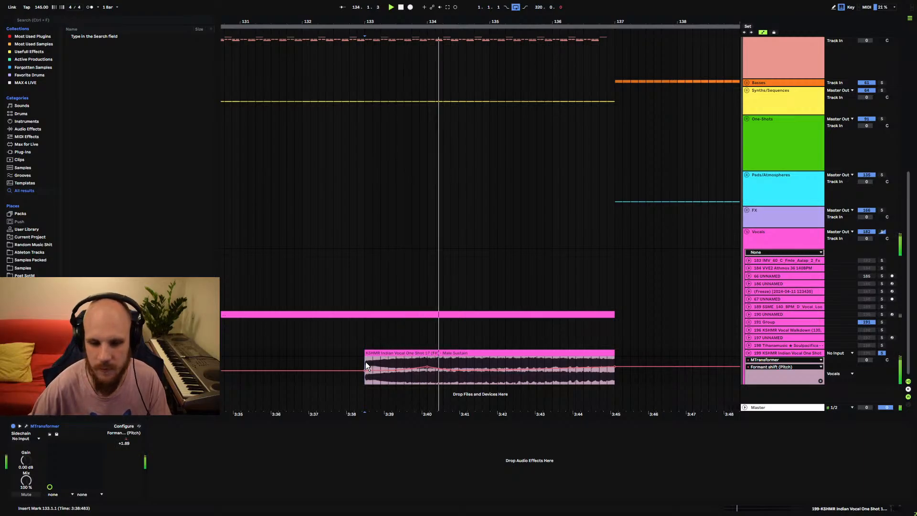
pyautogui.moveTo(426, 365)
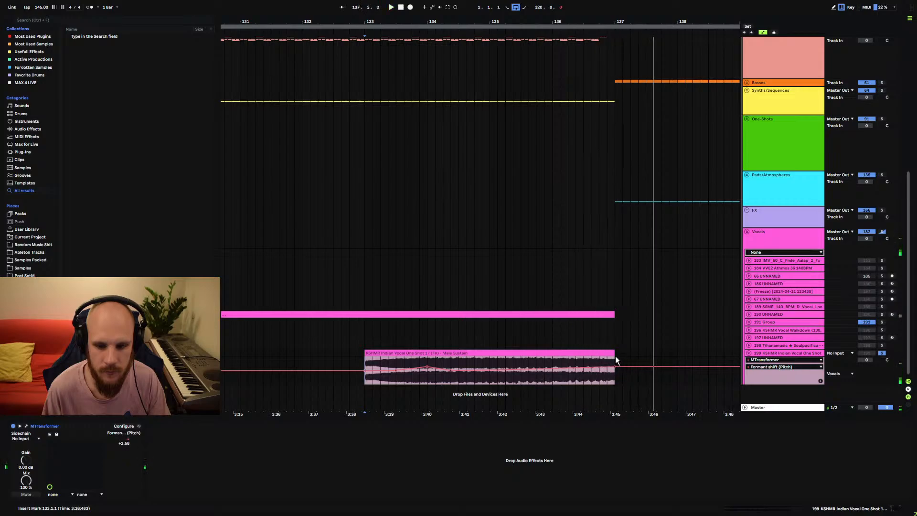
# - Add MTurboReverb to the Male Sustain track and load its Cathedral reverb from the huge spaces
pyautogui.click(487, 365)
pyautogui.rightClick(487, 364)
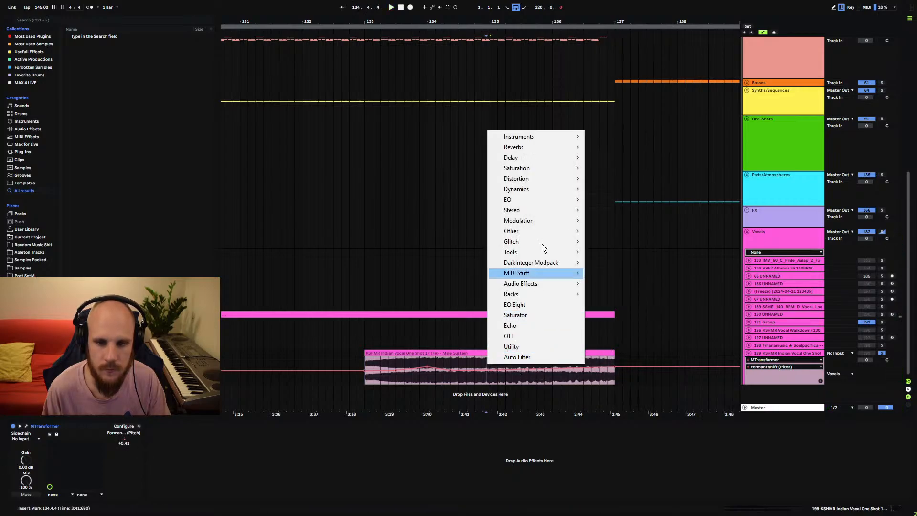
pyautogui.moveTo(537, 146)
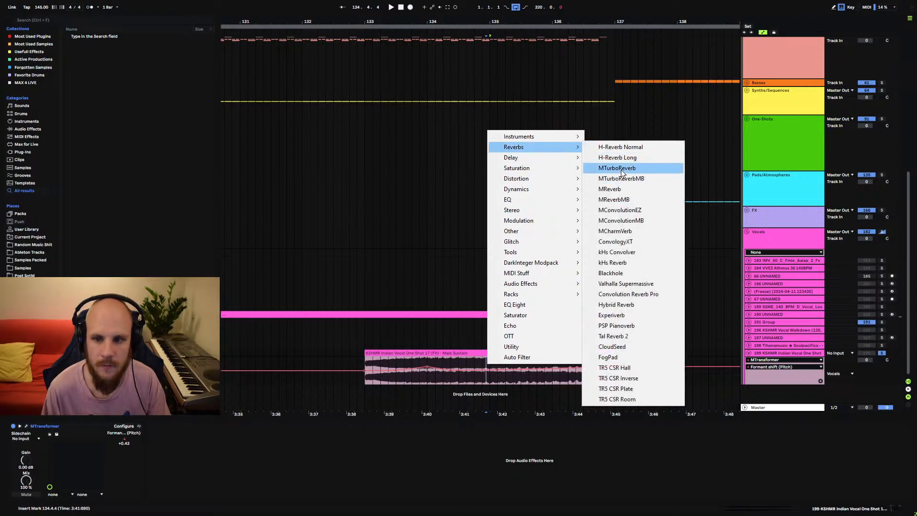
pyautogui.click(619, 168)
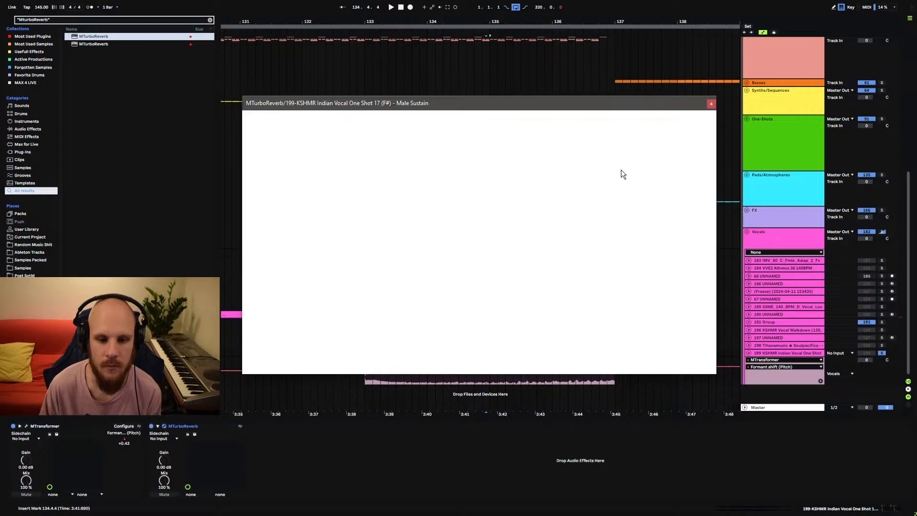
pyautogui.click(306, 300)
pyautogui.click(277, 192)
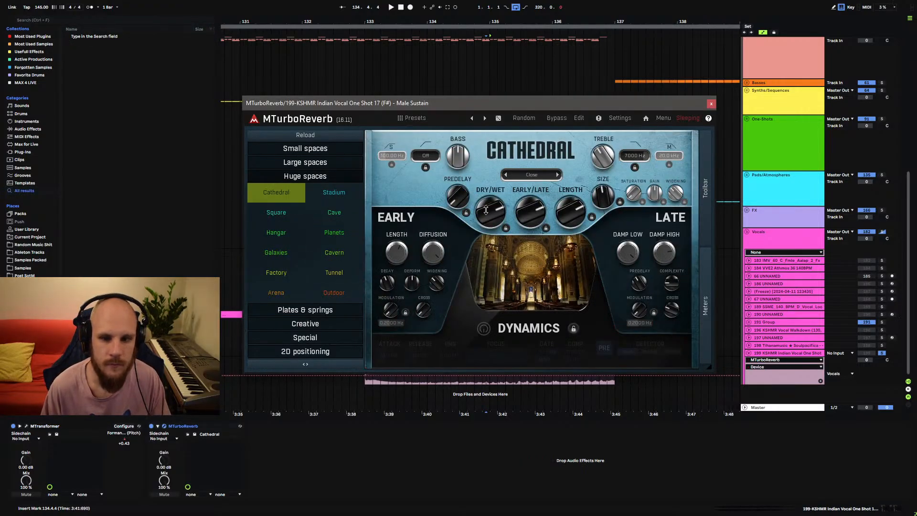
pyautogui.click(711, 104)
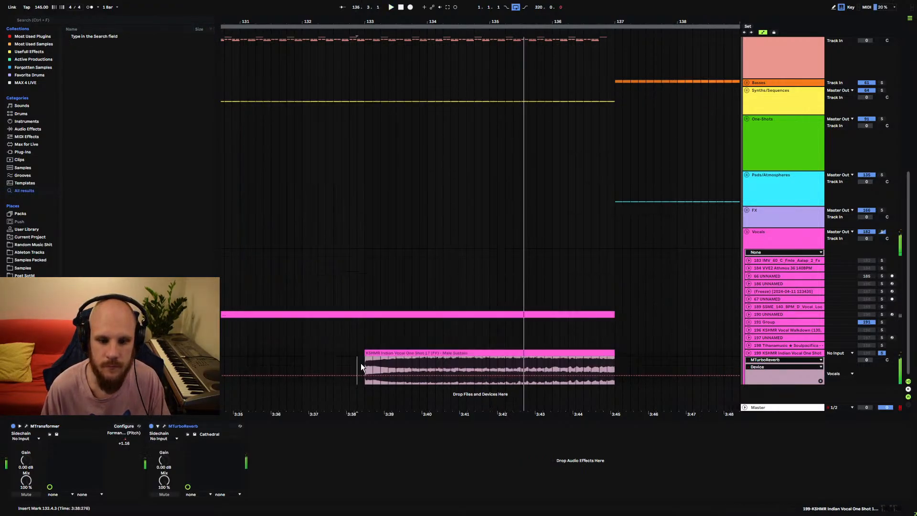
# - Lower the Male Sustain track volume to -12.2 dB, unsolo it and play the full mix from bar 132
pyautogui.moveTo(872, 360); pyautogui.dragTo(872, 377)
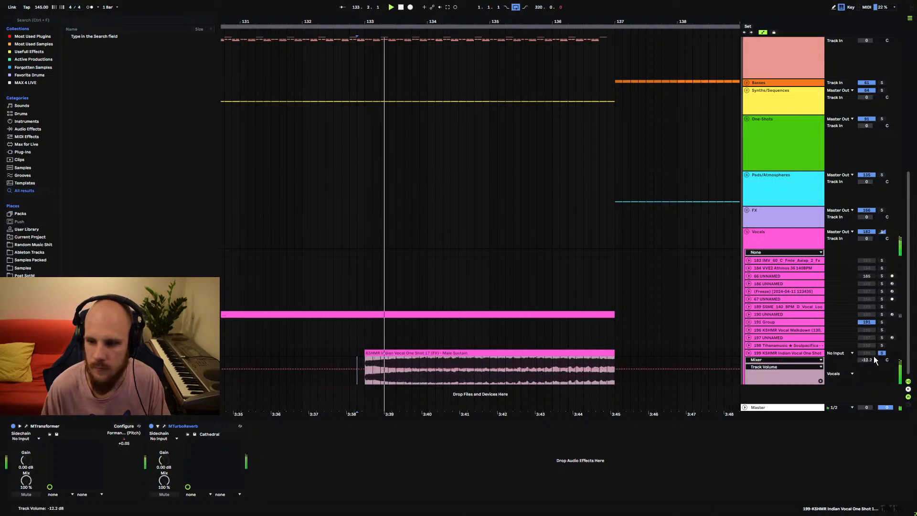
pyautogui.click(806, 356)
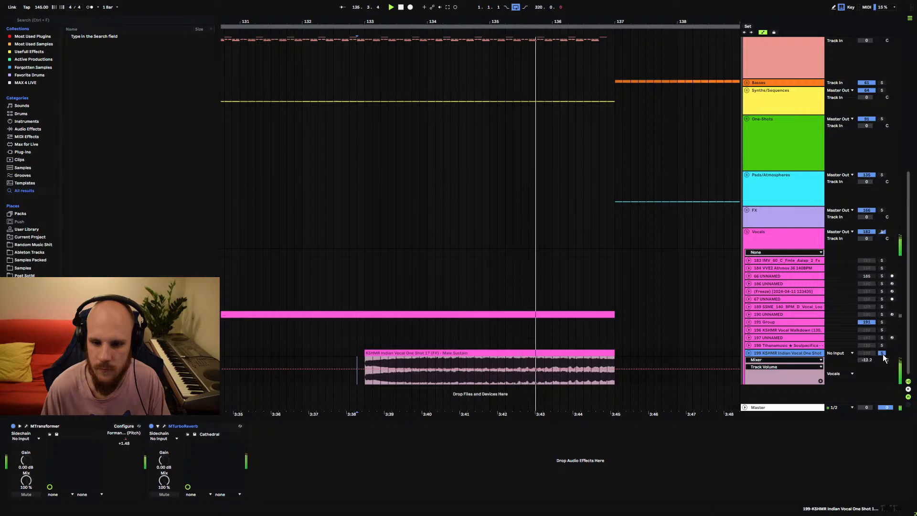
pyautogui.click(881, 354)
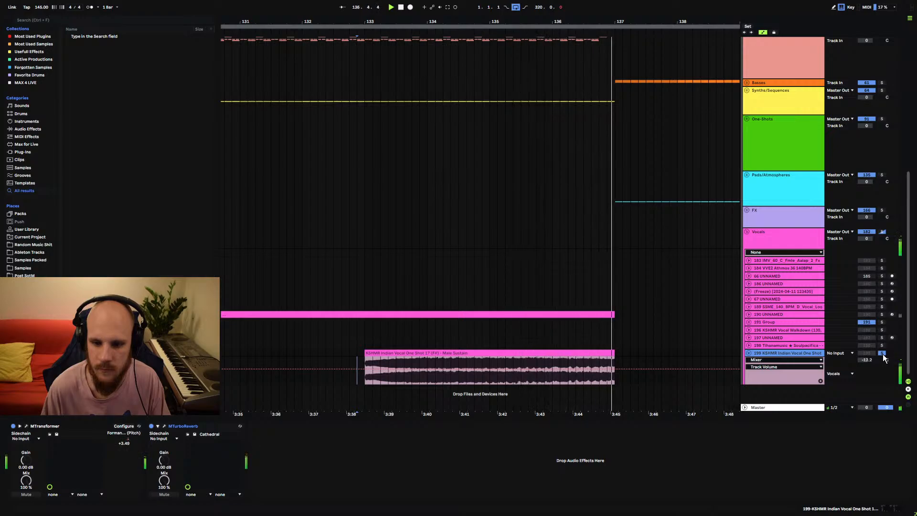
pyautogui.click(302, 355)
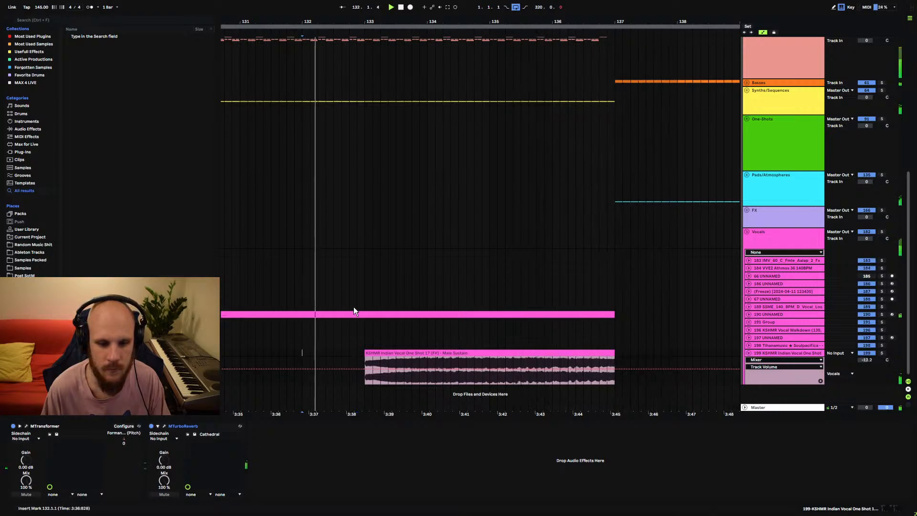
# - Add EchoBoyJr ahead of MTurboReverb on the Male Sustain track and raise its feedback
pyautogui.click(334, 457)
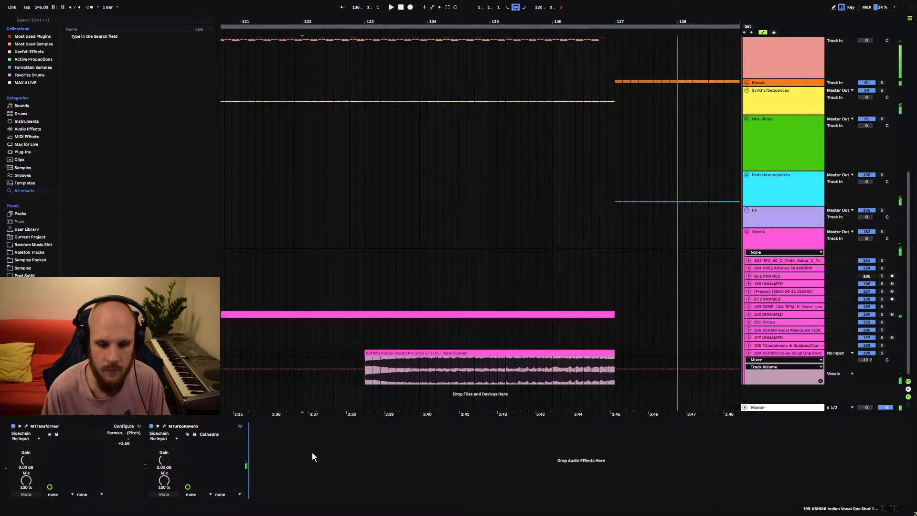
pyautogui.rightClick(311, 452)
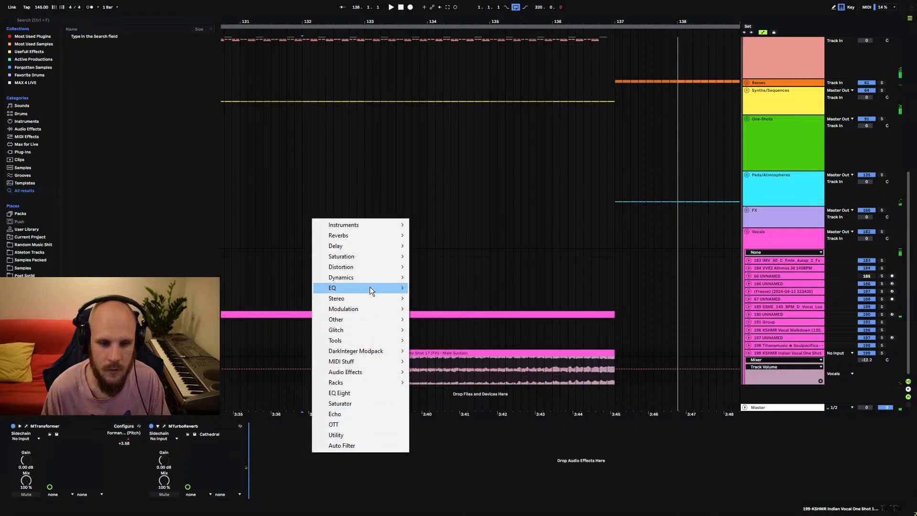
pyautogui.moveTo(369, 245)
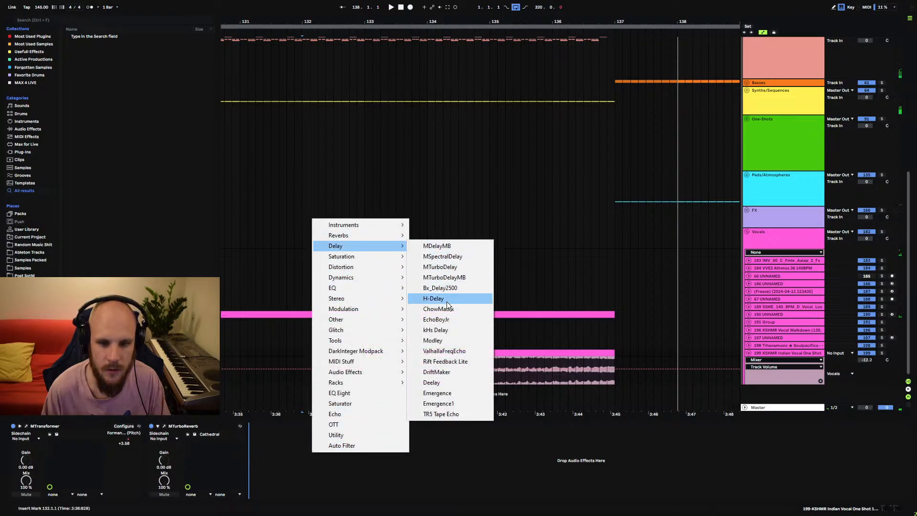
pyautogui.click(446, 318)
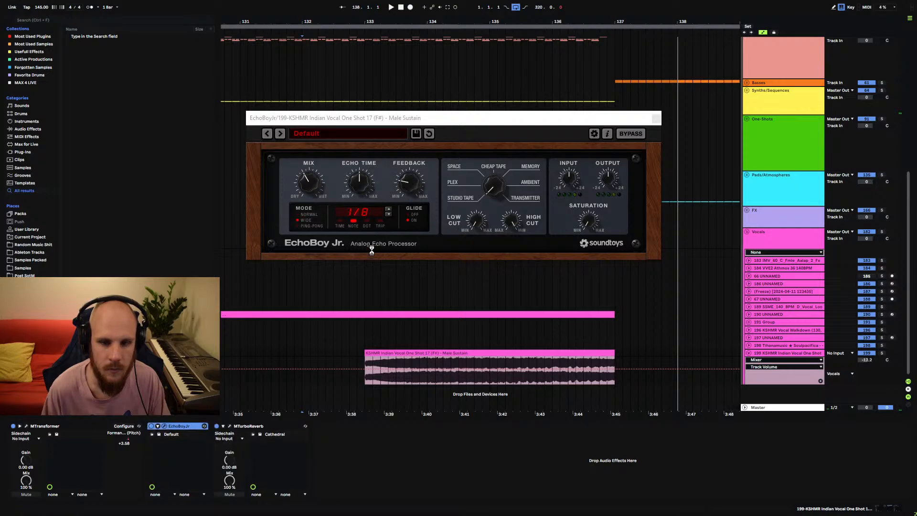
pyautogui.moveTo(417, 183); pyautogui.dragTo(424, 149)
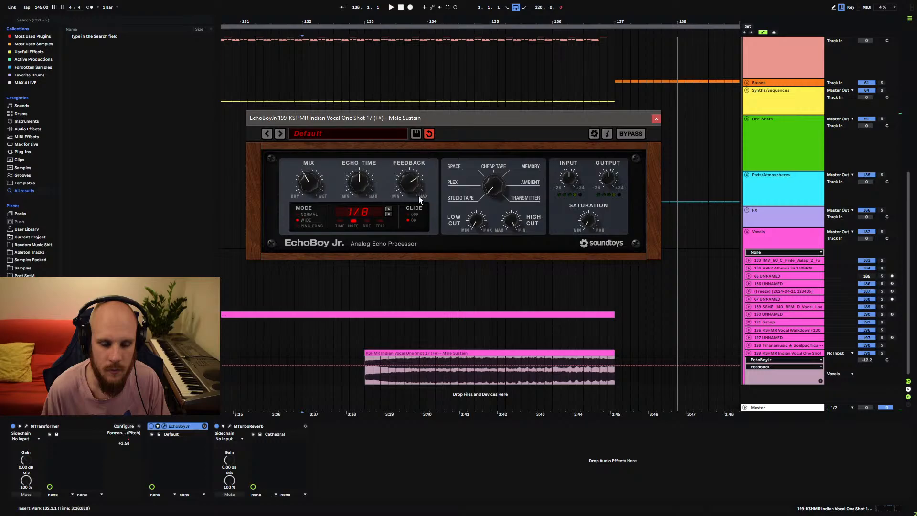
# - Play from bar 133 while setting EchoBoyJr to a dotted 1/8 echo in the Cheap Tape style
pyautogui.click(390, 446)
pyautogui.click(369, 372)
pyautogui.press('space')
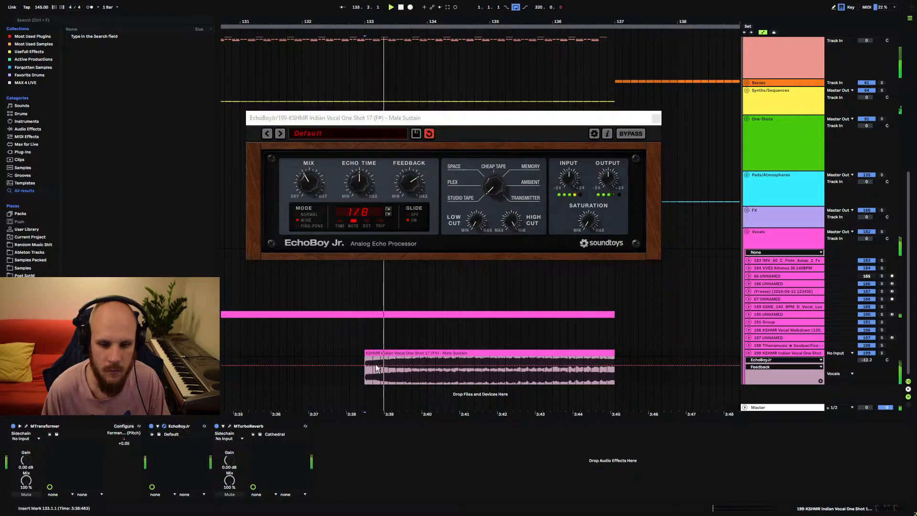
pyautogui.click(367, 224)
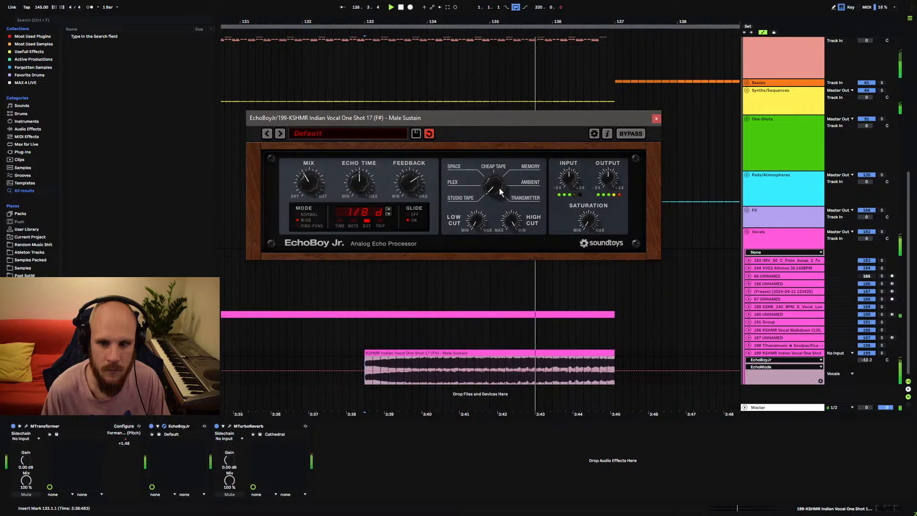
pyautogui.click(507, 166)
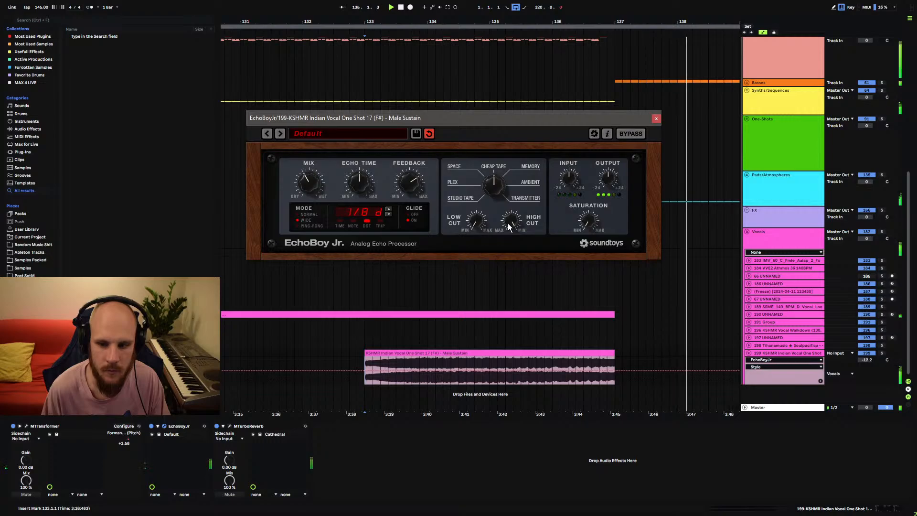
pyautogui.click(656, 119)
# - Reduce the EchoBoyJr feedback to 0.79 and play the arrangement from bar 125
pyautogui.scroll(-6, 407, 91)
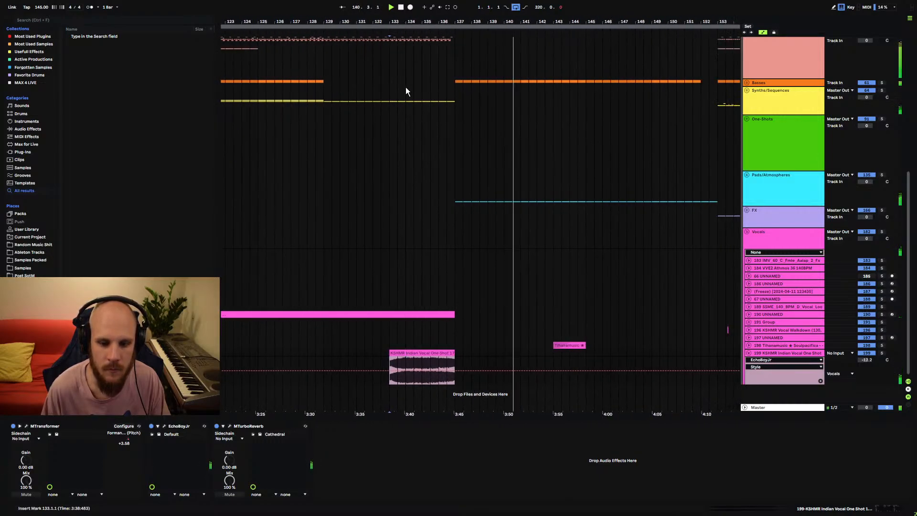
pyautogui.click(164, 426)
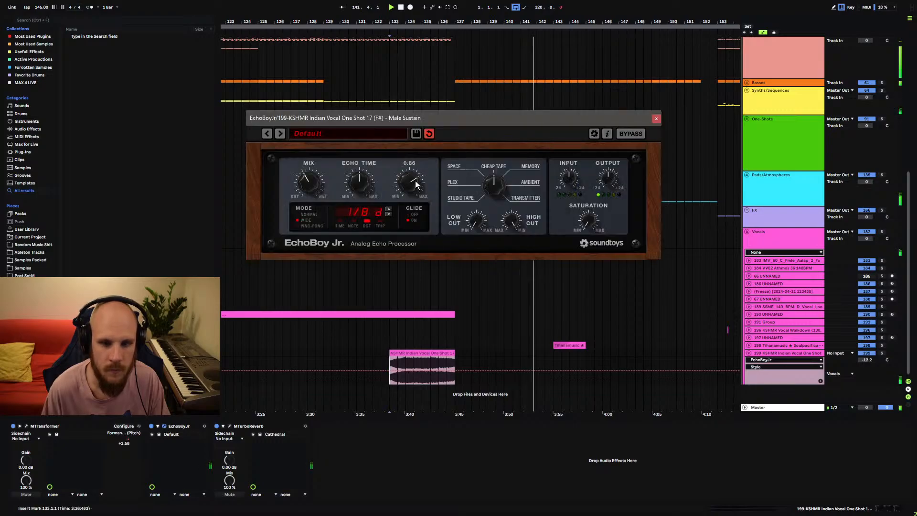
pyautogui.moveTo(411, 184); pyautogui.dragTo(410, 187)
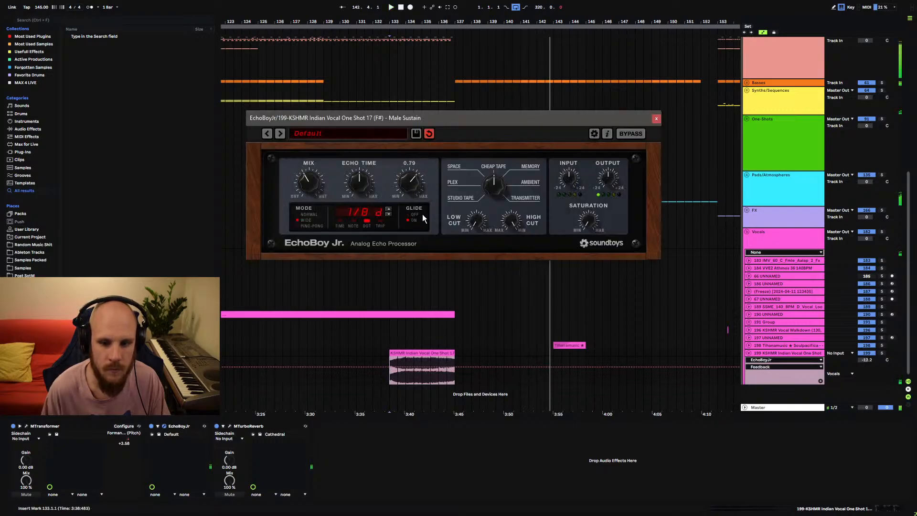
pyautogui.click(656, 118)
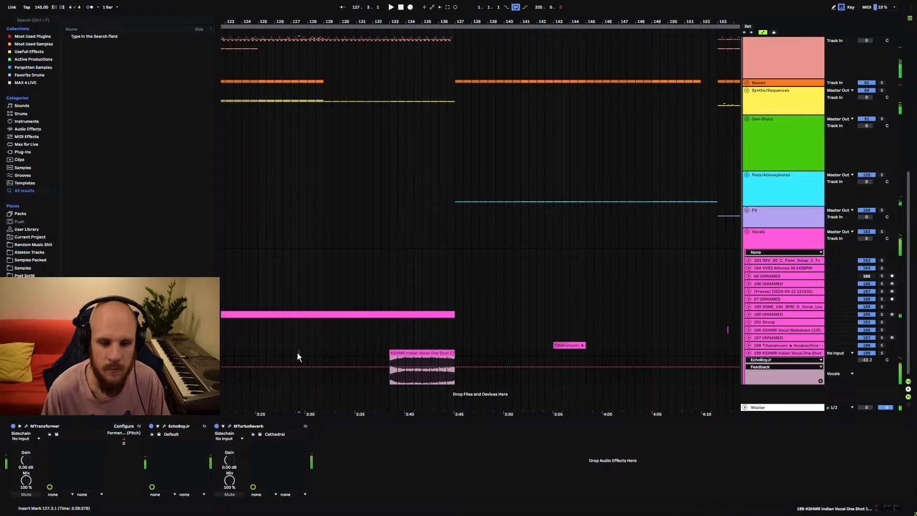
pyautogui.click(257, 352)
pyautogui.press('space')
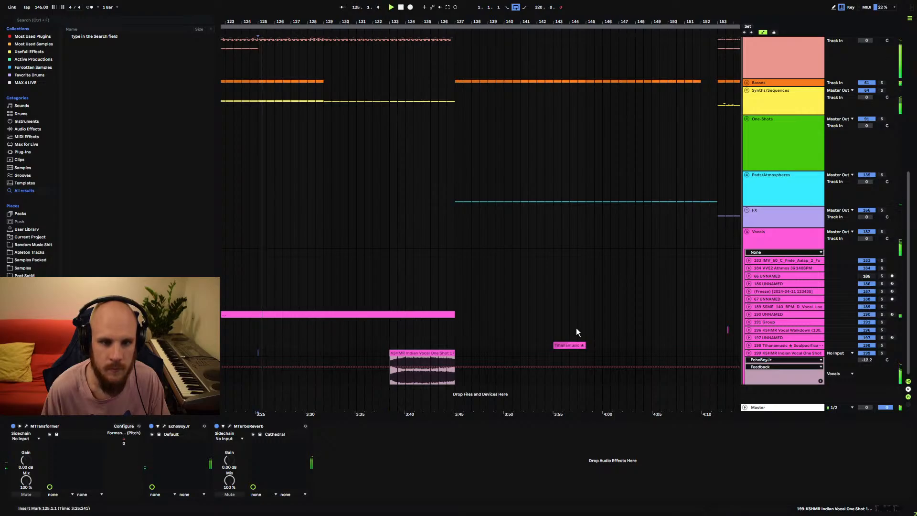
# - Duplicate the PC2_Crash_7 crash section from bars 121 to 129 so it repeats at bar 129
pyautogui.click(748, 353)
pyautogui.hscroll(-5, 478, 239)
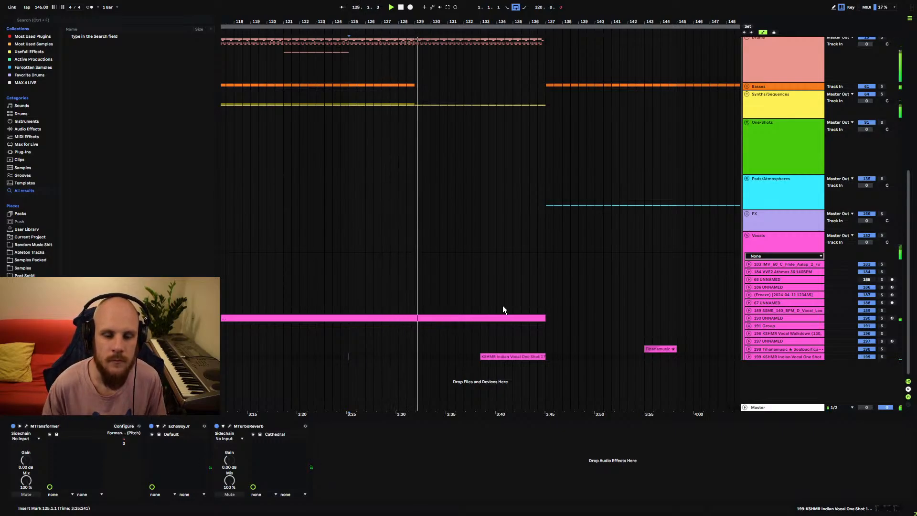
pyautogui.click(747, 38)
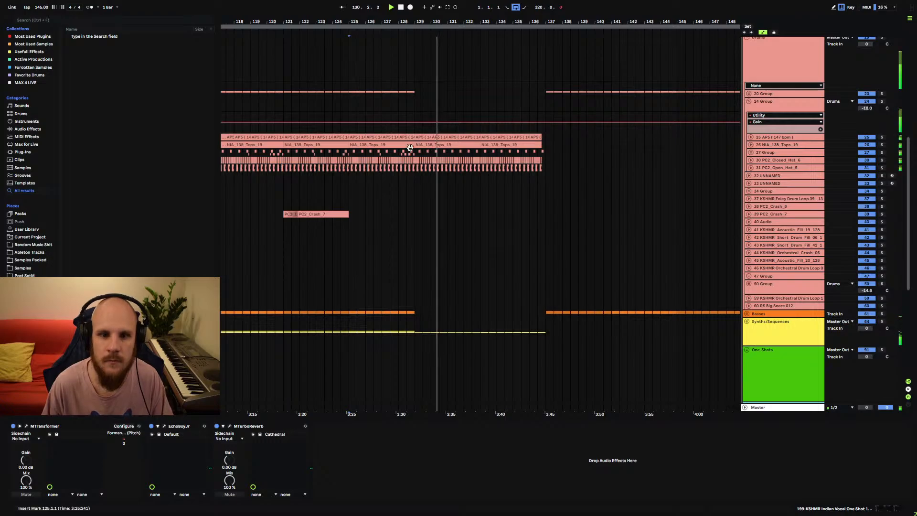
pyautogui.moveTo(283, 214); pyautogui.dragTo(414, 214)
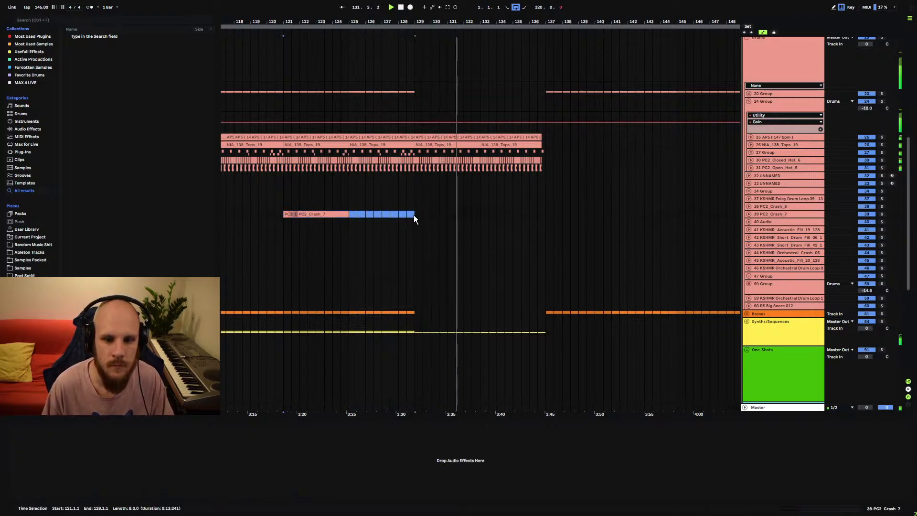
pyautogui.hotkey('ctrl', 'd')
pyautogui.click(413, 214)
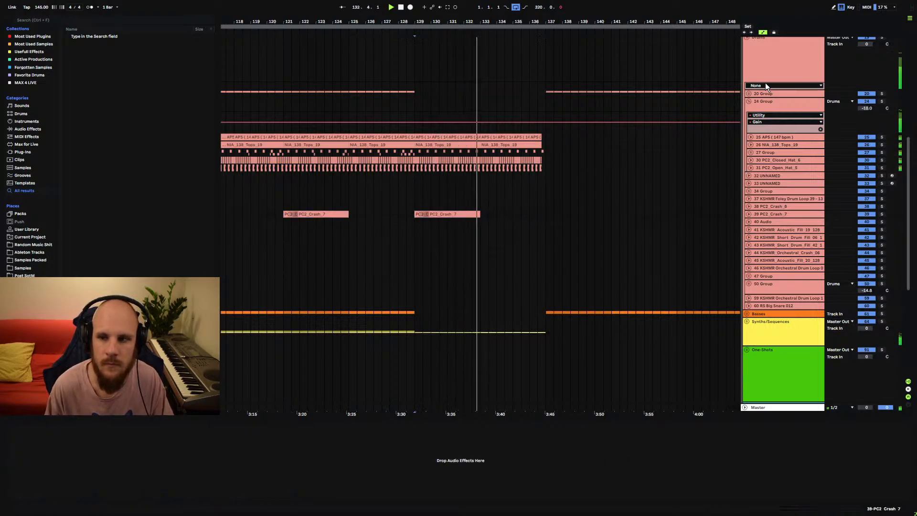
# - Collapse the 24 Group drum tracks and unfold the Male Sustain vocal track
pyautogui.click(749, 102)
pyautogui.scroll(-5, 498, 184)
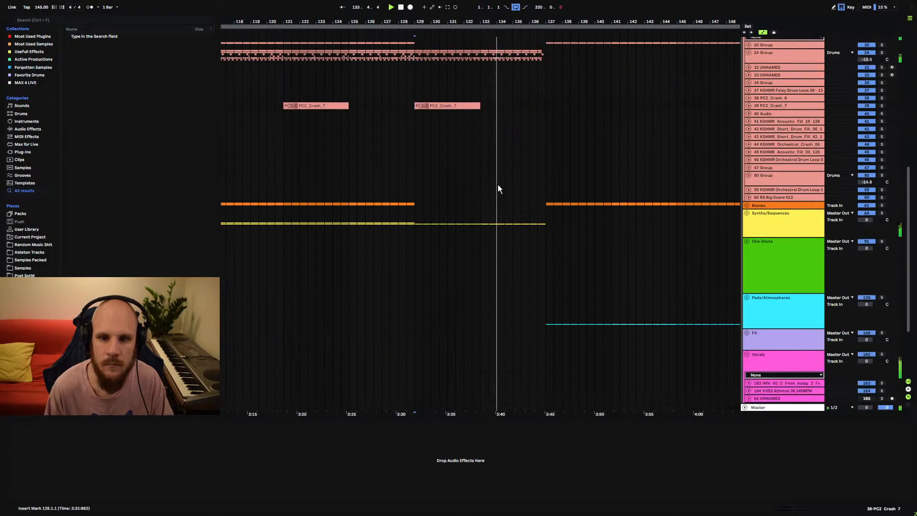
pyautogui.scroll(-1, 572, 196)
pyautogui.scroll(3, 598, 243)
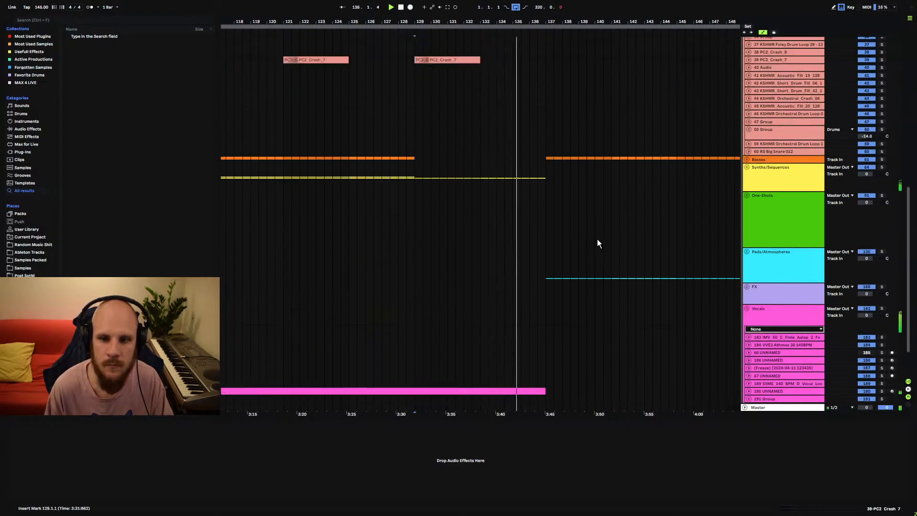
pyautogui.scroll(-2, 597, 243)
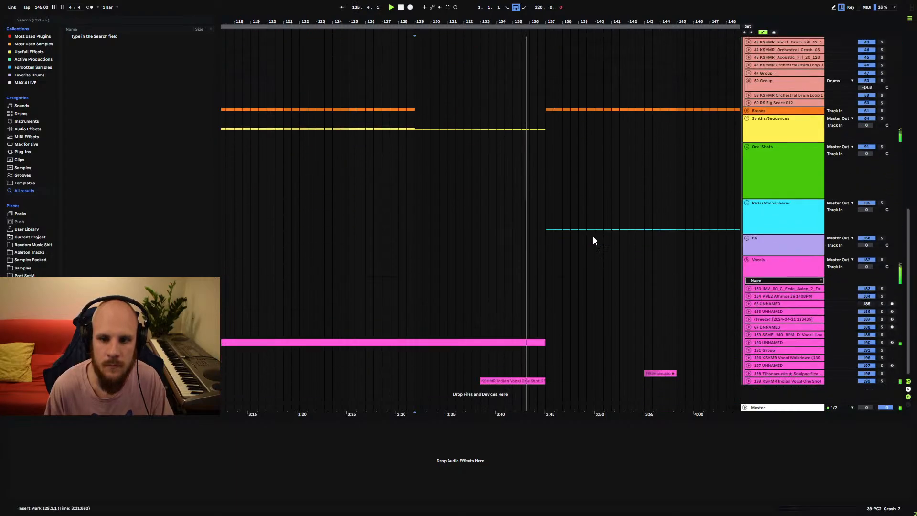
pyautogui.click(749, 380)
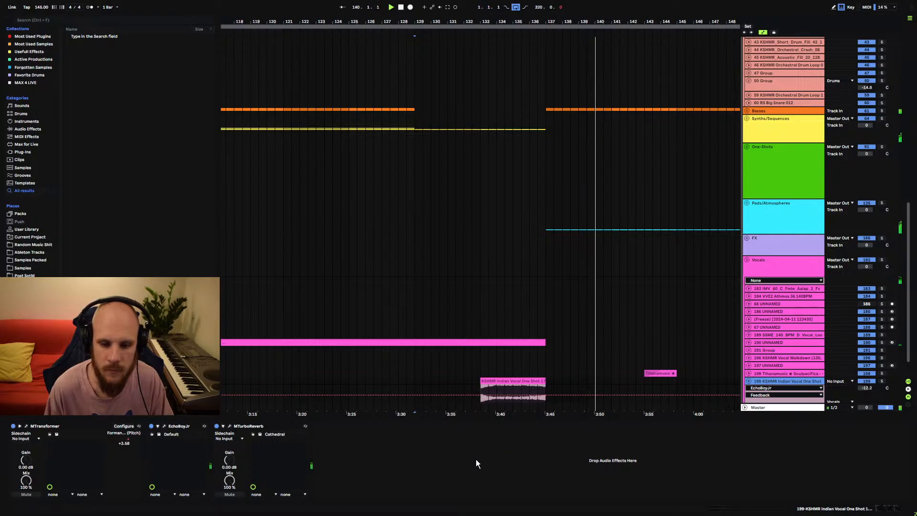
# - Add a kHs Trance Gate to the Male Sustain vocal track and place it between MTransformer and EchoBoyJr
pyautogui.click(415, 456)
pyautogui.rightClick(440, 463)
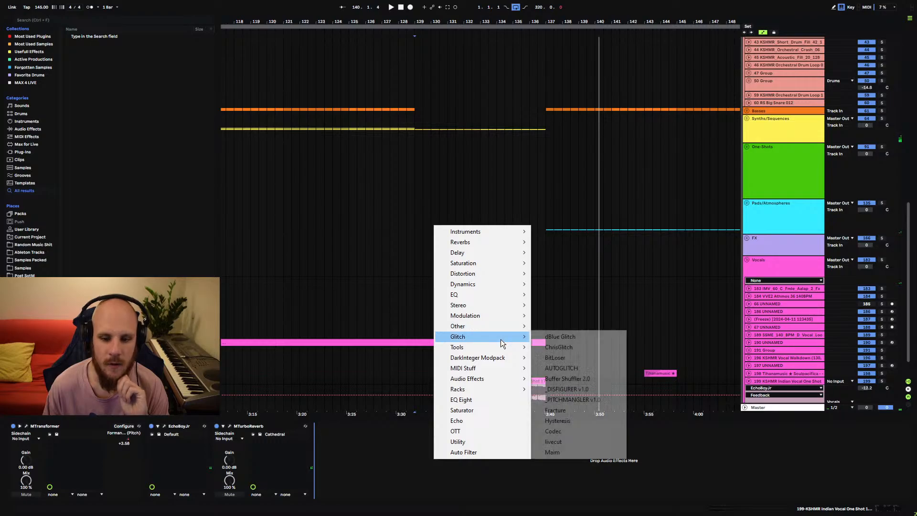
pyautogui.moveTo(505, 316)
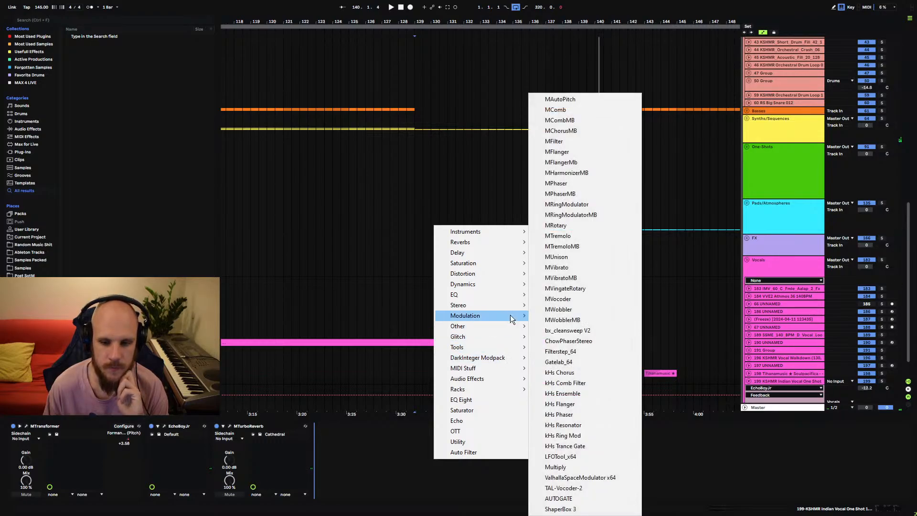
pyautogui.click(581, 450)
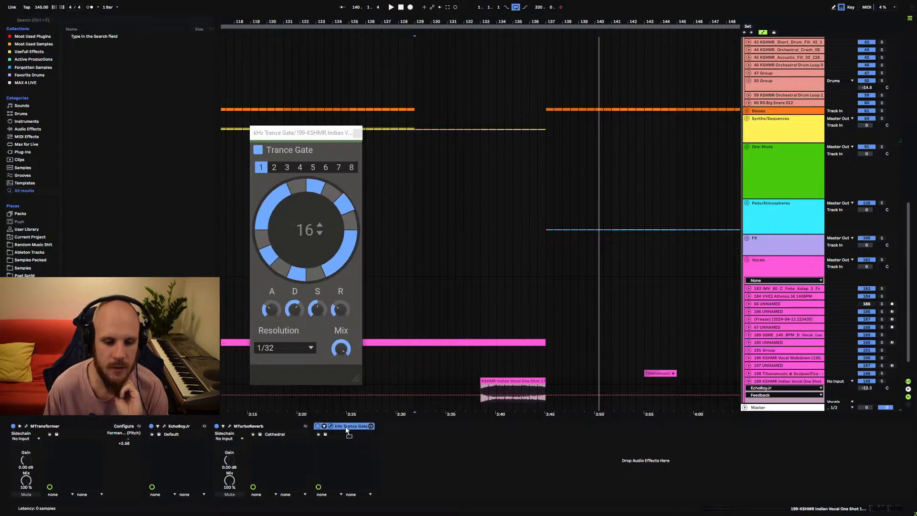
pyautogui.moveTo(181, 447); pyautogui.dragTo(163, 447)
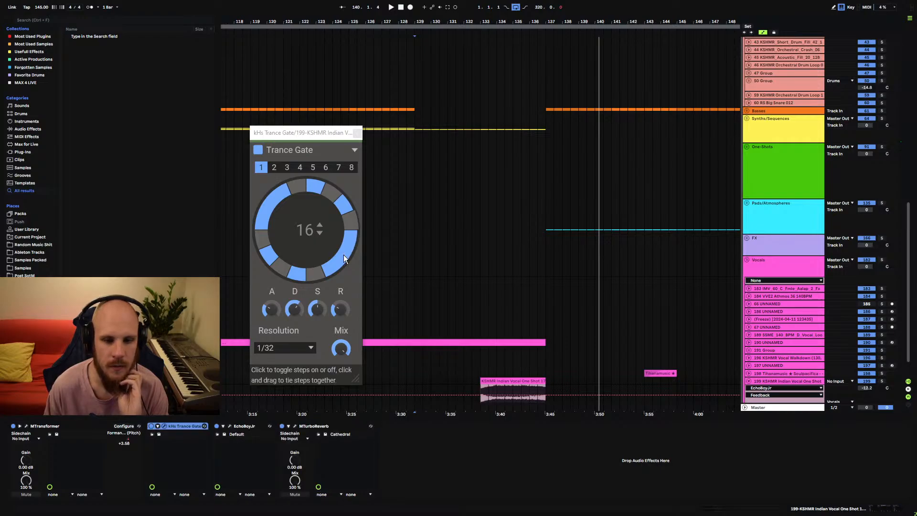
# - Untie the Trance Gate's 16 steps into an even on-off pattern at 1/32 resolution and turn its mix fully down
pyautogui.moveTo(350, 354); pyautogui.dragTo(350, 387)
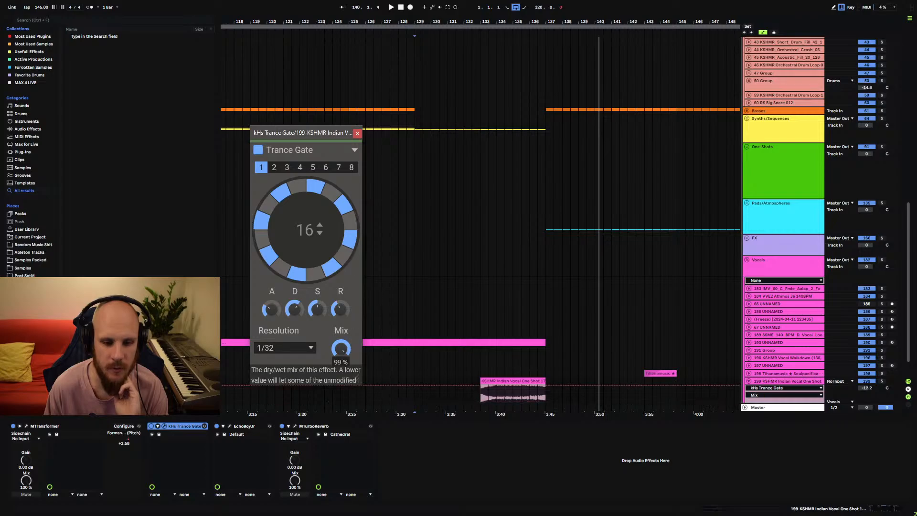
pyautogui.click(358, 133)
pyautogui.press('z')
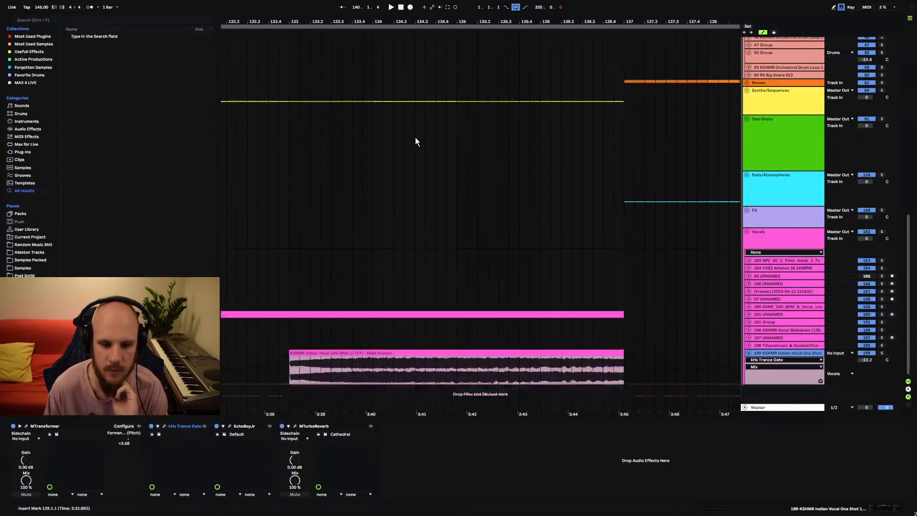
# - Move the Trance Gate in front of MTransformer and play the vocal from bar 133
pyautogui.click(192, 427)
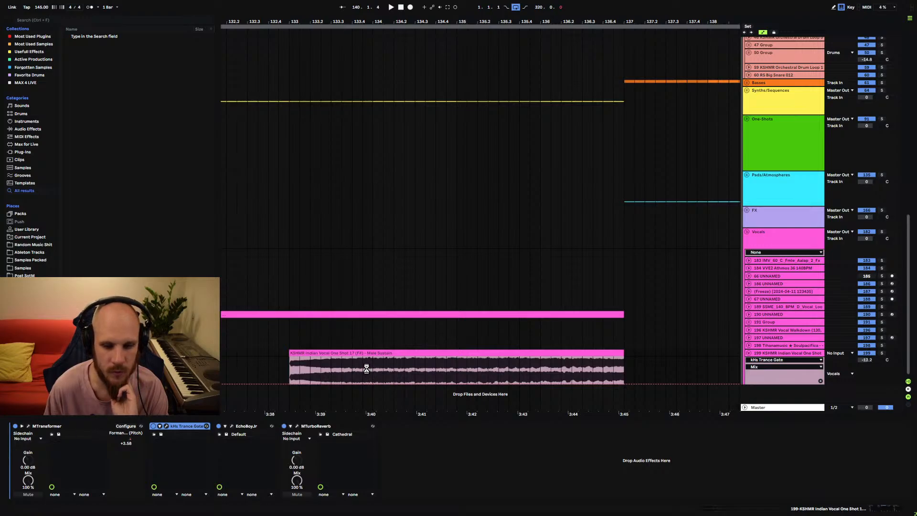
pyautogui.click(290, 370)
pyautogui.press('space')
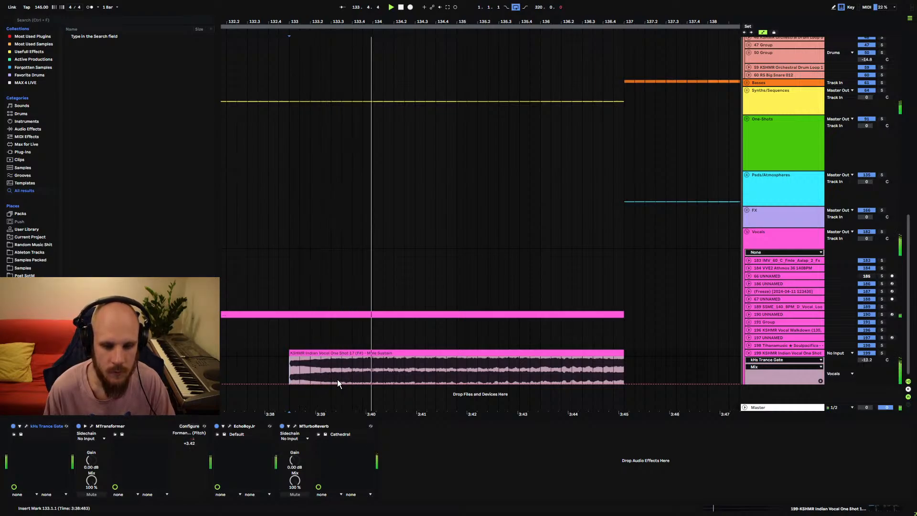
# - Automate the Trance Gate mix on the vocal to 1.00 from 133.3 to 133.4 and 0.00 after it, and listen to the result
pyautogui.scroll(3, 329, 385)
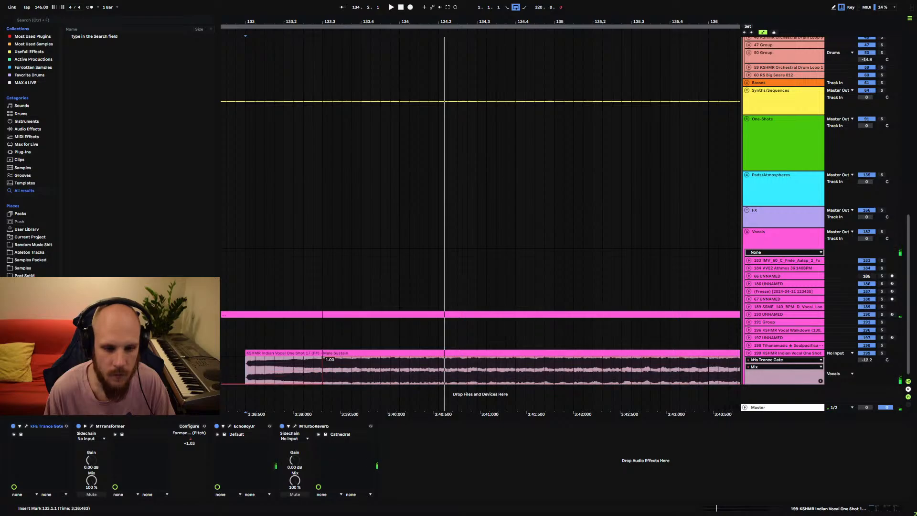
pyautogui.press('space')
pyautogui.click(363, 357)
pyautogui.moveTo(364, 358); pyautogui.dragTo(361, 384)
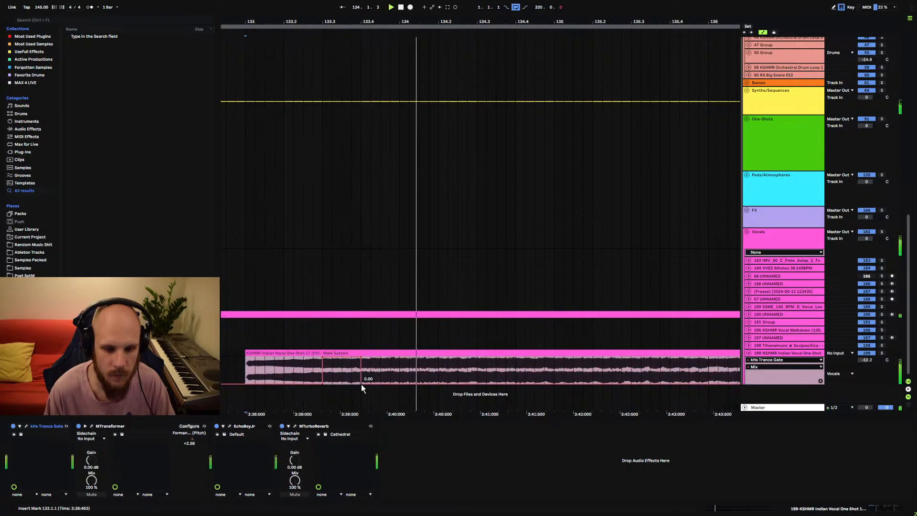
pyautogui.press('space')
pyautogui.press('space')
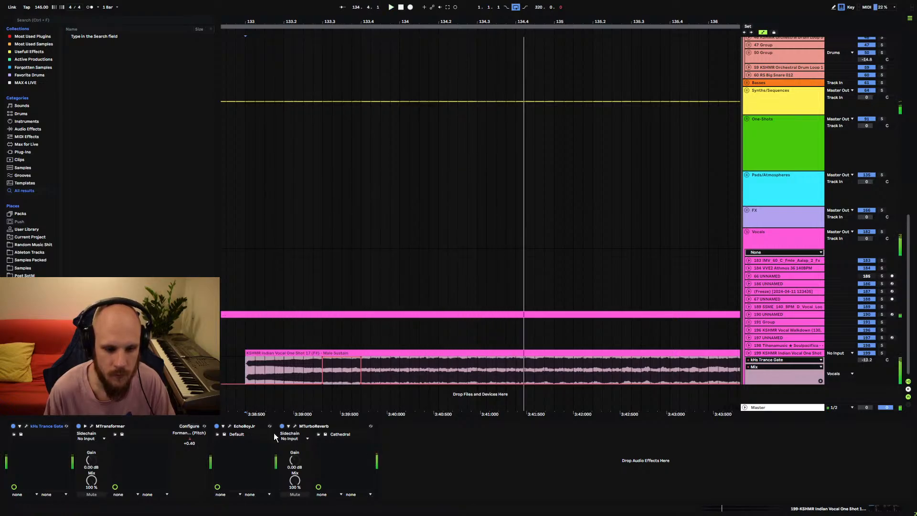
# - Cut the Trance Gate from the vocal track and paste it back between MTransformer and EchoBoyJr
pyautogui.click(48, 426)
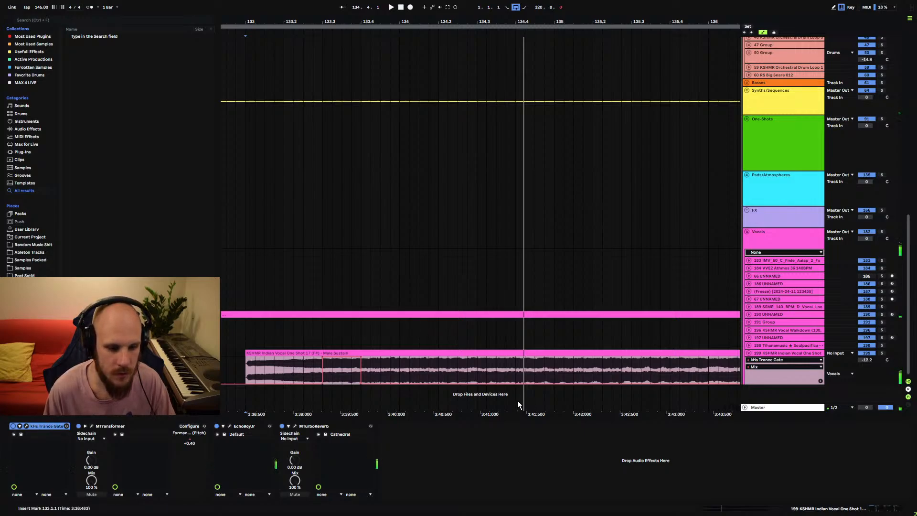
pyautogui.press('Delete')
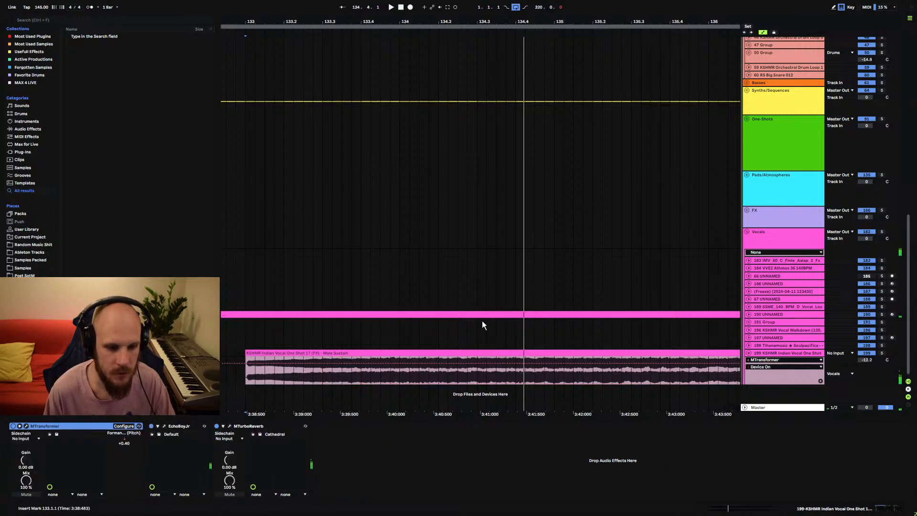
pyautogui.rightClick(773, 353)
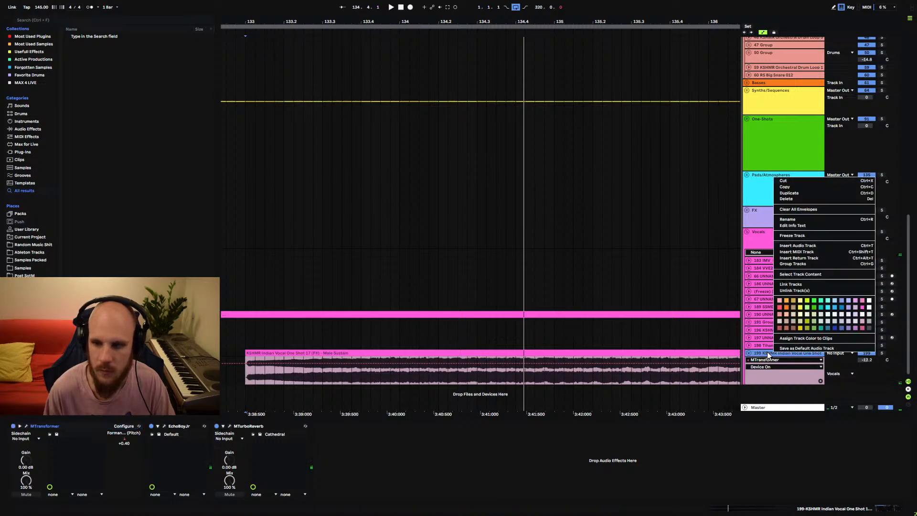
pyautogui.click(767, 353)
pyautogui.click(179, 426)
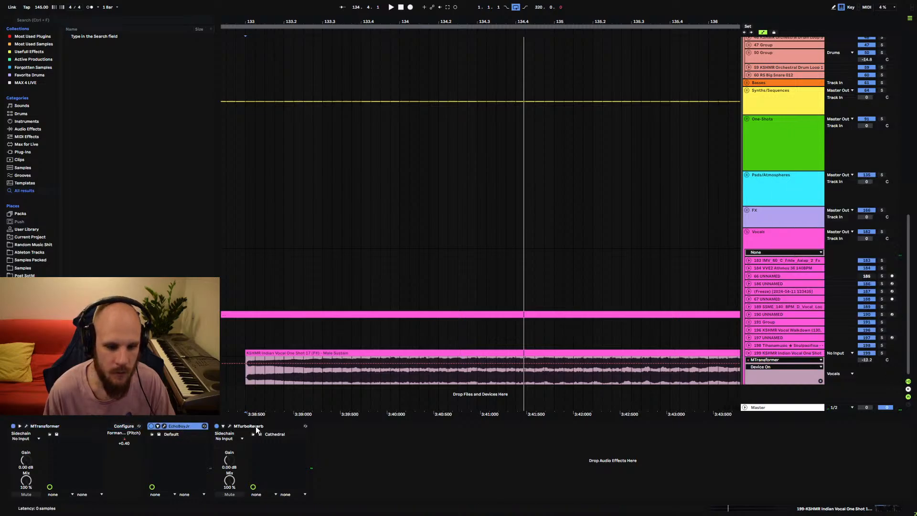
pyautogui.keyDown('shift'); pyautogui.click(256, 426); pyautogui.keyUp('shift')
pyautogui.click(349, 441)
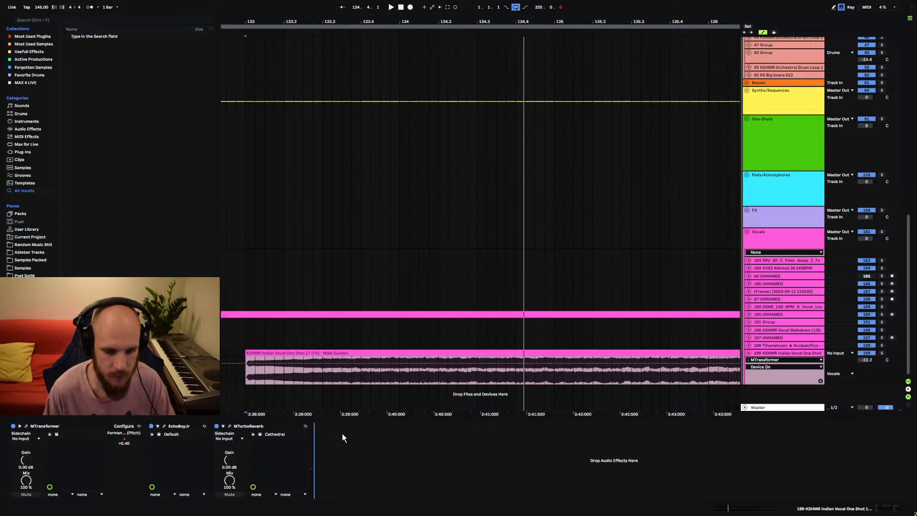
pyautogui.hotkey('ctrl', 'v')
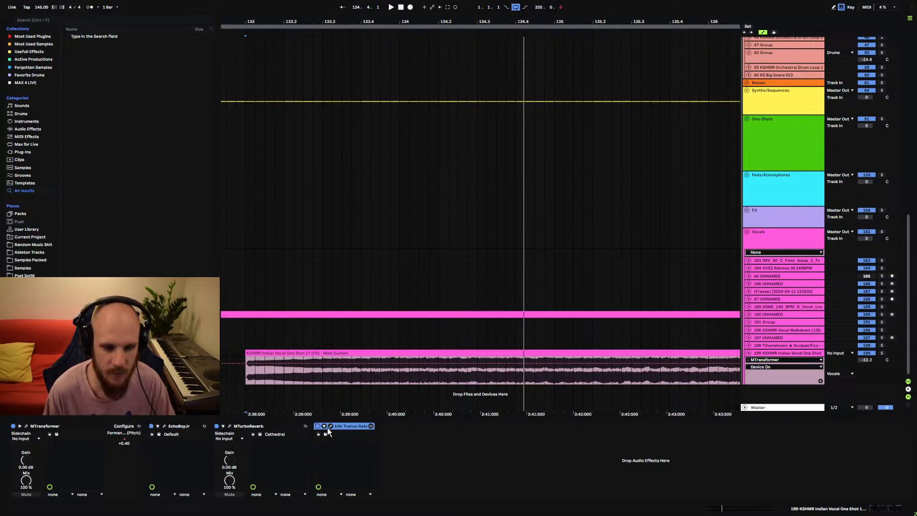
pyautogui.moveTo(336, 426); pyautogui.dragTo(136, 428)
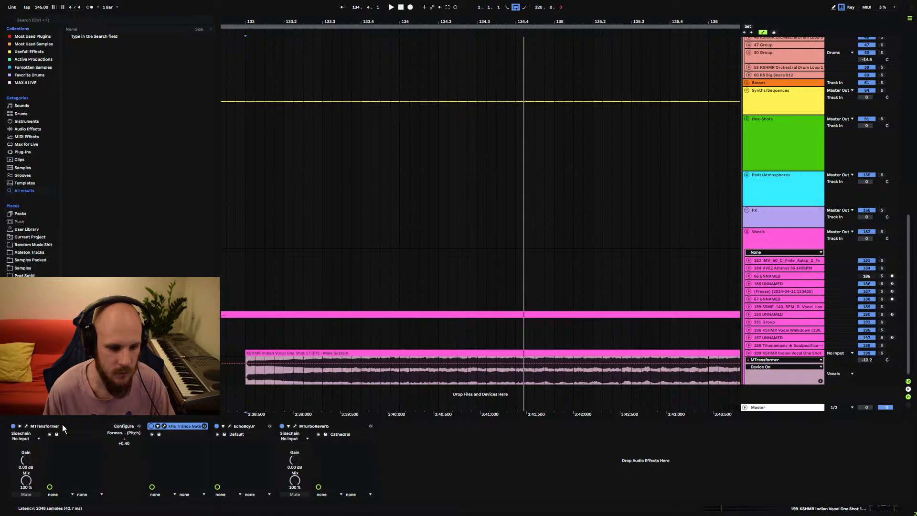
# - Cut Trance Gate, EchoBoyJr and MTurboReverb from the Male Sustain track, and freeze and flatten it with only MTransformer
pyautogui.keyDown('shift'); pyautogui.click(311, 427); pyautogui.keyUp('shift')
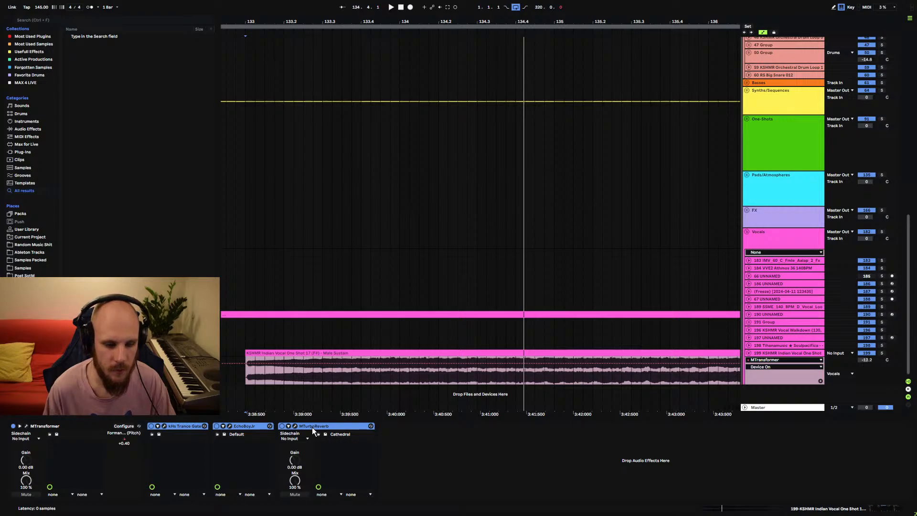
pyautogui.press('Delete')
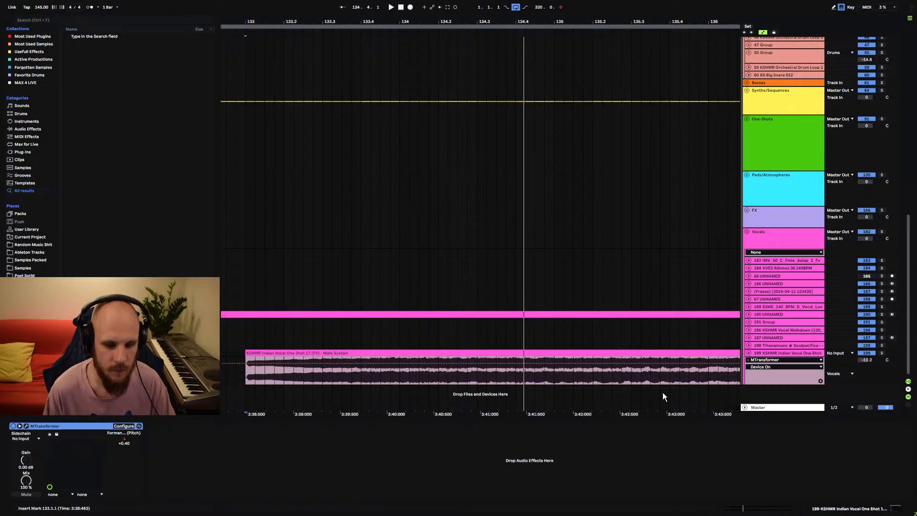
pyautogui.rightClick(769, 352)
pyautogui.click(789, 236)
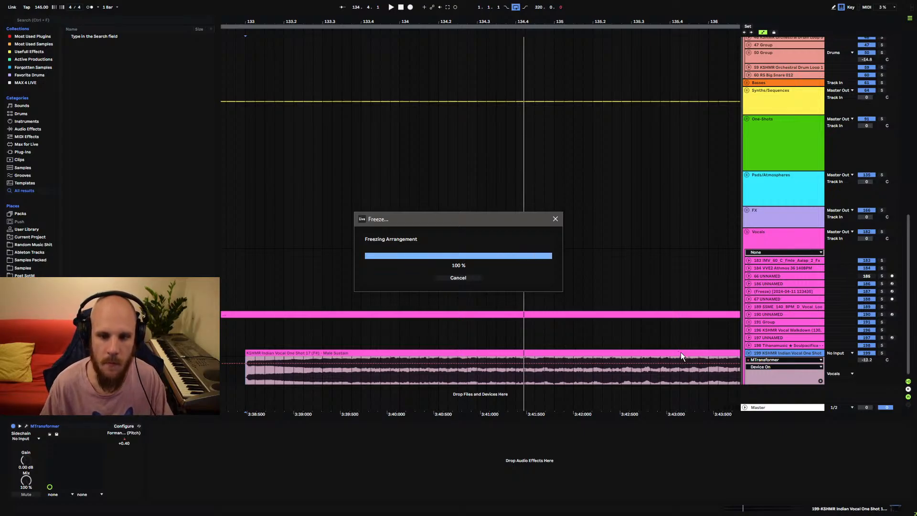
pyautogui.rightClick(778, 354)
pyautogui.click(802, 234)
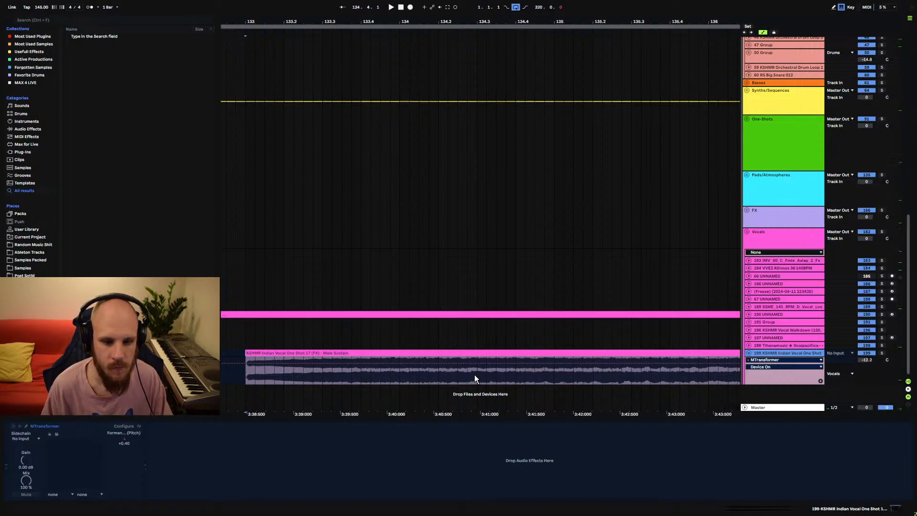
# - Paste Trance Gate, EchoBoyJr and MTurboReverb onto the flattened vocal track and play it from bar 133
pyautogui.click(484, 458)
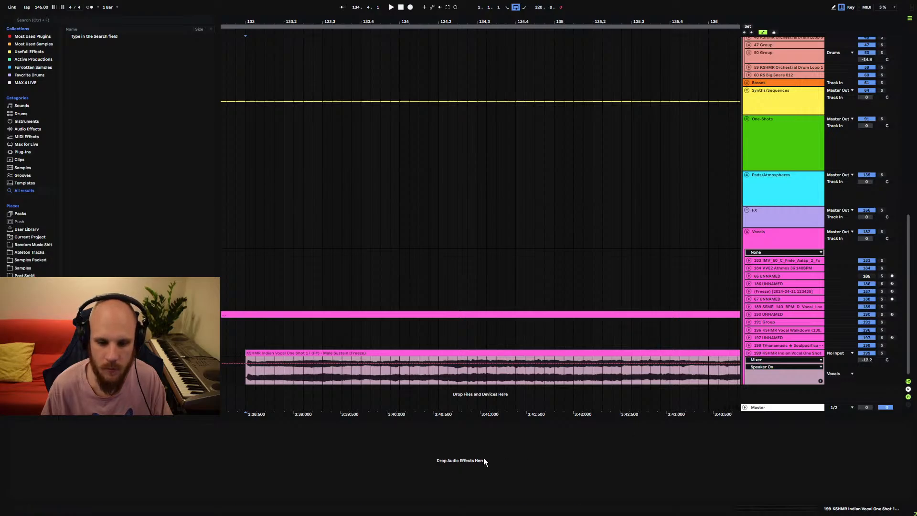
pyautogui.click(413, 353)
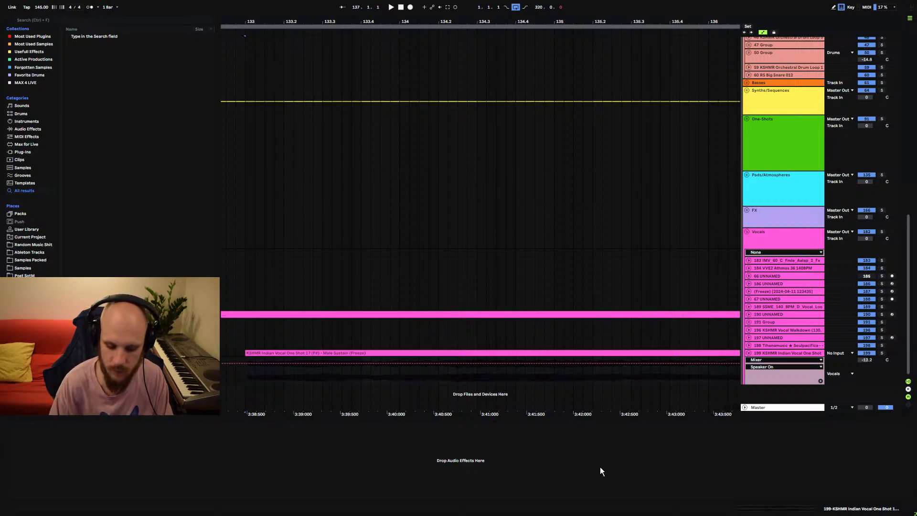
pyautogui.hotkey('ctrl', 'v')
pyautogui.click(247, 375)
pyautogui.press('space')
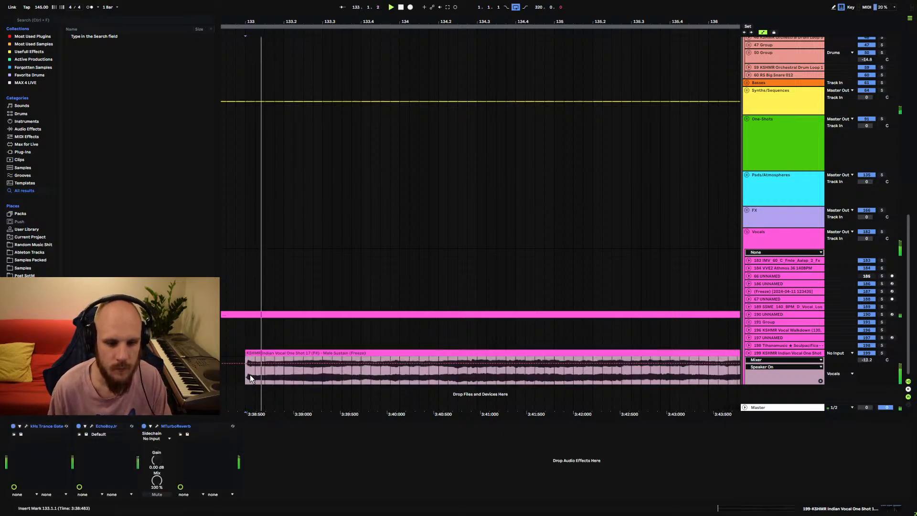
pyautogui.press('space')
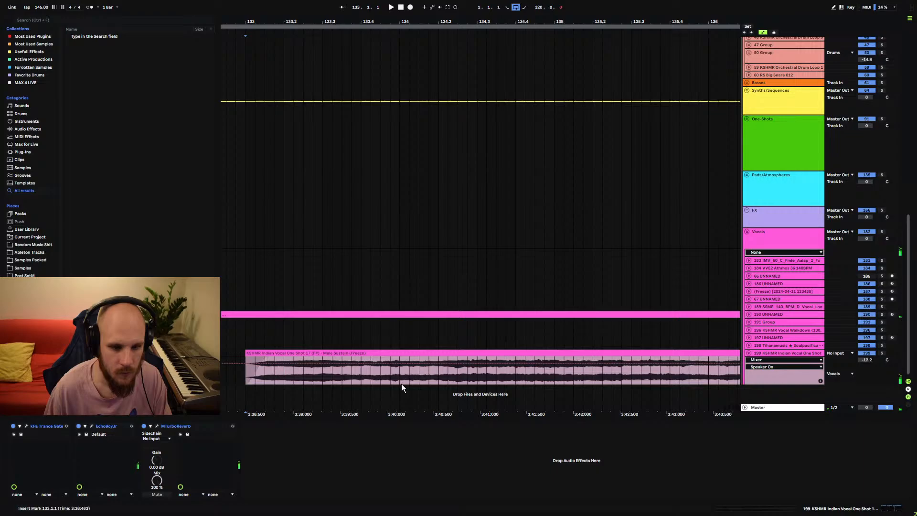
# - Fold the vocal track, unfold track 80 in the Synths/Sequences group and play it soloed past bar 137
pyautogui.click(241, 374)
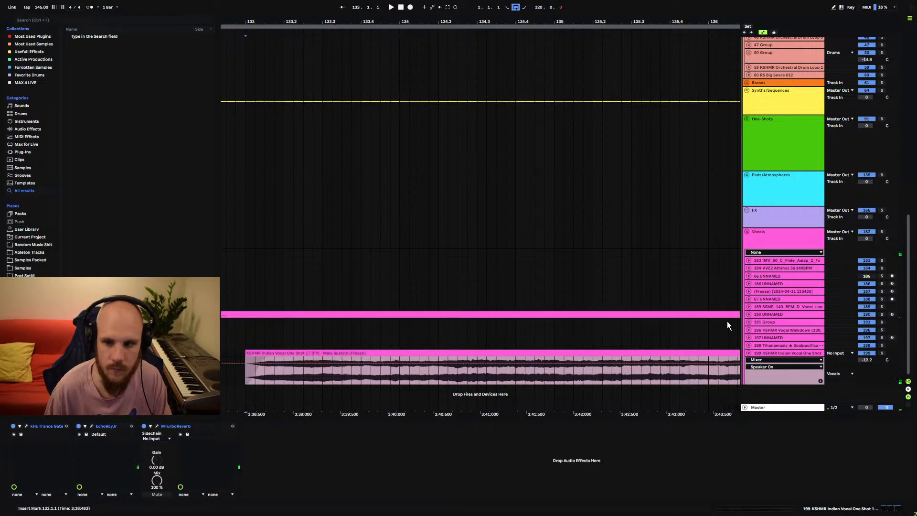
pyautogui.click(749, 353)
pyautogui.click(747, 91)
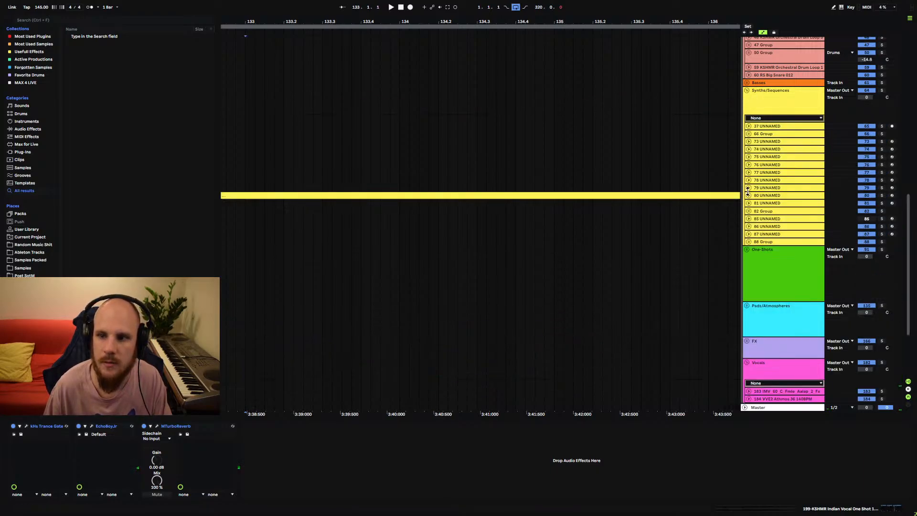
pyautogui.click(749, 196)
pyautogui.click(336, 200)
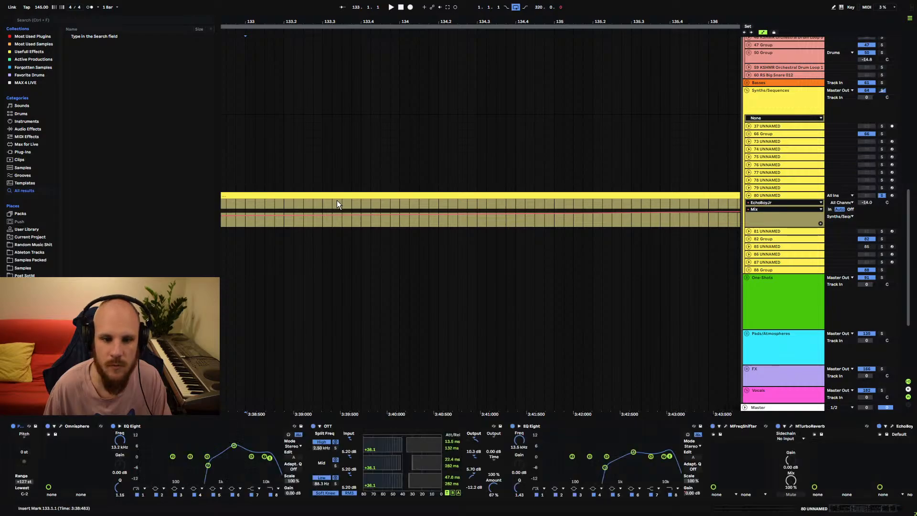
pyautogui.press('space')
pyautogui.moveTo(395, 22); pyautogui.dragTo(395, 2)
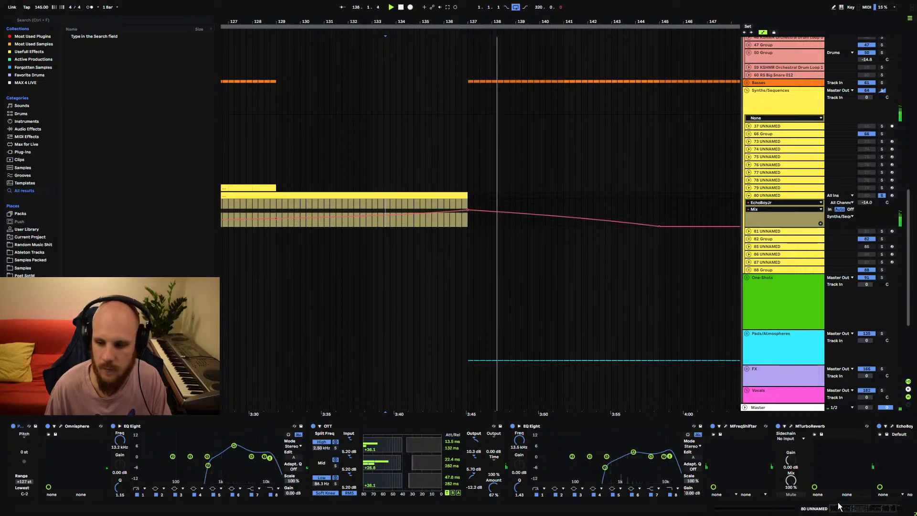
pyautogui.moveTo(843, 508); pyautogui.dragTo(798, 506)
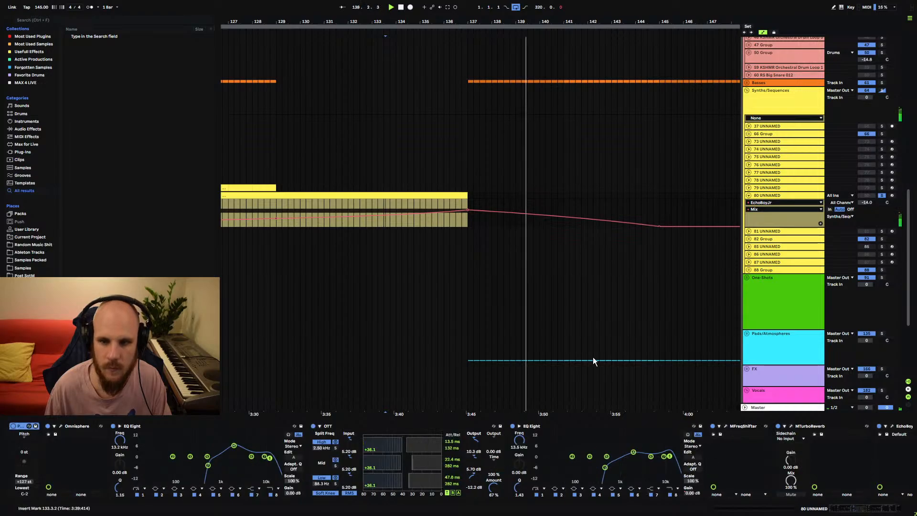
# - Unsolo track 80, play the arrangement from bar 129, and unfold the 20 Group drum track to show its devices
pyautogui.click(479, 195)
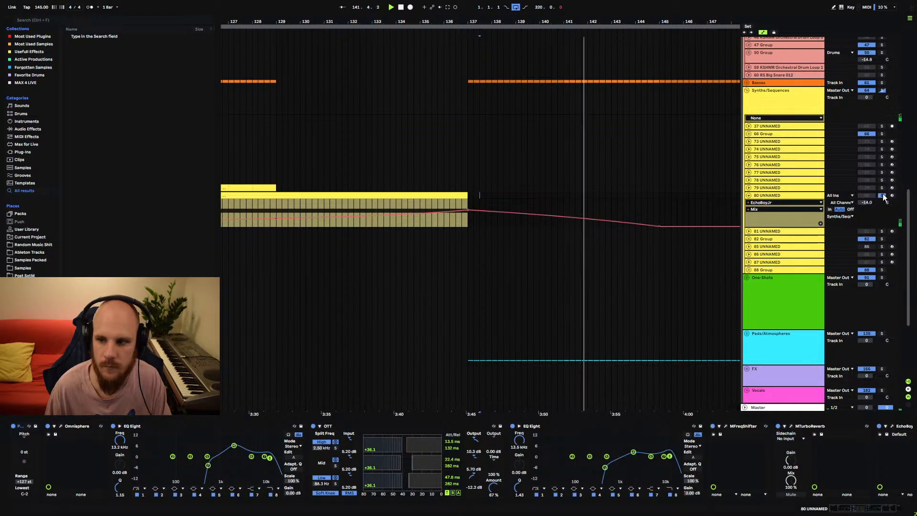
pyautogui.click(291, 188)
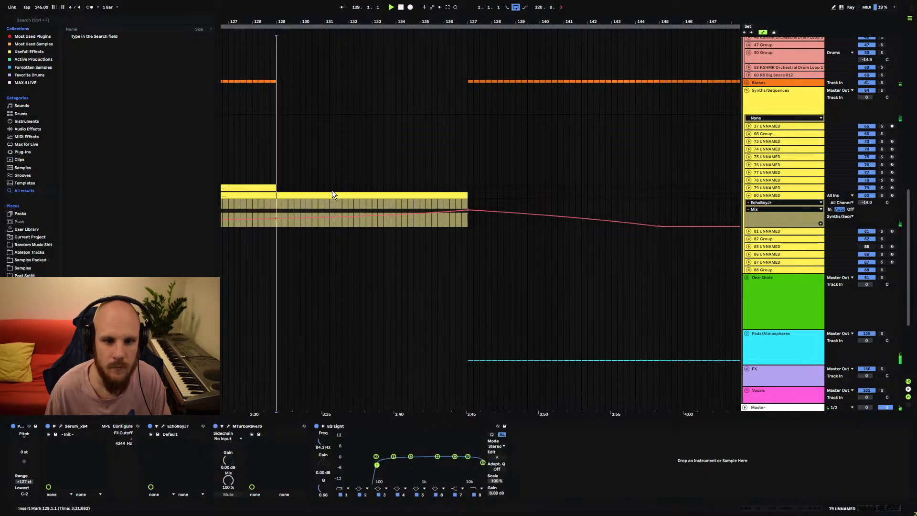
pyautogui.scroll(4, 747, 188)
pyautogui.scroll(5, 747, 188)
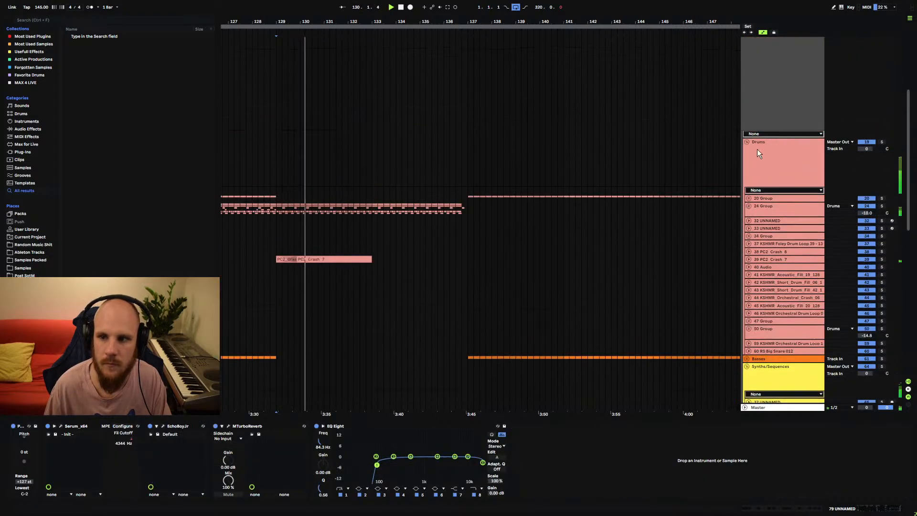
pyautogui.click(747, 199)
pyautogui.click(766, 199)
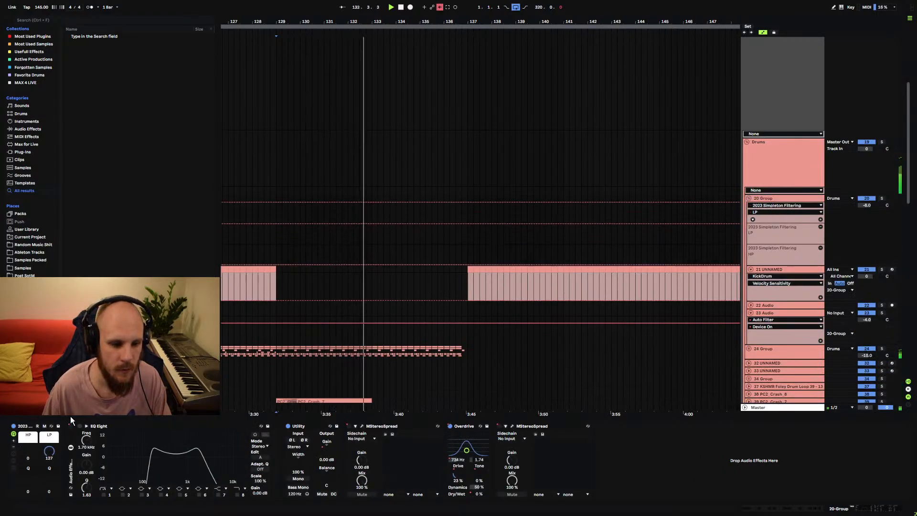
# - Re-enable the overridden automation and fold the 20 Group drum track
pyautogui.click(440, 7)
pyautogui.click(753, 198)
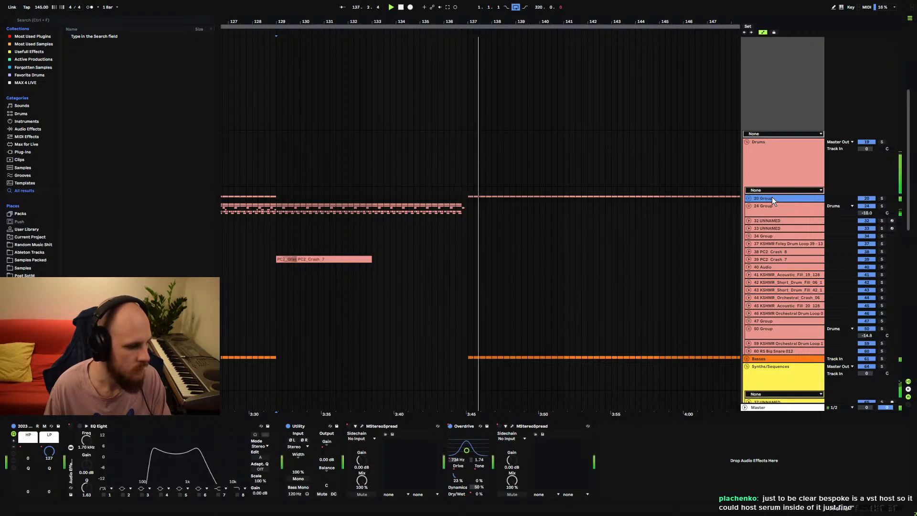
# - Unfold the One-Shots group, check its first tracks and the Serum patch on track 95, and fold the group again
pyautogui.scroll(-5, 475, 260)
pyautogui.scroll(-8, 475, 264)
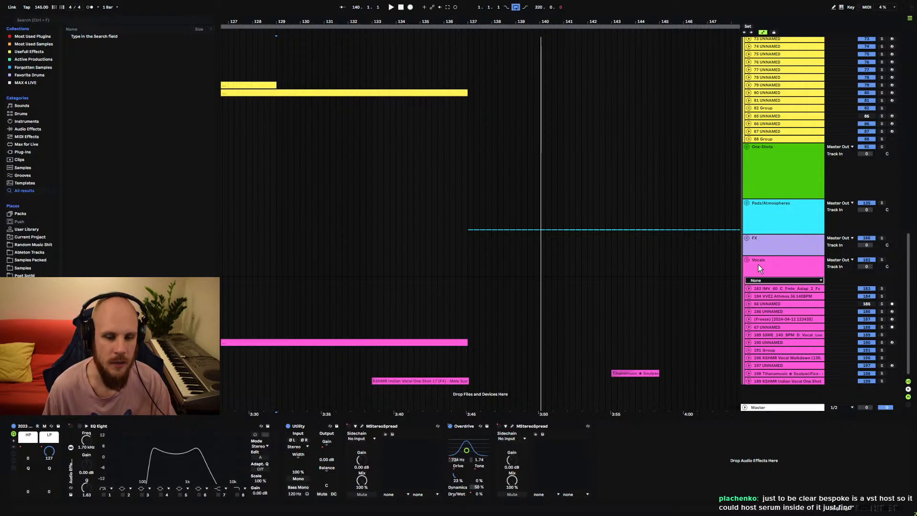
pyautogui.click(747, 147)
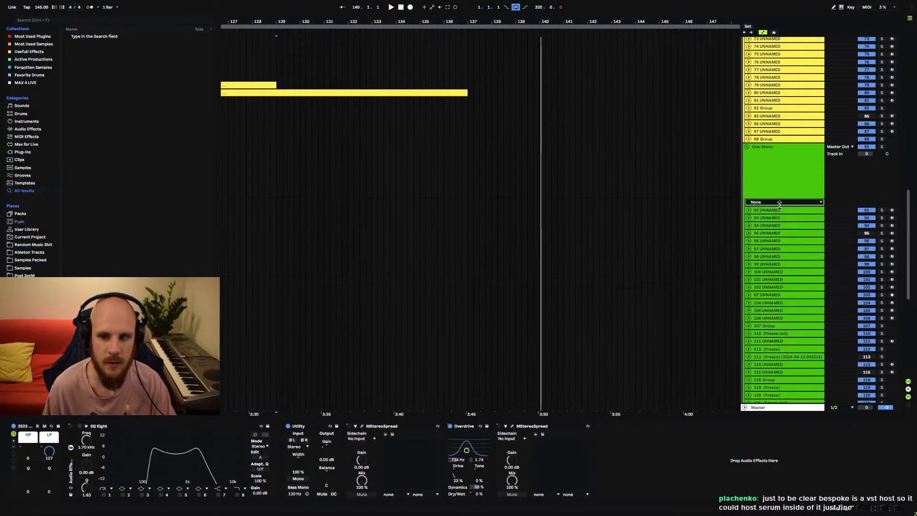
pyautogui.click(778, 211)
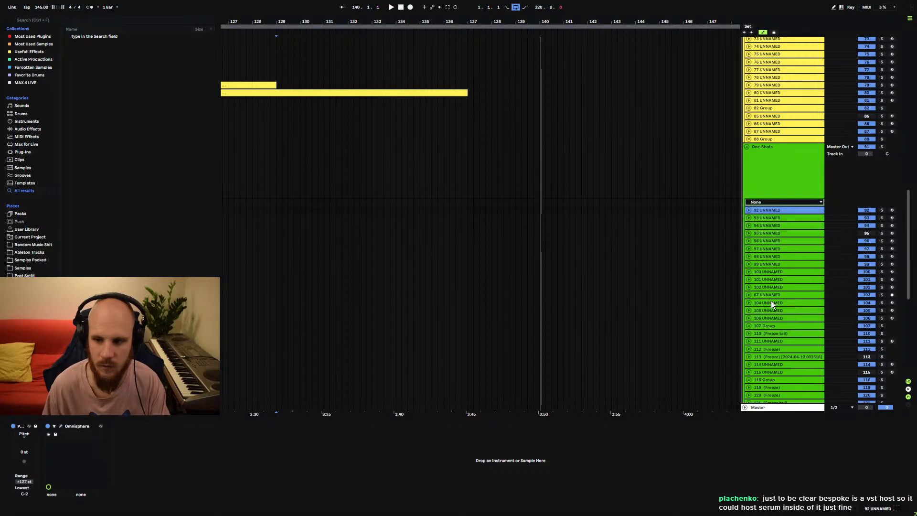
pyautogui.press('Down')
pyautogui.press('Down')
pyautogui.press('Down')
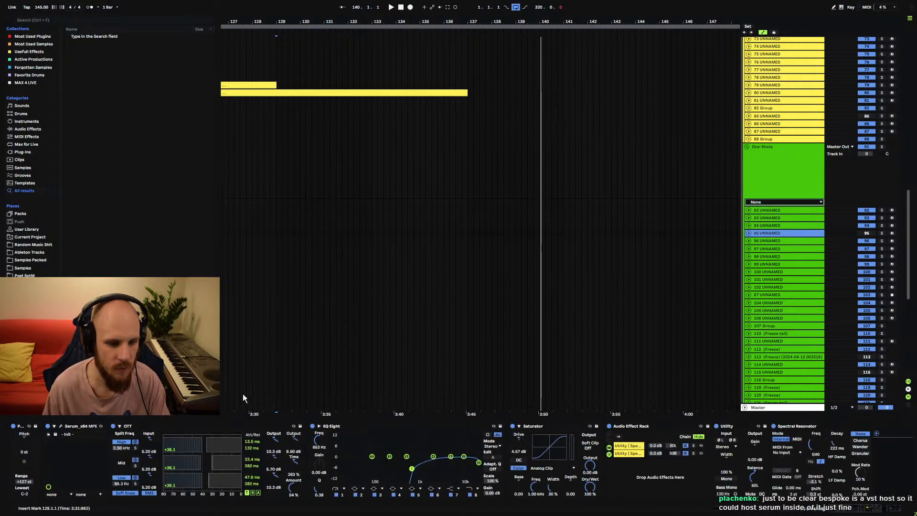
pyautogui.click(61, 426)
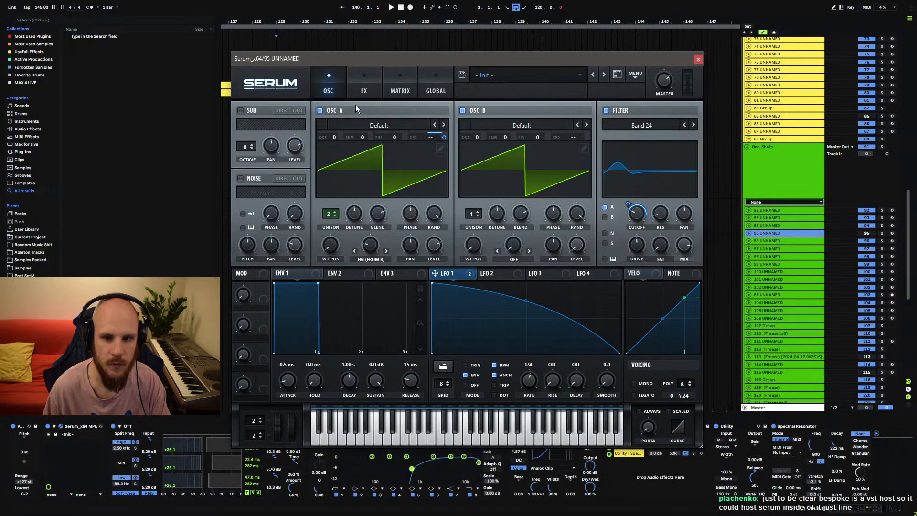
pyautogui.click(698, 59)
pyautogui.click(747, 147)
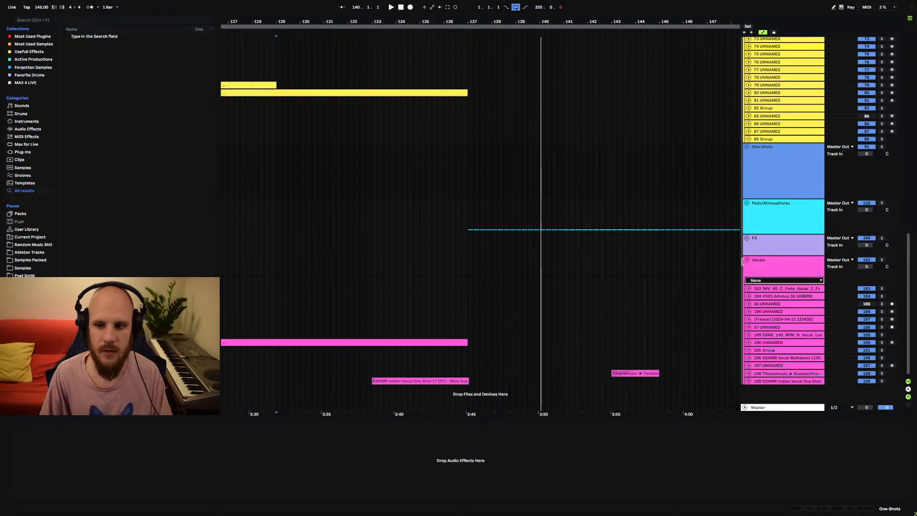
# - Fold the Synths/Sequences, Vocals and Drums groups
pyautogui.click(760, 263)
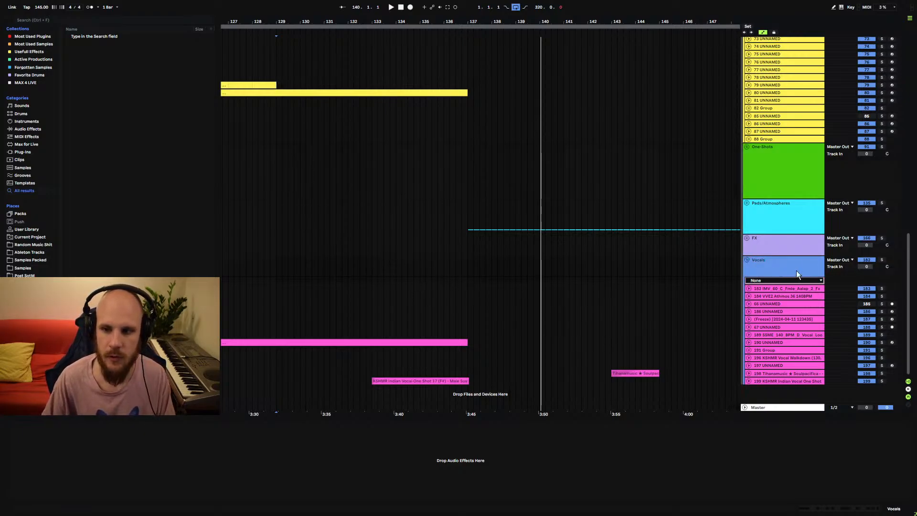
pyautogui.scroll(5, 758, 238)
pyautogui.click(747, 151)
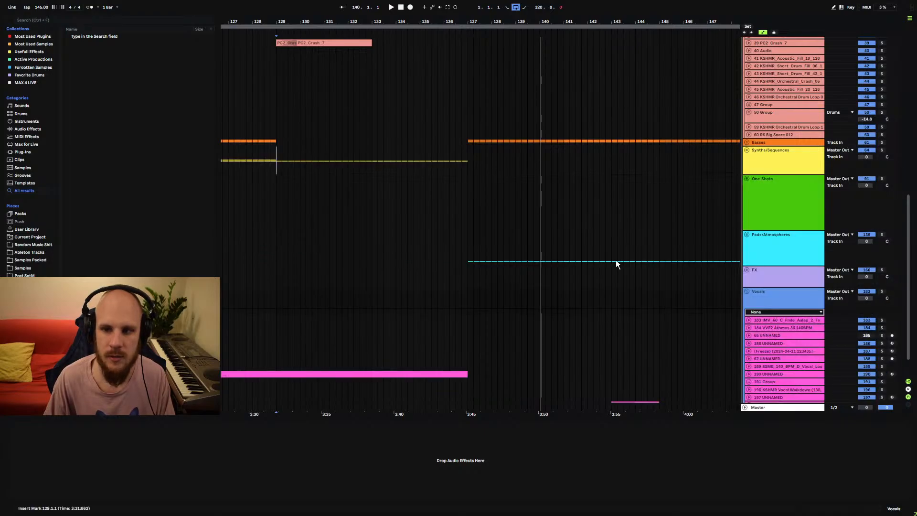
pyautogui.scroll(-1, 501, 249)
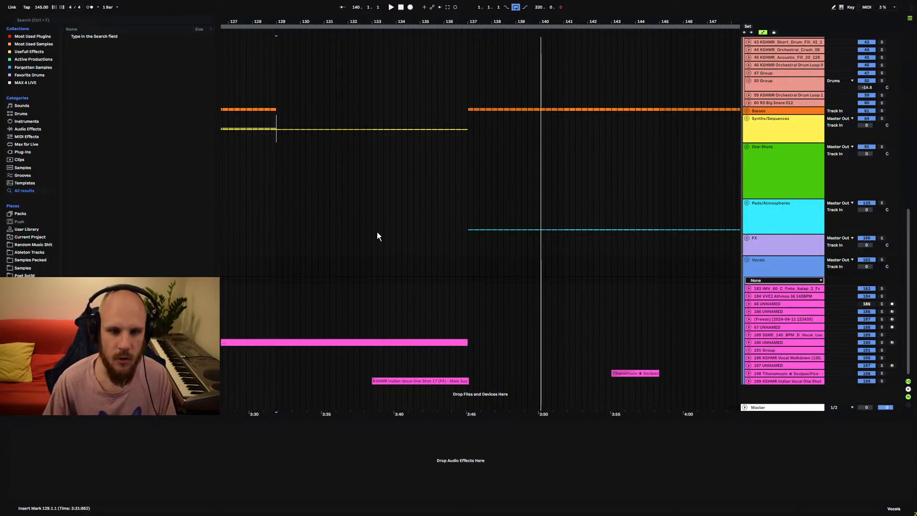
pyautogui.click(746, 259)
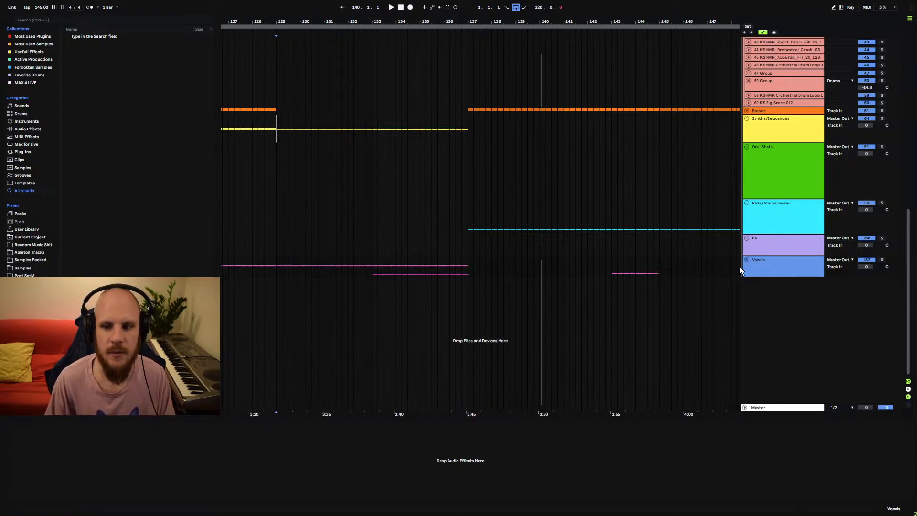
pyautogui.scroll(5, 289, 201)
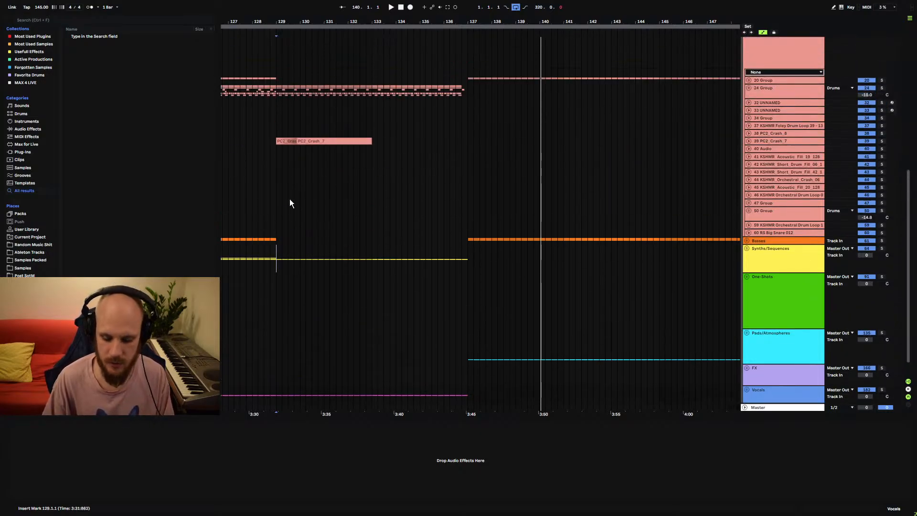
pyautogui.scroll(-1, 299, 208)
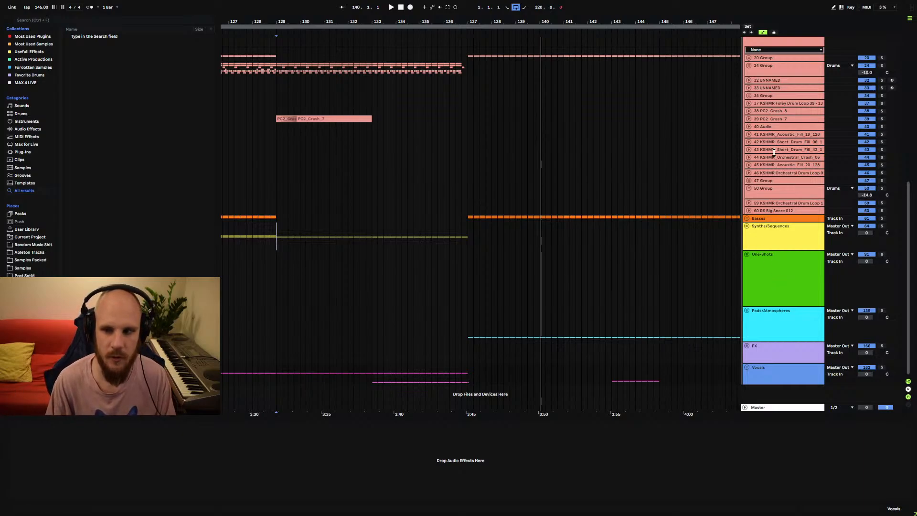
pyautogui.scroll(3, 758, 79)
pyautogui.click(747, 67)
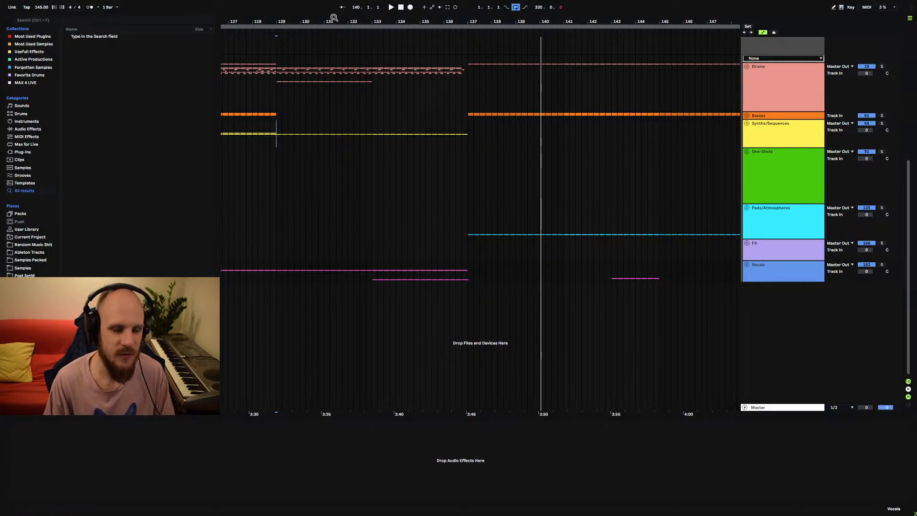
pyautogui.moveTo(333, 18); pyautogui.dragTo(334, 6)
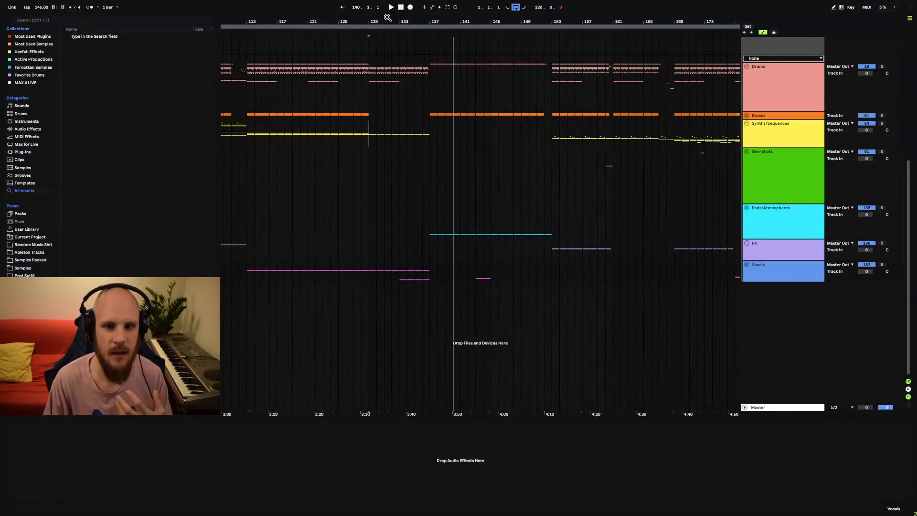
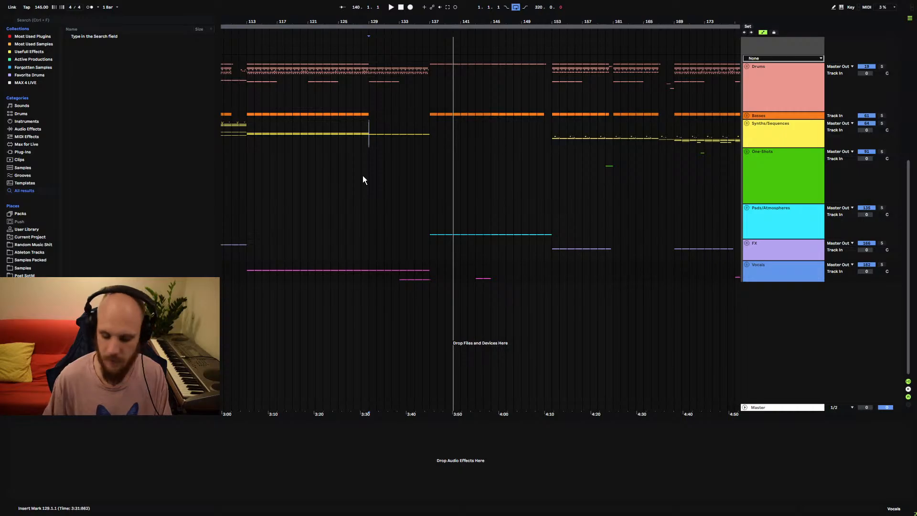
# - Unfold the One-Shots group and insert a new MIDI track below track 110 (Freeze tail)
pyautogui.click(772, 162)
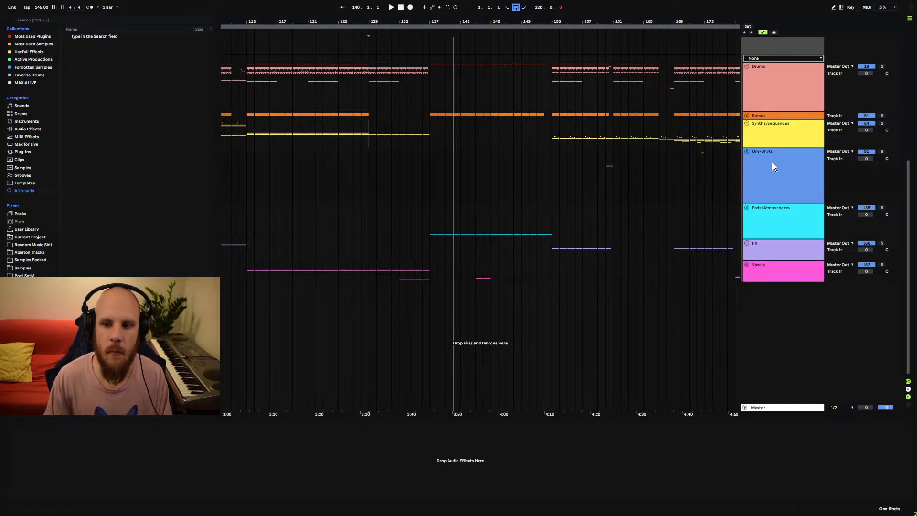
pyautogui.click(748, 152)
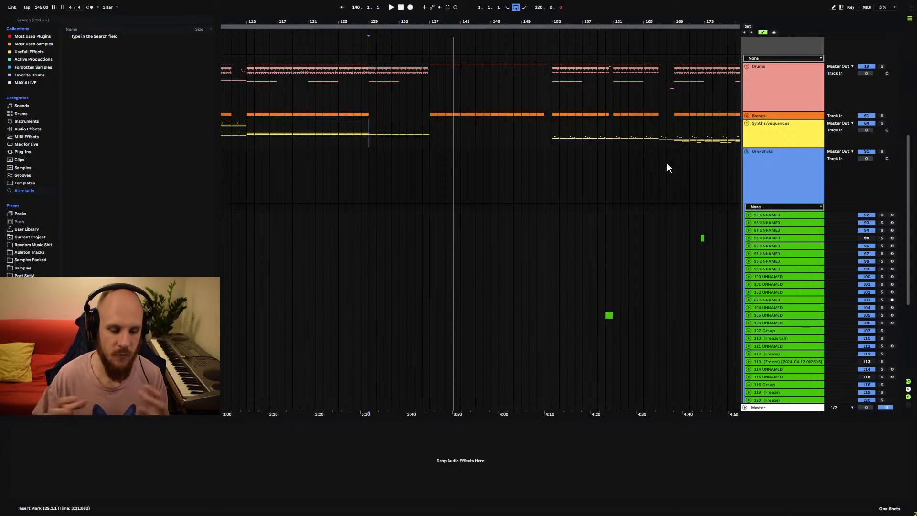
pyautogui.scroll(-3, 630, 229)
pyautogui.scroll(-3, 624, 234)
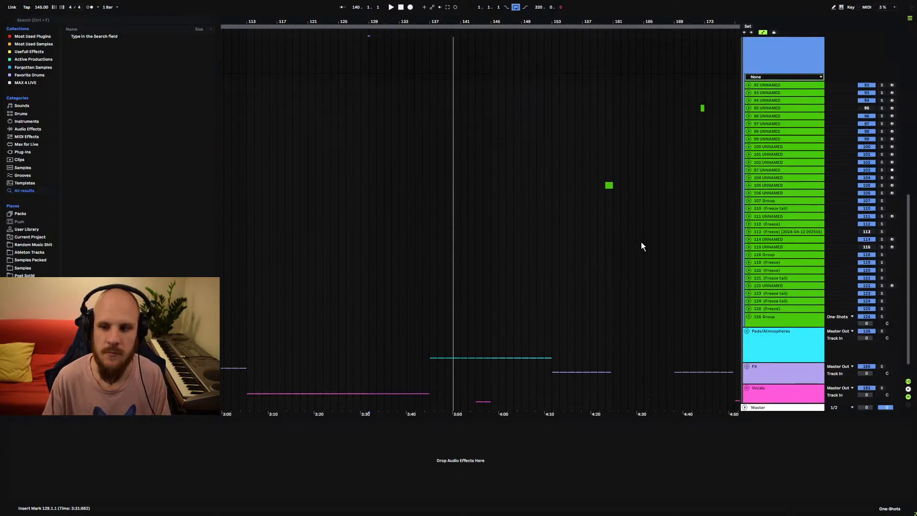
pyautogui.click(768, 208)
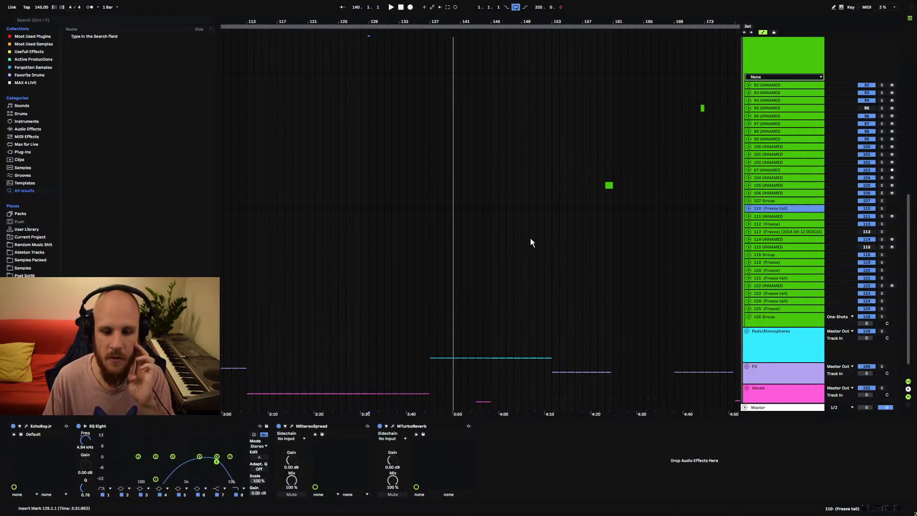
pyautogui.hotkey('ctrl', 'shift', 't')
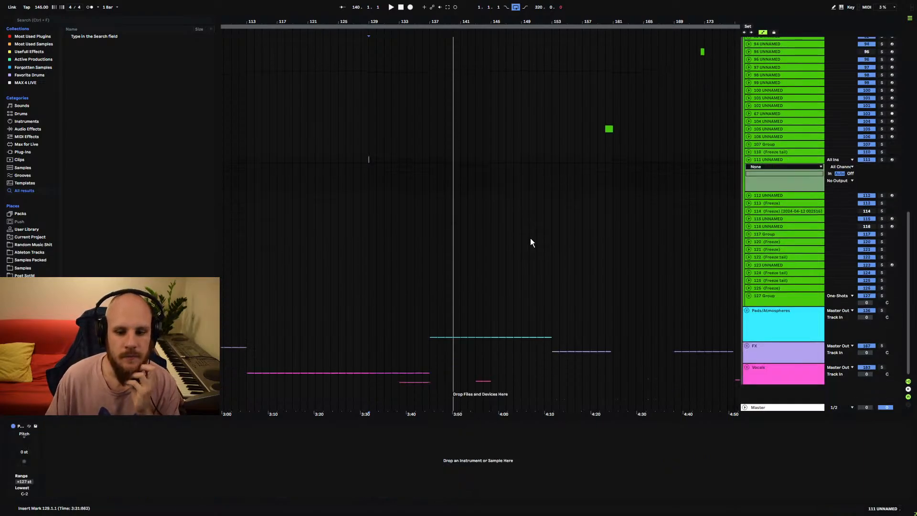
# - Add the Omnisphere instrument to the new MIDI track 111
pyautogui.click(402, 381)
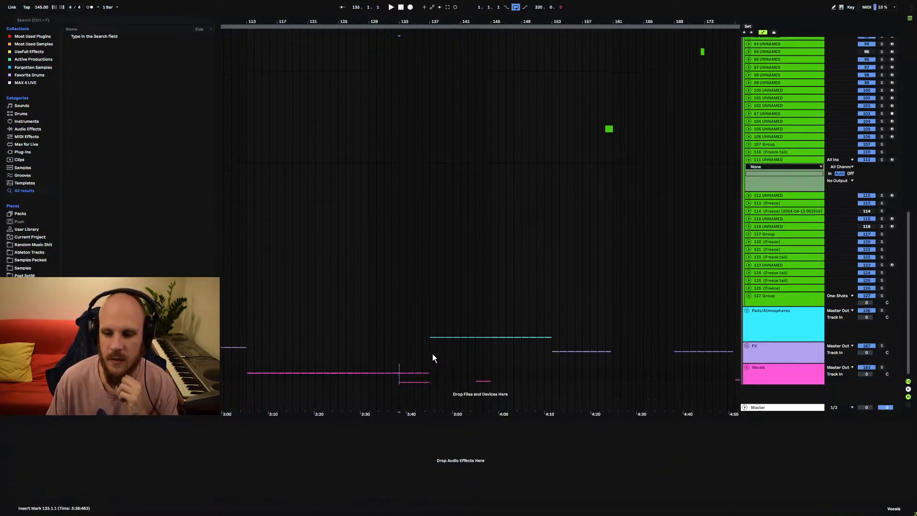
pyautogui.scroll(5, 406, 279)
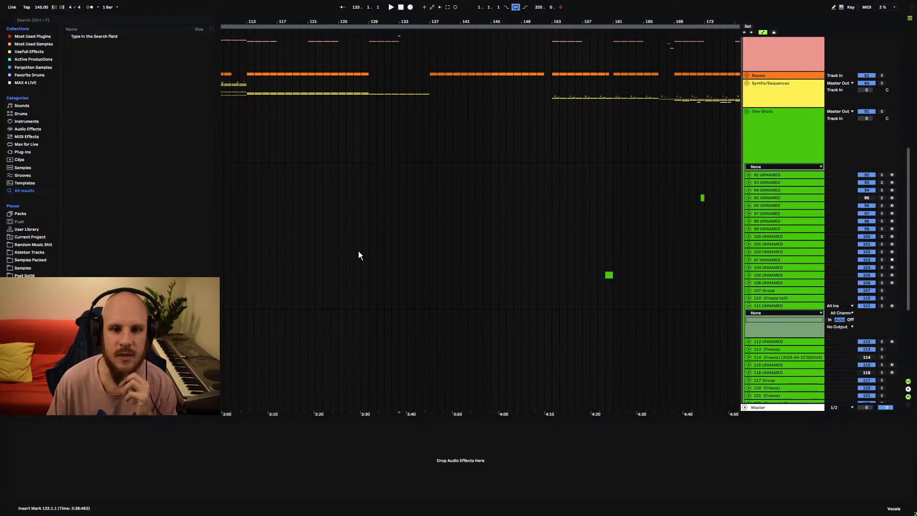
pyautogui.click(382, 310)
pyautogui.moveTo(452, 85)
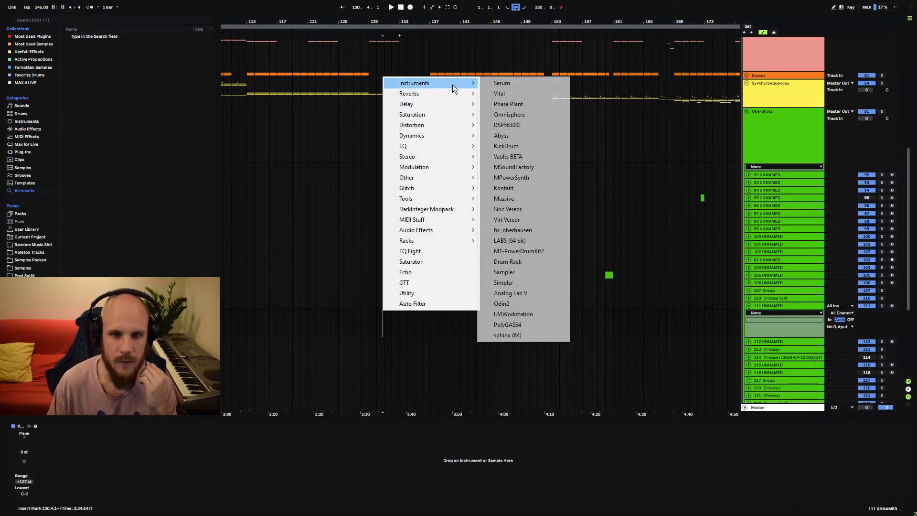
pyautogui.click(528, 114)
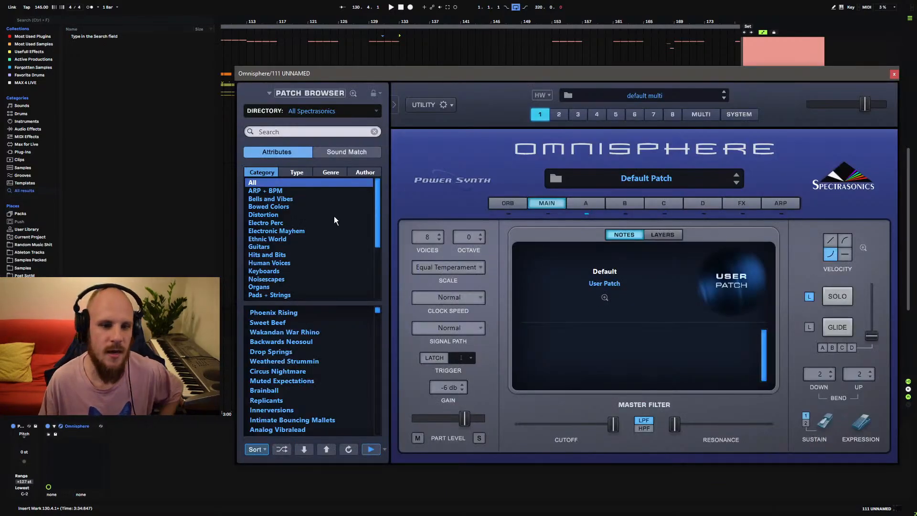
# - Filter the Omnisphere patches by the ARP + BPM category, shuffle the list and load Distorted Triangle Drops
pyautogui.click(289, 191)
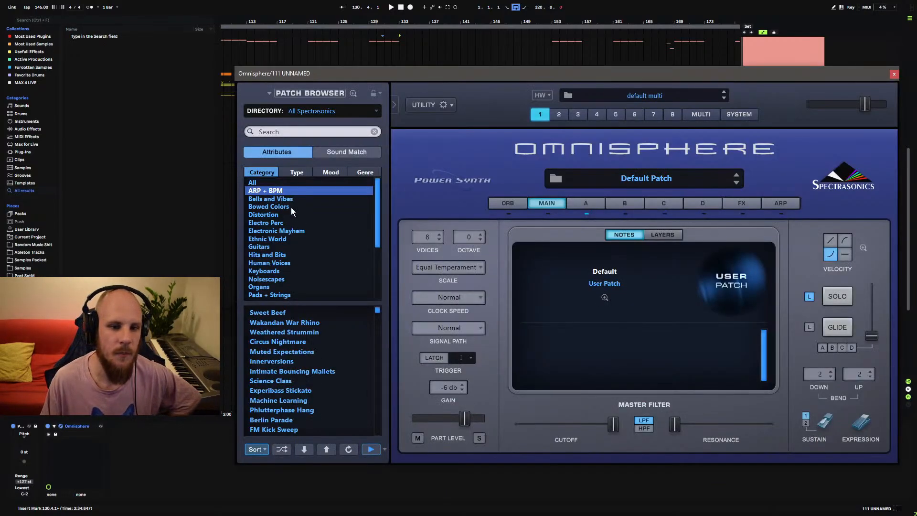
pyautogui.click(282, 449)
pyautogui.click(274, 356)
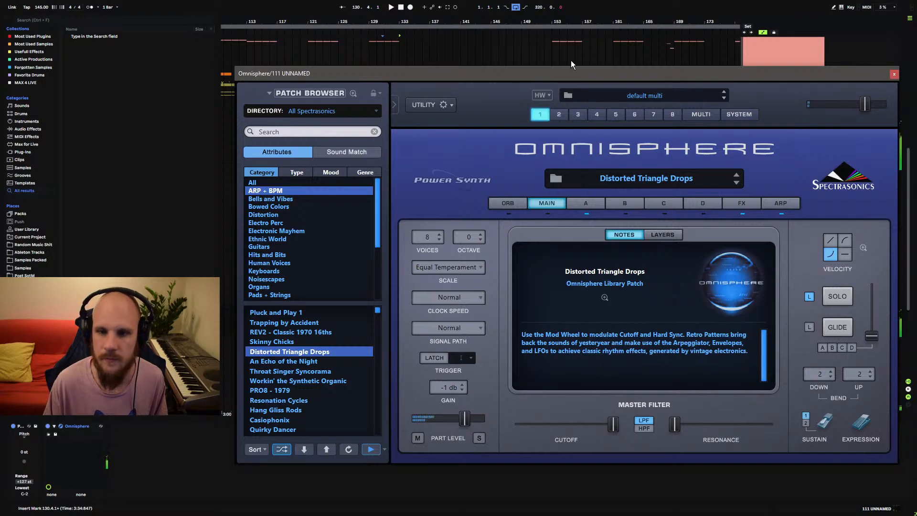
# - Move the Omnisphere window clear of the track controls and turn off its automatic patch preview
pyautogui.moveTo(572, 74); pyautogui.dragTo(467, 57)
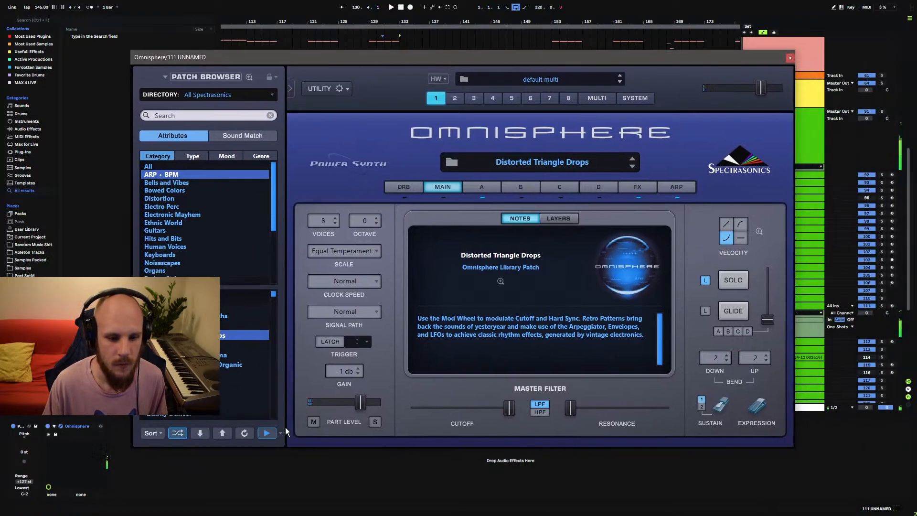
pyautogui.click(280, 432)
pyautogui.click(298, 432)
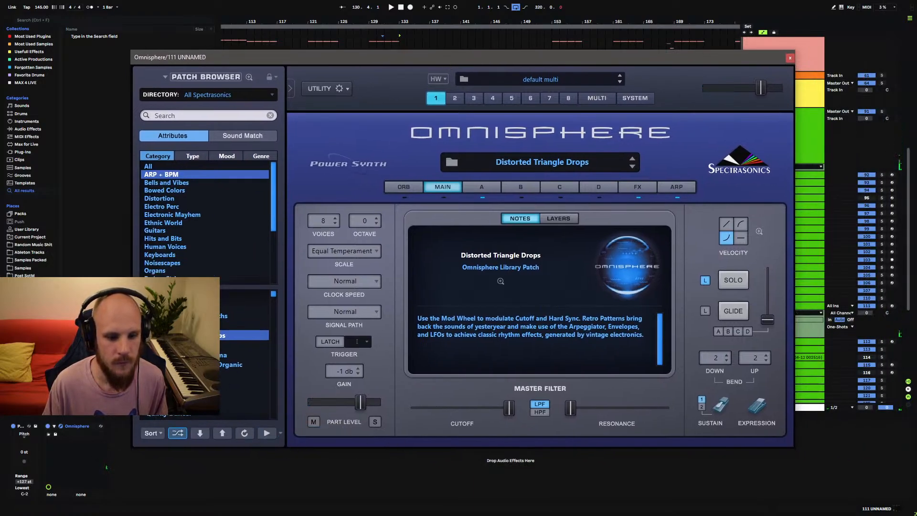
# - Solo and record-arm track 111, and shift the computer MIDI keyboard's octave to C2 to D3
pyautogui.click(882, 305)
pyautogui.click(882, 306)
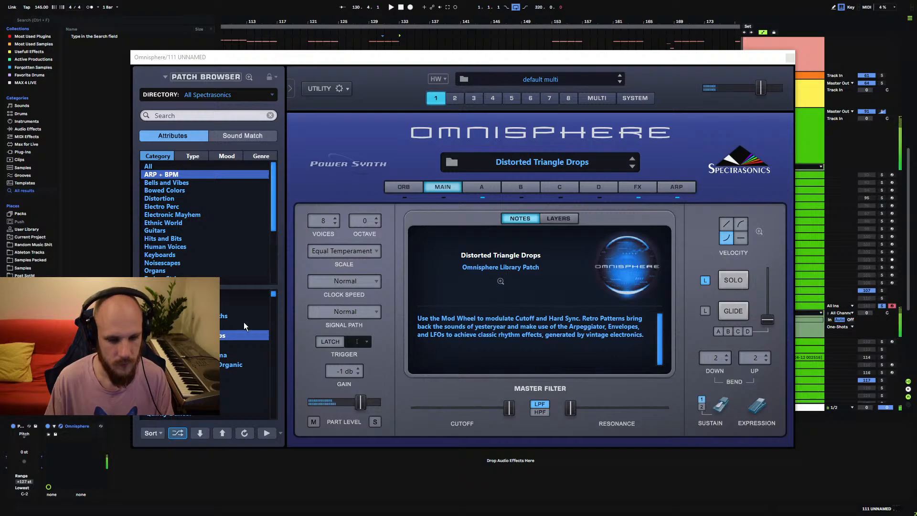
pyautogui.press('z')
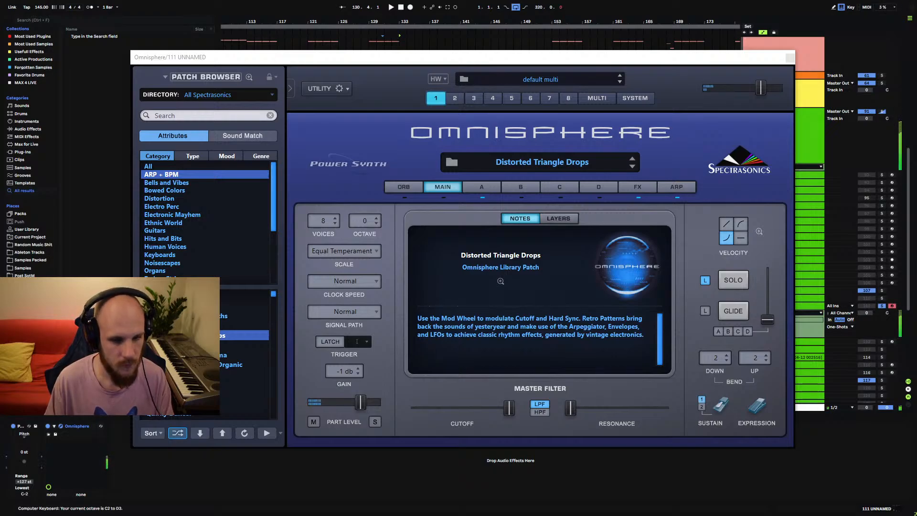
# - Audition the next ARP + BPM patches on track 111, from Throat Singer Syncorama through Resonation Cycles, and load Hang Gliss Rods
pyautogui.click(191, 345)
pyautogui.click(191, 355)
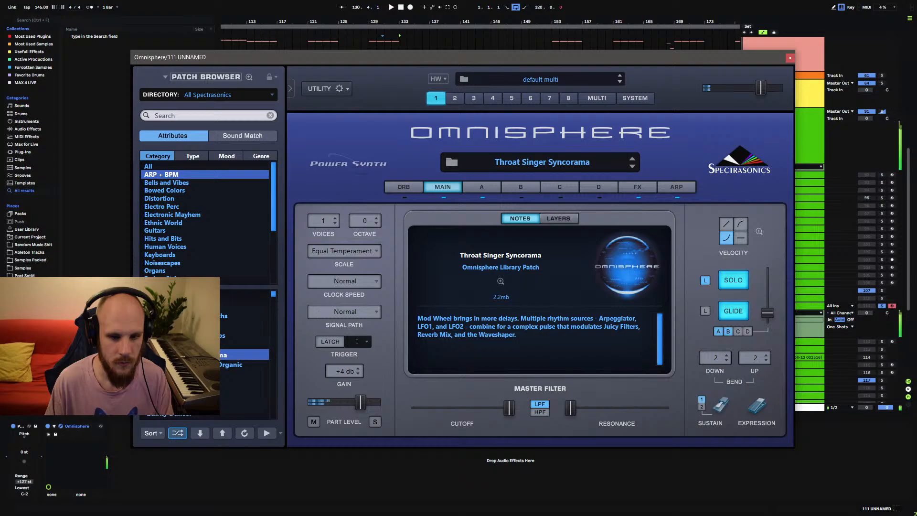
pyautogui.press('Down')
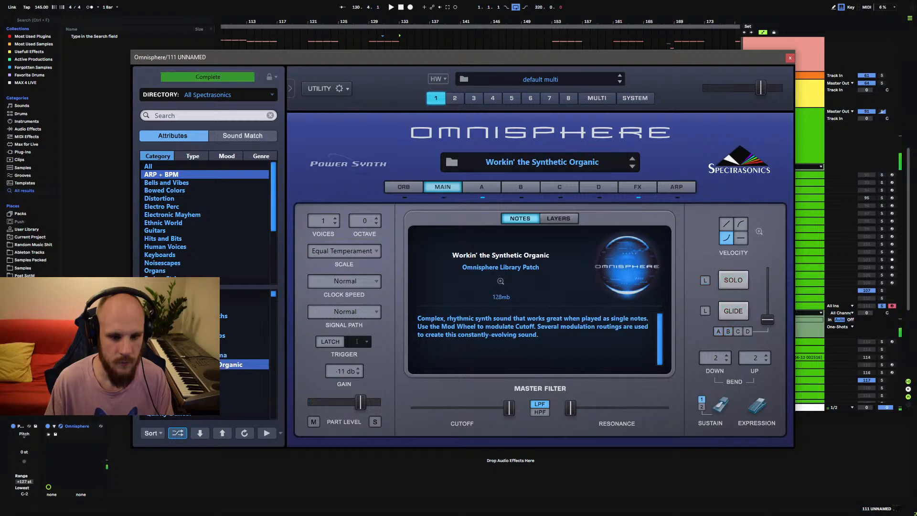
pyautogui.press('Down')
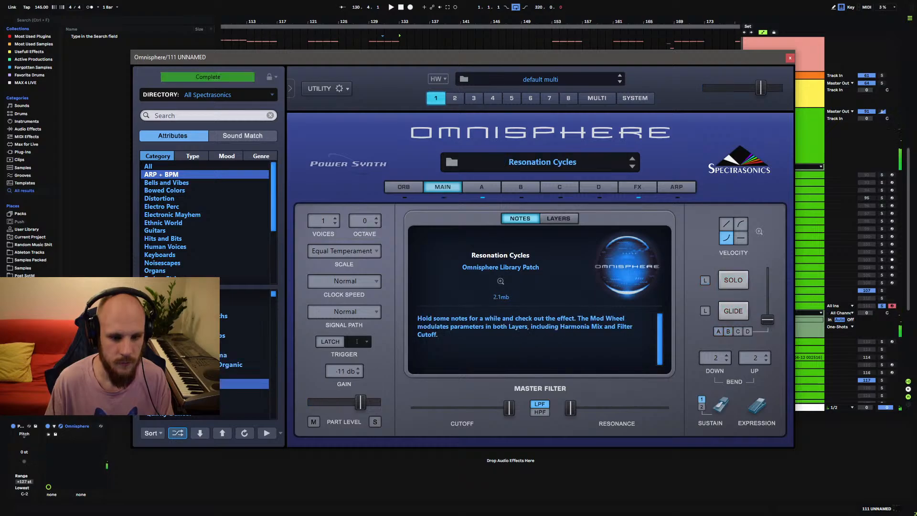
pyautogui.press('Down')
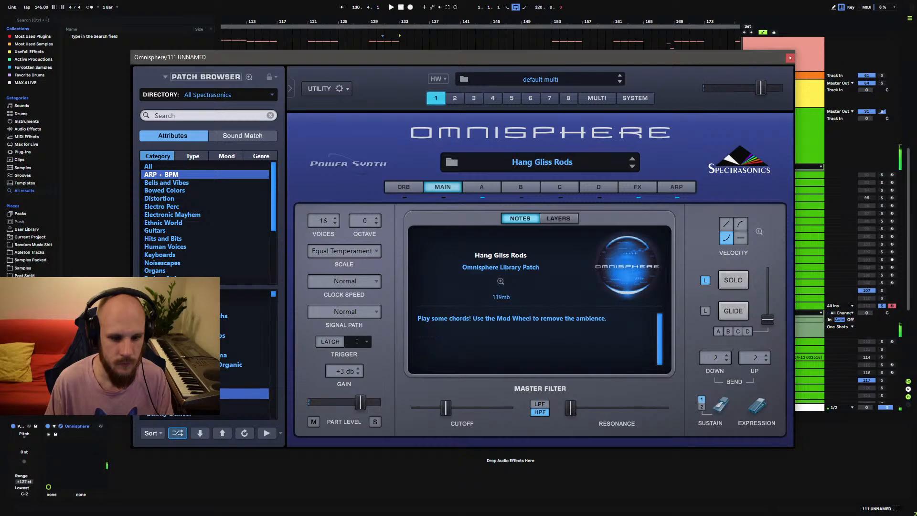
# - Close the Omnisphere window and duplicate track 111 with its Hang Gliss Rods patch
pyautogui.click(790, 58)
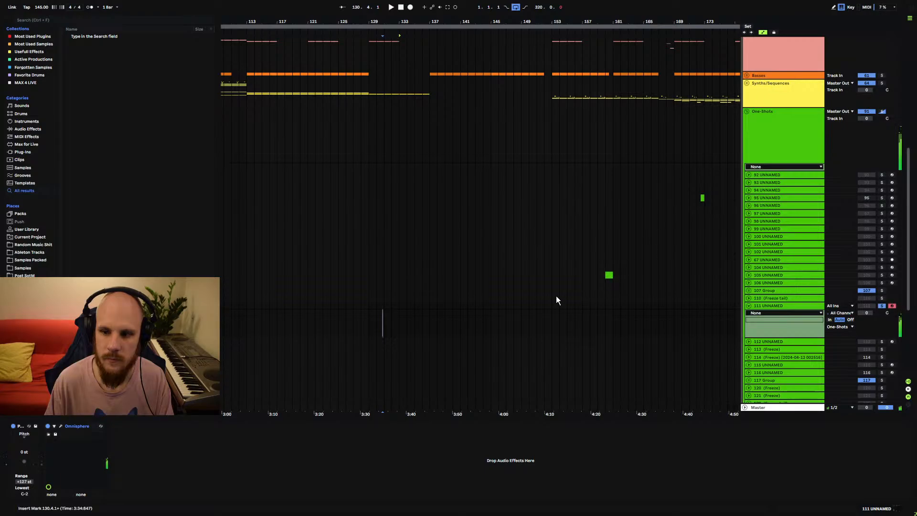
pyautogui.scroll(-3, 557, 296)
pyautogui.click(775, 241)
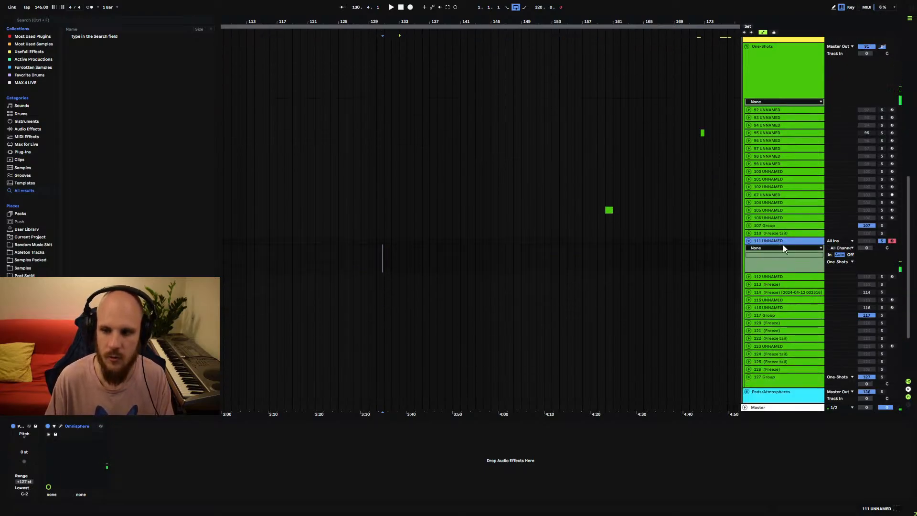
pyautogui.hotkey('ctrl', 'd')
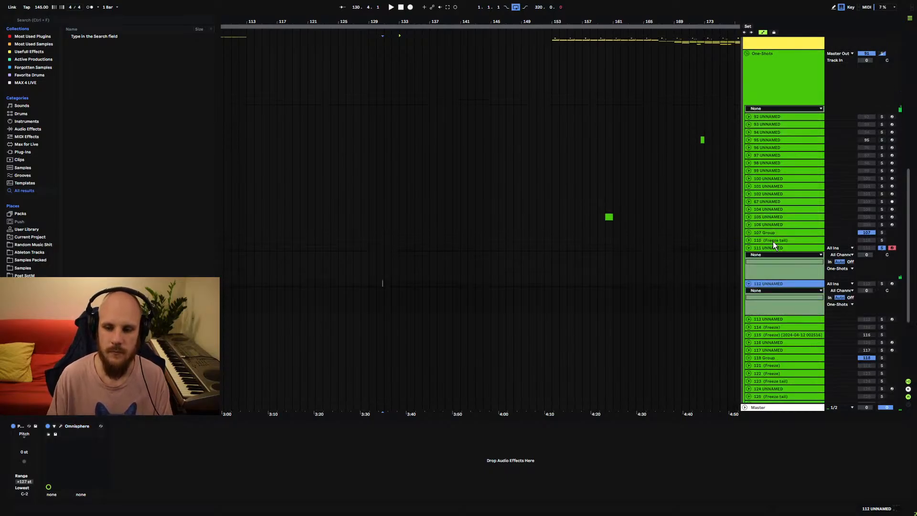
# - Reopen Omnisphere on track 111, audition further arp patches, load Harmocentric Slo Sweep and show its common effects rack
pyautogui.click(61, 426)
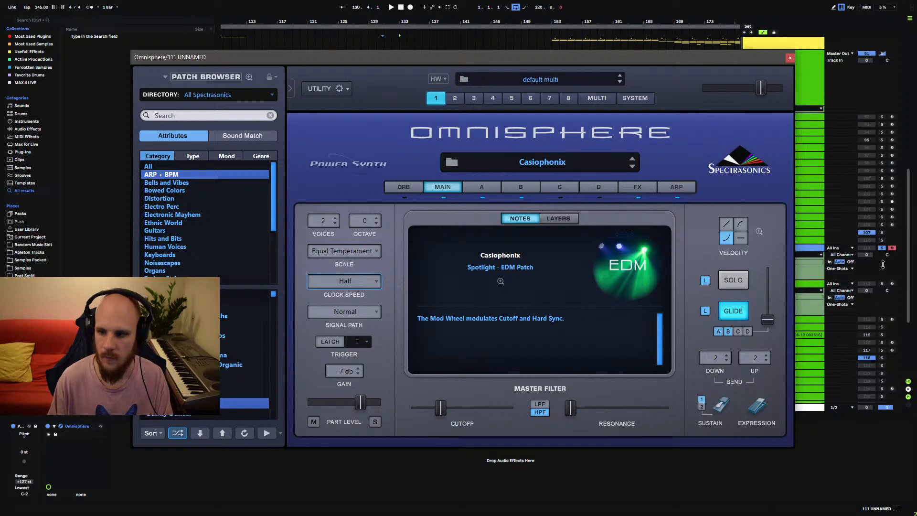
pyautogui.click(182, 414)
pyautogui.scroll(-1, 182, 401)
pyautogui.click(191, 394)
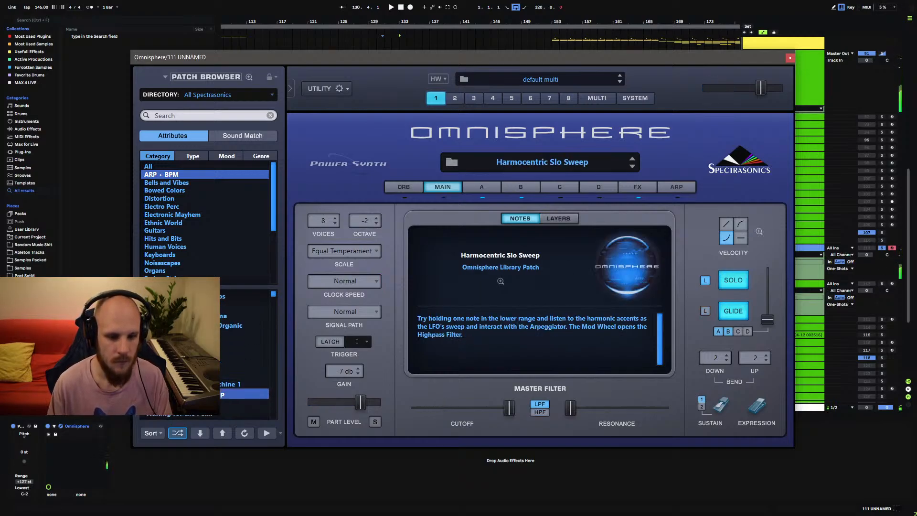
pyautogui.click(191, 403)
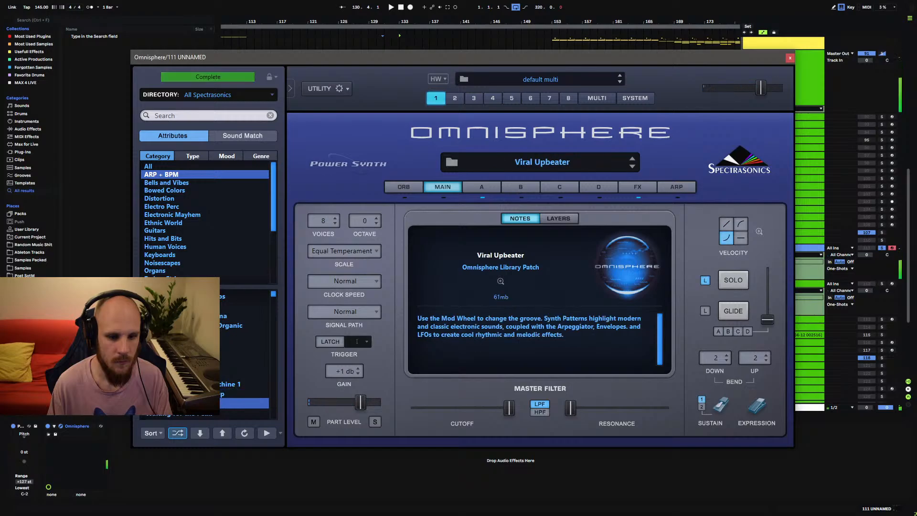
pyautogui.click(191, 394)
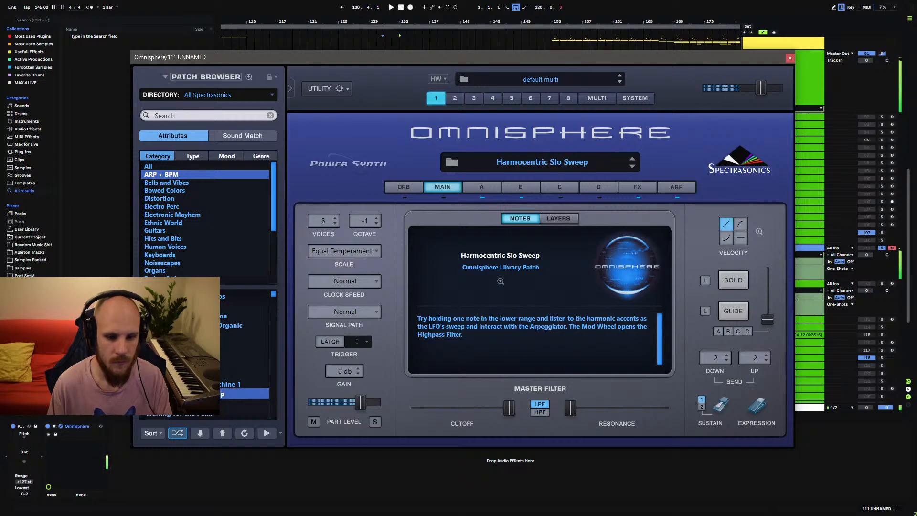
pyautogui.click(630, 186)
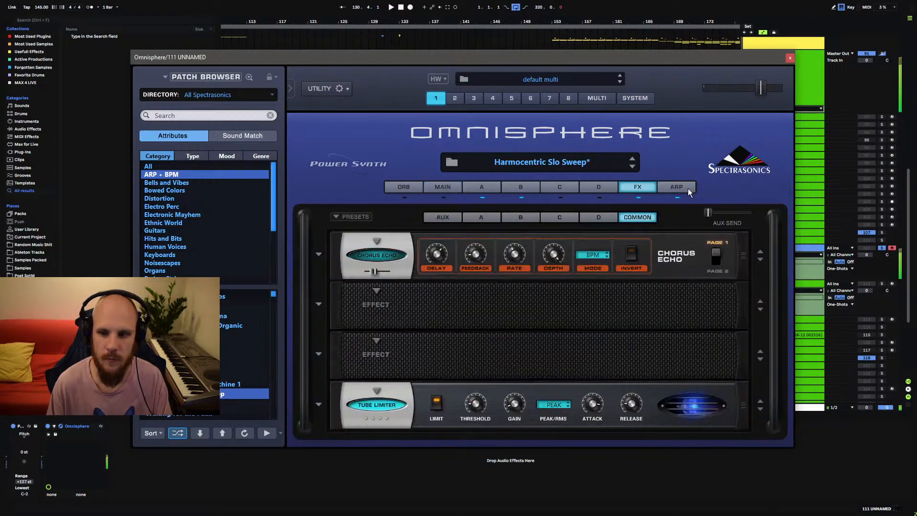
# - Duplicate track 111 with its Harmocentric Slo Sweep patch and reselect the original track
pyautogui.click(790, 57)
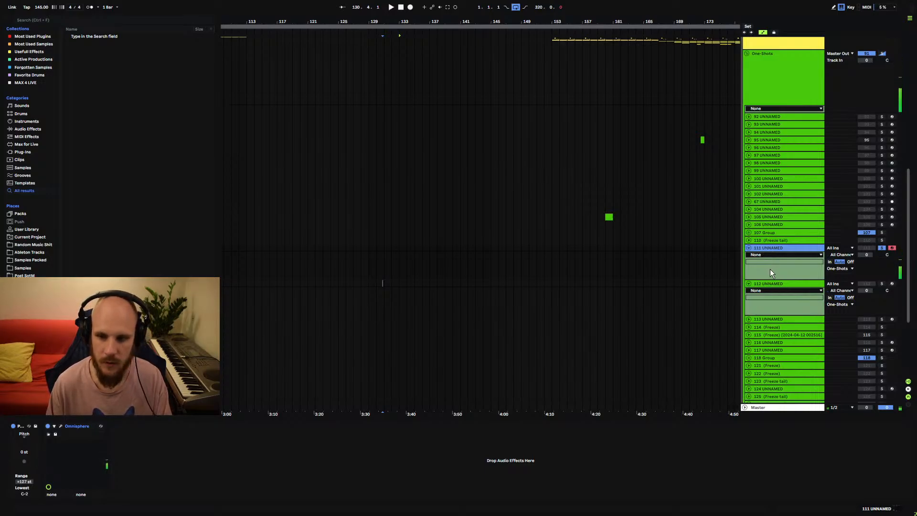
pyautogui.hotkey('ctrl', 'd')
pyautogui.click(778, 248)
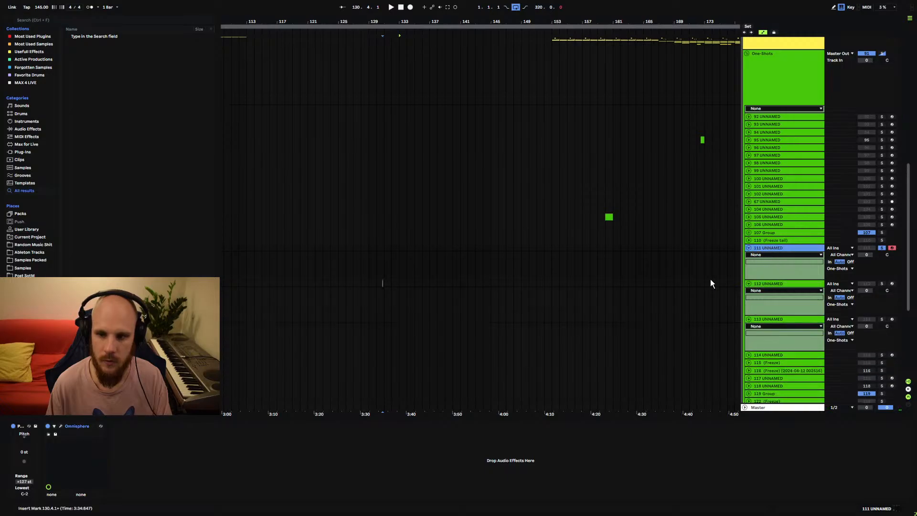
# - Load the Wheel Up to My Jumper patch in track 111's Omnisphere, duplicate the track and reselect the original
pyautogui.click(60, 426)
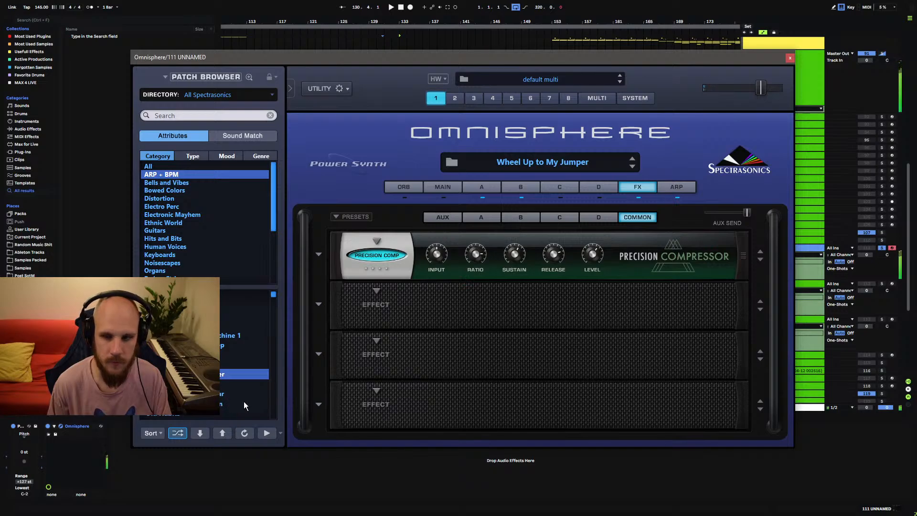
pyautogui.click(789, 58)
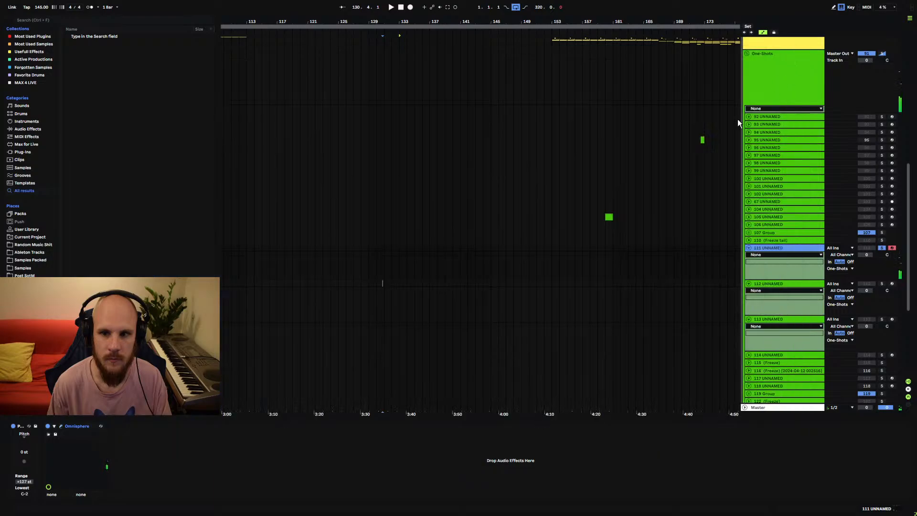
pyautogui.click(377, 247)
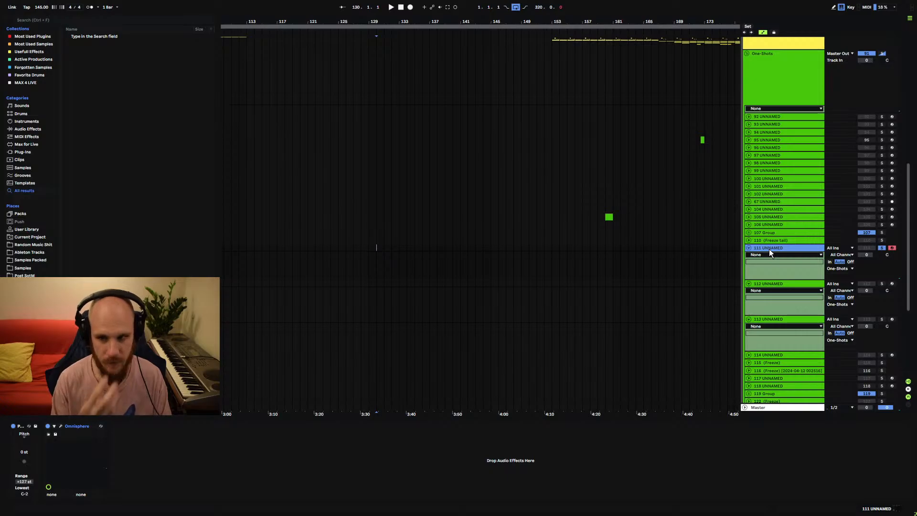
pyautogui.hotkey('ctrl', 'd')
pyautogui.click(784, 247)
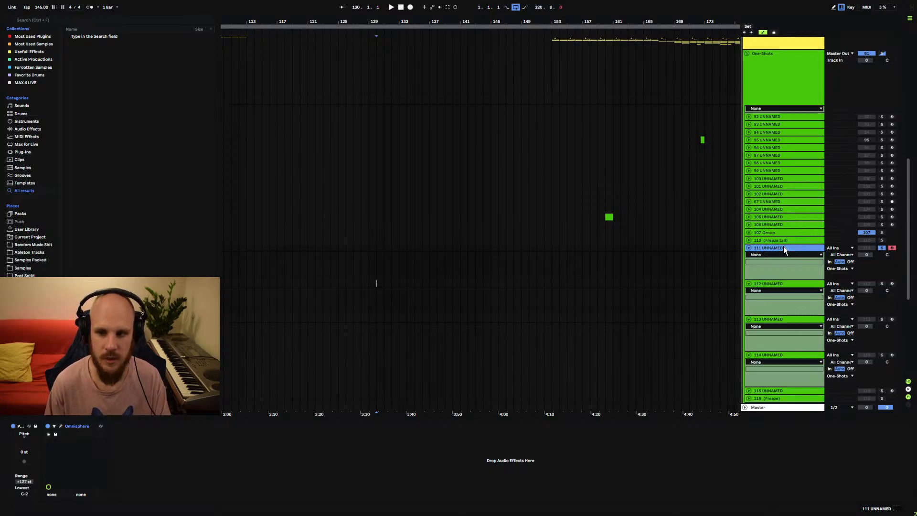
# - Load the Plucks in Three patch in track 111's Omnisphere and turn off its arpeggiator
pyautogui.click(61, 426)
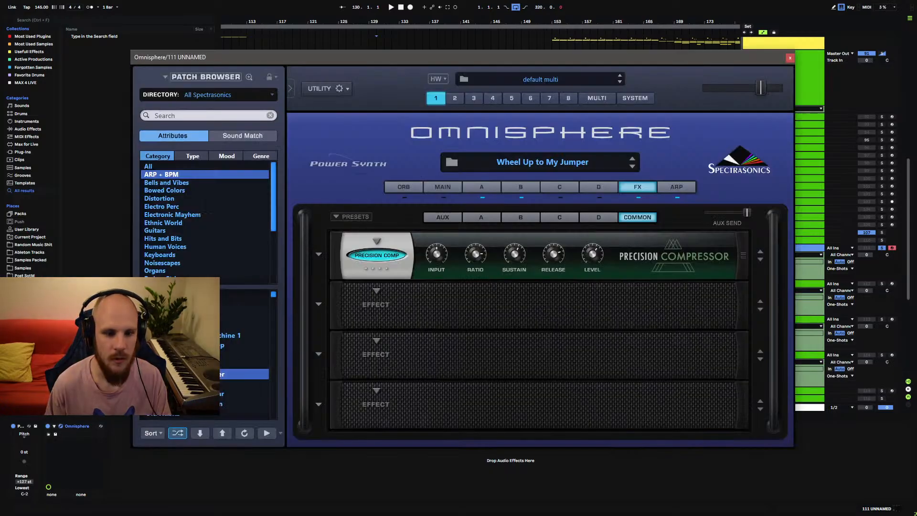
pyautogui.click(244, 383)
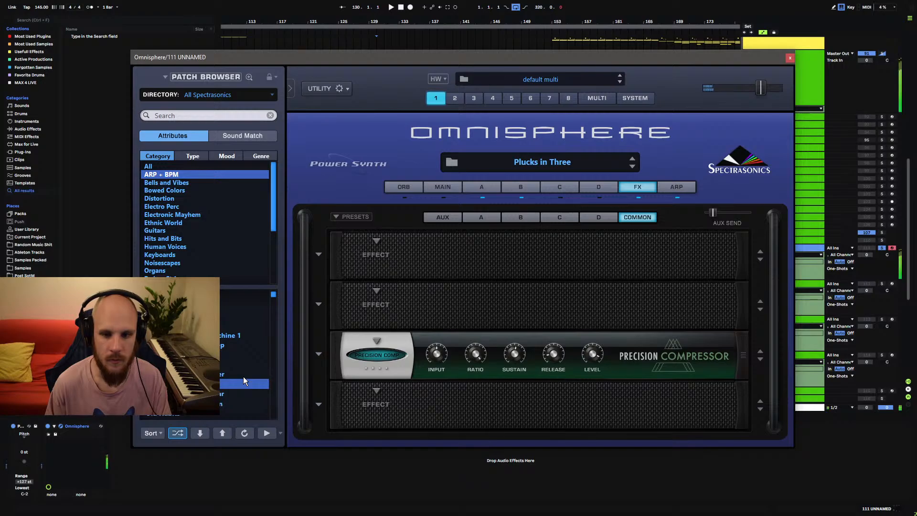
pyautogui.click(677, 187)
pyautogui.click(484, 220)
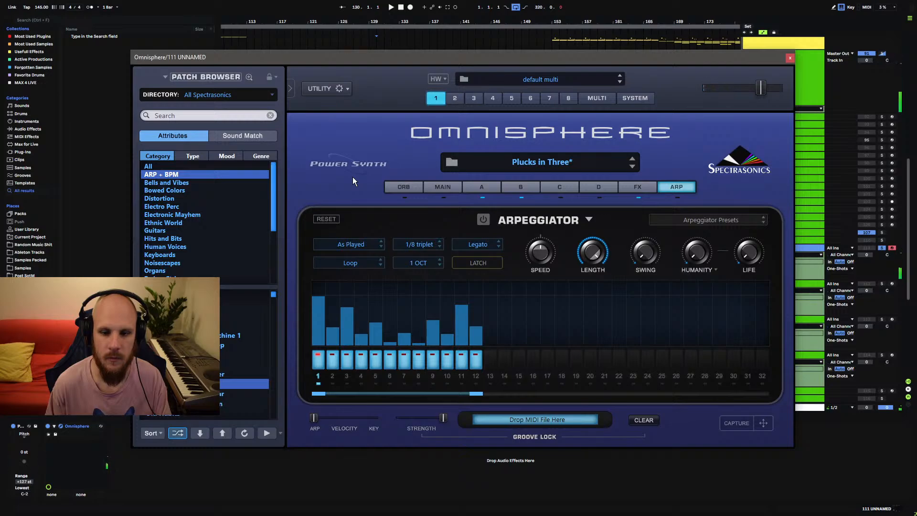
# - Duplicate track 111 with its Plucks in Three patch and reselect the original track
pyautogui.click(789, 58)
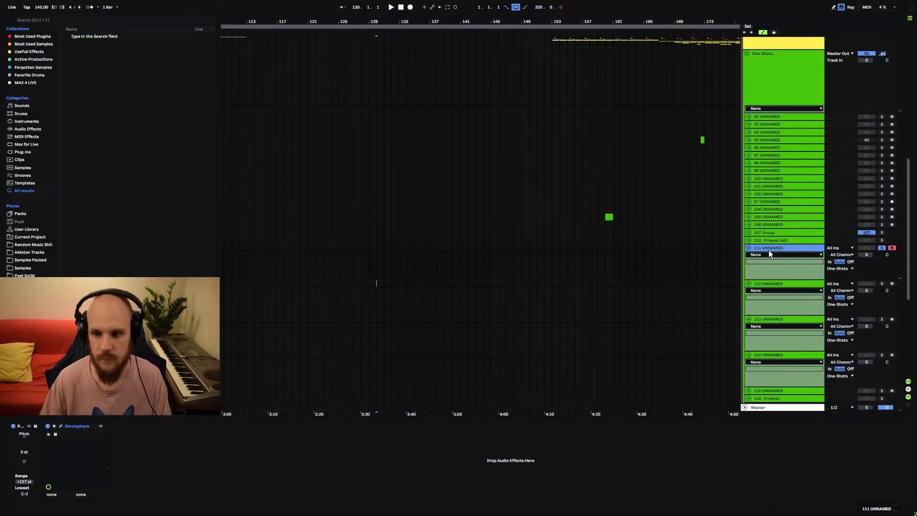
pyautogui.hotkey('ctrl', 'd')
pyautogui.click(772, 249)
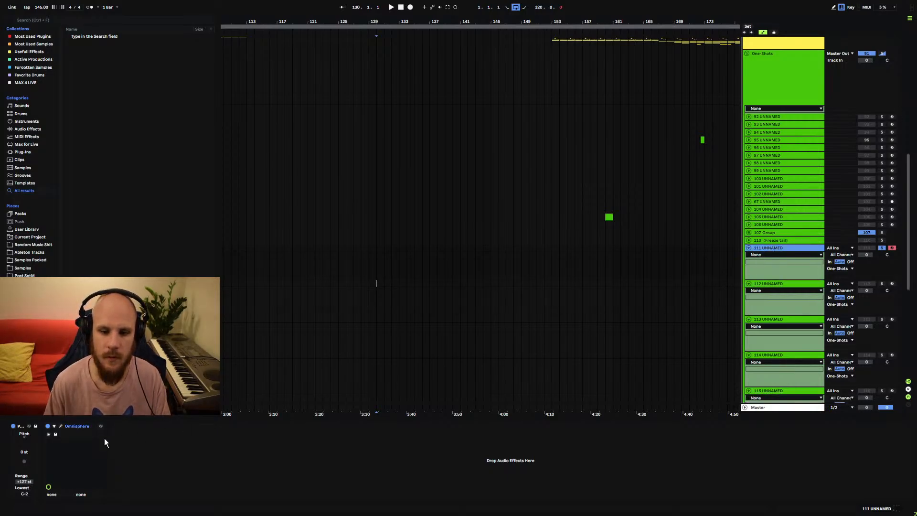
# - Audition Modular Gamelans Near on track 111, load Waiting for the Horizon instead and turn off its arpeggiator
pyautogui.click(60, 426)
pyautogui.scroll(-1, 228, 388)
pyautogui.click(232, 346)
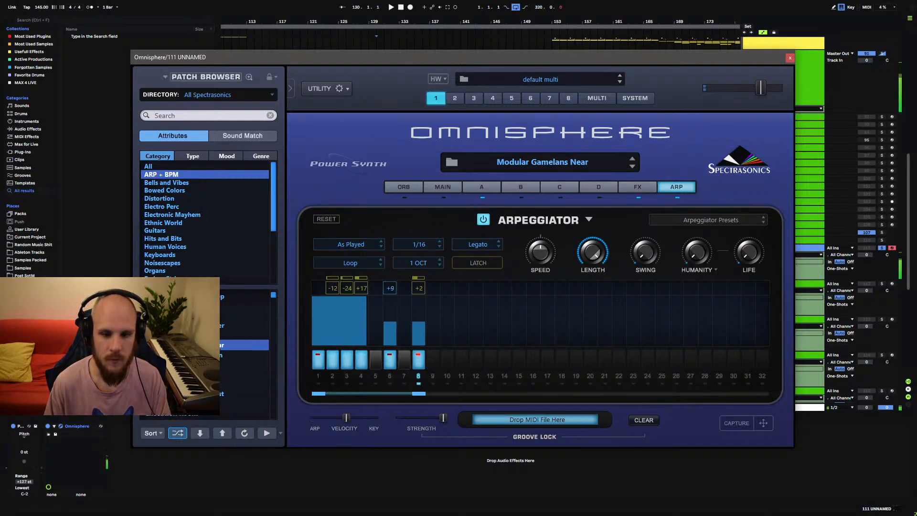
pyautogui.click(205, 355)
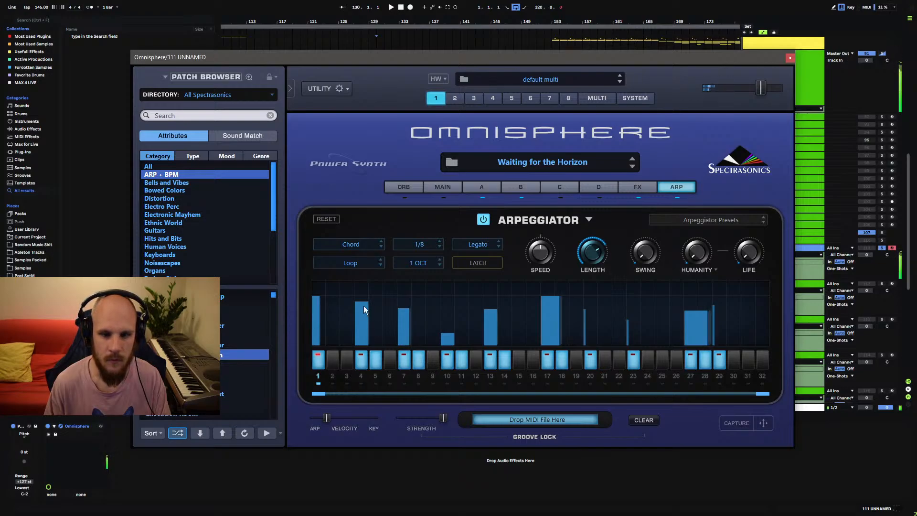
pyautogui.click(483, 219)
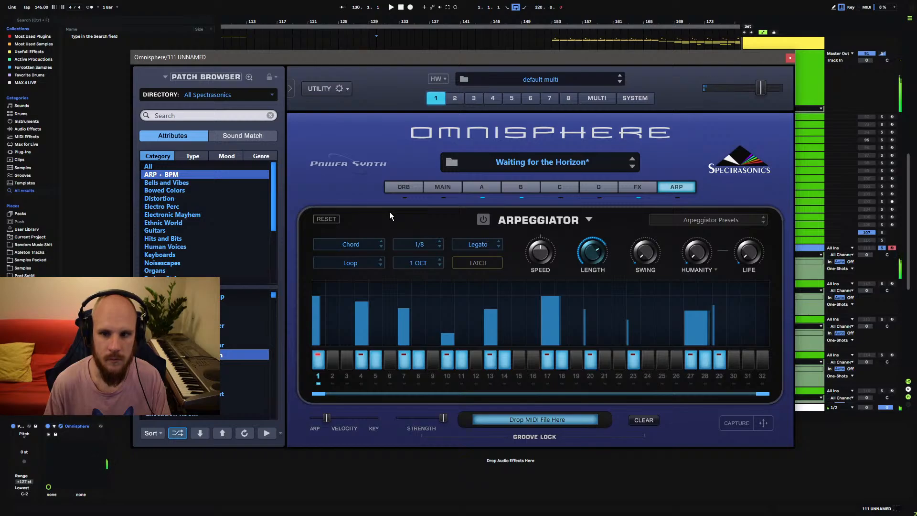
# - Disable layer B of Waiting for the Horizon, then check the common effects rack and layer A's settings
pyautogui.click(520, 187)
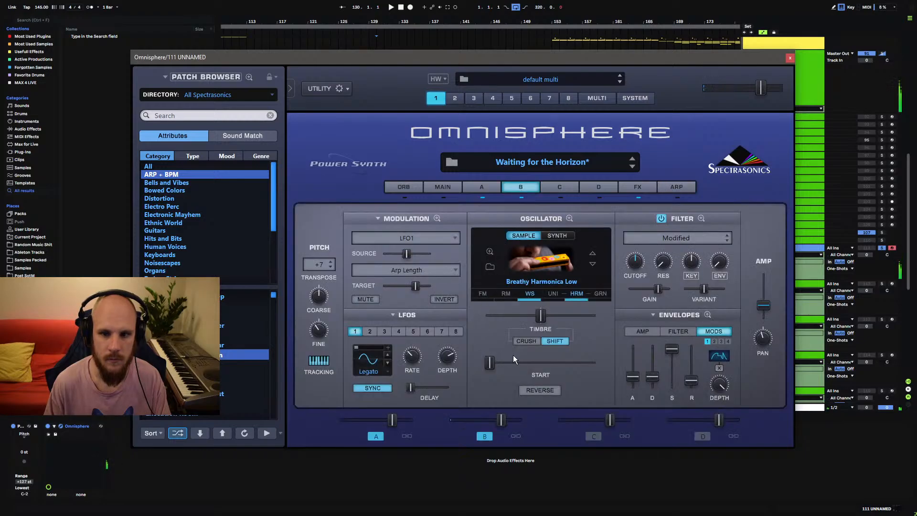
pyautogui.click(485, 436)
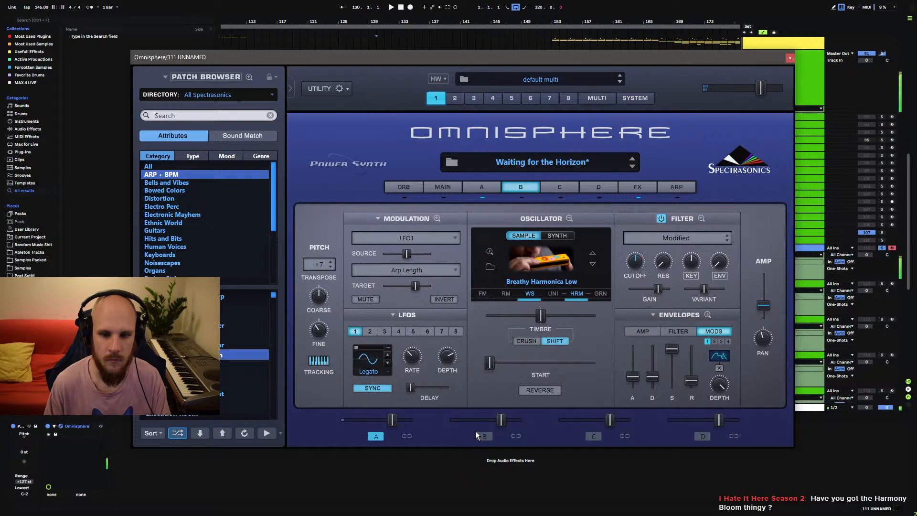
pyautogui.click(628, 188)
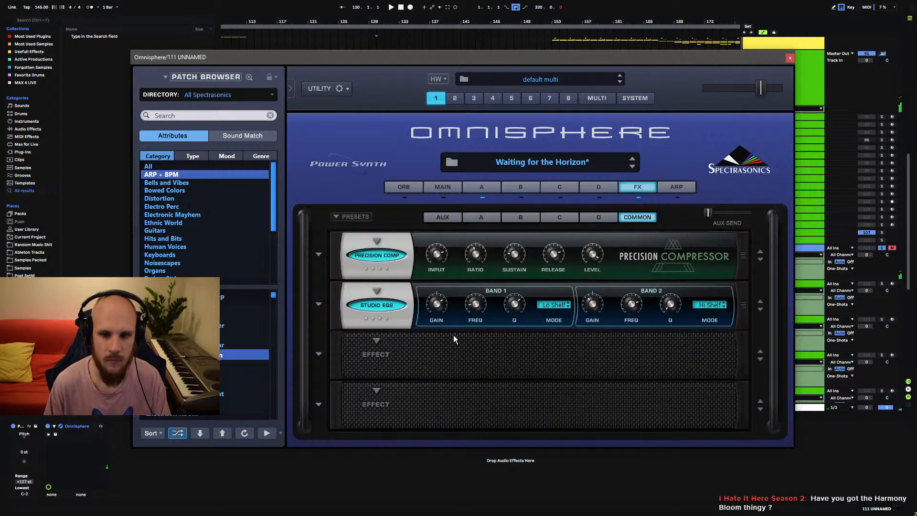
pyautogui.click(483, 188)
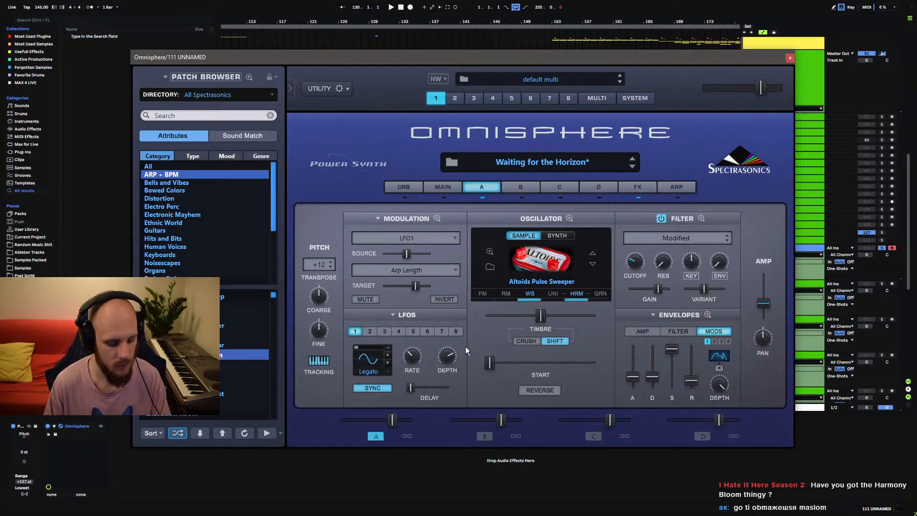
# - Play the patch in different octaves, close the Omnisphere window and leave the computer MIDI keyboard at C3 to D4
pyautogui.press('z')
pyautogui.press('a')
pyautogui.press('x')
pyautogui.press('x')
pyautogui.press('a')
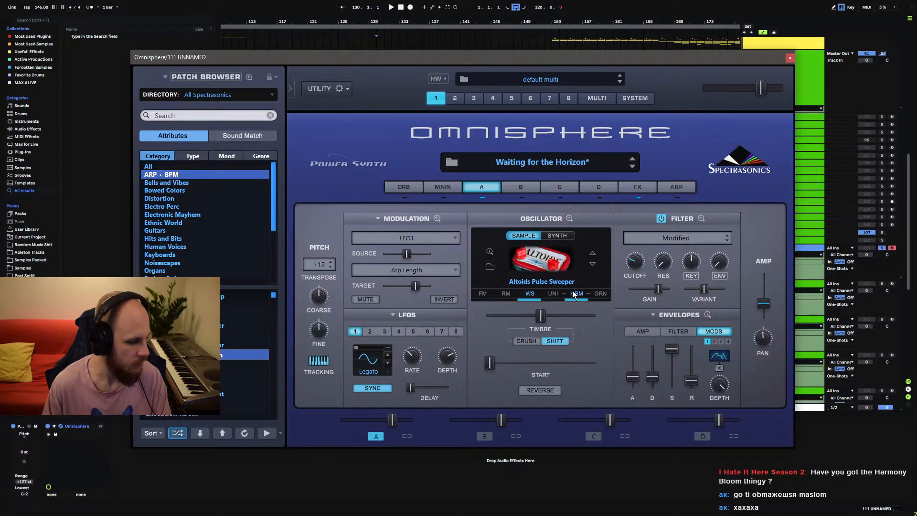
pyautogui.click(790, 57)
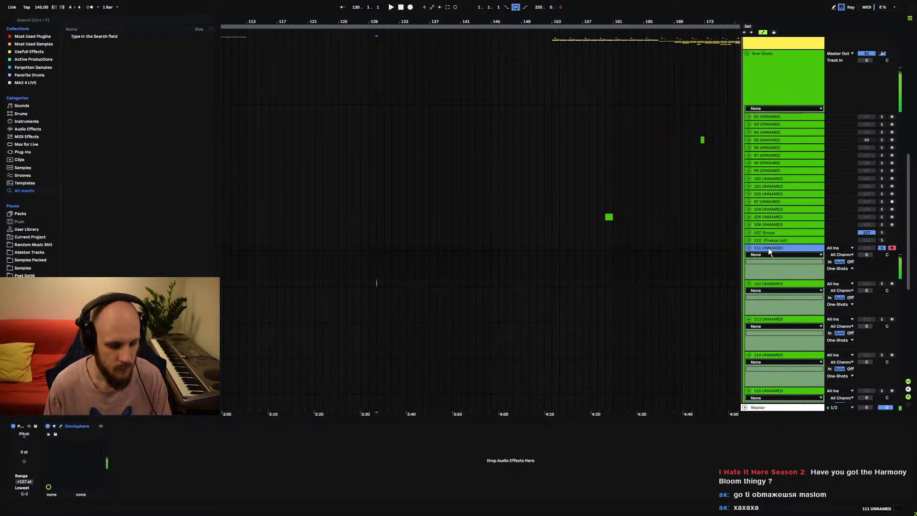
pyautogui.press('x')
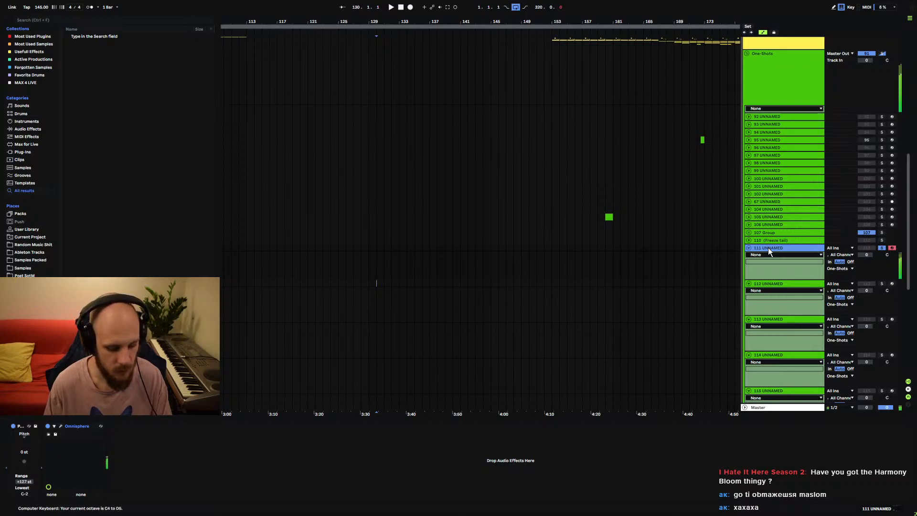
pyautogui.press('z')
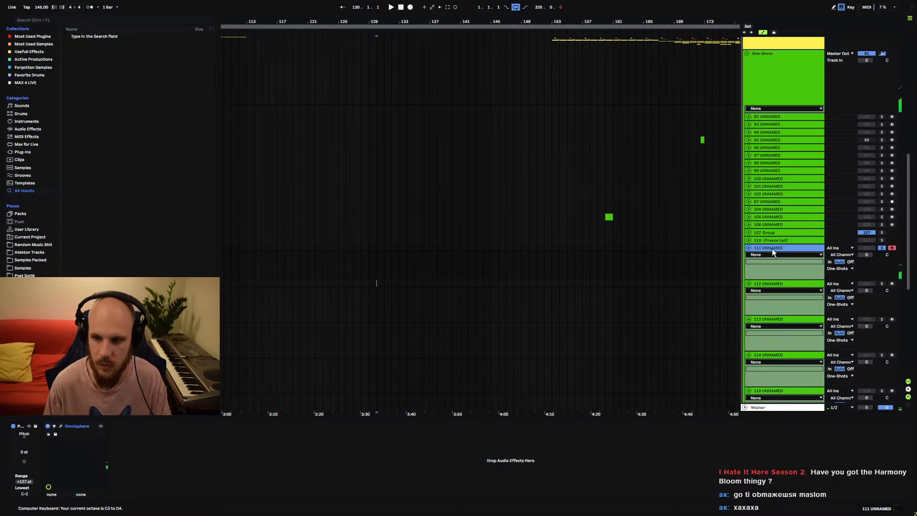
pyautogui.scroll(1, 777, 247)
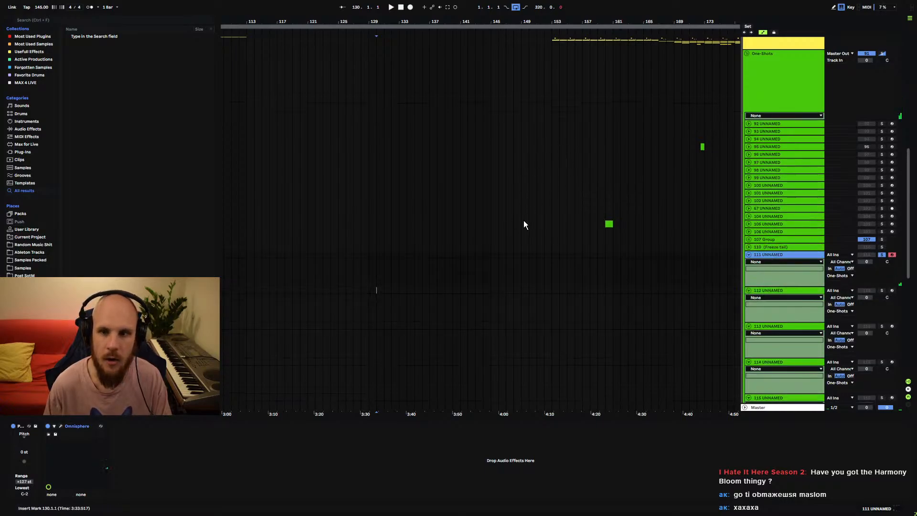
# - Audition ARP + BPM patches in Omnisphere on track 111, including Old Habits, Eternal Changing and JDXi - Throbbing Acid, and load Execution Room
pyautogui.scroll(10, 436, 166)
pyautogui.scroll(-10, 514, 273)
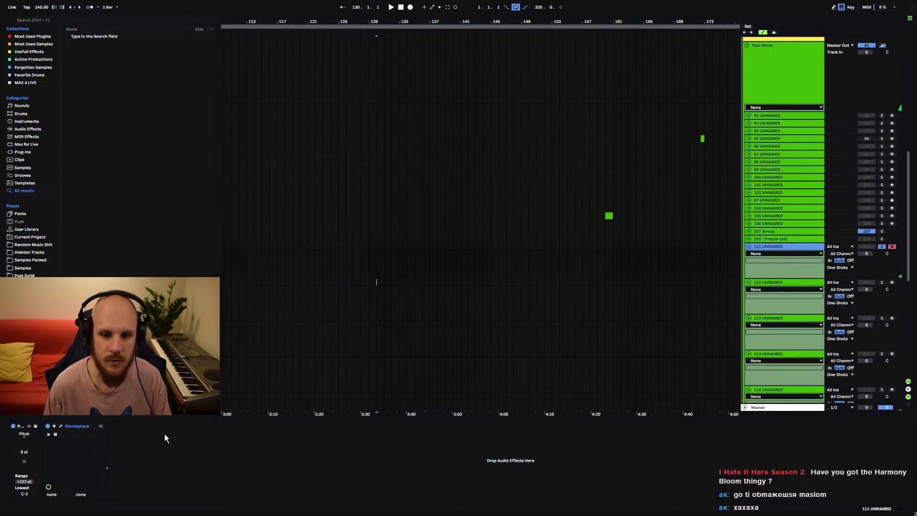
pyautogui.click(61, 426)
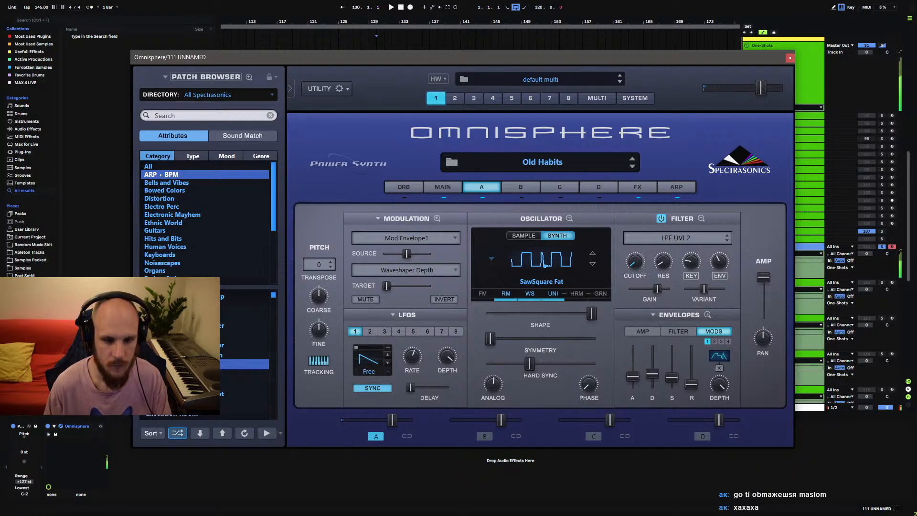
pyautogui.press('Down')
pyautogui.press('Down')
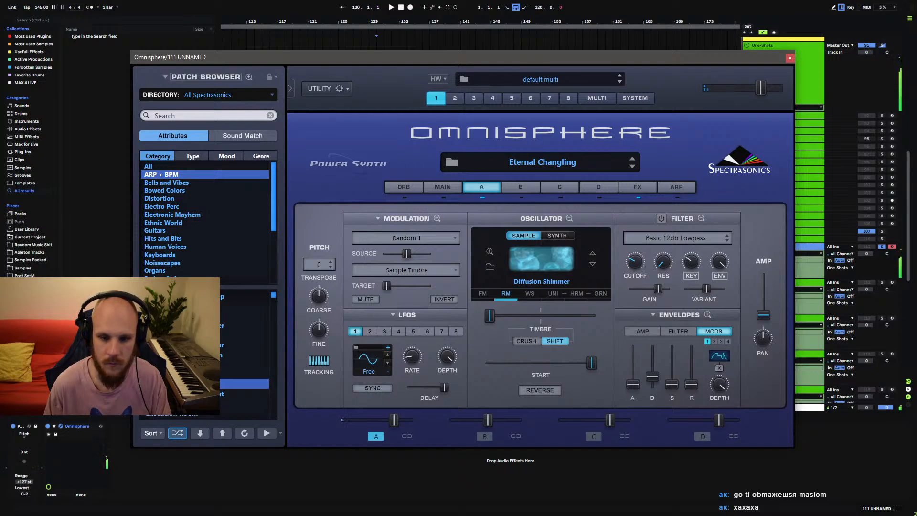
pyautogui.press('Down')
pyautogui.press('Down')
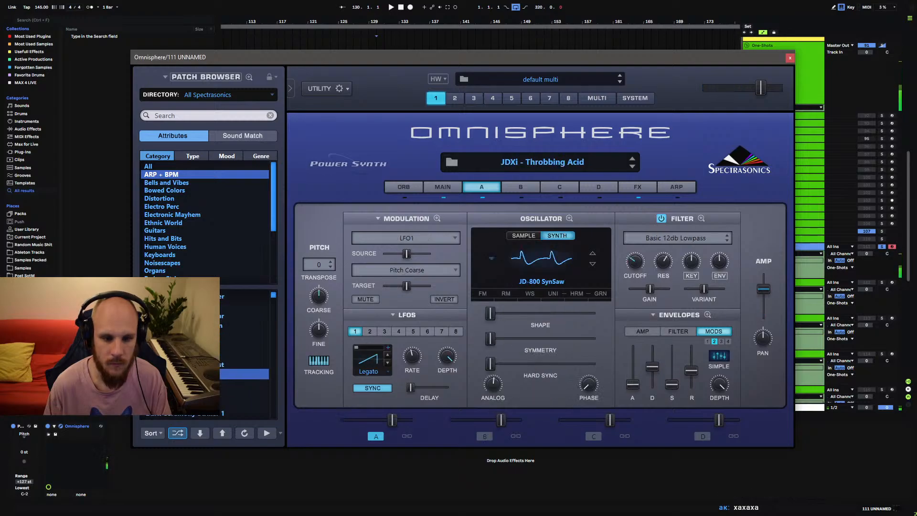
pyautogui.press('Down')
pyautogui.press('Down')
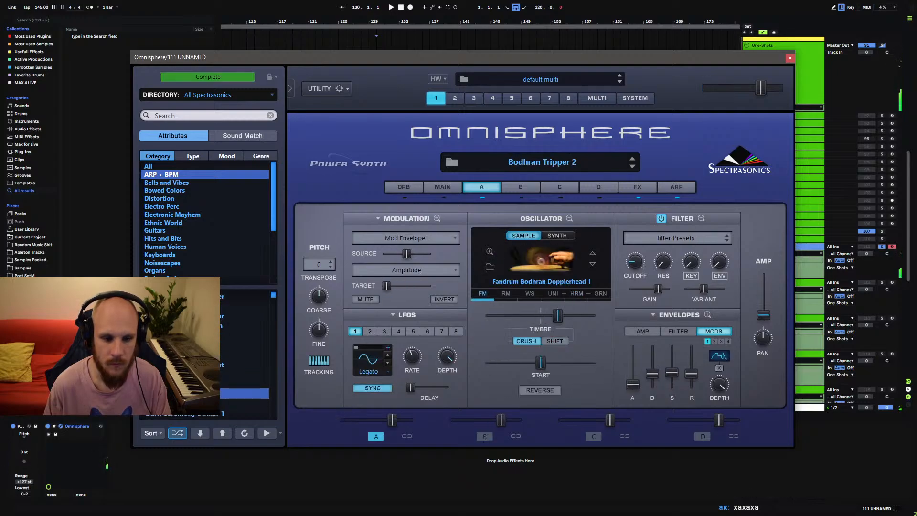
pyautogui.press('Down')
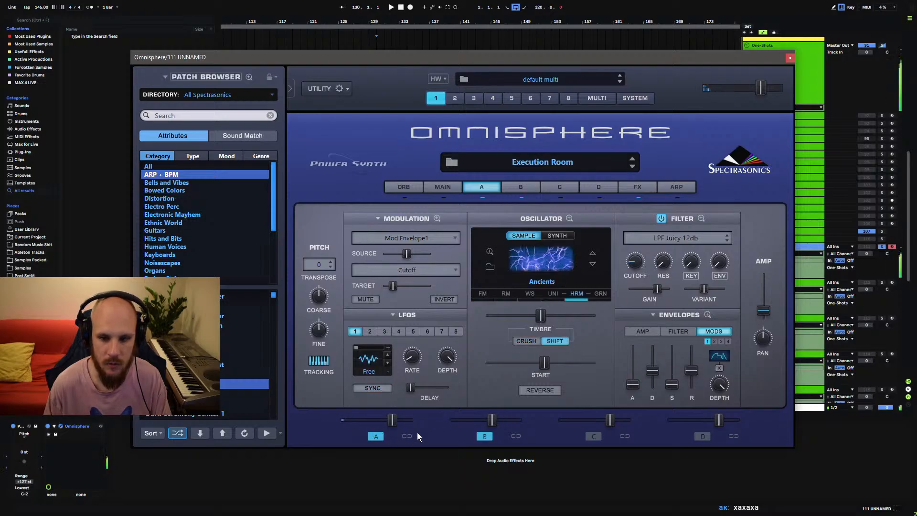
# - Disable layer A of Execution Room, raise layer B's level, and duplicate track 111 with this patch
pyautogui.click(378, 435)
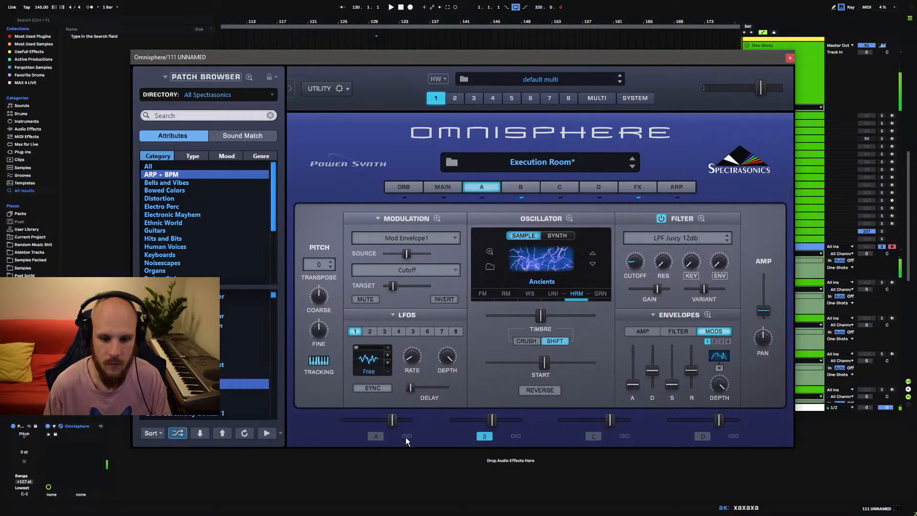
pyautogui.moveTo(492, 420); pyautogui.dragTo(504, 420)
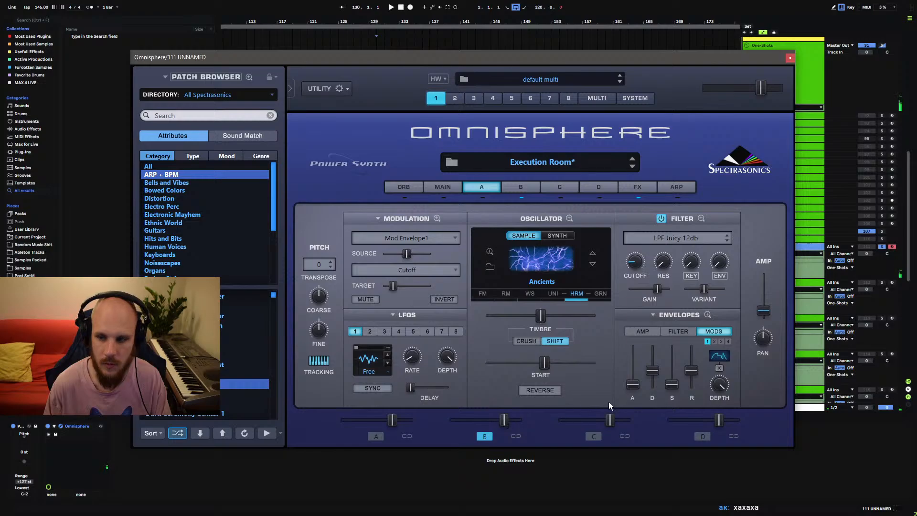
pyautogui.click(790, 58)
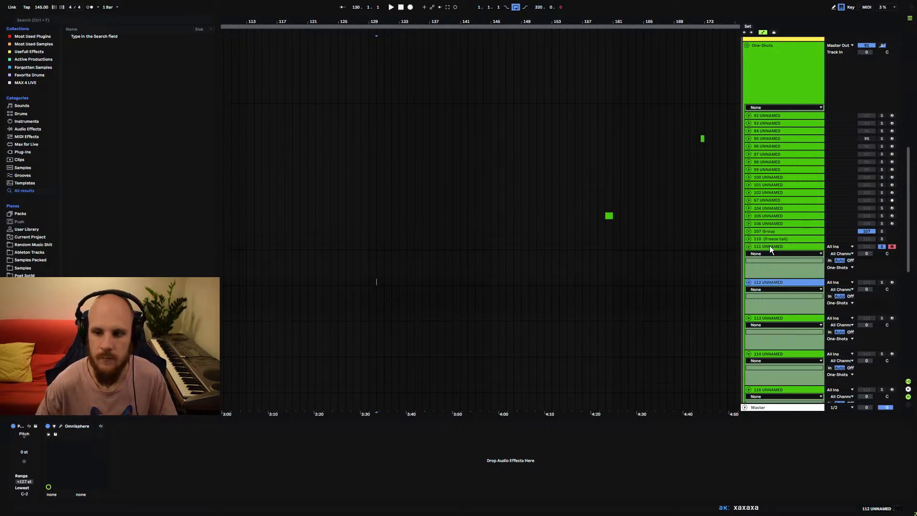
# - Load Dark Ceremony Striker 1 on the original track 111 and adjust the feedback of BPM Delay X2 in the common effects rack
pyautogui.click(61, 426)
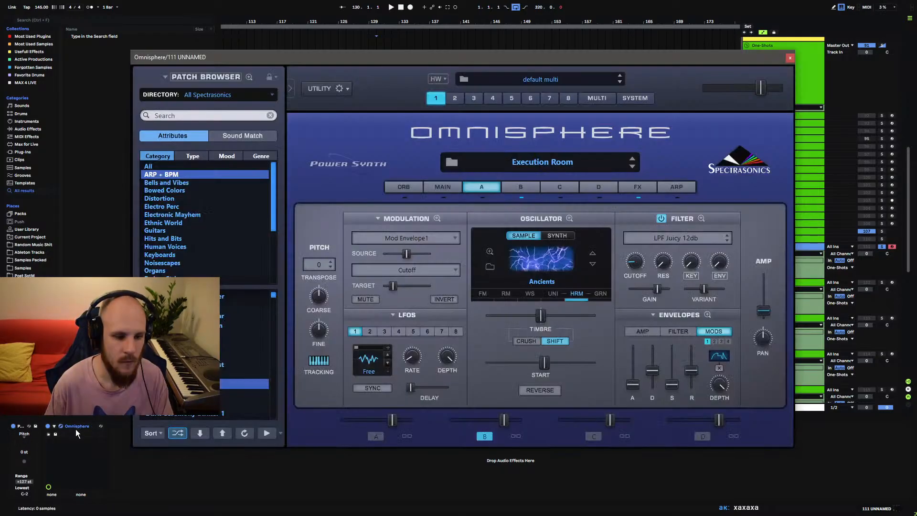
pyautogui.click(176, 435)
pyautogui.click(182, 414)
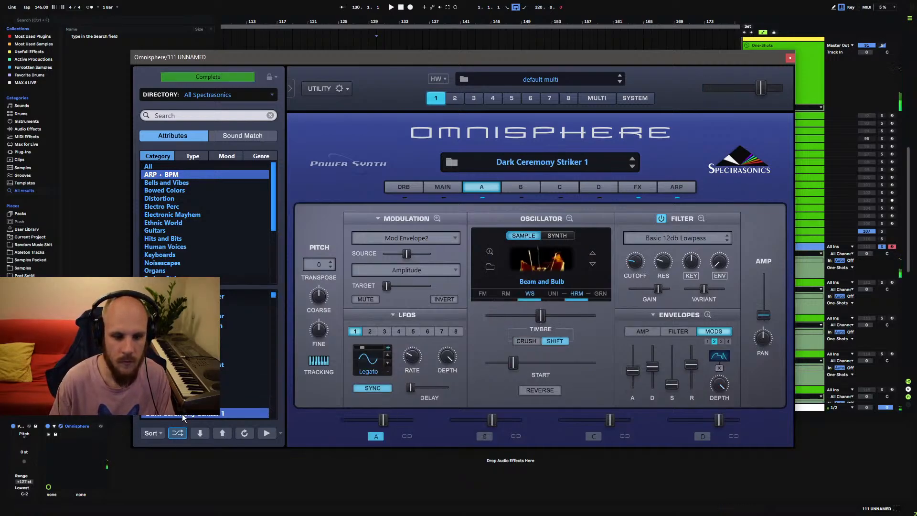
pyautogui.scroll(-1, 191, 382)
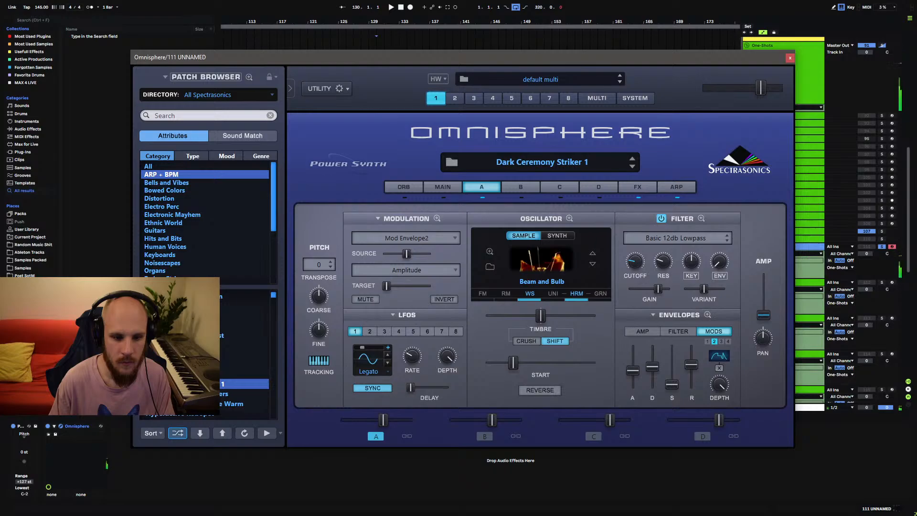
pyautogui.click(641, 190)
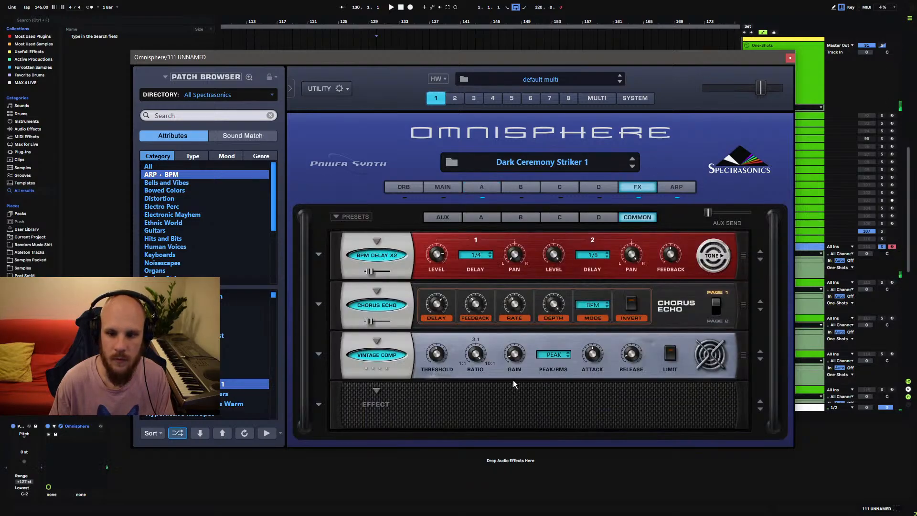
pyautogui.moveTo(671, 259); pyautogui.dragTo(674, 257)
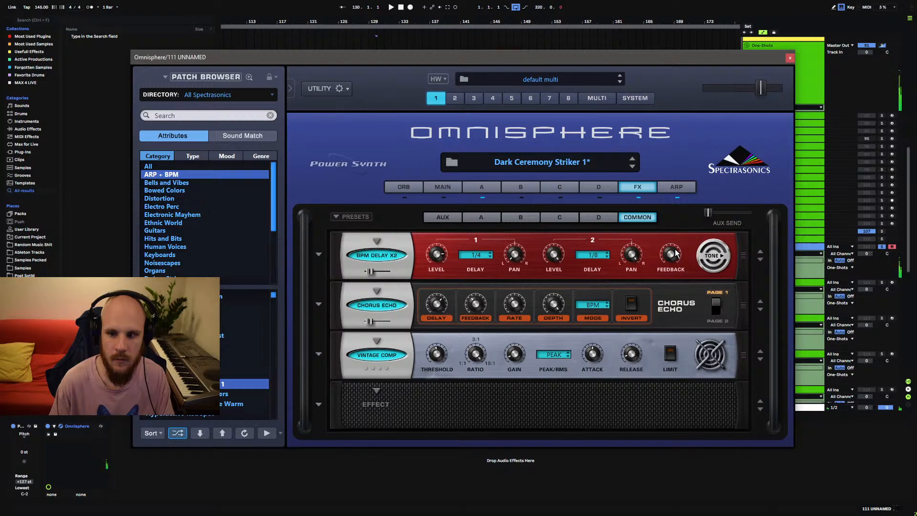
pyautogui.click(790, 58)
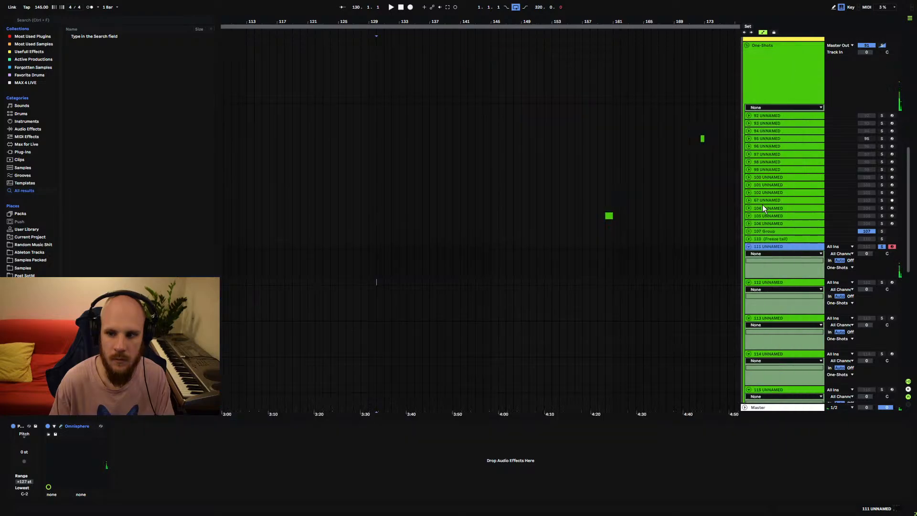
# - Raise the mix of BPM Delay X2 and Chorus Echo in Dark Ceremony Striker 1's common effects rack
pyautogui.click(60, 425)
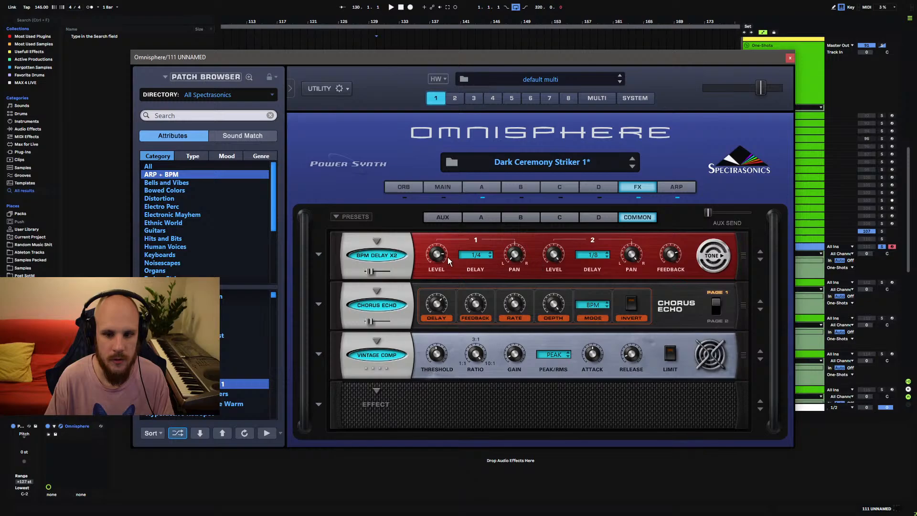
pyautogui.moveTo(438, 265)
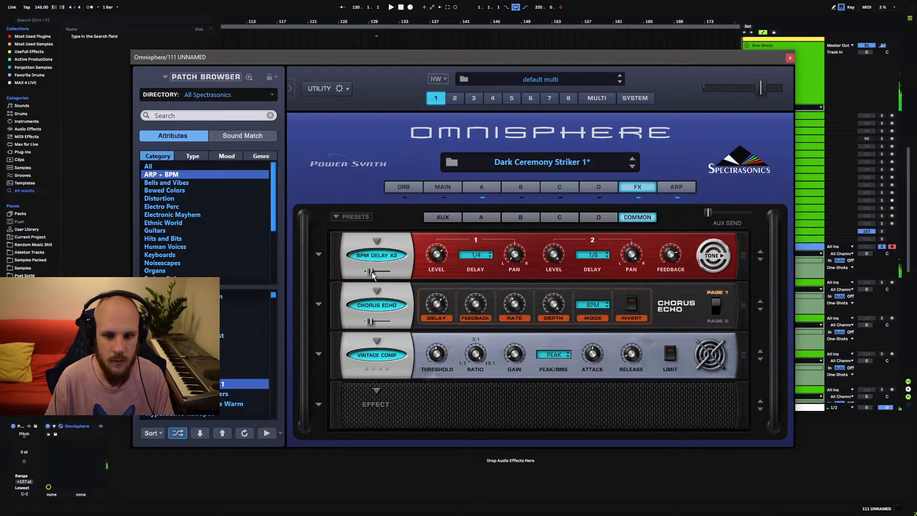
pyautogui.moveTo(372, 271)
pyautogui.moveTo(441, 254); pyautogui.dragTo(441, 265)
pyautogui.moveTo(671, 255); pyautogui.dragTo(668, 278)
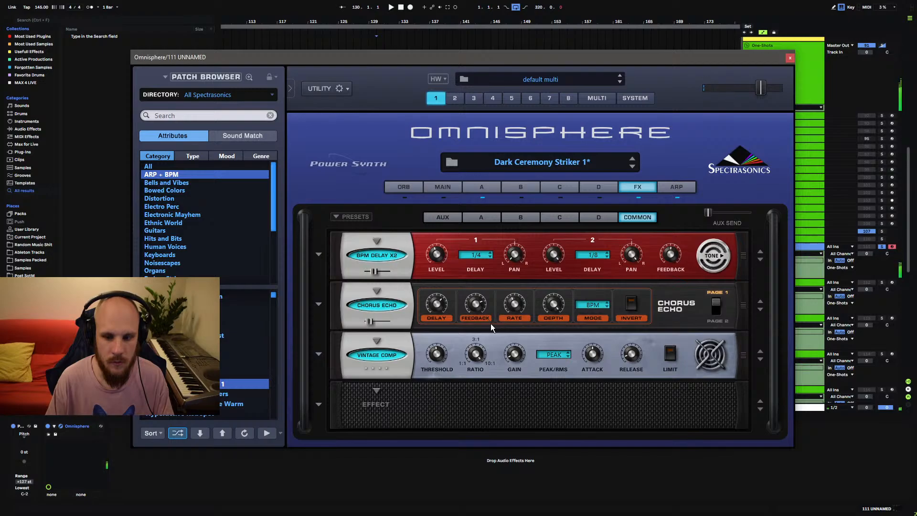
pyautogui.moveTo(447, 309)
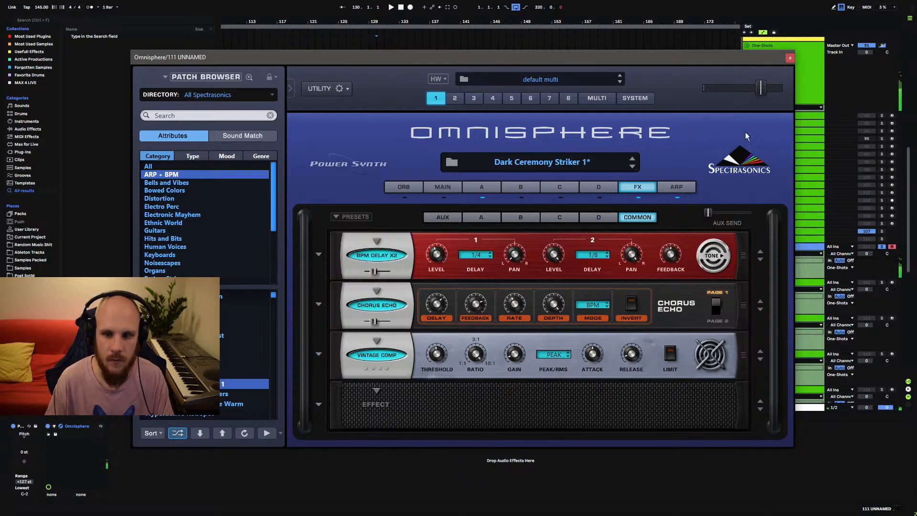
pyautogui.click(790, 58)
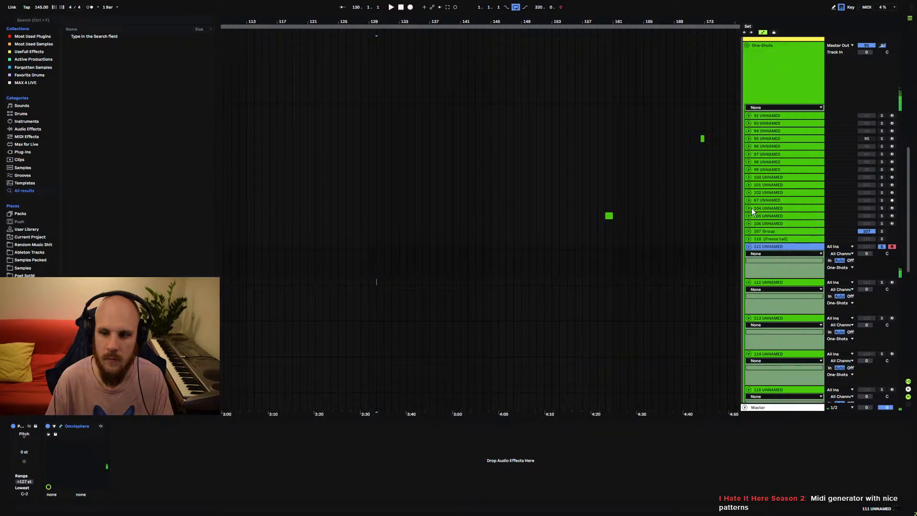
# - Duplicate track 111 with its Dark Ceremony Striker 1 patch and reselect the original track
pyautogui.click(774, 238)
pyautogui.click(772, 246)
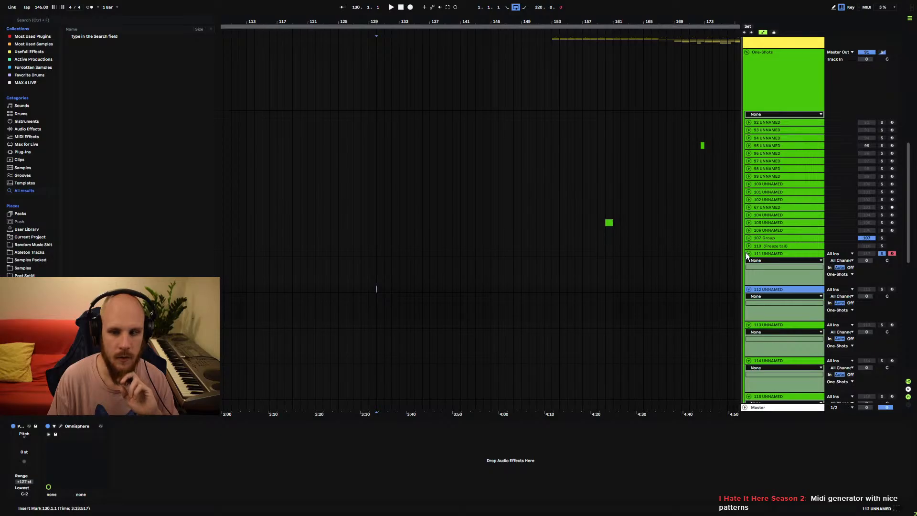
pyautogui.click(748, 254)
# - Audition Ubersolina Trancephase Warm and OB6 - Pulsation Sweepers on track 111, then inspect layers A to D of Pulsation Sweepers
pyautogui.click(61, 426)
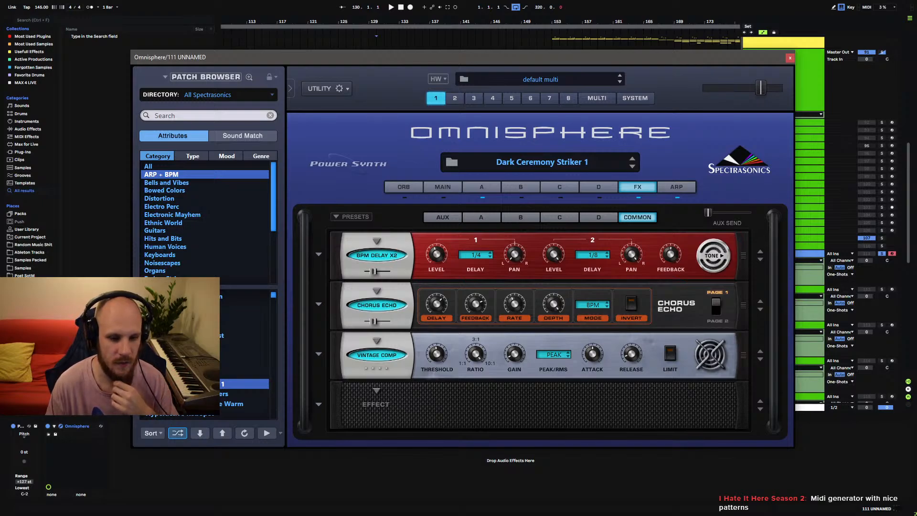
pyautogui.click(207, 404)
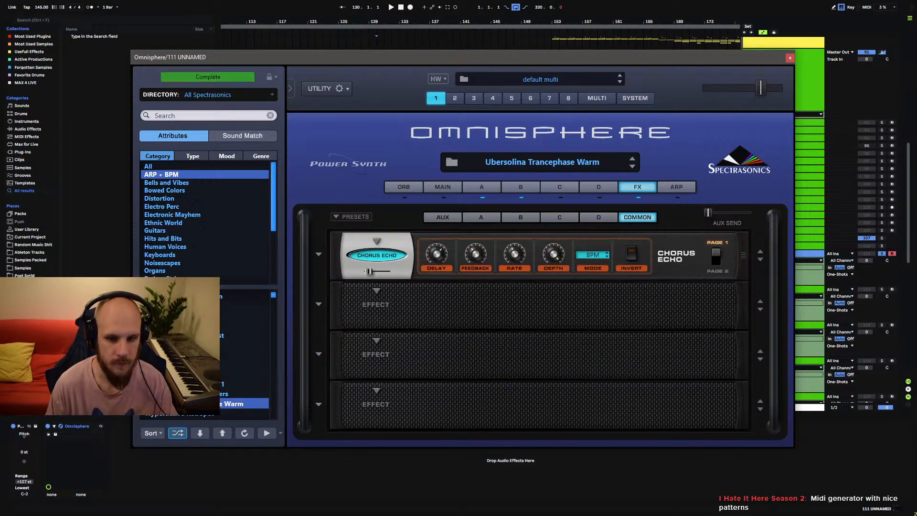
pyautogui.click(216, 394)
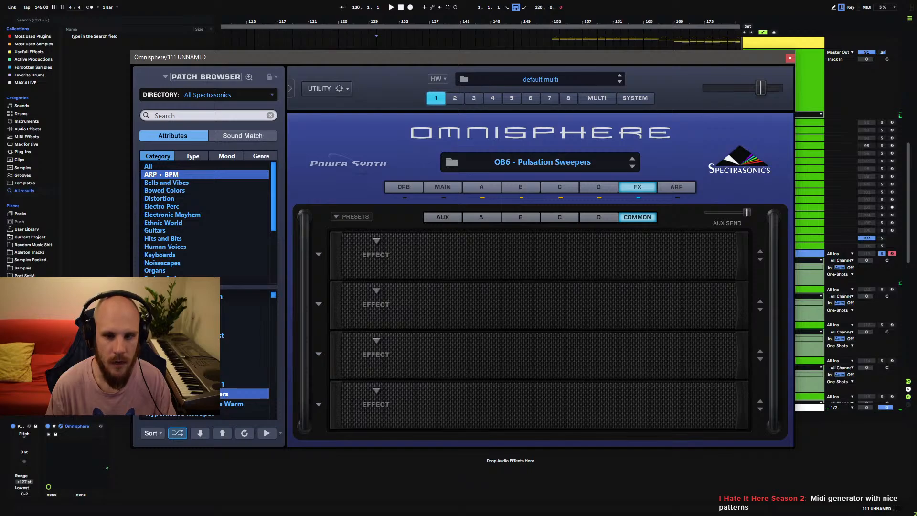
pyautogui.click(499, 189)
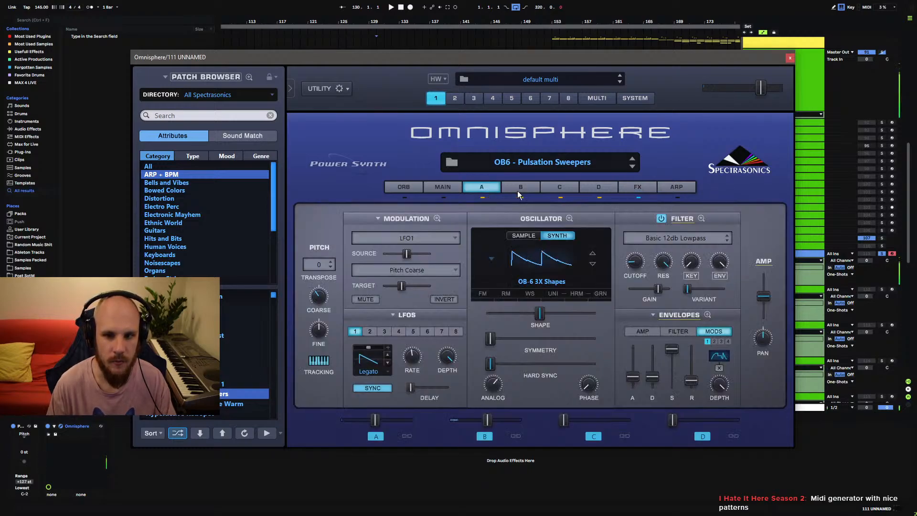
pyautogui.click(519, 189)
pyautogui.click(559, 189)
pyautogui.click(592, 187)
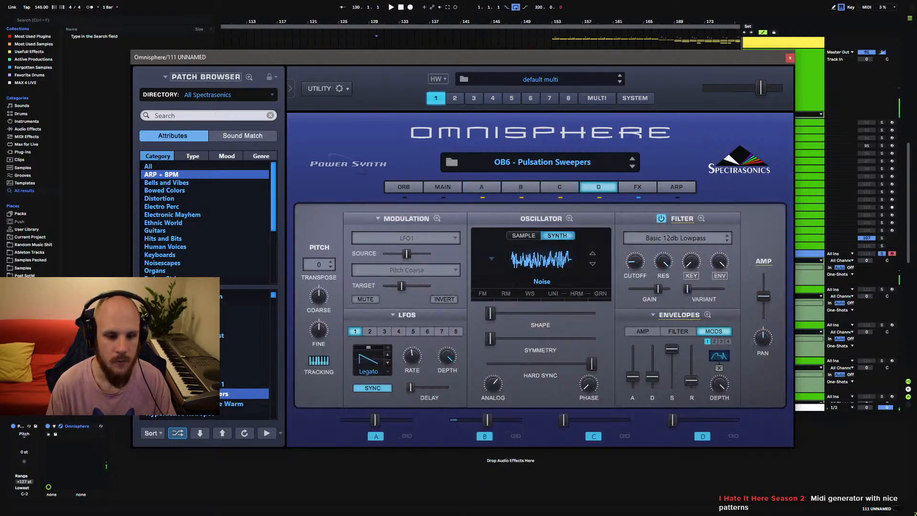
# - Compare Hyperactive Robopet, OB6 - Pulsation Sweepers, Kilowatt Alarm 2 and Smoked Synth Bass Groove 3 on track 111
pyautogui.click(192, 416)
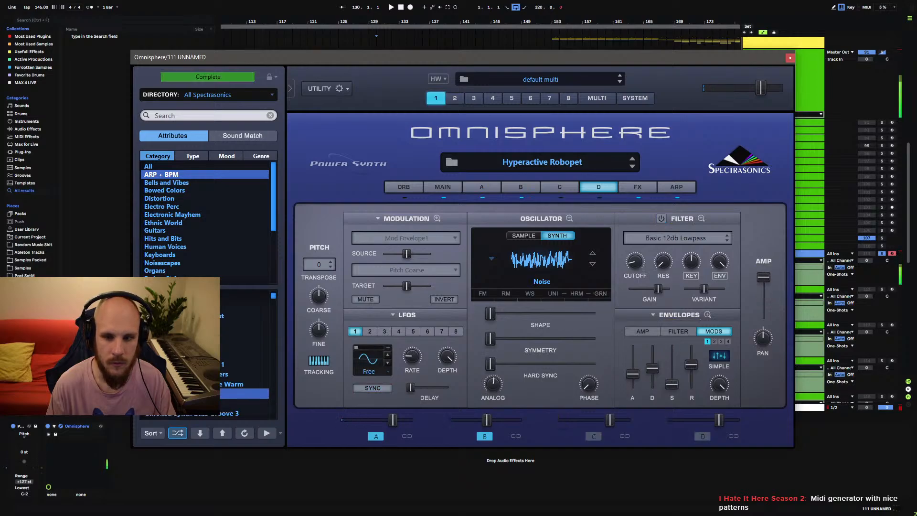
pyautogui.click(192, 375)
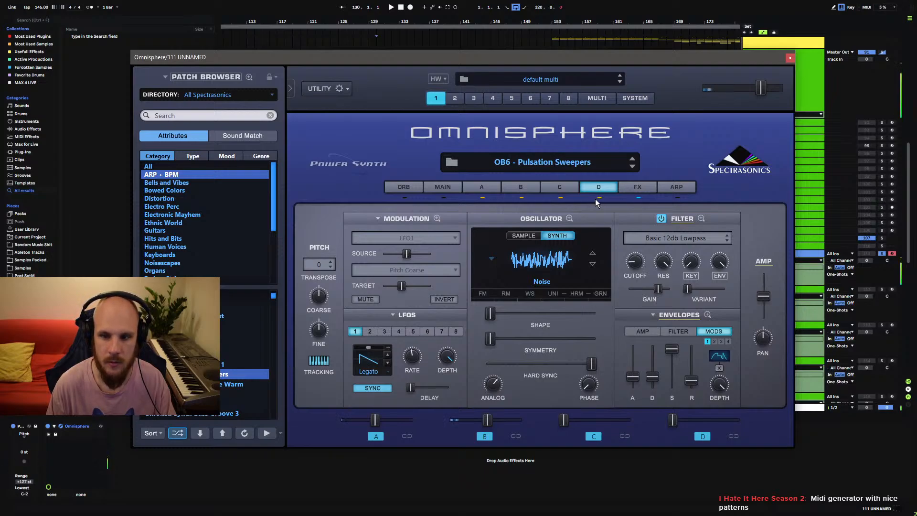
pyautogui.click(184, 402)
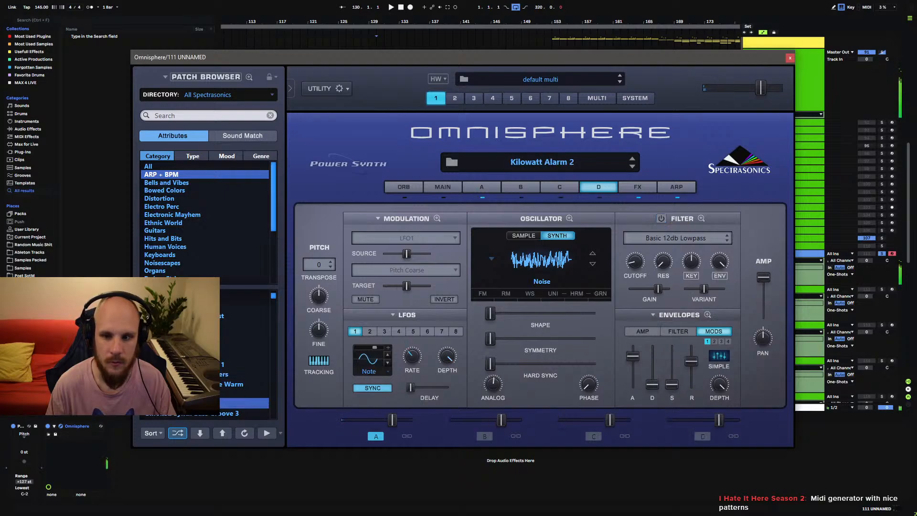
pyautogui.click(199, 394)
pyautogui.click(203, 413)
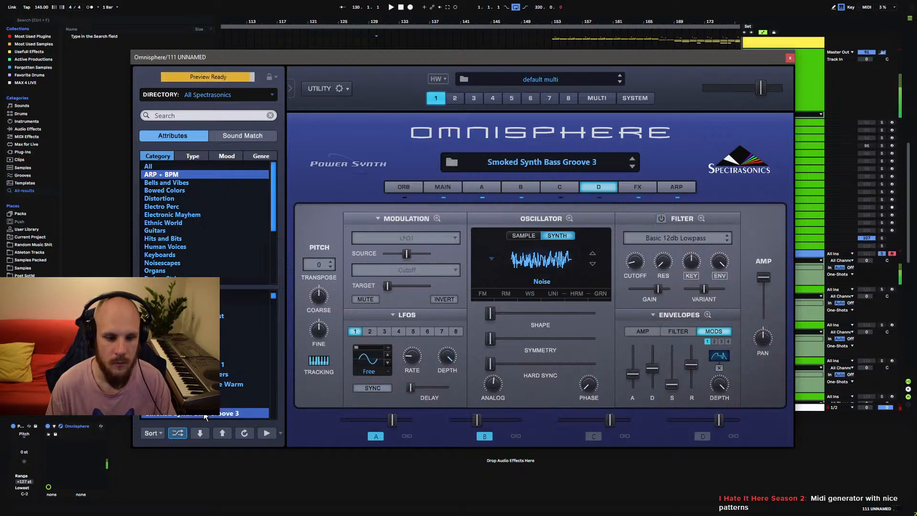
# - Audition Heightened Pulse Poly, Red Bull Saw Arp, Sequence Interception and Chime Paradox on track 111, and go back to Time Jumper
pyautogui.press('Down')
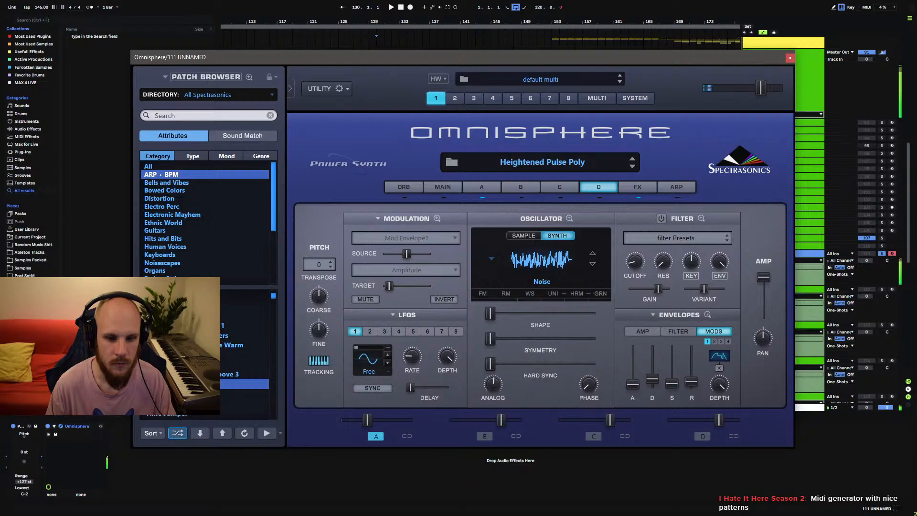
pyautogui.press('Down')
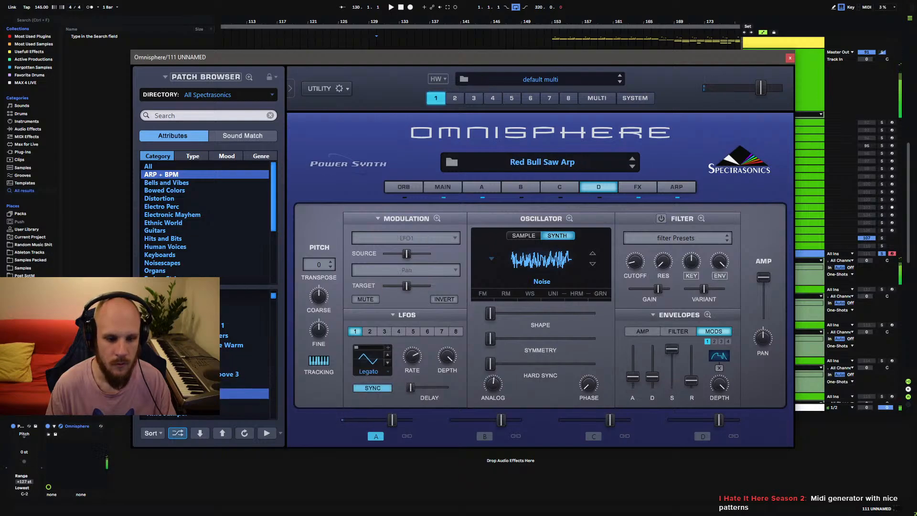
pyautogui.press('Down')
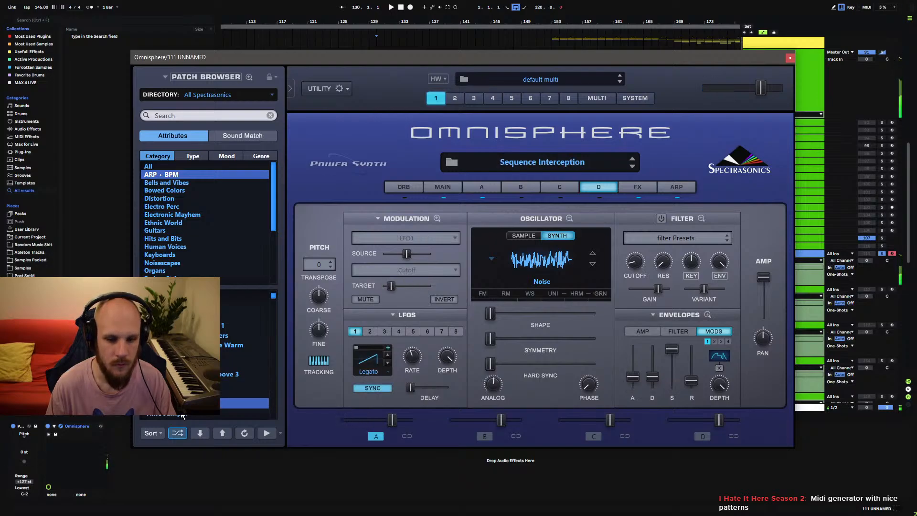
pyautogui.press('Down')
pyautogui.press('Down')
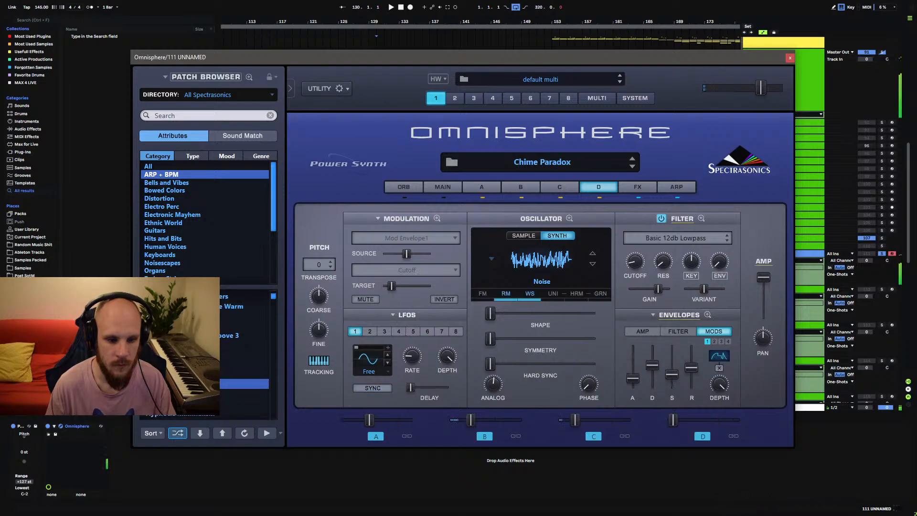
pyautogui.press('Up')
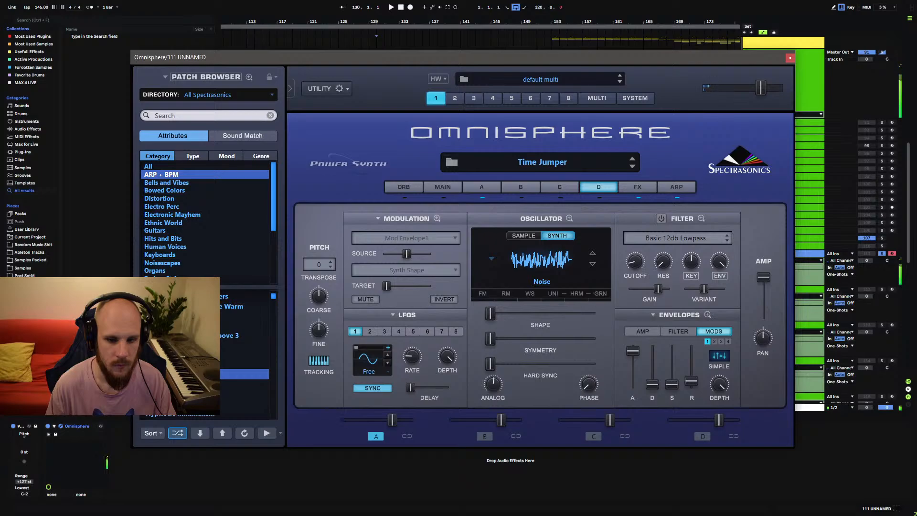
# - Inspect the effects racks of the Time Jumper patch for layers A to D, Common and Aux
pyautogui.click(642, 187)
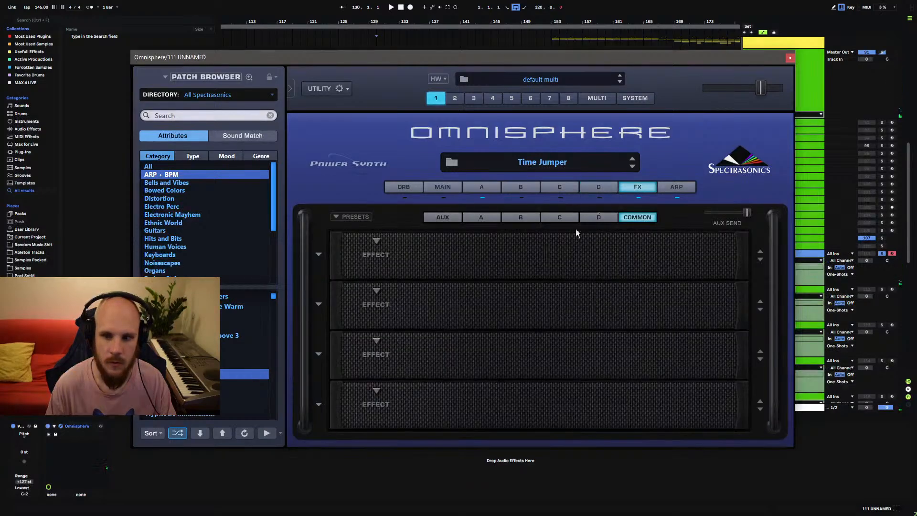
pyautogui.click(590, 218)
pyautogui.click(498, 216)
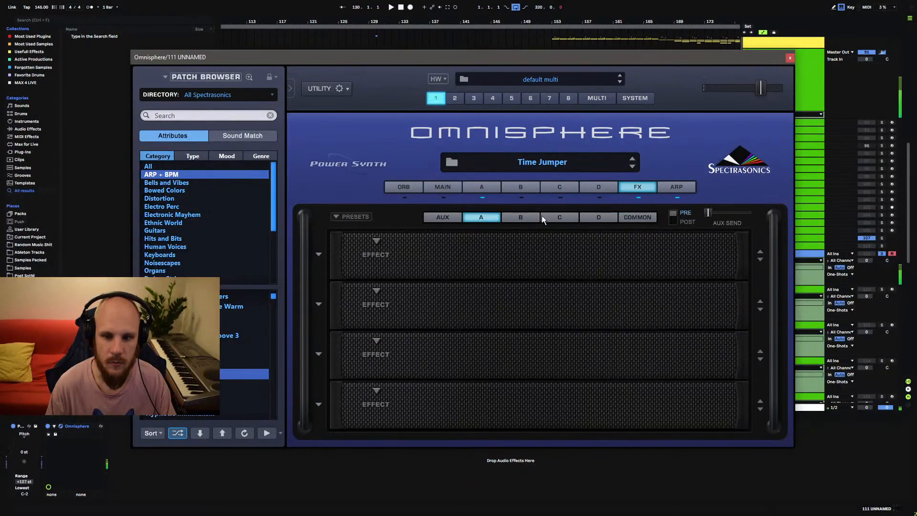
pyautogui.click(521, 220)
pyautogui.click(568, 218)
pyautogui.click(603, 217)
pyautogui.click(635, 219)
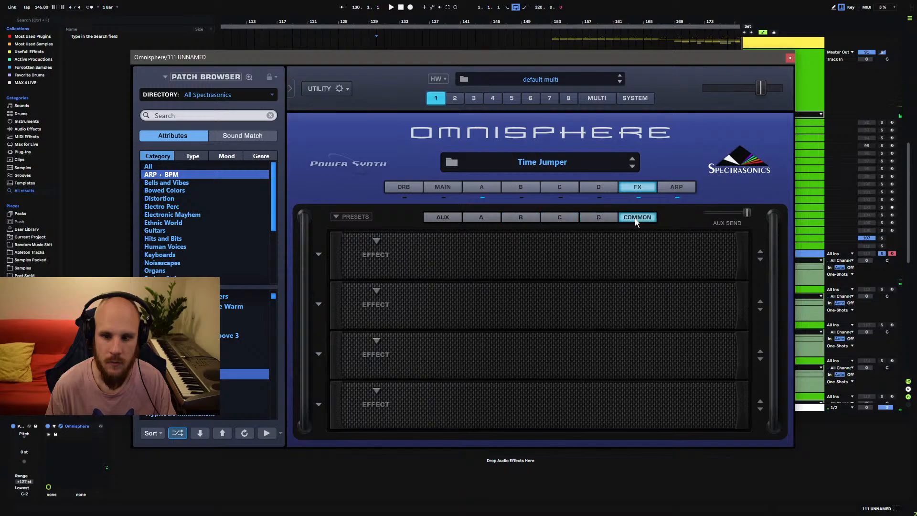
pyautogui.click(448, 218)
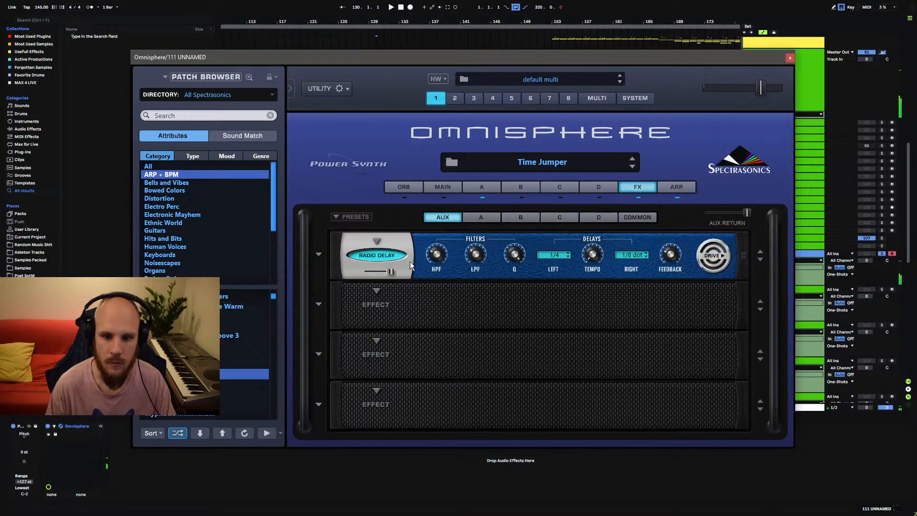
# - Adjust the mix, feedback and overdrive of the Radio Delay in Time Jumper's Aux rack, and close the instrument
pyautogui.moveTo(391, 272); pyautogui.dragTo(399, 273)
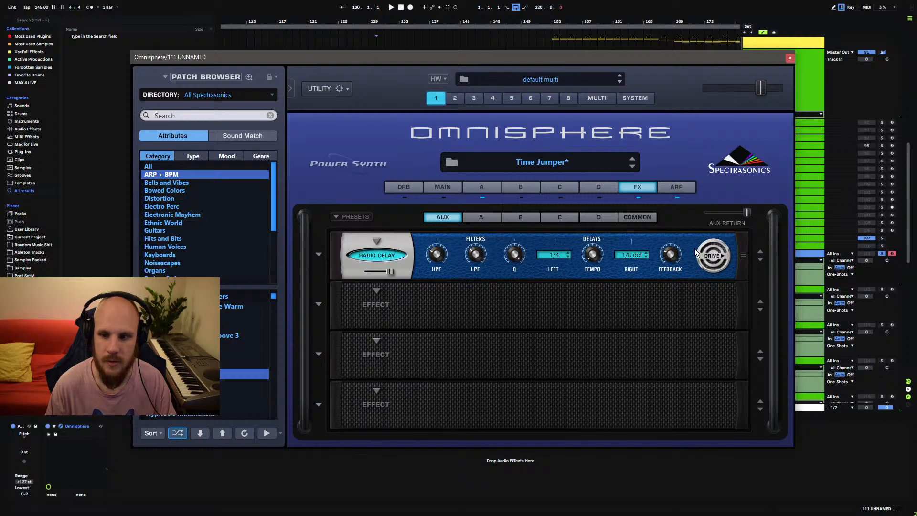
pyautogui.moveTo(682, 253)
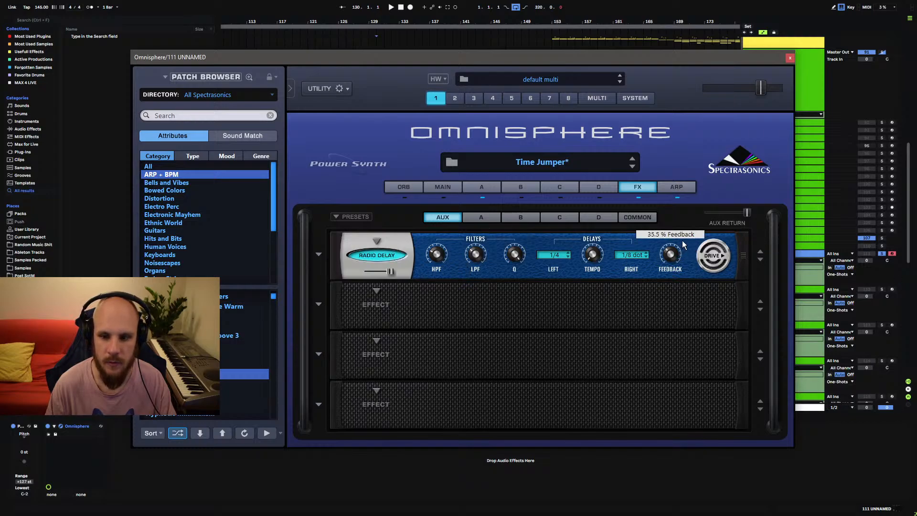
pyautogui.moveTo(685, 235); pyautogui.dragTo(690, 216)
pyautogui.click(714, 256)
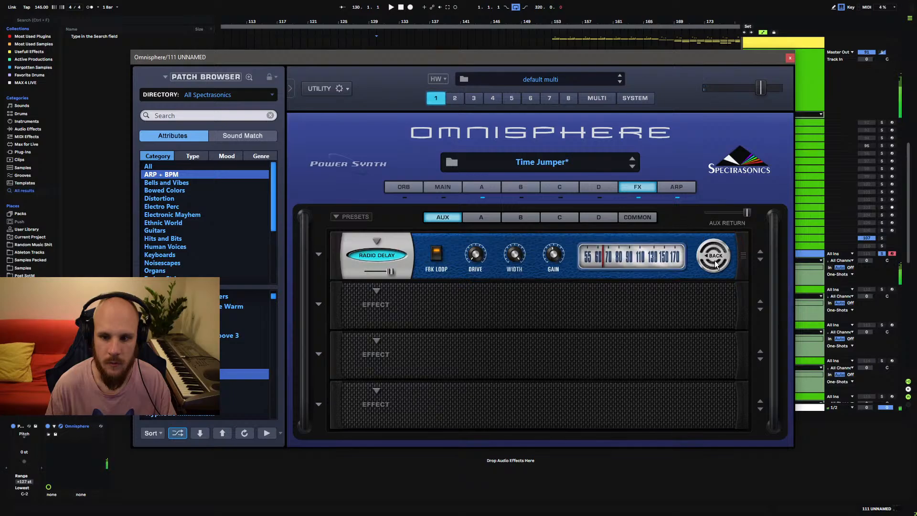
pyautogui.moveTo(477, 256)
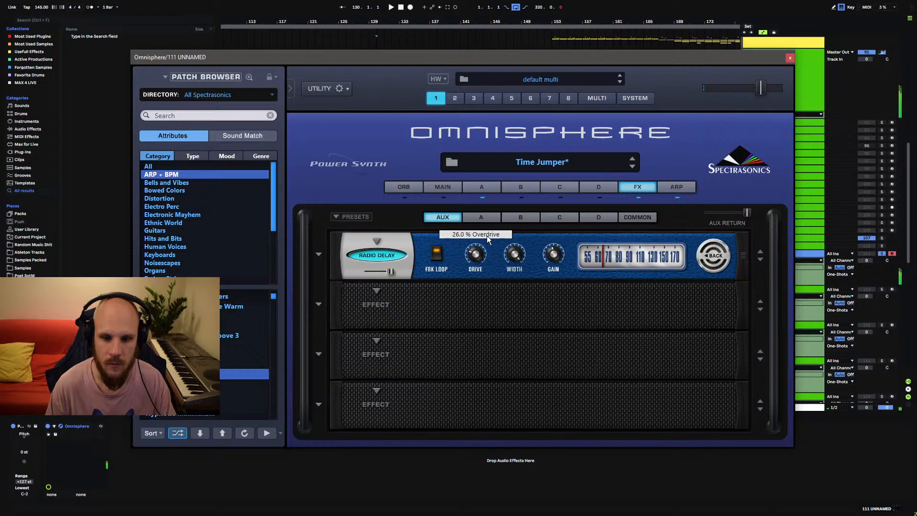
pyautogui.moveTo(487, 239); pyautogui.dragTo(493, 220)
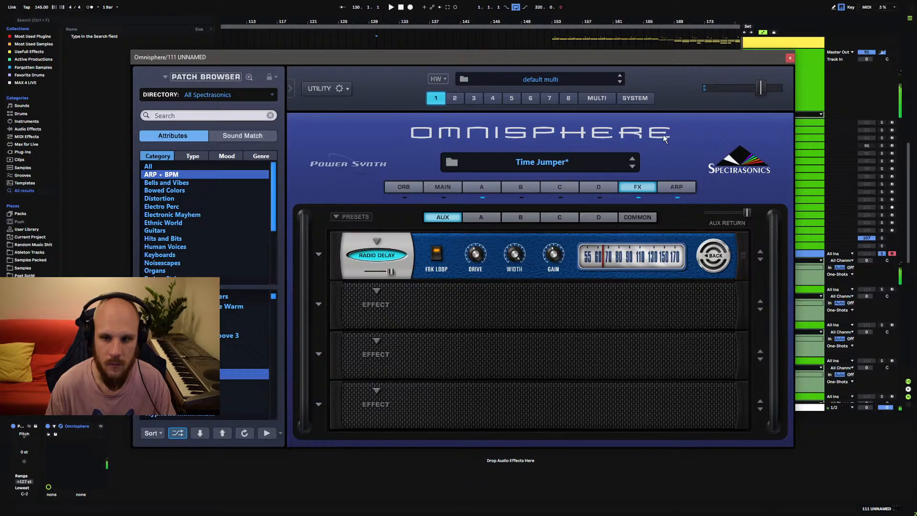
pyautogui.click(790, 58)
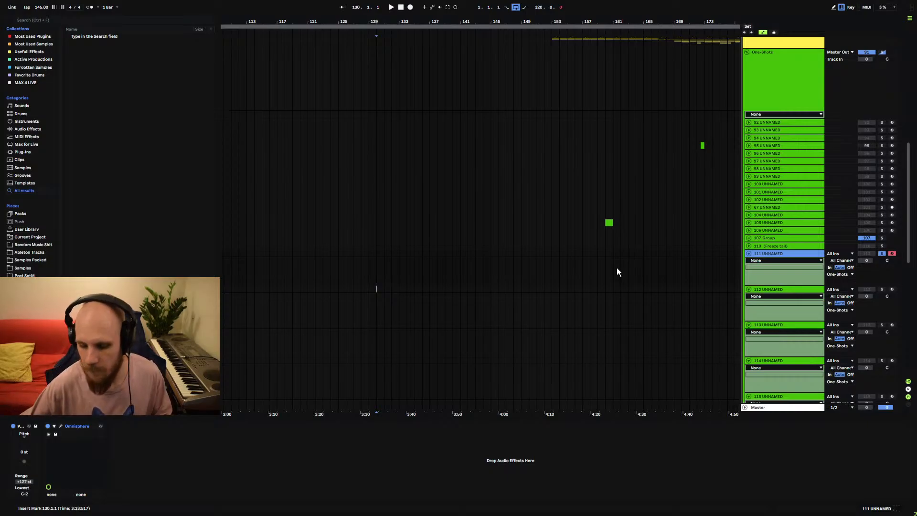
# - Recheck the Time Jumper patch on track 111 and compare it with track 112, leaving track 111 armed
pyautogui.click(61, 426)
pyautogui.moveTo(364, 61); pyautogui.dragTo(451, 31)
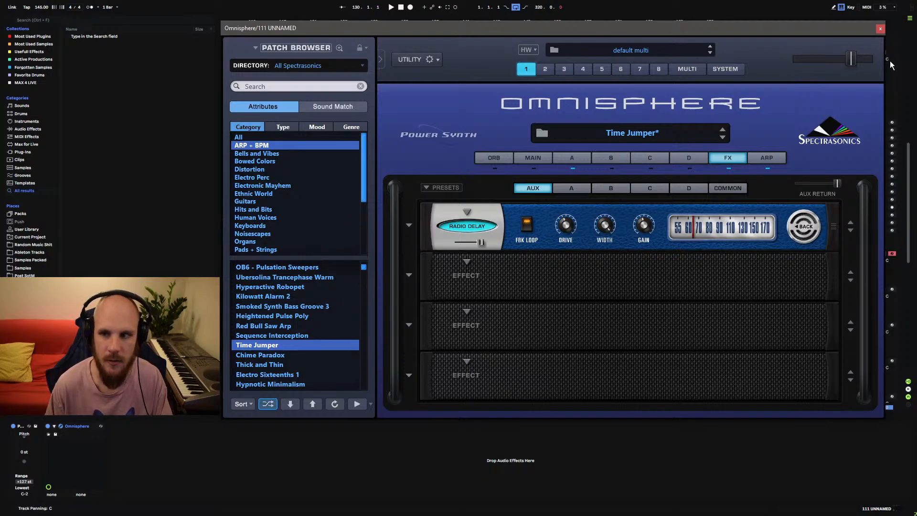
pyautogui.click(880, 29)
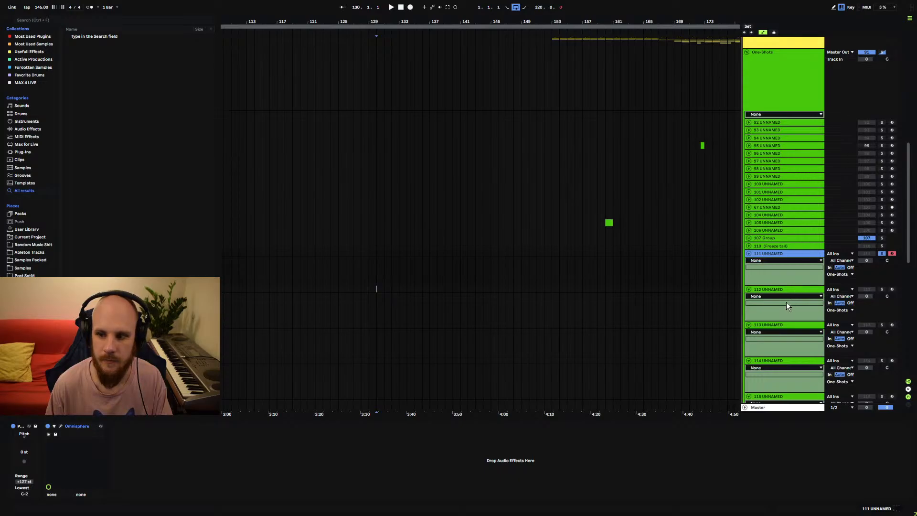
pyautogui.click(819, 290)
pyautogui.click(892, 289)
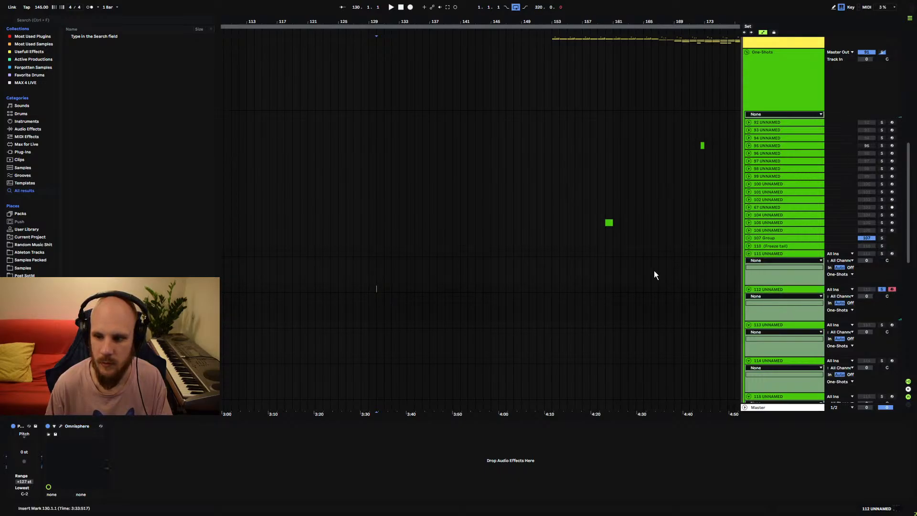
pyautogui.click(892, 254)
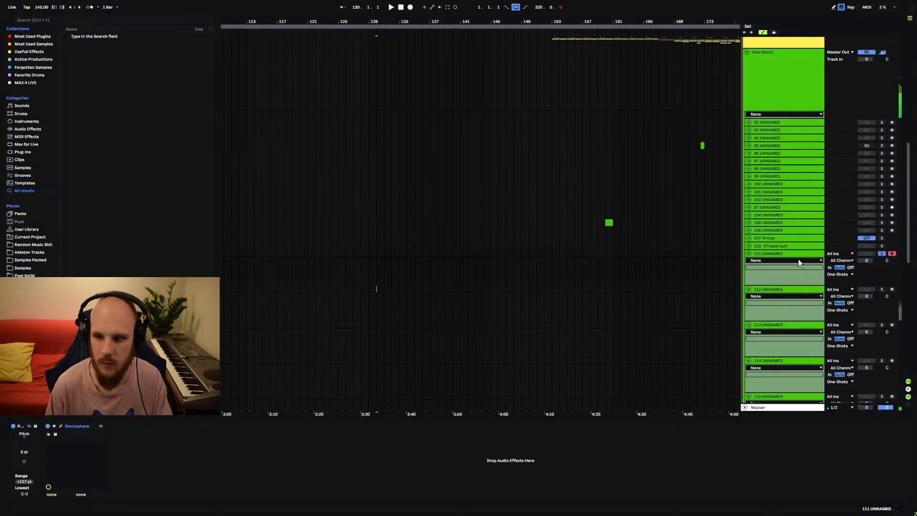
# - Audition track 111's Time Jumper patch during playback from bar 144
pyautogui.scroll(-5, 635, 292)
pyautogui.scroll(-1, 633, 292)
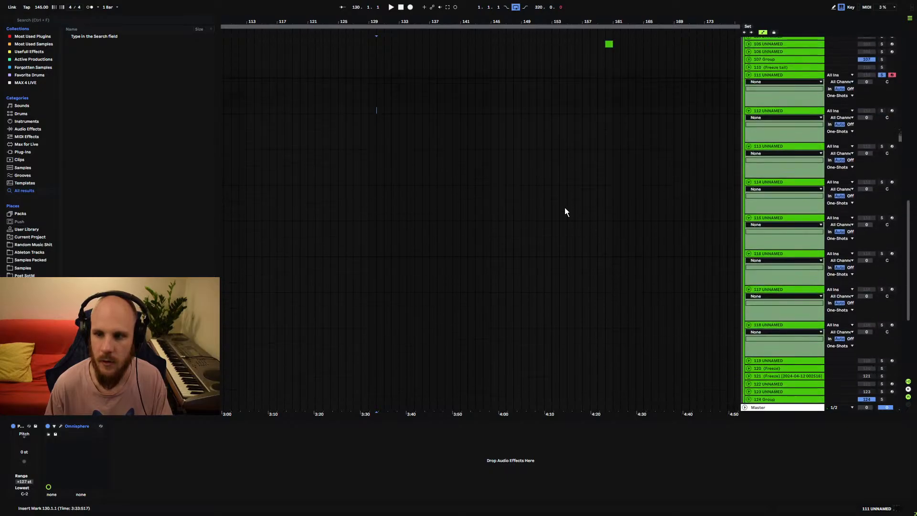
pyautogui.click(436, 82)
pyautogui.scroll(5, 415, 160)
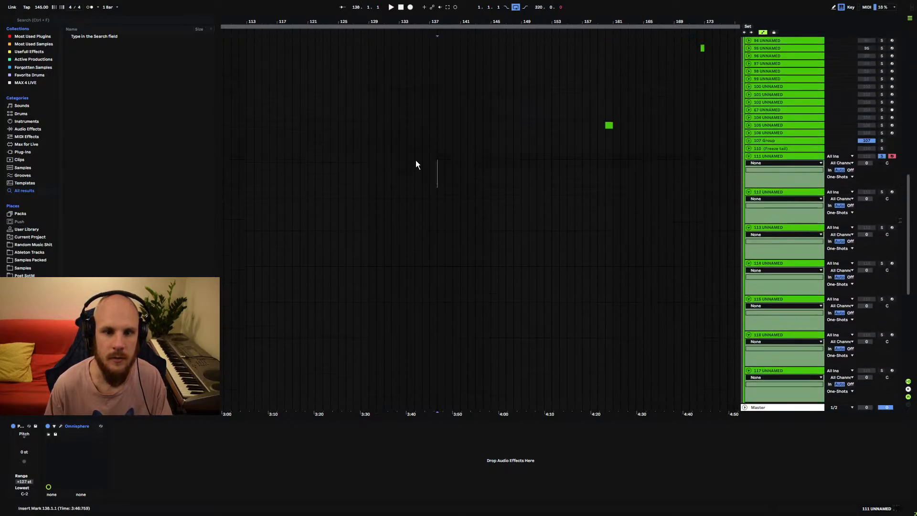
pyautogui.scroll(5, 443, 209)
pyautogui.scroll(-9, 442, 209)
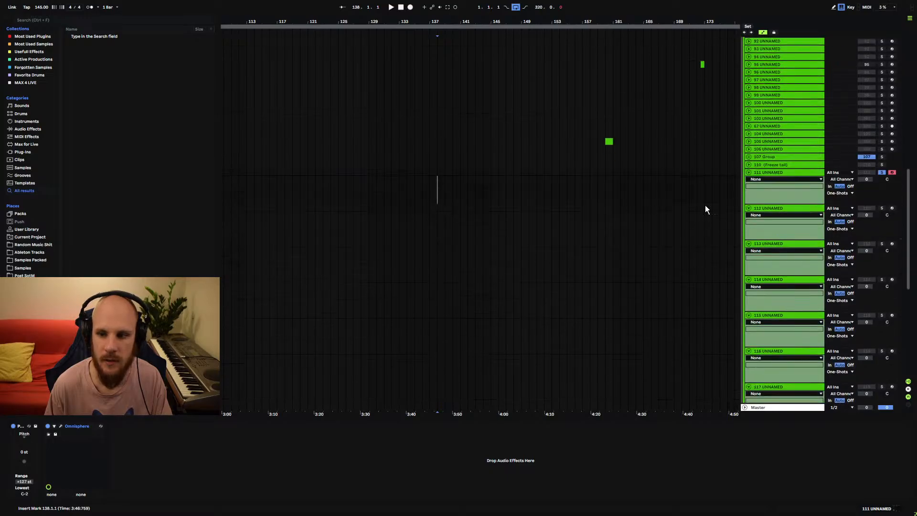
pyautogui.click(483, 180)
pyautogui.scroll(5, 547, 203)
pyautogui.press('space')
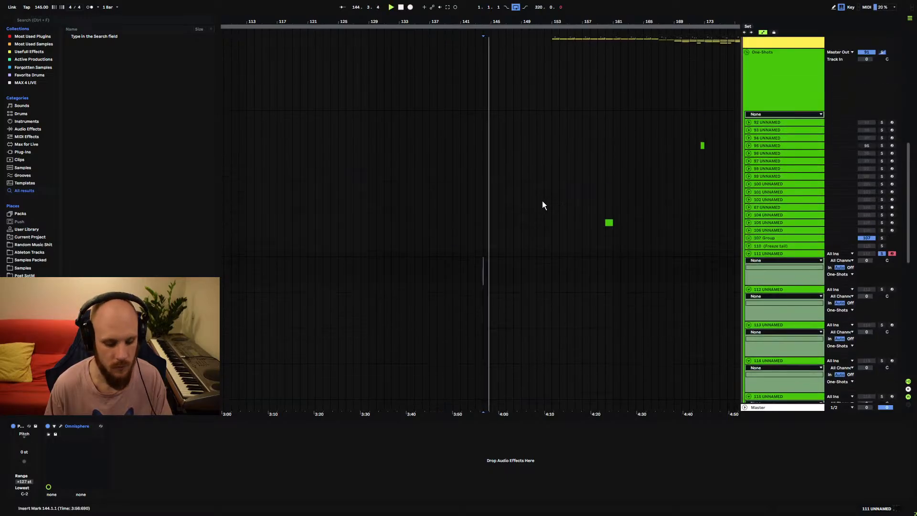
pyautogui.scroll(5, 495, 195)
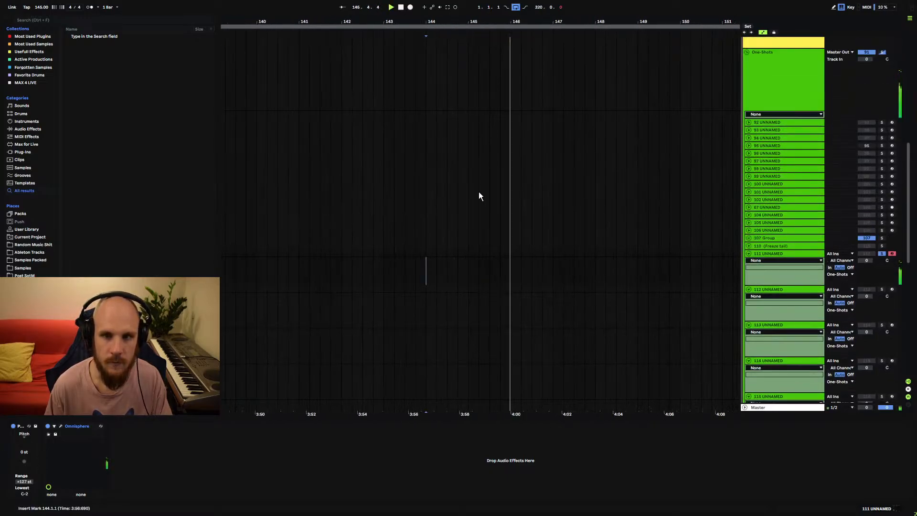
pyautogui.press('space')
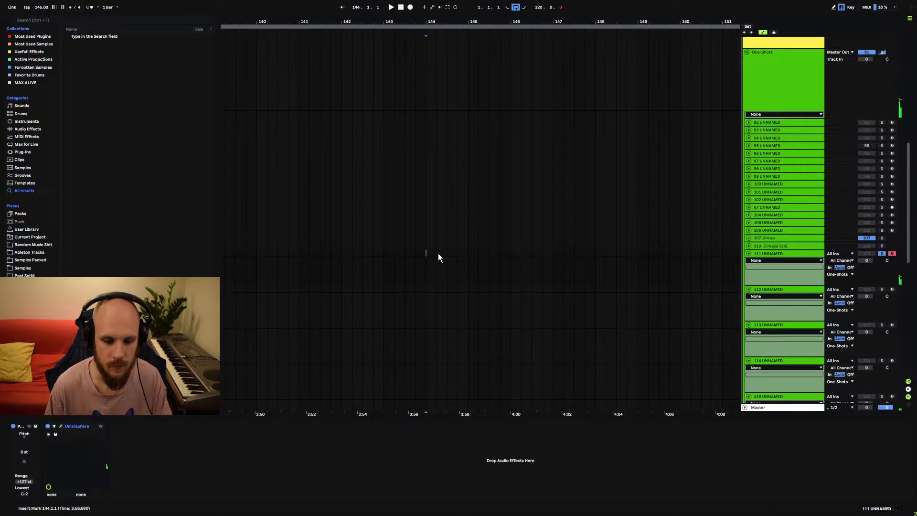
# - Create a one-bar MIDI clip at bar 144 on track 111 and fill it with a full-length G#3 note
pyautogui.moveTo(439, 258); pyautogui.dragTo(469, 260)
pyautogui.hotkey('ctrl', 'shift', 'm')
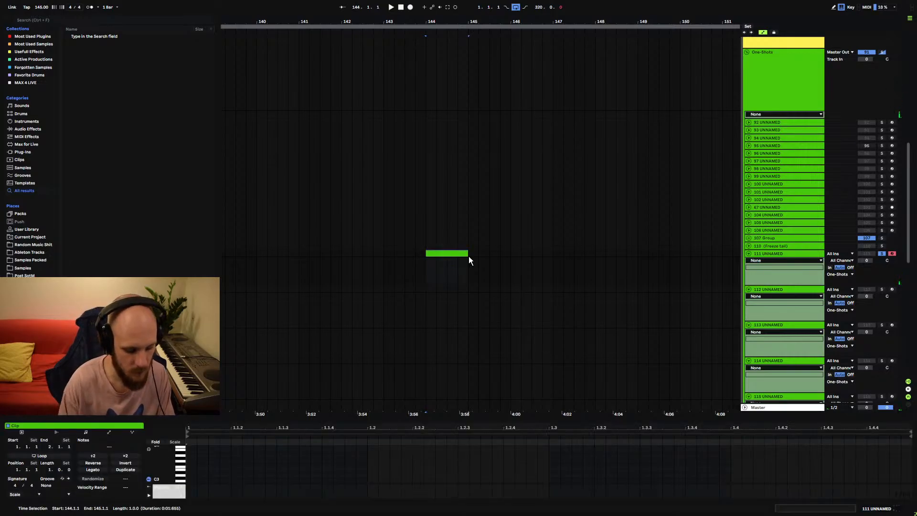
pyautogui.doubleClick(191, 458)
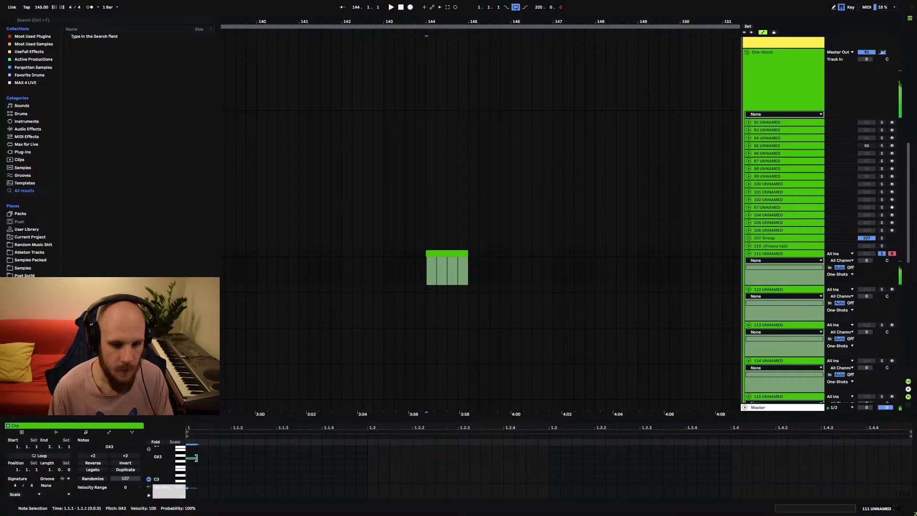
pyautogui.moveTo(195, 457); pyautogui.dragTo(910, 457)
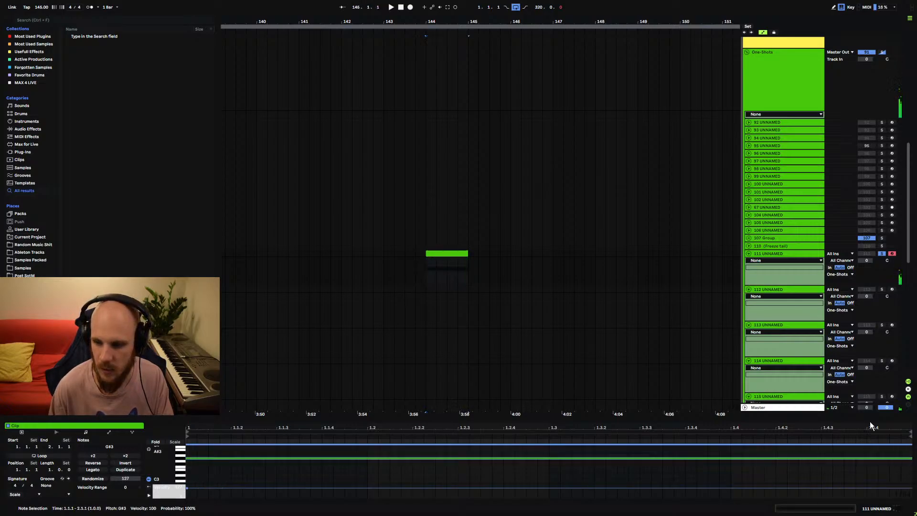
# - Take track 111 out of solo and lower its volume to about -8.2 dB during playback
pyautogui.click(881, 253)
pyautogui.press('space')
pyautogui.moveTo(867, 261); pyautogui.dragTo(868, 279)
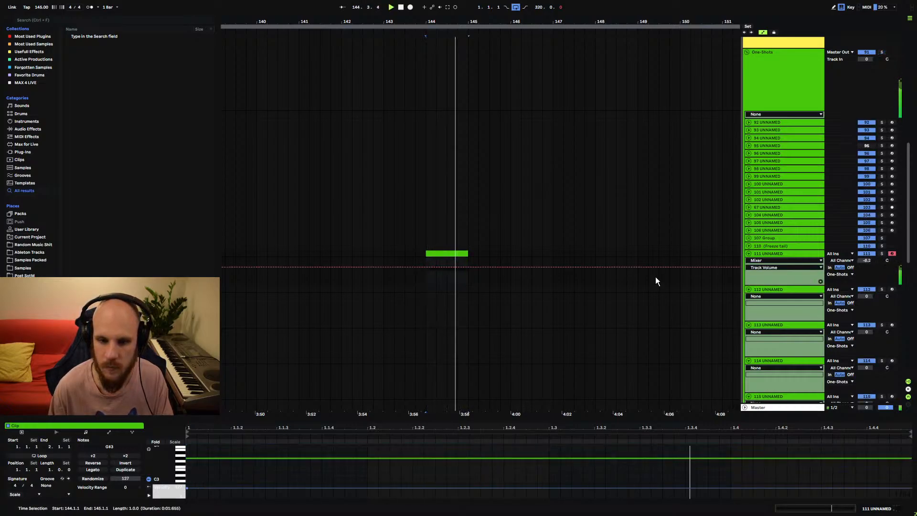
# - Play the arrangement from the vocal clip at bar 143 to hear it together with the new clip on track 111
pyautogui.click(413, 283)
pyautogui.scroll(-10, 420, 340)
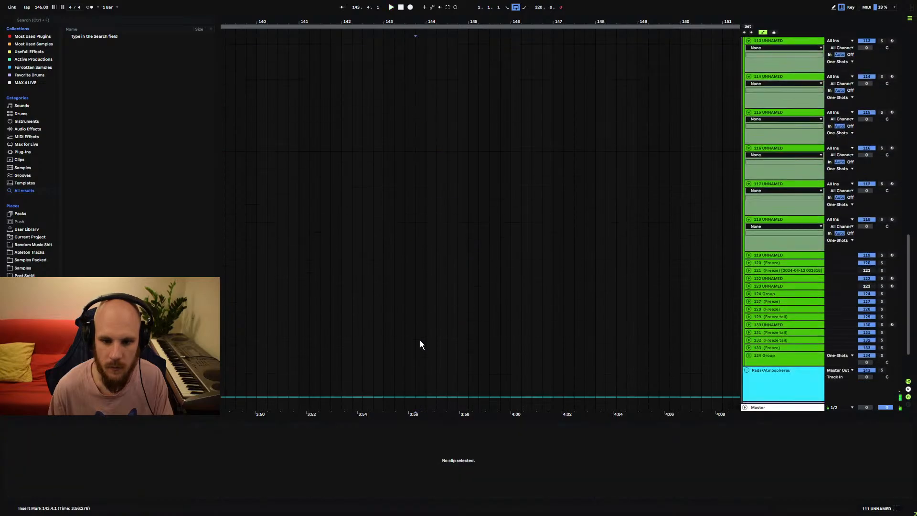
pyautogui.scroll(-3, 420, 340)
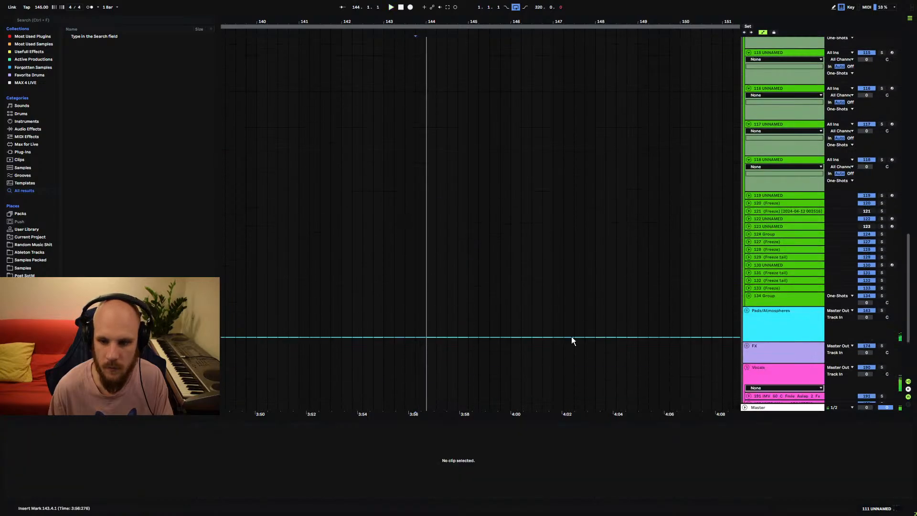
pyautogui.scroll(-3, 573, 341)
pyautogui.click(440, 373)
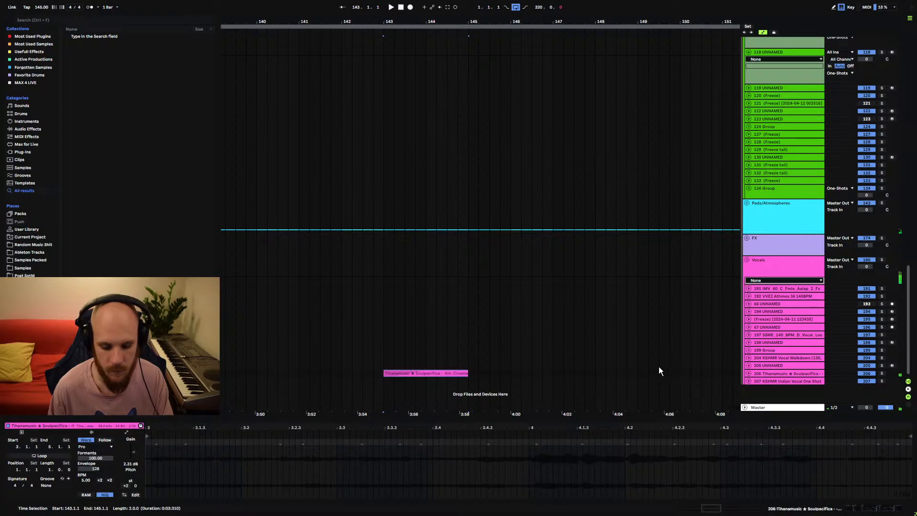
pyautogui.press('space')
pyautogui.scroll(10, 454, 329)
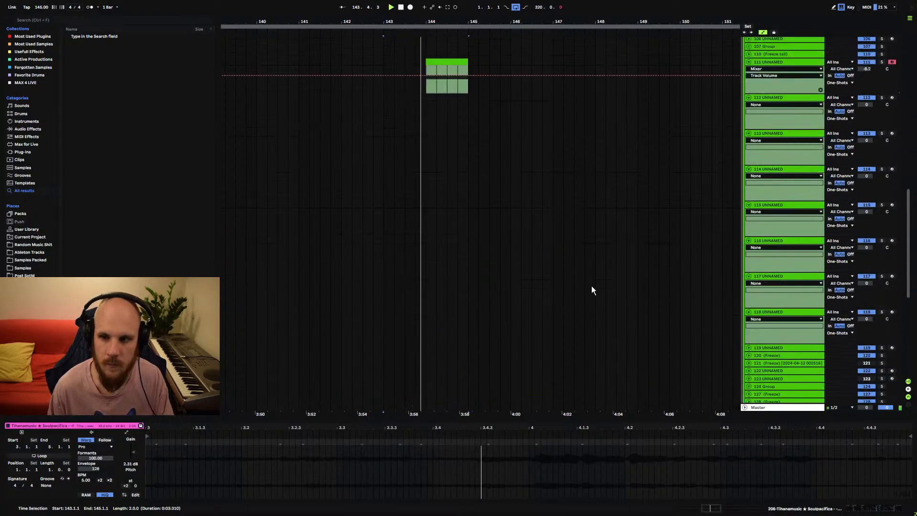
pyautogui.scroll(2, 494, 268)
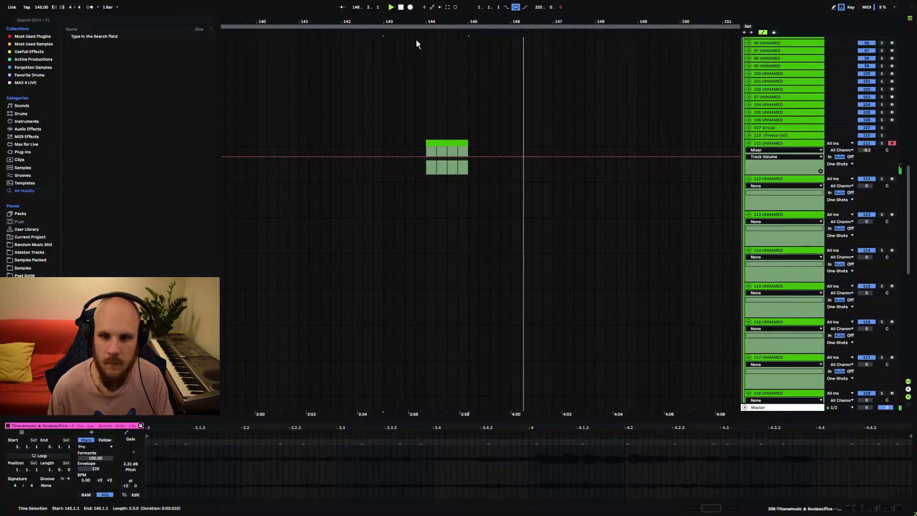
# - Stop playback and move the one-bar G#3 clip on track 111 four bars earlier, to bar 140
pyautogui.moveTo(415, 22); pyautogui.dragTo(463, 8)
pyautogui.press('space')
pyautogui.click(478, 144)
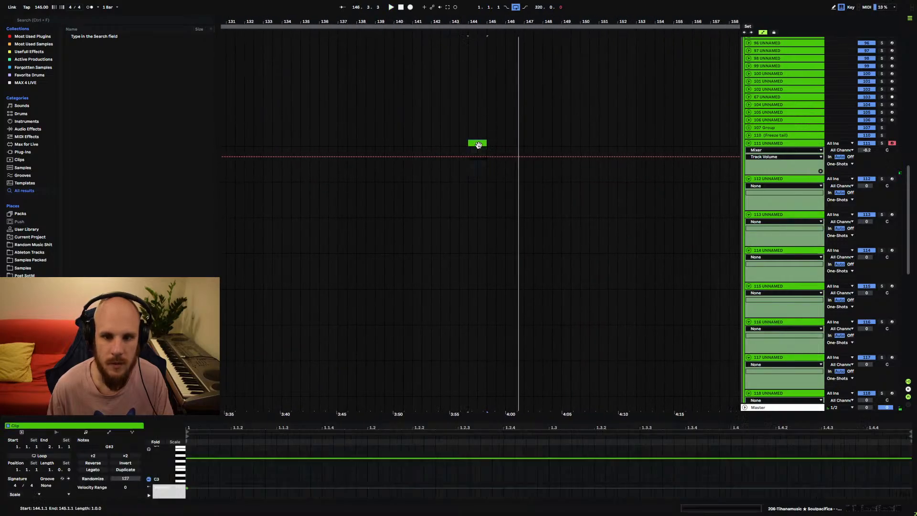
pyautogui.moveTo(478, 145); pyautogui.dragTo(404, 144)
# - Play the arrangement from bar 135.3 to hear the moved clip in context, checking the vocal and group tracks around it
pyautogui.click(309, 163)
pyautogui.press('space')
pyautogui.scroll(-2, 359, 290)
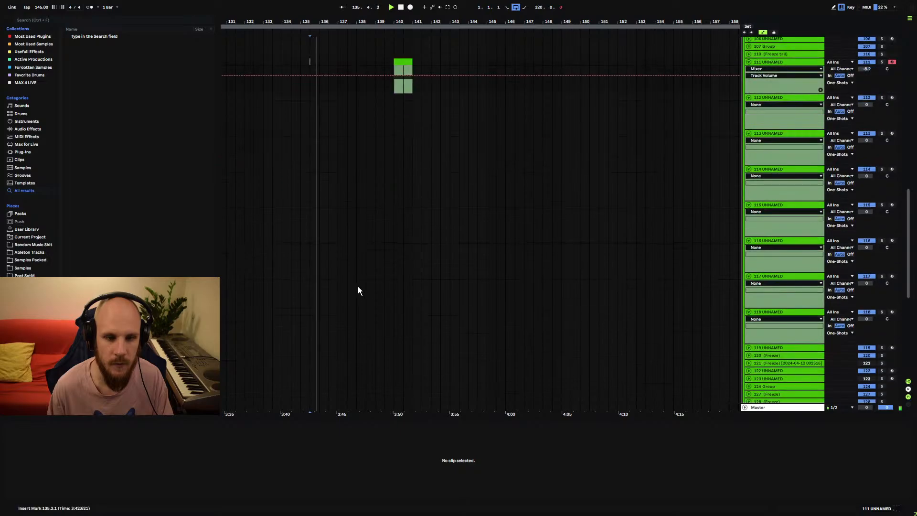
pyautogui.scroll(-8, 355, 284)
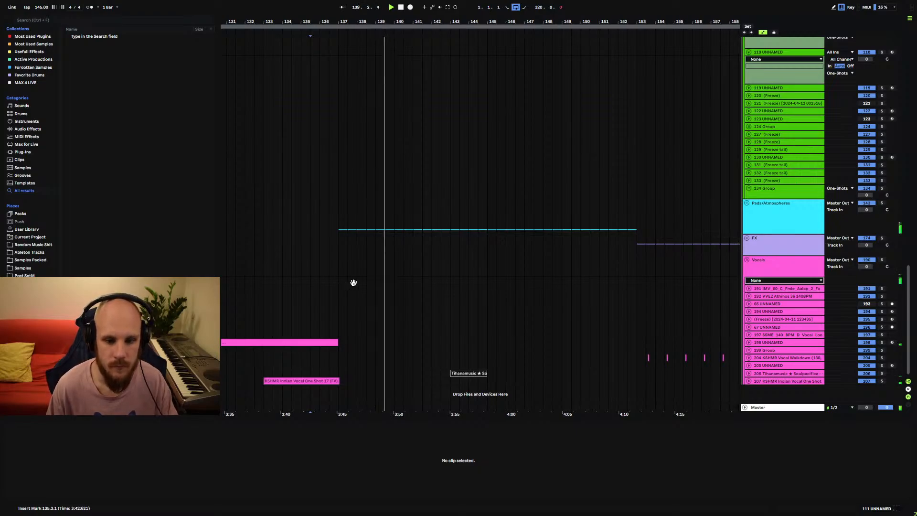
pyautogui.moveTo(354, 283); pyautogui.dragTo(409, 282)
pyautogui.scroll(10, 407, 288)
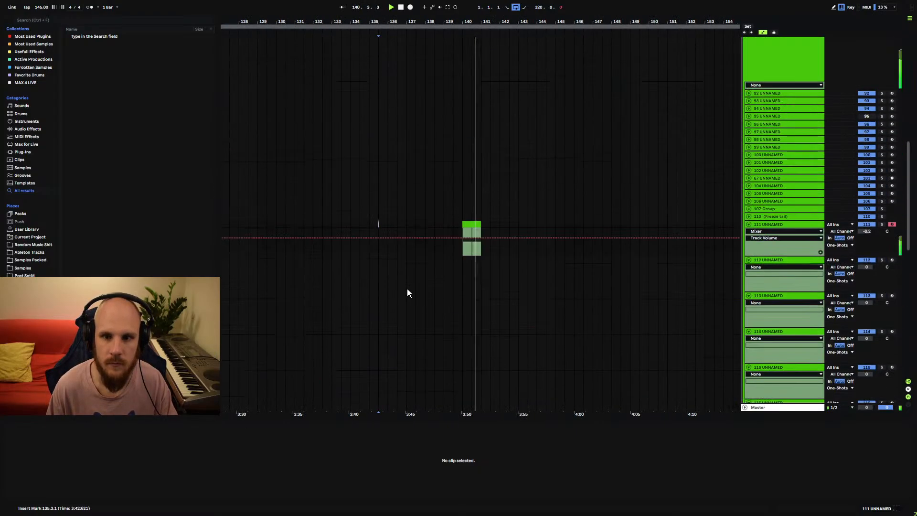
pyautogui.scroll(5, 407, 288)
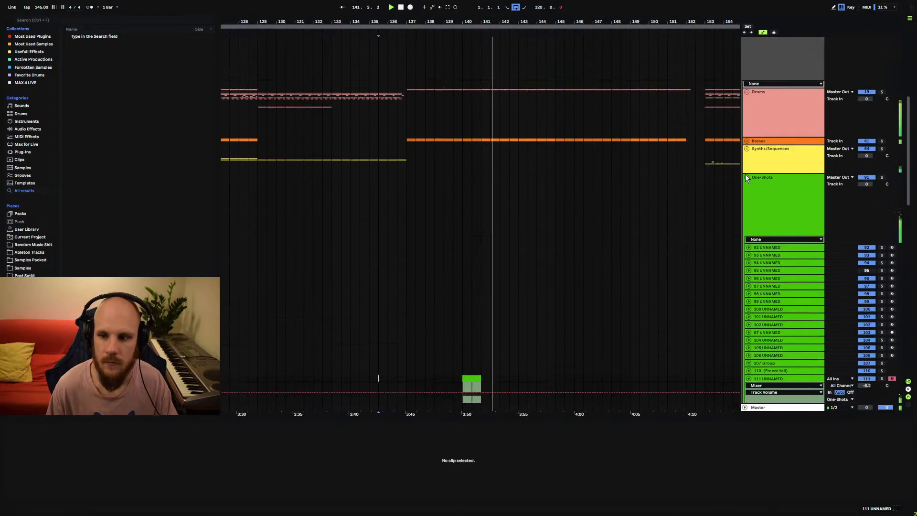
# - Try trimming the clip on track 80 in the Synths/Sequences group to end at bar 129, and play from bar 128
pyautogui.click(747, 149)
pyautogui.click(760, 254)
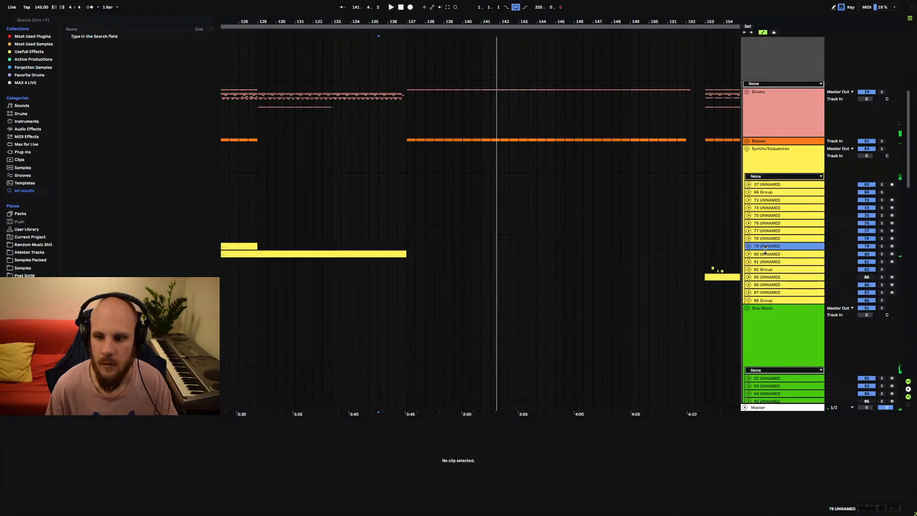
pyautogui.click(748, 253)
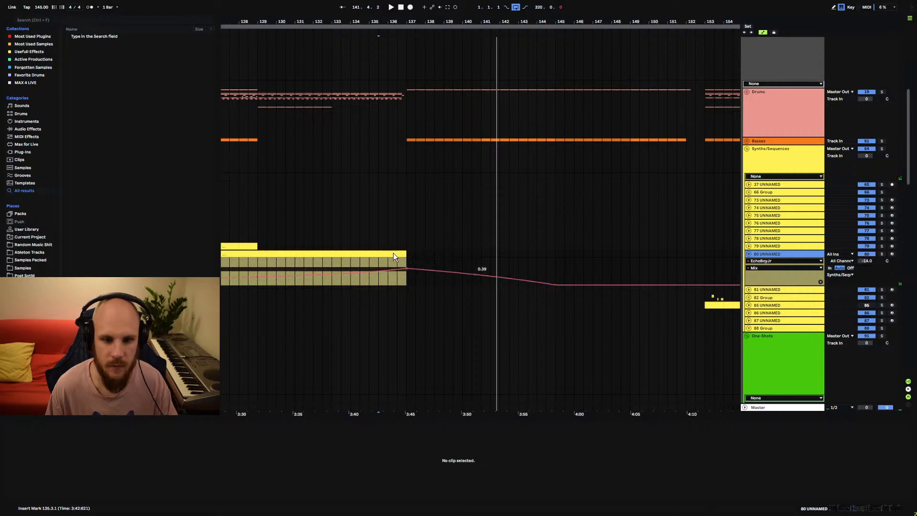
pyautogui.moveTo(405, 253); pyautogui.dragTo(260, 258)
pyautogui.click(241, 262)
pyautogui.press('space')
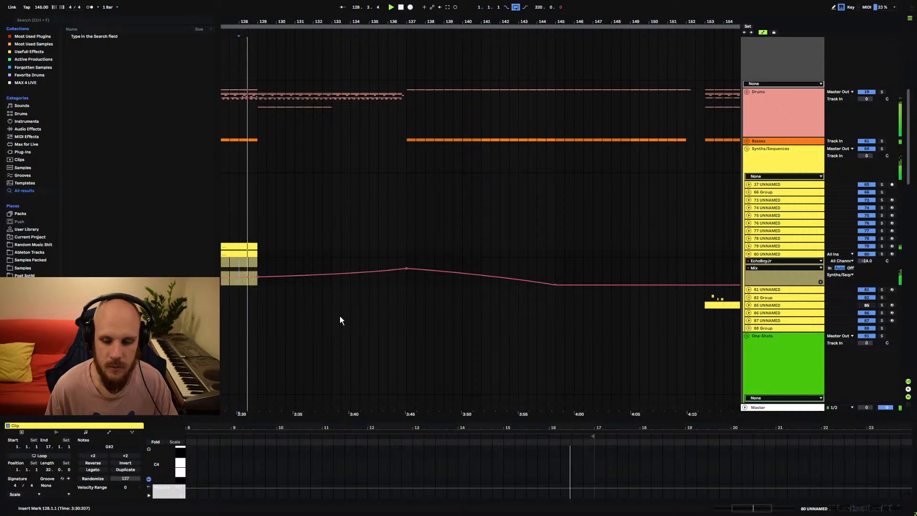
# - Extend the track 80 clip to bar 137, with its EchoBoyJr Mix automation falling from bar 129 to bar 137
pyautogui.moveTo(334, 22); pyautogui.dragTo(406, 21)
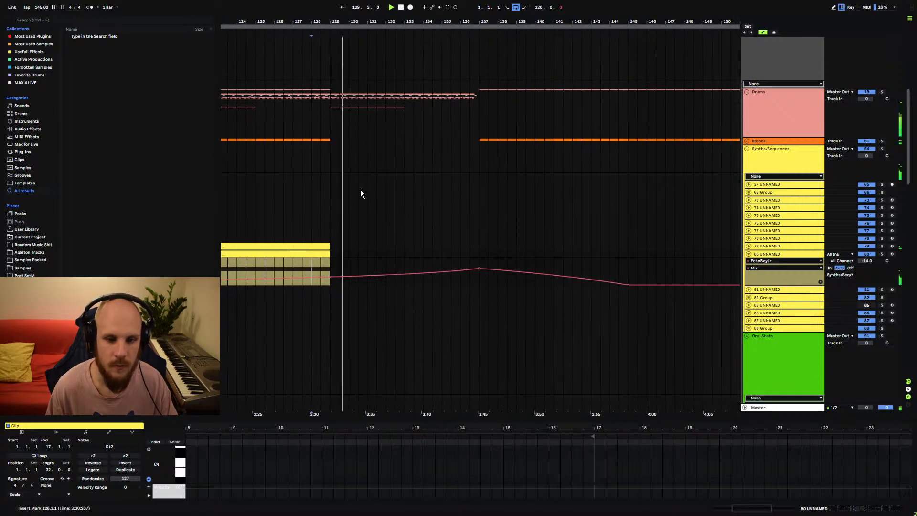
pyautogui.moveTo(329, 253); pyautogui.dragTo(480, 285)
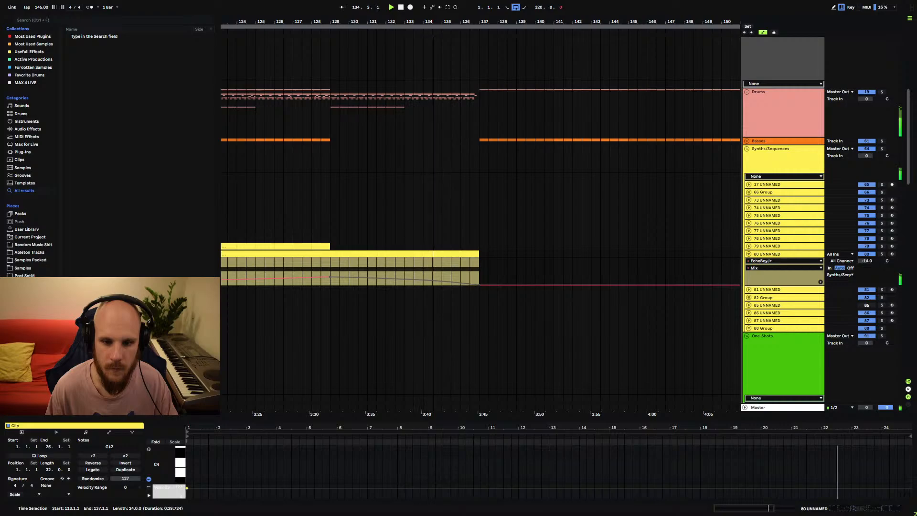
pyautogui.click(751, 254)
# - Keep playing into bar 138 while reviewing the clips in the One-Shots, Pads/Atmospheres and Vocals groups
pyautogui.scroll(-15, 477, 267)
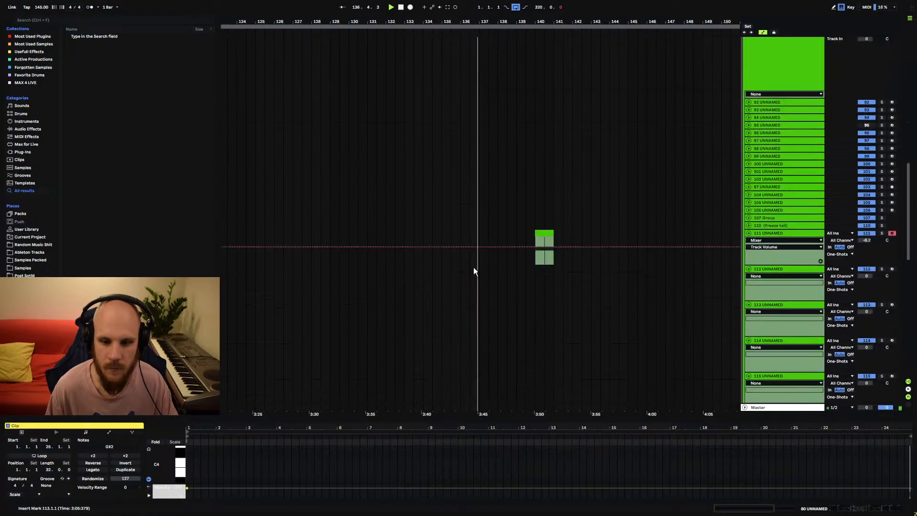
pyautogui.scroll(-10, 469, 269)
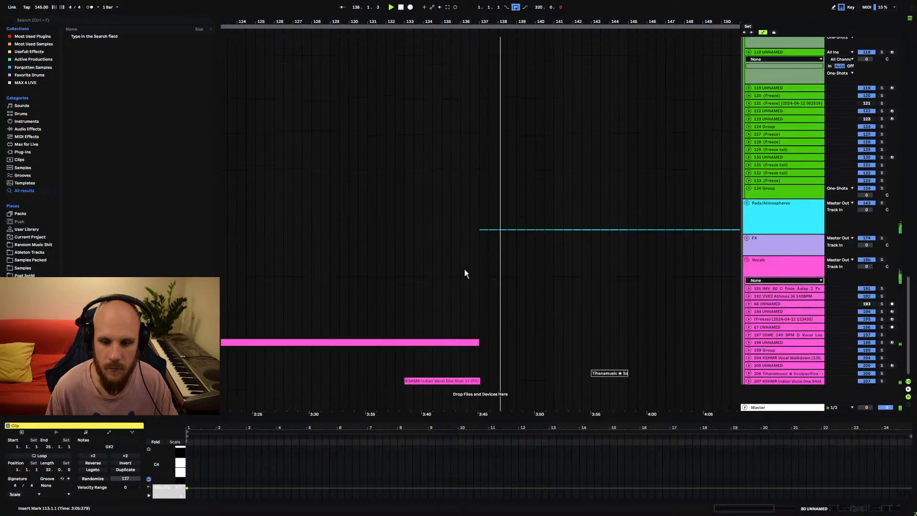
pyautogui.scroll(5, 458, 294)
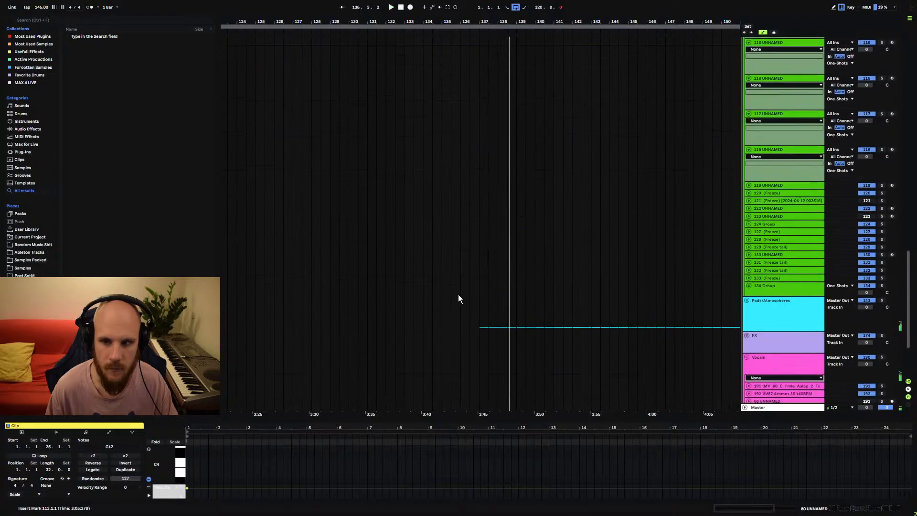
pyautogui.scroll(-4, 458, 293)
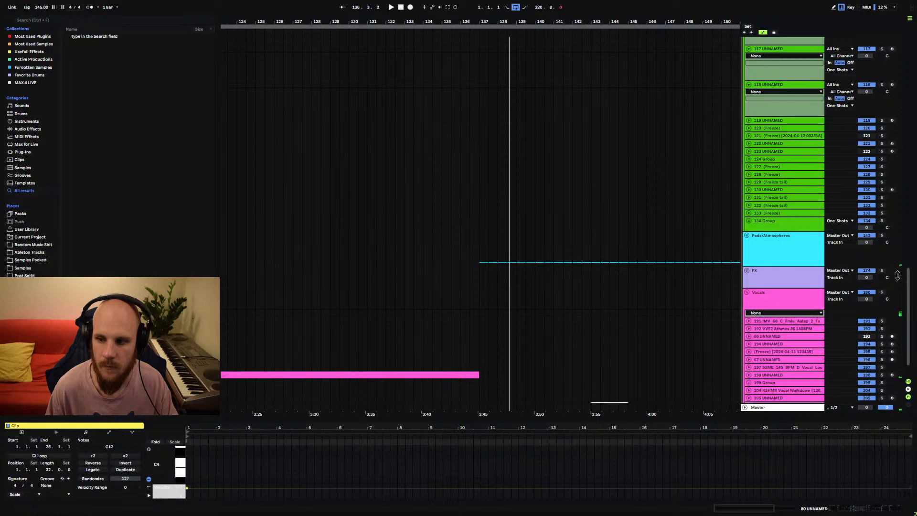
pyautogui.scroll(12, 741, 294)
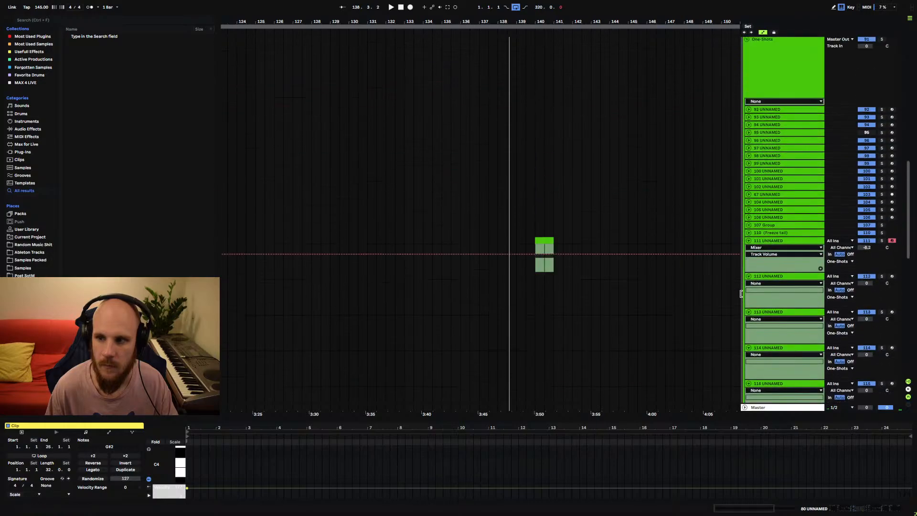
pyautogui.scroll(6, 741, 293)
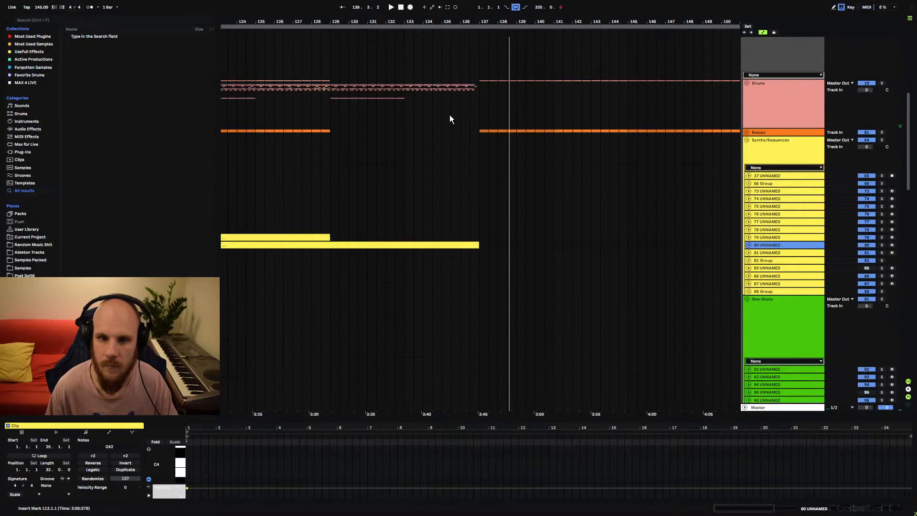
# - Delete the Echo, Spectral Resonator and Shifter effects from 24 Group inside the Drums group
pyautogui.click(743, 82)
pyautogui.click(747, 82)
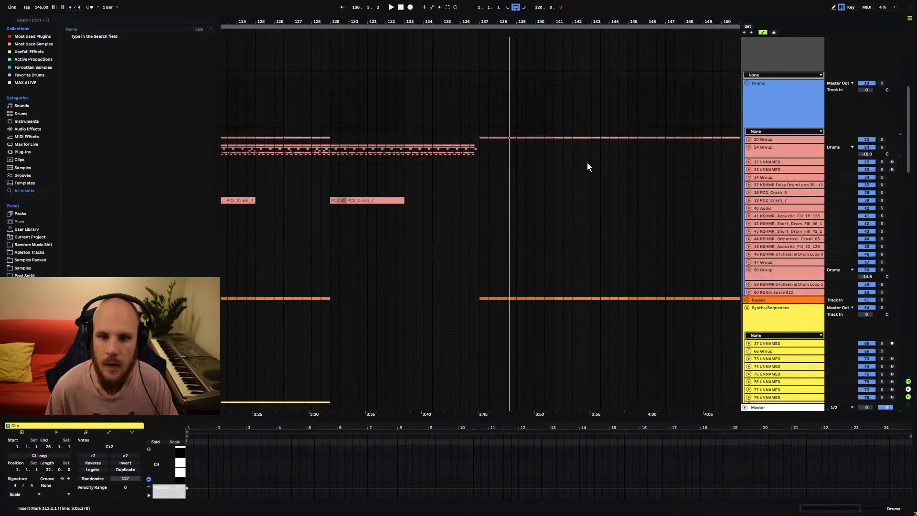
pyautogui.click(769, 148)
pyautogui.click(748, 147)
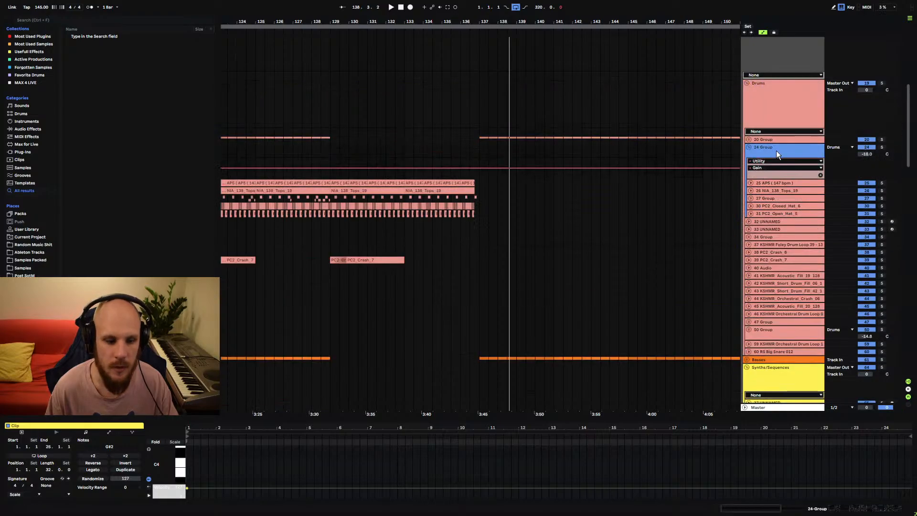
pyautogui.click(784, 427)
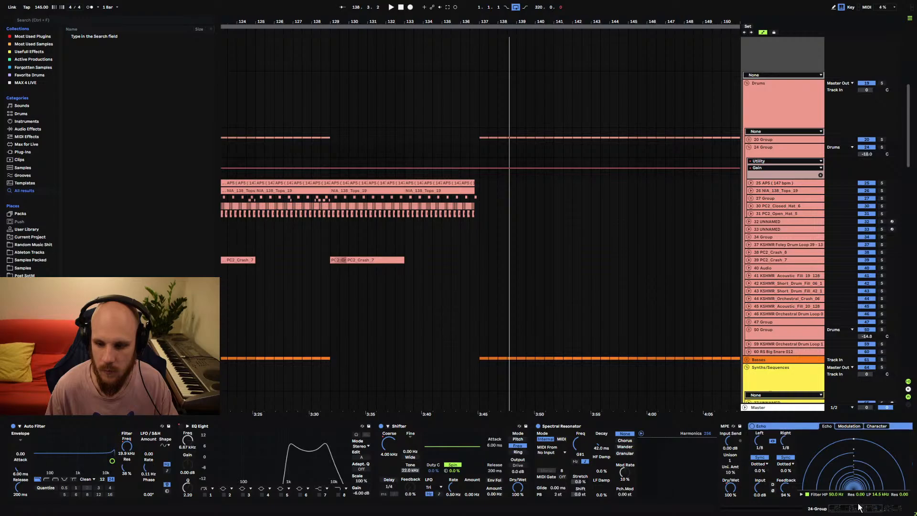
pyautogui.click(879, 510)
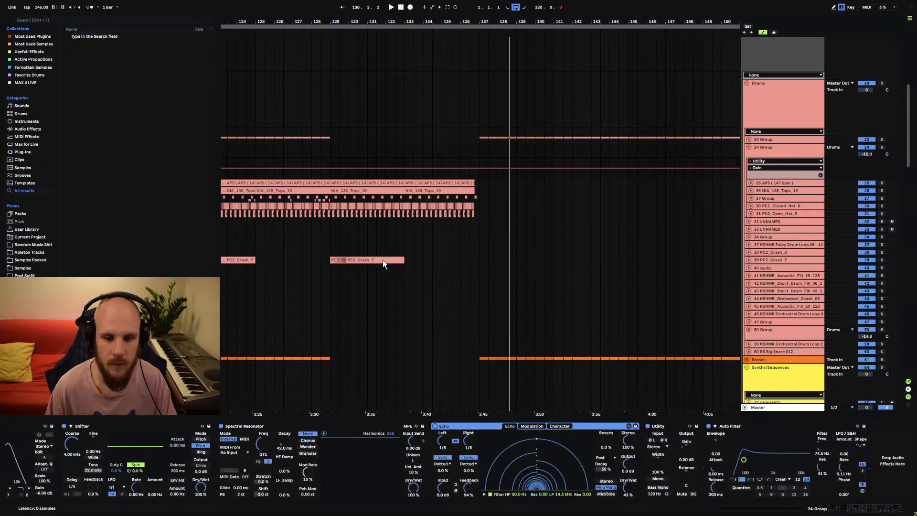
pyautogui.press('Delete')
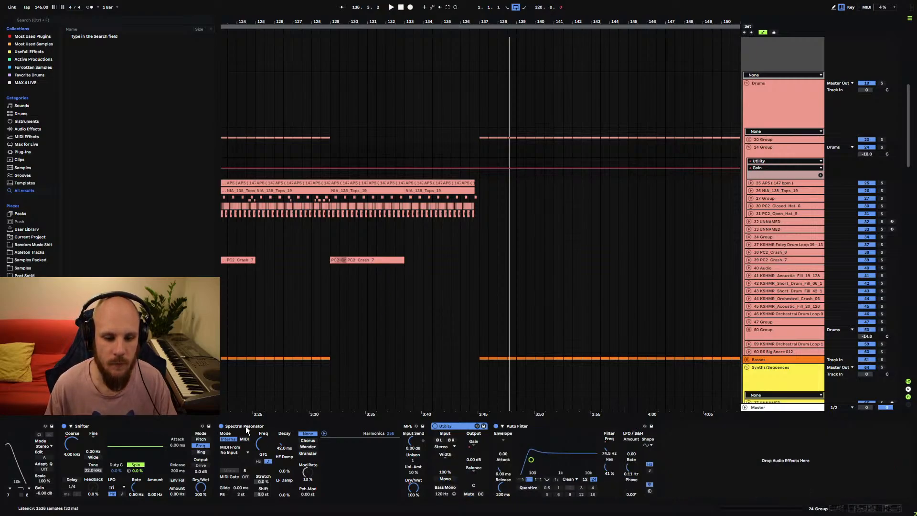
pyautogui.click(246, 426)
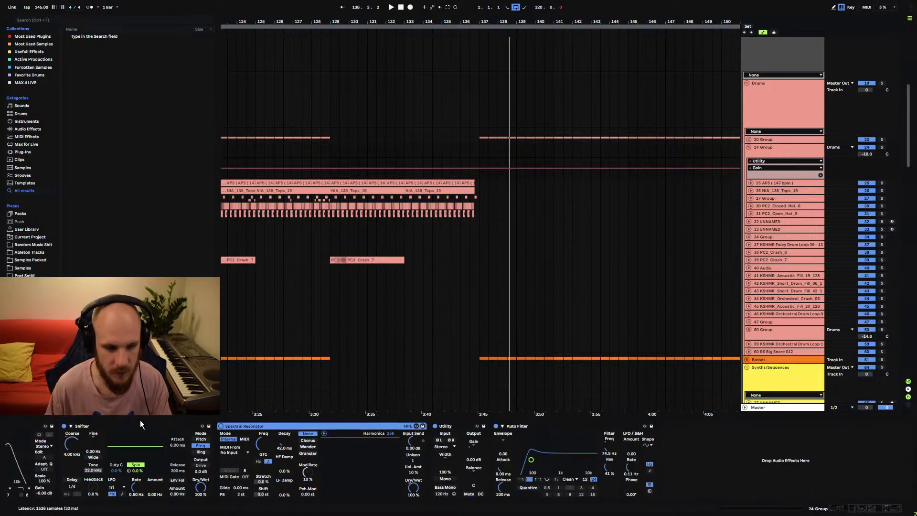
pyautogui.press('Delete')
pyautogui.click(93, 428)
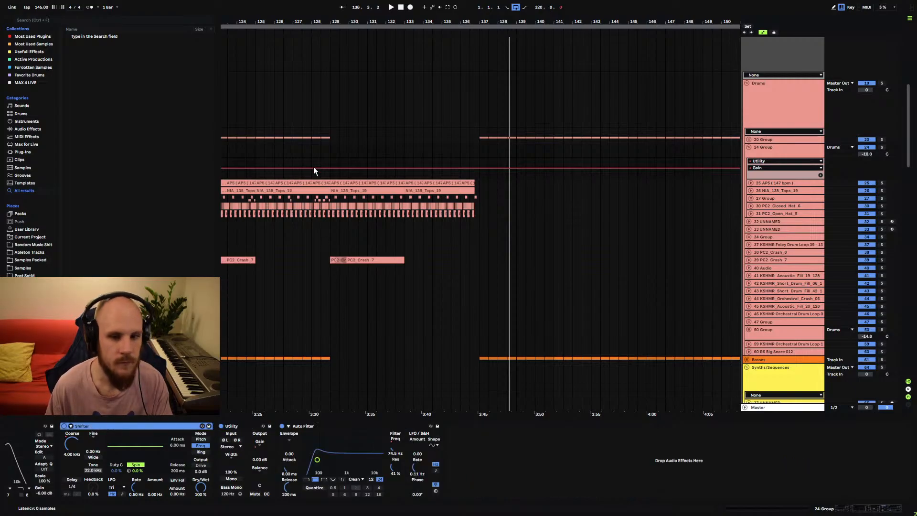
pyautogui.press('Delete')
# - Play the break from bar 129 to hear 24 Group with fewer effects, and show its Auto Filter Frequency automation
pyautogui.click(331, 152)
pyautogui.press('space')
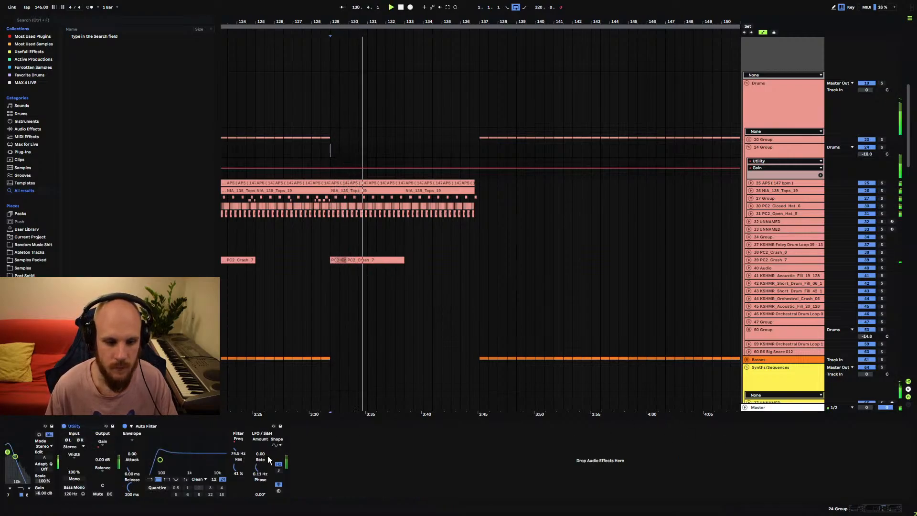
pyautogui.click(237, 450)
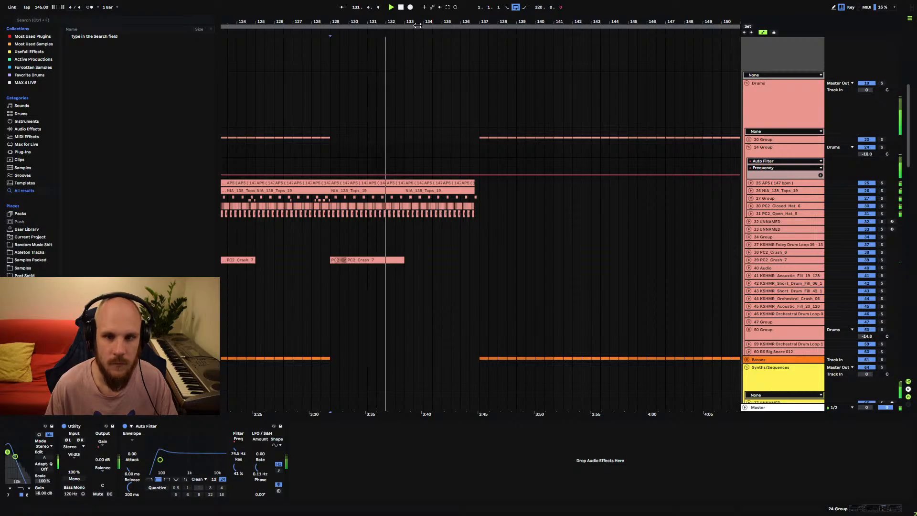
pyautogui.moveTo(416, 22)
pyautogui.mouseDown()
pyautogui.moveTo(416, 1)
pyautogui.moveTo(416, 33)
pyautogui.mouseUp()
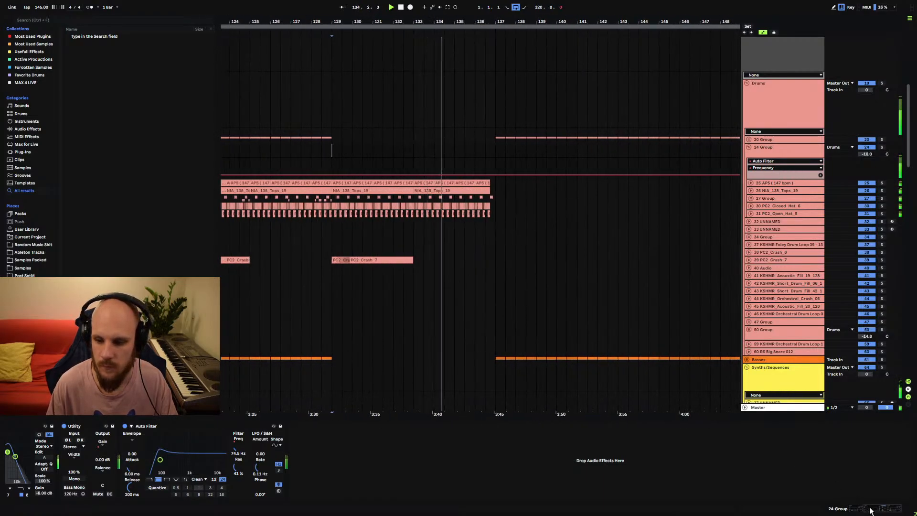
pyautogui.hscroll(-5, 642, 460)
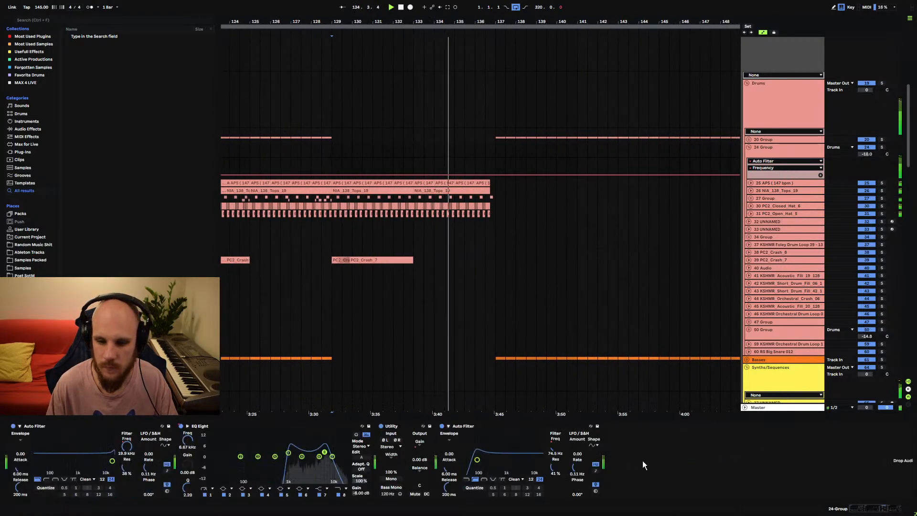
pyautogui.click(219, 426)
pyautogui.click(265, 414)
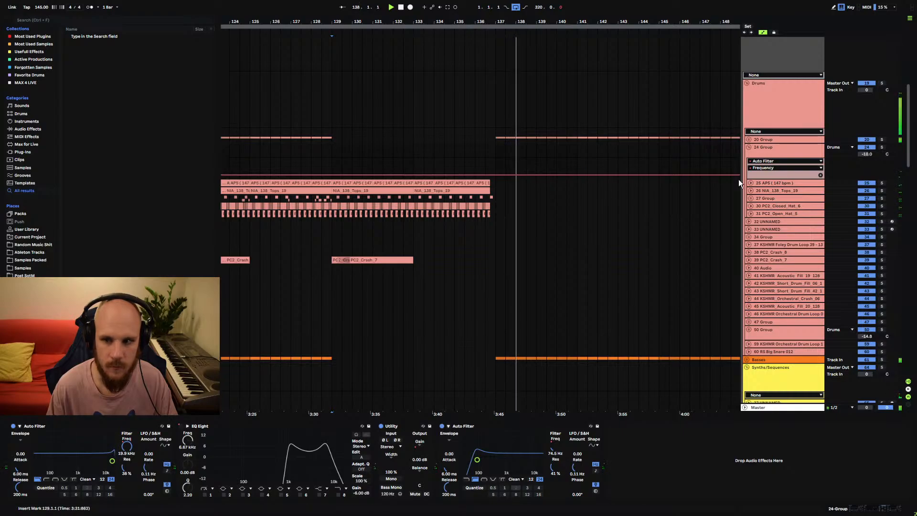
# - Restart playback from bar 129 and look over the percussion clips inside 24 Group
pyautogui.click(339, 152)
pyautogui.press('space')
pyautogui.press('space')
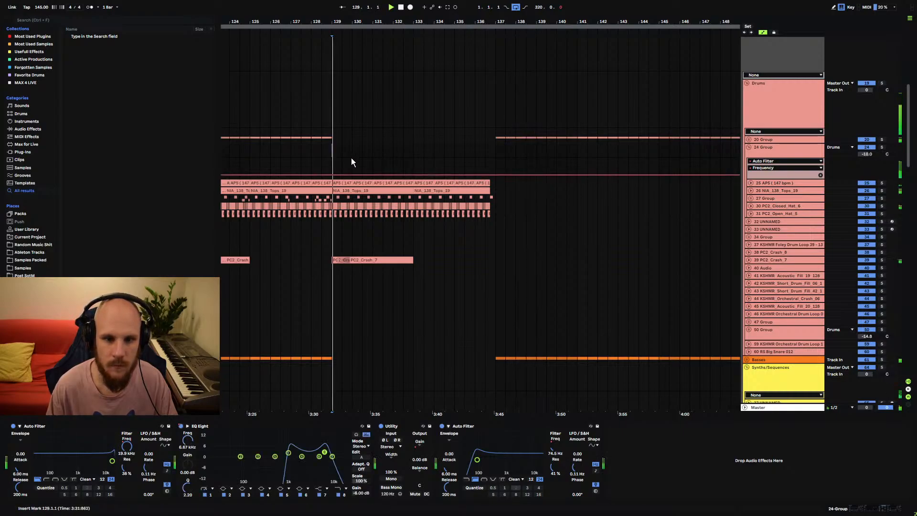
pyautogui.scroll(-3, 380, 297)
pyautogui.scroll(6, 386, 288)
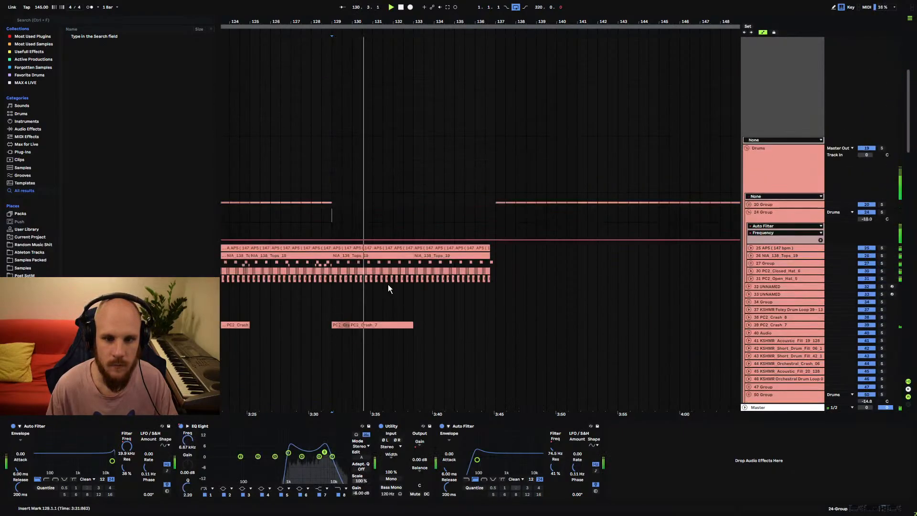
# - Duplicate the PC2_Snare_3 hits on track 29 from bars 121-129 into bars 129-137, and fold 27 Group and 24 Group
pyautogui.click(751, 264)
pyautogui.hscroll(-5, 341, 294)
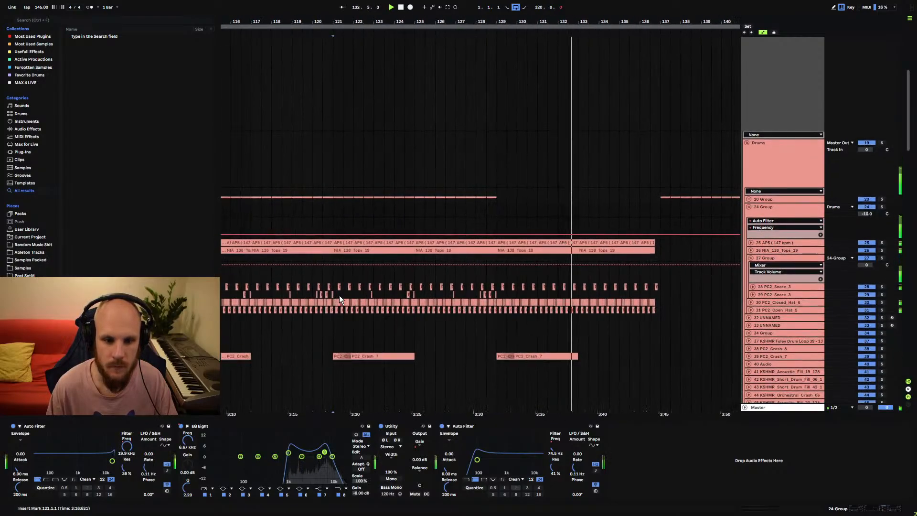
pyautogui.moveTo(339, 295); pyautogui.dragTo(462, 296)
pyautogui.click(499, 295)
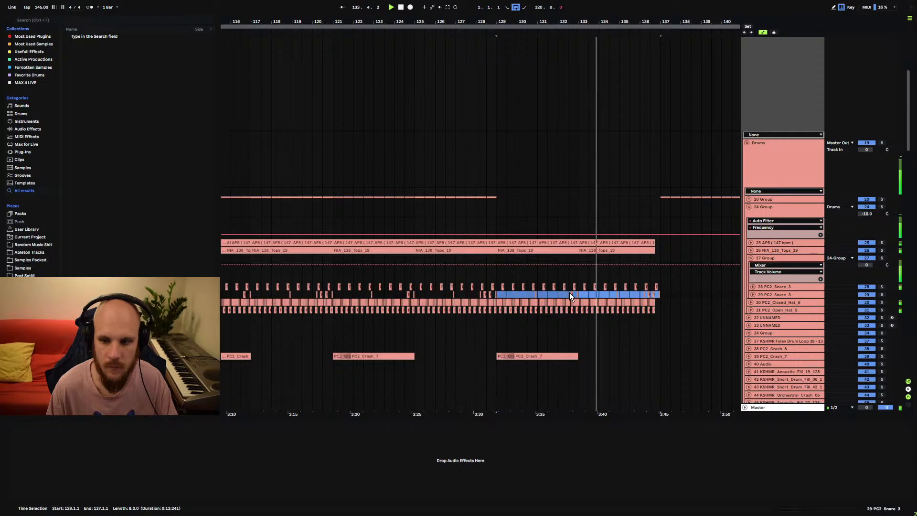
pyautogui.click(497, 294)
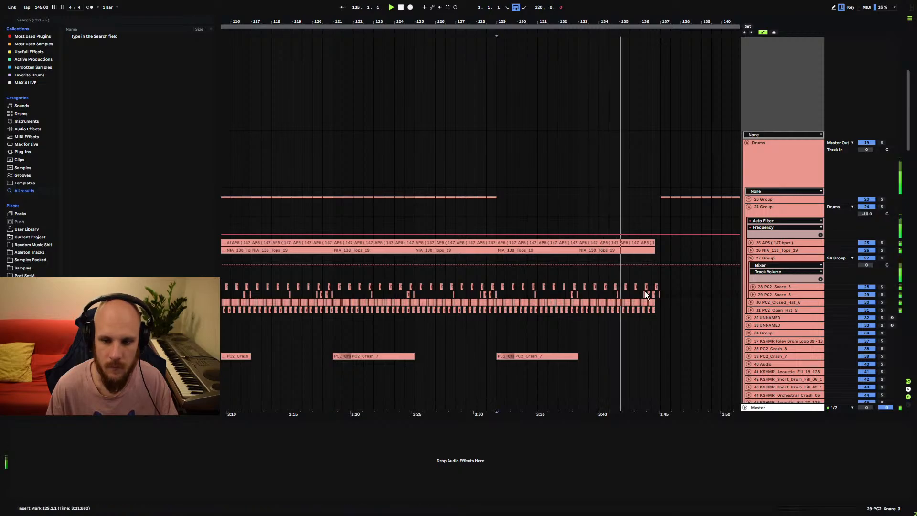
pyautogui.click(751, 258)
pyautogui.click(748, 207)
pyautogui.click(767, 208)
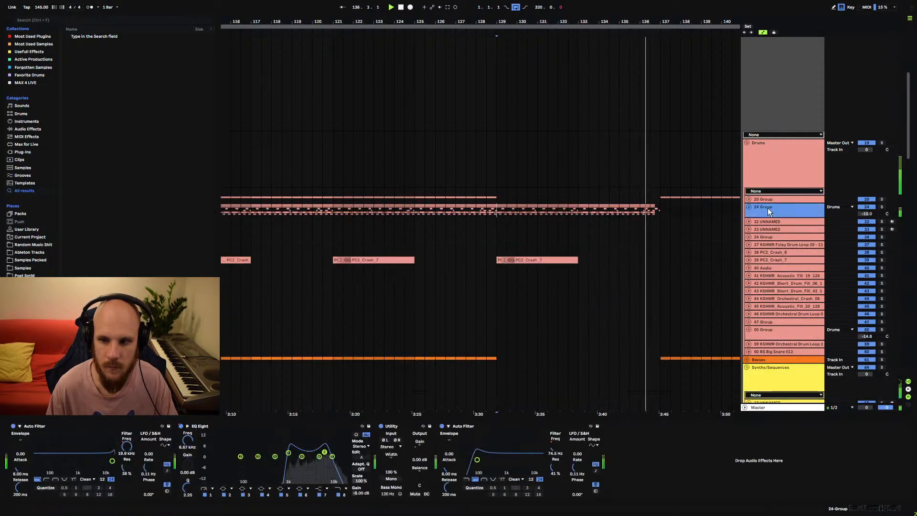
# - Listen through the bar 137 transition and from bar 133, checking the clip and effects on the KSHMR Indian Vocal One Shot track 207
pyautogui.scroll(-2, 593, 326)
pyautogui.scroll(-2, 591, 327)
pyautogui.scroll(-4, 587, 239)
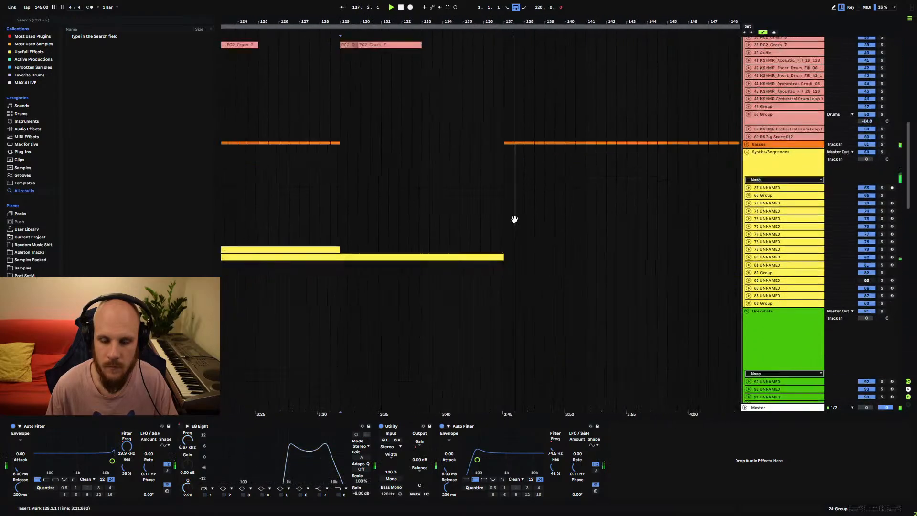
pyautogui.scroll(-10, 494, 163)
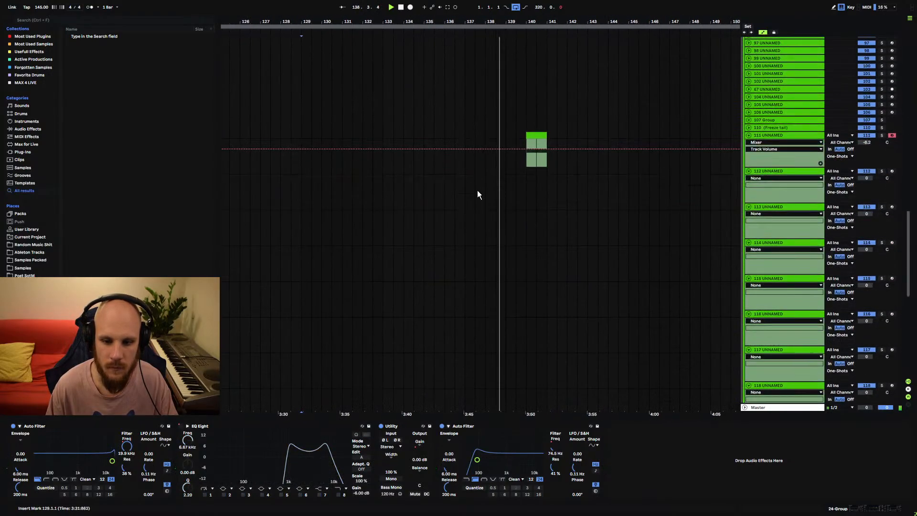
pyautogui.scroll(-5, 483, 148)
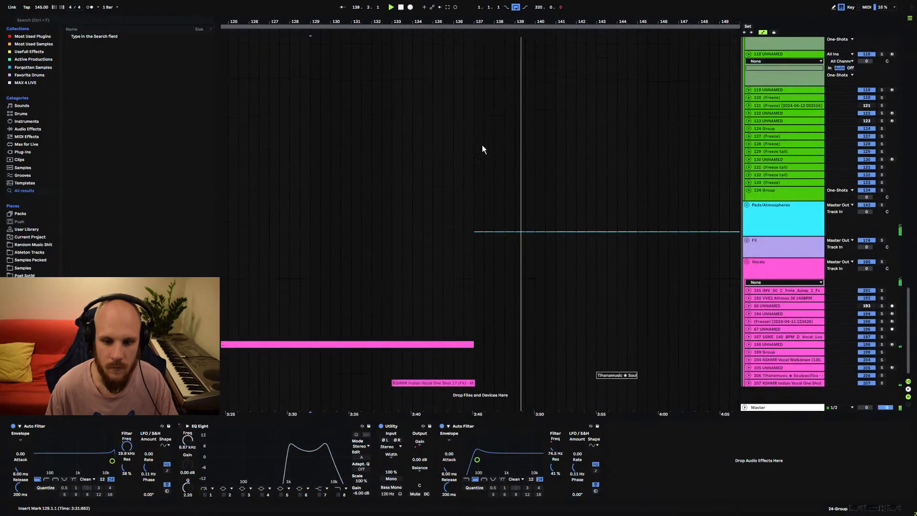
pyautogui.click(388, 373)
pyautogui.click(749, 381)
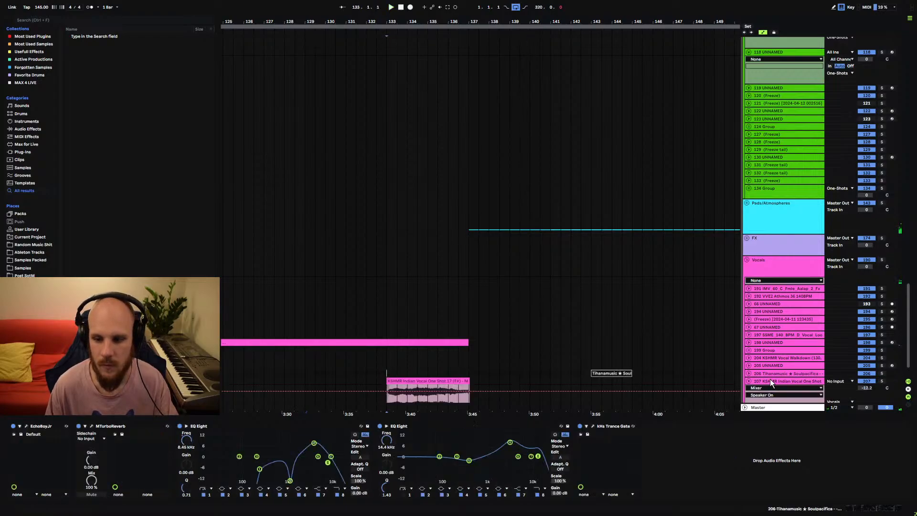
pyautogui.click(770, 380)
pyautogui.click(749, 381)
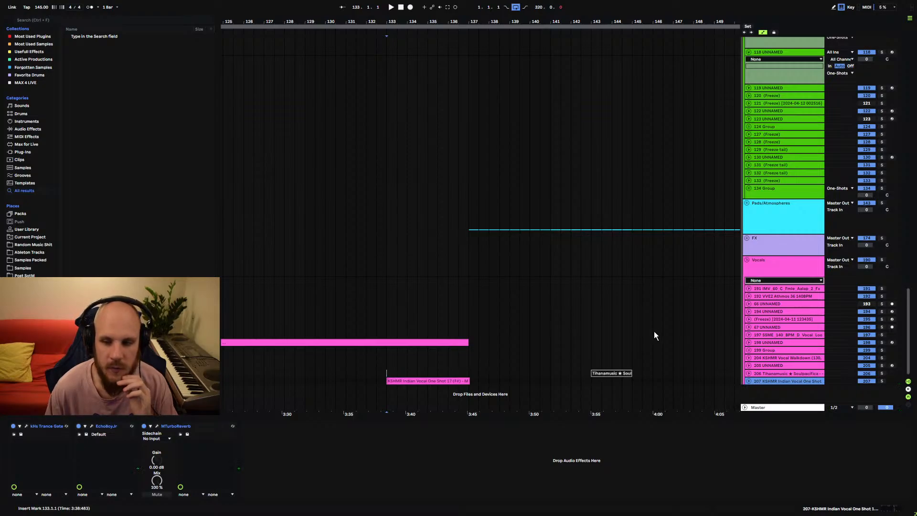
pyautogui.scroll(15, 654, 332)
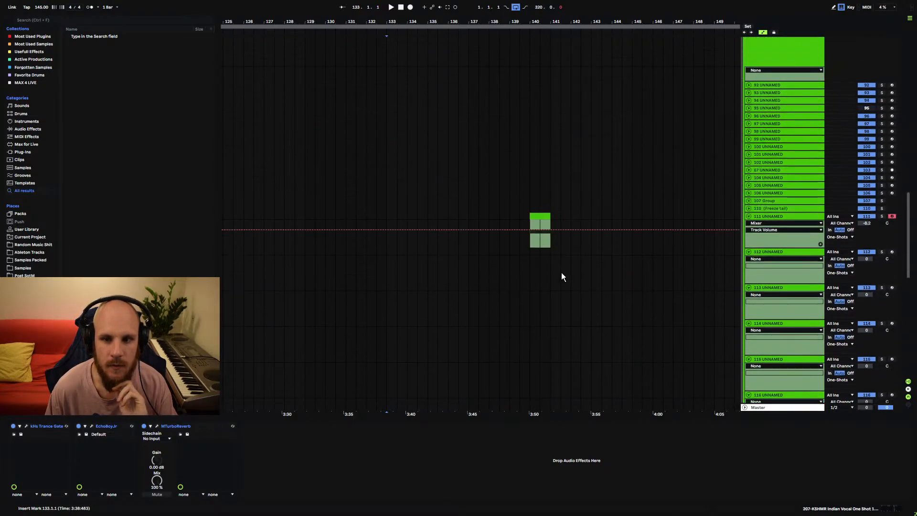
# - Arm track 112 and place a short one-shot MIDI clip on it from 144.4.1 to 145.1.1
pyautogui.moveTo(622, 273); pyautogui.dragTo(419, 190)
pyautogui.click(428, 187)
pyautogui.press('space')
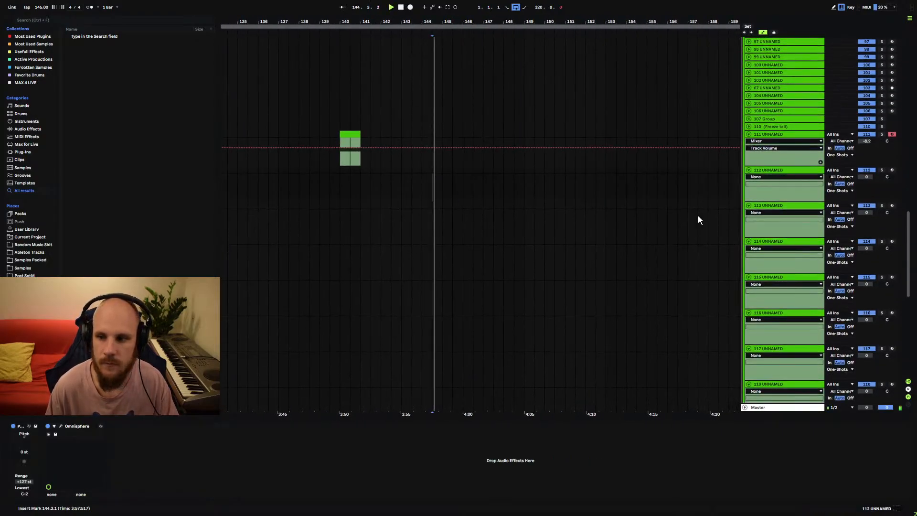
pyautogui.click(892, 170)
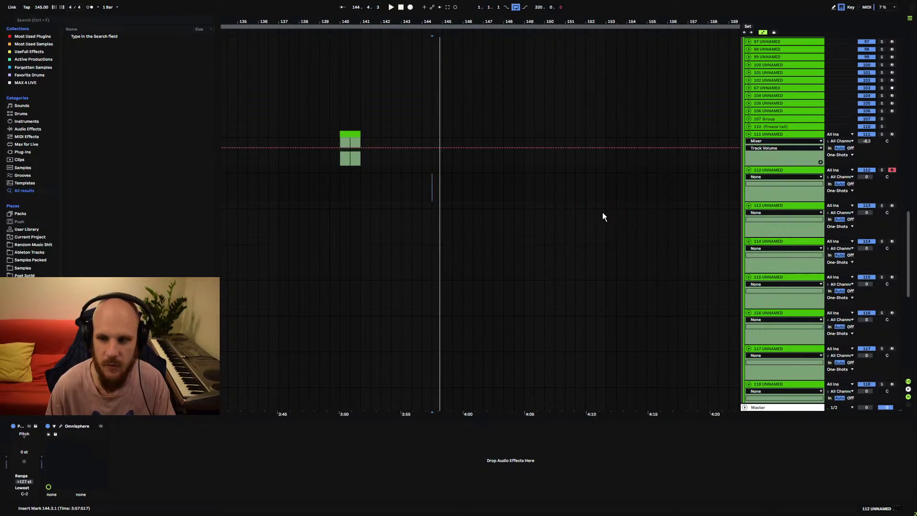
pyautogui.click(347, 134)
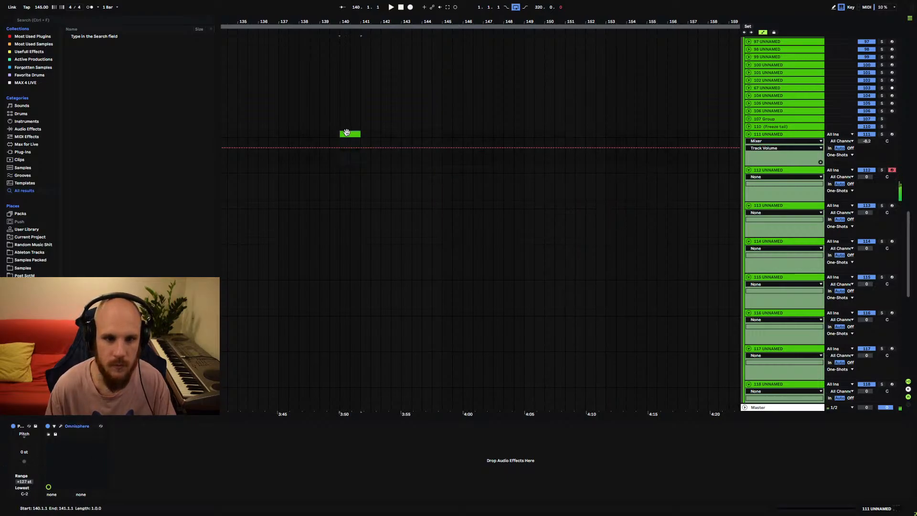
pyautogui.click(432, 170)
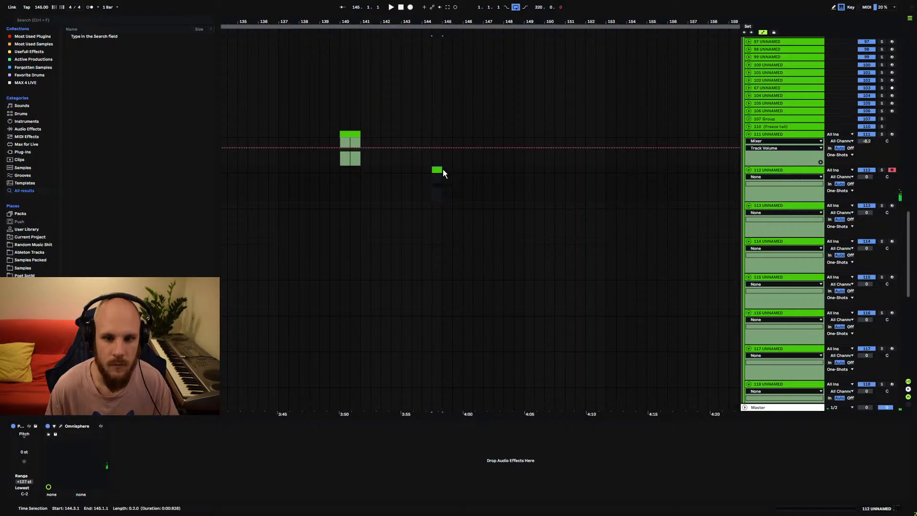
pyautogui.moveTo(438, 23); pyautogui.dragTo(440, 66)
pyautogui.moveTo(443, 172); pyautogui.dragTo(439, 172)
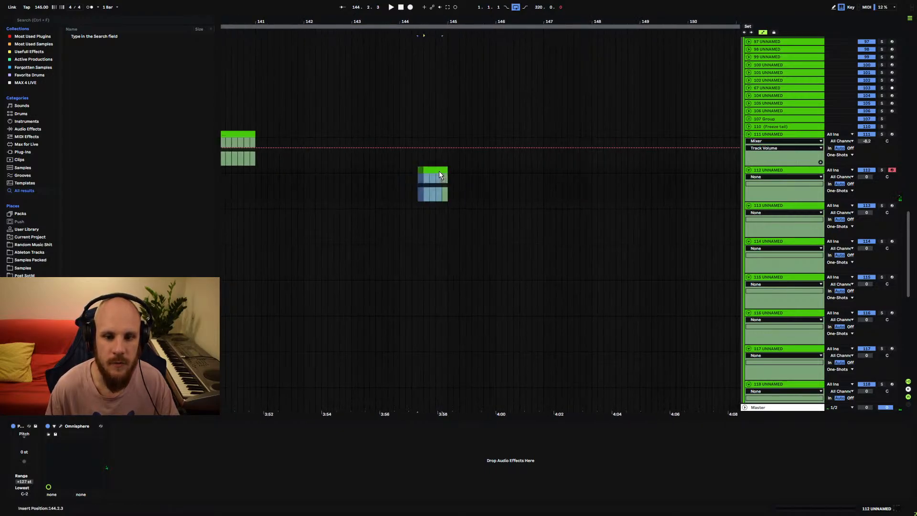
pyautogui.click(445, 170)
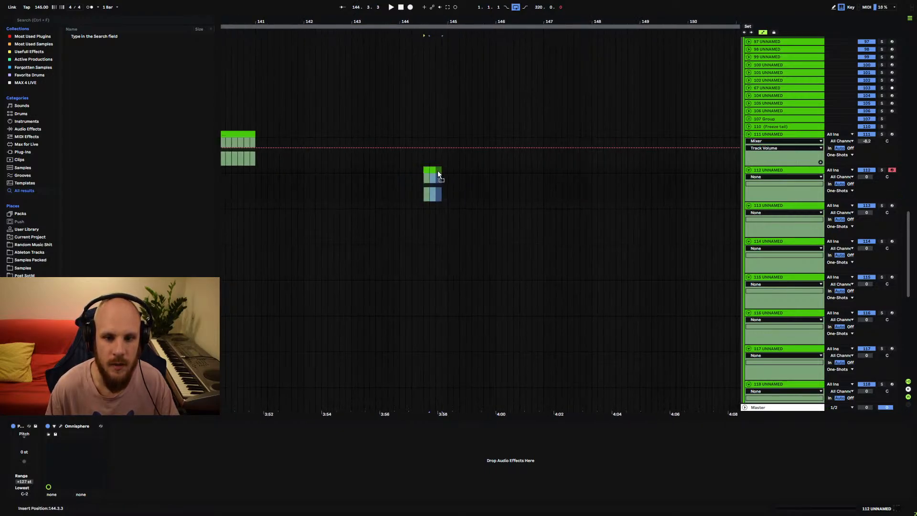
# - Play the track 112 one-shot clip and set that track's volume to -10.0 dB
pyautogui.click(433, 182)
pyautogui.press('space')
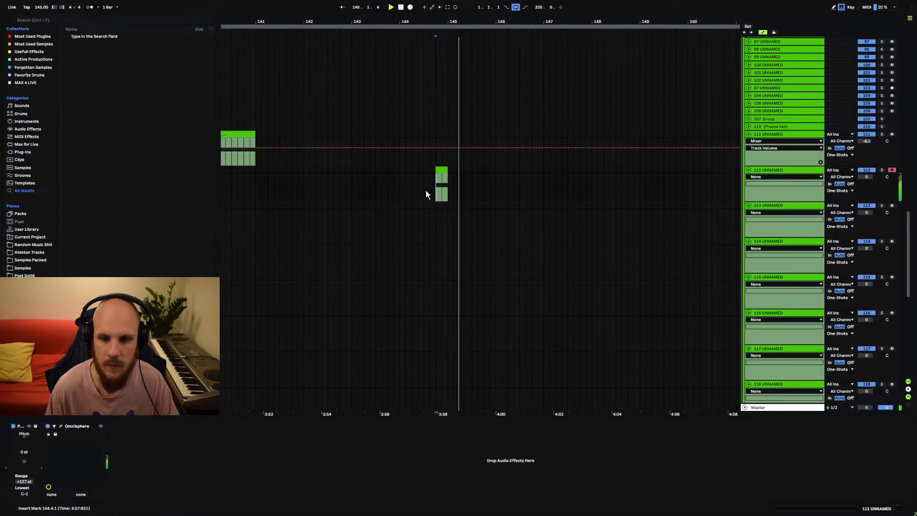
pyautogui.click(399, 170)
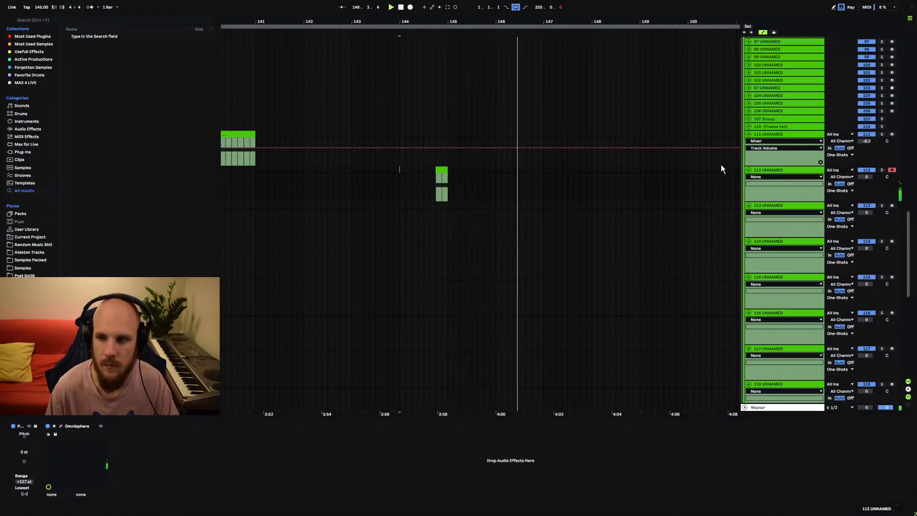
pyautogui.moveTo(862, 180); pyautogui.dragTo(863, 191)
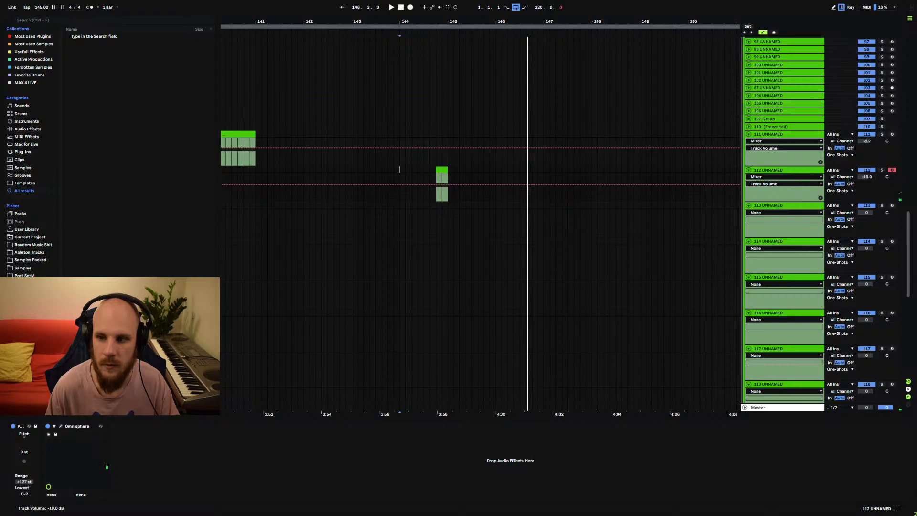
pyautogui.press('space')
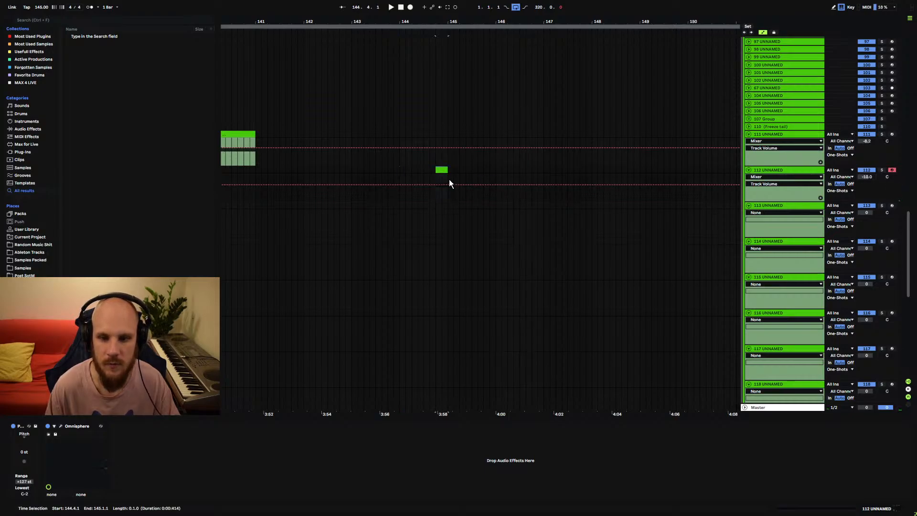
# - Create a two-bar MIDI clip on track 113 from bar 147, fill it with one sustained G#3 note, and play it
pyautogui.click(488, 228)
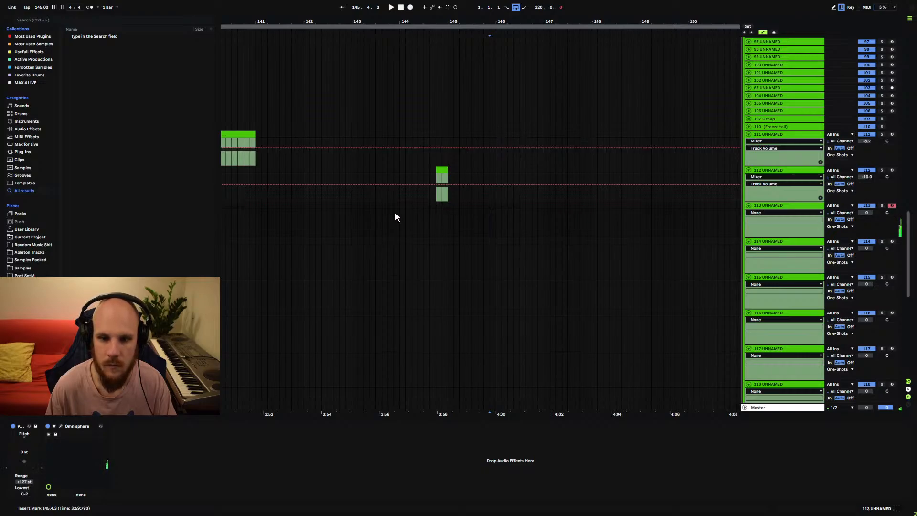
pyautogui.moveTo(461, 26); pyautogui.dragTo(471, 197)
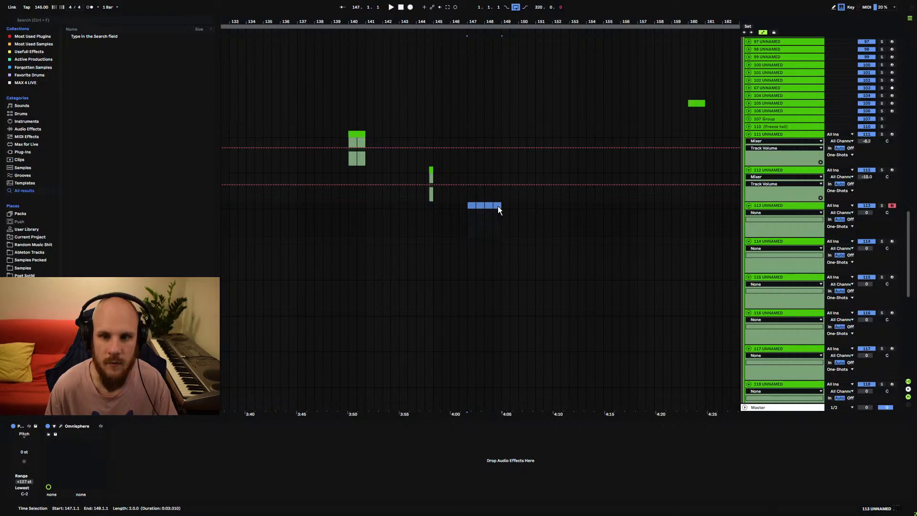
pyautogui.hotkey('ctrl', 'shift', 'm')
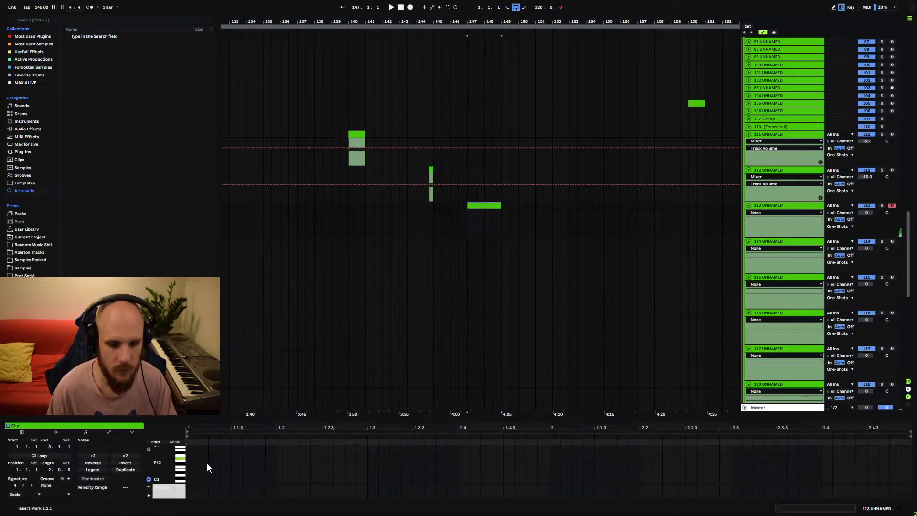
pyautogui.doubleClick(187, 460)
pyautogui.moveTo(198, 459); pyautogui.dragTo(890, 473)
pyautogui.click(466, 218)
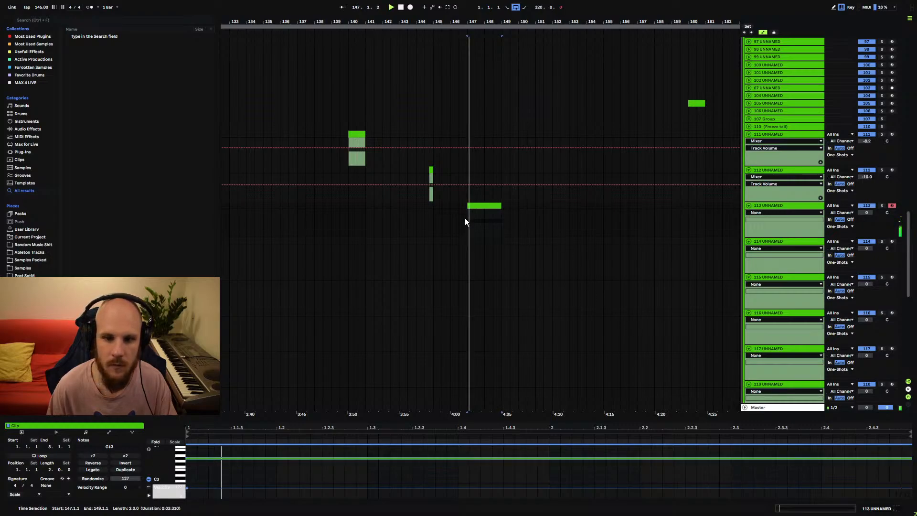
pyautogui.press('space')
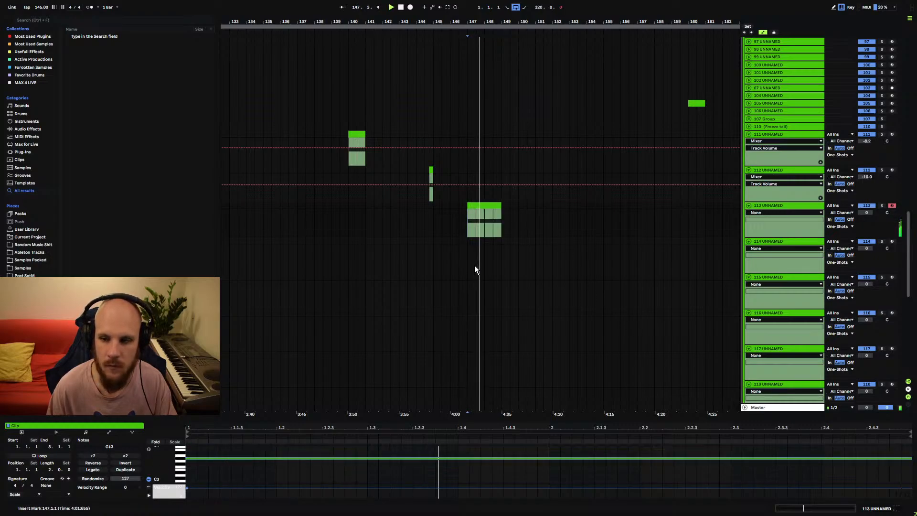
# - Add a Utility device after Omnisphere on track 113 and show its Gain automation
pyautogui.doubleClick(769, 206)
pyautogui.rightClick(317, 466)
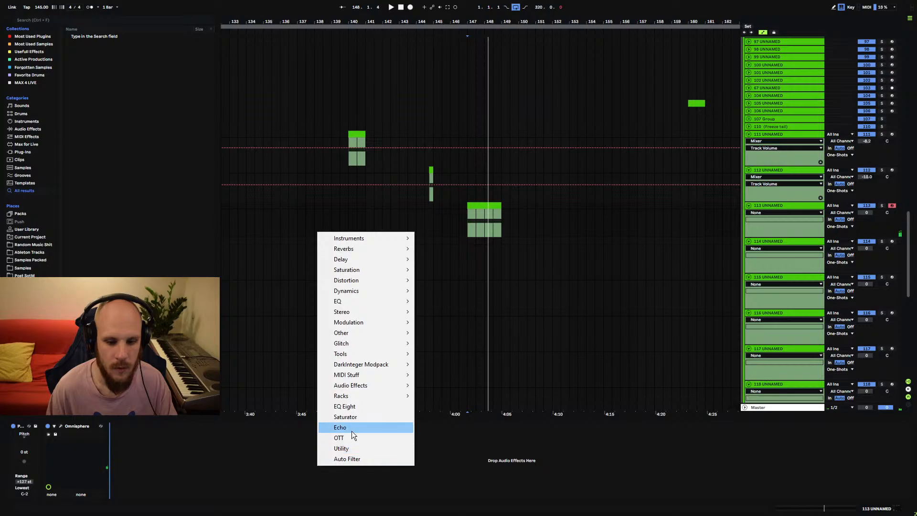
pyautogui.click(350, 446)
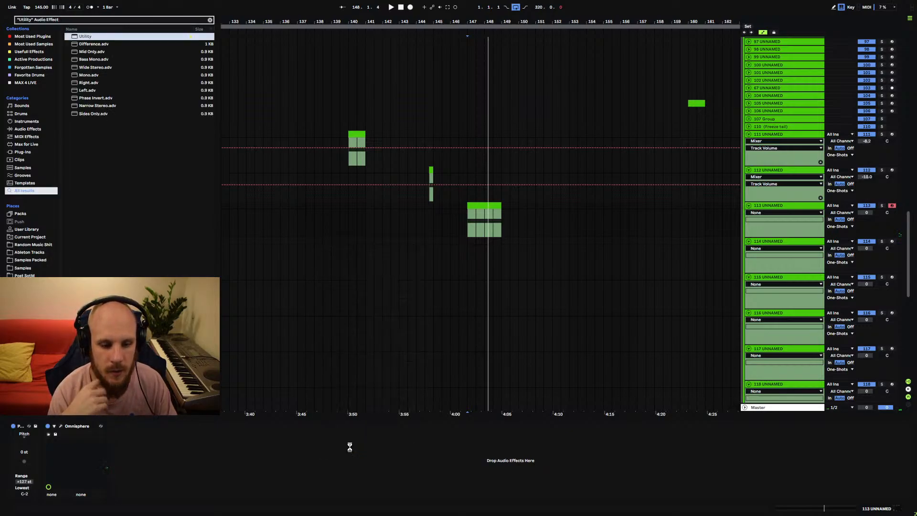
pyautogui.click(152, 449)
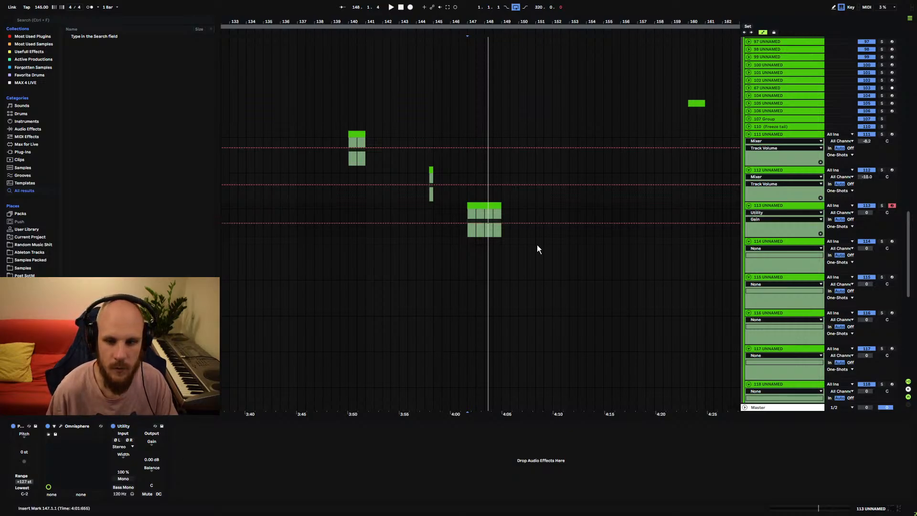
# - Automate the Utility Gain on track 113 to rise from about -13 dB to 0 dB across bars 147-149, and play it
pyautogui.click(501, 223)
pyautogui.moveTo(468, 223); pyautogui.dragTo(468, 228)
pyautogui.press('space')
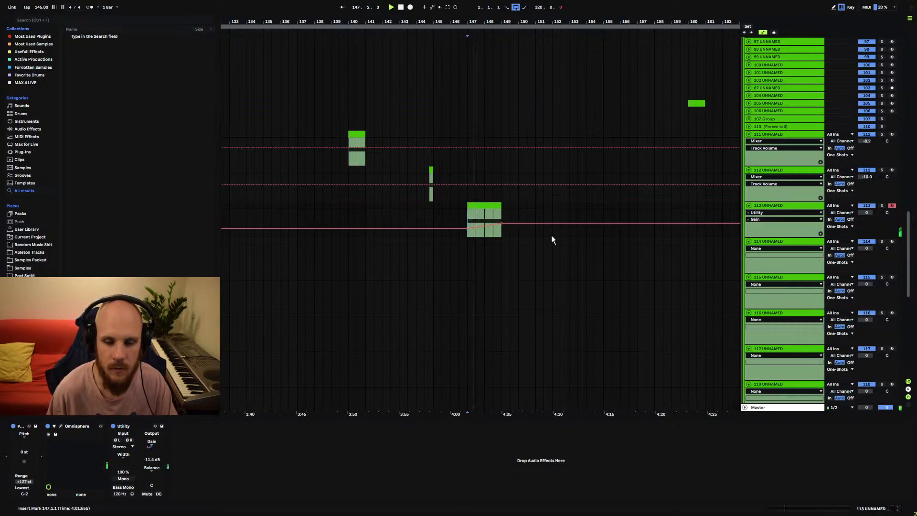
pyautogui.click(553, 216)
pyautogui.click(467, 216)
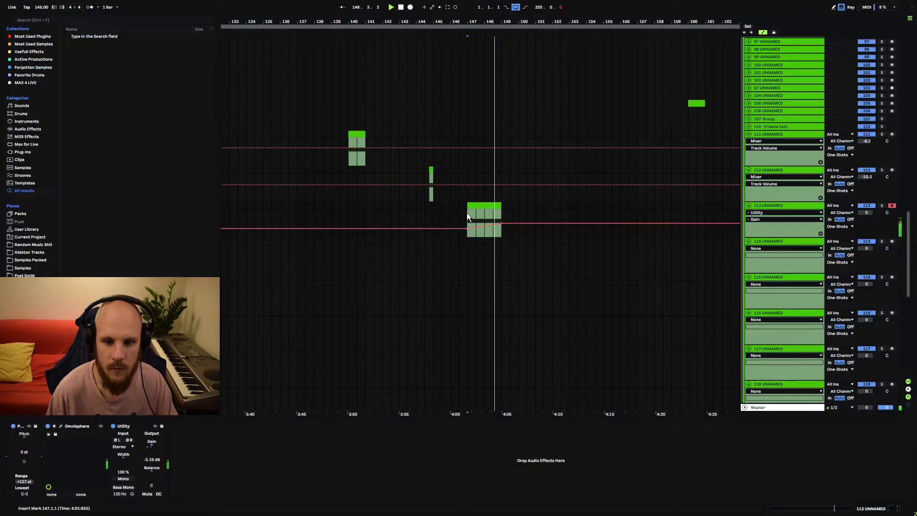
# - Solo track 113, replay its clip from bar 147, and add an Auto Filter after Utility with its Frequency automation shown
pyautogui.click(882, 206)
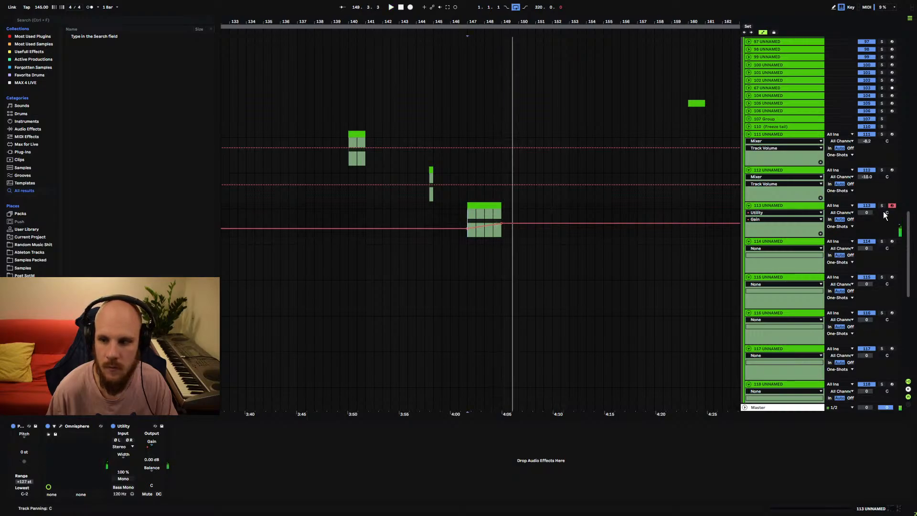
pyautogui.press('space')
pyautogui.press('space')
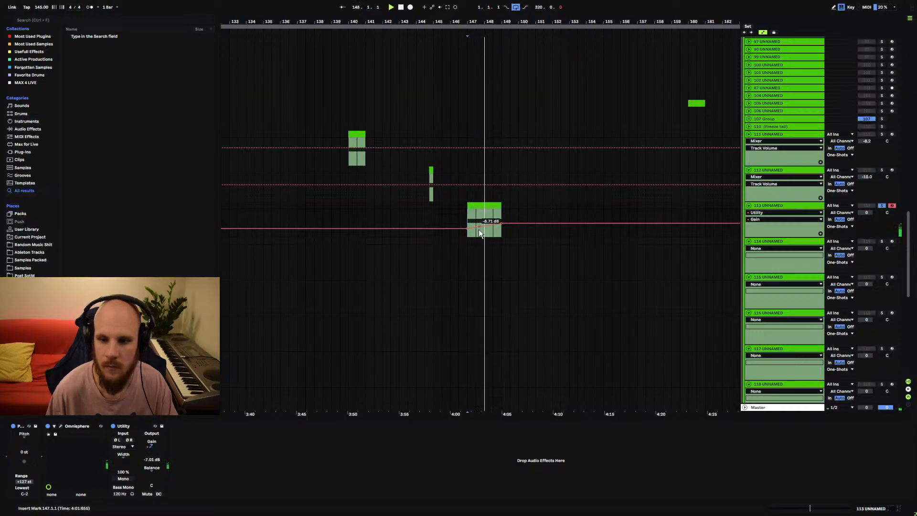
pyautogui.click(272, 478)
pyautogui.rightClick(272, 477)
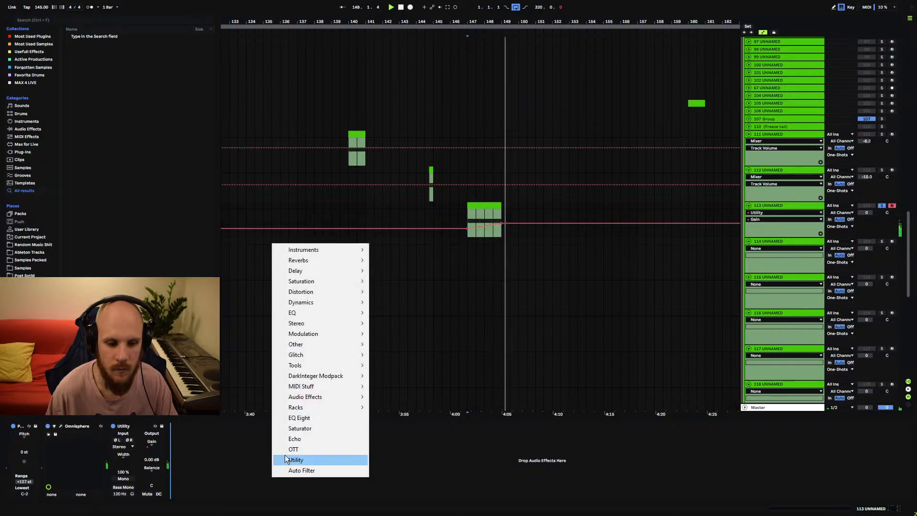
pyautogui.click(311, 468)
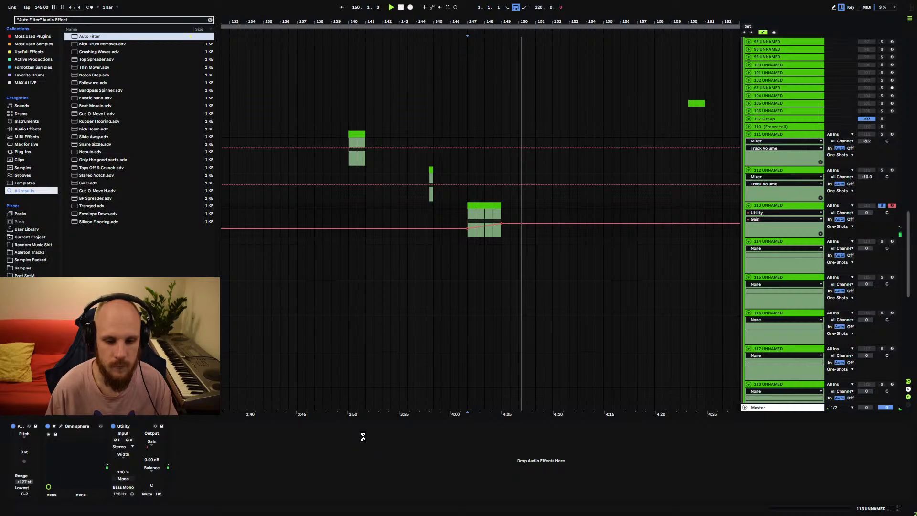
pyautogui.click(288, 446)
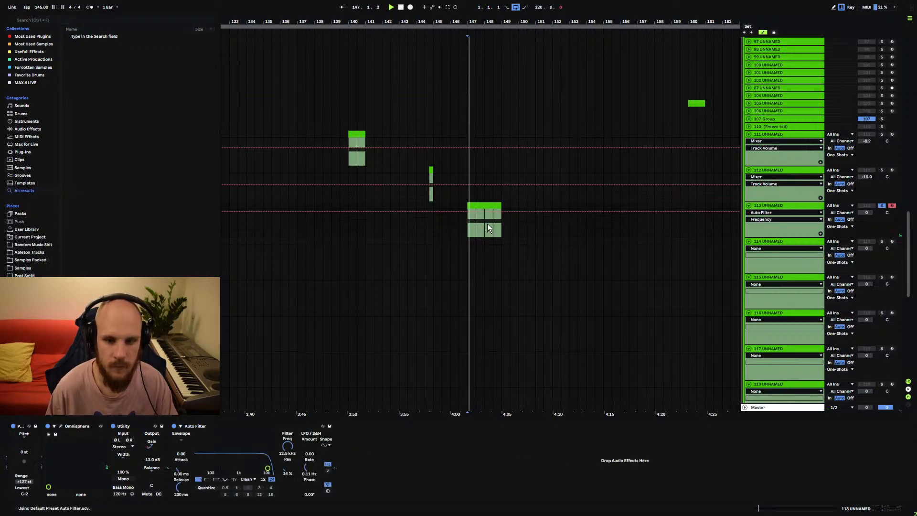
# - Automate the Auto Filter Frequency on track 113 to sweep up to 19.9 kHz across bars 147-149, and replay the clip
pyautogui.moveTo(501, 212); pyautogui.dragTo(467, 221)
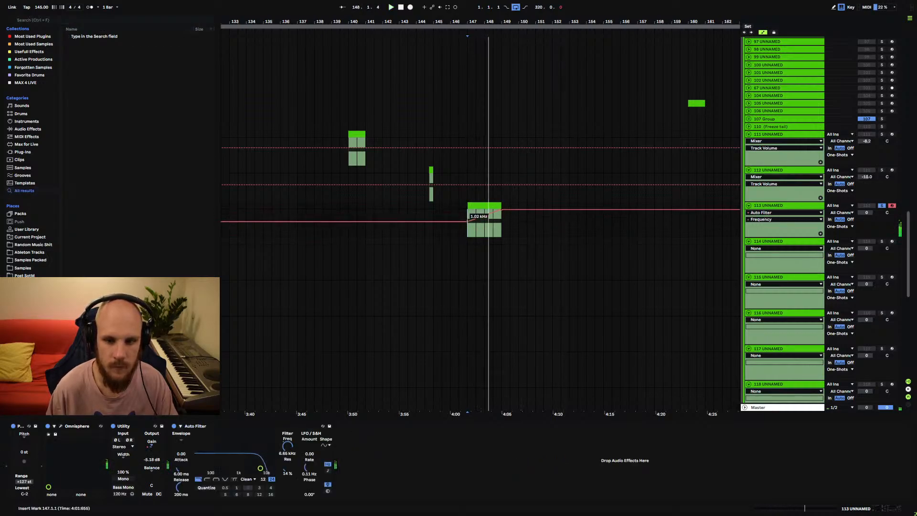
pyautogui.press('space')
pyautogui.press('space')
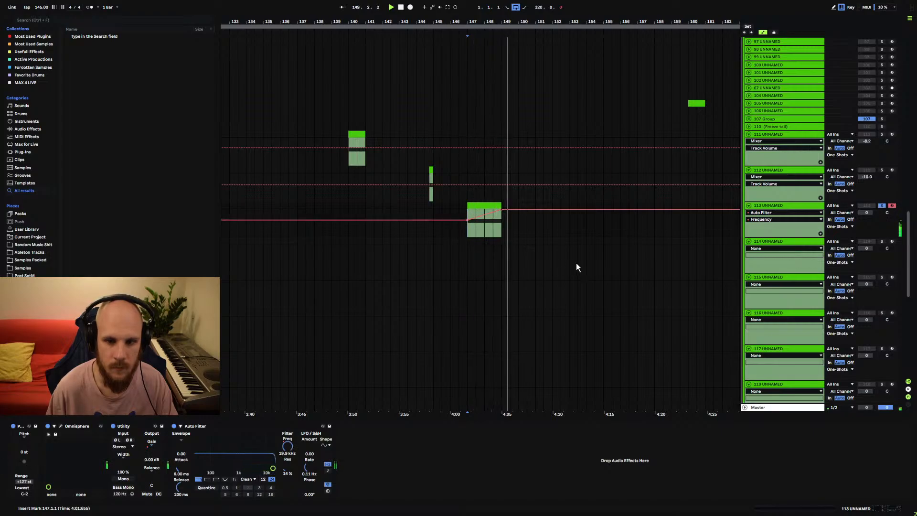
# - Fold tracks 113, 112 and 111, and arm and solo track 114 to try its sound
pyautogui.click(748, 206)
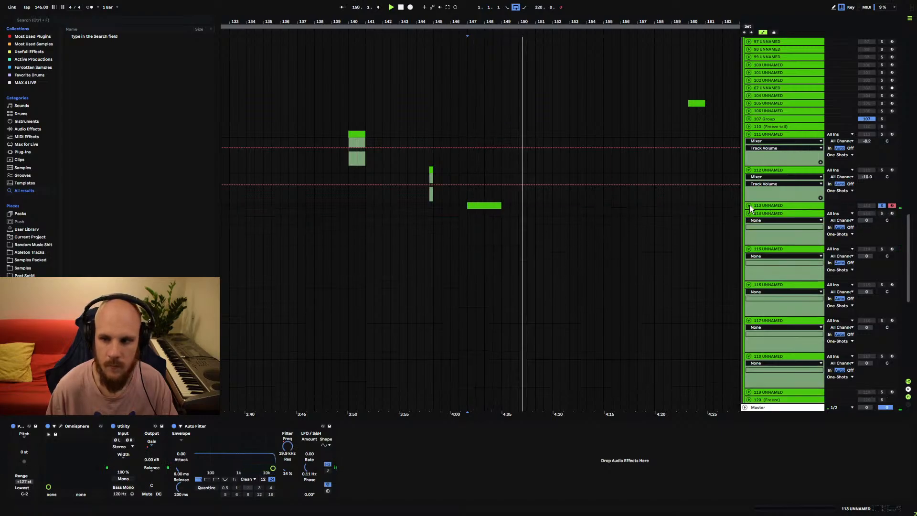
pyautogui.click(748, 170)
pyautogui.click(749, 135)
pyautogui.click(849, 159)
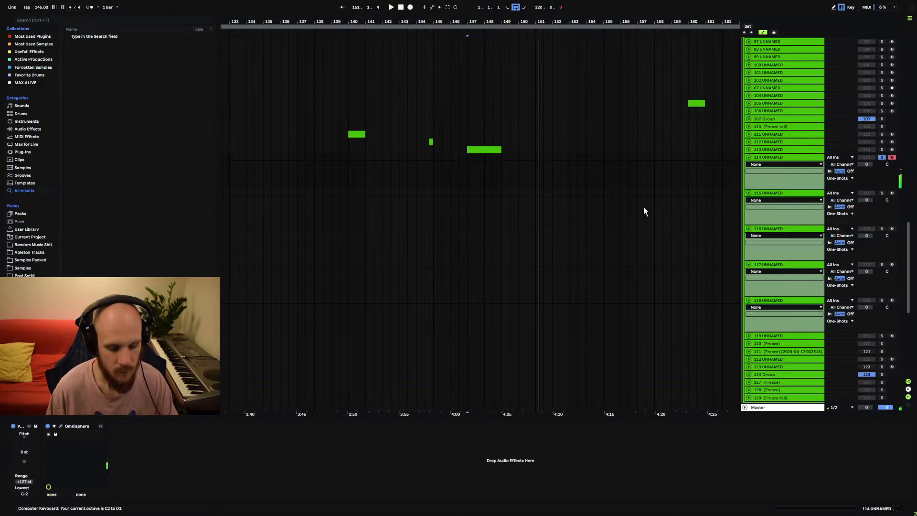
# - Play the arrangement from 132.3.1 and locate the spot near bar 133 for track 114's one-shot
pyautogui.click(298, 160)
pyautogui.moveTo(288, 164); pyautogui.dragTo(459, 176)
pyautogui.click(395, 167)
pyautogui.press('space')
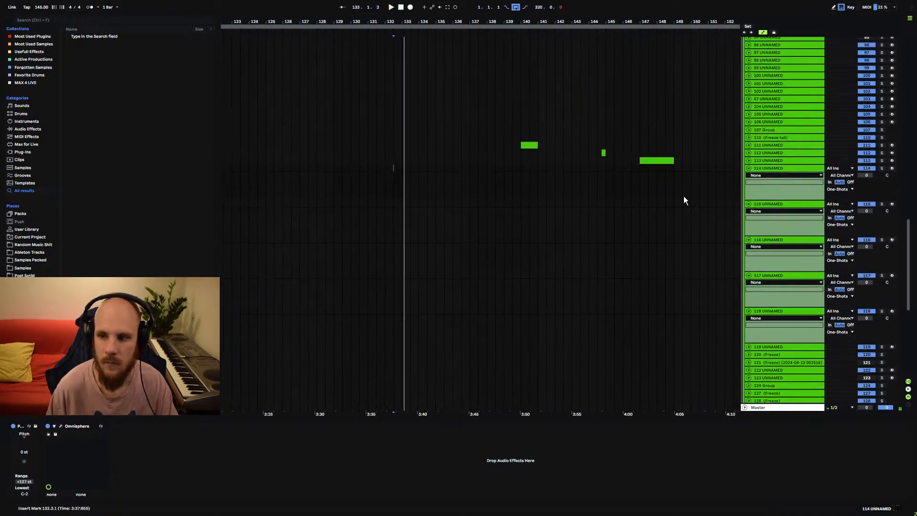
pyautogui.click(409, 175)
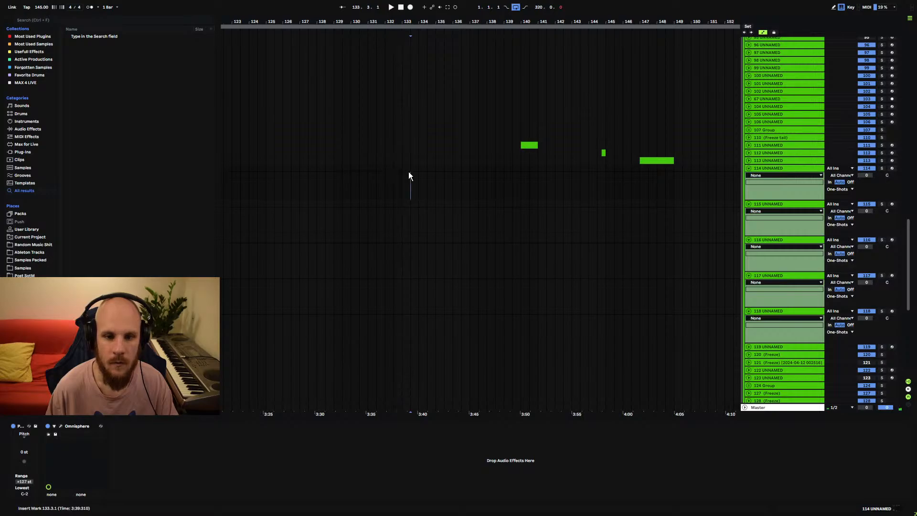
# - Add MStereoSpread after Omnisphere on track 114, then solo the track to hear it alone
pyautogui.rightClick(249, 472)
pyautogui.moveTo(299, 319)
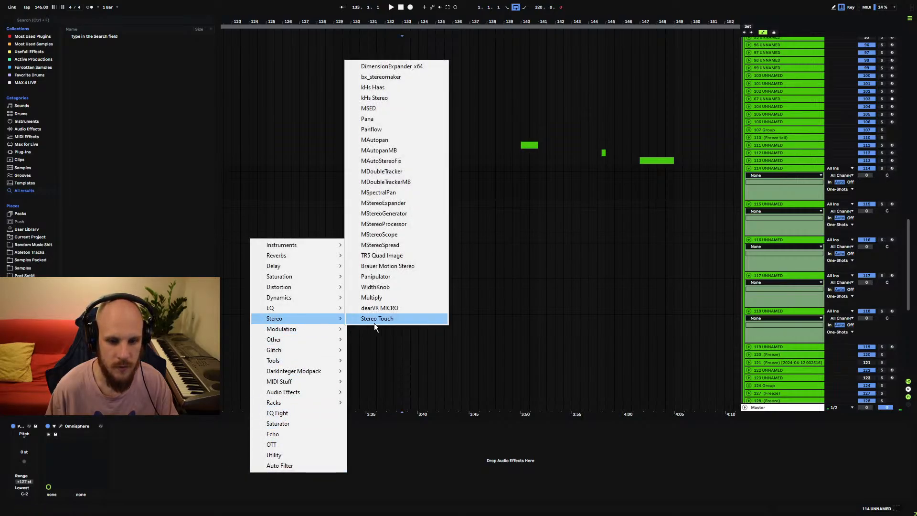
pyautogui.click(402, 245)
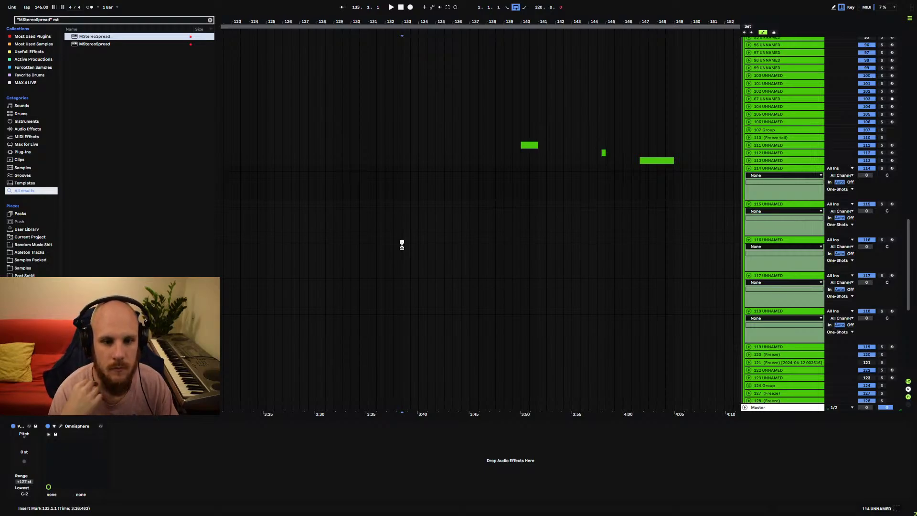
pyautogui.press('space')
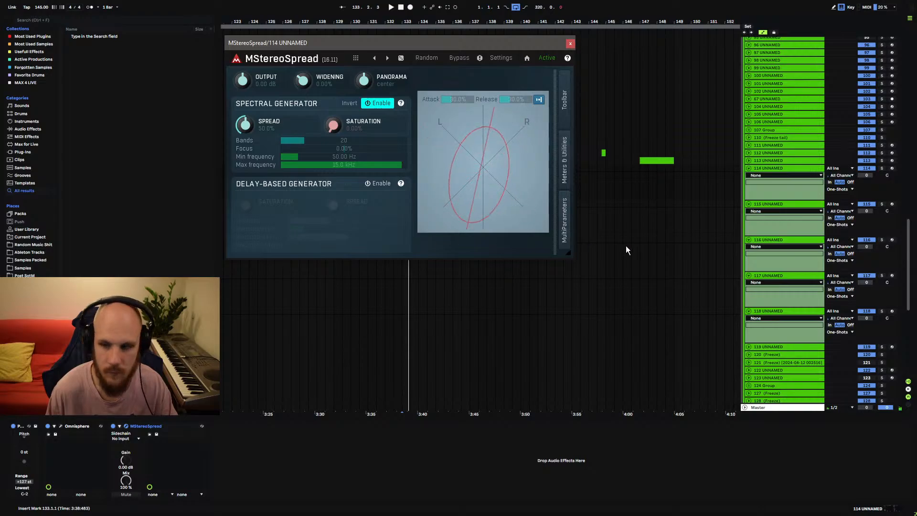
pyautogui.click(882, 169)
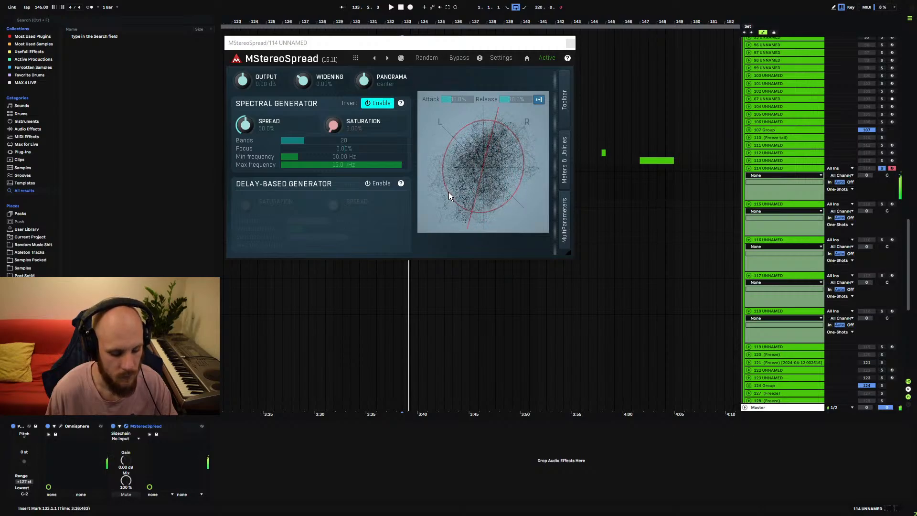
# - Open Omnisphere on track 114, then lower layer A's amp envelope sustain and shorten its release to 1.50 beats
pyautogui.click(61, 425)
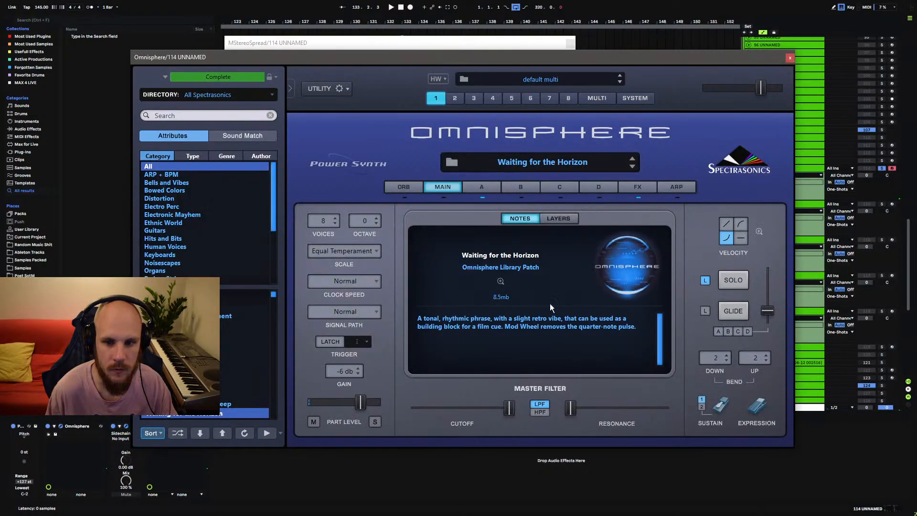
pyautogui.click(471, 187)
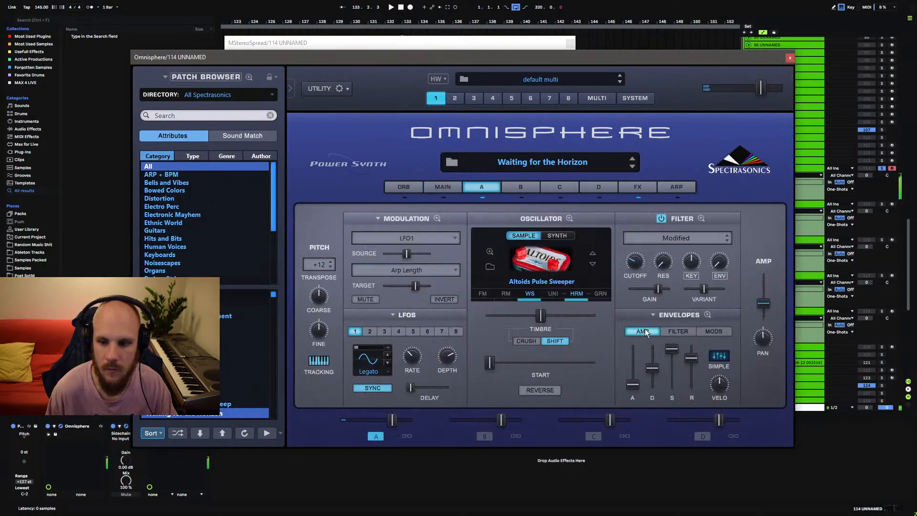
pyautogui.moveTo(693, 358); pyautogui.dragTo(691, 370)
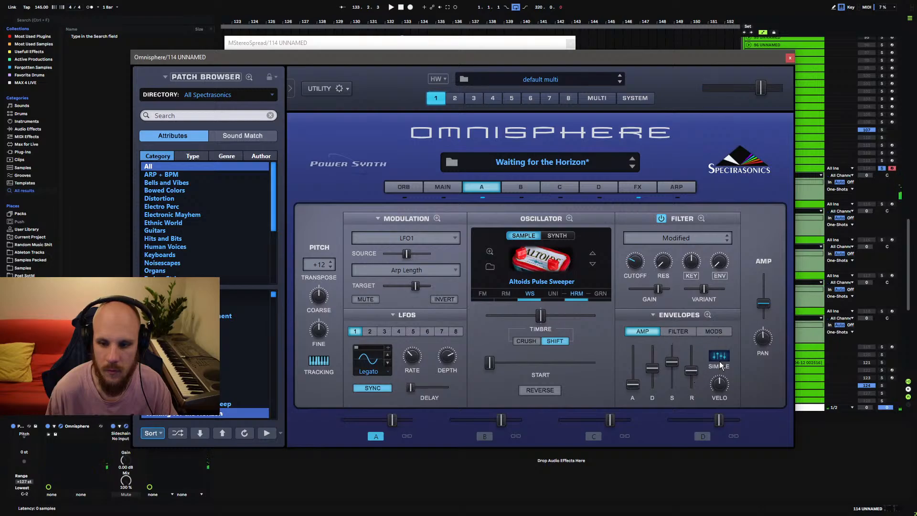
pyautogui.rightClick(693, 372)
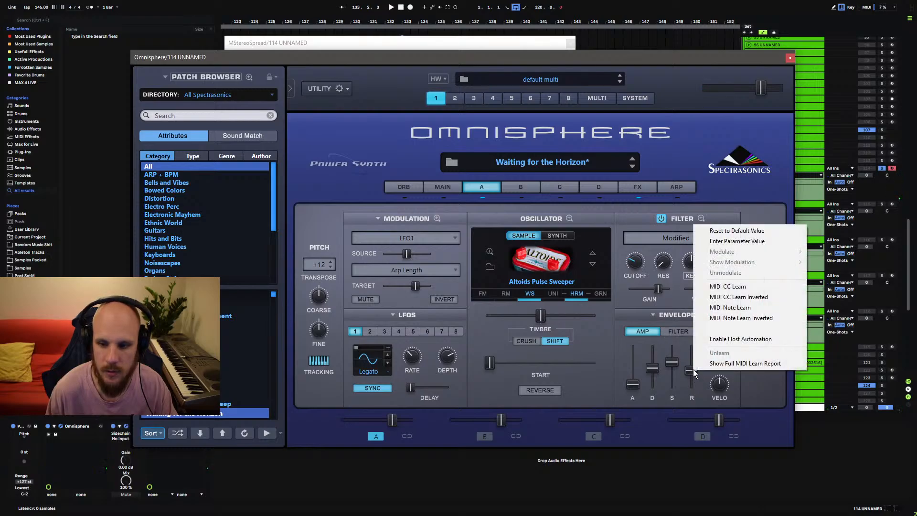
pyautogui.click(690, 370)
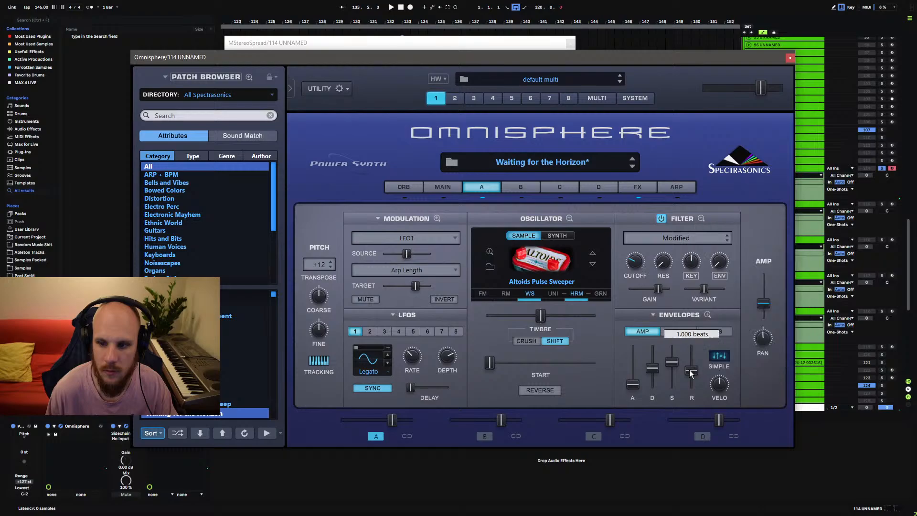
pyautogui.moveTo(692, 370); pyautogui.dragTo(692, 374)
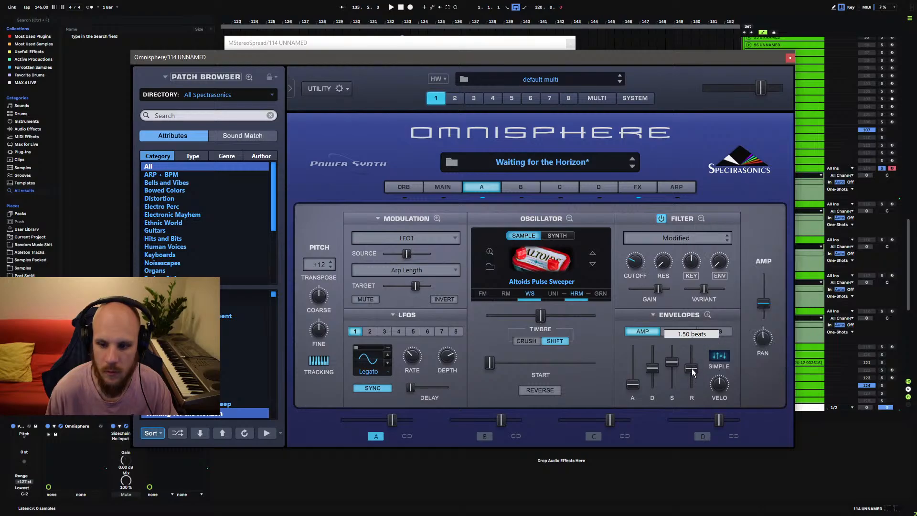
# - Check layer A's filter envelope release and apply the 00. Default ADSR preset to the amp envelope
pyautogui.click(682, 333)
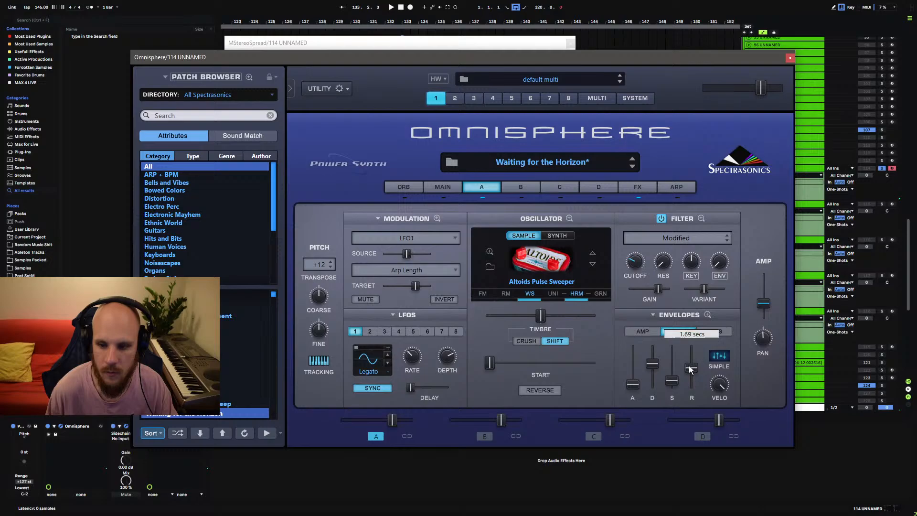
pyautogui.click(647, 331)
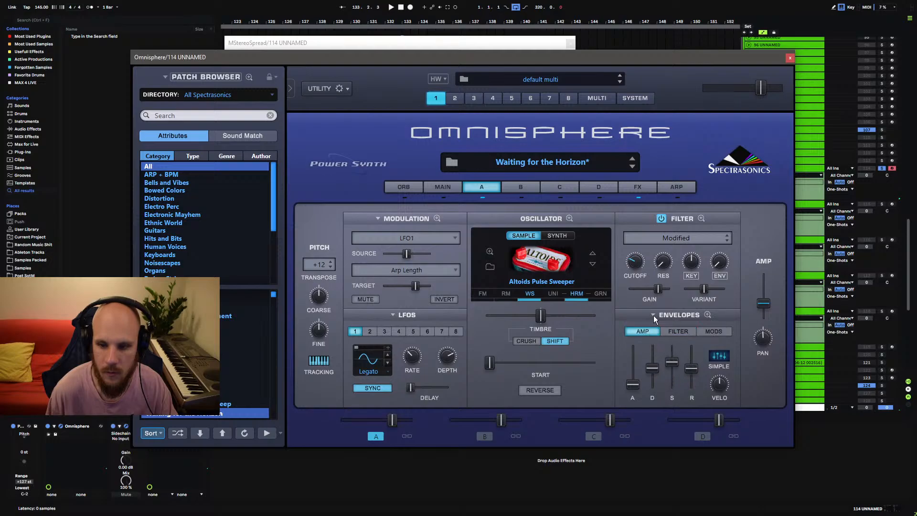
pyautogui.click(653, 315)
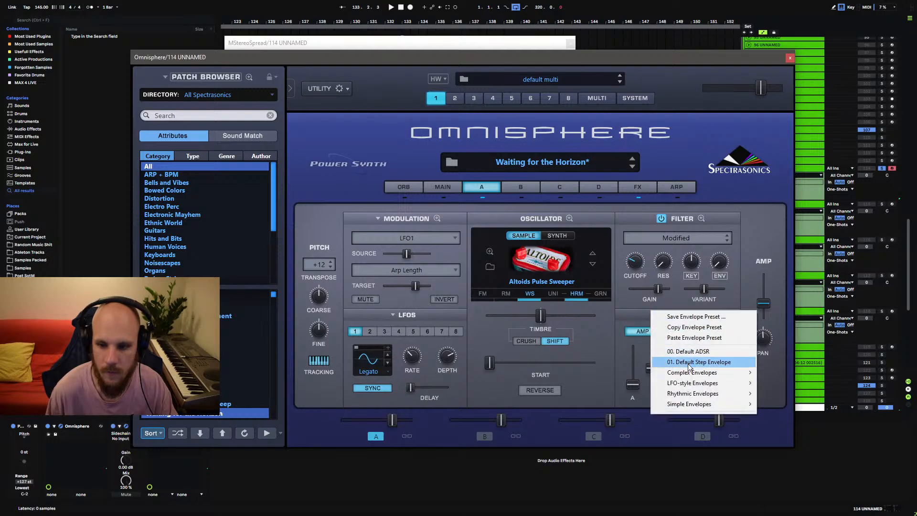
pyautogui.moveTo(701, 375)
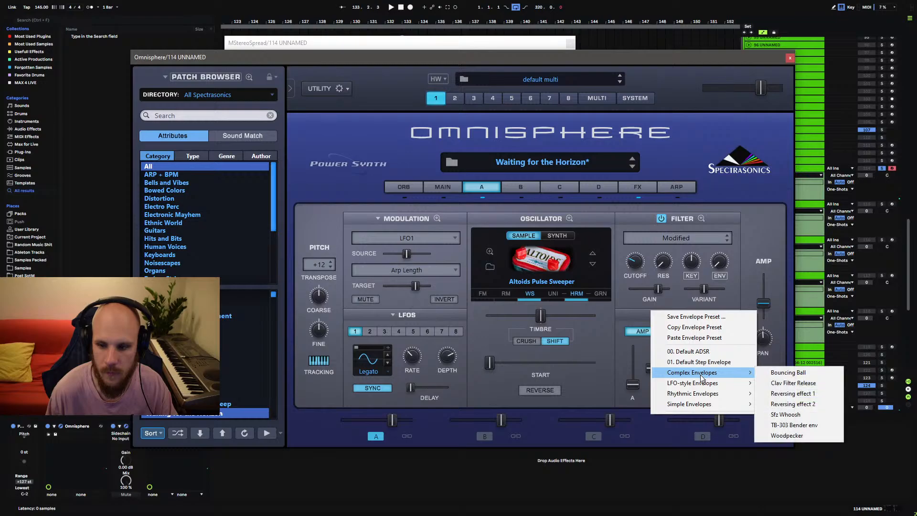
pyautogui.click(688, 351)
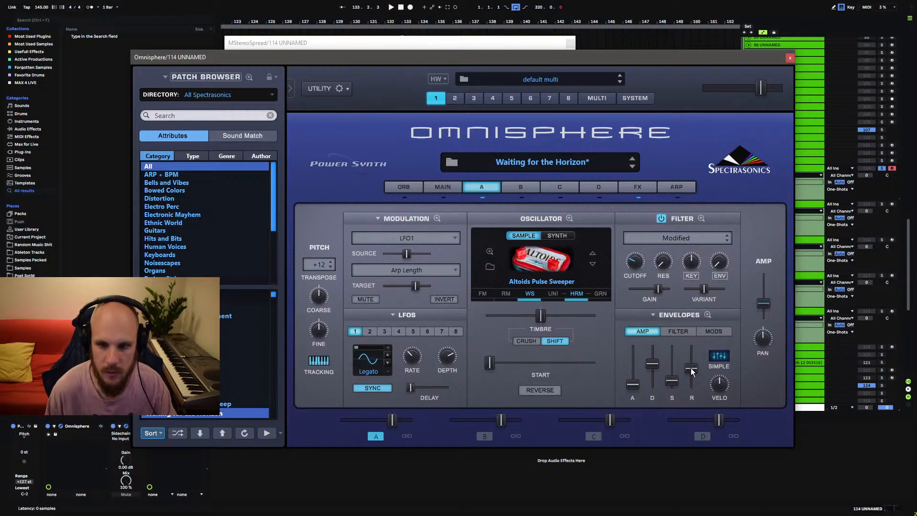
# - Apply the 01. Default Step Envelope preset to layer A's amp envelope and shorten its release
pyautogui.click(653, 316)
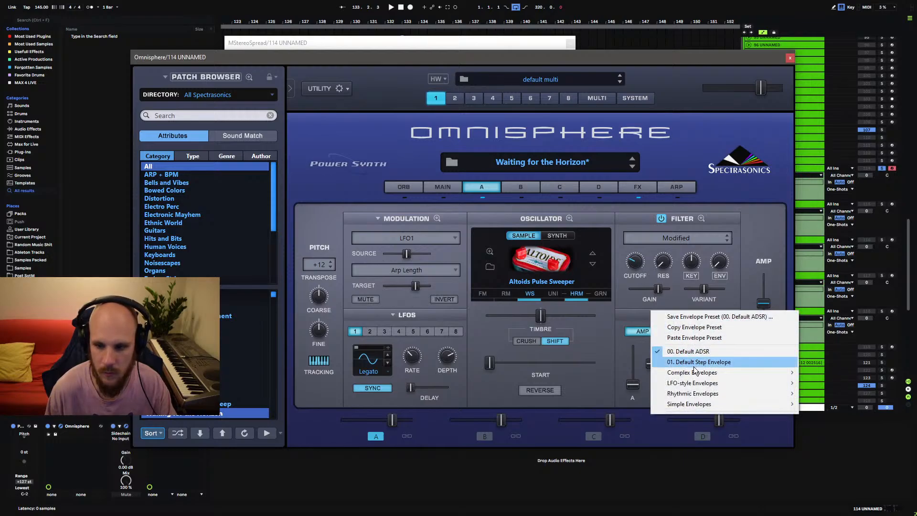
pyautogui.moveTo(696, 384)
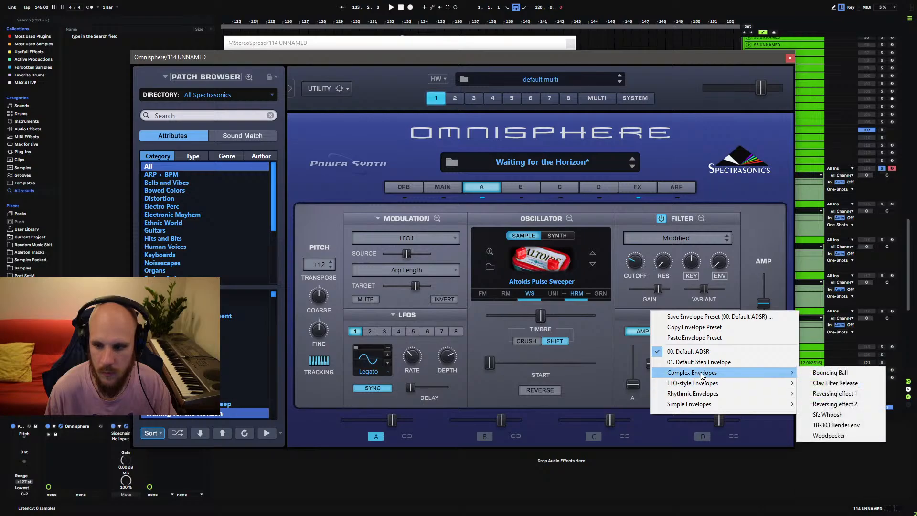
pyautogui.moveTo(706, 404)
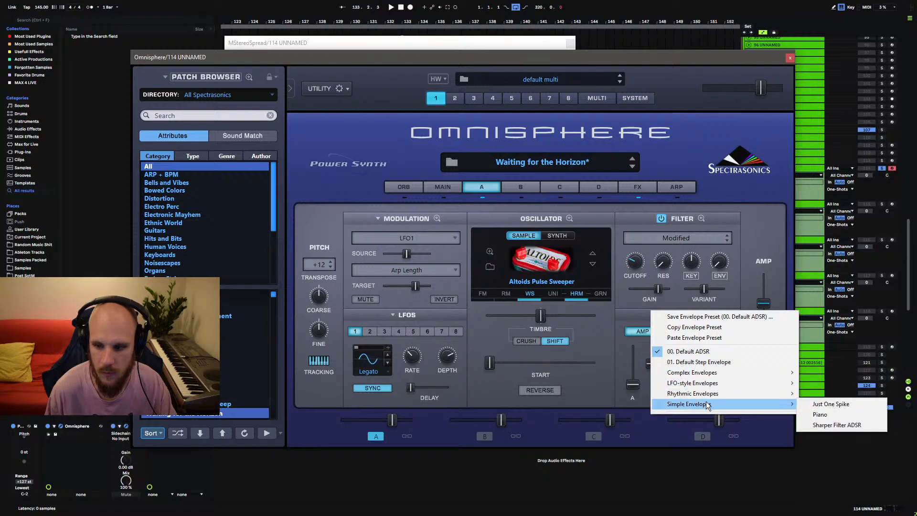
pyautogui.click(700, 364)
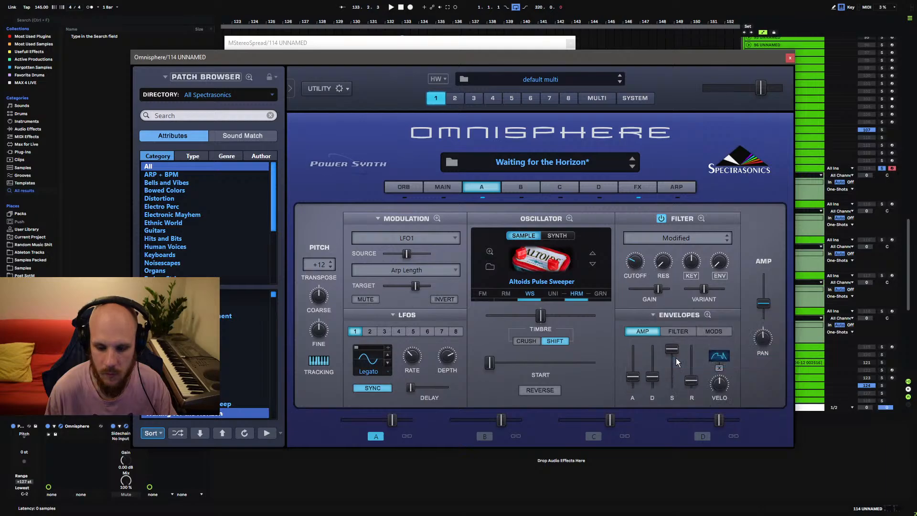
pyautogui.moveTo(691, 380)
pyautogui.mouseDown()
pyautogui.moveTo(693, 370)
pyautogui.moveTo(692, 388)
pyautogui.mouseUp()
# - Discard the complex shape of layer A's amp envelope and use a simpler ADSR instead
pyautogui.click(720, 370)
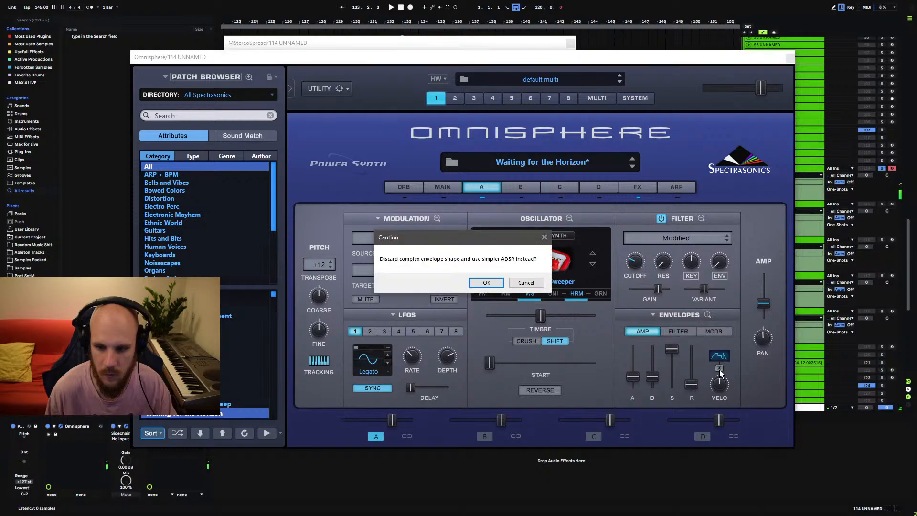
pyautogui.click(525, 284)
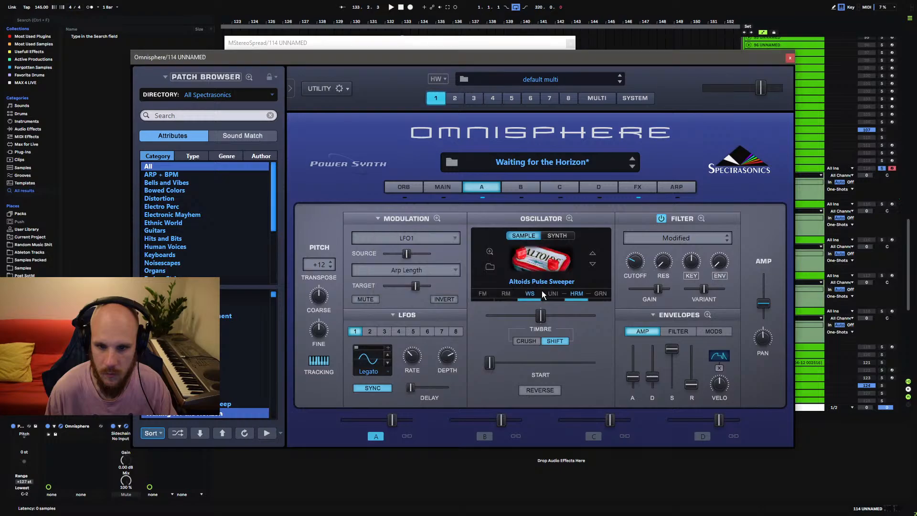
pyautogui.click(719, 368)
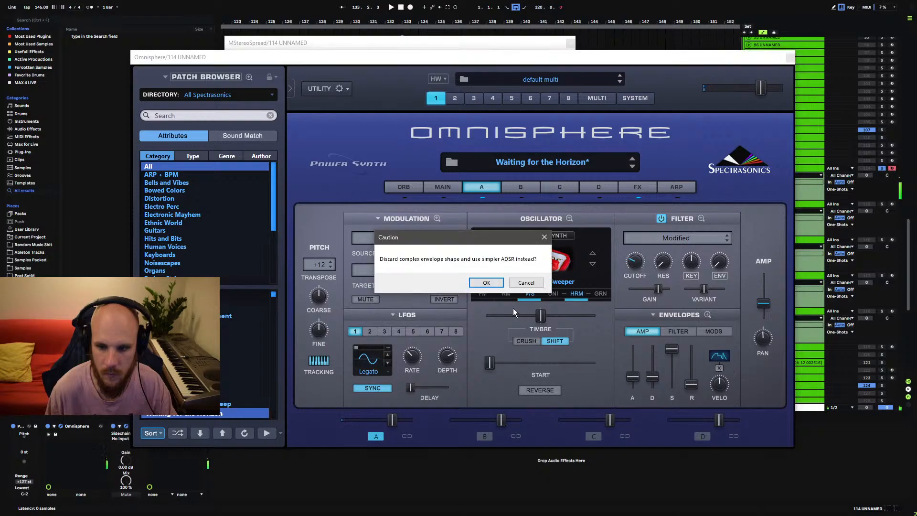
pyautogui.click(493, 283)
# - Shorten the release of layer A's simple amp envelope slightly and close the Omnisphere window
pyautogui.moveTo(691, 386); pyautogui.dragTo(632, 403)
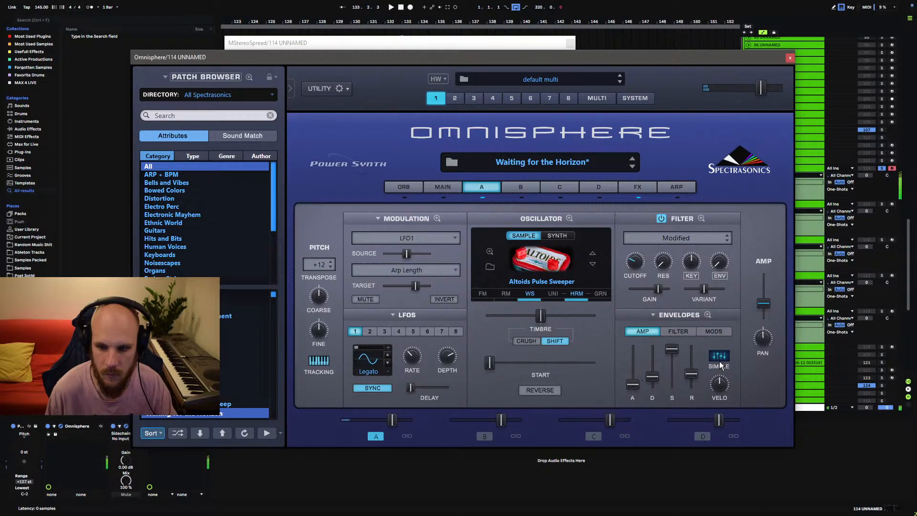
pyautogui.moveTo(692, 374); pyautogui.dragTo(694, 376)
pyautogui.rightClick(692, 392)
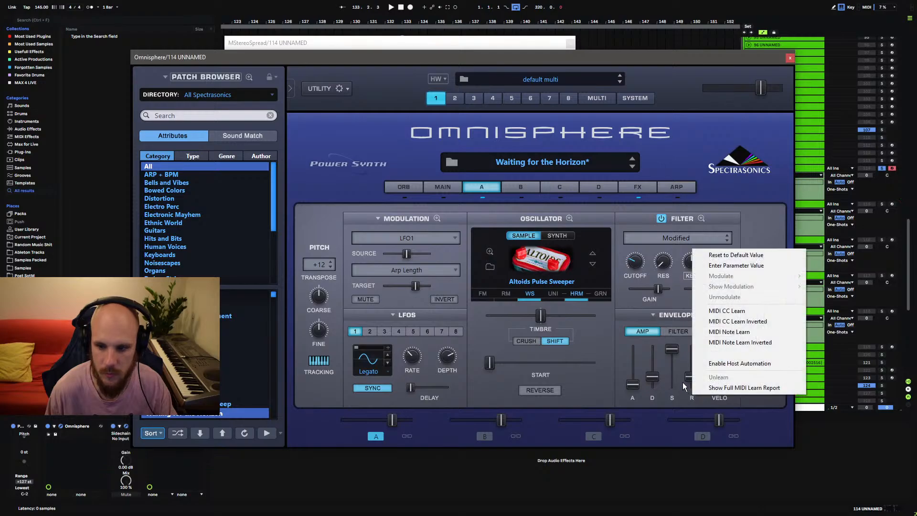
pyautogui.rightClick(682, 383)
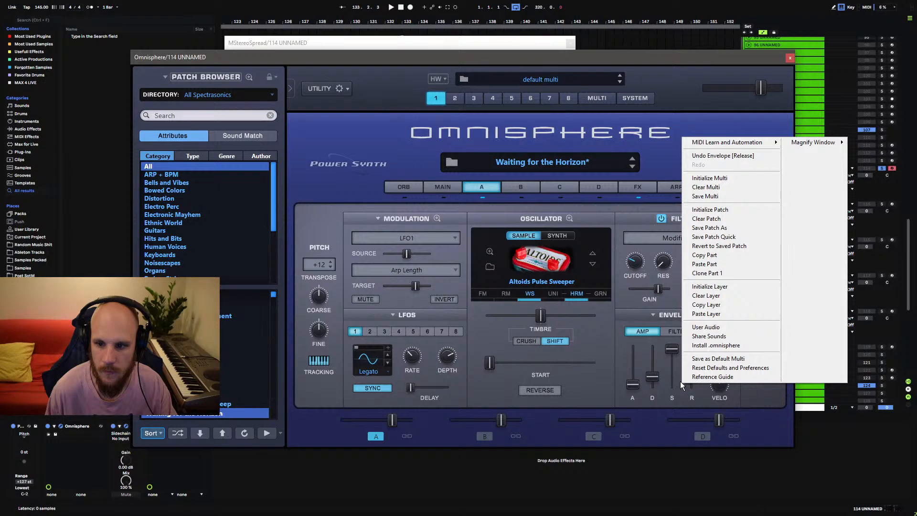
pyautogui.click(680, 382)
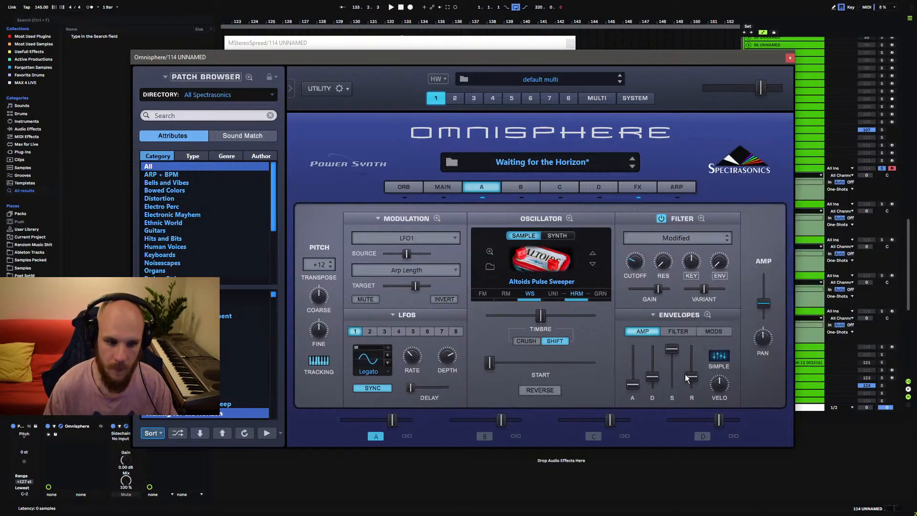
pyautogui.click(790, 58)
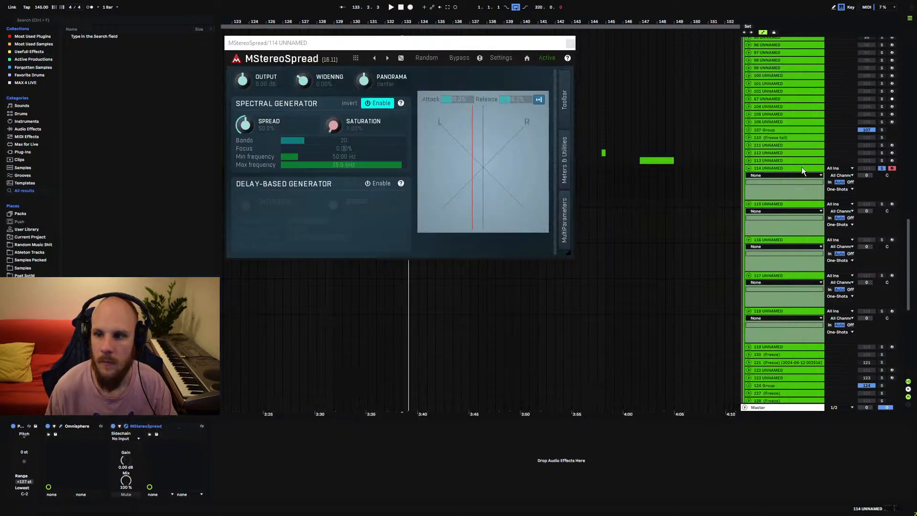
# - Close the MStereoSpread plugin window and arm track 115 for playing
pyautogui.click(570, 45)
pyautogui.click(792, 204)
pyautogui.click(891, 204)
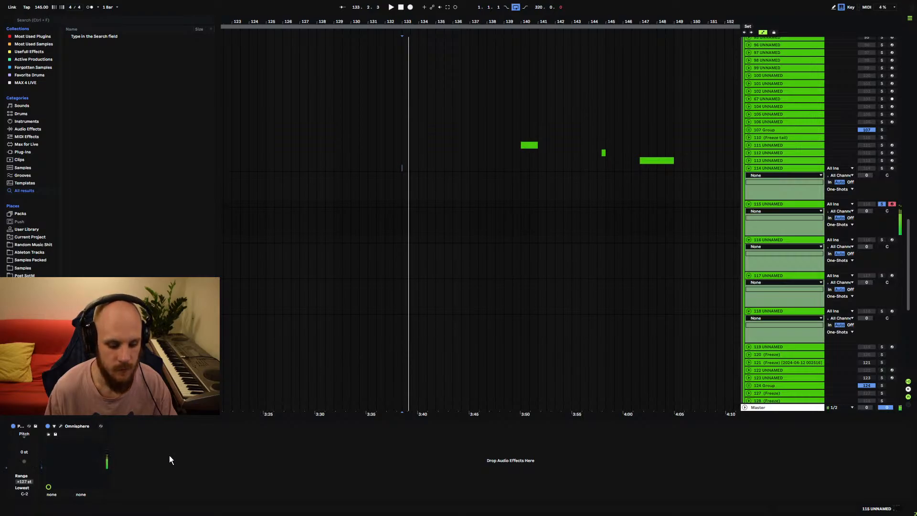
# - Create an empty half-bar MIDI clip on track 115 and place it at bar 141
pyautogui.hscroll(5, 605, 238)
pyautogui.scroll(-1, 605, 238)
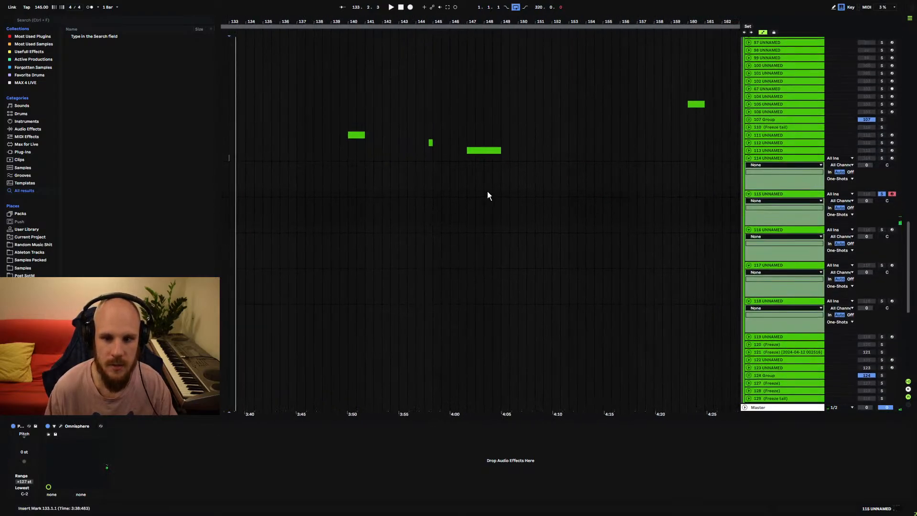
pyautogui.moveTo(492, 193); pyautogui.dragTo(502, 196)
pyautogui.hotkey('ctrl', 'shift', 'm')
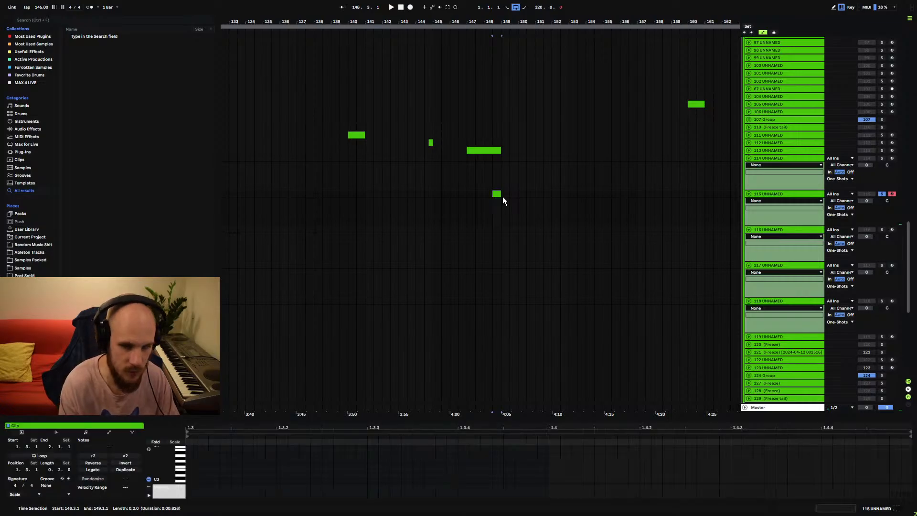
pyautogui.moveTo(496, 195); pyautogui.dragTo(368, 191)
# - Play from bar 140 and move the track 113 clip to bar 143 and the track 112 clip to 144.4.1
pyautogui.click(345, 193)
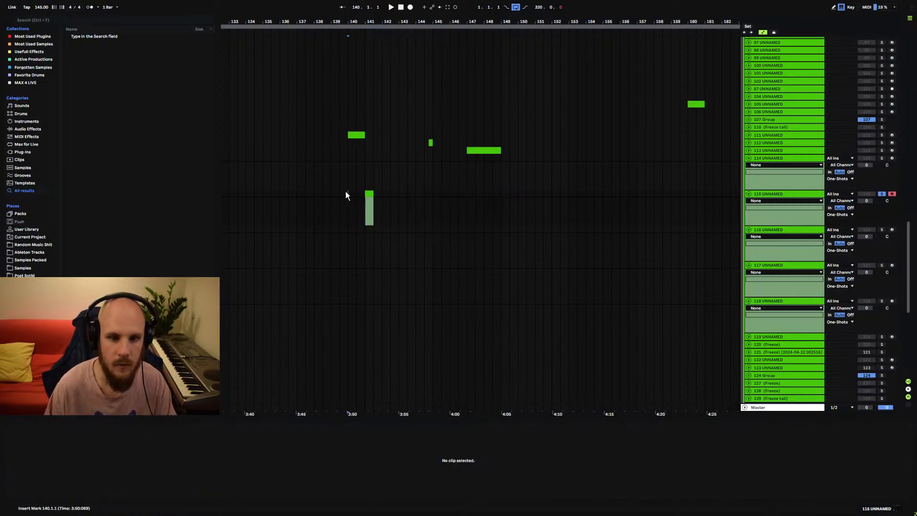
pyautogui.press('space')
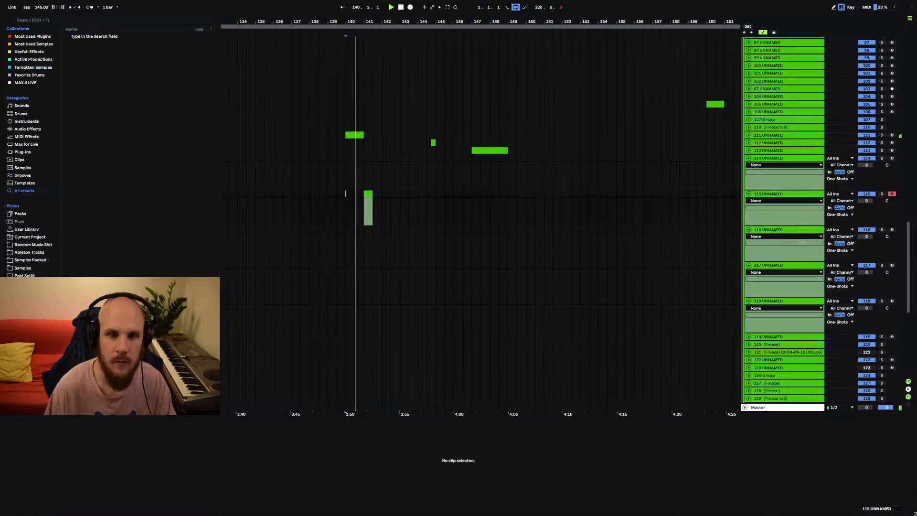
pyautogui.scroll(2, 554, 135)
pyautogui.moveTo(570, 150); pyautogui.dragTo(481, 150)
pyautogui.click(495, 142)
pyautogui.press('space')
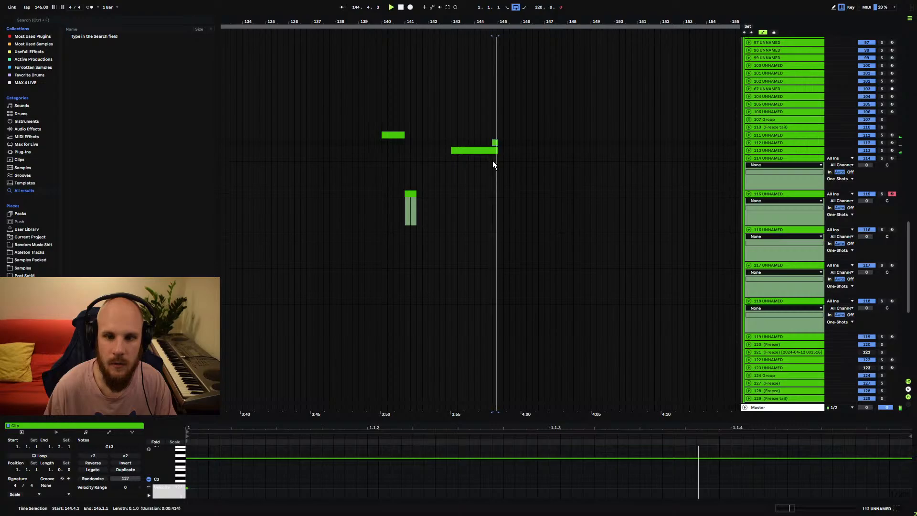
# - Shorten the track 115 clip to one beat and place it from 144.4.1 to 145.1.1
pyautogui.click(451, 143)
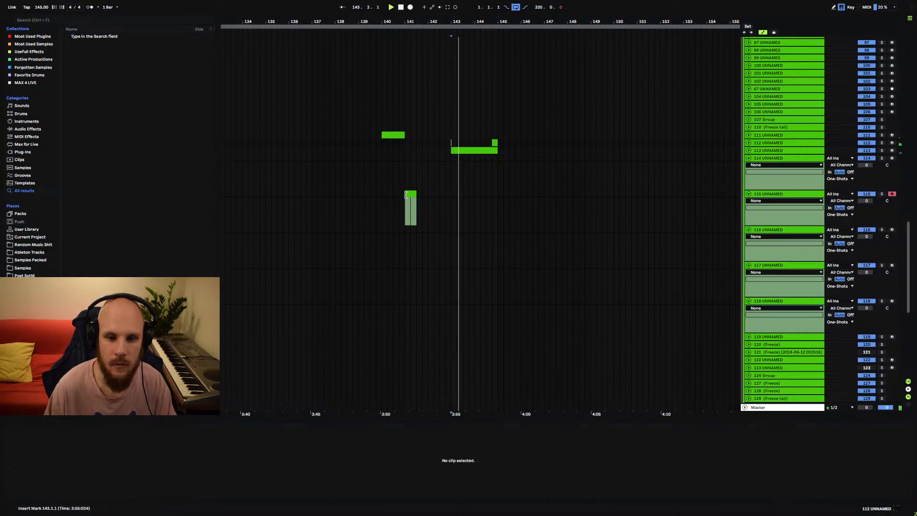
pyautogui.moveTo(407, 196); pyautogui.dragTo(481, 194)
pyautogui.press('+')
pyautogui.press('+')
pyautogui.press('+')
pyautogui.press('space')
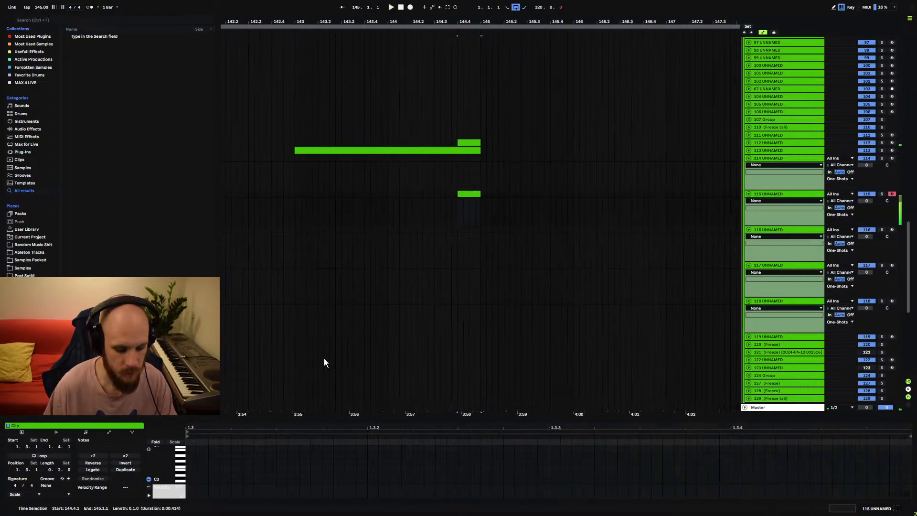
# - Draw a G#2 note at the start of track 115's clip and lengthen it to two sixteenths
pyautogui.scroll(4, 188, 466)
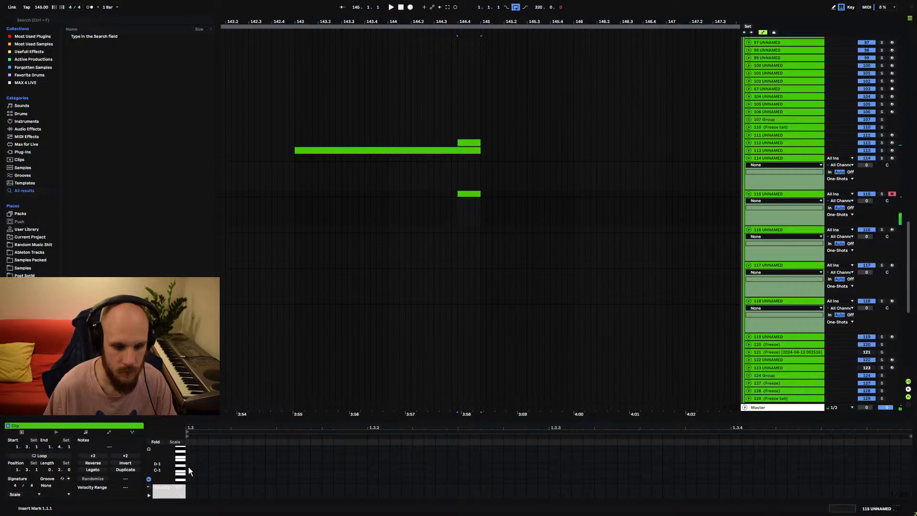
pyautogui.doubleClick(189, 468)
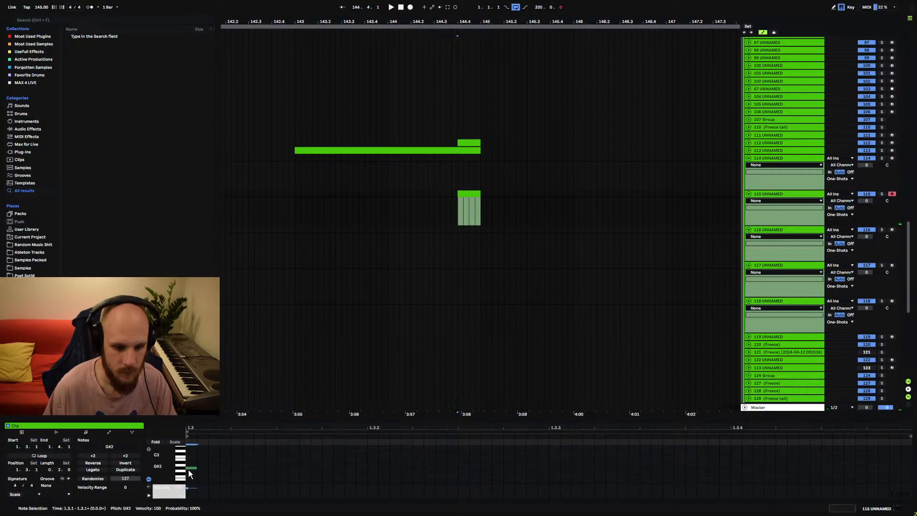
pyautogui.press('space')
pyautogui.moveTo(196, 469); pyautogui.dragTo(389, 478)
pyautogui.hotkey('ctrl', 'd')
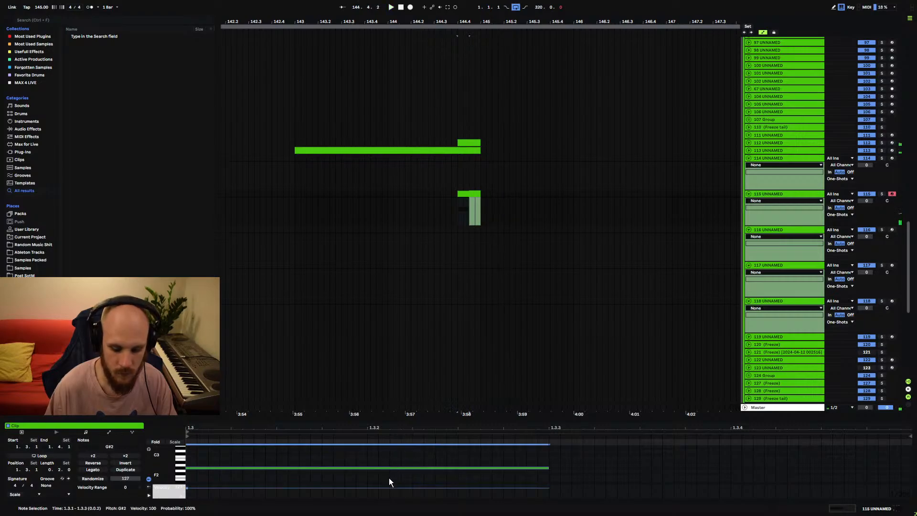
# - Shift the G#2 note into the second half of track 115's clip, starting at 1.3.3, and play it
pyautogui.press('Right')
pyautogui.press('Right')
pyautogui.press('Right')
pyautogui.press('Right')
pyautogui.press('Right')
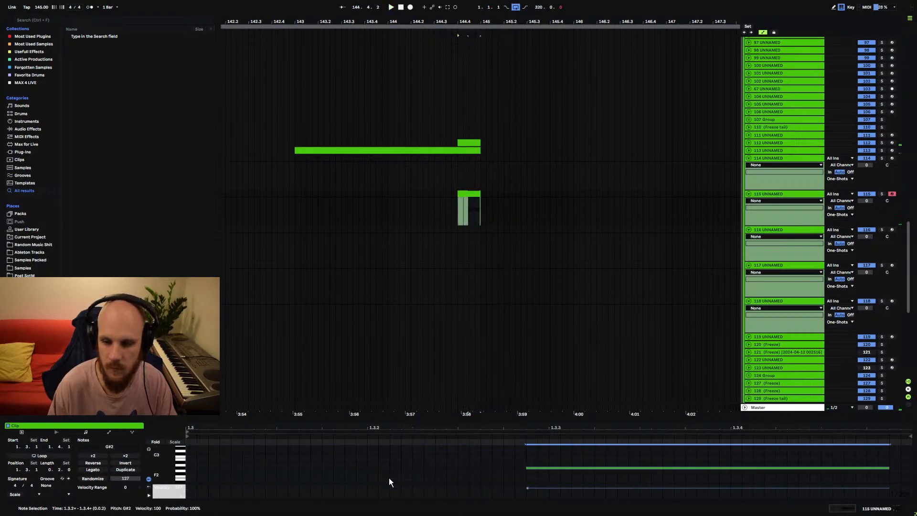
pyautogui.press('Right')
pyautogui.press('space')
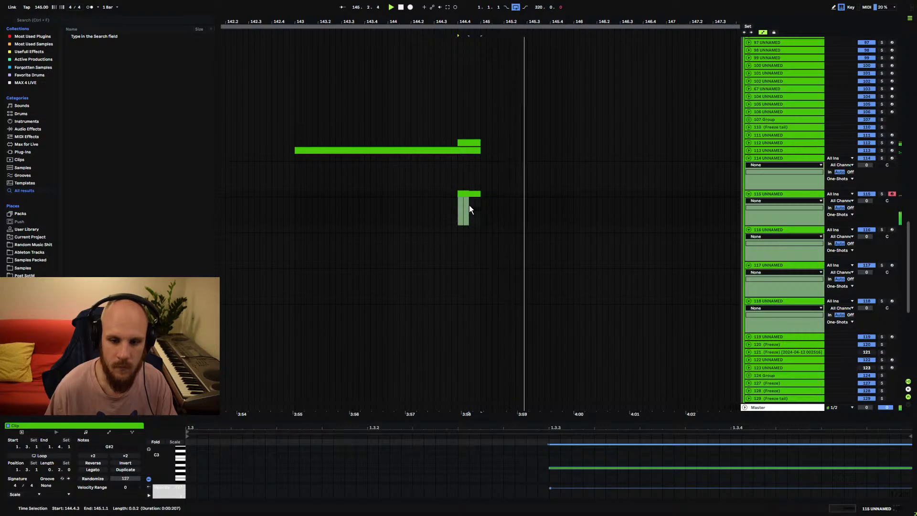
# - Lower track 115's volume to -7.3 dB and check the Auto Filter frequency automation on track 113
pyautogui.press('a')
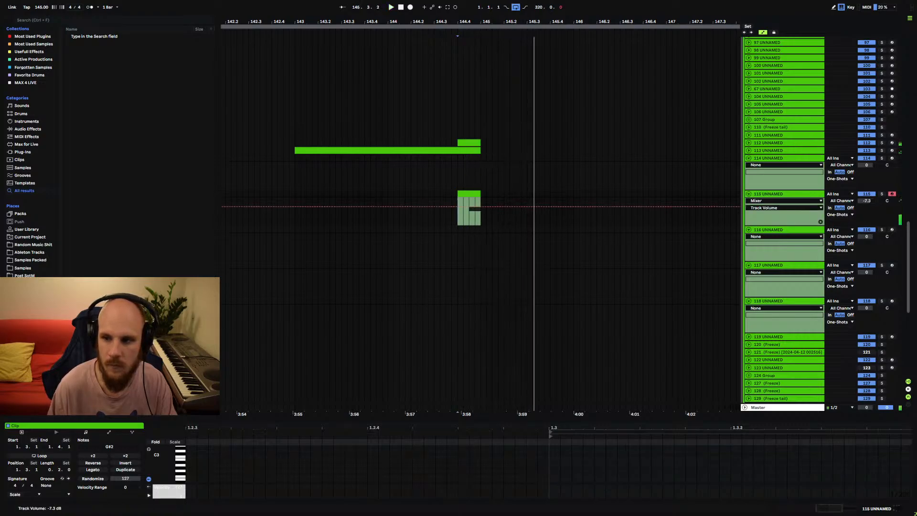
pyautogui.click(748, 150)
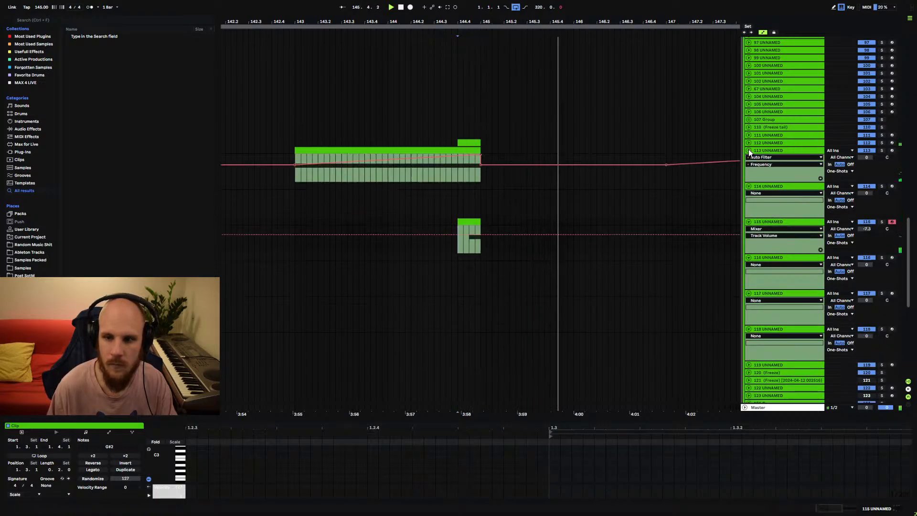
pyautogui.click(749, 150)
pyautogui.moveTo(478, 22); pyautogui.dragTo(478, 2)
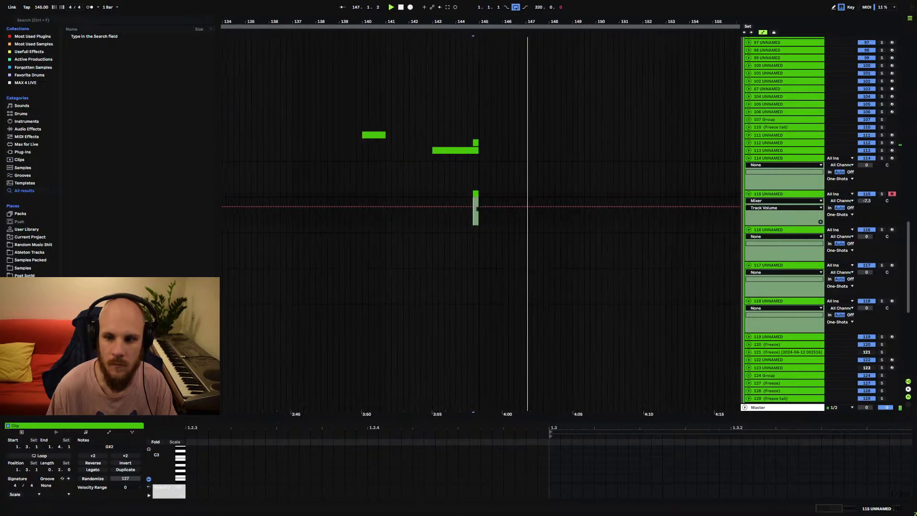
# - Arm tracks 116 and 117 in turn to audition their sounds
pyautogui.click(892, 230)
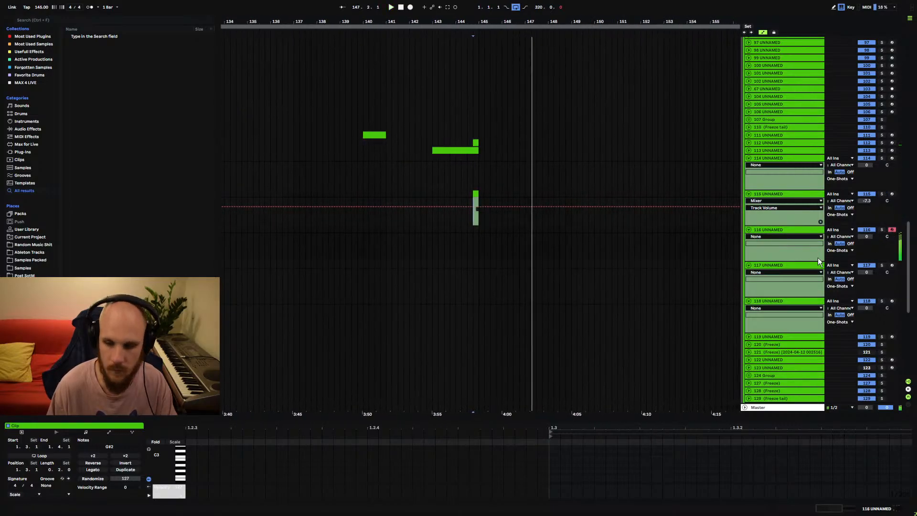
pyautogui.click(479, 234)
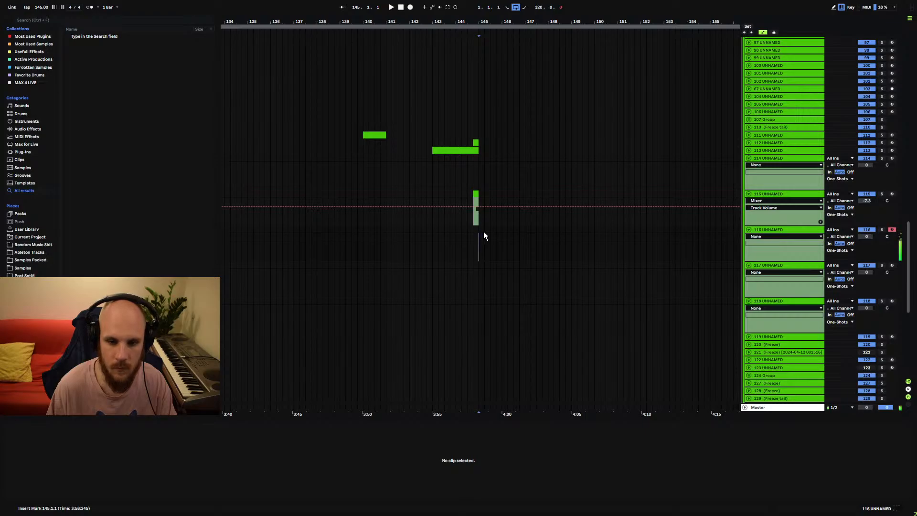
pyautogui.click(892, 265)
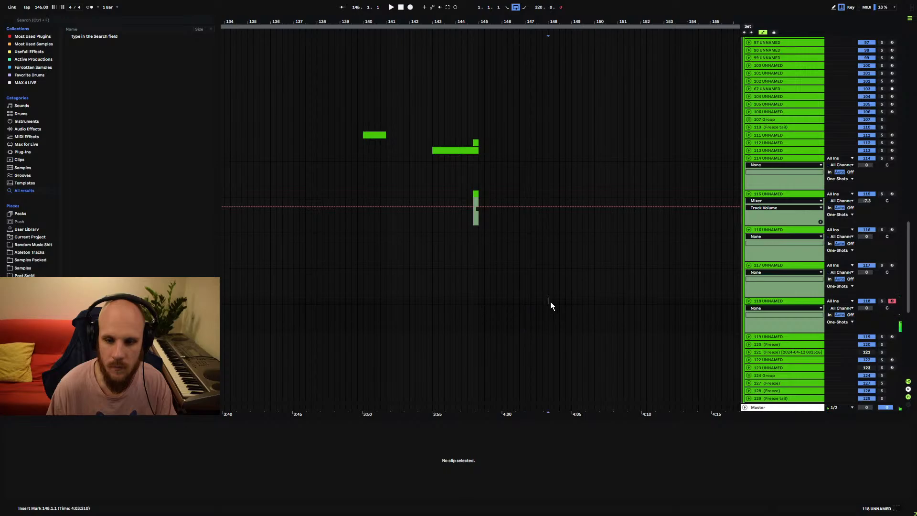
# - Create a one-bar MIDI clip at bar 148 on track 118 containing a three-beat G#2 note
pyautogui.moveTo(549, 299); pyautogui.dragTo(571, 303)
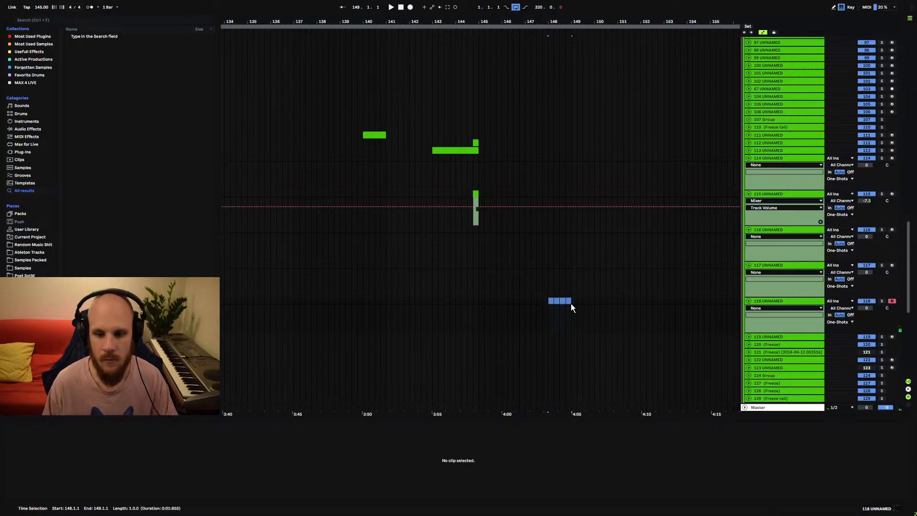
pyautogui.hotkey('ctrl', 'shift', 'm')
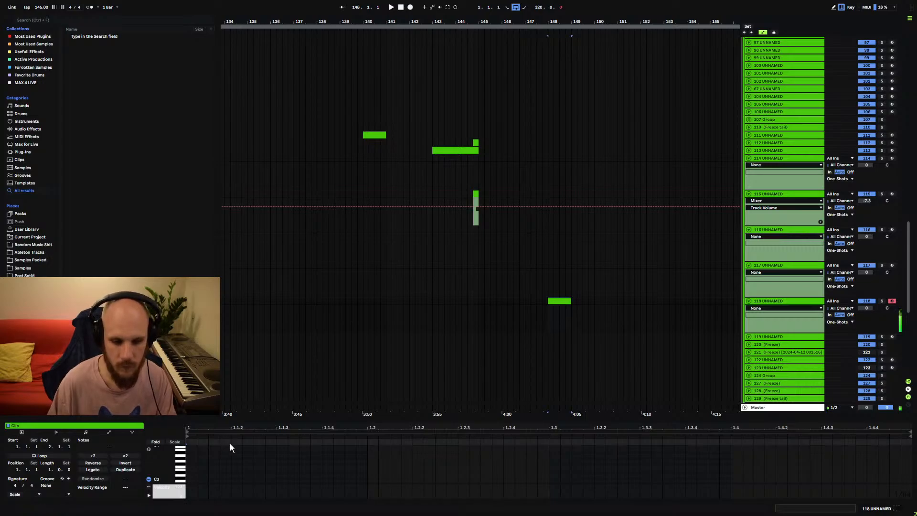
pyautogui.doubleClick(191, 452)
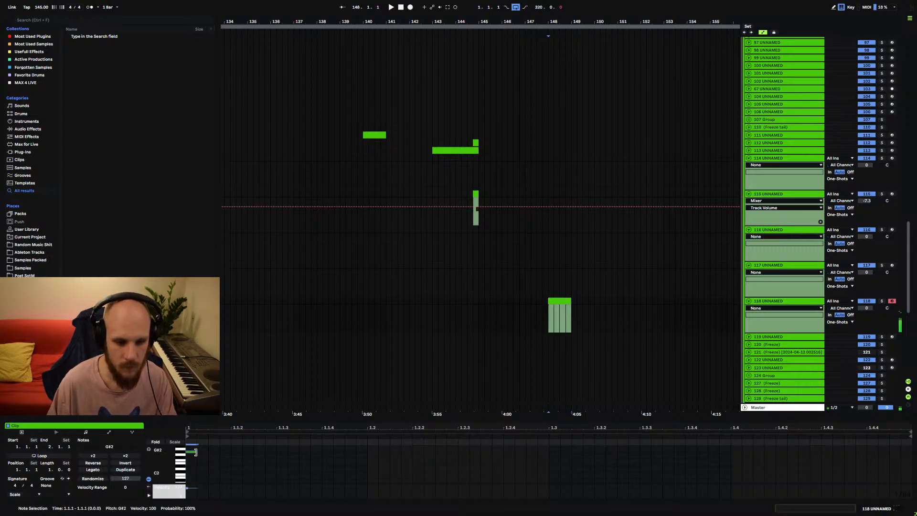
pyautogui.press('space')
pyautogui.moveTo(197, 453); pyautogui.dragTo(728, 466)
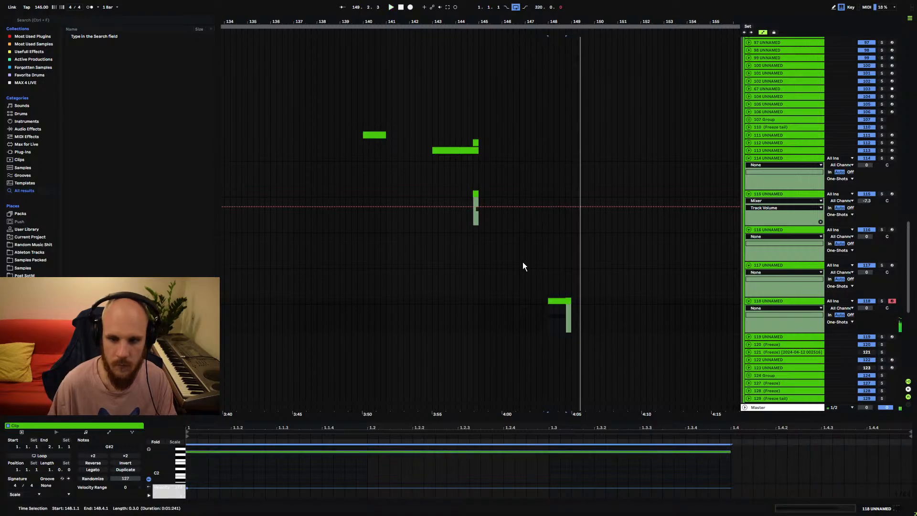
# - Arm and solo track 117 and create an empty one-bar MIDI clip on it at bar 152
pyautogui.click(892, 265)
pyautogui.click(881, 265)
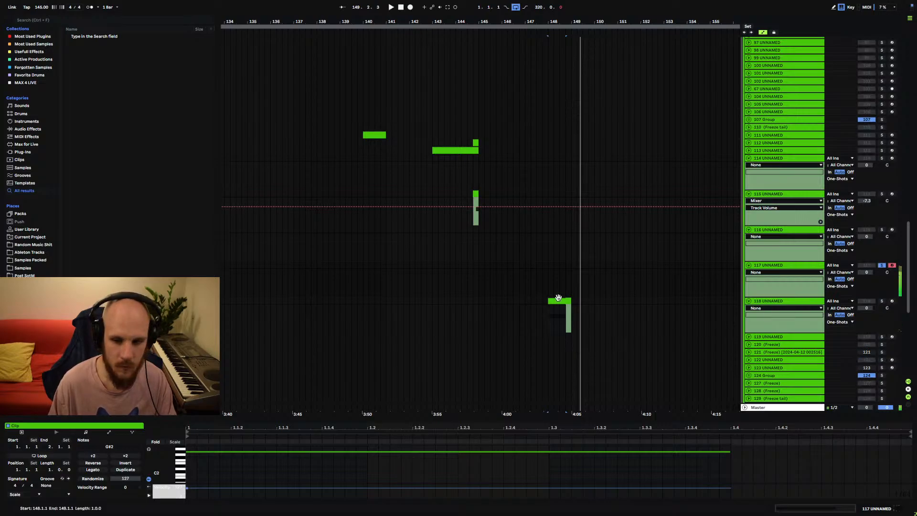
pyautogui.click(567, 267)
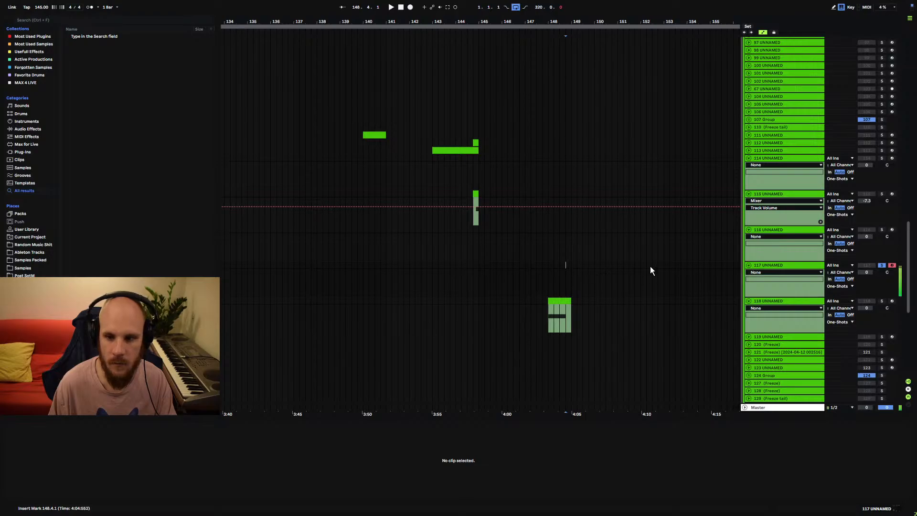
pyautogui.moveTo(641, 263); pyautogui.dragTo(665, 268)
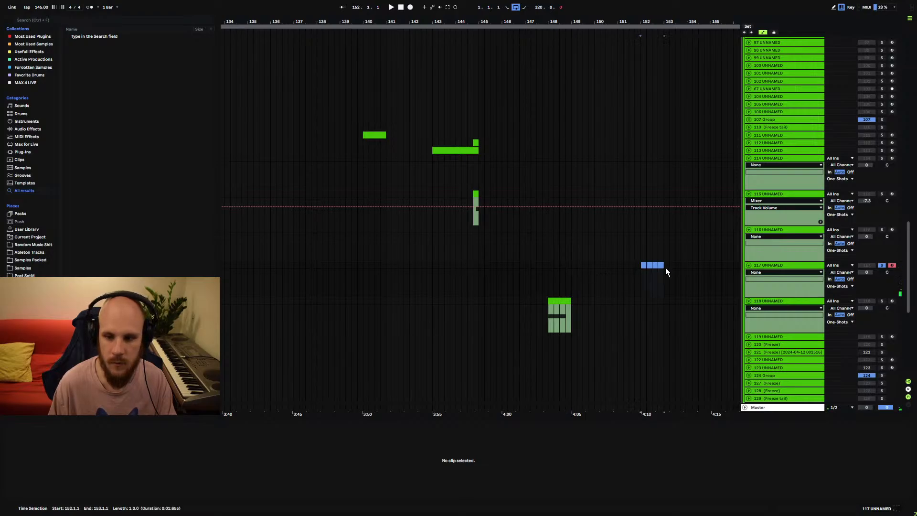
pyautogui.hotkey('ctrl', 'shift', 'm')
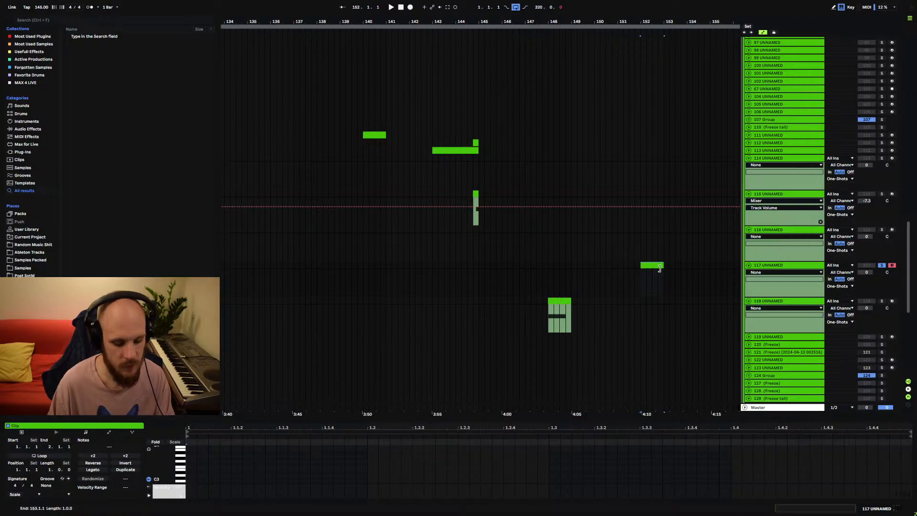
# - Add EQ Eight to track 117 with a low cut and a 5.08 dB boost at 3.09 kHz, followed by Echo
pyautogui.rightClick(595, 286)
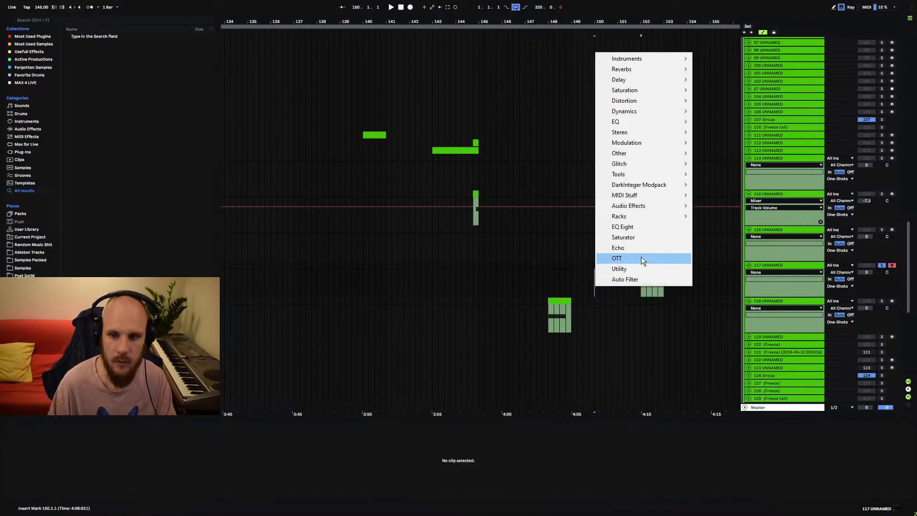
pyautogui.click(641, 227)
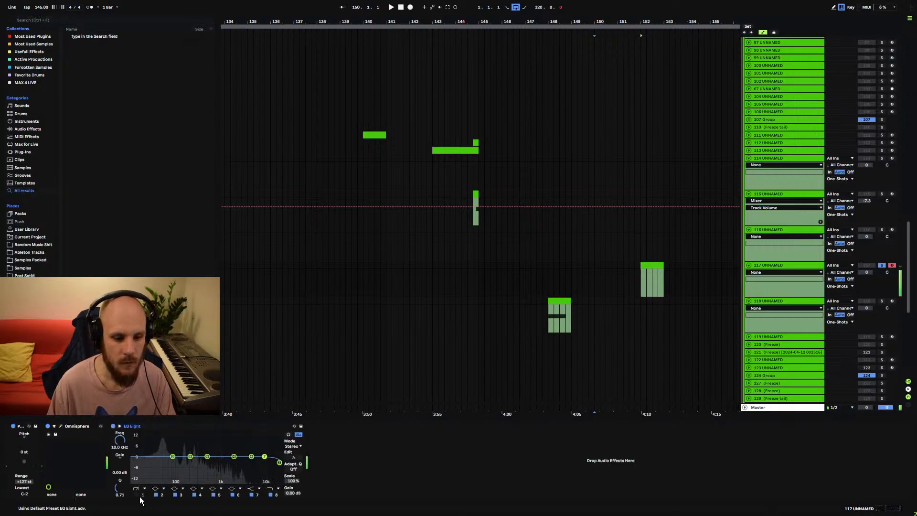
pyautogui.moveTo(133, 463); pyautogui.dragTo(242, 448)
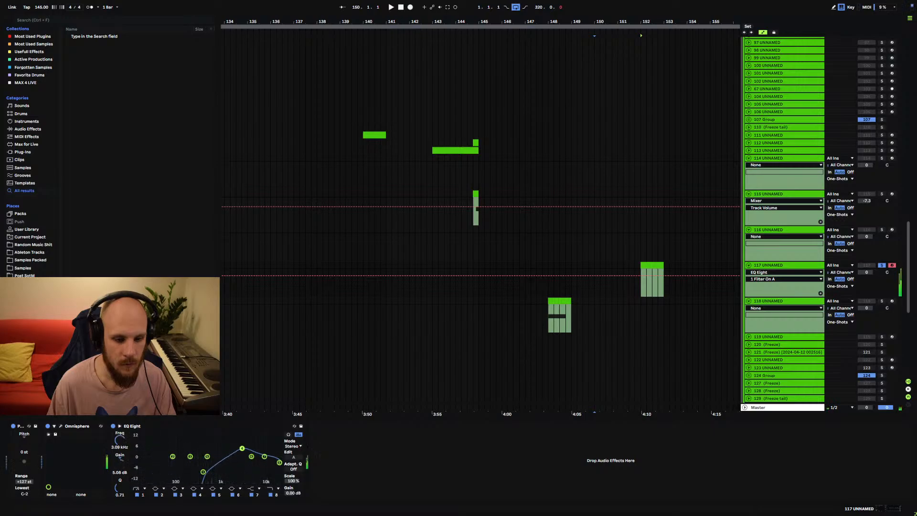
pyautogui.rightClick(349, 465)
pyautogui.click(379, 429)
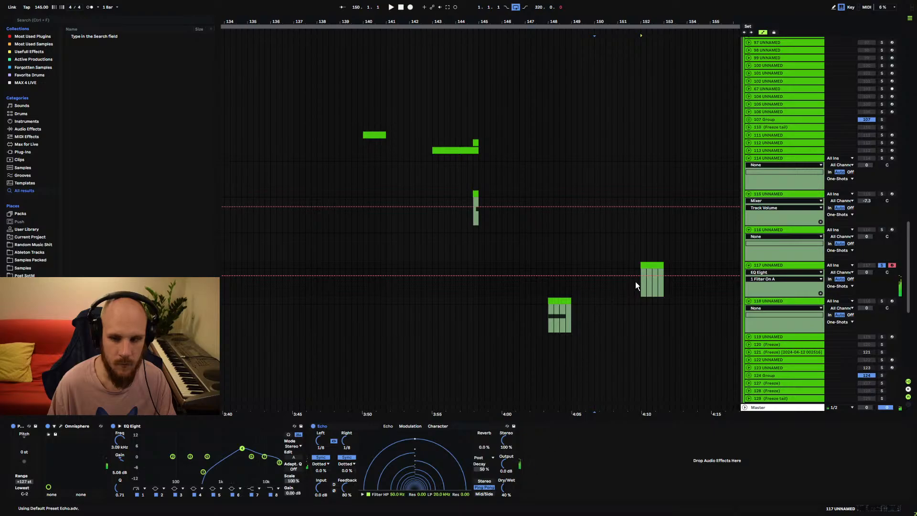
# - Draw a G#2 note across the full length of track 117's clip and play it from bar 152
pyautogui.doubleClick(655, 264)
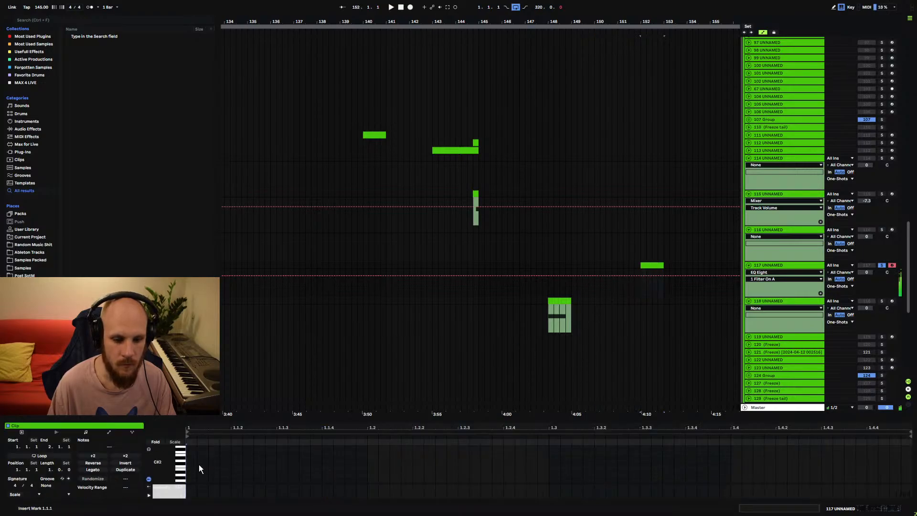
pyautogui.doubleClick(188, 461)
pyautogui.moveTo(197, 460); pyautogui.dragTo(903, 480)
pyautogui.press('space')
pyautogui.click(641, 291)
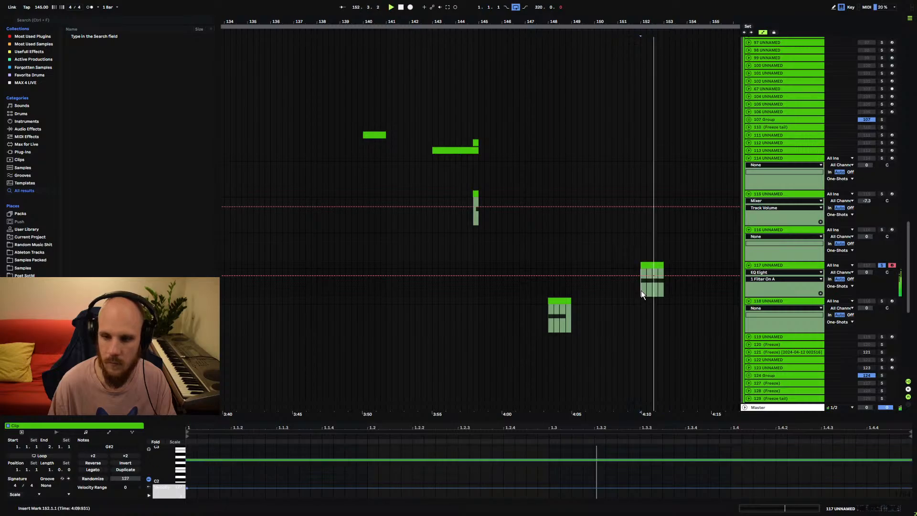
pyautogui.click(653, 266)
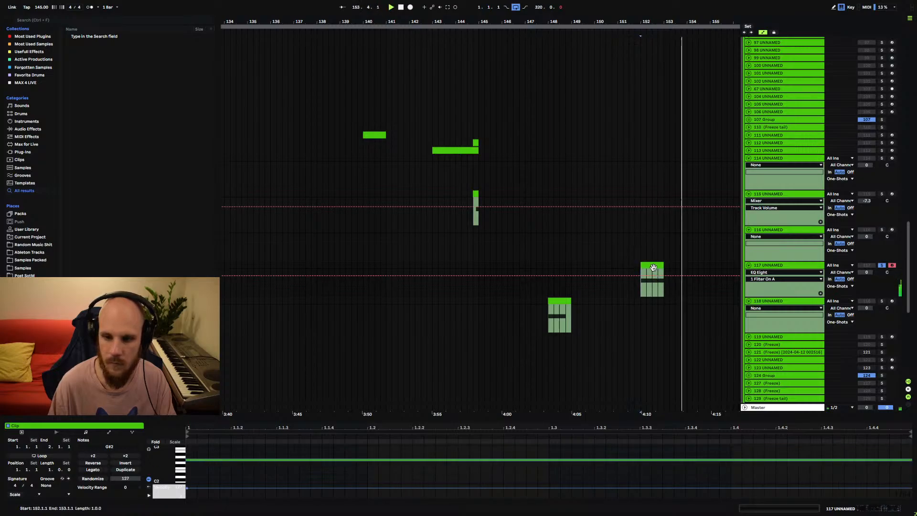
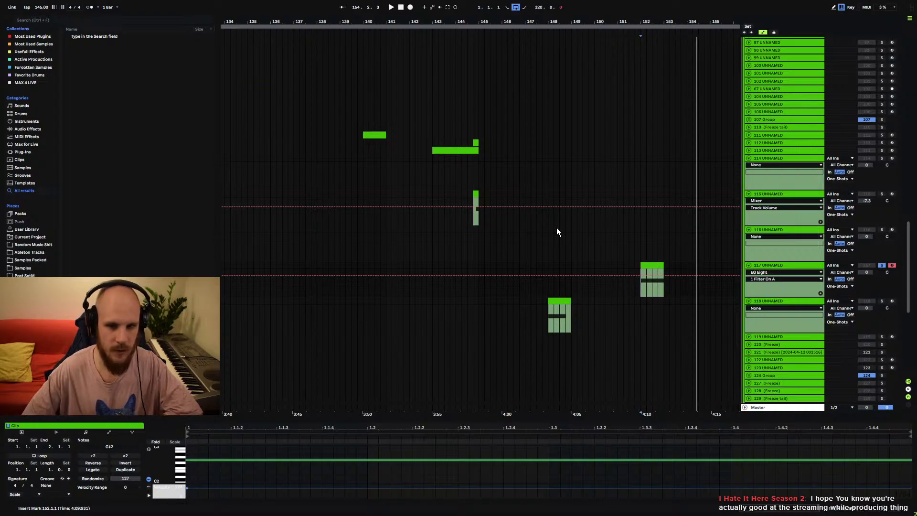
# - Arm and solo track 116
pyautogui.moveTo(468, 194); pyautogui.dragTo(481, 194)
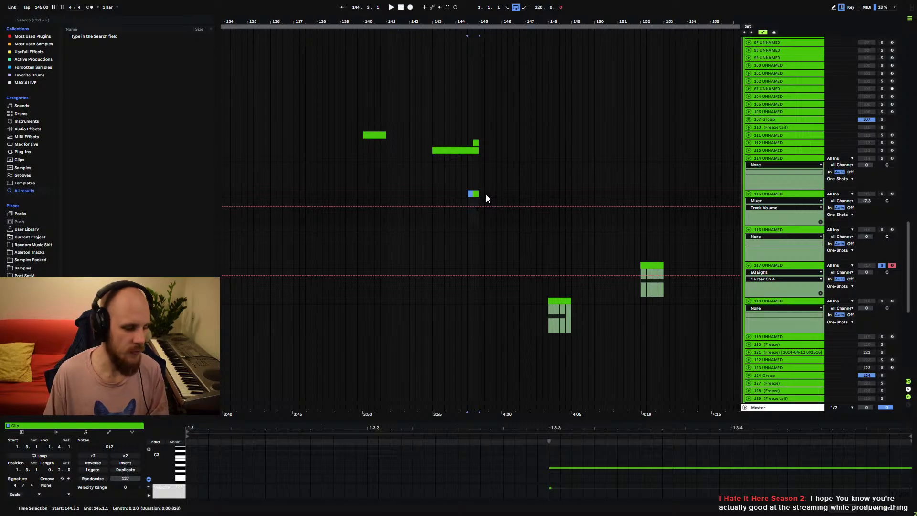
pyautogui.click(486, 194)
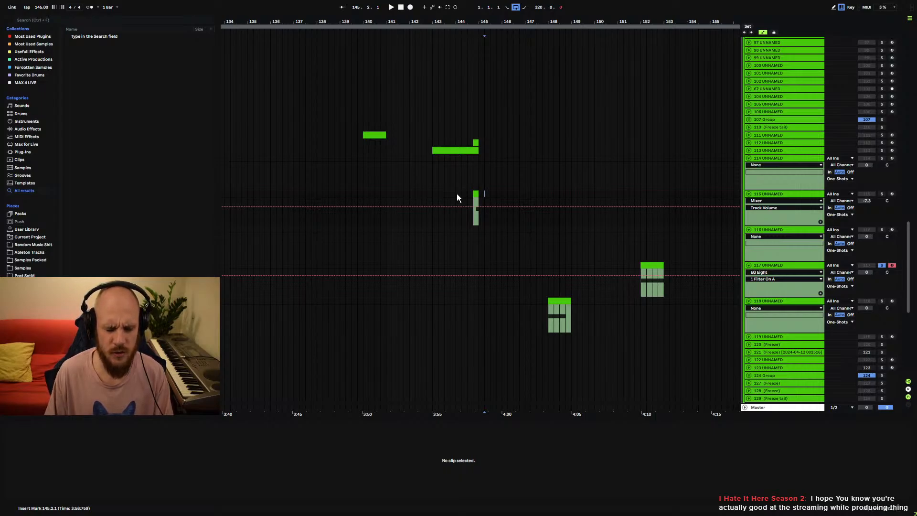
pyautogui.click(892, 230)
pyautogui.click(882, 229)
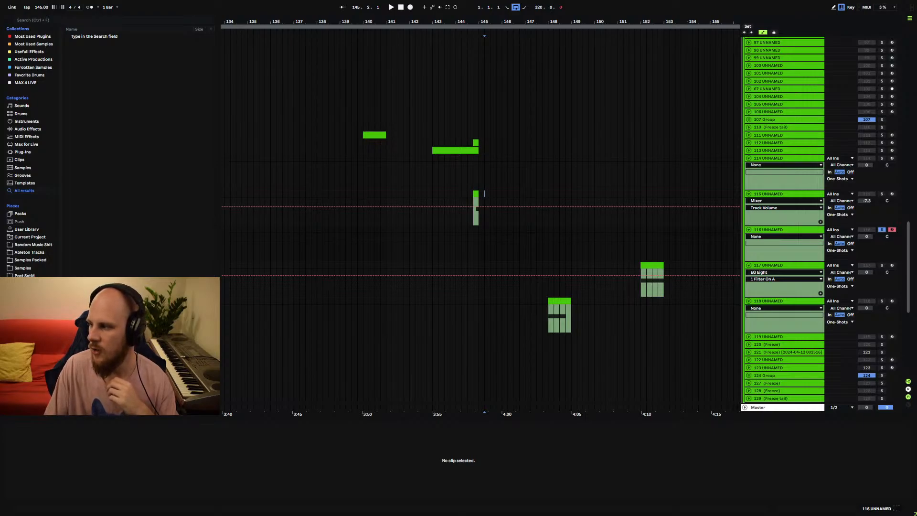
# - Bring the browser with the YouTube tutorial on psytrance bass processing on screen, maximize it and pause the video
pyautogui.moveTo(916, 88); pyautogui.dragTo(586, 80)
pyautogui.doubleClick(587, 79)
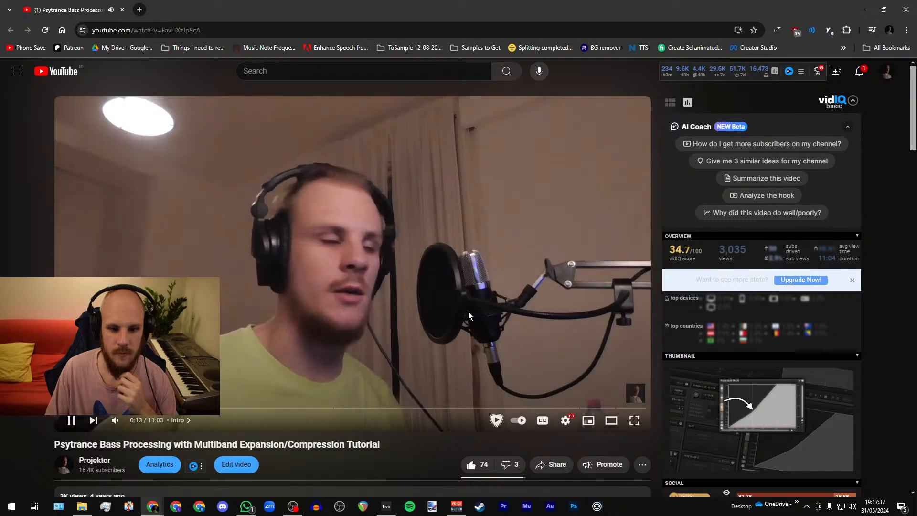
pyautogui.click(441, 311)
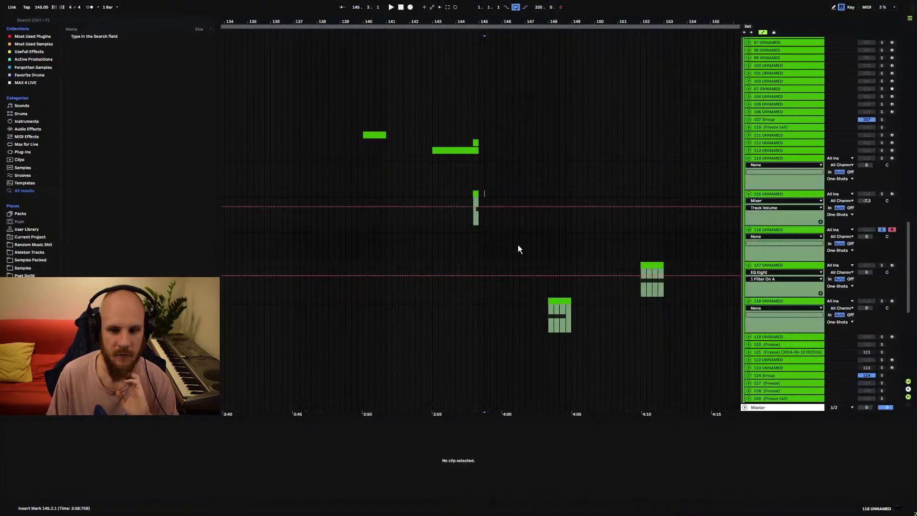
# - Create a two-beat MIDI clip at 146.3 on track 116, draw a long G#3 note in it and play it
pyautogui.click(528, 234)
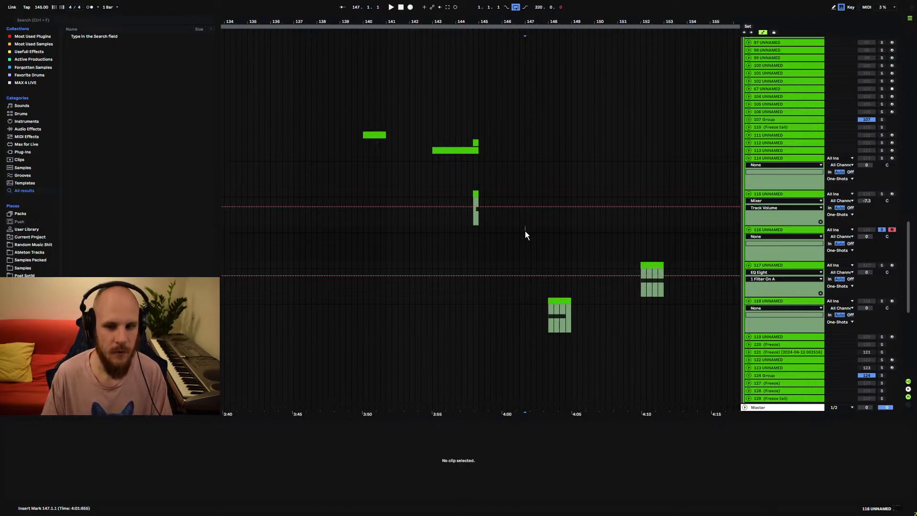
pyautogui.moveTo(525, 230); pyautogui.dragTo(514, 231)
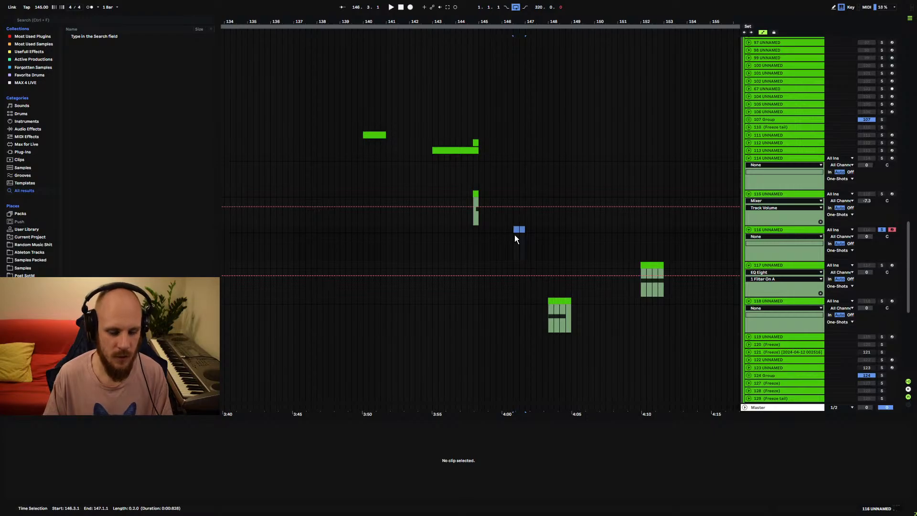
pyautogui.hotkey('ctrl', 'shift', 'm')
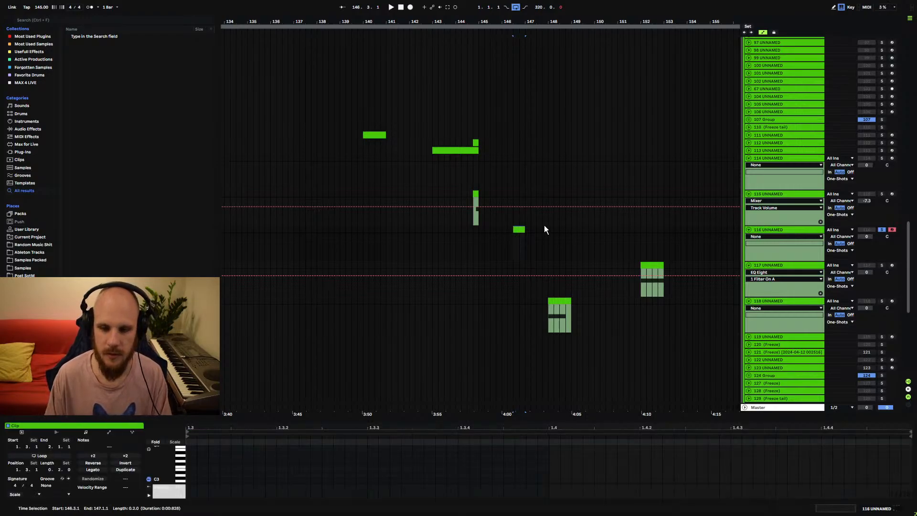
pyautogui.moveTo(188, 460)
pyautogui.mouseDown()
pyautogui.moveTo(403, 459)
pyautogui.moveTo(563, 480)
pyautogui.moveTo(822, 457)
pyautogui.mouseUp()
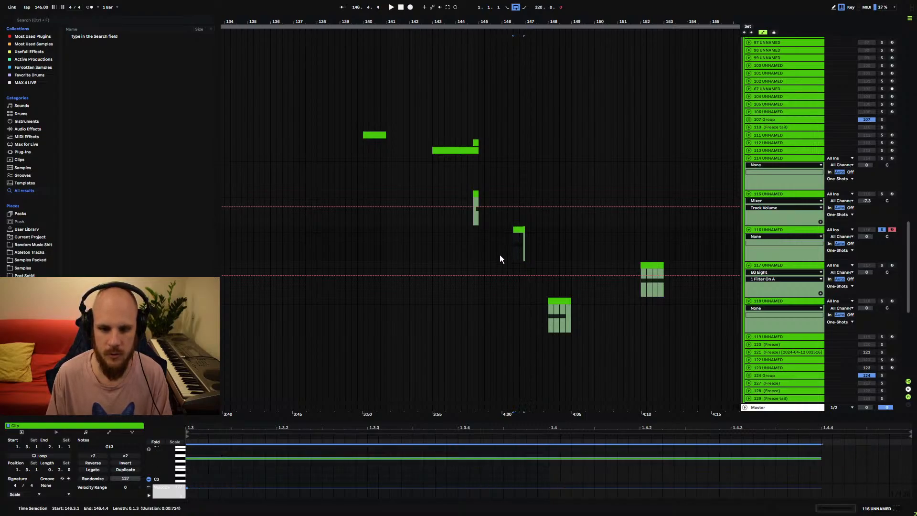
pyautogui.click(517, 244)
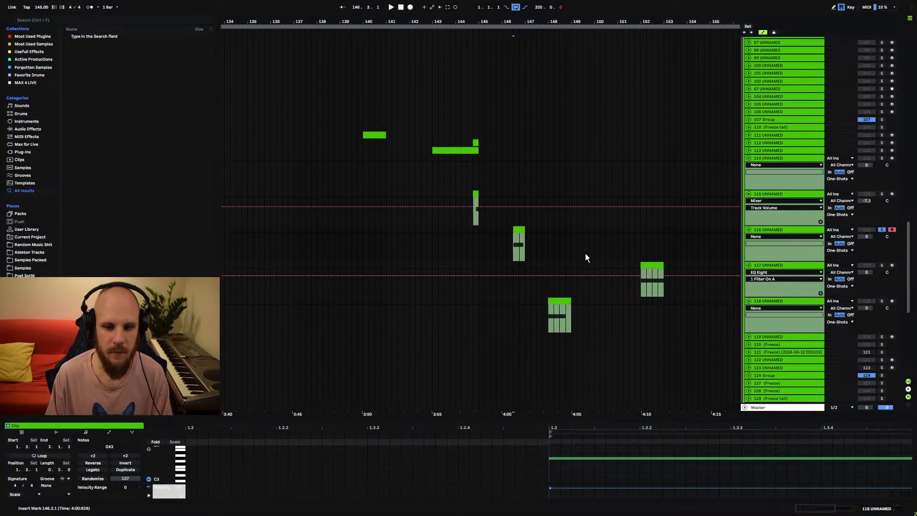
pyautogui.press('space')
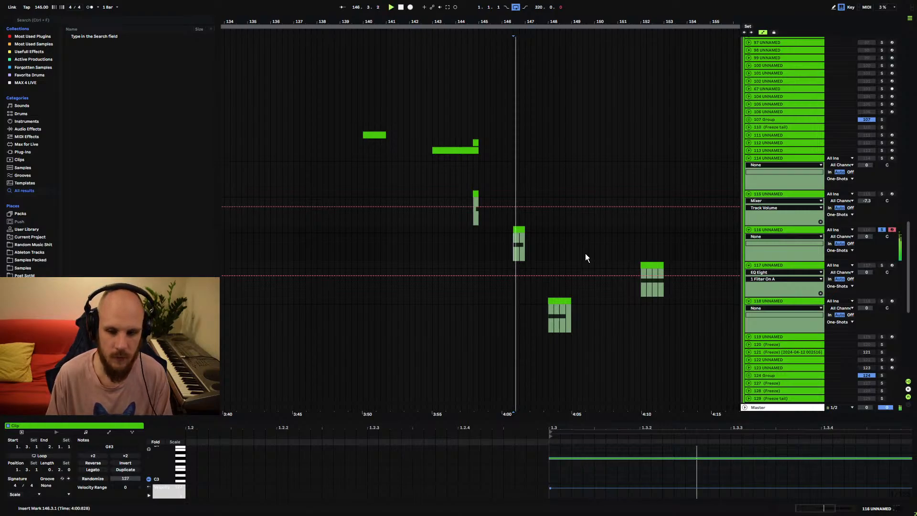
pyautogui.click(770, 231)
pyautogui.rightClick(288, 455)
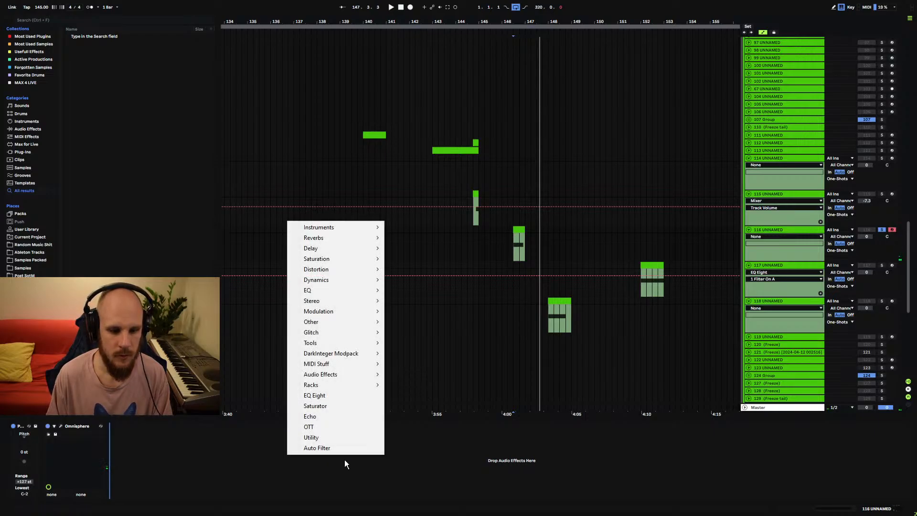
pyautogui.click(259, 457)
# - Duplicate the G#3 note in track 116's clip, try the copy at G#2 and settle it at G#4
pyautogui.doubleClick(519, 230)
pyautogui.hotkey('ctrl', 'a')
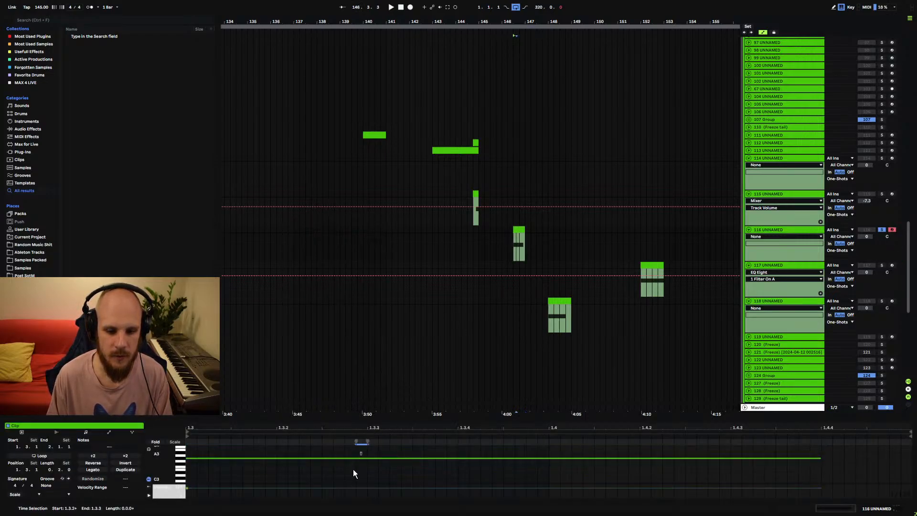
pyautogui.hotkey('shift', 'Down')
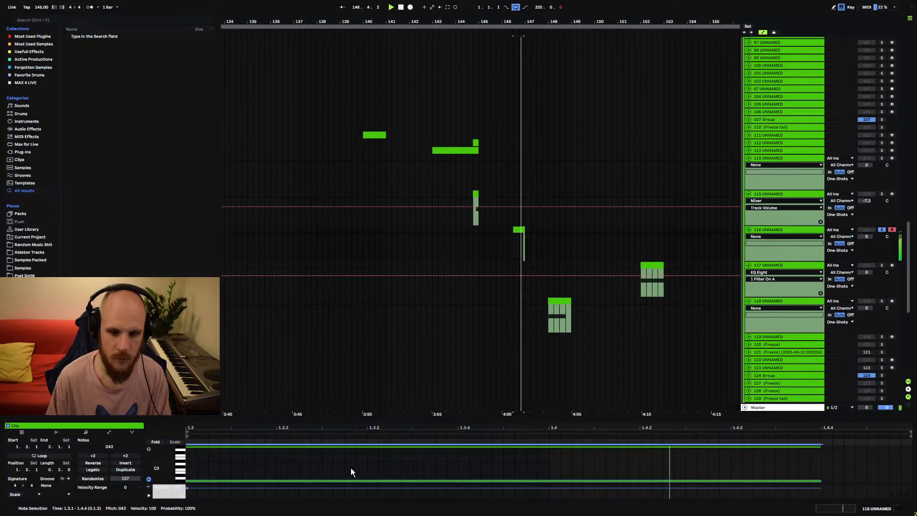
pyautogui.scroll(1, 345, 469)
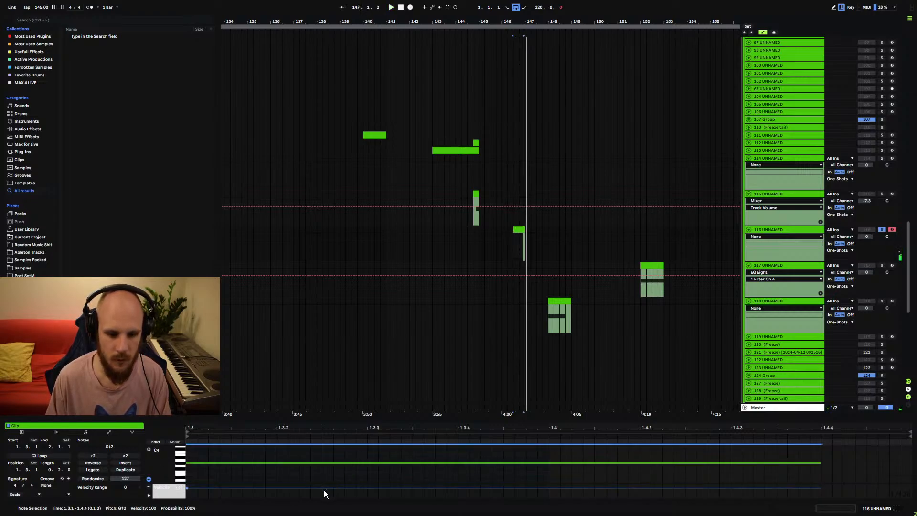
pyautogui.hotkey('shift', 'Up')
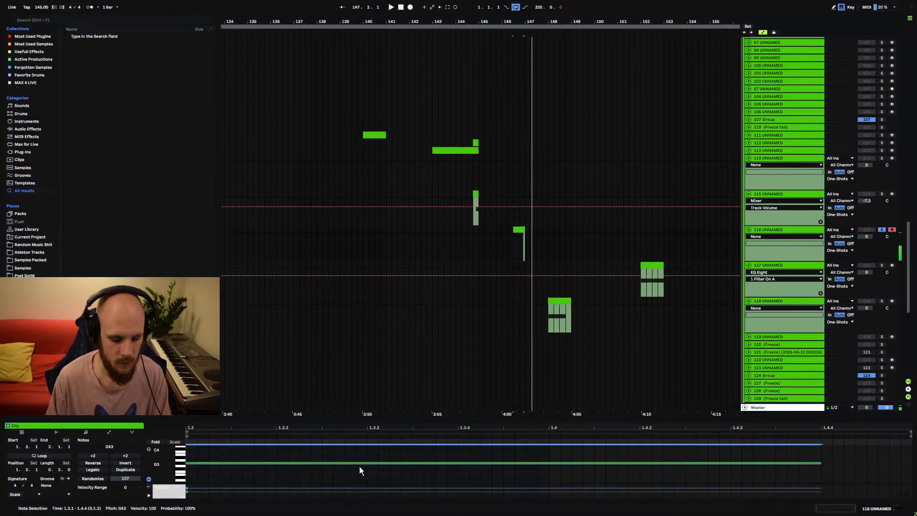
pyautogui.hotkey('shift', 'Up')
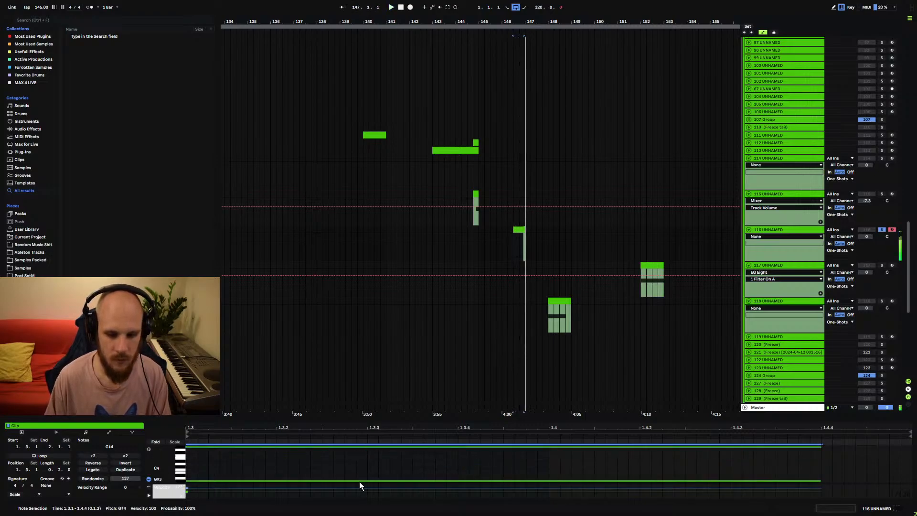
pyautogui.moveTo(357, 488); pyautogui.dragTo(369, 477)
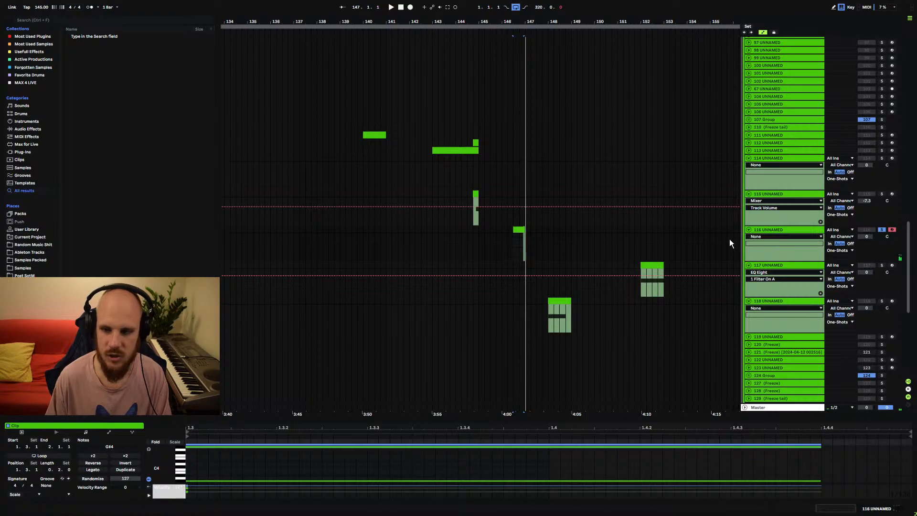
# - Add MTurboReverb to track 116 and load its Shimmer reverb from the Special category
pyautogui.rightClick(542, 251)
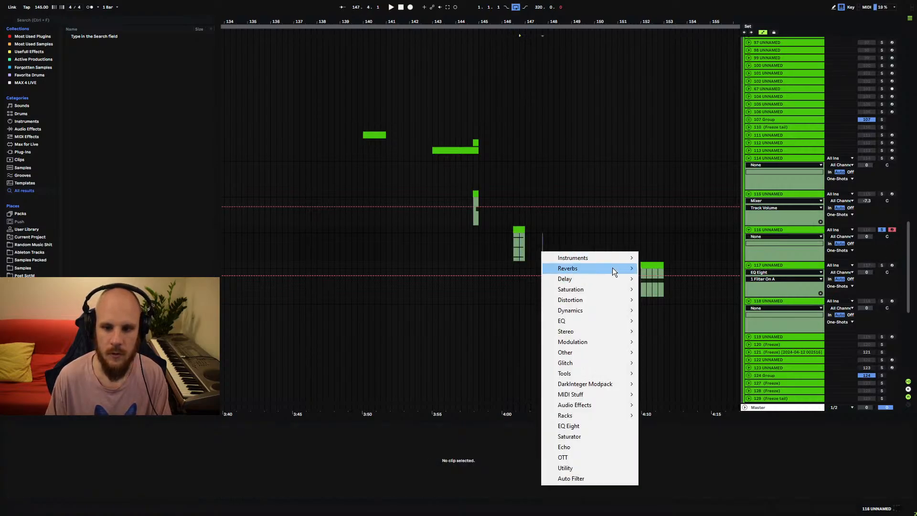
pyautogui.moveTo(612, 267)
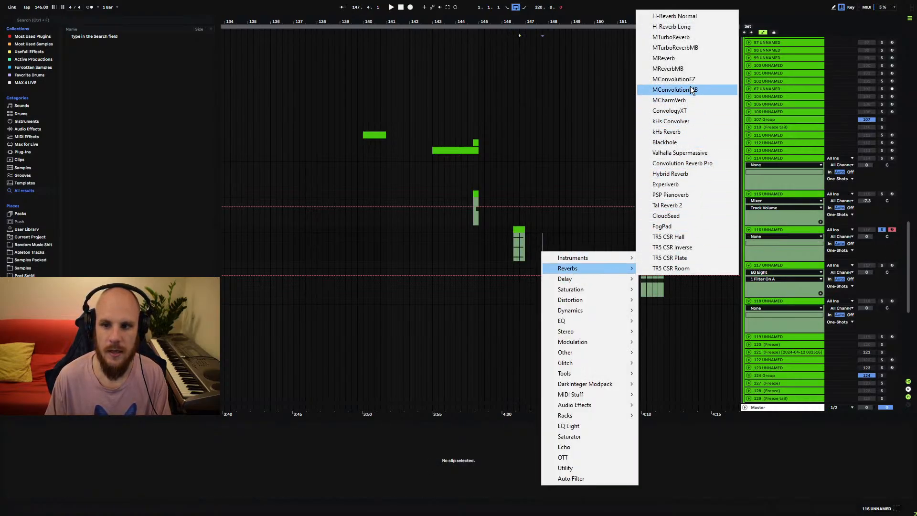
pyautogui.click(688, 37)
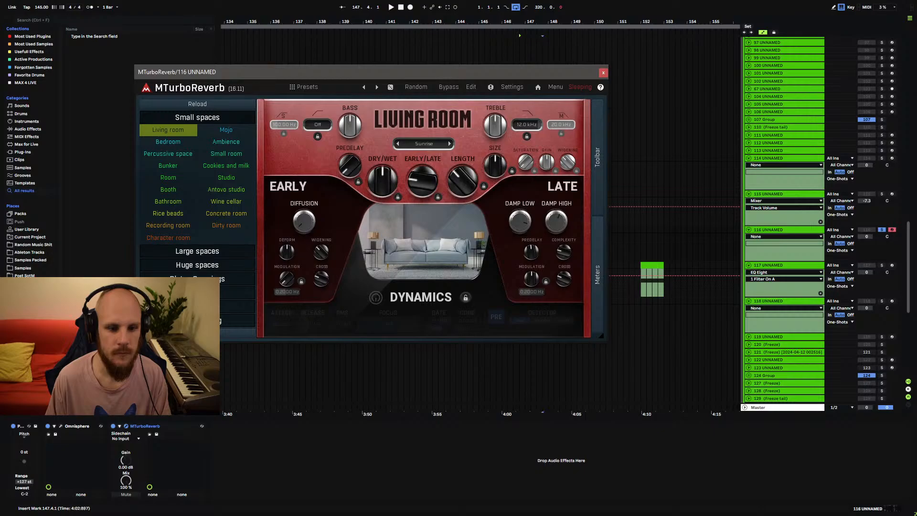
pyautogui.click(197, 306)
pyautogui.click(168, 202)
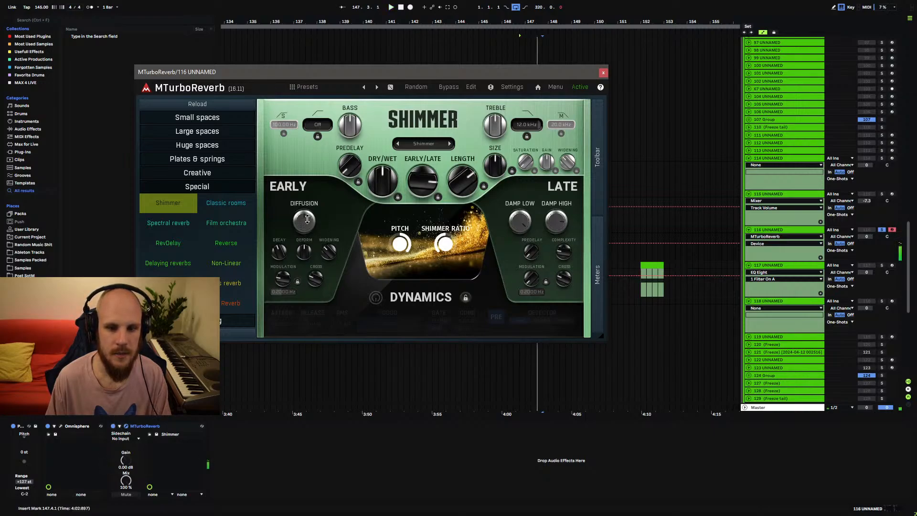
# - Audition the Sparkle, Ethereal and Elysian variants of the Shimmer reverb during playback, then return to the Shimmer variant
pyautogui.click(360, 433)
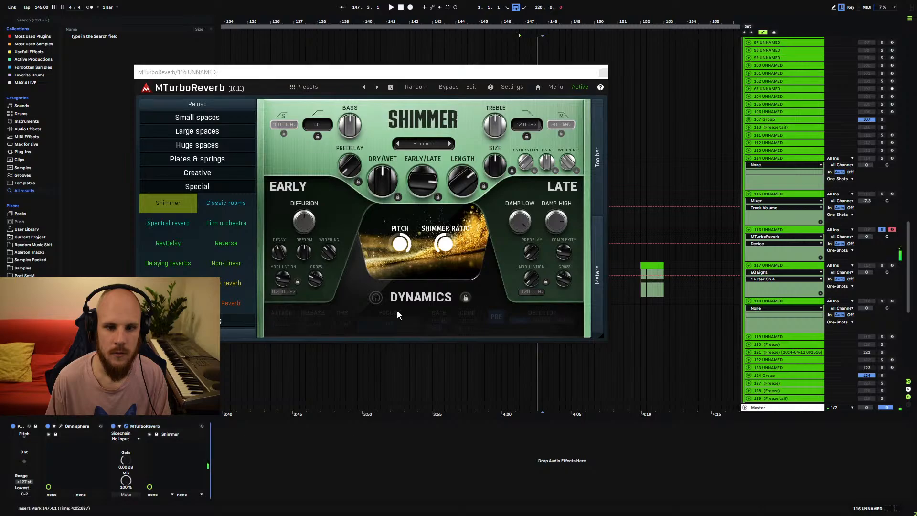
pyautogui.click(425, 147)
pyautogui.click(433, 163)
pyautogui.press('space')
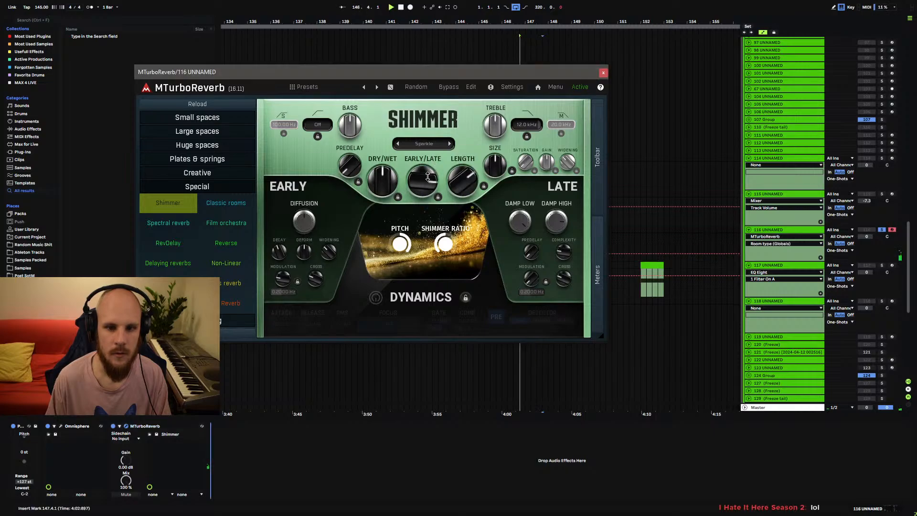
pyautogui.click(425, 144)
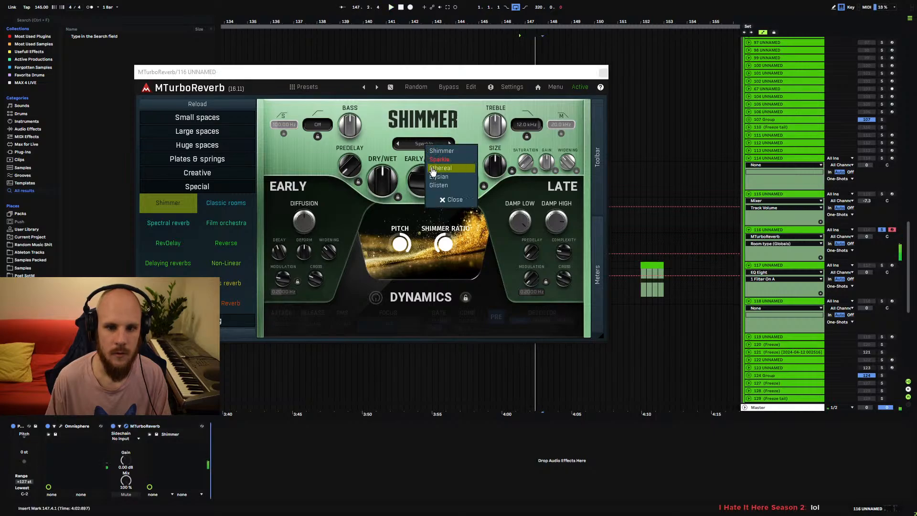
pyautogui.click(429, 177)
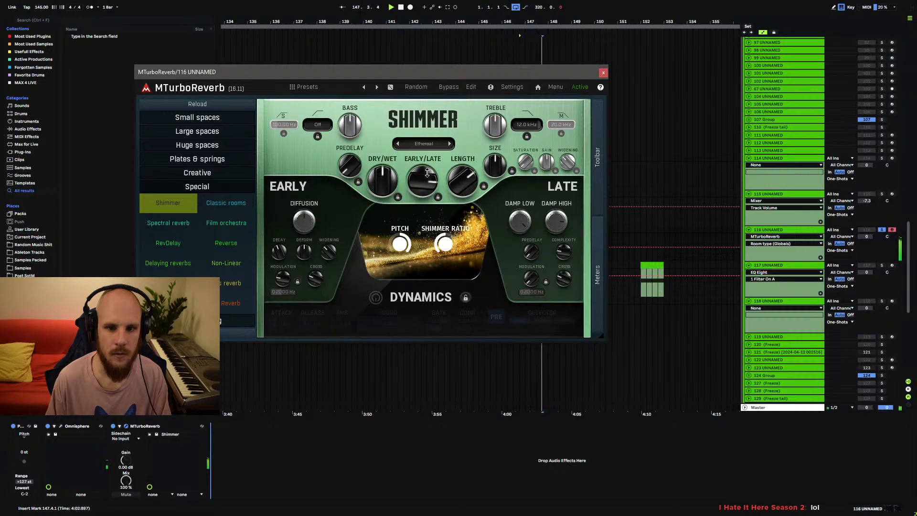
pyautogui.click(423, 144)
pyautogui.click(435, 177)
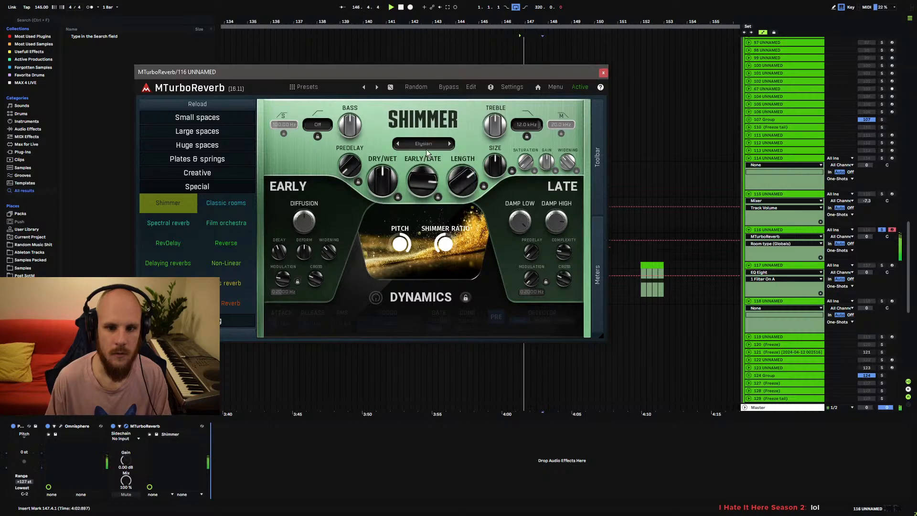
pyautogui.click(426, 143)
pyautogui.click(433, 151)
pyautogui.press('space')
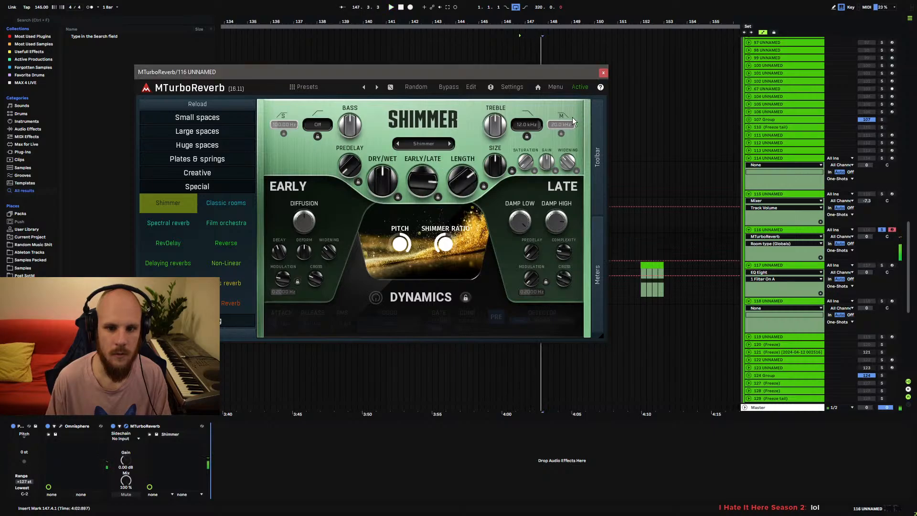
# - Close the reverb window, add EQ Eight to track 116 and place it ahead of MTurboReverb
pyautogui.click(602, 72)
pyautogui.rightClick(363, 443)
pyautogui.click(407, 381)
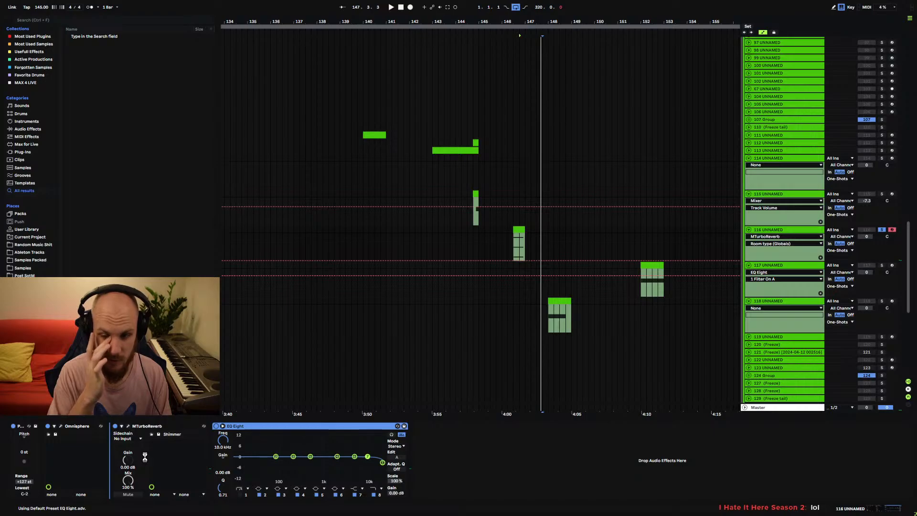
pyautogui.moveTo(145, 457); pyautogui.dragTo(145, 457)
pyautogui.press('space')
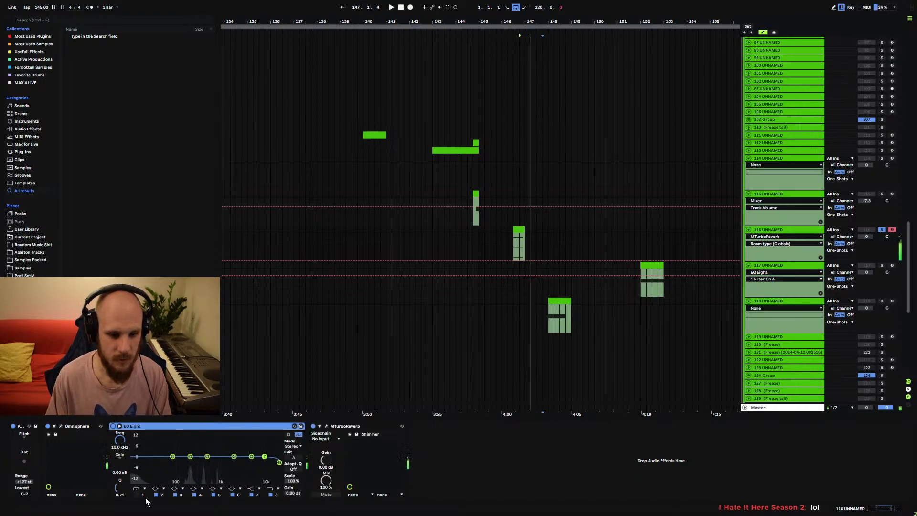
# - Enable filter 1 of track 116's EQ Eight as a low cut at 121 Hz with Q 0.31 and play the clip
pyautogui.click(137, 494)
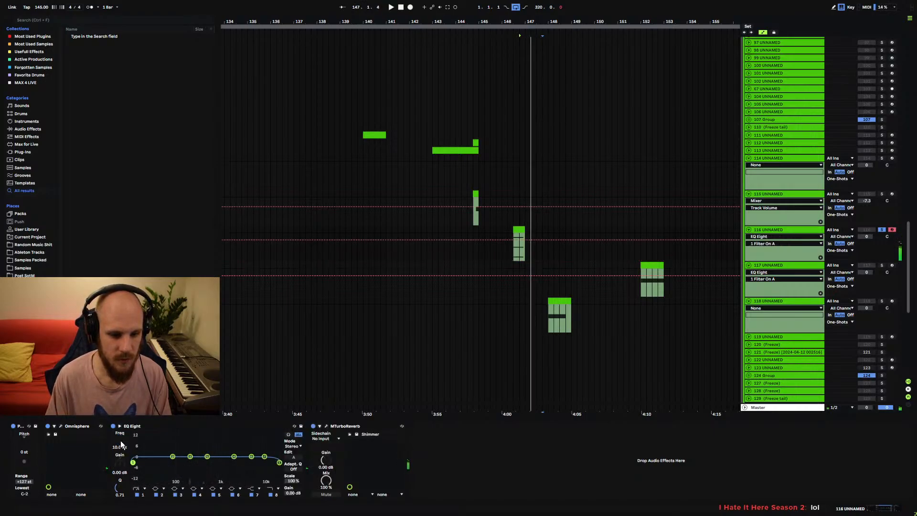
pyautogui.moveTo(120, 440); pyautogui.dragTo(120, 418)
pyautogui.press('space')
pyautogui.moveTo(182, 464); pyautogui.dragTo(182, 471)
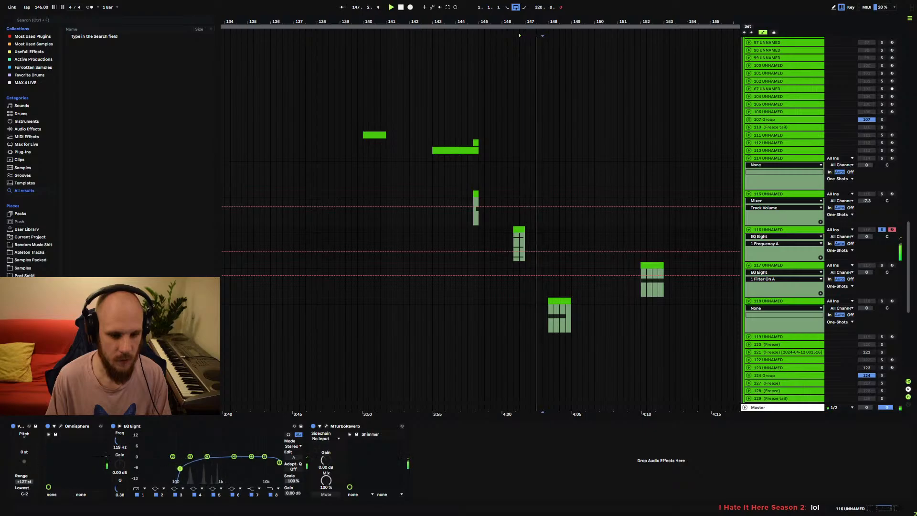
pyautogui.press('space')
pyautogui.click(517, 228)
pyautogui.press('space')
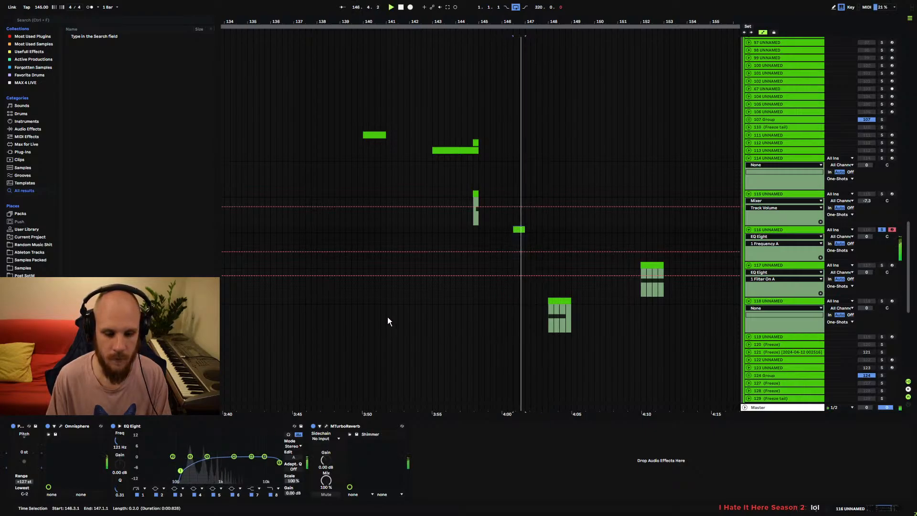
# - Set the shimmer ratio to 100% and turn the high-cut off in track 116's MTurboReverb, then play the clip
pyautogui.click(327, 427)
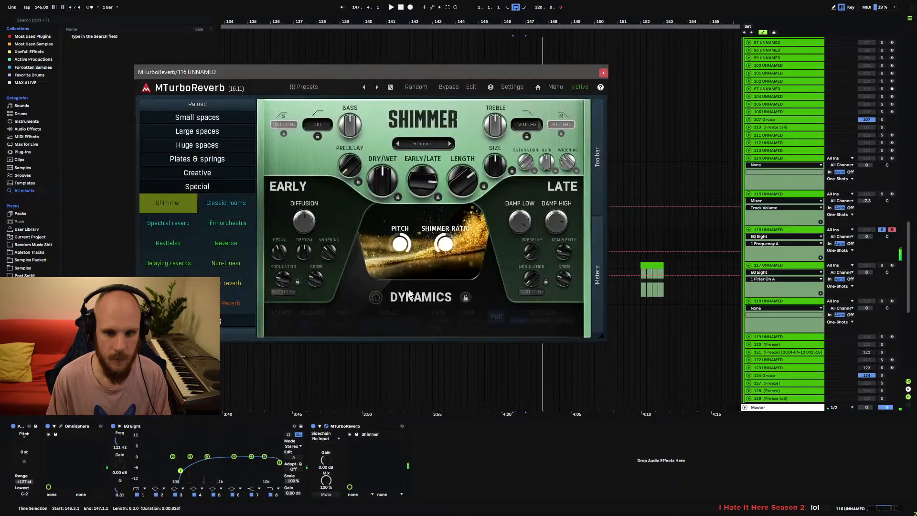
pyautogui.click(399, 245)
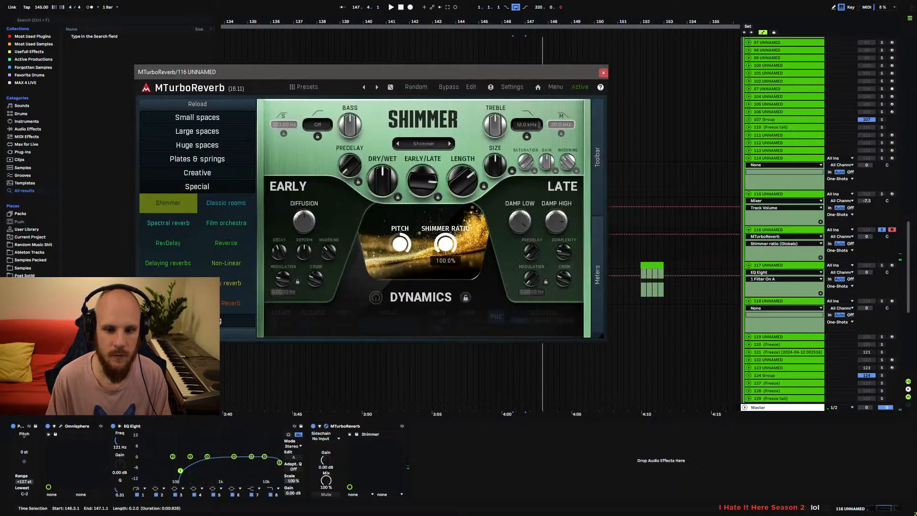
pyautogui.press('space')
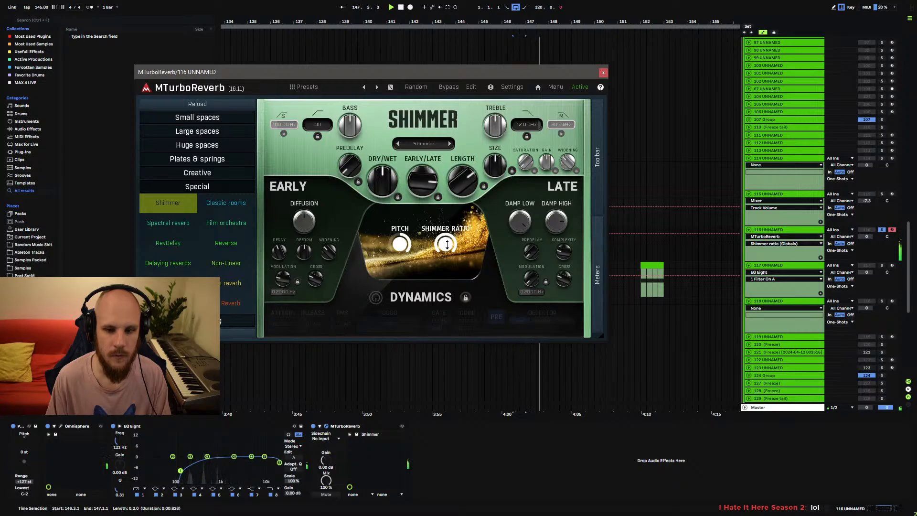
pyautogui.doubleClick(537, 128)
pyautogui.press('space')
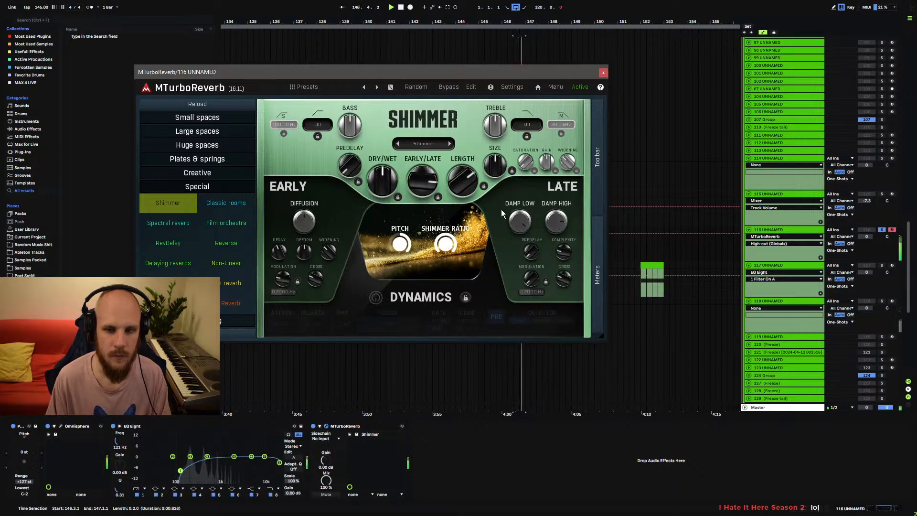
# - Boost track 116's EQ Eight by about 9 dB at 3.30 kHz
pyautogui.moveTo(251, 457); pyautogui.dragTo(243, 442)
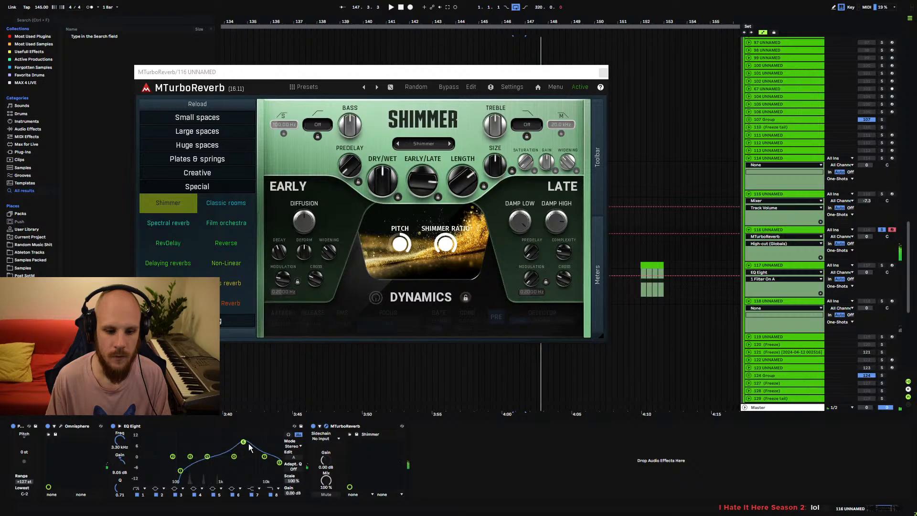
pyautogui.rightClick(471, 463)
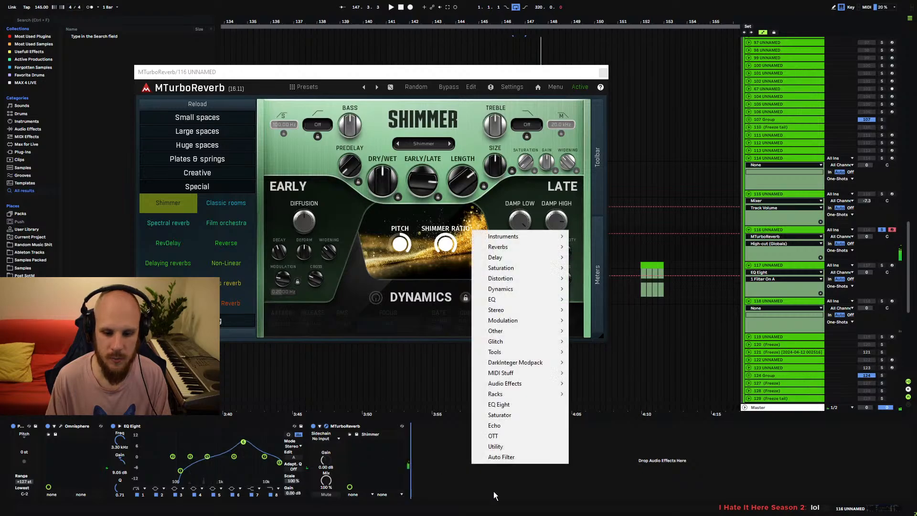
pyautogui.click(505, 426)
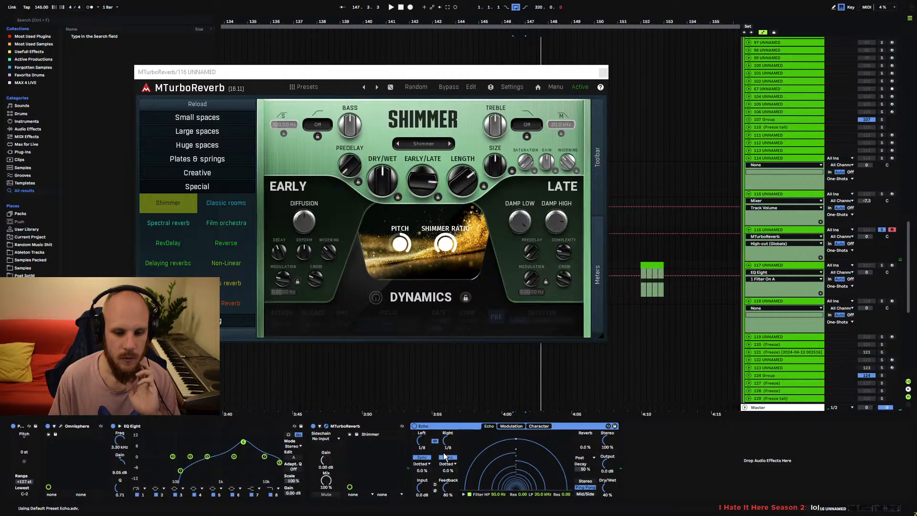
pyautogui.press('Delete')
# - Add Overdrive to track 116 ahead of EQ Eight, with bandwidth 2.27 and Drive at 0%, and close the reverb window
pyautogui.rightClick(468, 453)
pyautogui.moveTo(528, 369)
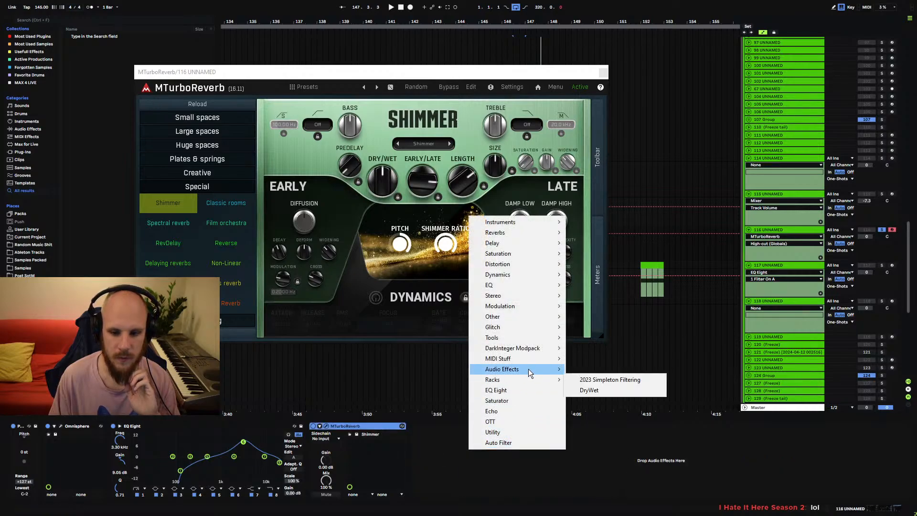
pyautogui.click(608, 263)
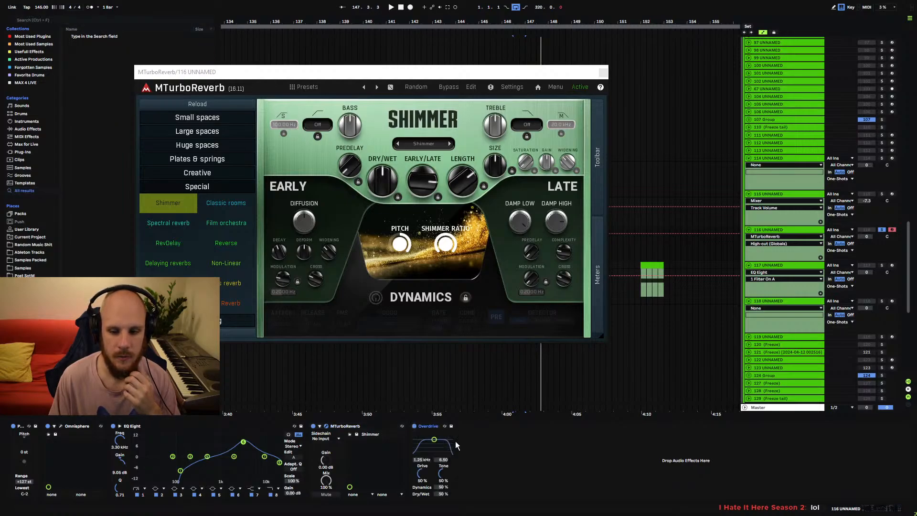
pyautogui.moveTo(430, 428); pyautogui.dragTo(169, 472)
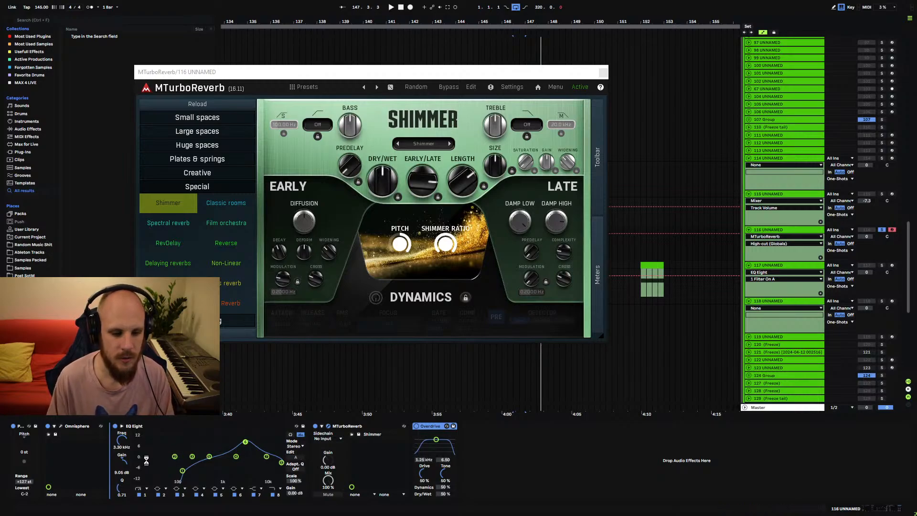
pyautogui.moveTo(147, 460); pyautogui.dragTo(121, 449)
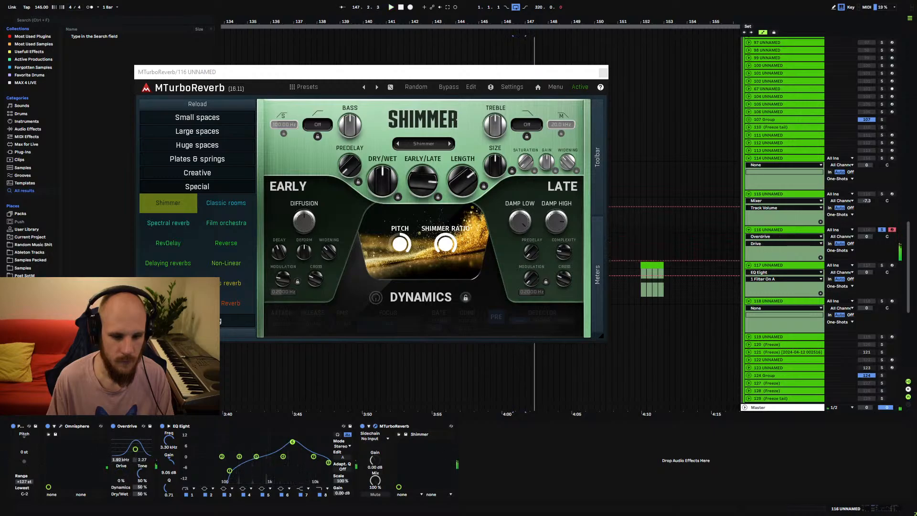
pyautogui.click(603, 72)
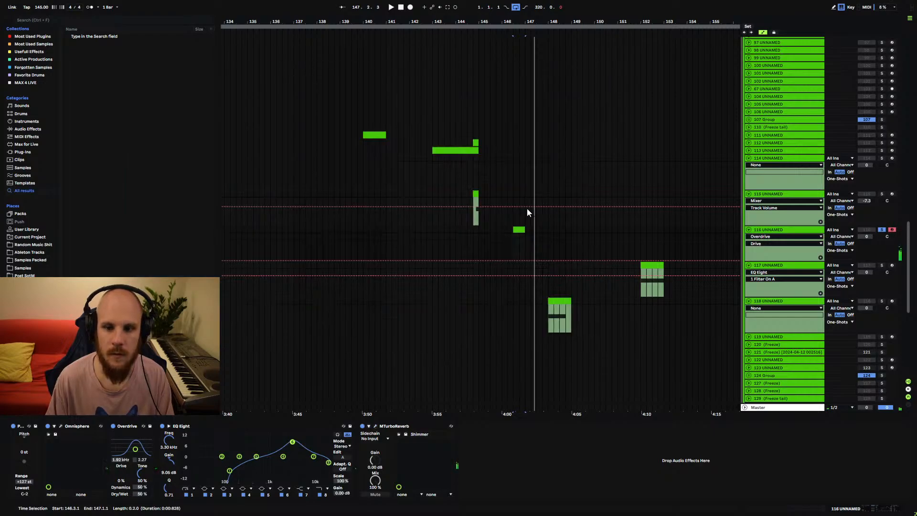
# - Automate Overdrive's Drive to rise from 0% to 100% across track 116's clip and play it
pyautogui.click(507, 250)
pyautogui.moveTo(524, 261); pyautogui.dragTo(524, 233)
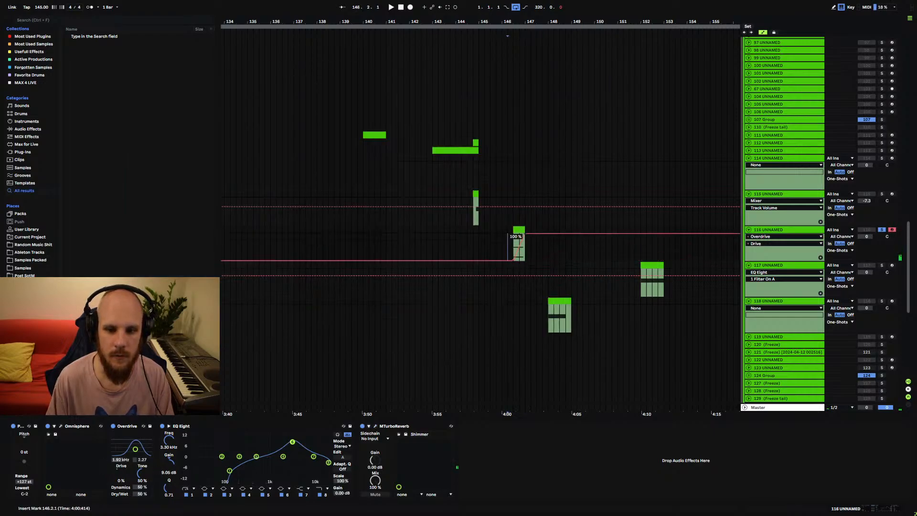
pyautogui.click(514, 243)
pyautogui.press('space')
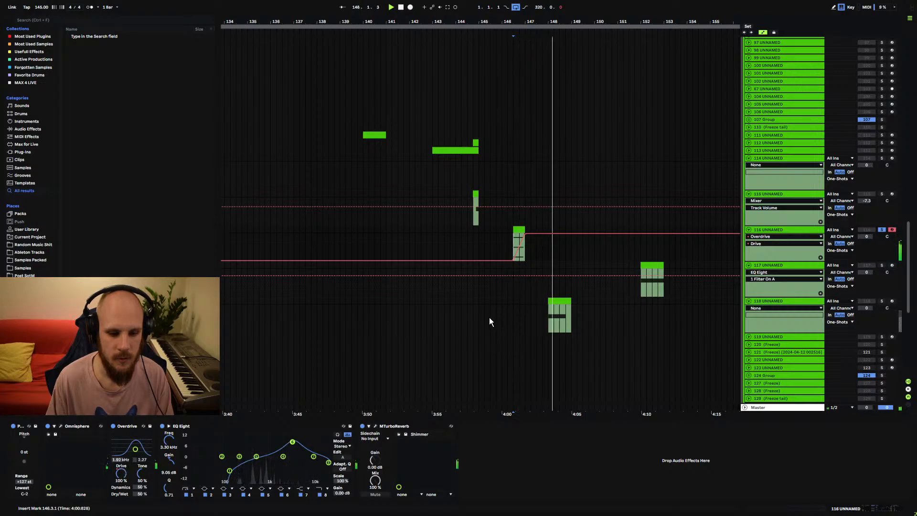
# - Unsolo track 116, lower its volume to about -6.9 dB and play it with the full mix
pyautogui.press('space')
pyautogui.click(882, 230)
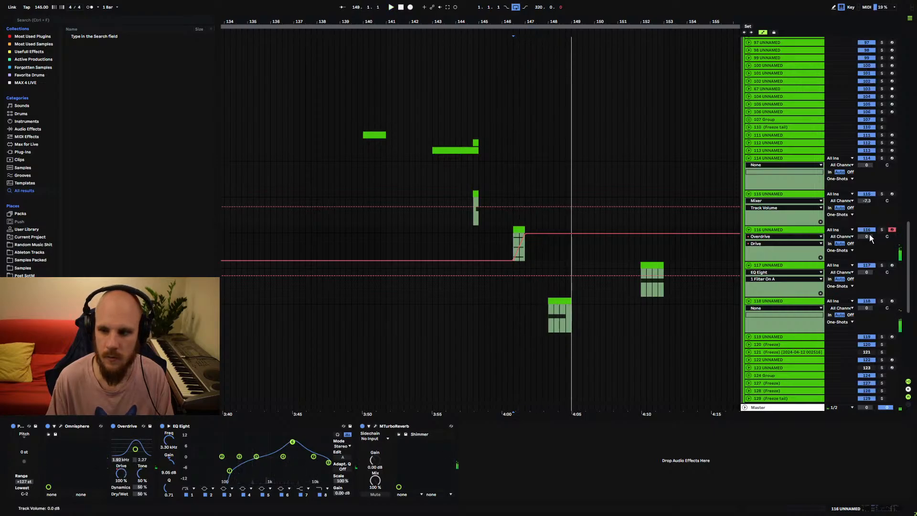
pyautogui.moveTo(870, 237)
pyautogui.mouseDown()
pyautogui.moveTo(869, 251)
pyautogui.moveTo(866, 236)
pyautogui.mouseUp()
pyautogui.press('space')
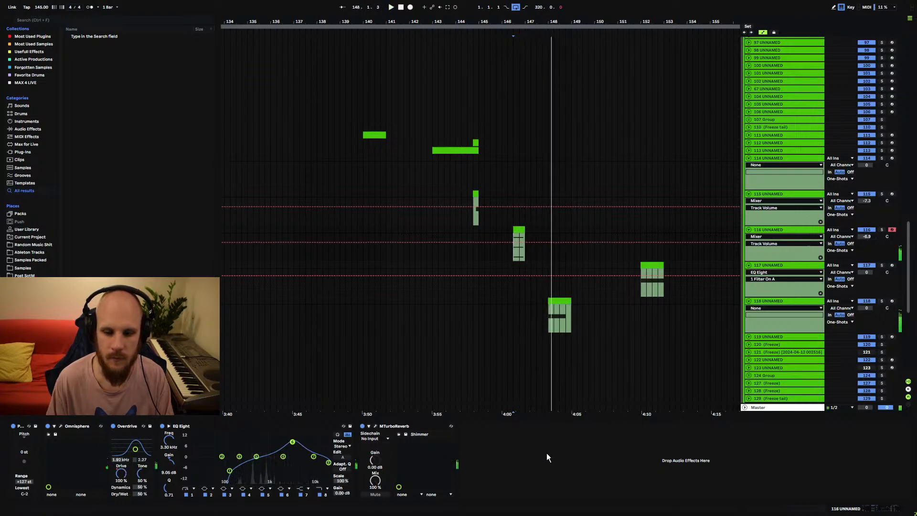
# - Add EchoBoyJr at the end of track 116's chain, raise its feedback and set the echo time to dotted 1/8
pyautogui.rightClick(522, 468)
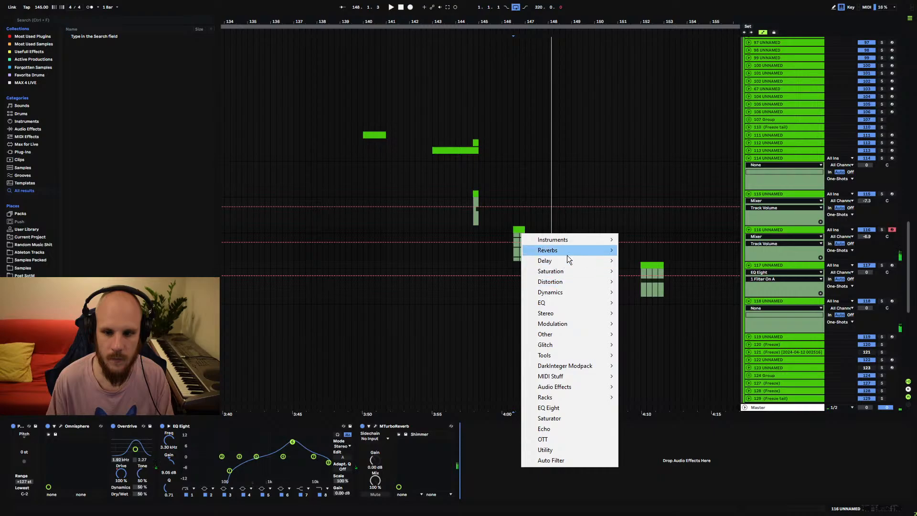
pyautogui.moveTo(571, 260)
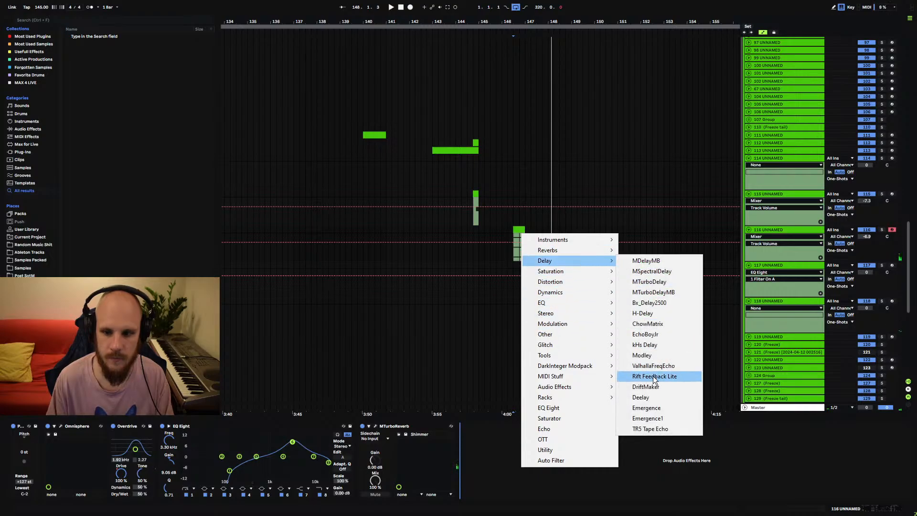
pyautogui.click(658, 337)
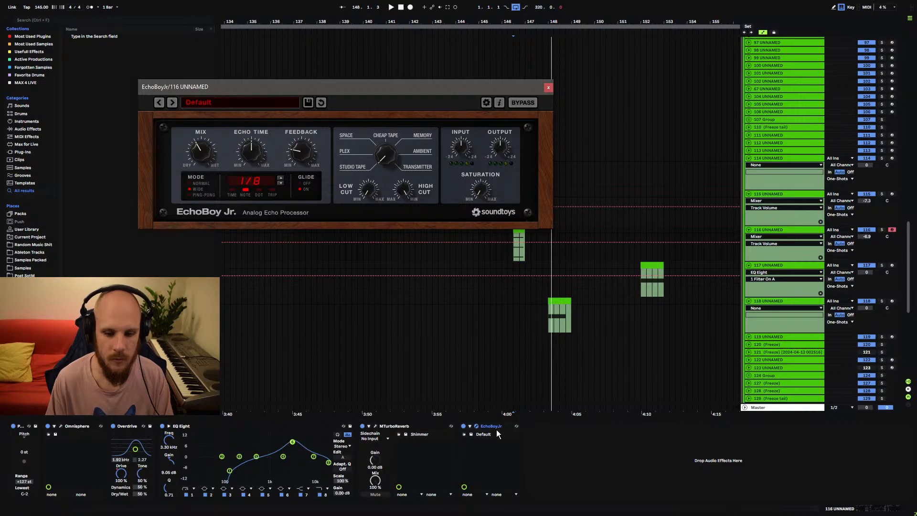
pyautogui.moveTo(309, 151); pyautogui.dragTo(322, 134)
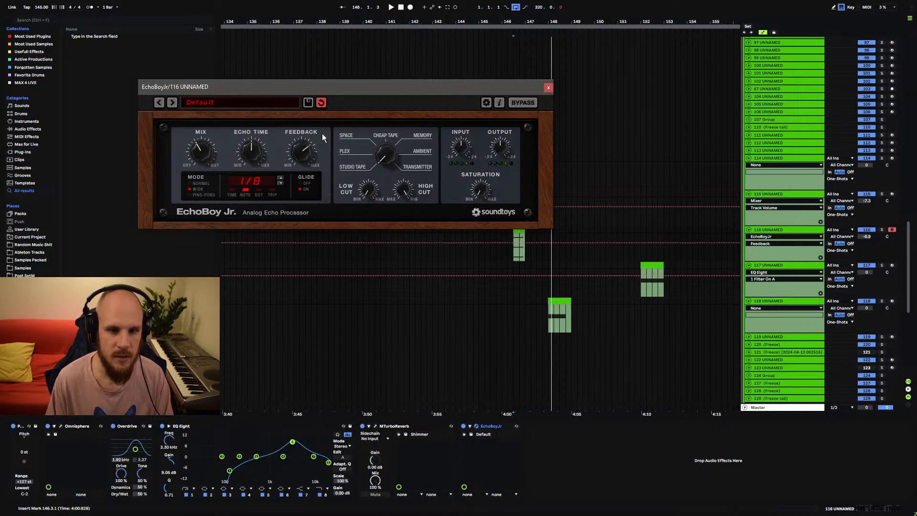
pyautogui.click(258, 190)
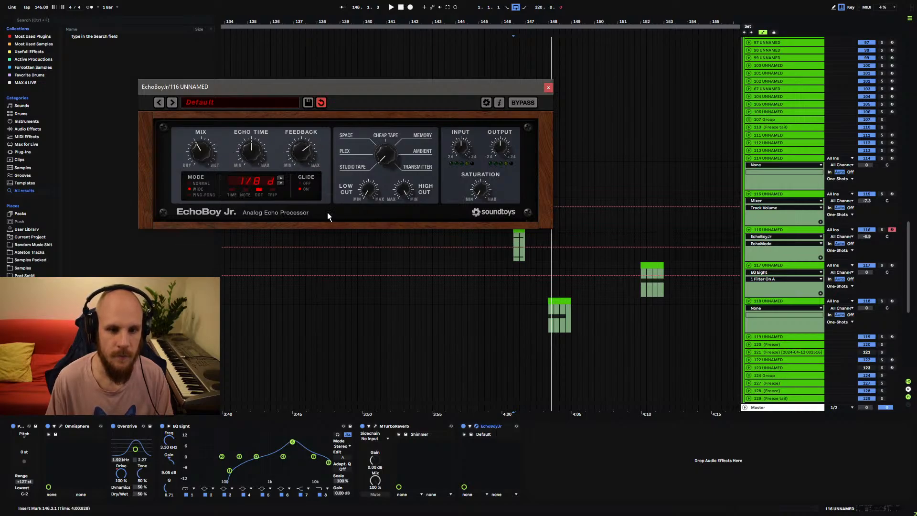
# - Check track 116's reverb settings, then fine-tune EchoBoy Jr.'s mix and feedback during playback and close its window
pyautogui.click(376, 426)
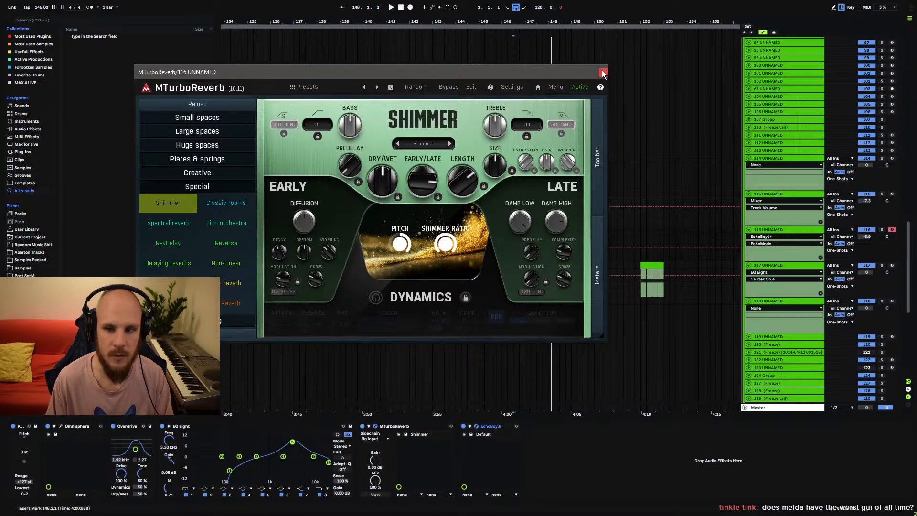
pyautogui.click(603, 73)
pyautogui.press('space')
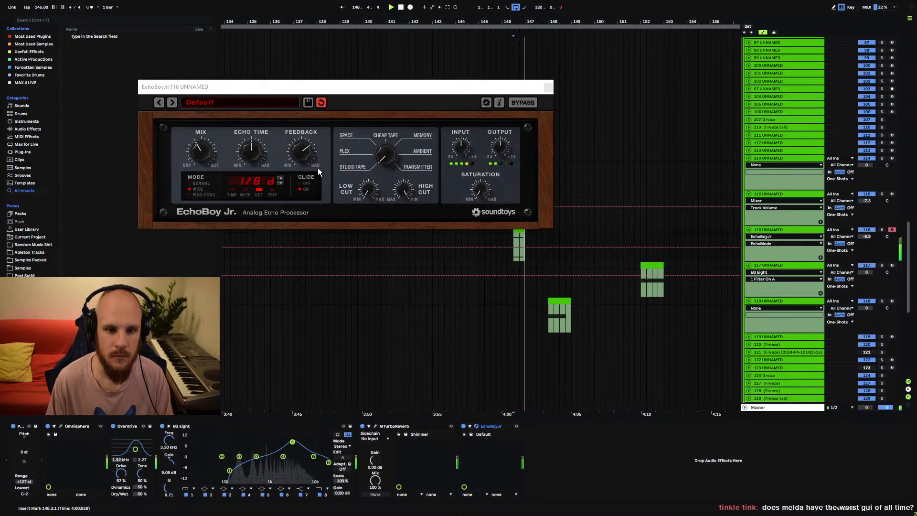
pyautogui.click(303, 152)
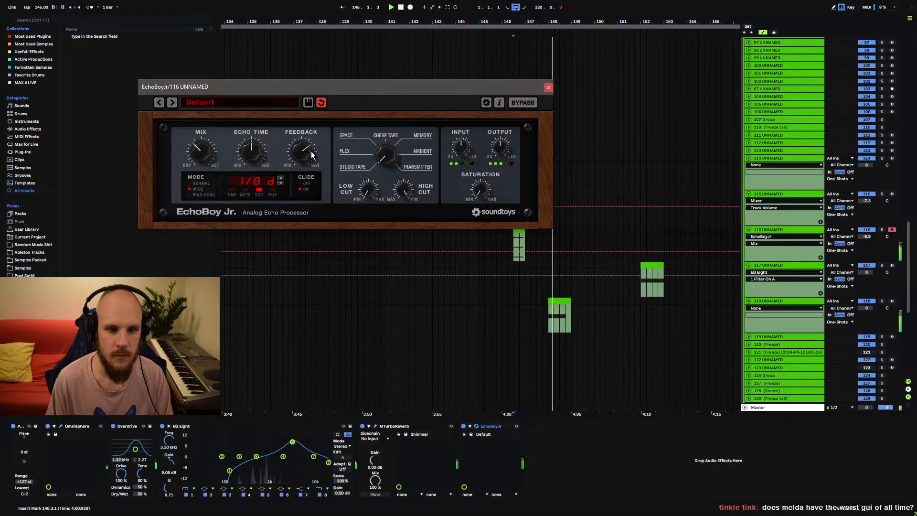
pyautogui.click(549, 87)
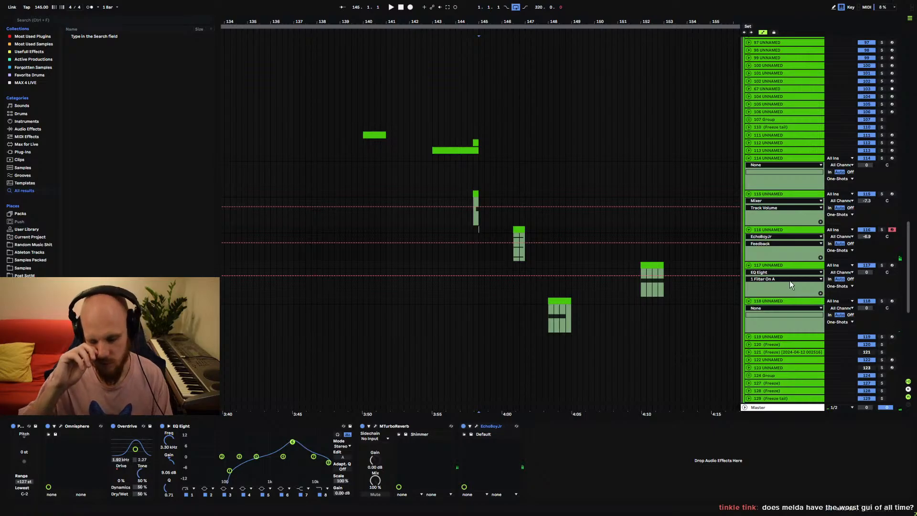
# - Add MTurboReverb to track 118, load Air chamber from Large spaces, and adjust its dry/wet and length
pyautogui.click(787, 301)
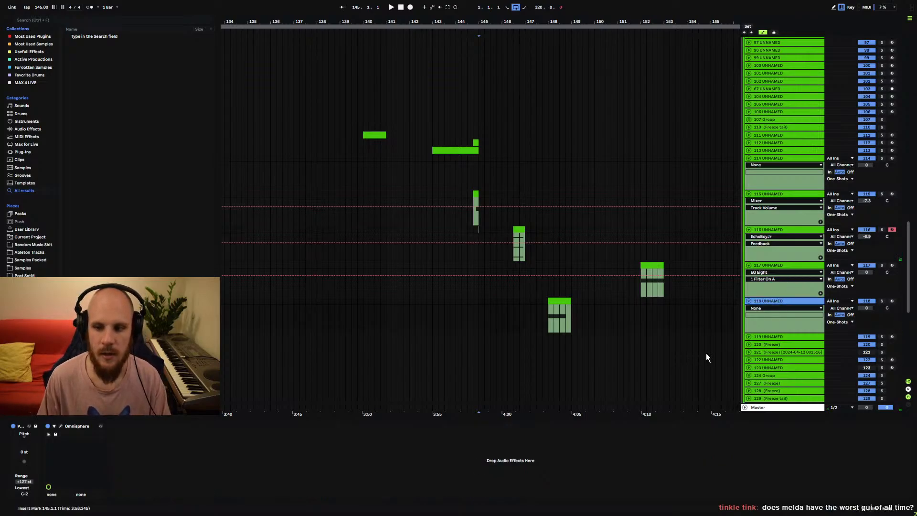
pyautogui.rightClick(484, 463)
pyautogui.moveTo(552, 248)
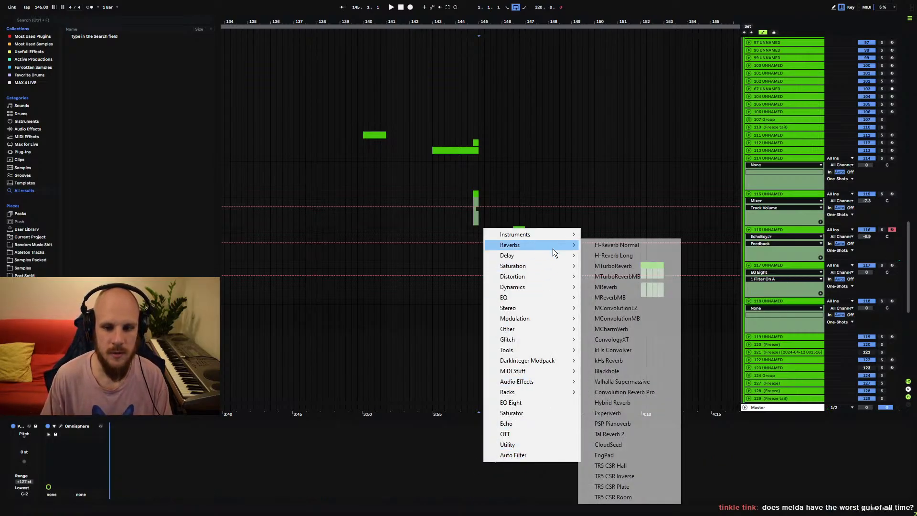
pyautogui.click(635, 268)
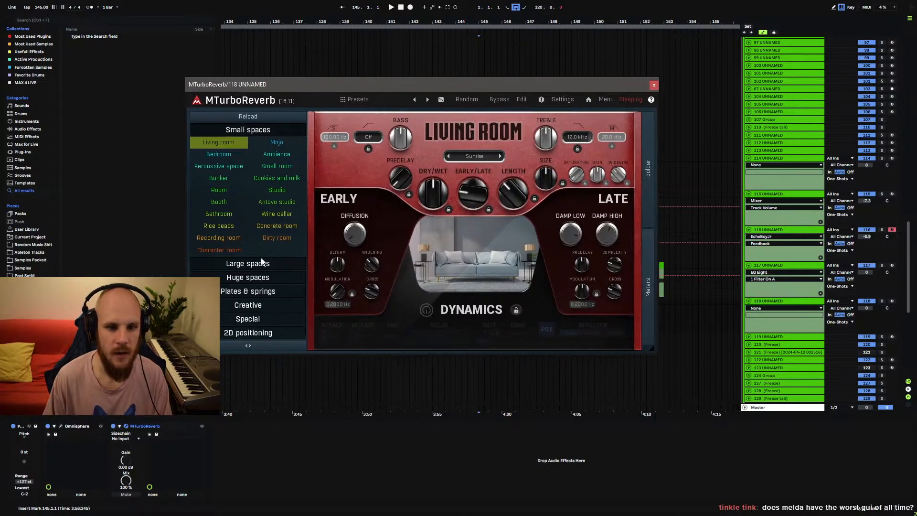
pyautogui.click(262, 263)
pyautogui.click(218, 177)
pyautogui.moveTo(434, 193); pyautogui.dragTo(433, 206)
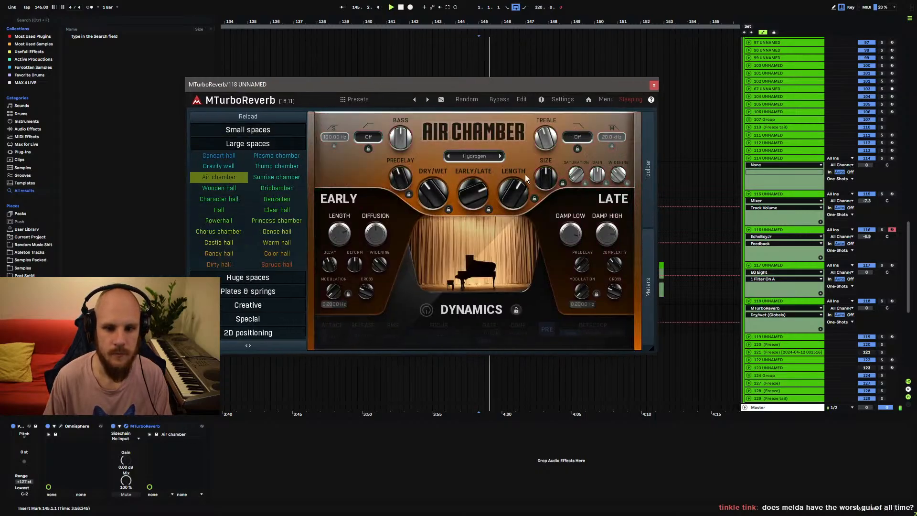
pyautogui.moveTo(513, 193); pyautogui.dragTo(513, 197)
# - Close the reverb window and lower track 118's volume to about -4.8 dB during playback
pyautogui.click(654, 85)
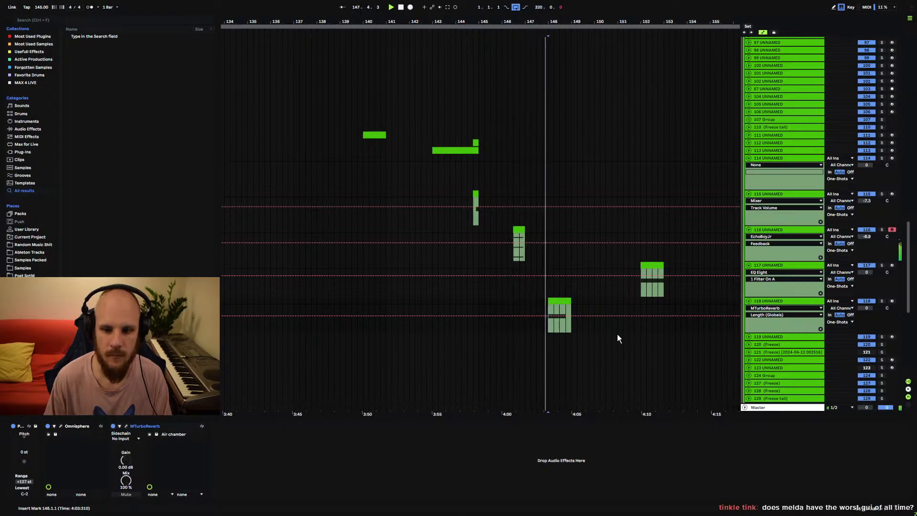
pyautogui.moveTo(866, 309); pyautogui.dragTo(867, 320)
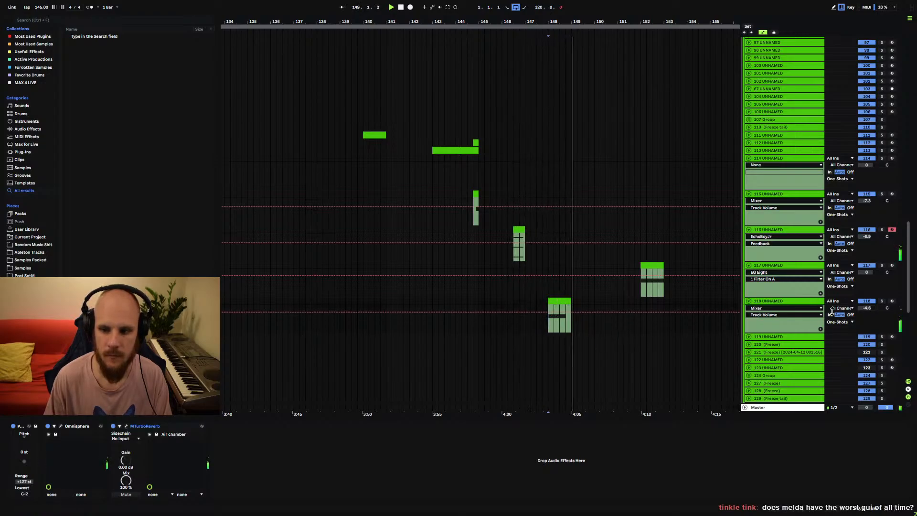
pyautogui.click(772, 302)
pyautogui.press('space')
# - Add Auto Filter to track 118 between Omnisphere and MTurboReverb and raise its frequency to 19.9 kHz
pyautogui.click(254, 457)
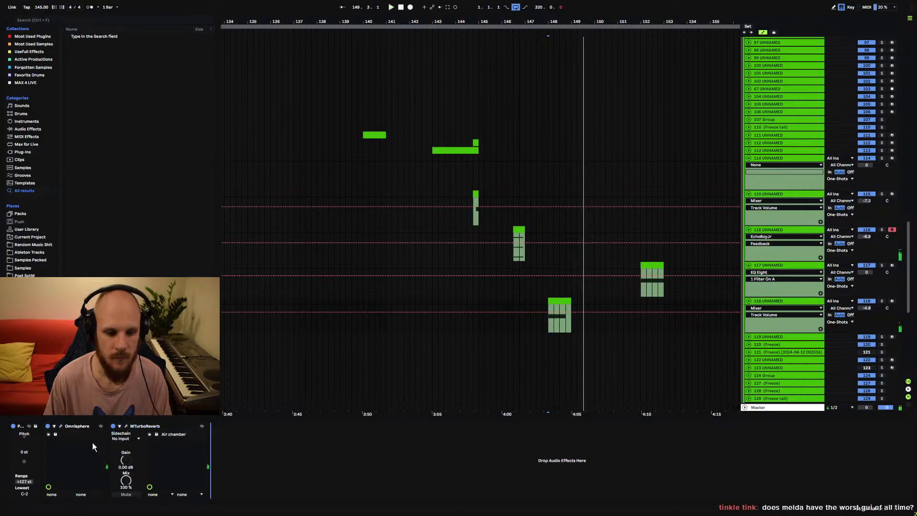
pyautogui.rightClick(316, 478)
pyautogui.click(358, 466)
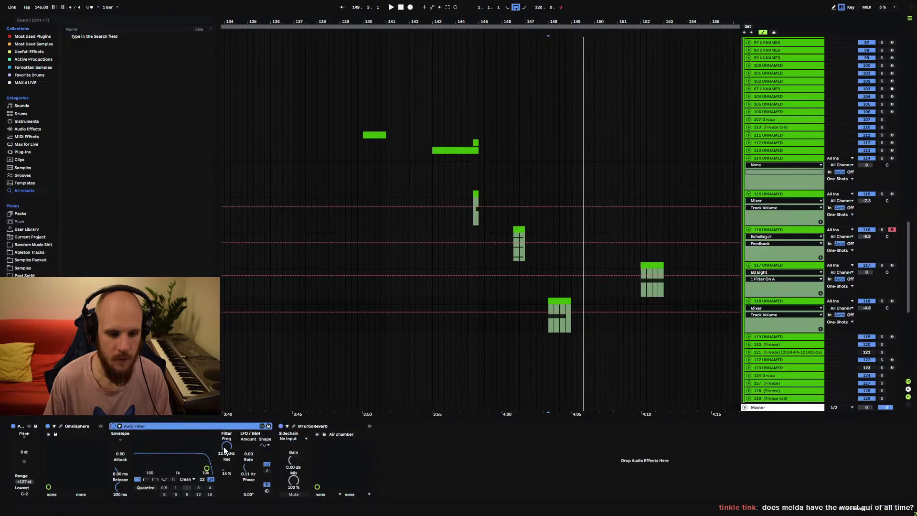
pyautogui.moveTo(225, 449); pyautogui.dragTo(236, 444)
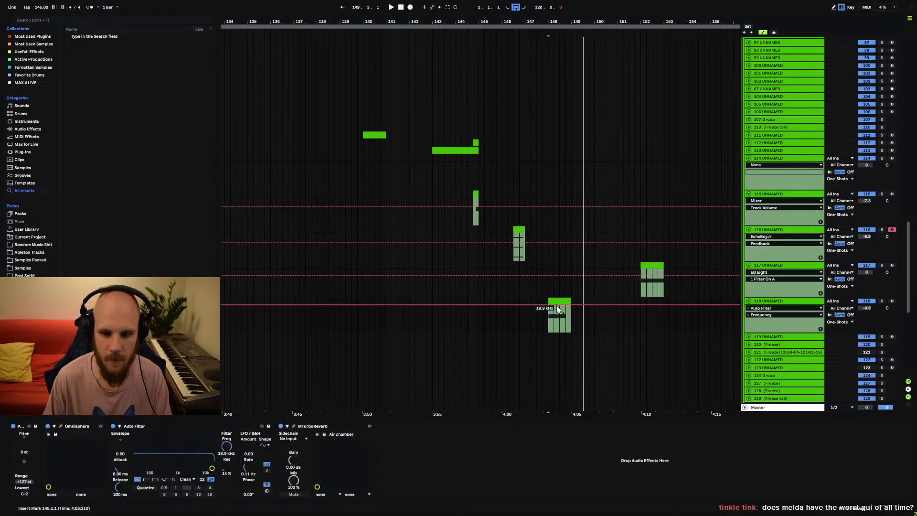
# - Automate track 118's Auto Filter frequency to sweep down to about 2.48 kHz within the clip and play it back
pyautogui.moveTo(560, 306); pyautogui.dragTo(560, 313)
pyautogui.press('space')
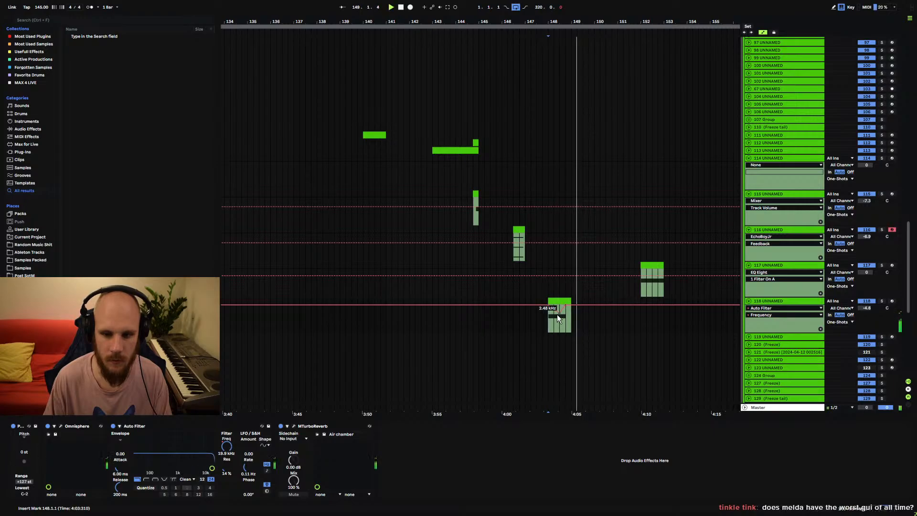
pyautogui.press('space')
pyautogui.press('space')
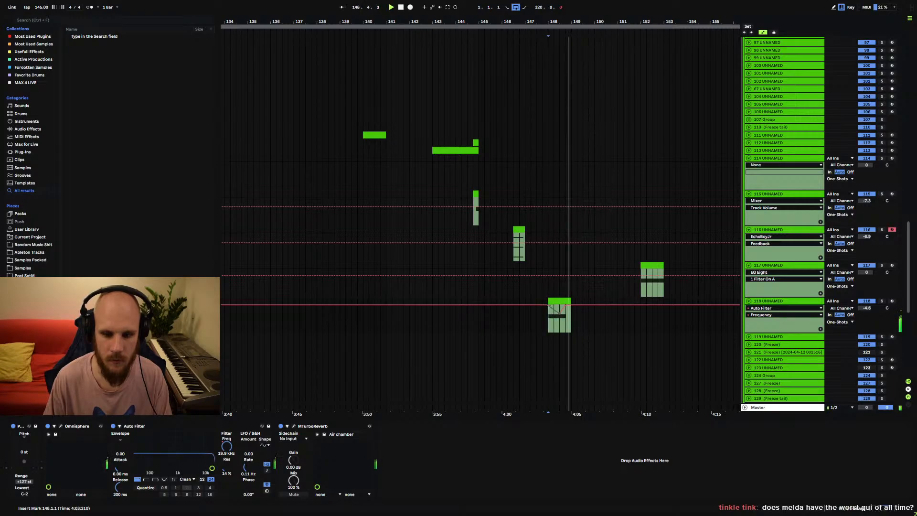
# - Add Echo after MTurboReverb on track 118, set both delay times to 1/4 and raise the feedback to 71 %
pyautogui.rightClick(410, 461)
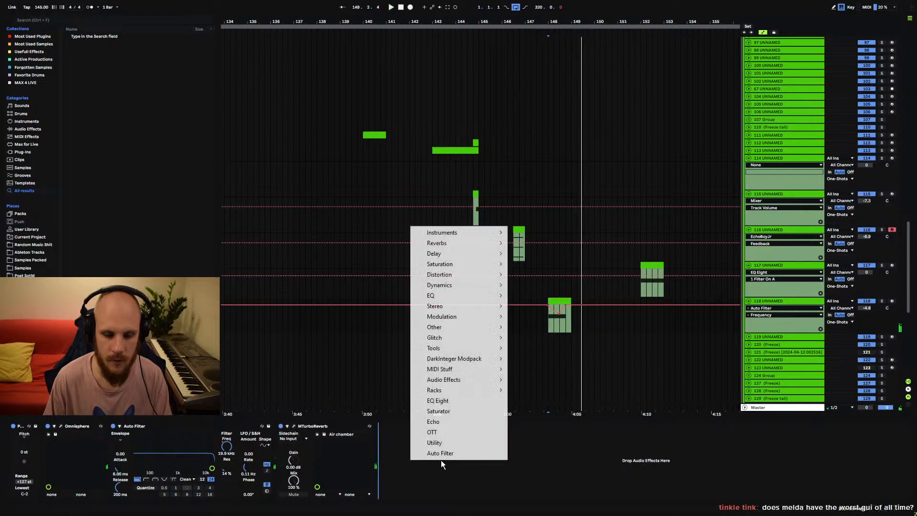
pyautogui.click(451, 421)
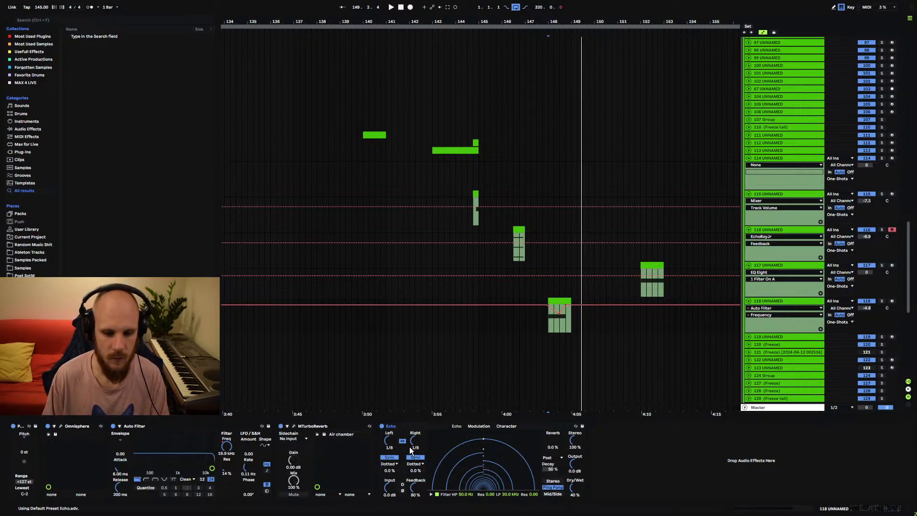
pyautogui.moveTo(416, 445); pyautogui.dragTo(416, 438)
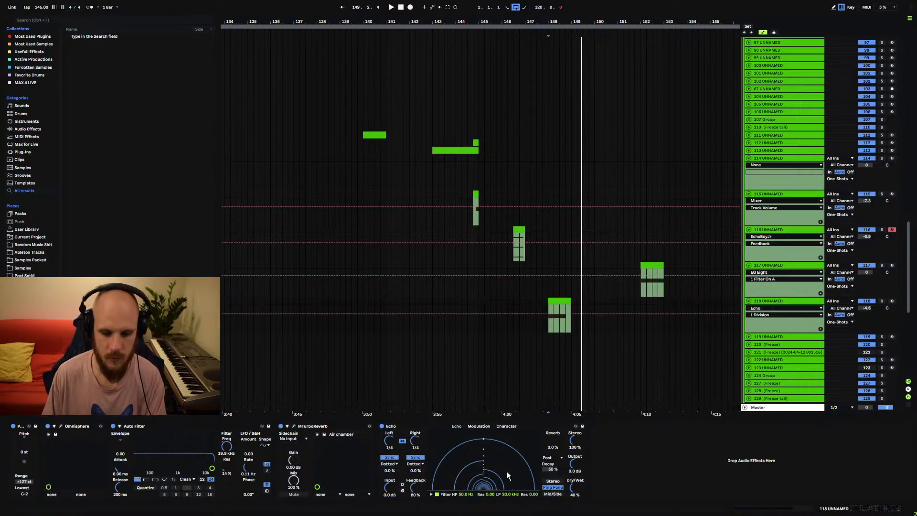
pyautogui.moveTo(420, 490); pyautogui.dragTo(420, 496)
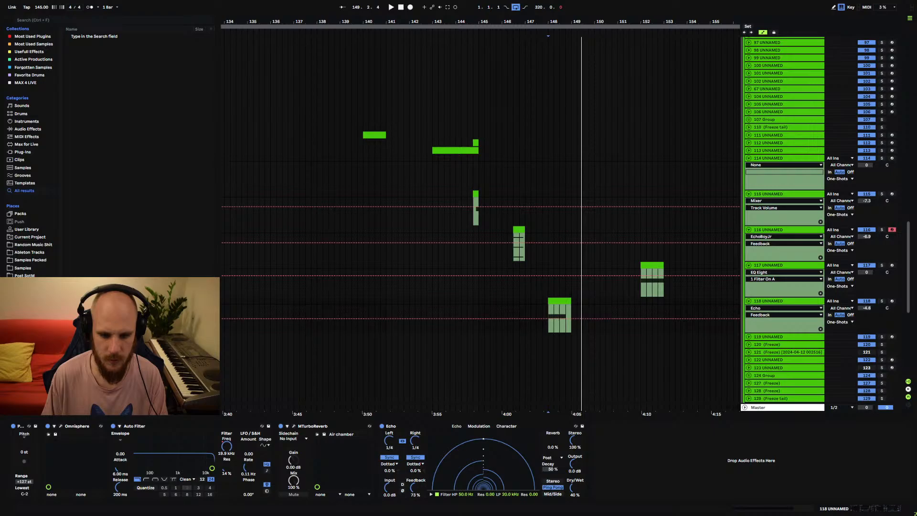
# - Automate Echo's dry/wet on track 118 to rise from 0 to 40 % inside the clip and play it back
pyautogui.click(574, 488)
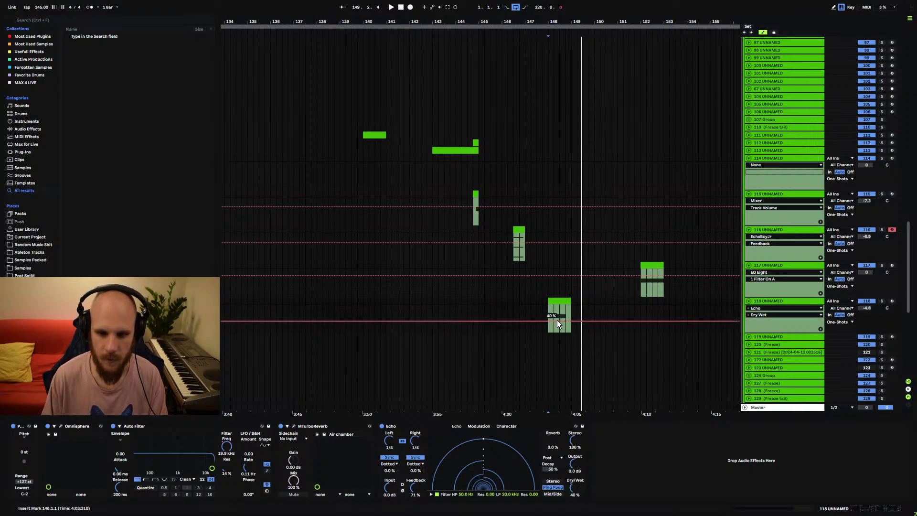
pyautogui.moveTo(568, 33); pyautogui.dragTo(567, 46)
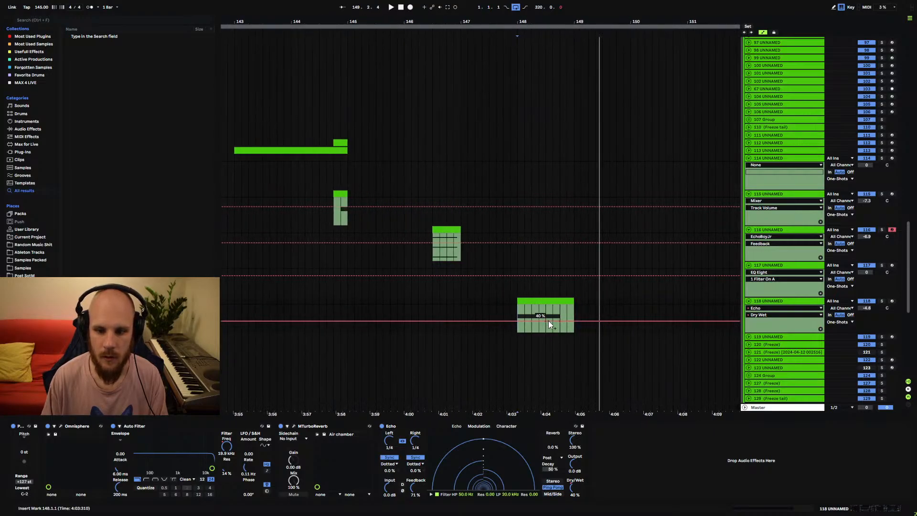
pyautogui.moveTo(546, 321); pyautogui.dragTo(538, 332)
pyautogui.press('space')
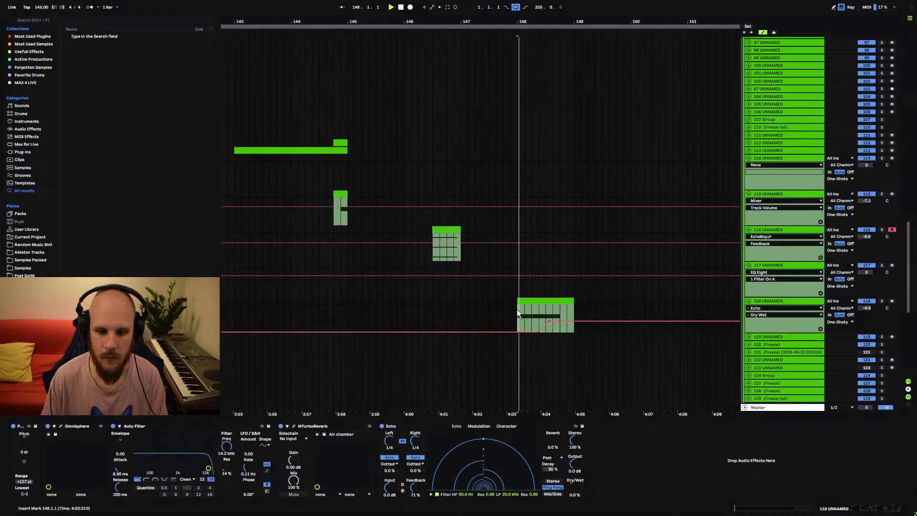
# - Automate Echo's input gain to ramp up from -40 dB to 0 dB near the start of track 118's clip, auditioning the timing
pyautogui.click(392, 487)
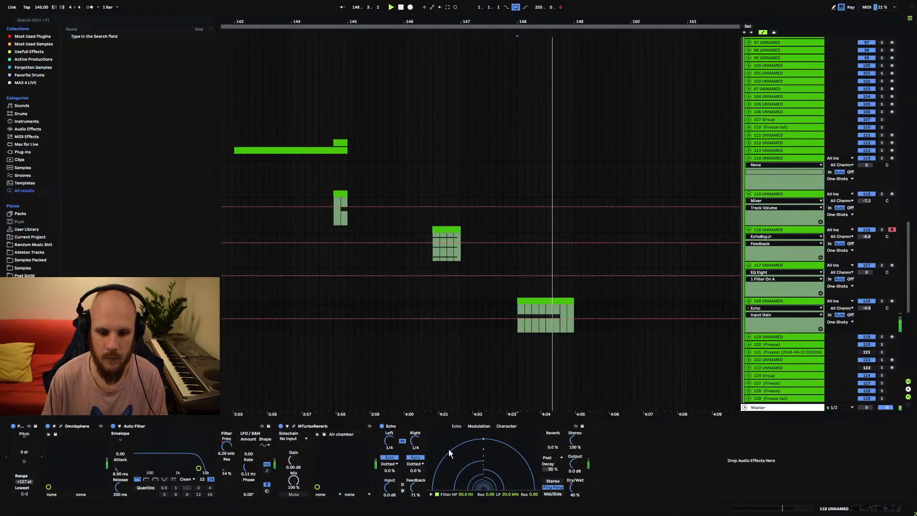
pyautogui.click(555, 319)
pyautogui.moveTo(541, 318)
pyautogui.mouseDown()
pyautogui.moveTo(539, 332)
pyautogui.moveTo(546, 318)
pyautogui.mouseUp()
pyautogui.press('space')
pyautogui.press('space')
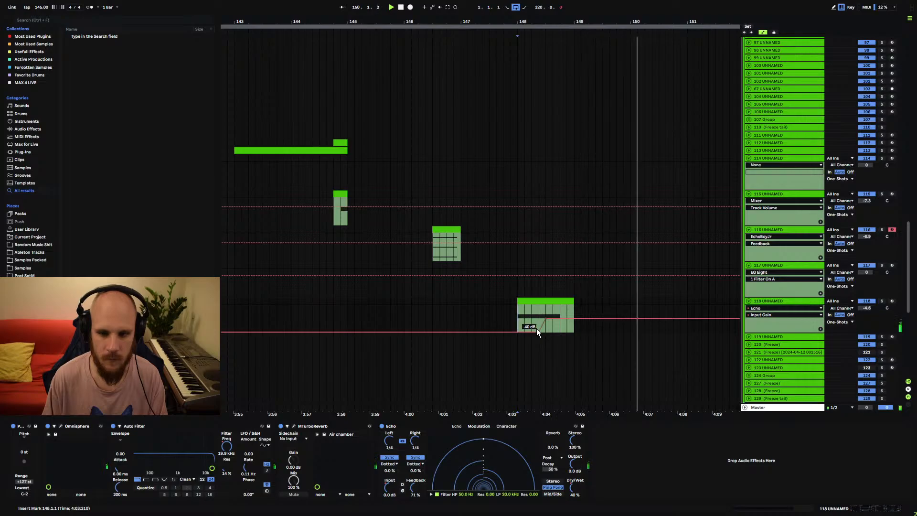
pyautogui.press('space')
pyautogui.moveTo(538, 332)
pyautogui.mouseDown()
pyautogui.moveTo(524, 332)
pyautogui.moveTo(539, 319)
pyautogui.mouseUp()
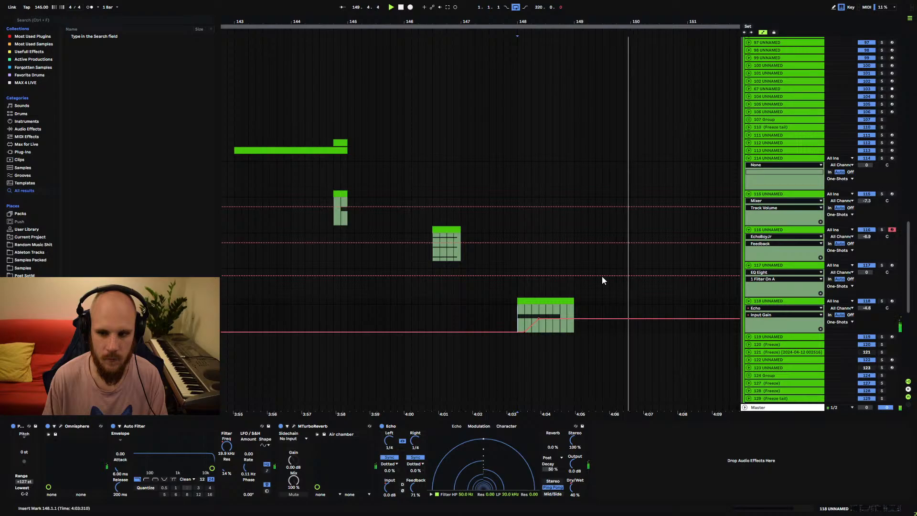
# - Try Echo's delay times at 1/8 on track 118 while replaying the clip
pyautogui.moveTo(499, 22)
pyautogui.mouseDown()
pyautogui.moveTo(499, 2)
pyautogui.moveTo(500, 13)
pyautogui.mouseUp()
pyautogui.press('space')
pyautogui.press('space')
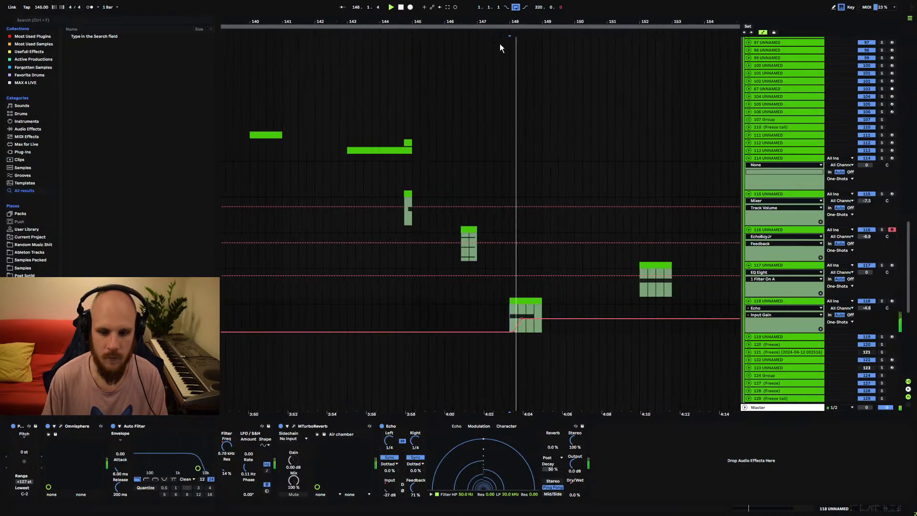
pyautogui.moveTo(416, 440); pyautogui.dragTo(416, 446)
pyautogui.press('space')
pyautogui.press('space')
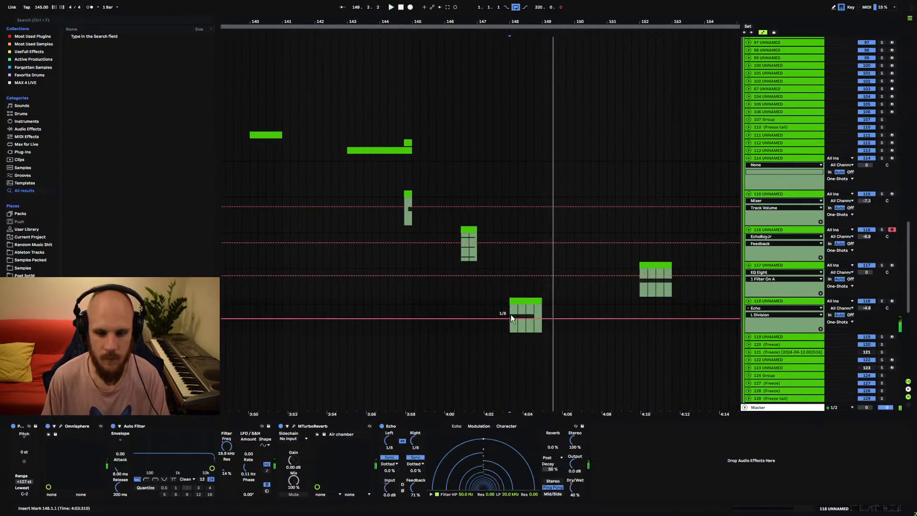
# - Switch Echo's delay mode from Dotted to Notes, set both times to 1/4 and raise the feedback to 77 % during playback
pyautogui.click(382, 426)
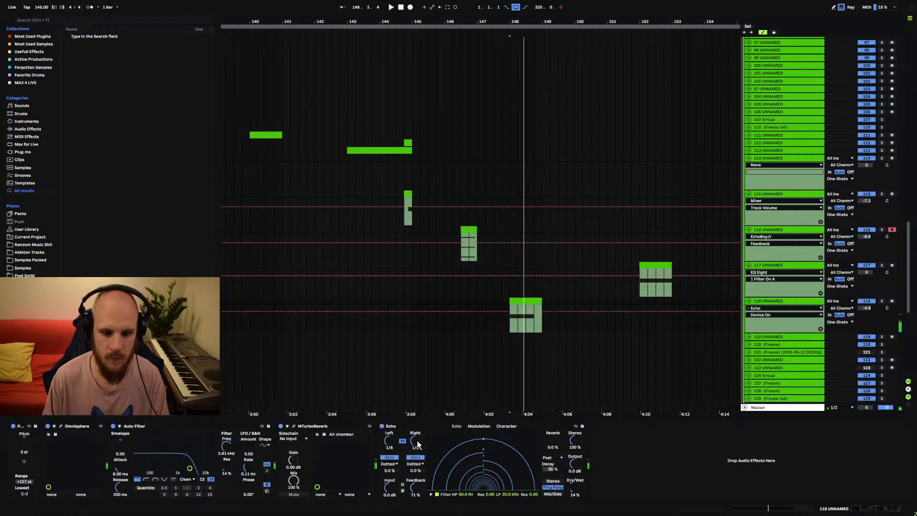
pyautogui.click(417, 463)
pyautogui.click(417, 470)
pyautogui.moveTo(416, 441); pyautogui.dragTo(416, 434)
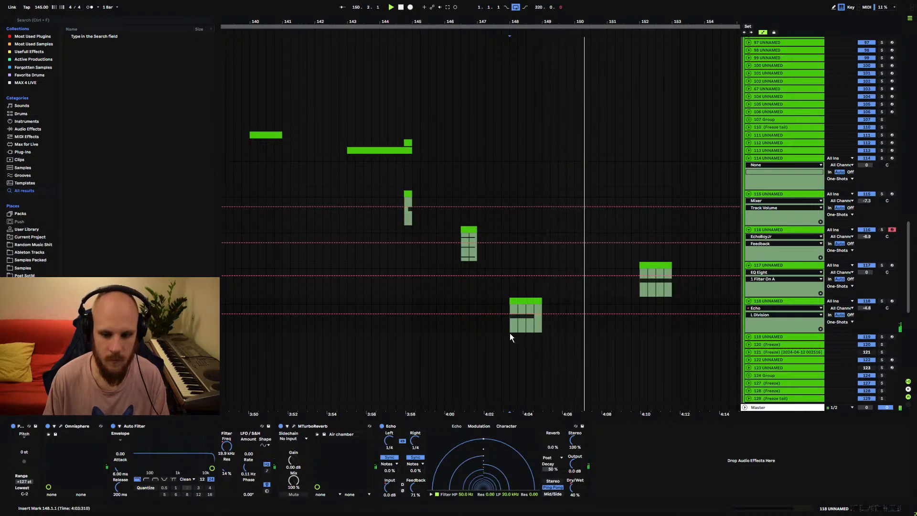
pyautogui.press('space')
pyautogui.press('space')
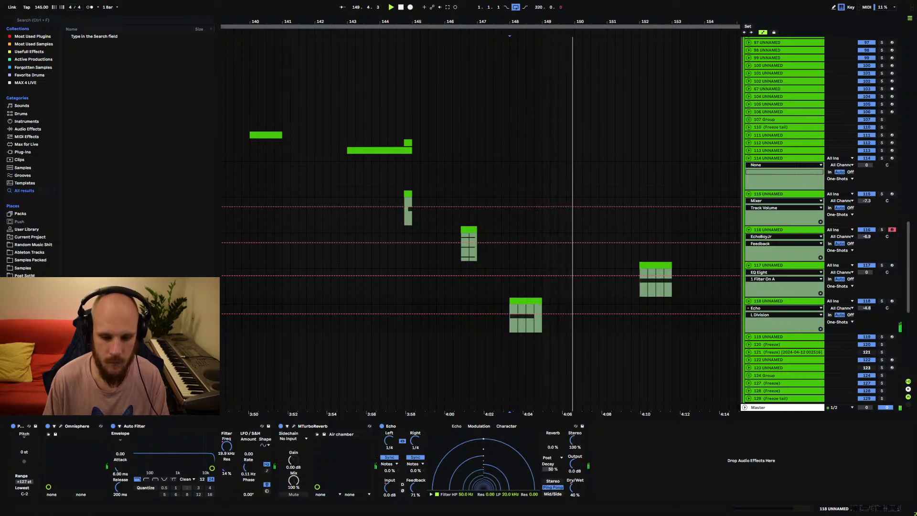
pyautogui.moveTo(415, 487); pyautogui.dragTo(416, 484)
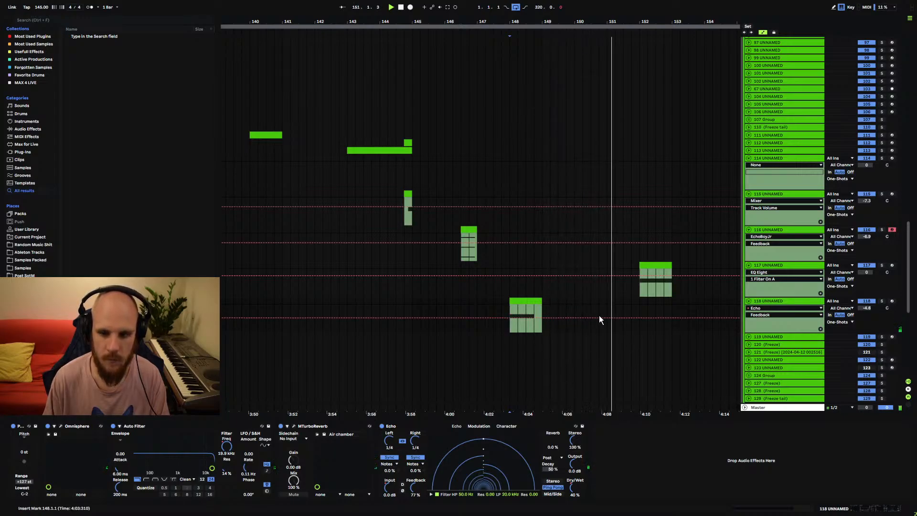
pyautogui.click(504, 306)
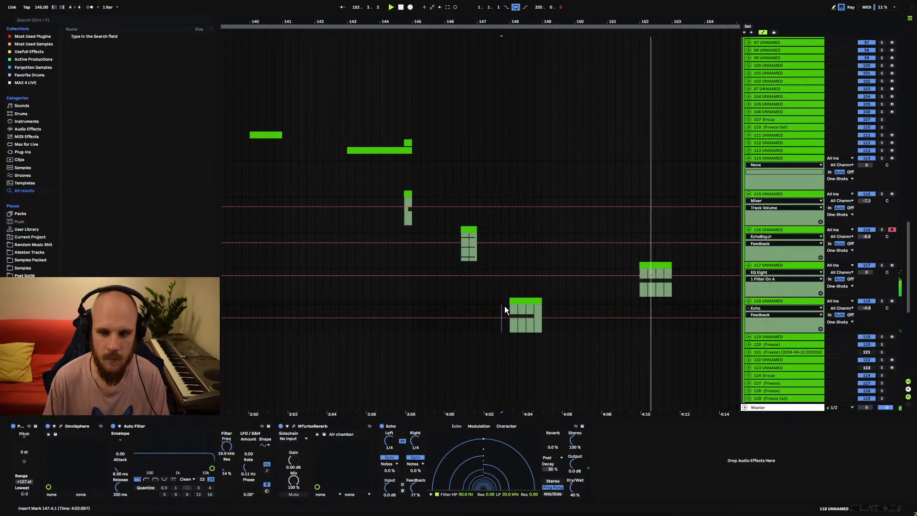
# - Delete the PC2_Sweep clip at bar 153 on track 181 in the FX group and fold the group again
pyautogui.scroll(-5, 504, 305)
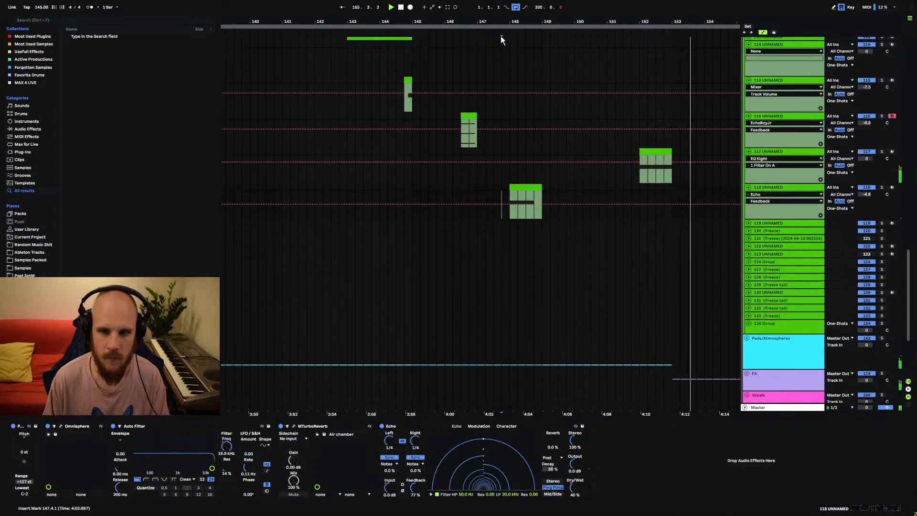
pyautogui.moveTo(502, 22); pyautogui.dragTo(472, 2)
pyautogui.scroll(-1, 502, 317)
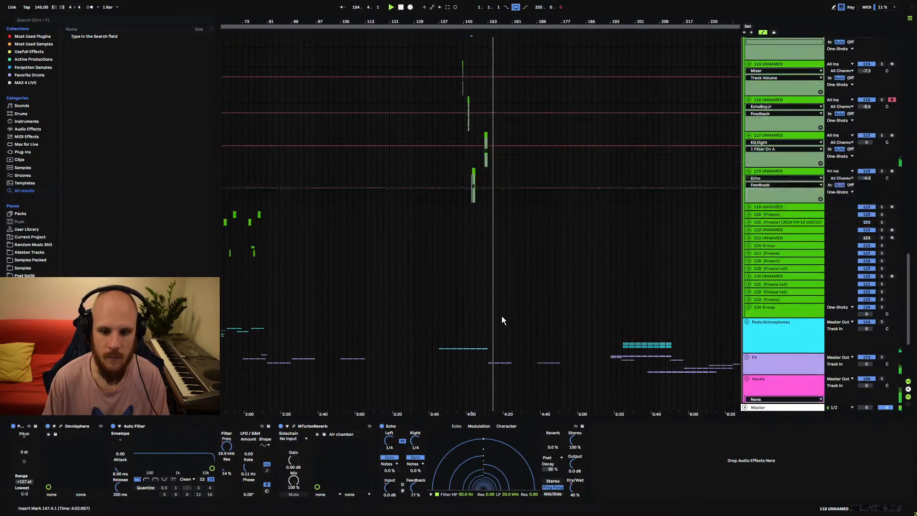
pyautogui.scroll(-5, 502, 316)
pyautogui.click(489, 245)
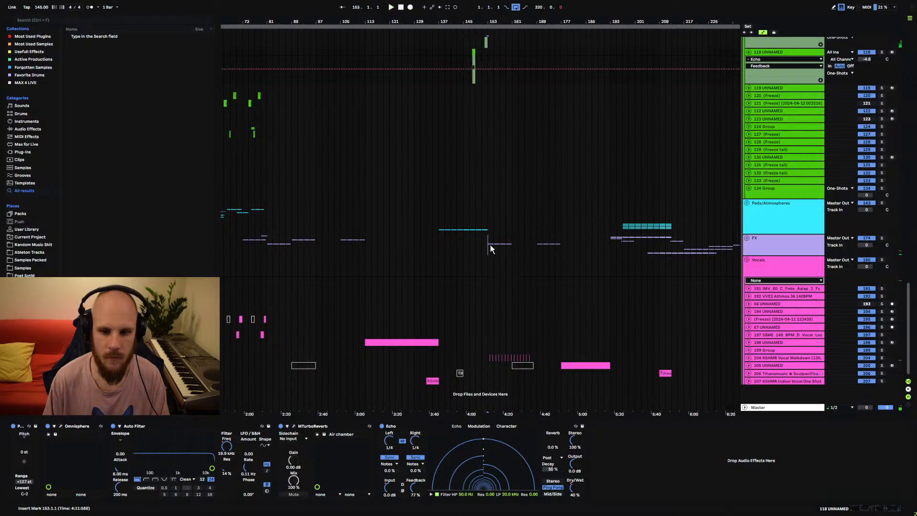
pyautogui.click(747, 238)
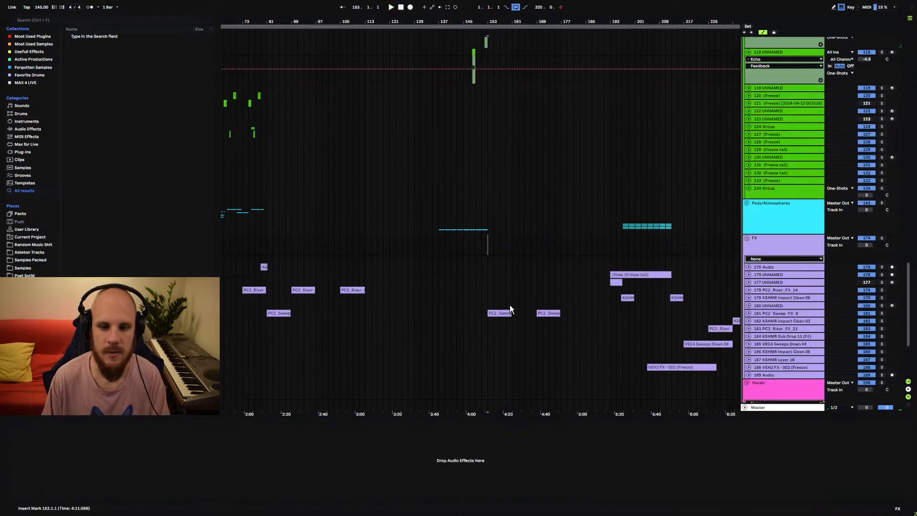
pyautogui.click(506, 313)
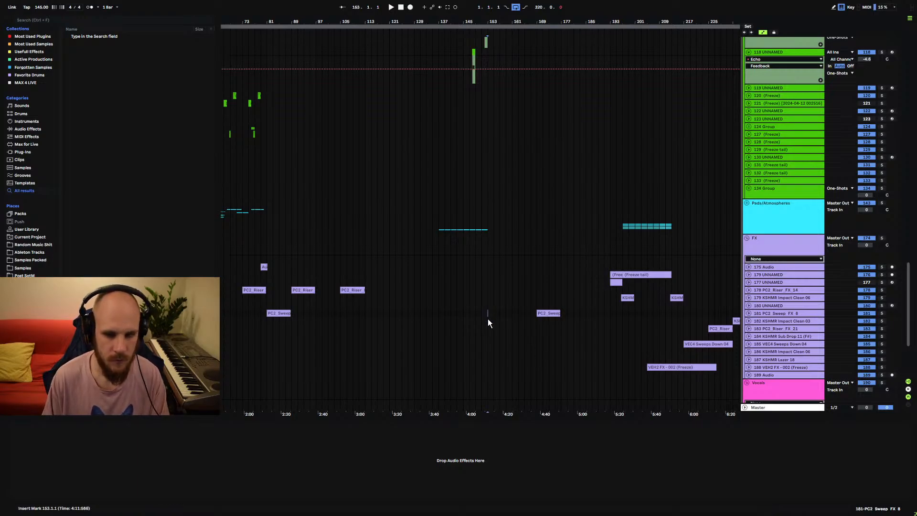
pyautogui.click(747, 238)
# - Play the arrangement from bar 153 and collapse the automation lanes of the unnamed one-shot tracks
pyautogui.press('space')
pyautogui.scroll(7, 518, 339)
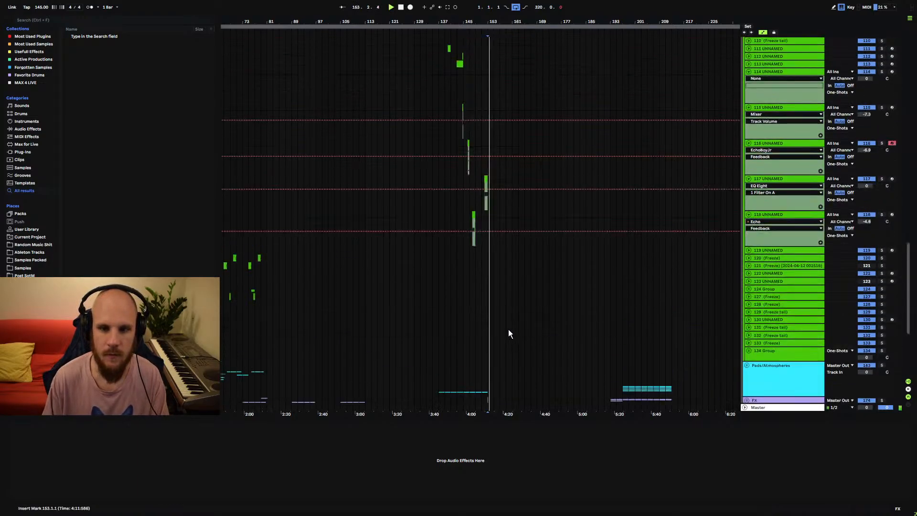
pyautogui.keyDown('alt'); pyautogui.click(748, 137); pyautogui.keyUp('alt')
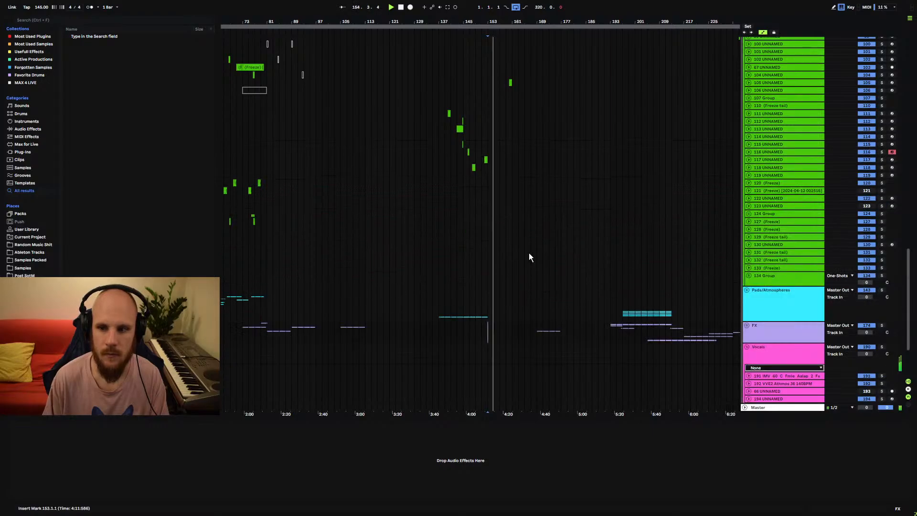
pyautogui.scroll(-5, 501, 306)
pyautogui.keyDown('ctrl'); pyautogui.scroll(5, 505, 104); pyautogui.keyUp('ctrl')
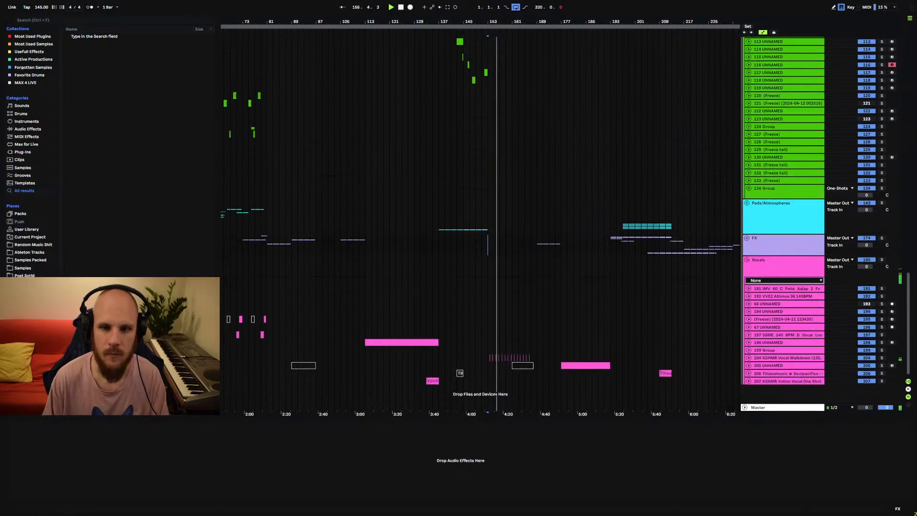
pyautogui.scroll(5, 466, 211)
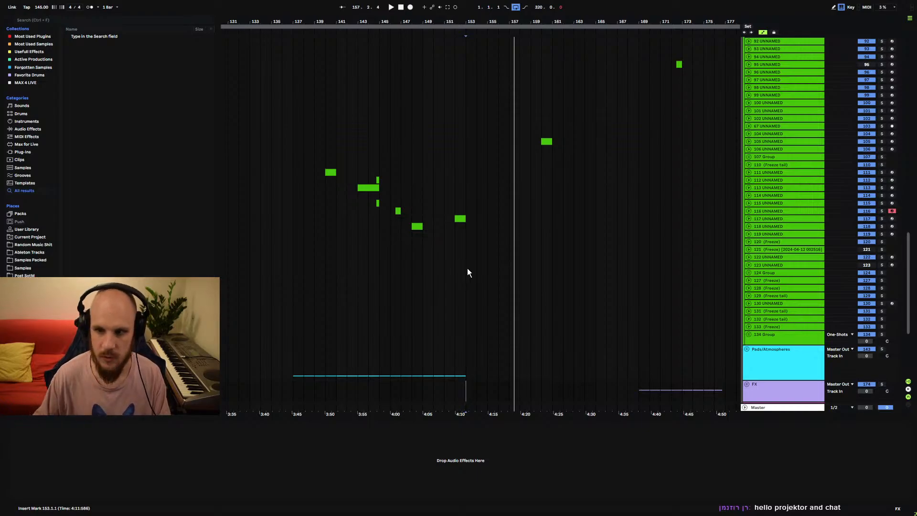
# - Fold the One-Shots and Vocals groups to tidy the arrangement
pyautogui.scroll(4, 788, 188)
pyautogui.scroll(2, 758, 179)
pyautogui.click(746, 85)
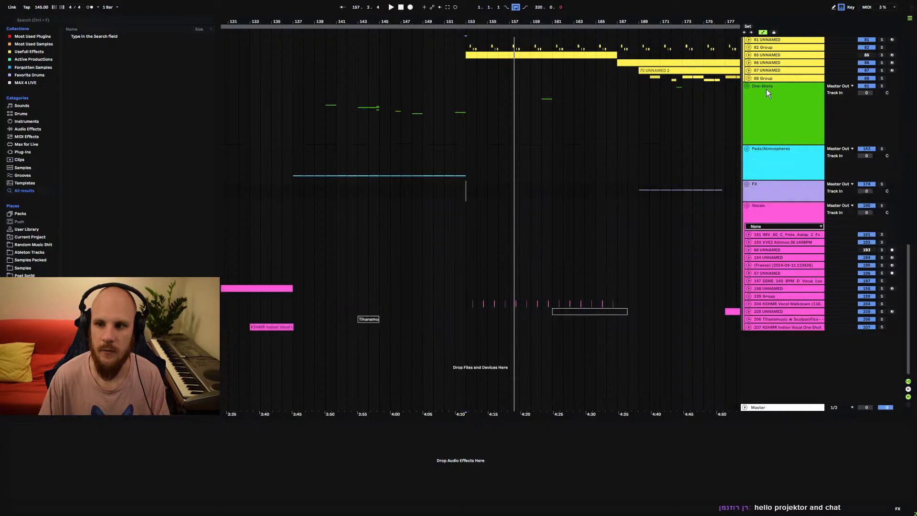
pyautogui.click(747, 206)
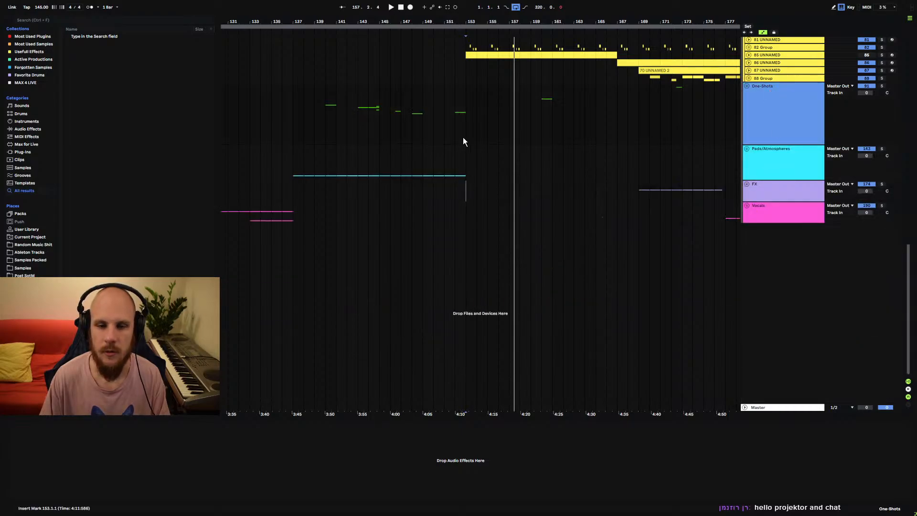
pyautogui.moveTo(452, 22); pyautogui.dragTo(500, 21)
pyautogui.scroll(2, 539, 184)
pyautogui.scroll(3, 549, 197)
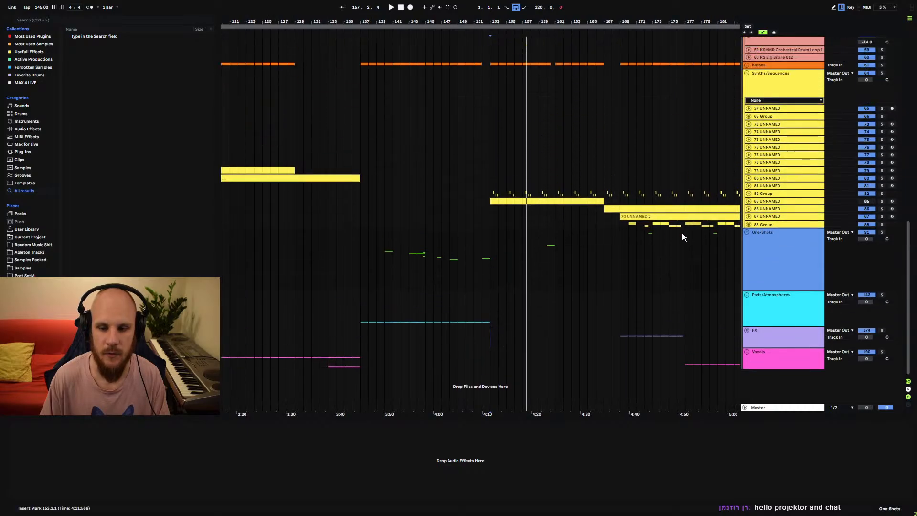
# - Unfold the Pads/Atmospheres group, reveal track 173's automation lane and place the insert marker at bar 137
pyautogui.click(366, 246)
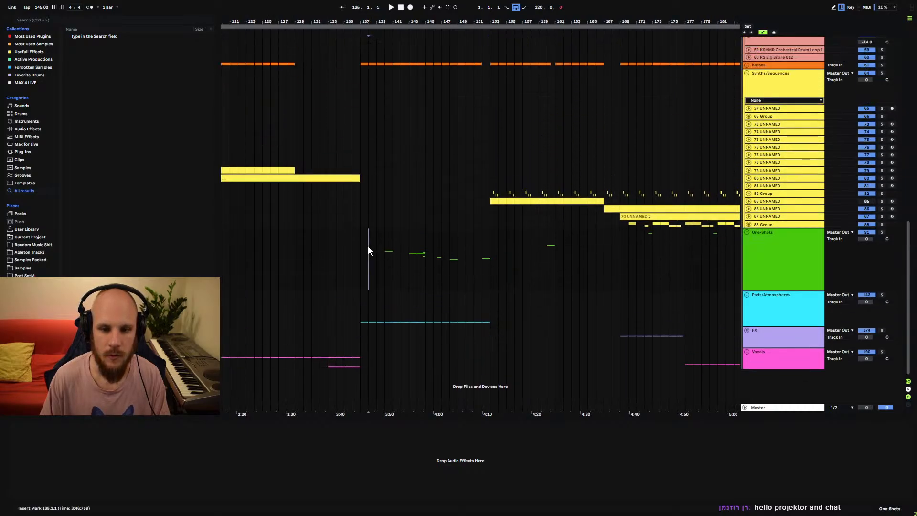
pyautogui.click(747, 296)
pyautogui.scroll(-4, 465, 308)
pyautogui.click(442, 336)
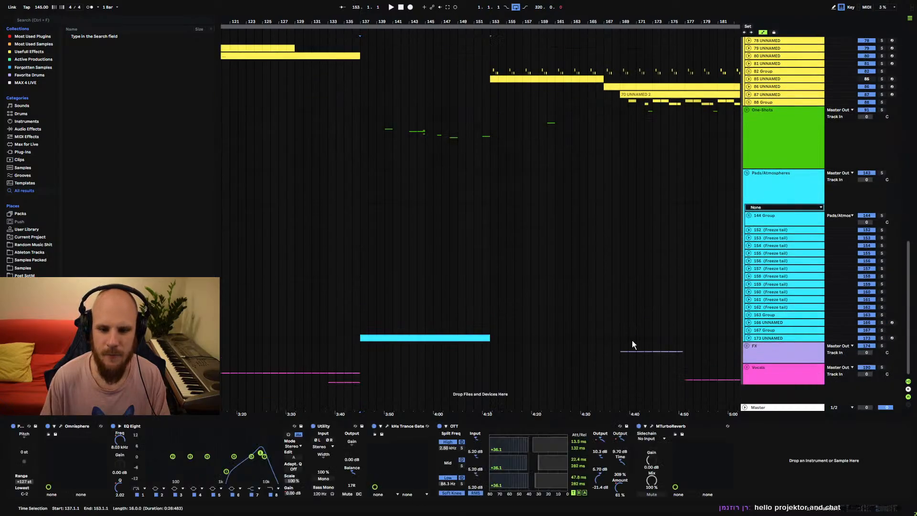
pyautogui.click(748, 337)
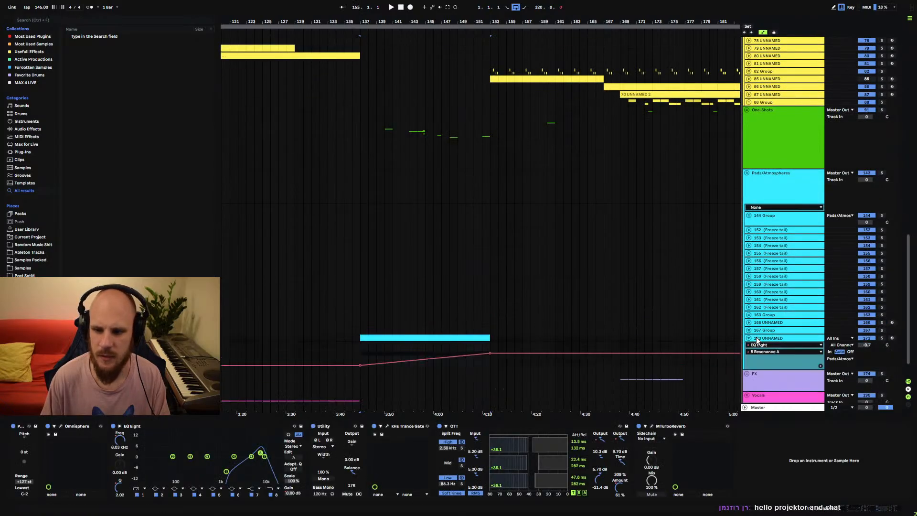
pyautogui.click(357, 349)
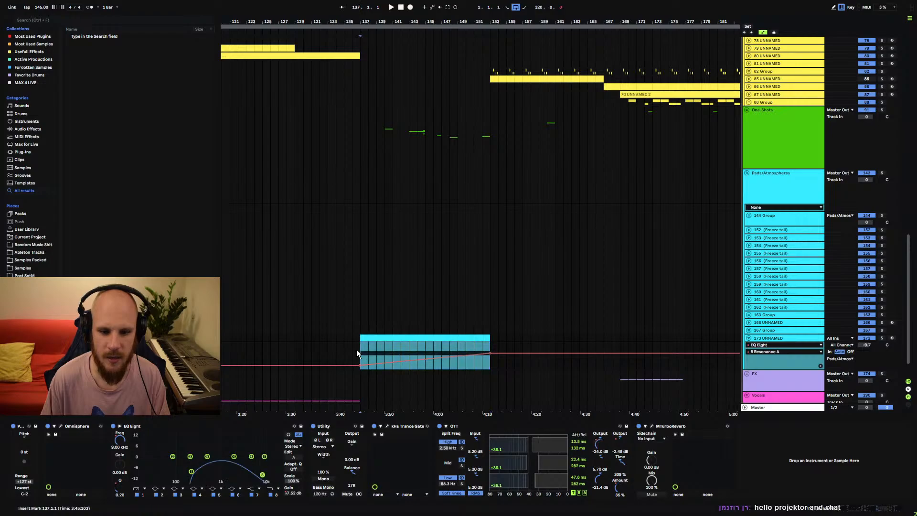
# - Audition track 173 soloed and insert an Overdrive between Omnisphere and EQ Eight in its device chain
pyautogui.click(882, 338)
pyautogui.press('space')
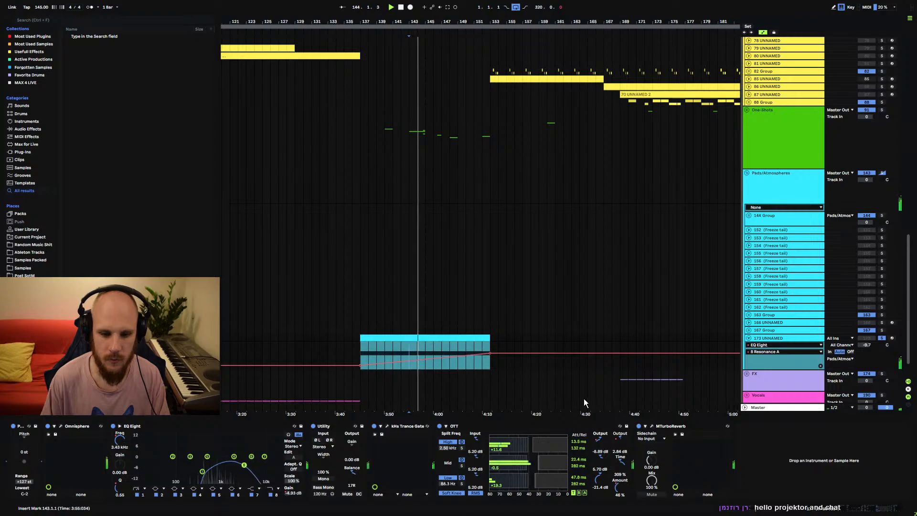
pyautogui.rightClick(770, 463)
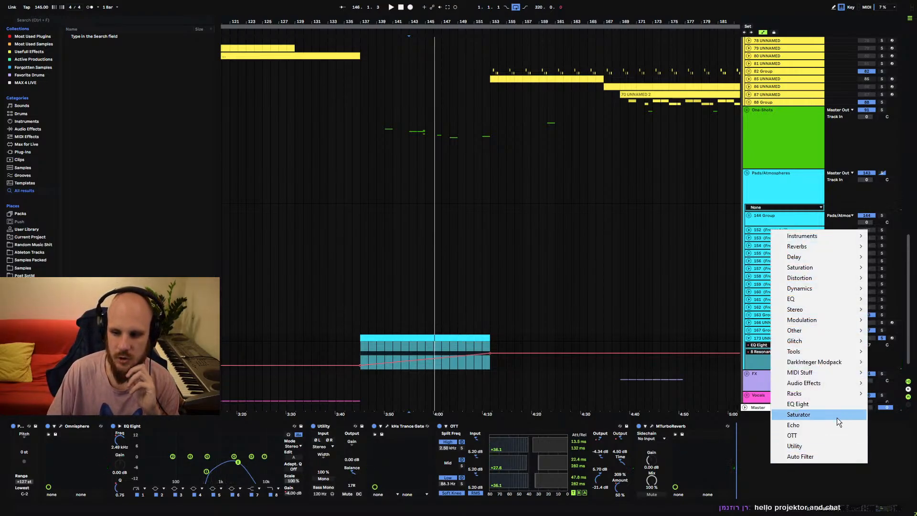
pyautogui.moveTo(846, 383)
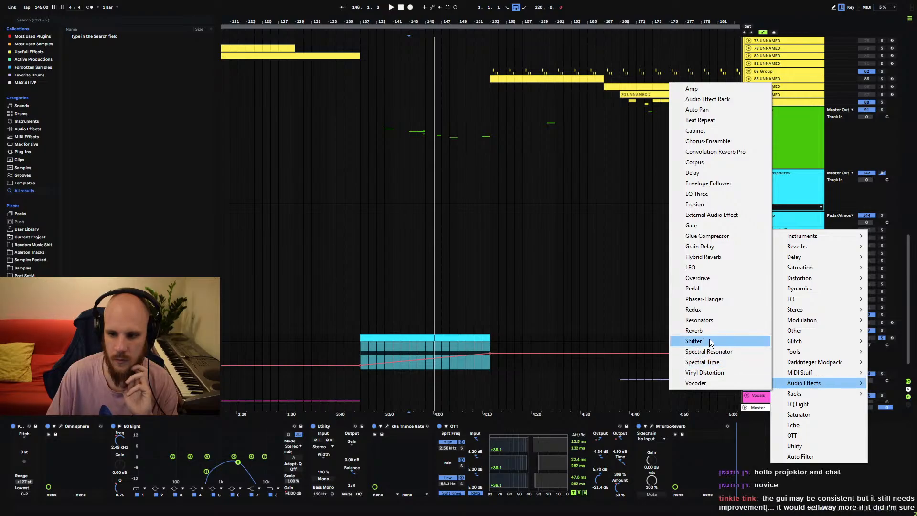
pyautogui.click(706, 282)
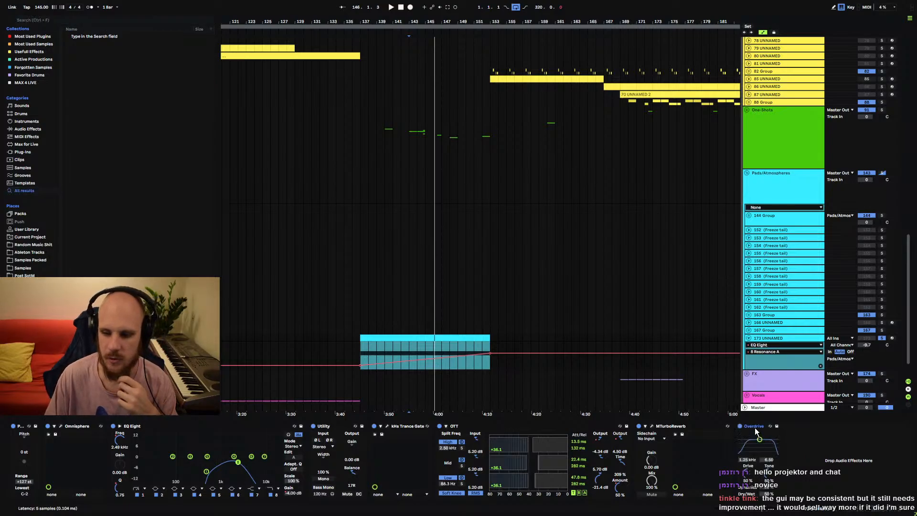
pyautogui.moveTo(754, 428); pyautogui.dragTo(170, 464)
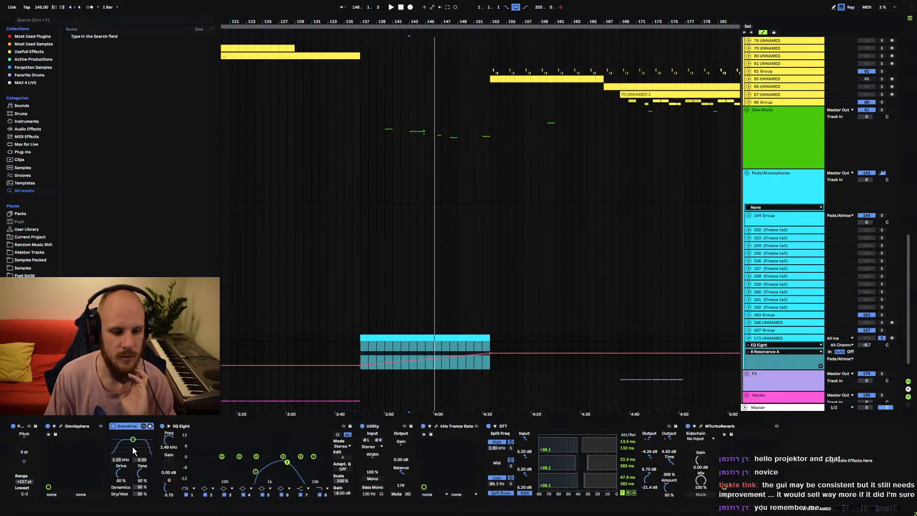
# - Set the Overdrive filter to 2.21 kHz with 1.74 bandwidth, Drive 44%, Tone 63%, Dynamics 62% and Dry/Wet 55%
pyautogui.moveTo(133, 440); pyautogui.dragTo(142, 482)
pyautogui.click(136, 478)
pyautogui.click(143, 494)
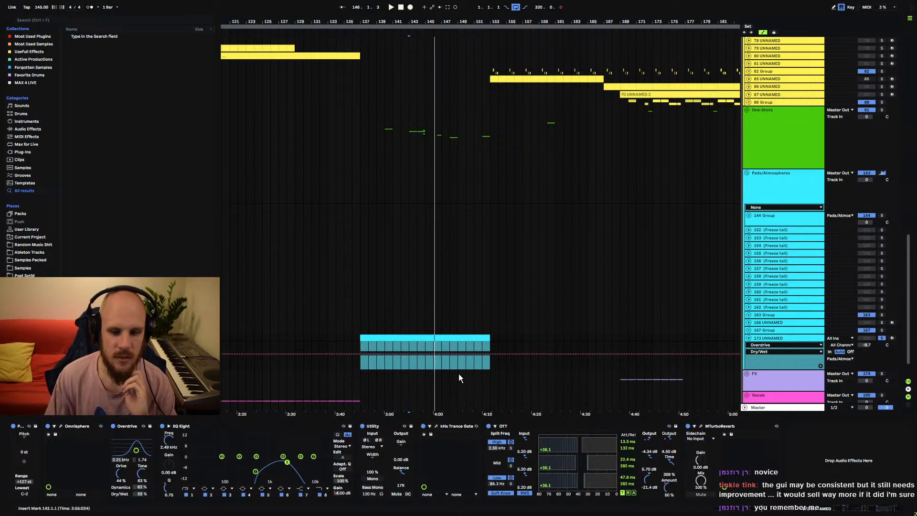
# - Automate the Overdrive Dry/Wet to rise from the lane's minimum at bar 137 to 55% at bar 153, bending the ramp into an S-curve
pyautogui.click(490, 356)
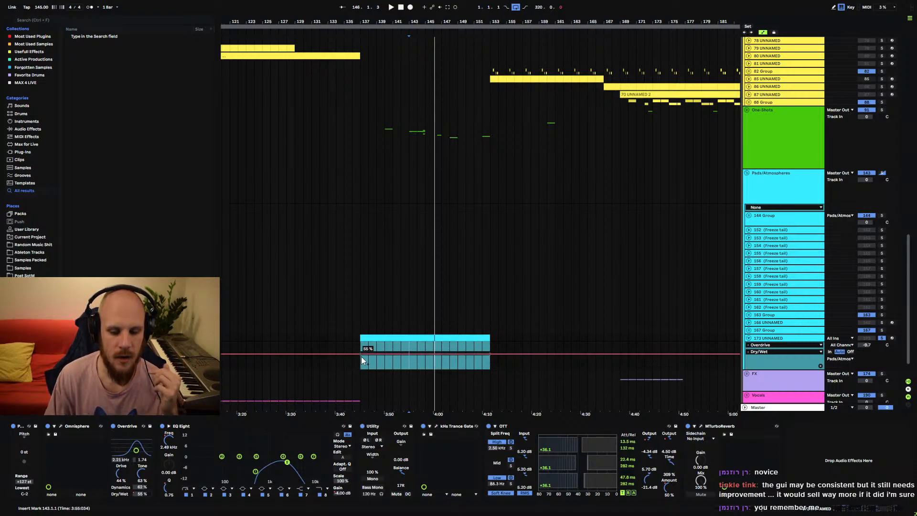
pyautogui.moveTo(361, 356); pyautogui.dragTo(361, 371)
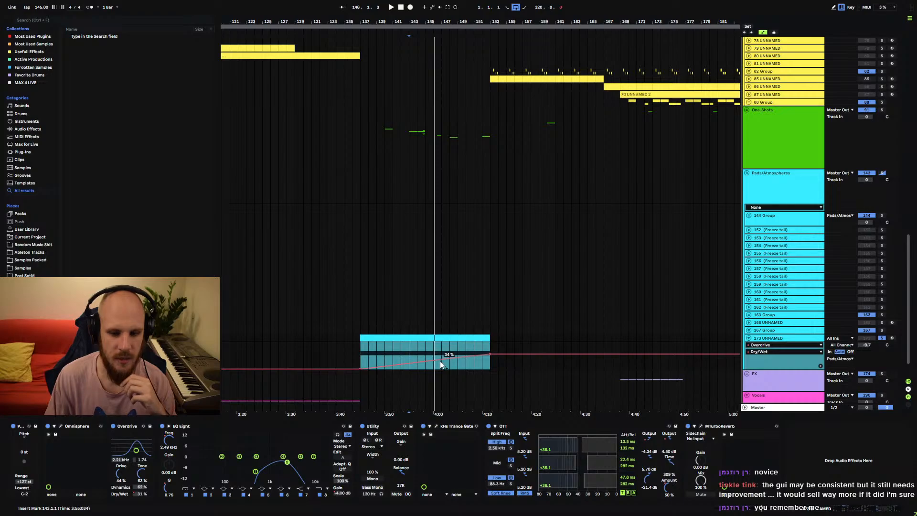
pyautogui.moveTo(414, 364); pyautogui.dragTo(414, 375)
pyautogui.moveTo(474, 357); pyautogui.dragTo(473, 348)
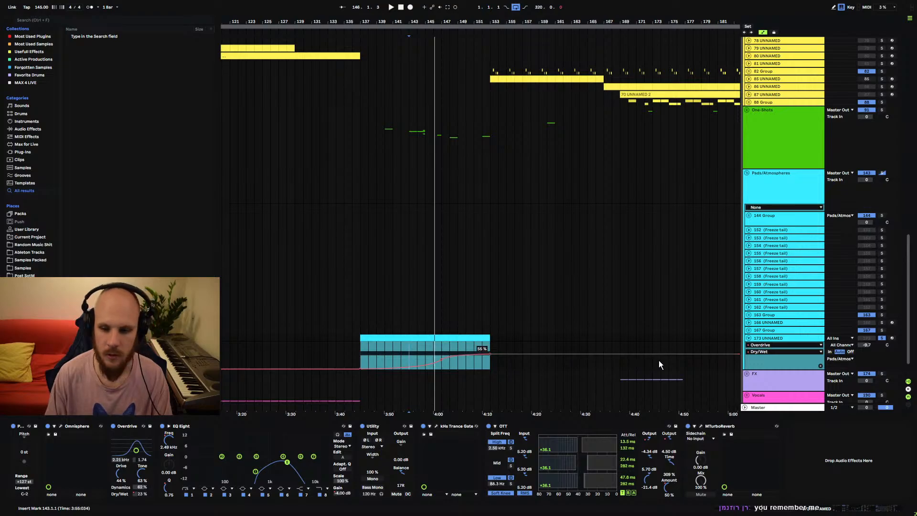
# - Inspect the Wooden Hall reverb and the detailed edit view of MTurboReverb on track 173
pyautogui.click(701, 426)
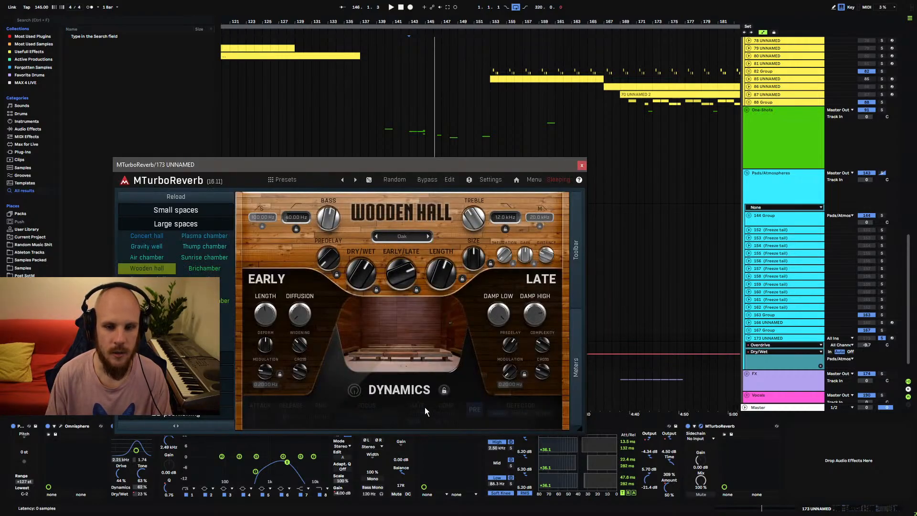
pyautogui.moveTo(348, 166); pyautogui.dragTo(435, 115)
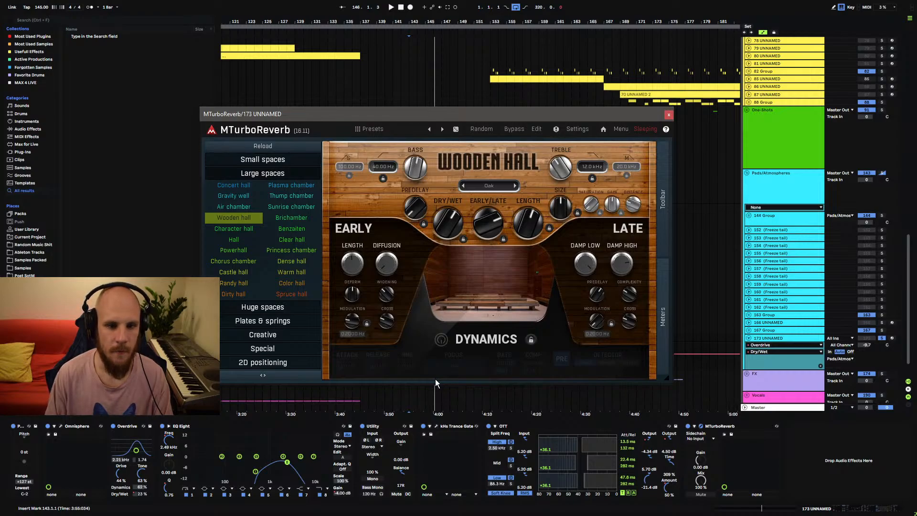
pyautogui.click(536, 129)
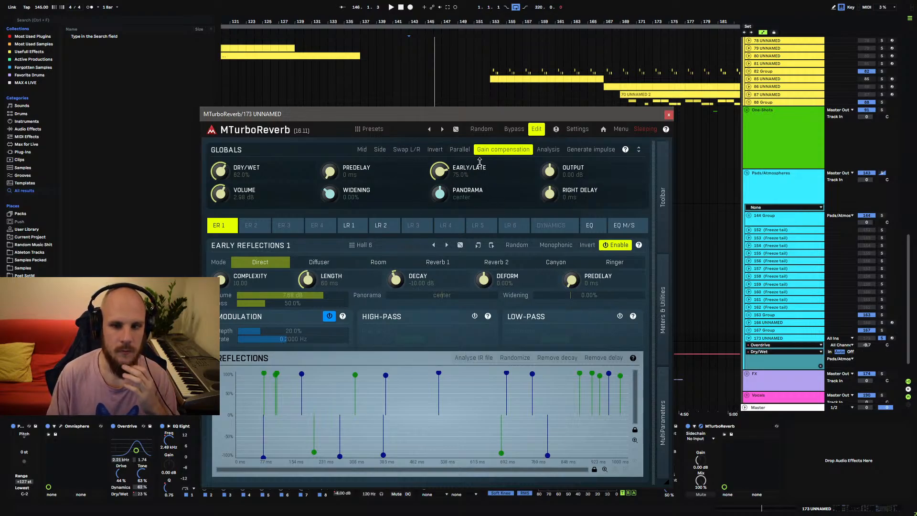
pyautogui.click(537, 131)
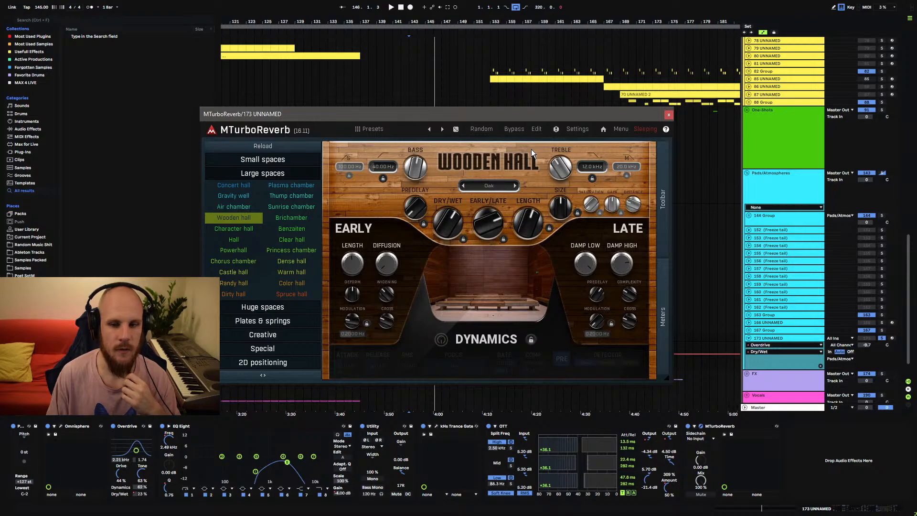
pyautogui.click(669, 115)
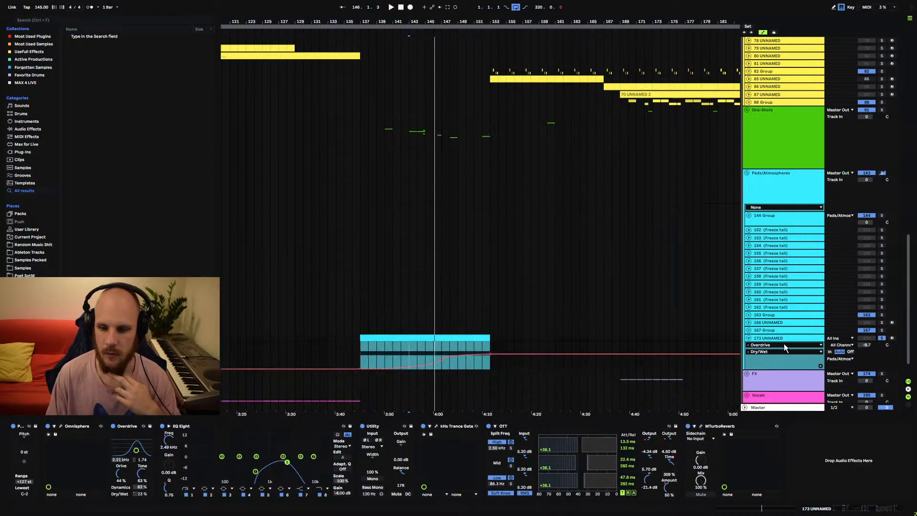
# - View the EchoBoy Jr settings on the 88 Group track and close the plug-in
pyautogui.click(761, 101)
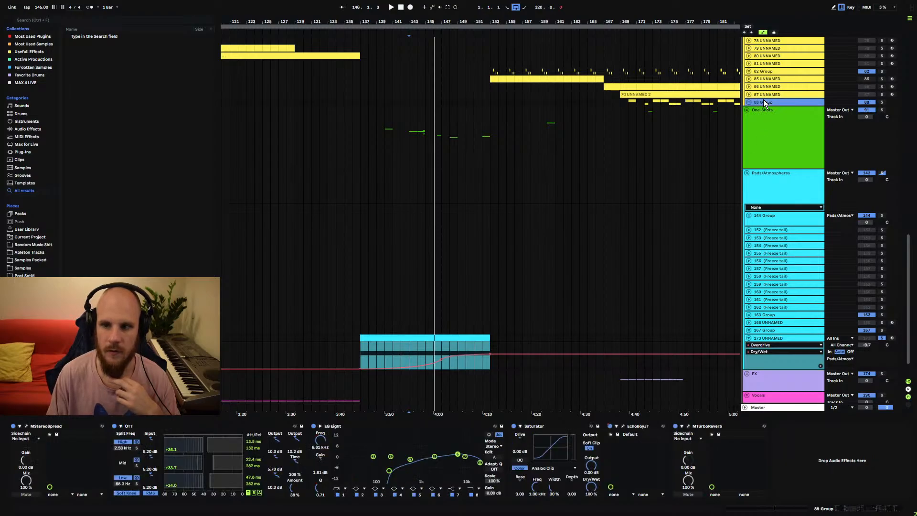
pyautogui.click(622, 427)
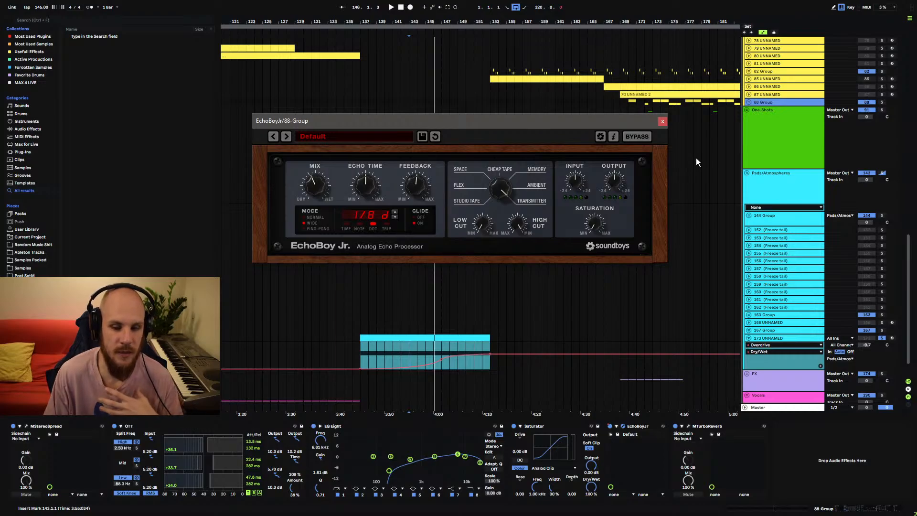
pyautogui.click(663, 121)
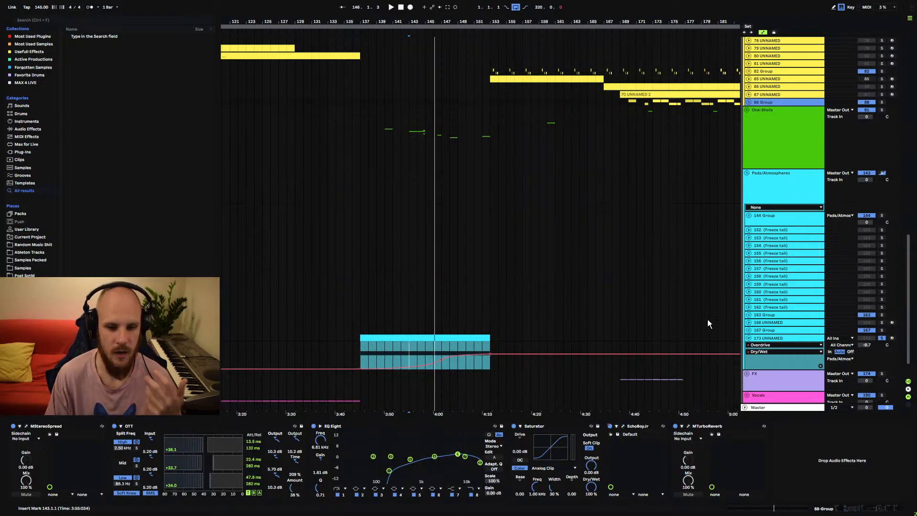
# - Return to track 173 and reshape its Overdrive Dry/Wet automation curve so it rises more gradually around bar 145
pyautogui.click(770, 338)
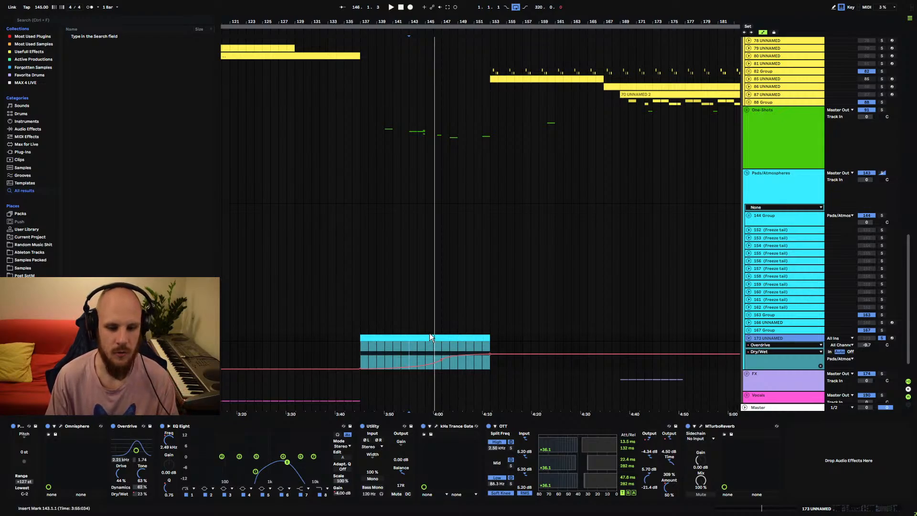
pyautogui.click(419, 355)
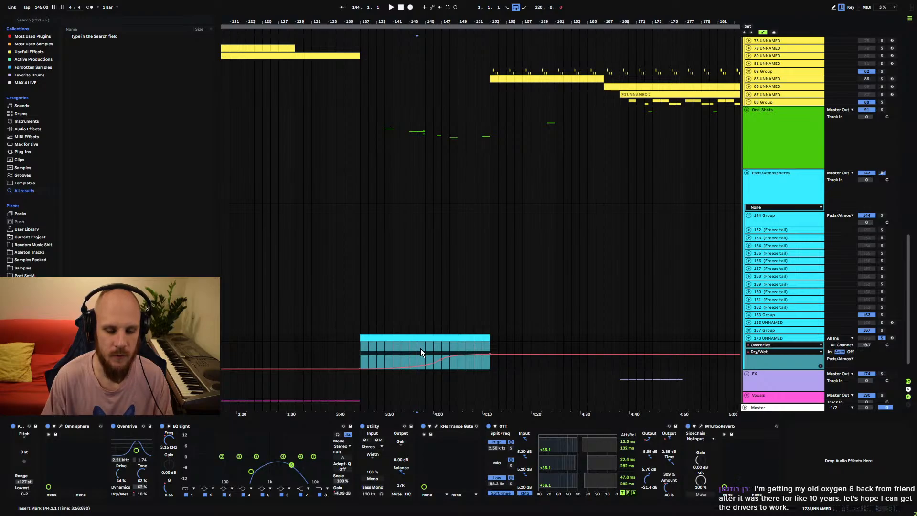
pyautogui.moveTo(426, 366); pyautogui.dragTo(434, 360)
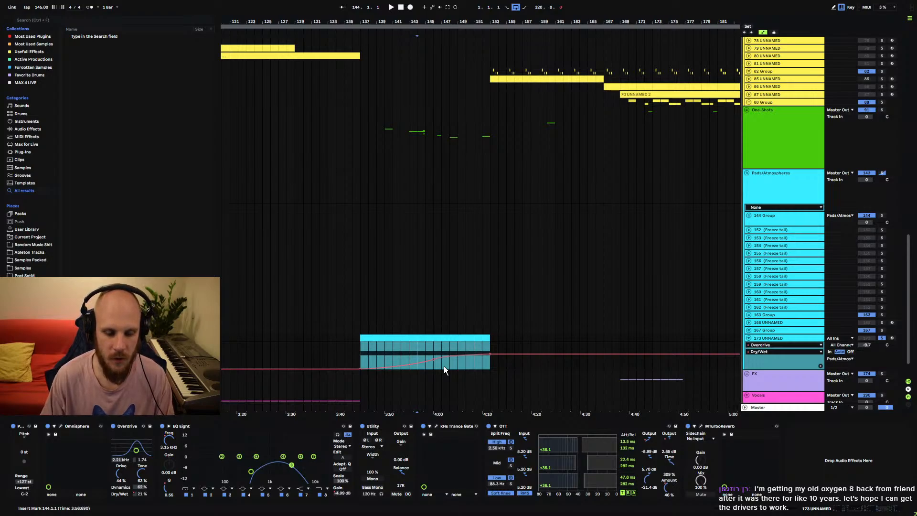
# - Examine MTurboReverb's detailed global, early reflection and late reflection parameters on track 173, and return to the Wooden Hall view
pyautogui.click(701, 427)
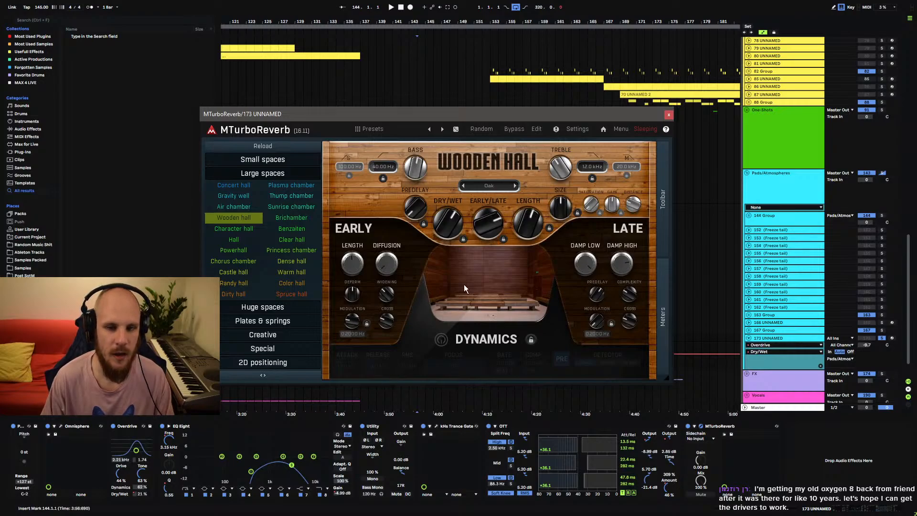
pyautogui.click(535, 130)
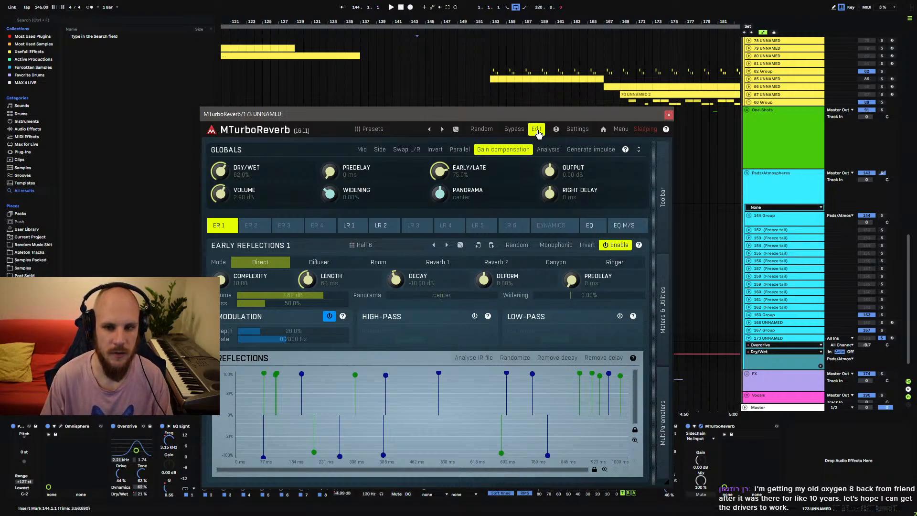
pyautogui.click(537, 131)
pyautogui.click(537, 129)
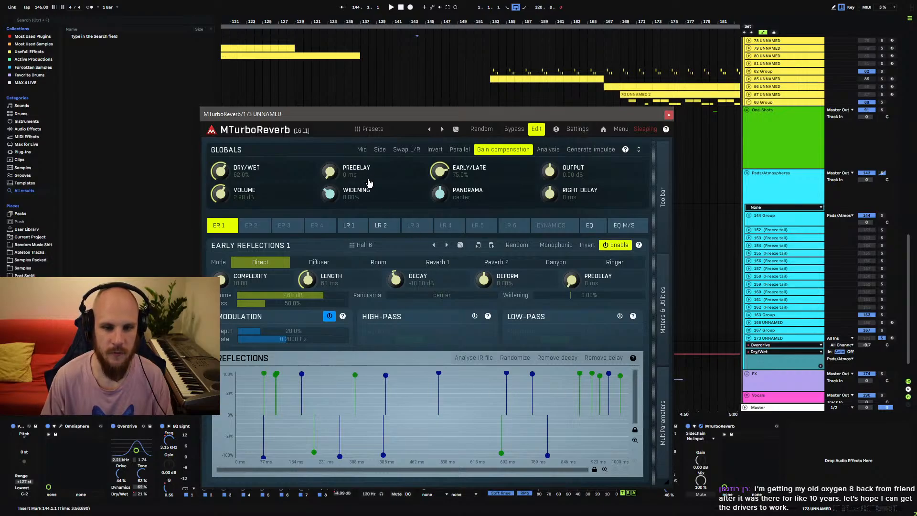
pyautogui.click(351, 226)
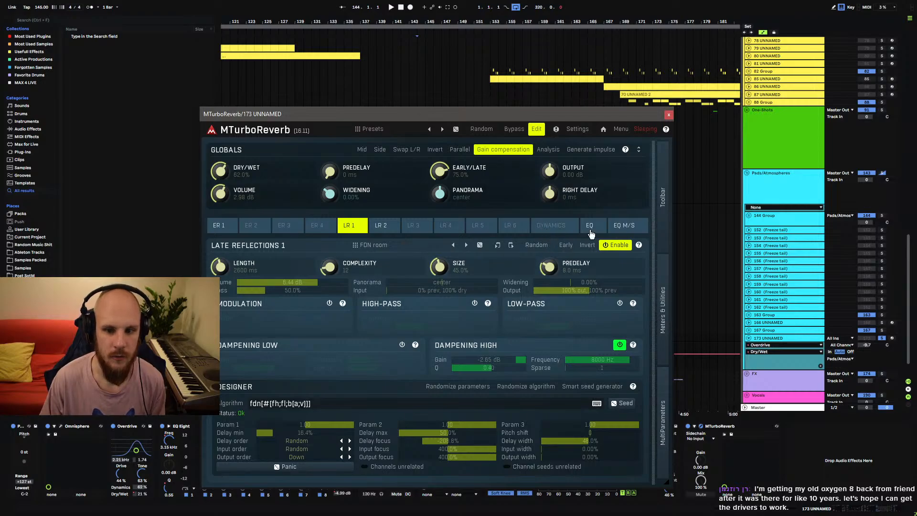
pyautogui.click(537, 129)
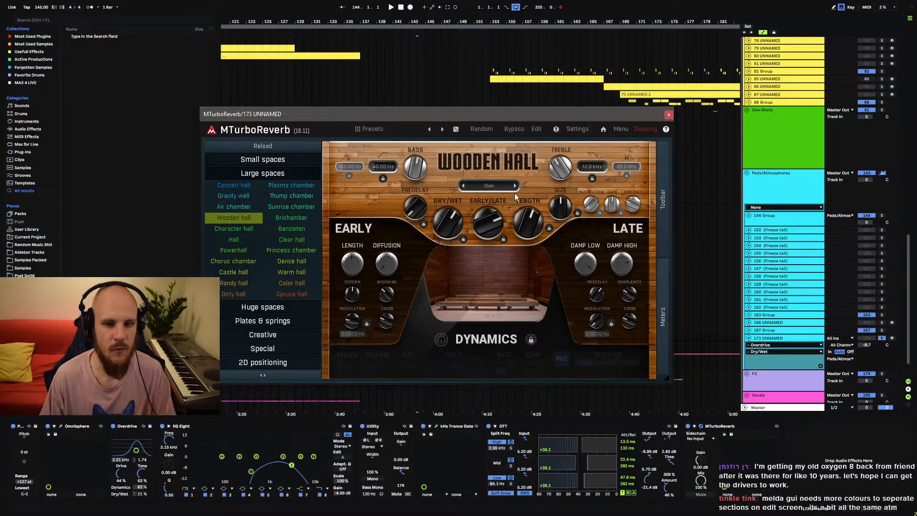
# - Browse the Wooden Hall wood types without replacing Oak, and close MTurboReverb
pyautogui.click(494, 186)
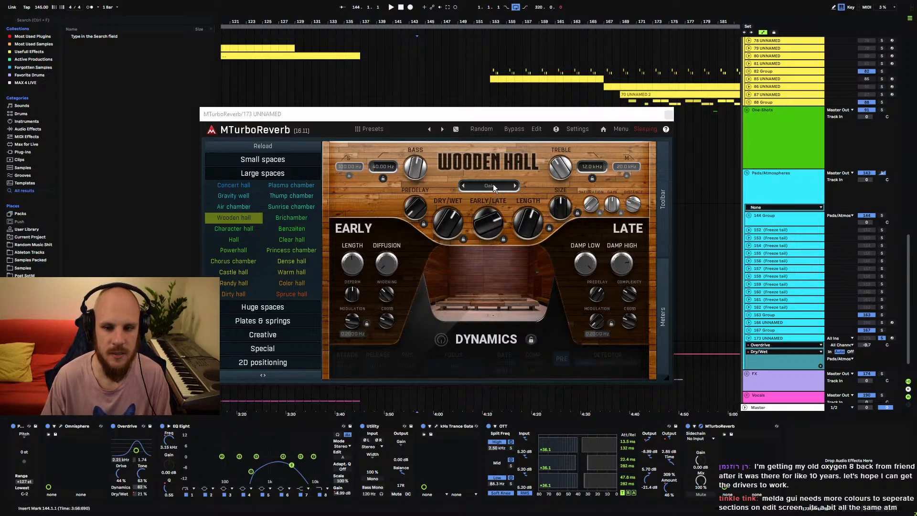
pyautogui.click(493, 187)
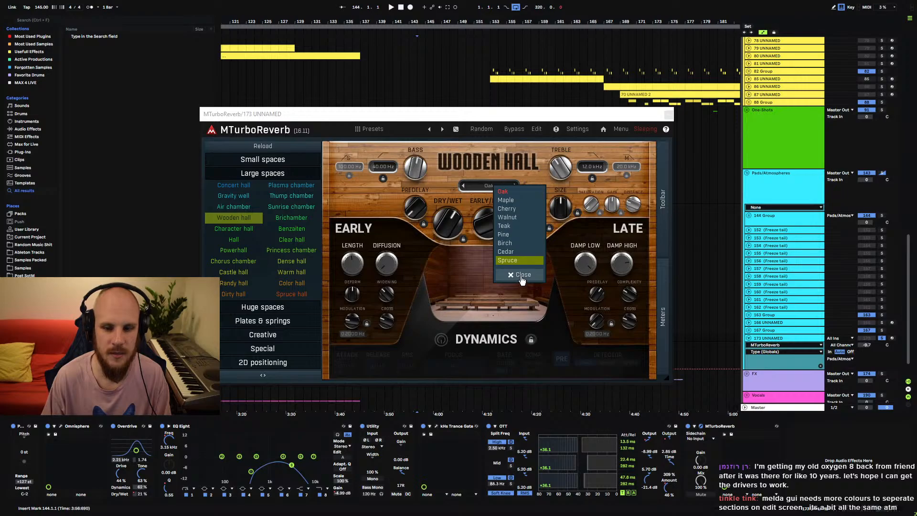
pyautogui.click(521, 276)
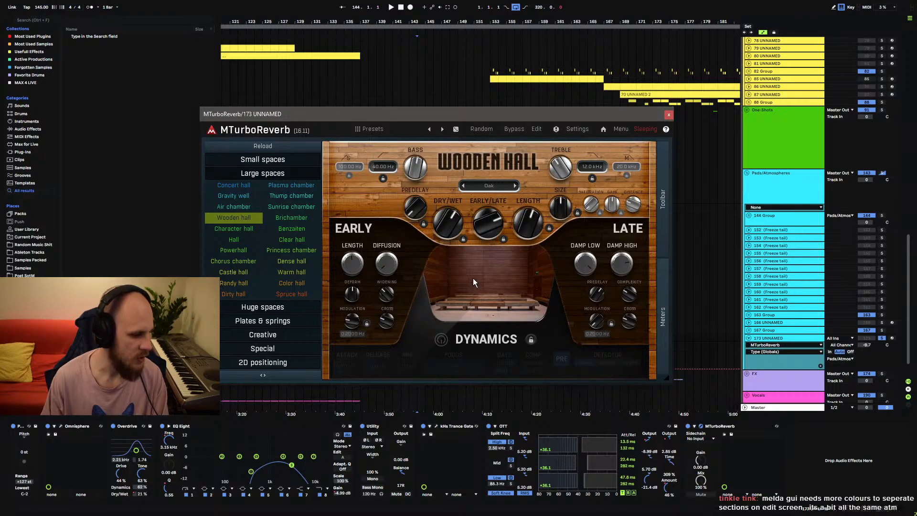
pyautogui.click(537, 129)
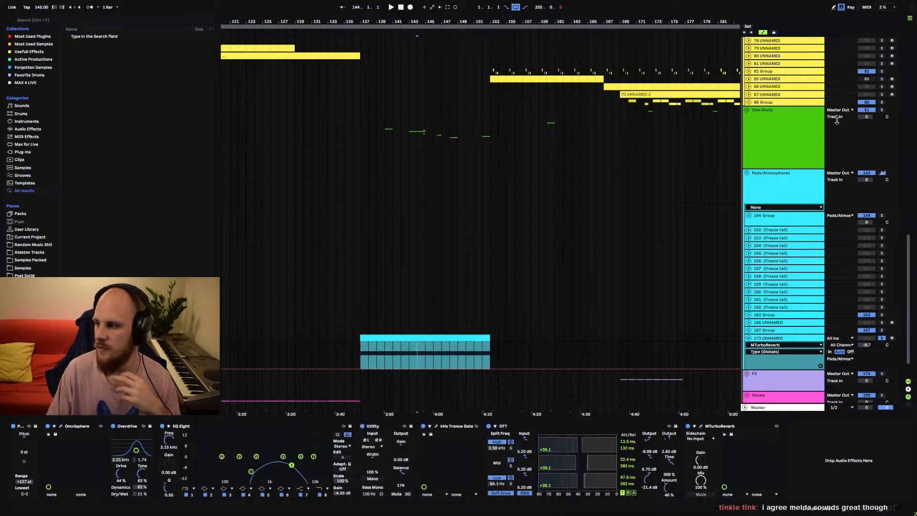
pyautogui.click(669, 116)
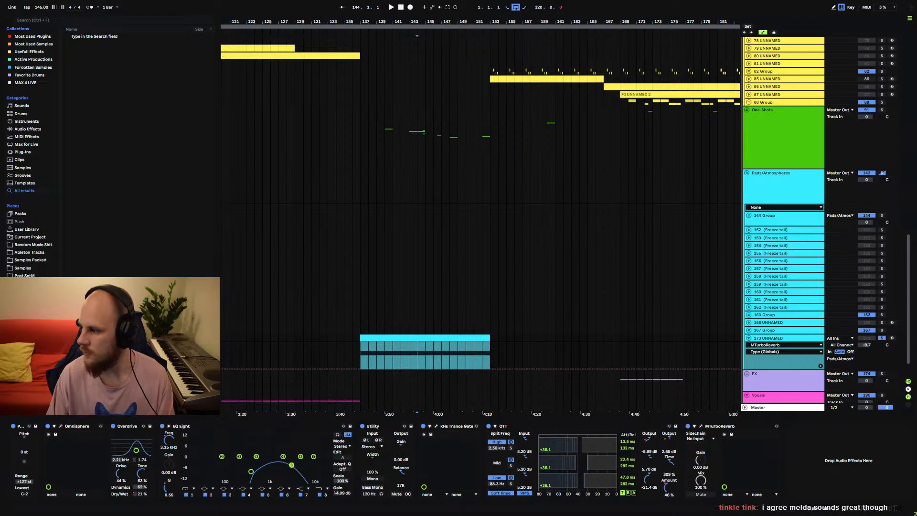
# - Switch to the web browser and look over the Waves Butch Vig Vocals page and the vocal plugins listing
pyautogui.moveTo(916, 129); pyautogui.dragTo(373, 84)
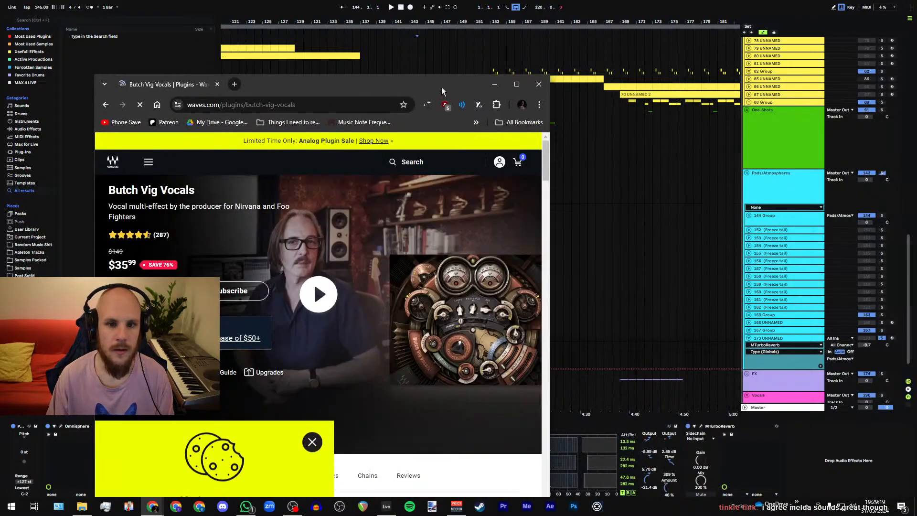
pyautogui.doubleClick(441, 87)
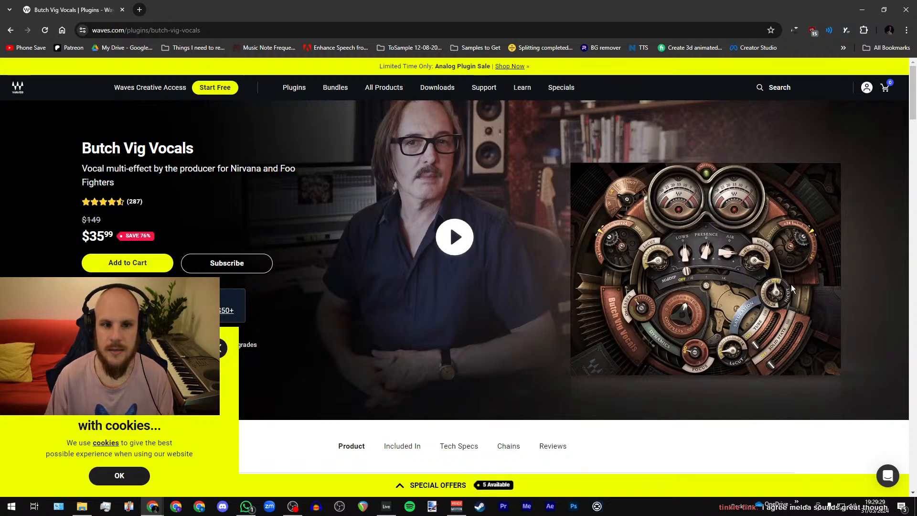
pyautogui.click(221, 348)
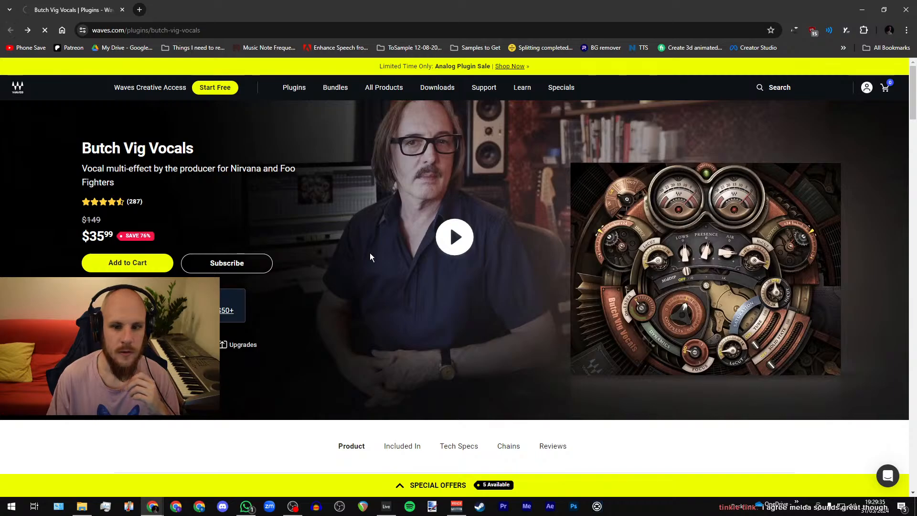
pyautogui.scroll(6, 556, 344)
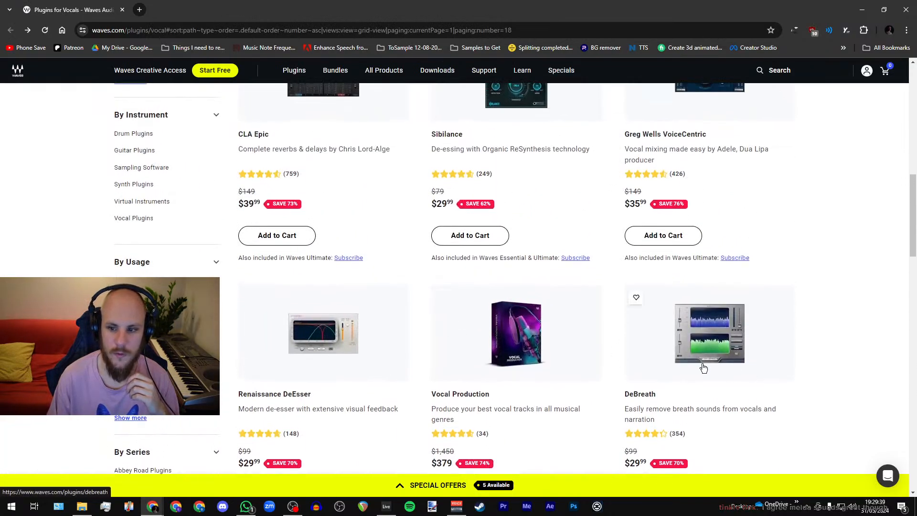
pyautogui.scroll(2, 702, 365)
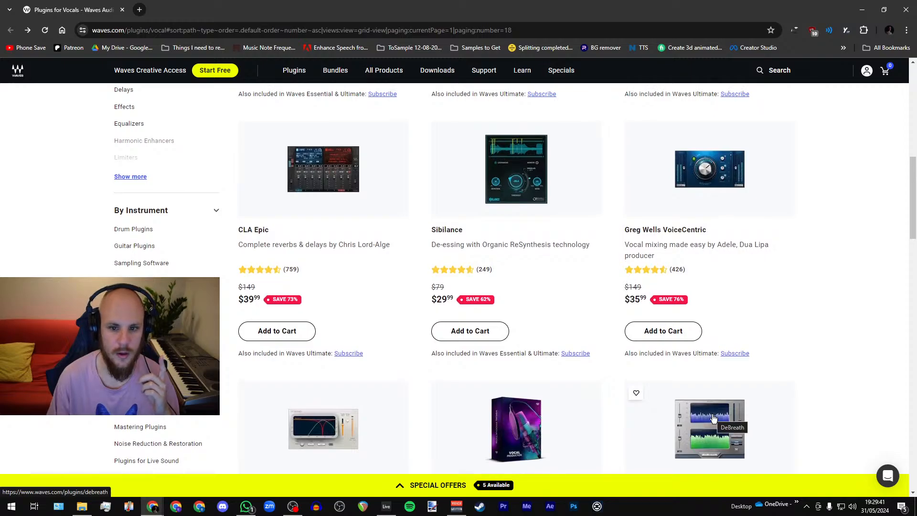
# - Look over the CLA Epic and neighbouring entries in the Waves vocal plugins listing, and switch back to Ableton Live
pyautogui.scroll(2, 712, 418)
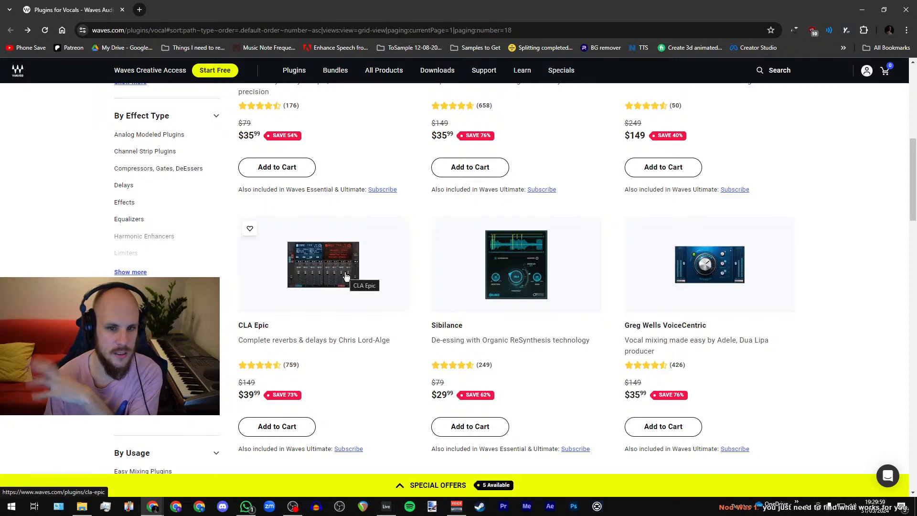
pyautogui.scroll(1, 346, 276)
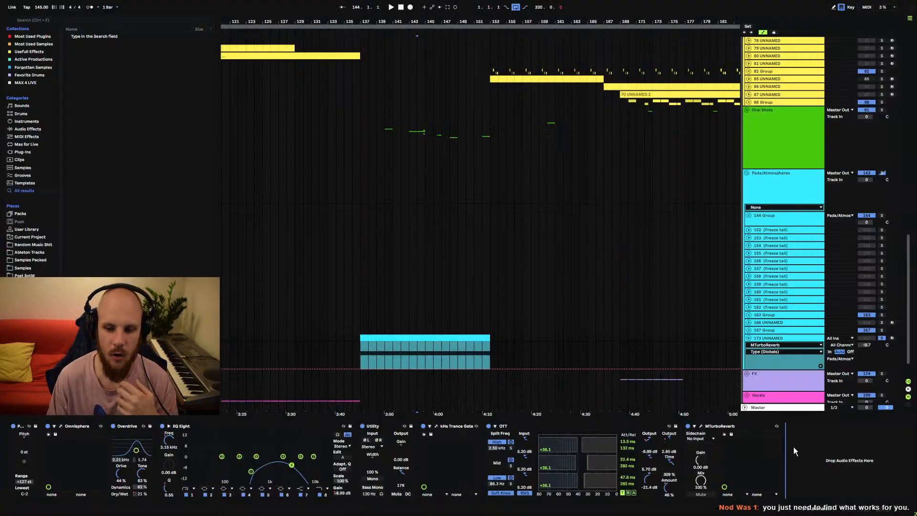
# - Load MRingModulatorMB on track 173 to inspect its detailed oscillator editing view, and remove the plug-in again
pyautogui.rightClick(801, 446)
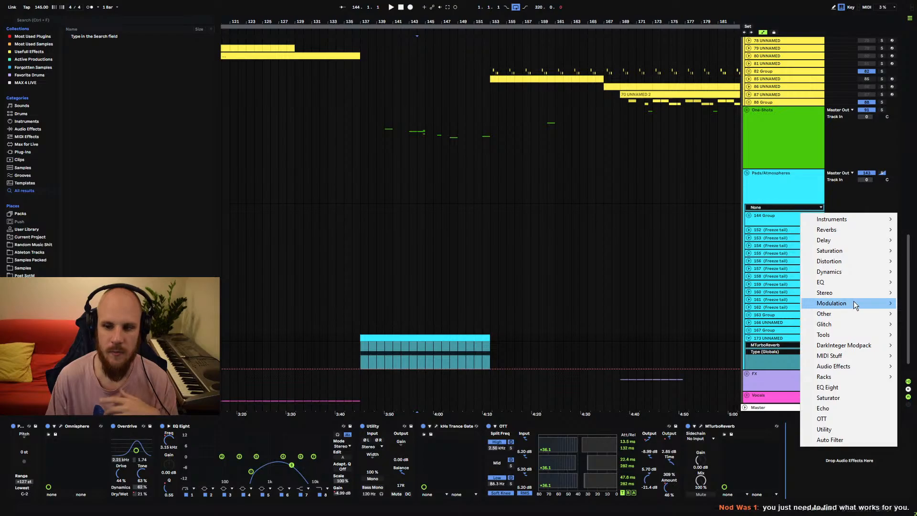
pyautogui.moveTo(849, 301)
pyautogui.moveTo(747, 221); pyautogui.dragTo(748, 215)
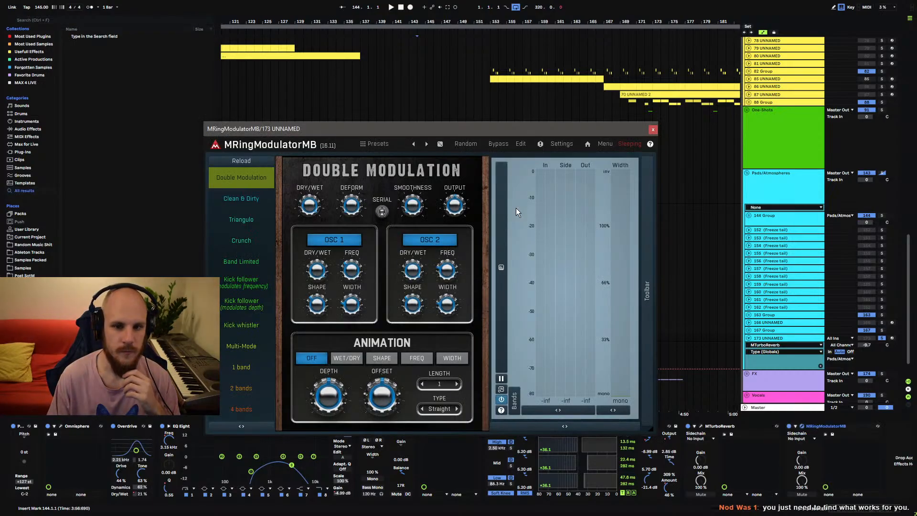
pyautogui.click(521, 144)
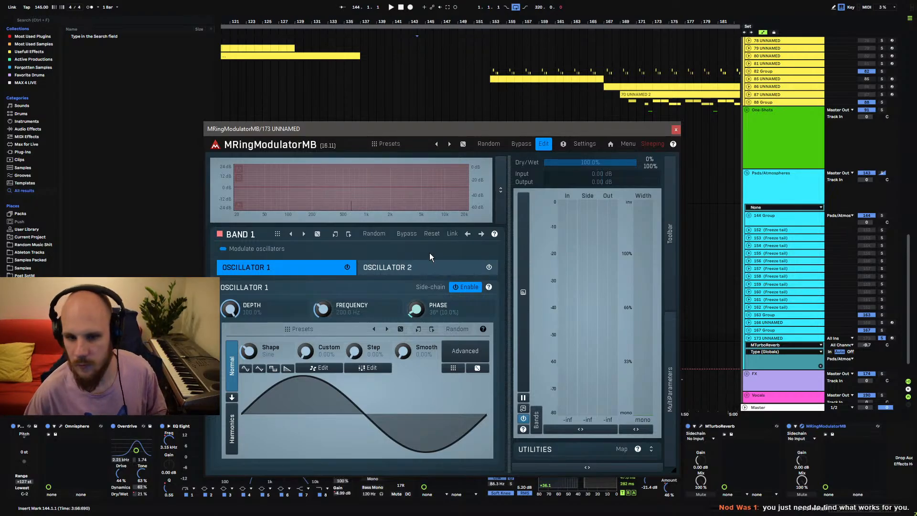
pyautogui.click(820, 428)
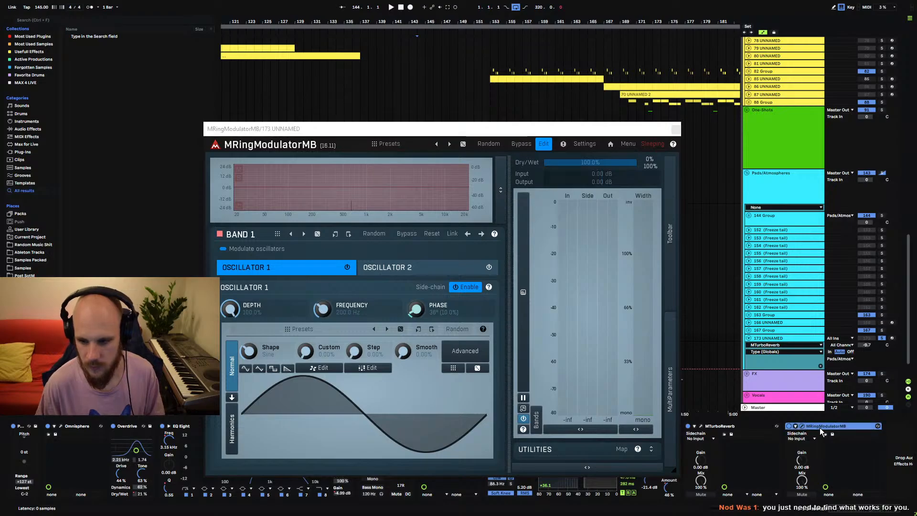
pyautogui.press('Delete')
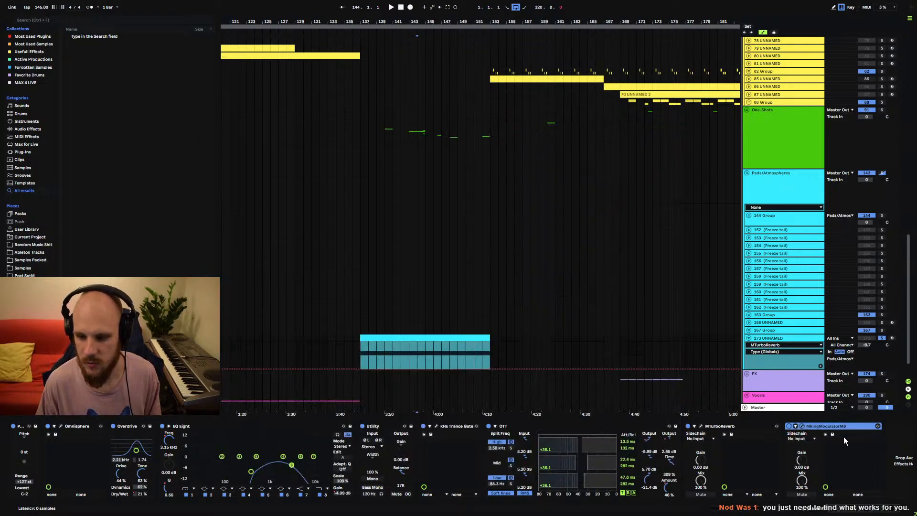
pyautogui.press('Delete')
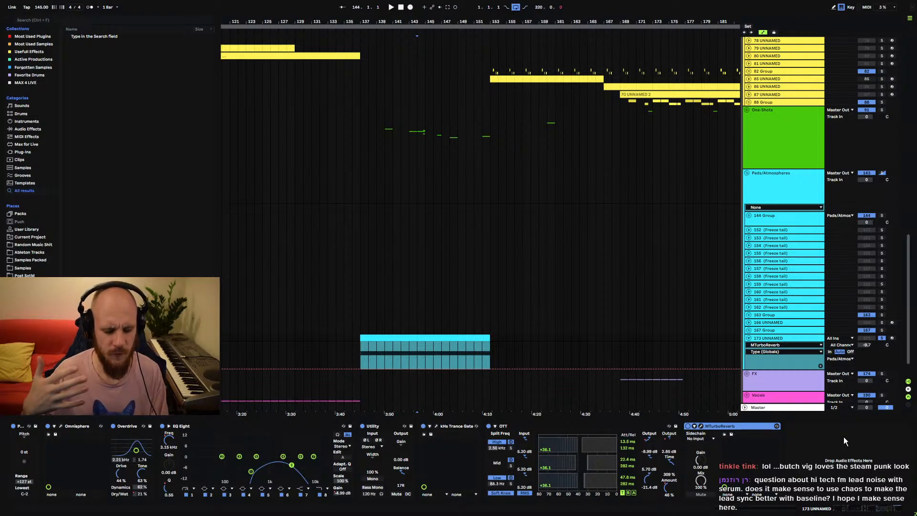
# - Read the Modulation help in MTurboReverb's Late Reflections 1, check the Dampening Low controls, and close the plug-in
pyautogui.click(702, 426)
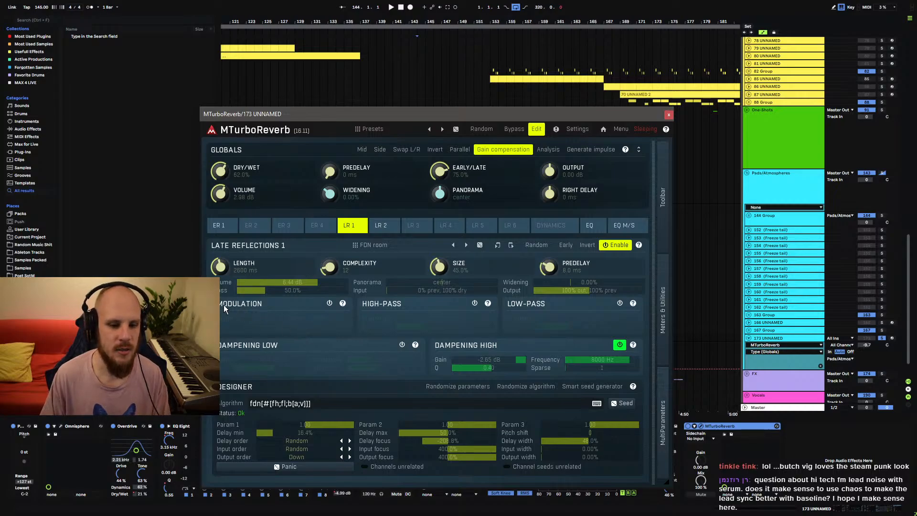
pyautogui.click(342, 303)
pyautogui.scroll(-1, 482, 254)
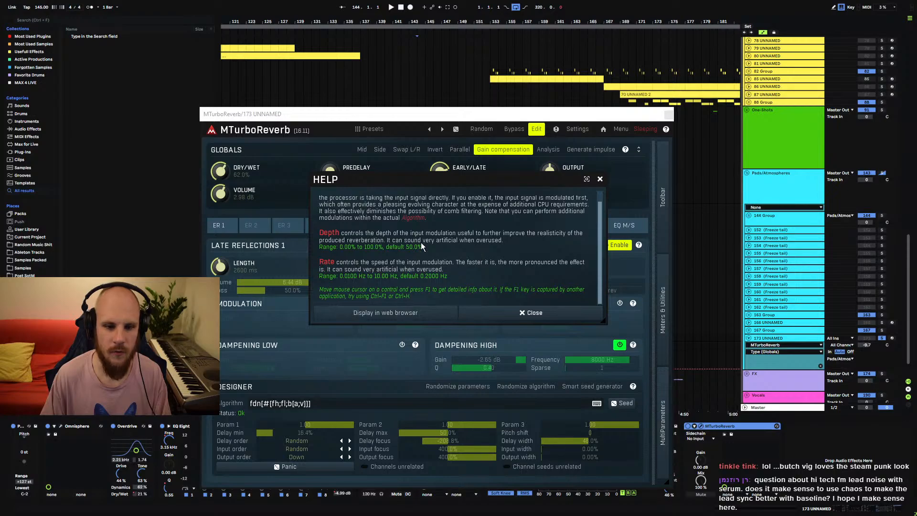
pyautogui.click(537, 312)
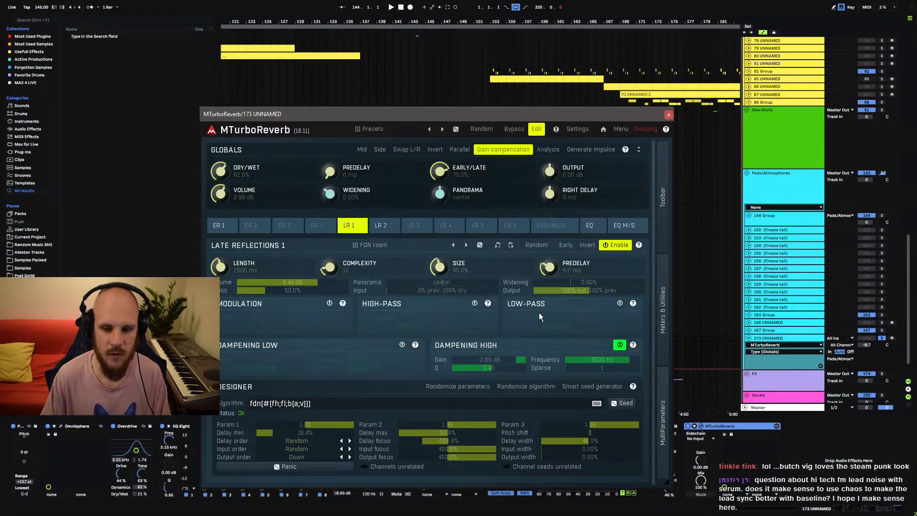
pyautogui.click(401, 344)
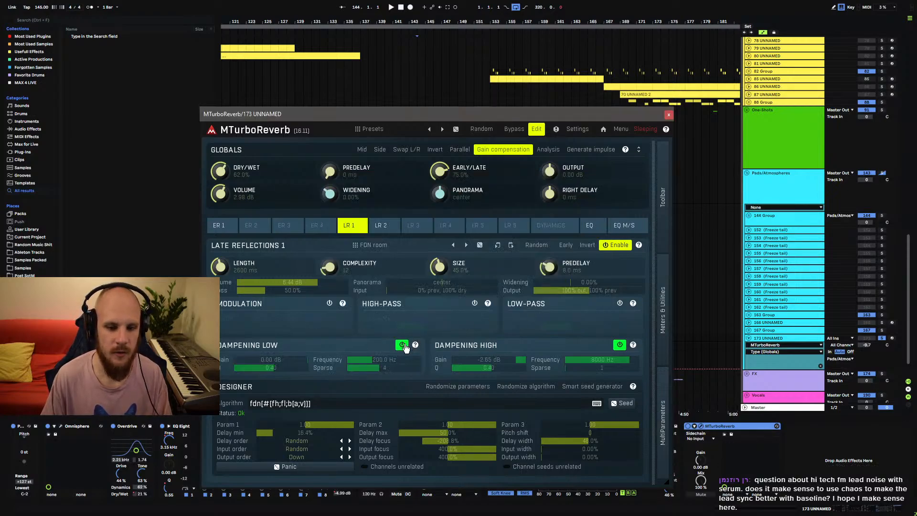
pyautogui.click(401, 345)
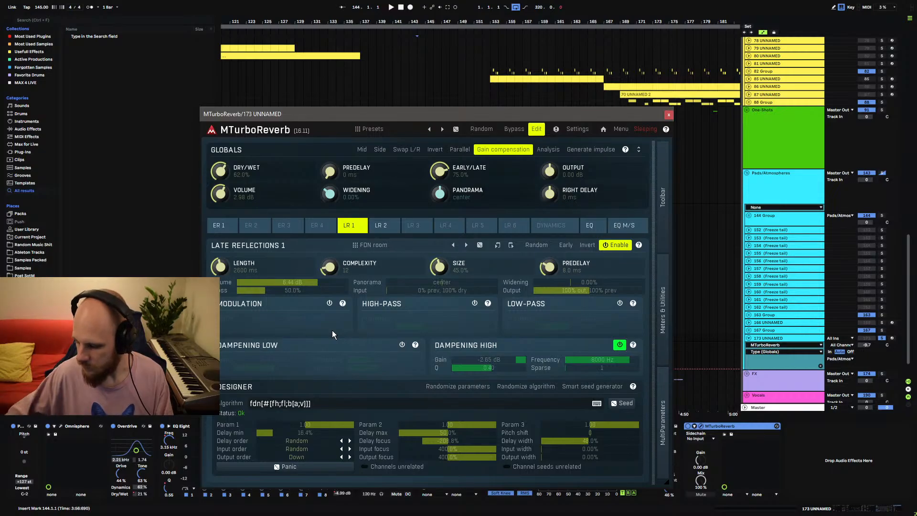
pyautogui.click(668, 114)
# - Play the pad from bar 148 and set the bandwidth of track 173's Overdrive filter to 4.22
pyautogui.scroll(-2, 497, 262)
pyautogui.click(408, 328)
pyautogui.press('space')
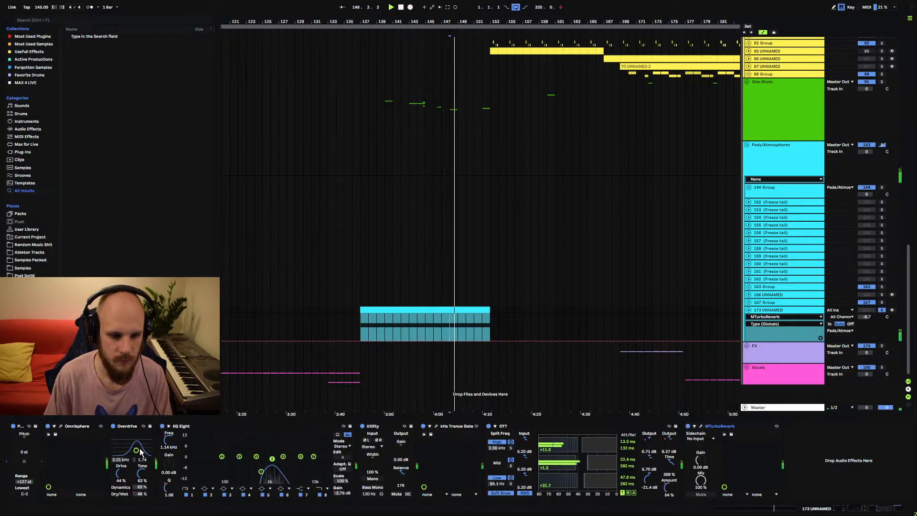
pyautogui.moveTo(136, 450); pyautogui.dragTo(137, 445)
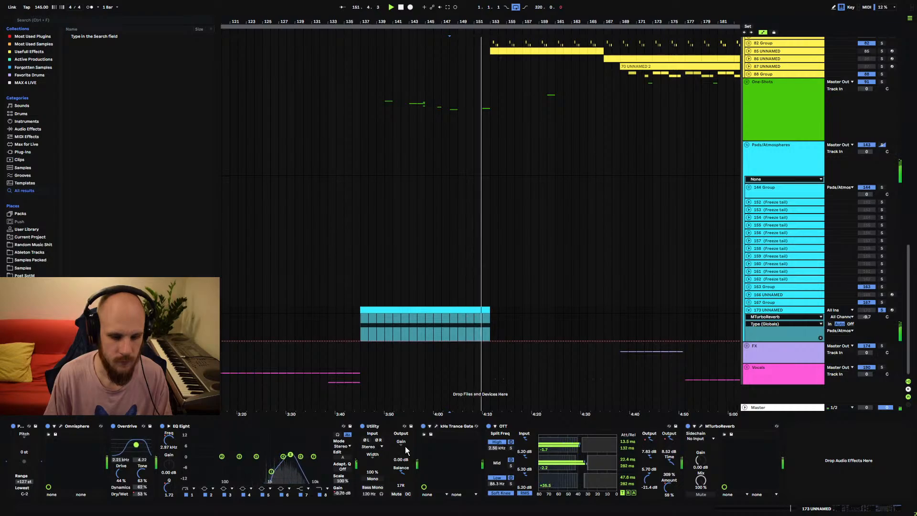
# - Reverse track 173's Trance Gate Mix automation so it rises from a low level at bar 137 to its highest at bar 153
pyautogui.click(436, 425)
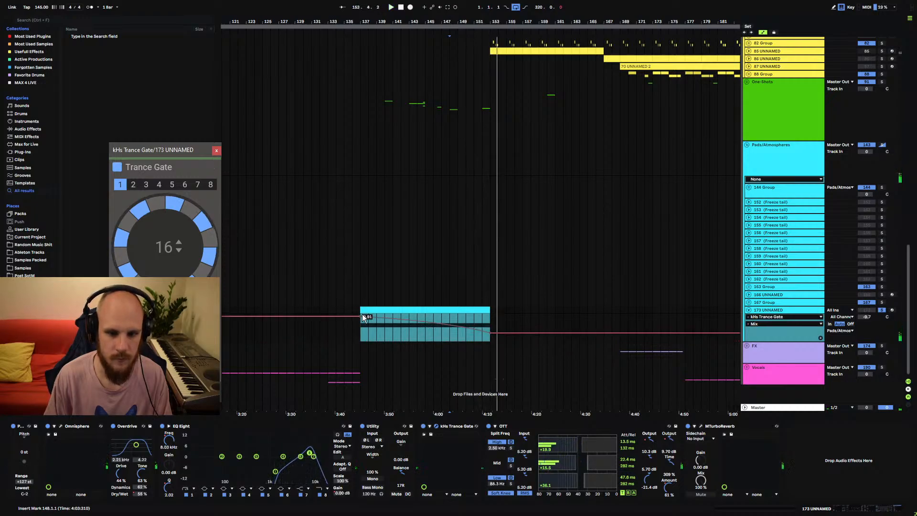
pyautogui.moveTo(360, 316); pyautogui.dragTo(366, 331)
pyautogui.press('space')
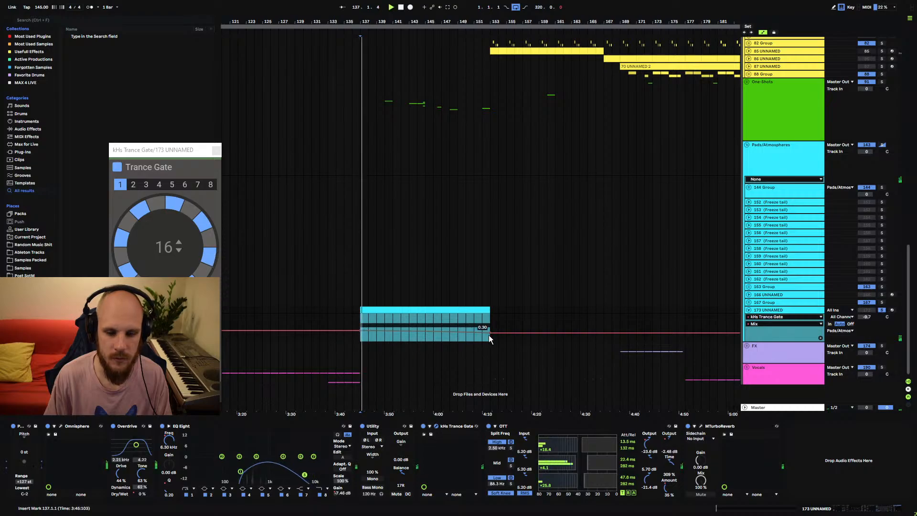
pyautogui.moveTo(489, 331); pyautogui.dragTo(489, 314)
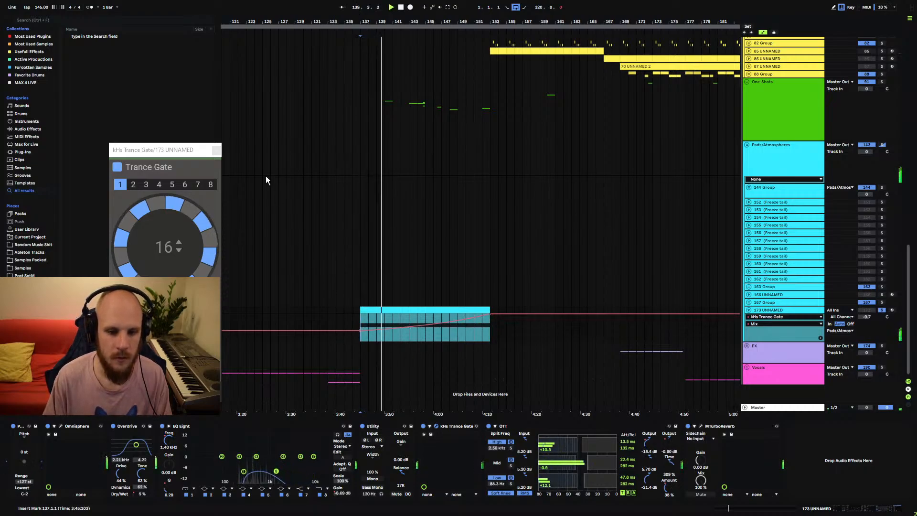
pyautogui.click(216, 150)
# - Audition the pad from bar 148 and make the Trance Gate Mix automation reach its peak earlier, around bar 151
pyautogui.press('space')
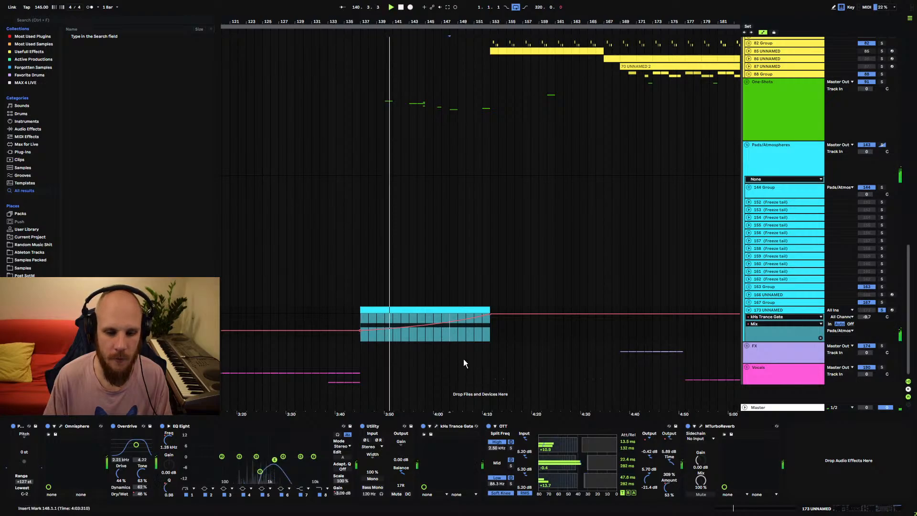
pyautogui.press('space')
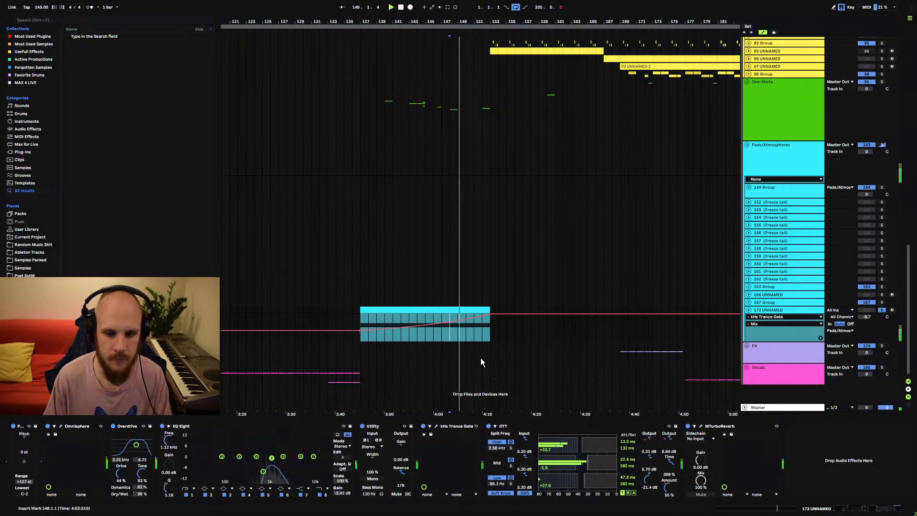
pyautogui.moveTo(474, 319); pyautogui.dragTo(474, 314)
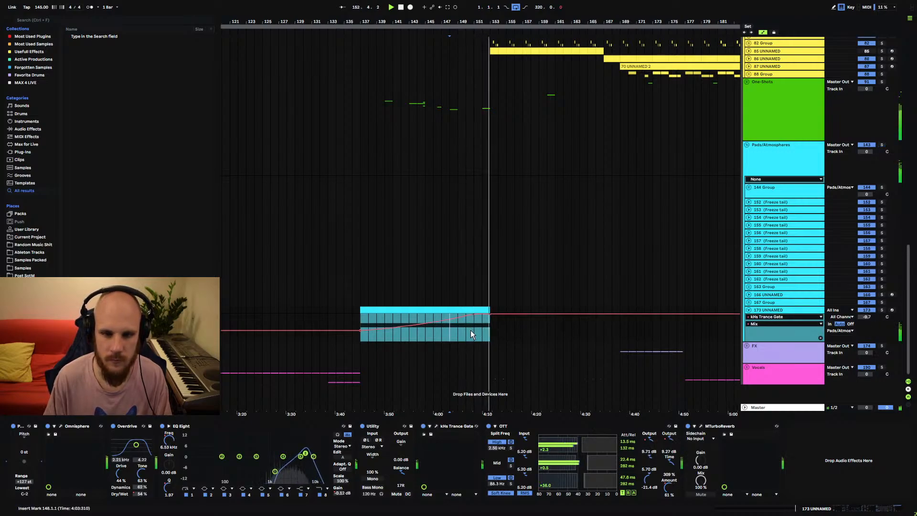
# - Add an Echo after MTurboReverb on track 173 and automate its Dry/Wet to rise to 50% between bars 137 and 153
pyautogui.click(432, 334)
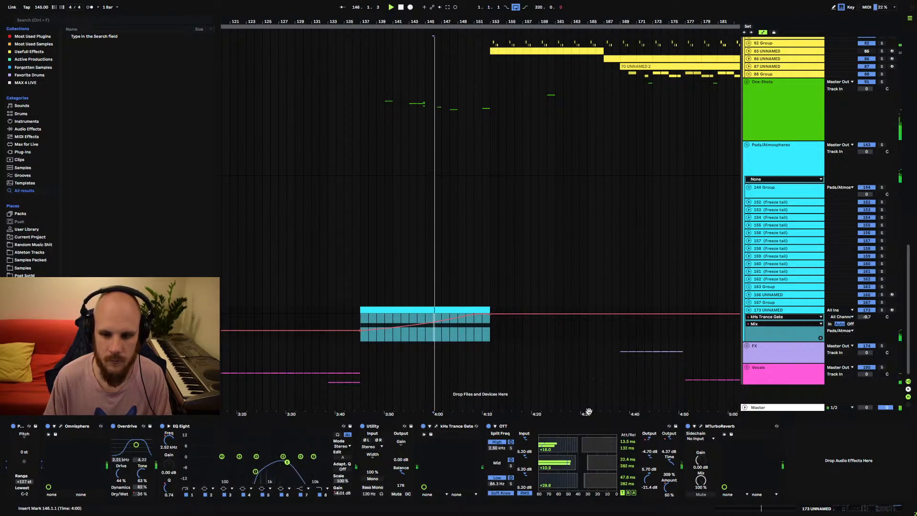
pyautogui.rightClick(822, 464)
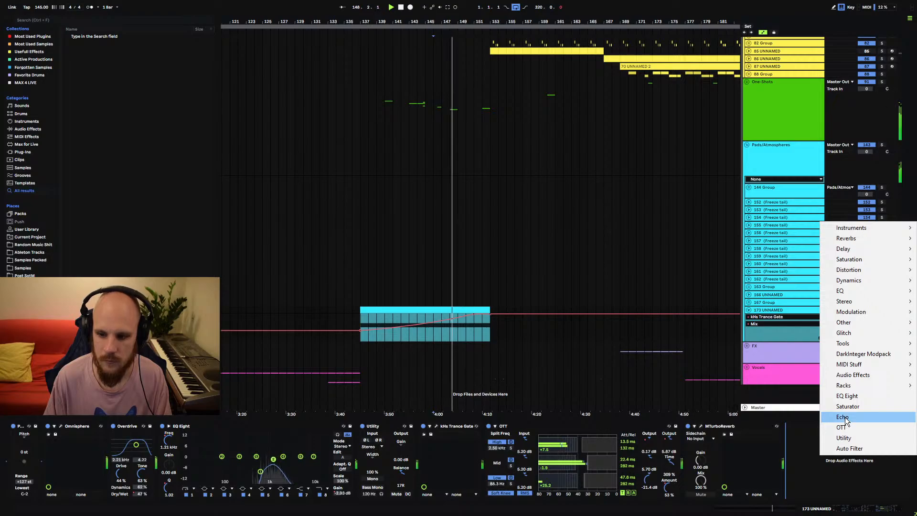
pyautogui.click(843, 417)
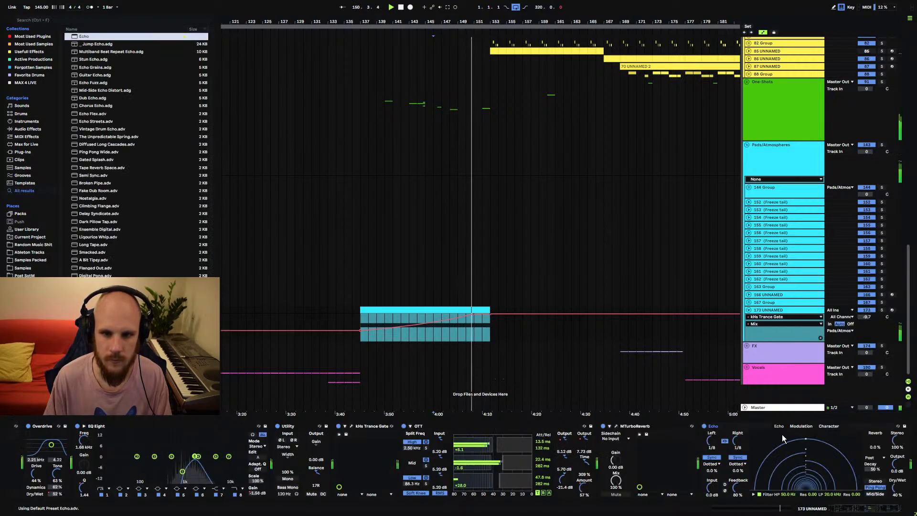
pyautogui.moveTo(897, 488); pyautogui.dragTo(897, 481)
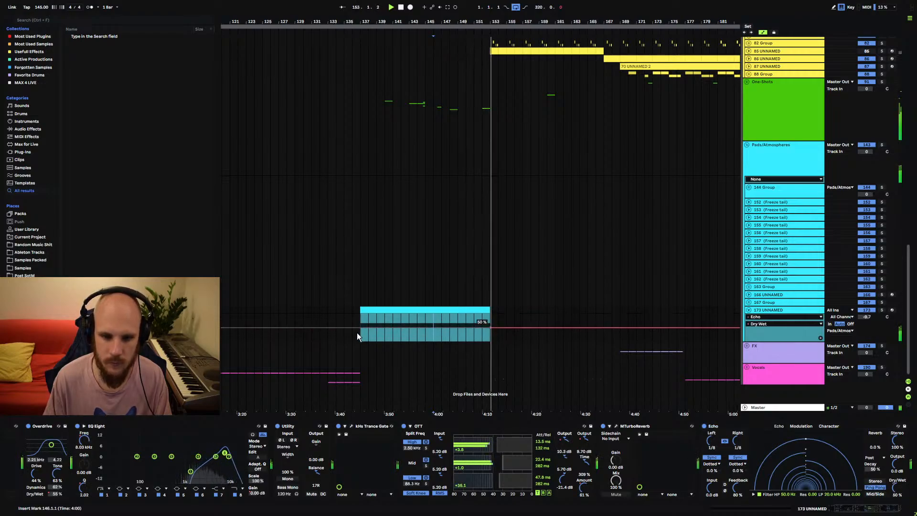
pyautogui.moveTo(359, 329); pyautogui.dragTo(360, 334)
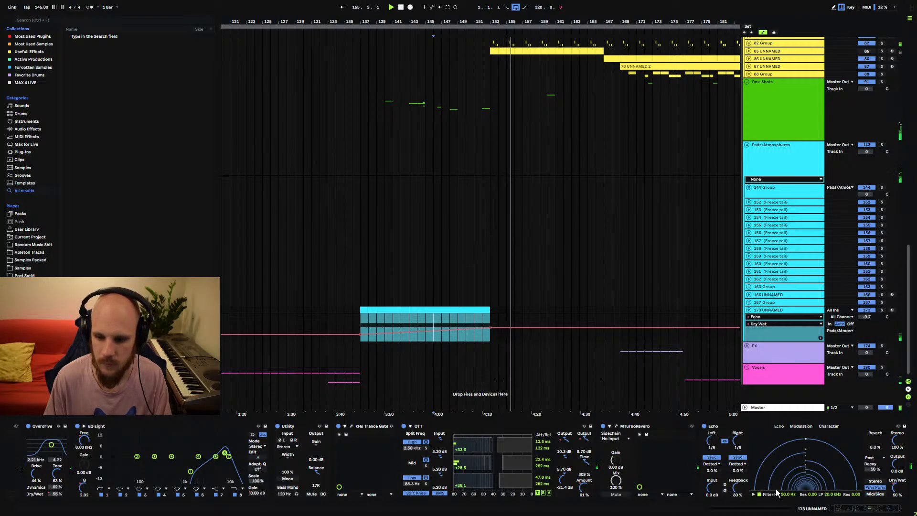
# - Set the Echo's feedback to 87% and its left and right delay times to 1/4, and display its Dry/Wet automation
pyautogui.moveTo(737, 488); pyautogui.dragTo(737, 485)
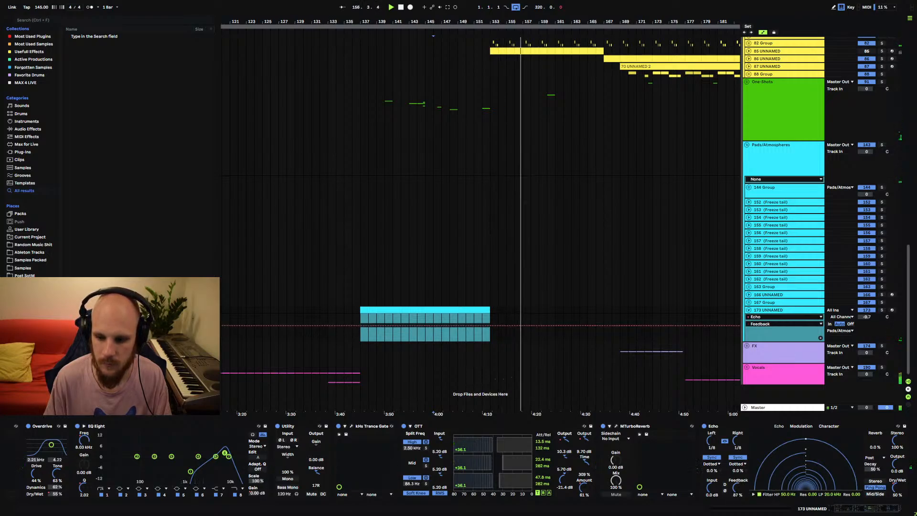
pyautogui.click(742, 440)
pyautogui.moveTo(742, 440); pyautogui.dragTo(742, 436)
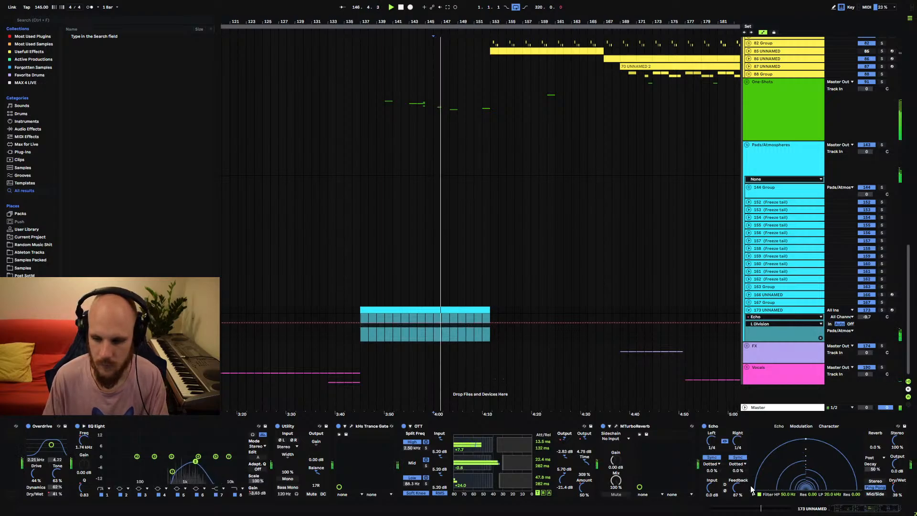
pyautogui.click(897, 488)
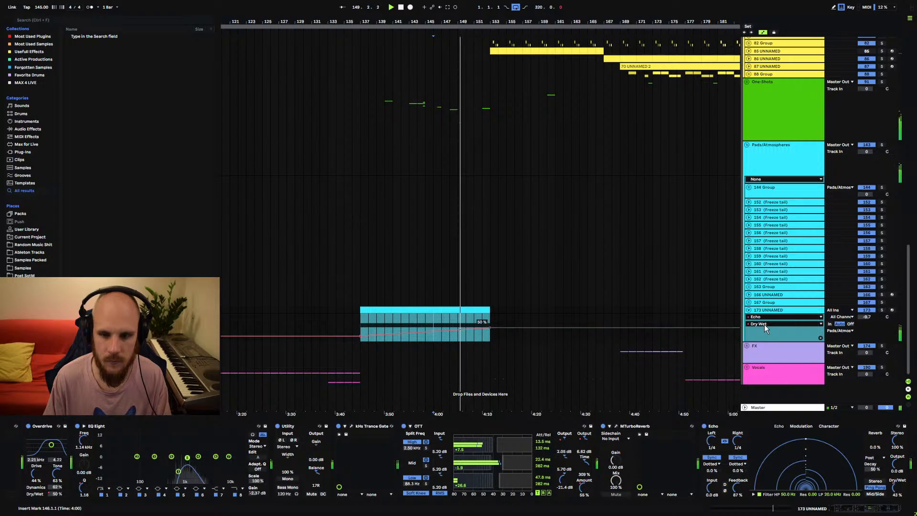
# - Collapse pad track 173 and expand the One-Shots group, selecting track 117 at bar 153
pyautogui.click(748, 310)
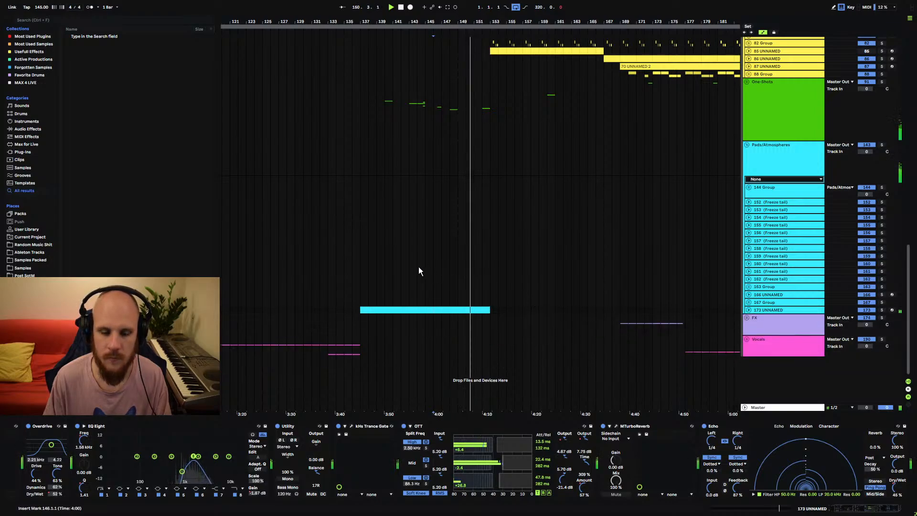
pyautogui.scroll(2, 377, 269)
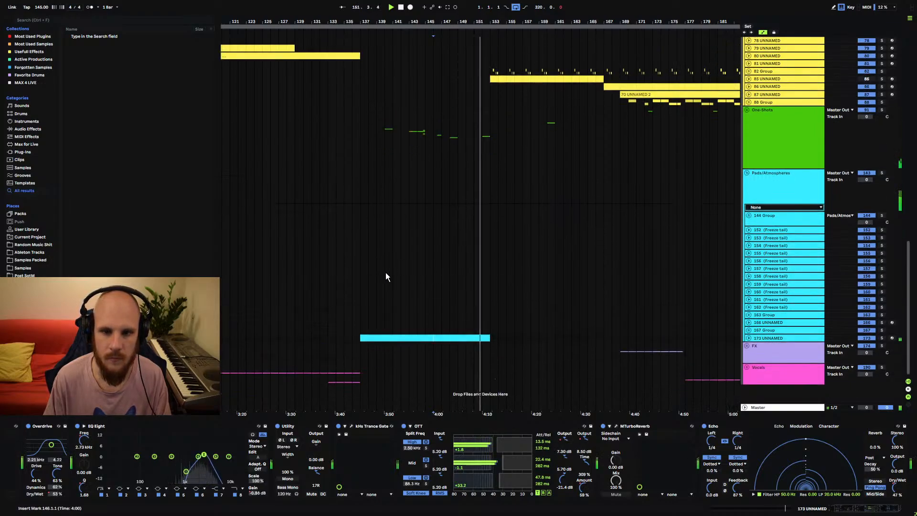
pyautogui.click(747, 110)
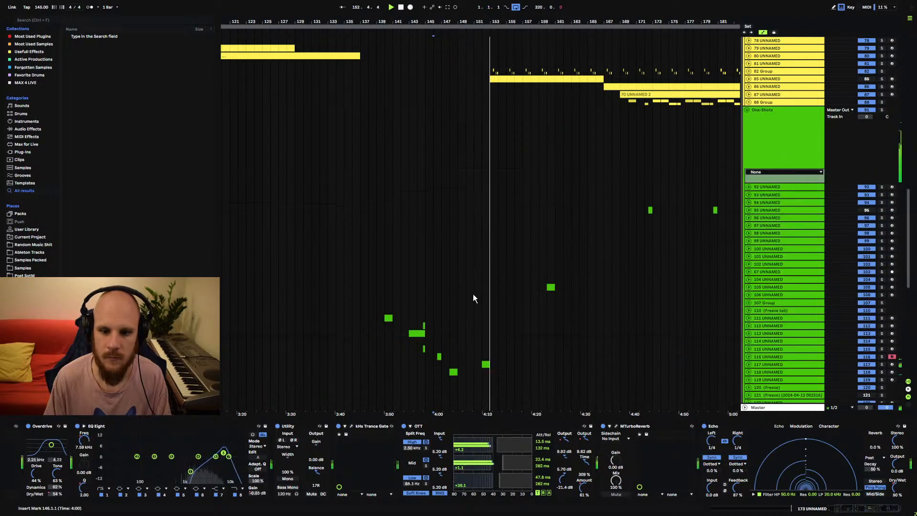
pyautogui.scroll(-4, 473, 294)
pyautogui.click(674, 300)
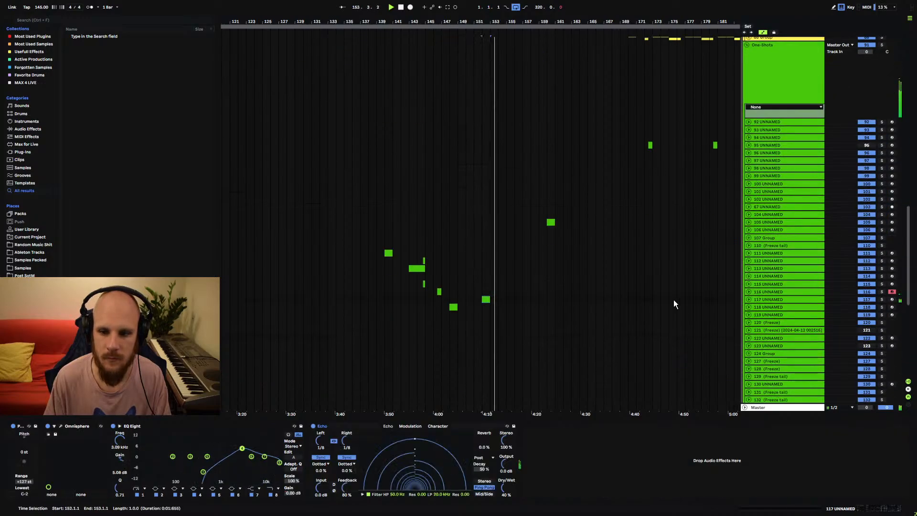
# - Unfold one-shot track 117, lower its volume to -8.0 dB, and play from bar 152
pyautogui.click(748, 299)
pyautogui.press('Down')
pyautogui.press('Down')
pyautogui.press('Down')
pyautogui.press('Down')
pyautogui.press('Down')
pyautogui.press('Down')
pyautogui.press('Down')
pyautogui.press('Down')
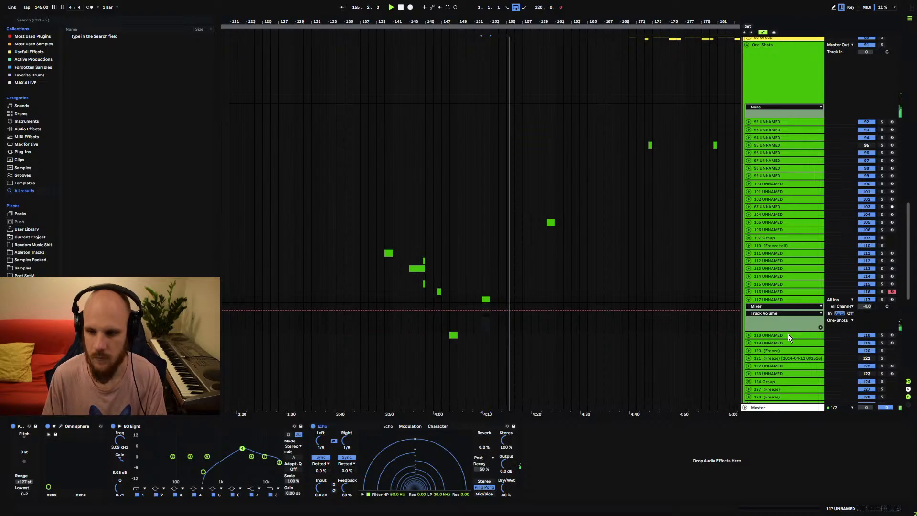
pyautogui.click(481, 301)
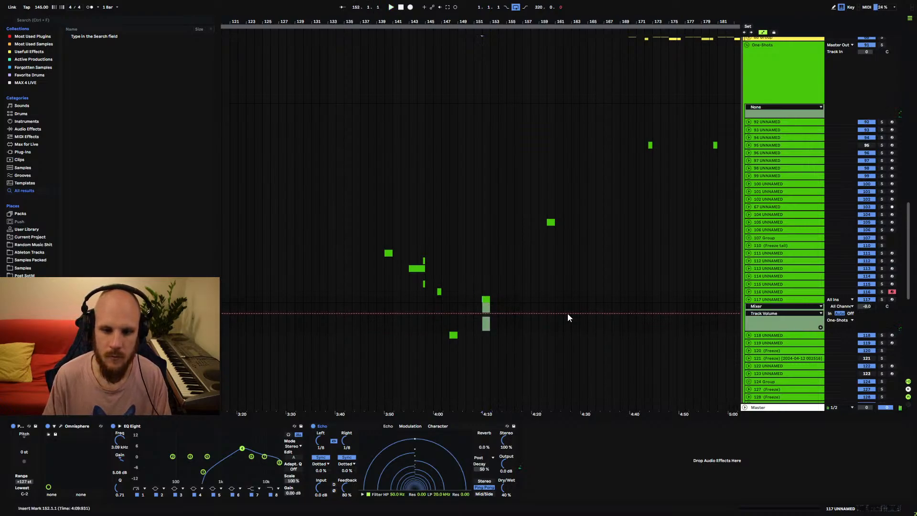
# - Insert an audio track below track 117, set its input to track 117 Post Mixer, and arm it for recording
pyautogui.click(767, 300)
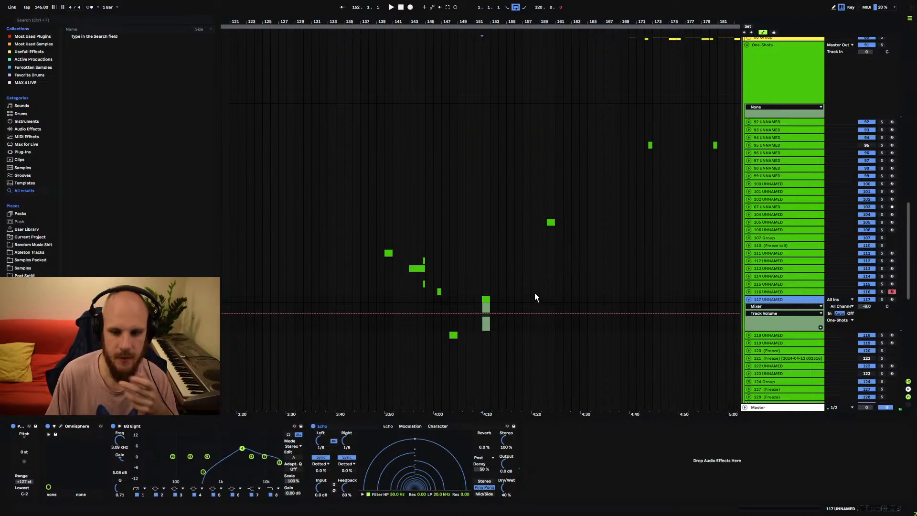
pyautogui.hotkey('ctrl', 't')
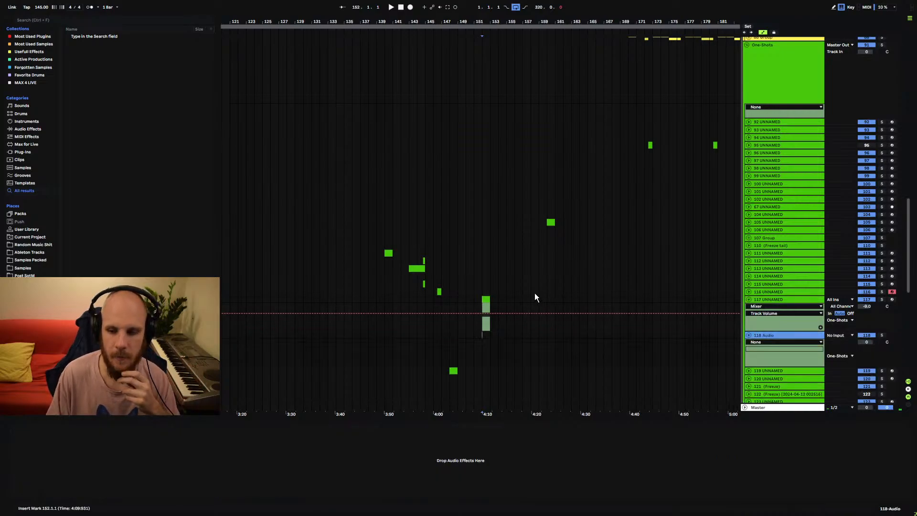
pyautogui.click(844, 337)
pyautogui.scroll(3, 792, 205)
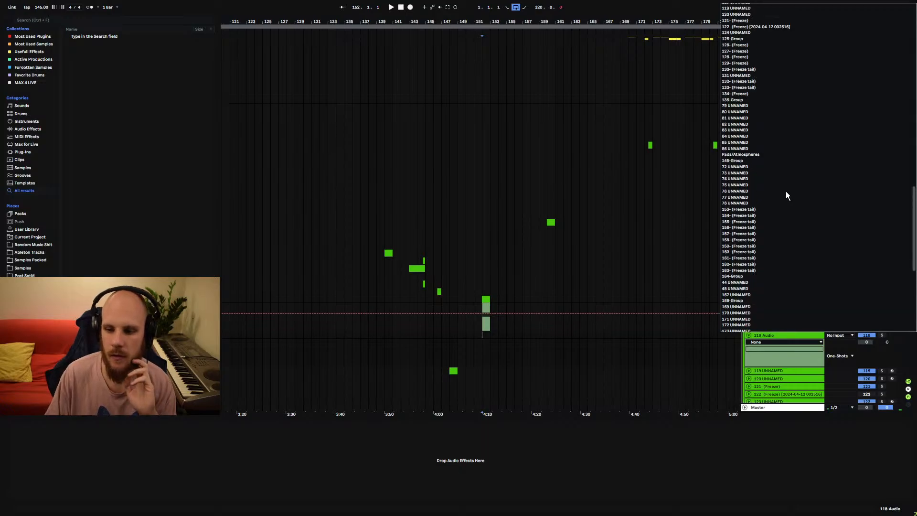
pyautogui.scroll(10, 786, 191)
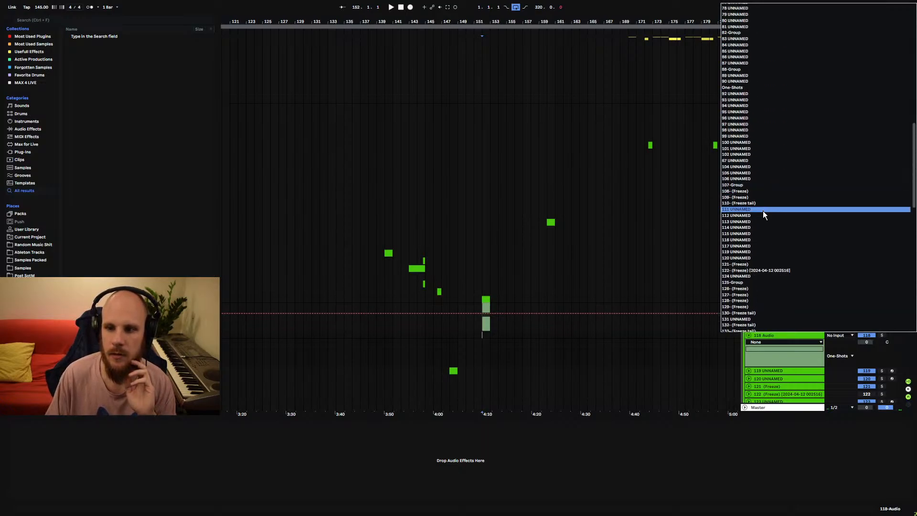
pyautogui.click(748, 246)
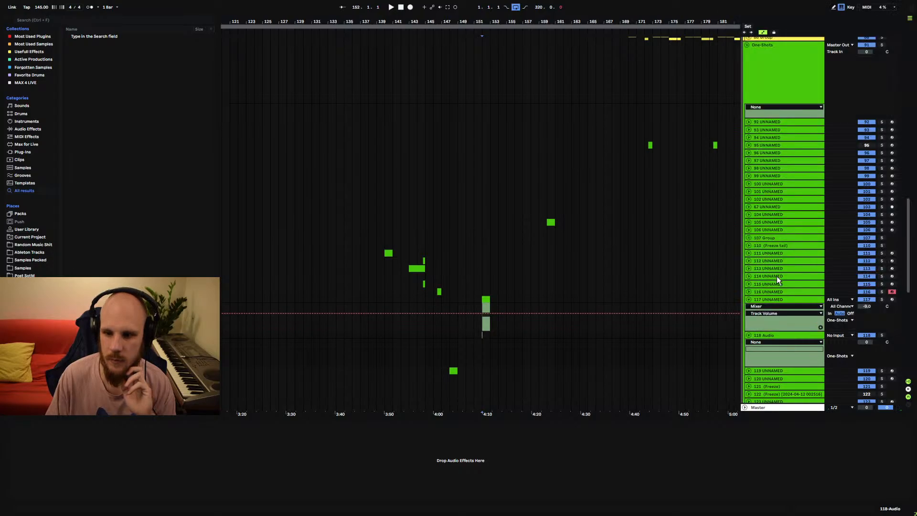
pyautogui.click(892, 335)
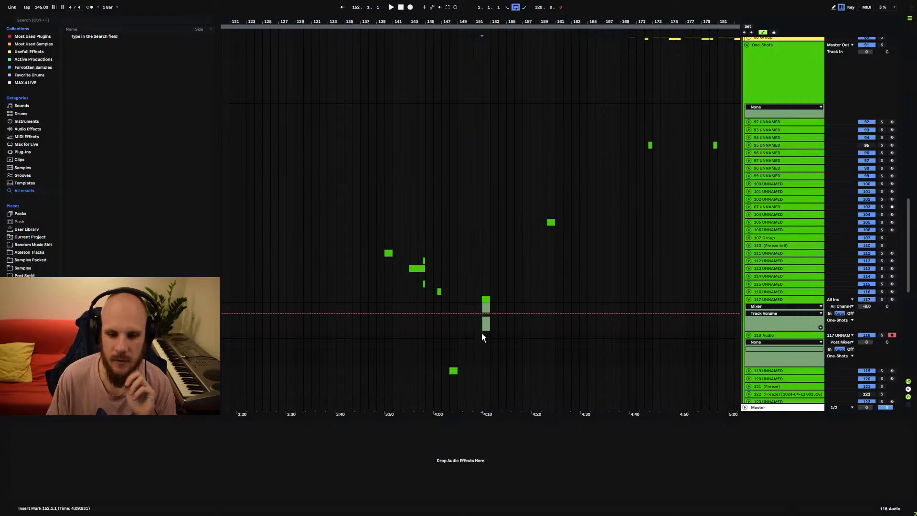
# - Record track 117's output onto the new audio track from bar 152, retaking it with track 117's Echo switched off
pyautogui.click(410, 8)
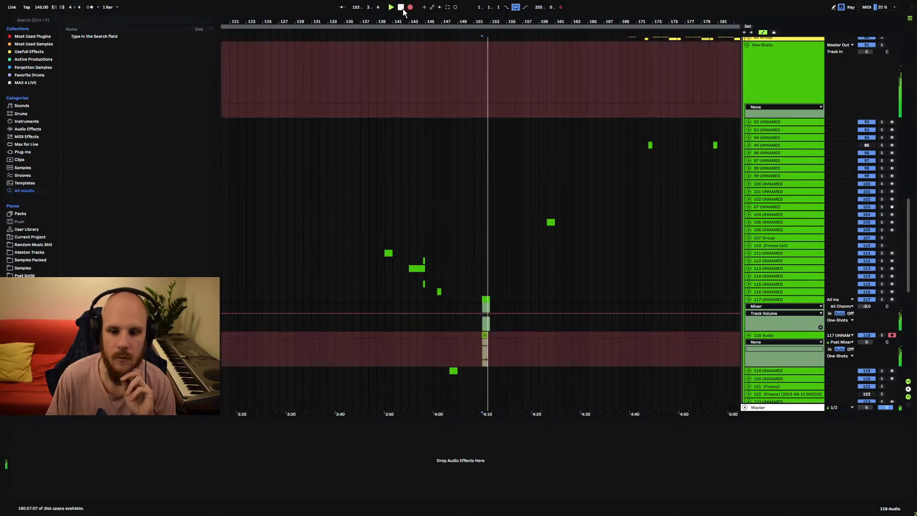
pyautogui.click(401, 7)
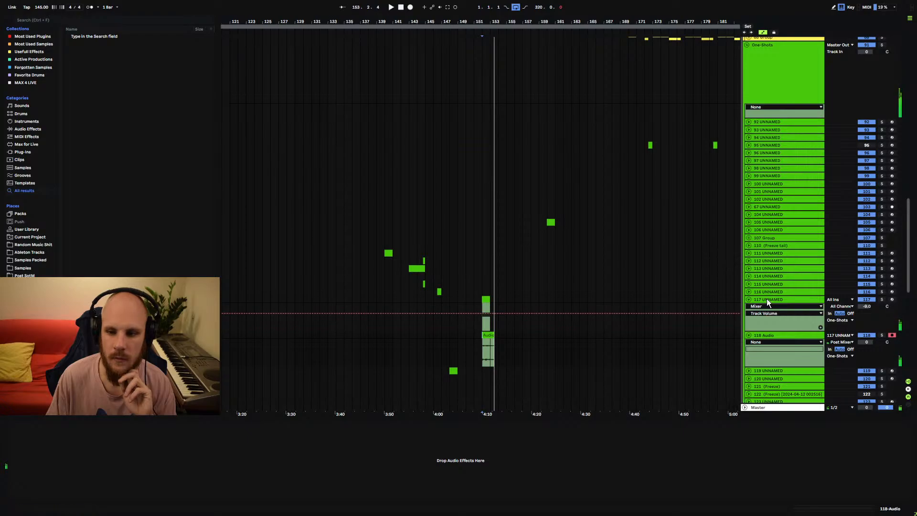
pyautogui.click(768, 299)
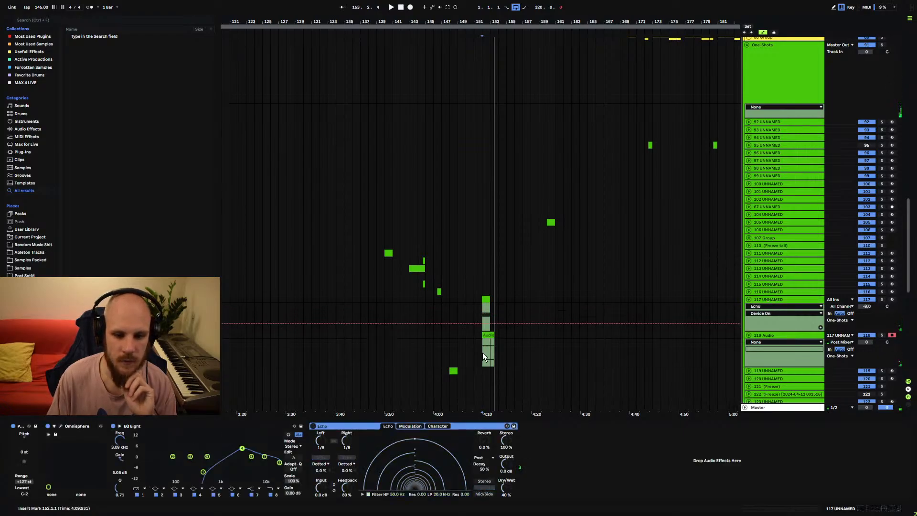
pyautogui.click(482, 355)
pyautogui.click(409, 7)
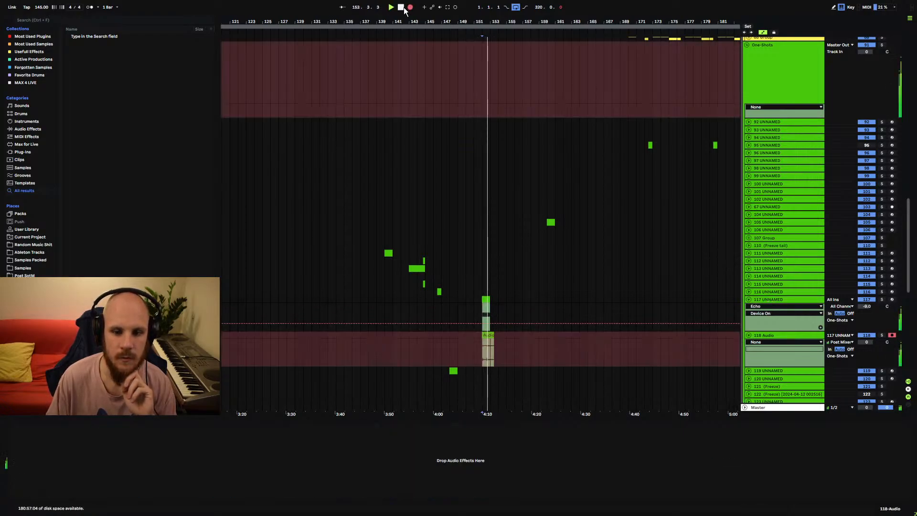
pyautogui.click(403, 8)
# - Solo track 118, reverse the recorded hit at 152.1.1, move it to 151.4.3 so it ends at bar 152, and play it
pyautogui.moveTo(484, 22); pyautogui.dragTo(424, 123)
pyautogui.moveTo(429, 345); pyautogui.dragTo(456, 348)
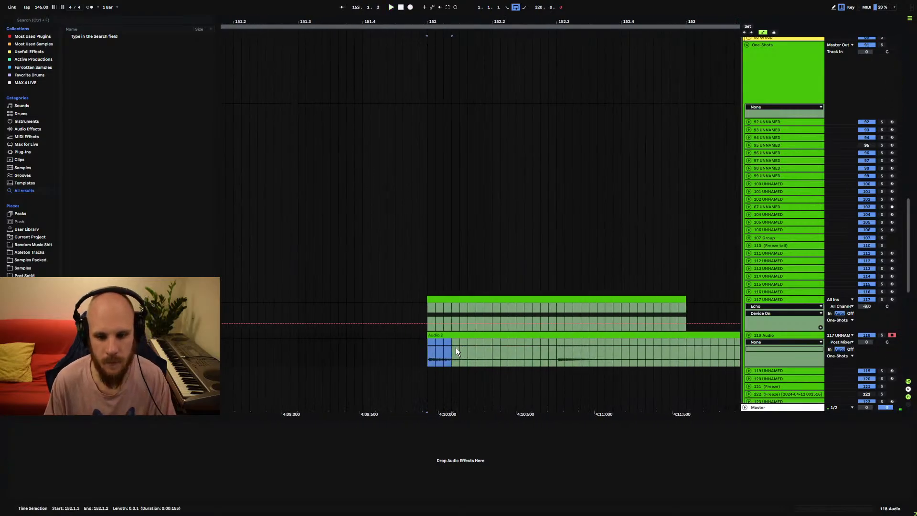
pyautogui.click(881, 335)
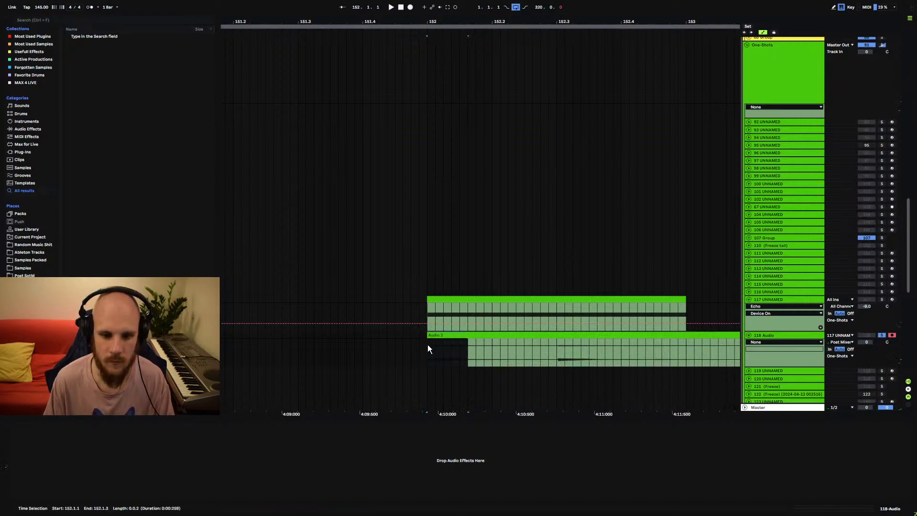
pyautogui.moveTo(428, 345); pyautogui.dragTo(397, 336)
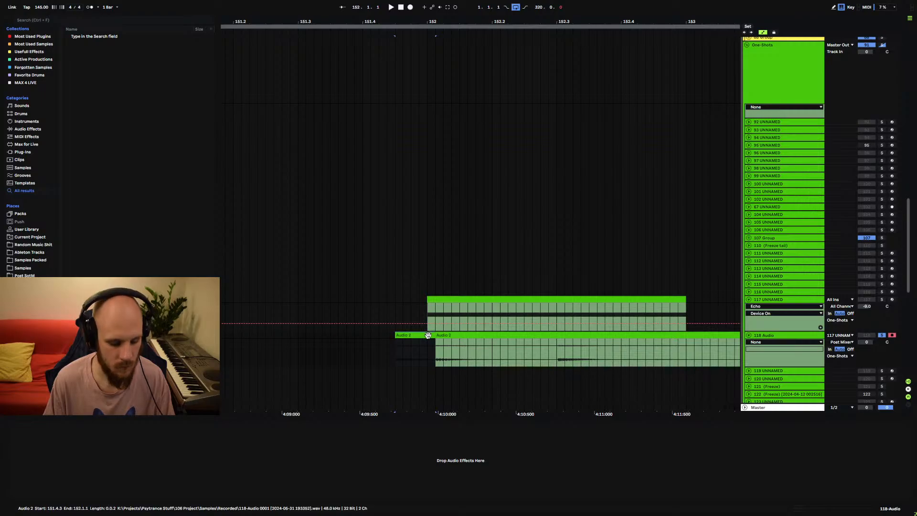
pyautogui.click(395, 348)
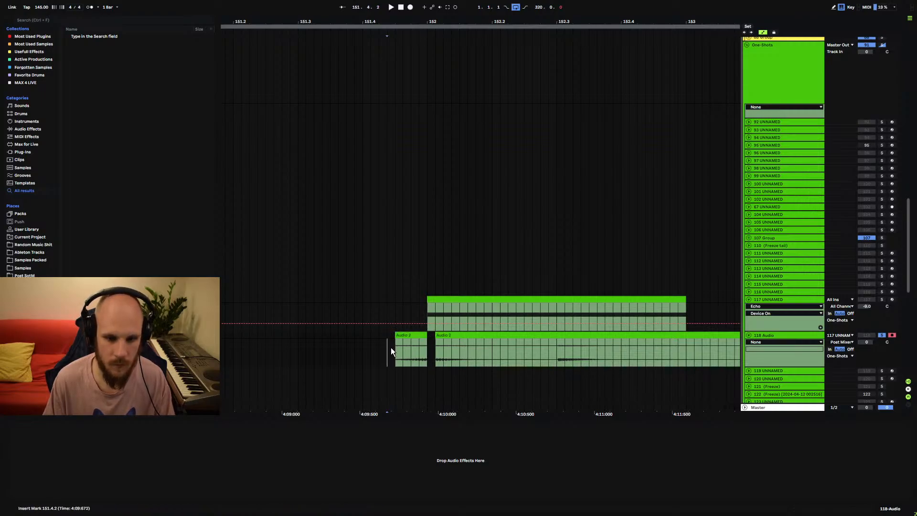
pyautogui.press('space')
# - Reverse the second hit, place it to end at 152.3.1, delete the leftover recording around the two hits, and play them
pyautogui.moveTo(560, 348); pyautogui.dragTo(590, 338)
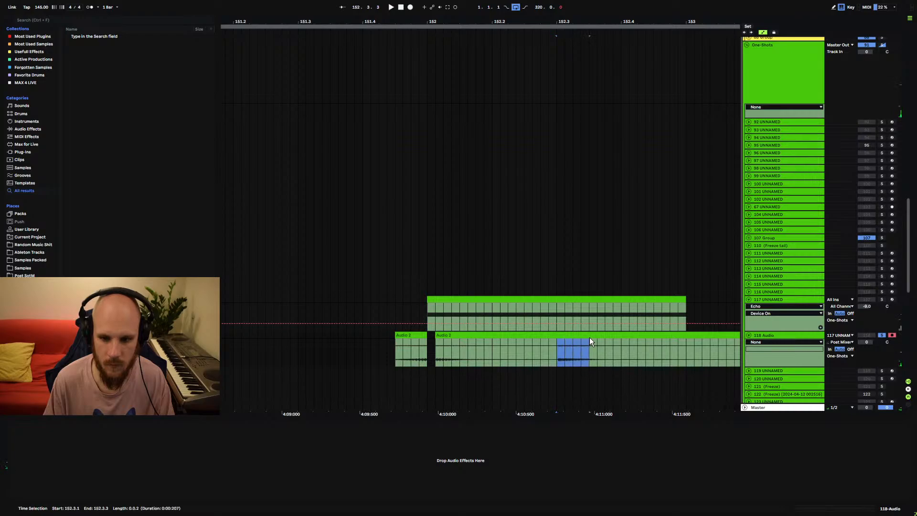
pyautogui.click(525, 348)
pyautogui.hotkey('ctrl', 'v')
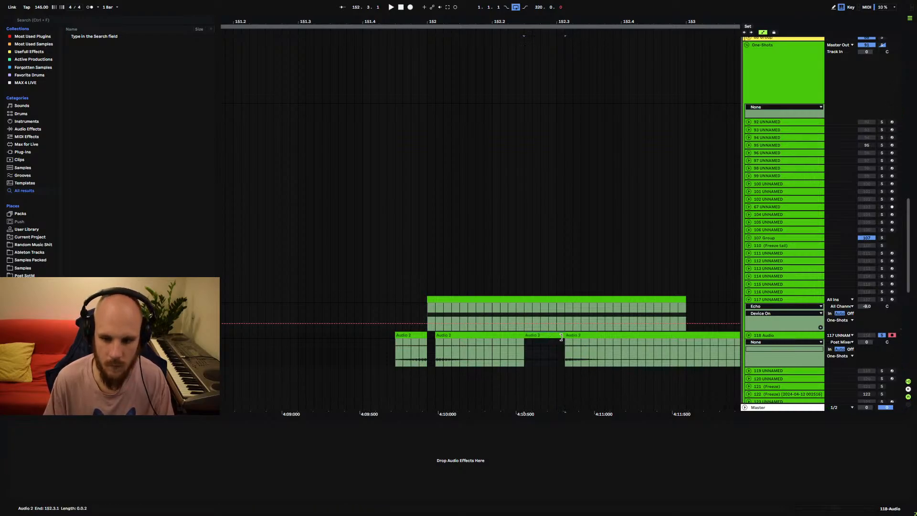
pyautogui.click(583, 334)
pyautogui.press('Delete')
pyautogui.click(474, 345)
pyautogui.press('Delete')
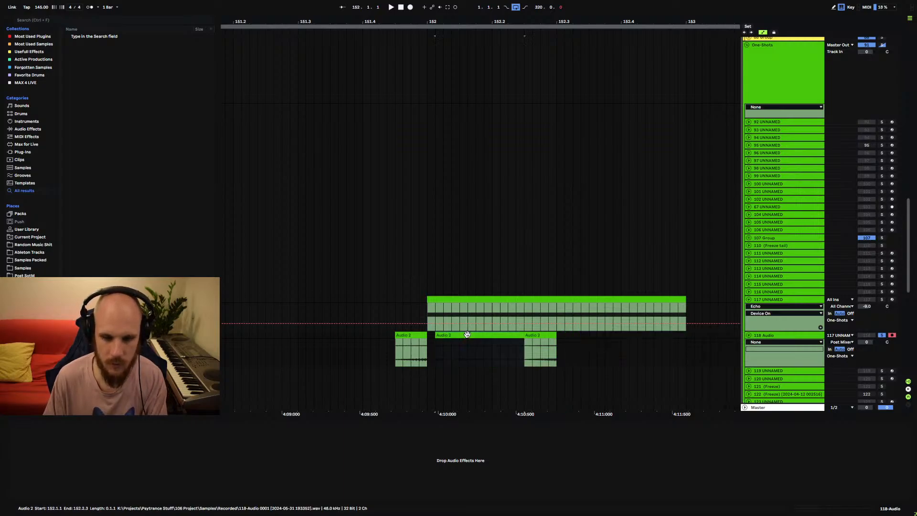
pyautogui.click(406, 345)
pyautogui.press('space')
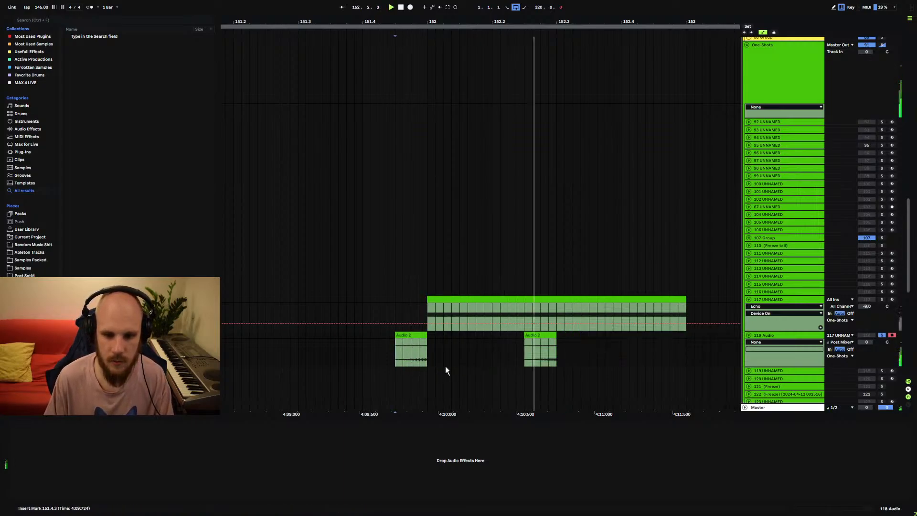
# - Unsolo track 118 and lower its volume to -12.4 dB while playing the reversed hits from 151.4.1
pyautogui.click(883, 335)
pyautogui.press('space')
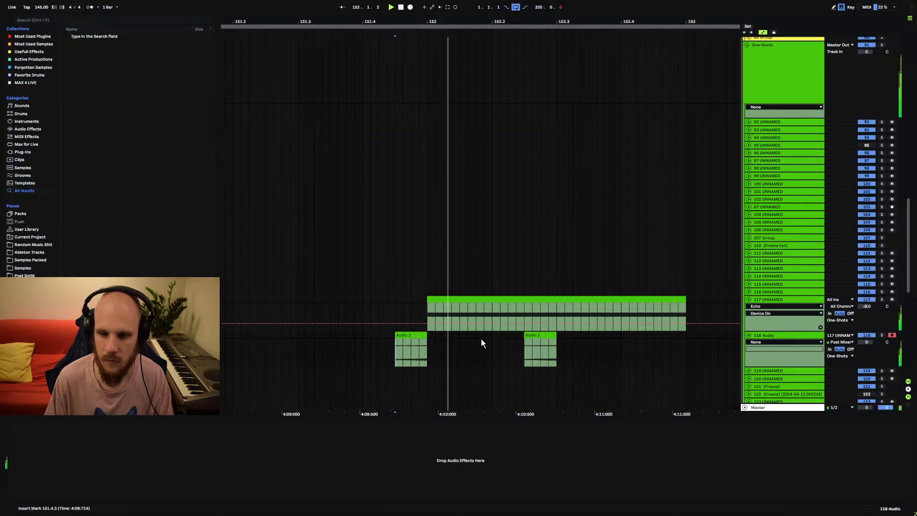
pyautogui.press('space')
pyautogui.click(358, 332)
pyautogui.click(362, 334)
pyautogui.press('space')
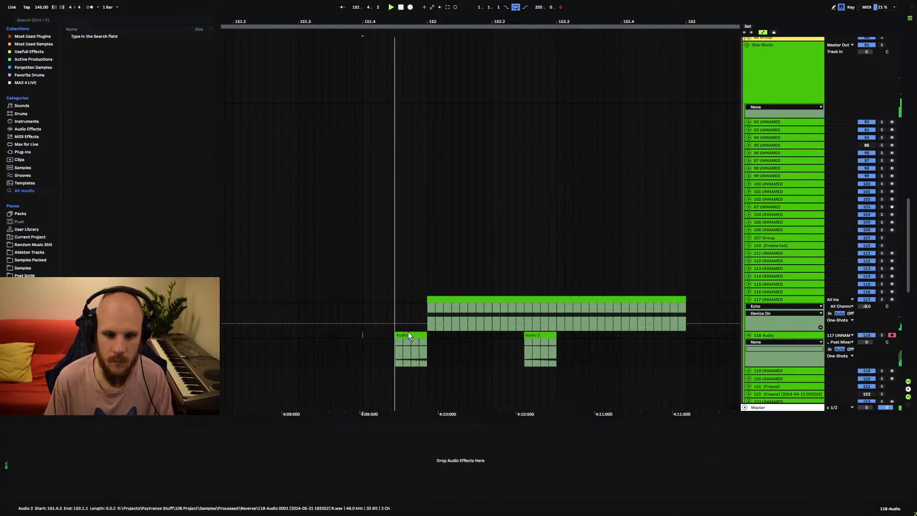
pyautogui.moveTo(867, 342); pyautogui.dragTo(867, 367)
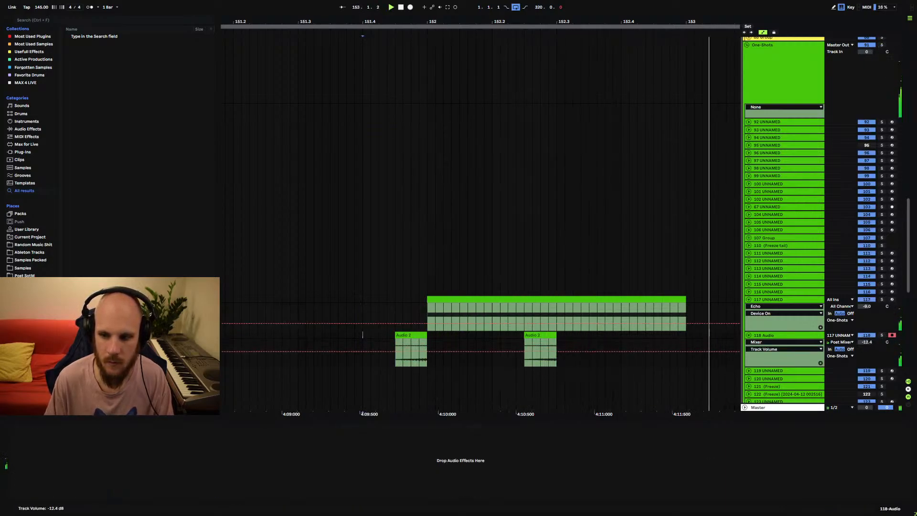
pyautogui.press('space')
pyautogui.press('space')
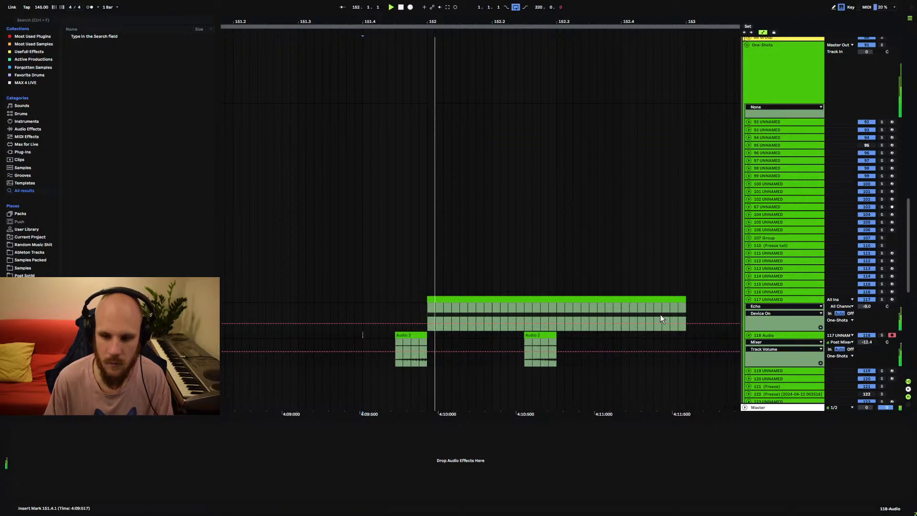
# - Display track 117's EQ Eight Output Gain automation and extend the starts of the reversed clips to 152.2.1 and 151.4.1
pyautogui.click(781, 301)
pyautogui.click(298, 495)
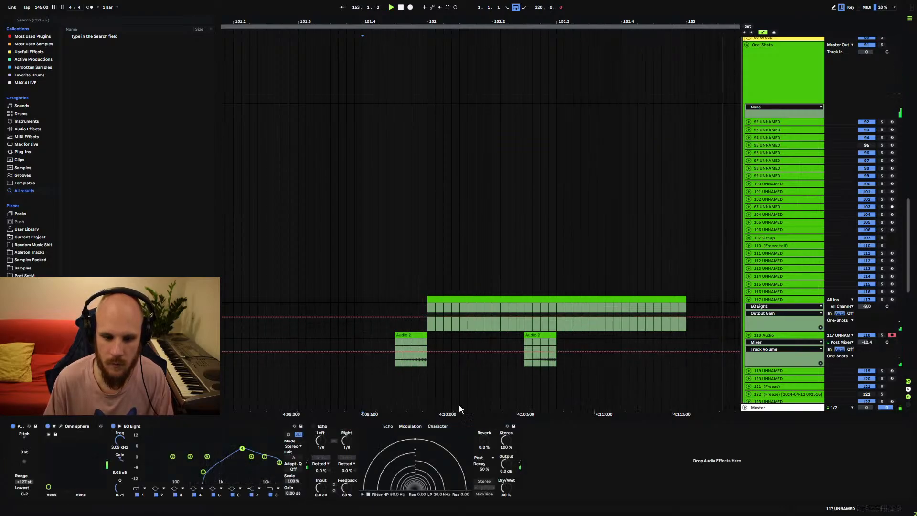
pyautogui.moveTo(524, 340); pyautogui.dragTo(493, 339)
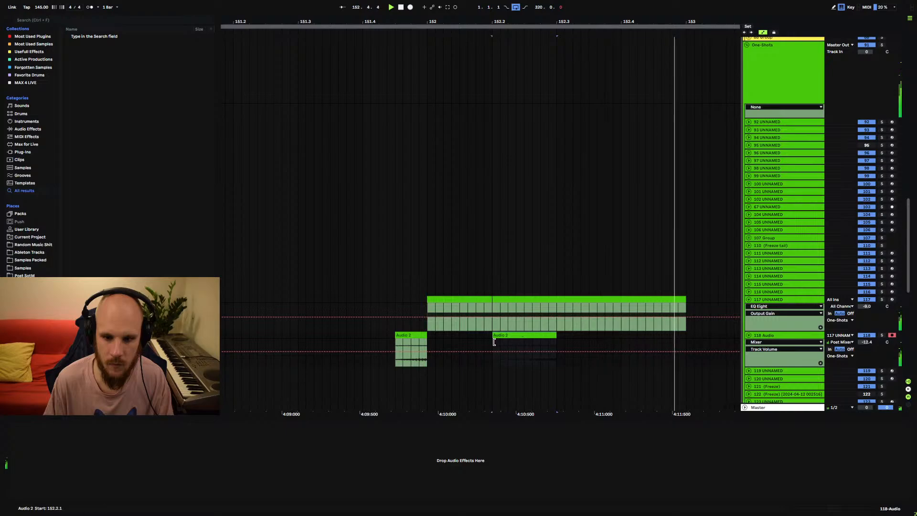
pyautogui.moveTo(394, 339); pyautogui.dragTo(365, 335)
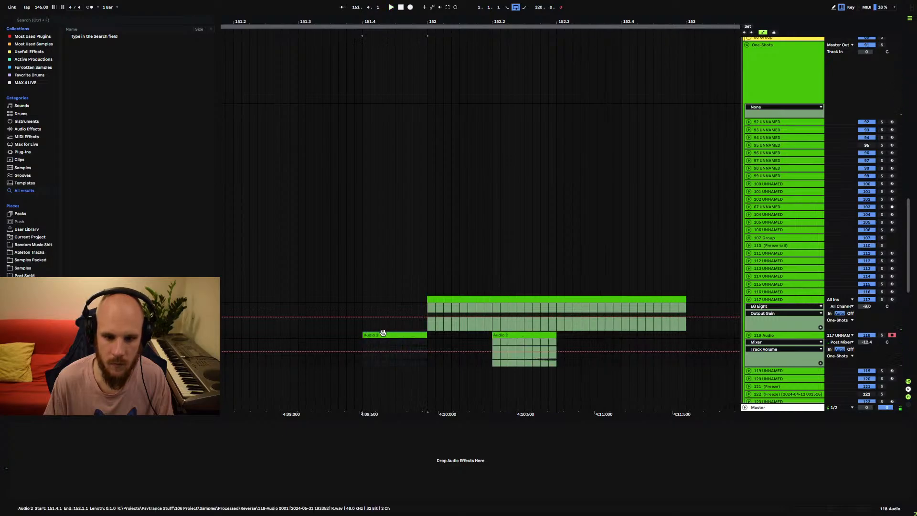
# - Automate track 117's EQ Eight Output Gain to rise from 152.3.1 to 6.09 dB at bar 153, and play from bar 152
pyautogui.click(428, 325)
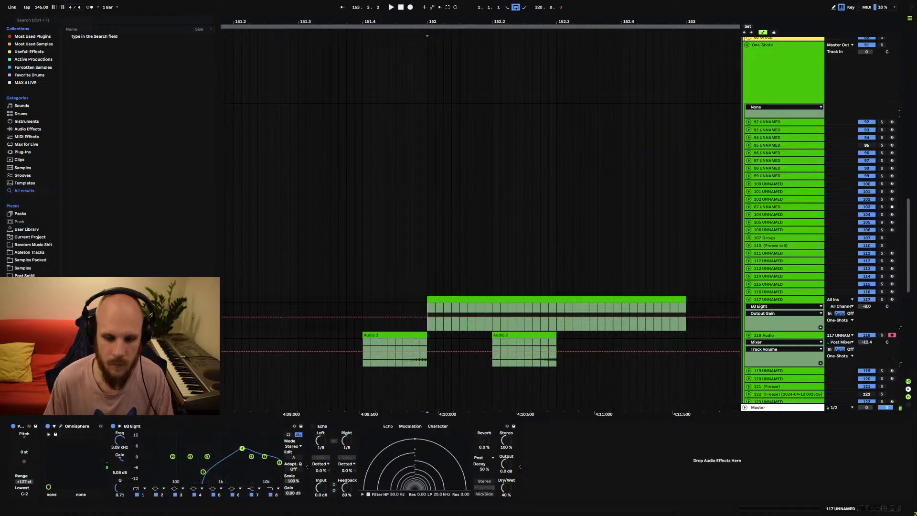
pyautogui.press('space')
pyautogui.click(557, 317)
pyautogui.moveTo(686, 317); pyautogui.dragTo(685, 310)
pyautogui.press('space')
pyautogui.press('space')
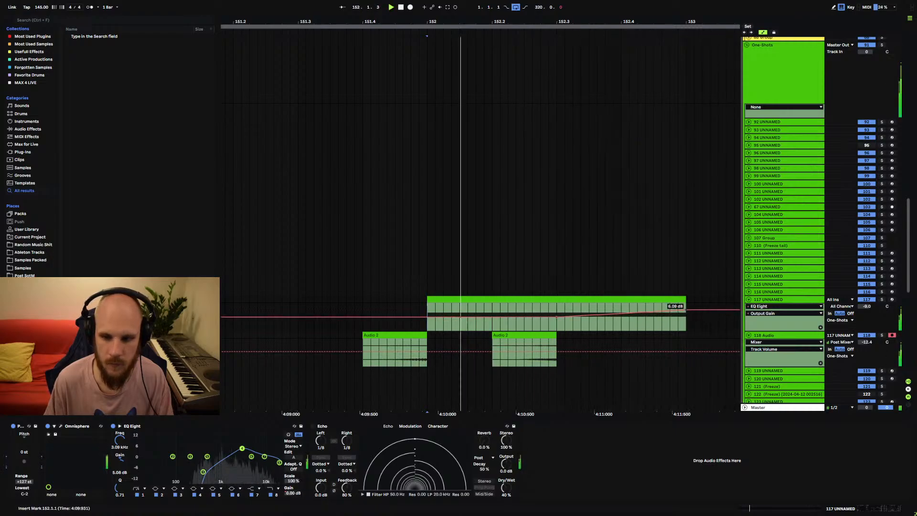
# - Switch track 117's Echo back on and raise the Output Gain automation's bar 153 point to 11.1 dB
pyautogui.click(313, 426)
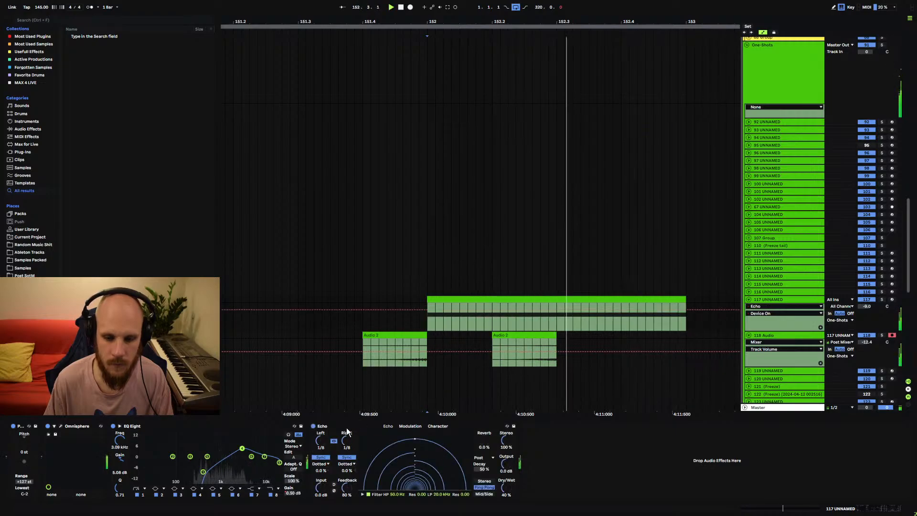
pyautogui.click(292, 493)
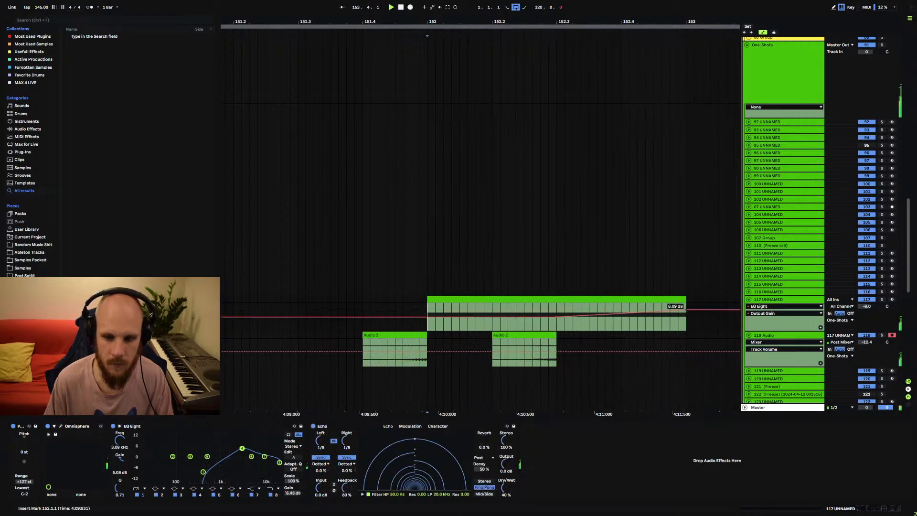
pyautogui.moveTo(686, 309); pyautogui.dragTo(684, 304)
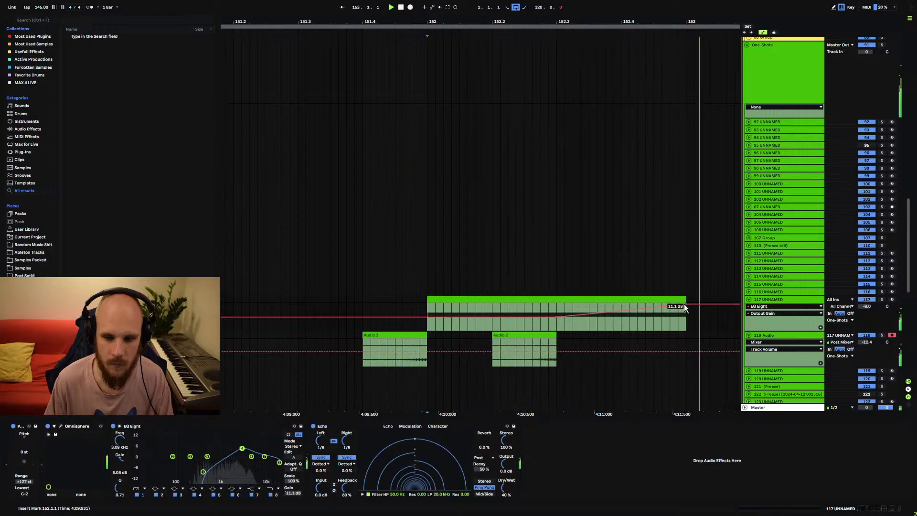
# - Reshape the Output Gain ramp into a curve that starts rising at about 152.3.3, and play from 151.4.1
pyautogui.click(362, 300)
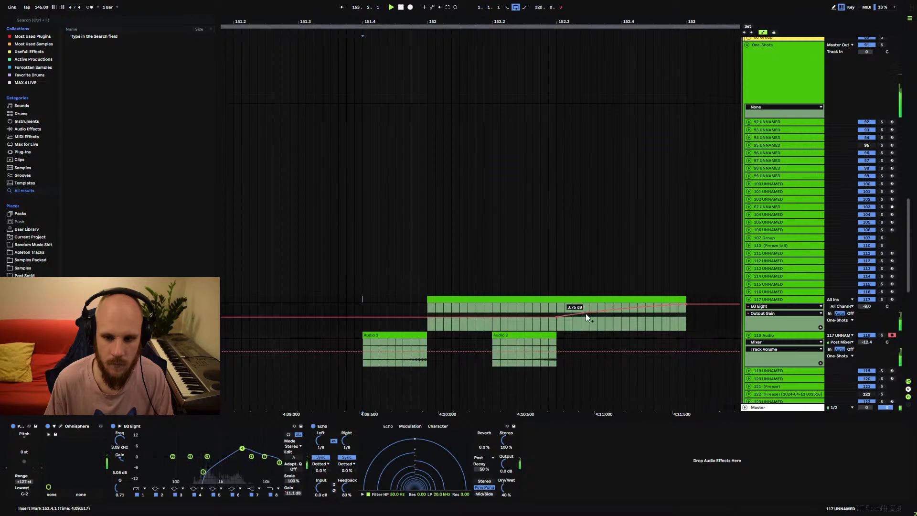
pyautogui.press('space')
pyautogui.press('space')
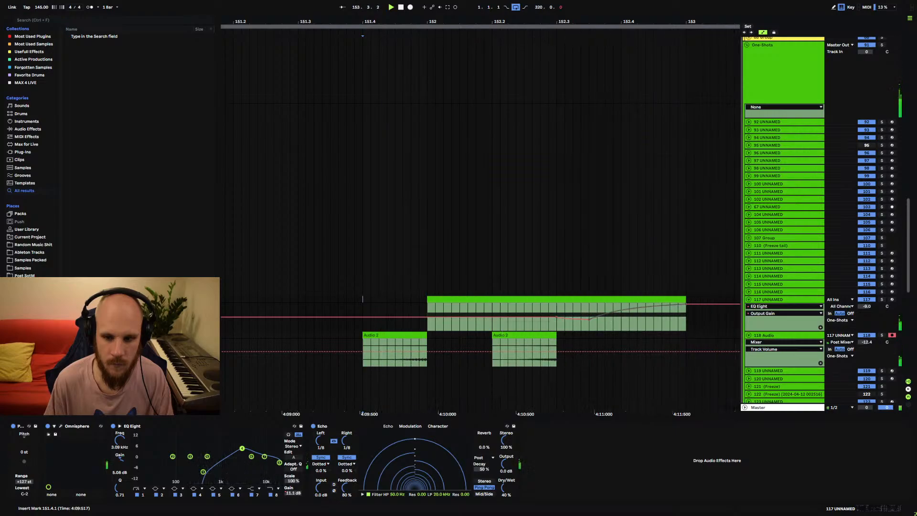
pyautogui.press('space')
pyautogui.press('space')
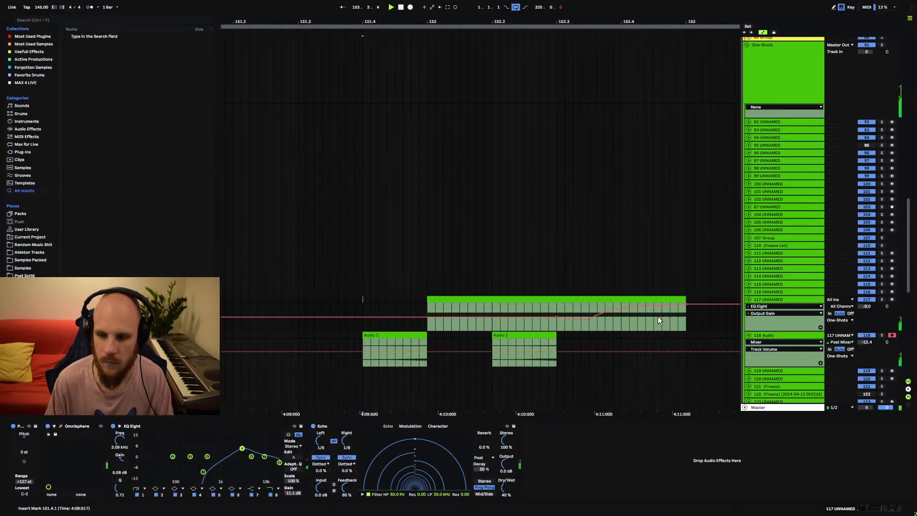
# - Display the Echo's Input Gain automation on track 117 and raise it to 7.3 dB
pyautogui.click(326, 492)
pyautogui.press('space')
pyautogui.press('space')
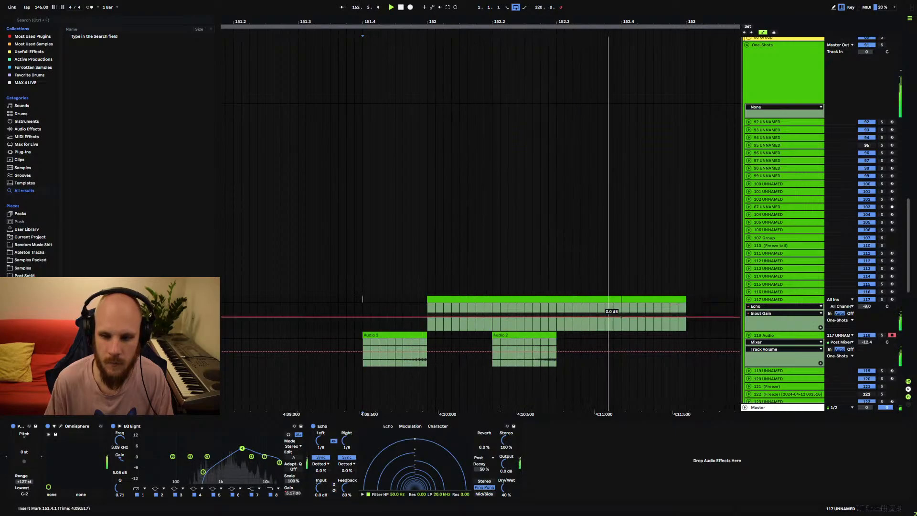
pyautogui.moveTo(665, 316); pyautogui.dragTo(685, 318)
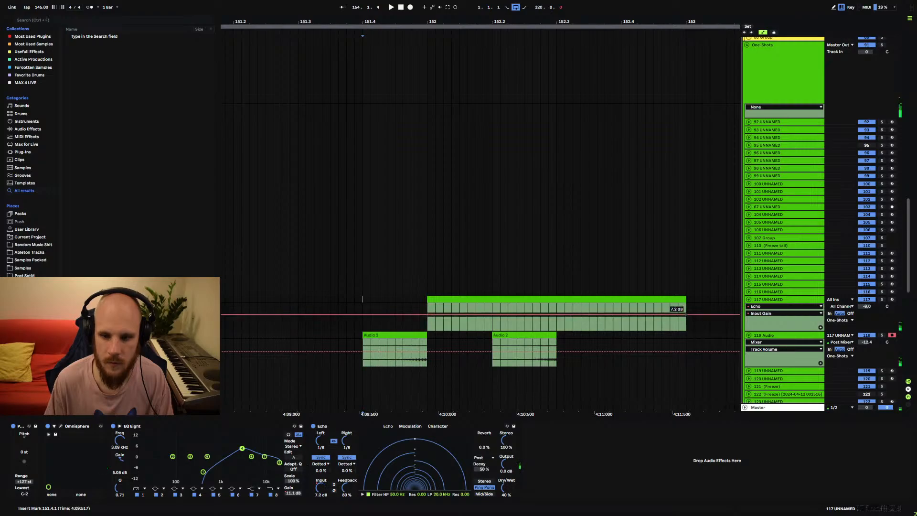
# - Lower track 117's Echo Input Gain automation to about -3.6 dB before its rise into bar 153, and play from about 151.4.4
pyautogui.moveTo(558, 315); pyautogui.dragTo(557, 317)
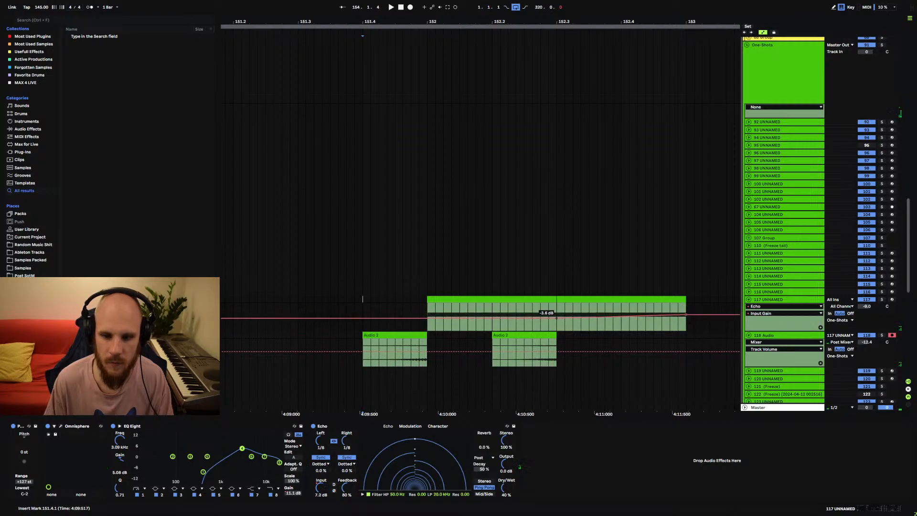
pyautogui.click(429, 317)
pyautogui.press('space')
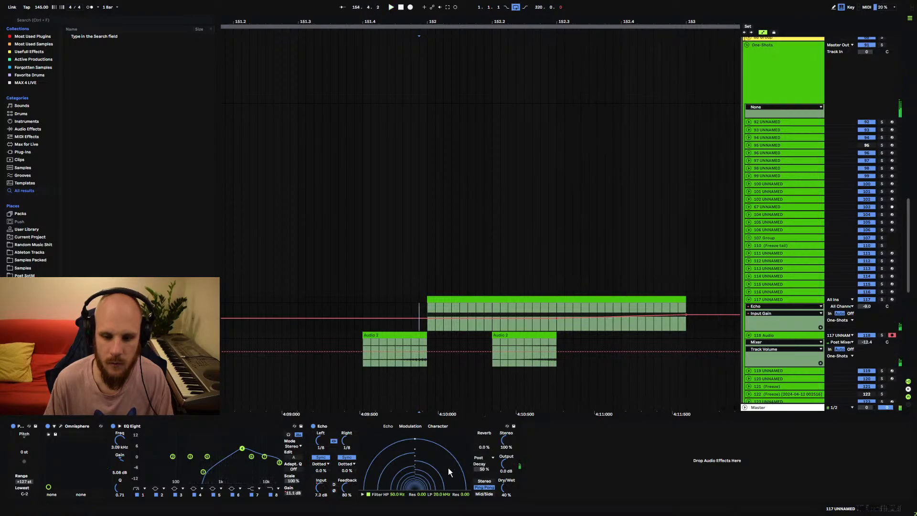
# - Raise the Echo's Feedback to 89% and Dry/Wet to 46%, redisplay the Input Gain automation, and replay the passage
pyautogui.moveTo(352, 487); pyautogui.dragTo(352, 482)
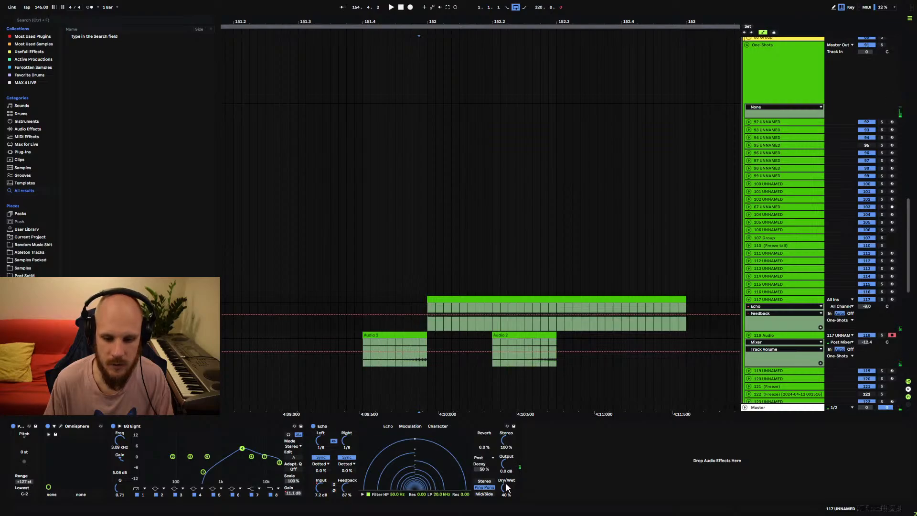
pyautogui.moveTo(504, 488); pyautogui.dragTo(504, 484)
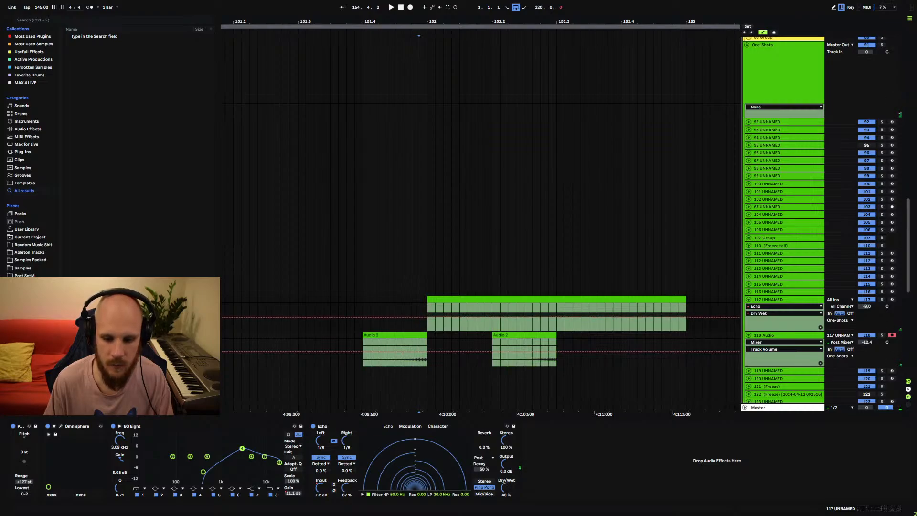
pyautogui.moveTo(346, 487); pyautogui.dragTo(345, 485)
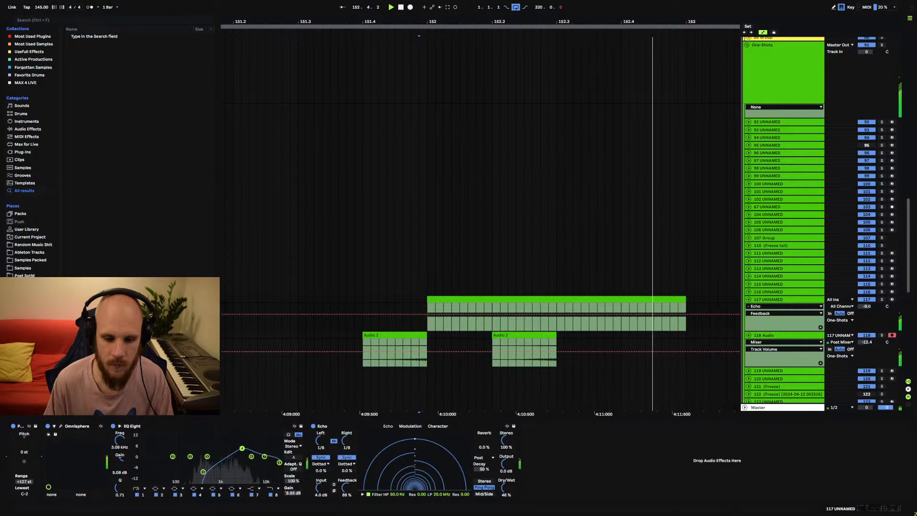
pyautogui.click(323, 485)
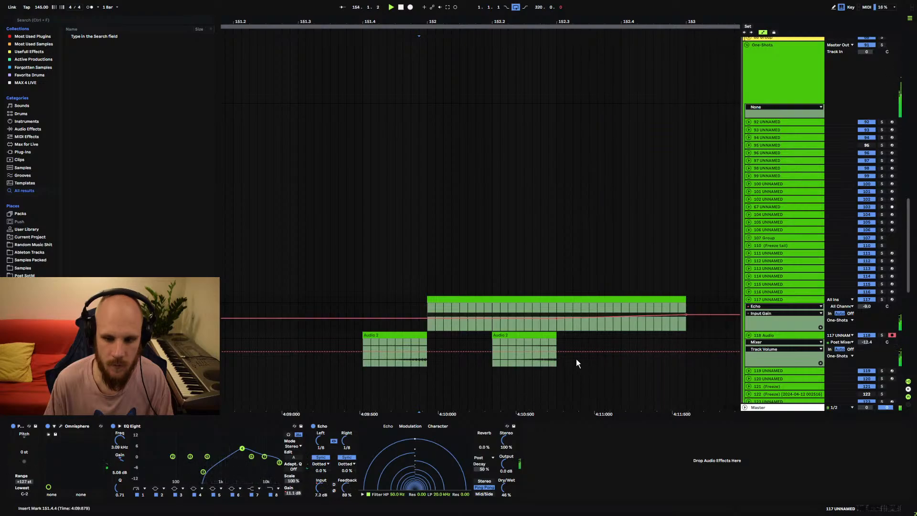
pyautogui.press('space')
pyautogui.press('space')
# - Reshape track 117's EQ Eight with a lower low cut and a 6.82 dB boost at 758 Hz, replaying the passage
pyautogui.moveTo(266, 457); pyautogui.dragTo(261, 448)
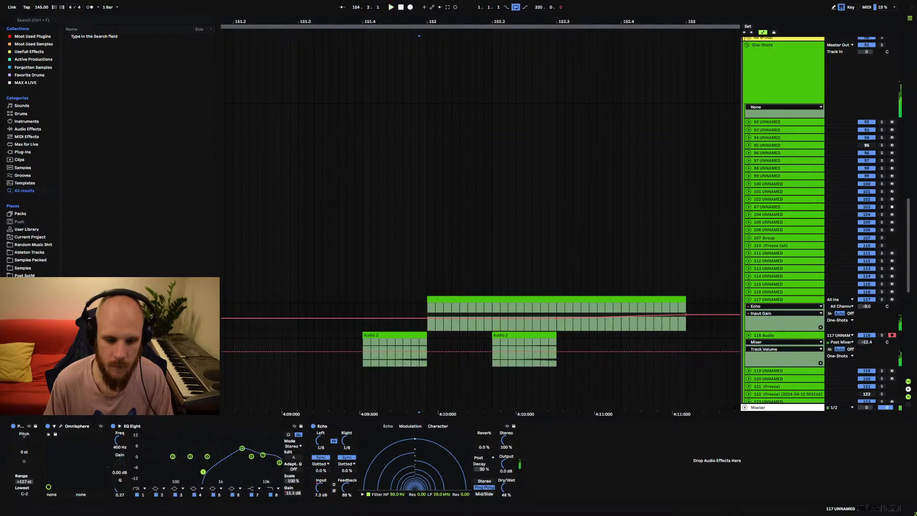
pyautogui.press('space')
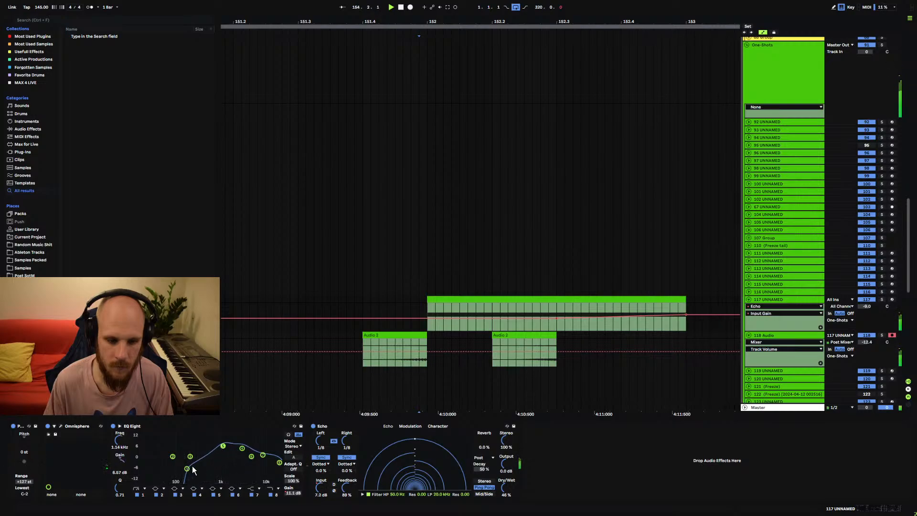
pyautogui.press('space')
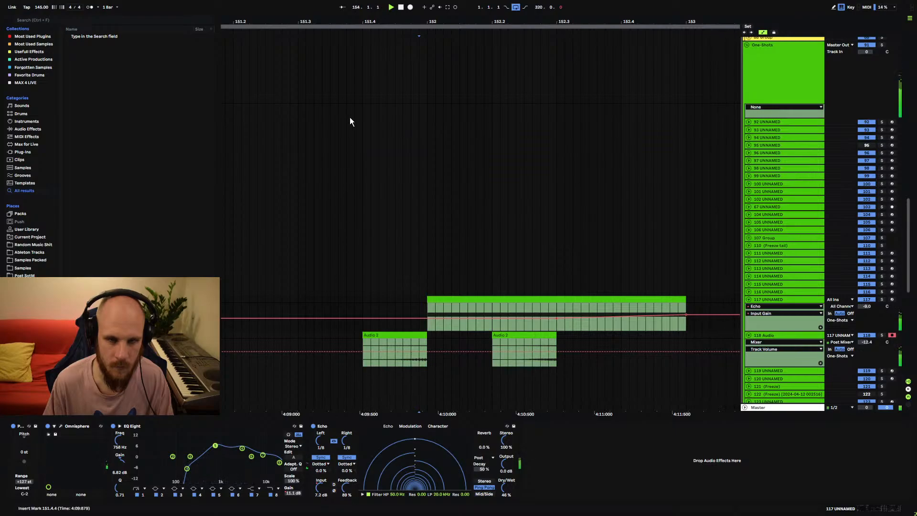
# - Delete track 118's last clip, just after bar 153, and fold tracks 117 and 118
pyautogui.scroll(-10, 390, 338)
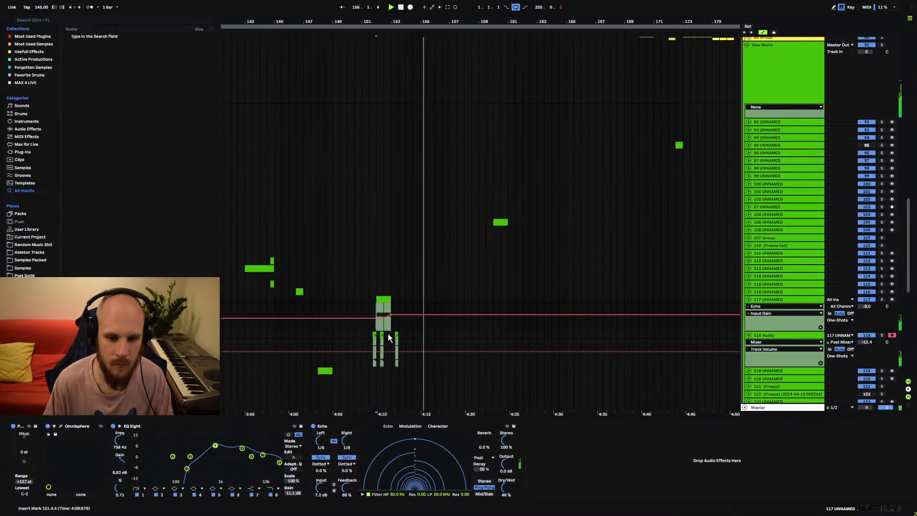
pyautogui.click(403, 334)
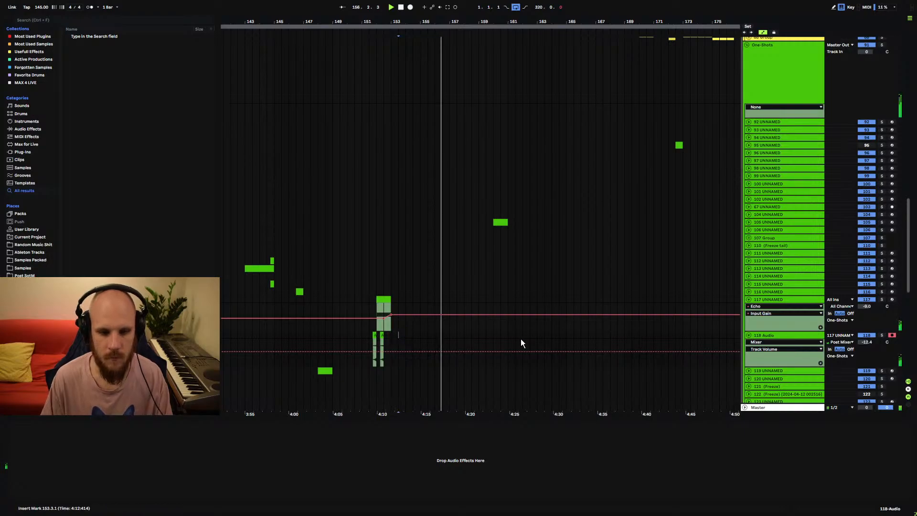
pyautogui.click(748, 300)
pyautogui.click(748, 307)
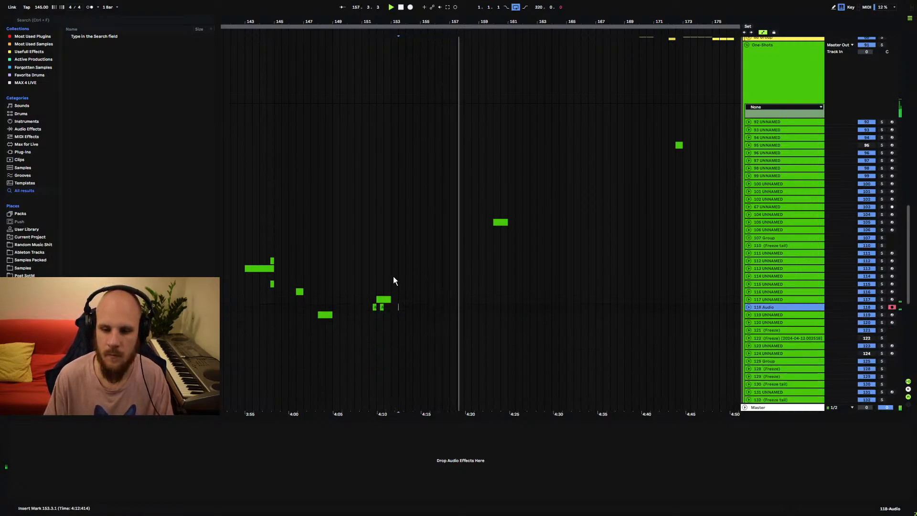
# - Set the insert marker at the start of bar 137 and fold the One-Shots group
pyautogui.hscroll(-5, 395, 275)
pyautogui.scroll(-1, 395, 274)
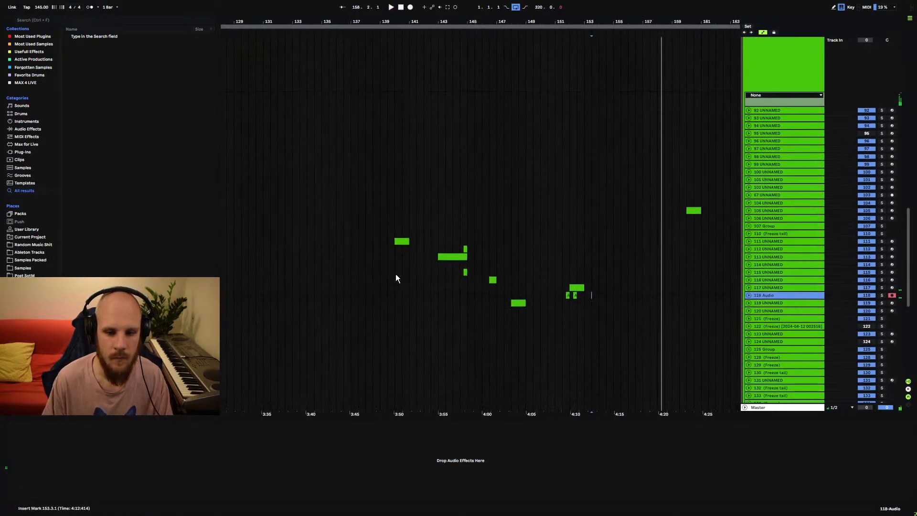
pyautogui.click(358, 280)
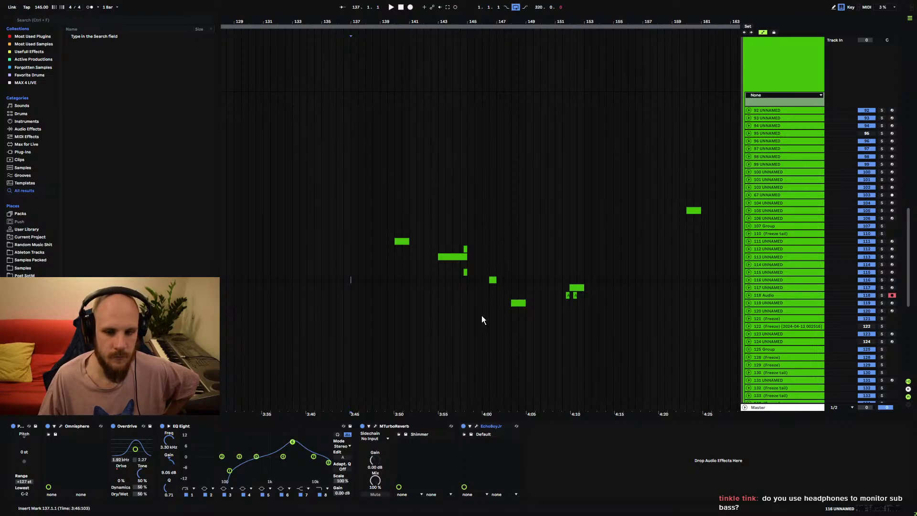
pyautogui.scroll(-3, 481, 316)
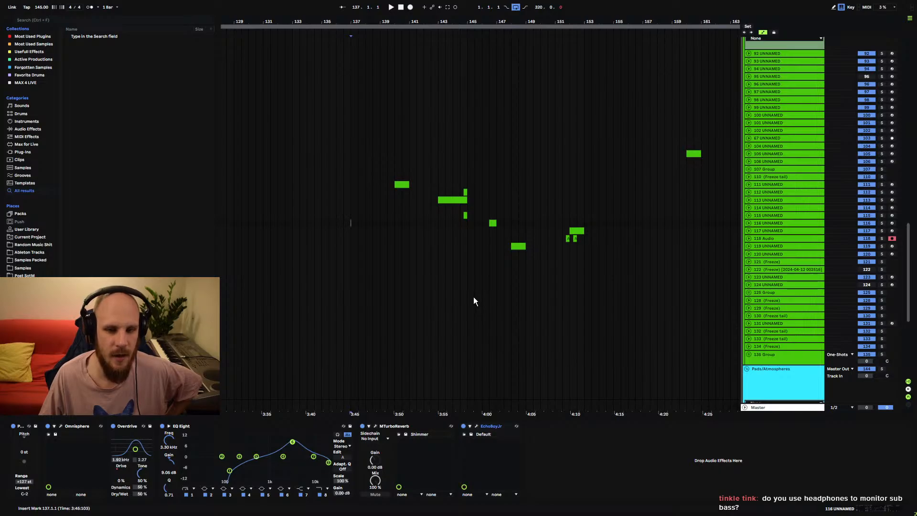
pyautogui.scroll(1, 482, 279)
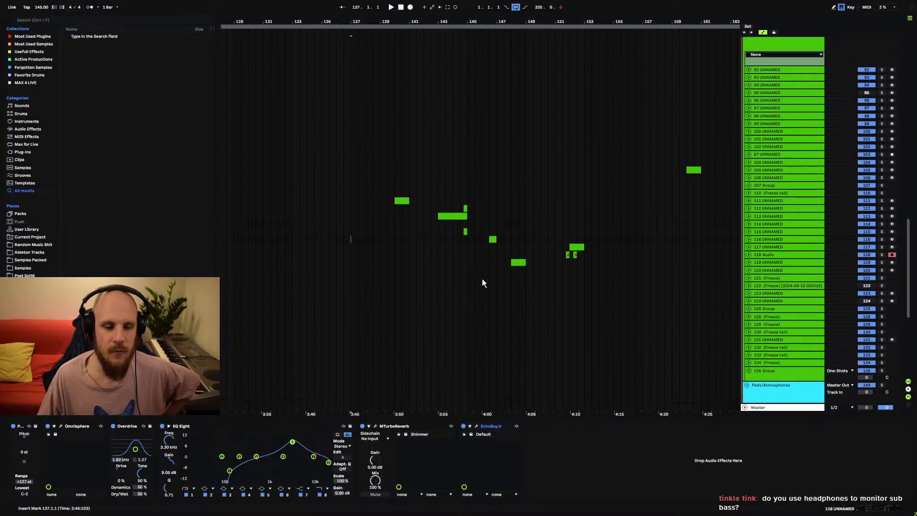
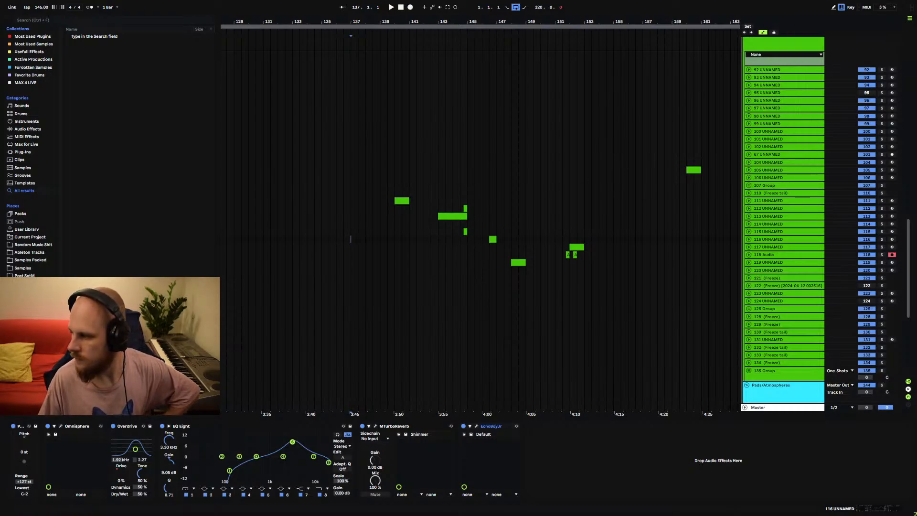
pyautogui.scroll(3, 758, 175)
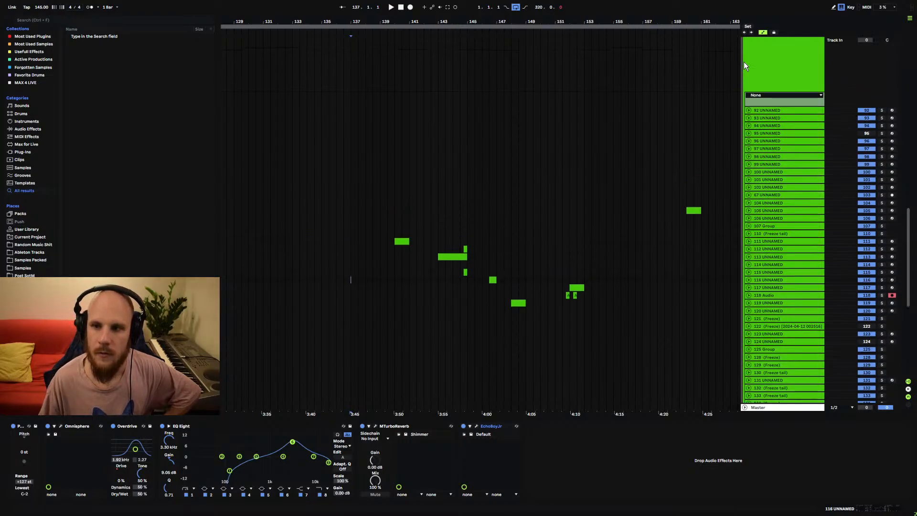
pyautogui.click(747, 73)
pyautogui.click(765, 86)
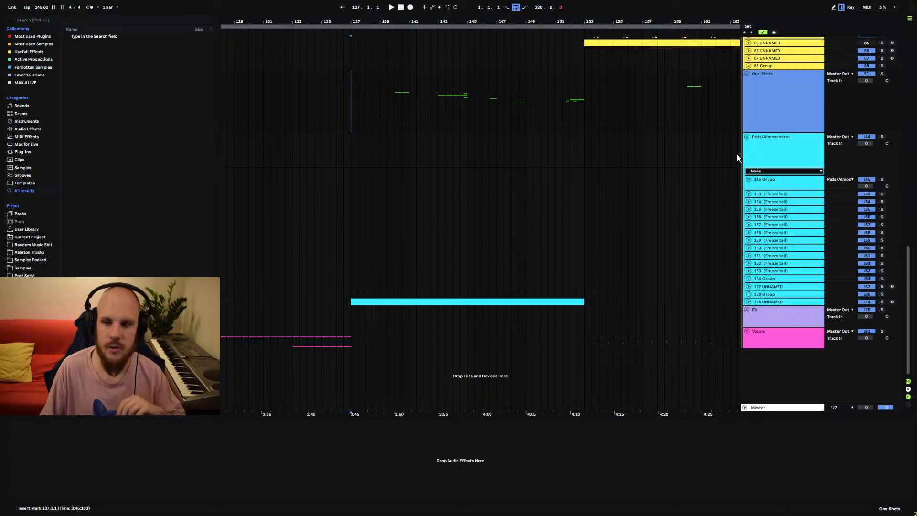
# - Insert a new MIDI track below 88 Group and load Serum on it
pyautogui.scroll(3, 755, 138)
pyautogui.click(762, 147)
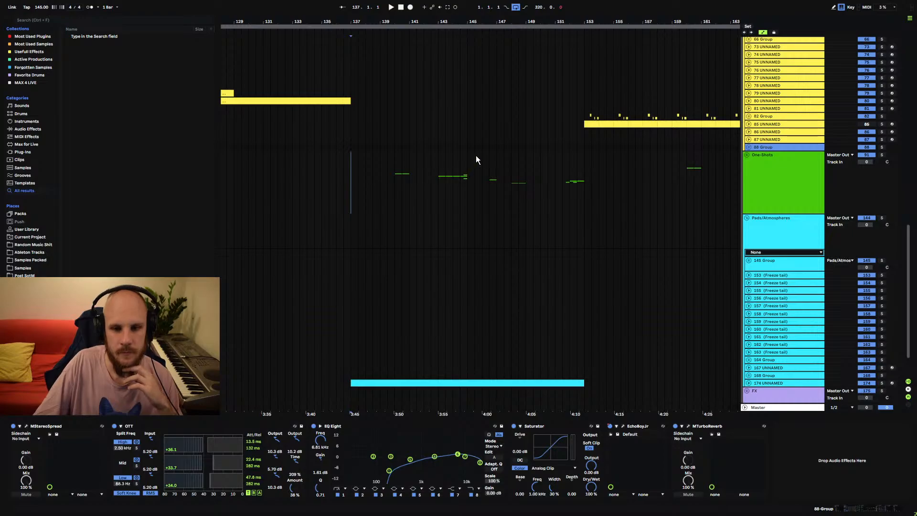
pyautogui.hotkey('ctrl', 'shift', 't')
pyautogui.rightClick(462, 166)
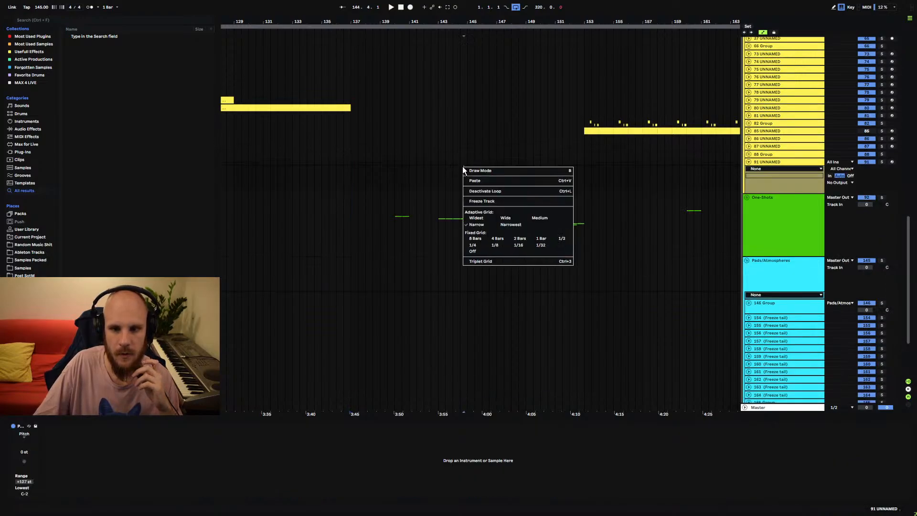
pyautogui.rightClick(462, 166)
pyautogui.moveTo(500, 172)
pyautogui.click(581, 173)
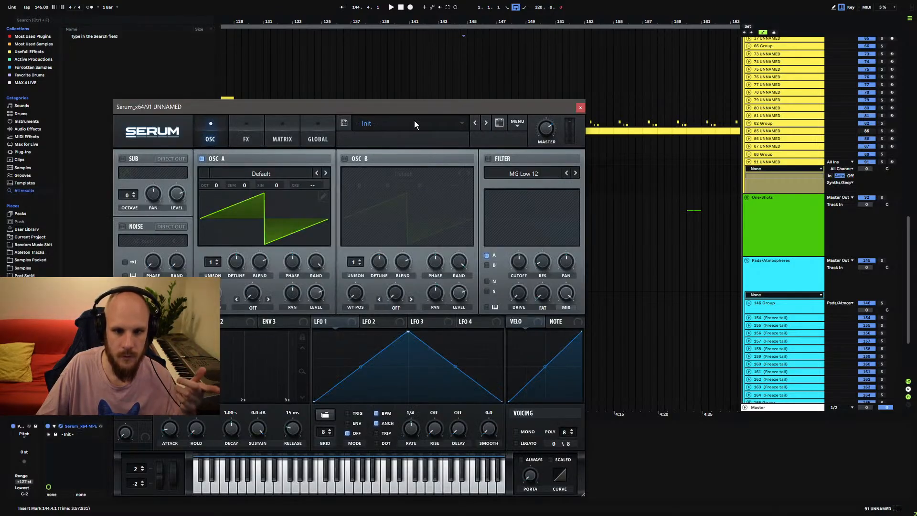
# - Review Serum's Chaos settings, set Chaos1 as the first modulation matrix source, and close the plug-in window
pyautogui.moveTo(407, 106); pyautogui.dragTo(561, 26)
pyautogui.click(472, 57)
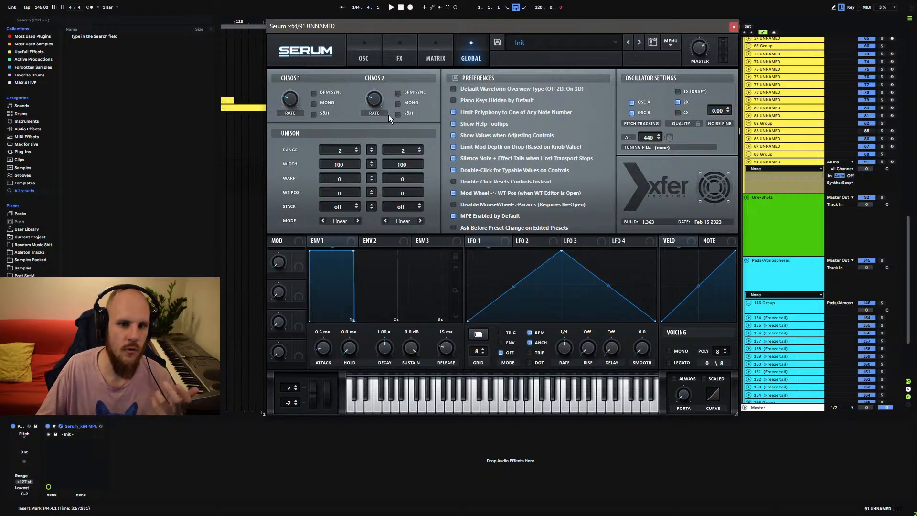
pyautogui.click(434, 59)
pyautogui.click(469, 56)
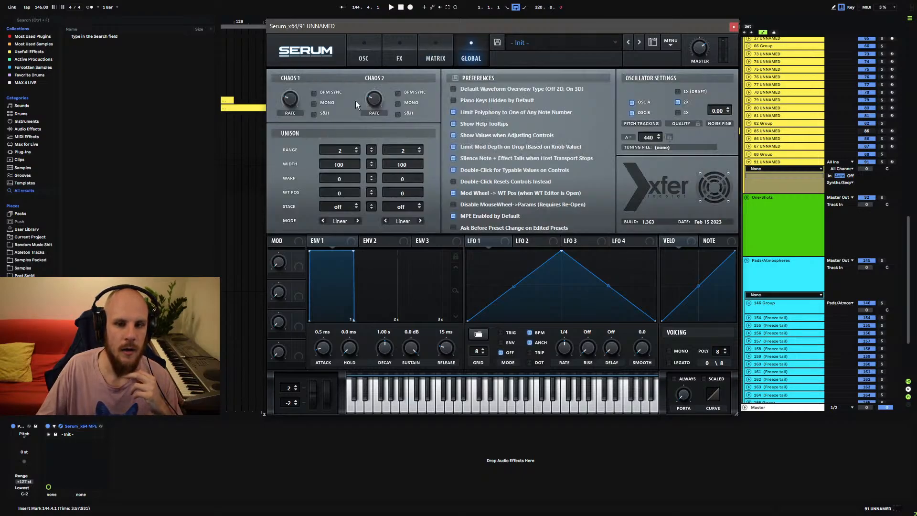
pyautogui.click(441, 56)
pyautogui.click(295, 90)
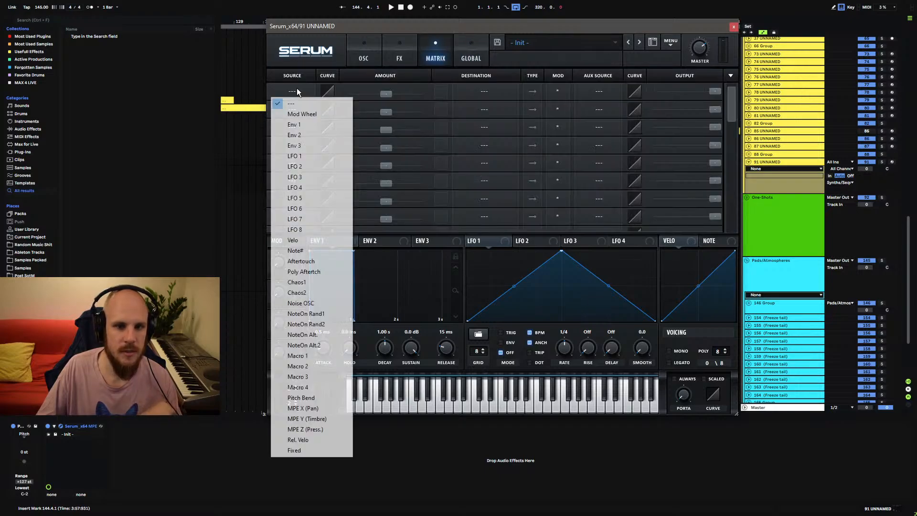
pyautogui.click(308, 283)
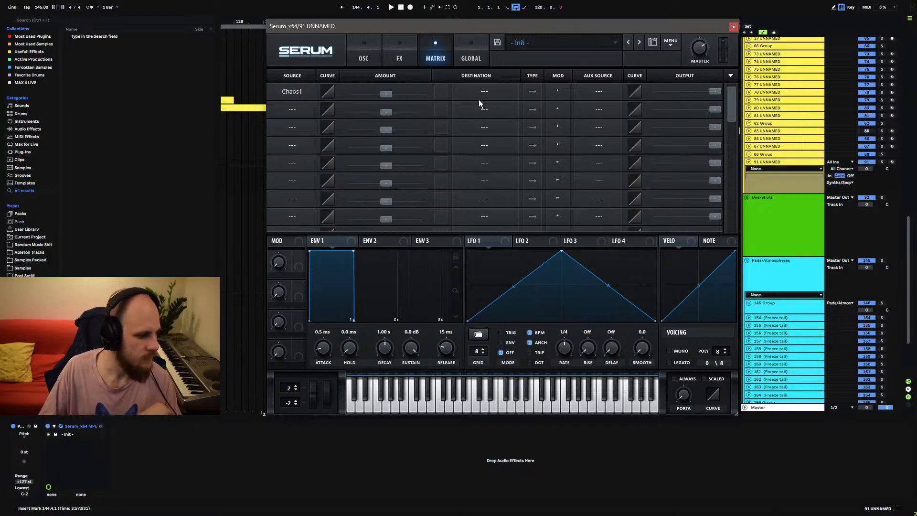
pyautogui.click(734, 27)
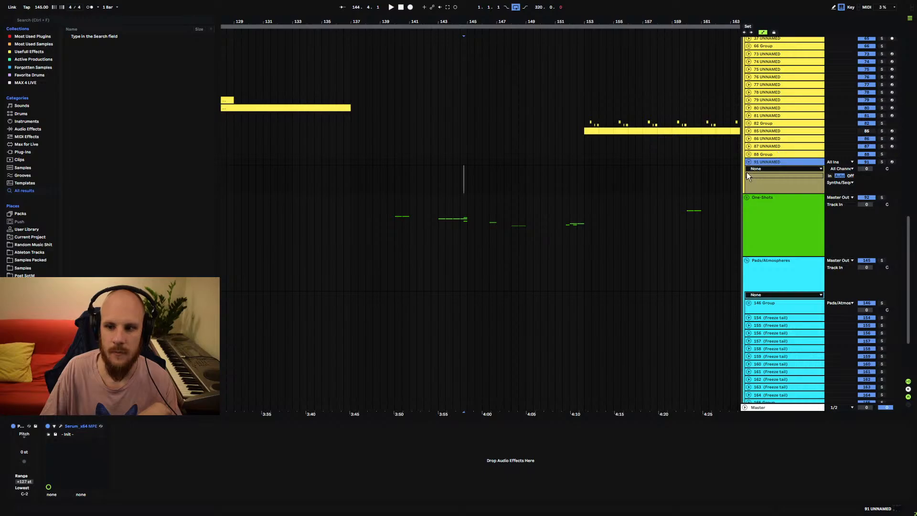
# - Create a one-bar MIDI clip at bar 137 on track 91
pyautogui.scroll(-4, 549, 231)
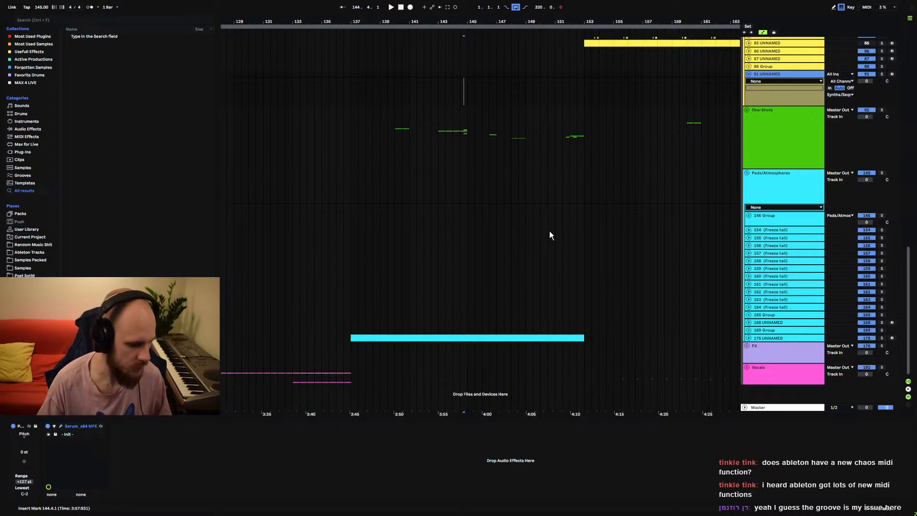
pyautogui.rightClick(474, 85)
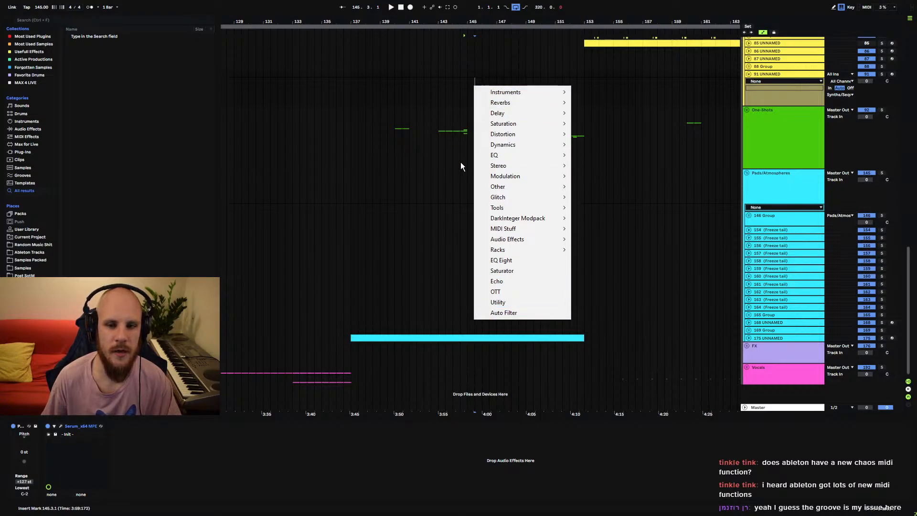
pyautogui.click(352, 87)
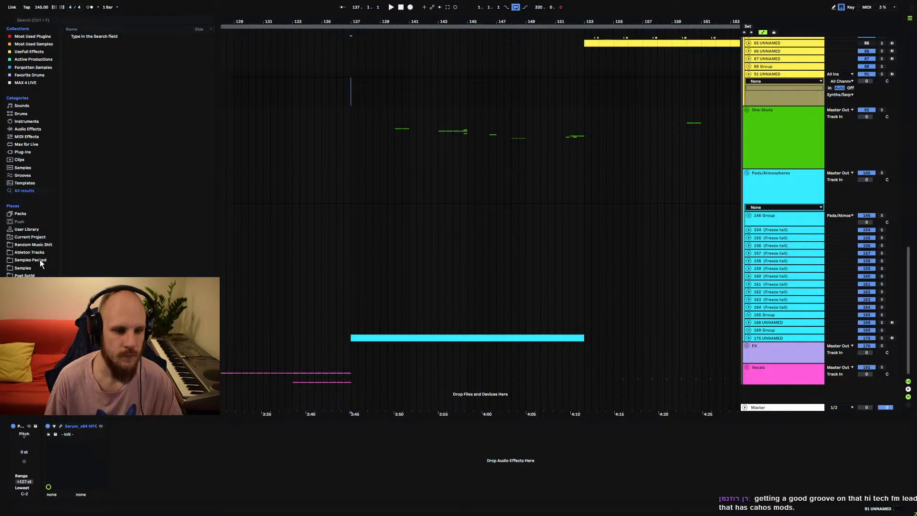
pyautogui.moveTo(350, 74)
pyautogui.mouseDown()
pyautogui.moveTo(374, 77)
pyautogui.moveTo(366, 76)
pyautogui.mouseUp()
pyautogui.hotkey('ctrl', 'shift', 'm')
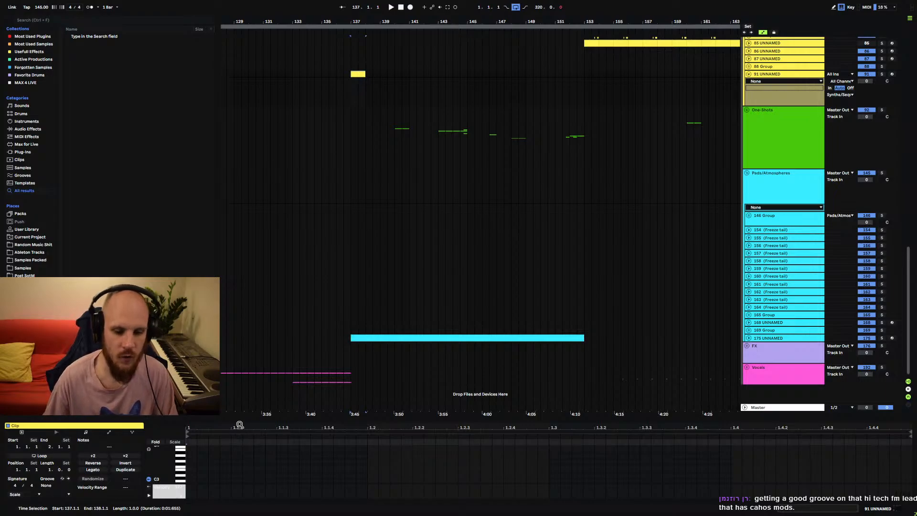
# - Write F#3 notes at 1.1.1, 1.1.2 and 1.1.3 with a longer third note, and duplicate the pattern to beat 1.2
pyautogui.doubleClick(192, 463)
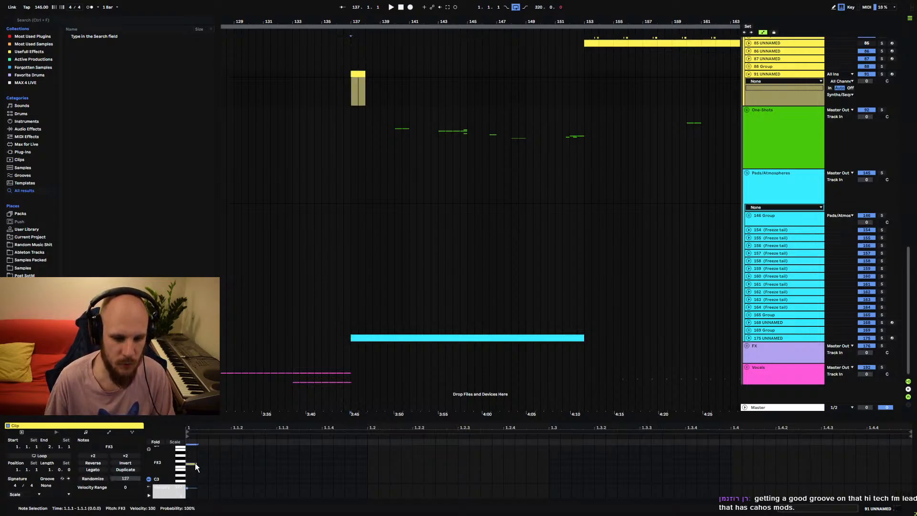
pyautogui.moveTo(196, 463); pyautogui.dragTo(254, 464)
pyautogui.hotkey('ctrl', 'd')
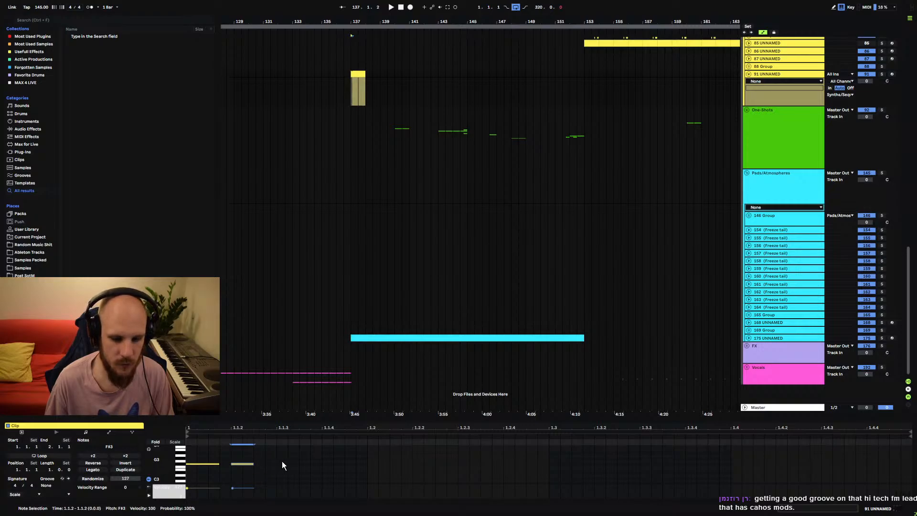
pyautogui.keyDown('shift'); pyautogui.click(279, 462); pyautogui.keyUp('shift')
pyautogui.hotkey('ctrl', 'd')
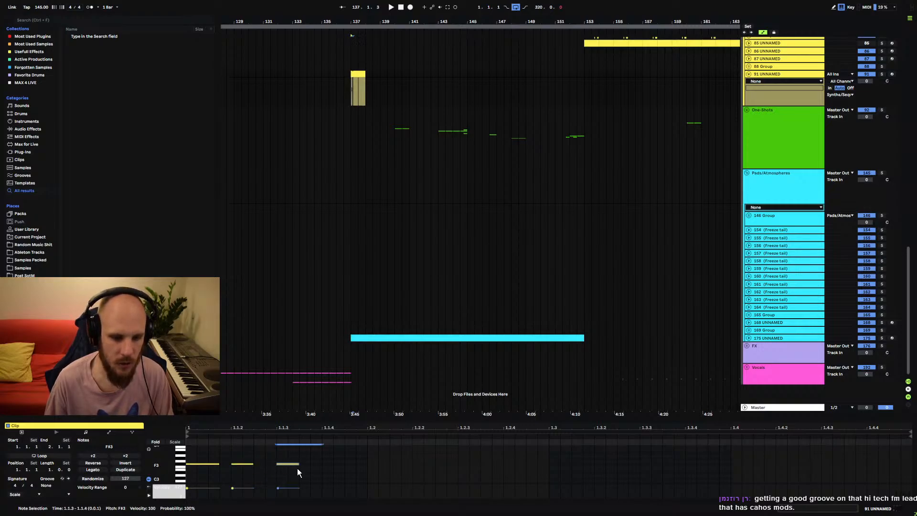
pyautogui.moveTo(299, 464); pyautogui.dragTo(210, 480)
pyautogui.hotkey('ctrl', 'd')
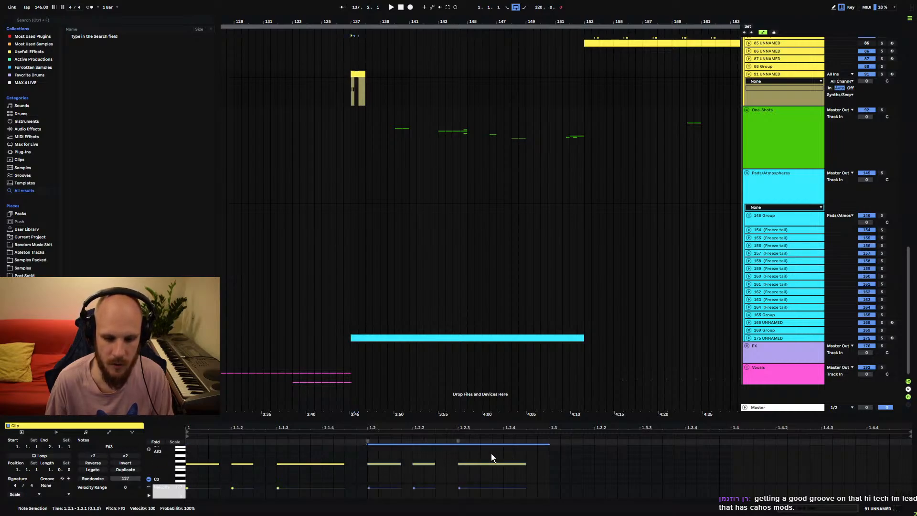
# - Delete the F#3 note at 1.2.2 and write F#3 notes at 1.3.1, 1.3.2 and 1.3.3
pyautogui.moveTo(438, 458); pyautogui.dragTo(430, 474)
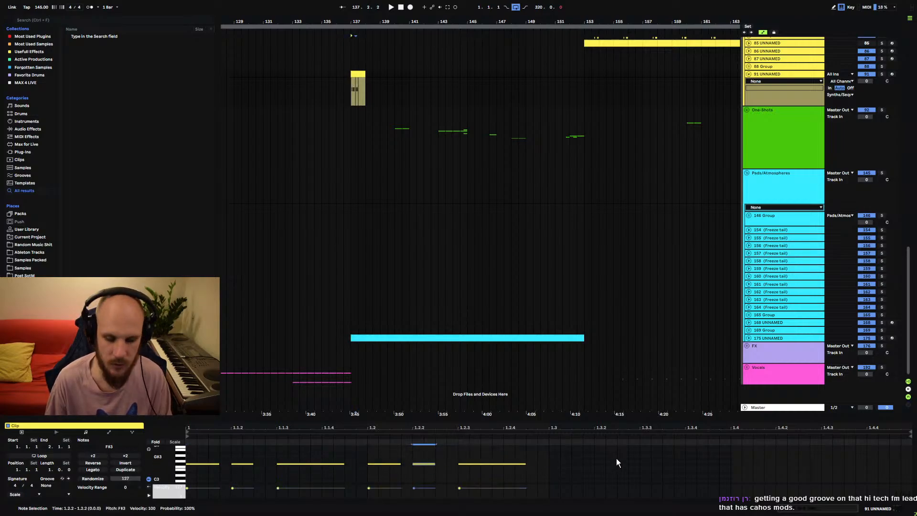
pyautogui.press('Delete')
pyautogui.click(551, 464)
pyautogui.doubleClick(552, 463)
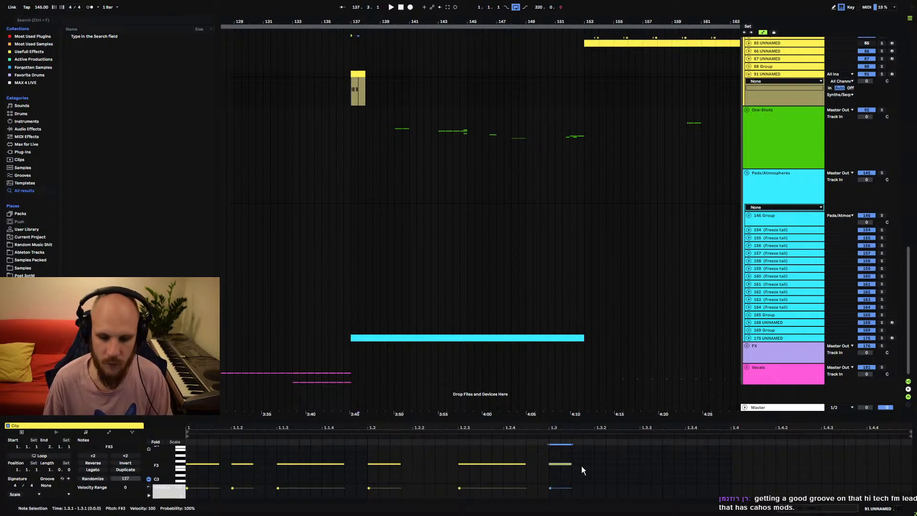
pyautogui.doubleClick(598, 463)
pyautogui.hotkey('ctrl', 'd')
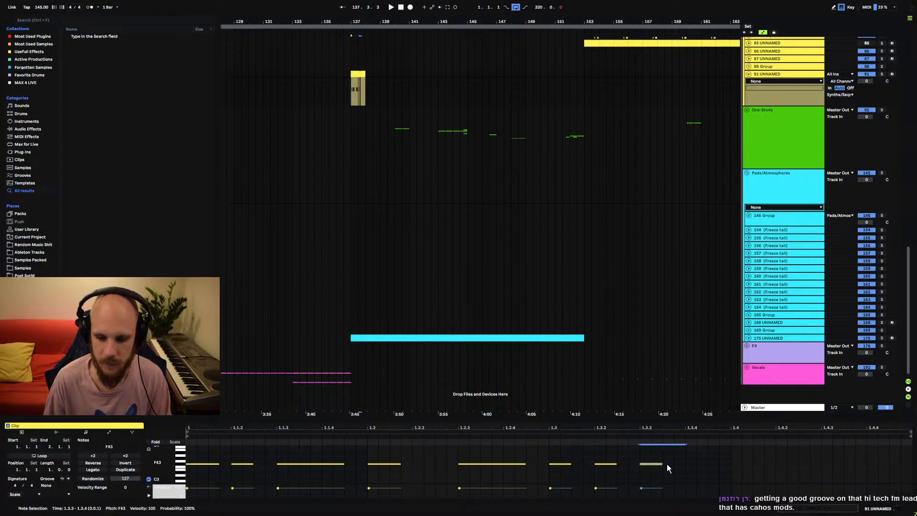
# - Duplicate the beat 3 notes to beat 4, extend the 1.4.2 note over 1.4.3, and add a longer F#3 note at 1.4.4
pyautogui.moveTo(705, 458); pyautogui.dragTo(565, 479)
pyautogui.hotkey('ctrl', 'd')
pyautogui.click(720, 461)
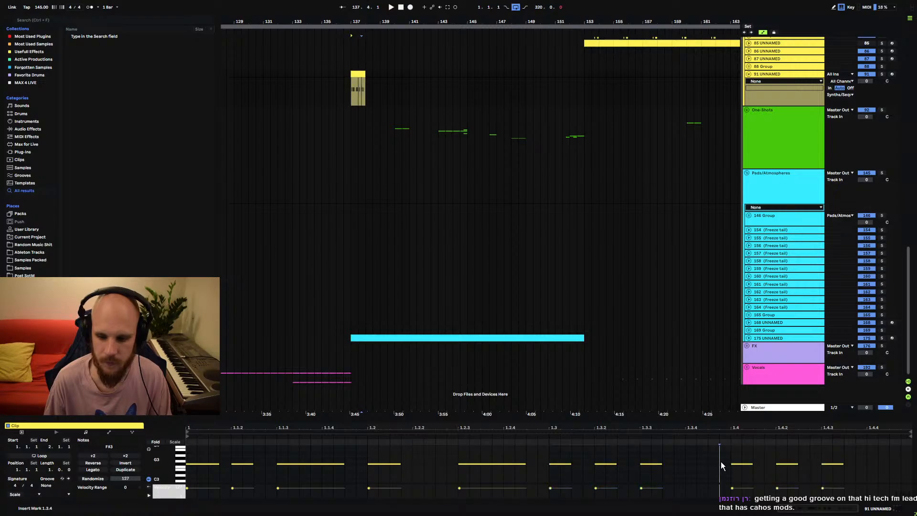
pyautogui.moveTo(797, 464); pyautogui.dragTo(848, 465)
pyautogui.click(867, 462)
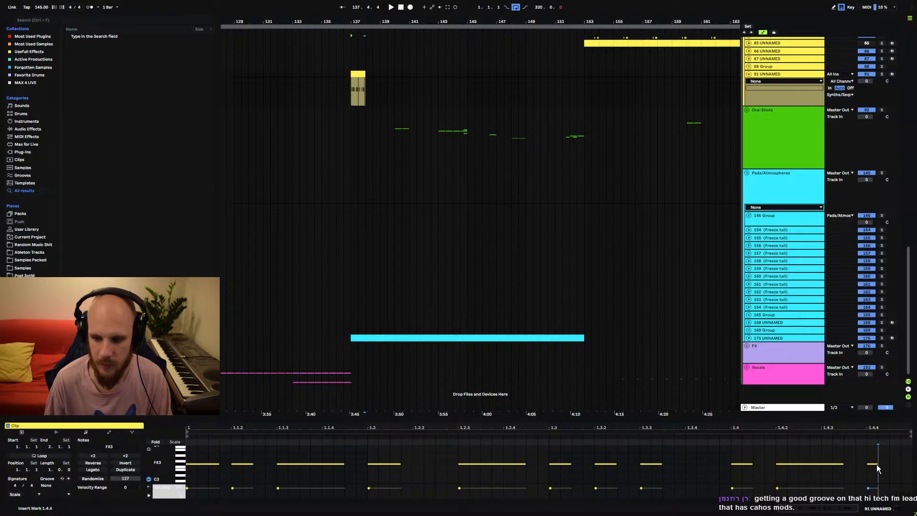
pyautogui.doubleClick(876, 465)
pyautogui.moveTo(892, 465); pyautogui.dragTo(901, 465)
# - Check how far the Basses section from bar 137 runs by marking its range up to bar 153
pyautogui.click(359, 74)
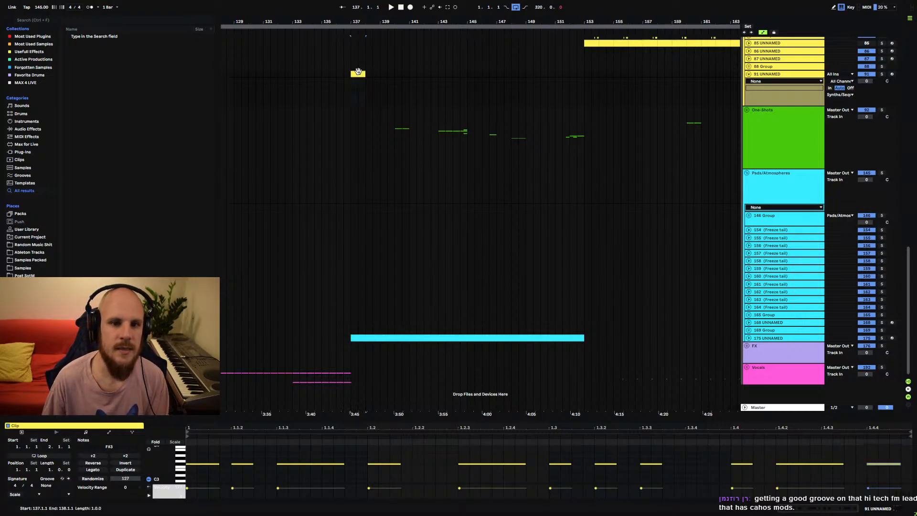
pyautogui.press('Up')
pyautogui.press('Up')
pyautogui.press('Up')
pyautogui.press('Up')
pyautogui.press('Up')
pyautogui.press('Up')
pyautogui.press('Up')
pyautogui.press('Up')
pyautogui.press('Up')
pyautogui.press('Up')
pyautogui.press('Up')
pyautogui.press('Up')
pyautogui.press('Up')
pyautogui.press('Up')
pyautogui.press('Up')
pyautogui.press('Up')
pyautogui.press('Up')
pyautogui.press('Up')
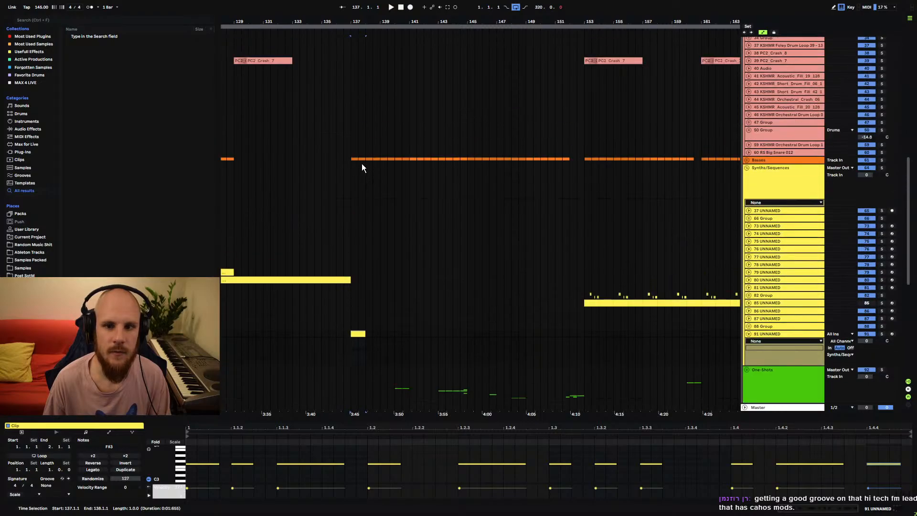
pyautogui.moveTo(407, 160); pyautogui.dragTo(582, 164)
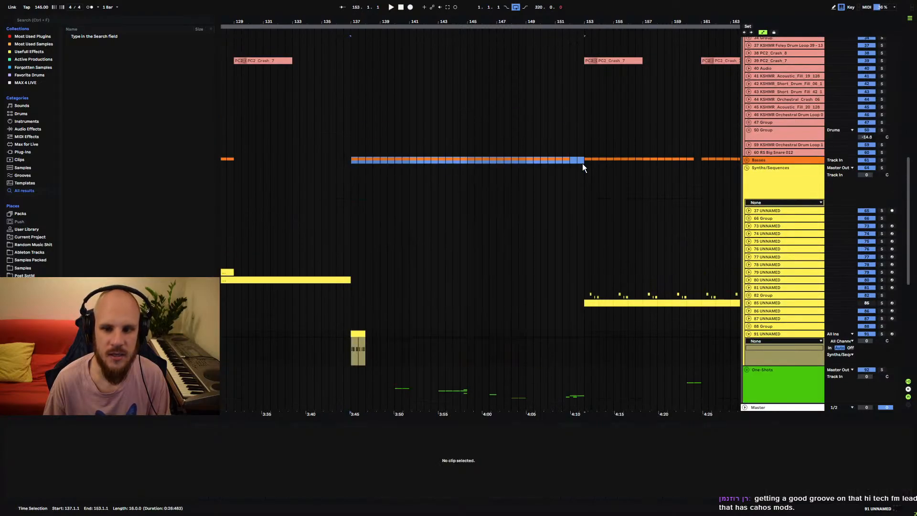
# - Duplicate the one-bar clip on track 91 repeatedly to fill bars 137 to 153
pyautogui.click(359, 334)
pyautogui.hotkey('ctrl', 'd')
pyautogui.hotkey('ctrl', 'd')
pyautogui.hotkey('ctrl', 'd')
pyautogui.hotkey('ctrl', 'd')
pyautogui.hotkey('ctrl', 'd')
pyautogui.hotkey('ctrl', 'd')
pyautogui.hotkey('ctrl', 'd')
pyautogui.hotkey('ctrl', 'd')
pyautogui.hotkey('ctrl', 'd')
pyautogui.hotkey('ctrl', 'd')
pyautogui.hotkey('ctrl', 'd')
pyautogui.hotkey('ctrl', 'd')
pyautogui.hotkey('ctrl', 'd')
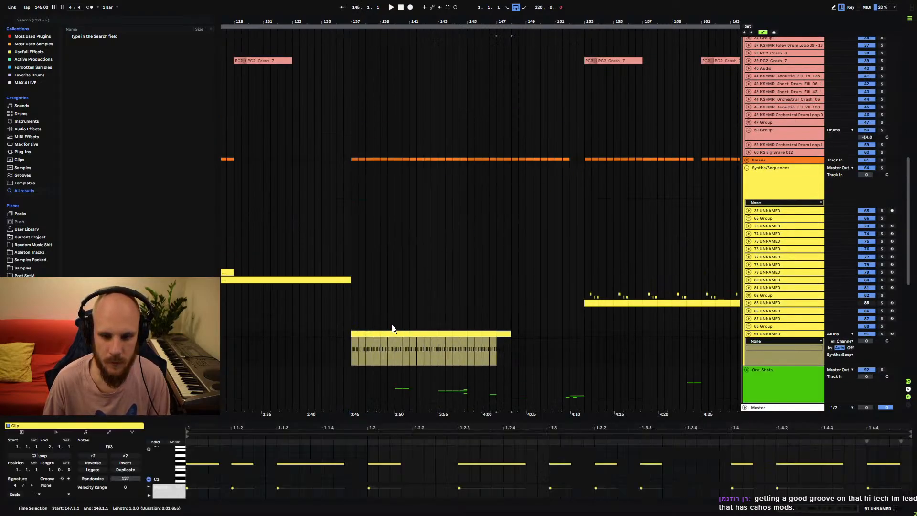
pyautogui.hotkey('ctrl', 'd')
pyautogui.hotkey('ctrl', 'd')
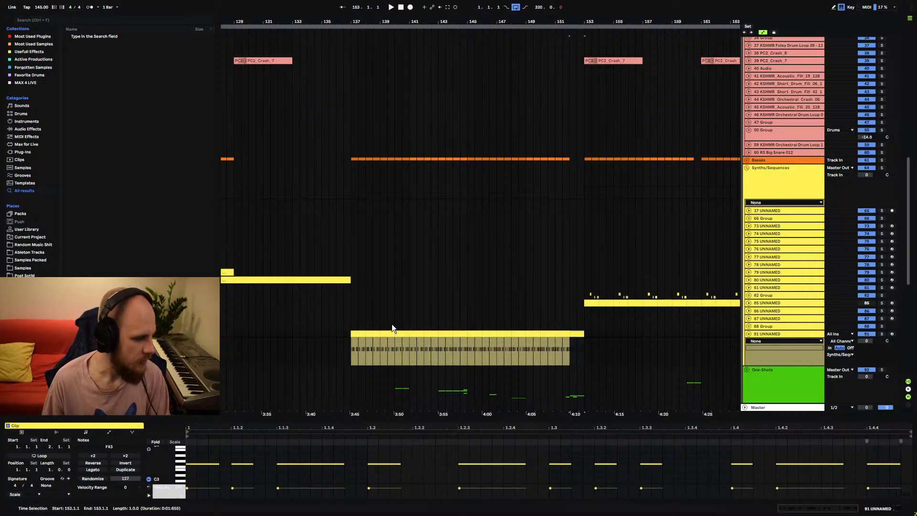
# - Delete all clips on track 91 between bars 137 and 153
pyautogui.click(352, 356)
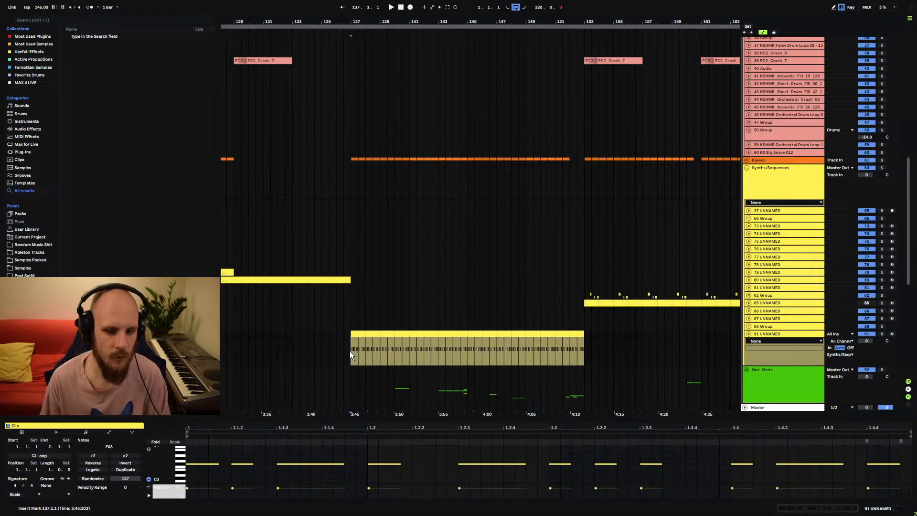
pyautogui.moveTo(350, 351); pyautogui.dragTo(584, 331)
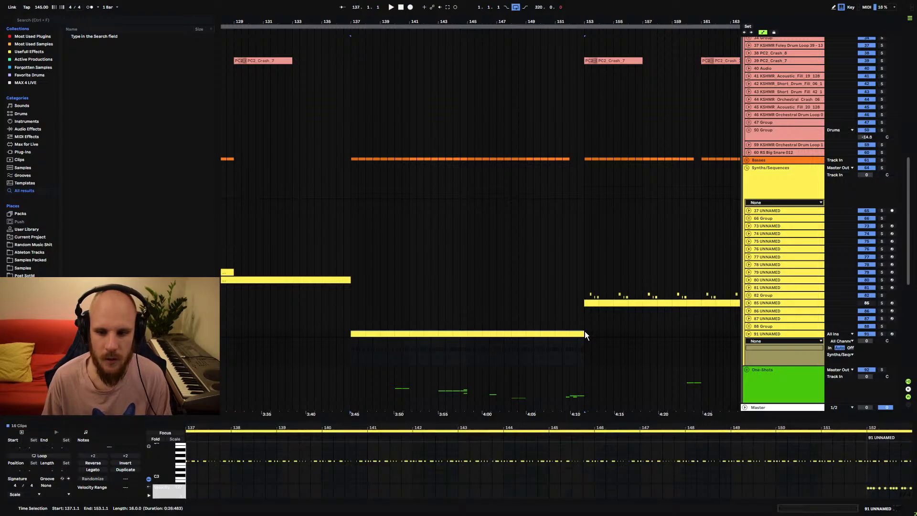
pyautogui.press('Delete')
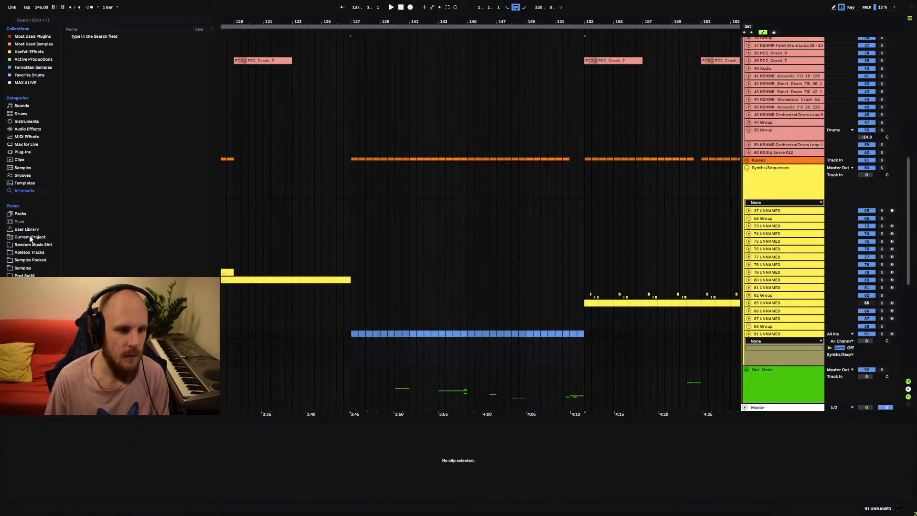
# - Load the Max MIDI effect _RHYTHMIZER v1.0 on track 91 and select bars 137 to 153
pyautogui.click(27, 145)
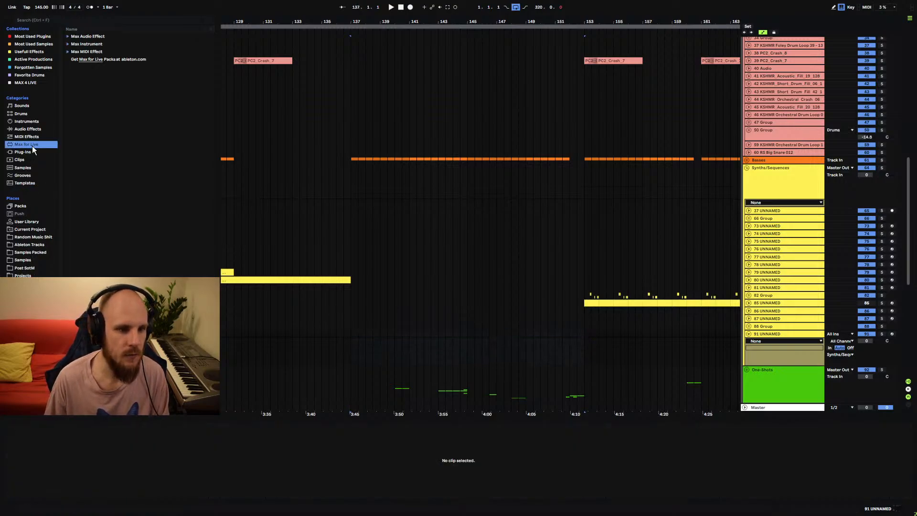
pyautogui.click(67, 51)
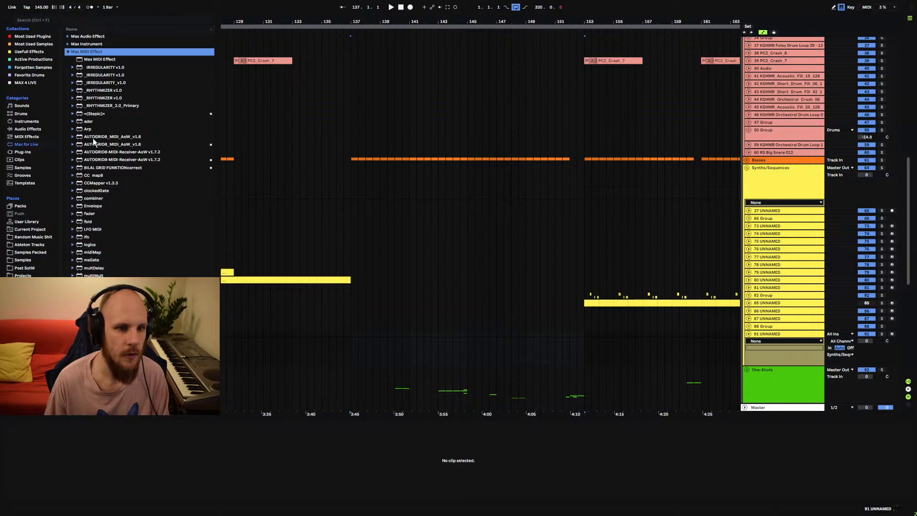
pyautogui.click(107, 98)
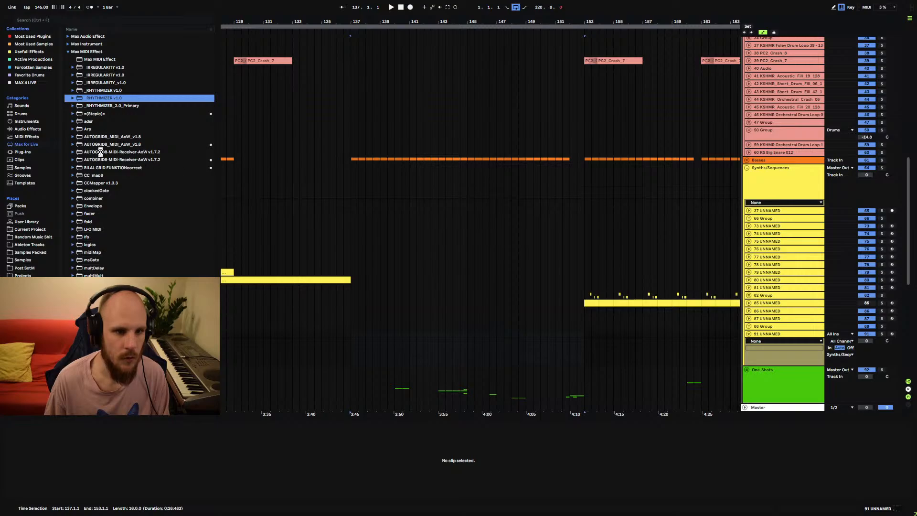
pyautogui.press('Return')
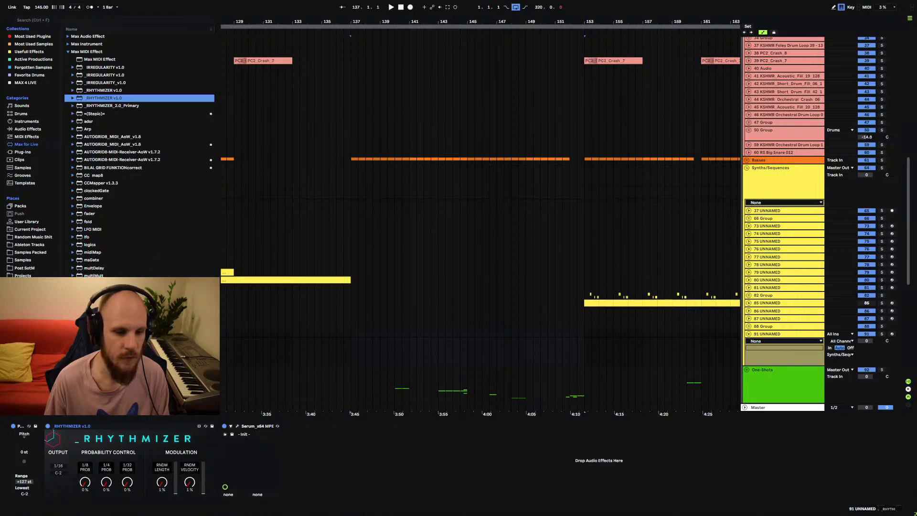
pyautogui.moveTo(354, 333); pyautogui.dragTo(589, 336)
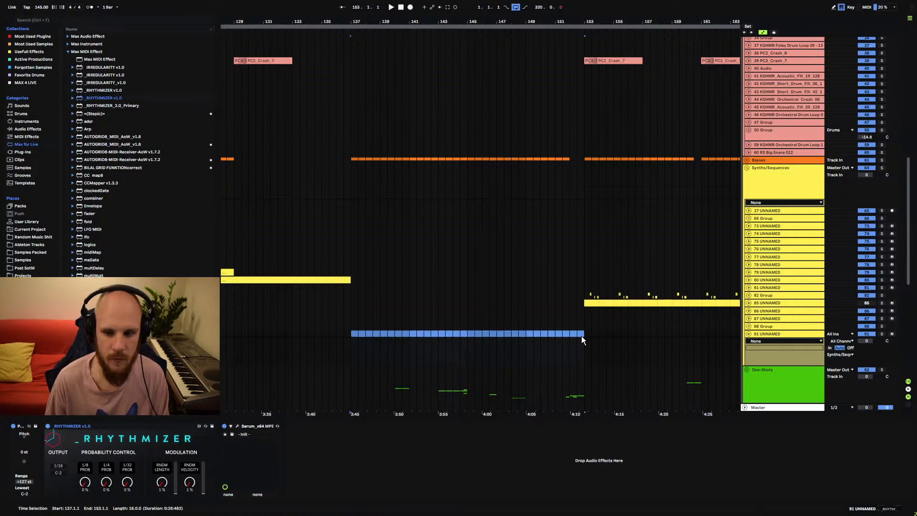
# - Remove the _RHYTHMIZER device from track 91 and collapse the Max MIDI Effect folder
pyautogui.click(91, 429)
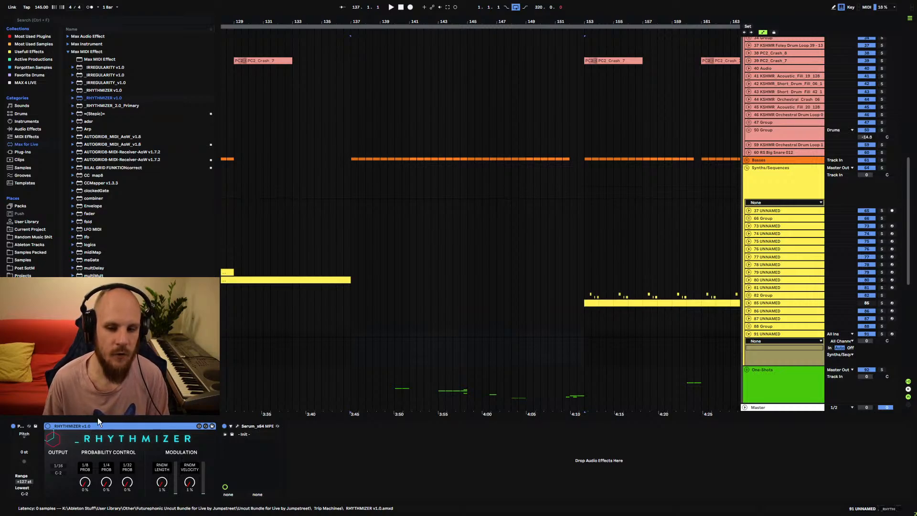
pyautogui.press('Delete')
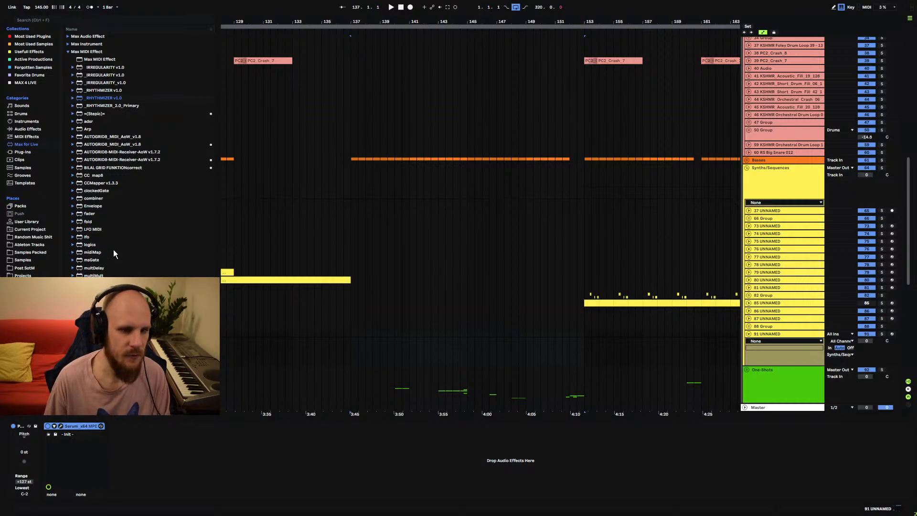
pyautogui.click(67, 51)
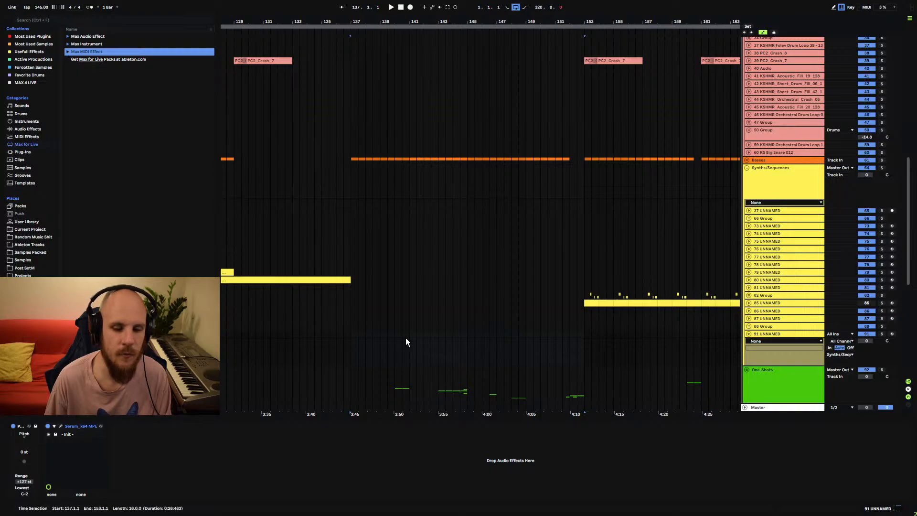
pyautogui.scroll(-3, 382, 325)
pyautogui.click(350, 283)
pyautogui.scroll(-3, 351, 301)
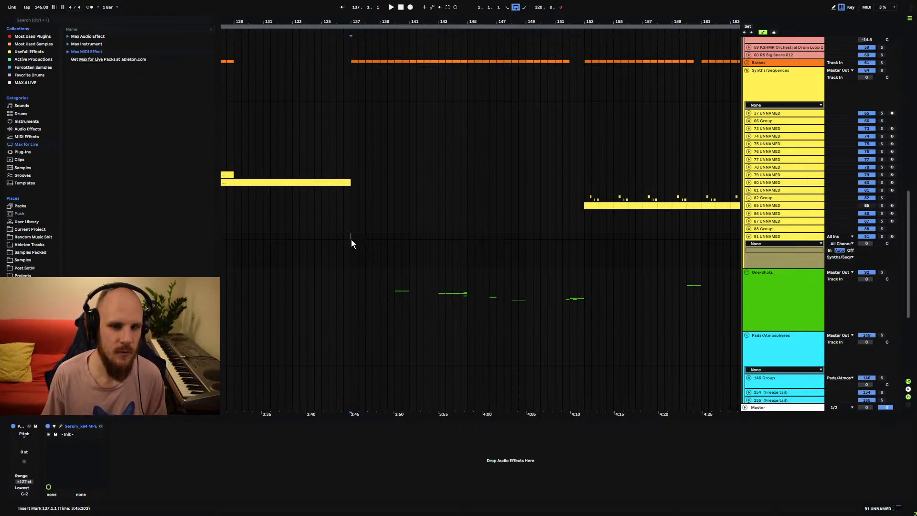
pyautogui.scroll(6, 358, 223)
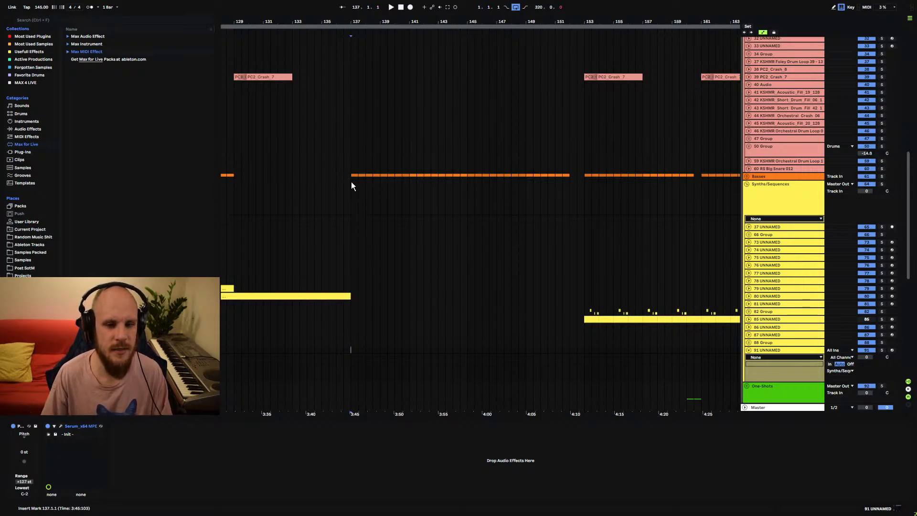
pyautogui.moveTo(351, 176); pyautogui.dragTo(406, 173)
pyautogui.click(410, 176)
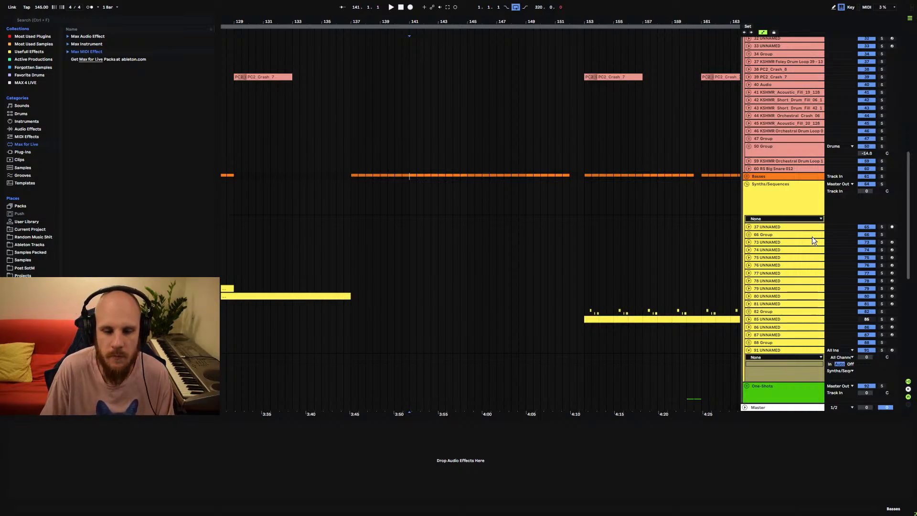
# - Fold track 91 in the arrangement
pyautogui.scroll(-6, 401, 235)
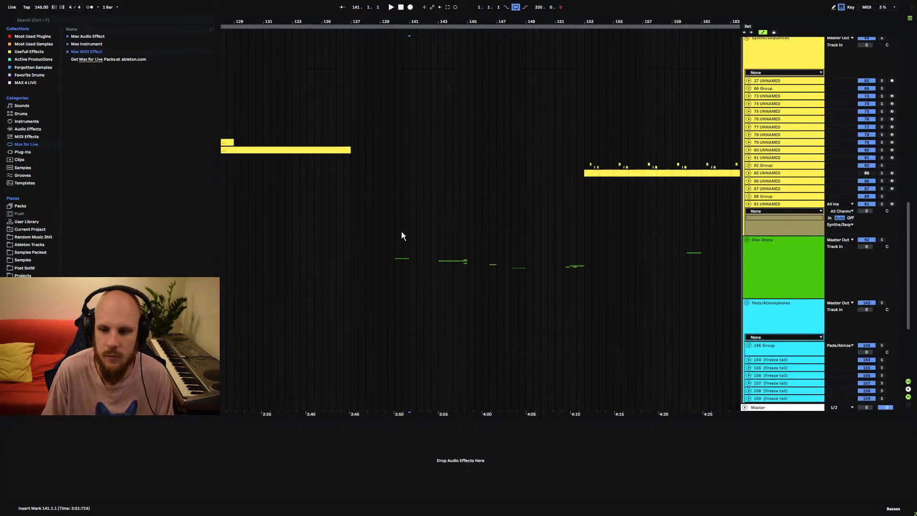
pyautogui.click(749, 204)
pyautogui.scroll(-4, 382, 240)
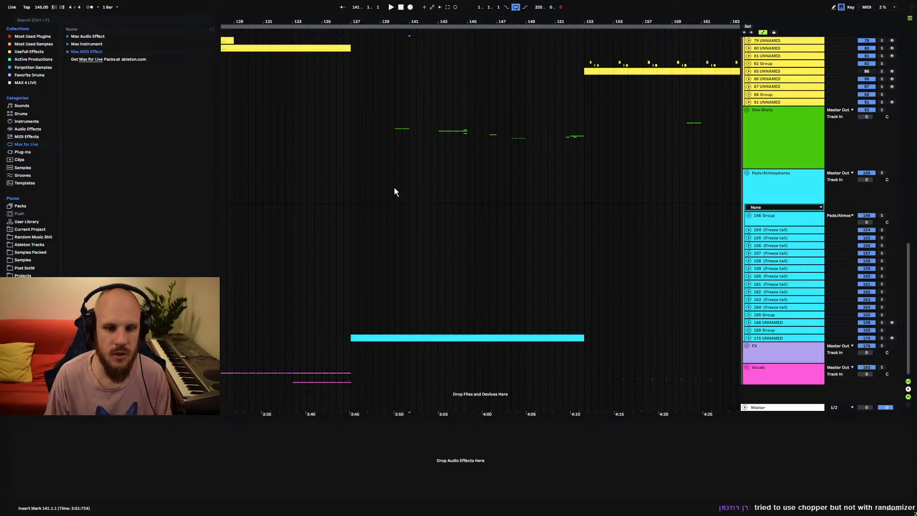
pyautogui.scroll(3, 394, 188)
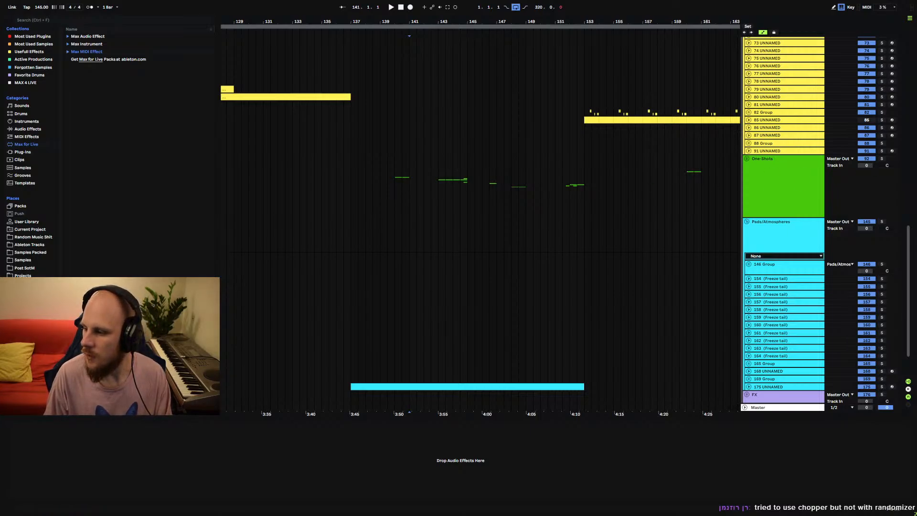
pyautogui.scroll(-2, 589, 200)
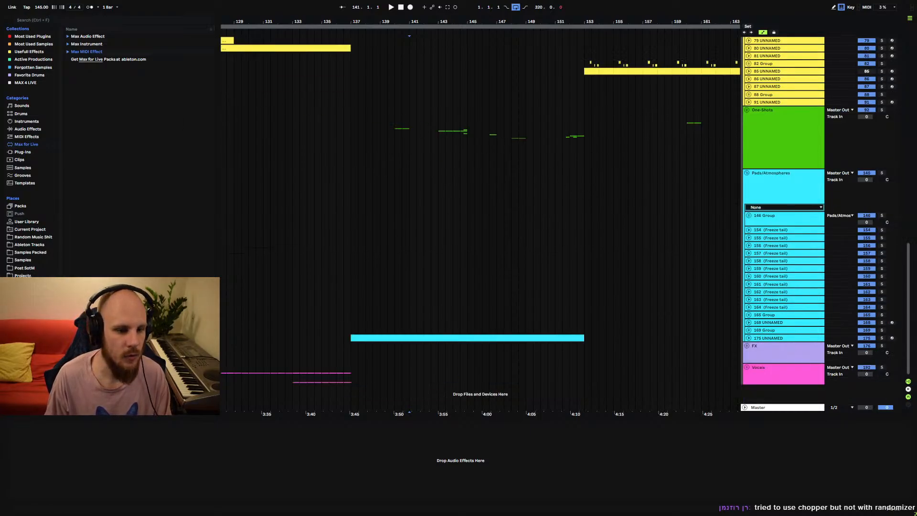
# - Place 105.wav from the Post SotM folder at bar 1 on a new audio track below Vocals, and solo that track
pyautogui.click(27, 268)
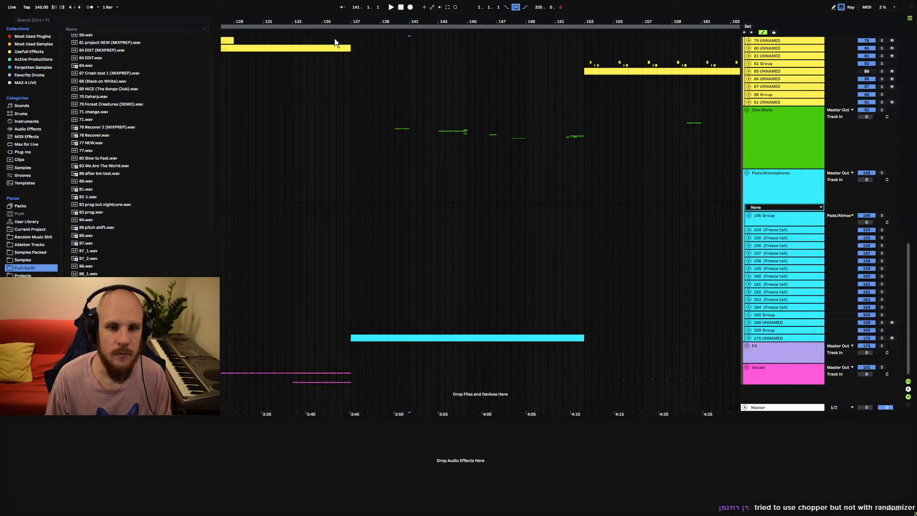
pyautogui.moveTo(333, 22); pyautogui.dragTo(416, 23)
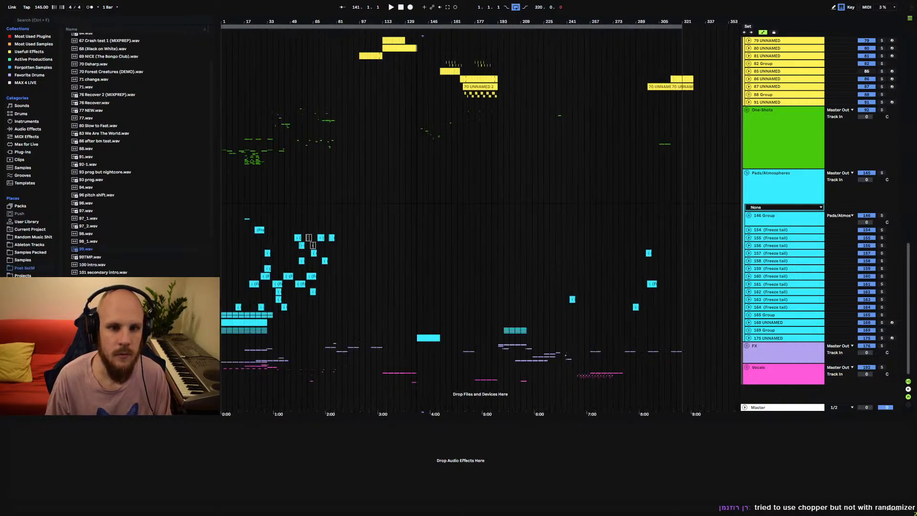
pyautogui.moveTo(90, 303); pyautogui.dragTo(225, 401)
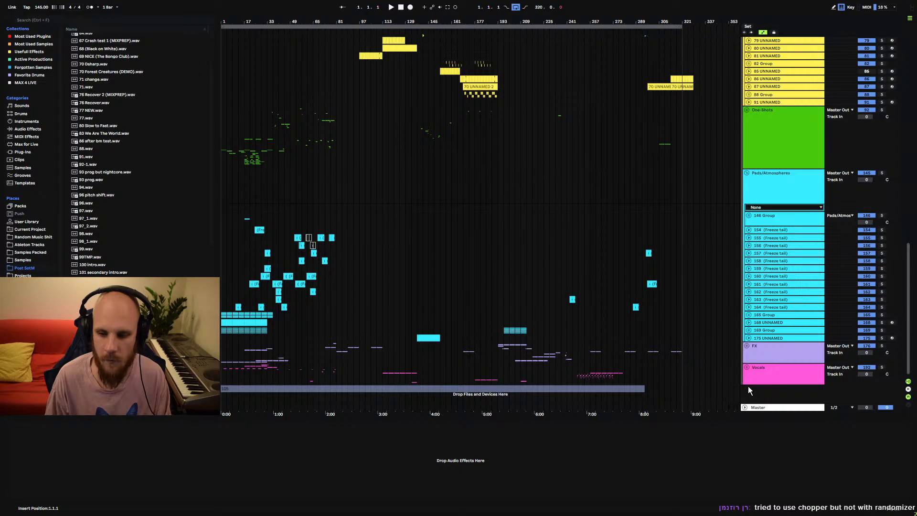
pyautogui.moveTo(748, 386); pyautogui.dragTo(748, 386)
pyautogui.click(881, 371)
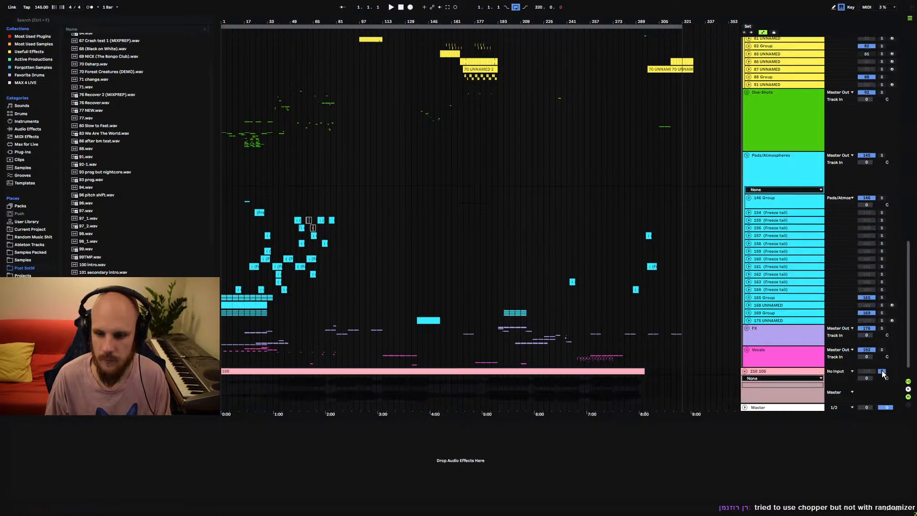
# - Set the arrangement loop to the full length of the 105 clip and place the insert marker at 5.1.1
pyautogui.click(377, 391)
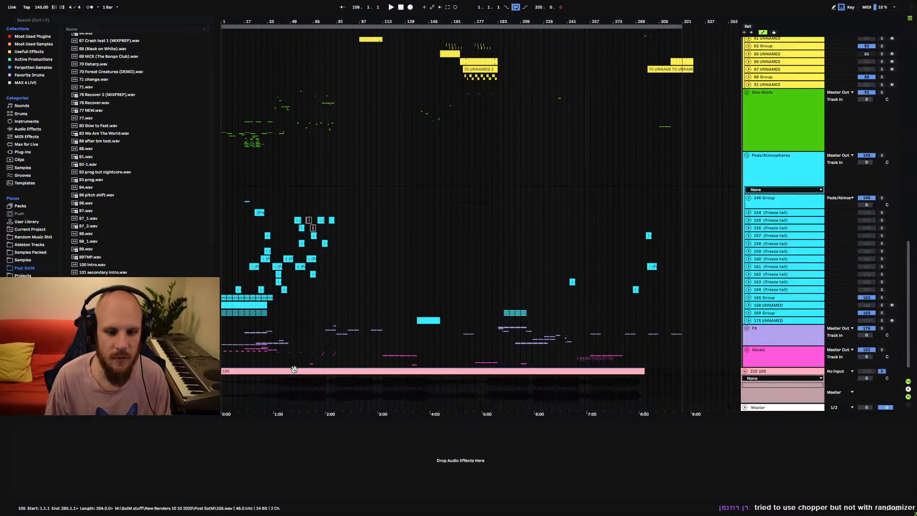
pyautogui.hotkey('ctrl', 'l')
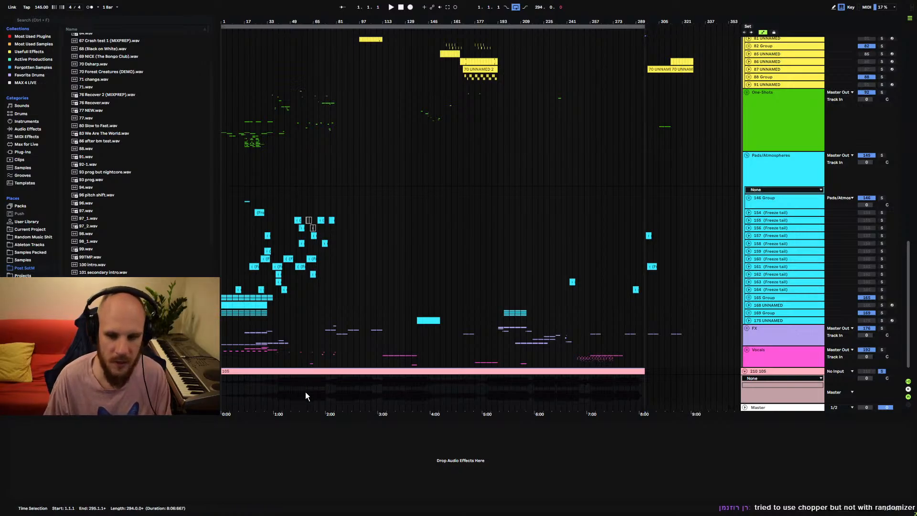
pyautogui.click(223, 396)
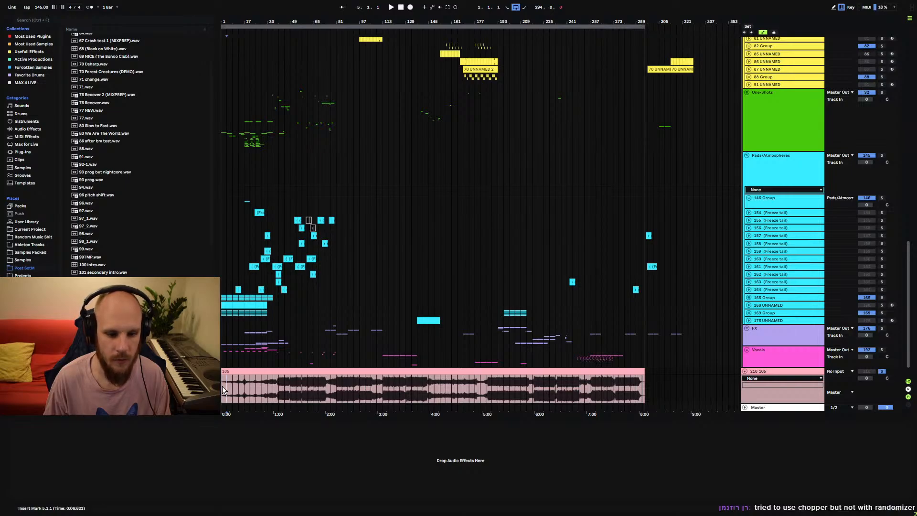
# - Play the soloed 105 render from bar 5 to its end and examine the clip's ending near bar 292
pyautogui.press('space')
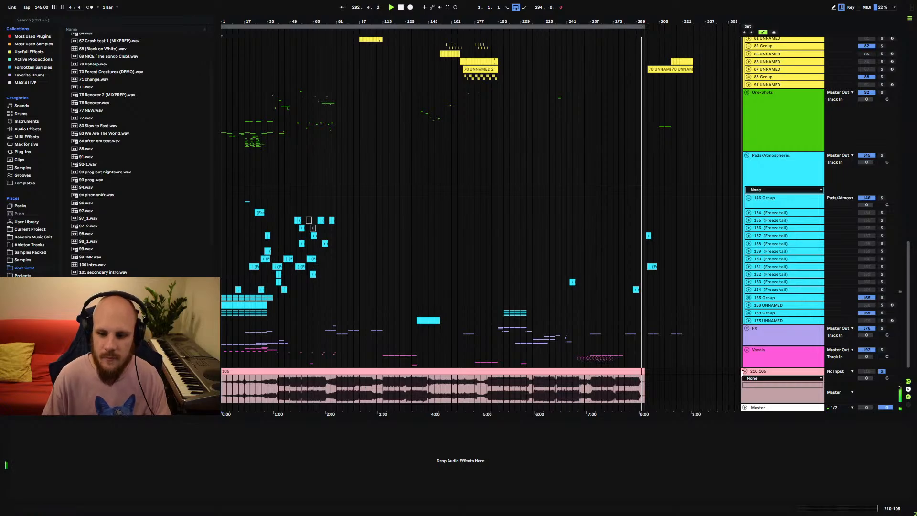
pyautogui.click(614, 371)
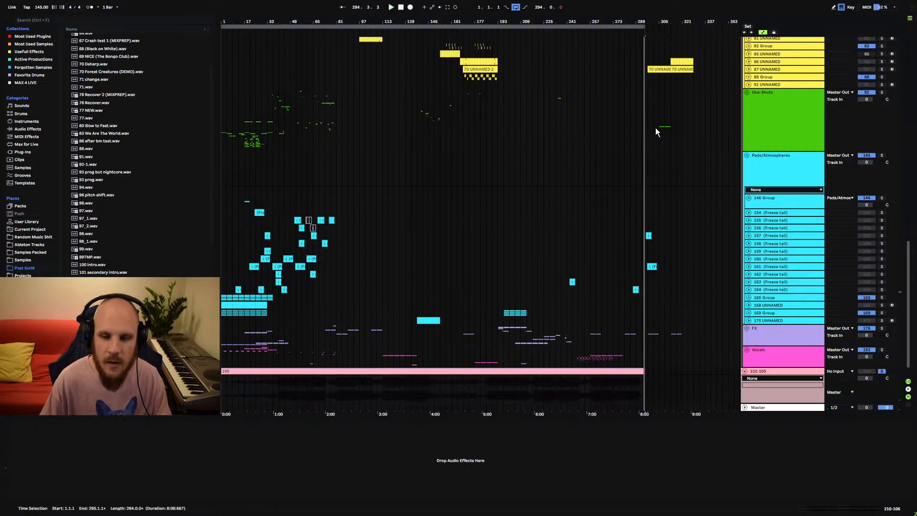
pyautogui.moveTo(648, 21)
pyautogui.mouseDown()
pyautogui.moveTo(649, 72)
pyautogui.moveTo(558, 80)
pyautogui.mouseUp()
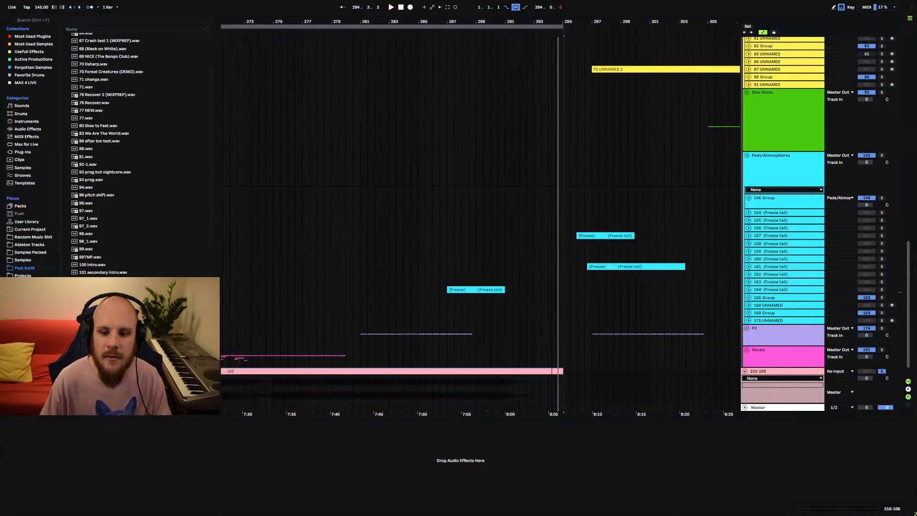
pyautogui.click(522, 380)
pyautogui.moveTo(536, 21); pyautogui.dragTo(476, 302)
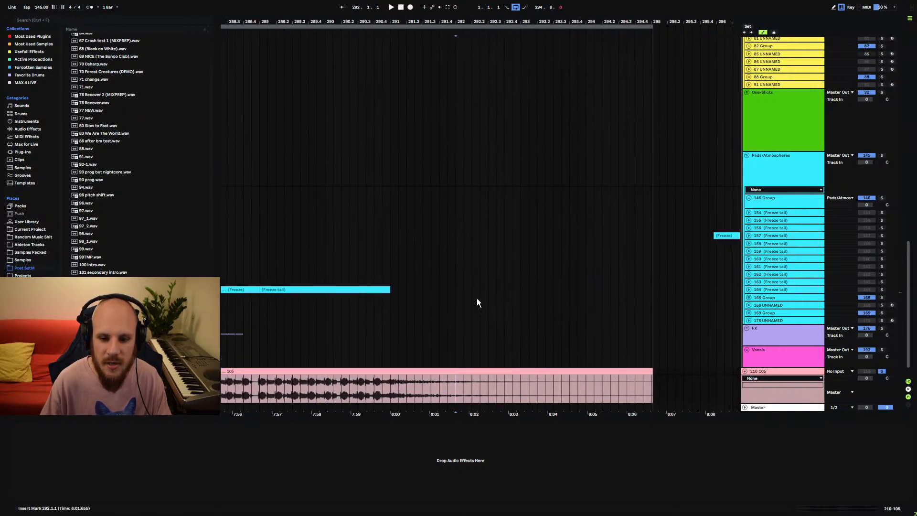
# - Inspect and audition the tail of the 105 clip from 292.1.1 to 295.1.1
pyautogui.moveTo(454, 386); pyautogui.dragTo(652, 389)
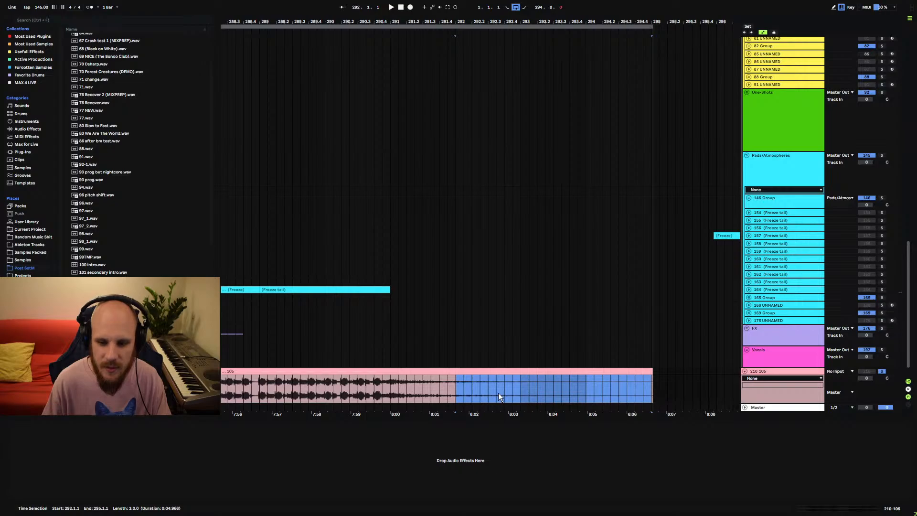
pyautogui.click(446, 392)
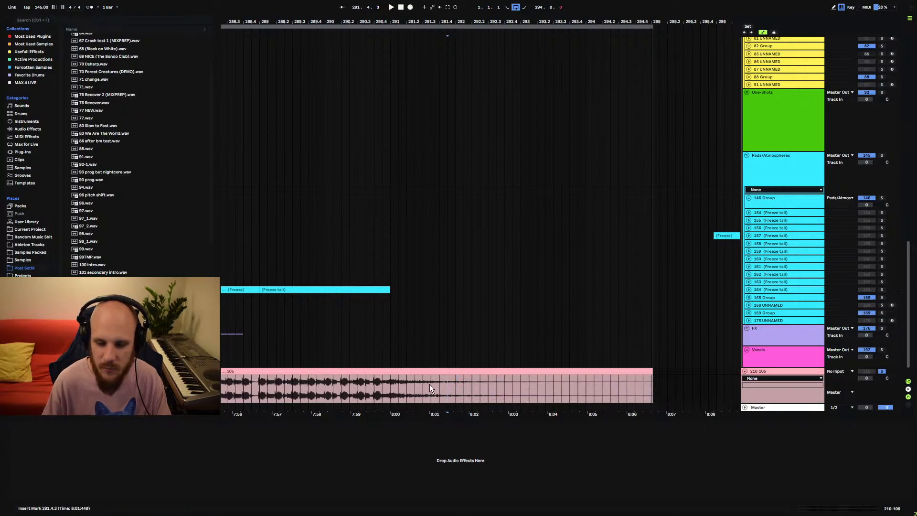
pyautogui.click(456, 388)
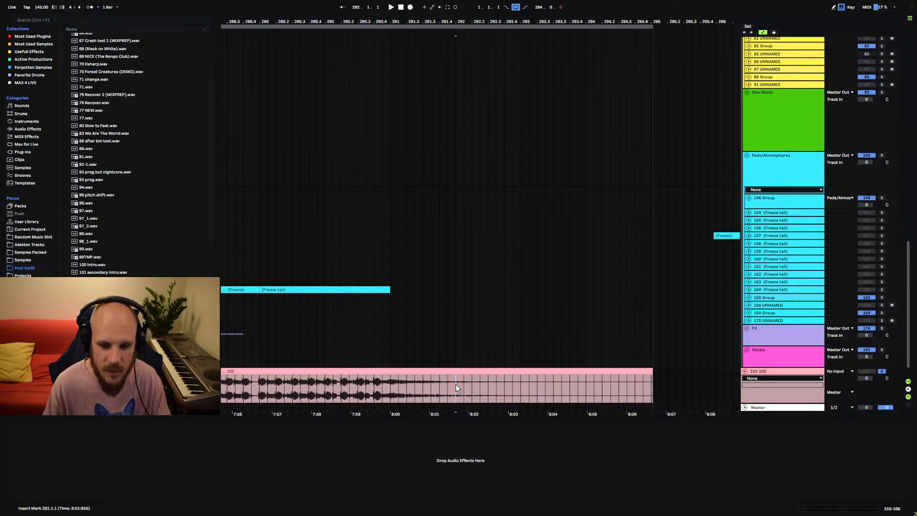
pyautogui.press('space')
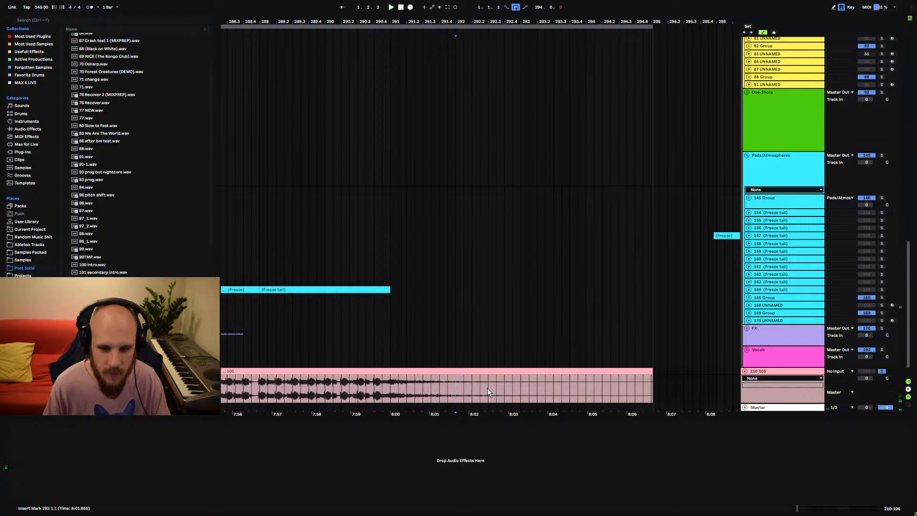
pyautogui.moveTo(455, 388); pyautogui.dragTo(636, 395)
pyautogui.click(602, 378)
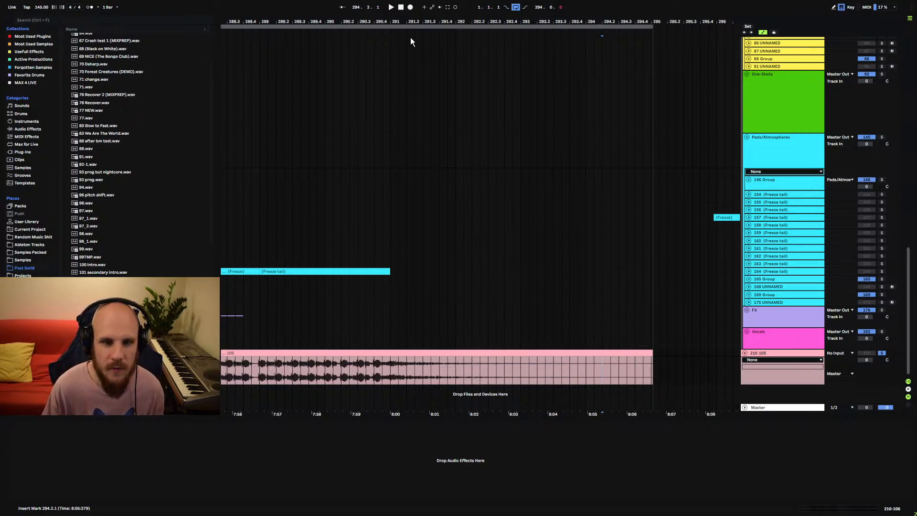
pyautogui.moveTo(412, 21); pyautogui.dragTo(489, 22)
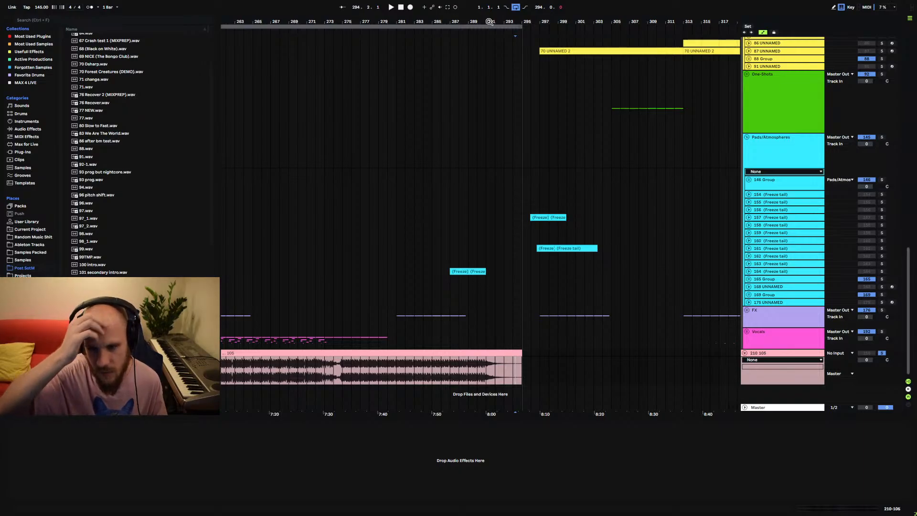
# - Delete the 105 reference track below Vocals
pyautogui.click(763, 354)
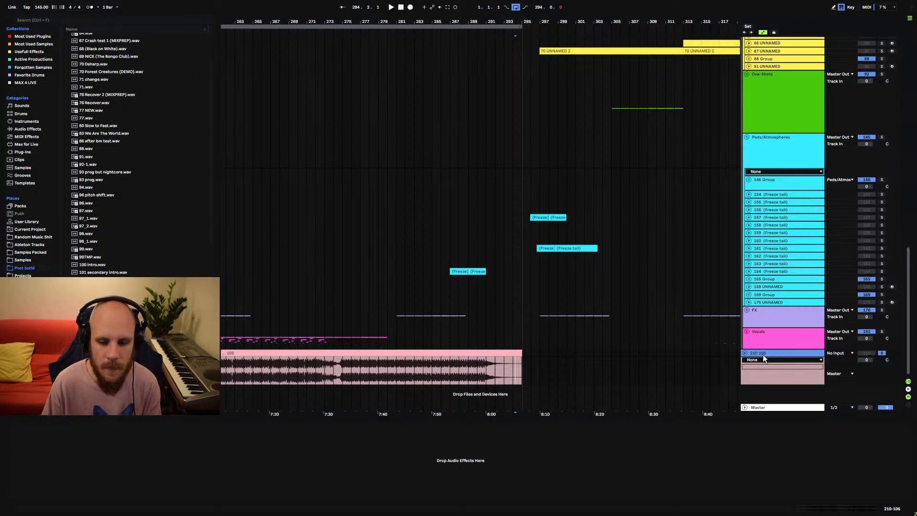
pyautogui.press('Delete')
pyautogui.press('-')
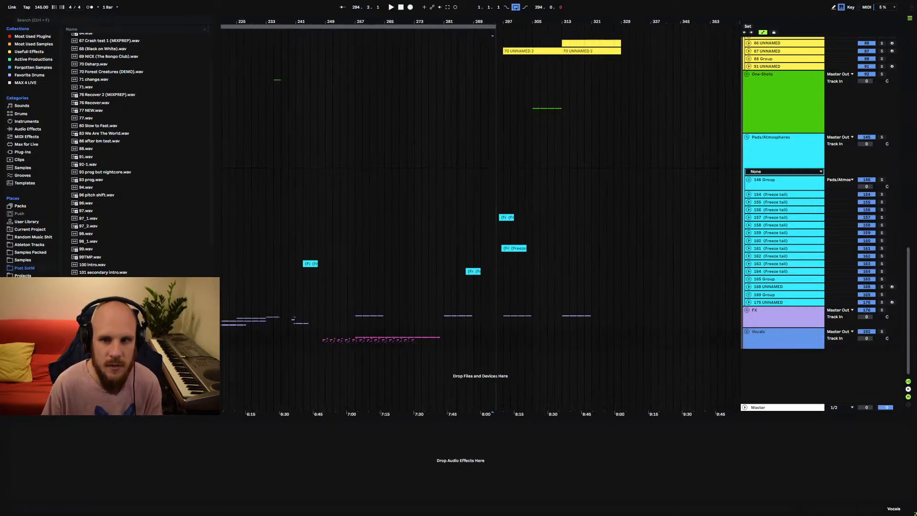
# - Set the arrangement loop to the full LENGTH clip, from 1.1.1 to 353.1.1
pyautogui.moveTo(496, 21); pyautogui.dragTo(645, 5)
pyautogui.scroll(4, 774, 247)
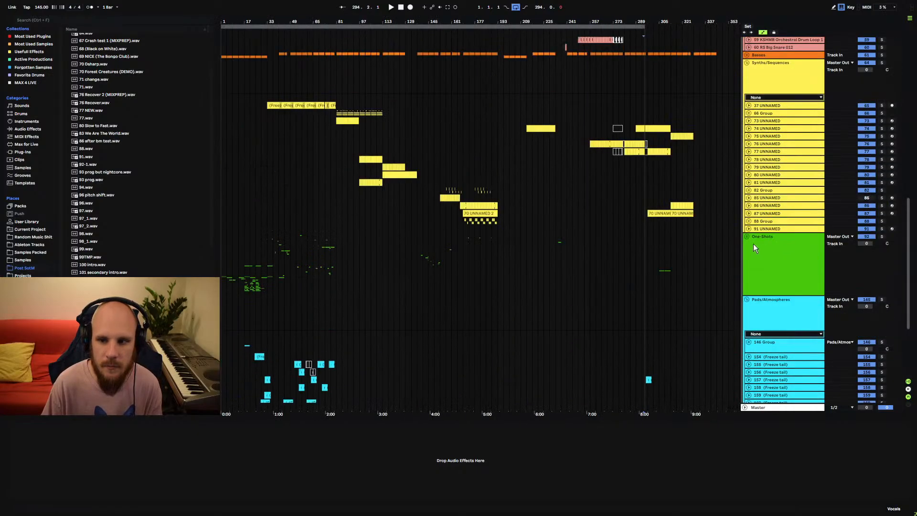
pyautogui.scroll(10, 753, 244)
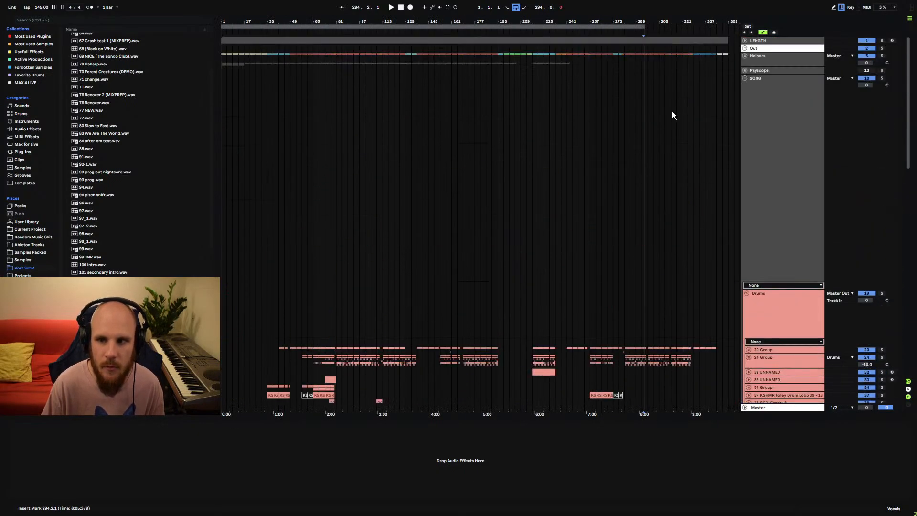
pyautogui.click(669, 42)
pyautogui.hotkey('ctrl', 'l')
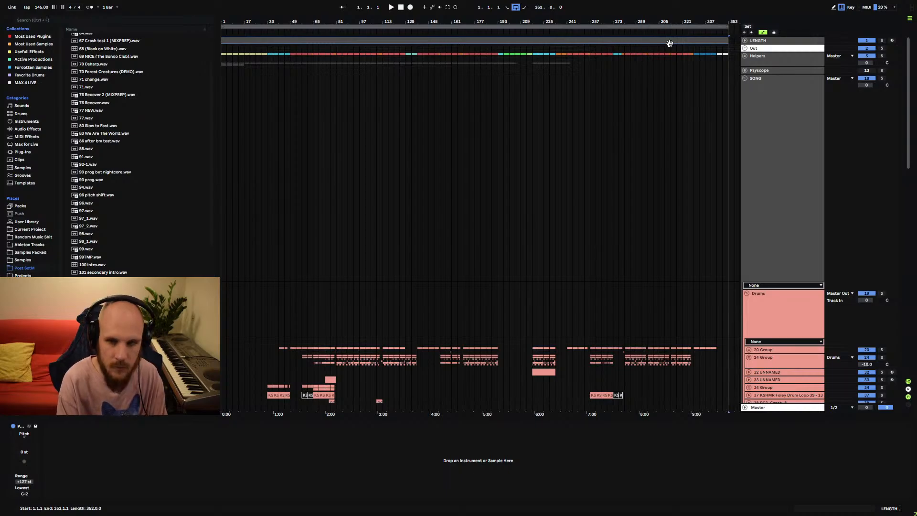
# - Examine the One-Shots and Pads/Atmospheres content of the section from 137.1.1 to 153.1.1
pyautogui.scroll(-8, 468, 258)
pyautogui.scroll(-6, 467, 259)
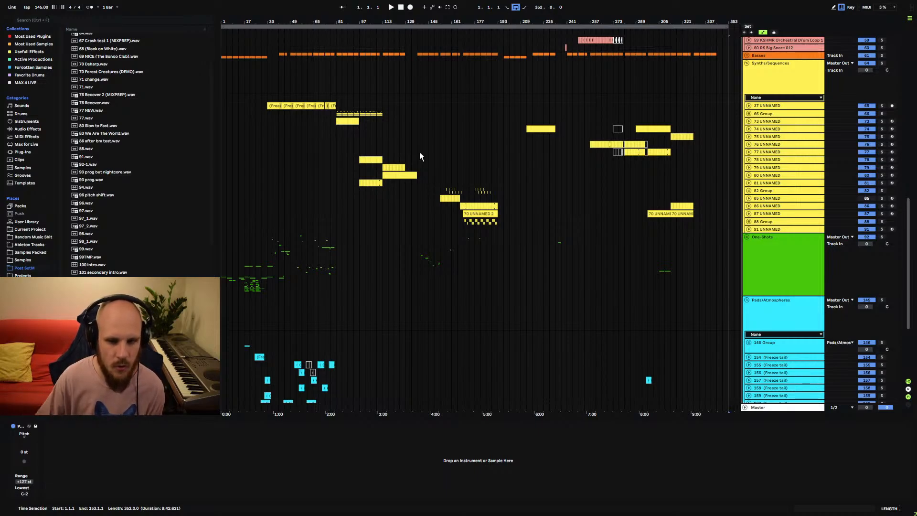
pyautogui.click(418, 258)
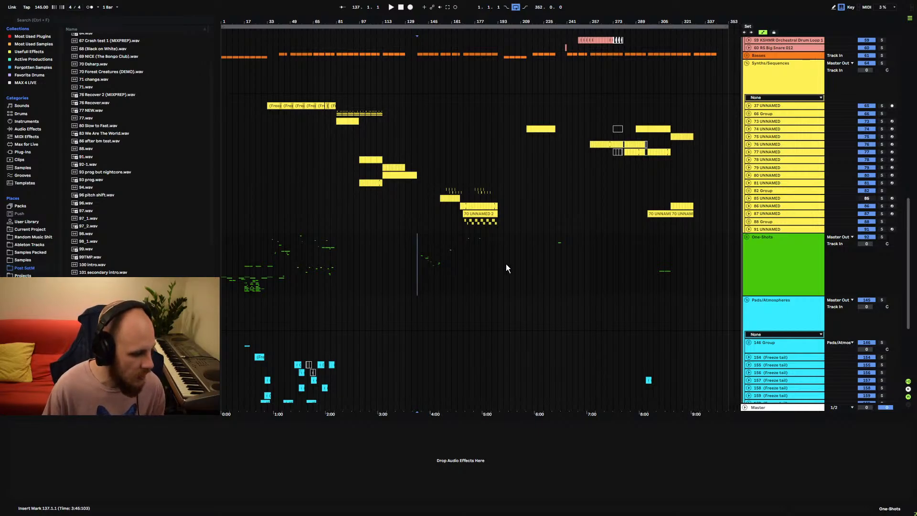
pyautogui.click(747, 300)
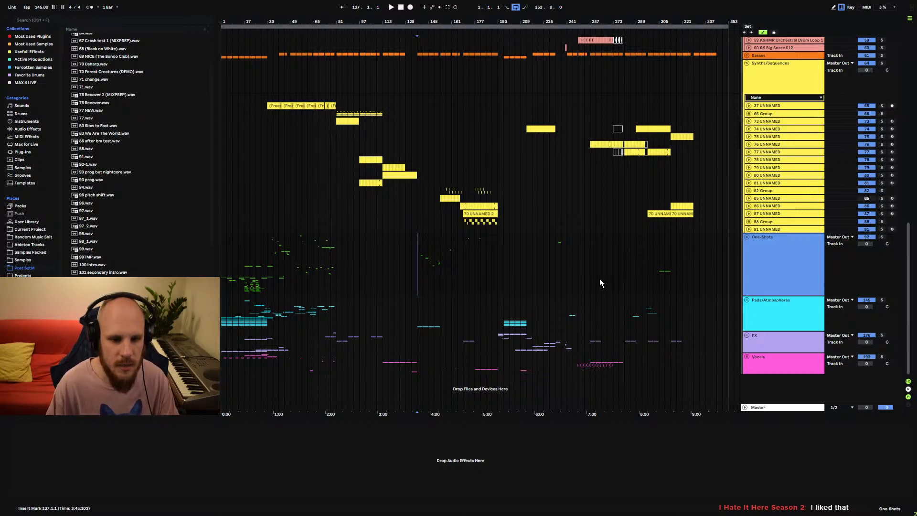
pyautogui.click(747, 300)
pyautogui.scroll(-5, 484, 315)
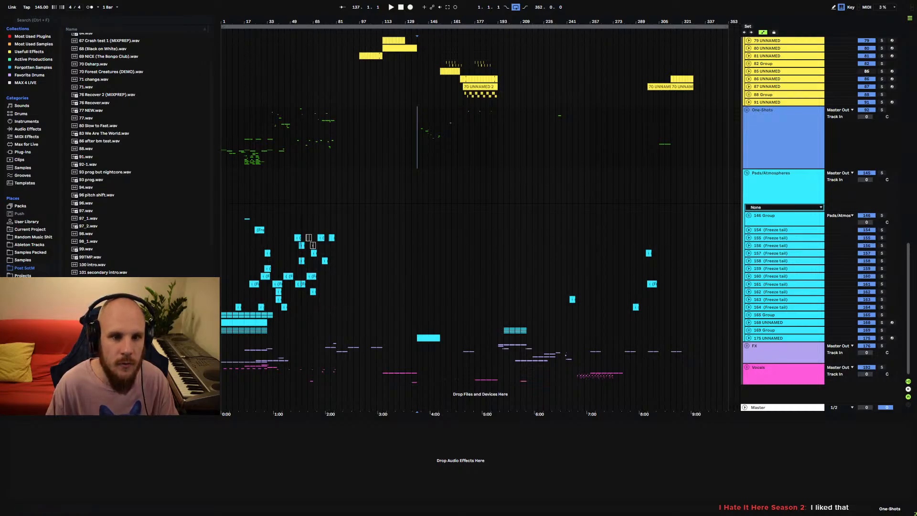
pyautogui.moveTo(314, 21); pyautogui.dragTo(330, 48)
pyautogui.moveTo(525, 129); pyautogui.dragTo(568, 138)
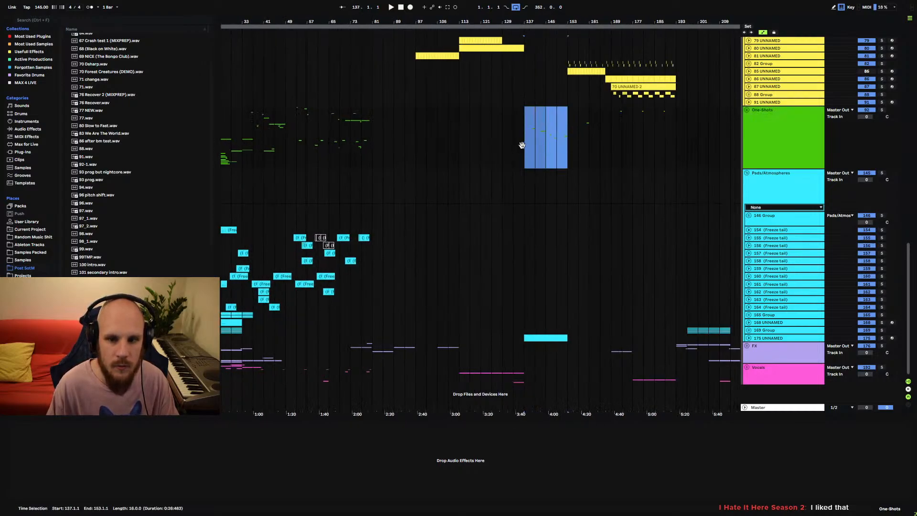
pyautogui.hscroll(-5, 522, 145)
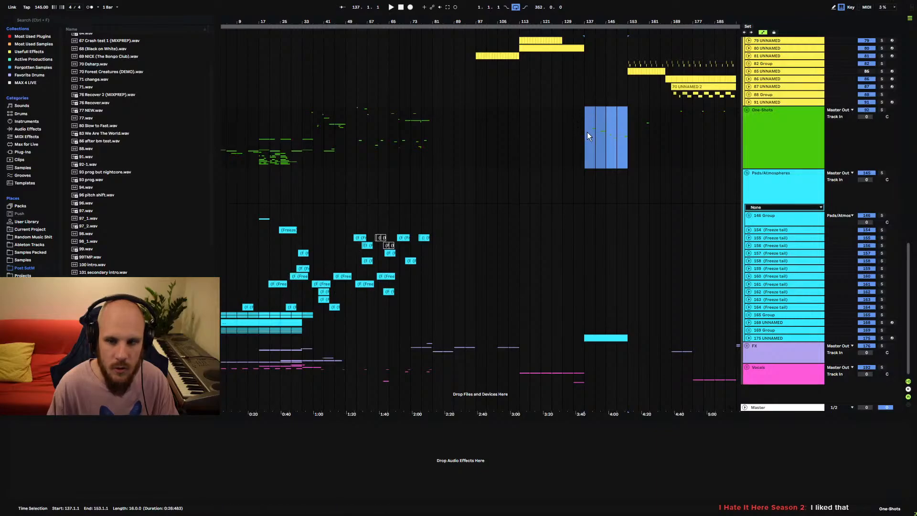
# - Copy the freeze clips in Pads/Atmospheres from bars 49 to 67 and paste them at 137.1.1 on the same tracks
pyautogui.click(328, 272)
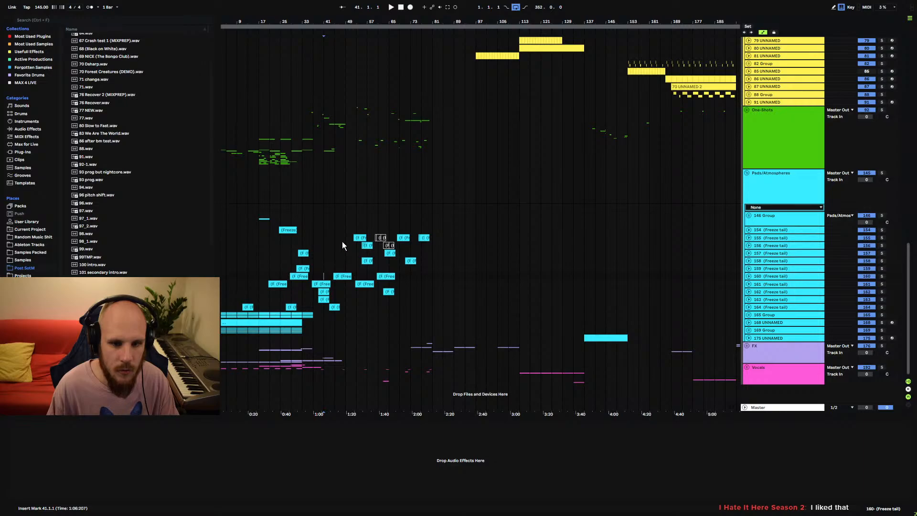
pyautogui.moveTo(345, 237); pyautogui.dragTo(396, 296)
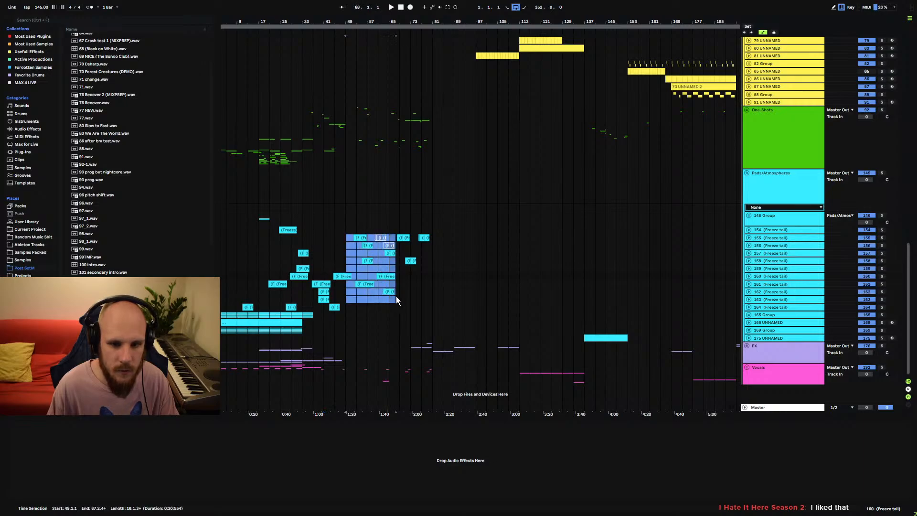
pyautogui.click(587, 230)
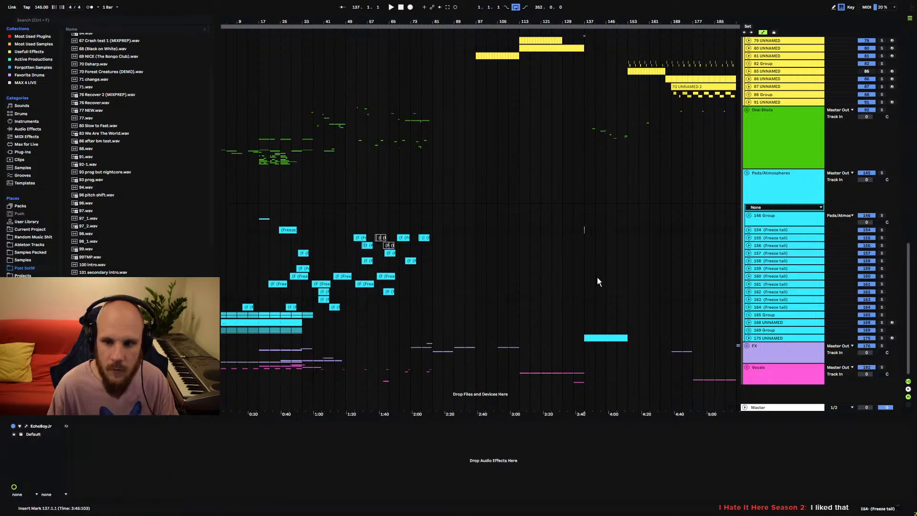
pyautogui.hotkey('ctrl', 'v')
pyautogui.click(582, 252)
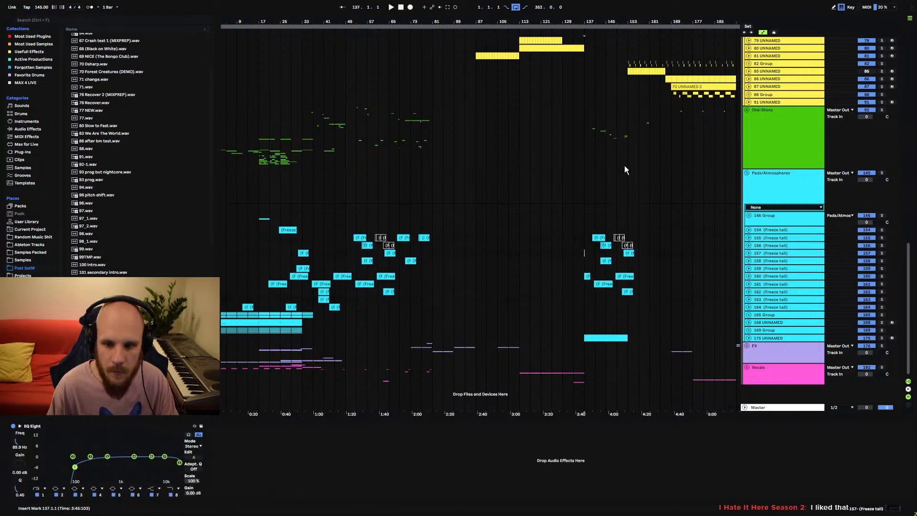
# - Delete the leftover Freeze tail fragment at 137.1.1 on track 160
pyautogui.moveTo(606, 22)
pyautogui.mouseDown()
pyautogui.moveTo(606, 67)
pyautogui.moveTo(490, 91)
pyautogui.mouseUp()
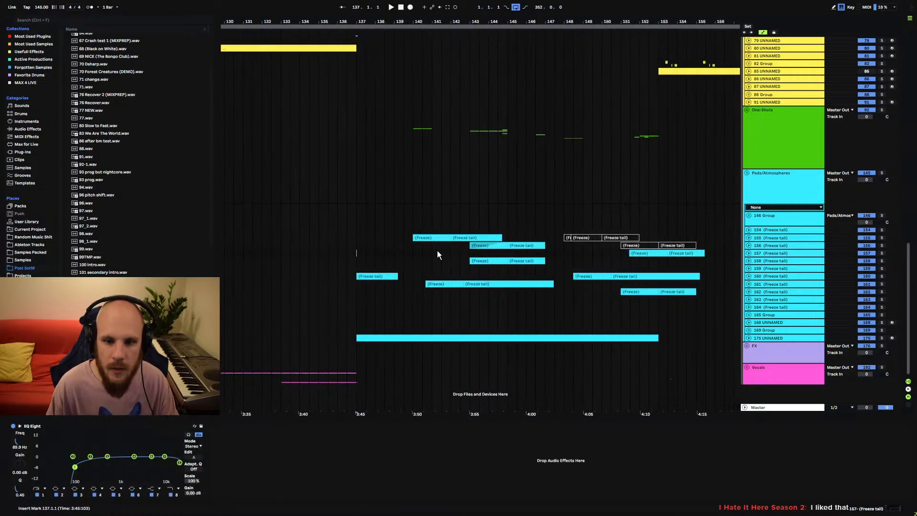
pyautogui.click(378, 276)
pyautogui.press('Delete')
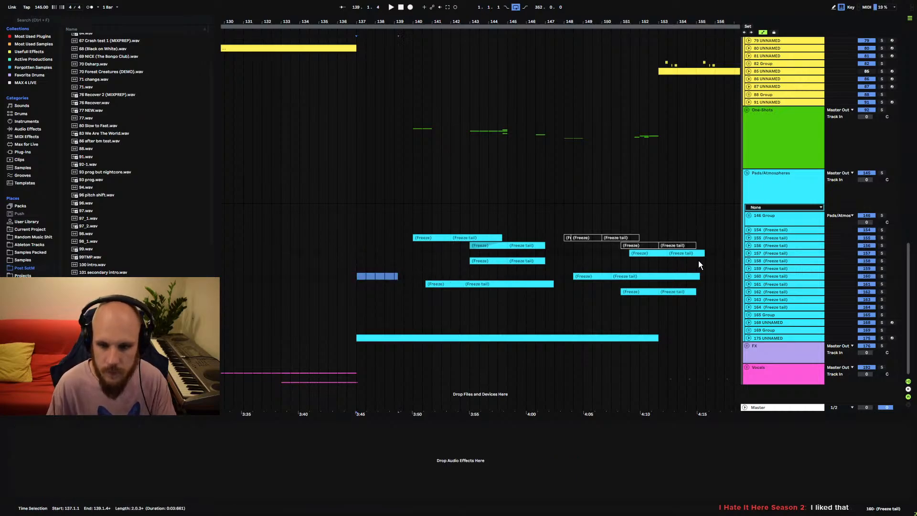
# - Play the section from 137.1.1 with all tracks audible to hear the pasted pad clips in context
pyautogui.click(881, 174)
pyautogui.click(881, 173)
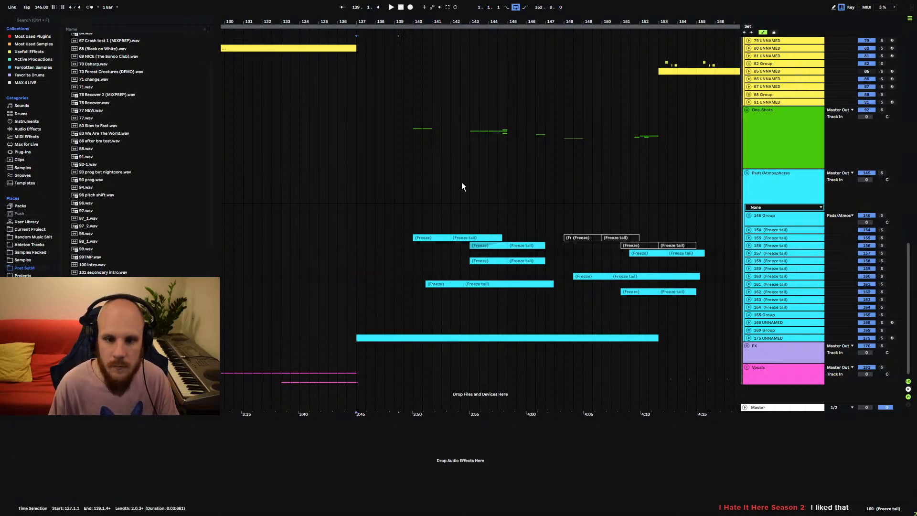
pyautogui.click(360, 226)
pyautogui.press('space')
pyautogui.moveTo(418, 22); pyautogui.dragTo(431, 85)
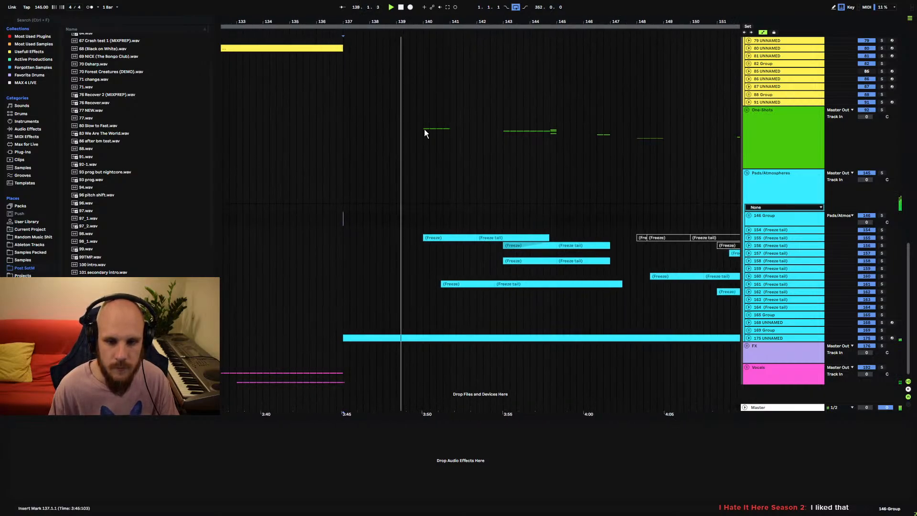
pyautogui.moveTo(448, 144); pyautogui.dragTo(407, 137)
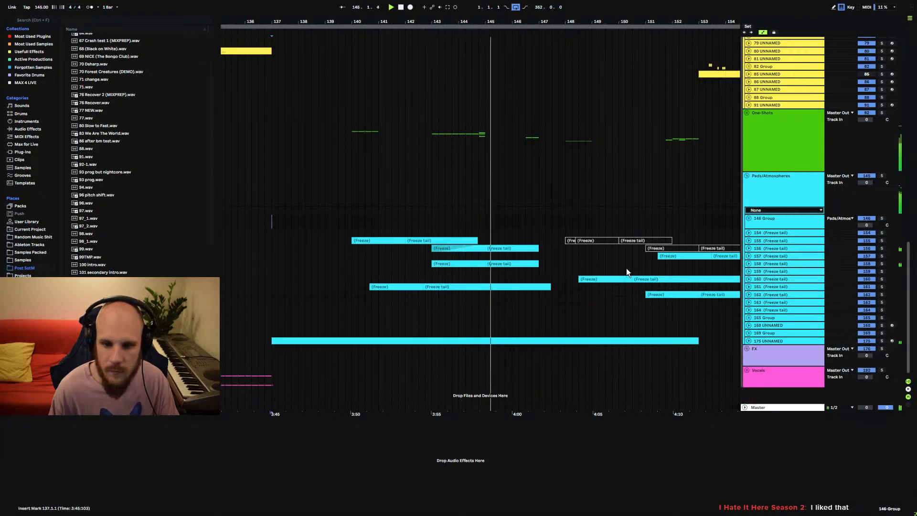
# - Unfold track 156 to inspect its pasted clip around bar 144 and its devices, and fold it again
pyautogui.click(749, 248)
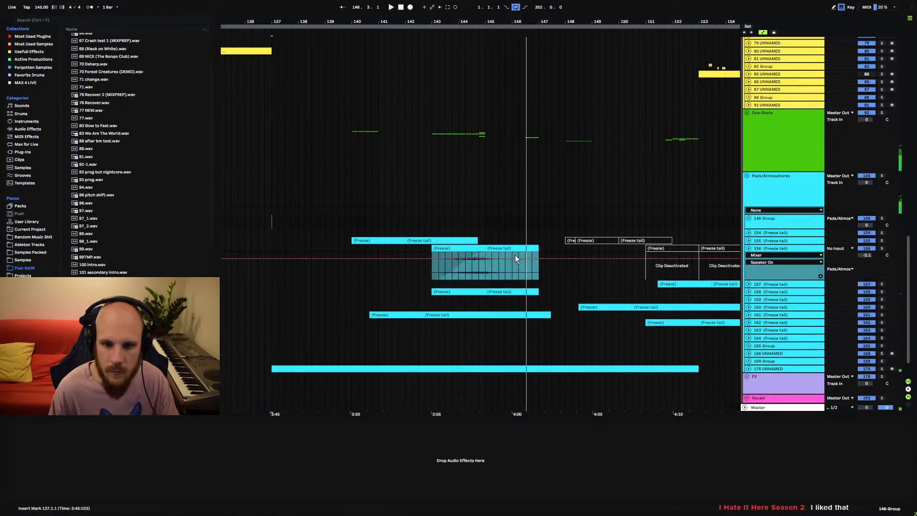
pyautogui.click(458, 270)
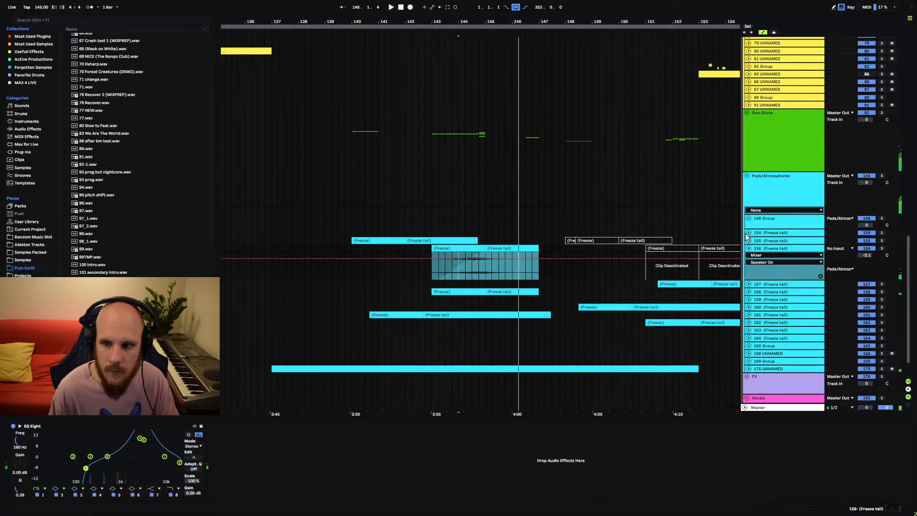
pyautogui.click(748, 248)
# - Unfold the One-Shots group, solo track 116 and play its short clip at 144.4.1
pyautogui.click(746, 112)
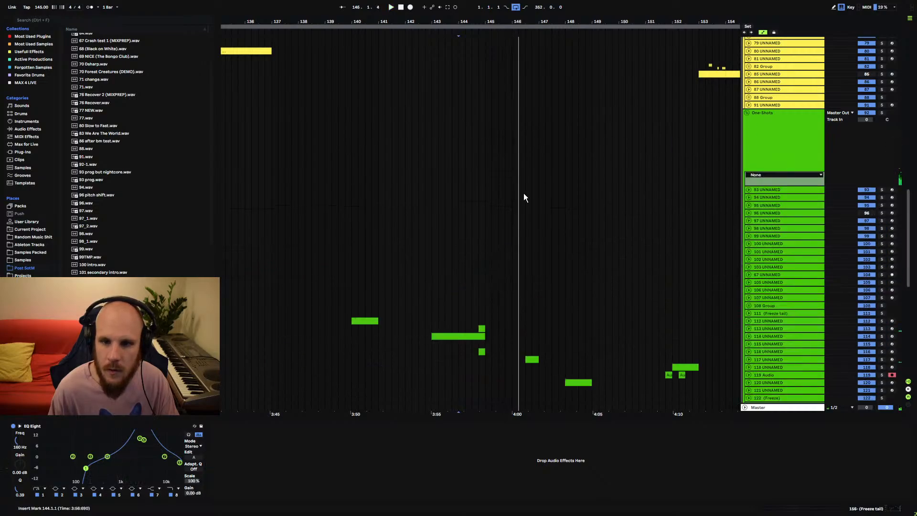
pyautogui.click(481, 352)
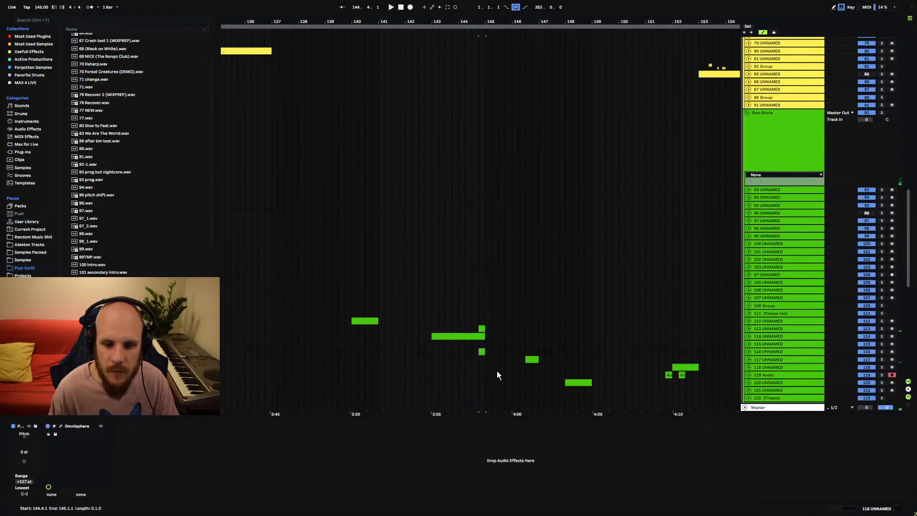
pyautogui.click(882, 352)
pyautogui.press('space')
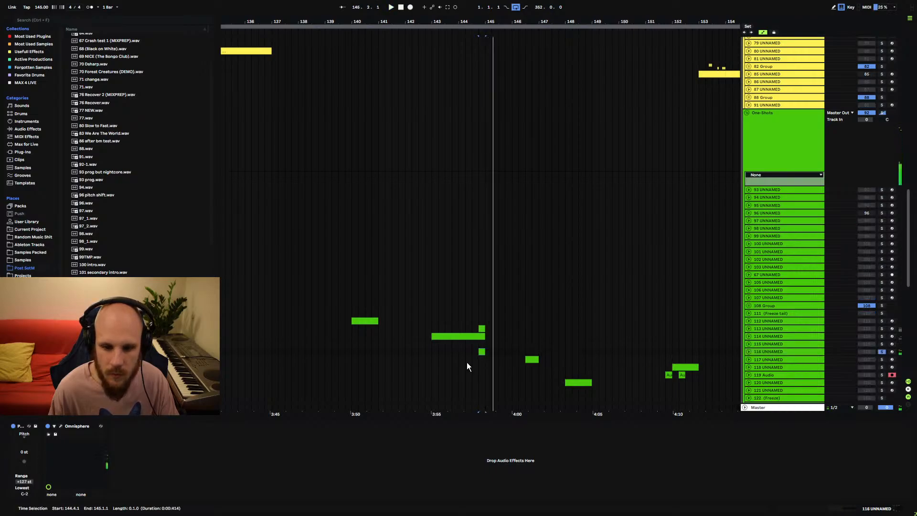
# - Add a Saturator after Omnisphere on track 116, with 7 dB of drive and Soft Clip turned on
pyautogui.rightClick(333, 457)
pyautogui.click(373, 408)
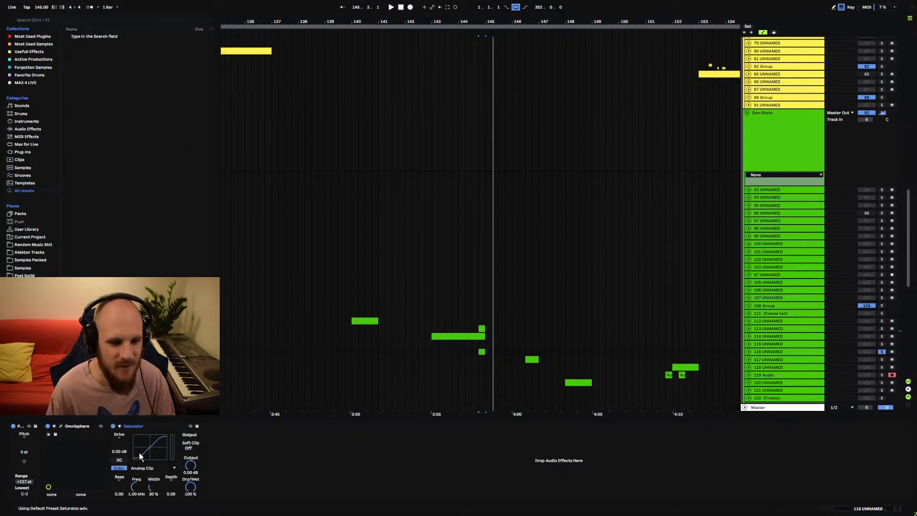
pyautogui.click(118, 448)
pyautogui.write('6')
pyautogui.press('Return')
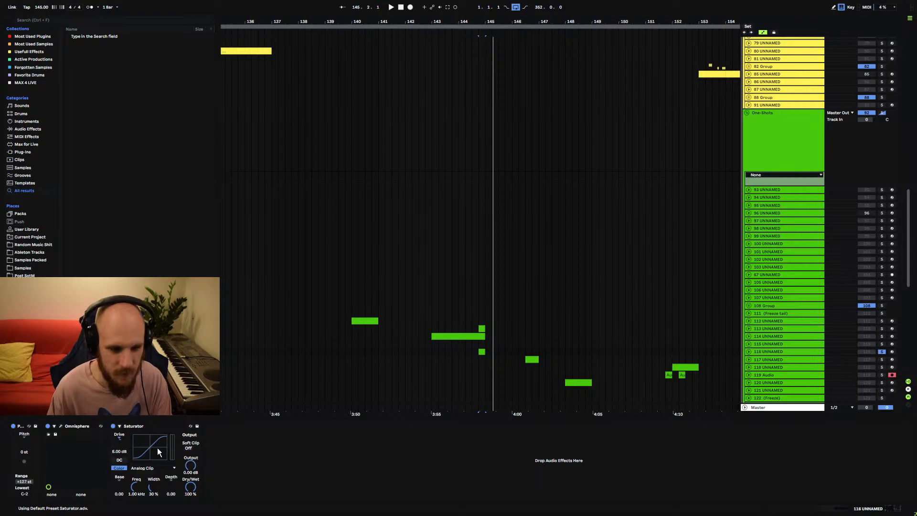
pyautogui.click(188, 448)
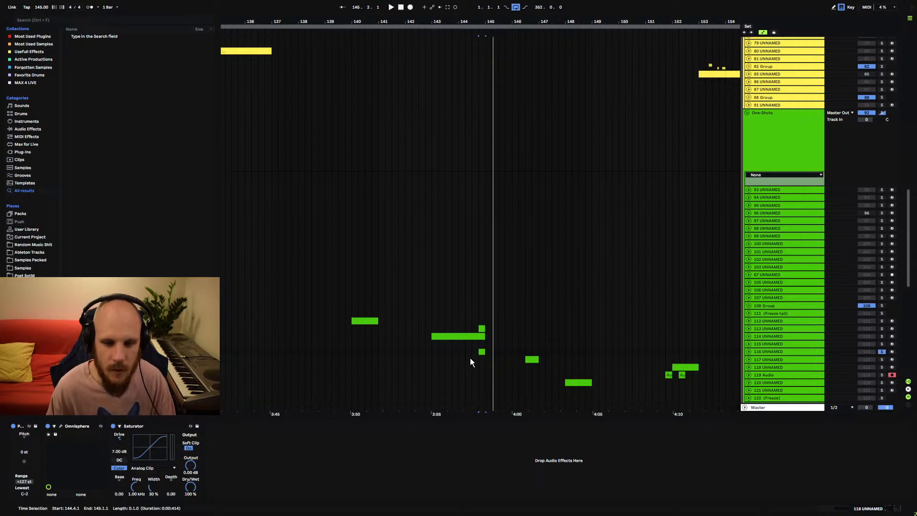
# - Add an Echo after the Saturator on track 116 and play the soloed track's short clip at bar 144
pyautogui.rightClick(292, 454)
pyautogui.click(344, 420)
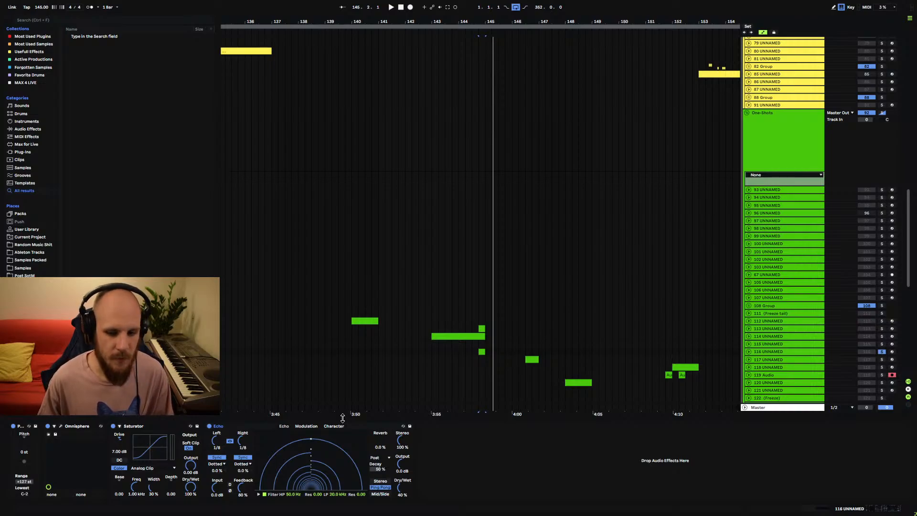
pyautogui.click(766, 352)
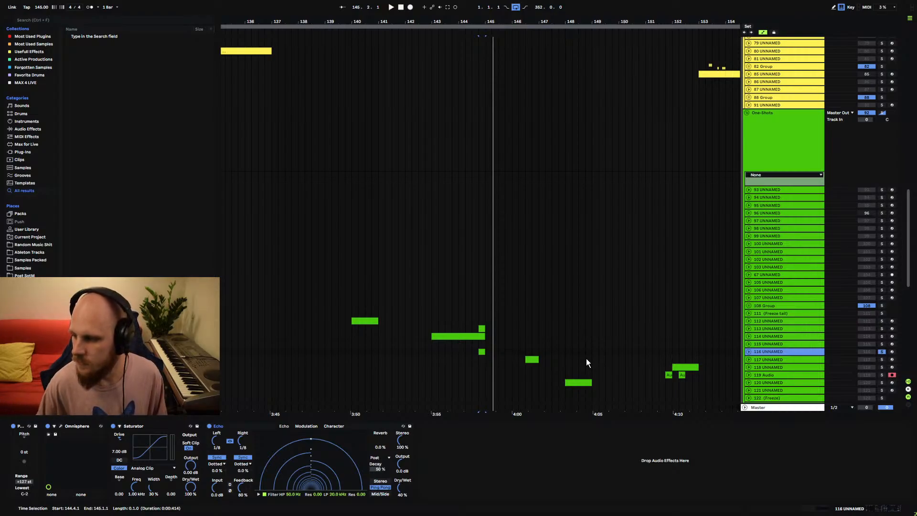
pyautogui.click(480, 344)
pyautogui.scroll(-2, 450, 398)
pyautogui.press('space')
# - Slightly raise the amp envelope release of layer A in Omnisphere's Plucks in Three patch on track 116, checking layer B's envelopes too
pyautogui.click(769, 270)
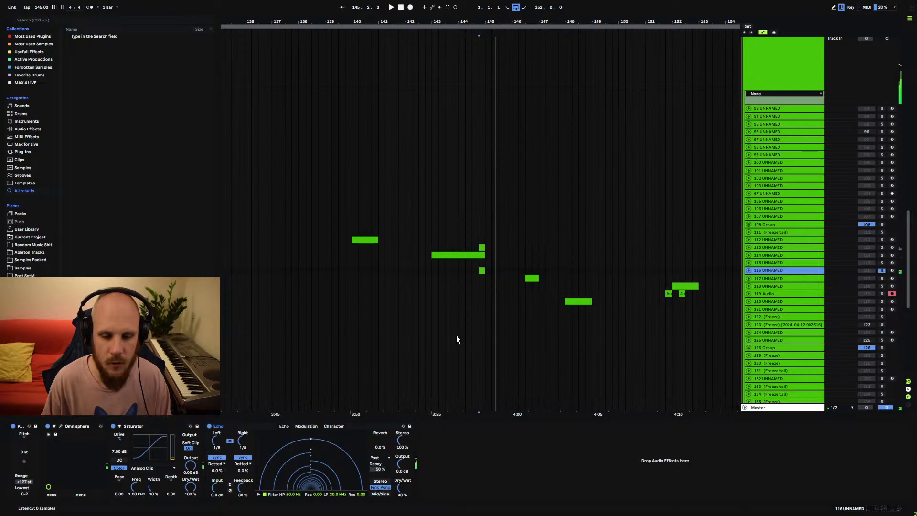
pyautogui.hotkey('ctrl', 'alt', 'p')
pyautogui.press('space')
pyautogui.click(482, 187)
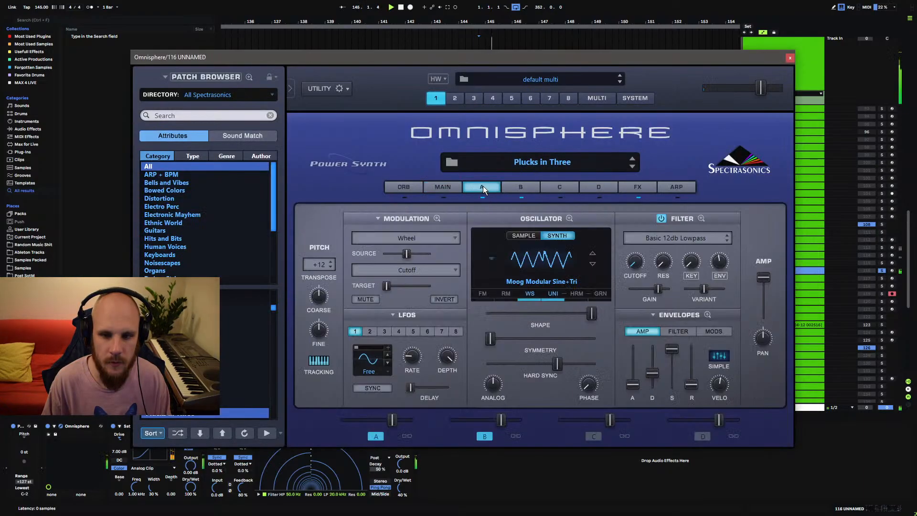
pyautogui.moveTo(686, 388)
pyautogui.mouseDown()
pyautogui.moveTo(694, 373)
pyautogui.moveTo(674, 379)
pyautogui.mouseUp()
pyautogui.click(520, 187)
pyautogui.click(675, 328)
pyautogui.click(490, 187)
pyautogui.click(648, 334)
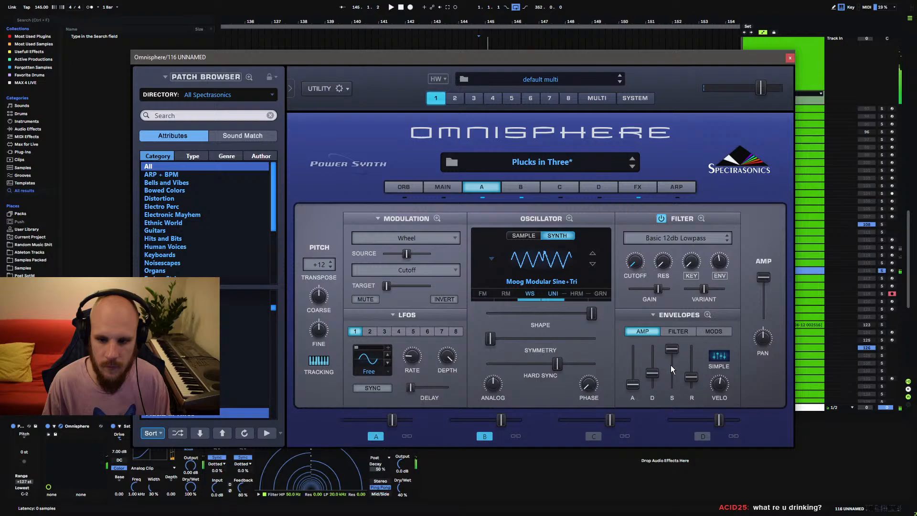
pyautogui.click(790, 58)
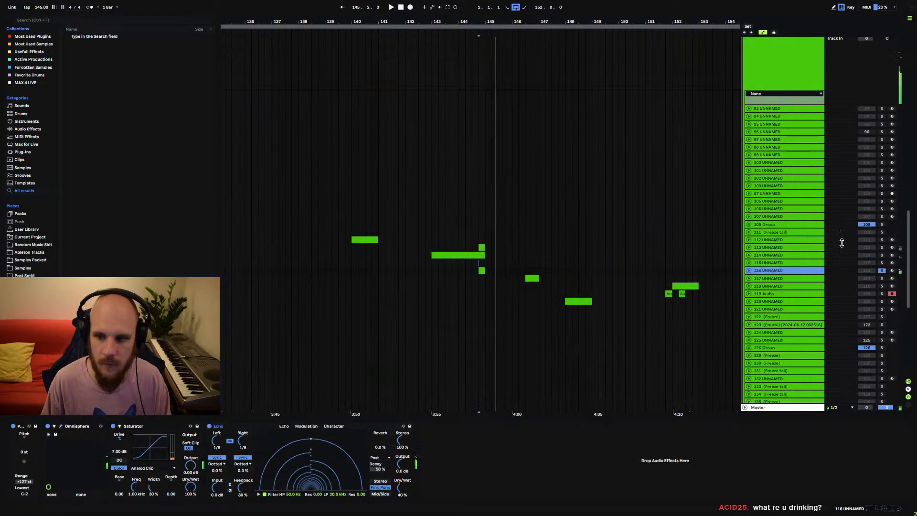
# - Unsolo track 116 and move its short clip from 144.4.1 to 145.4.1
pyautogui.click(883, 271)
pyautogui.click(472, 268)
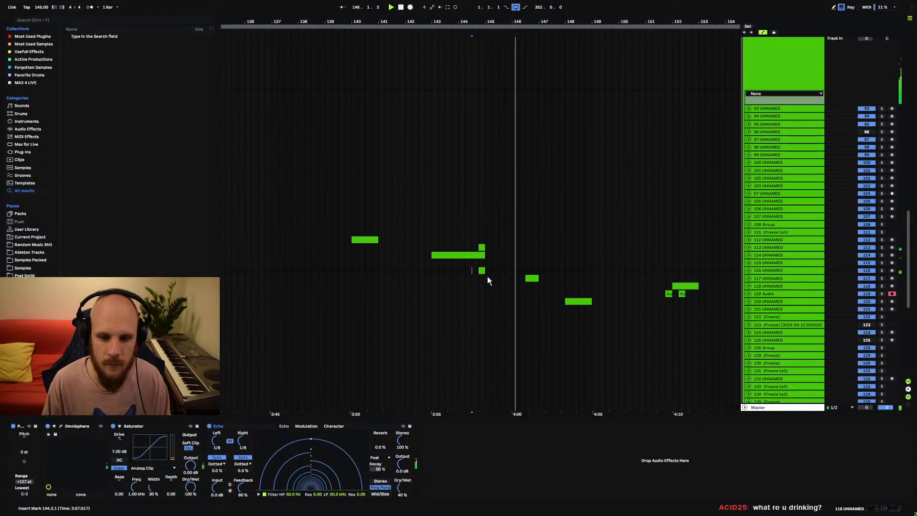
pyautogui.click(509, 271)
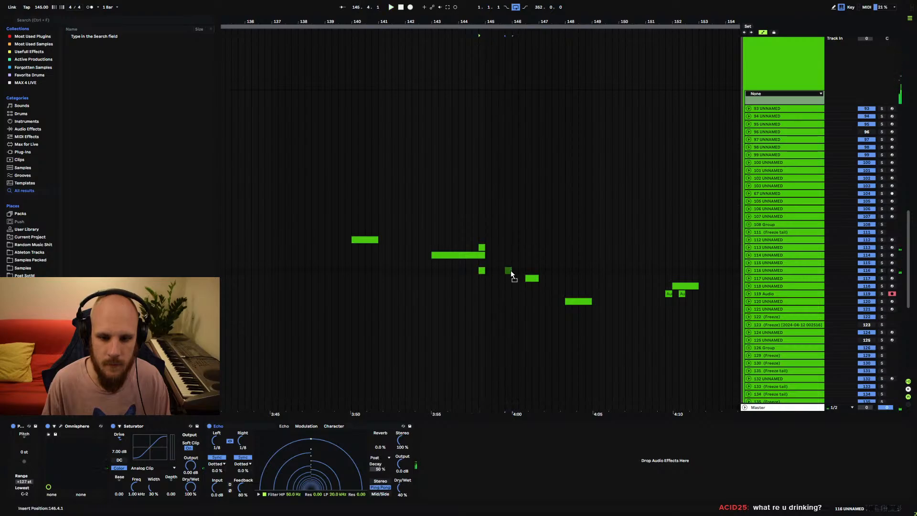
# - Play the section from 143.1.1 with all tracks audible to hear the moved one-shot in context
pyautogui.click(433, 271)
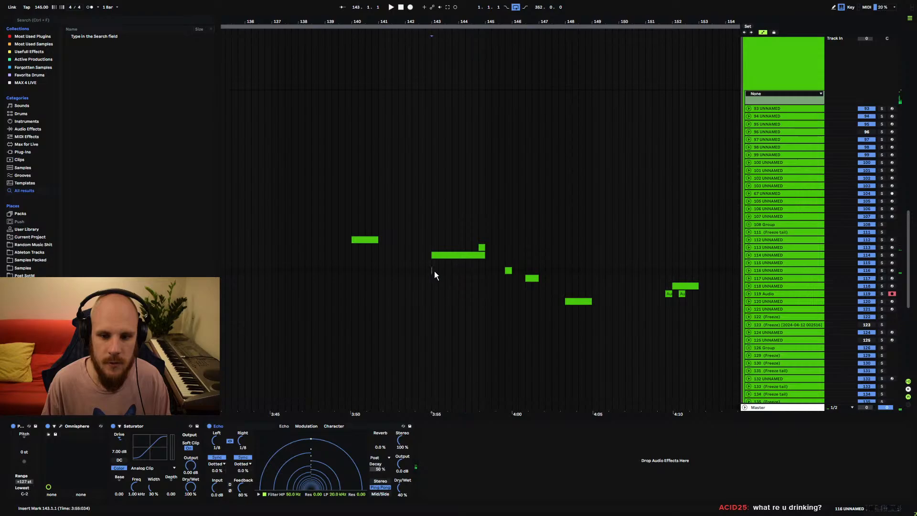
pyautogui.scroll(-8, 469, 337)
pyautogui.press('space')
pyautogui.scroll(5, 491, 329)
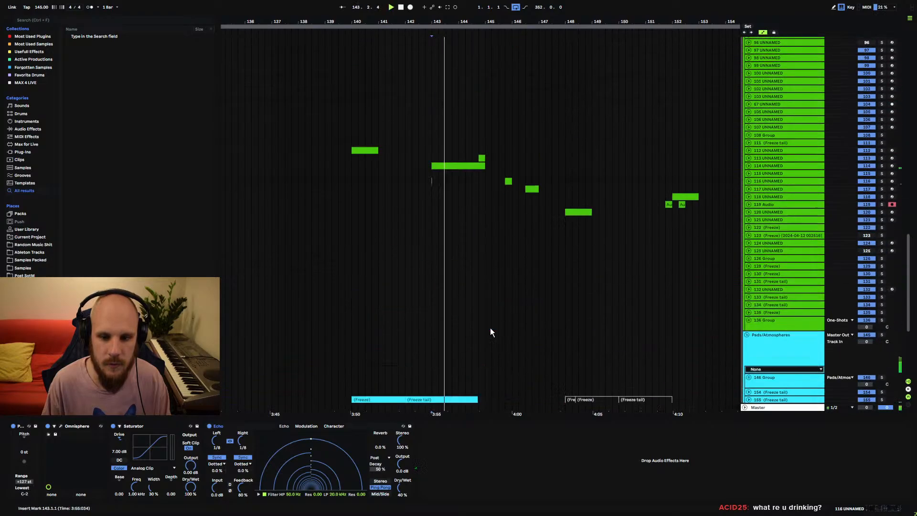
pyautogui.scroll(3, 490, 328)
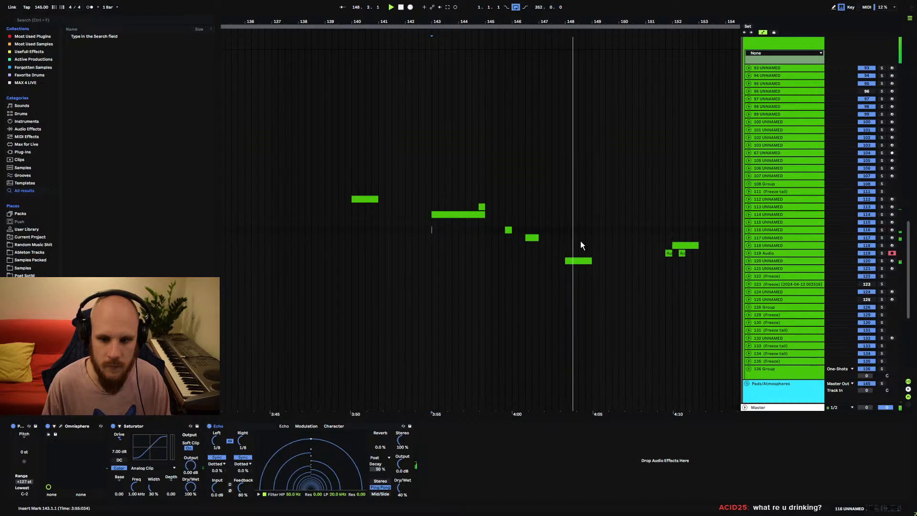
pyautogui.moveTo(571, 240); pyautogui.dragTo(463, 236)
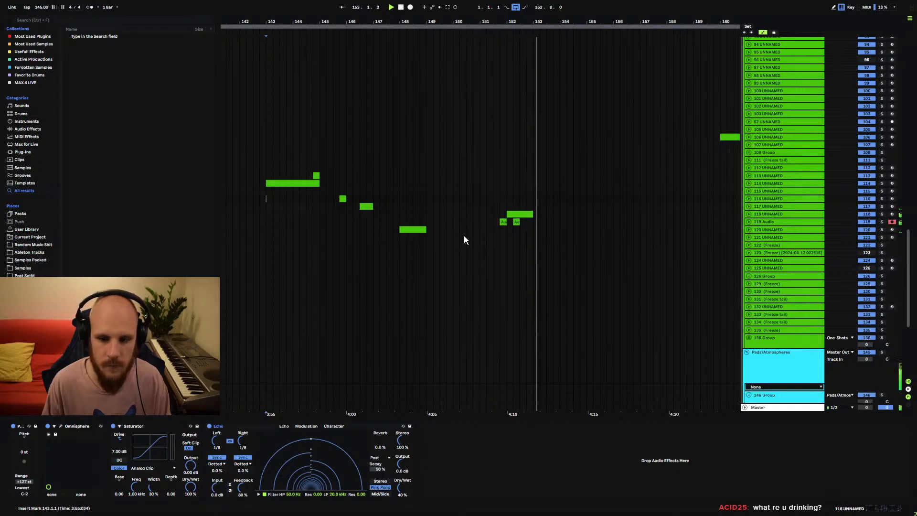
# - Expand track 157 in the Pads/Atmospheres group, solo it and play its freeze clip from just before its start near bar 151
pyautogui.scroll(-8, 514, 279)
pyautogui.hscroll(2, 488, 199)
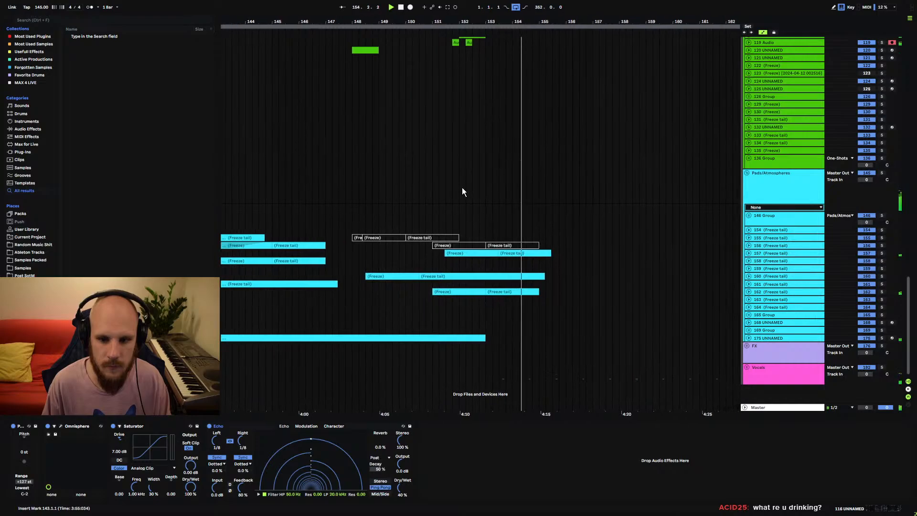
pyautogui.click(748, 253)
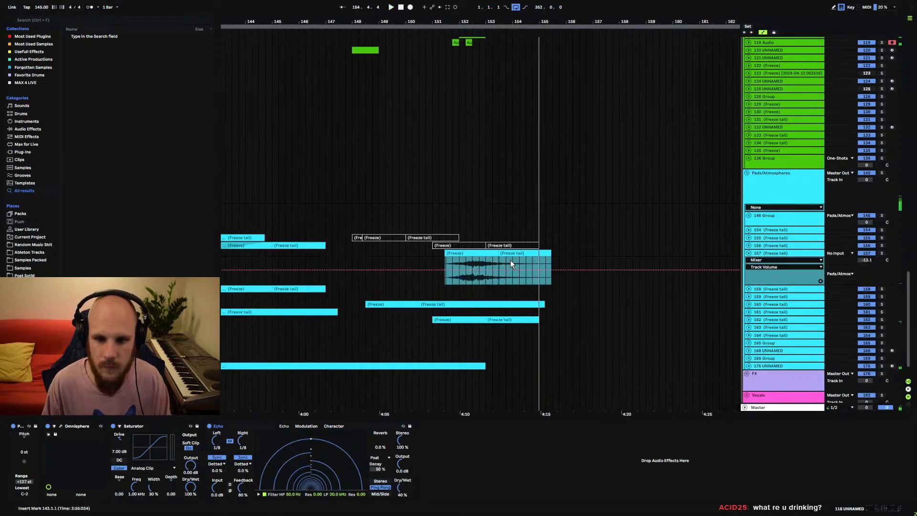
pyautogui.click(472, 261)
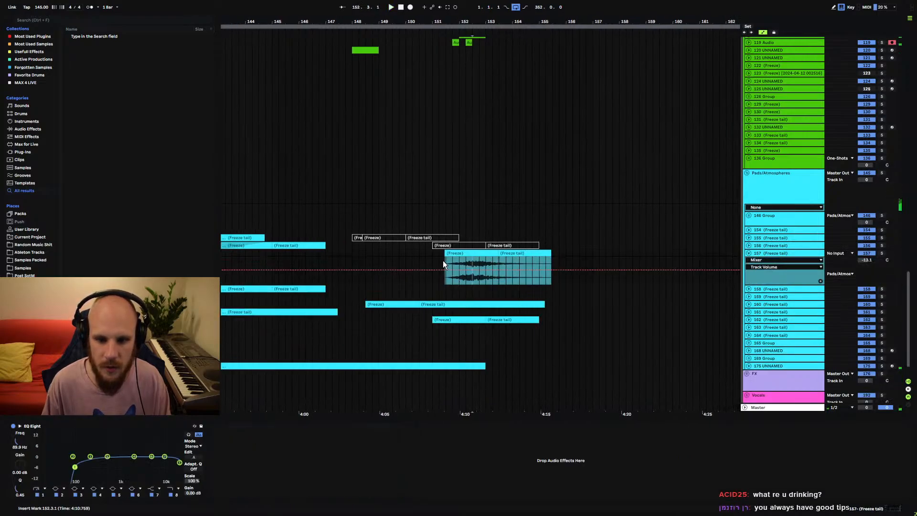
pyautogui.click(442, 261)
pyautogui.press('space')
pyautogui.click(882, 253)
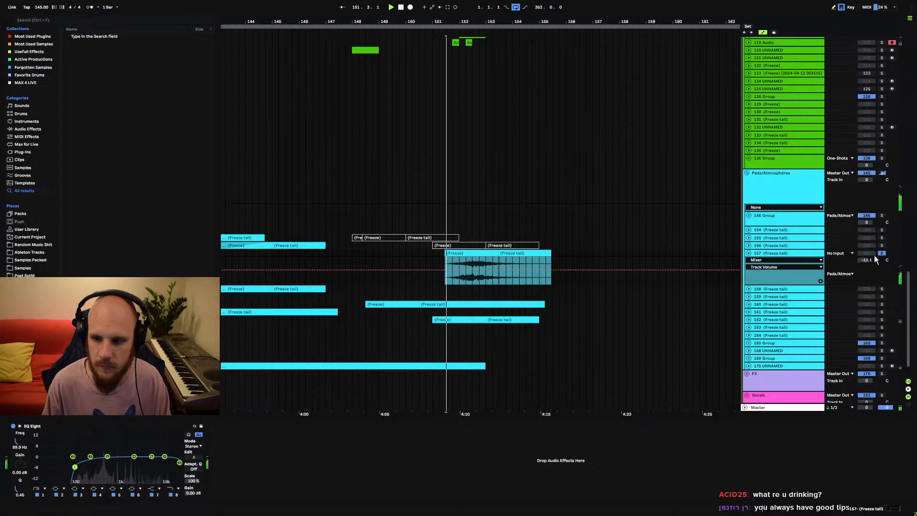
pyautogui.press('space')
# - Deactivate the freeze and freeze tail clips on track 157 and play the passage from bar 151 without them
pyautogui.click(472, 253)
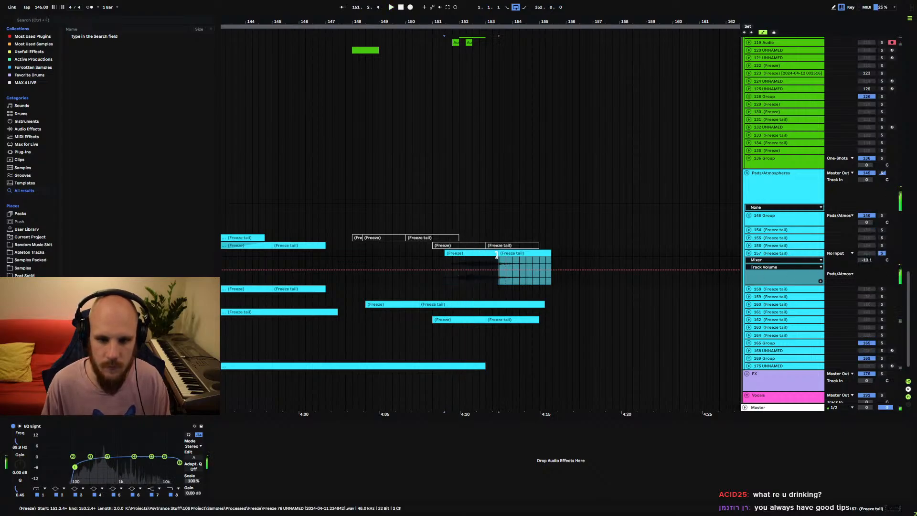
pyautogui.keyDown('shift'); pyautogui.click(520, 255); pyautogui.keyUp('shift')
pyautogui.press('0')
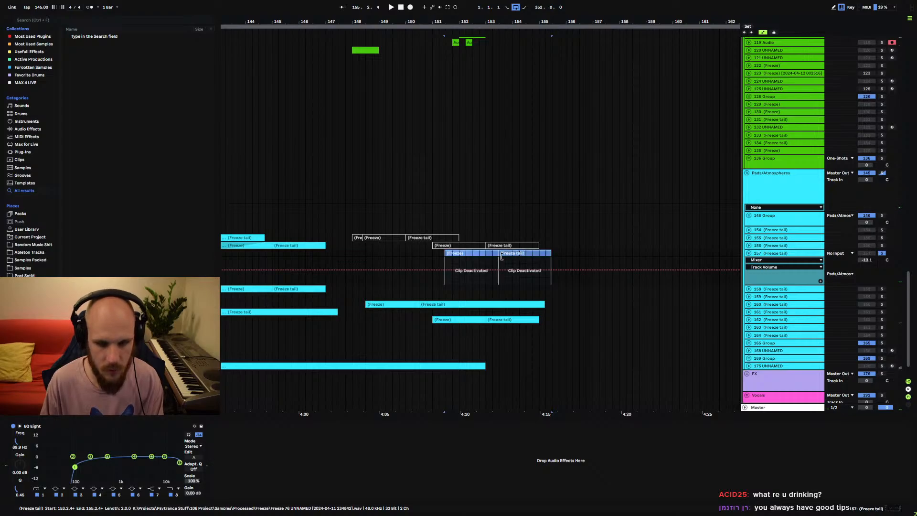
pyautogui.click(437, 255)
pyautogui.press('space')
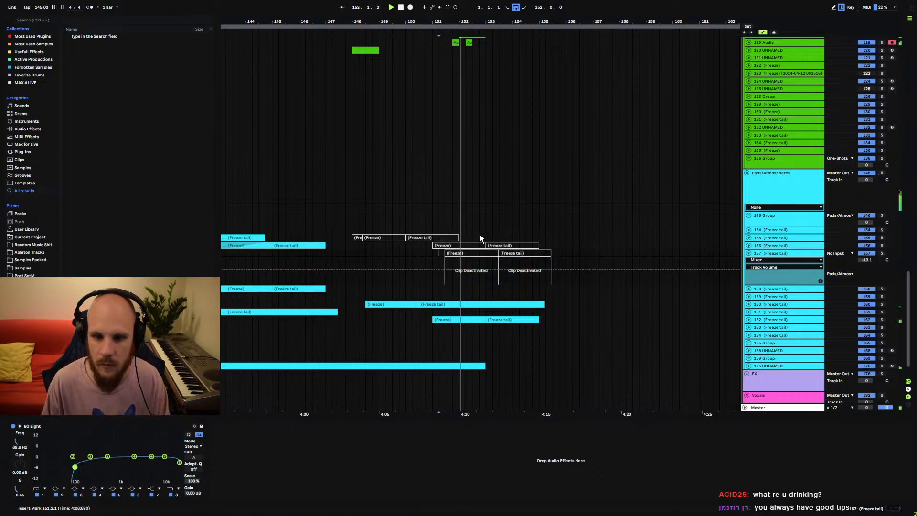
pyautogui.press('space')
# - Reactivate the freeze and freeze tail clips starting at bar 151 on track 156 and play the passage
pyautogui.click(459, 244)
pyautogui.keyDown('shift'); pyautogui.click(509, 245); pyautogui.keyUp('shift')
pyautogui.click(453, 218)
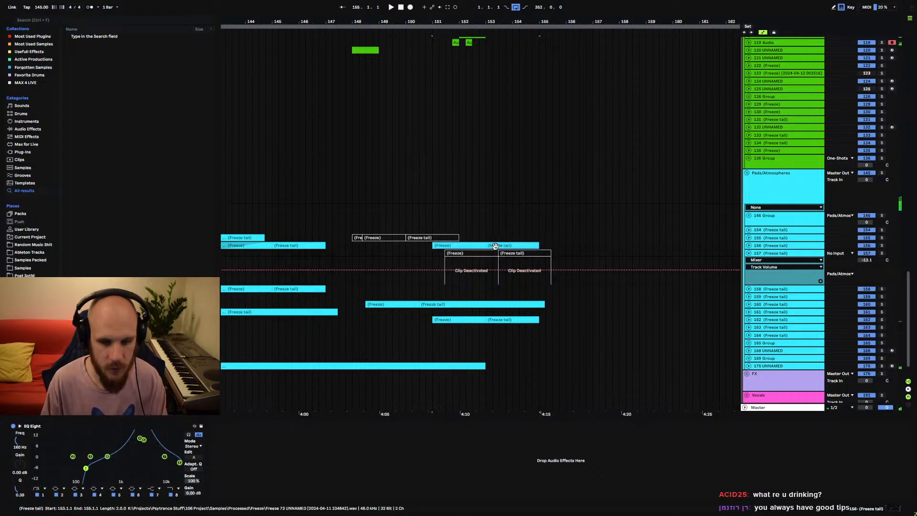
pyautogui.press('space')
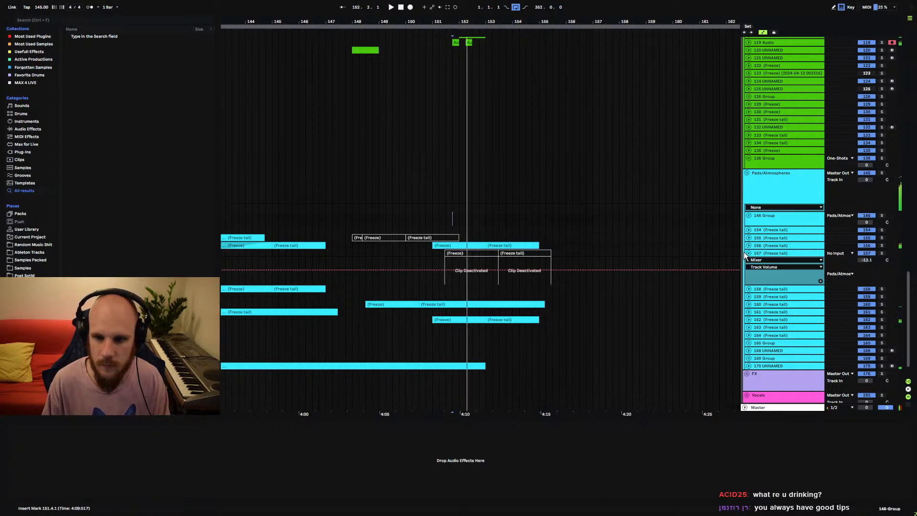
# - Expand and solo track 156, and listen to its clips at bar 151 and at bar 143
pyautogui.click(748, 245)
pyautogui.click(435, 270)
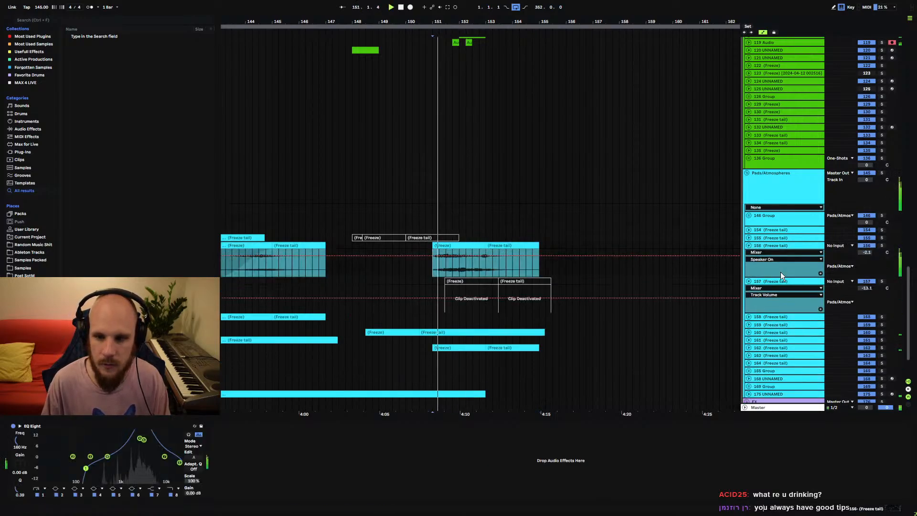
pyautogui.press('space')
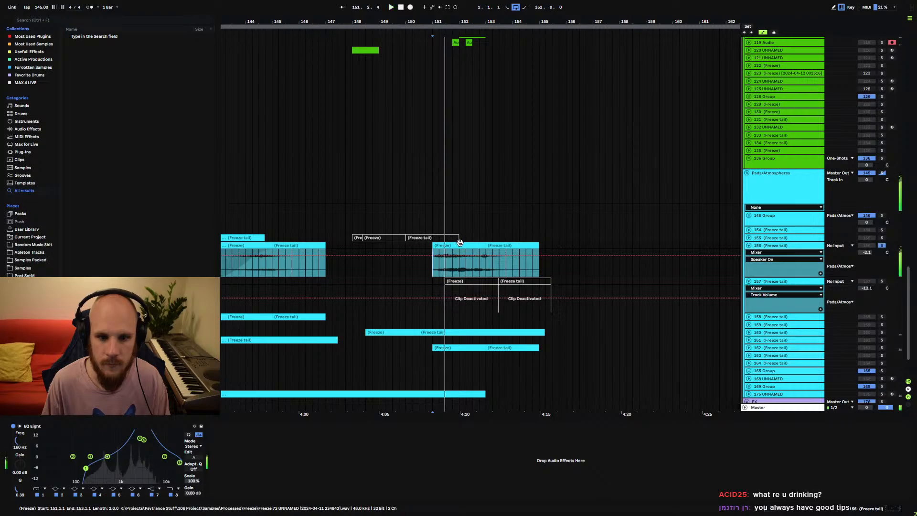
pyautogui.click(459, 245)
pyautogui.keyDown('shift'); pyautogui.click(511, 246); pyautogui.keyUp('shift')
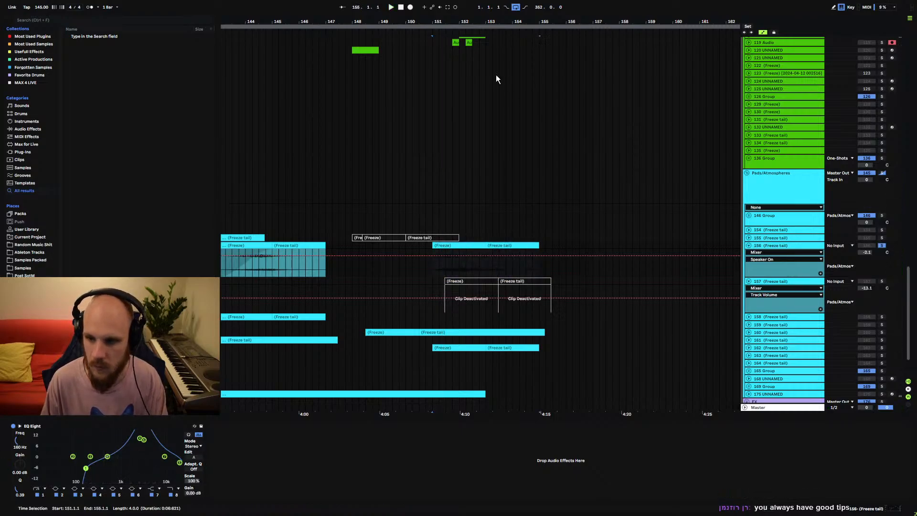
pyautogui.moveTo(494, 20); pyautogui.dragTo(548, 6)
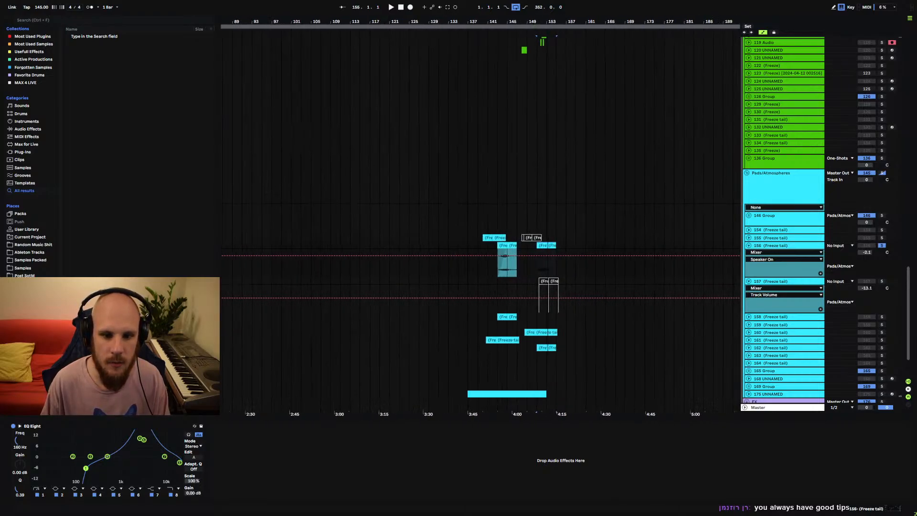
pyautogui.click(506, 265)
pyautogui.press('space')
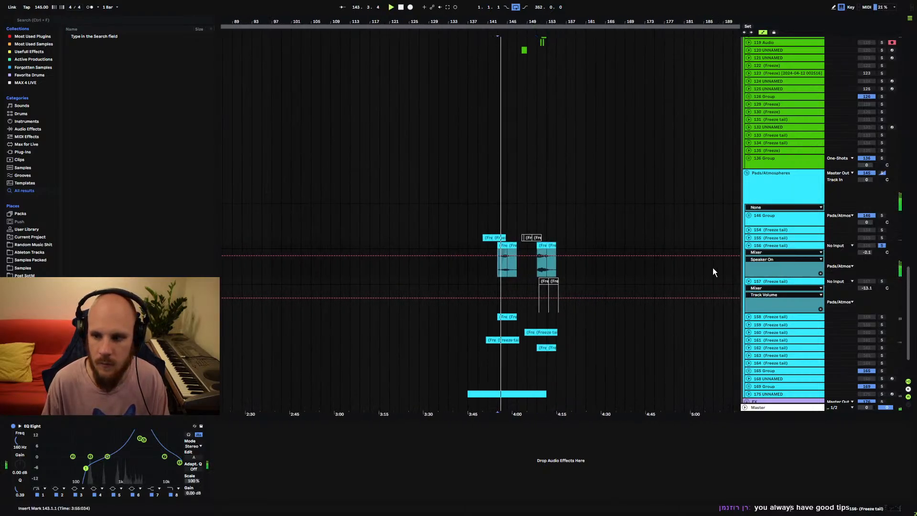
# - Lower the gain of both freeze clips starting at bar 151 on track 156 to about -6 dB and play them
pyautogui.click(542, 245)
pyautogui.press('space')
pyautogui.press('space')
pyautogui.keyDown('shift'); pyautogui.click(554, 245); pyautogui.keyUp('shift')
pyautogui.press('space')
pyautogui.press('space')
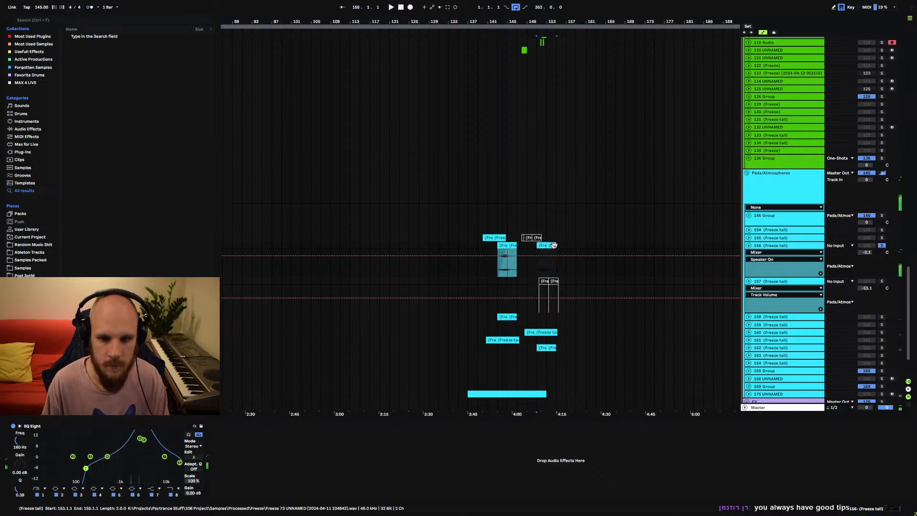
pyautogui.hotkey('shift', 'Tab')
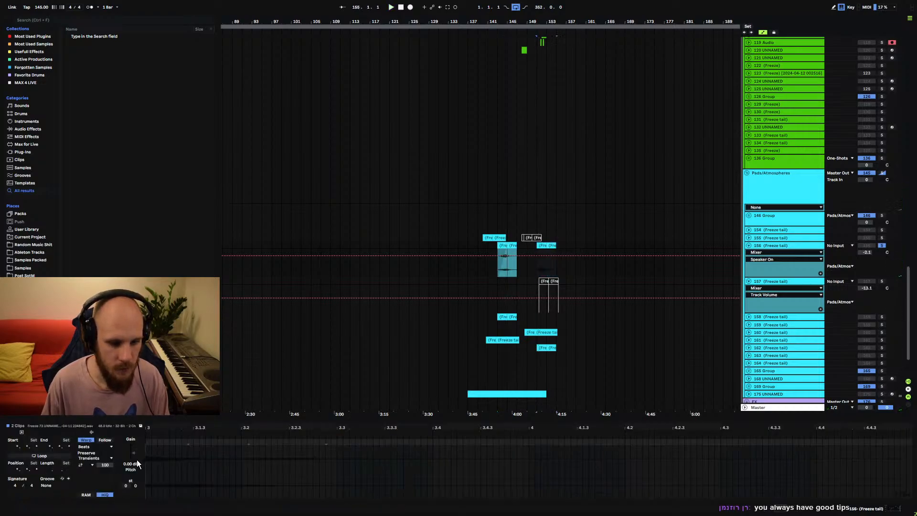
pyautogui.moveTo(133, 454); pyautogui.dragTo(134, 454)
pyautogui.press('space')
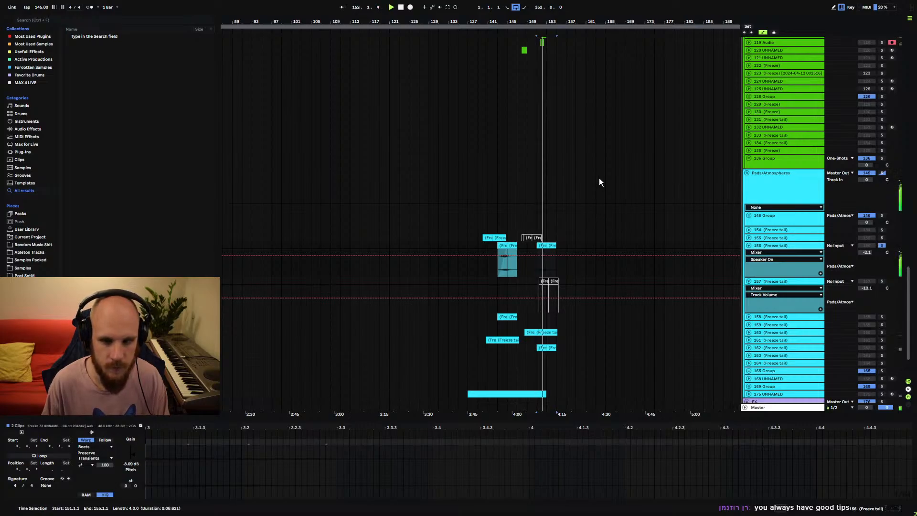
# - Add a curved fade-in from bar 151 to 153 on track 156's first freeze clip, and collapse tracks 156 and 157
pyautogui.click(568, 245)
pyautogui.moveTo(556, 22); pyautogui.dragTo(556, 98)
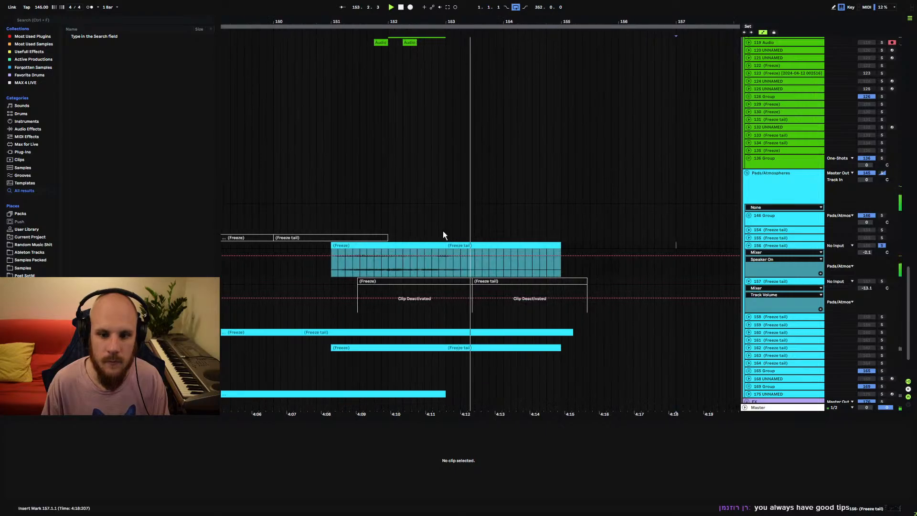
pyautogui.click(420, 245)
pyautogui.press('space')
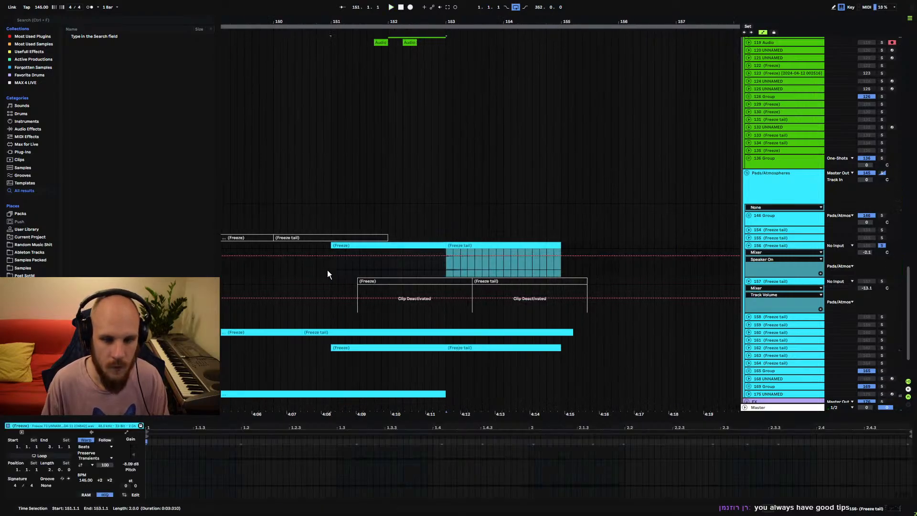
pyautogui.press('a')
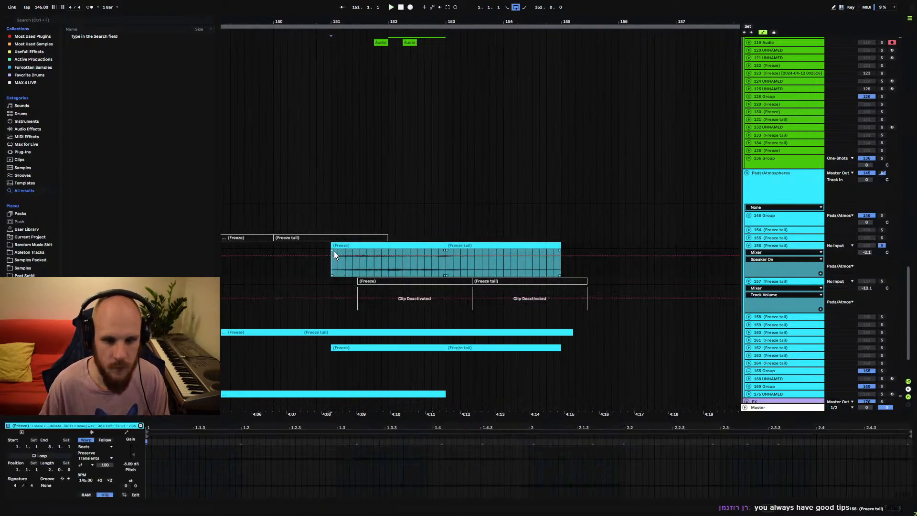
pyautogui.moveTo(332, 250); pyautogui.dragTo(446, 252)
pyautogui.moveTo(387, 257); pyautogui.dragTo(391, 269)
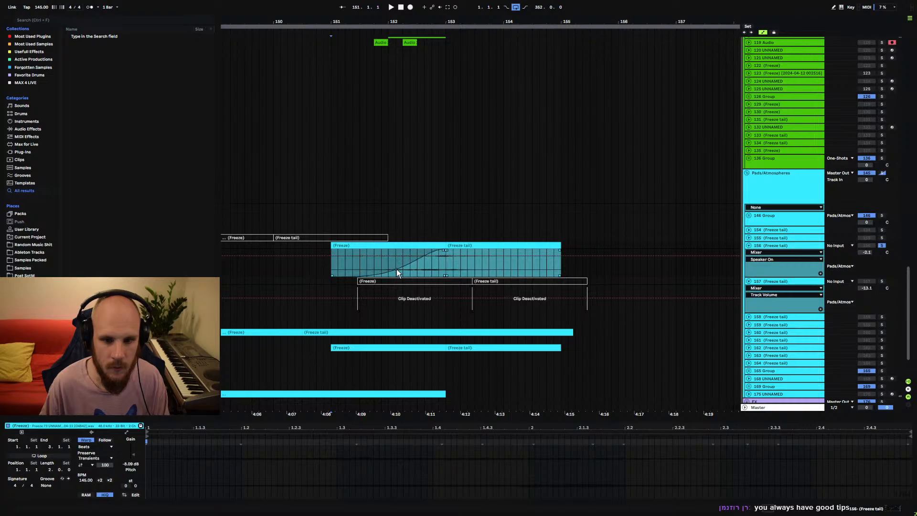
pyautogui.click(332, 268)
pyautogui.press('space')
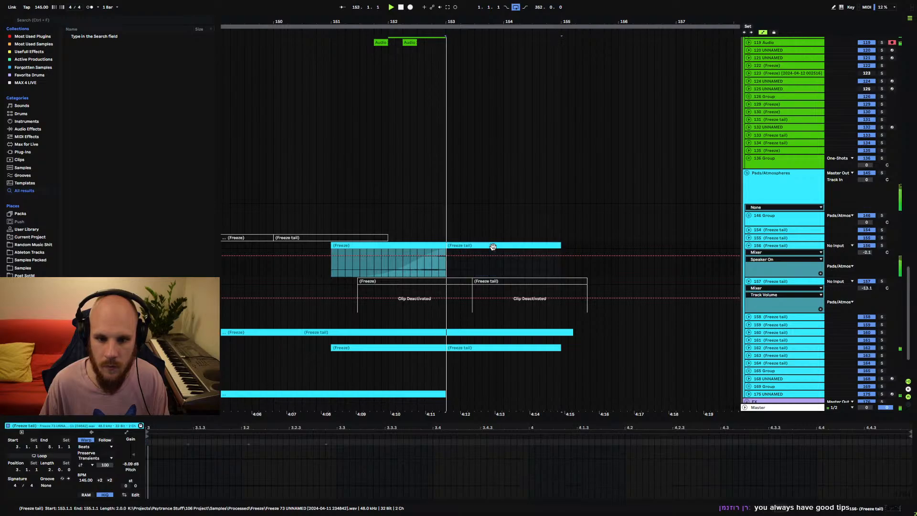
pyautogui.click(749, 245)
pyautogui.click(749, 253)
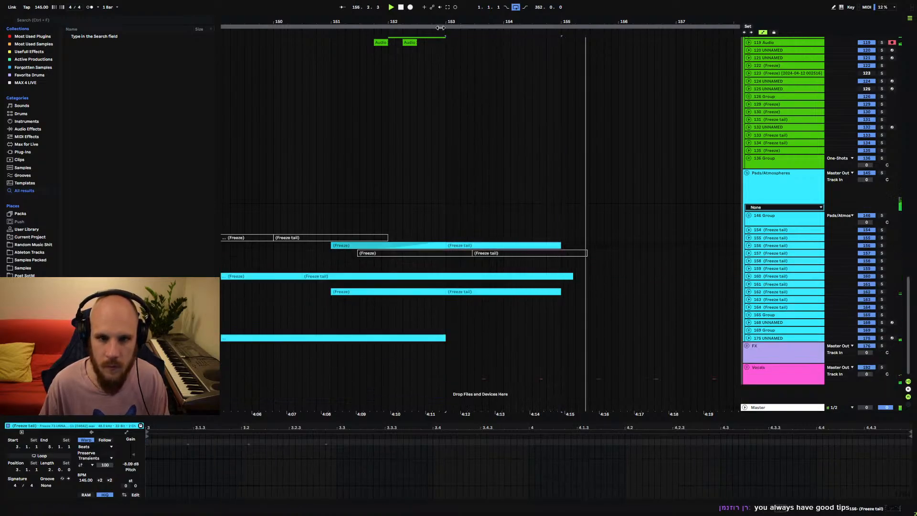
# - Play the arrangement from bars 137 and 134 to hear the pad section in context
pyautogui.moveTo(442, 22); pyautogui.dragTo(539, 10)
pyautogui.click(438, 253)
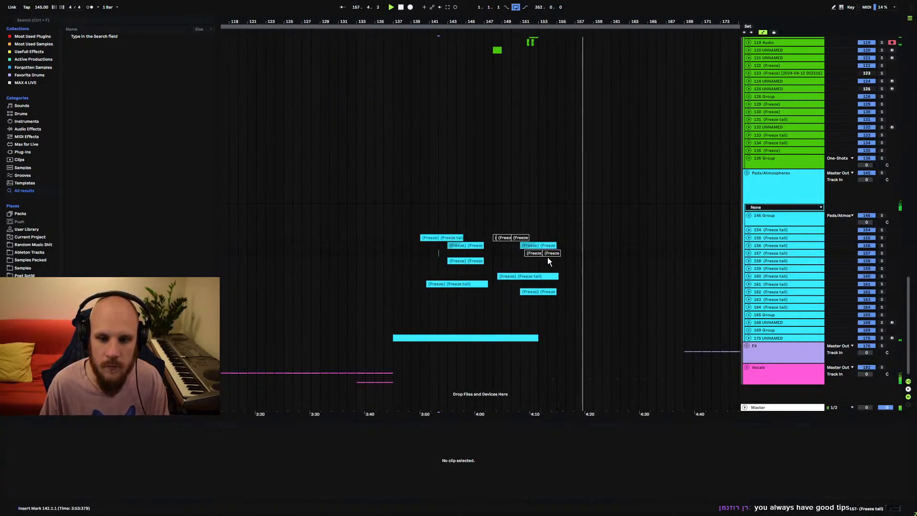
pyautogui.click(394, 248)
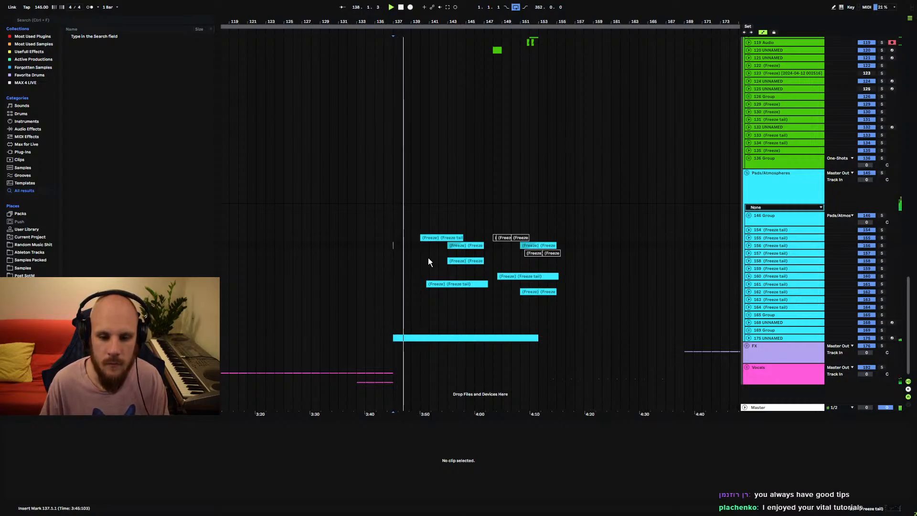
pyautogui.click(366, 246)
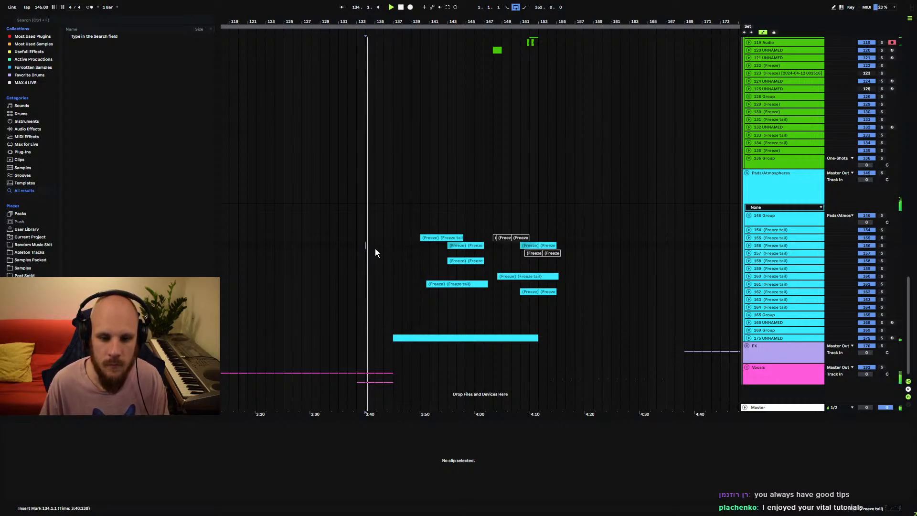
pyautogui.scroll(3, 400, 272)
pyautogui.scroll(-3, 402, 279)
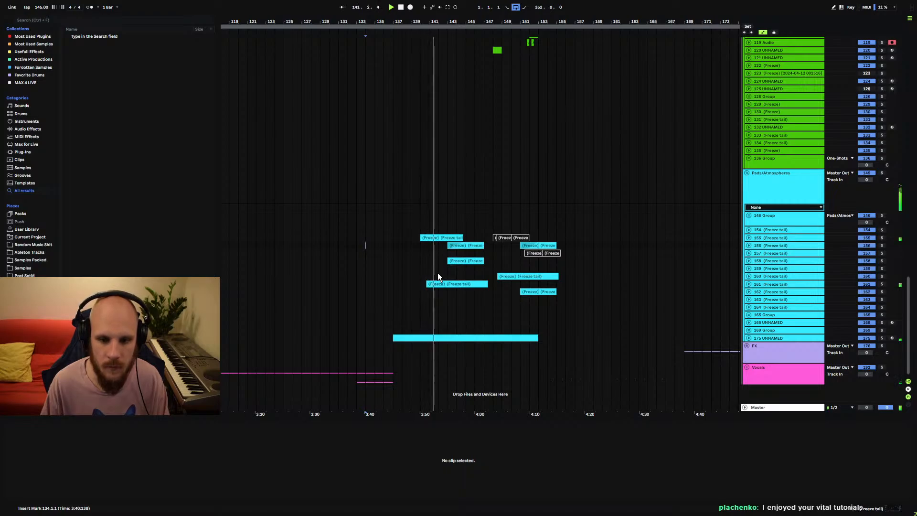
# - Solo track 112 in the green One-Shots tracks and play its clip at bar 140
pyautogui.scroll(5, 438, 276)
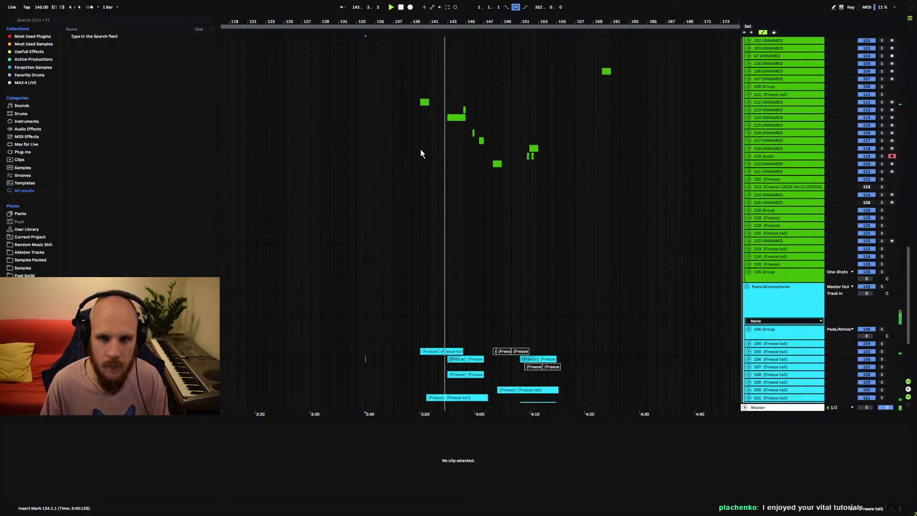
pyautogui.press('space')
pyautogui.click(424, 101)
pyautogui.click(761, 97)
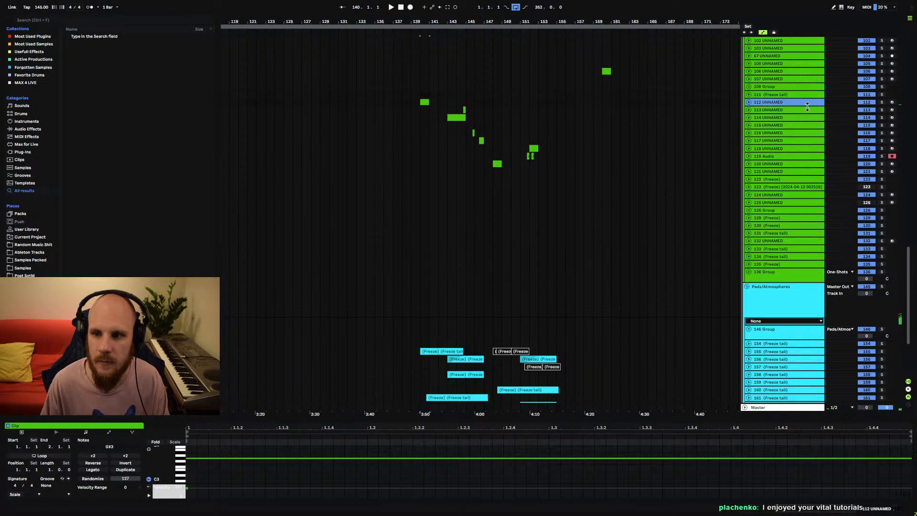
pyautogui.press('space')
pyautogui.click(769, 103)
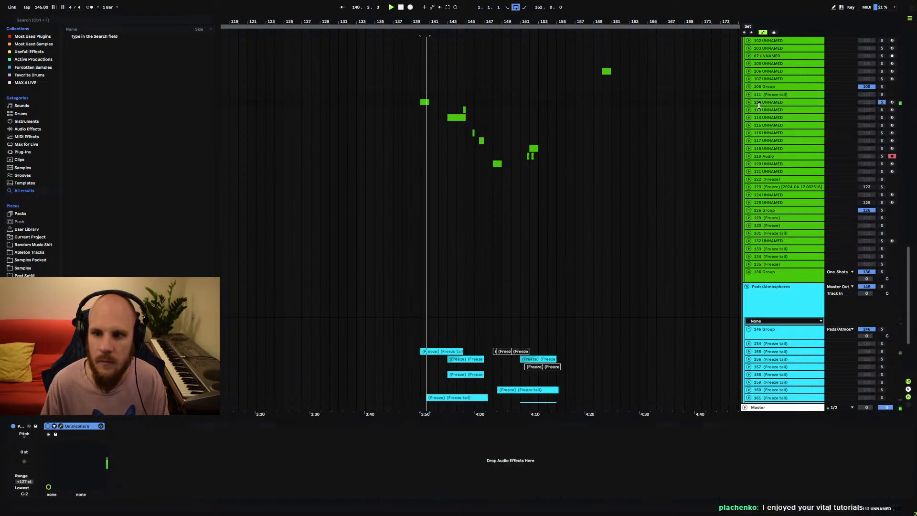
# - Add the MStereoSpread stereo effect after Omnisphere on track 112
pyautogui.click(249, 461)
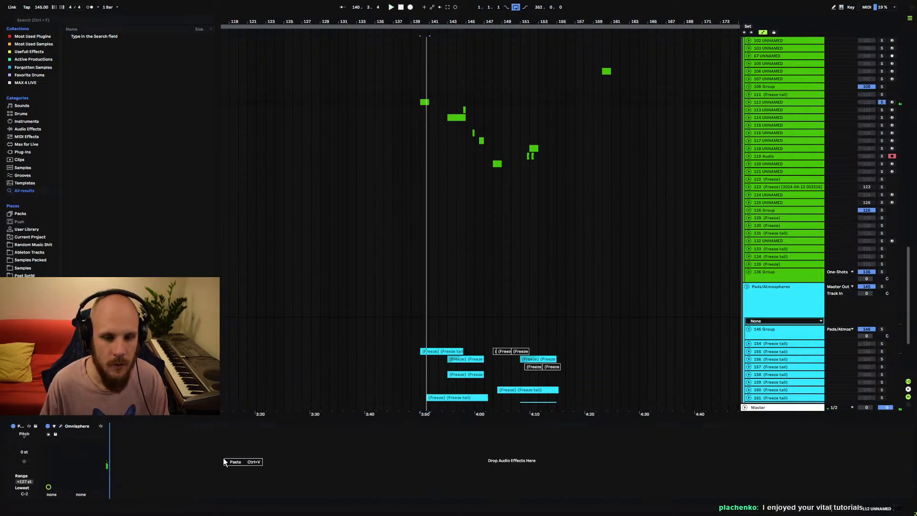
pyautogui.rightClick(224, 459)
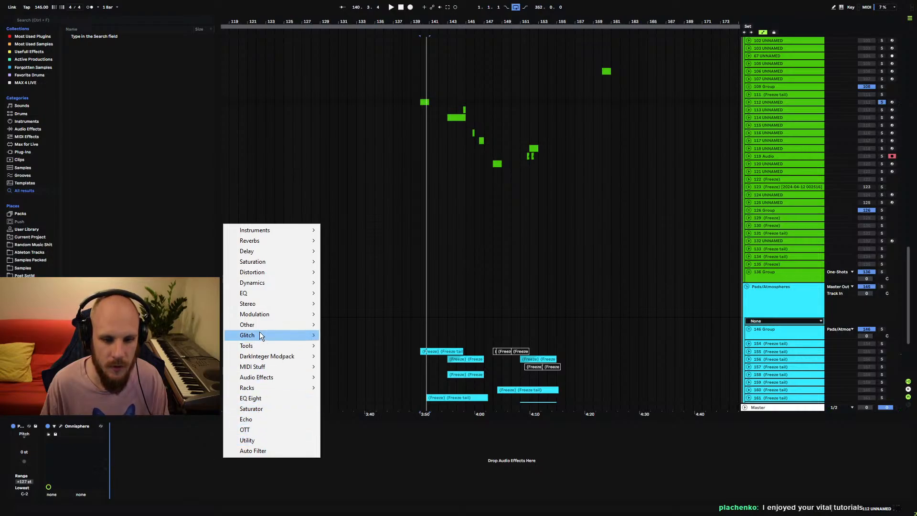
pyautogui.moveTo(273, 304)
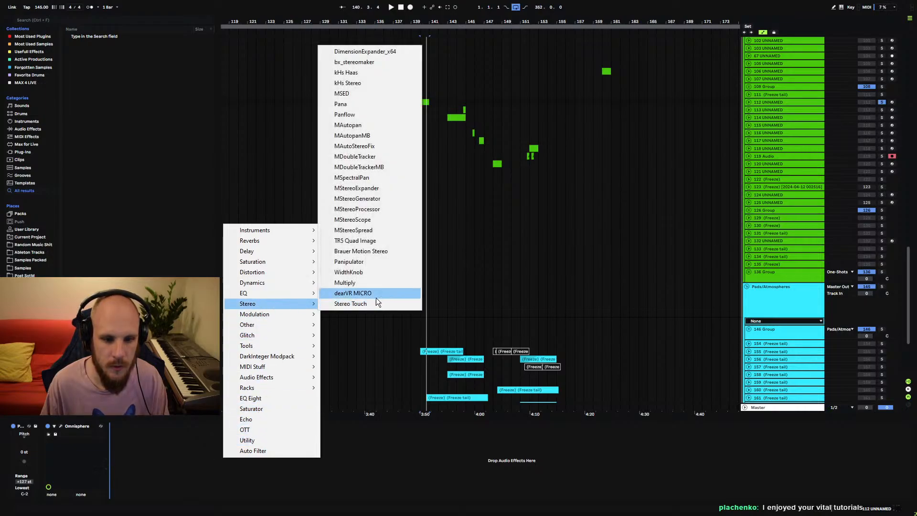
pyautogui.click(369, 232)
pyautogui.press('Down')
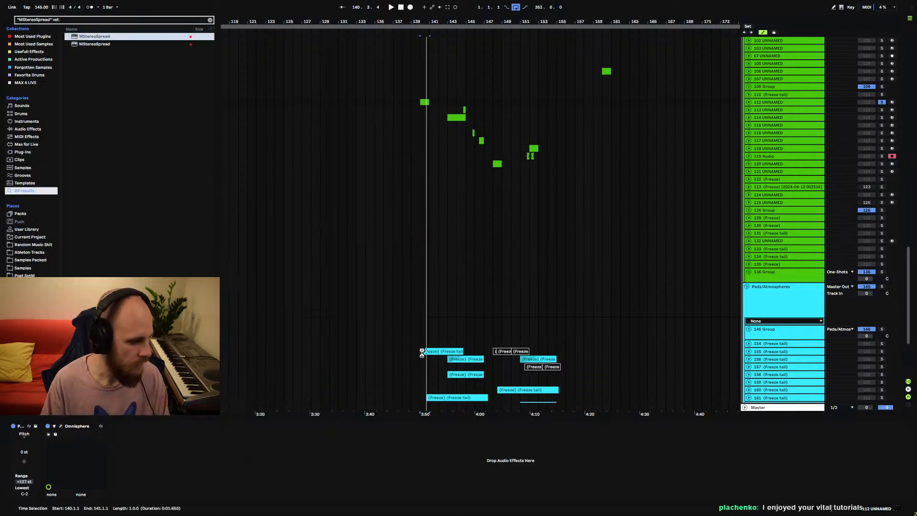
pyautogui.press('Return')
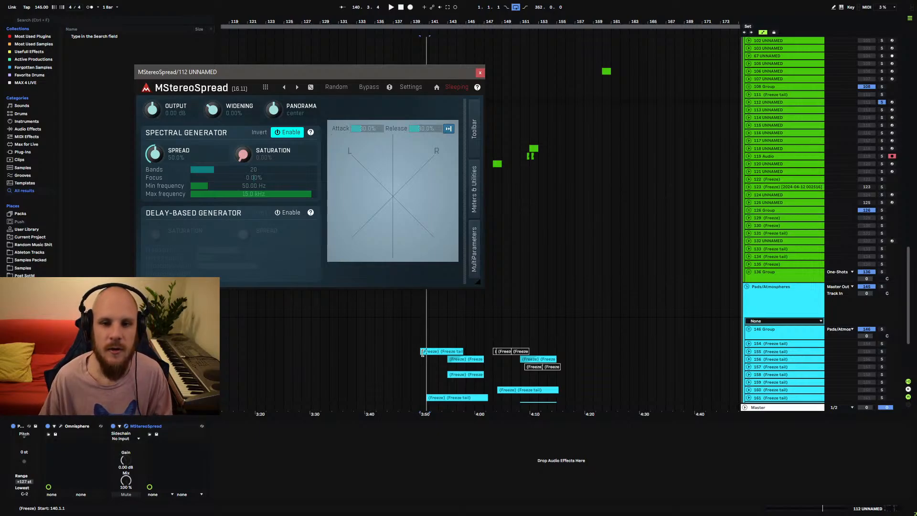
# - Close MStereoSpread and add an Auto Filter after it on track 112, with its cutoff at 19.9 kHz
pyautogui.click(422, 353)
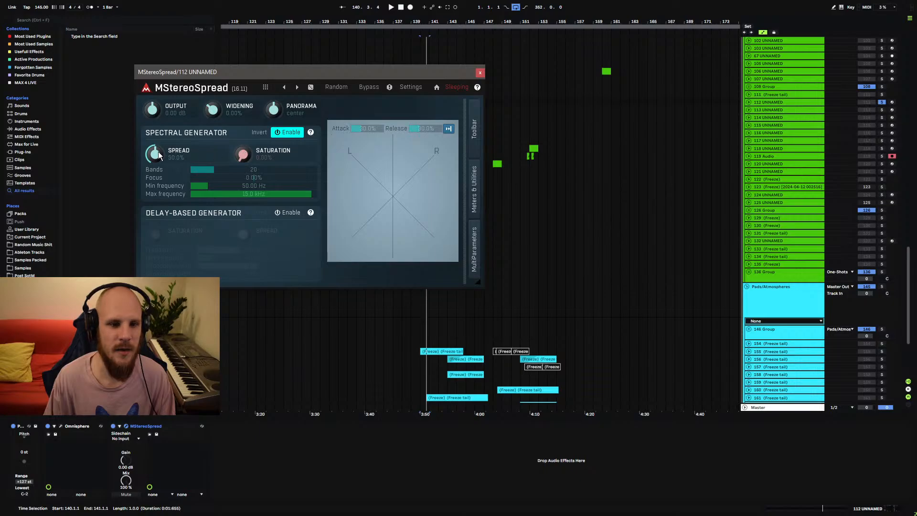
pyautogui.click(480, 74)
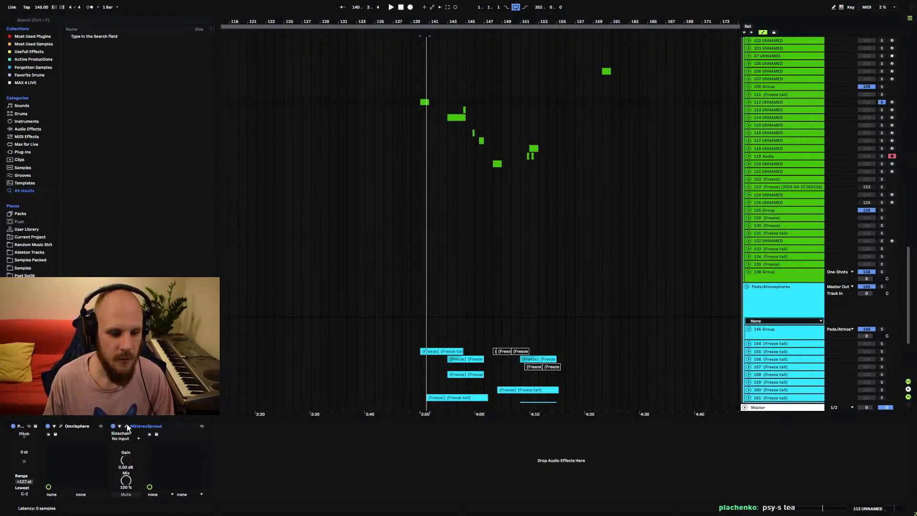
pyautogui.rightClick(259, 451)
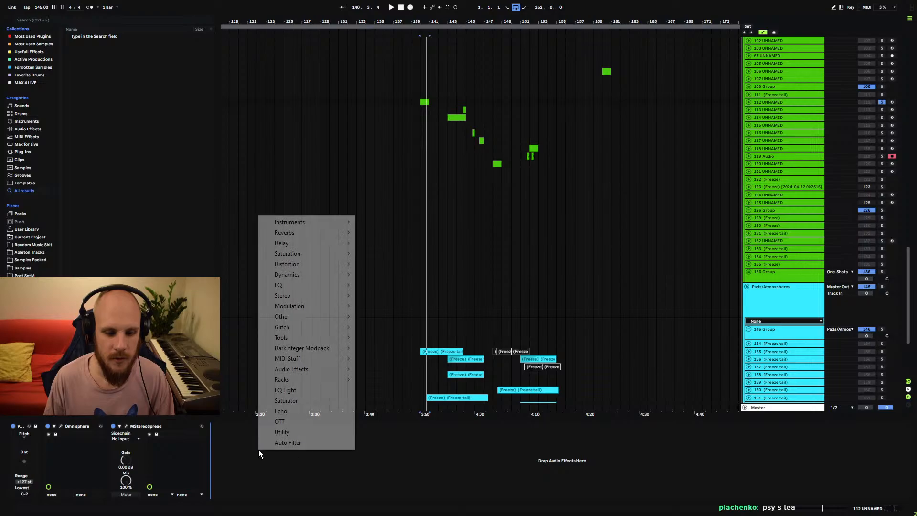
pyautogui.click(296, 444)
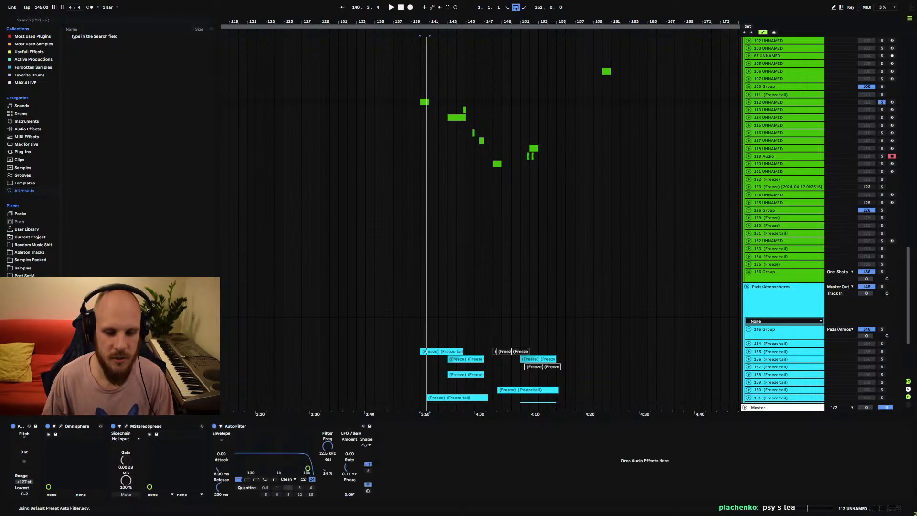
# - Automate track 112's Auto Filter frequency to rise from 1.12 kHz at bar 140 to 19.9 kHz at bar 141, and play it
pyautogui.click(749, 103)
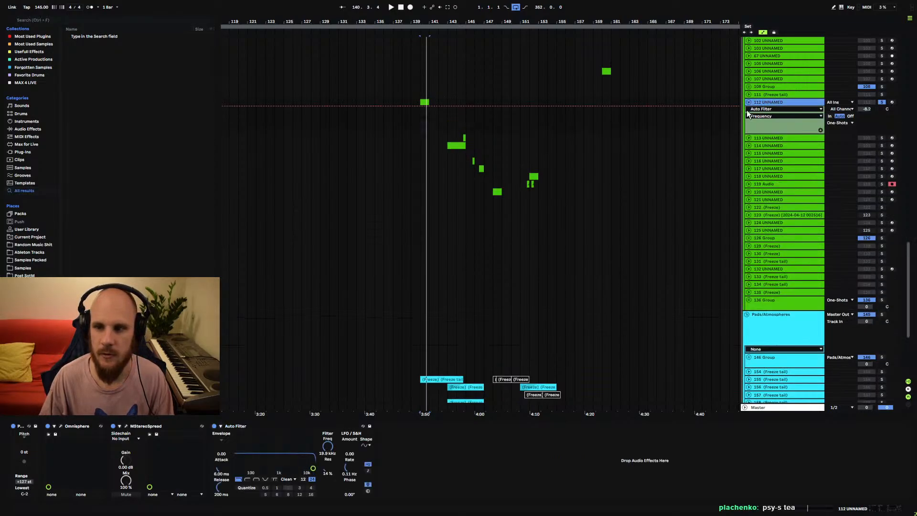
pyautogui.click(438, 119)
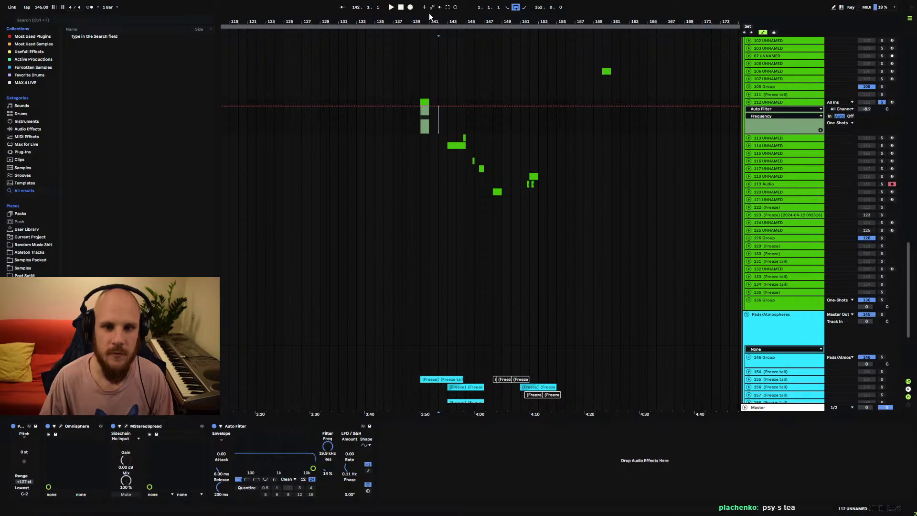
pyautogui.moveTo(430, 21); pyautogui.dragTo(430, 52)
pyautogui.click(431, 106)
pyautogui.moveTo(408, 106); pyautogui.dragTo(407, 117)
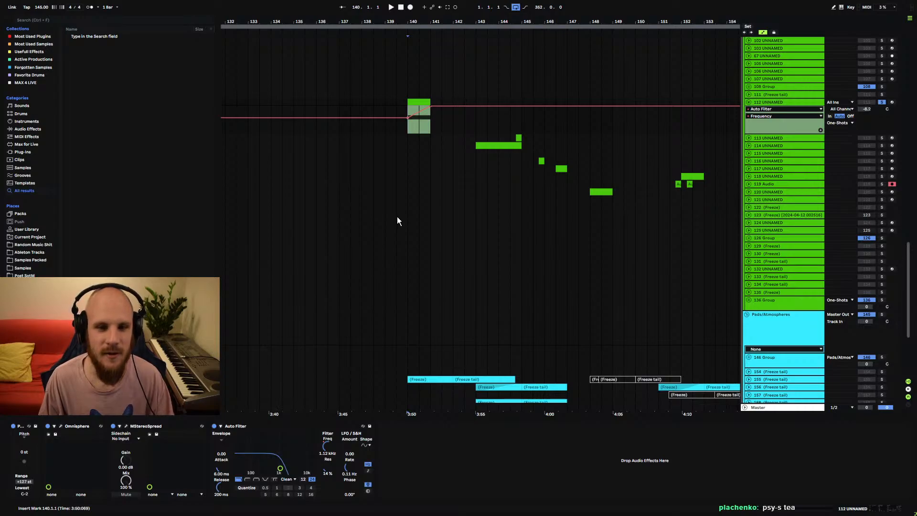
pyautogui.press('space')
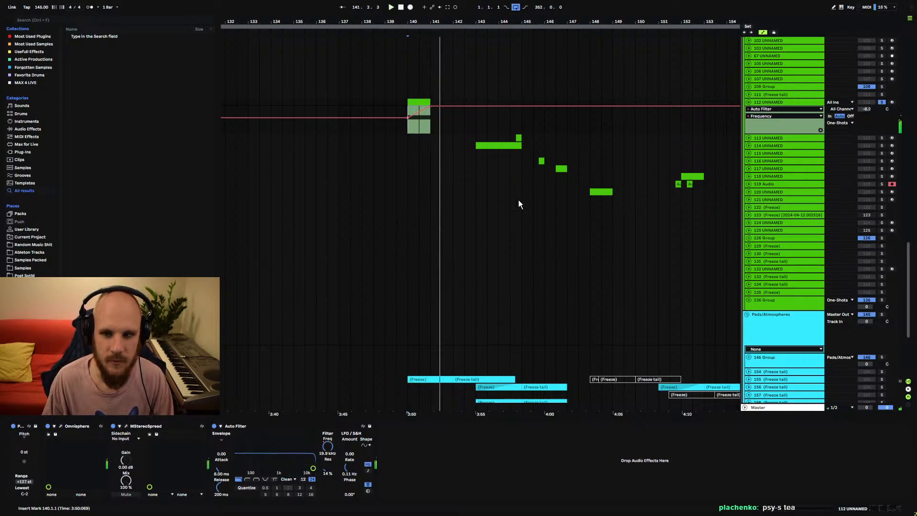
# - Add EQ Eight after the Auto Filter, cut the low frequencies with band 1, and boost 2.72 kHz by 6.32 dB
pyautogui.rightClick(445, 467)
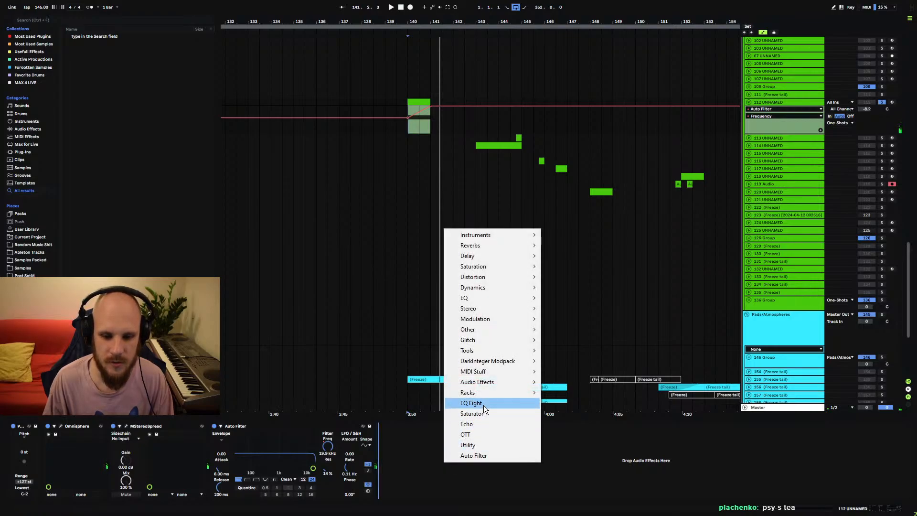
pyautogui.click(484, 405)
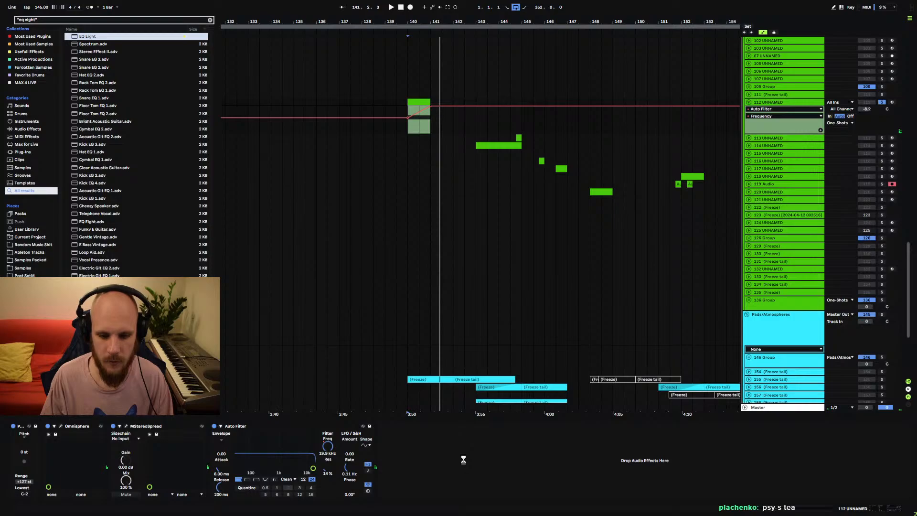
pyautogui.press('space')
pyautogui.moveTo(477, 457)
pyautogui.mouseDown()
pyautogui.moveTo(471, 478)
pyautogui.moveTo(473, 456)
pyautogui.mouseUp()
pyautogui.click(407, 495)
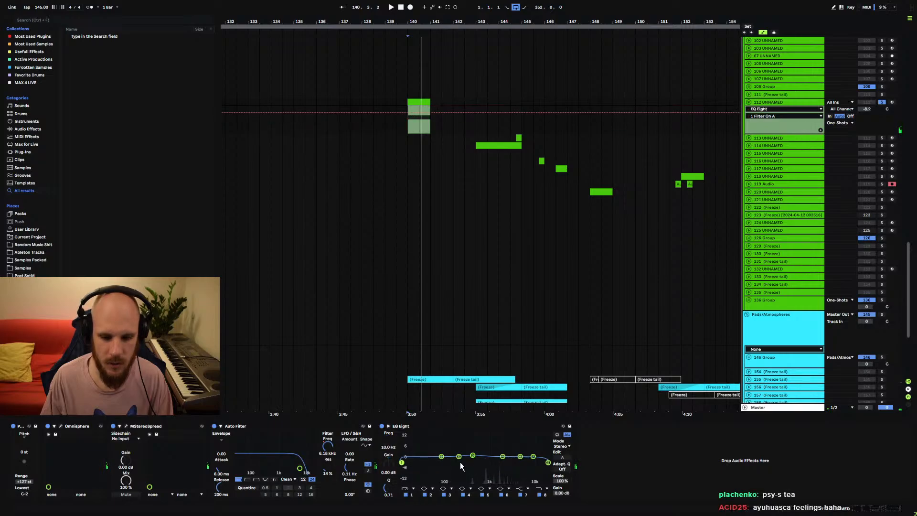
pyautogui.moveTo(402, 466); pyautogui.dragTo(508, 446)
# - Play the equalized track 112 clip from bar 140 and turn off the track's solo
pyautogui.press('space')
pyautogui.press('space')
pyautogui.press('space')
pyautogui.press('space')
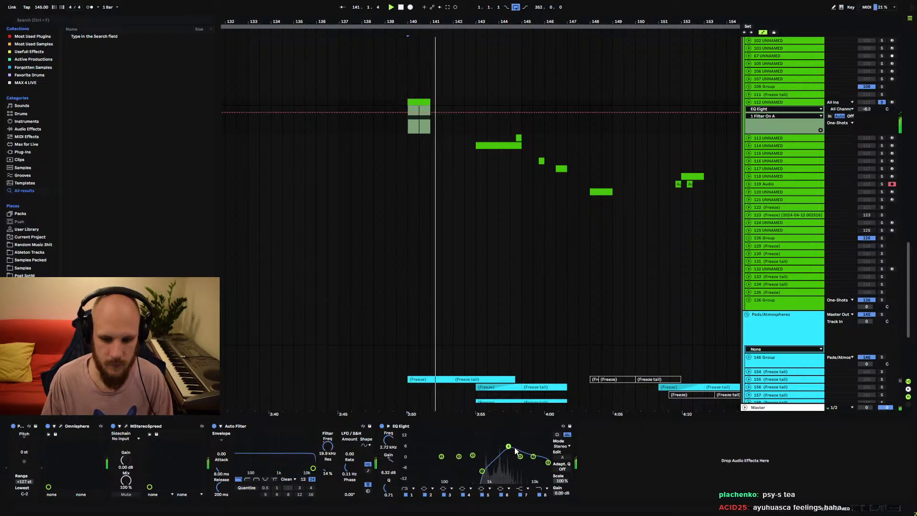
pyautogui.click(881, 103)
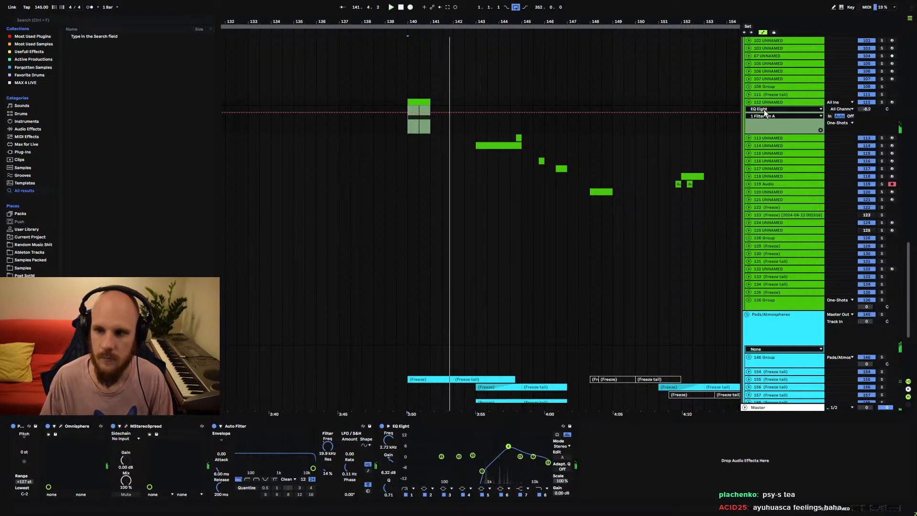
# - Add MTurboReverb after EQ Eight on track 112 with the Character hall preset and dry/wet at 41.6%
pyautogui.rightClick(612, 455)
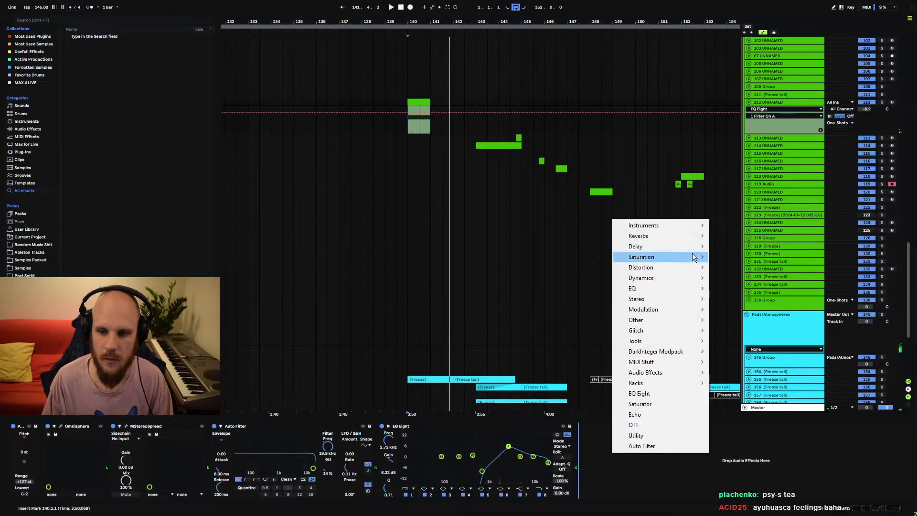
pyautogui.moveTo(657, 239)
pyautogui.click(748, 254)
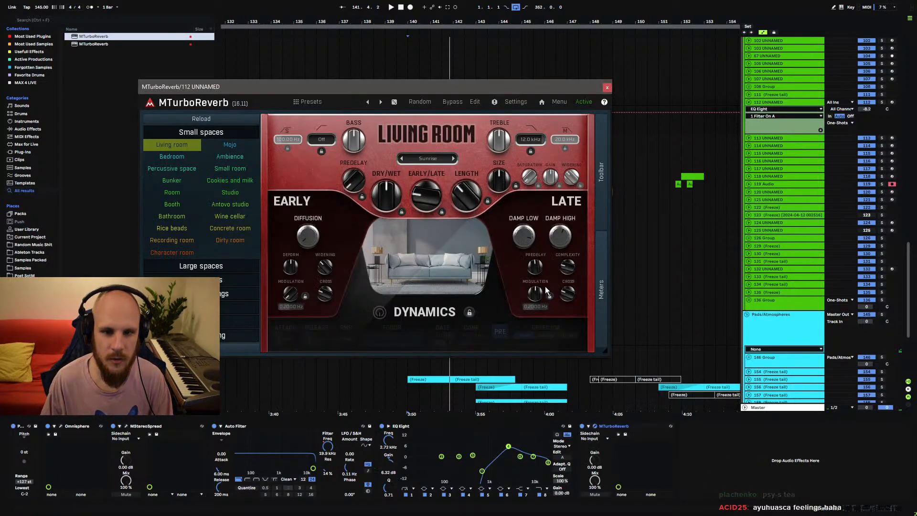
pyautogui.click(199, 266)
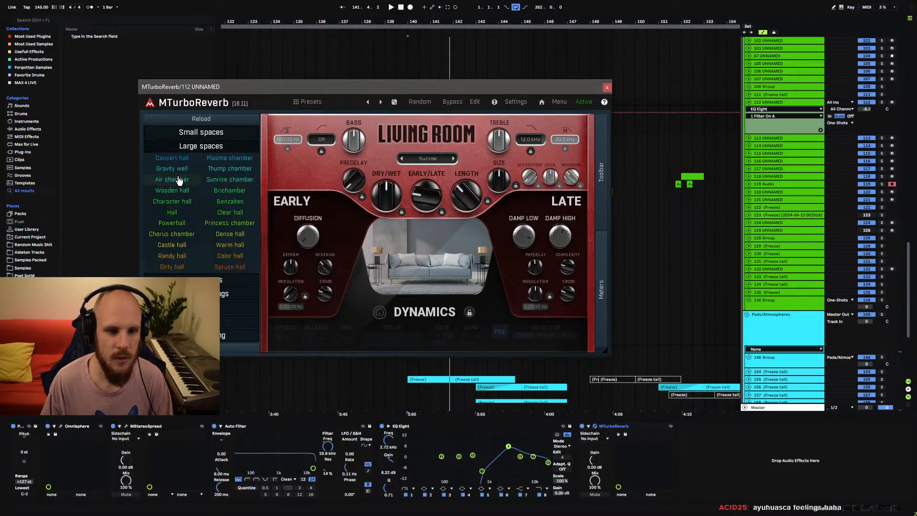
pyautogui.click(172, 201)
pyautogui.click(388, 184)
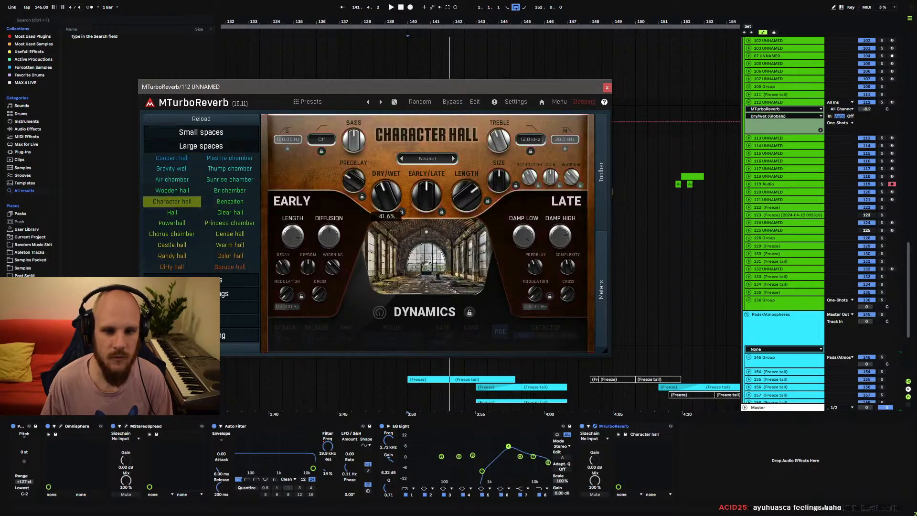
pyautogui.click(607, 88)
# - Audition track 112's reverb from bar 140, change it to the huge-space Cathedral preset, and raise its dry/wet
pyautogui.press('space')
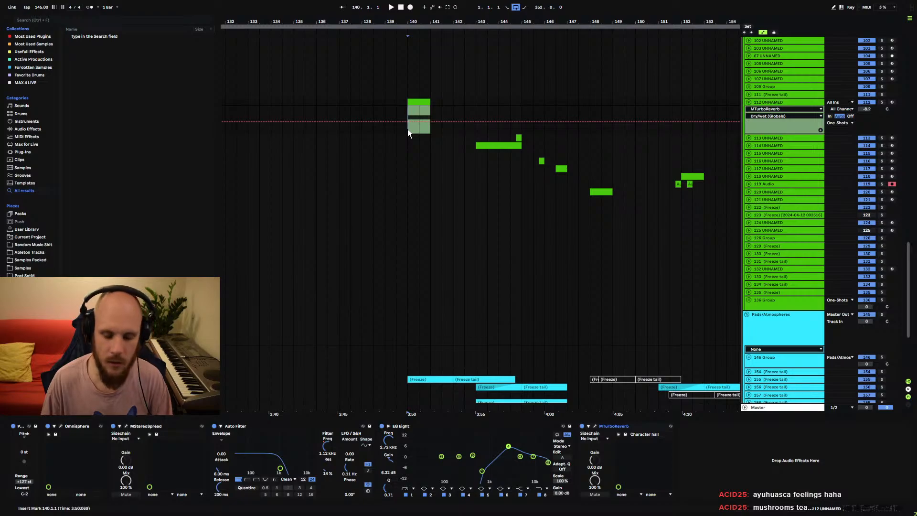
pyautogui.press('space')
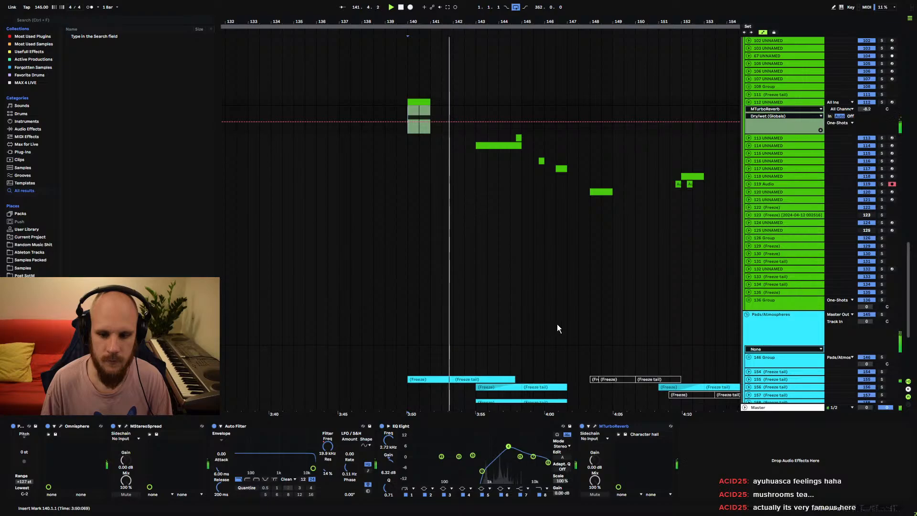
pyautogui.click(595, 426)
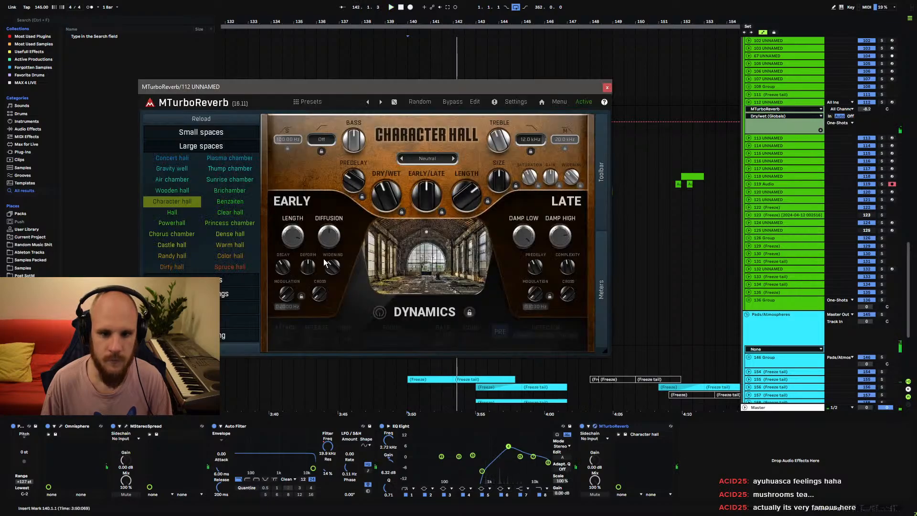
pyautogui.click(218, 278)
pyautogui.click(172, 177)
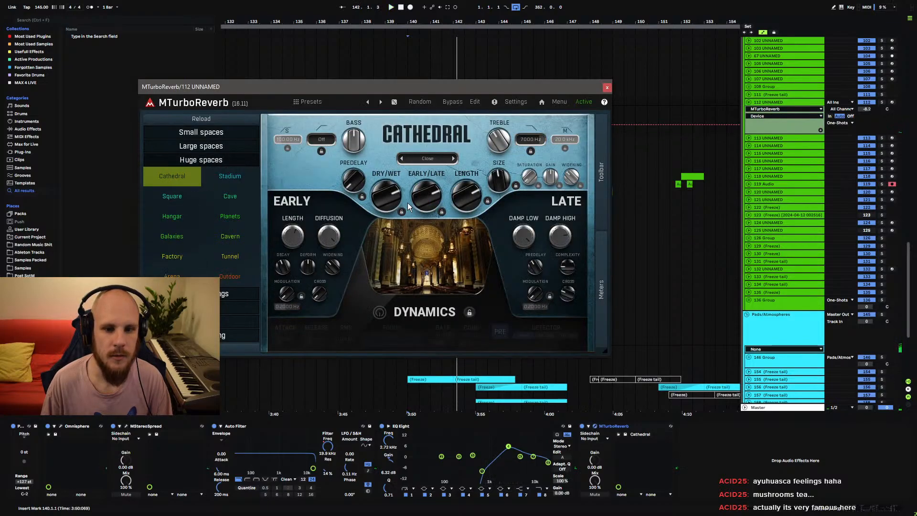
pyautogui.click(608, 88)
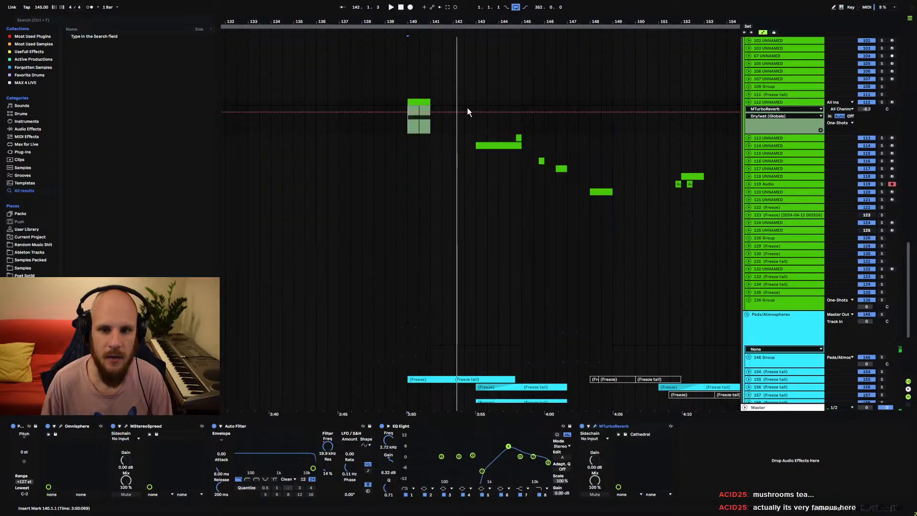
pyautogui.click(595, 427)
pyautogui.click(607, 87)
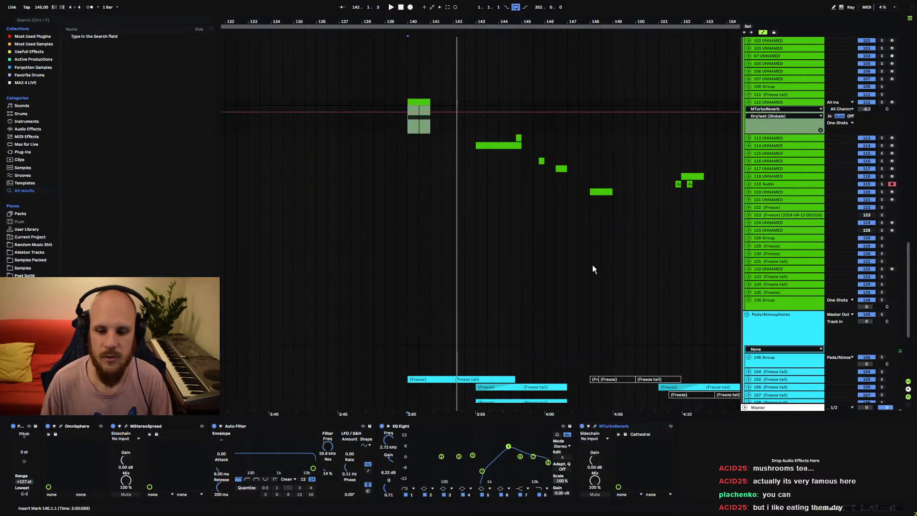
# - Lower the Auto Filter frequency automation's starting point at bar 140 to 460 Hz and play the sweep
pyautogui.click(328, 445)
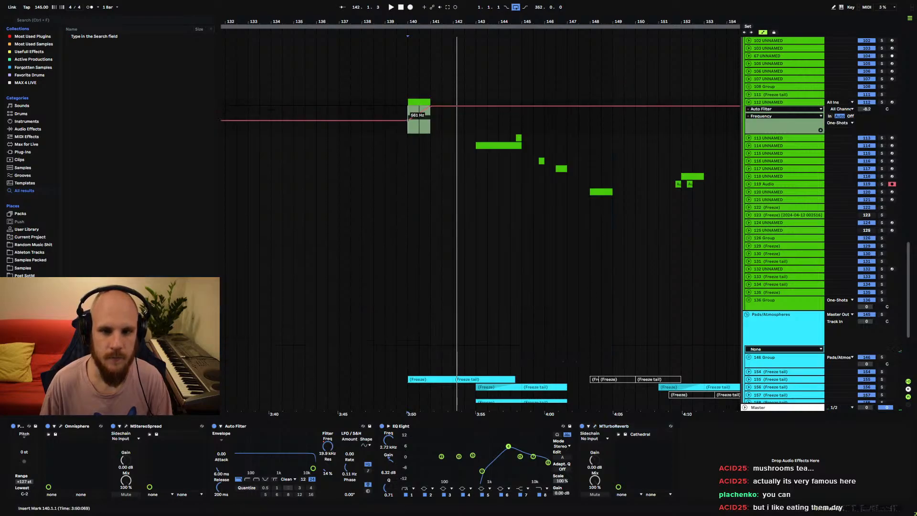
pyautogui.moveTo(408, 120); pyautogui.dragTo(408, 121)
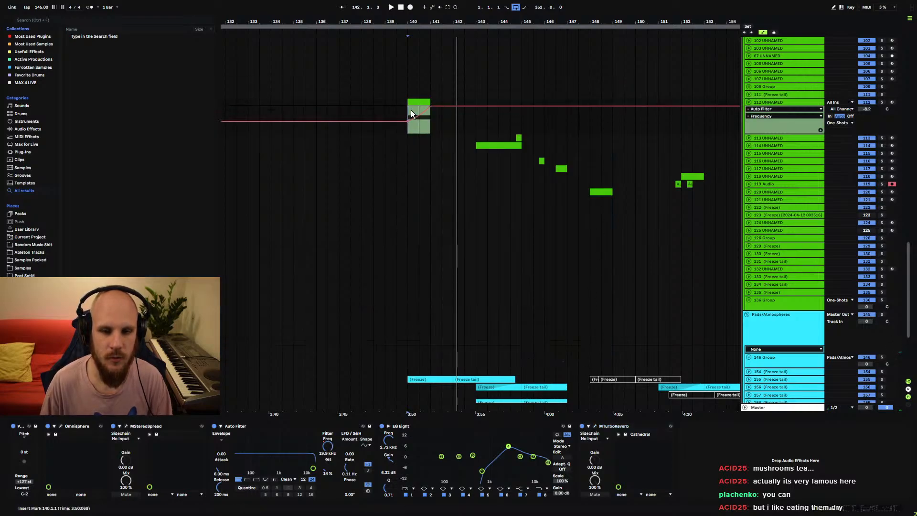
pyautogui.click(408, 109)
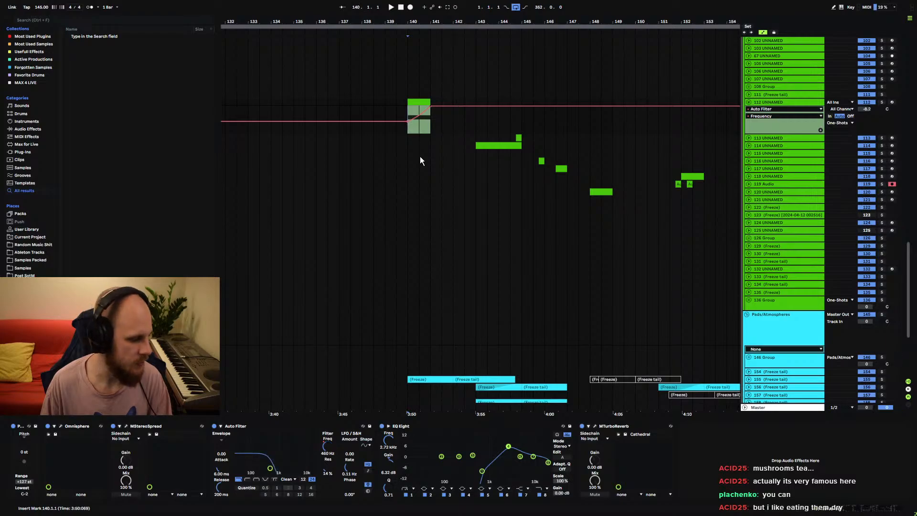
pyautogui.press('space')
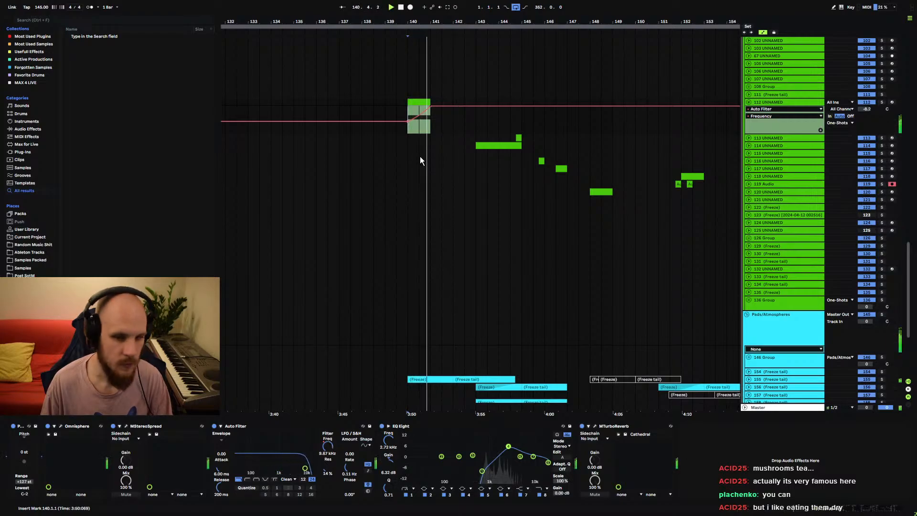
pyautogui.press('space')
# - Raise track 112's volume to -5.3 dB during playback and collapse the track
pyautogui.press('space')
pyautogui.moveTo(867, 109); pyautogui.dragTo(867, 103)
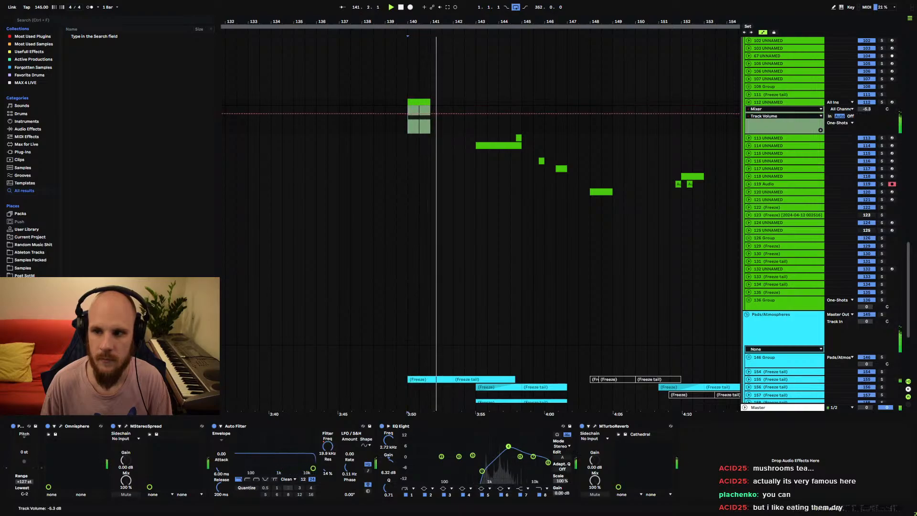
pyautogui.click(769, 106)
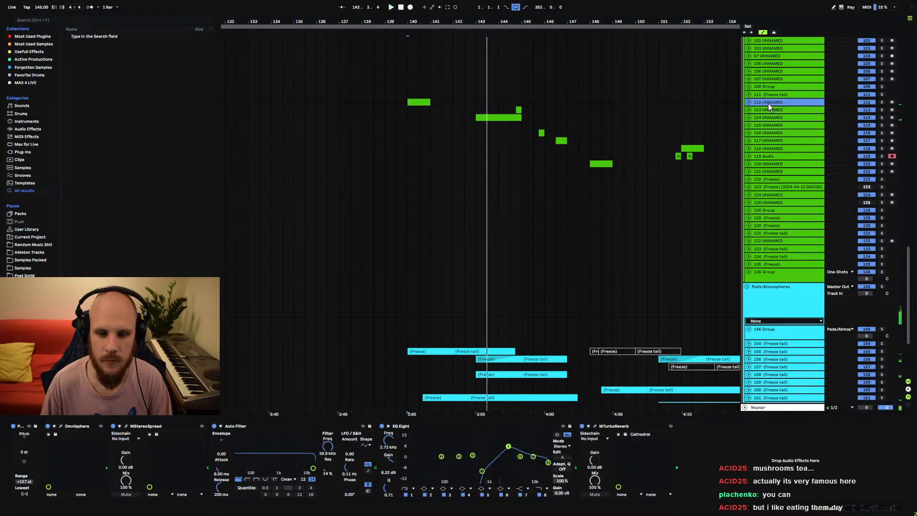
# - Play the arrangement from bar 139 to hear the one-shots together with the pads
pyautogui.click(381, 120)
pyautogui.scroll(-3, 397, 201)
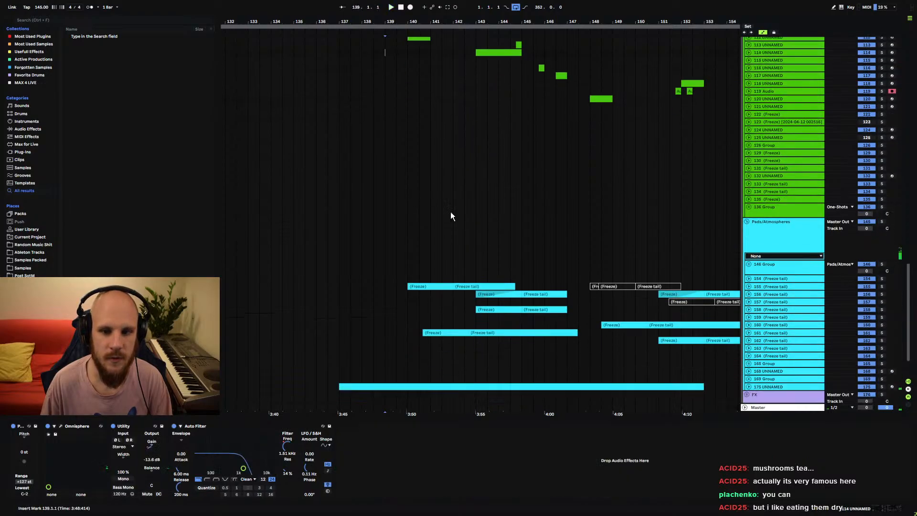
pyautogui.moveTo(373, 22); pyautogui.dragTo(408, 21)
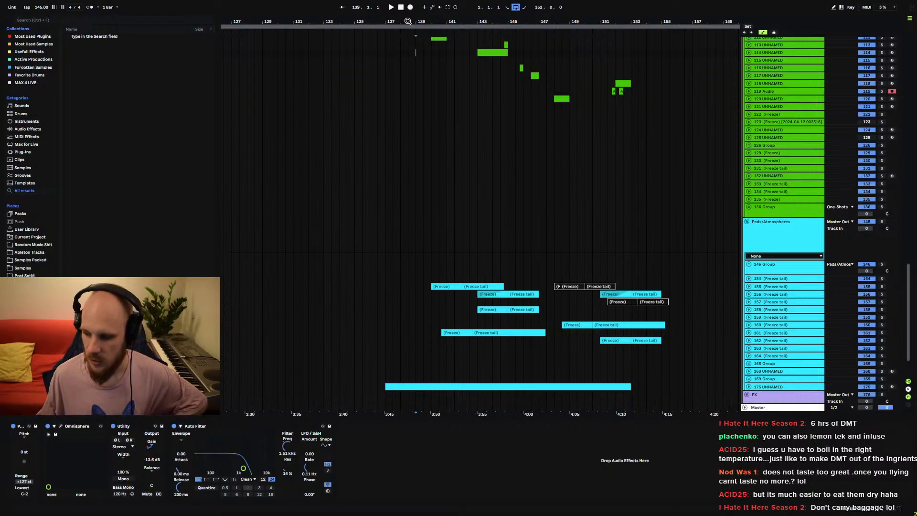
pyautogui.scroll(8, 738, 269)
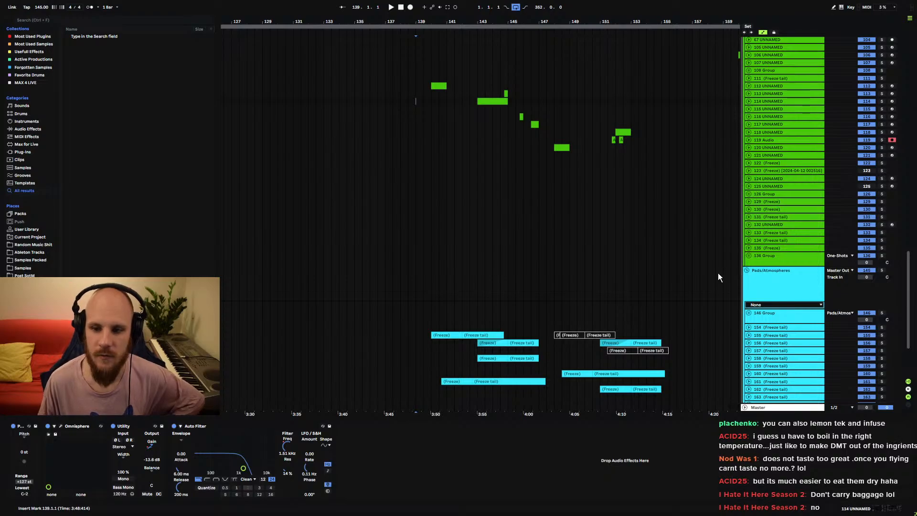
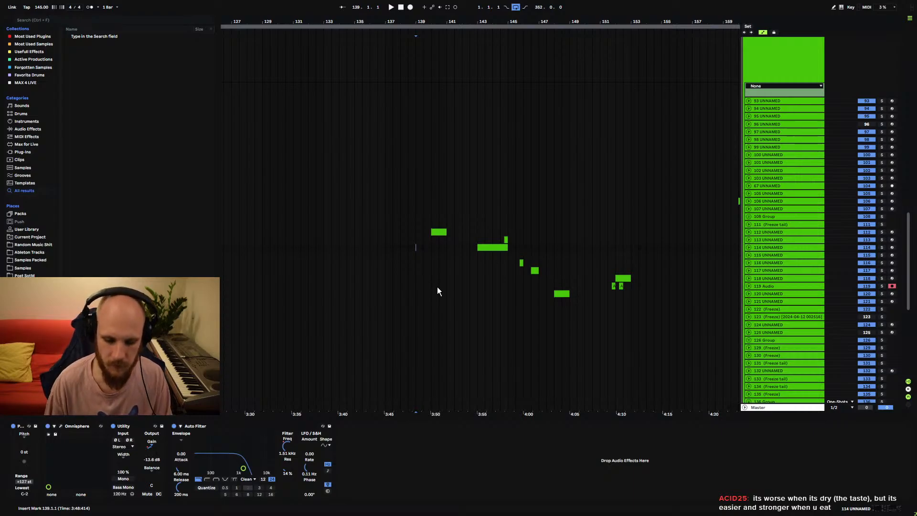
pyautogui.scroll(-5, 400, 266)
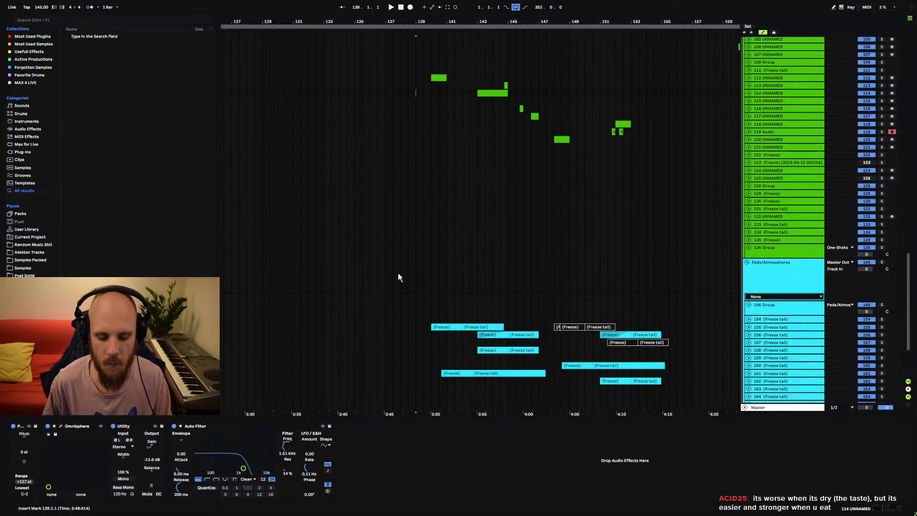
pyautogui.scroll(5, 760, 282)
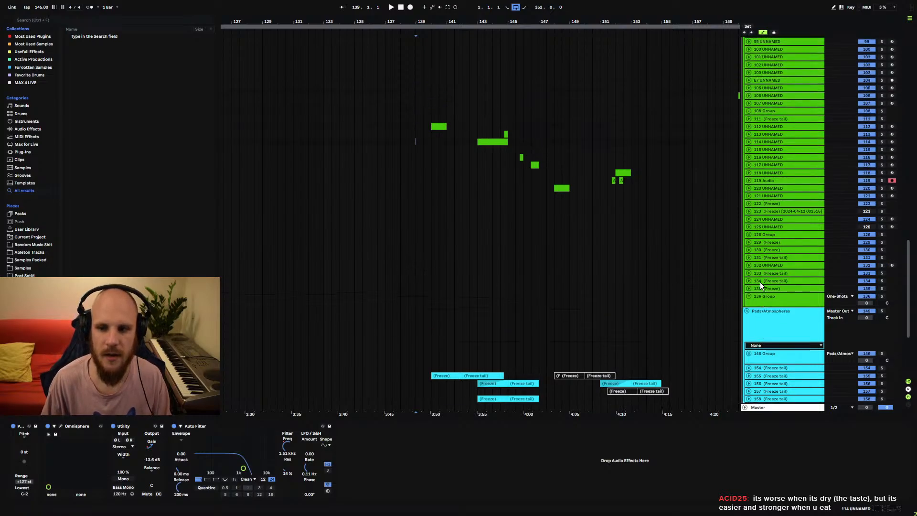
# - Collapse the One-Shots group, check the devices on track 175, and play the arrangement from bar 149
pyautogui.click(747, 105)
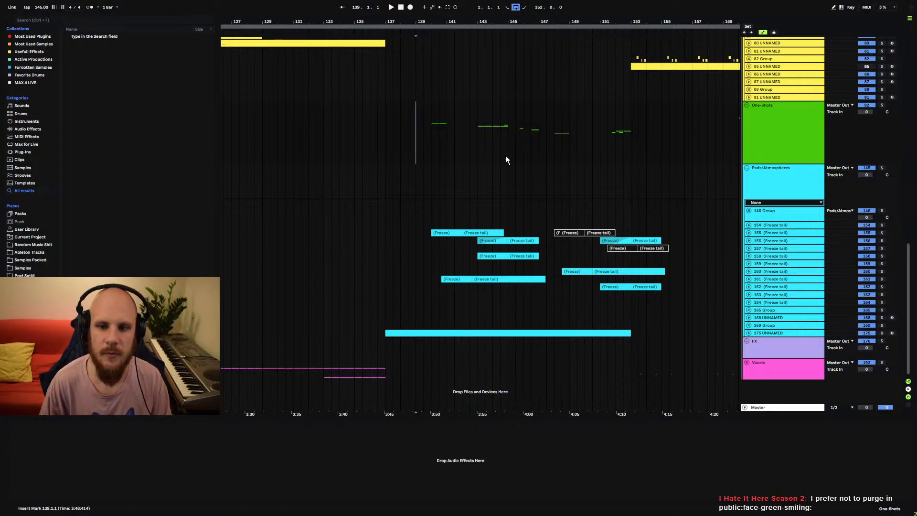
pyautogui.moveTo(599, 21); pyautogui.dragTo(468, 73)
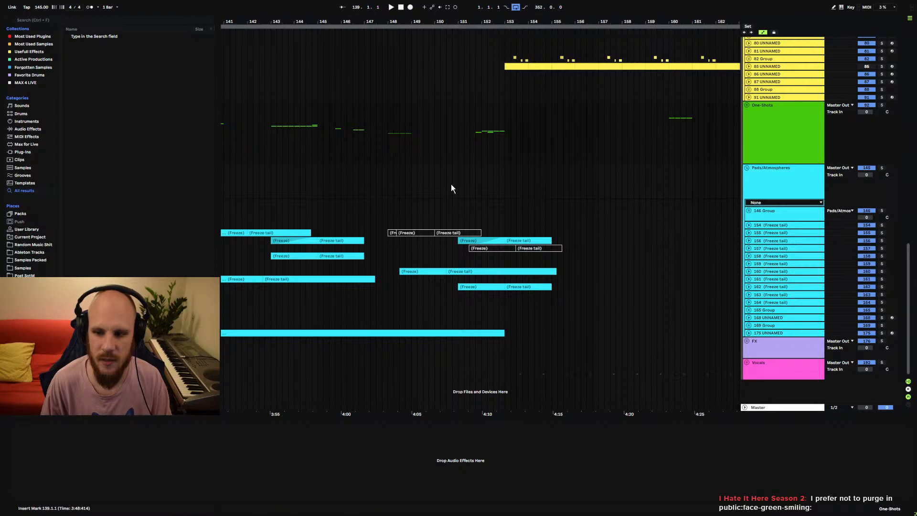
pyautogui.click(764, 333)
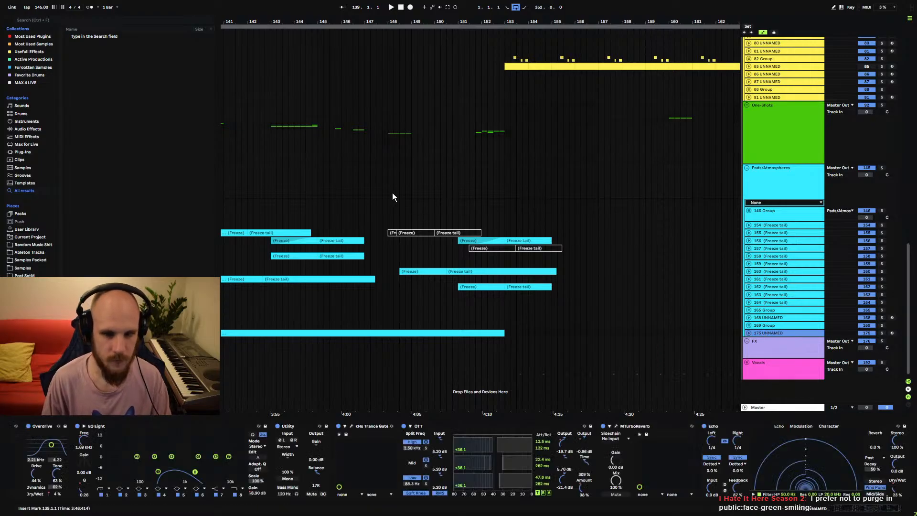
pyautogui.click(406, 182)
pyautogui.press('space')
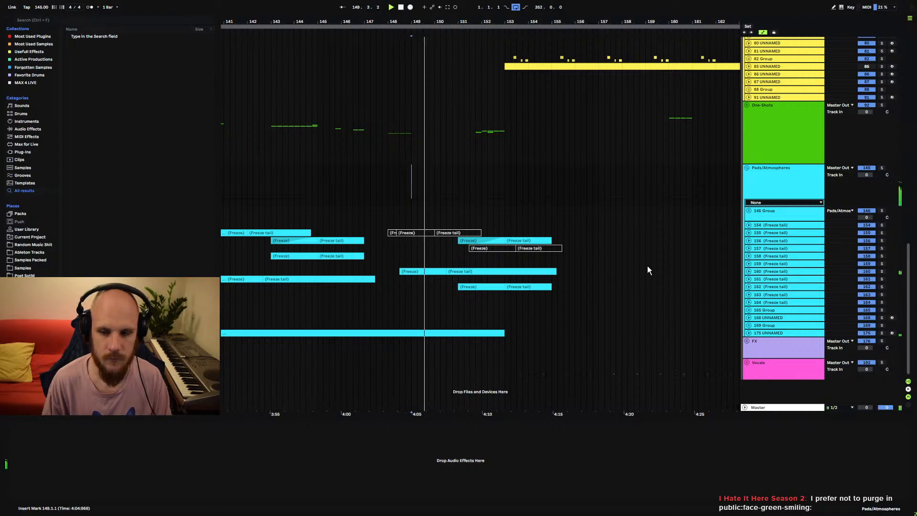
# - Insert a MIDI track below track 175 and create an empty clip on it from bar 149 to bar 152
pyautogui.click(762, 332)
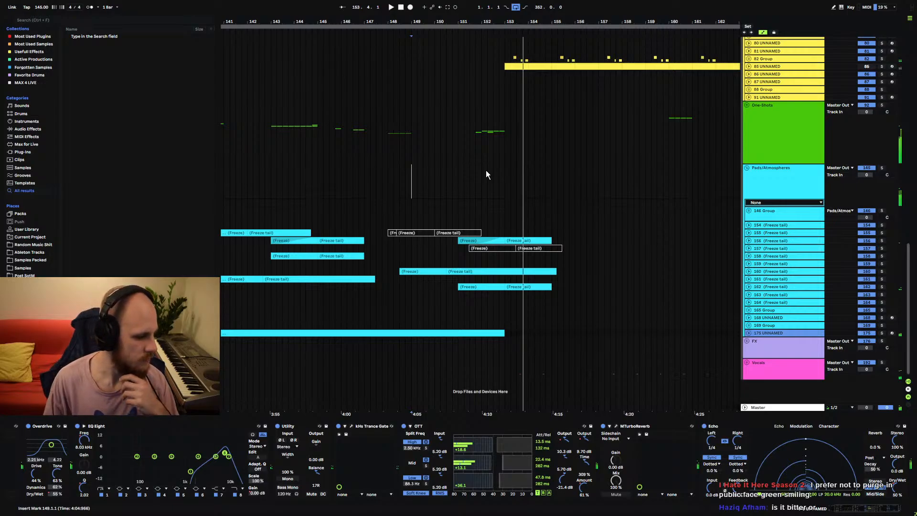
pyautogui.hotkey('ctrl', 'shift', 't')
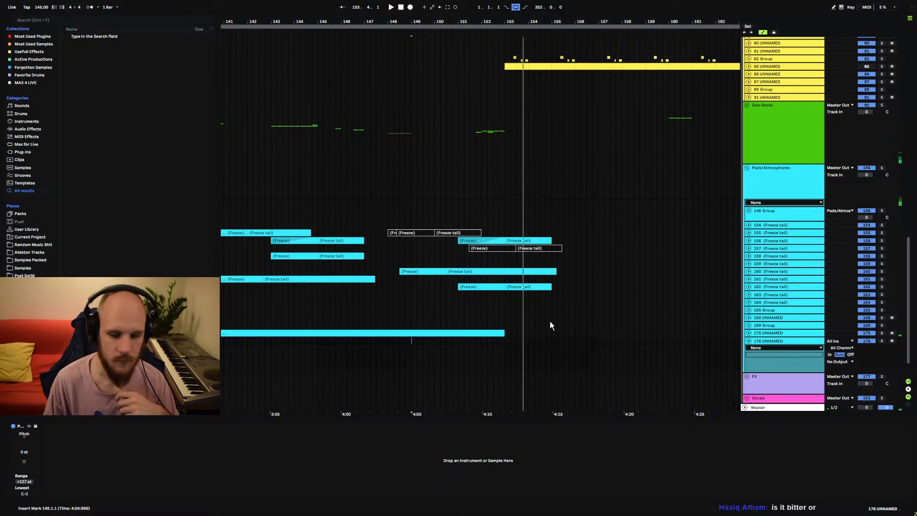
pyautogui.moveTo(414, 342); pyautogui.dragTo(482, 342)
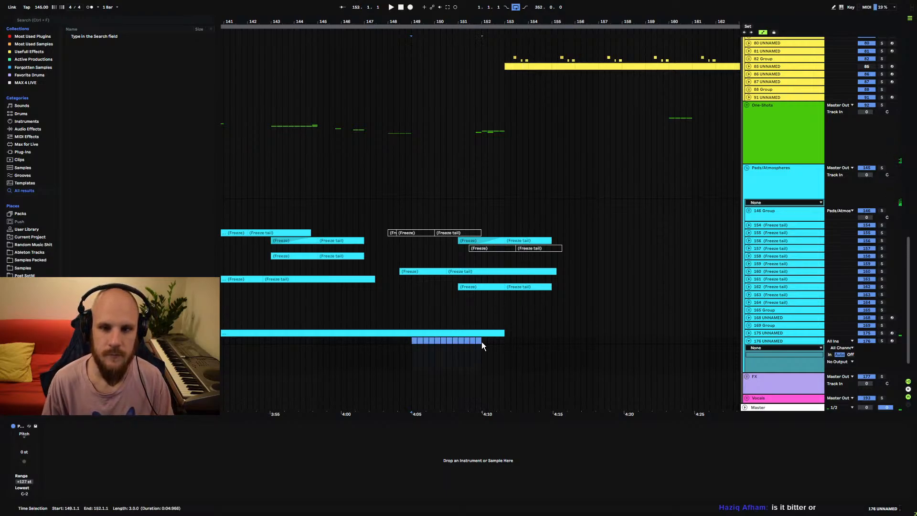
pyautogui.hotkey('ctrl', 'shift', 'm')
# - Load Serum on track 176 and set oscillator A's wavetable to 0756 from Projektor Tones Pack Vol.2
pyautogui.rightClick(481, 361)
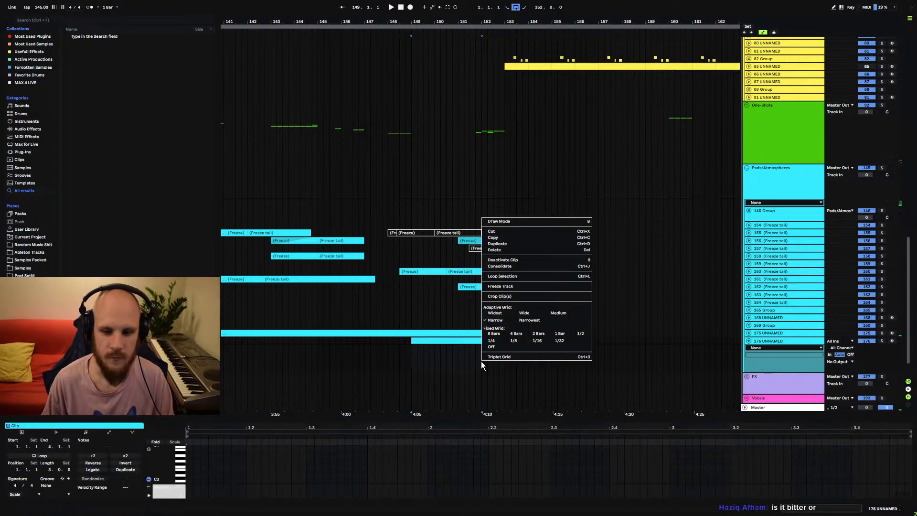
pyautogui.moveTo(549, 131)
pyautogui.click(615, 136)
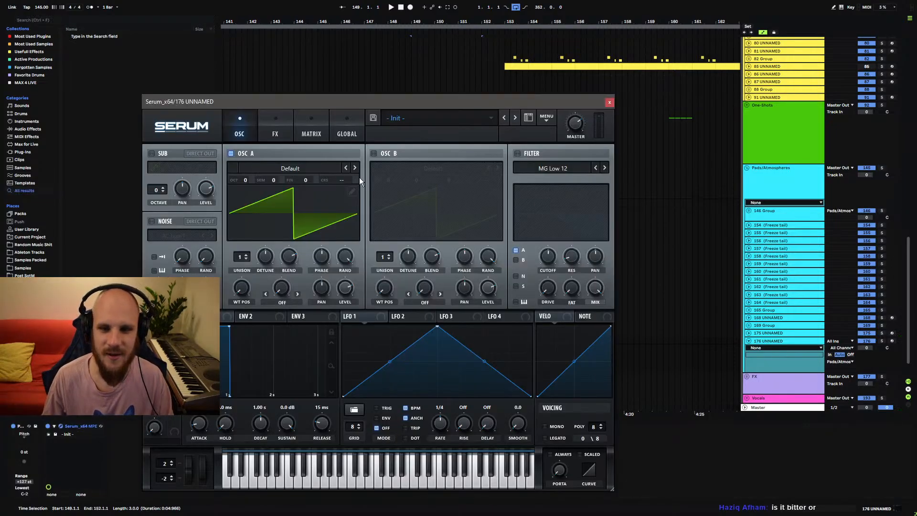
pyautogui.click(295, 169)
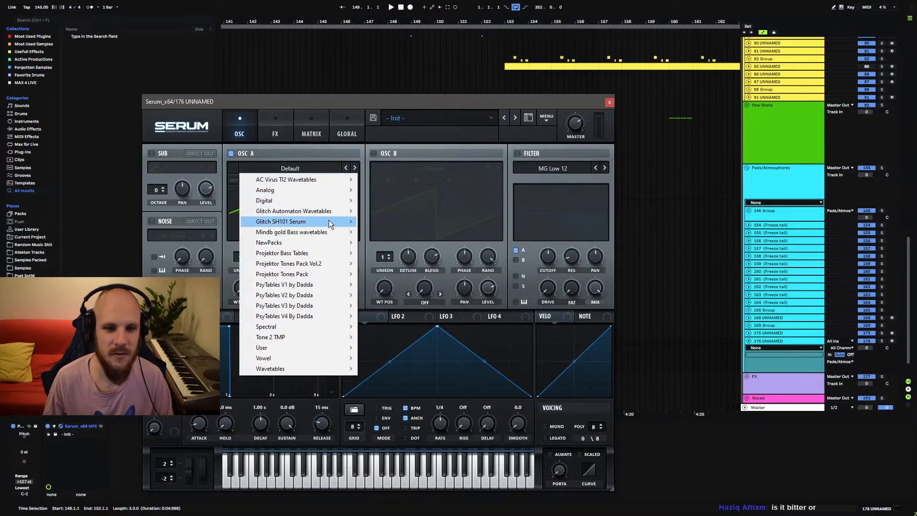
pyautogui.moveTo(327, 263)
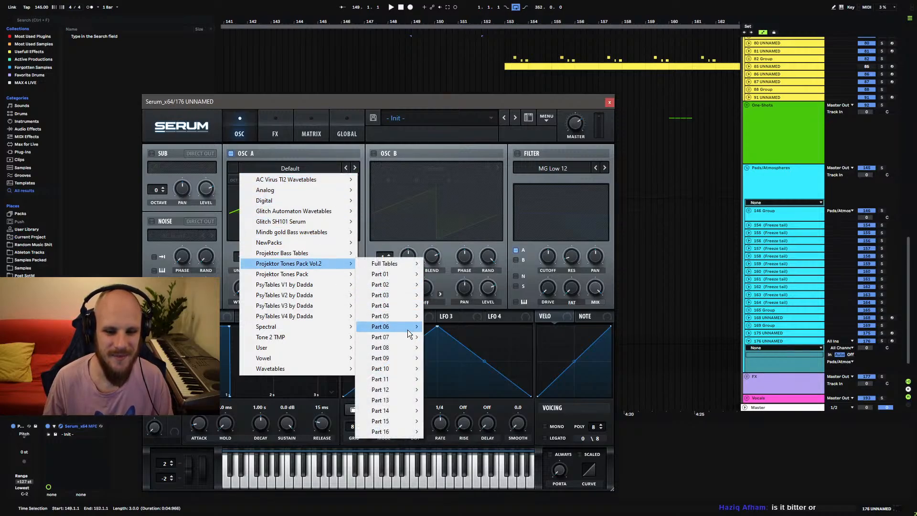
pyautogui.moveTo(408, 333)
pyautogui.click(538, 219)
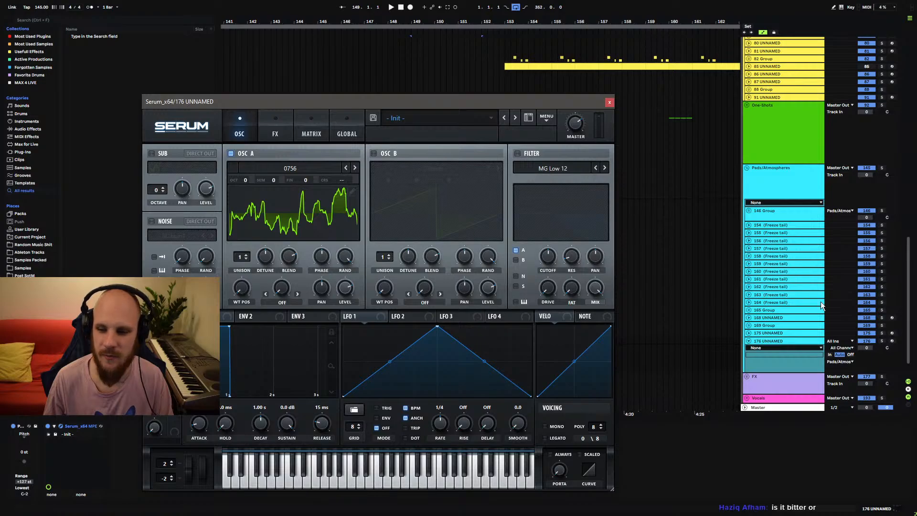
pyautogui.click(609, 103)
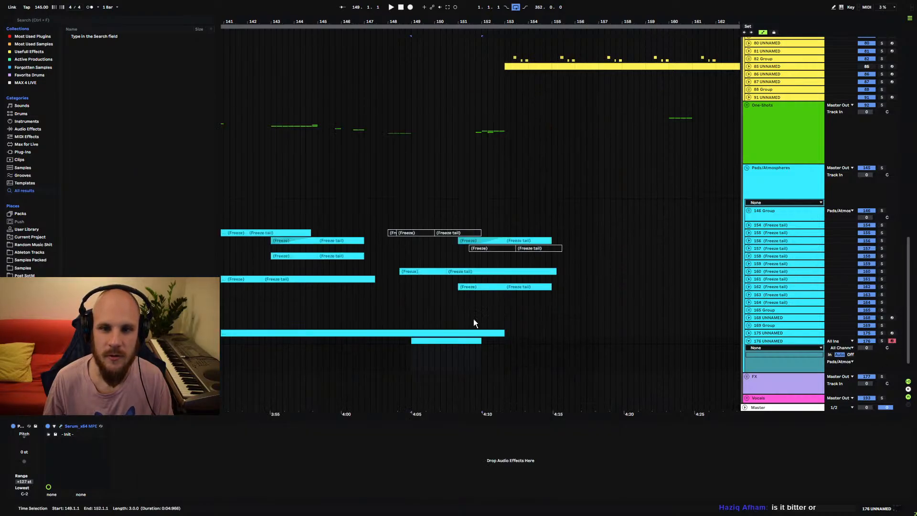
# - Draw one sustained G#3 note across the full three bars of the clip on track 176
pyautogui.click(414, 342)
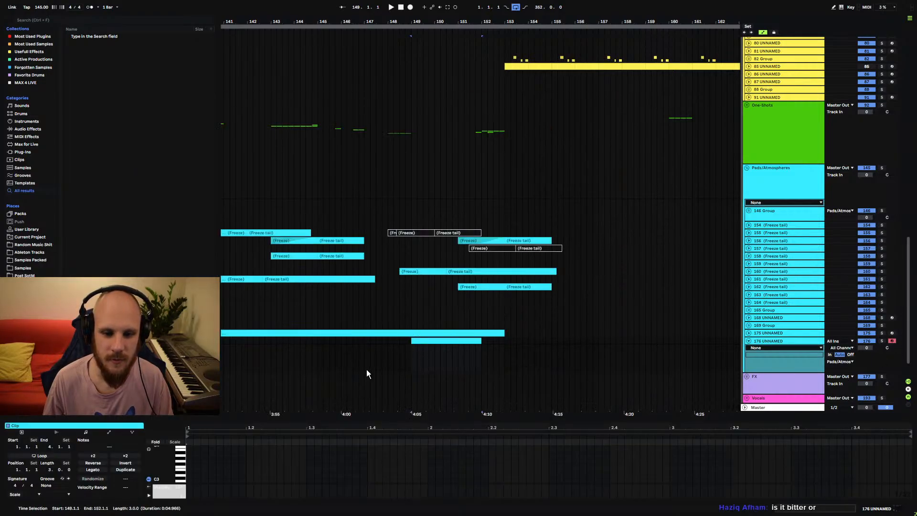
pyautogui.doubleClick(190, 460)
pyautogui.moveTo(194, 460); pyautogui.dragTo(907, 460)
# - Enable Serum's filter as Band 24, set its resonance to about 23%, and lower the cutoff to about 253 Hz
pyautogui.click(780, 342)
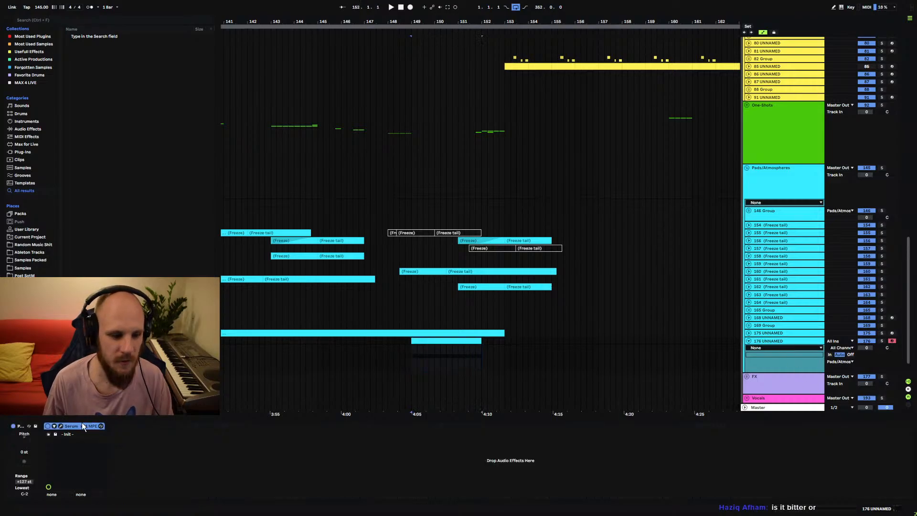
pyautogui.click(60, 425)
pyautogui.click(549, 168)
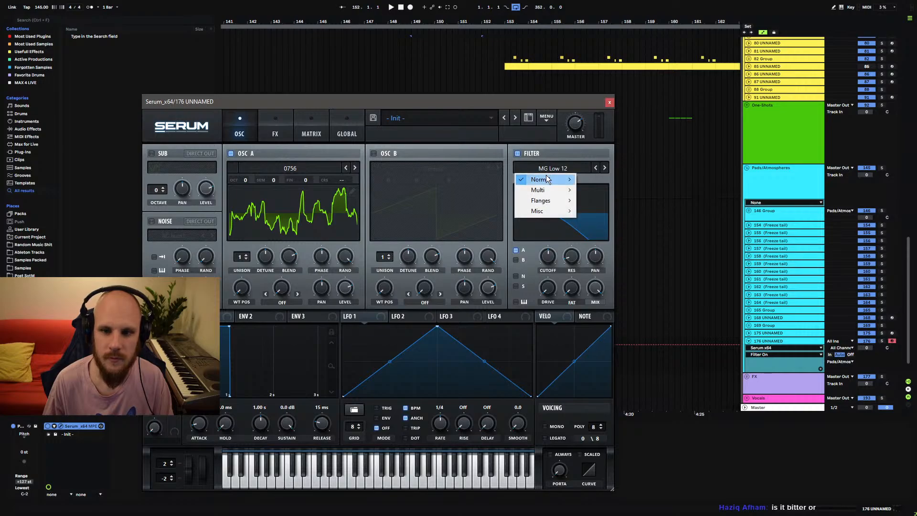
pyautogui.moveTo(546, 179)
pyautogui.click(599, 315)
pyautogui.click(553, 282)
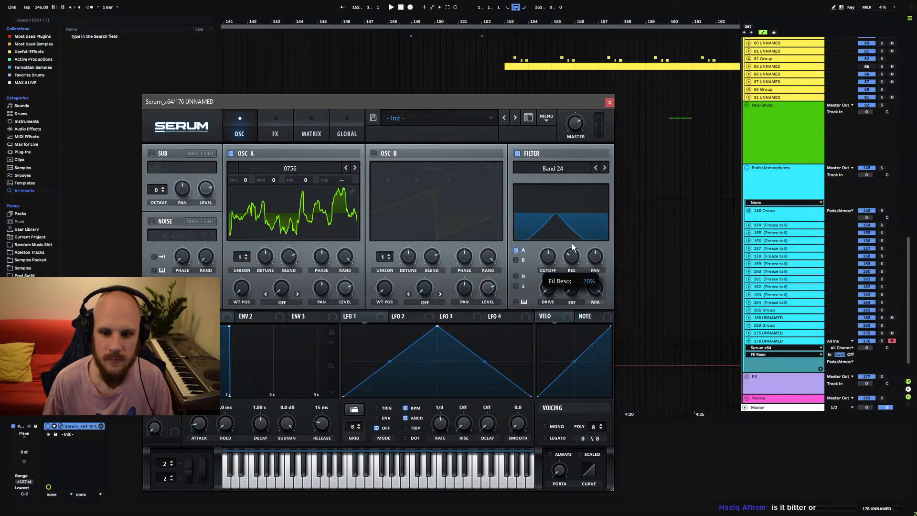
pyautogui.moveTo(548, 257); pyautogui.dragTo(547, 260)
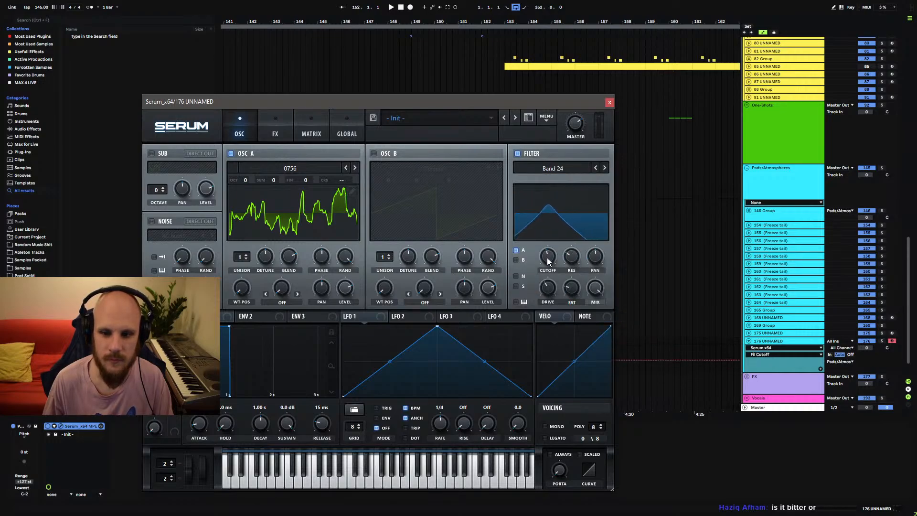
pyautogui.click(609, 103)
# - Automate the Serum filter cutoff to rise from bar 149 to bar 152 and solo track 176
pyautogui.moveTo(410, 362)
pyautogui.mouseDown()
pyautogui.moveTo(482, 363)
pyautogui.moveTo(482, 347)
pyautogui.moveTo(454, 354)
pyautogui.mouseUp()
pyautogui.click(415, 347)
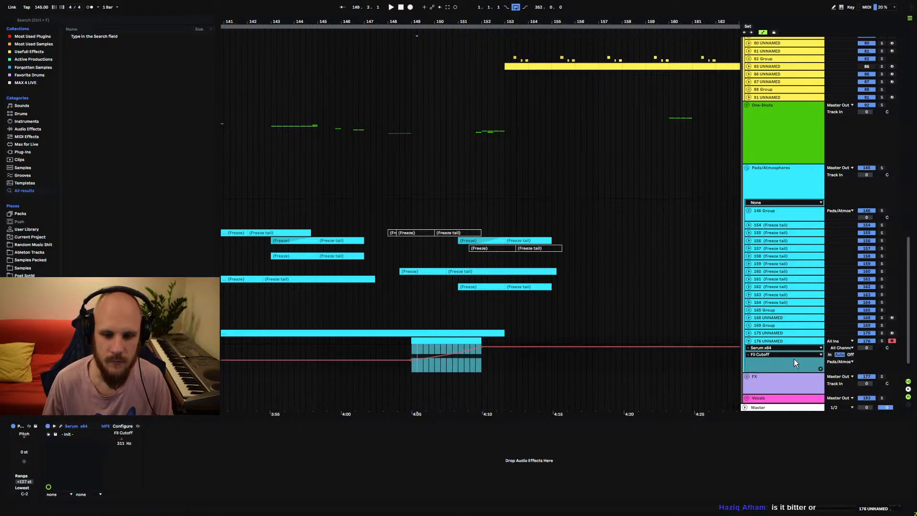
pyautogui.click(882, 341)
# - Transpose the sustained note down three octaves to G#0 and play it briefly
pyautogui.click(435, 341)
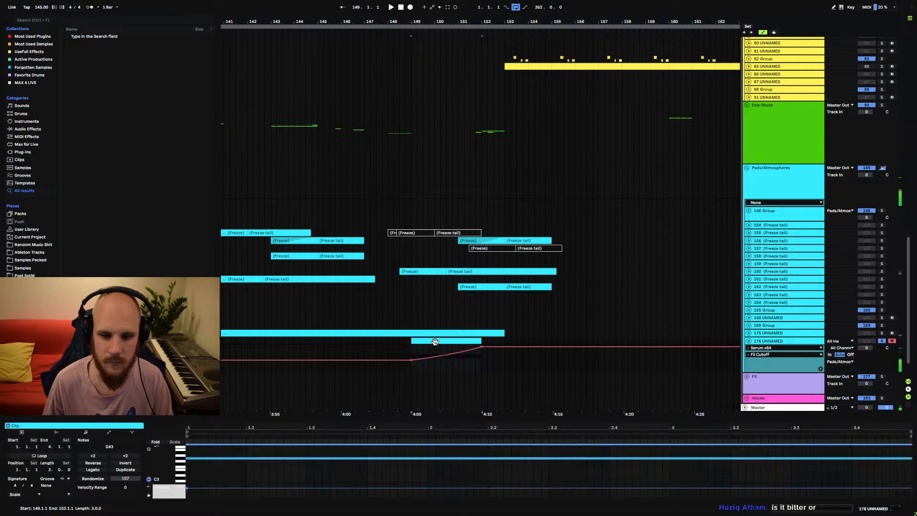
pyautogui.click(423, 458)
pyautogui.moveTo(422, 477); pyautogui.dragTo(419, 478)
pyautogui.hotkey('shift', 'Down')
pyautogui.hotkey('shift', 'Down')
pyautogui.hotkey('shift', 'Down')
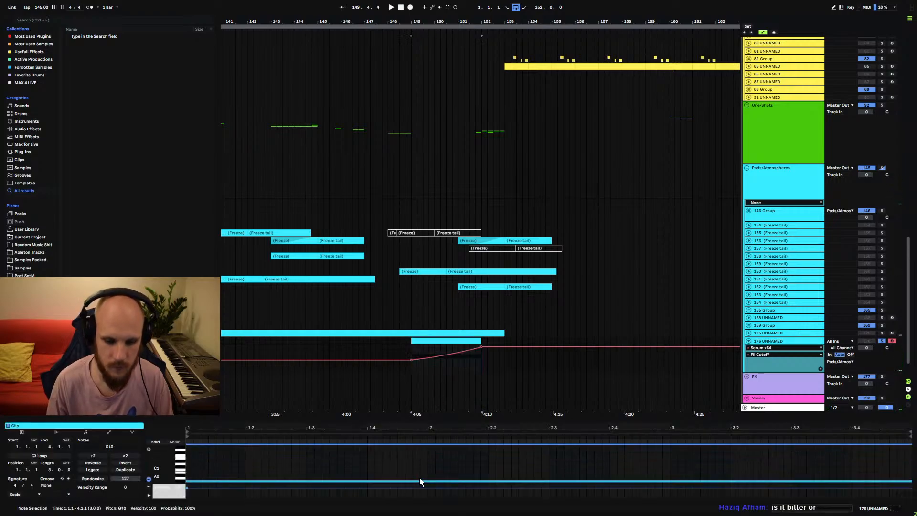
pyautogui.press('space')
pyautogui.press('space')
# - Audition successive oscillator A wavetables in Serum from bar 149, ending on 0764
pyautogui.click(413, 351)
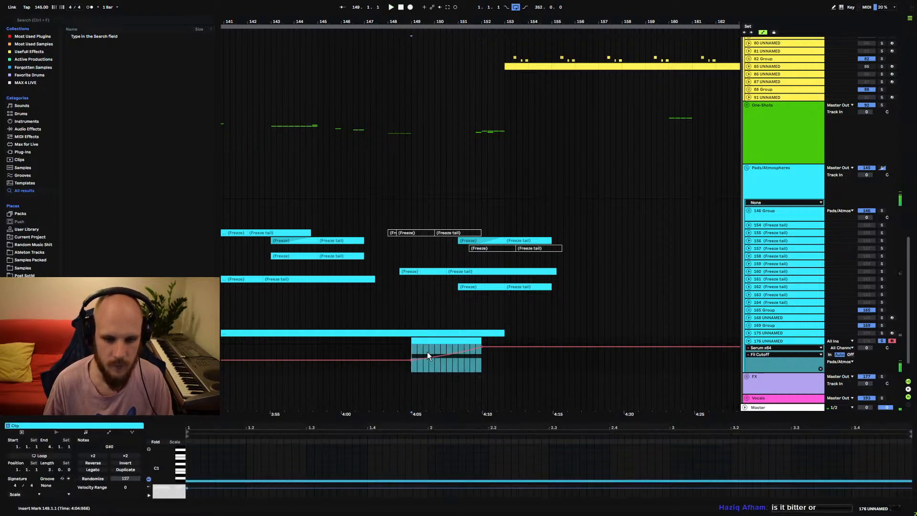
pyautogui.doubleClick(776, 341)
pyautogui.click(115, 429)
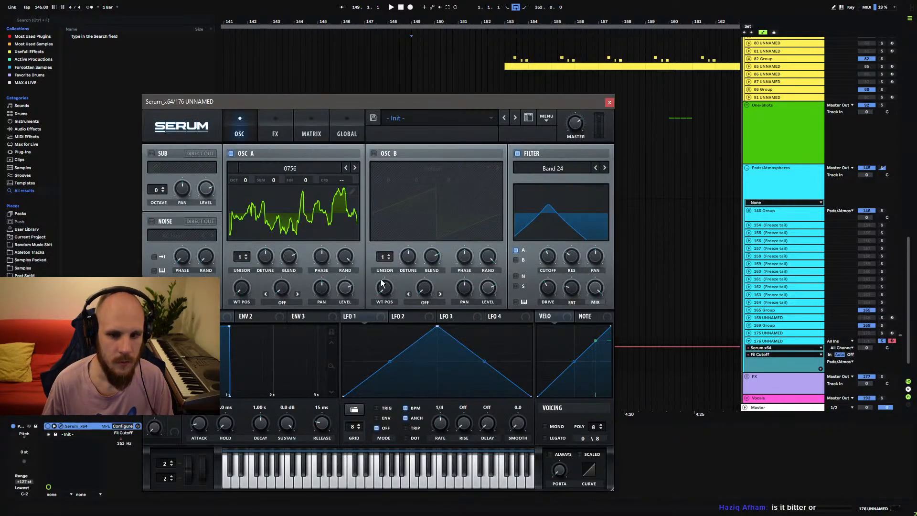
pyautogui.click(354, 168)
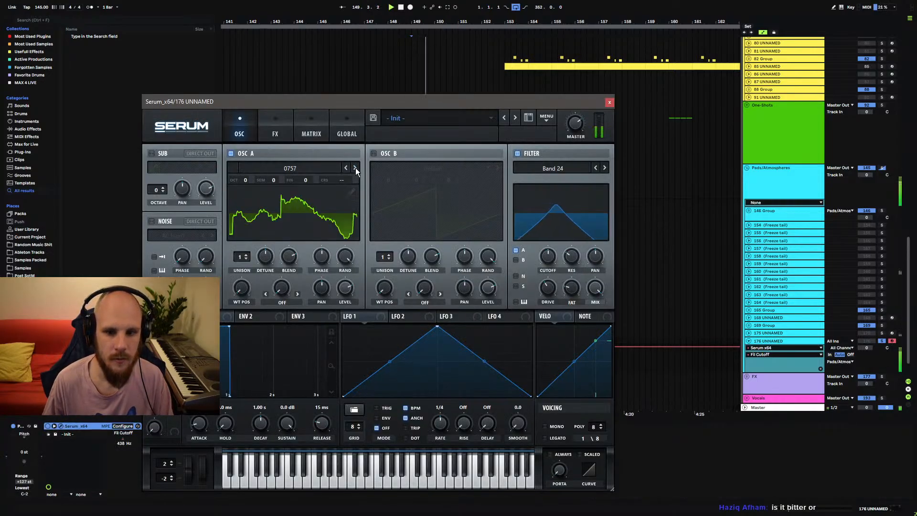
pyautogui.click(355, 167)
pyautogui.click(356, 168)
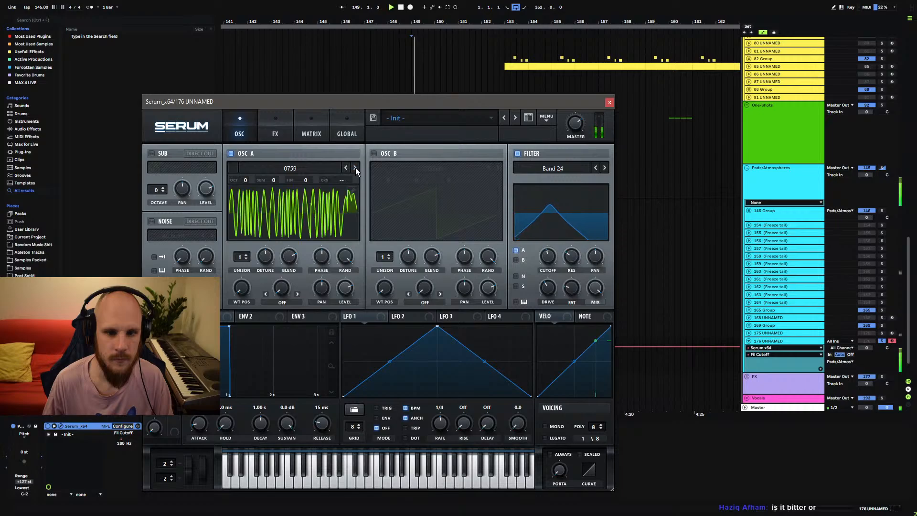
pyautogui.click(355, 168)
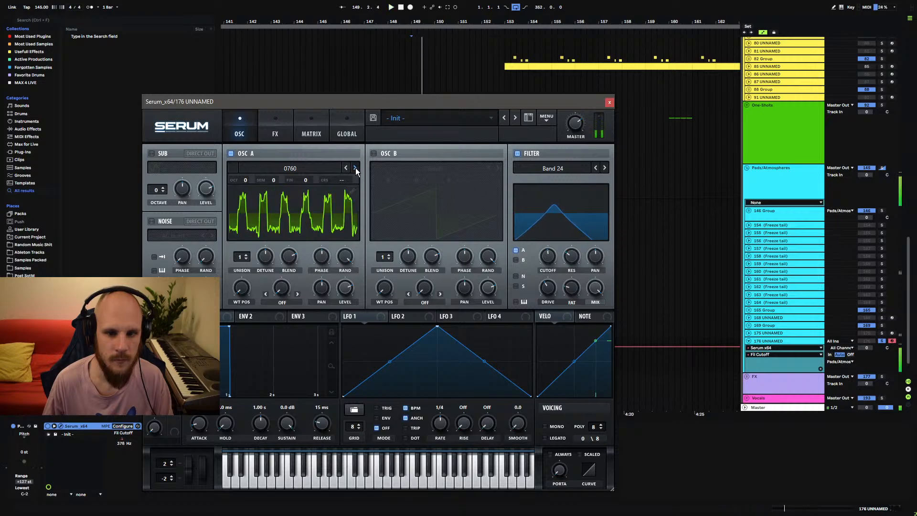
pyautogui.click(355, 167)
pyautogui.click(355, 167)
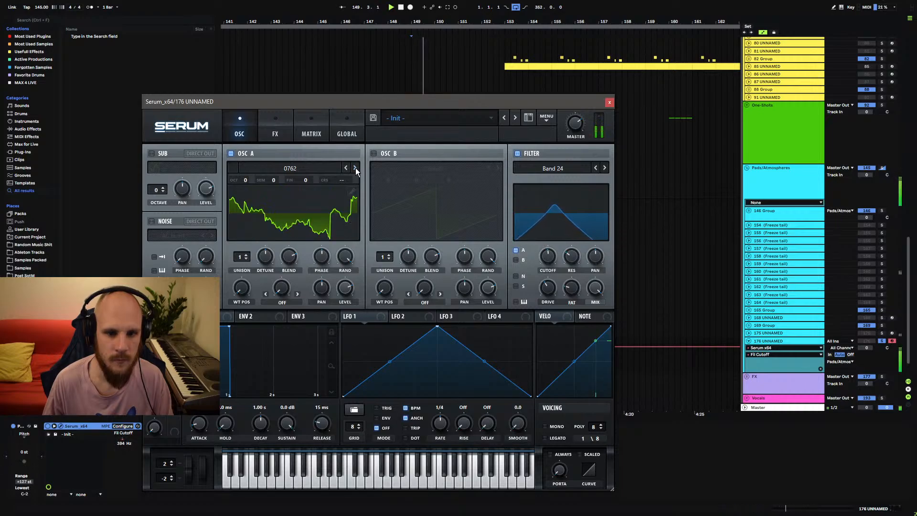
pyautogui.click(356, 167)
pyautogui.click(356, 168)
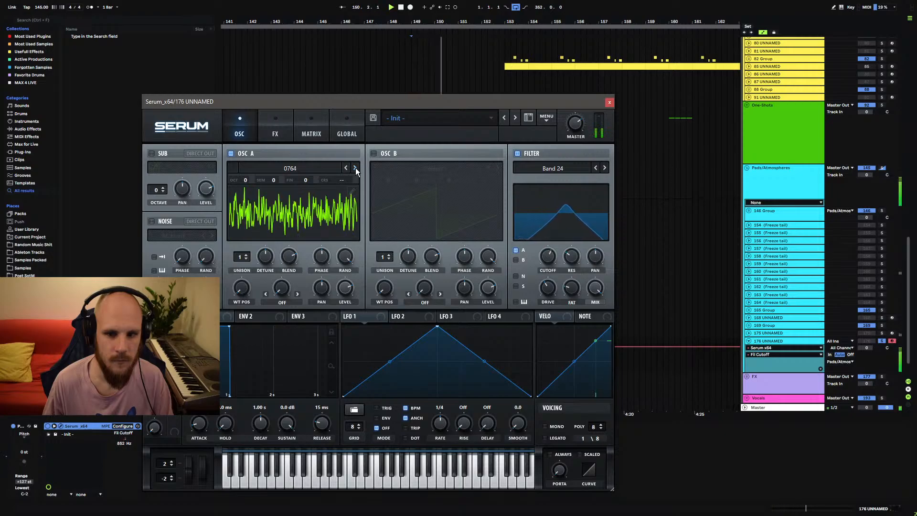
# - Raise the filter cutoff automation's starting point at bar 149 to about 529 Hz and play the sweep
pyautogui.click(609, 103)
pyautogui.click(414, 351)
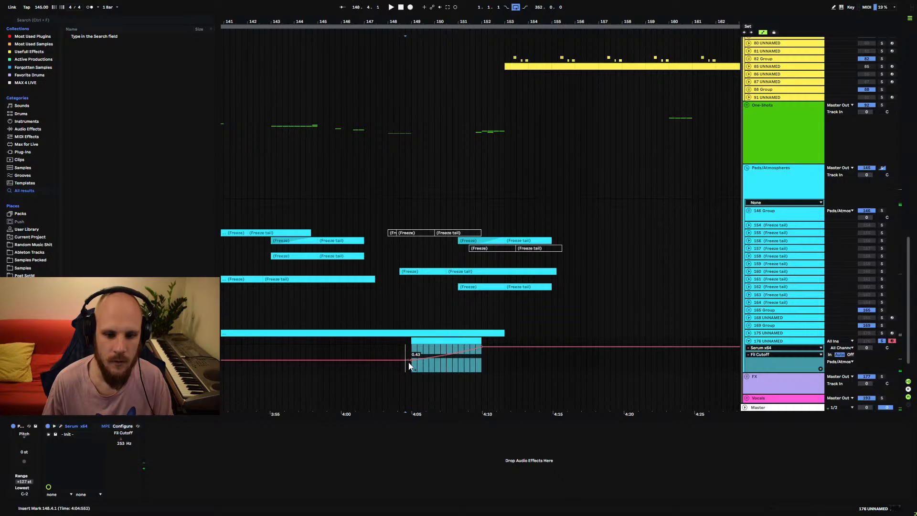
pyautogui.press('space')
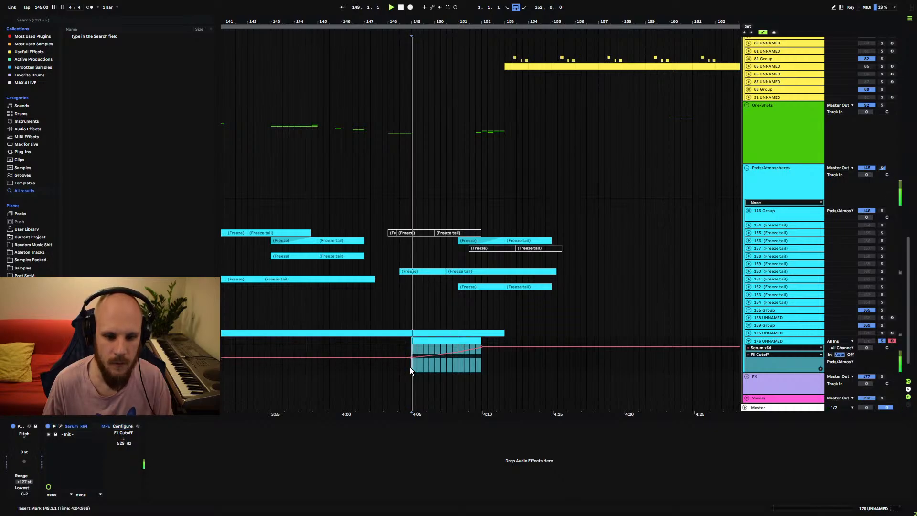
# - Automate Serum's master volume to fade in from bar 149 up to 70% at bar 152, and play it
pyautogui.click(61, 426)
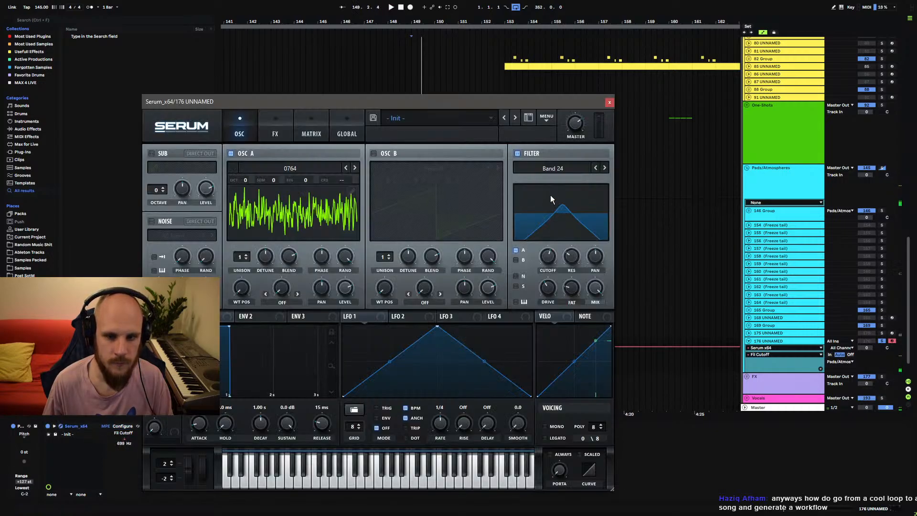
pyautogui.click(575, 127)
pyautogui.click(610, 103)
pyautogui.click(480, 354)
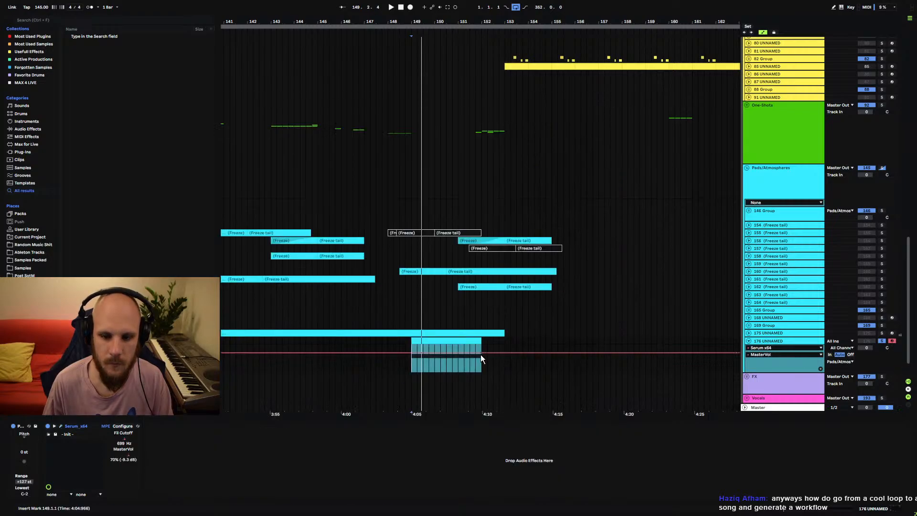
pyautogui.moveTo(412, 354); pyautogui.dragTo(412, 371)
pyautogui.press('space')
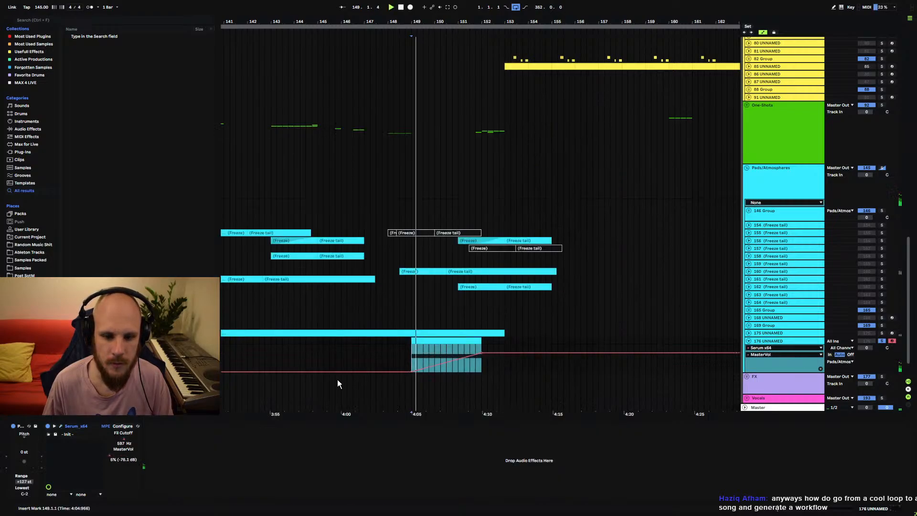
# - Enable Serum's Hyper/Dimension effect with the Hyper mix at 29%, the Dimension size at 0% and a raised Dimension mix
pyautogui.click(60, 426)
pyautogui.click(276, 132)
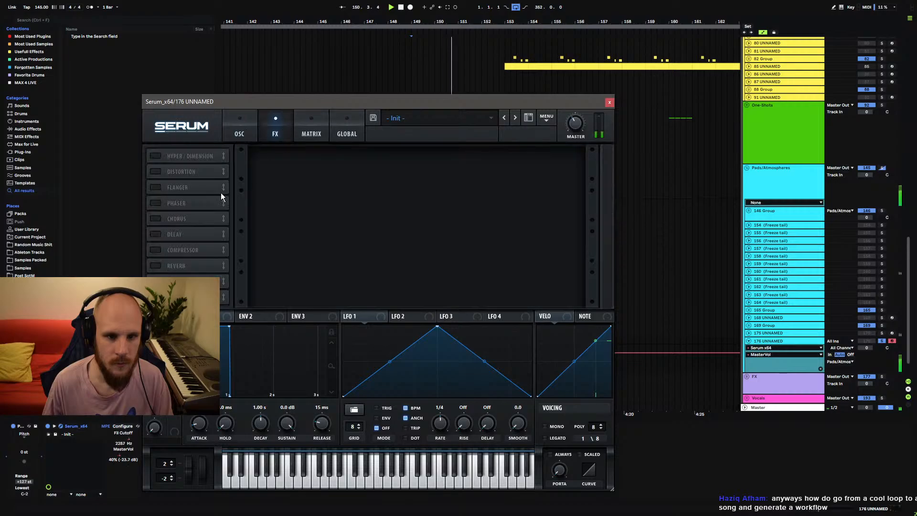
pyautogui.click(154, 156)
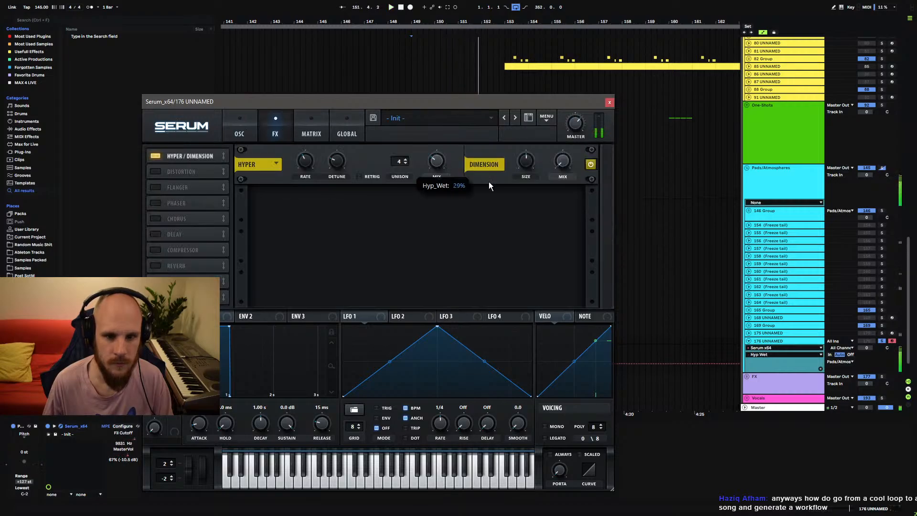
pyautogui.moveTo(563, 162); pyautogui.dragTo(580, 124)
pyautogui.click(534, 160)
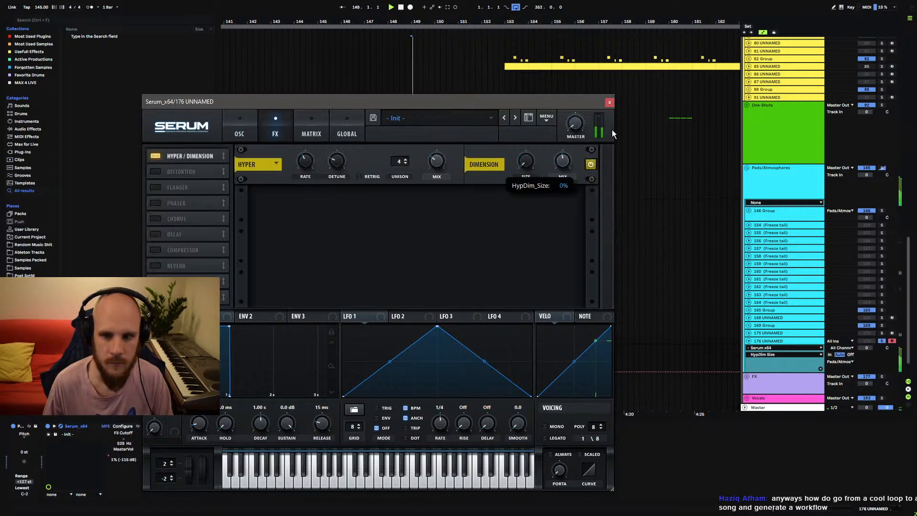
pyautogui.click(609, 102)
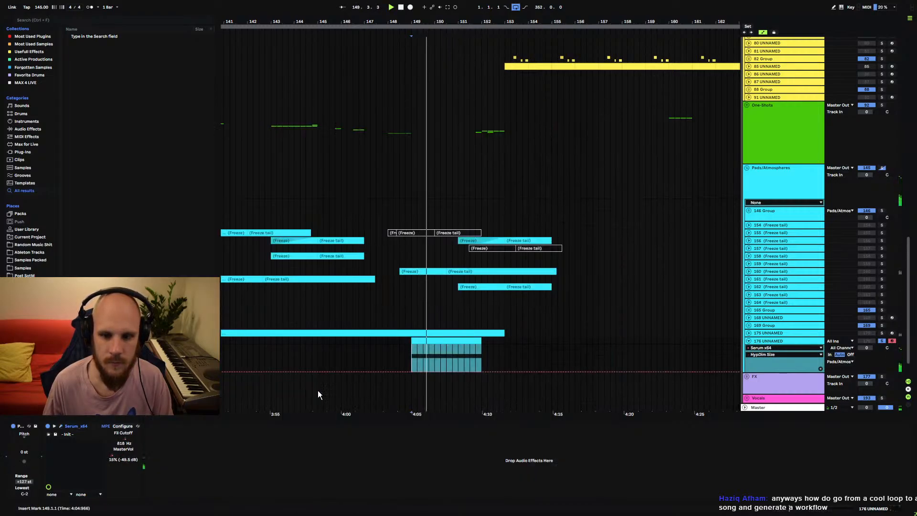
# - Lower the filter cutoff automation's end point at bar 152 to about 2375 Hz
pyautogui.click(124, 443)
pyautogui.moveTo(480, 347); pyautogui.dragTo(483, 353)
pyautogui.click(413, 347)
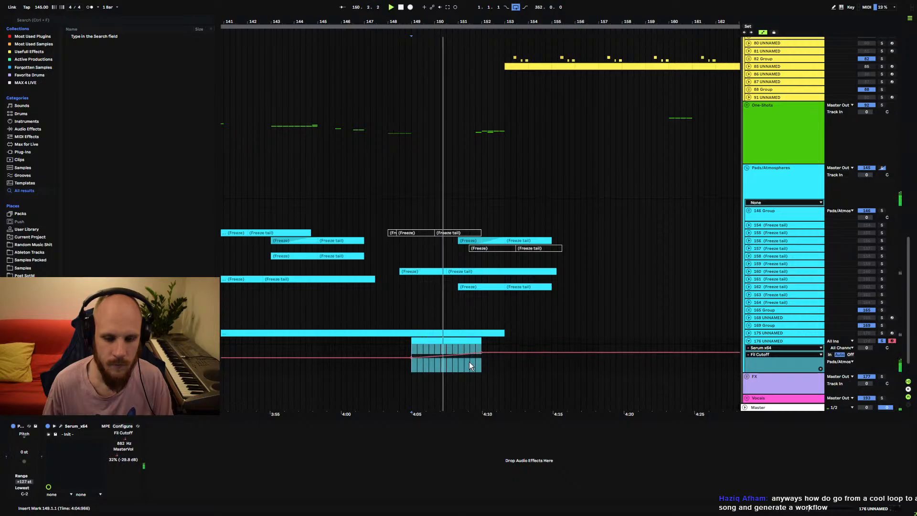
# - Add MTurboDelay after Serum with the Fluid feedback device, adjust its dry/wet amount and play the riser through it
pyautogui.rightClick(338, 457)
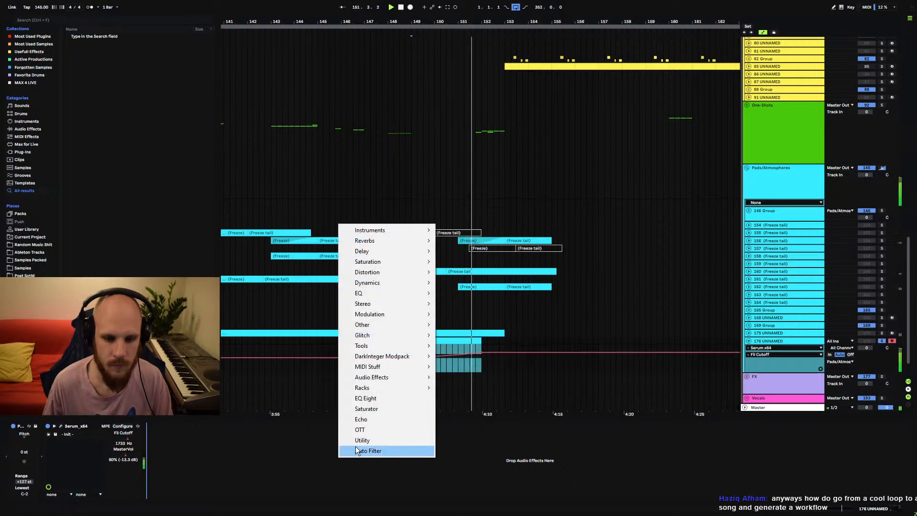
pyautogui.moveTo(391, 253)
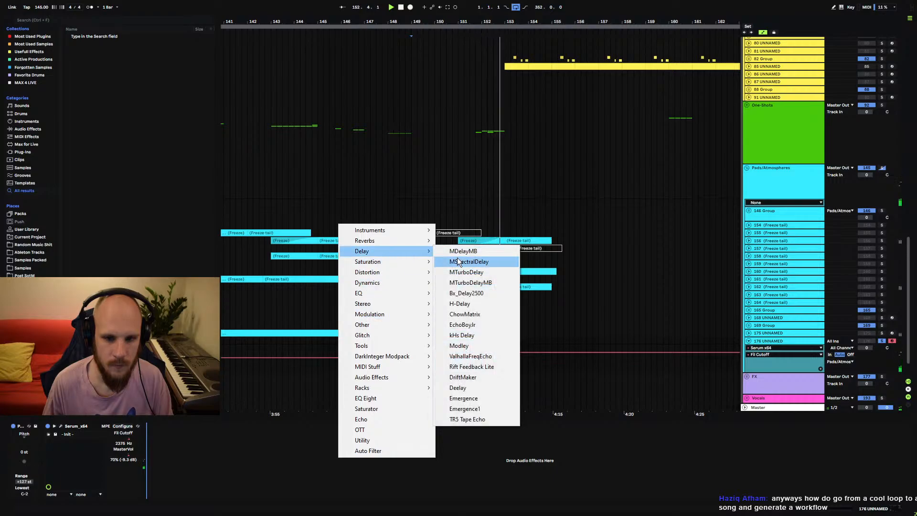
pyautogui.click(467, 279)
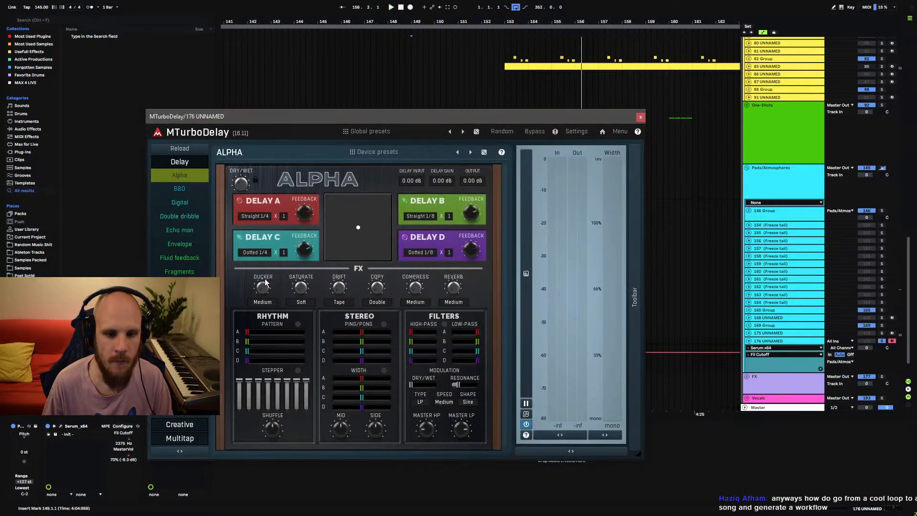
pyautogui.click(174, 257)
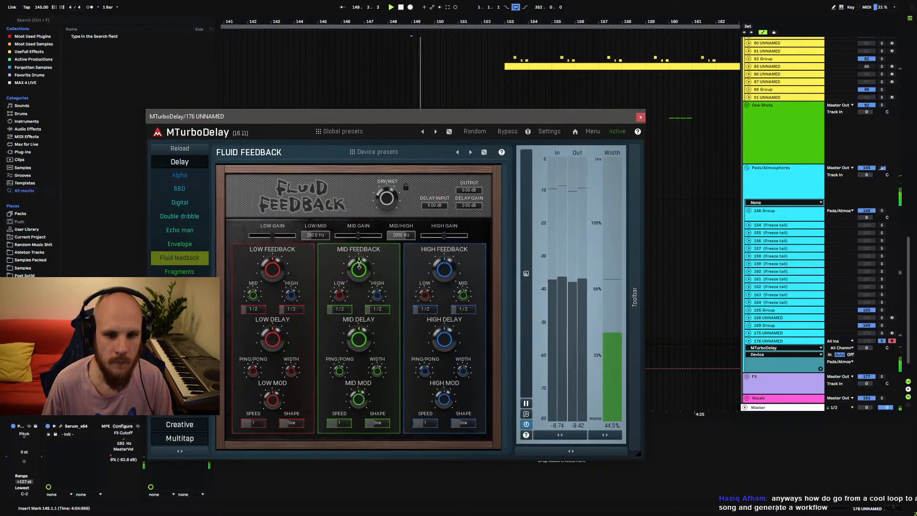
pyautogui.moveTo(393, 203); pyautogui.dragTo(392, 193)
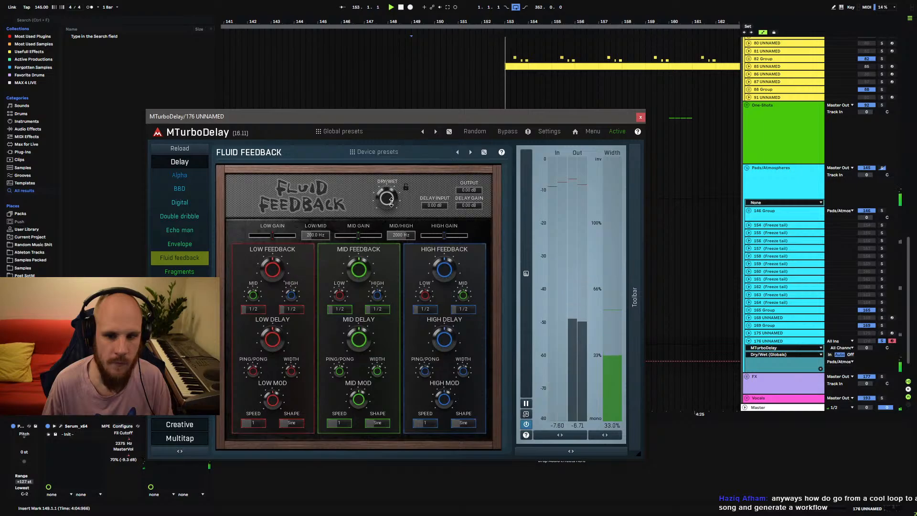
pyautogui.click(640, 116)
pyautogui.click(394, 348)
pyautogui.press('space')
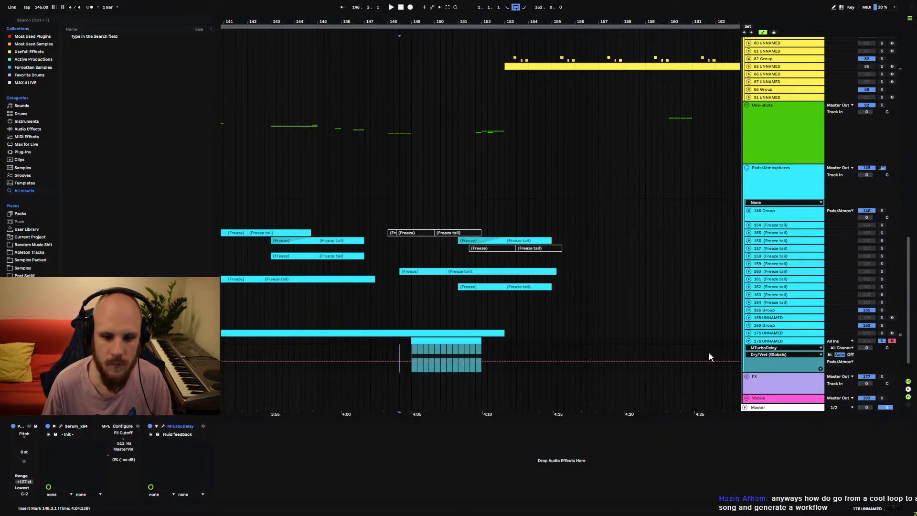
# - Freeze and flatten the riser's track 176 to audio
pyautogui.rightClick(772, 340)
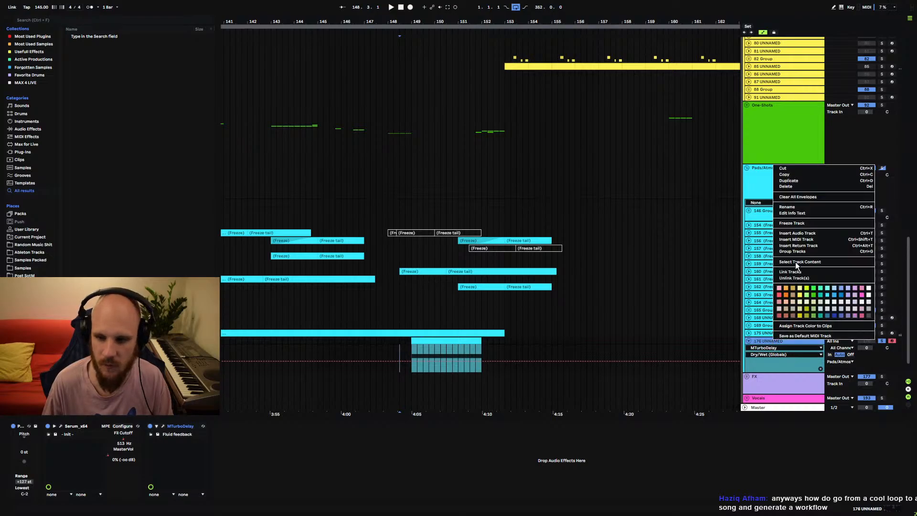
pyautogui.click(801, 224)
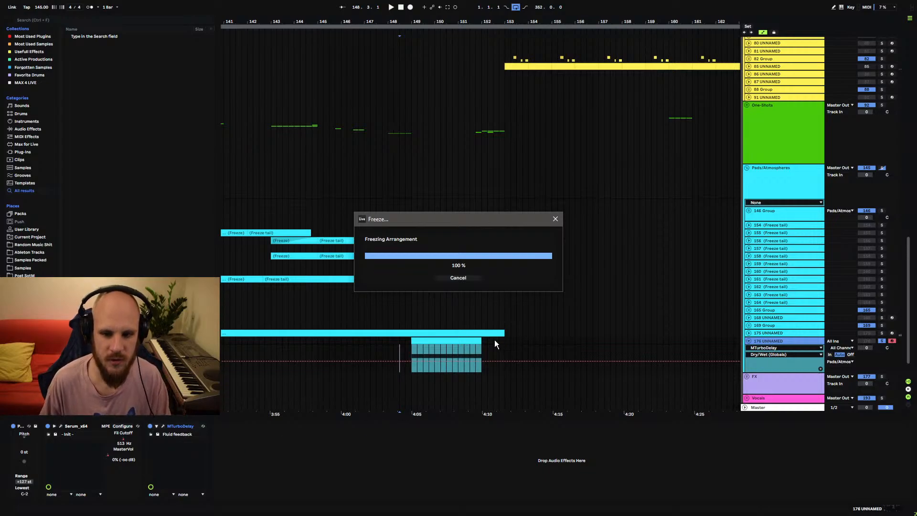
pyautogui.rightClick(766, 340)
pyautogui.click(795, 223)
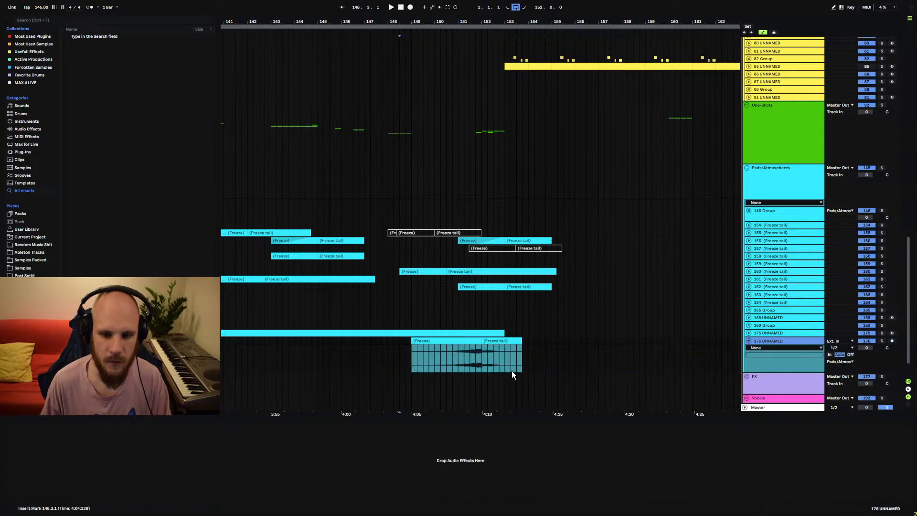
# - Consolidate the frozen riser clip and its freeze tail into one clip, and play it from bar 151
pyautogui.click(497, 342)
pyautogui.keyDown('shift'); pyautogui.click(458, 342); pyautogui.keyUp('shift')
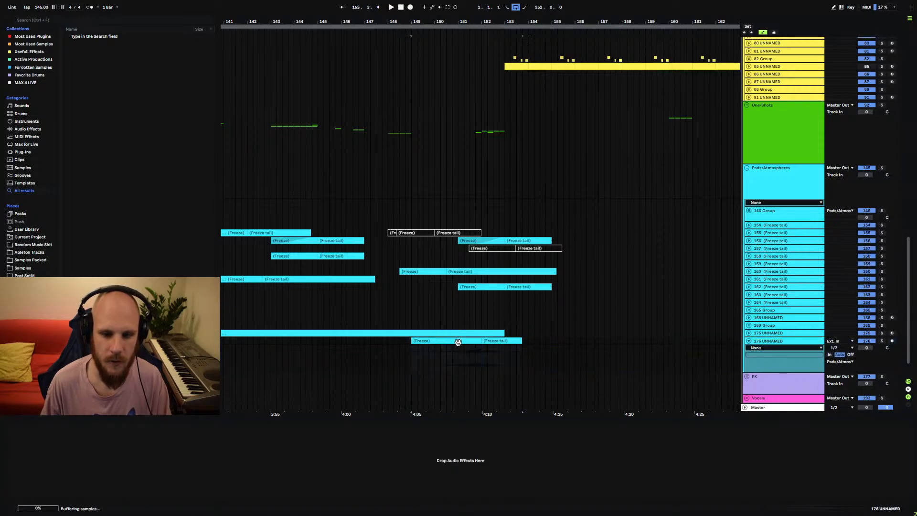
pyautogui.hotkey('ctrl', 'j')
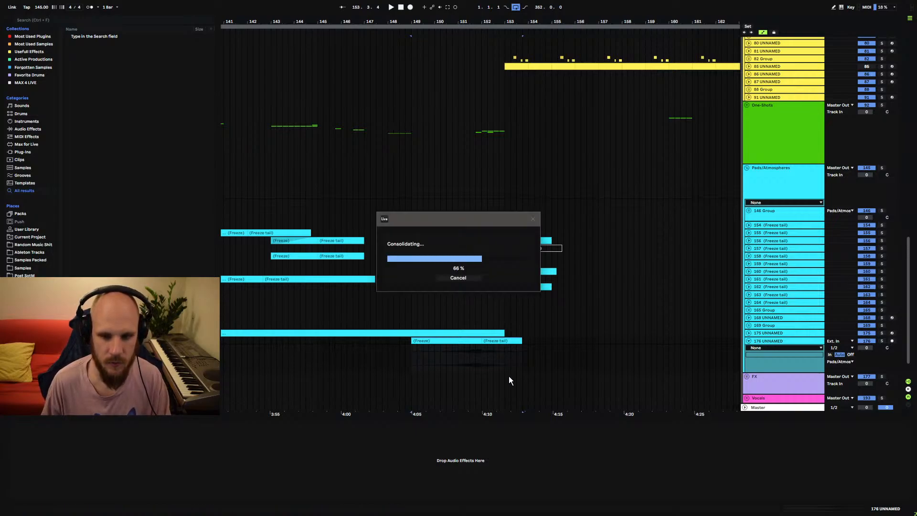
pyautogui.click(458, 356)
pyautogui.press('space')
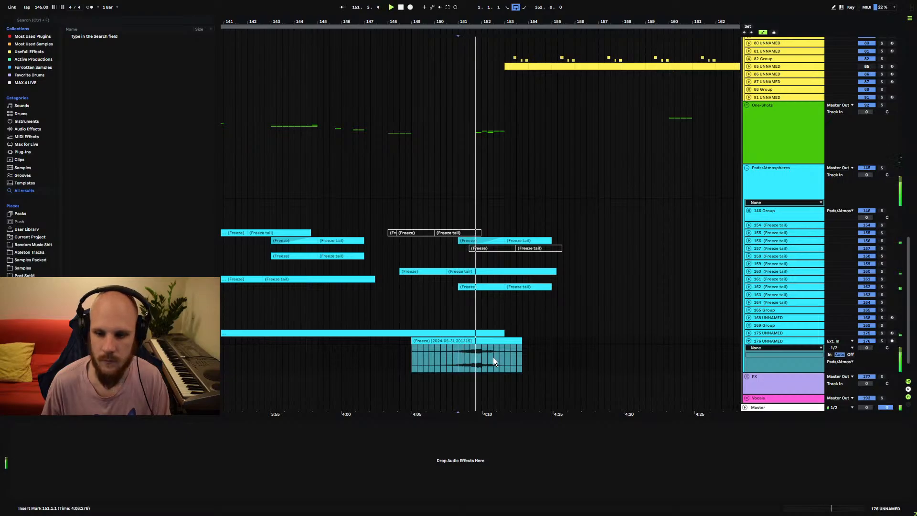
# - Try a change to the filter rack's low-pass macro on drum group 20, and re-enable its automation
pyautogui.scroll(10, 671, 167)
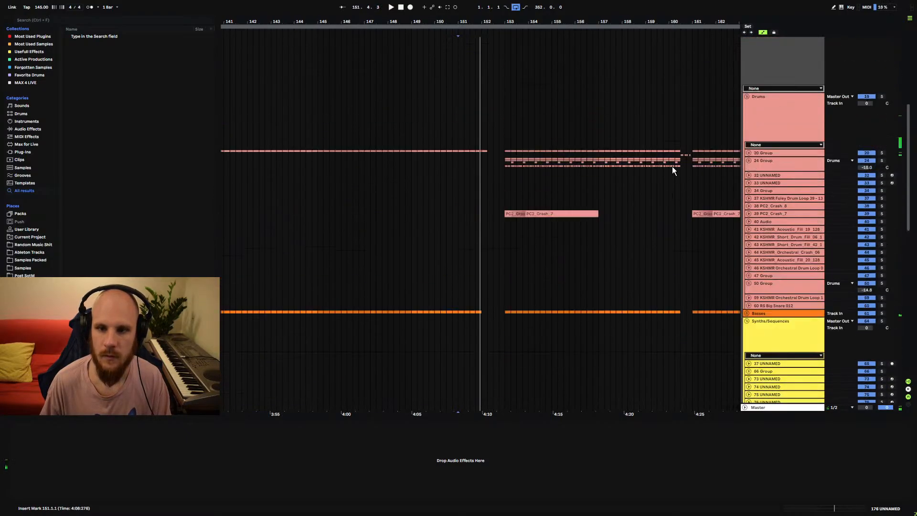
pyautogui.click(749, 153)
pyautogui.click(761, 153)
pyautogui.moveTo(49, 451); pyautogui.dragTo(27, 453)
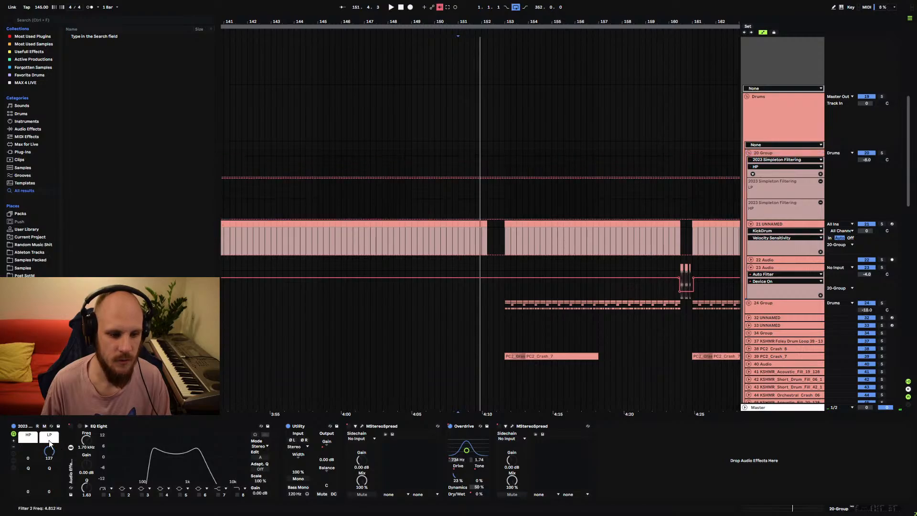
pyautogui.click(440, 6)
# - Play the consolidated riser clip on track 176 from bar 151
pyautogui.scroll(-10, 470, 340)
pyautogui.scroll(-5, 455, 338)
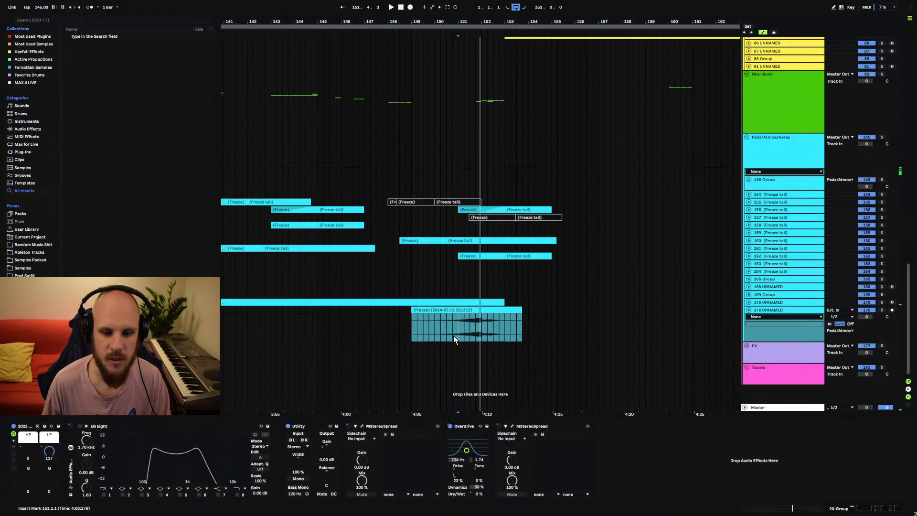
pyautogui.click(461, 325)
pyautogui.press('space')
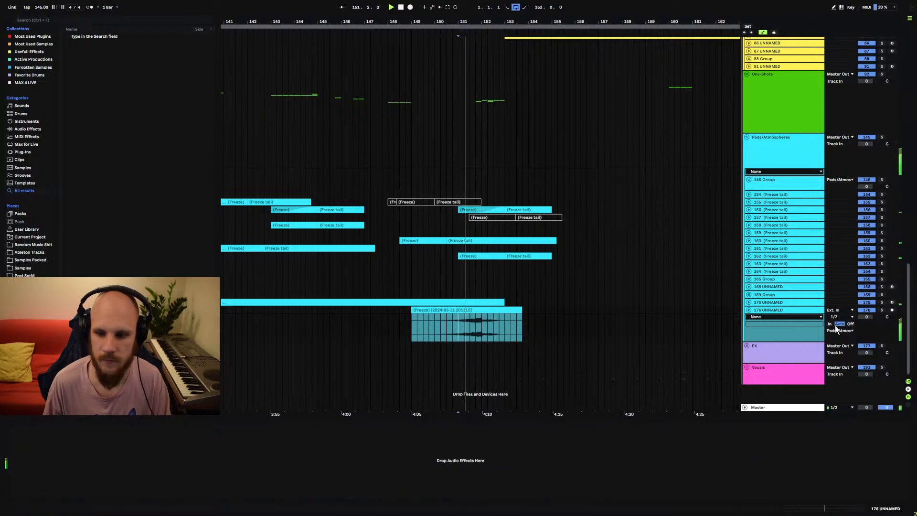
pyautogui.press('space')
# - Warp the riser clip's tail with markers at clip bars 4 and 5, and play it from bar 149
pyautogui.doubleClick(513, 311)
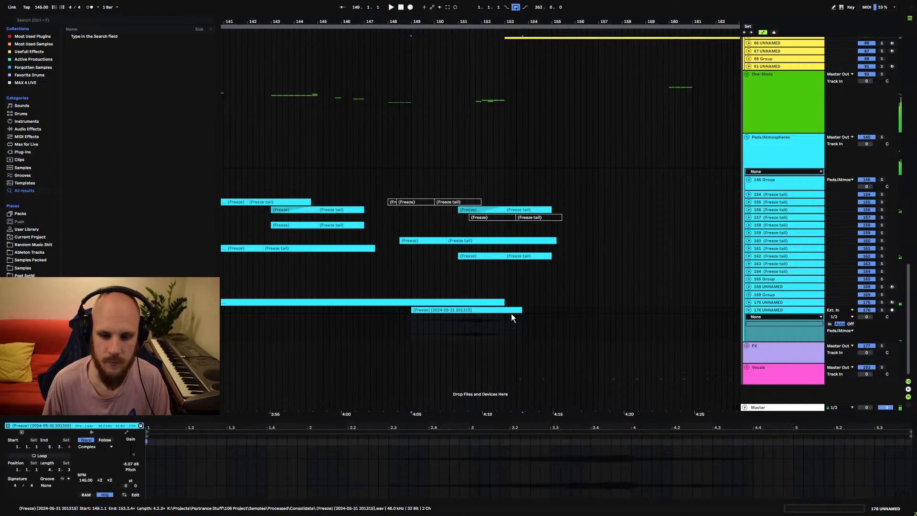
pyautogui.click(631, 439)
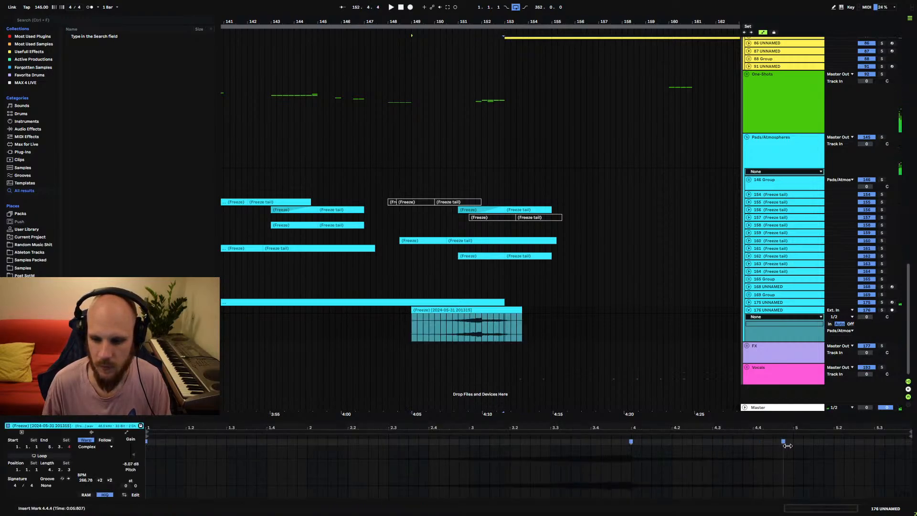
pyautogui.click(791, 442)
pyautogui.press('space')
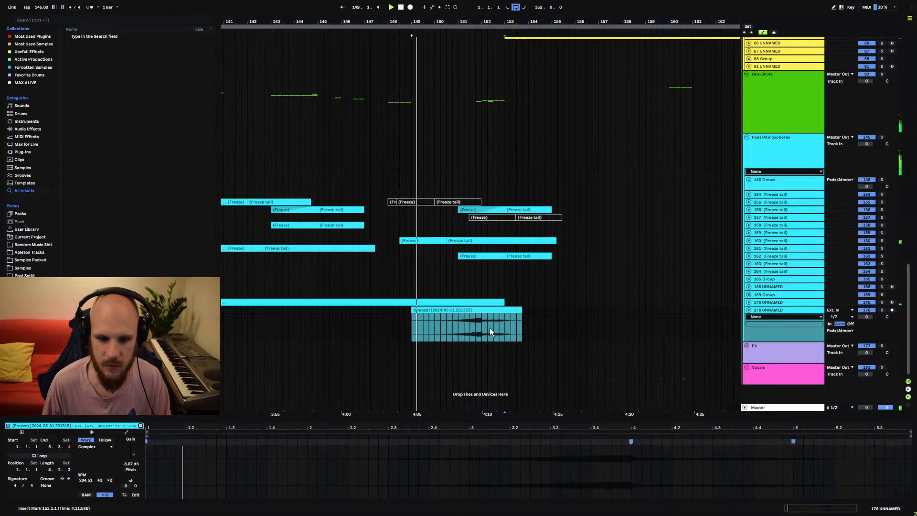
# - Play the riser's warped tail from bar 152 and place the insert marker at bar 153
pyautogui.click(488, 330)
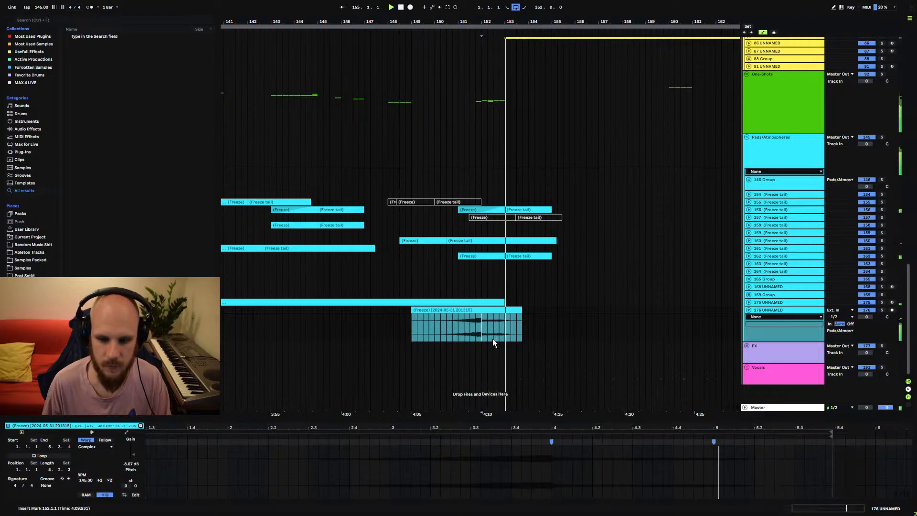
pyautogui.press('space')
pyautogui.press('space')
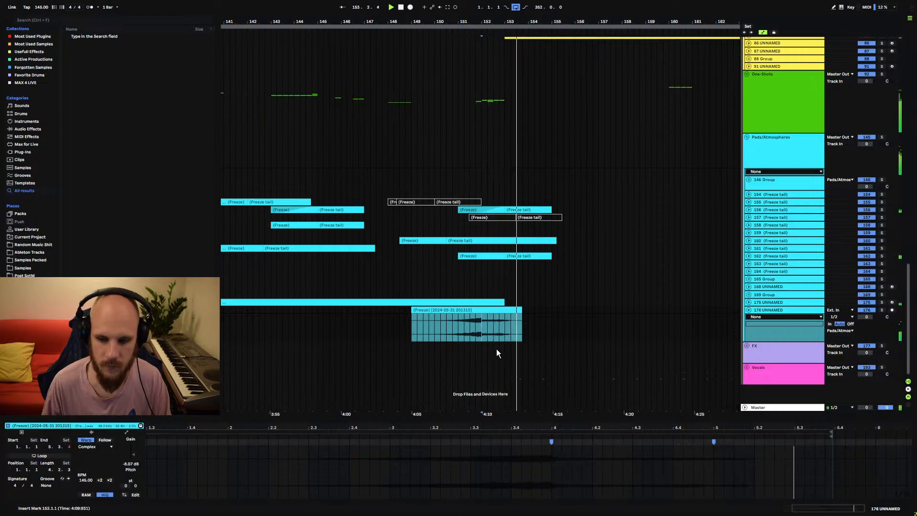
pyautogui.click(505, 328)
pyautogui.press('space')
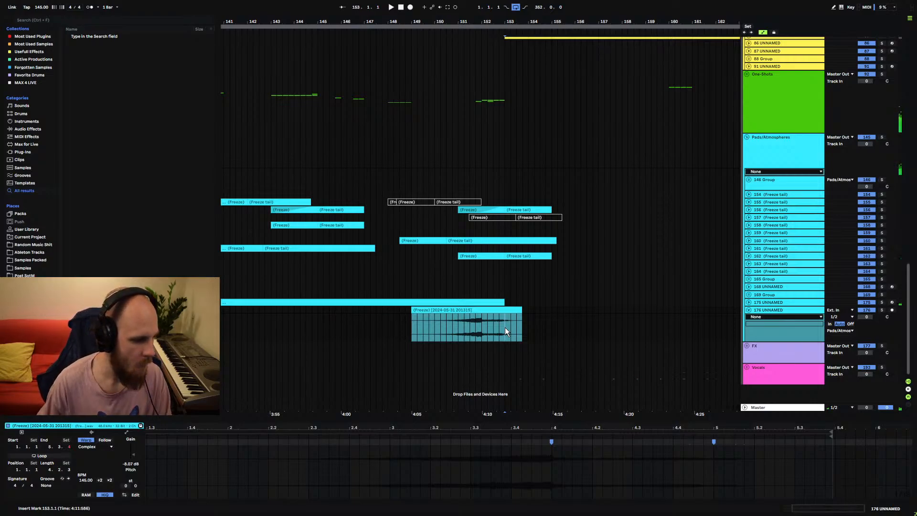
# - Add MTurboReverb to the riser's track and load the Character hall from its large spaces
pyautogui.rightClick(505, 327)
pyautogui.moveTo(570, 110)
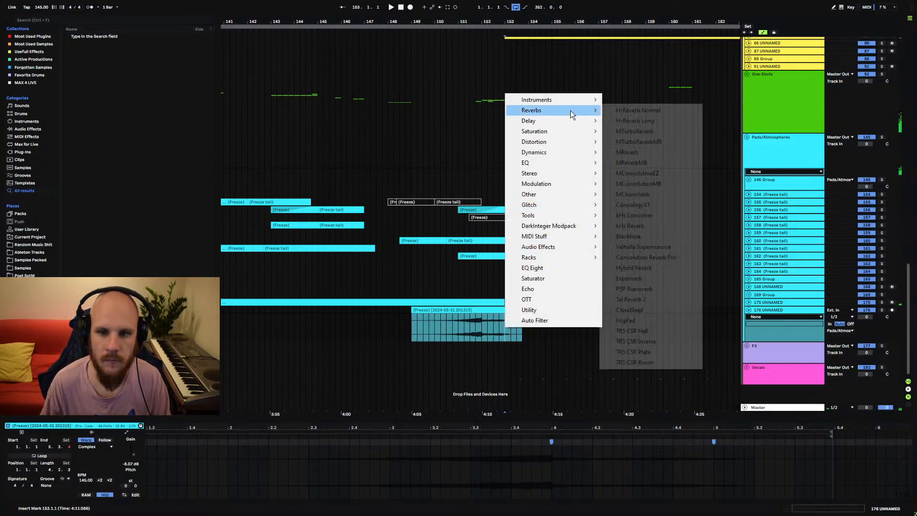
pyautogui.click(624, 130)
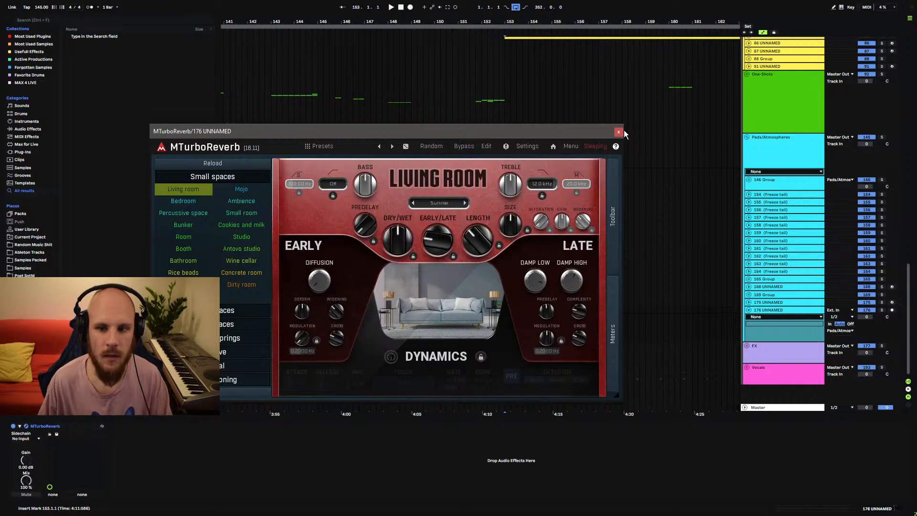
pyautogui.click(229, 310)
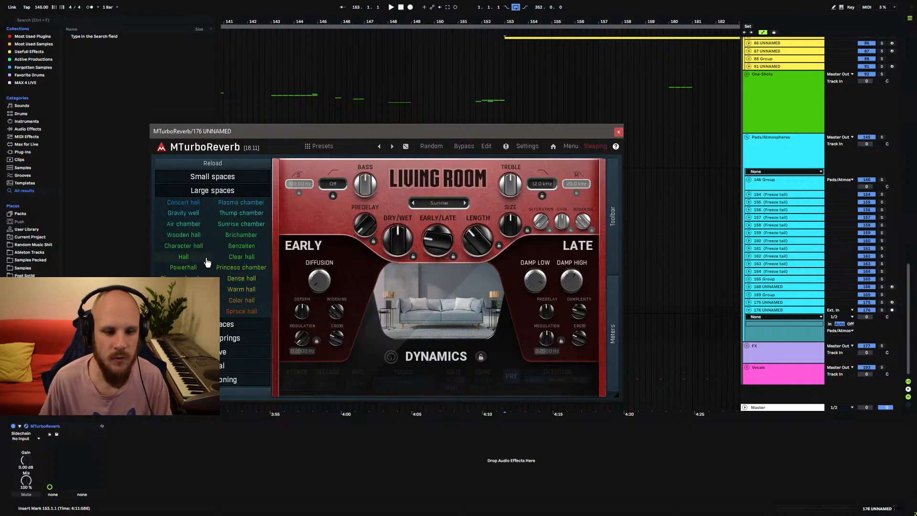
pyautogui.click(187, 251)
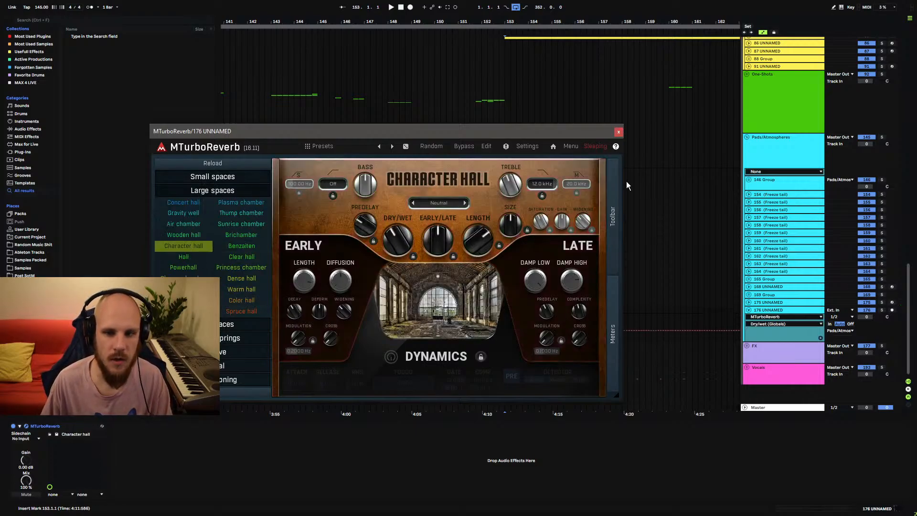
pyautogui.click(618, 133)
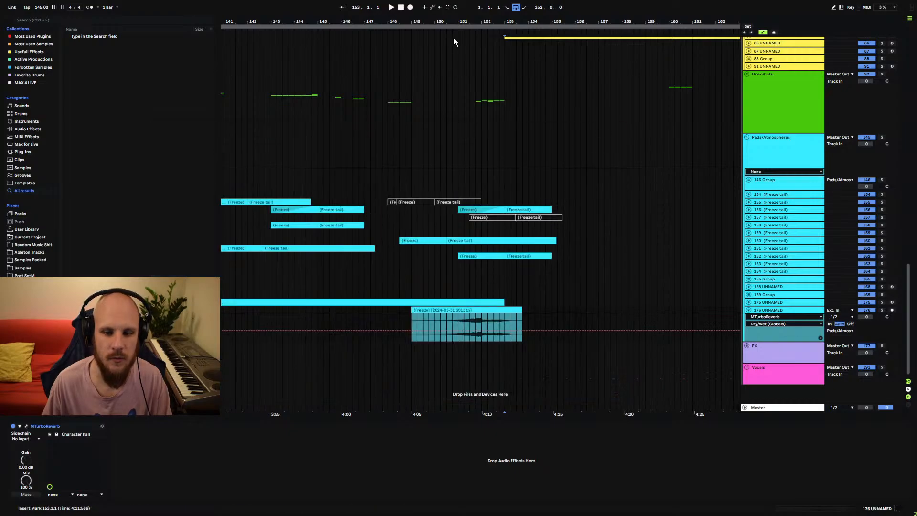
# - Add MStereoSpread ahead of MTurboReverb on the riser's track, close its window and place the insert marker at bar 149
pyautogui.moveTo(487, 23); pyautogui.dragTo(487, 36)
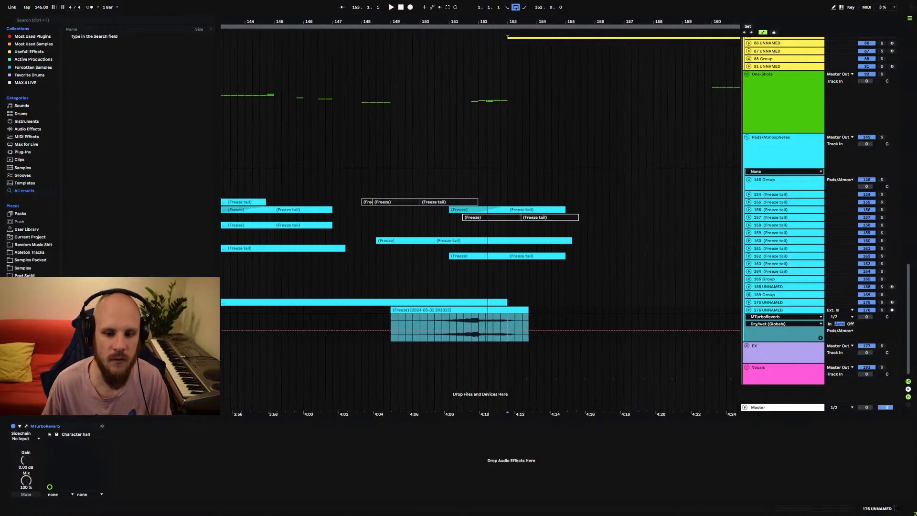
pyautogui.click(191, 443)
pyautogui.rightClick(191, 443)
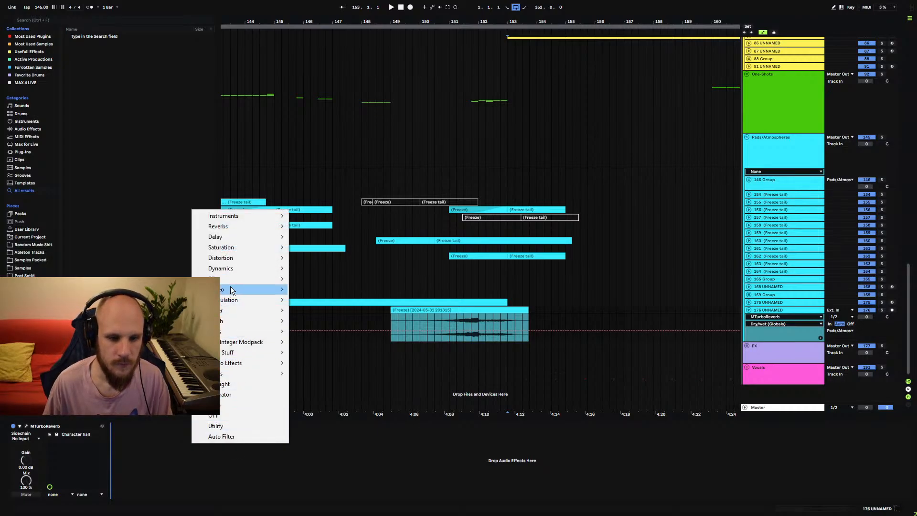
pyautogui.moveTo(233, 289)
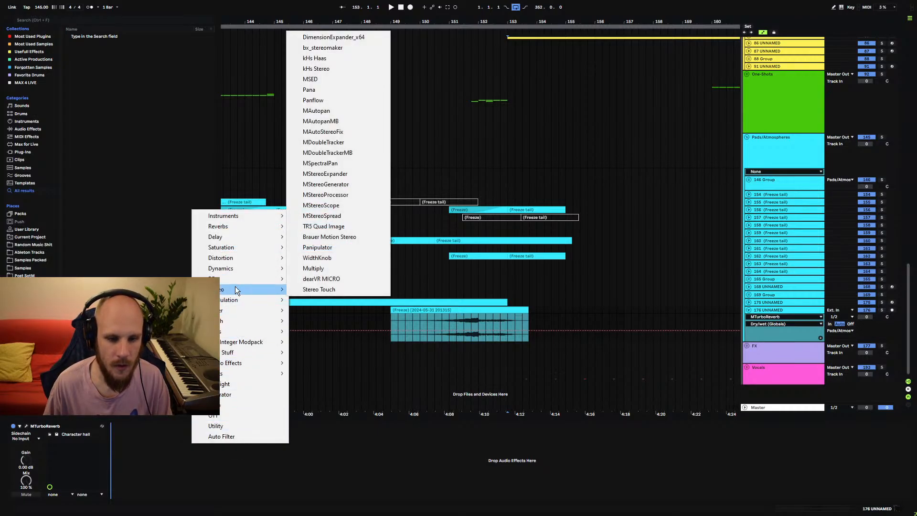
pyautogui.click(340, 217)
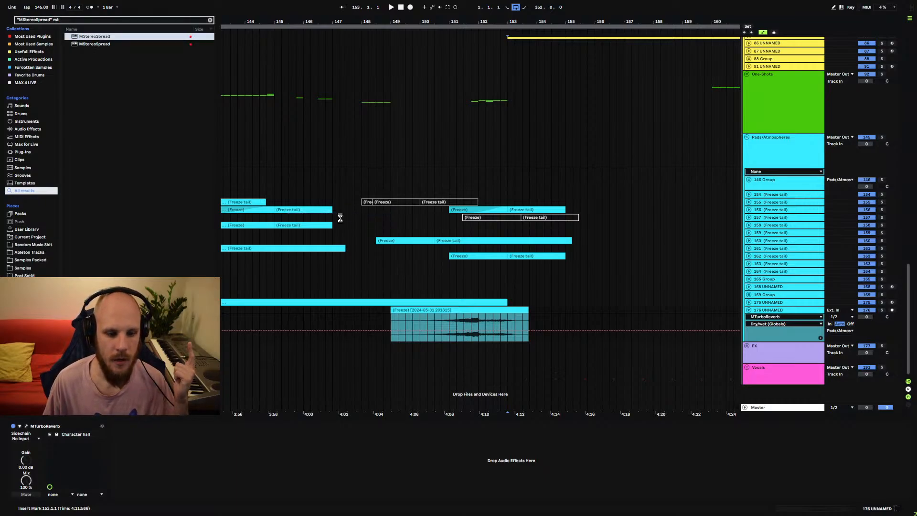
pyautogui.click(148, 426)
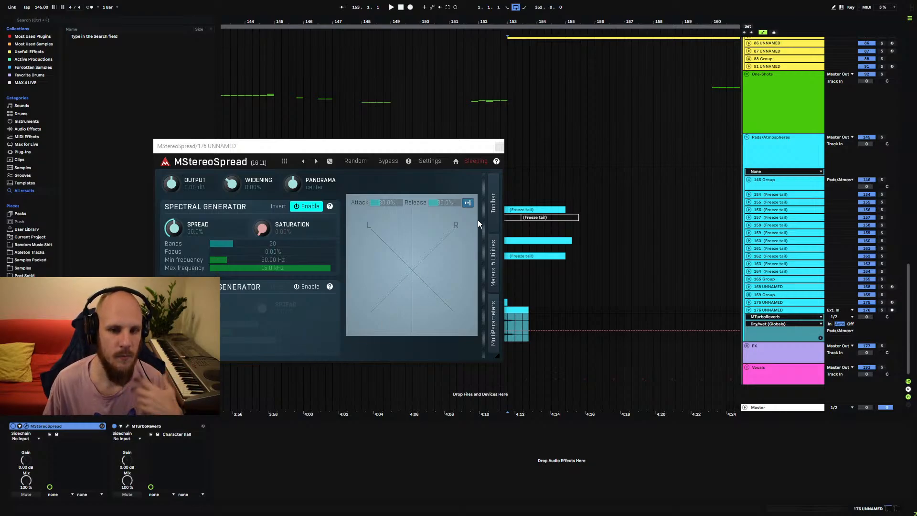
pyautogui.click(499, 147)
pyautogui.click(396, 320)
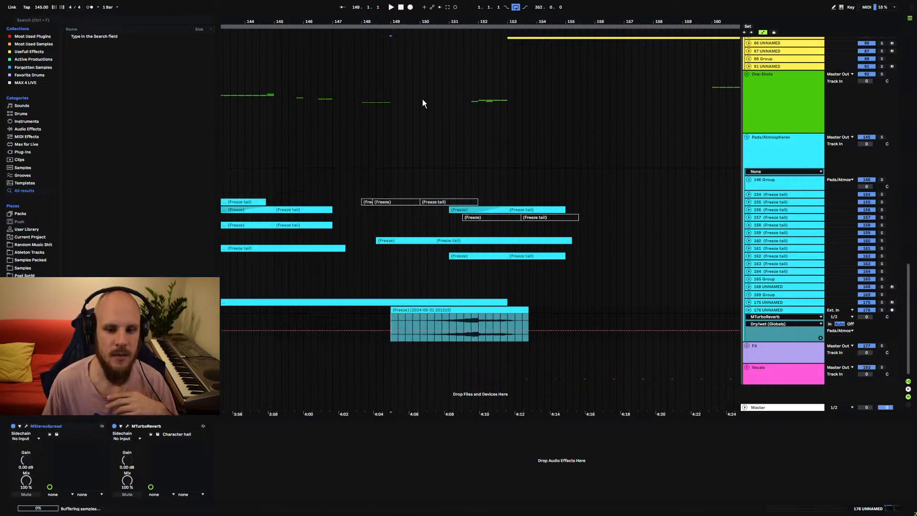
# - Examine how the drum and bass tracks are arranged in the intro from bar 1 and in the section from bar 49 to 65
pyautogui.moveTo(430, 19); pyautogui.dragTo(430, 2)
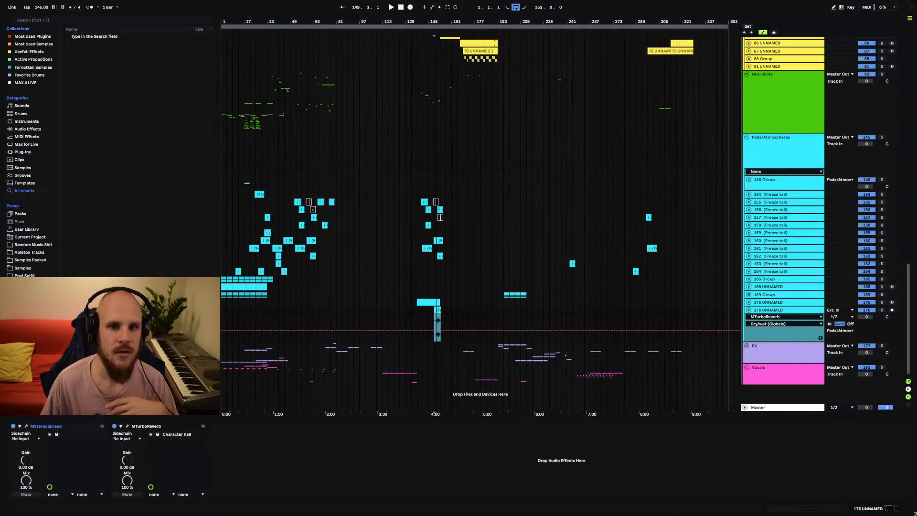
pyautogui.scroll(15, 380, 206)
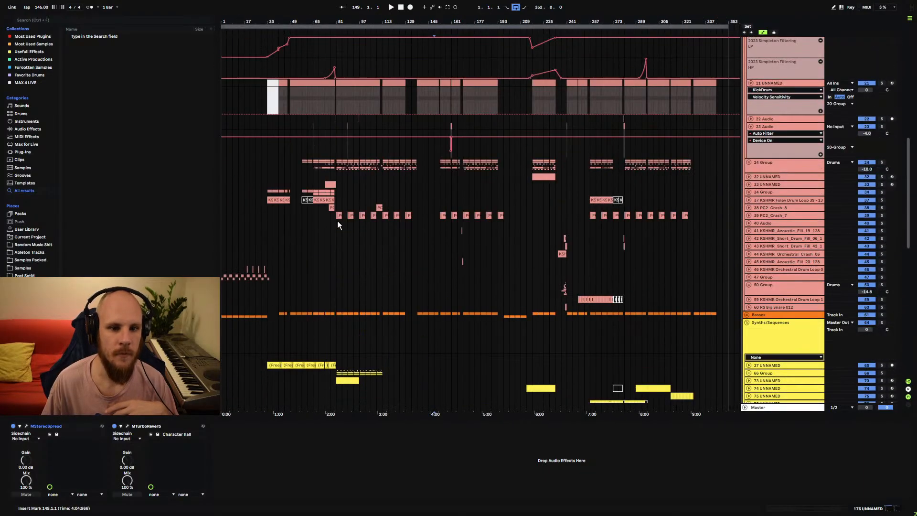
pyautogui.scroll(4, 338, 223)
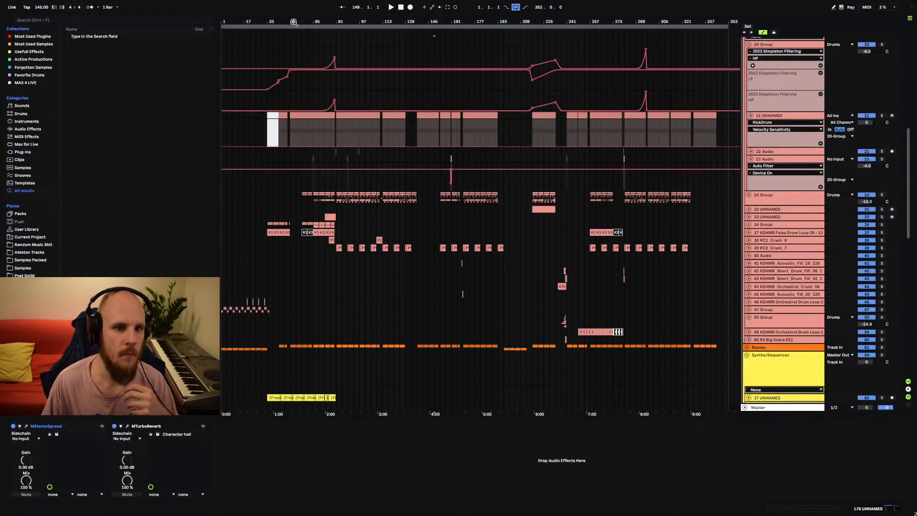
pyautogui.moveTo(294, 22); pyautogui.dragTo(317, 94)
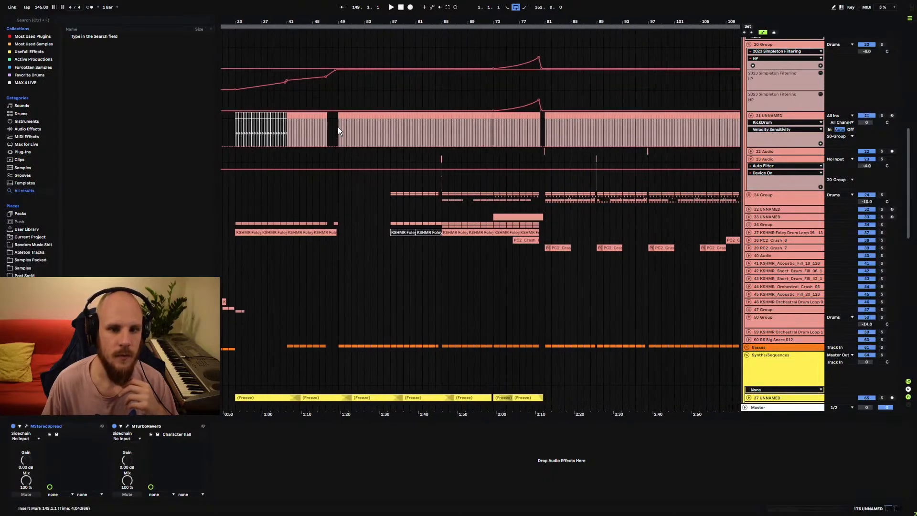
pyautogui.moveTo(338, 151); pyautogui.dragTo(440, 343)
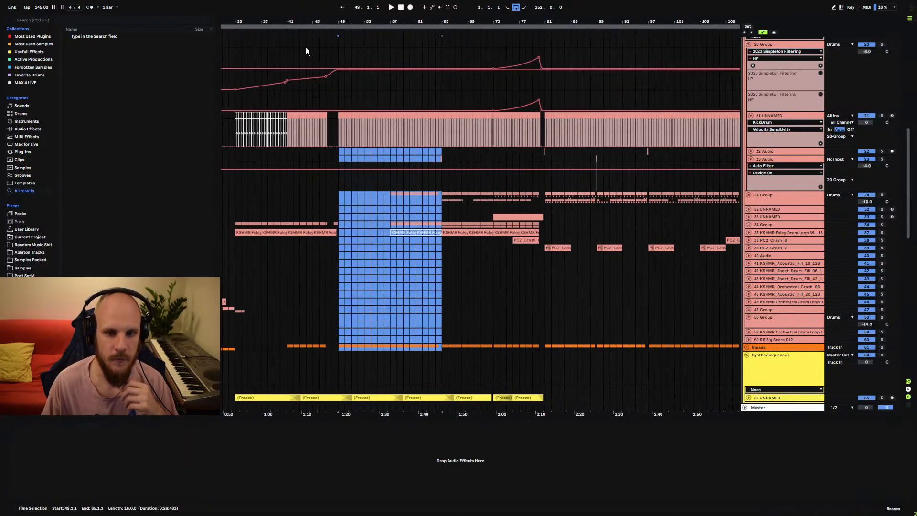
pyautogui.hscroll(-10, 268, 86)
pyautogui.moveTo(226, 115); pyautogui.dragTo(285, 258)
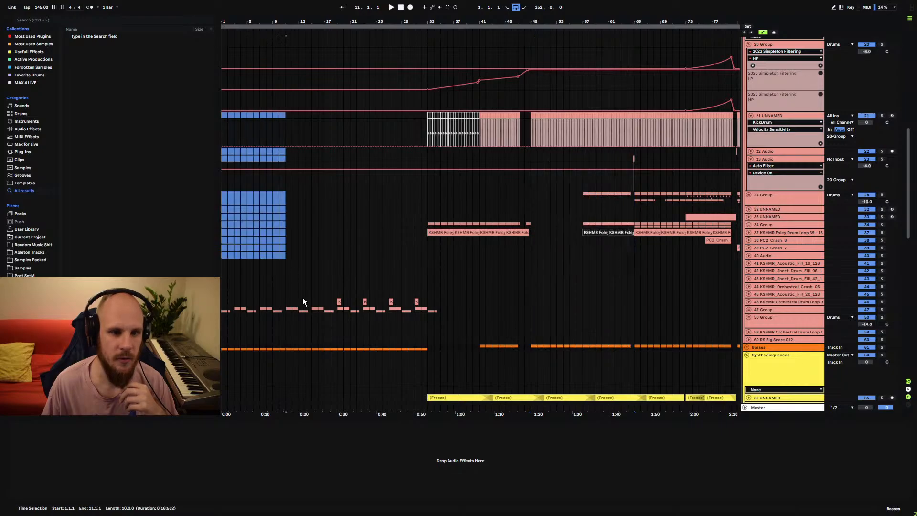
pyautogui.moveTo(302, 297); pyautogui.dragTo(316, 376)
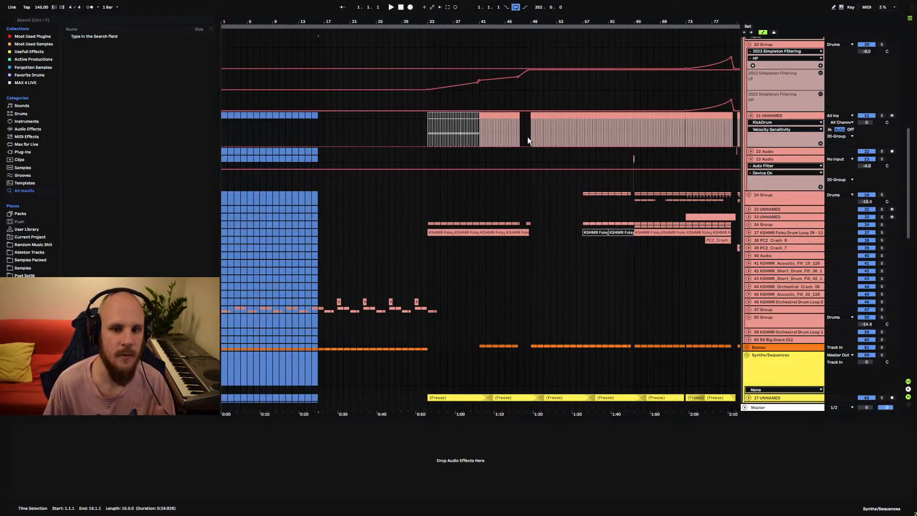
pyautogui.moveTo(530, 148); pyautogui.dragTo(634, 372)
pyautogui.click(617, 367)
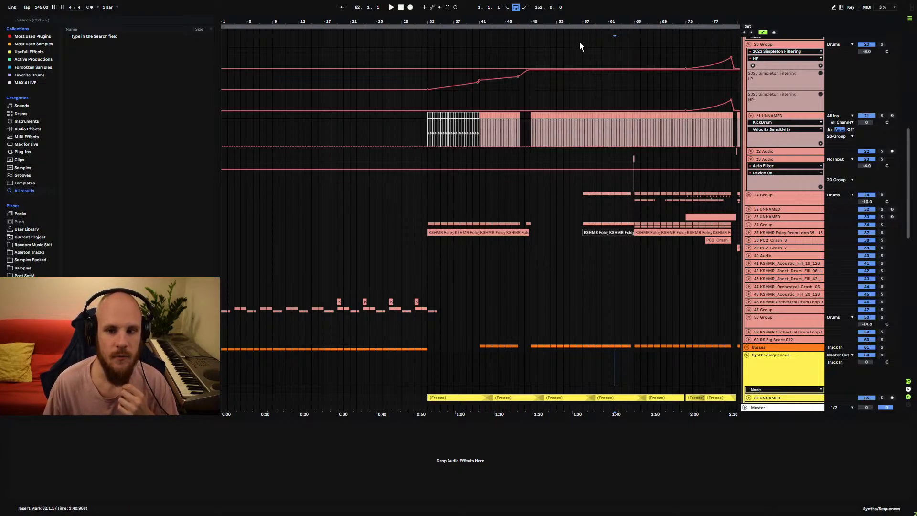
# - Examine how the Synths/Sequences layers follow one another through the arrangement, selecting the clips of 66 Group and tracks 73 to 87 in turn
pyautogui.moveTo(570, 23); pyautogui.dragTo(570, 0)
pyautogui.scroll(-8, 397, 247)
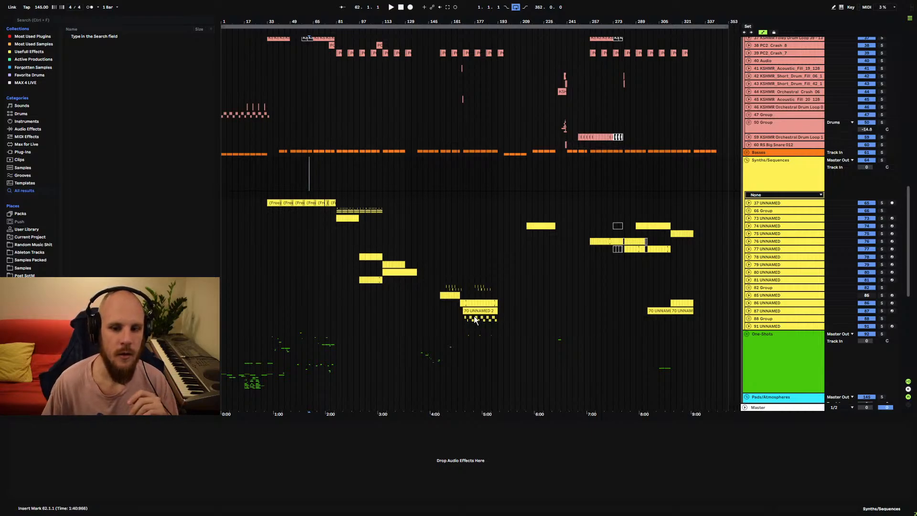
pyautogui.scroll(-3, 447, 311)
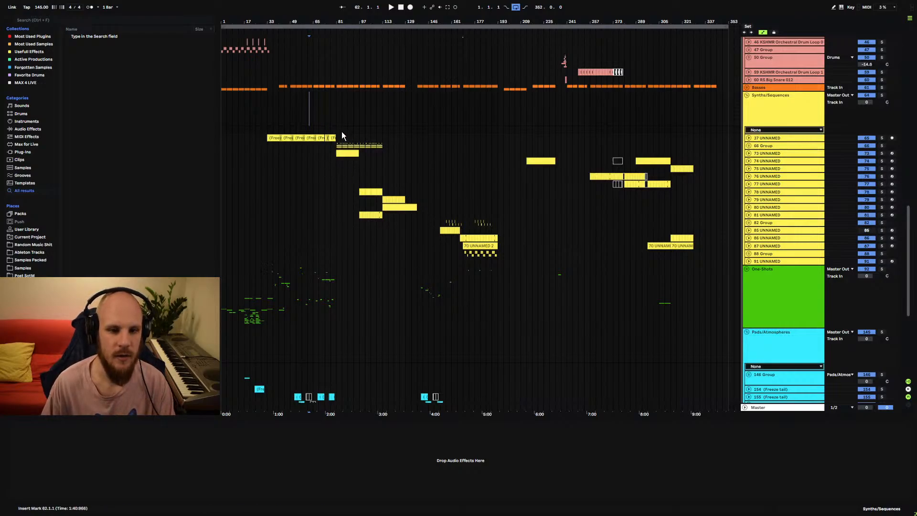
pyautogui.moveTo(337, 146); pyautogui.dragTo(390, 151)
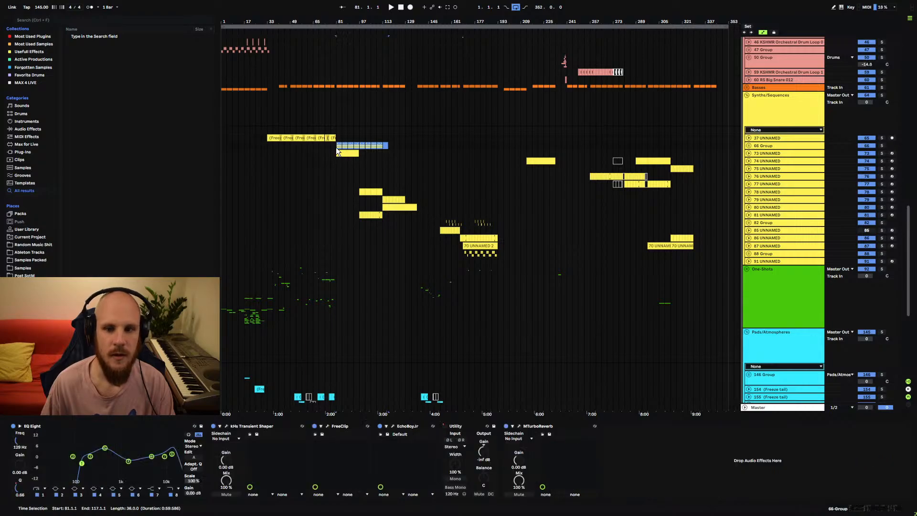
pyautogui.moveTo(333, 153); pyautogui.dragTo(363, 153)
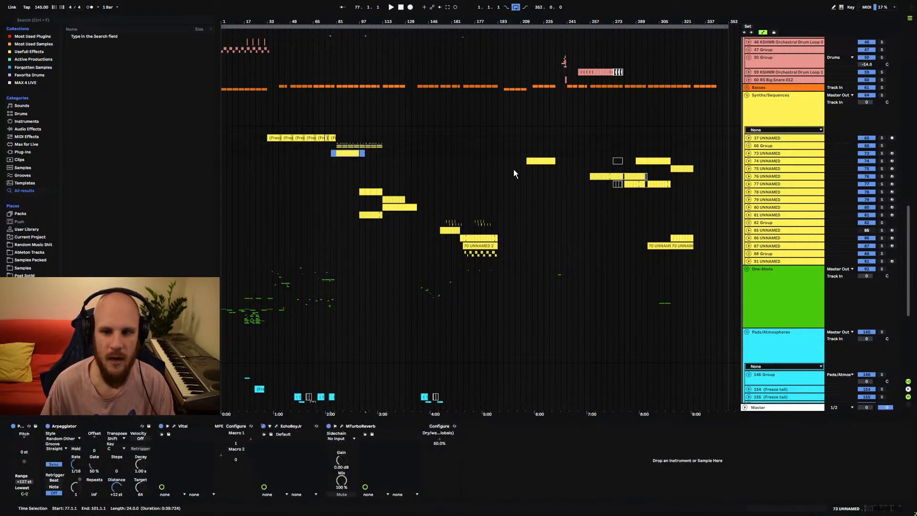
pyautogui.moveTo(352, 191); pyautogui.dragTo(652, 191)
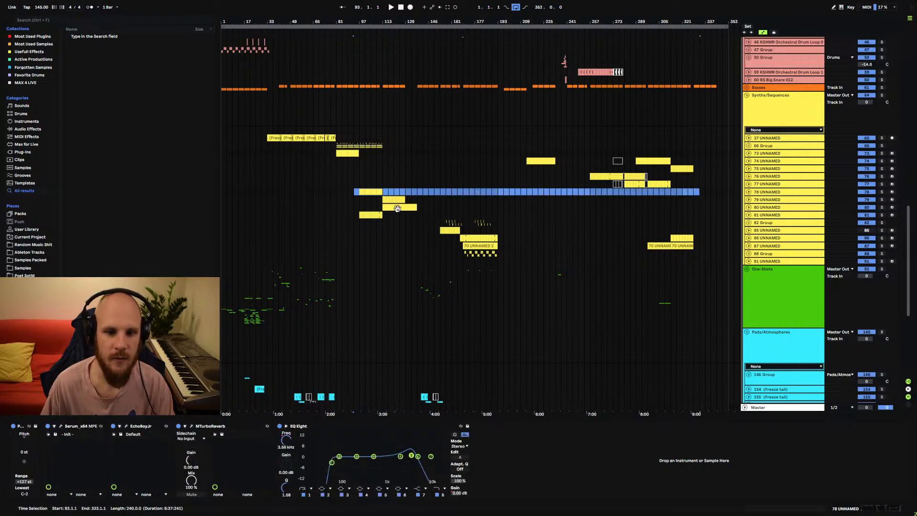
pyautogui.moveTo(371, 199); pyautogui.dragTo(624, 214)
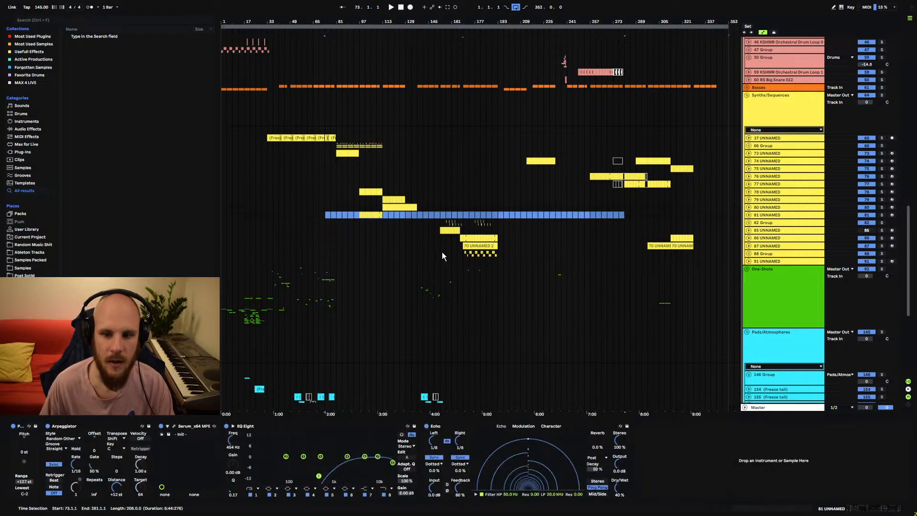
pyautogui.moveTo(442, 252); pyautogui.dragTo(603, 256)
pyautogui.moveTo(452, 240); pyautogui.dragTo(710, 248)
pyautogui.click(601, 246)
pyautogui.click(709, 247)
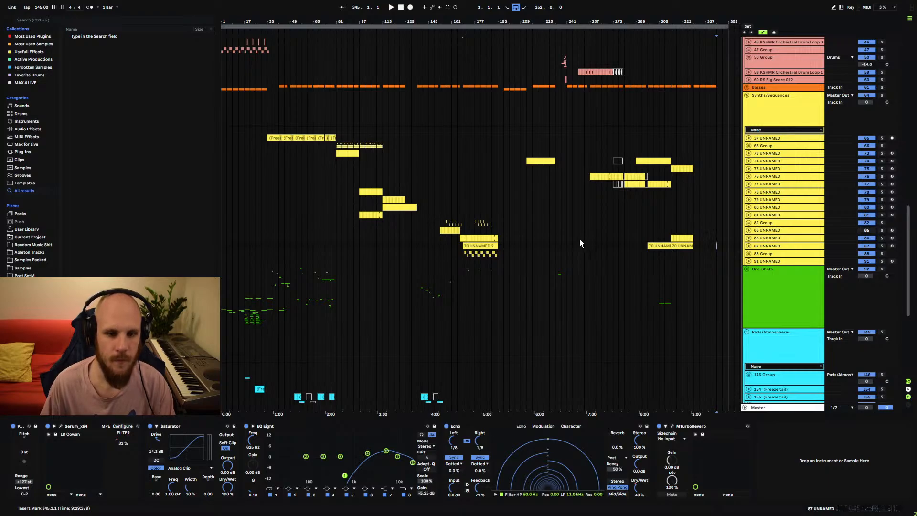
# - Examine the frozen clips on track 37 UNNAMED and the synth section from bar 49 to 81
pyautogui.moveTo(262, 138); pyautogui.dragTo(386, 137)
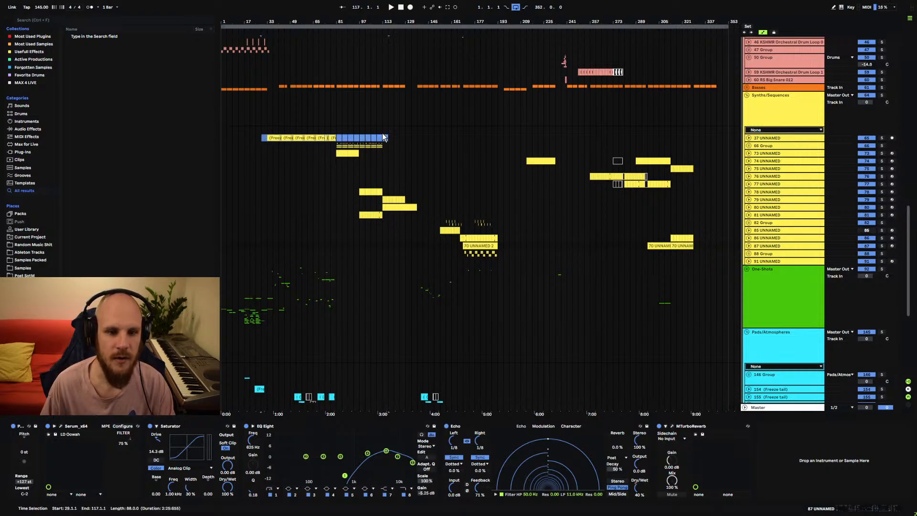
pyautogui.click(317, 148)
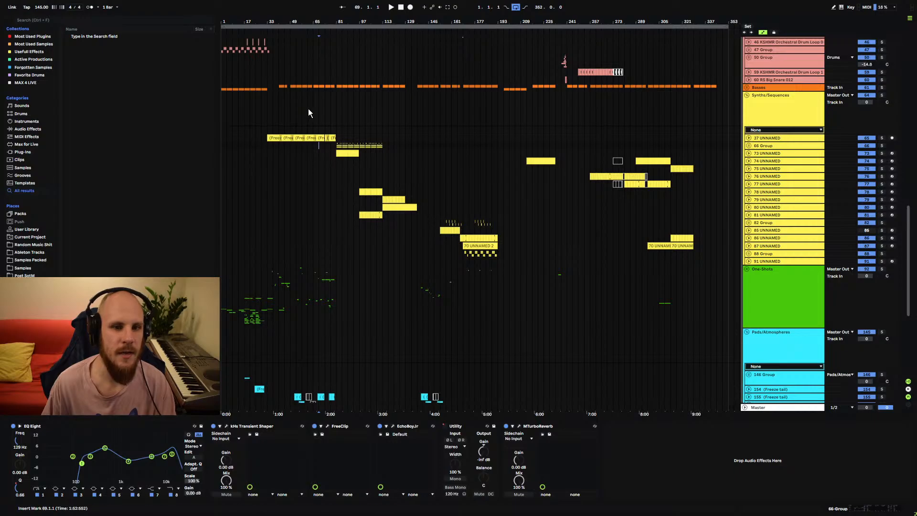
pyautogui.moveTo(289, 22); pyautogui.dragTo(602, 263)
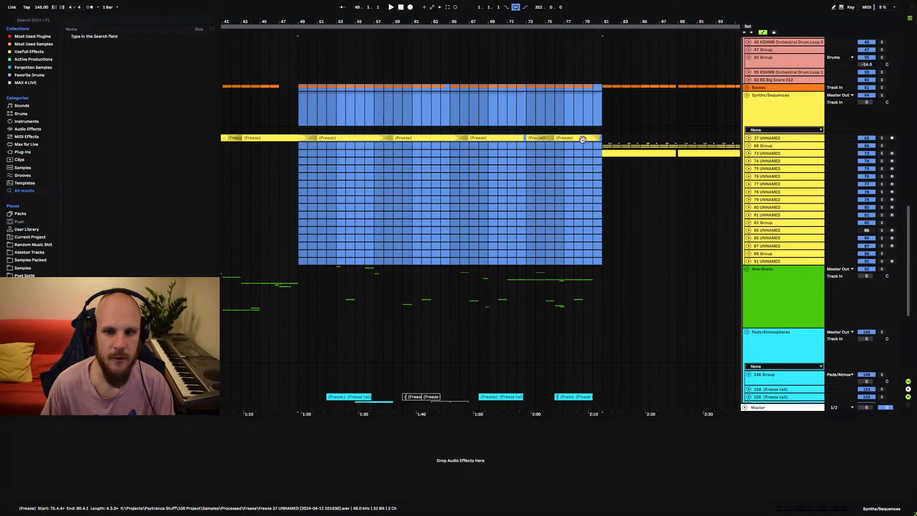
pyautogui.click(515, 115)
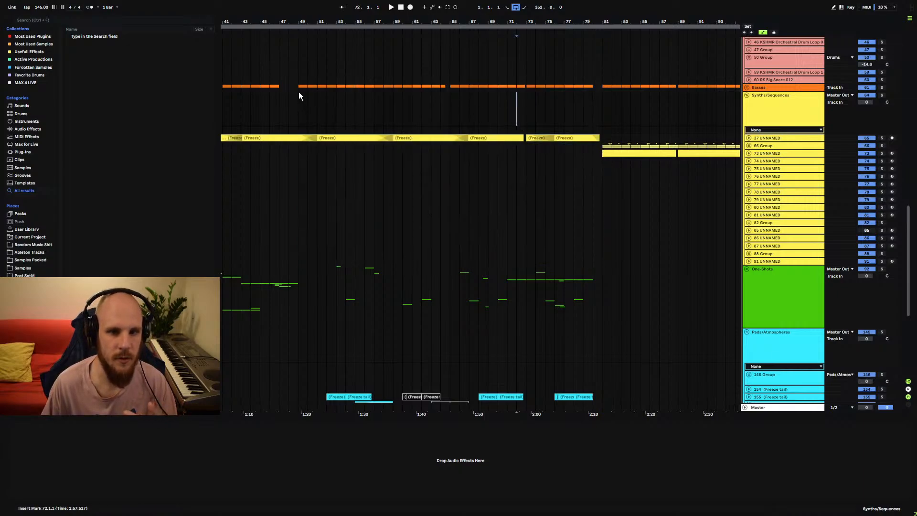
pyautogui.moveTo(299, 96); pyautogui.dragTo(603, 145)
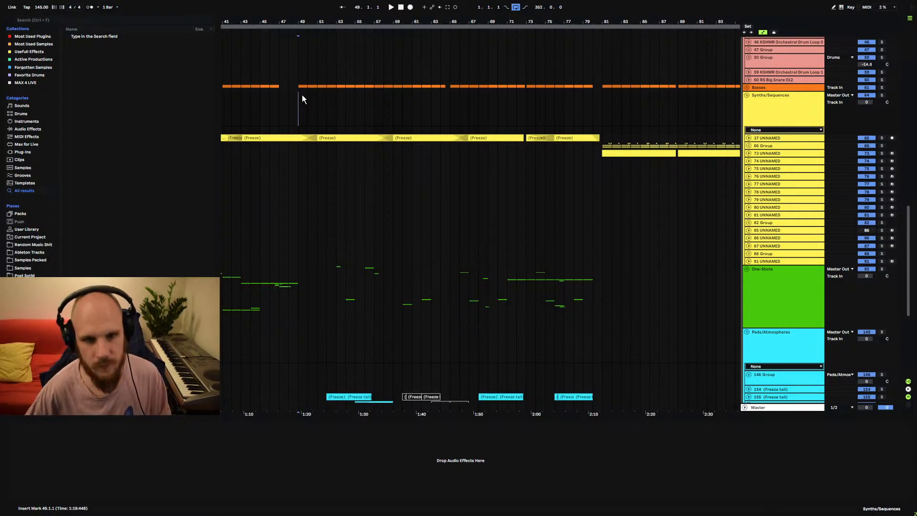
# - Solo track 37 UNNAMED and play its frozen sequence from bar 49
pyautogui.moveTo(329, 20); pyautogui.dragTo(282, 21)
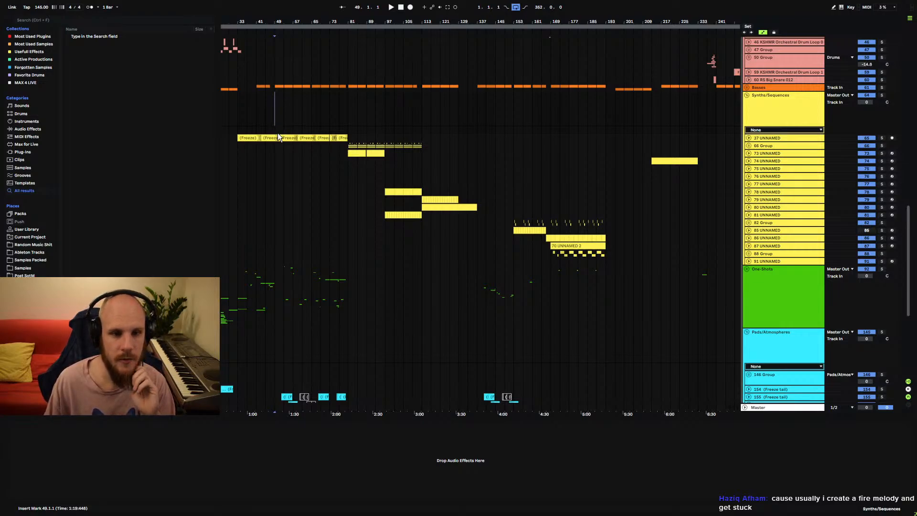
pyautogui.click(773, 138)
pyautogui.click(881, 139)
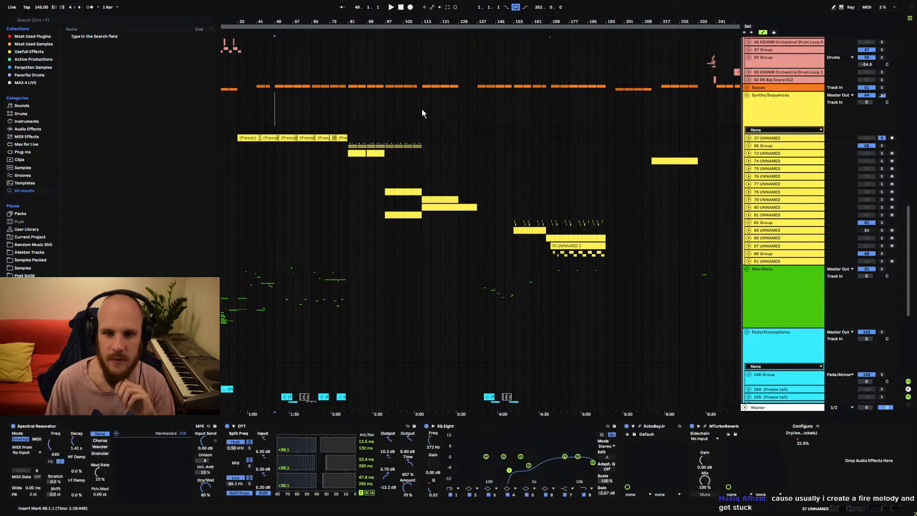
pyautogui.press('space')
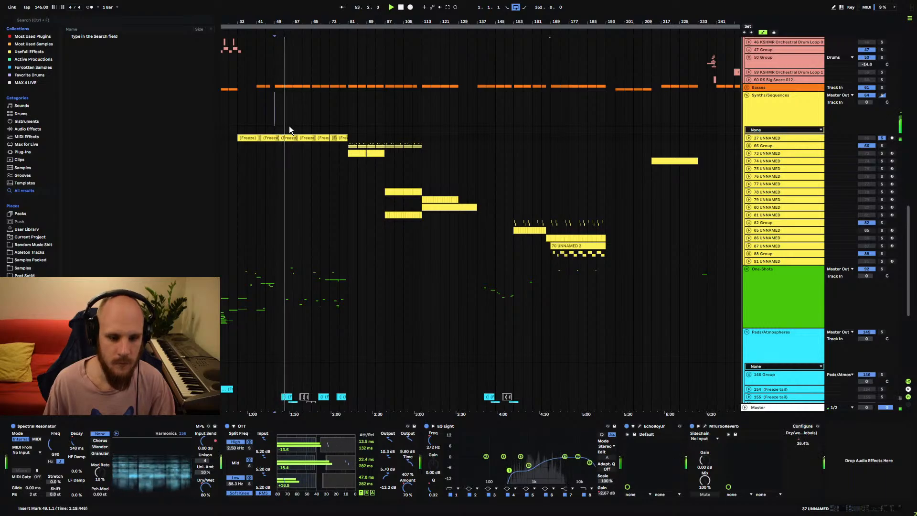
pyautogui.press('space')
# - Examine where track 37 UNNAMED plays, comparing bars 1 to 17, 33 to 49 and the full stretch from 33 to 81
pyautogui.moveTo(349, 138); pyautogui.dragTo(239, 138)
pyautogui.moveTo(269, 21); pyautogui.dragTo(326, 22)
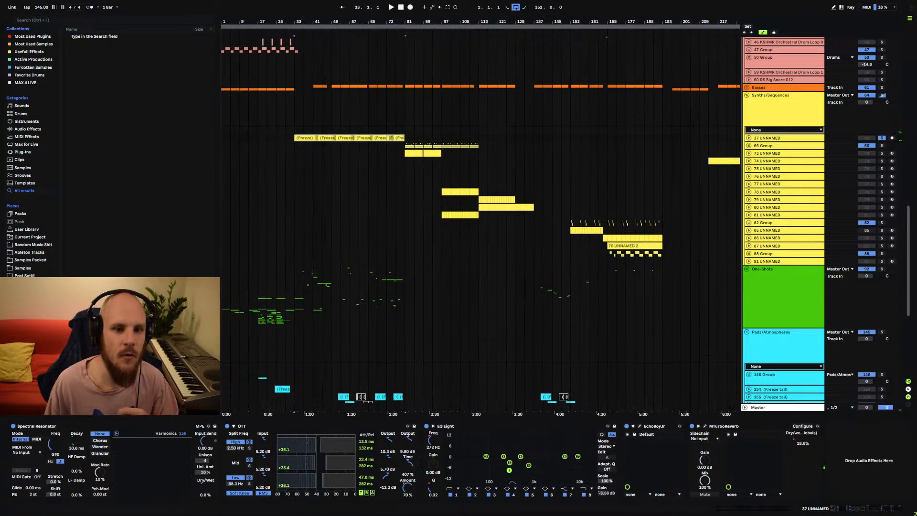
pyautogui.moveTo(232, 20); pyautogui.dragTo(242, 21)
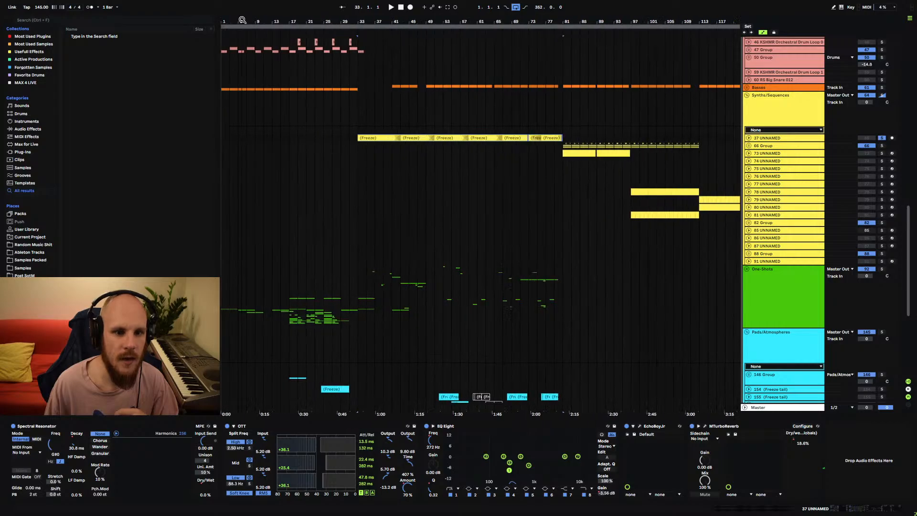
pyautogui.moveTo(223, 137); pyautogui.dragTo(288, 138)
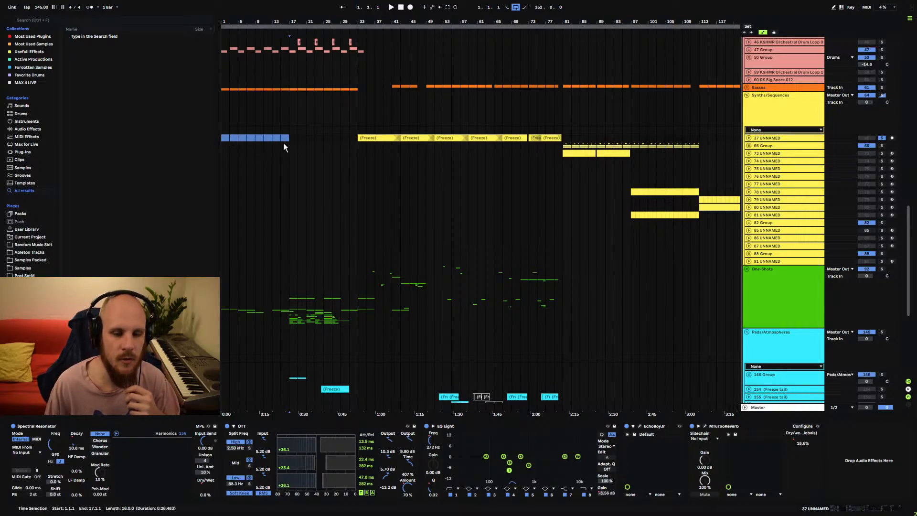
pyautogui.moveTo(359, 139); pyautogui.dragTo(428, 139)
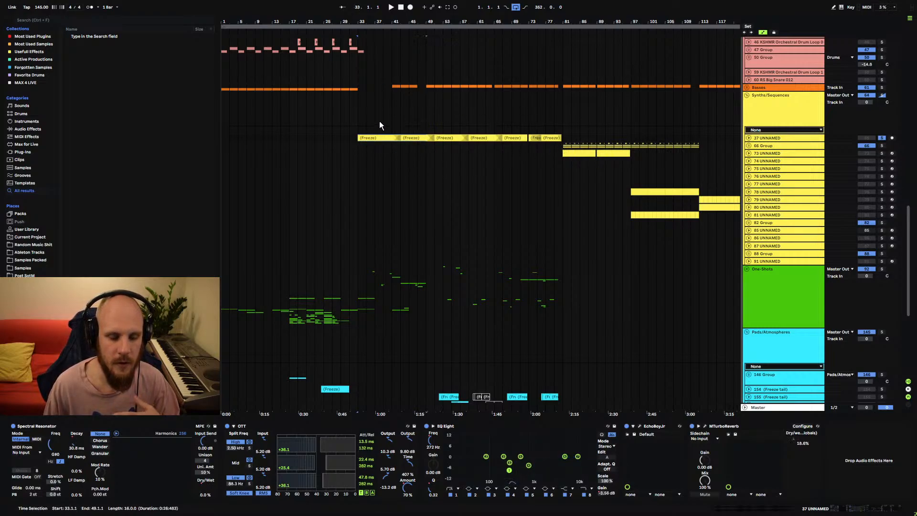
pyautogui.click(354, 139)
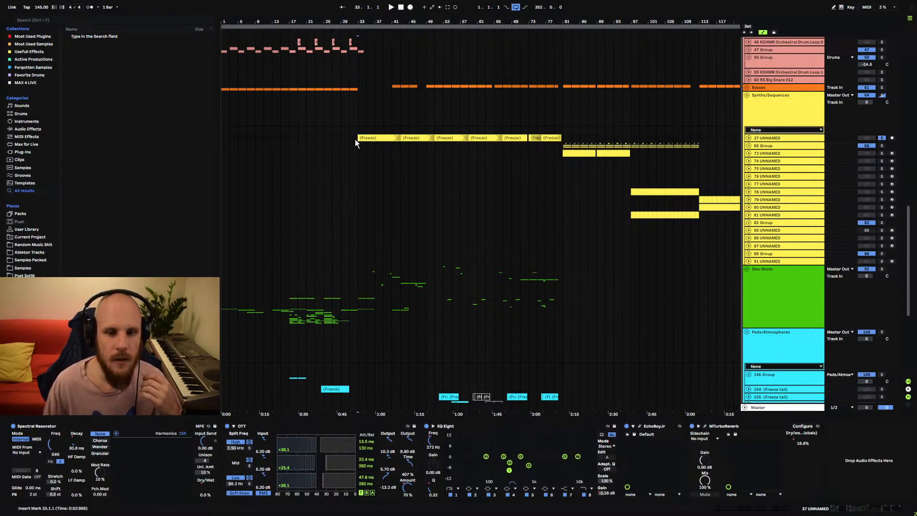
pyautogui.moveTo(354, 139); pyautogui.dragTo(565, 144)
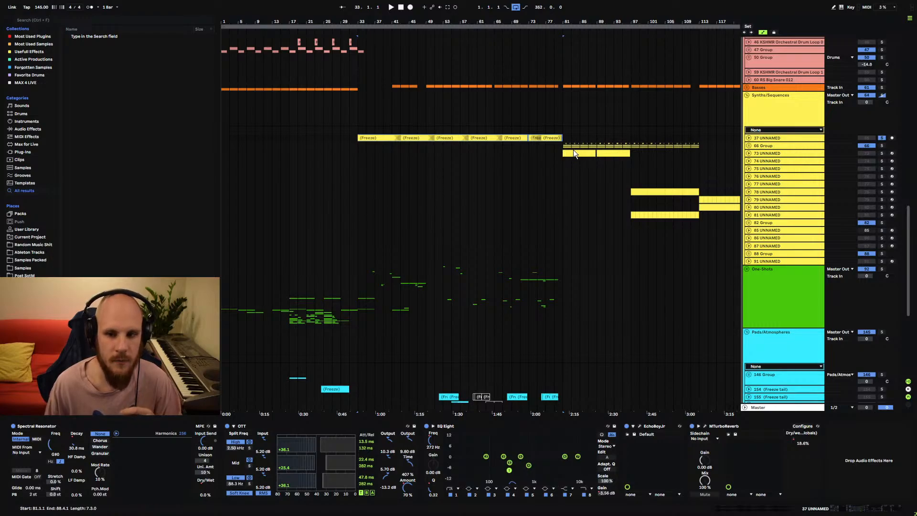
# - Examine the synth layers between bars 81 and 113, selecting the clips of 66 Group, track 73 and tracks 78 to 82 in turn
pyautogui.moveTo(563, 144); pyautogui.dragTo(687, 148)
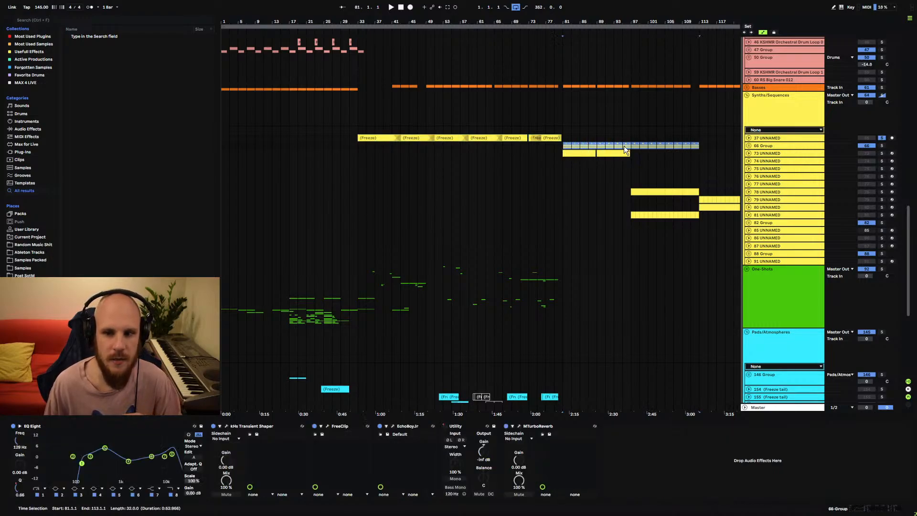
pyautogui.moveTo(554, 154); pyautogui.dragTo(633, 158)
pyautogui.moveTo(625, 192); pyautogui.dragTo(699, 223)
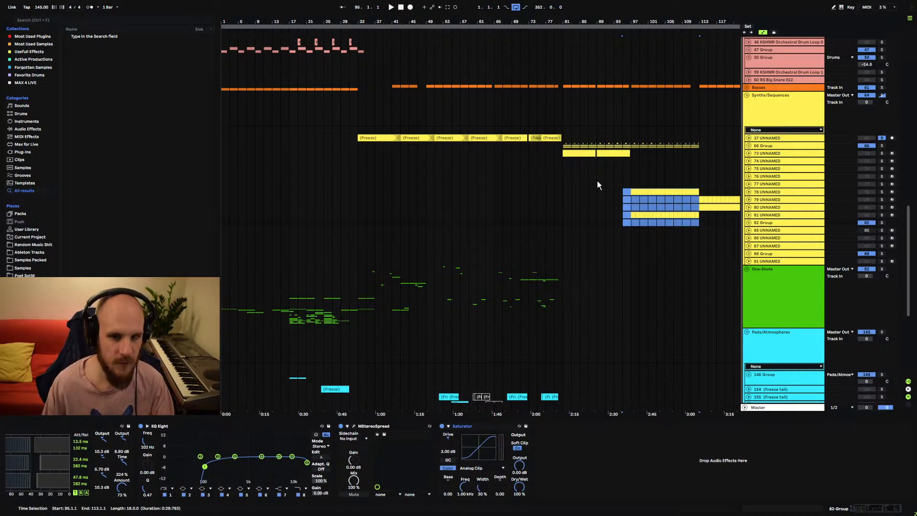
pyautogui.click(627, 191)
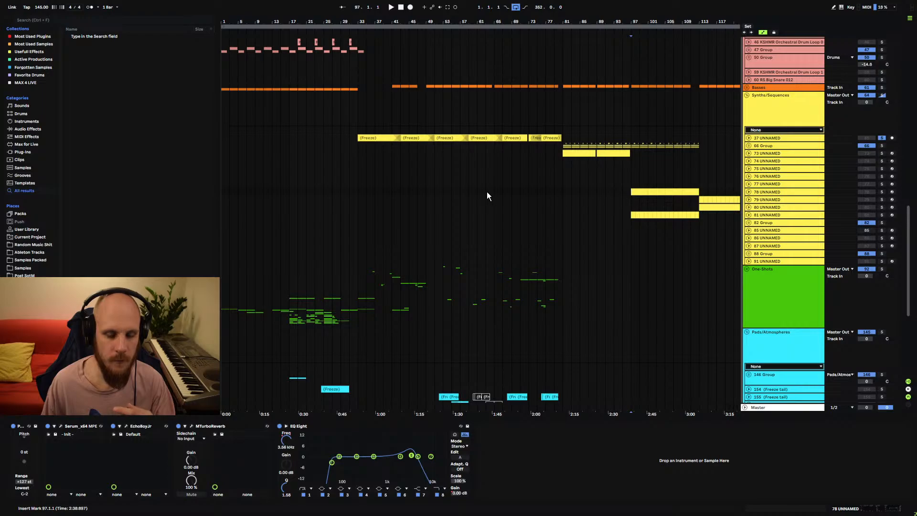
# - Examine how the drum, bass and synth layers spread over the whole arrangement, up to the empty range after bar 353
pyautogui.moveTo(631, 24); pyautogui.dragTo(360, 23)
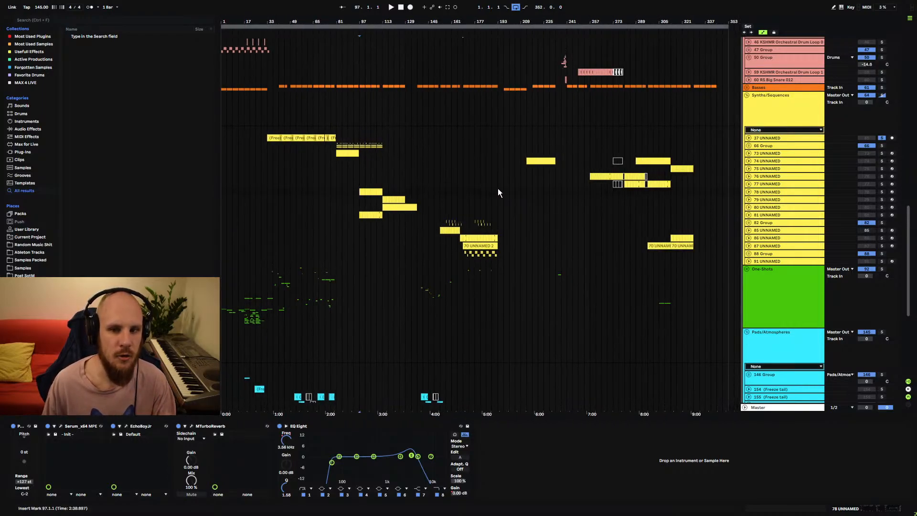
pyautogui.scroll(3, 518, 118)
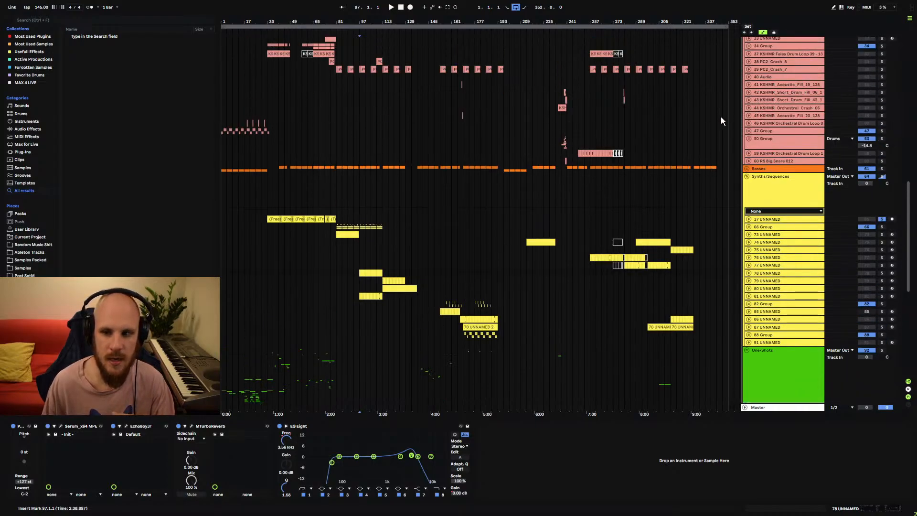
pyautogui.moveTo(729, 170); pyautogui.dragTo(858, 187)
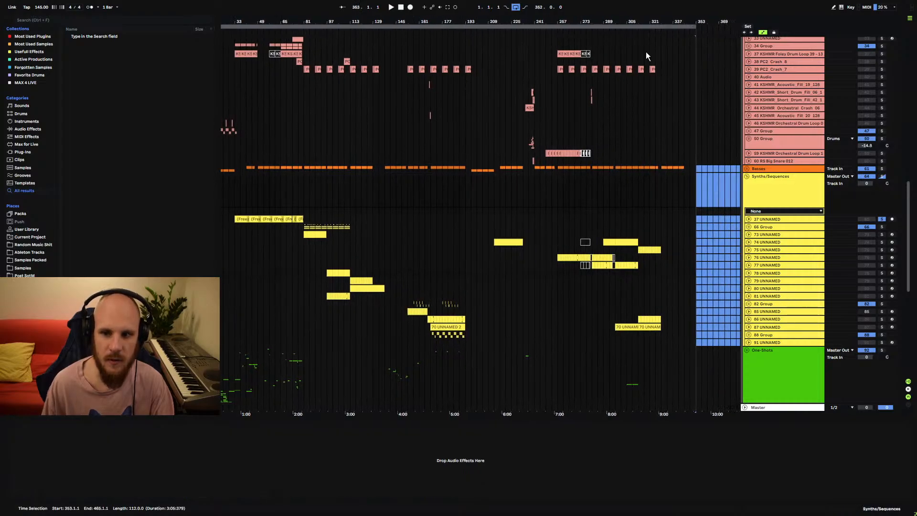
pyautogui.moveTo(536, 23); pyautogui.dragTo(536, 10)
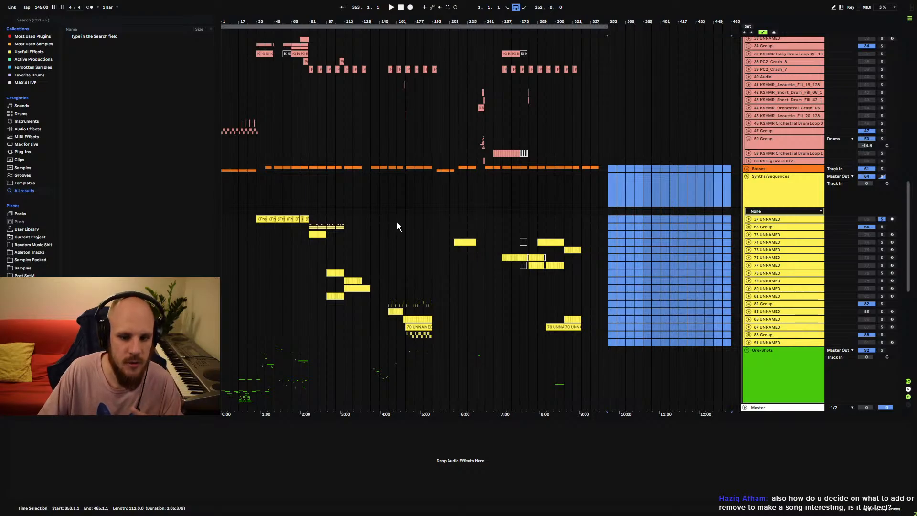
pyautogui.scroll(-3, 396, 222)
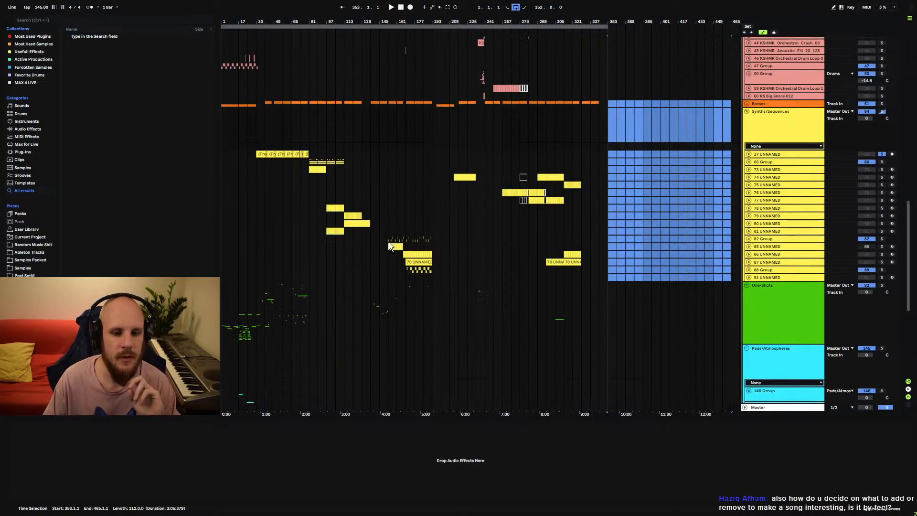
# - Examine the short clips of 82 Group between bars 153 and 193
pyautogui.click(385, 238)
pyautogui.moveTo(383, 238); pyautogui.dragTo(430, 239)
pyautogui.click(417, 239)
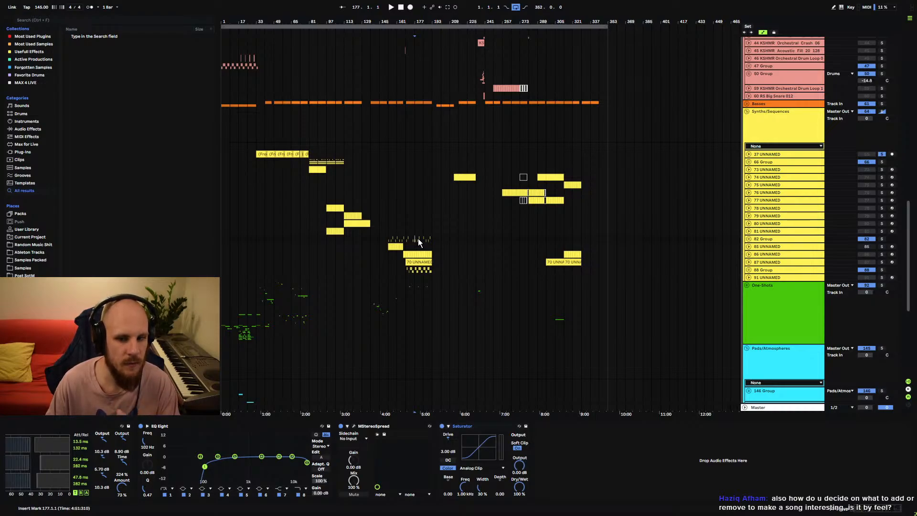
pyautogui.moveTo(385, 239); pyautogui.dragTo(431, 240)
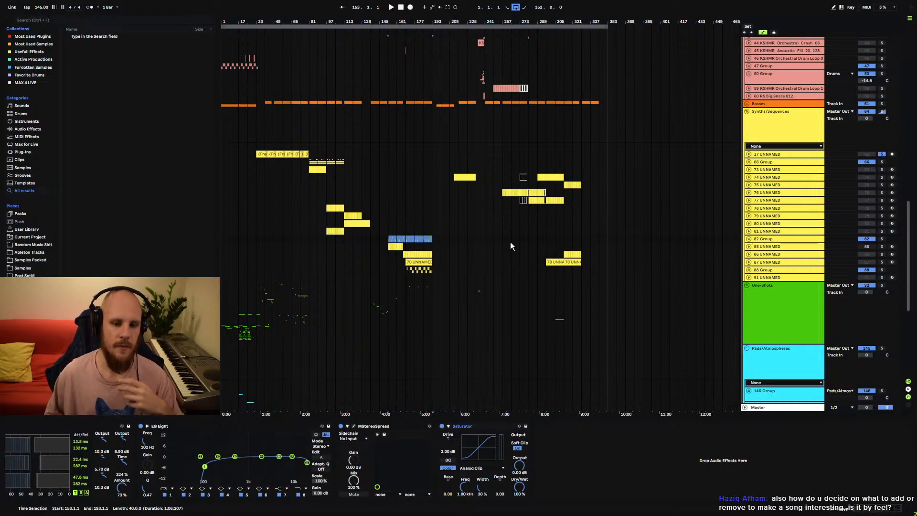
pyautogui.click(384, 237)
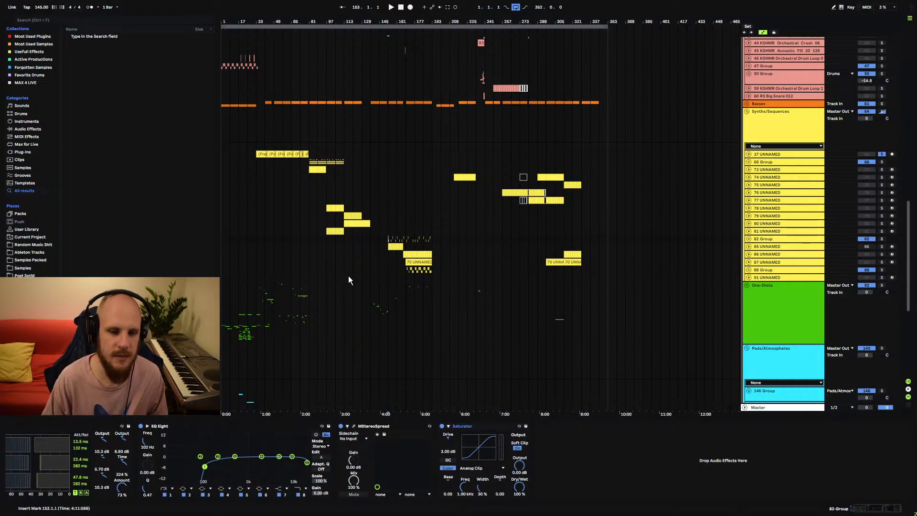
# - Unsolo track 37 UNNAMED and play the full arrangement from bar 97
pyautogui.click(328, 162)
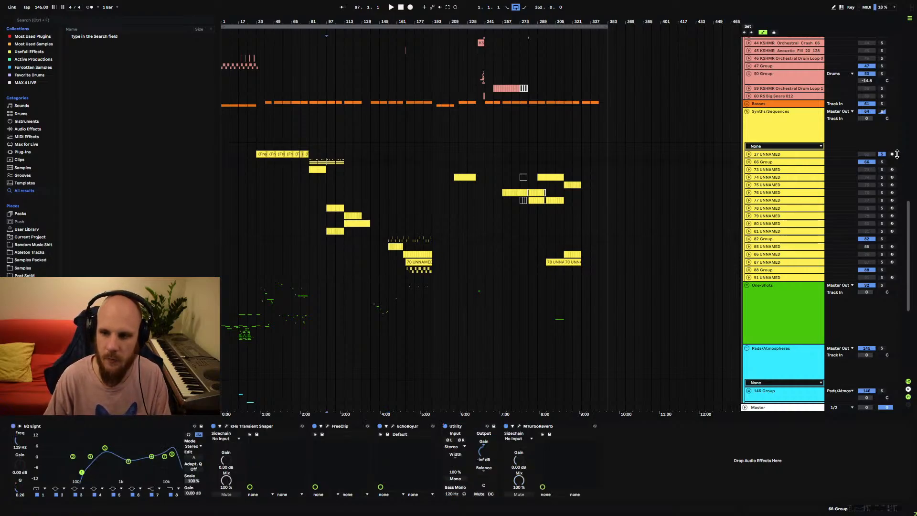
pyautogui.moveTo(324, 21); pyautogui.dragTo(387, 116)
pyautogui.press('space')
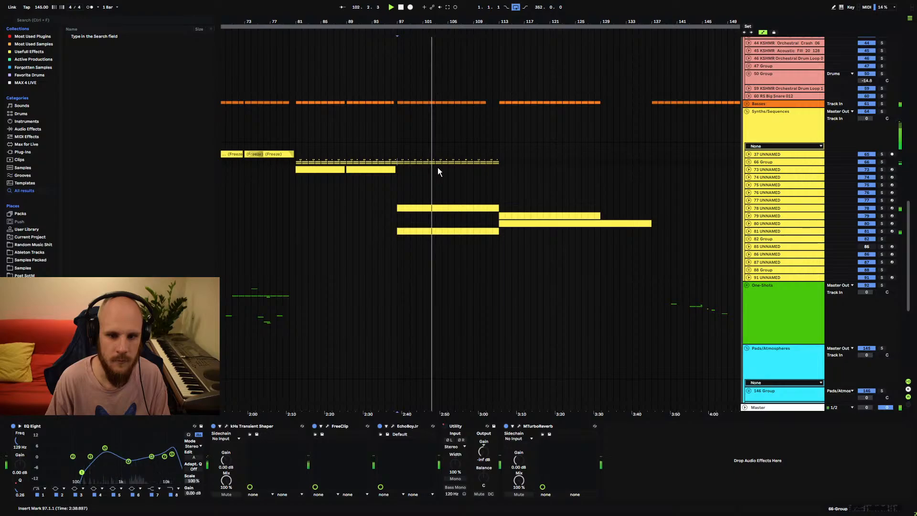
pyautogui.click(398, 162)
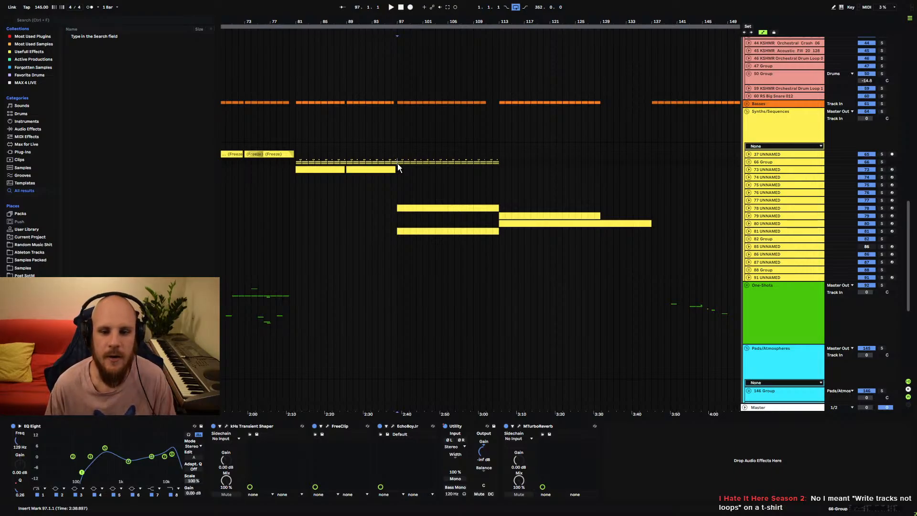
# - Examine the synth layers that play together from bar 97 to 113, from 66 Group down to track 81 UNNAMED
pyautogui.moveTo(398, 163); pyautogui.dragTo(492, 224)
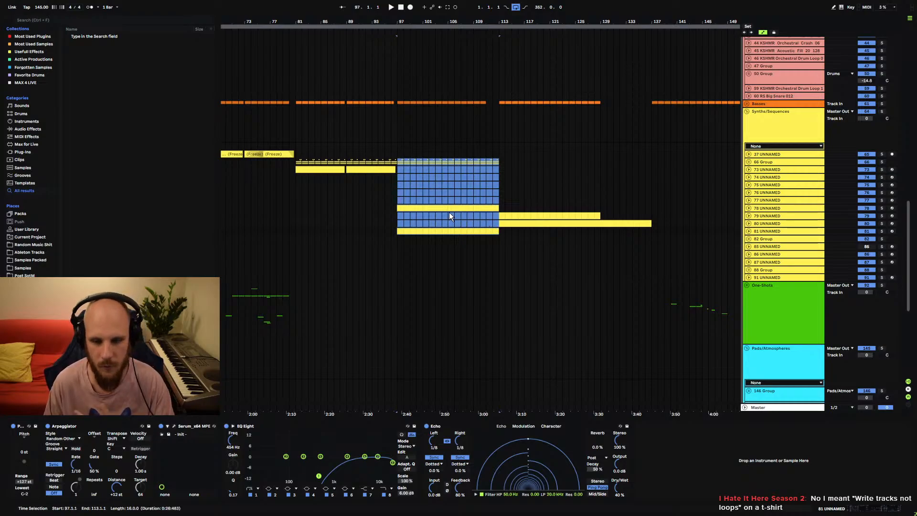
pyautogui.click(399, 164)
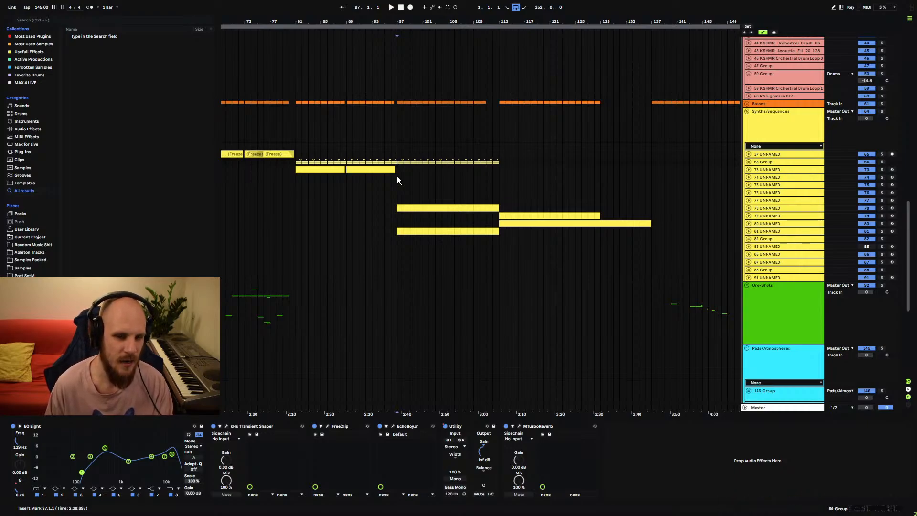
pyautogui.moveTo(397, 162); pyautogui.dragTo(498, 232)
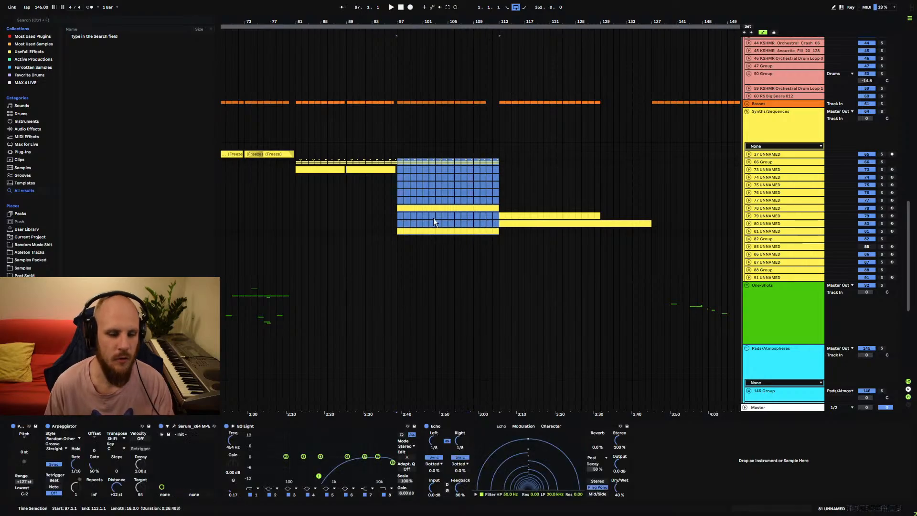
pyautogui.click(398, 164)
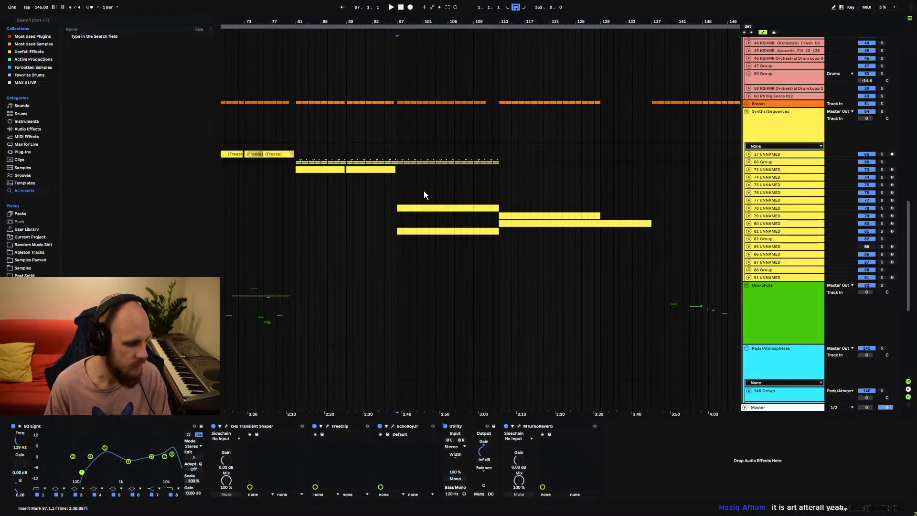
# - Examine the section from bar 137 to 153, looking over its synths, one-shots and pads/atmospheres
pyautogui.hscroll(10, 423, 191)
pyautogui.scroll(-5, 449, 191)
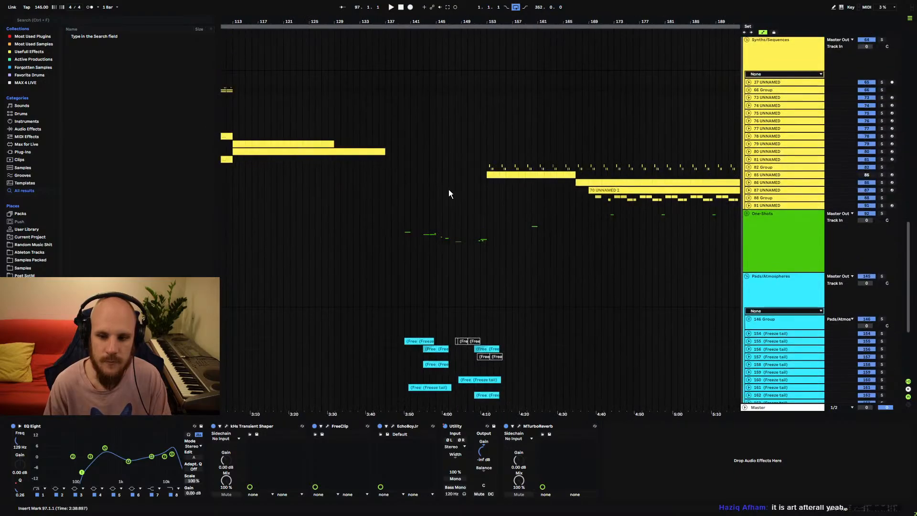
pyautogui.click(379, 219)
pyautogui.scroll(3, 382, 229)
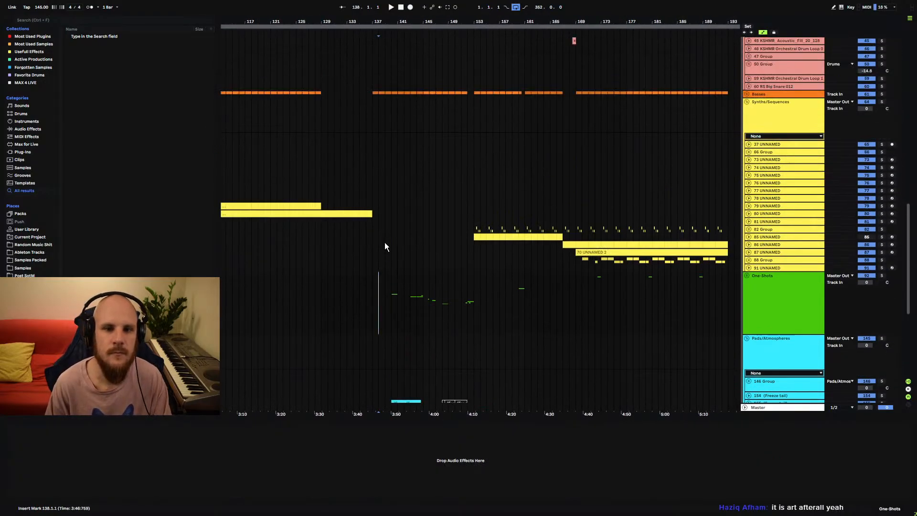
pyautogui.click(373, 284)
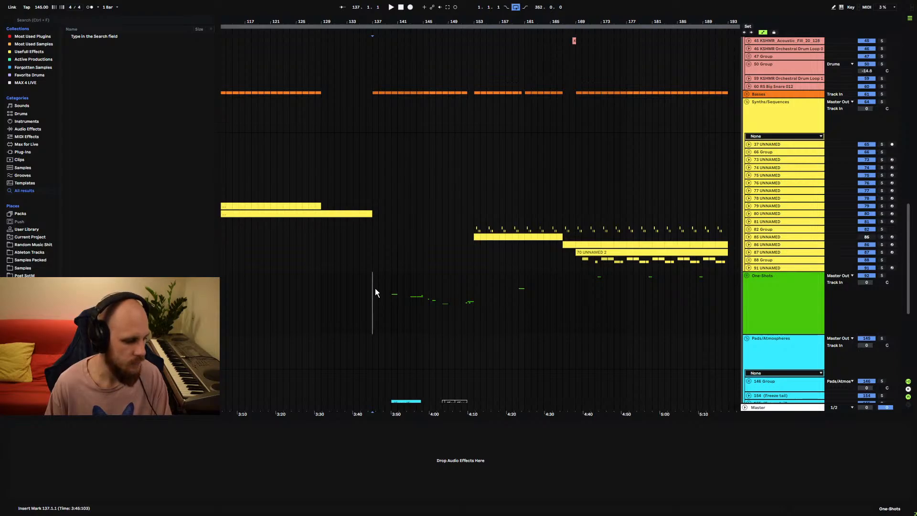
pyautogui.scroll(-5, 396, 289)
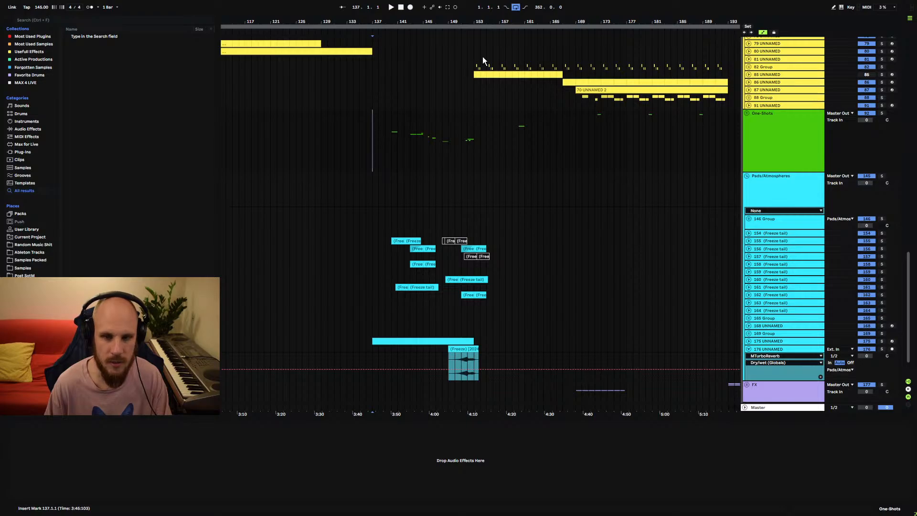
# - Shorten the frozen clip on track 176 UNNAMED so that it runs from bar 149 to bar 153
pyautogui.moveTo(470, 23); pyautogui.dragTo(481, 341)
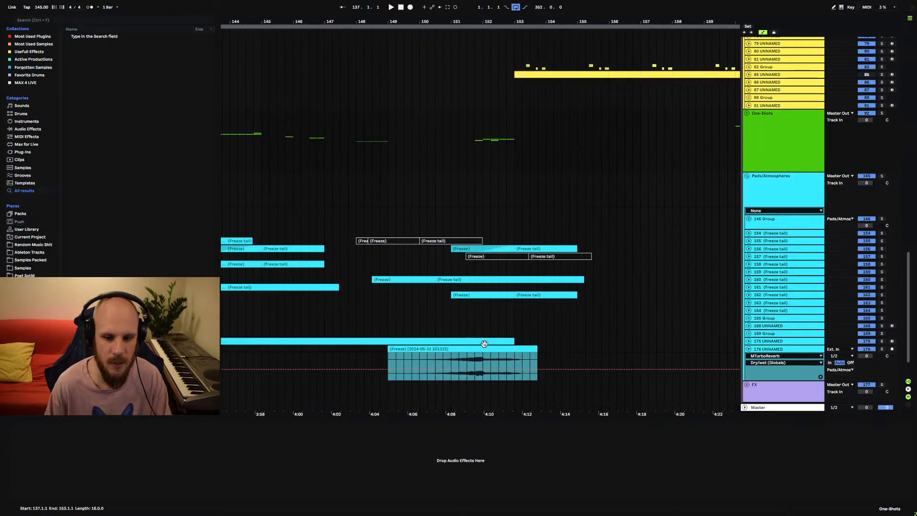
pyautogui.click(387, 357)
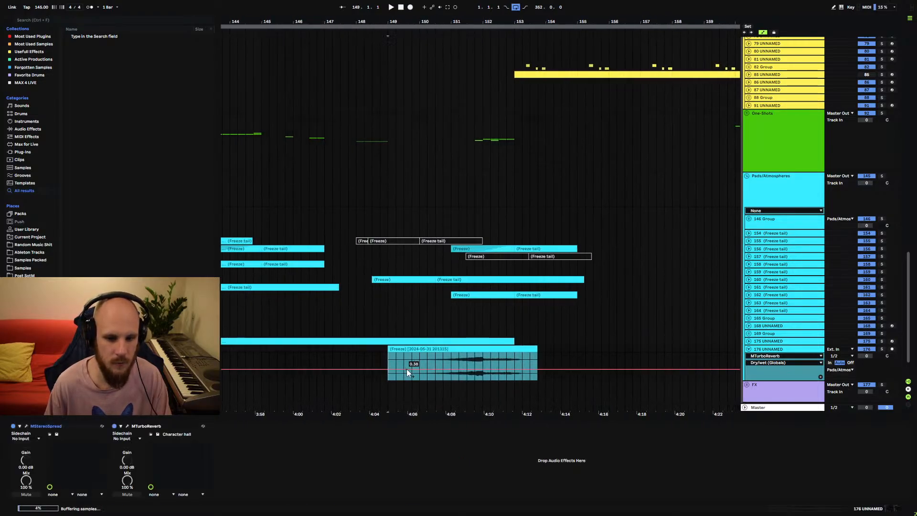
pyautogui.click(374, 461)
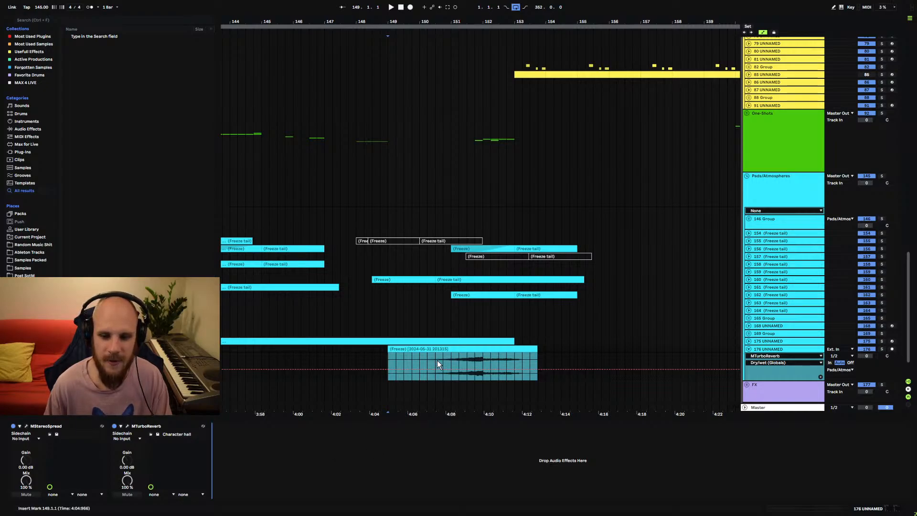
pyautogui.moveTo(537, 355); pyautogui.dragTo(515, 351)
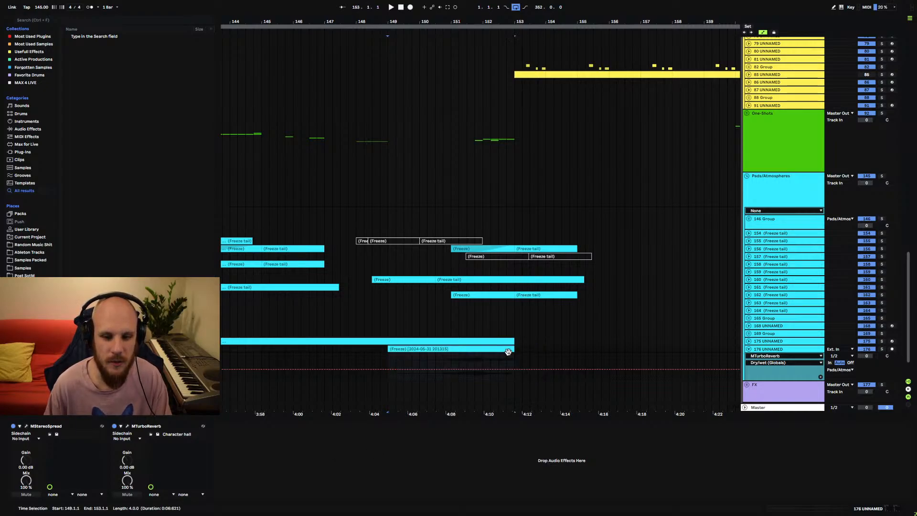
# - Automate the MTurboReverb dry/wet on track 176 UNNAMED to drop to 0% at bar 153
pyautogui.click(127, 426)
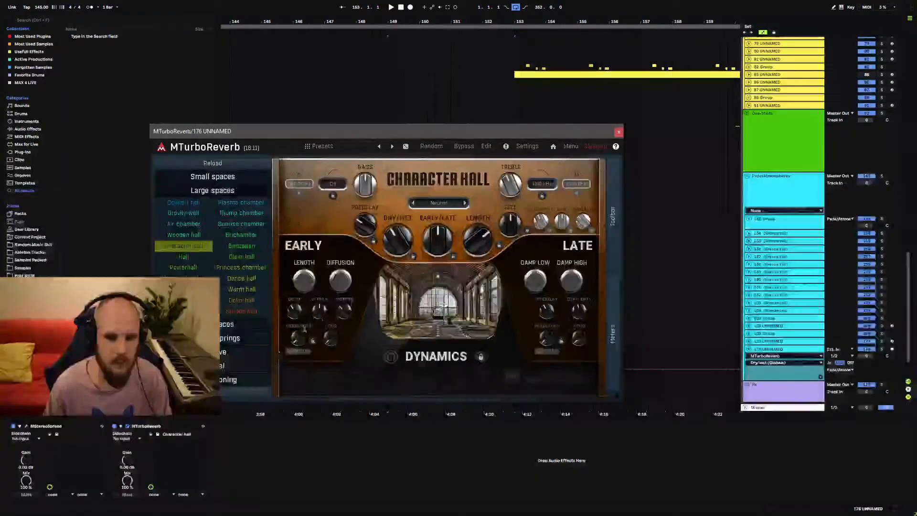
pyautogui.click(618, 131)
pyautogui.click(516, 369)
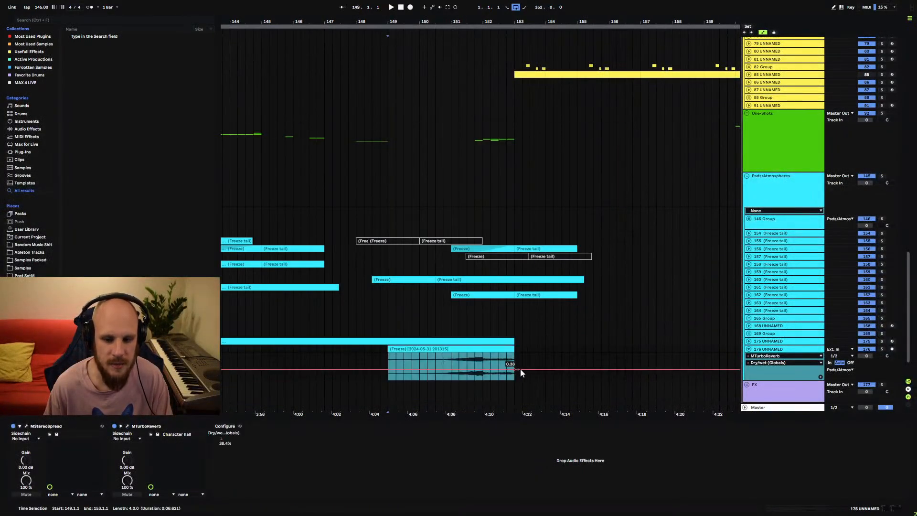
pyautogui.moveTo(521, 368); pyautogui.dragTo(516, 381)
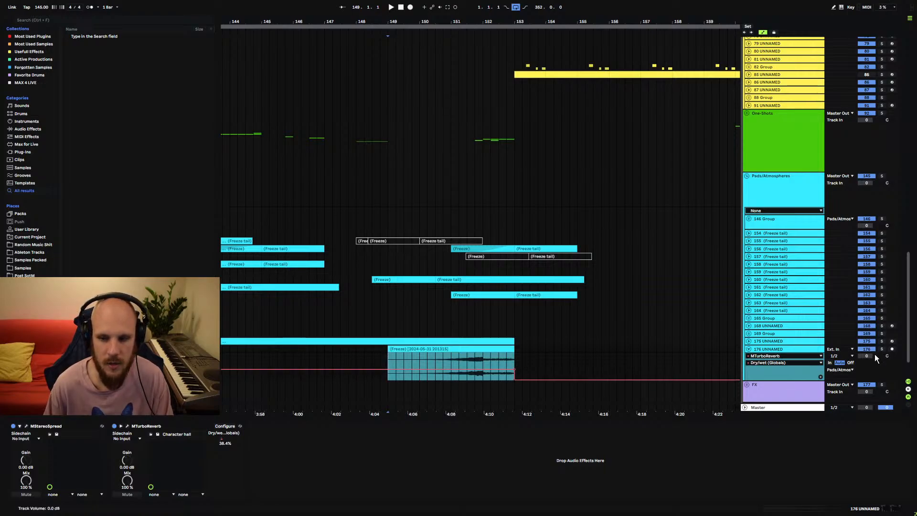
# - Set the volume of track 176 UNNAMED to -9.0 dB and play the transition from bar 149
pyautogui.moveTo(873, 357); pyautogui.dragTo(873, 371)
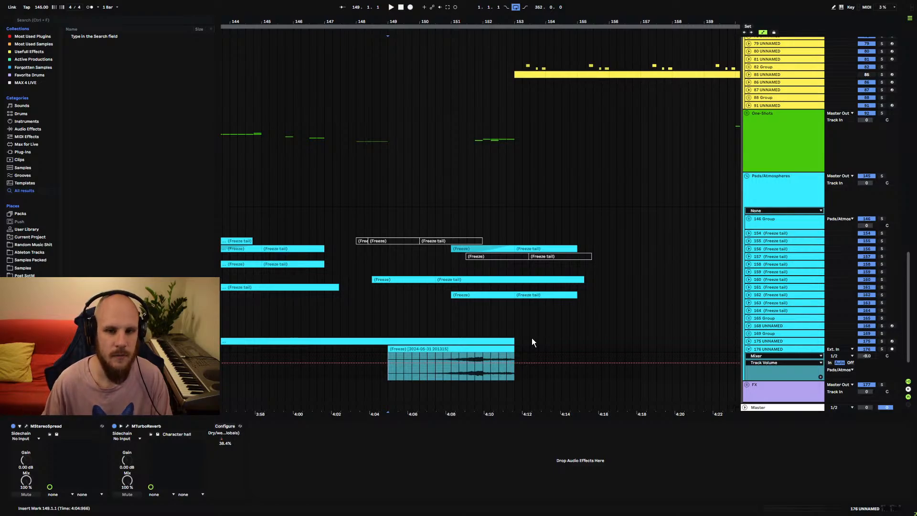
pyautogui.press('space')
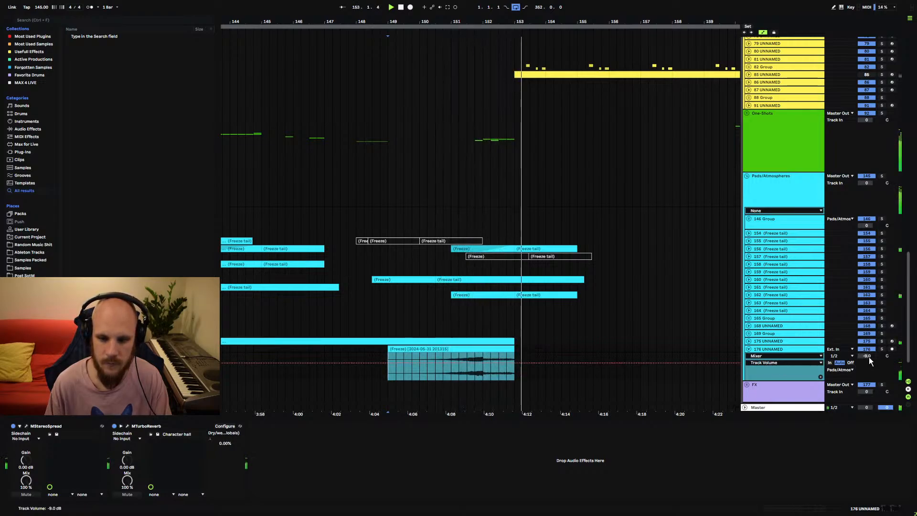
pyautogui.press('space')
# - Split the frozen clip on track 176 UNNAMED at bar 152 and set the second part's gain to -0.48 dB
pyautogui.click(484, 355)
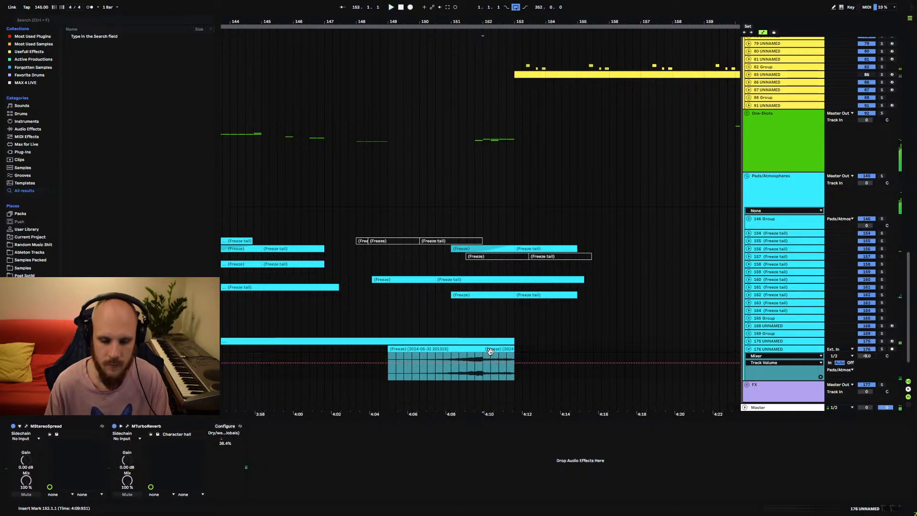
pyautogui.hotkey('ctrl', 'e')
pyautogui.click(493, 349)
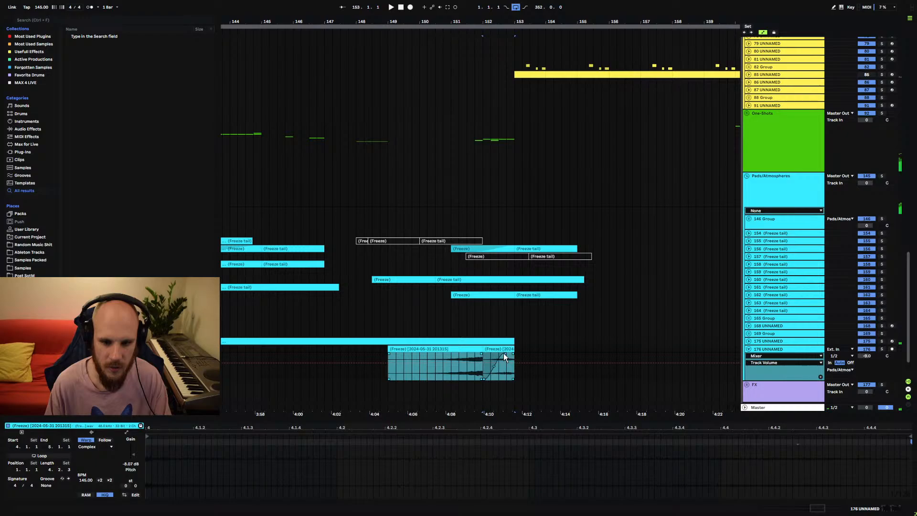
pyautogui.click(486, 350)
pyautogui.moveTo(132, 458); pyautogui.dragTo(132, 446)
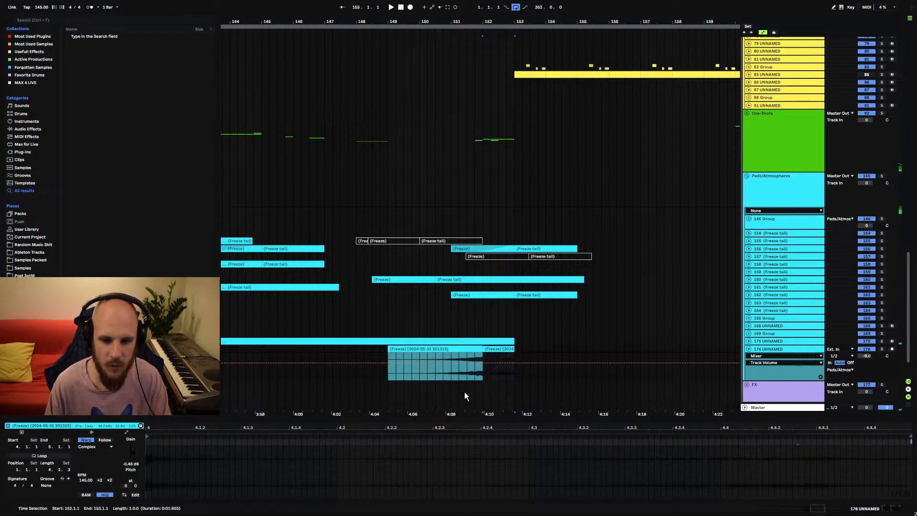
pyautogui.click(477, 374)
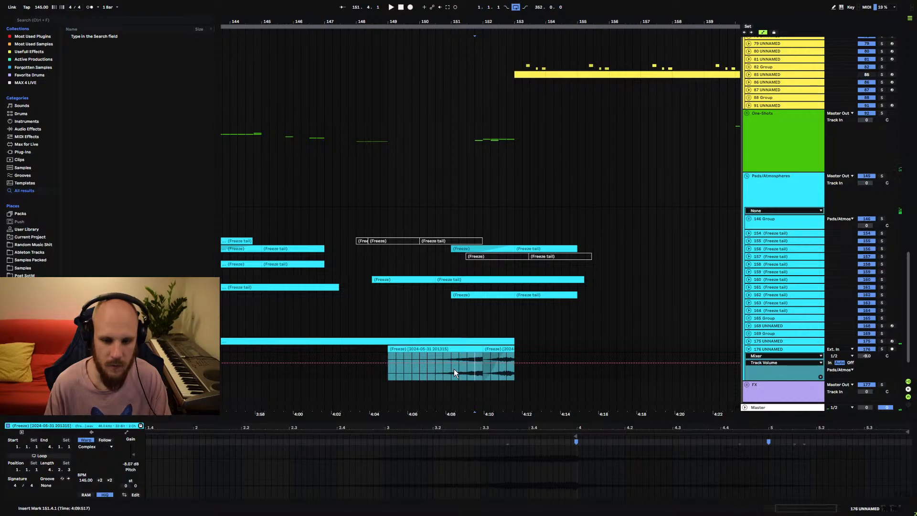
# - Play the transition from bar 151, solo track 176 UNNAMED, and audition the riser's ending within bar 152
pyautogui.click(459, 371)
pyautogui.press('space')
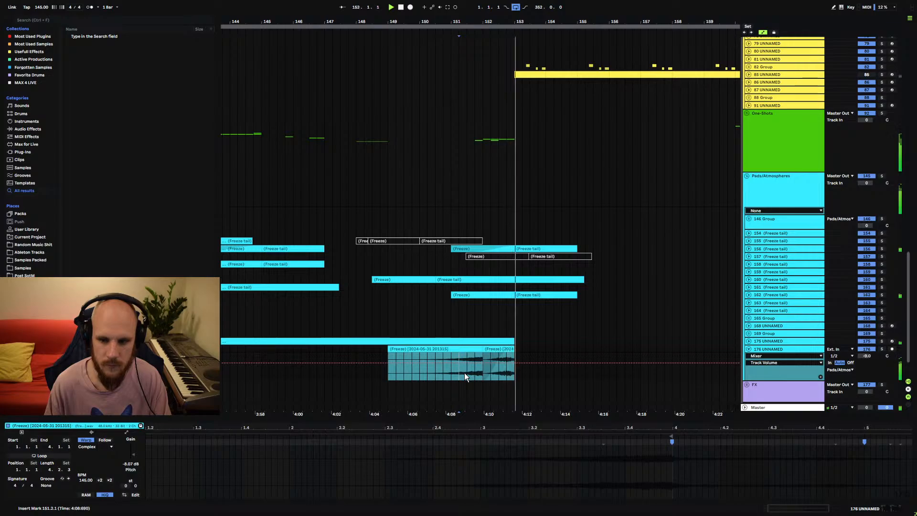
pyautogui.press('space')
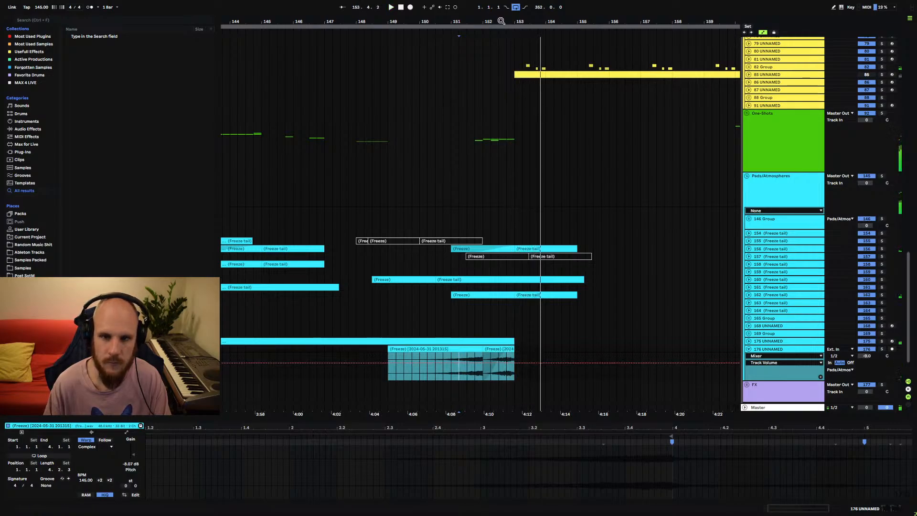
pyautogui.moveTo(501, 21); pyautogui.dragTo(501, 86)
pyautogui.click(480, 371)
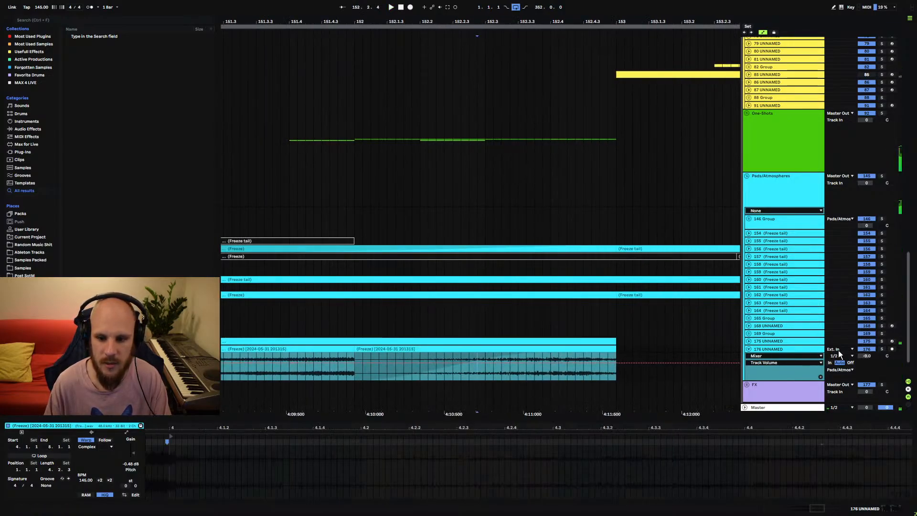
pyautogui.click(882, 349)
pyautogui.press('space')
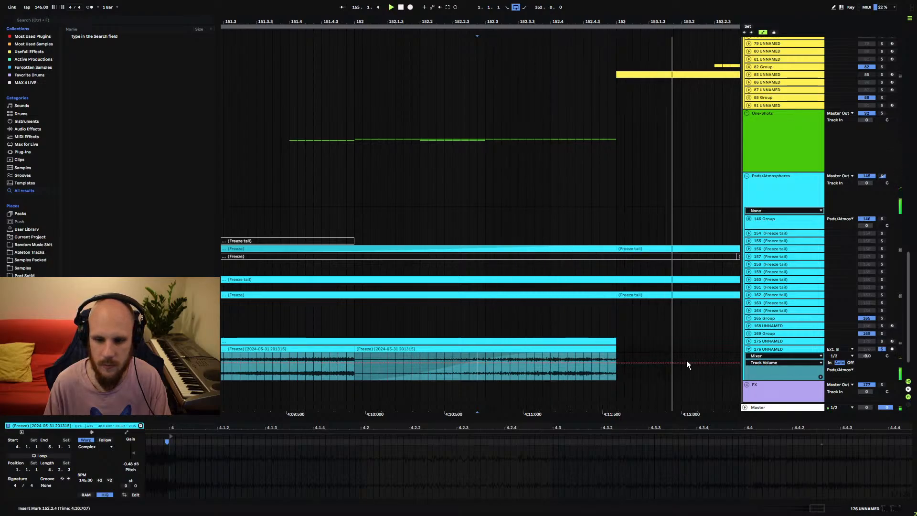
pyautogui.click(547, 376)
pyautogui.press('space')
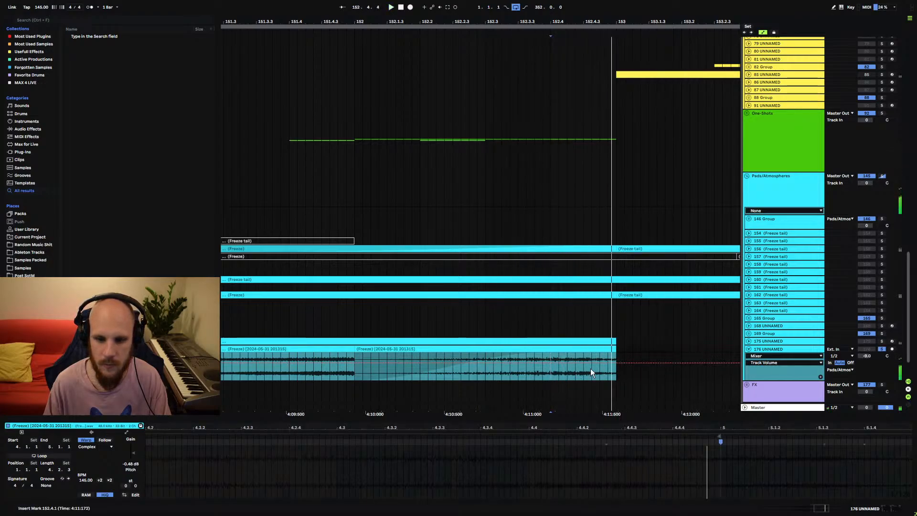
# - Add the MFreqShifter plug-in after MTurboReverb on track 176 UNNAMED and close its window
pyautogui.click(767, 347)
pyautogui.rightClick(376, 470)
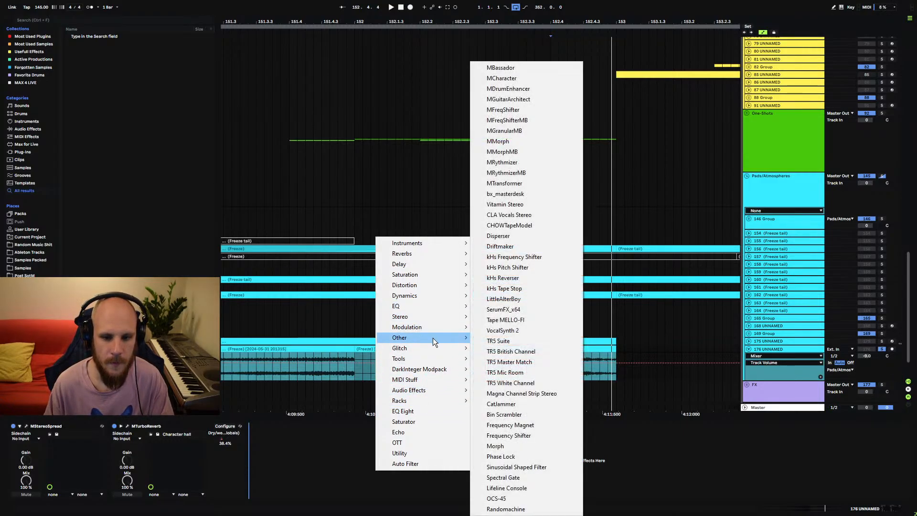
pyautogui.moveTo(439, 337)
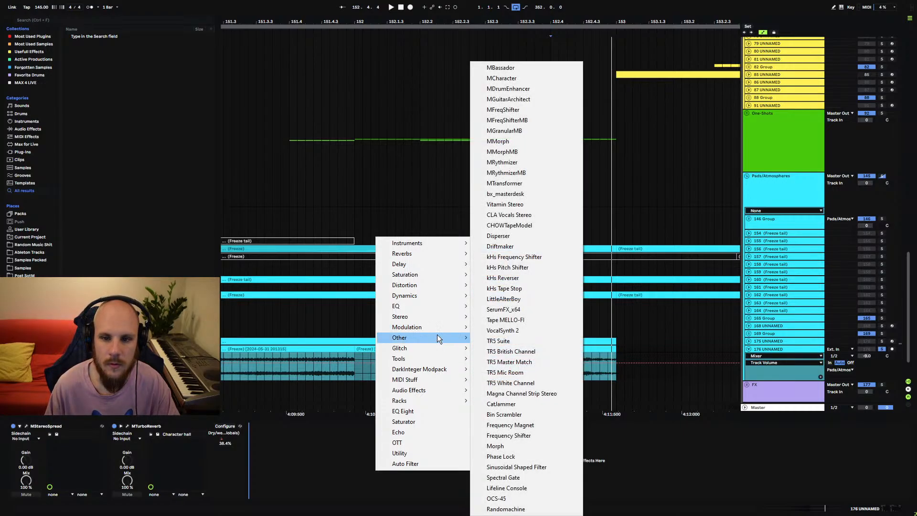
pyautogui.click(532, 109)
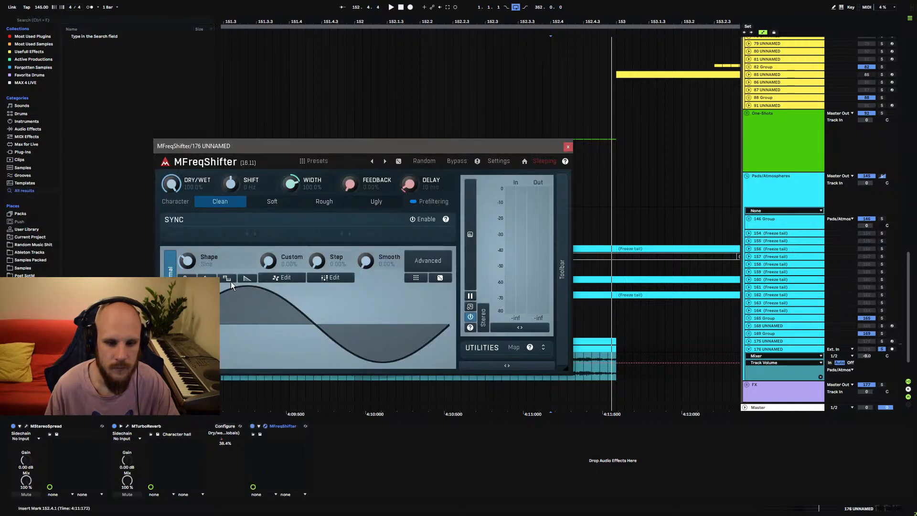
pyautogui.click(568, 148)
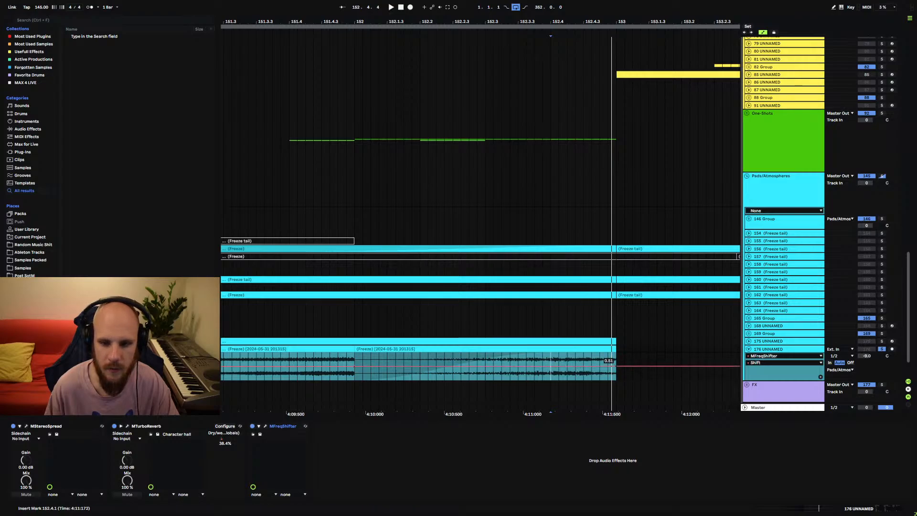
# - Automate the MFreqShifter shift on track 176 UNNAMED to curve up to about 0.87 at bar 153, and audition the ramp
pyautogui.moveTo(616, 366); pyautogui.dragTo(616, 353)
pyautogui.press('space')
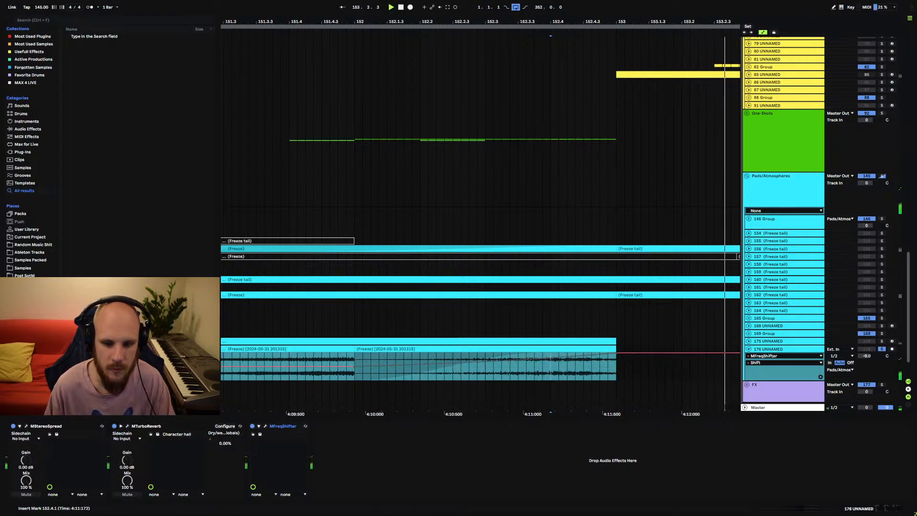
pyautogui.click(469, 375)
pyautogui.press('space')
pyautogui.press('space')
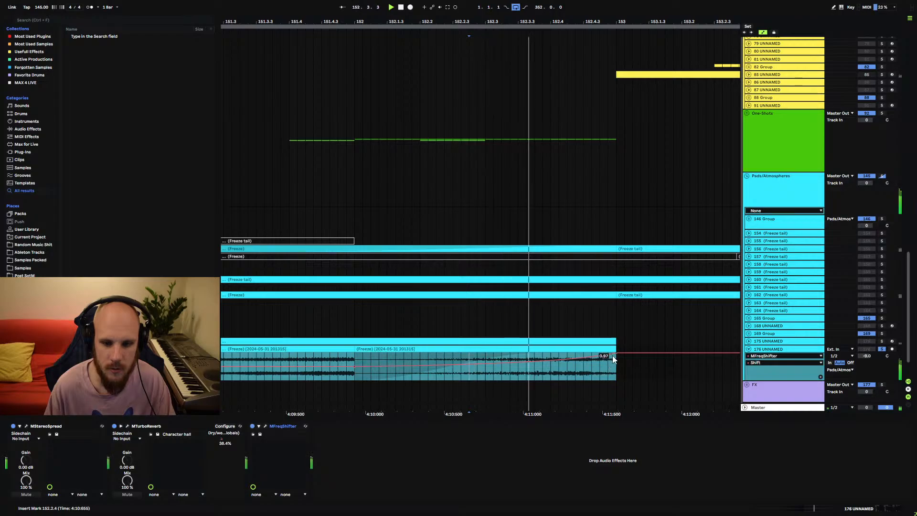
pyautogui.moveTo(616, 353); pyautogui.dragTo(617, 356)
pyautogui.press('space')
pyautogui.press('space')
pyautogui.press('space')
pyautogui.press('space')
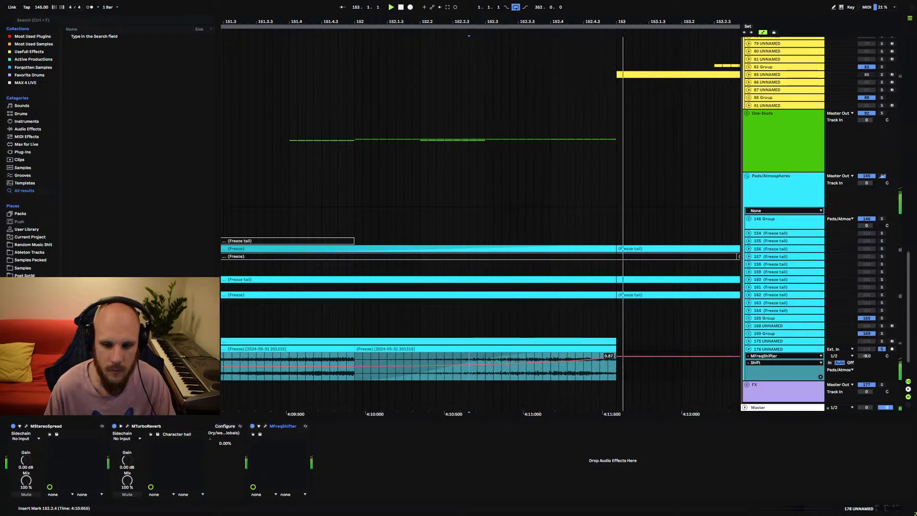
# - Unsolo track 176 UNNAMED and play the transition from bar 152 in the full mix
pyautogui.click(363, 358)
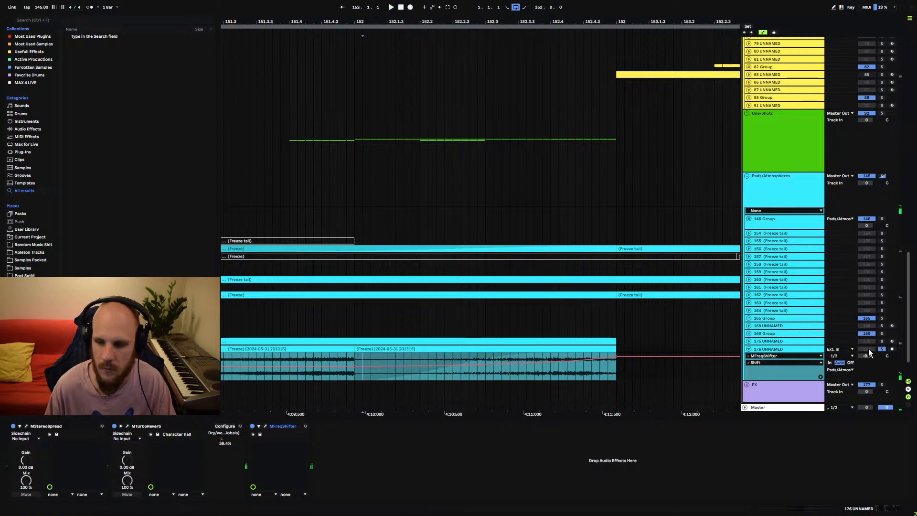
pyautogui.press('space')
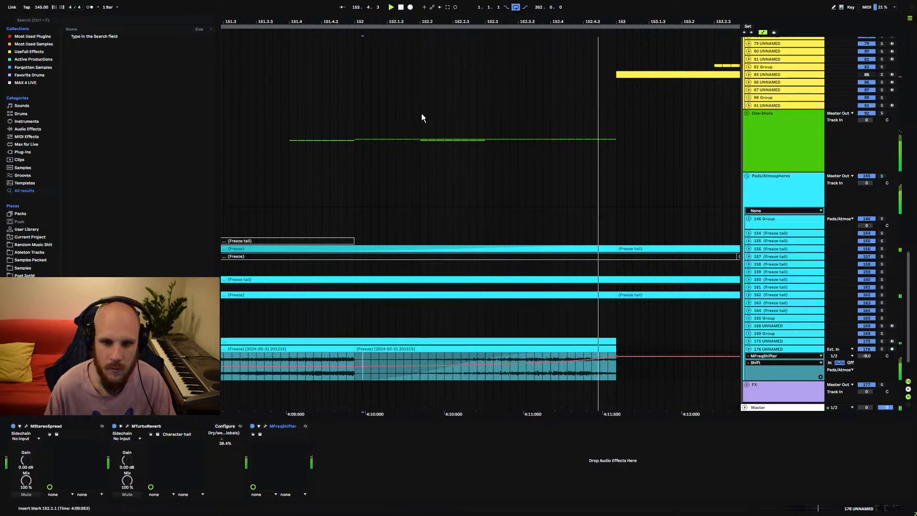
pyautogui.moveTo(438, 20); pyautogui.dragTo(391, 3)
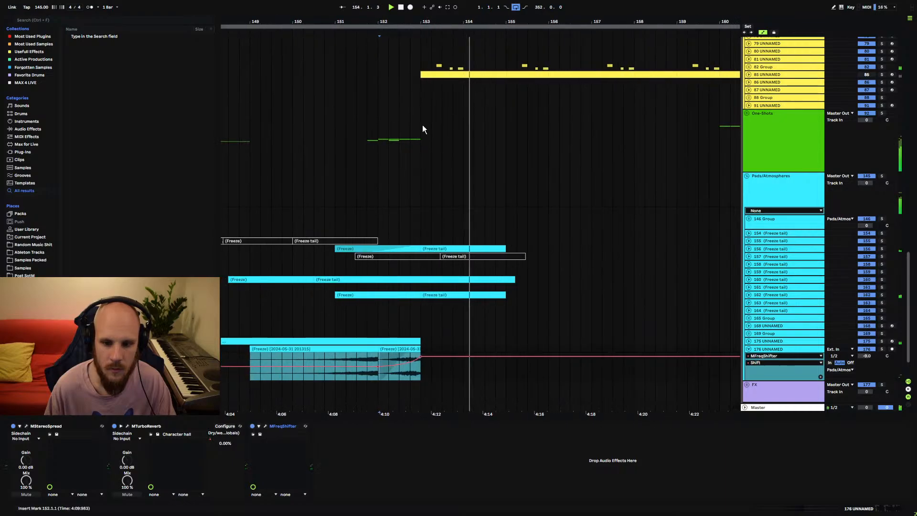
pyautogui.press('space')
pyautogui.press('space')
pyautogui.click(381, 356)
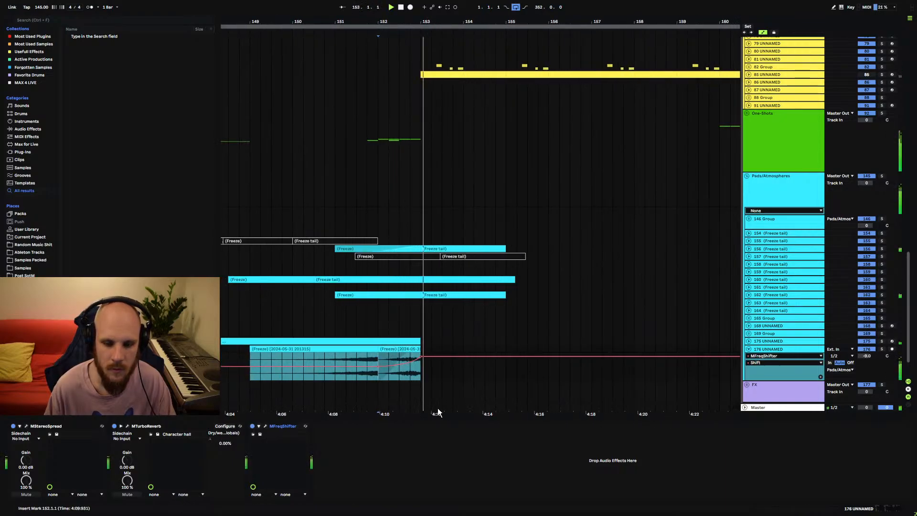
# - Move MFreqShifter ahead of MTurboReverb in the device chain of track 176 UNNAMED
pyautogui.click(405, 449)
pyautogui.rightClick(374, 457)
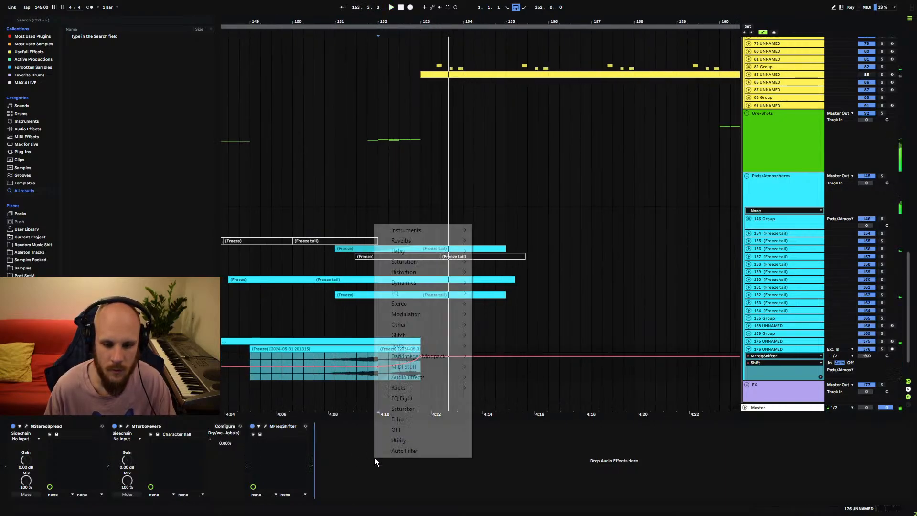
pyautogui.click(346, 475)
pyautogui.click(260, 439)
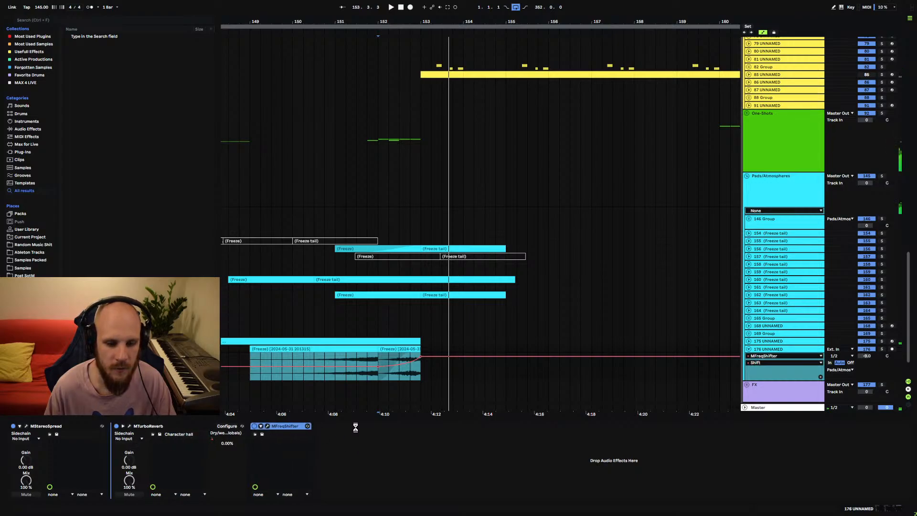
# - Automate the MTurboReverb dry/wet to rise from bar 149 up to the drop at bar 153, and play it from bar 152
pyautogui.click(287, 434)
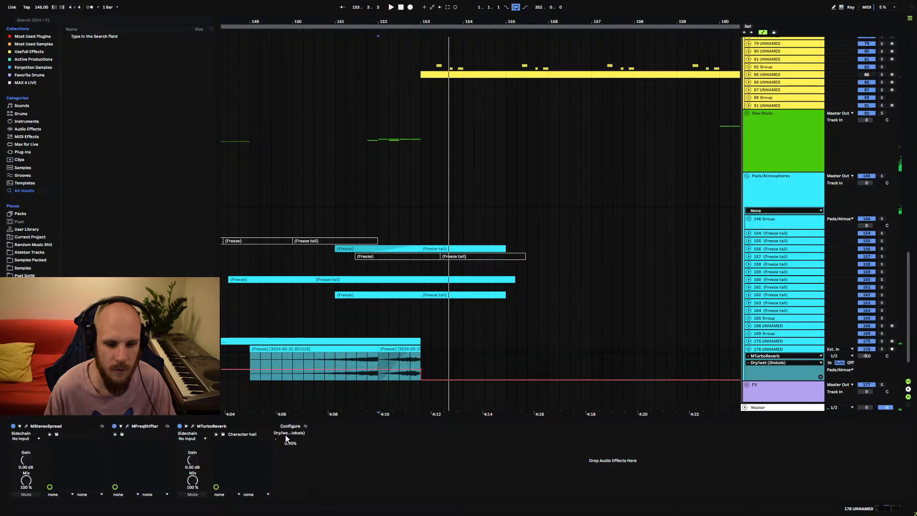
pyautogui.click(250, 369)
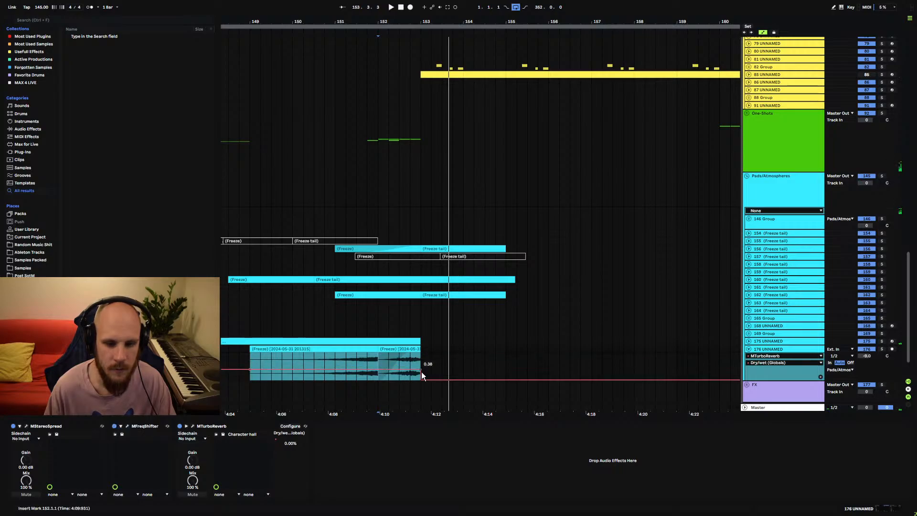
pyautogui.moveTo(421, 369); pyautogui.dragTo(421, 352)
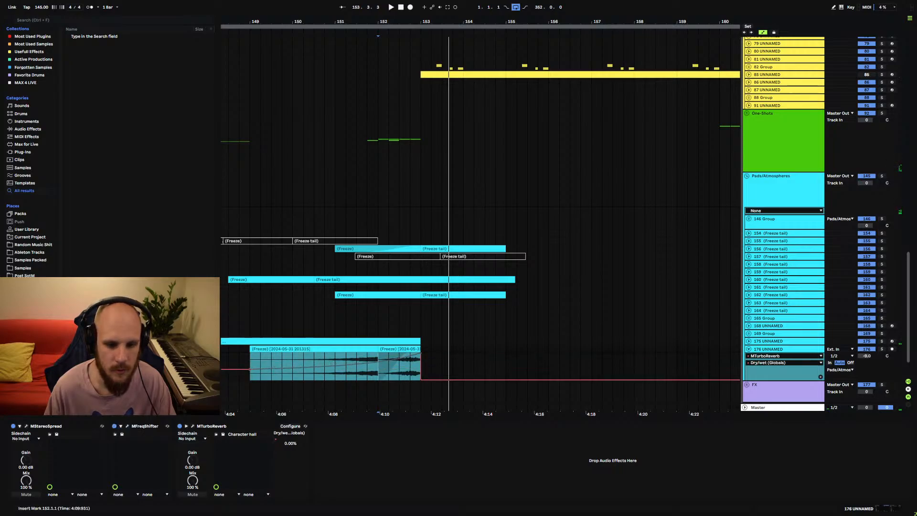
pyautogui.press('space')
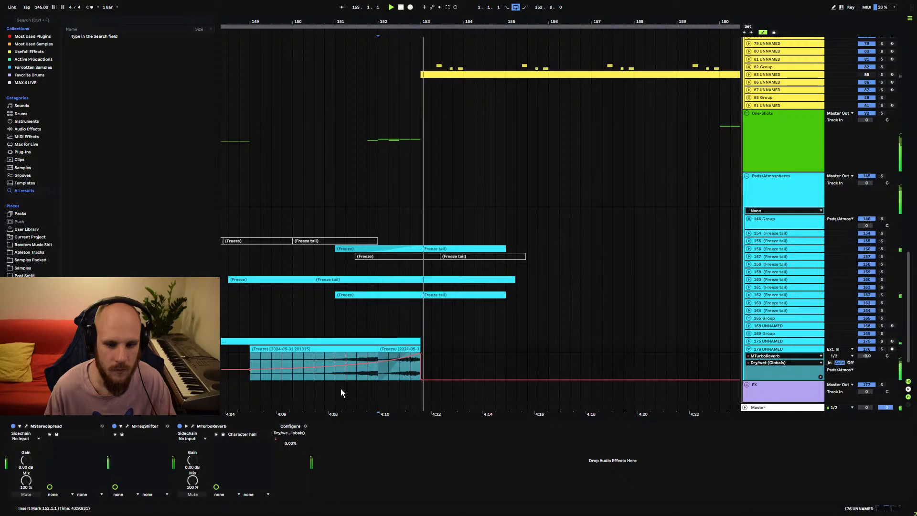
# - Add EQ Eight after MTurboReverb and cut 250 Hz by 7.81 dB while playing the riser from the middle of bar 150
pyautogui.click(313, 357)
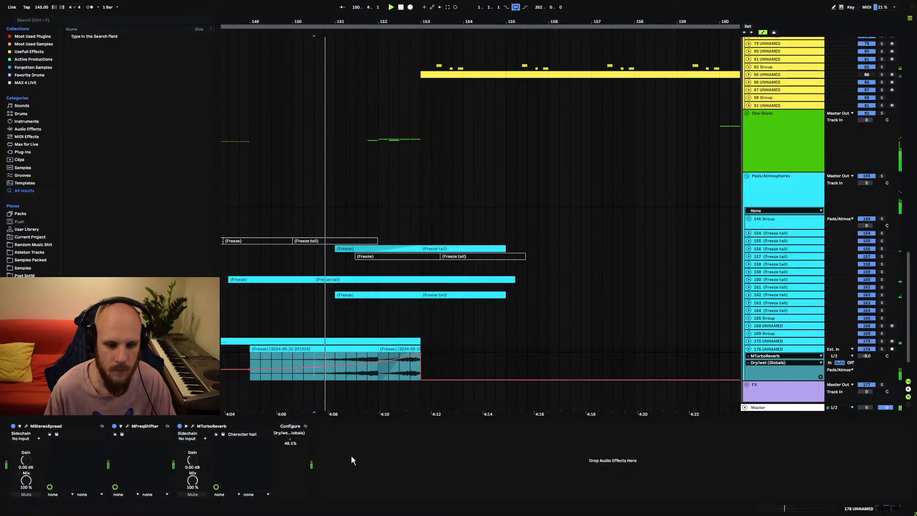
pyautogui.rightClick(351, 455)
pyautogui.moveTo(394, 394); pyautogui.dragTo(395, 394)
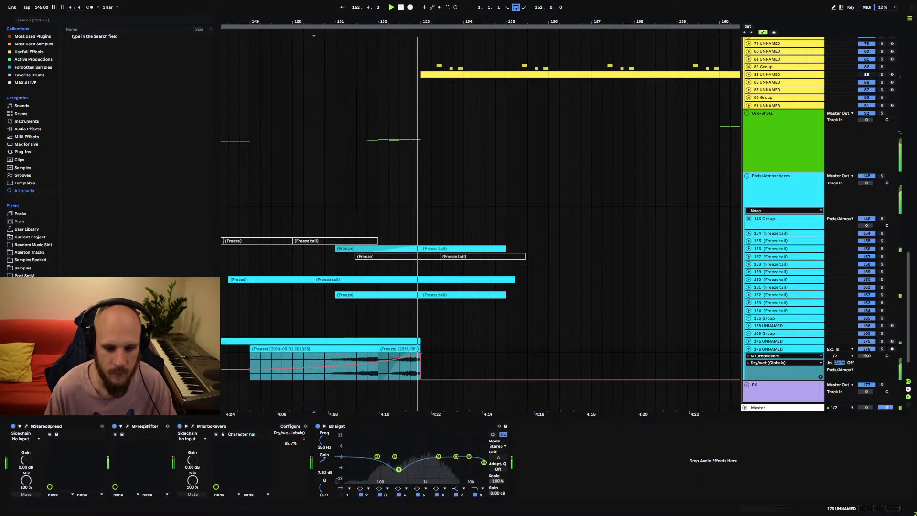
pyautogui.press('space')
pyautogui.press('space')
# - Boost 8.89 kHz by 7.81 dB in EQ Eight and enable filter 1 as a low cut at 167 Hz
pyautogui.moveTo(456, 457); pyautogui.dragTo(467, 443)
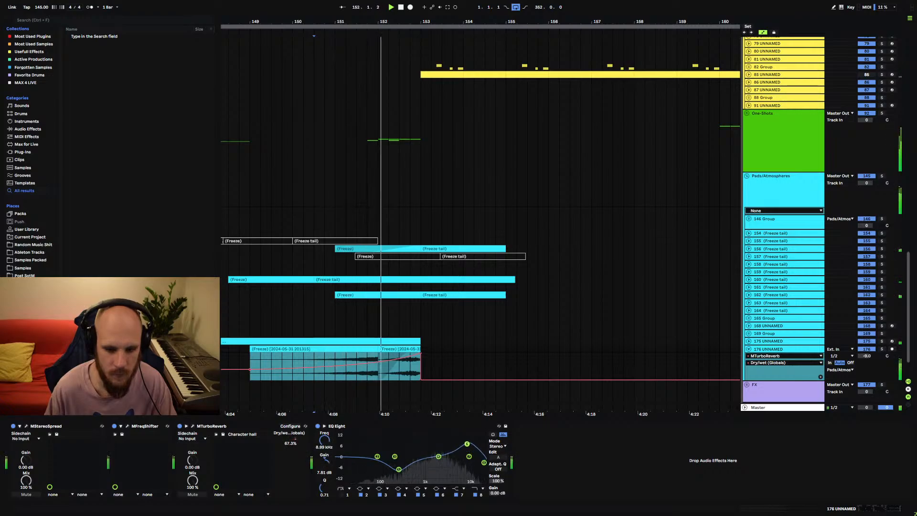
pyautogui.click(343, 494)
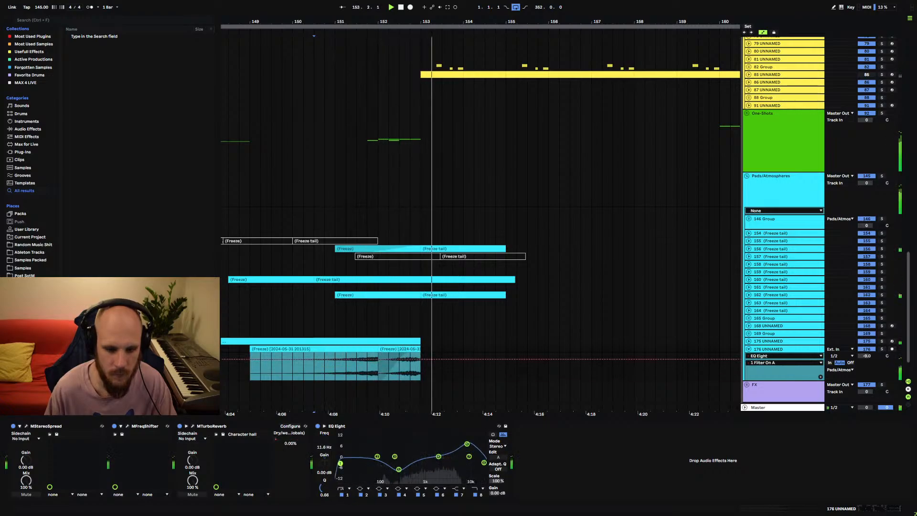
pyautogui.press('space')
pyautogui.press('space')
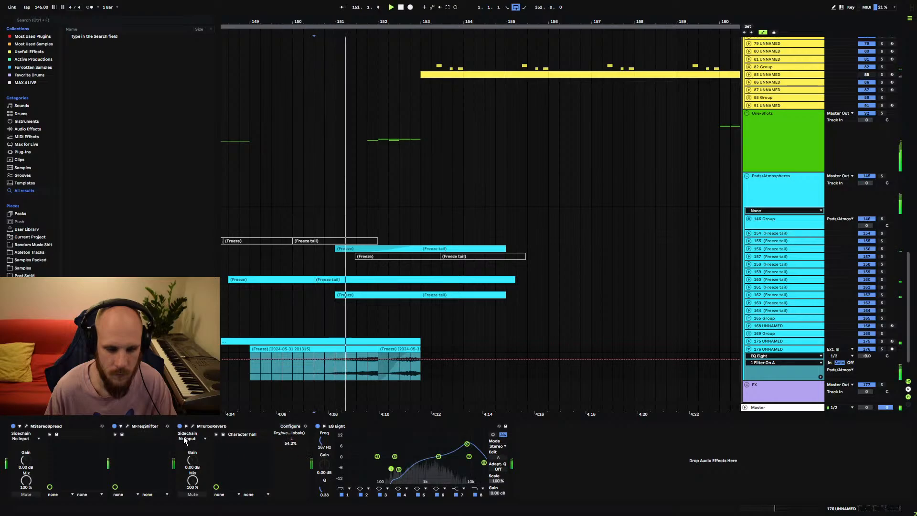
# - Raise the MFreqShifter shift automation point at bar 153 to about 0.90 and play through the transition
pyautogui.click(128, 428)
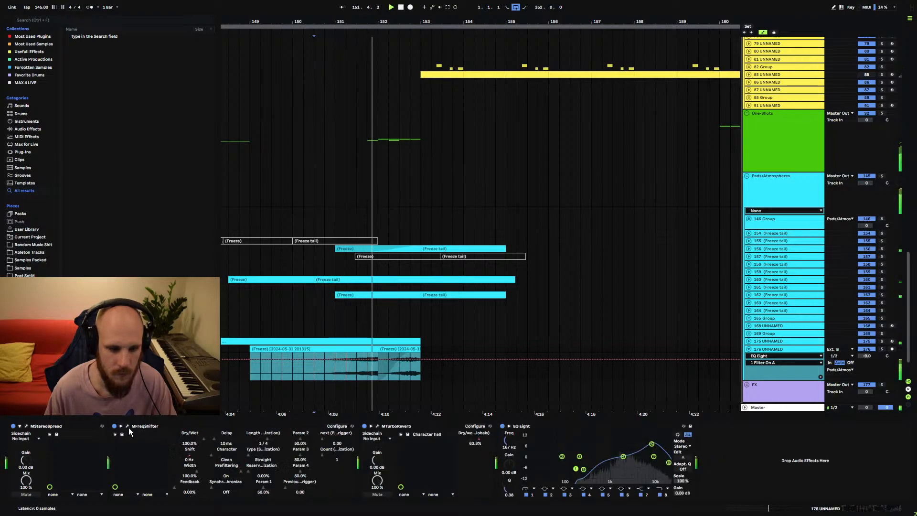
pyautogui.click(191, 451)
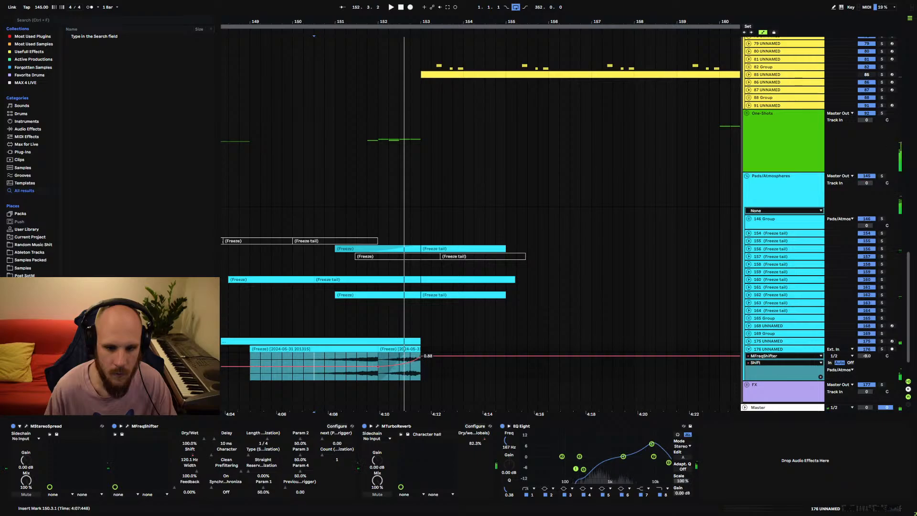
pyautogui.press('space')
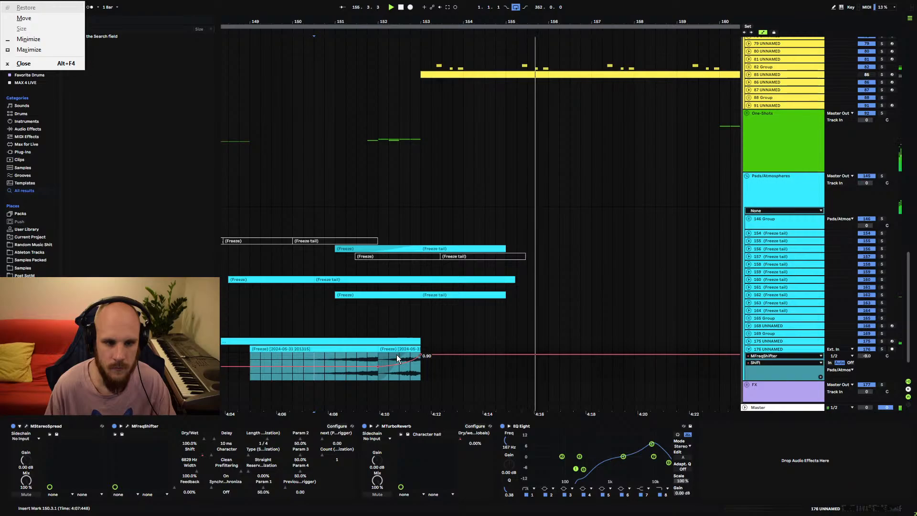
# - Set the gain of the bar 152 clip on track 176 UNNAMED to -4.18 dB while playing it
pyautogui.click(396, 354)
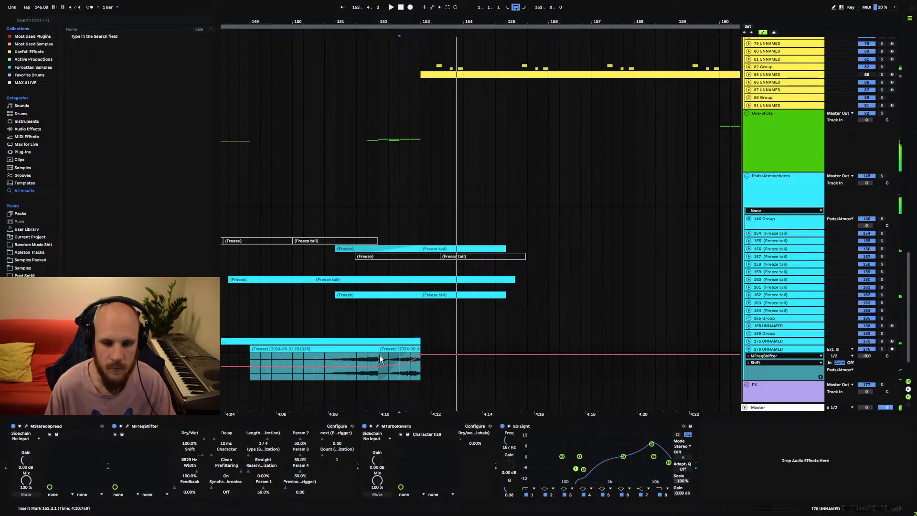
pyautogui.click(383, 355)
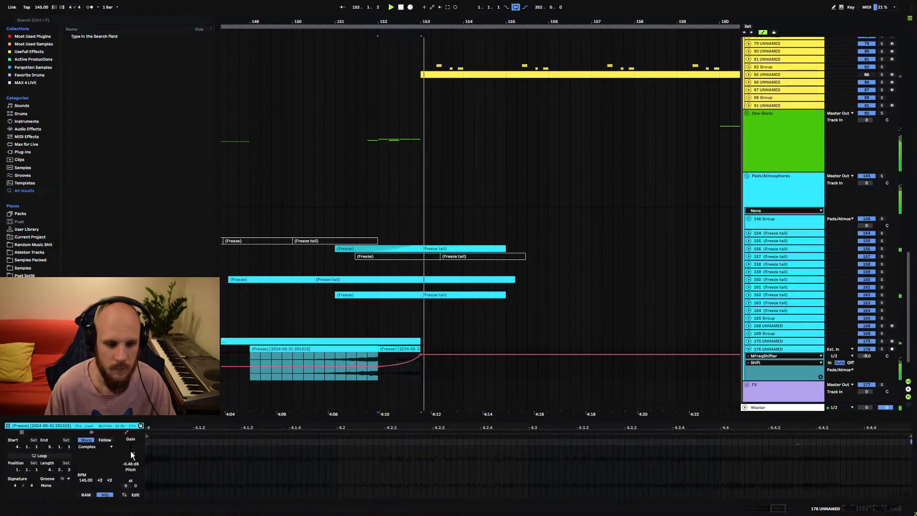
pyautogui.moveTo(131, 450); pyautogui.dragTo(133, 455)
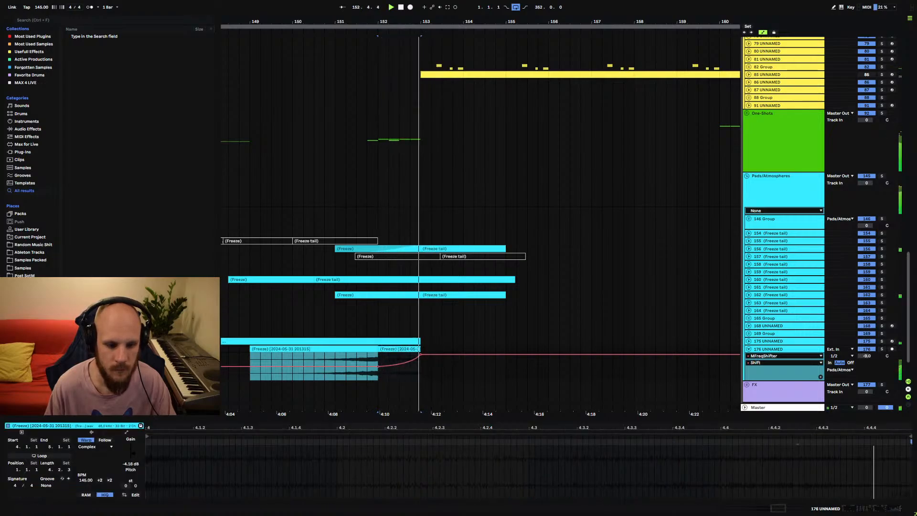
# - Lower the volume of track 176 UNNAMED to about -12.8 dB and play the riser from bar 149
pyautogui.click(252, 358)
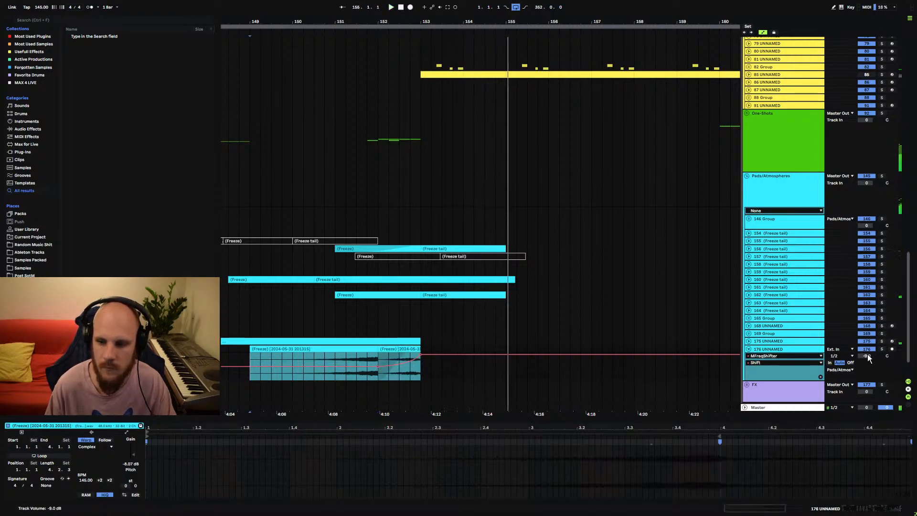
pyautogui.moveTo(867, 357); pyautogui.dragTo(867, 367)
pyautogui.press('space')
pyautogui.press('space')
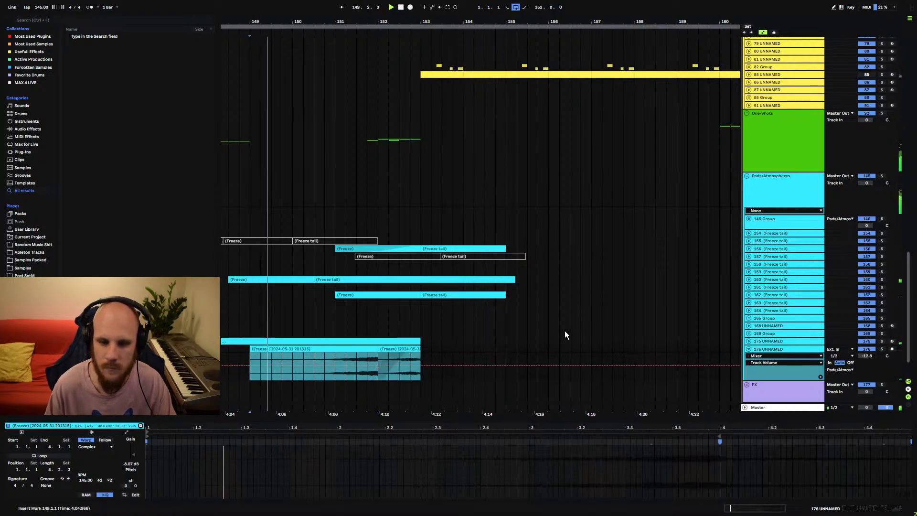
# - Collapse track 176 UNNAMED and the Pads/Atmospheres group, and select the One-Shots group
pyautogui.click(748, 349)
pyautogui.click(747, 176)
pyautogui.click(764, 148)
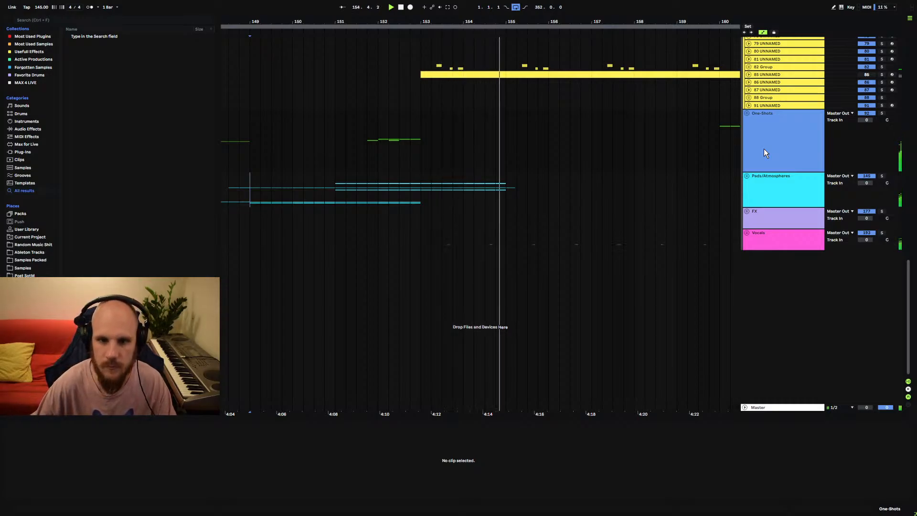
# - Copy the FX group's clips starting at bar 169 to bar 153 and play from there
pyautogui.press('space')
pyautogui.moveTo(481, 23); pyautogui.dragTo(481, 2)
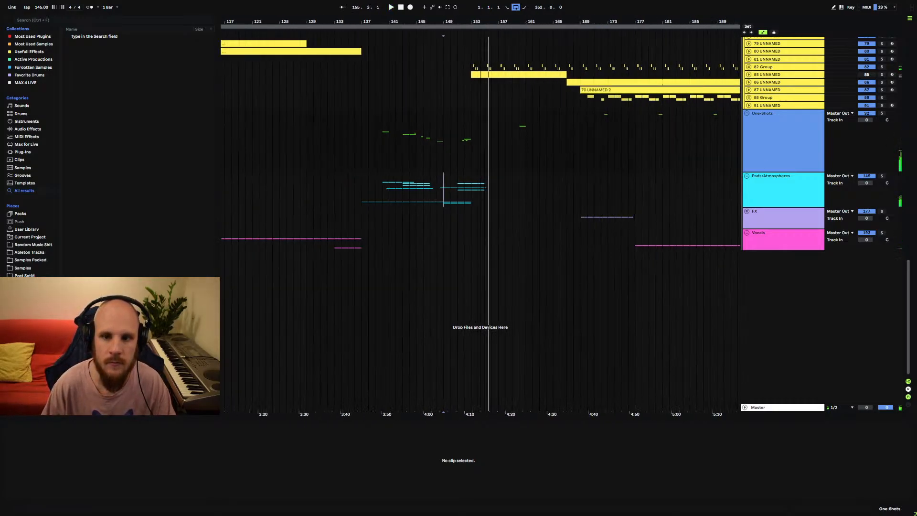
pyautogui.click(582, 218)
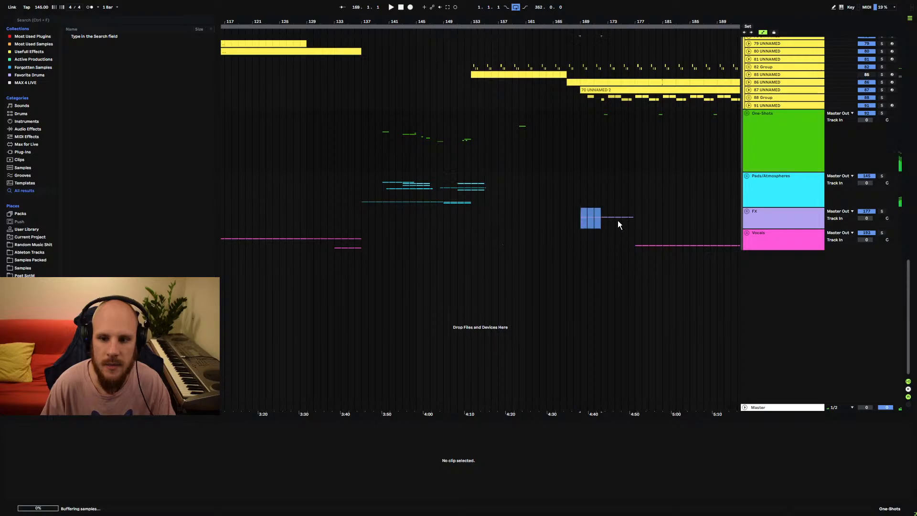
pyautogui.click(468, 219)
pyautogui.press('space')
# - Replay the transition from bar 152 while reviewing the arrangement and the effect chain on 82 Group
pyautogui.scroll(5, 503, 228)
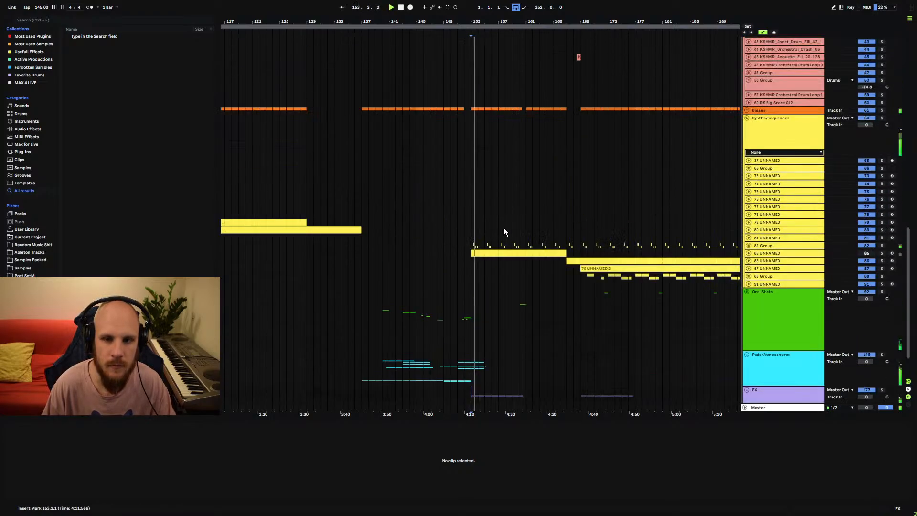
pyautogui.scroll(3, 503, 227)
pyautogui.scroll(-5, 503, 226)
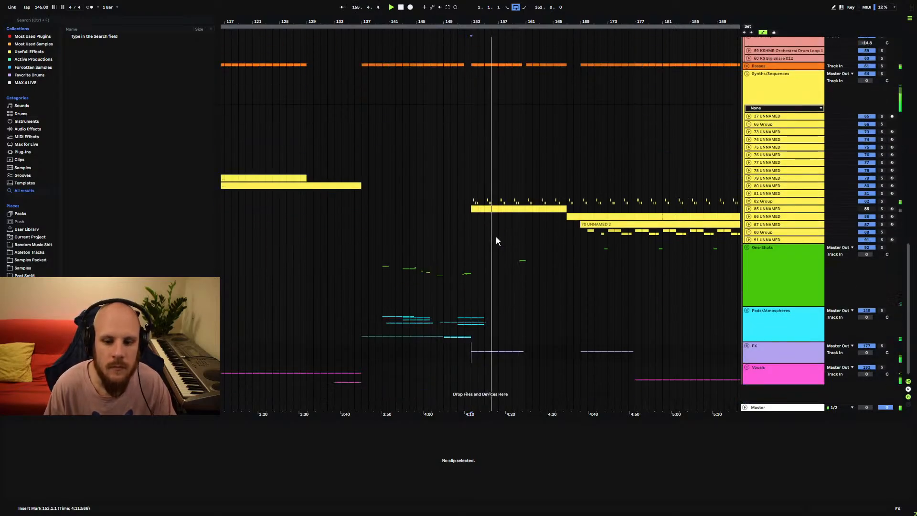
pyautogui.click(462, 277)
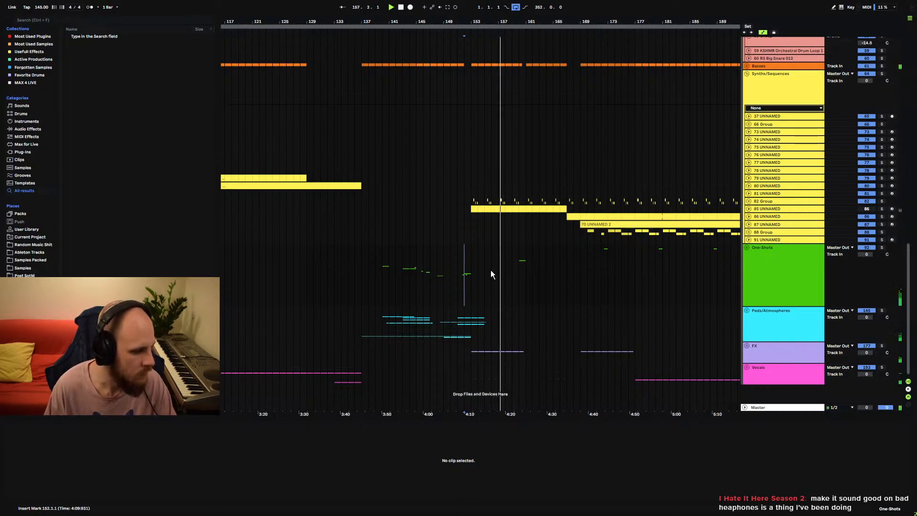
pyautogui.scroll(3, 530, 277)
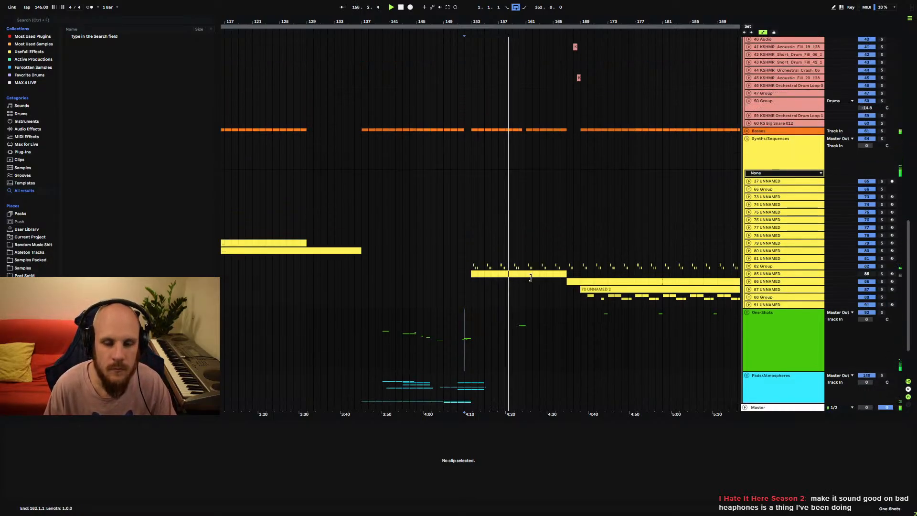
pyautogui.click(783, 265)
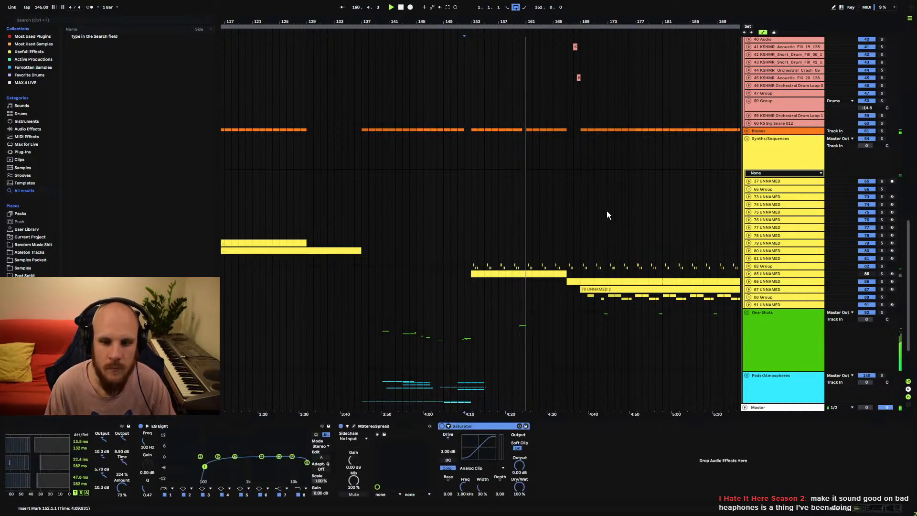
pyautogui.moveTo(531, 22); pyautogui.dragTo(548, 210)
# - Expand the Vocals group and track 207 KSHMR Vocal Walkdown, and show its Echo Dry Wet automation
pyautogui.scroll(-3, 556, 230)
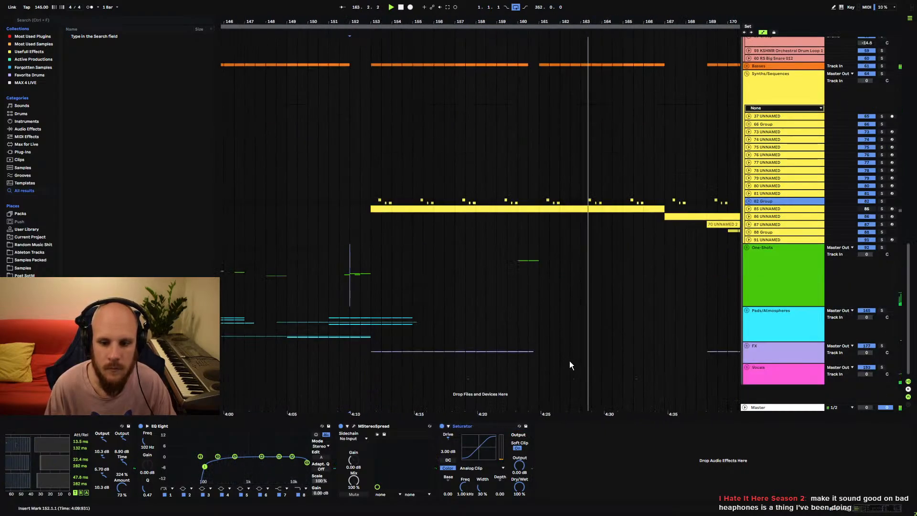
pyautogui.click(747, 367)
pyautogui.scroll(-3, 583, 303)
pyautogui.scroll(-1, 606, 315)
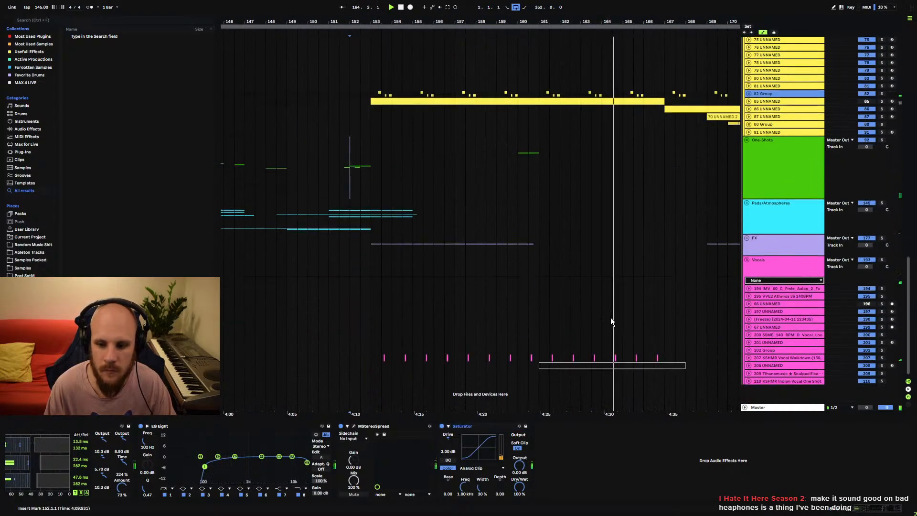
pyautogui.click(767, 358)
pyautogui.click(749, 358)
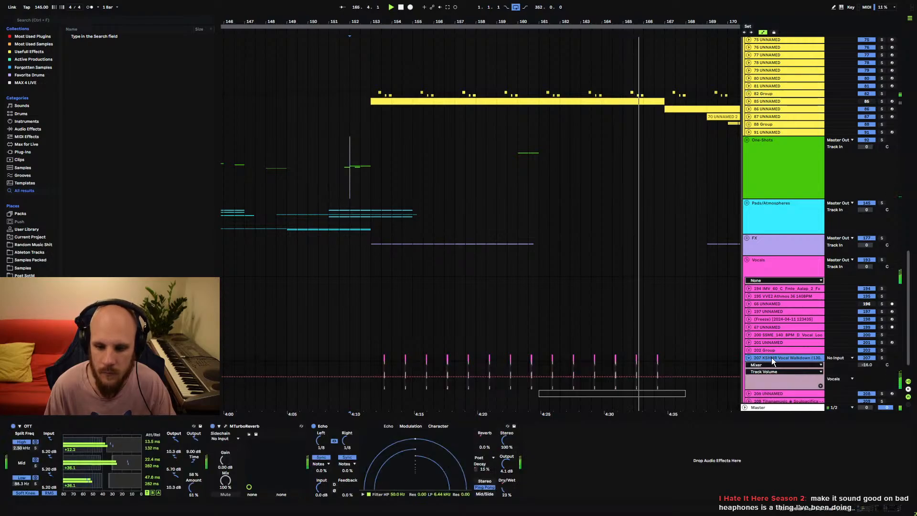
pyautogui.click(506, 488)
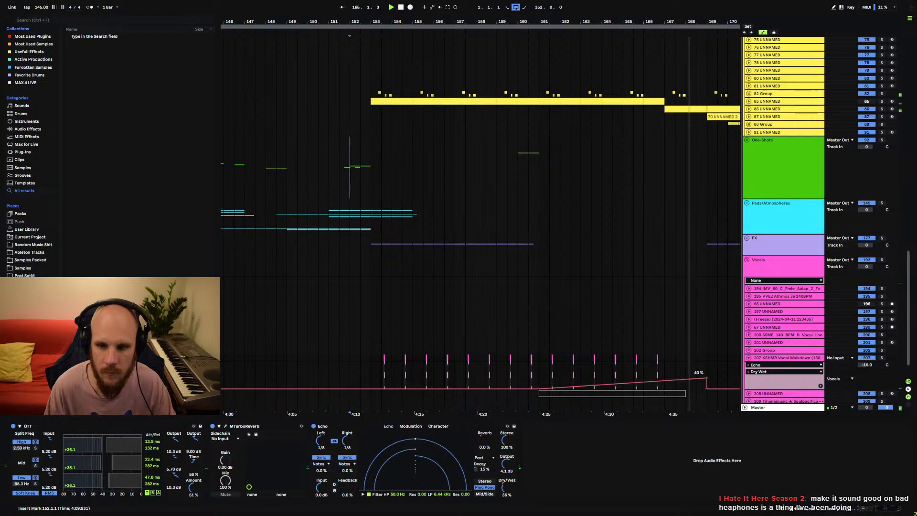
# - Show track 207's automated Echo parameters in separate lanes and examine them across the whole arrangement
pyautogui.moveTo(707, 379)
pyautogui.mouseDown()
pyautogui.moveTo(652, 378)
pyautogui.moveTo(707, 379)
pyautogui.mouseUp()
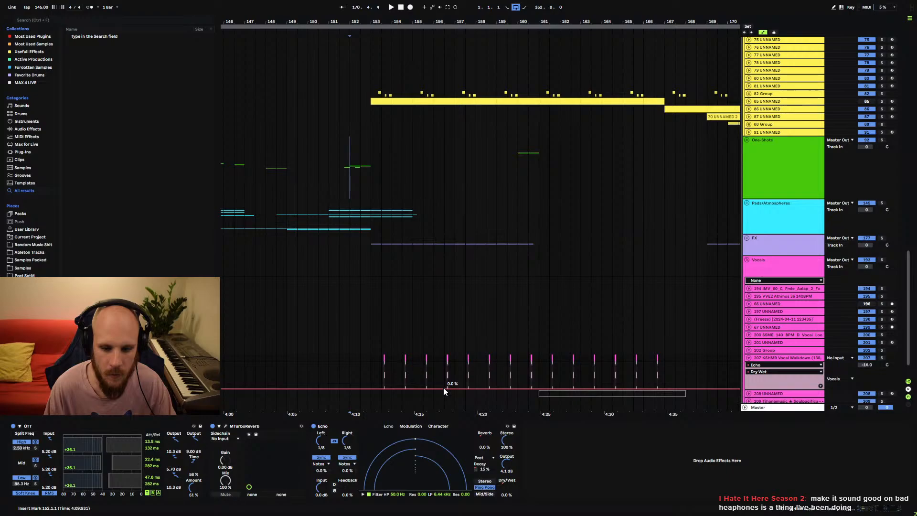
pyautogui.hotkey('ctrl', 'z')
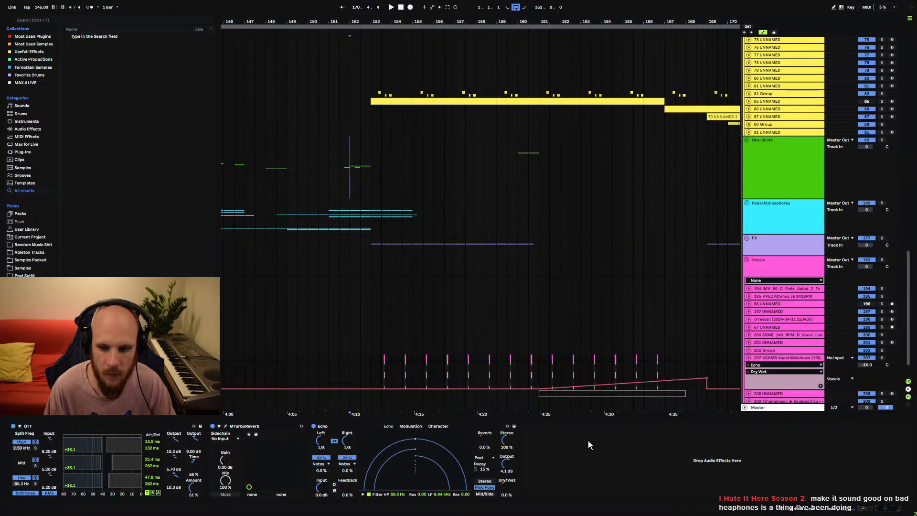
pyautogui.keyDown('ctrl'); pyautogui.click(820, 386); pyautogui.keyUp('ctrl')
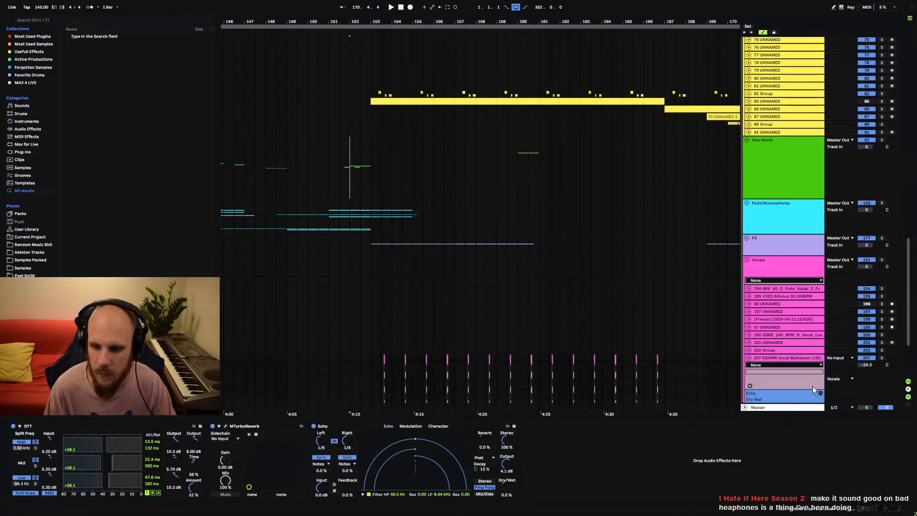
pyautogui.scroll(-3, 558, 342)
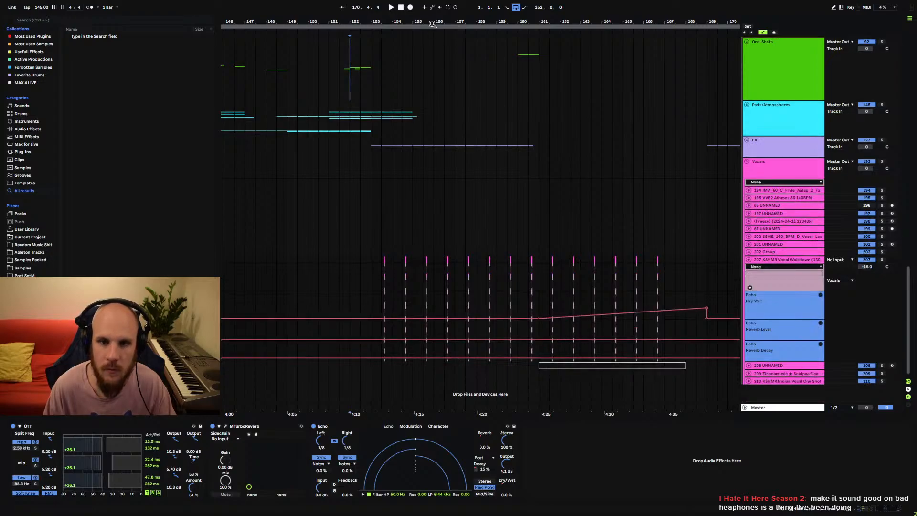
pyautogui.moveTo(432, 24); pyautogui.dragTo(351, 24)
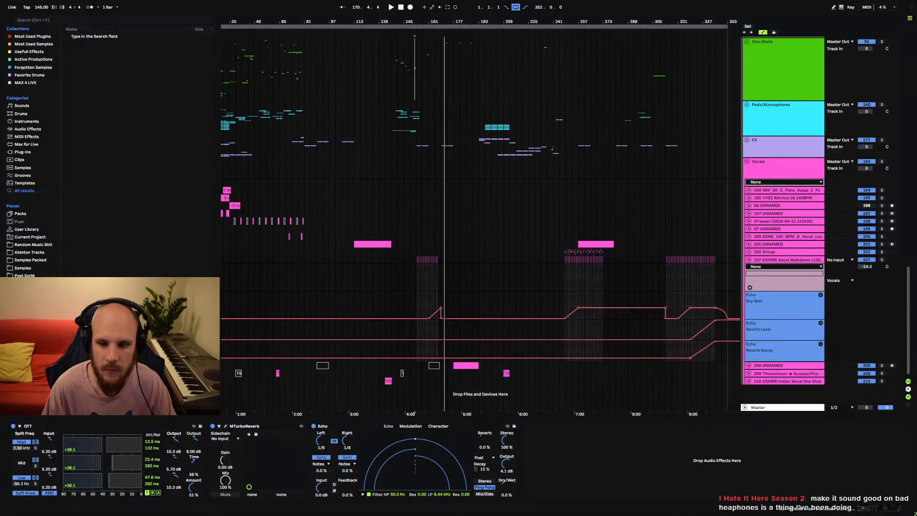
pyautogui.moveTo(419, 24); pyautogui.dragTo(260, 19)
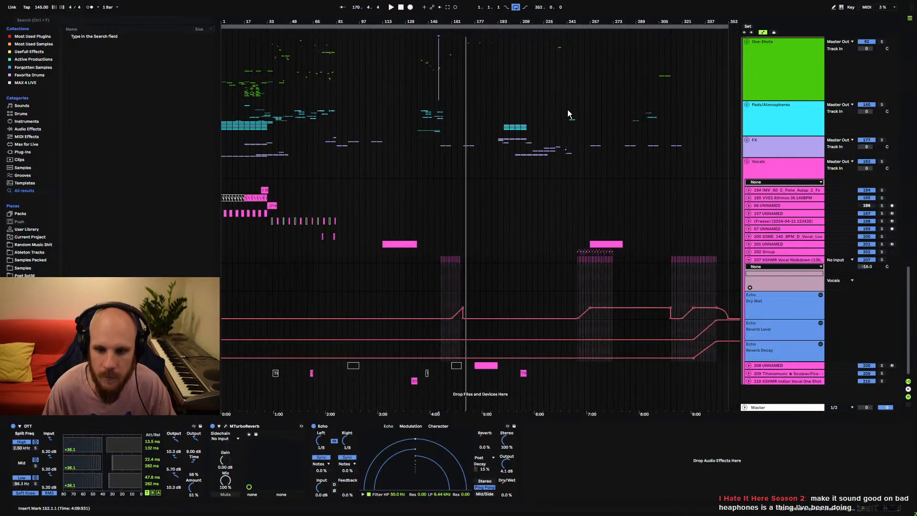
# - Play the closing vocal chops on track 207 from bar 344 to hear the Echo and reverb tail
pyautogui.click(706, 301)
pyautogui.moveTo(716, 19); pyautogui.dragTo(536, 250)
pyautogui.click(536, 277)
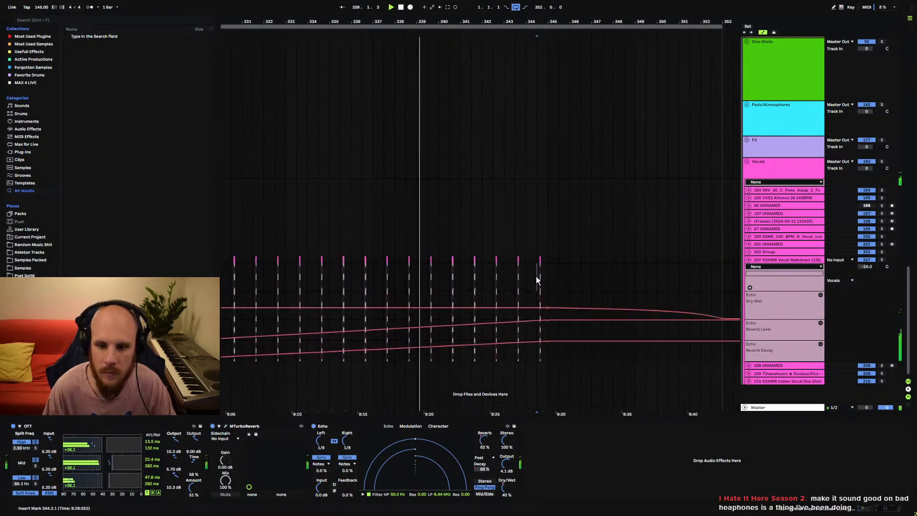
pyautogui.press('space')
pyautogui.press('space')
pyautogui.moveTo(567, 21); pyautogui.dragTo(716, 2)
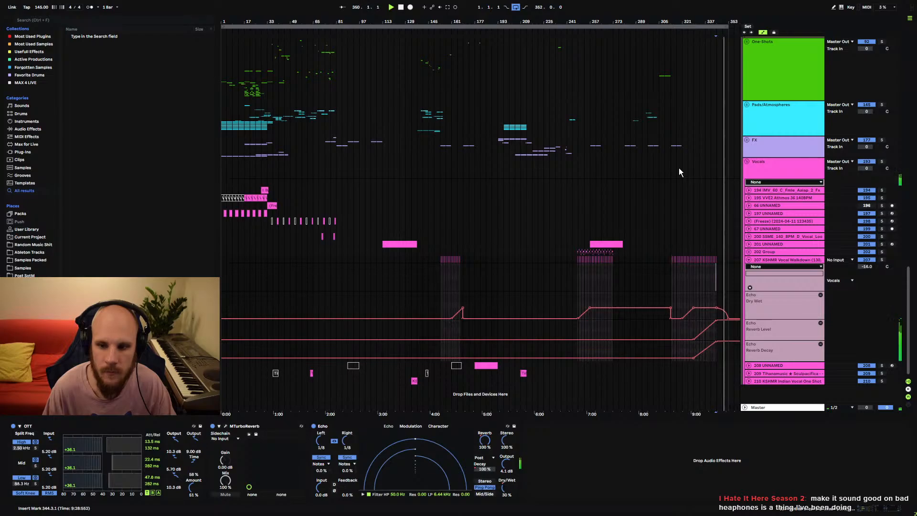
# - Raise track 207's Echo Dry Wet automation to 44% between bars 156 and 157
pyautogui.click(442, 272)
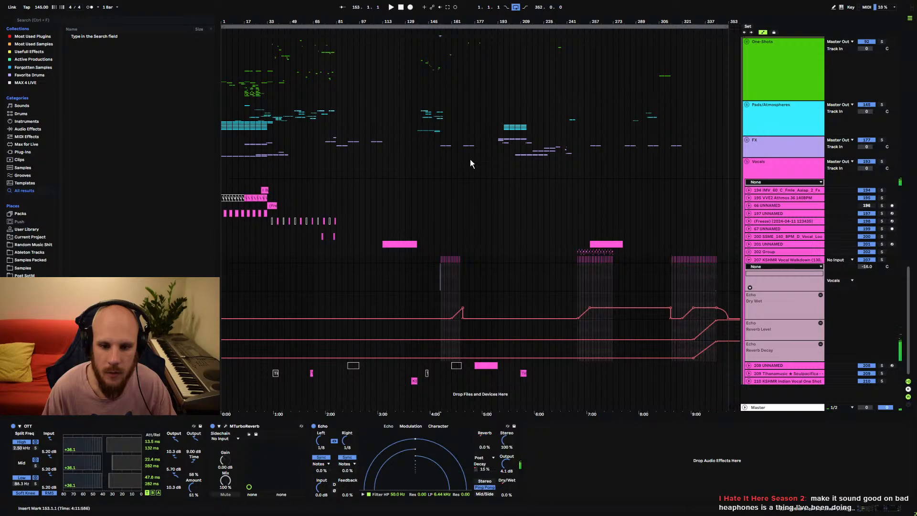
pyautogui.moveTo(440, 21); pyautogui.dragTo(441, 127)
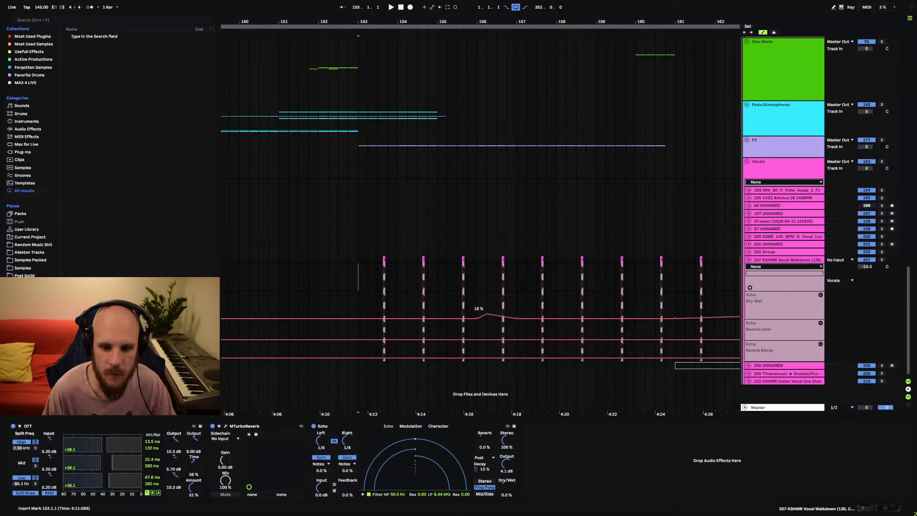
pyautogui.moveTo(477, 319); pyautogui.dragTo(476, 304)
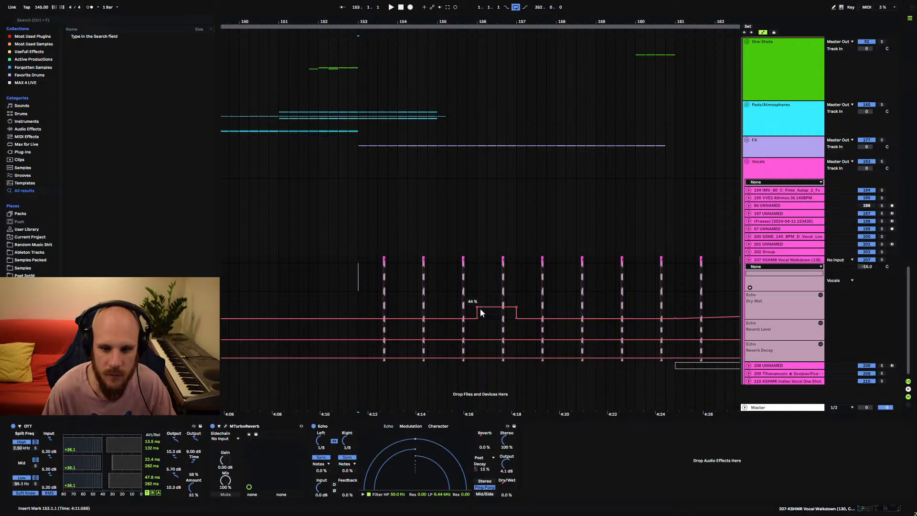
pyautogui.rightClick(516, 308)
pyautogui.click(528, 312)
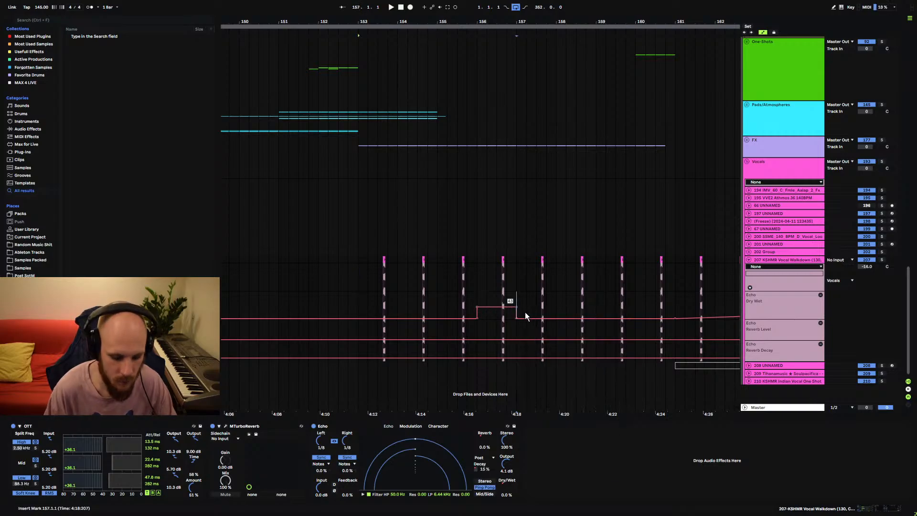
pyautogui.press('Return')
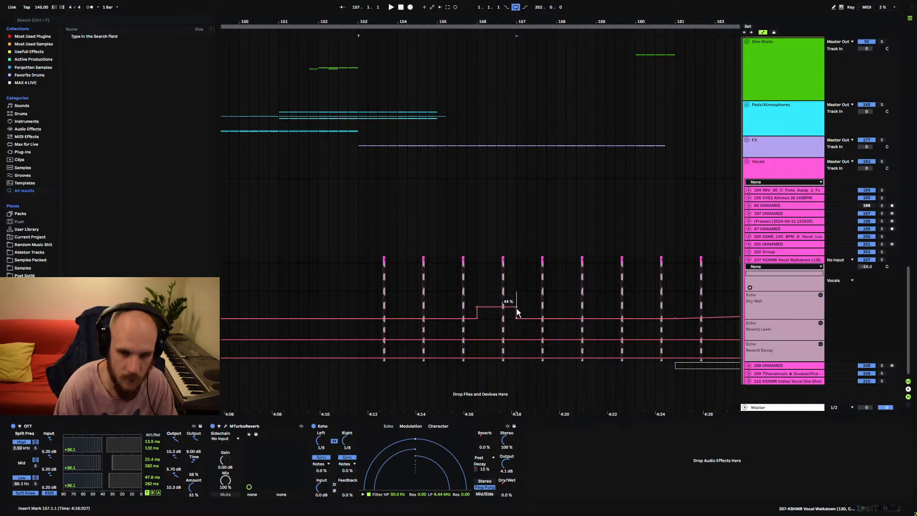
pyautogui.rightClick(478, 309)
pyautogui.click(488, 313)
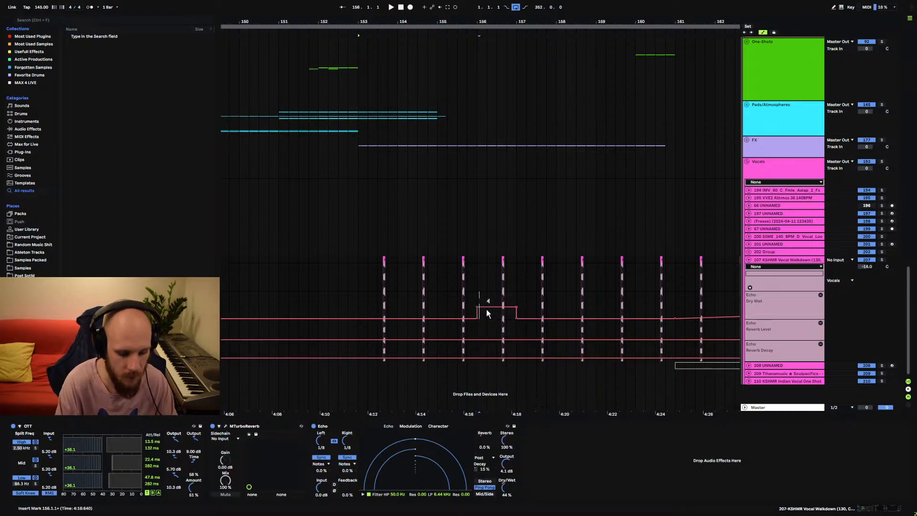
# - Duplicate the Echo Dry Wet automation of bars 153 to 157 three times, up to bar 169
pyautogui.moveTo(361, 301); pyautogui.dragTo(512, 300)
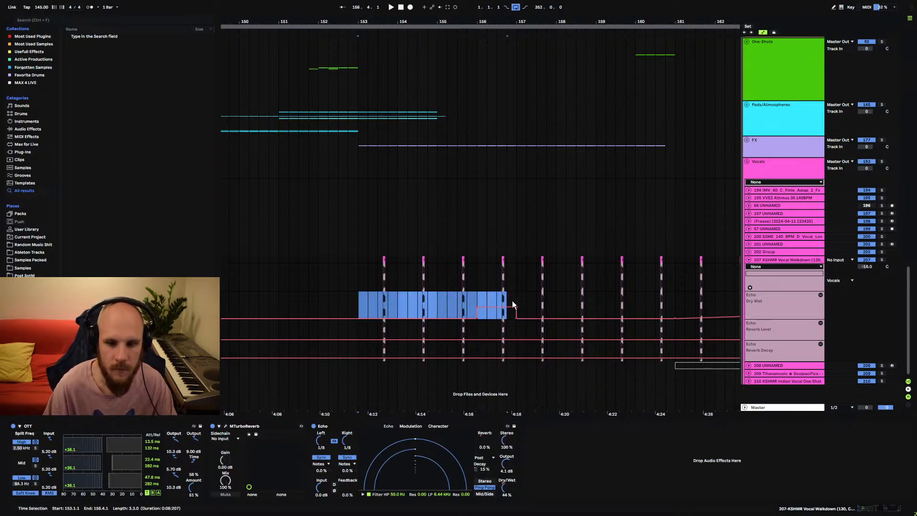
pyautogui.hotkey('ctrl', 'd')
pyautogui.hotkey('ctrl', 'd')
pyautogui.hotkey('ctrl', 'd')
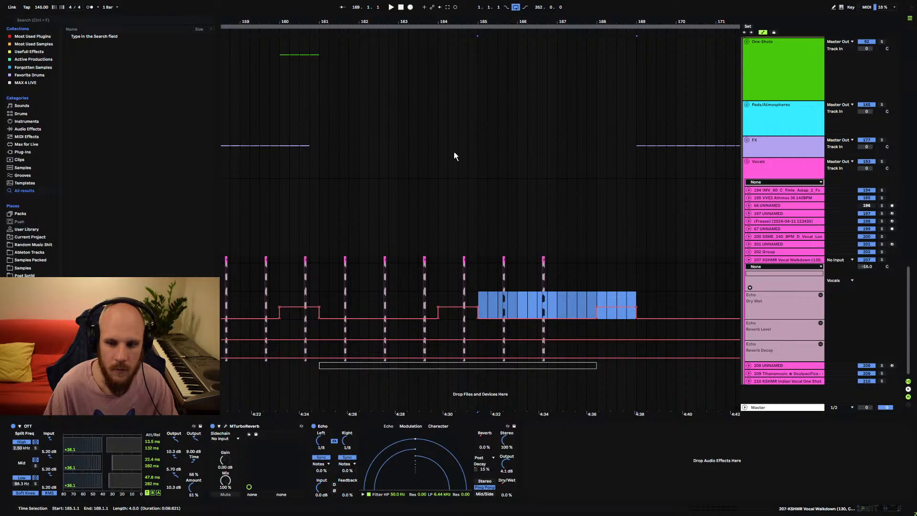
# - Play track 207 soloed from bar 153 and move the start of the first Echo Dry Wet boost to bar 156.3
pyautogui.moveTo(446, 21); pyautogui.dragTo(543, 9)
pyautogui.click(348, 270)
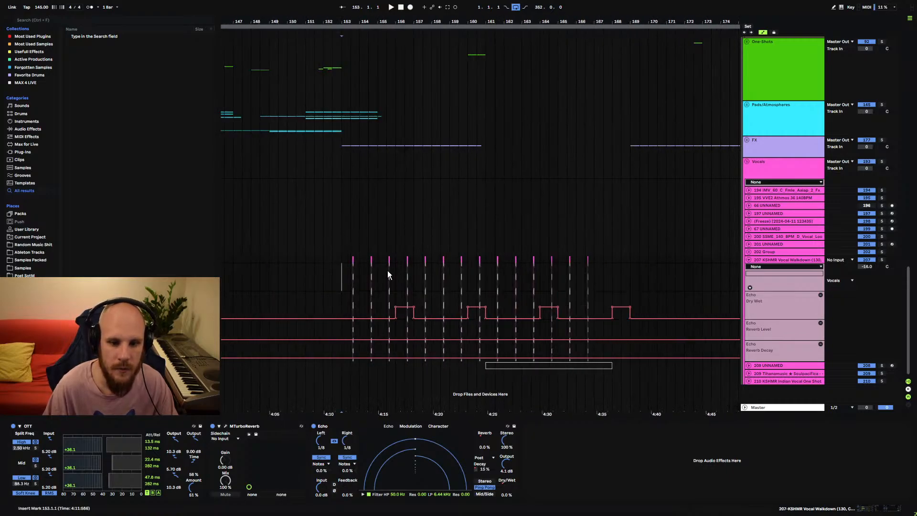
pyautogui.press('space')
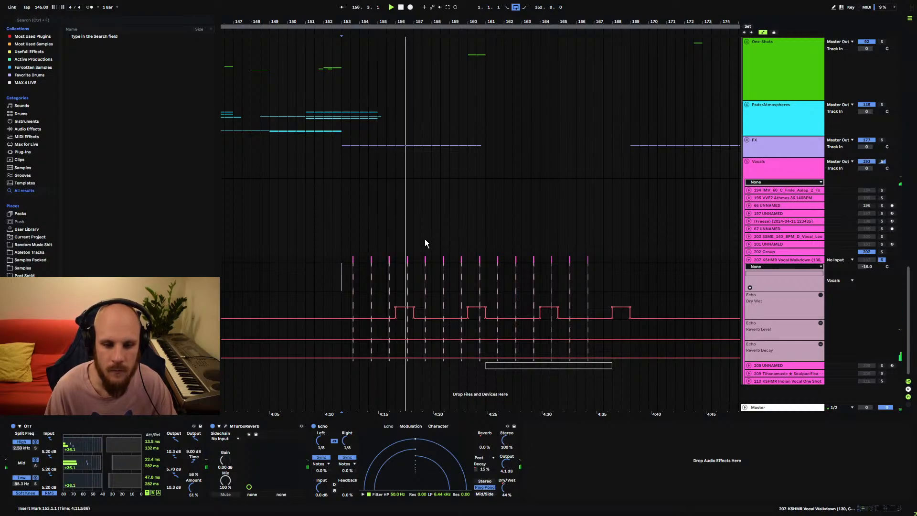
pyautogui.click(405, 307)
pyautogui.moveTo(395, 307); pyautogui.dragTo(404, 318)
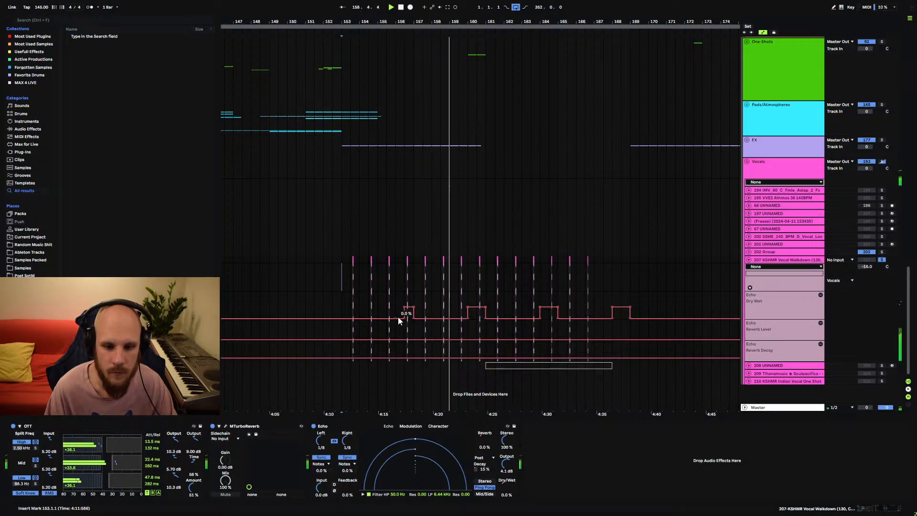
# - Repeat the shortened Echo Dry Wet boost every four bars up to bar 169 by duplicating bars 153 to 157
pyautogui.moveTo(352, 308); pyautogui.dragTo(409, 310)
pyautogui.hotkey('ctrl', 'd')
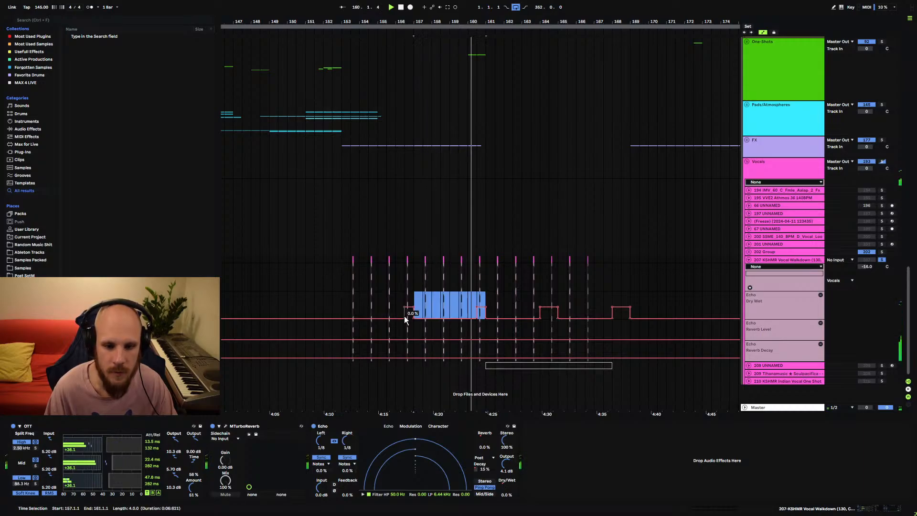
pyautogui.hotkey('ctrl', 'd')
pyautogui.hotkey('ctrl', 'd')
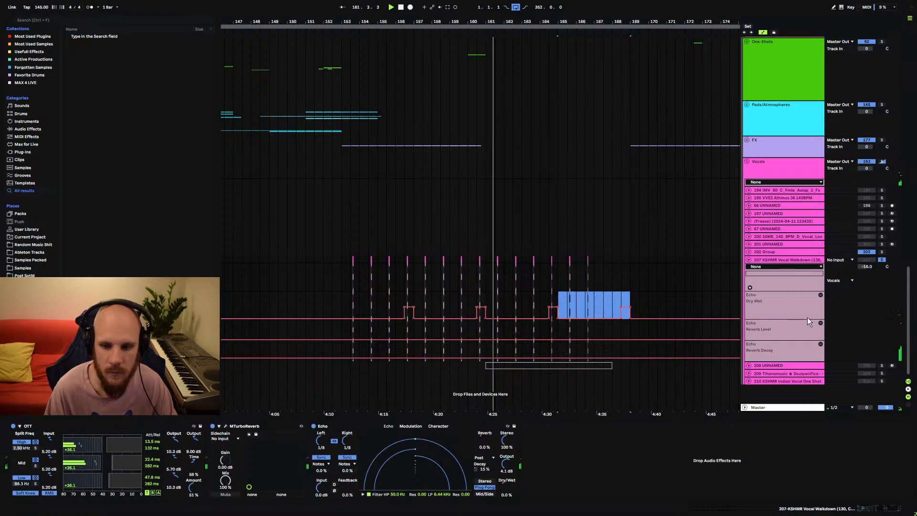
# - Unsolo and collapse track 207, collapse the Vocals group, and go back to the Synths/Sequences tracks
pyautogui.click(882, 259)
pyautogui.click(749, 259)
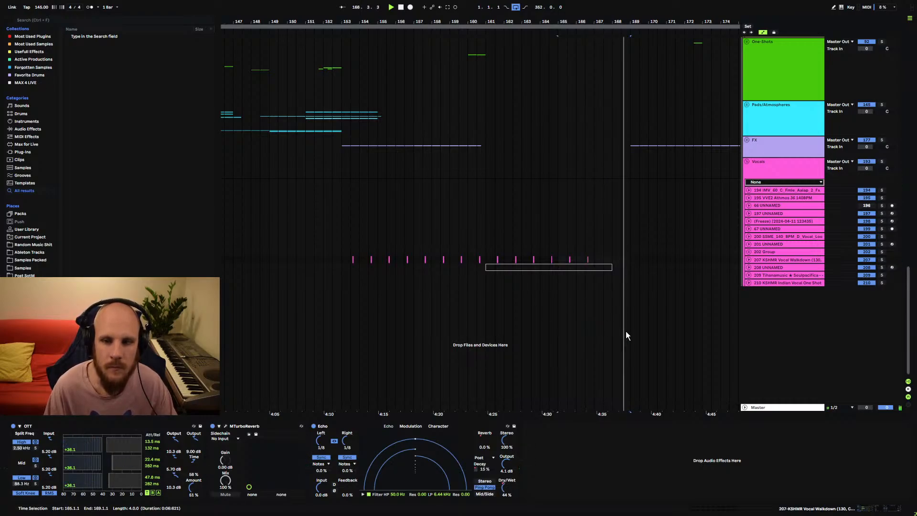
pyautogui.scroll(3, 625, 331)
pyautogui.click(746, 210)
pyautogui.scroll(5, 597, 306)
pyautogui.scroll(3, 594, 310)
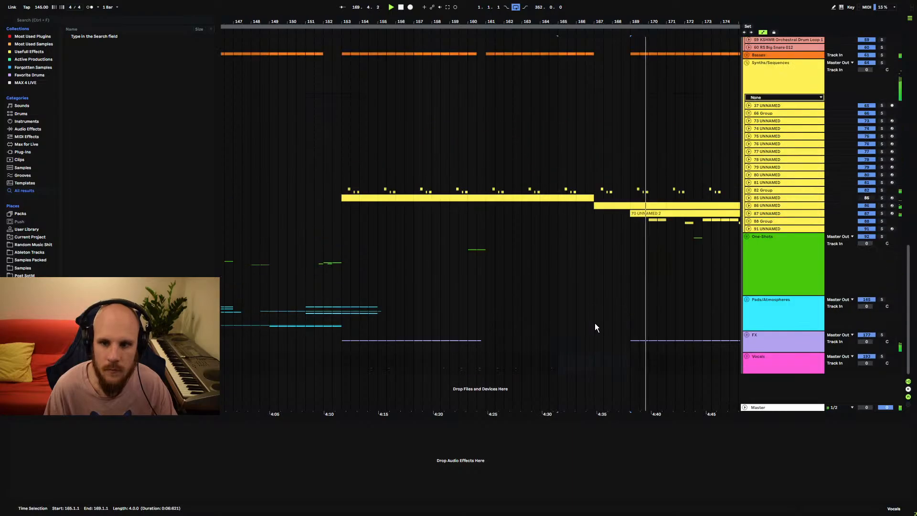
# - Copy the two bars of track 86 from bar 167 to 169 back to bar 153 and repeat them up to bar 167
pyautogui.moveTo(612, 23); pyautogui.dragTo(572, 10)
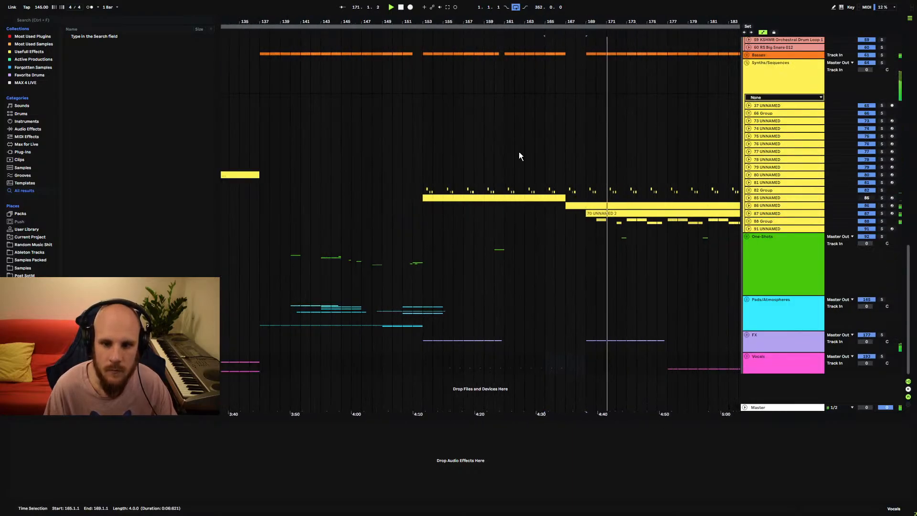
pyautogui.click(426, 207)
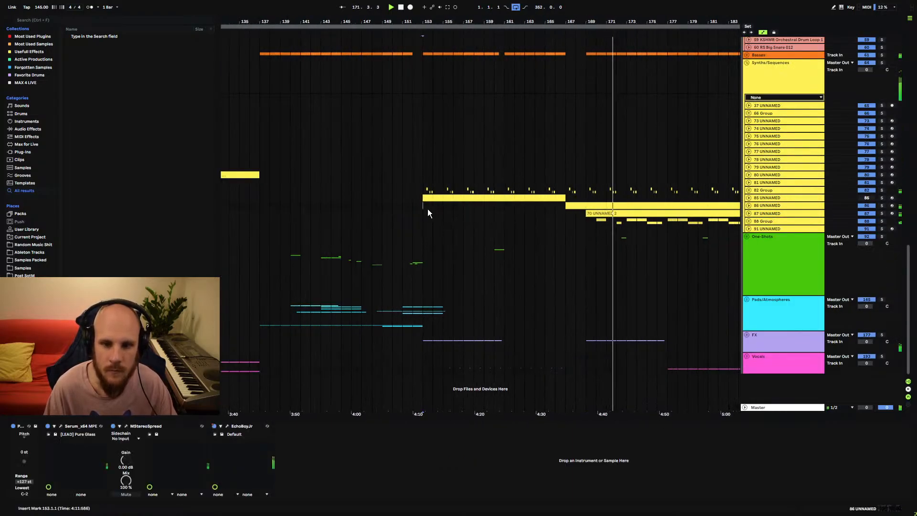
pyautogui.click(748, 206)
pyautogui.click(575, 207)
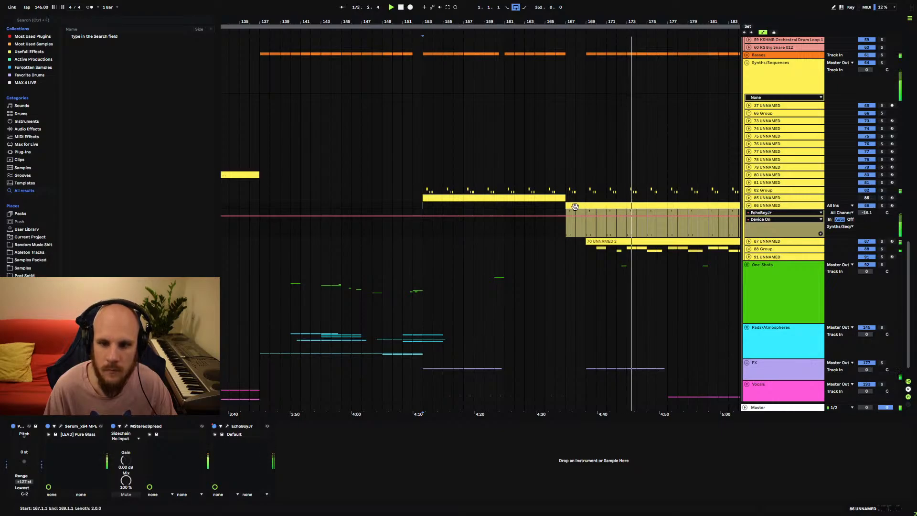
pyautogui.press('Delete')
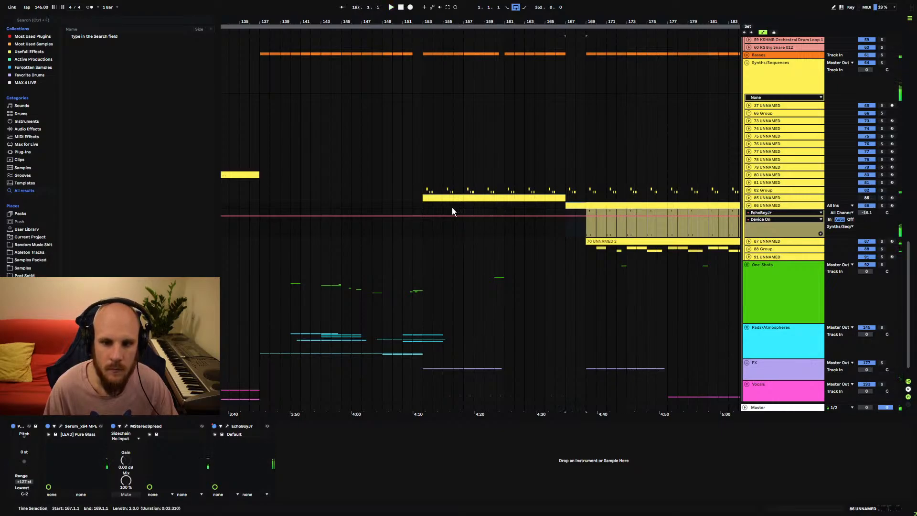
pyautogui.click(426, 207)
pyautogui.hotkey('ctrl', 'v')
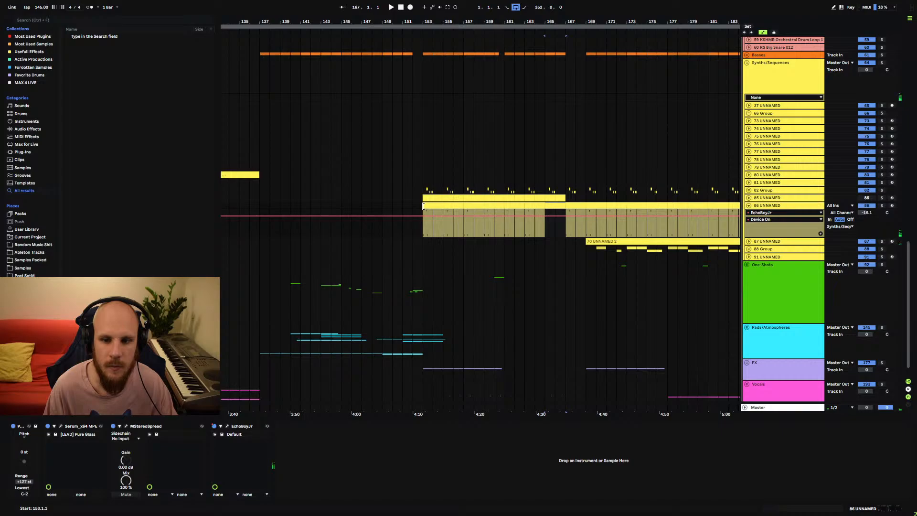
# - Play the arrangement from bar 151 with the extended track 86, and collapse that track
pyautogui.click(404, 205)
pyautogui.press('space')
pyautogui.click(749, 205)
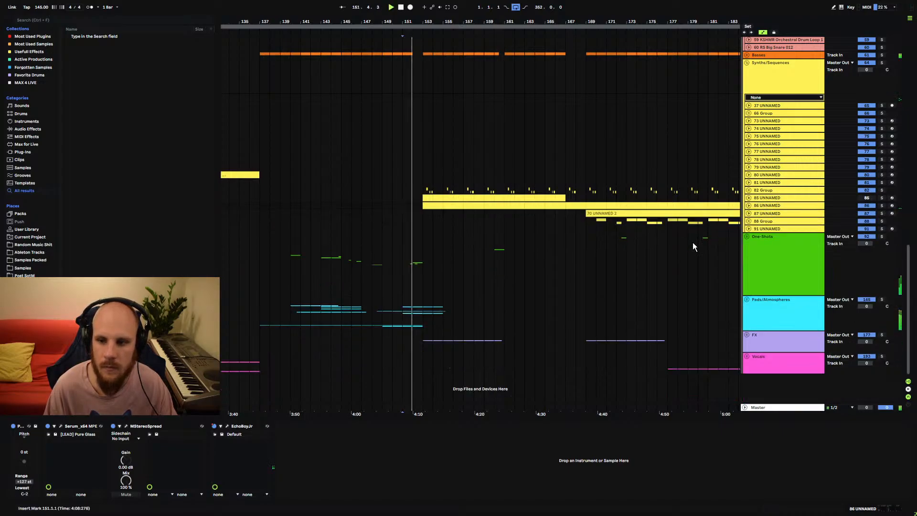
pyautogui.click(332, 461)
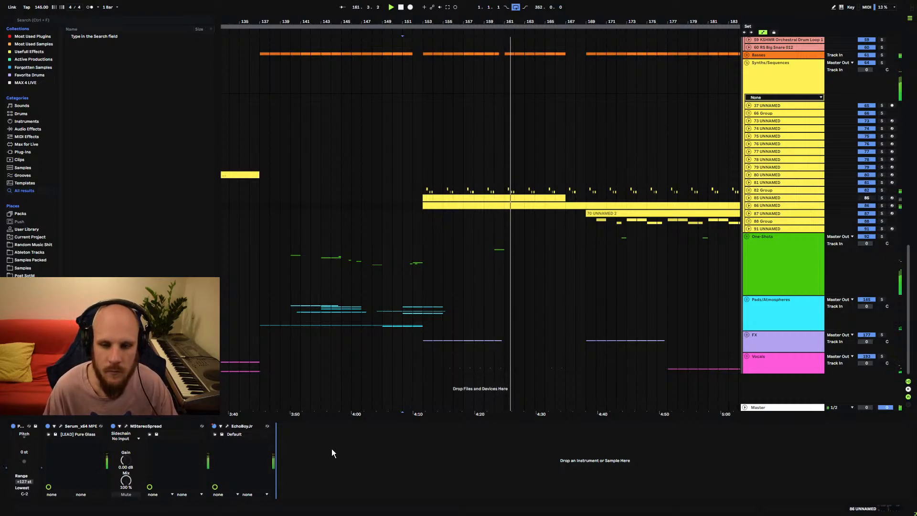
pyautogui.press('space')
# - Listen to the break at bar 160 from bar 159, focusing the timeline on bars 157 to 163
pyautogui.click(499, 366)
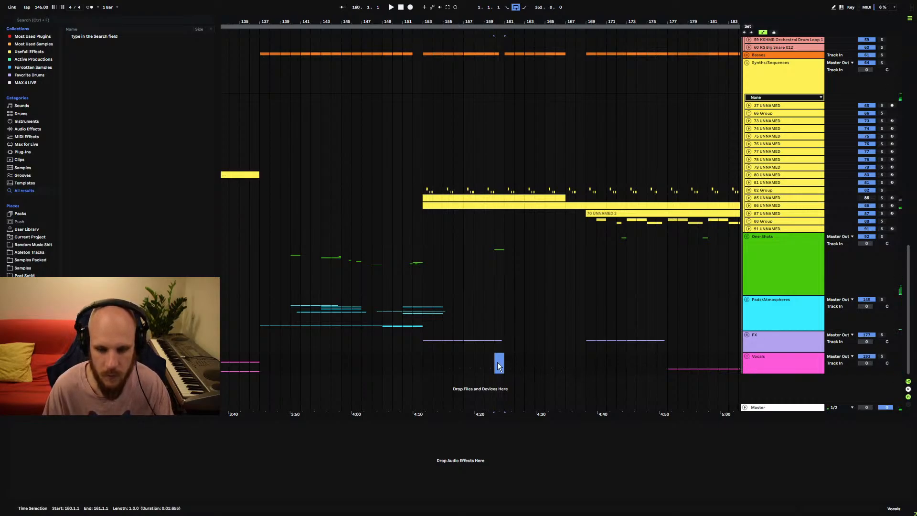
pyautogui.click(485, 359)
pyautogui.press('space')
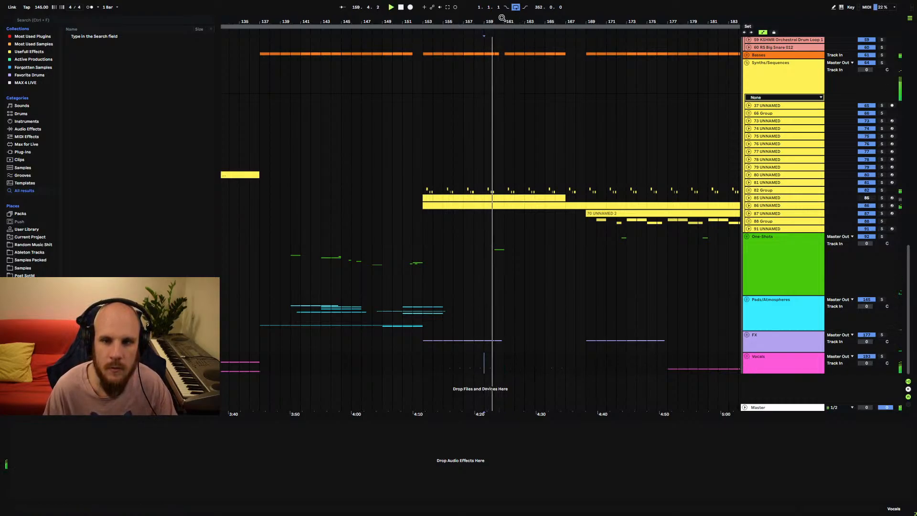
pyautogui.moveTo(502, 18); pyautogui.dragTo(499, 51)
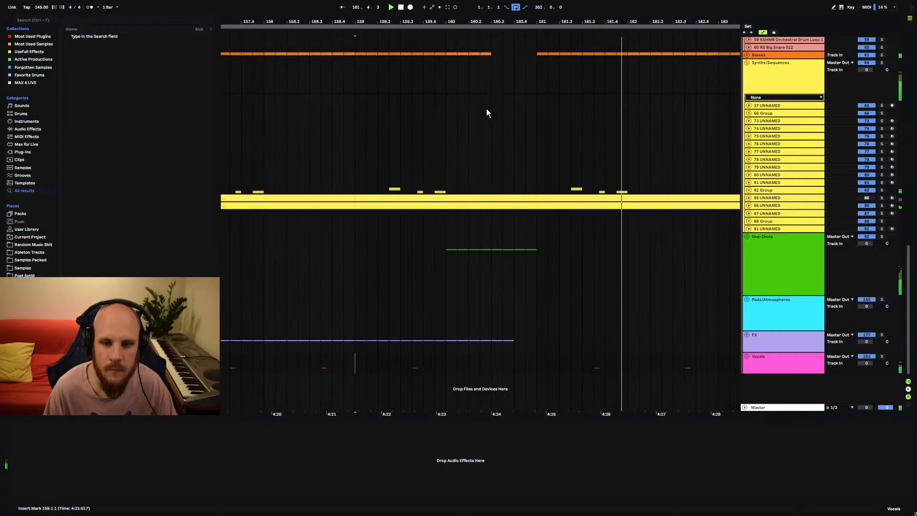
# - Extend the last Audio clip of the fill on track 23 in the Drums group up to bar 161
pyautogui.click(451, 150)
pyautogui.scroll(10, 506, 146)
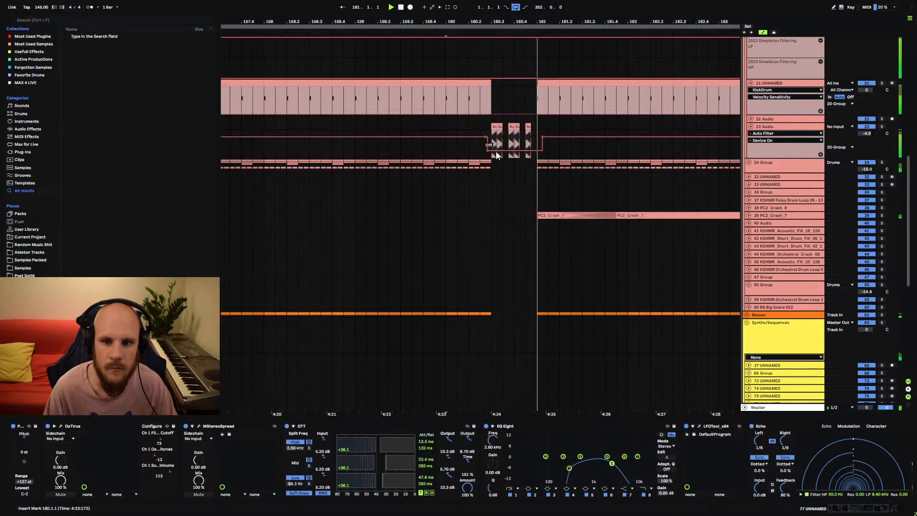
pyautogui.click(529, 126)
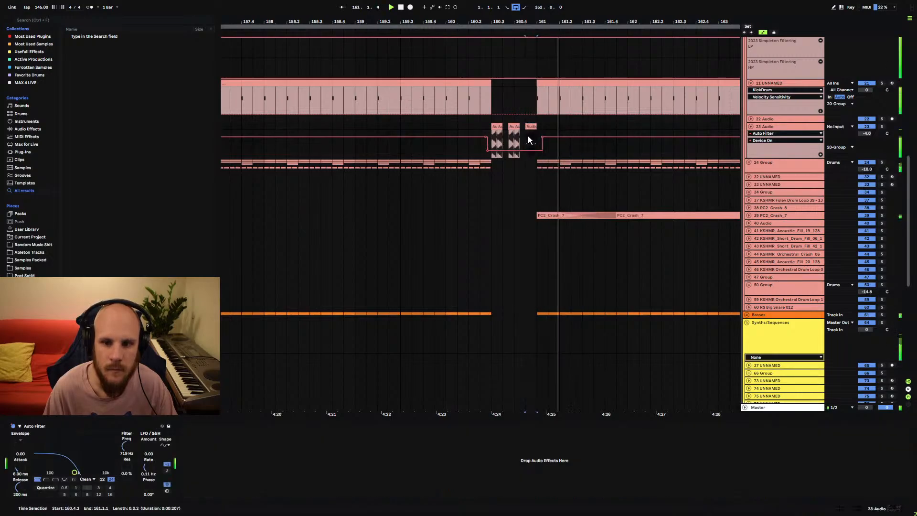
pyautogui.click(493, 128)
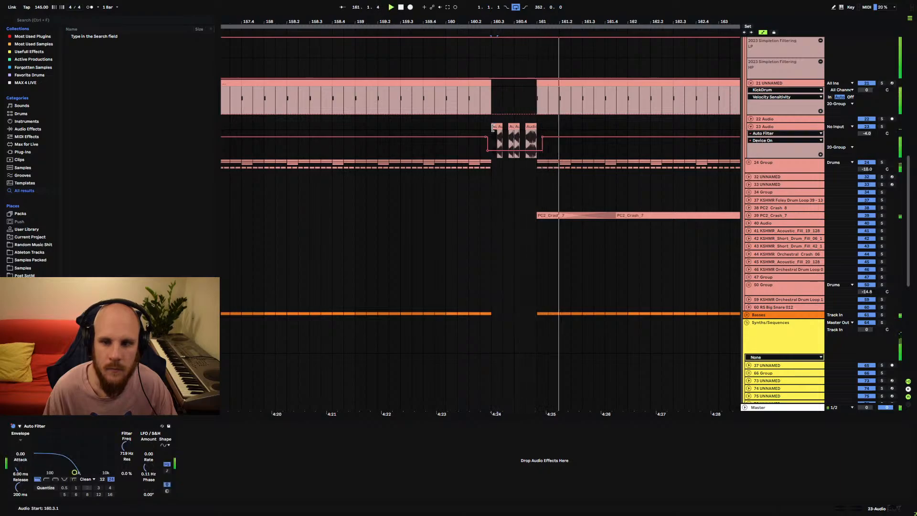
# - Remove the Auto Filter Device On automation dip around the fill on track 23 and show the filter's Frequency automation
pyautogui.click(480, 127)
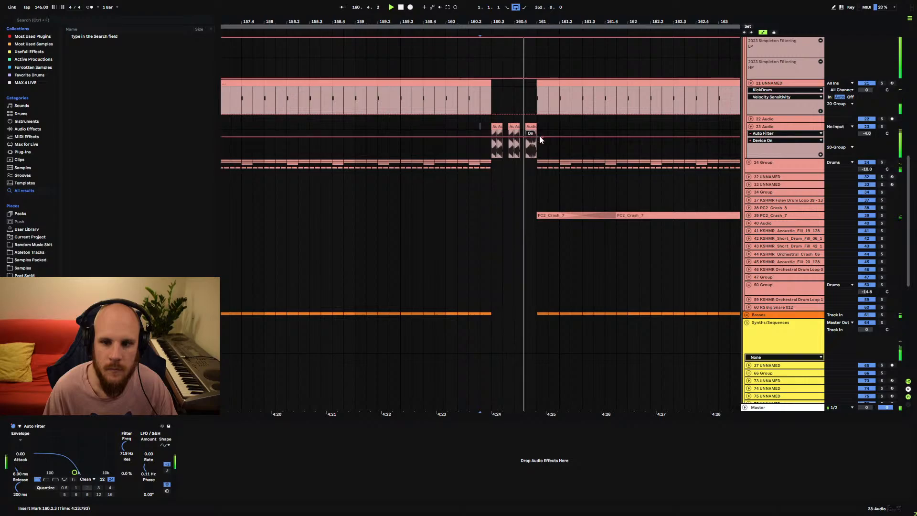
pyautogui.click(485, 145)
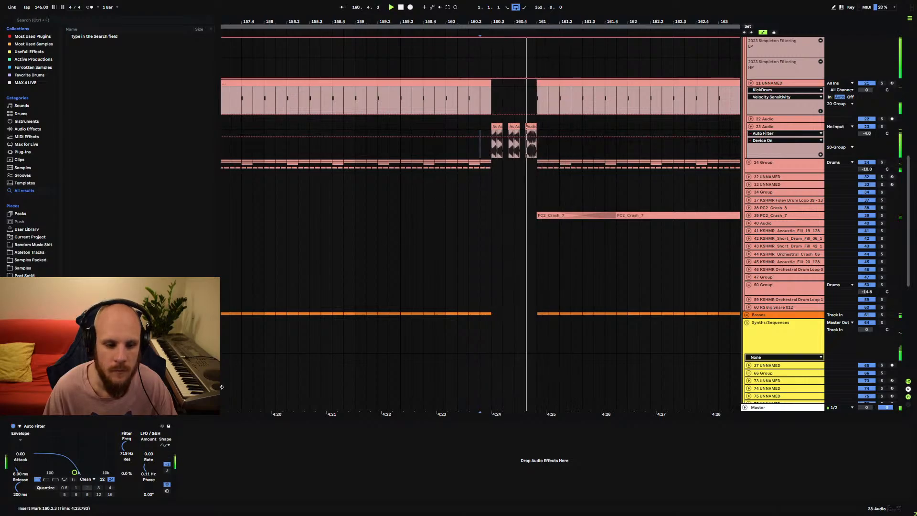
pyautogui.click(125, 447)
pyautogui.press('space')
pyautogui.press('space')
pyautogui.press('space')
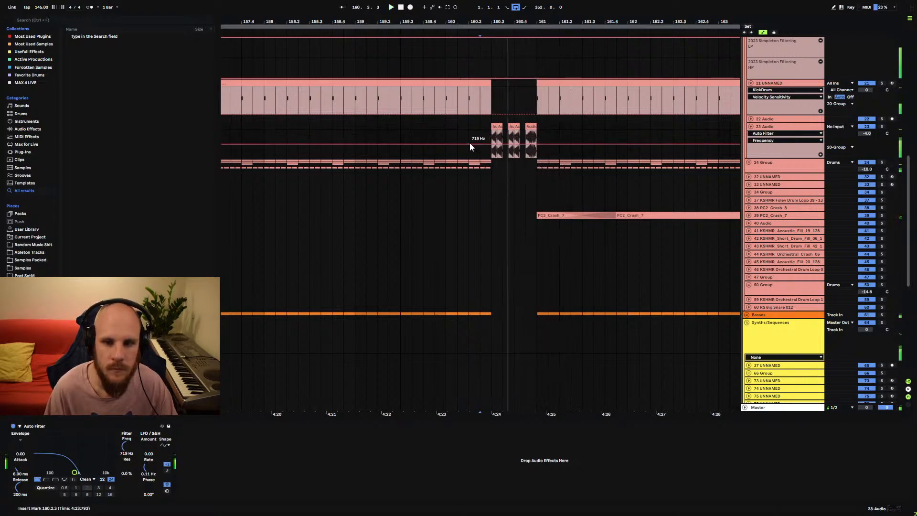
# - Raise track 23's Auto Filter Frequency automation over the fill to about 3.9 kHz with short ramps on both sides, and play it back
pyautogui.click(470, 143)
pyautogui.click(559, 144)
pyautogui.moveTo(481, 144); pyautogui.dragTo(481, 137)
pyautogui.moveTo(548, 143); pyautogui.dragTo(548, 137)
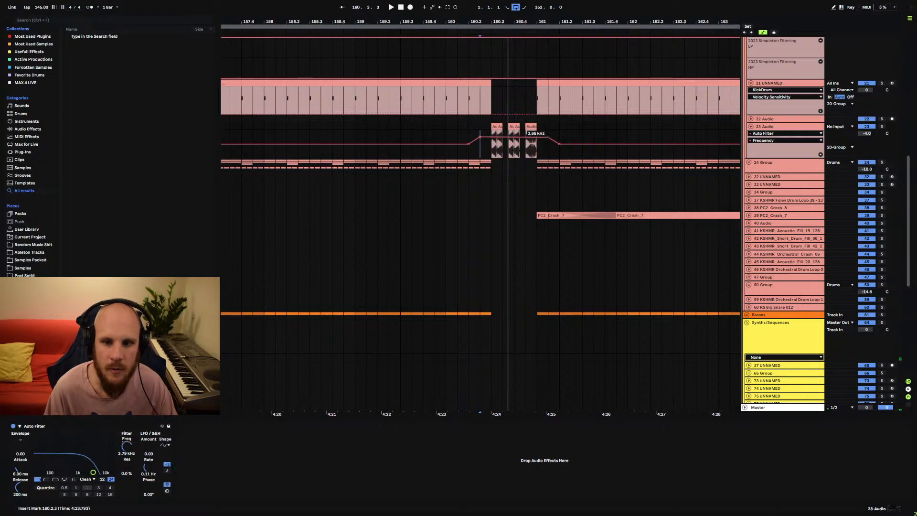
pyautogui.press('space')
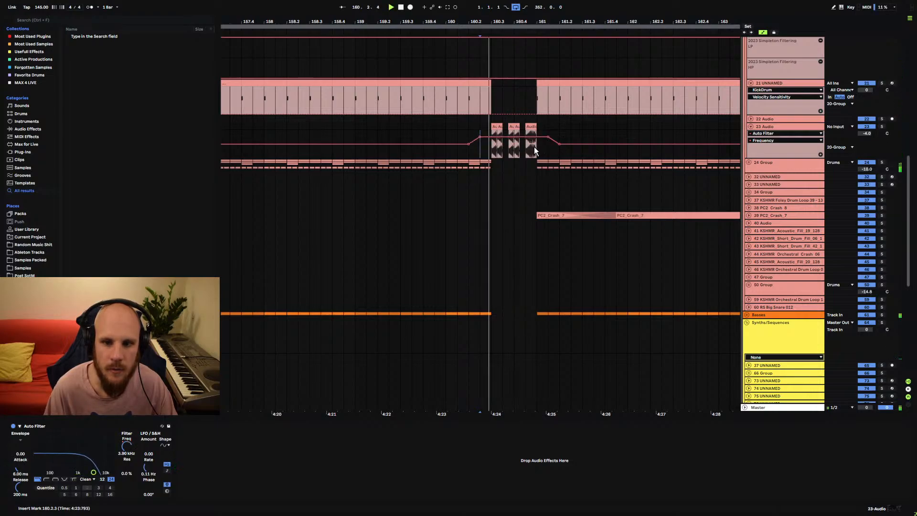
pyautogui.click(468, 127)
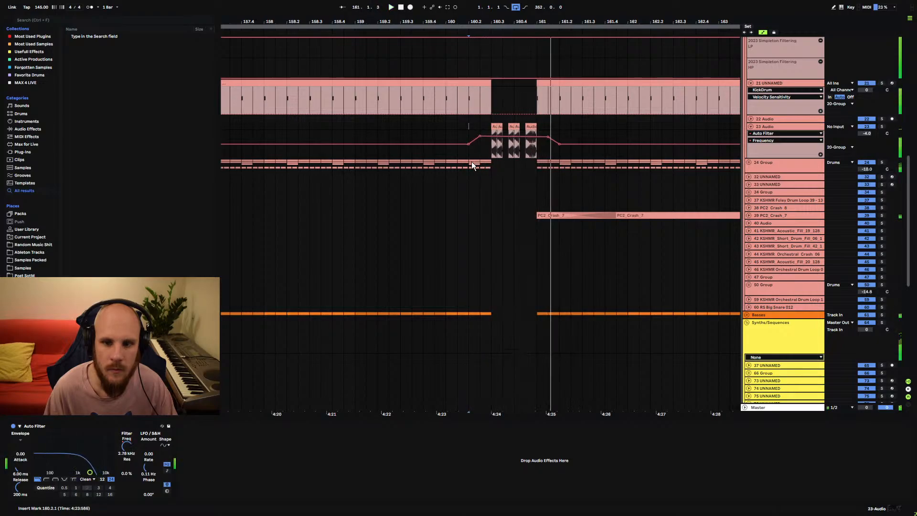
pyautogui.press('space')
# - Expand 24 Group and trim the end of the APS clip on track 25 slightly before bar 160.3
pyautogui.click(749, 163)
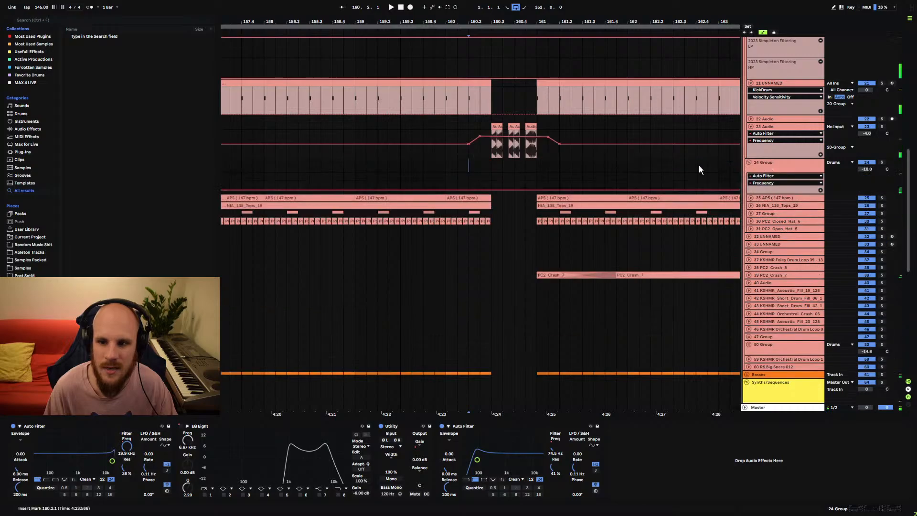
pyautogui.click(750, 197)
pyautogui.moveTo(489, 21); pyautogui.dragTo(489, 71)
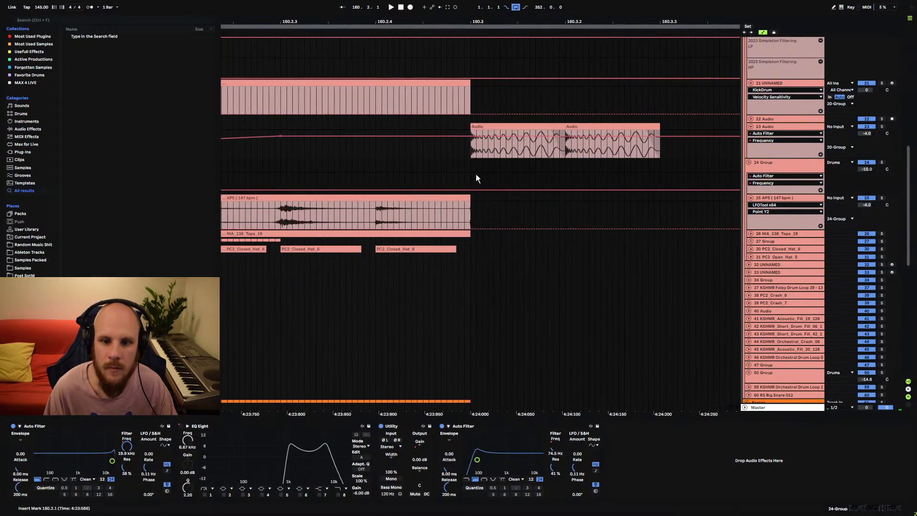
pyautogui.moveTo(470, 198); pyautogui.dragTo(458, 199)
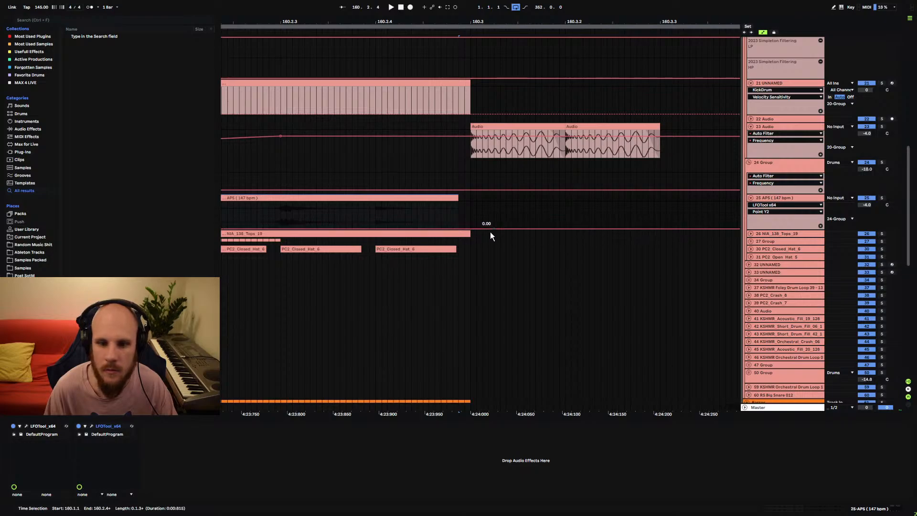
# - Trim the end of the NIA_138_Tops_19 clip on track 26 to match the APS clip, and collapse both tracks
pyautogui.click(751, 233)
pyautogui.click(518, 277)
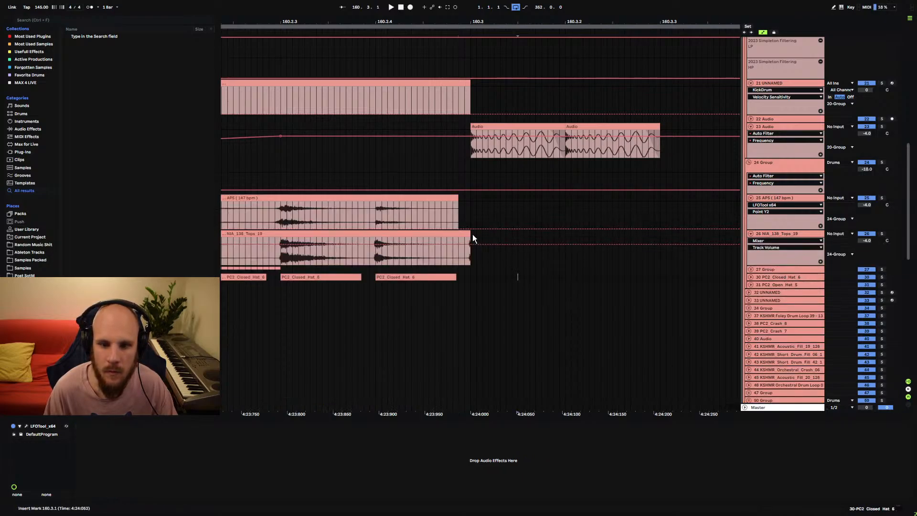
pyautogui.moveTo(472, 238); pyautogui.dragTo(459, 238)
pyautogui.click(751, 234)
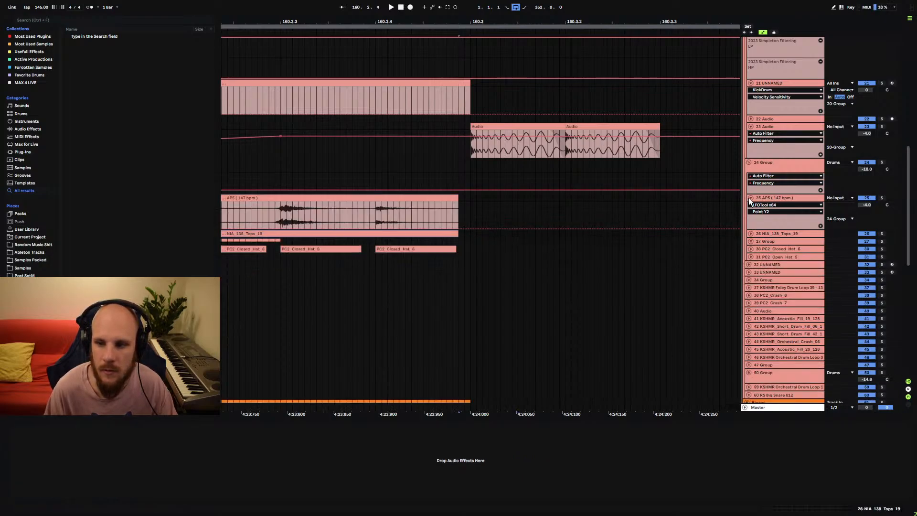
pyautogui.click(751, 199)
pyautogui.moveTo(377, 20); pyautogui.dragTo(471, 4)
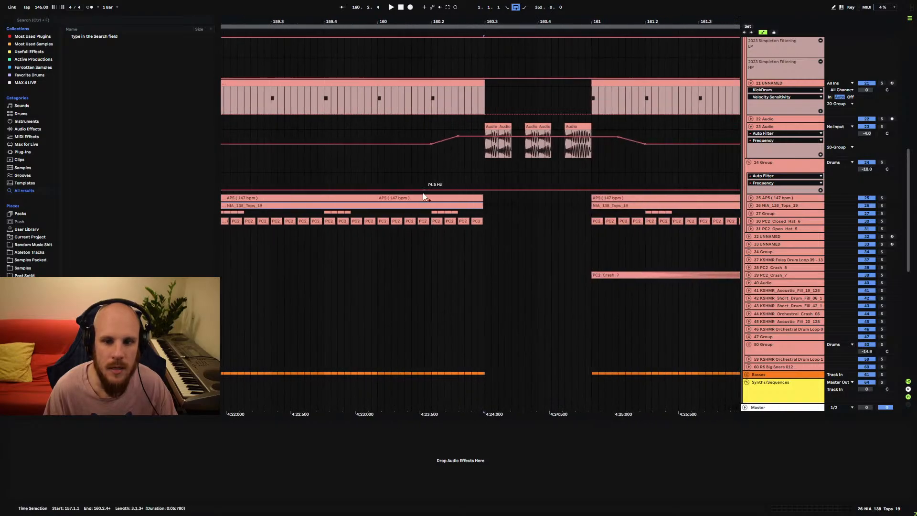
# - Play the edited break from bars 160.2 and 159.4, and collapse 23 Audio and 24 Group
pyautogui.click(436, 170)
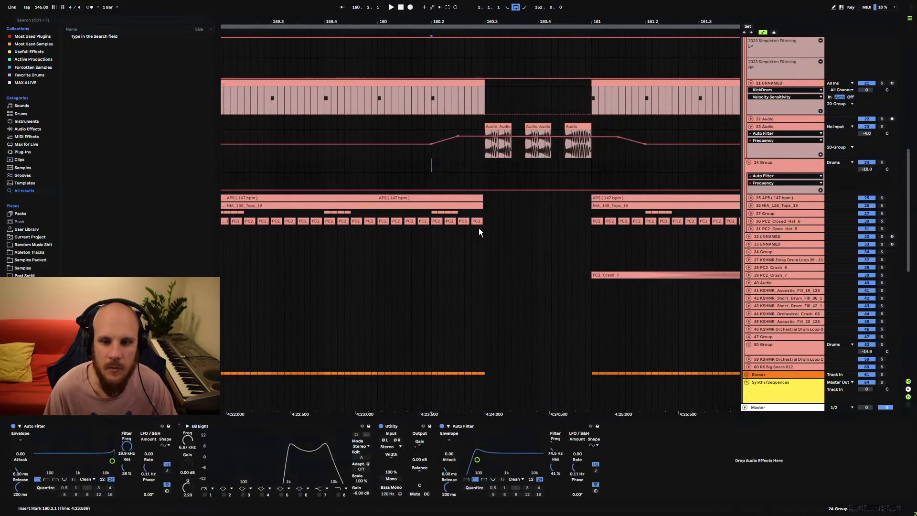
pyautogui.press('space')
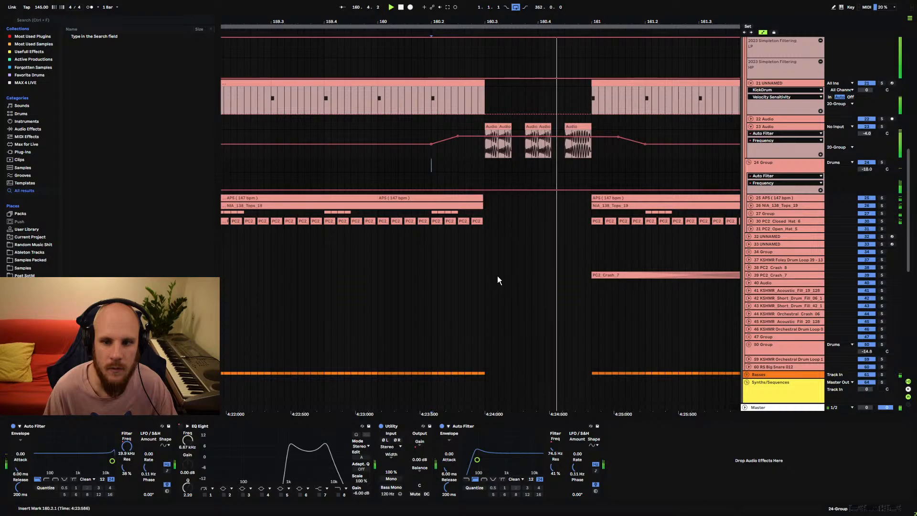
pyautogui.click(325, 98)
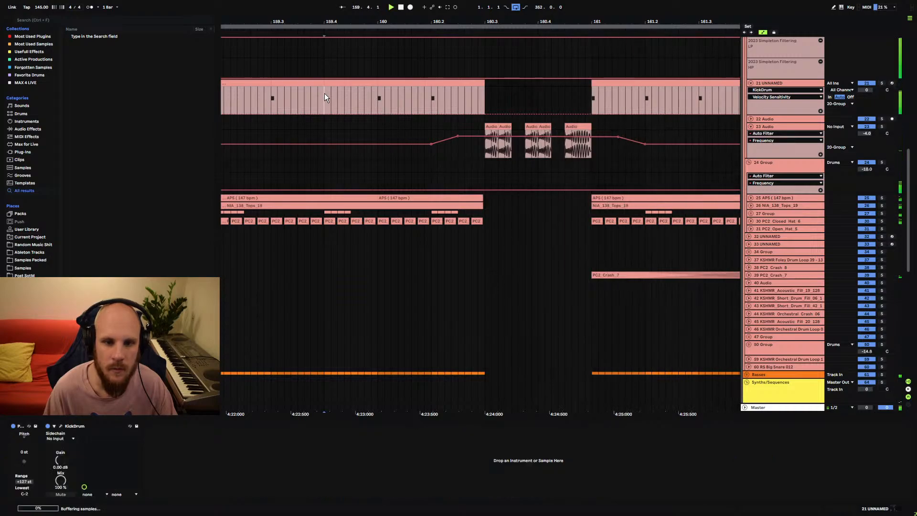
pyautogui.click(750, 127)
pyautogui.click(748, 134)
pyautogui.click(763, 136)
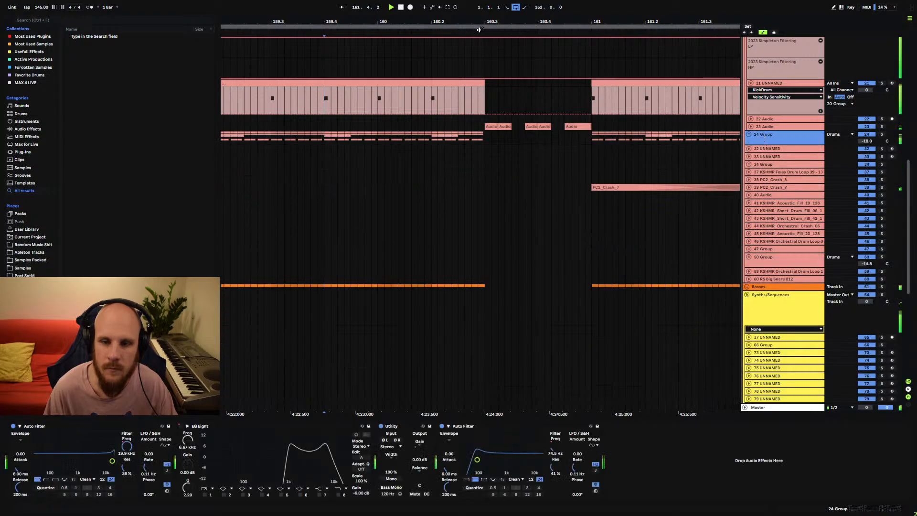
pyautogui.moveTo(458, 21); pyautogui.dragTo(458, 17)
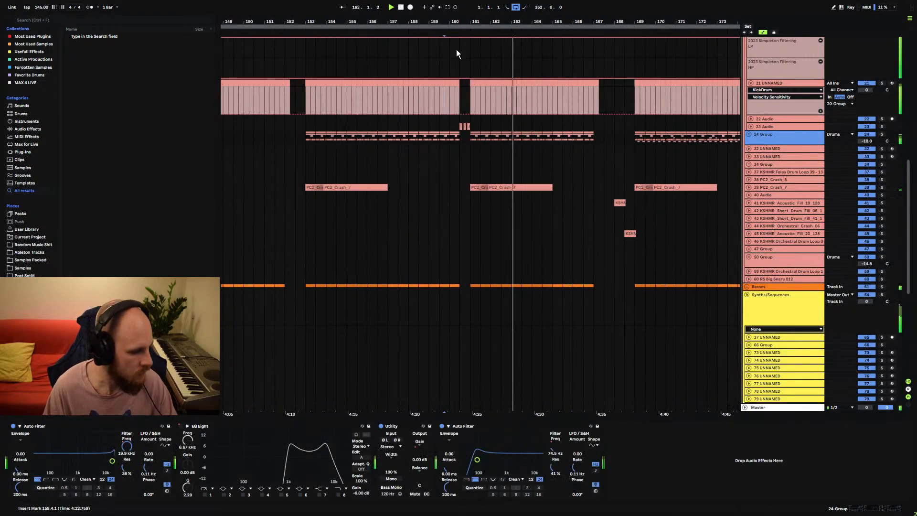
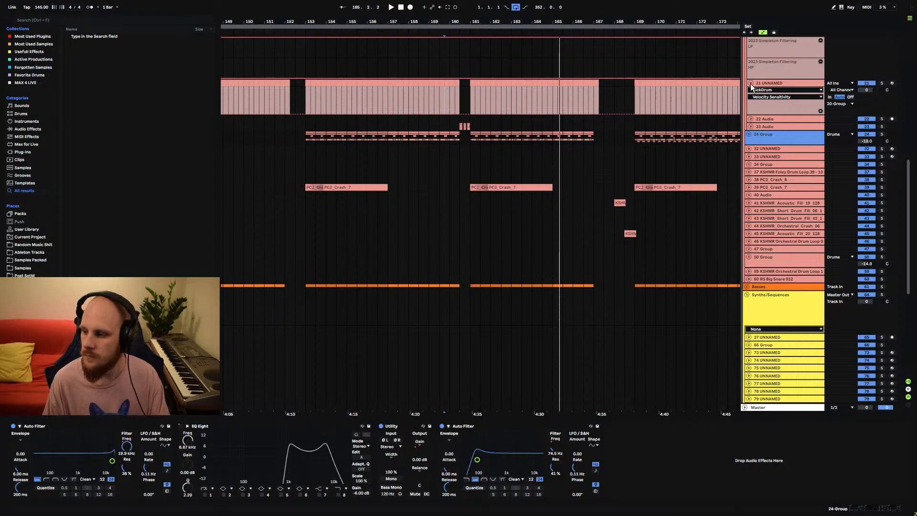
# - Collapse track 21, 20 Group and the whole Drums group
pyautogui.click(750, 84)
pyautogui.scroll(8, 752, 166)
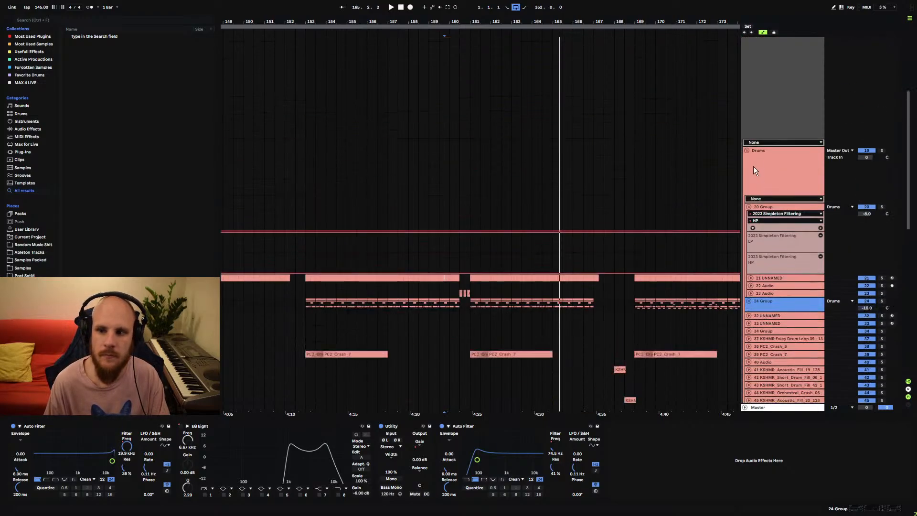
pyautogui.click(749, 207)
pyautogui.click(758, 157)
pyautogui.click(747, 151)
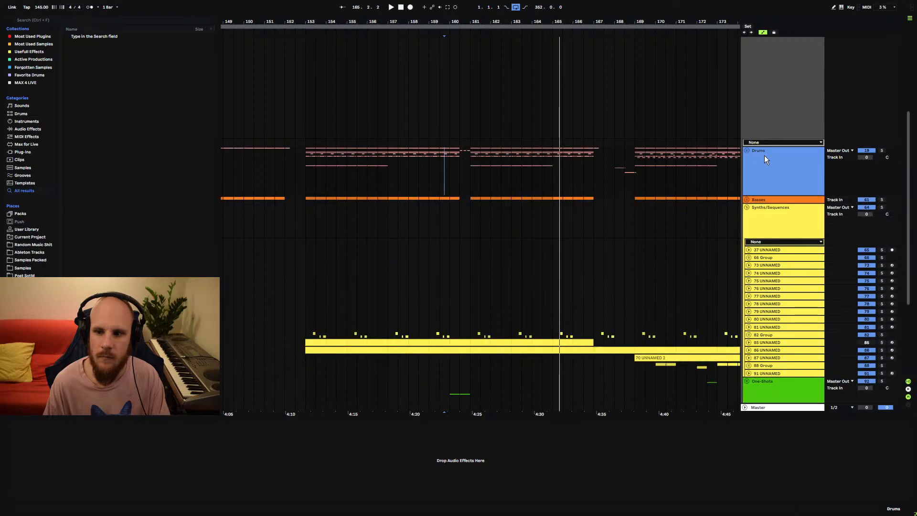
# - Collapse the Synths/Sequences group and show the whole arrangement
pyautogui.moveTo(570, 18); pyautogui.dragTo(570, 0)
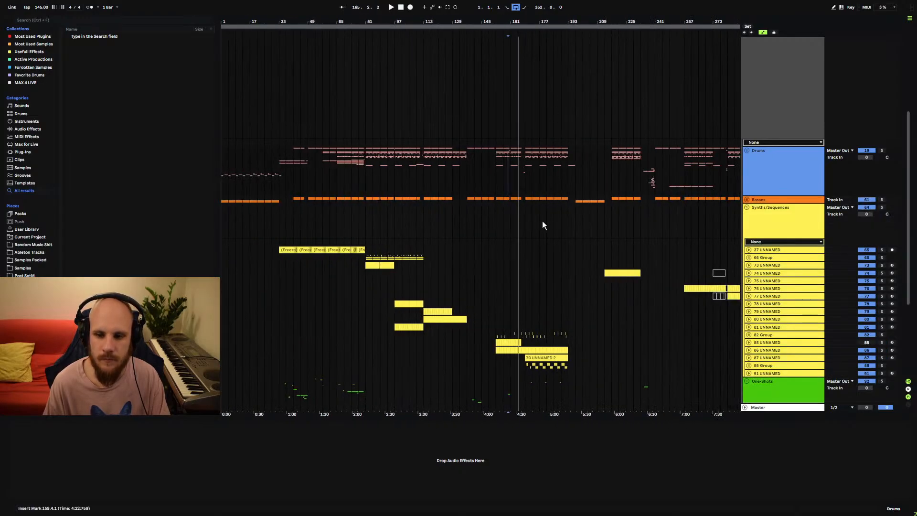
pyautogui.scroll(-3, 542, 221)
pyautogui.click(746, 142)
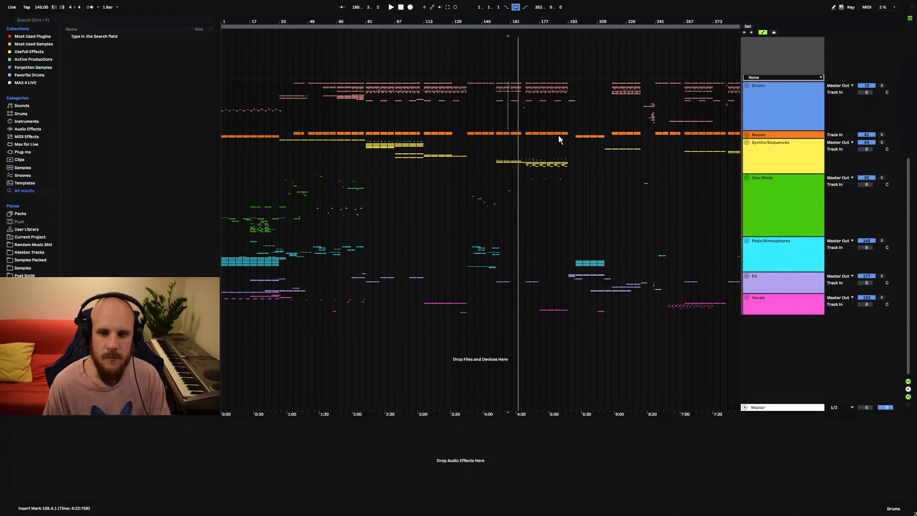
# - Play the arrangement from bar 185 through the transition after bar 193, and return the insert marker to bar 185
pyautogui.moveTo(569, 22); pyautogui.dragTo(529, 24)
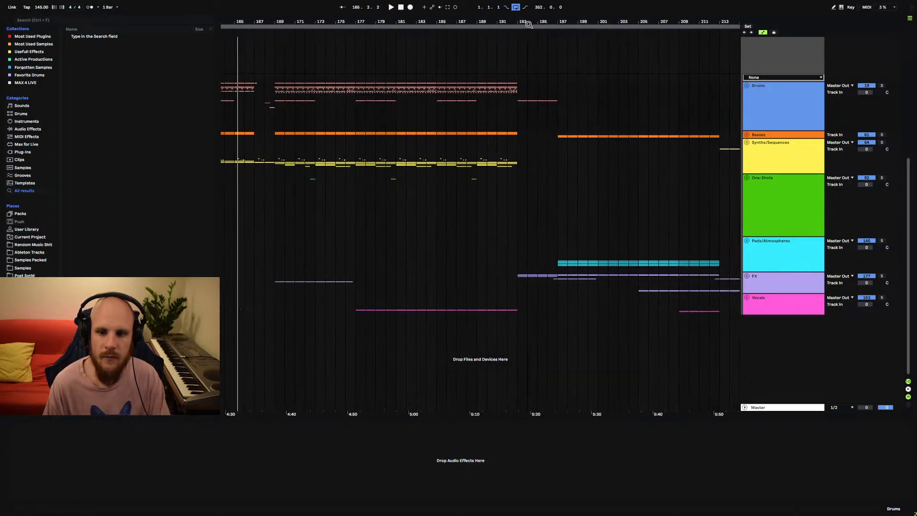
pyautogui.click(441, 167)
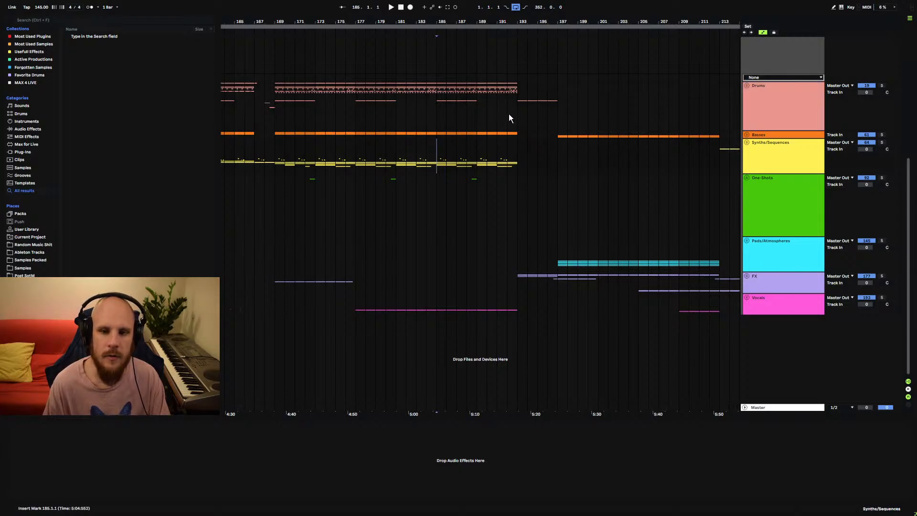
pyautogui.click(438, 137)
pyautogui.press('space')
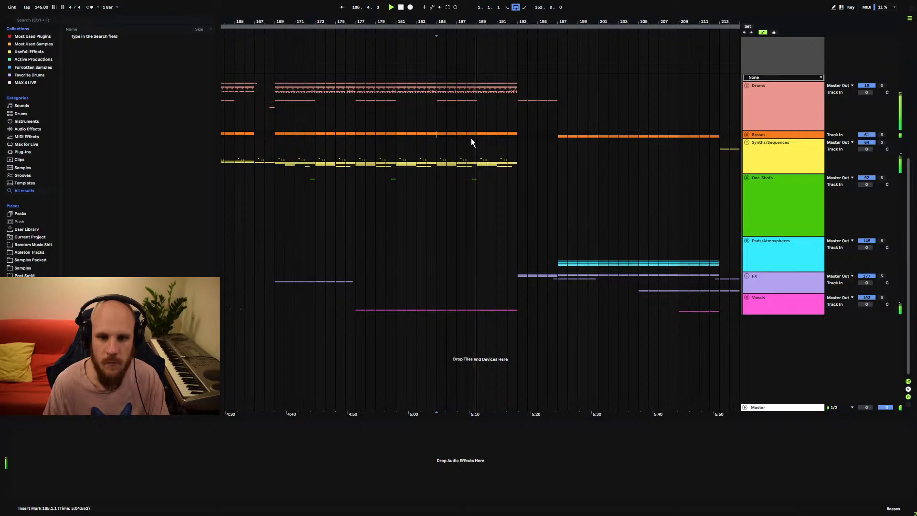
pyautogui.click(524, 117)
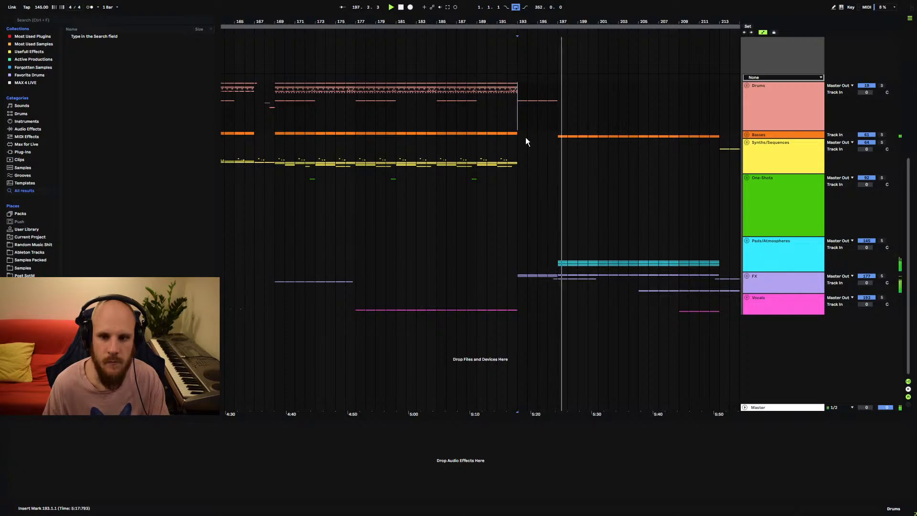
pyautogui.press('space')
pyautogui.click(434, 114)
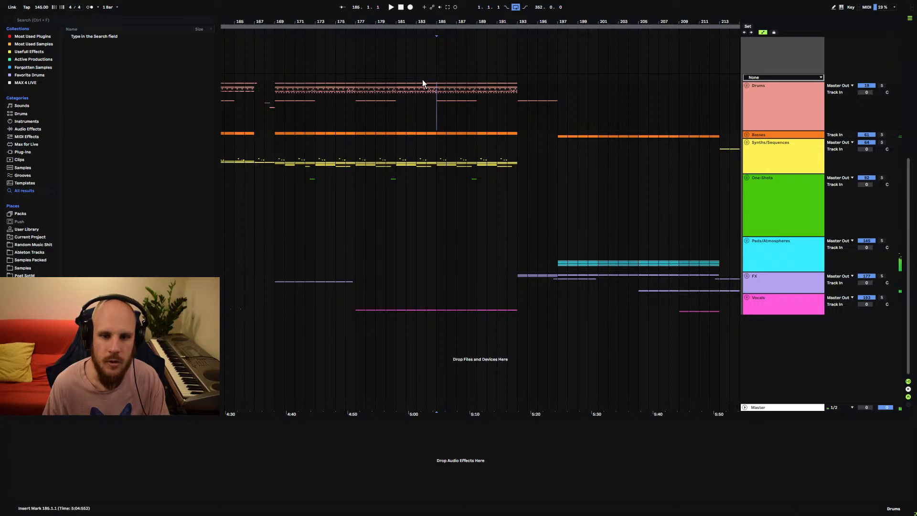
# - Review the One-Shots parts around bars 137 to 189 against the whole arrangement
pyautogui.moveTo(424, 22)
pyautogui.mouseDown()
pyautogui.moveTo(572, 22)
pyautogui.moveTo(560, 39)
pyautogui.mouseUp()
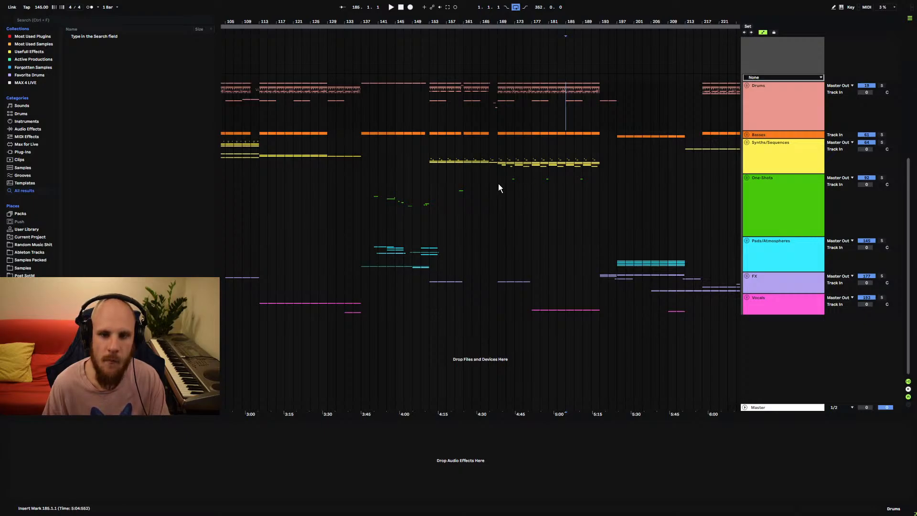
pyautogui.moveTo(498, 183); pyautogui.dragTo(597, 204)
pyautogui.click(585, 202)
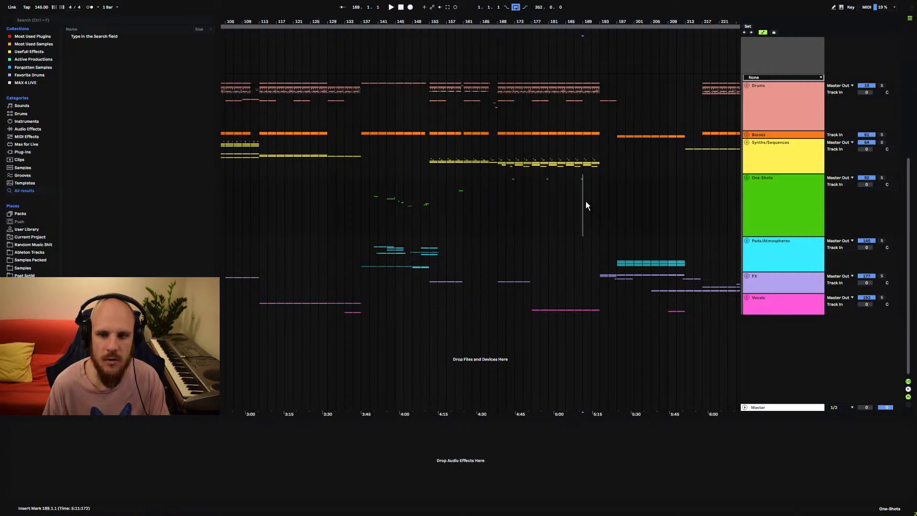
pyautogui.hscroll(-5, 443, 190)
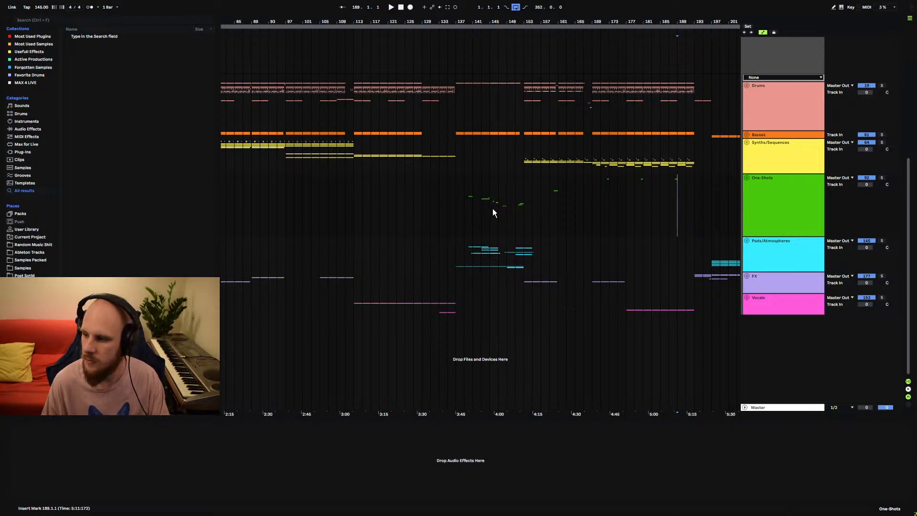
pyautogui.moveTo(455, 27)
pyautogui.mouseDown()
pyautogui.moveTo(522, 22)
pyautogui.moveTo(347, 26)
pyautogui.mouseUp()
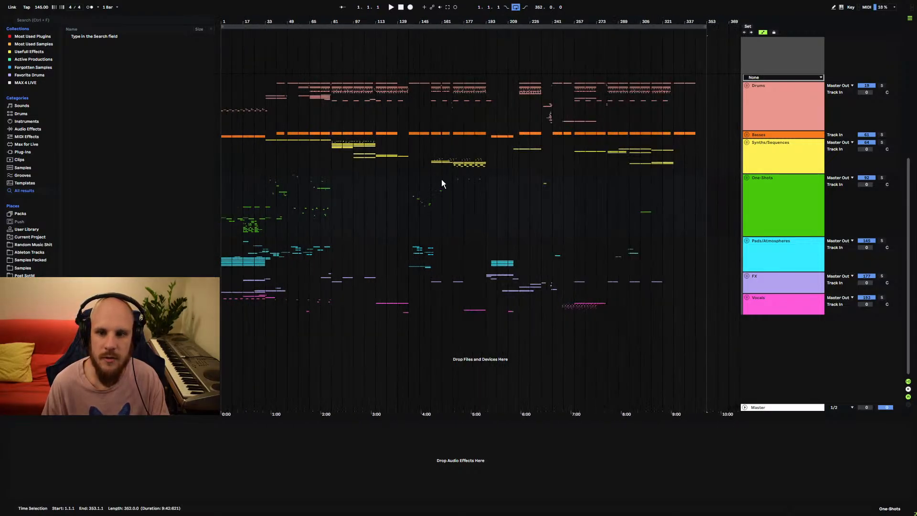
pyautogui.click(418, 188)
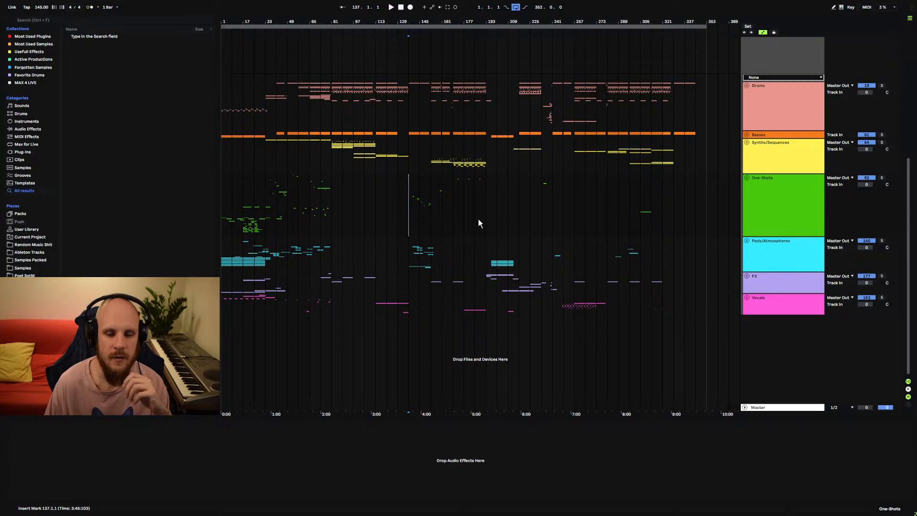
# - Examine clip coverage in Synths/Sequences from bar 41 to 345, FX from 89 to 329 and Vocals from 105 to 345
pyautogui.moveTo(279, 140); pyautogui.dragTo(694, 152)
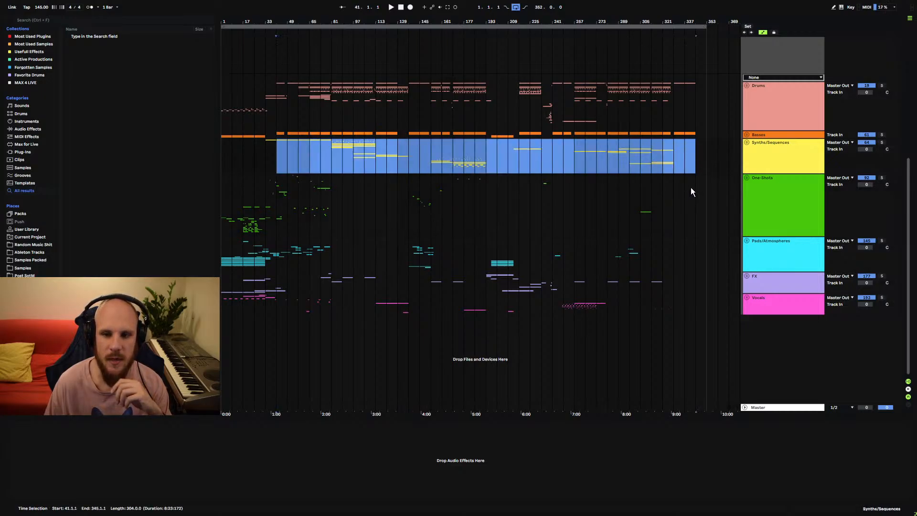
pyautogui.moveTo(691, 191); pyautogui.dragTo(669, 284)
pyautogui.click(388, 288)
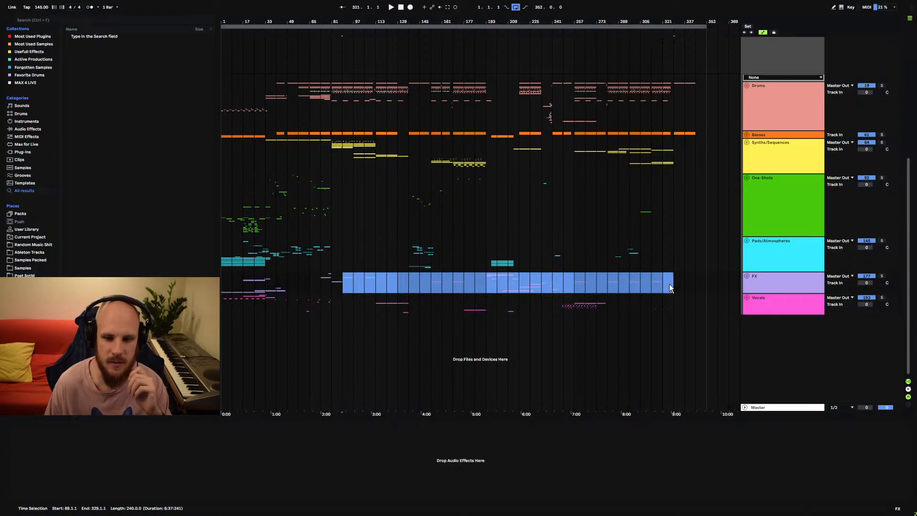
pyautogui.click(648, 285)
pyautogui.moveTo(365, 304); pyautogui.dragTo(695, 312)
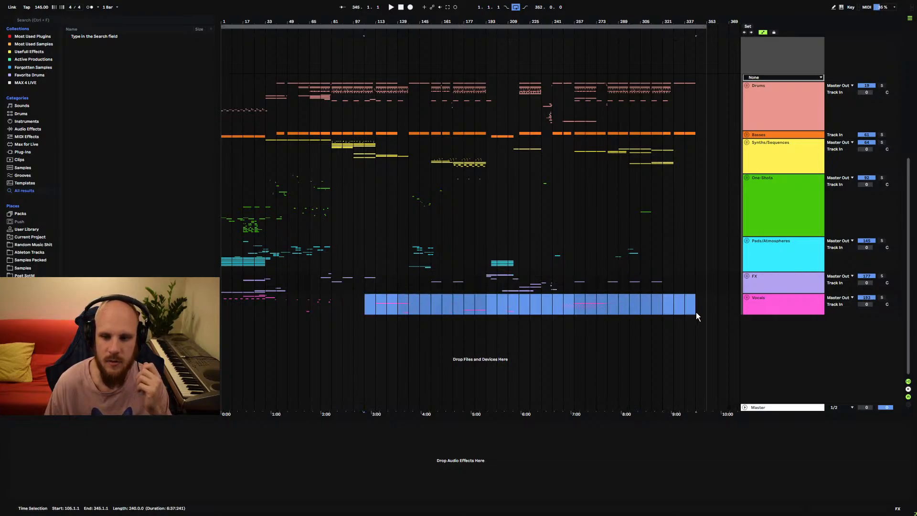
pyautogui.click(684, 311)
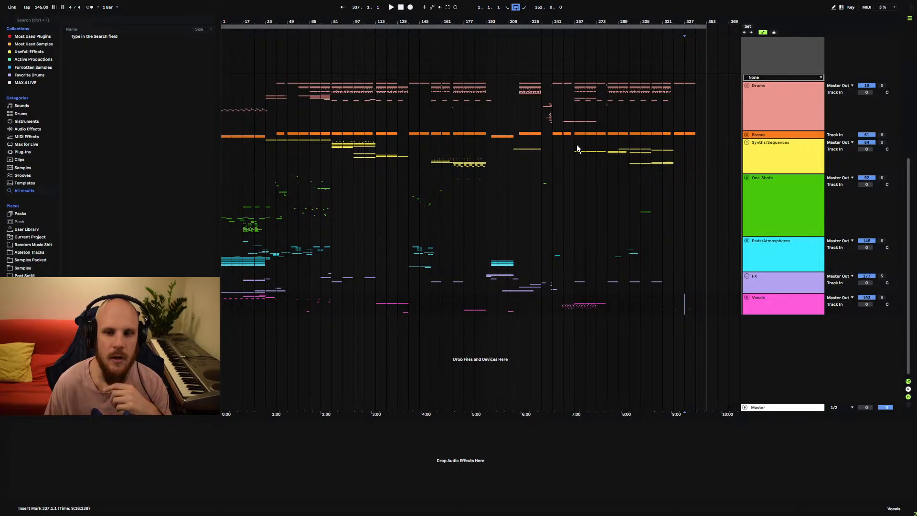
# - Compare the Drums group's sections at bars 81, 225 and 257
pyautogui.click(332, 120)
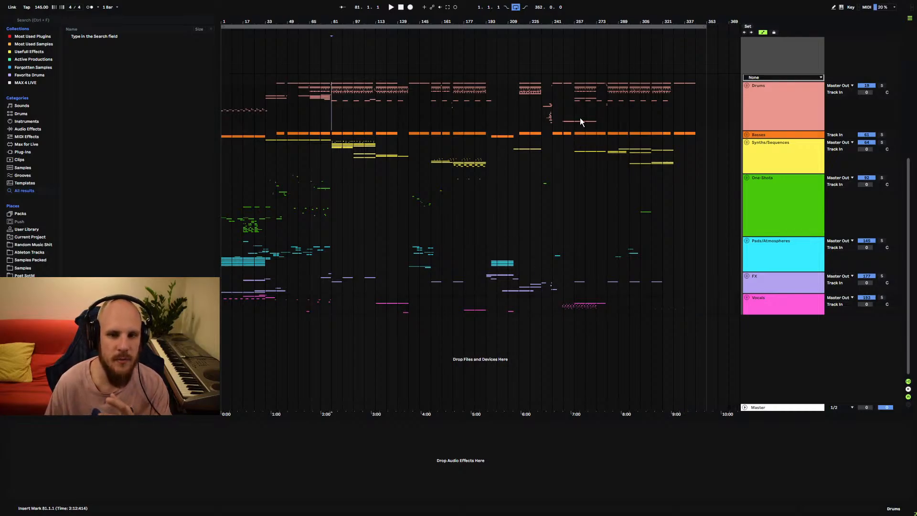
pyautogui.click(642, 119)
pyautogui.click(529, 119)
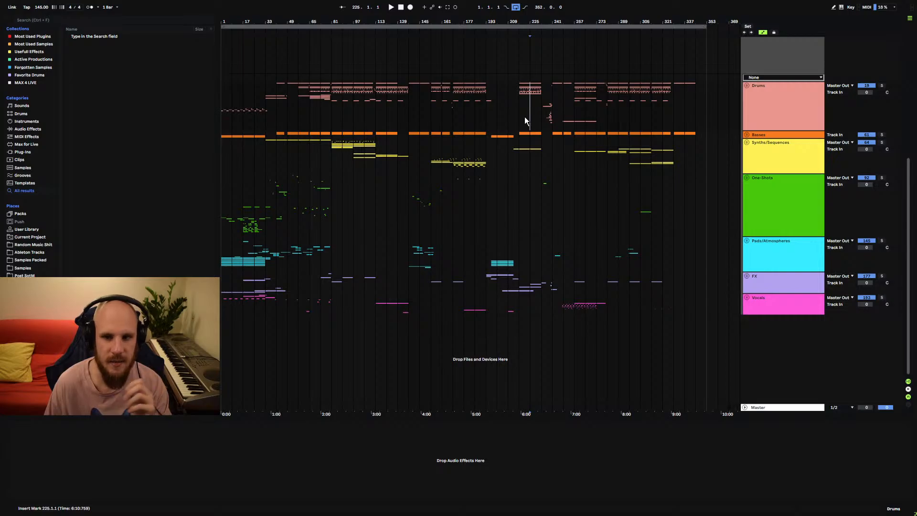
pyautogui.click(577, 111)
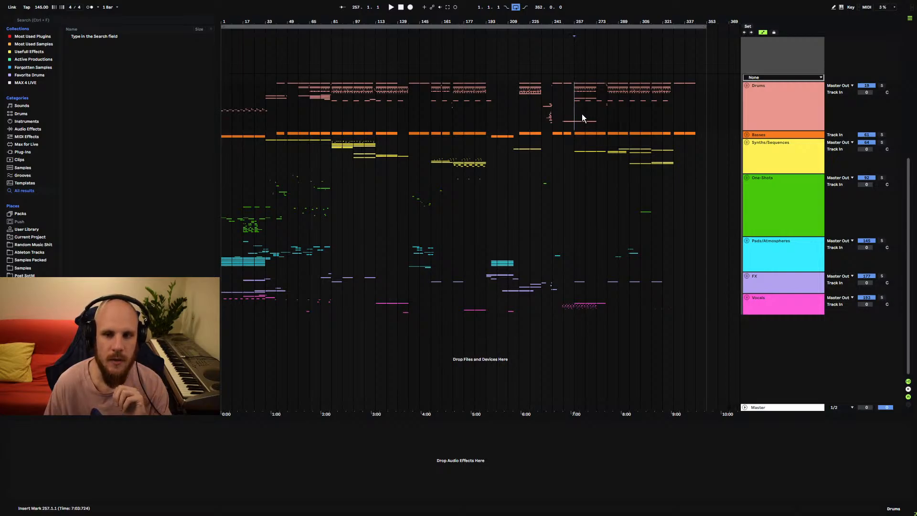
# - Play the arrangement from bar 249 past bar 265, and place the insert marker at bar 257
pyautogui.moveTo(587, 23); pyautogui.dragTo(584, 77)
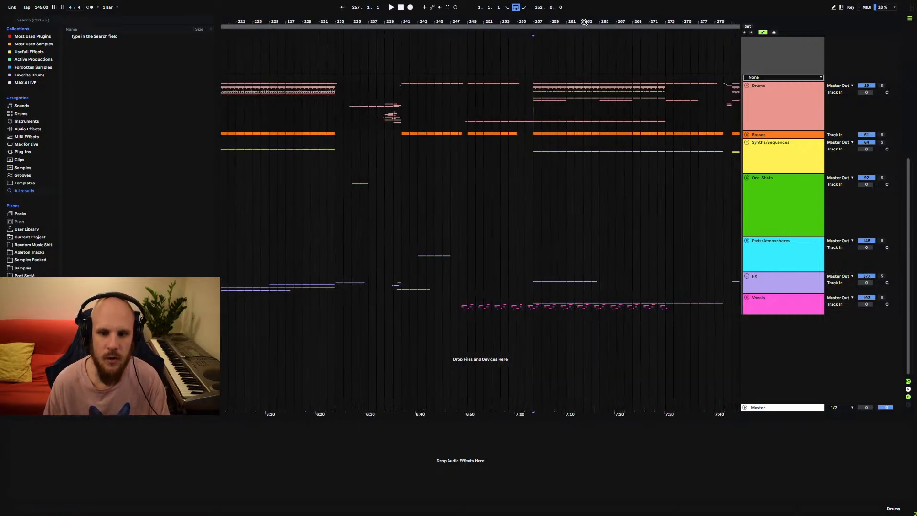
pyautogui.click(483, 96)
pyautogui.press('space')
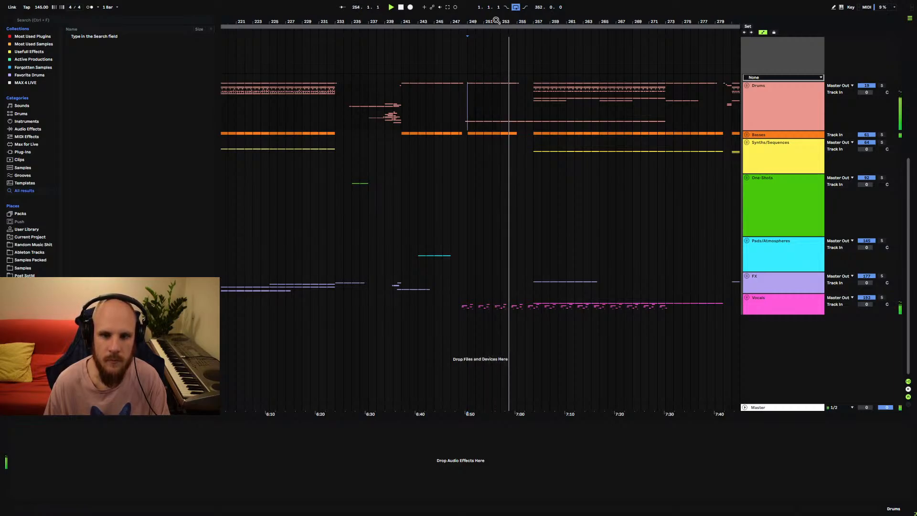
pyautogui.moveTo(495, 22); pyautogui.dragTo(596, 20)
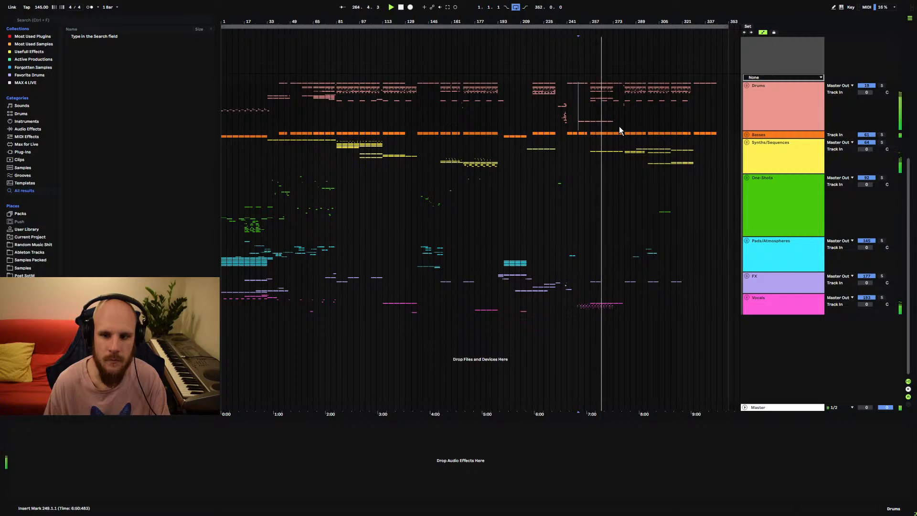
pyautogui.click(590, 103)
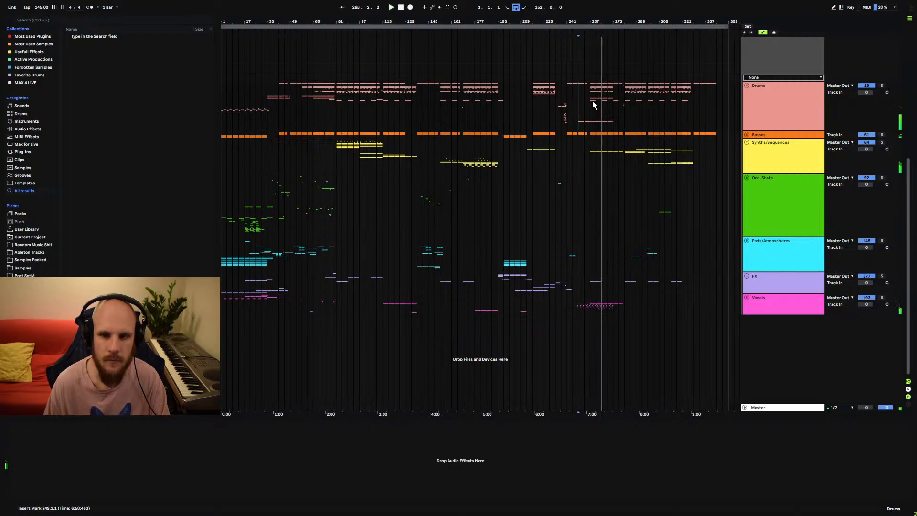
pyautogui.press('space')
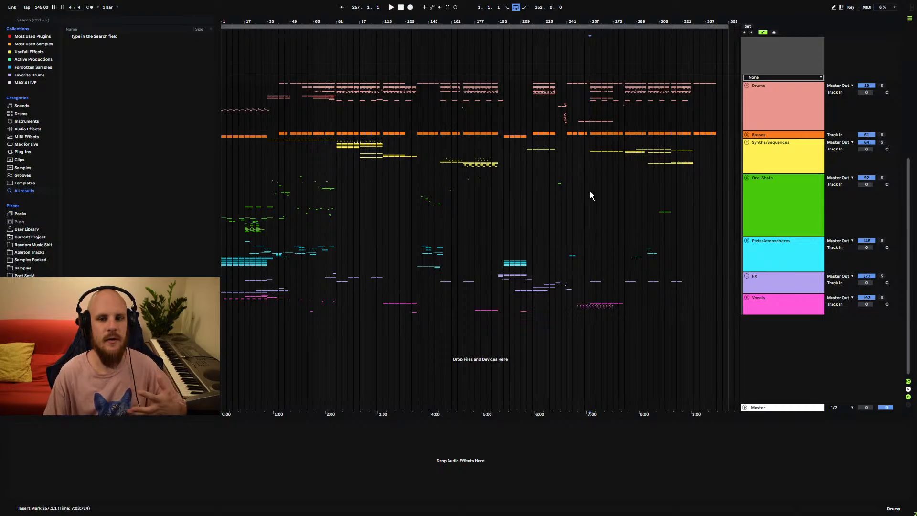
# - Examine bars 57 to 137 from the Drums to the One-Shots group, and play the section from bar 65
pyautogui.click(305, 102)
pyautogui.moveTo(322, 101); pyautogui.dragTo(417, 197)
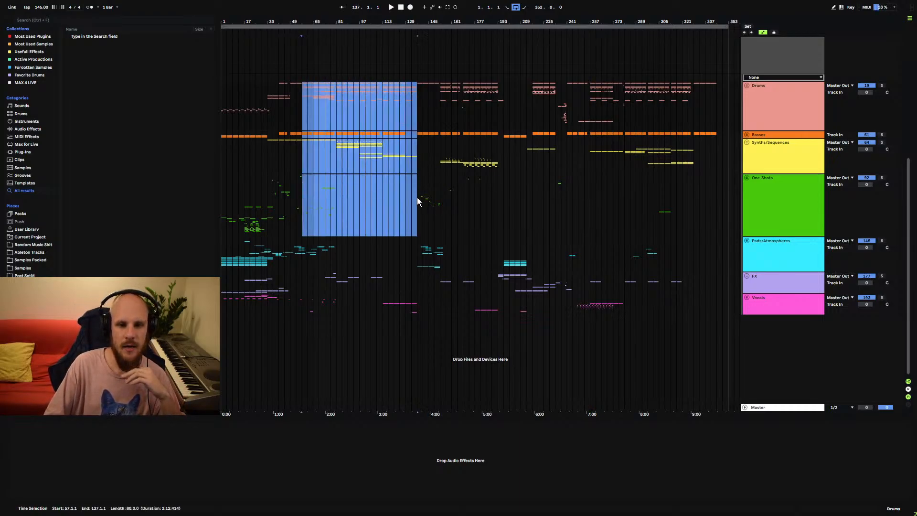
pyautogui.click(397, 217)
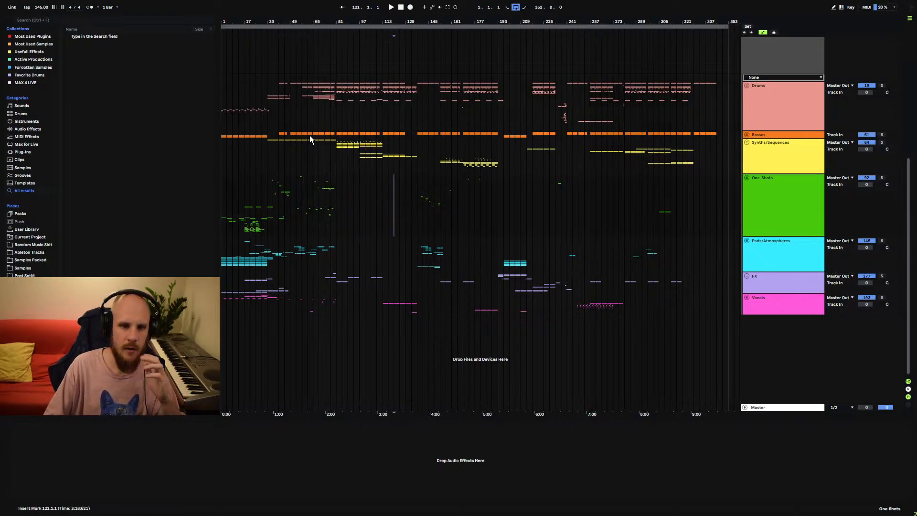
pyautogui.click(302, 98)
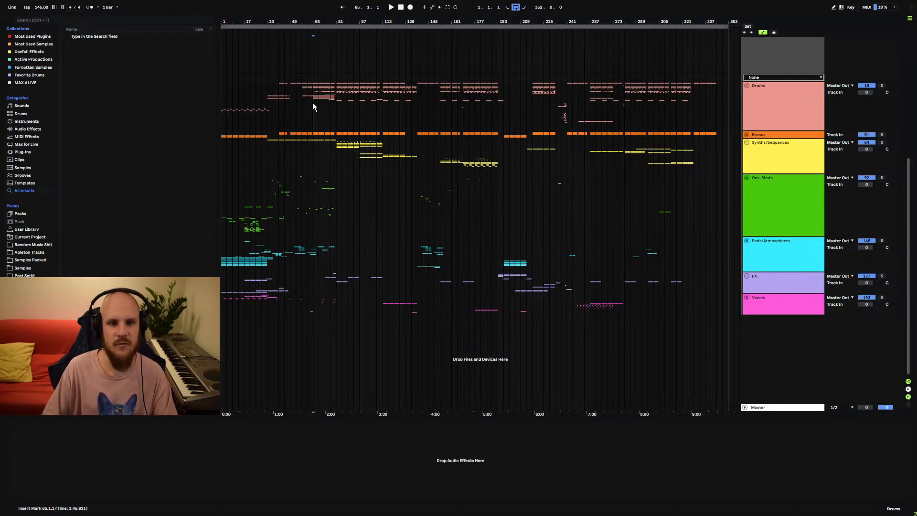
pyautogui.click(312, 103)
pyautogui.press('space')
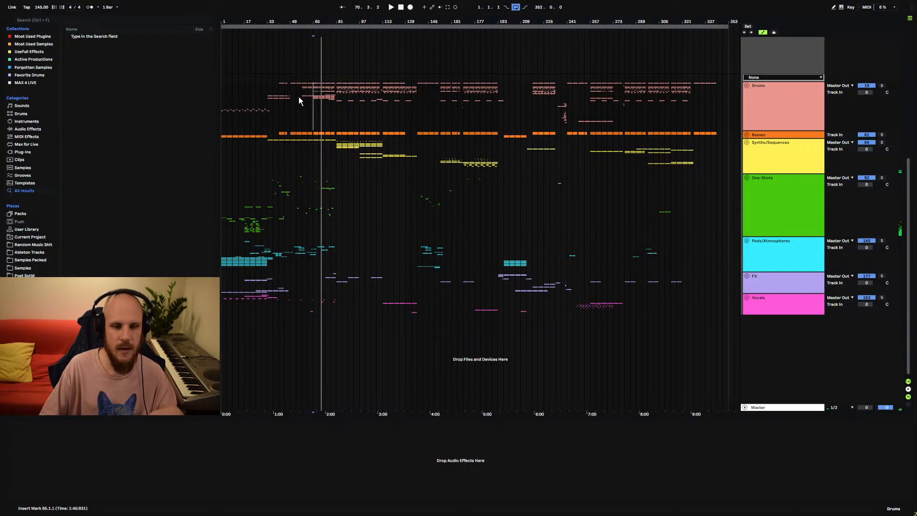
# - Solo the Drums group and play it from bar 65
pyautogui.click(302, 98)
pyautogui.click(882, 85)
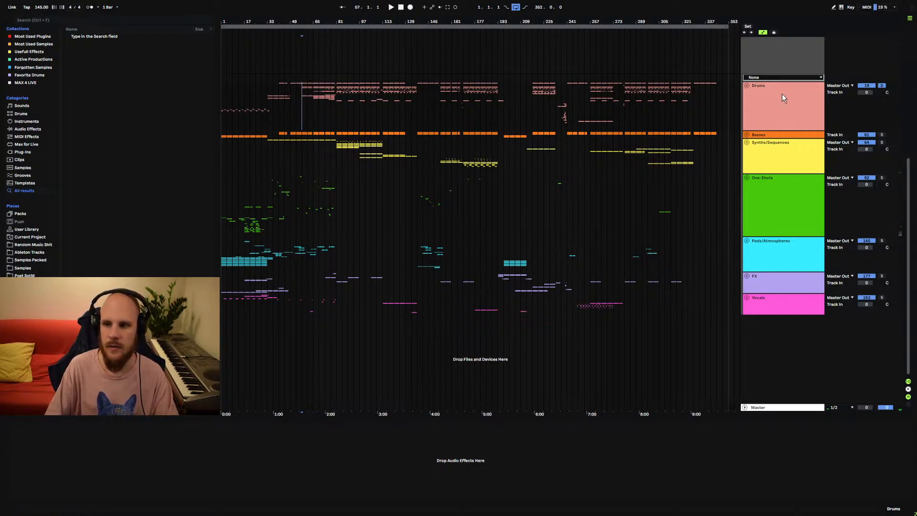
pyautogui.click(314, 98)
pyautogui.press('space')
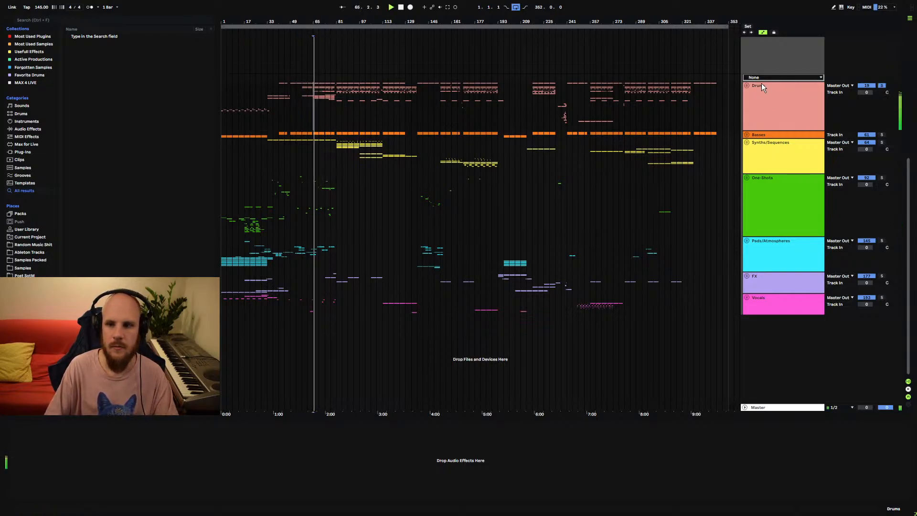
# - Expand the Drums group to compare its layers, play the drums from bar 257, and collapse the group
pyautogui.click(746, 85)
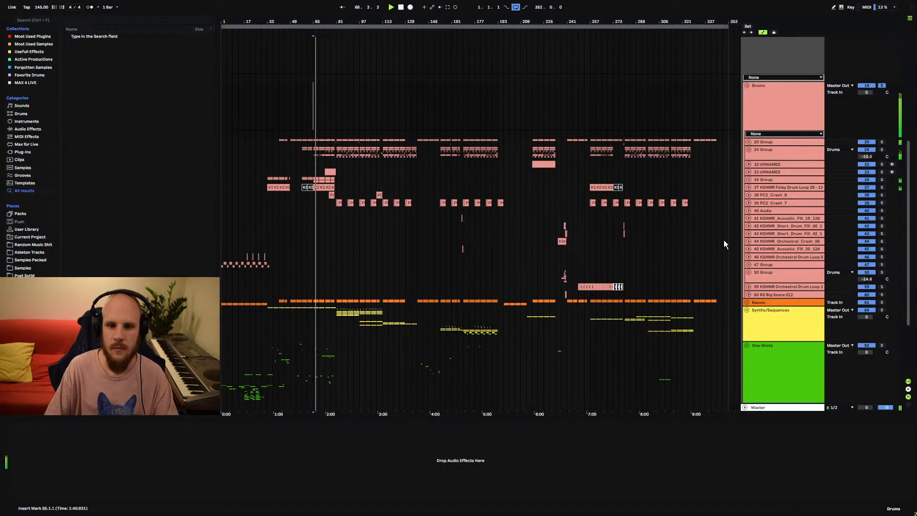
pyautogui.click(591, 225)
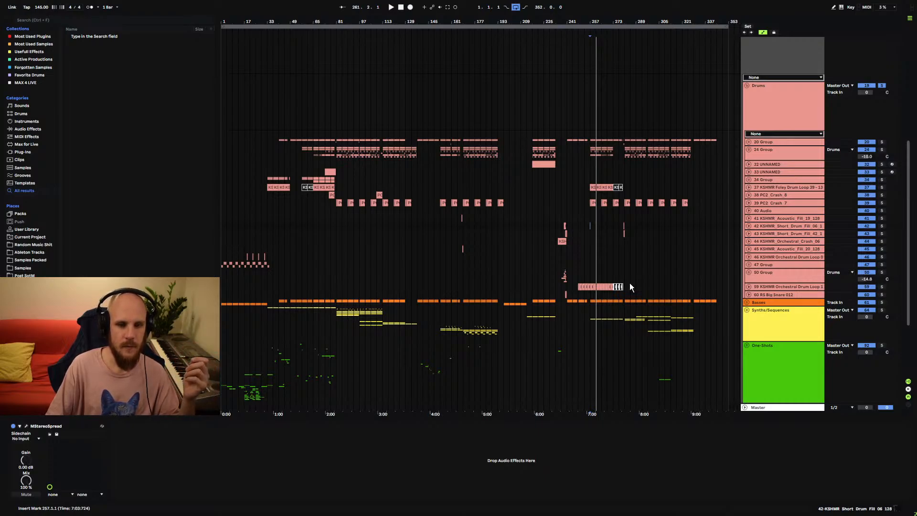
pyautogui.scroll(-3, 629, 286)
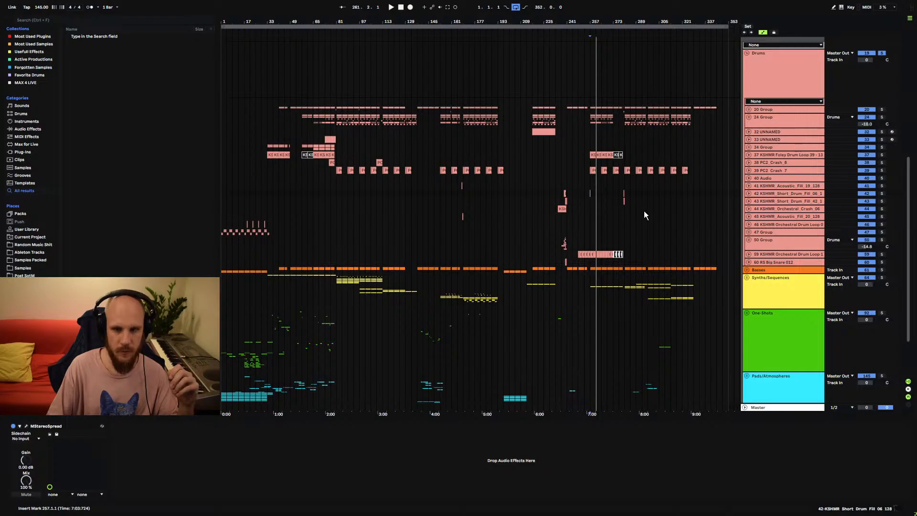
pyautogui.click(747, 53)
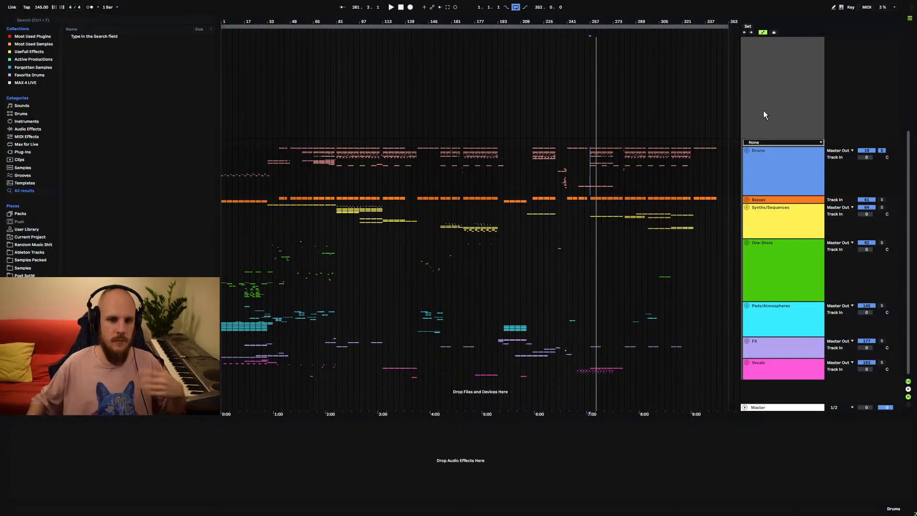
# - Examine the Synths/Sequences clips from bar 153 to 193, and place the insert marker at bar 173
pyautogui.click(434, 264)
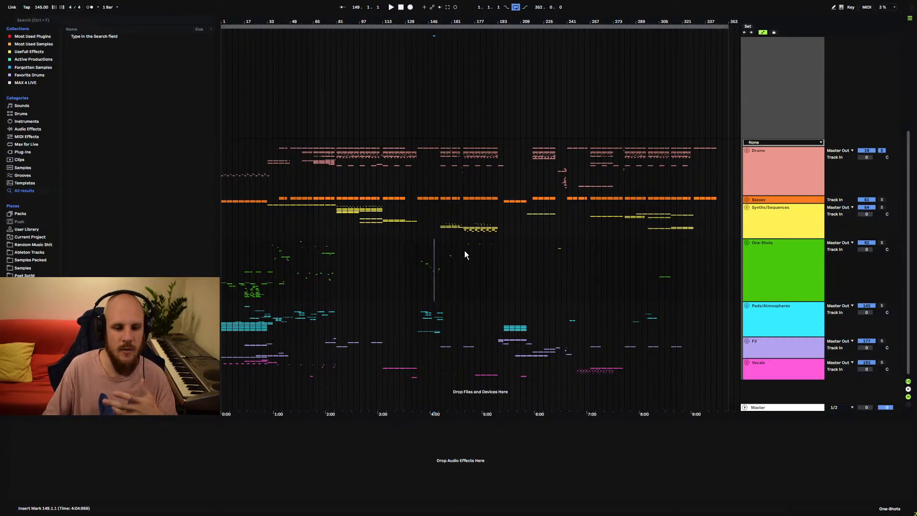
pyautogui.moveTo(443, 227); pyautogui.dragTo(495, 233)
pyautogui.click(449, 227)
pyautogui.moveTo(437, 229)
pyautogui.mouseDown()
pyautogui.moveTo(498, 225)
pyautogui.moveTo(446, 233)
pyautogui.mouseUp()
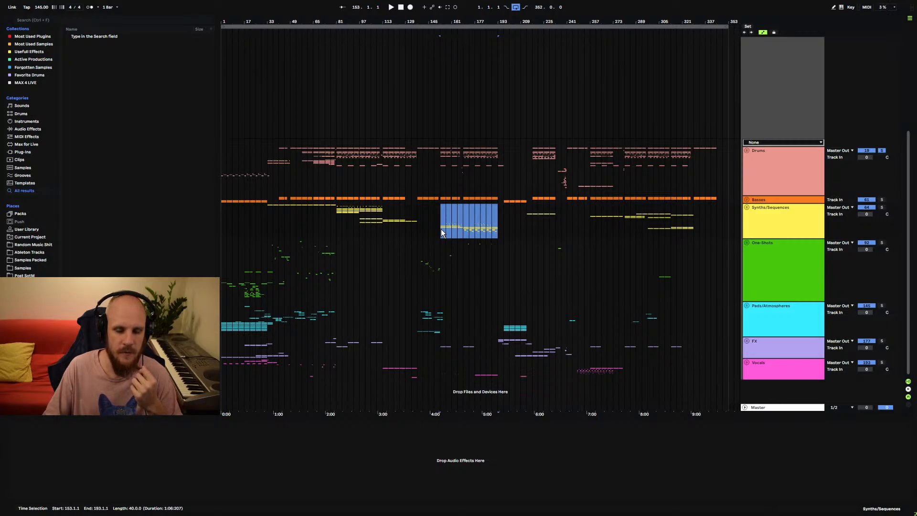
pyautogui.click(470, 222)
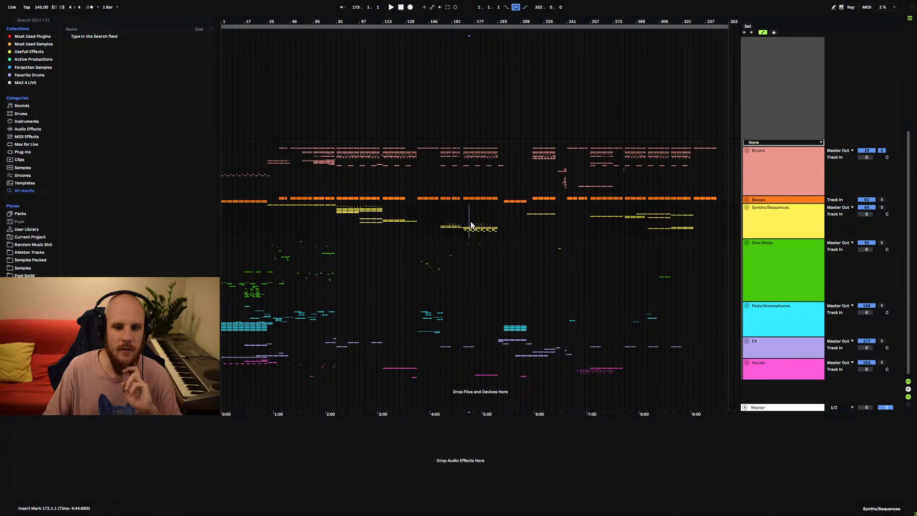
# - Expand the Synths/Sequences group, solo 66 Group and play it from bar 81
pyautogui.click(747, 207)
pyautogui.moveTo(437, 333); pyautogui.dragTo(497, 334)
pyautogui.click(348, 334)
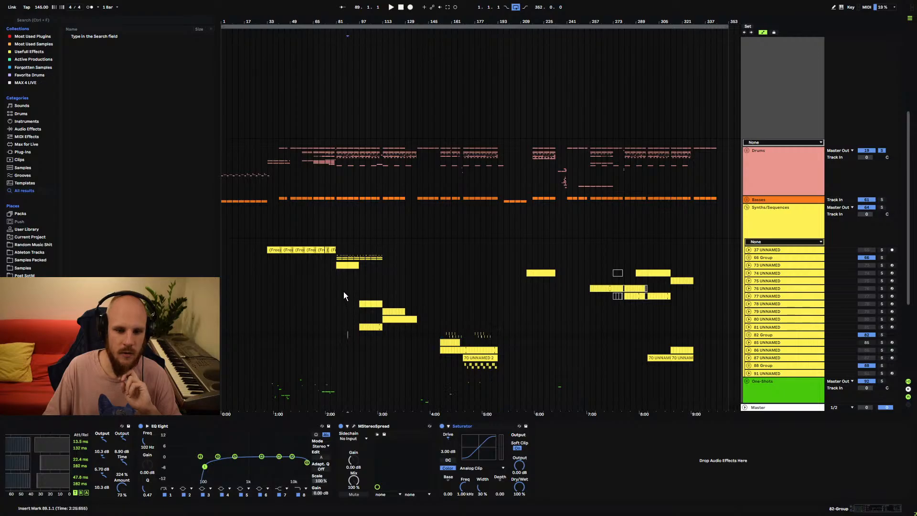
pyautogui.click(335, 258)
pyautogui.click(881, 257)
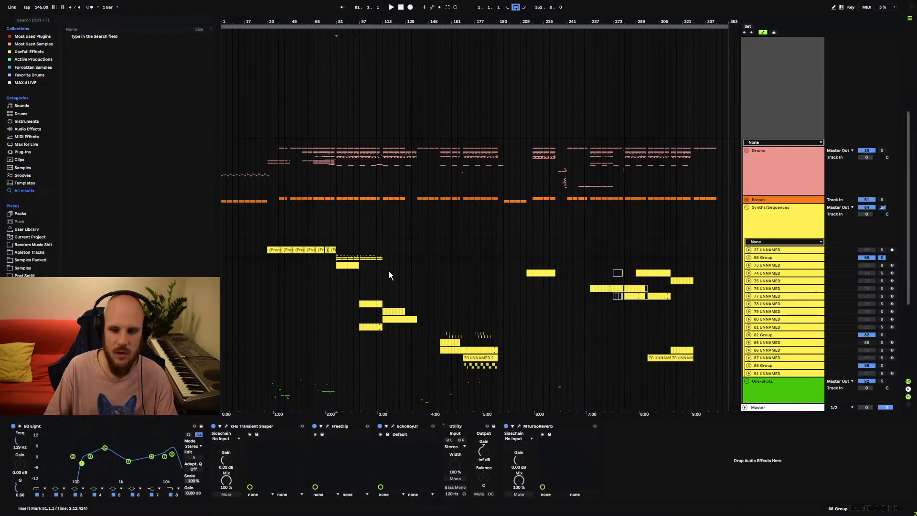
pyautogui.press('space')
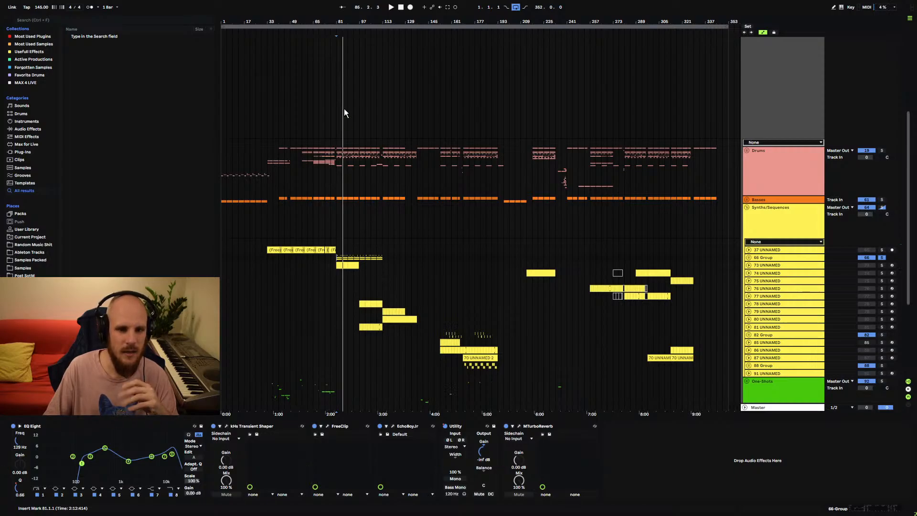
# - Unsolo 66 Group and examine its clips between bars 81 and 113
pyautogui.moveTo(346, 24); pyautogui.dragTo(446, 91)
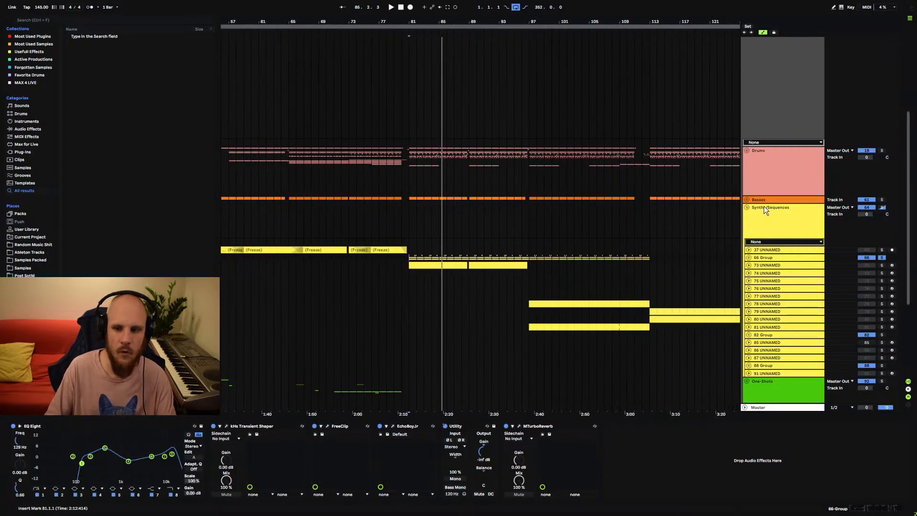
pyautogui.click(882, 258)
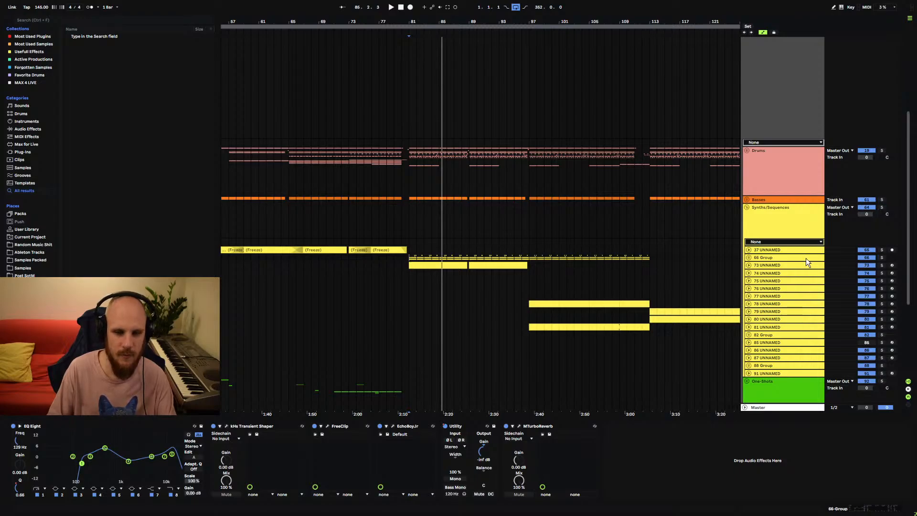
pyautogui.click(410, 258)
pyautogui.moveTo(408, 257); pyautogui.dragTo(652, 261)
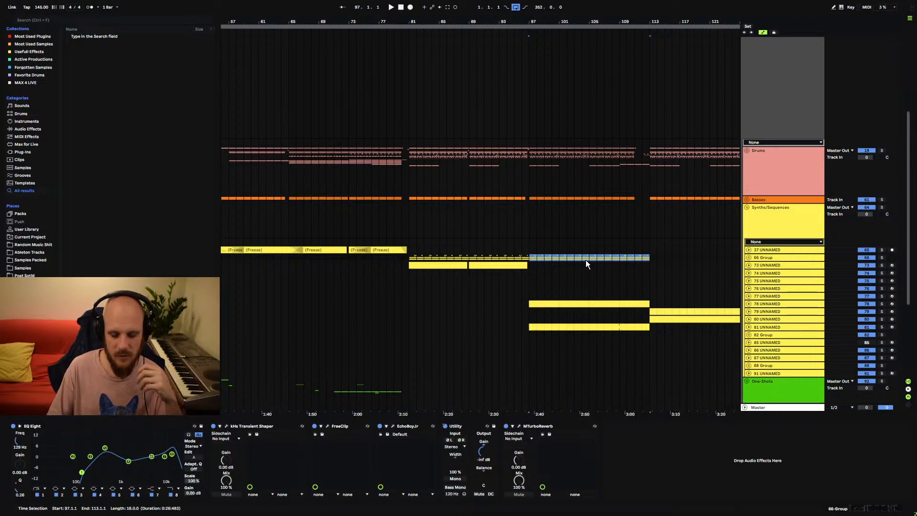
pyautogui.click(530, 260)
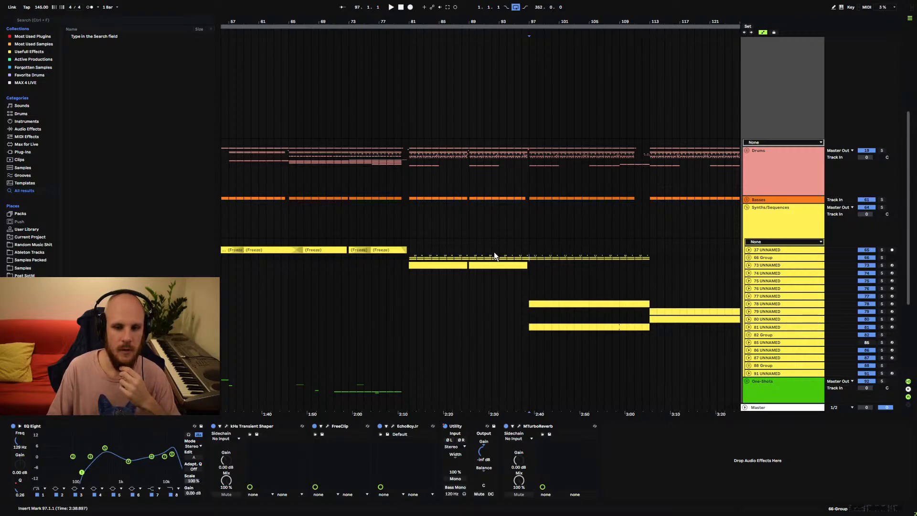
# - Compare the synth layers across the wider arrangement, and collapse the Synths/Sequences group
pyautogui.press('-')
pyautogui.press('-')
pyautogui.press('-')
pyautogui.press('-')
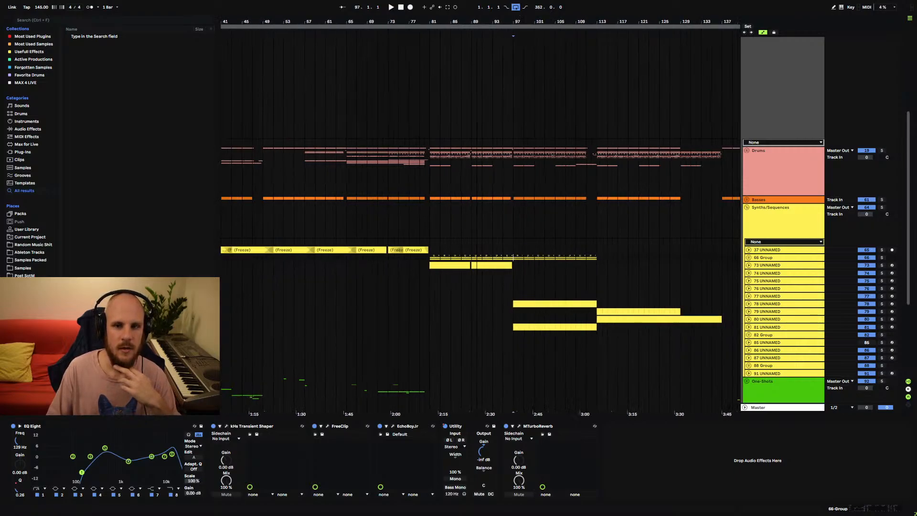
pyautogui.press('-')
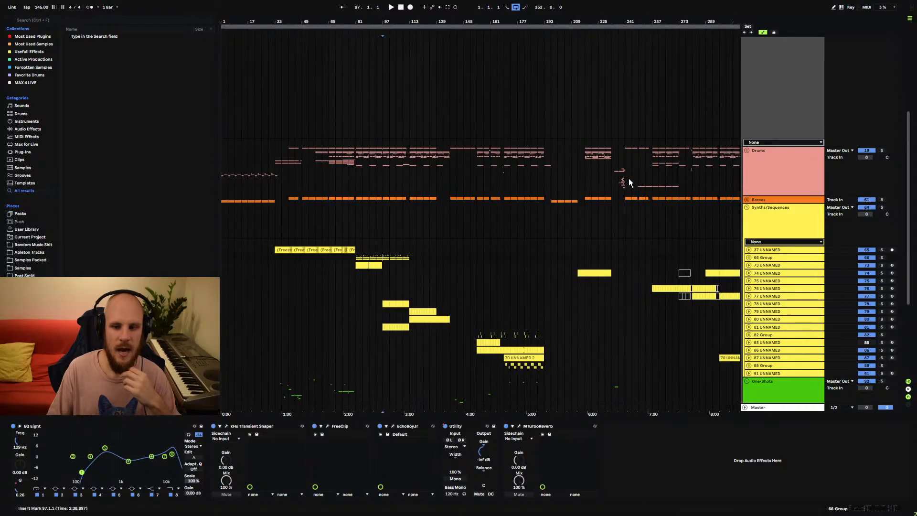
pyautogui.click(746, 207)
# - Examine the One-Shots group from bar 109 across the arrangement, and place the insert marker at bar 257
pyautogui.click(405, 254)
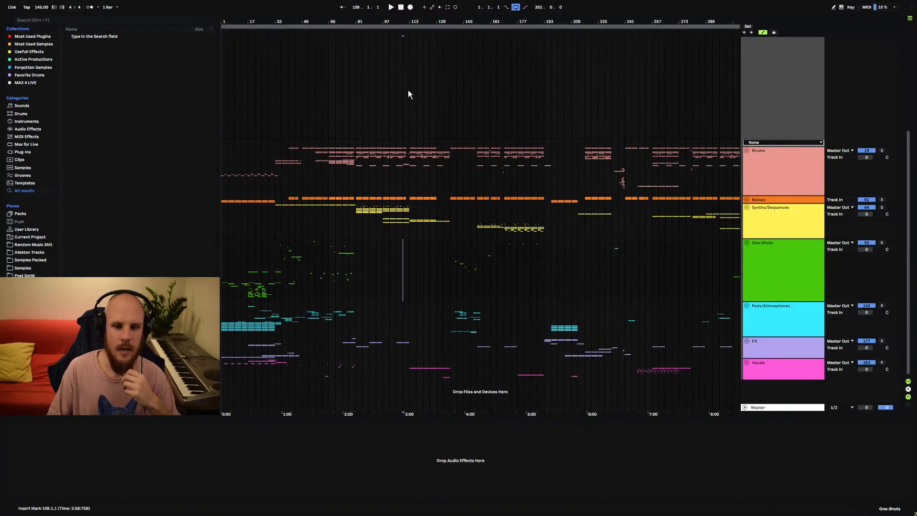
pyautogui.moveTo(395, 22); pyautogui.dragTo(395, 10)
pyautogui.moveTo(356, 253); pyautogui.dragTo(683, 264)
pyautogui.moveTo(541, 266); pyautogui.dragTo(518, 265)
pyautogui.click(590, 267)
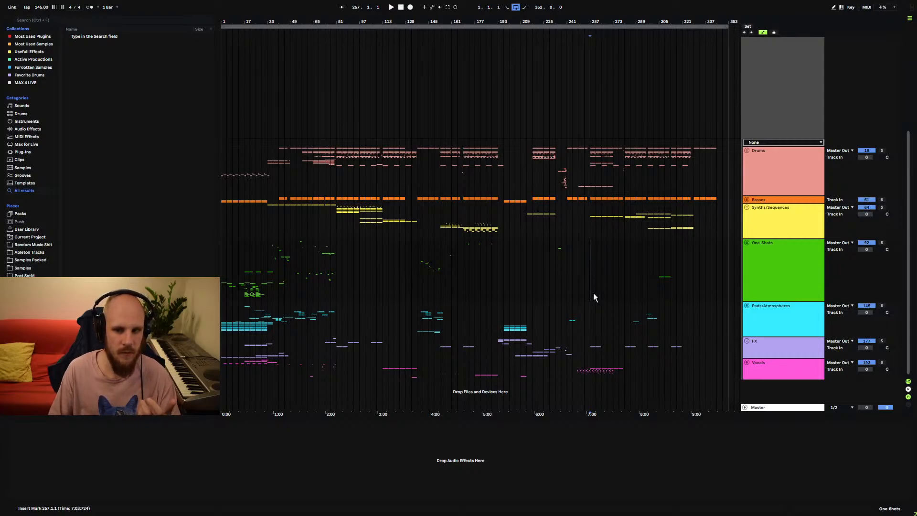
# - Examine the Basses clips from bar 41 to 345 and the Drums clips over the same stretch
pyautogui.moveTo(715, 223); pyautogui.dragTo(706, 201)
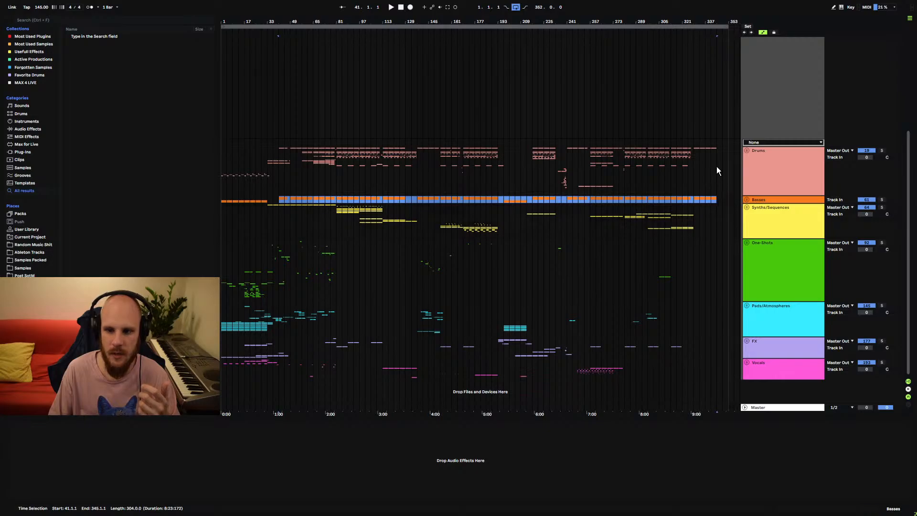
pyautogui.moveTo(716, 166); pyautogui.dragTo(291, 155)
pyautogui.click(318, 189)
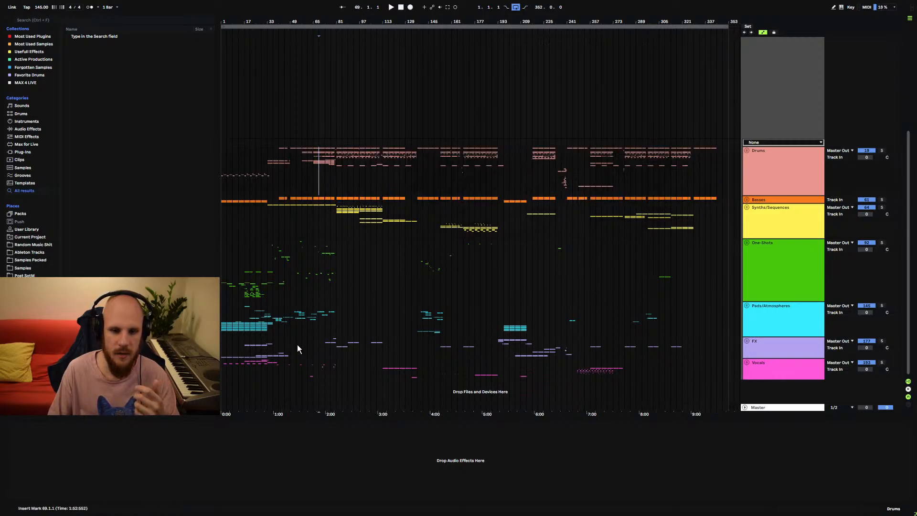
# - Compare the Pads/Atmospheres from bar 57 to 329, the One-Shots from bar 21 to 333, and the Vocals up to bar 301
pyautogui.moveTo(297, 347)
pyautogui.mouseDown()
pyautogui.moveTo(694, 353)
pyautogui.moveTo(353, 321)
pyautogui.mouseUp()
pyautogui.click(687, 349)
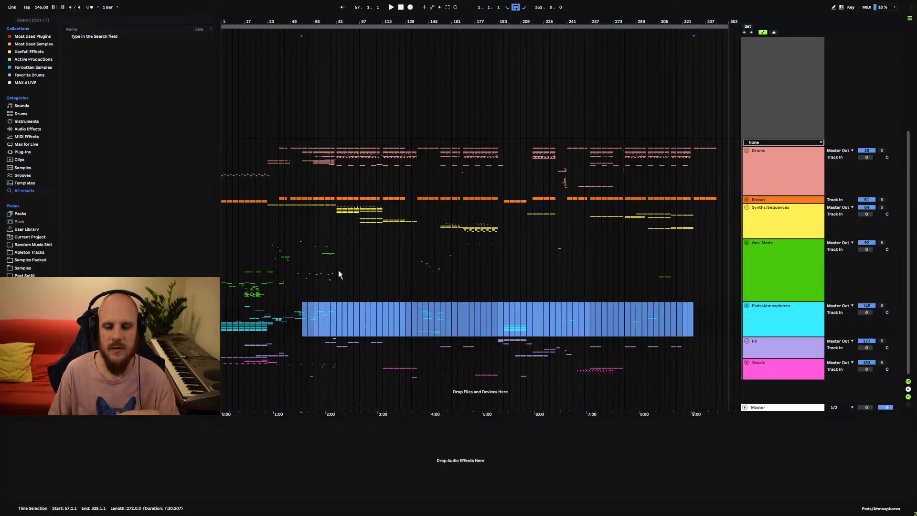
pyautogui.moveTo(266, 254); pyautogui.dragTo(700, 274)
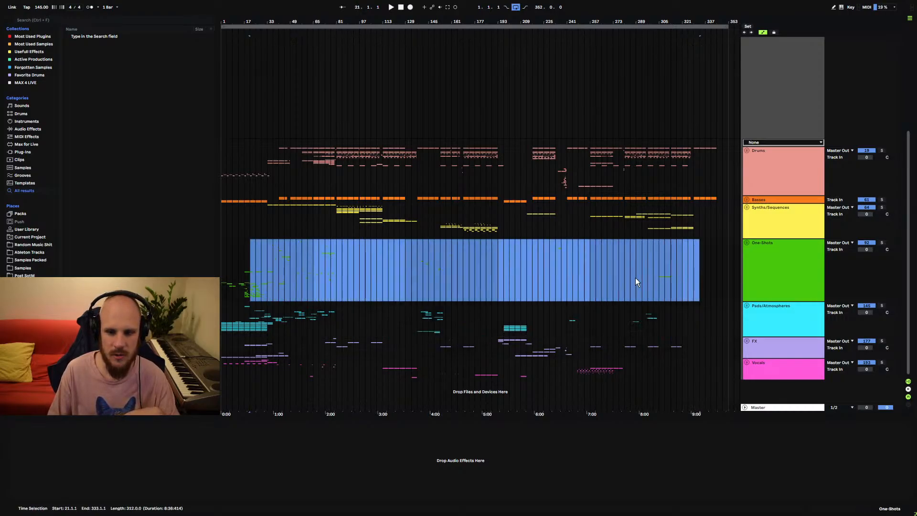
pyautogui.click(342, 258)
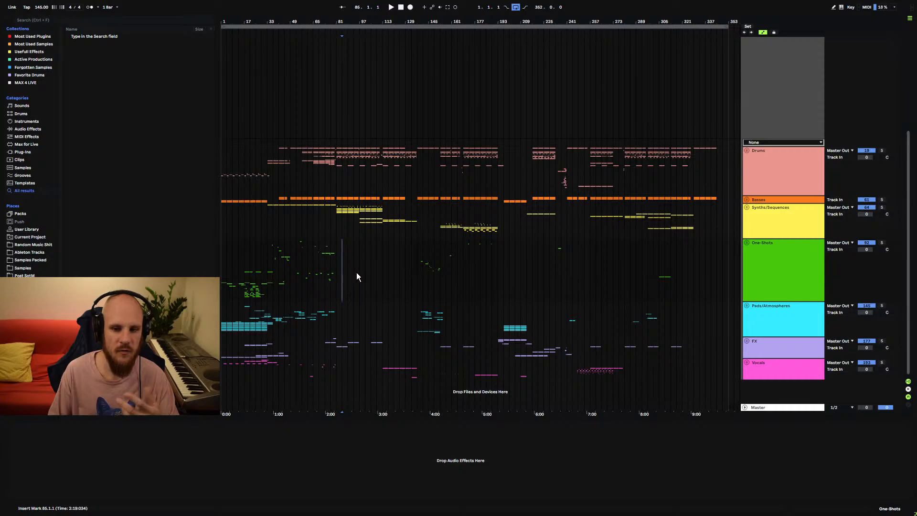
pyautogui.moveTo(282, 370); pyautogui.dragTo(666, 373)
pyautogui.click(655, 369)
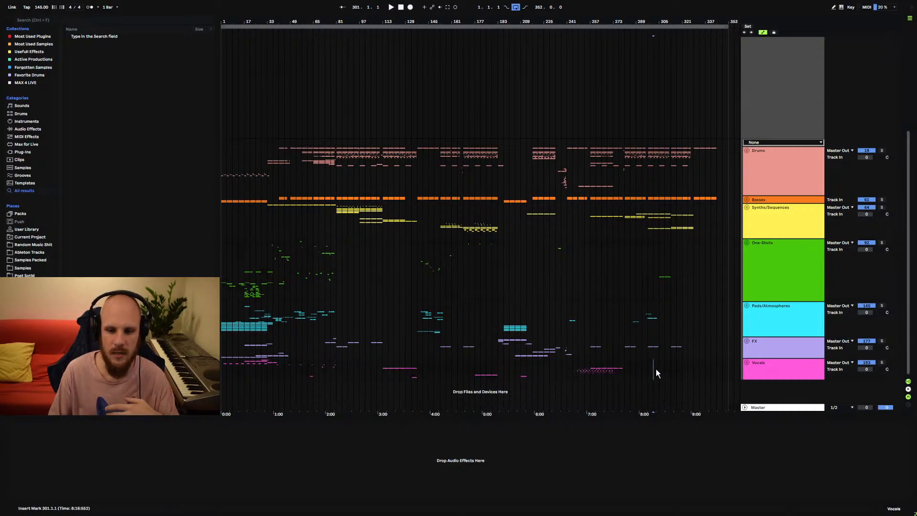